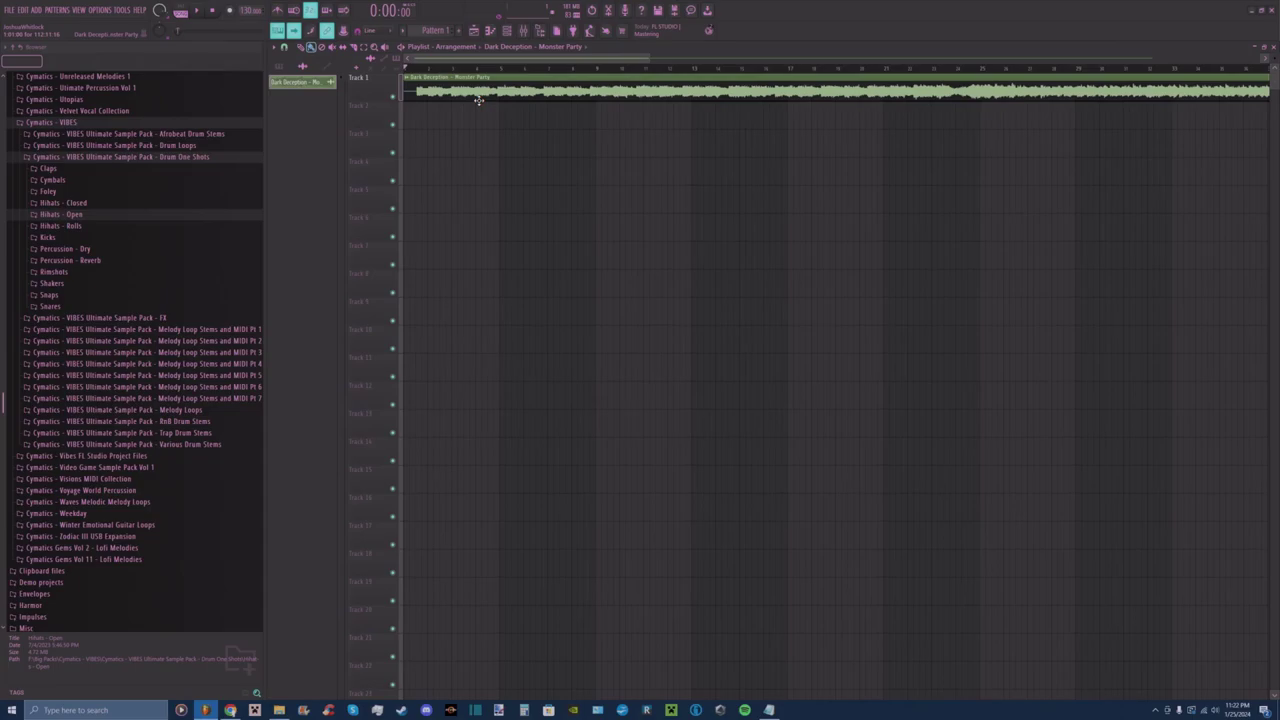
Normalize the Dark Deception - Monster Party audio clip in its sampler settings, leaving the other precomputed effects off.
drag(650, 59, 607, 68)
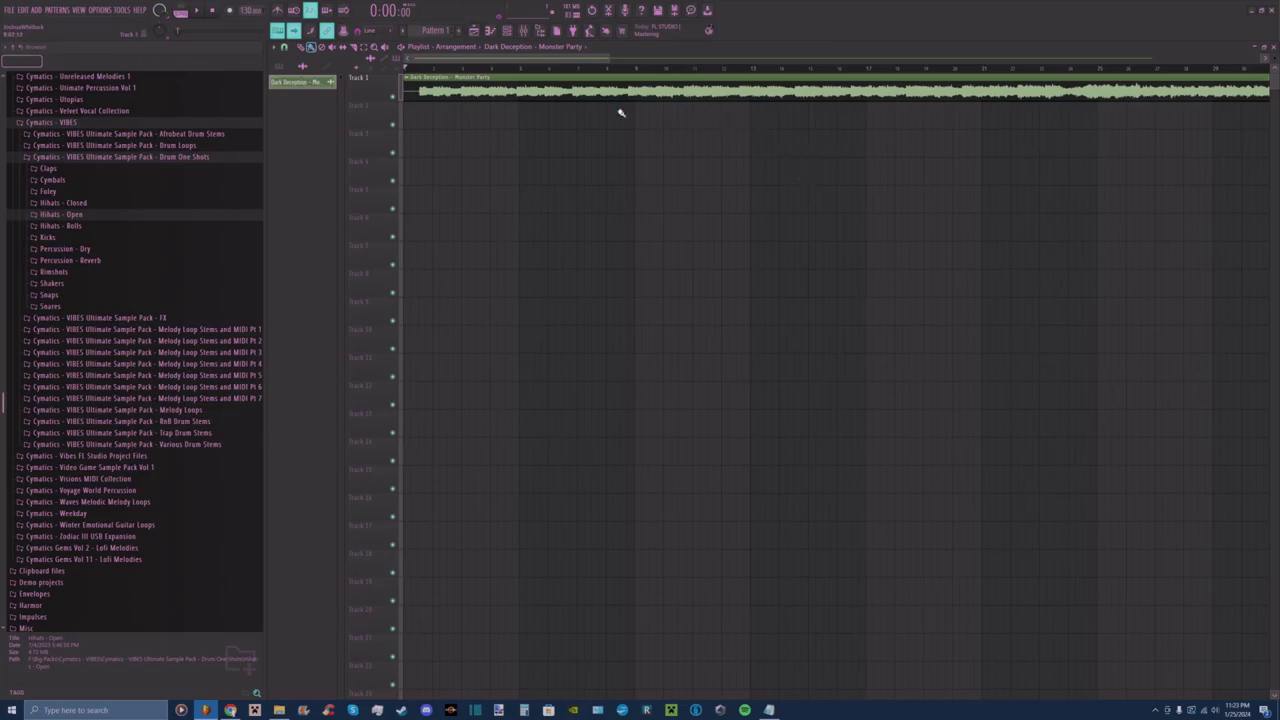
double_click(550, 93)
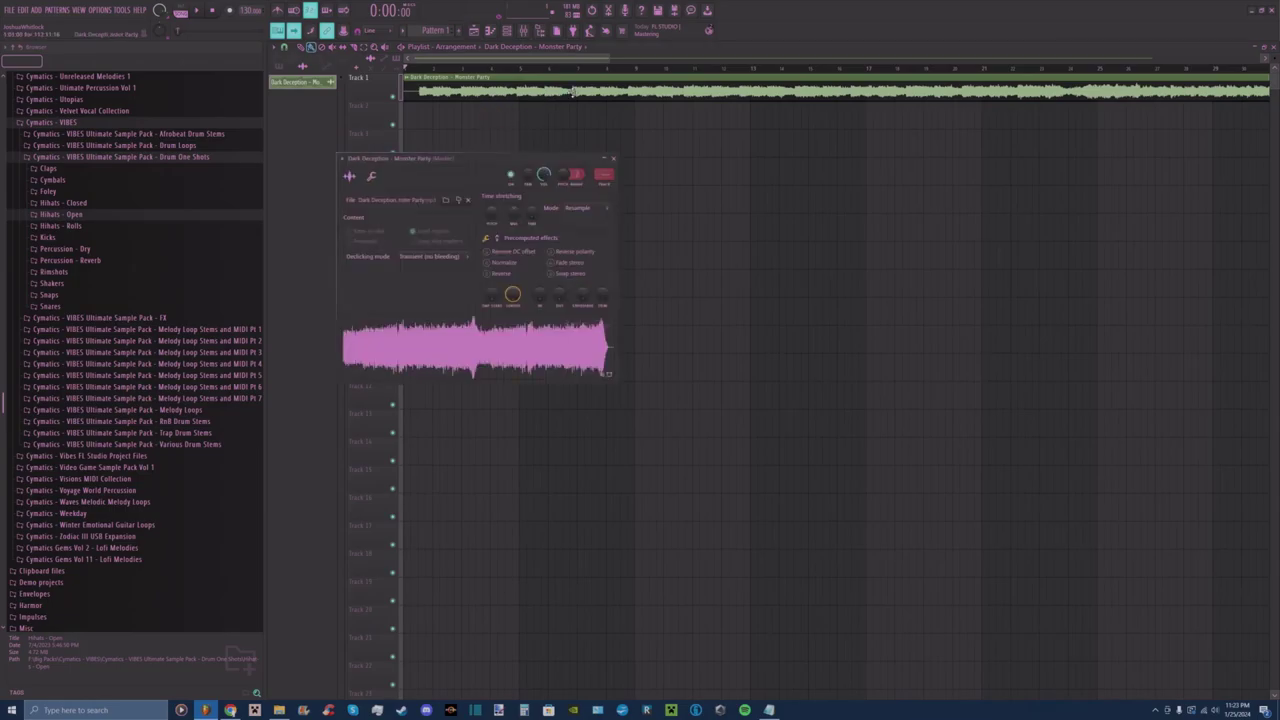
click(504, 262)
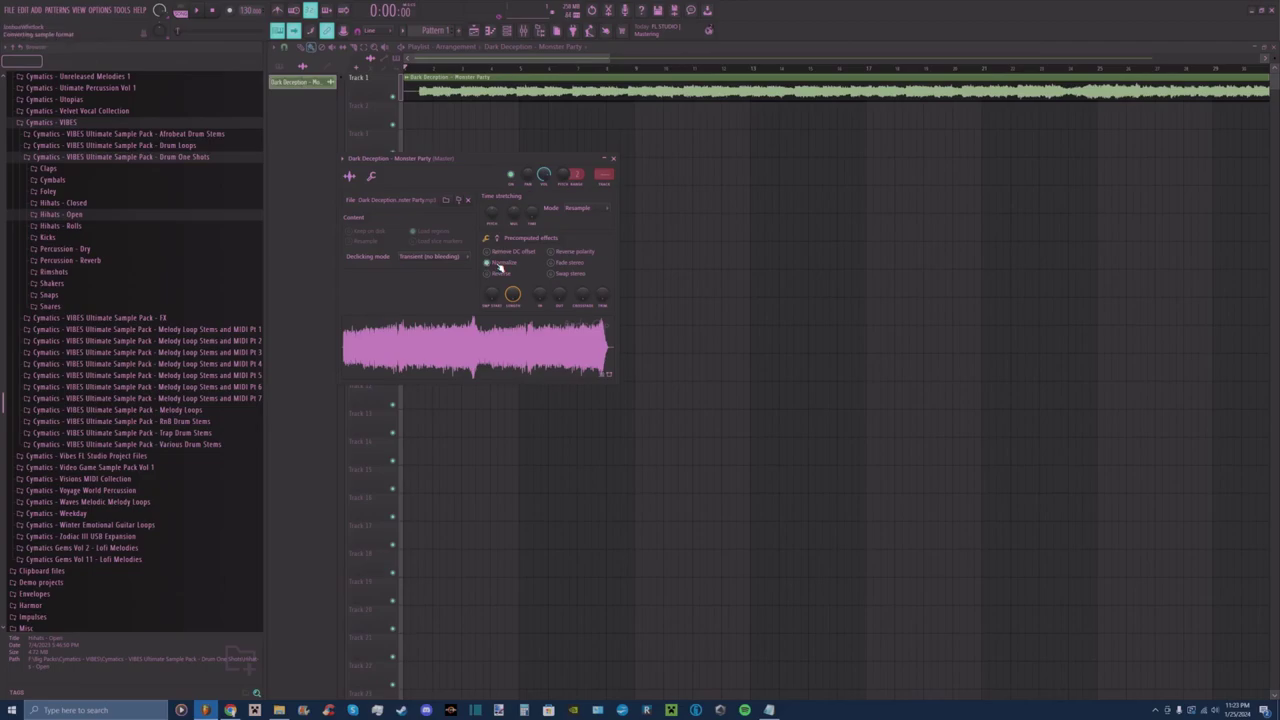
click(614, 159)
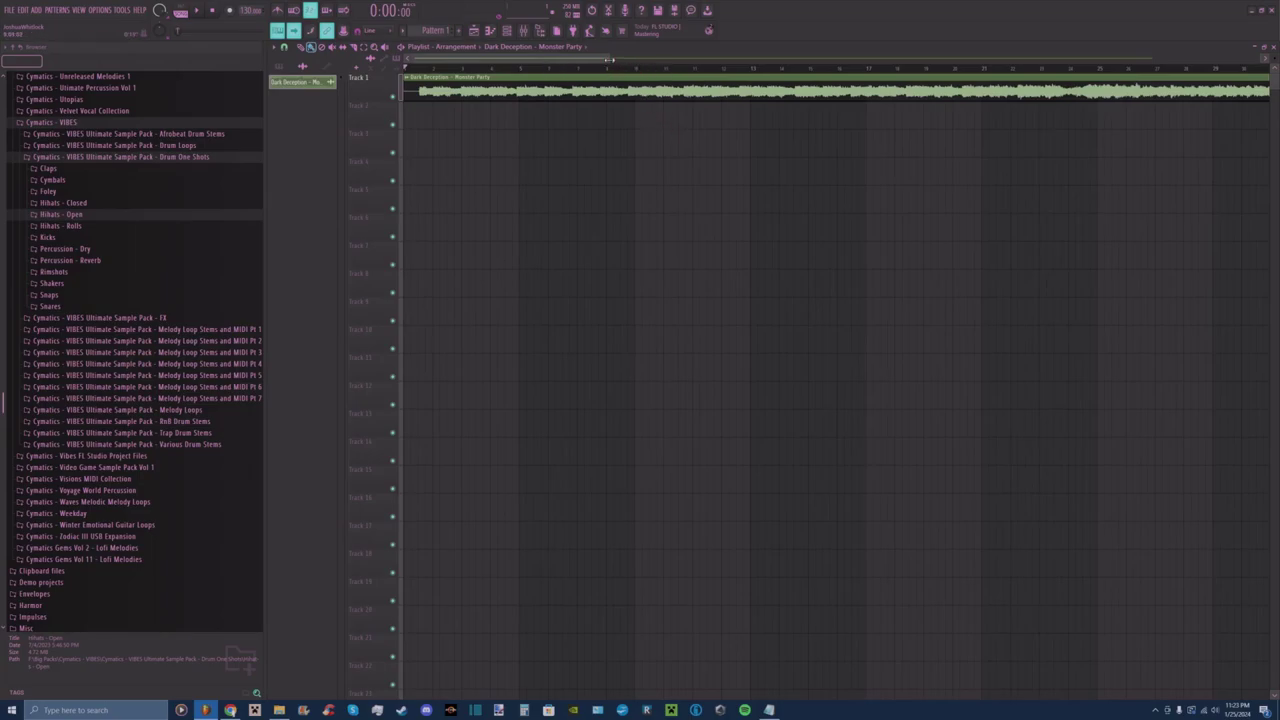
Play the song from several points in its first 45 seconds to find a section with a clear beat.
drag(612, 62, 549, 64)
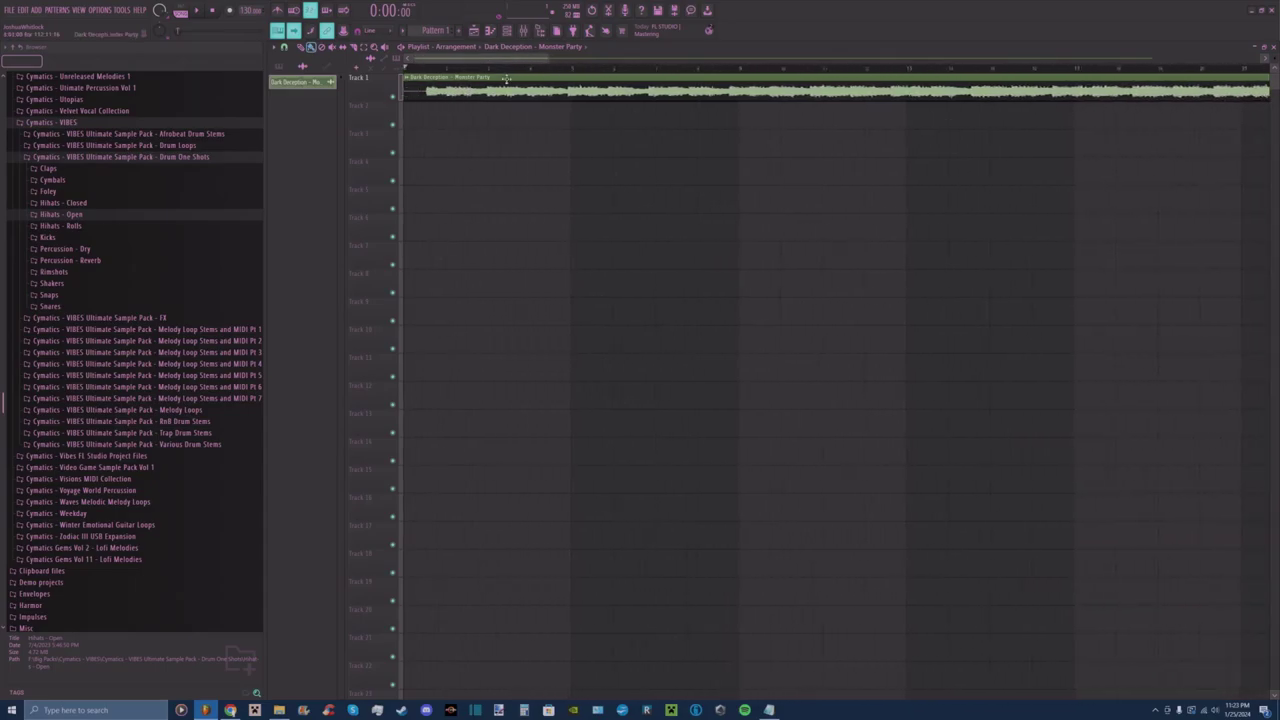
click(572, 73)
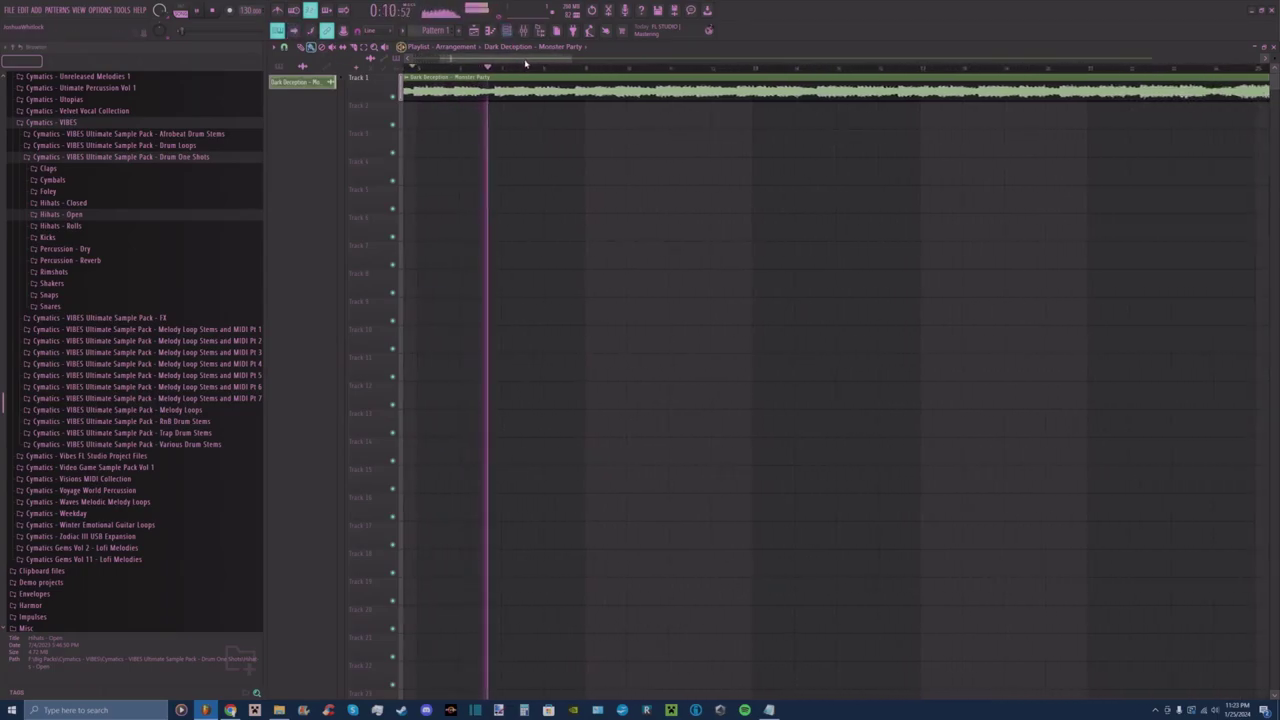
click(682, 71)
scroll(590, 62, down, 5)
click(532, 70)
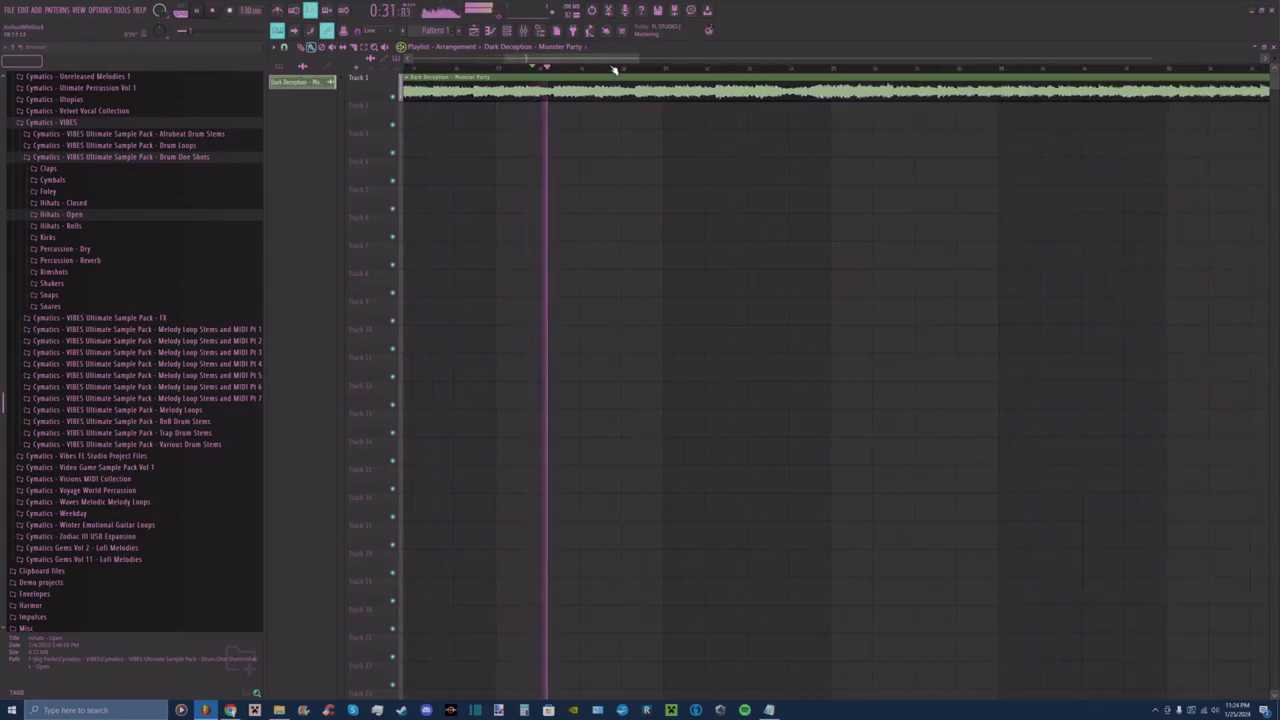
click(570, 66)
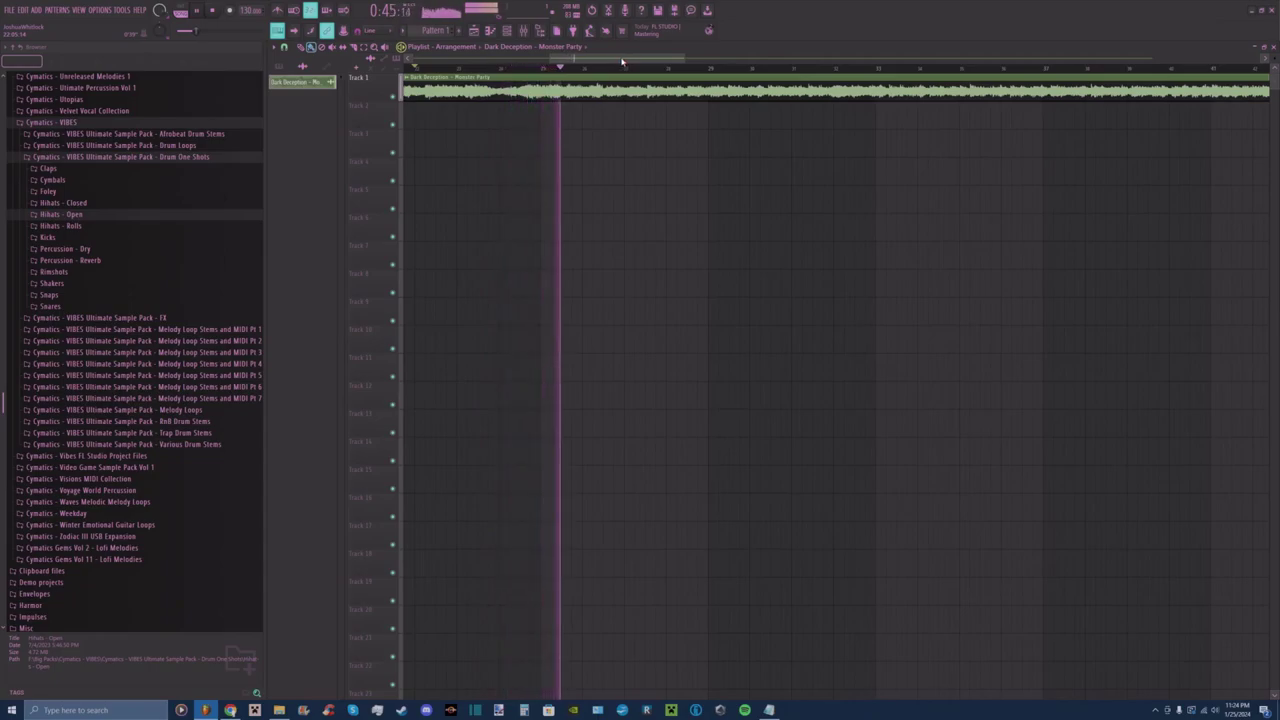
Set the project tempo to 135 BPM by tapping along to the song with the tempo tapper.
click(589, 30)
click(615, 214)
click(615, 214)
click(615, 214)
click(615, 214)
click(615, 214)
click(615, 214)
click(618, 212)
click(625, 209)
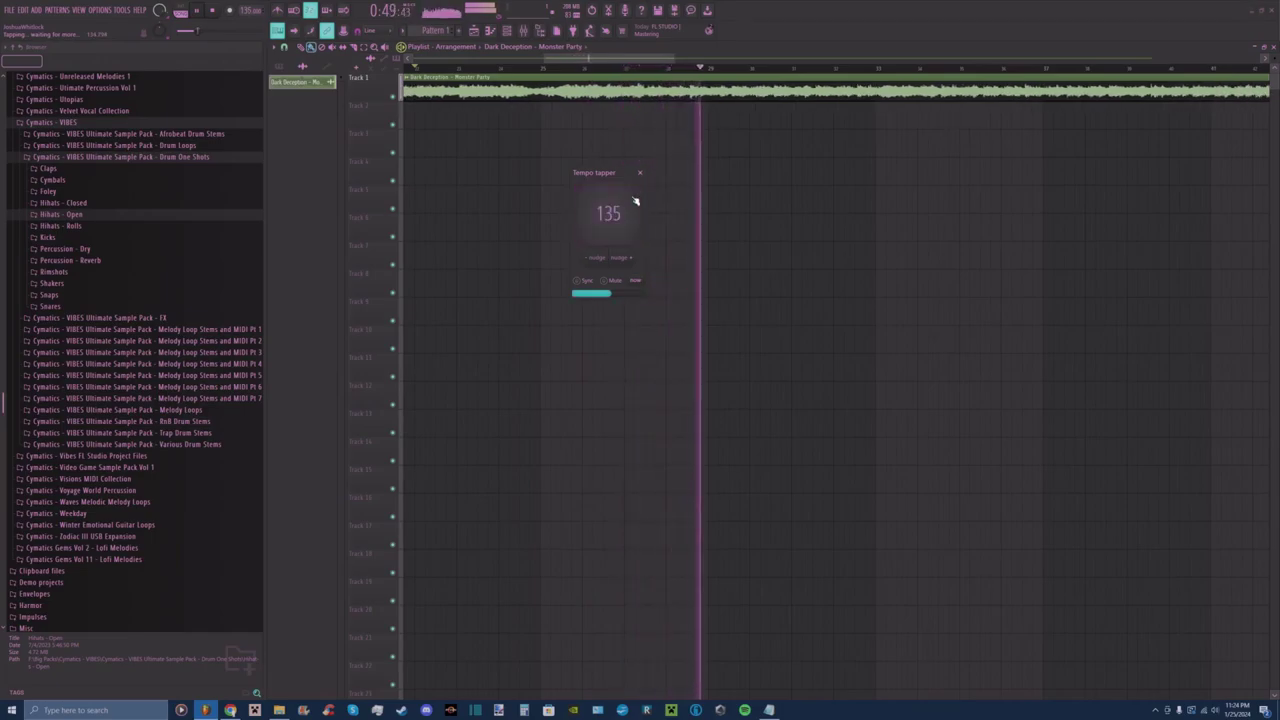
click(640, 173)
Replay the section around 0:44 from several start points to locate where its beat begins.
click(413, 70)
click(535, 70)
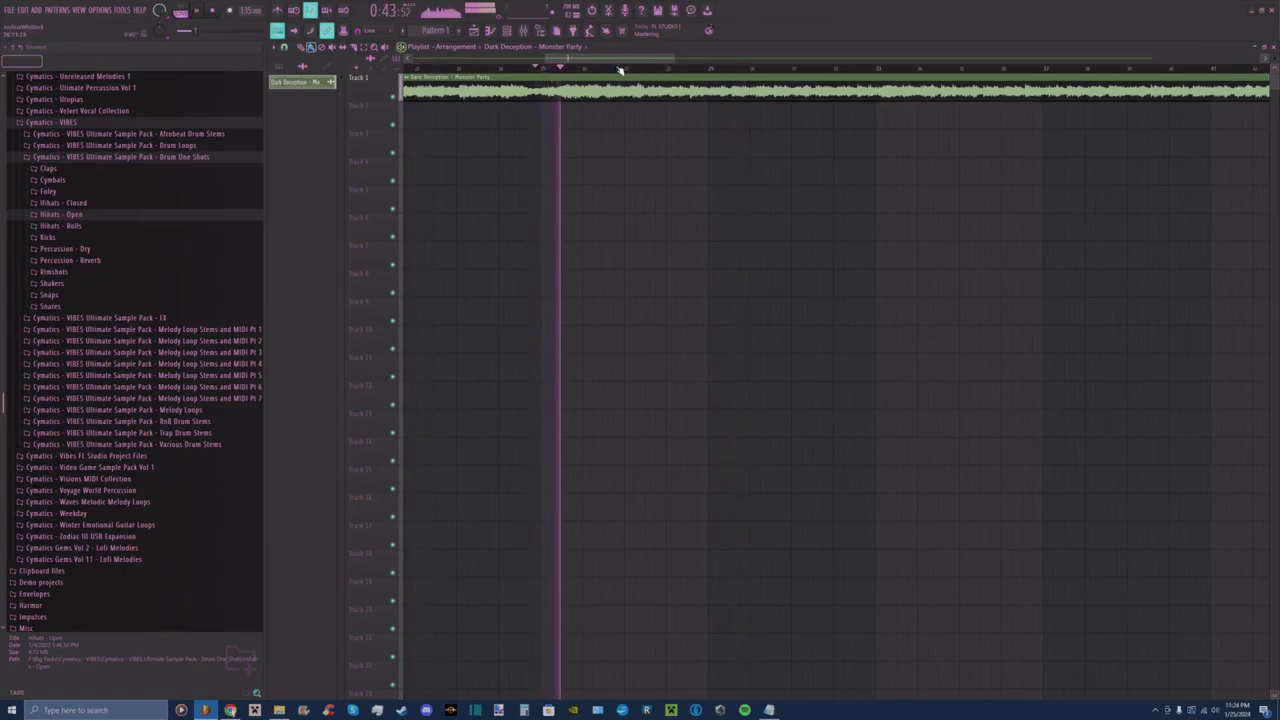
key(space)
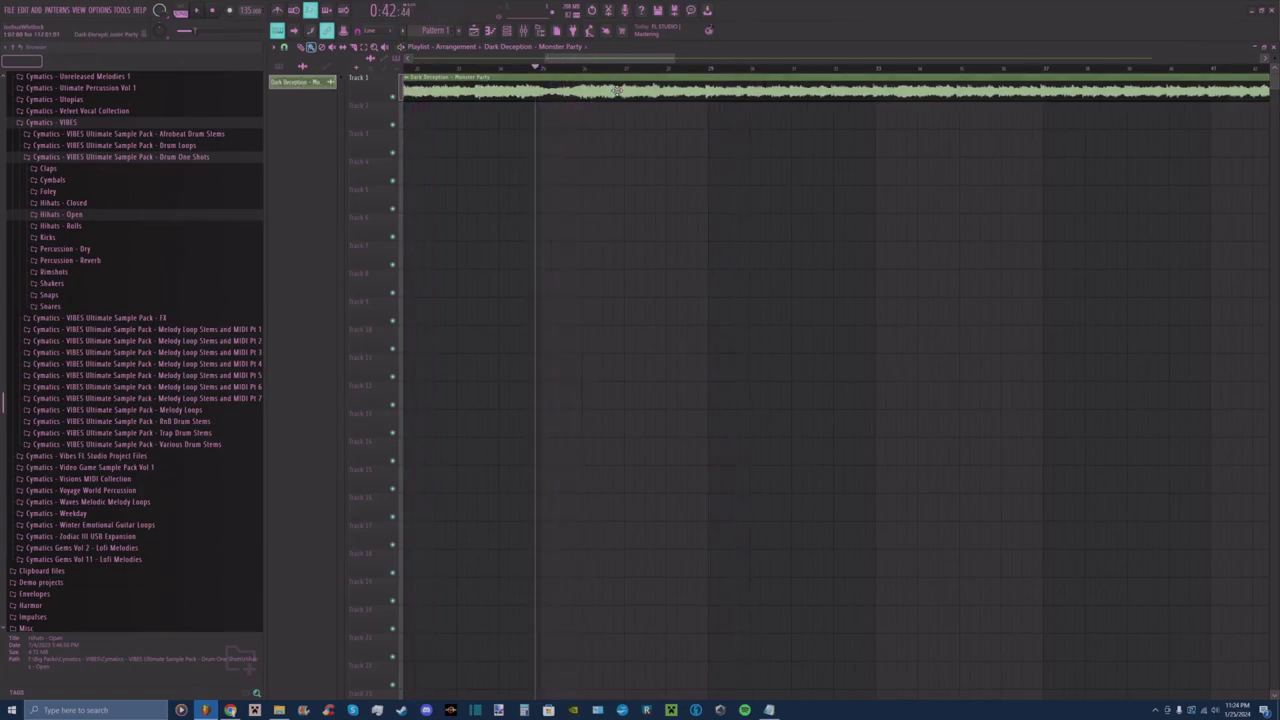
click(586, 66)
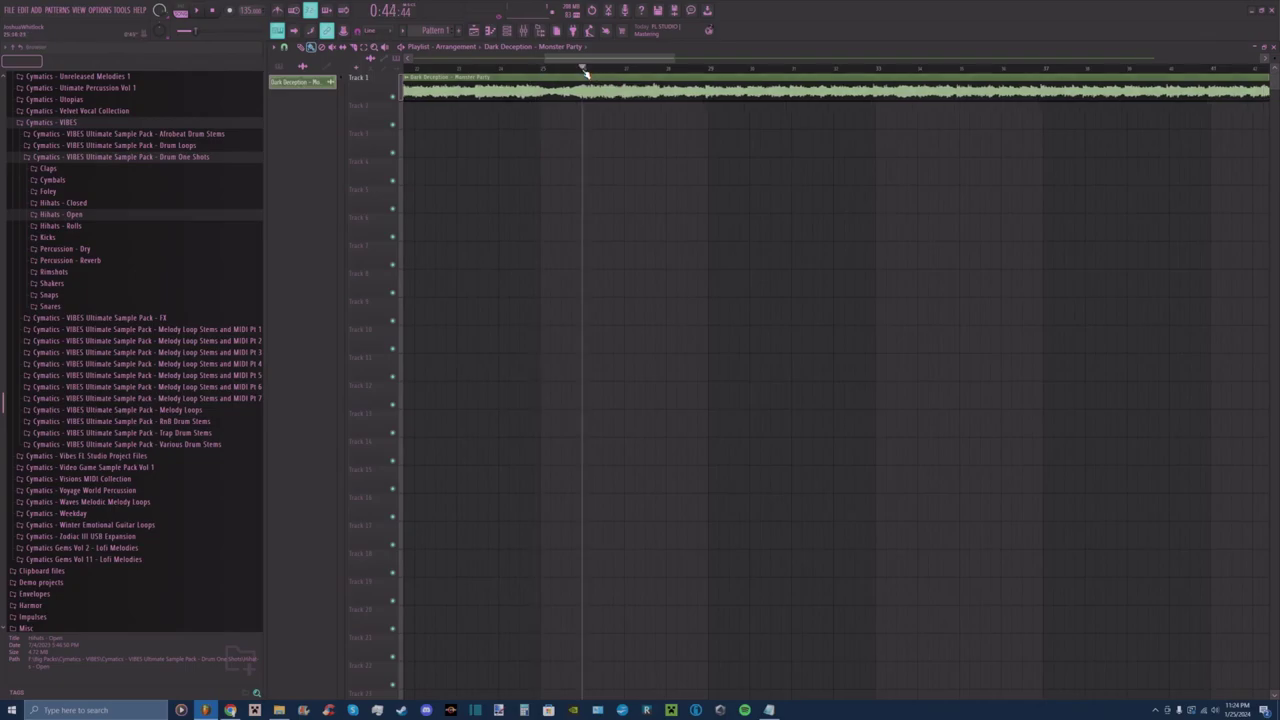
key(space)
mouse_move(673, 55)
mouse_down()
mouse_move(595, 60)
mouse_move(609, 58)
mouse_up()
key(space)
click(546, 66)
key(space)
key(space)
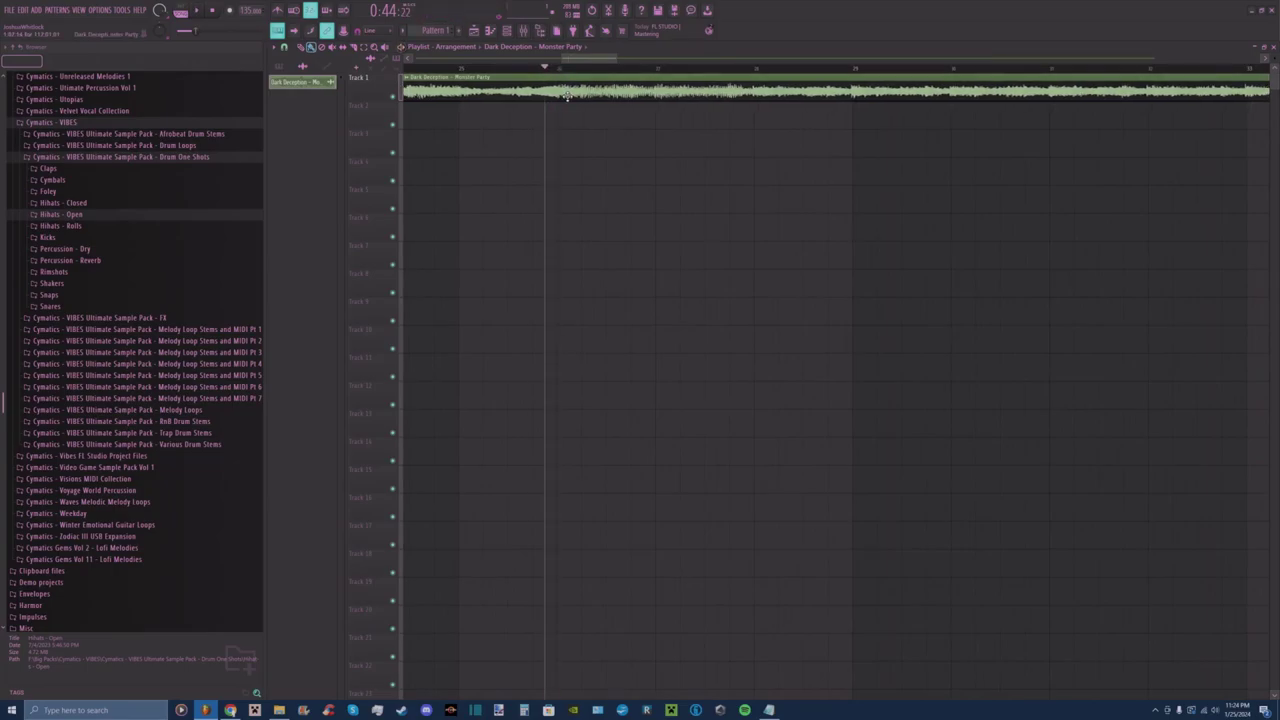
Set the project tempo to 136 BPM and replay the section from about 0:44 to check the beat.
key(space)
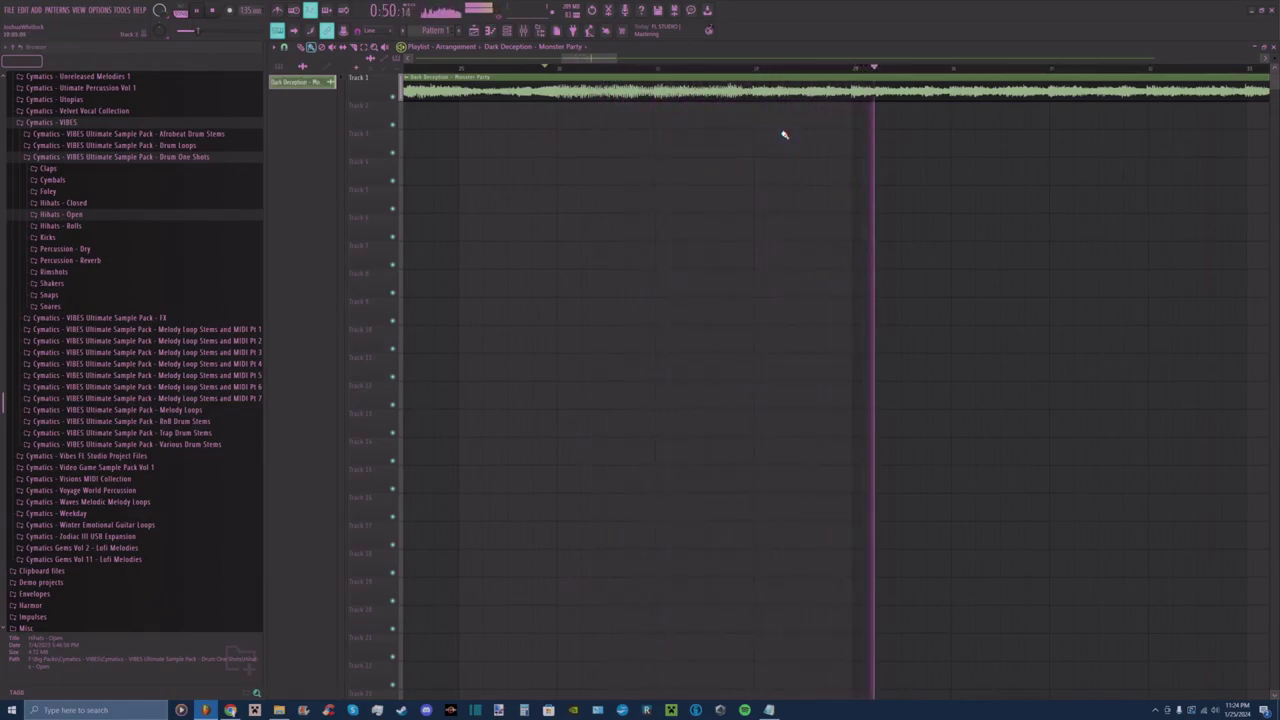
key(space)
scroll(246, 11, up, 1)
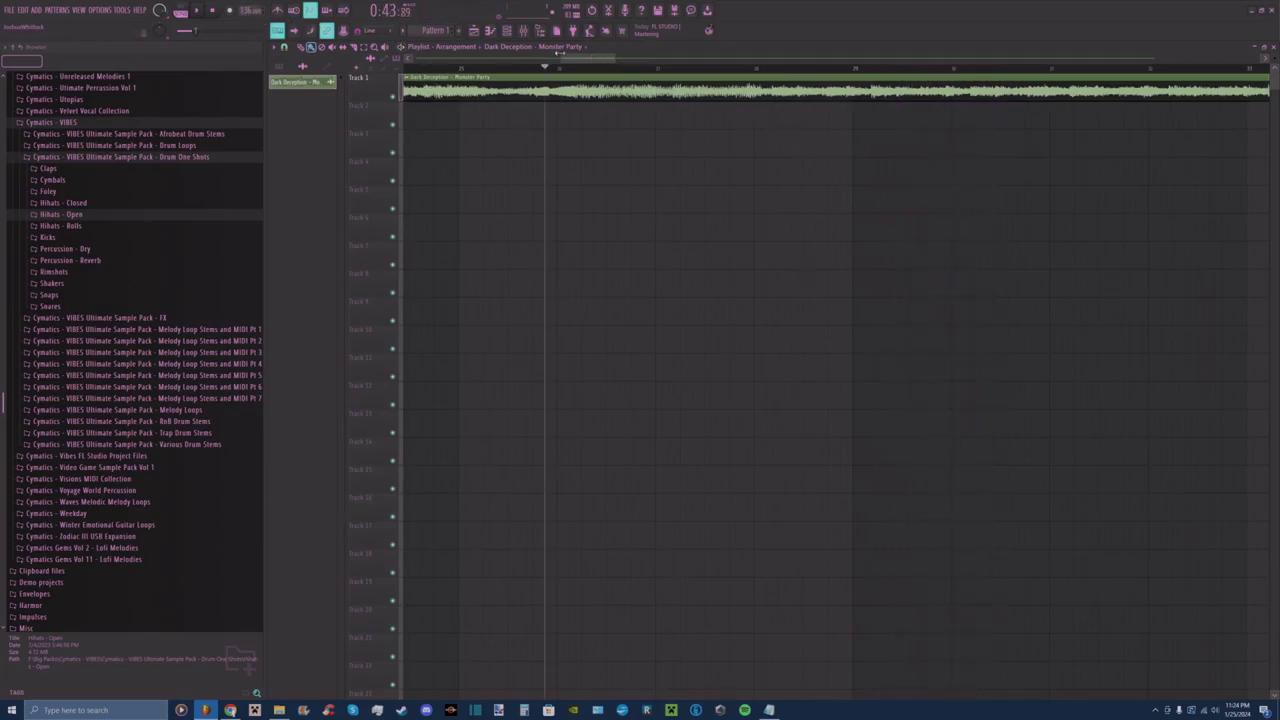
key(space)
drag(589, 58, 587, 58)
key(space)
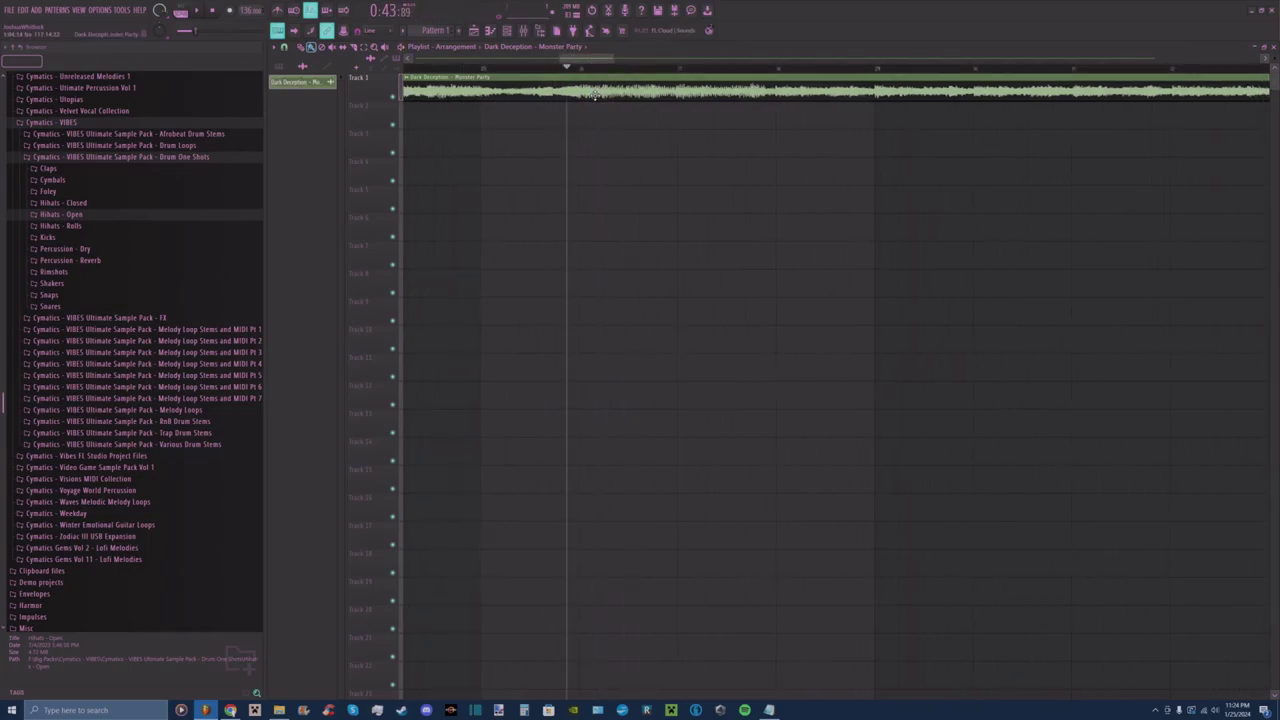
Turn on the metronome and listen to how the song follows it up to about 1:05.
key(space)
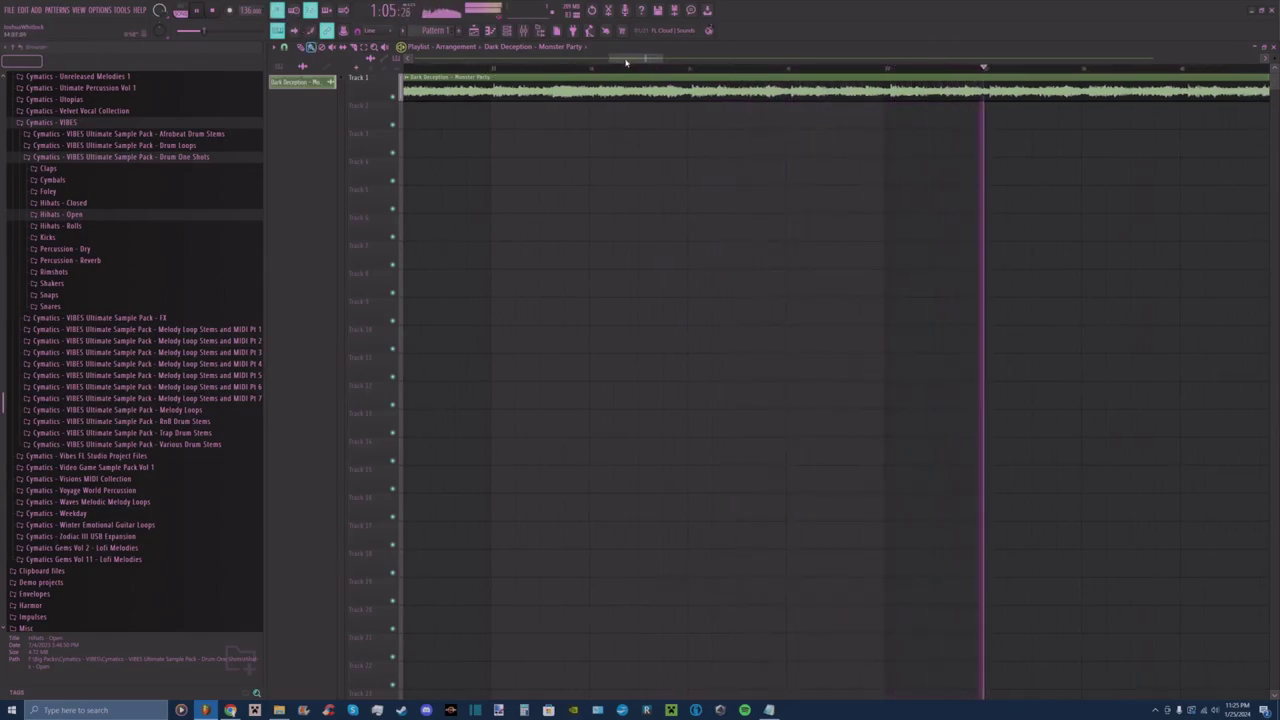
key(space)
key(space)
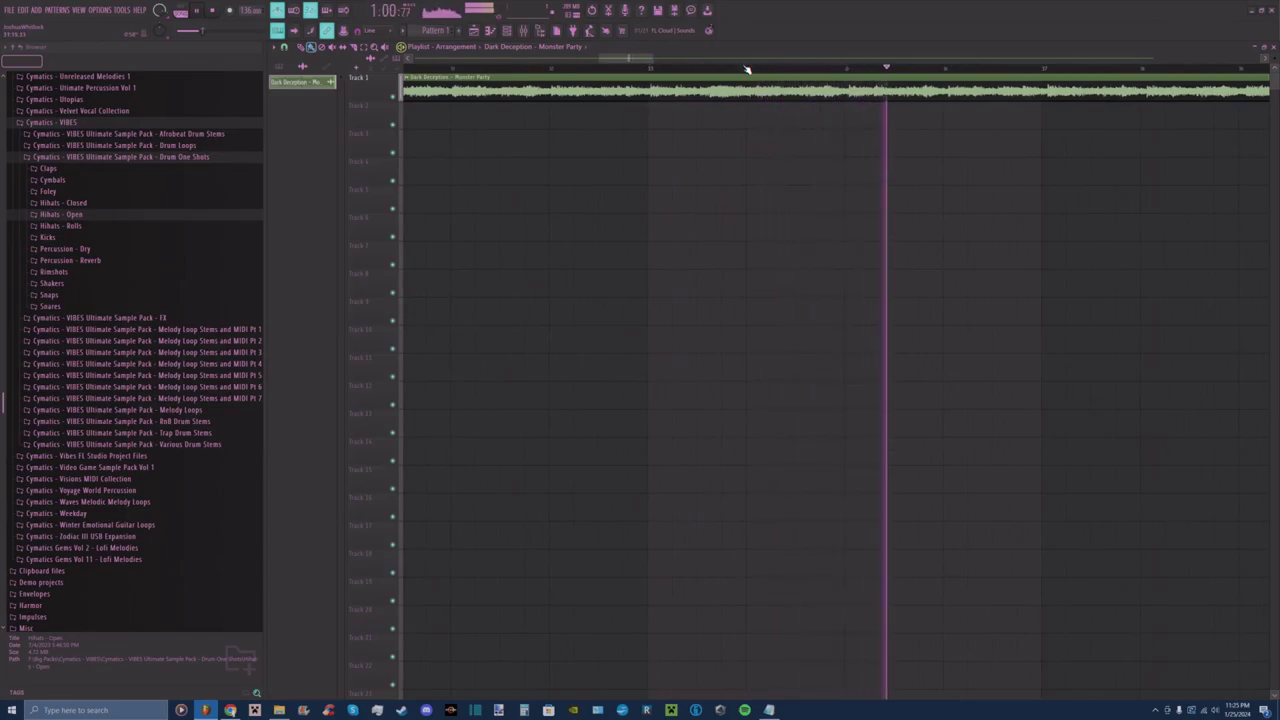
key(space)
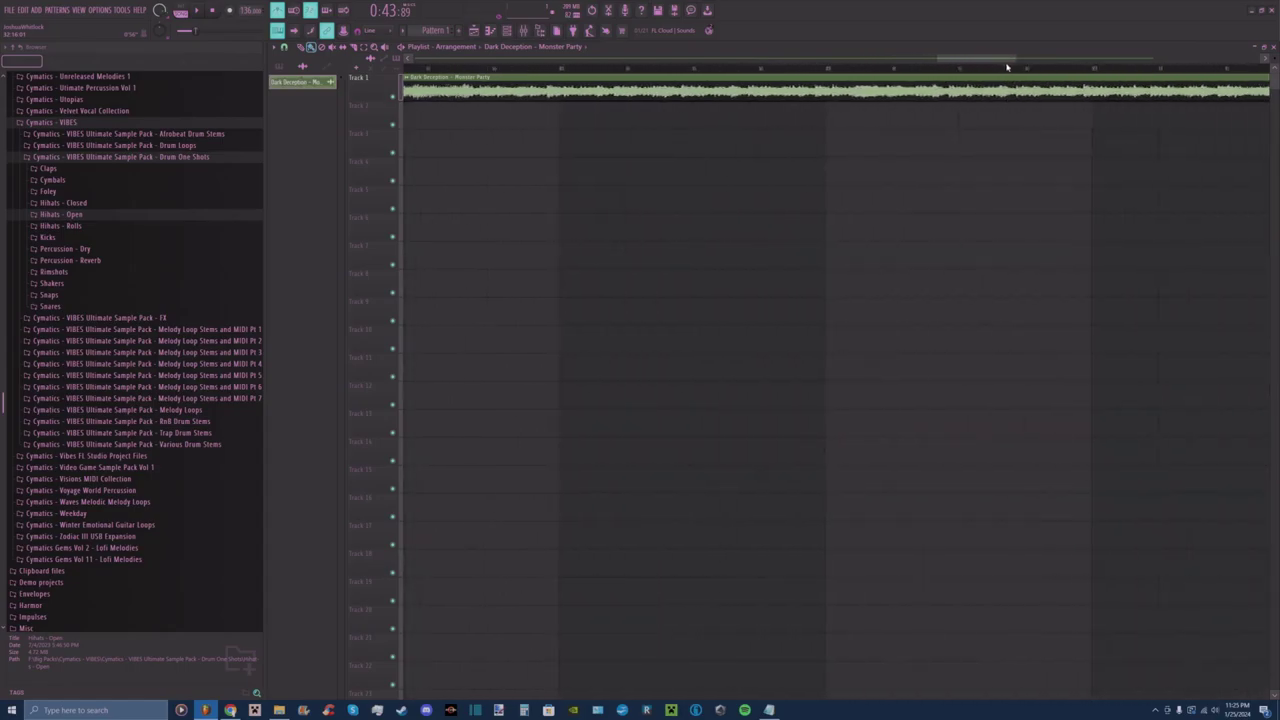
Set the project tempo to 135 BPM and replay the section from about 0:44 against the metronome.
drag(697, 70, 619, 66)
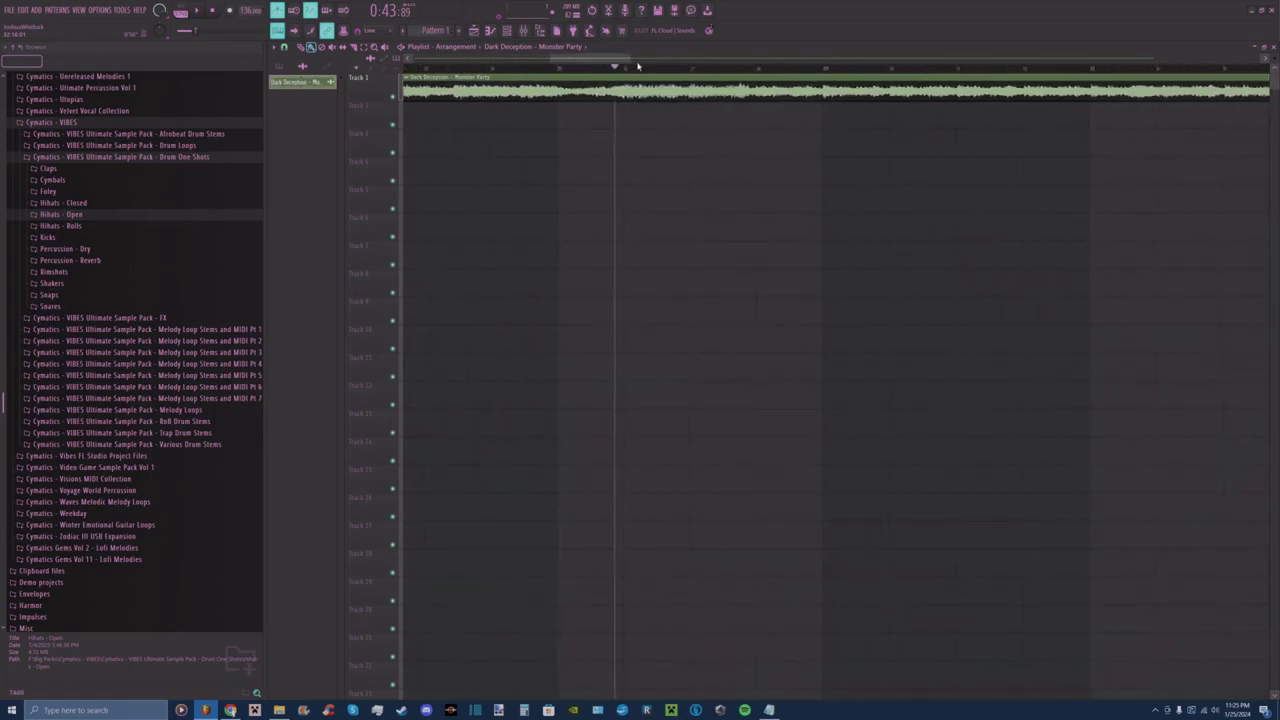
key(space)
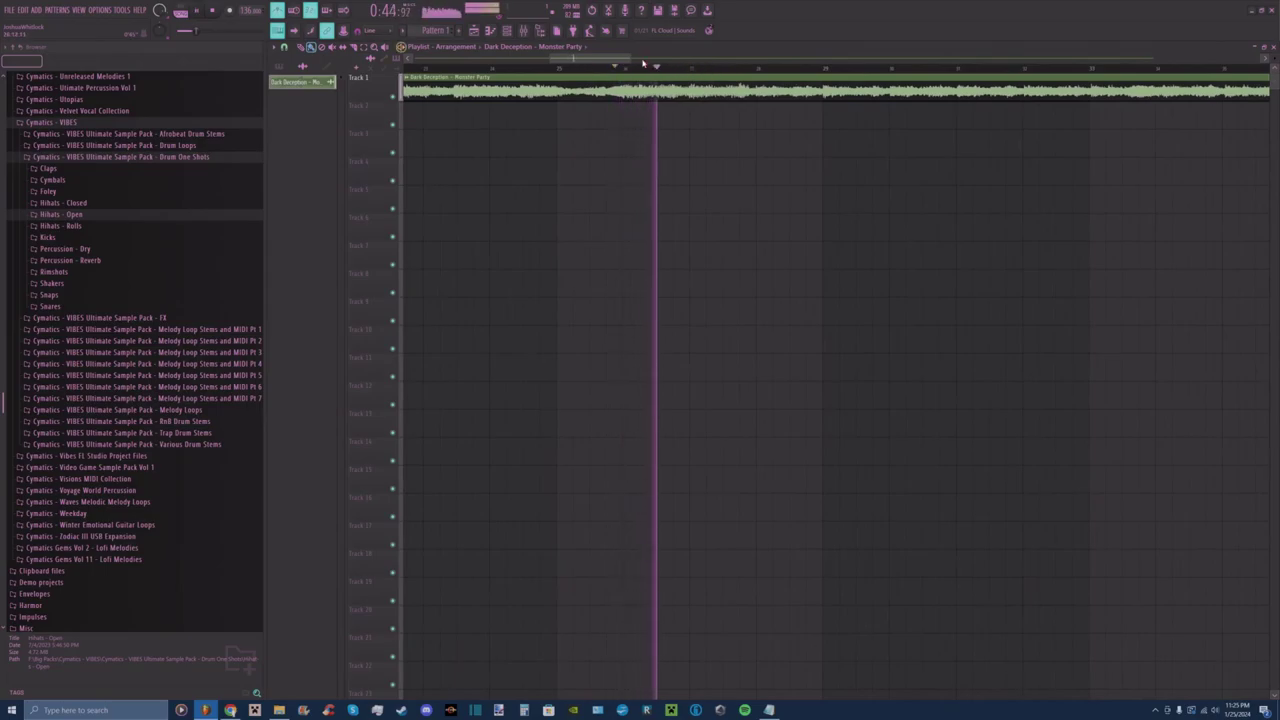
key(space)
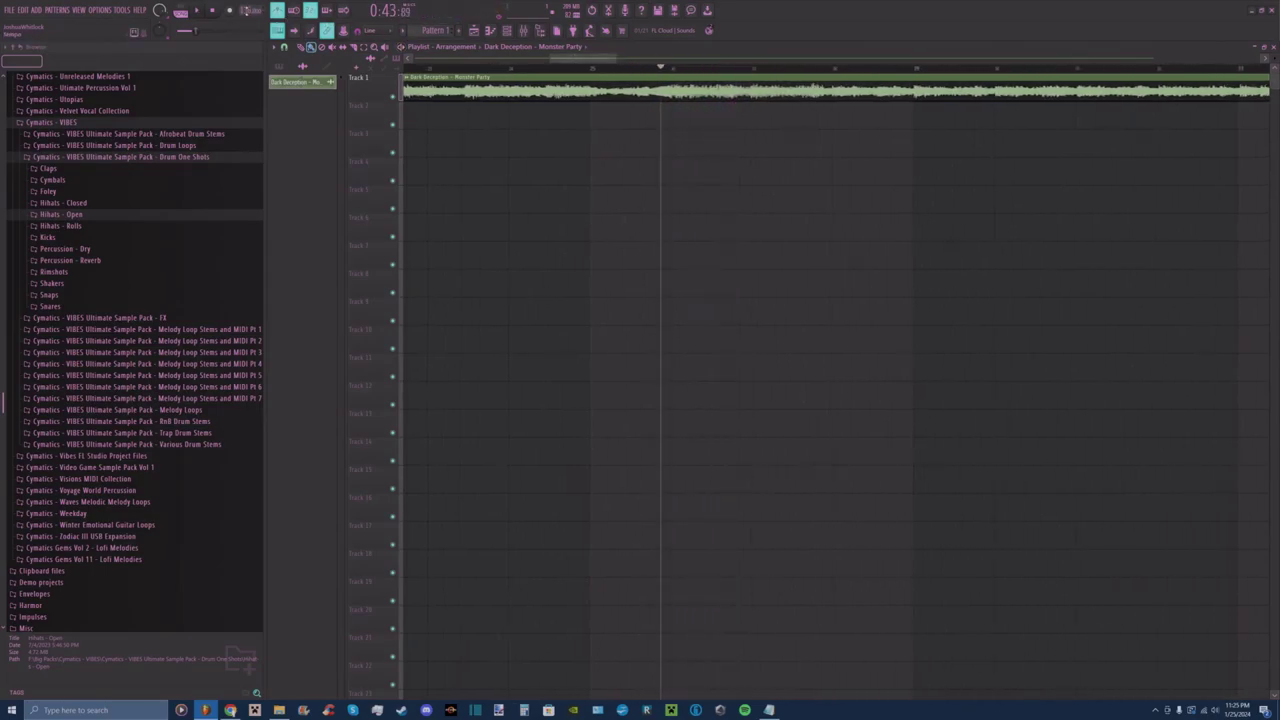
key(space)
key(space)
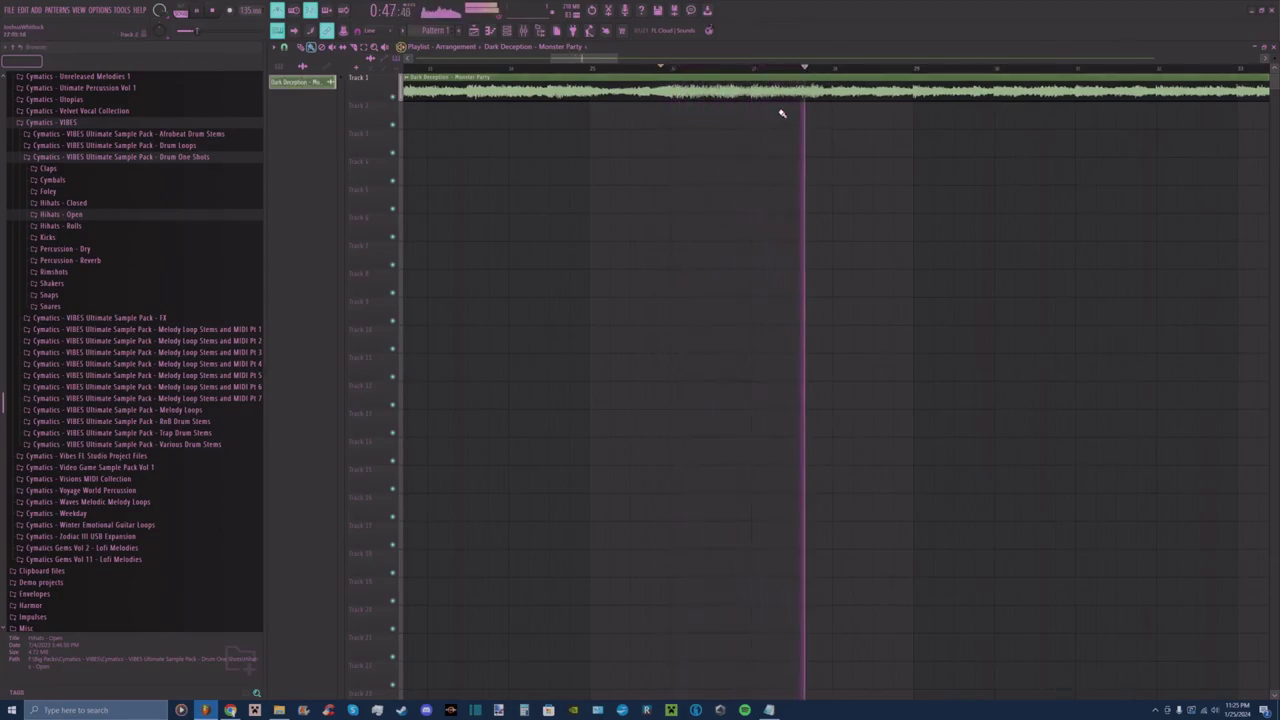
Listen to the song against the metronome from about 0:44 to 1:25 to check that the beats stay aligned.
drag(598, 62, 629, 64)
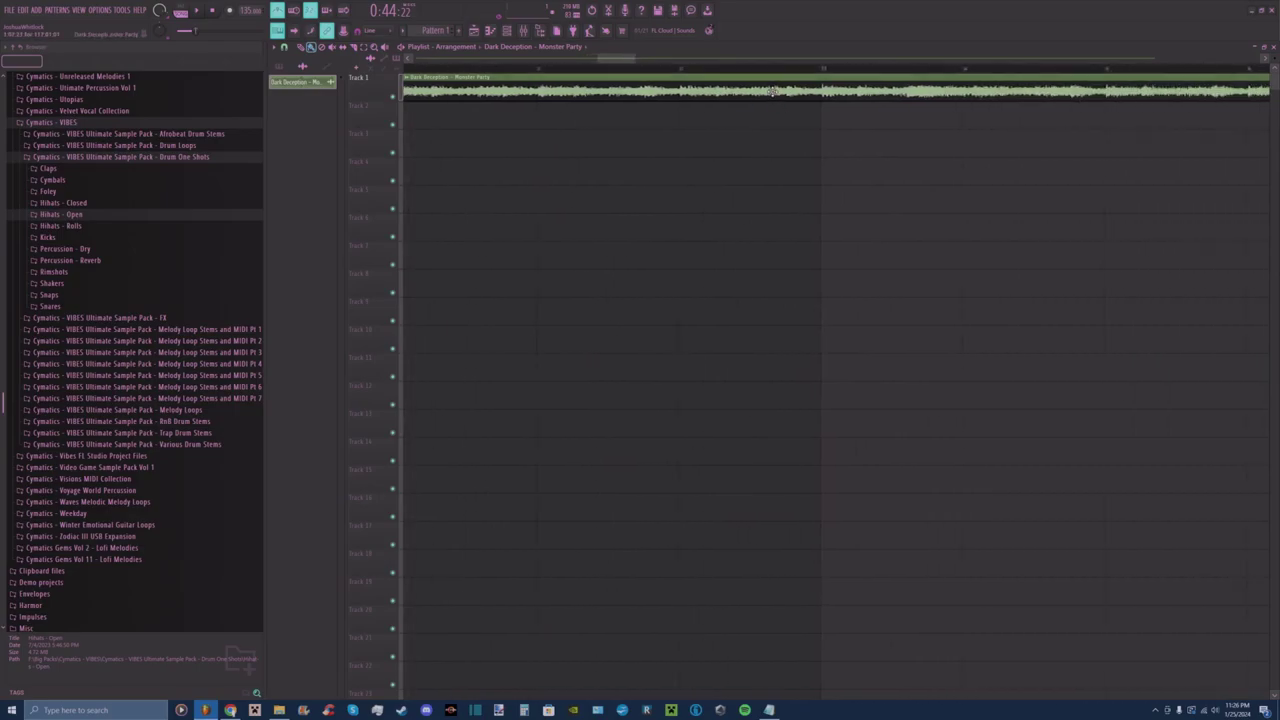
drag(657, 59, 714, 65)
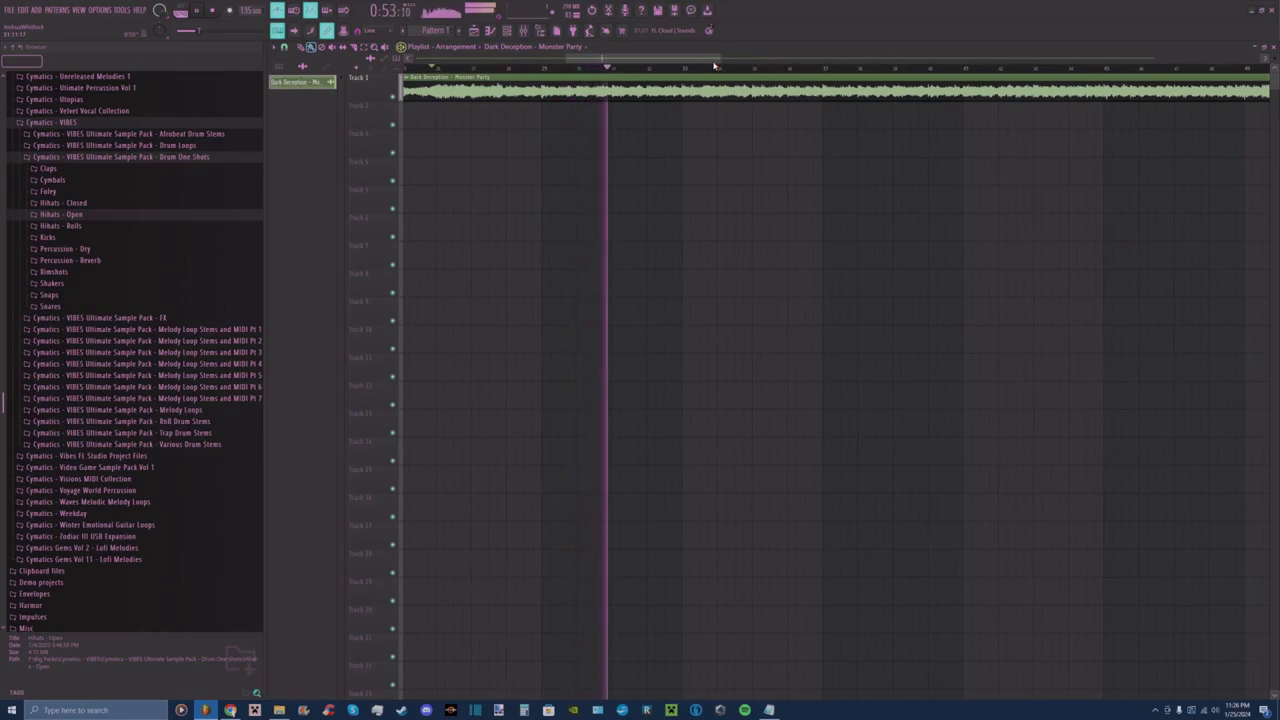
drag(720, 57, 728, 60)
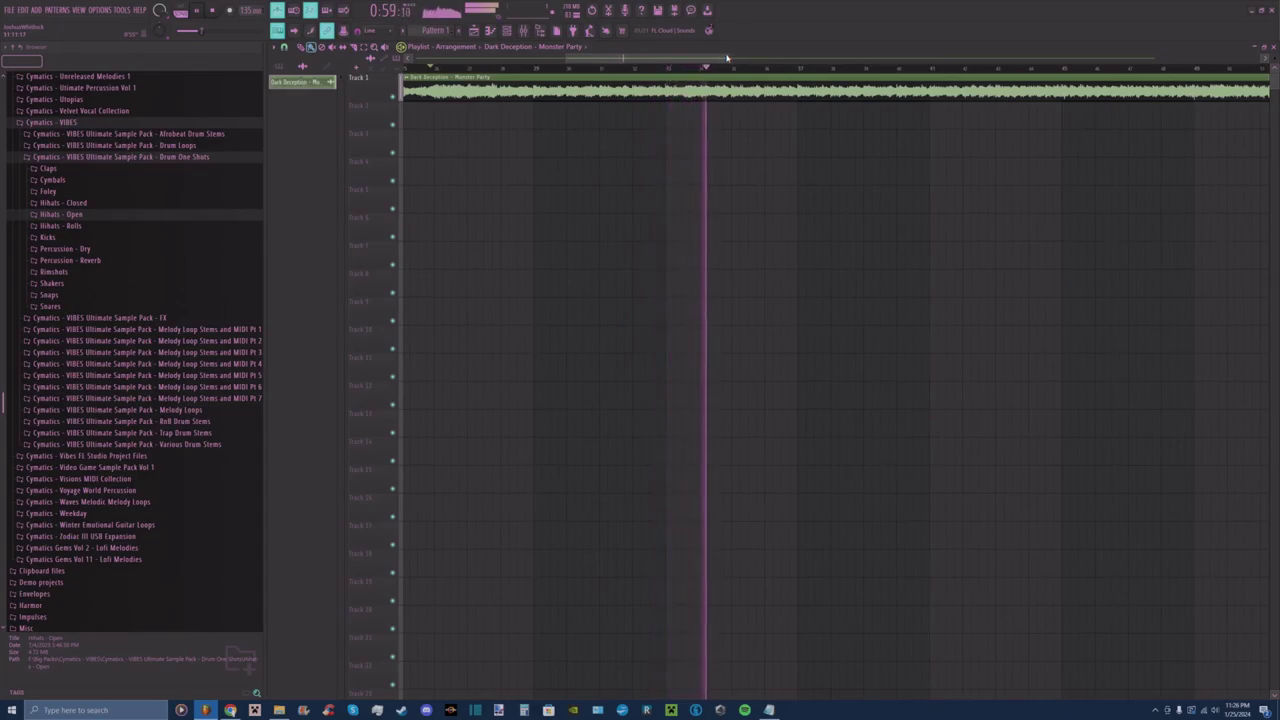
drag(713, 56, 745, 63)
click(689, 67)
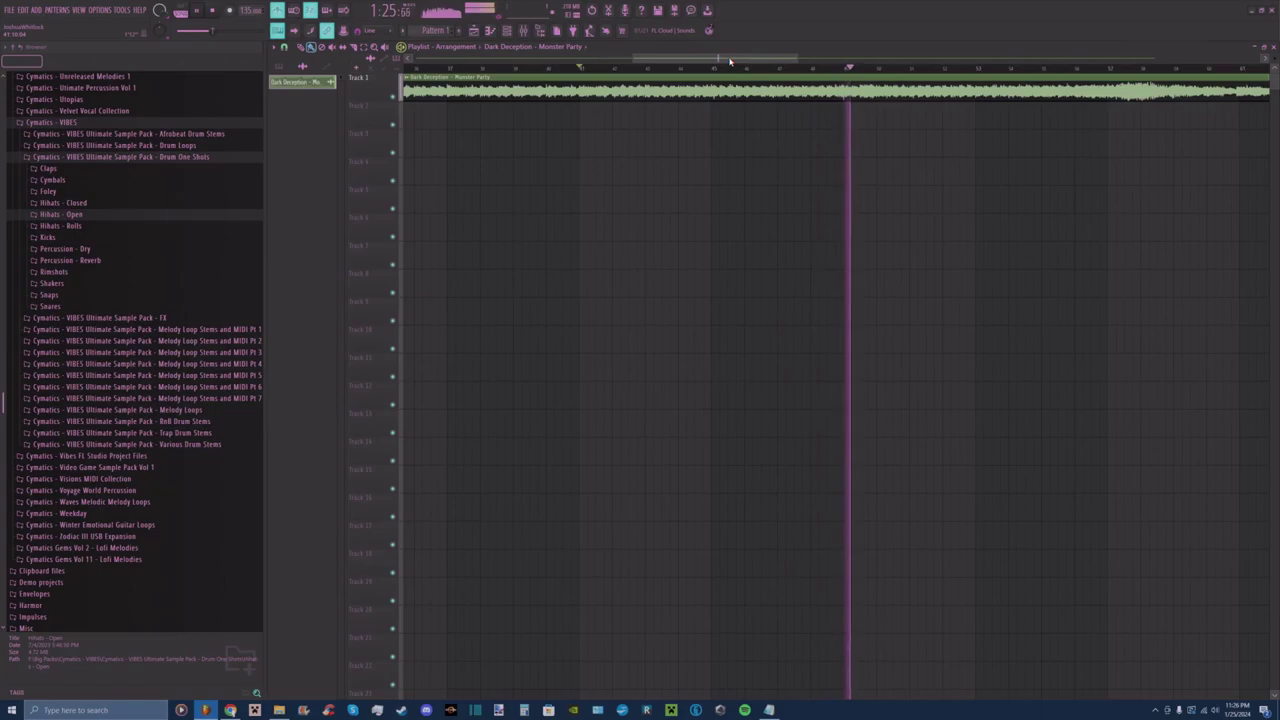
Replay the passage around 1:45 from several start points against the metronome, and turn the metronome off.
drag(730, 62, 816, 62)
click(720, 73)
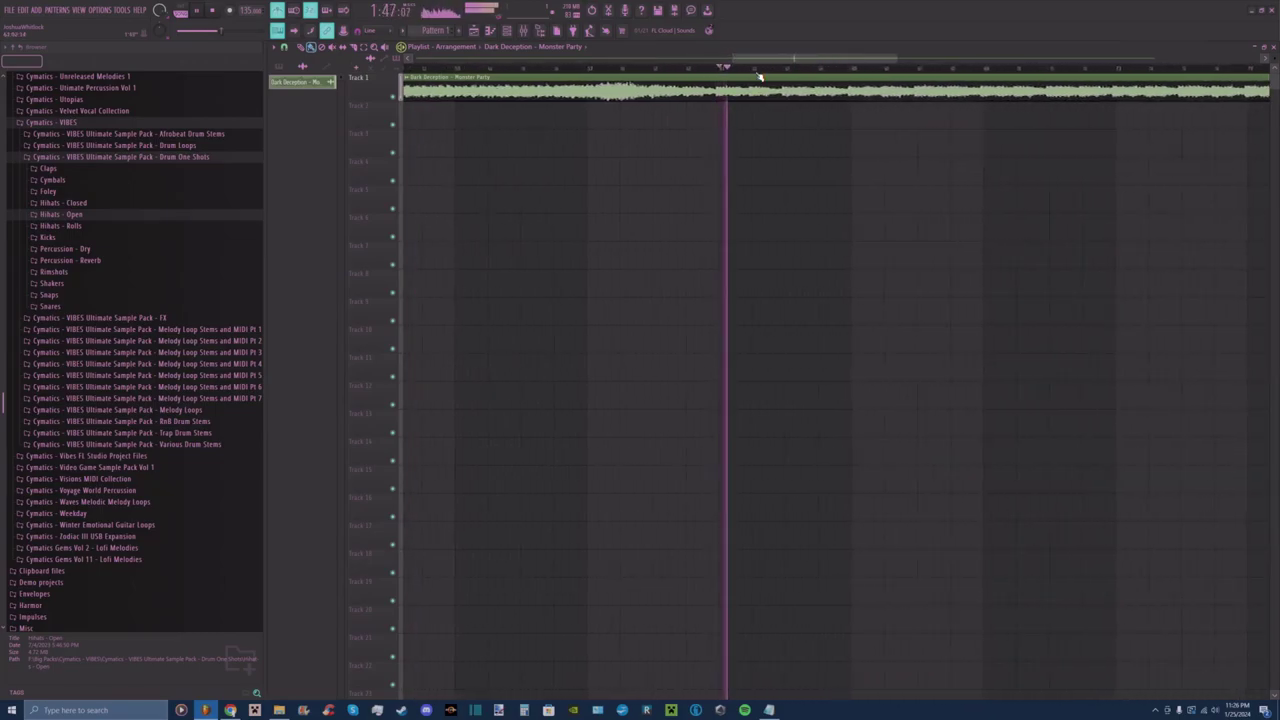
key(space)
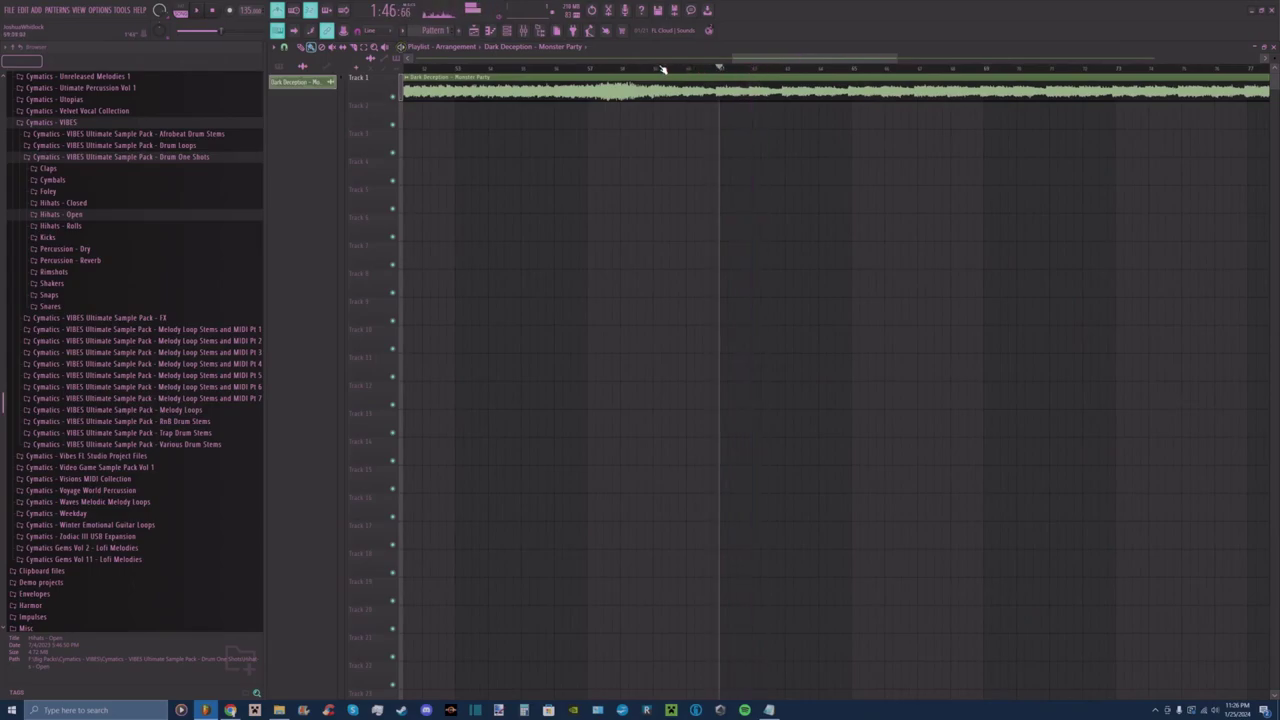
key(space)
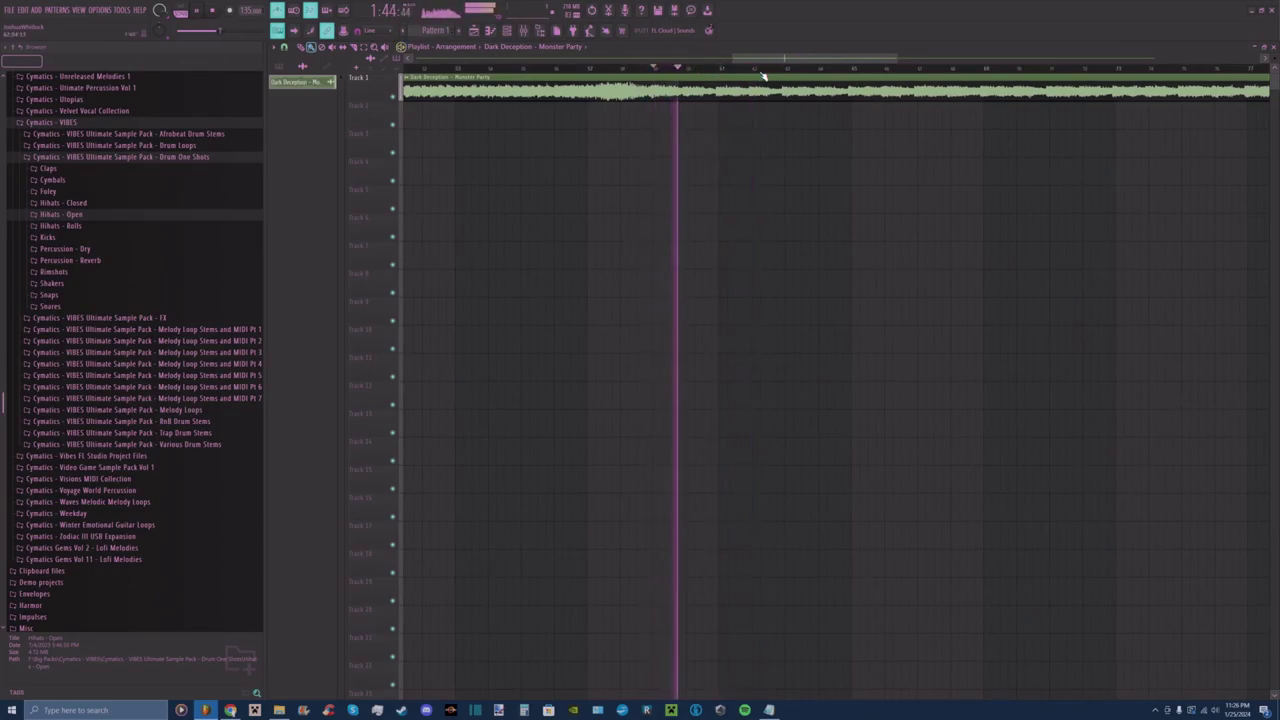
click(612, 72)
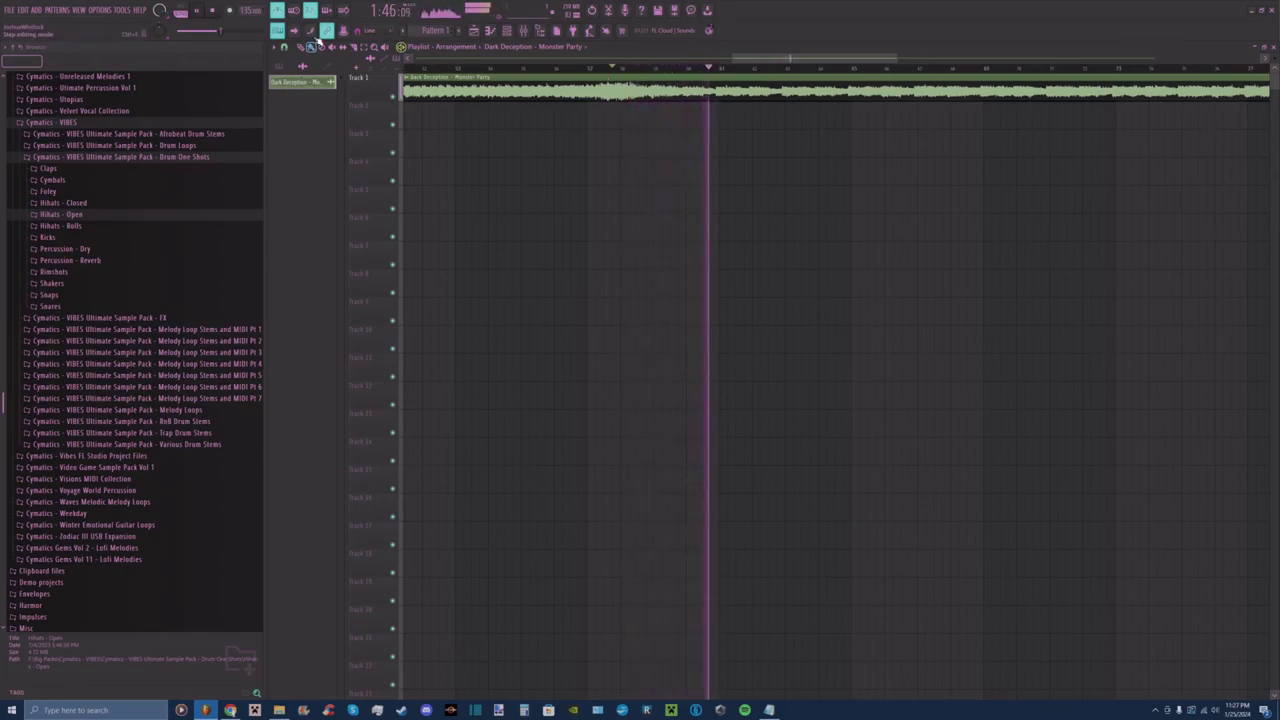
click(279, 14)
Listen to the song without the metronome around 1:54, 1:20 and 1:47, and again from near its start.
drag(755, 59, 767, 61)
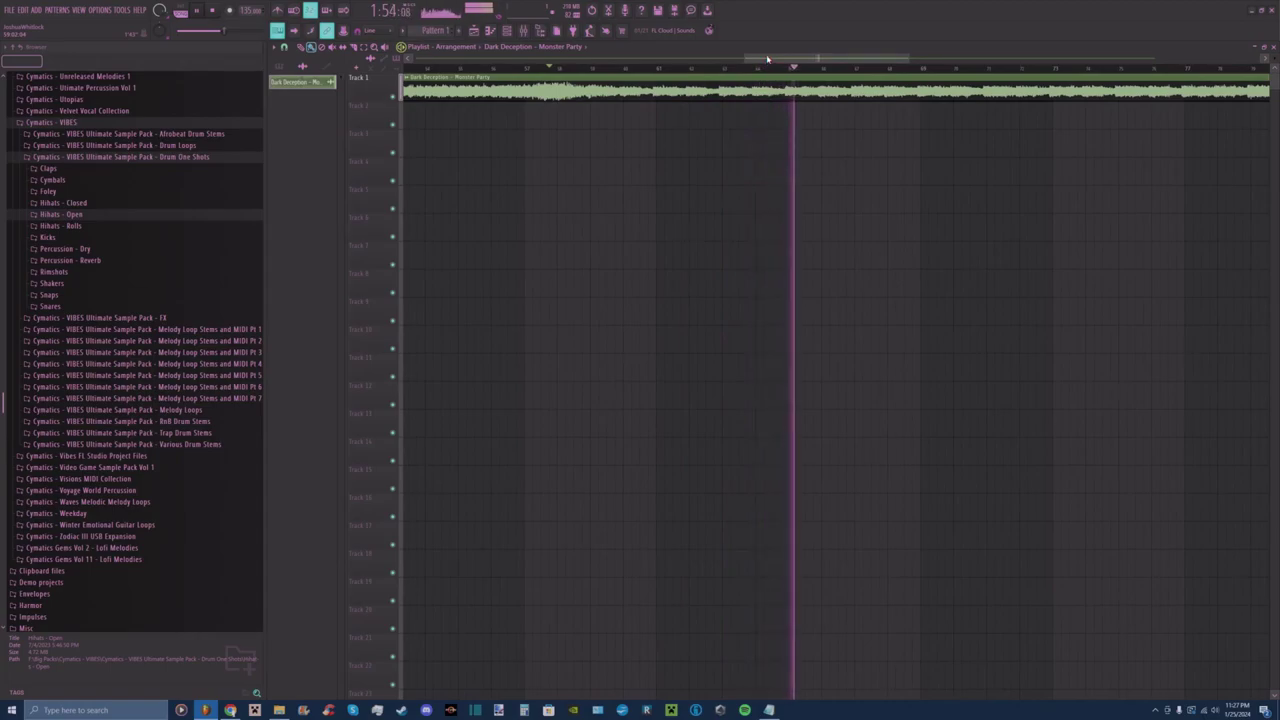
drag(798, 60, 668, 64)
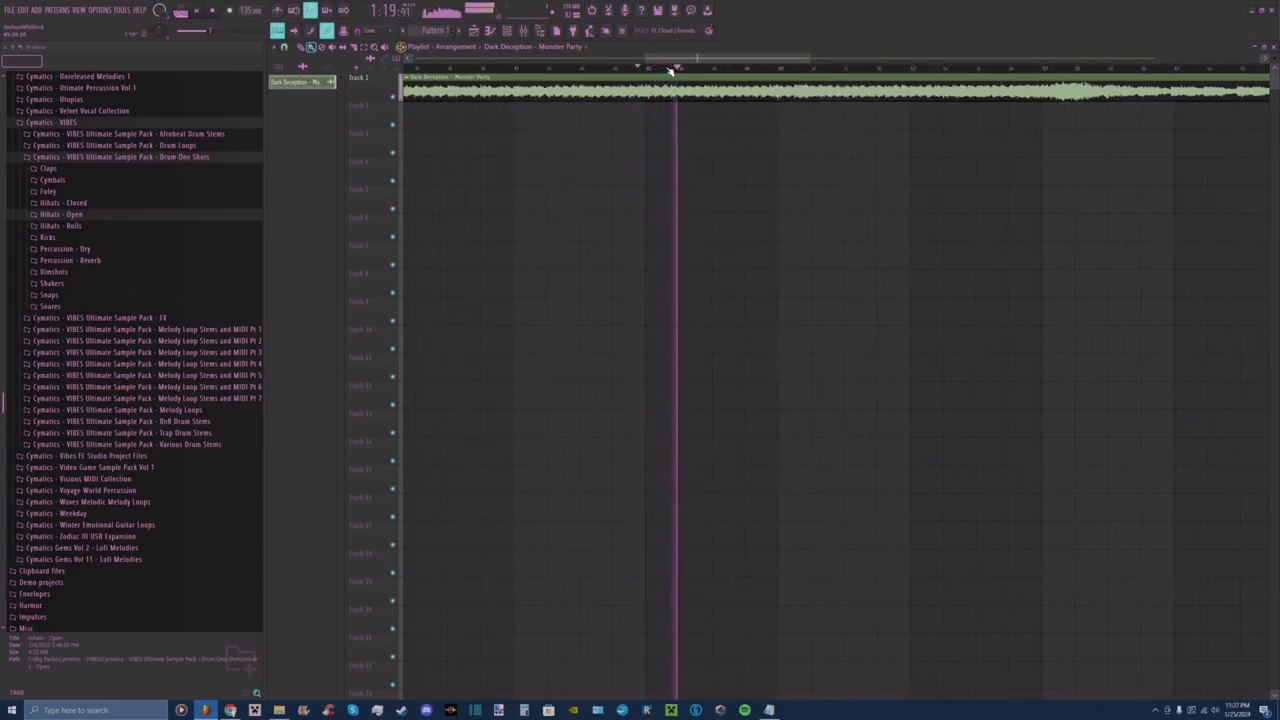
drag(695, 61, 746, 62)
click(796, 67)
key(space)
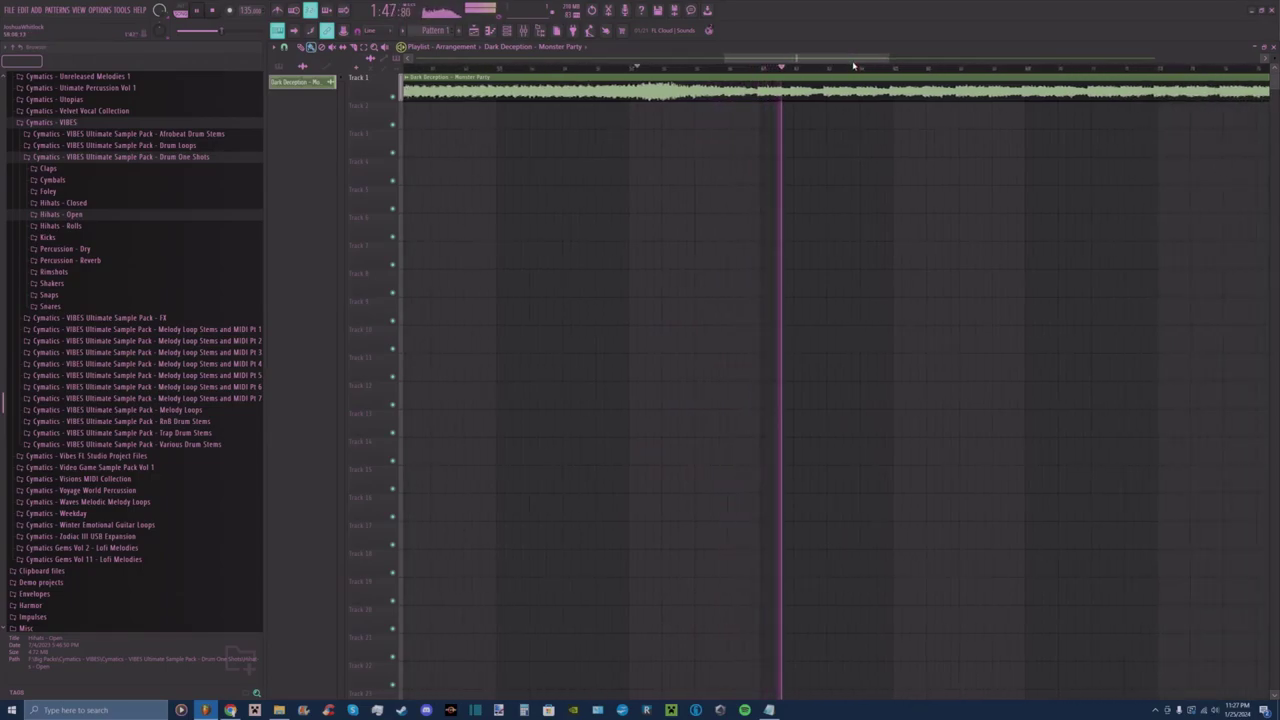
drag(808, 60, 439, 58)
key(space)
click(823, 69)
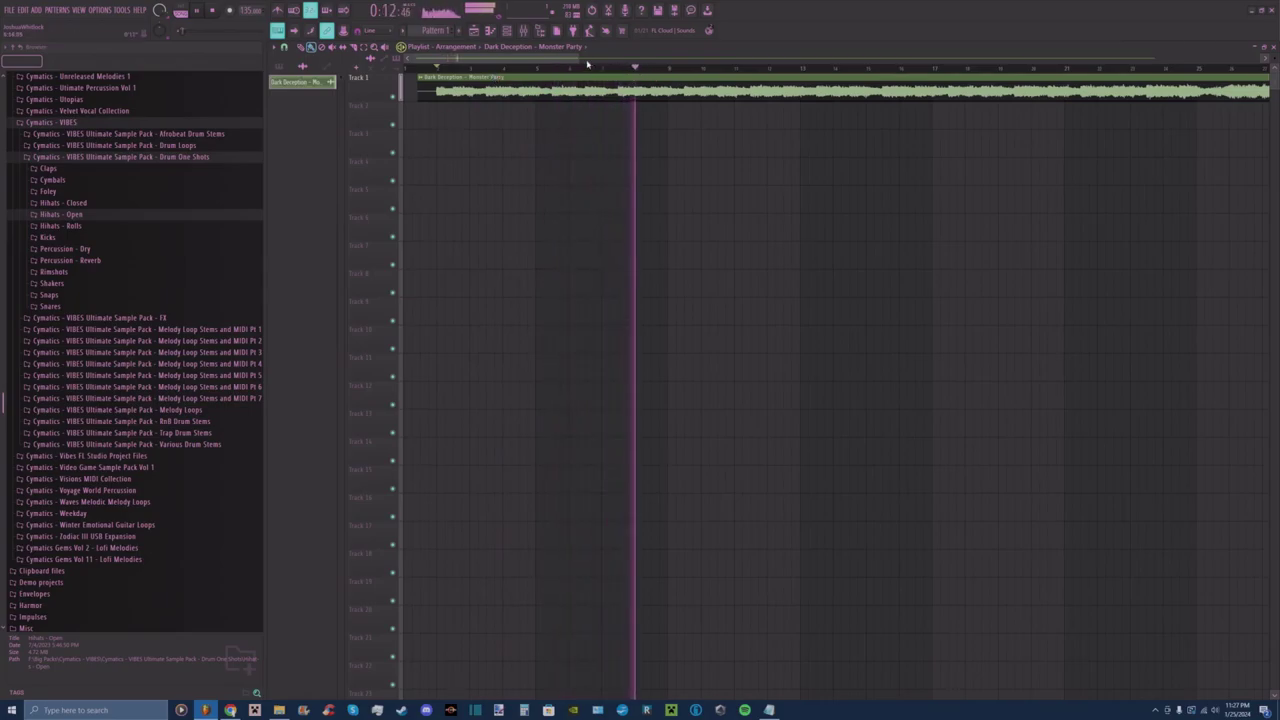
Move the song clip on Track 1 to the very start of the playlist and replay it from the beginning.
drag(577, 57, 489, 57)
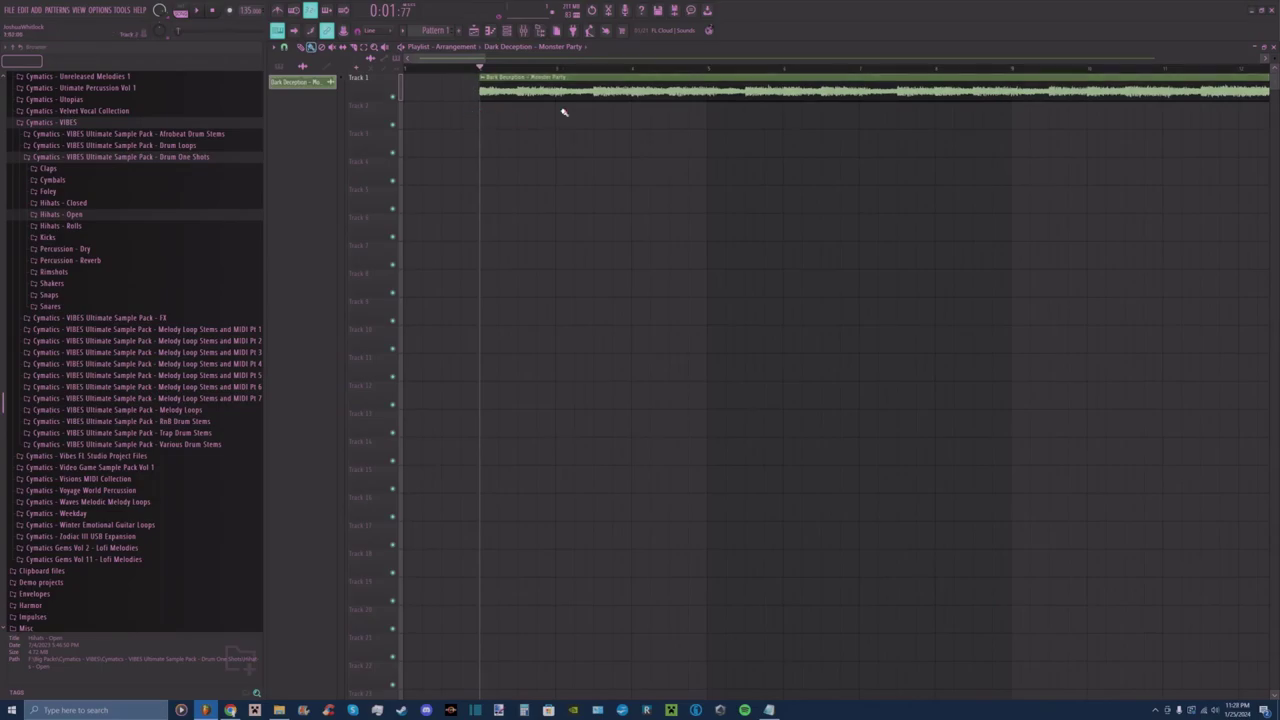
drag(503, 84, 459, 83)
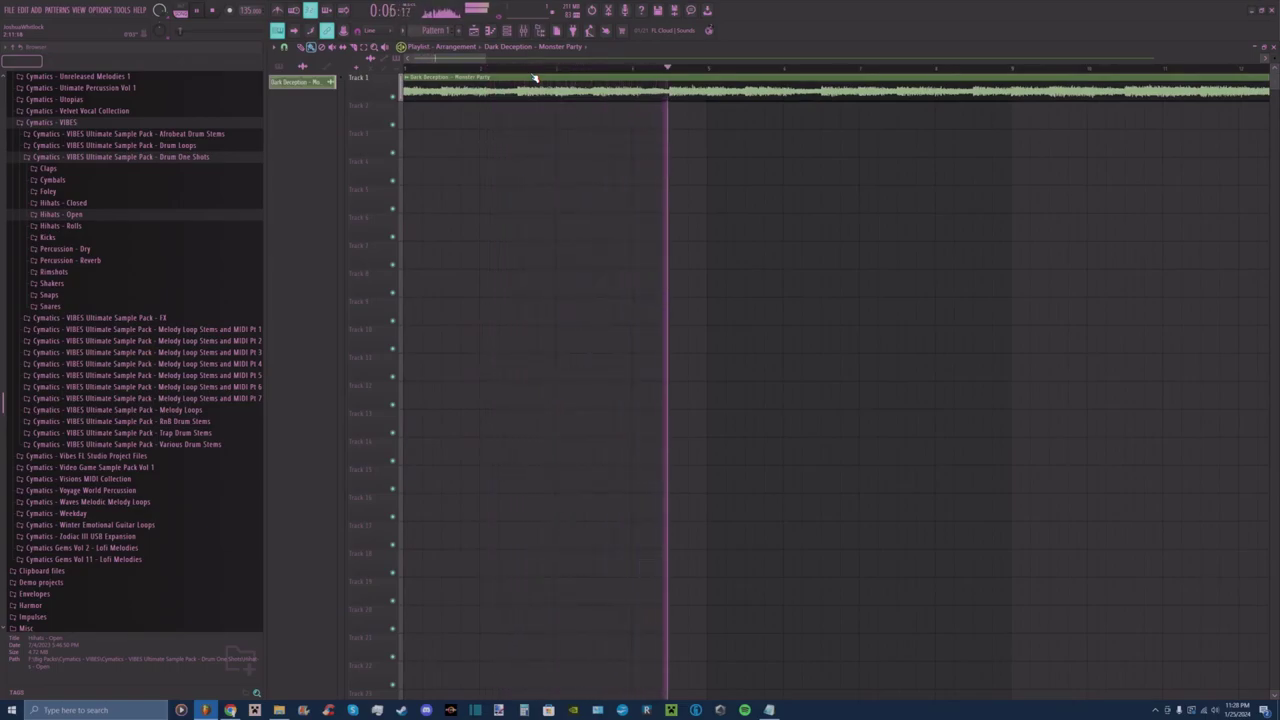
key(space)
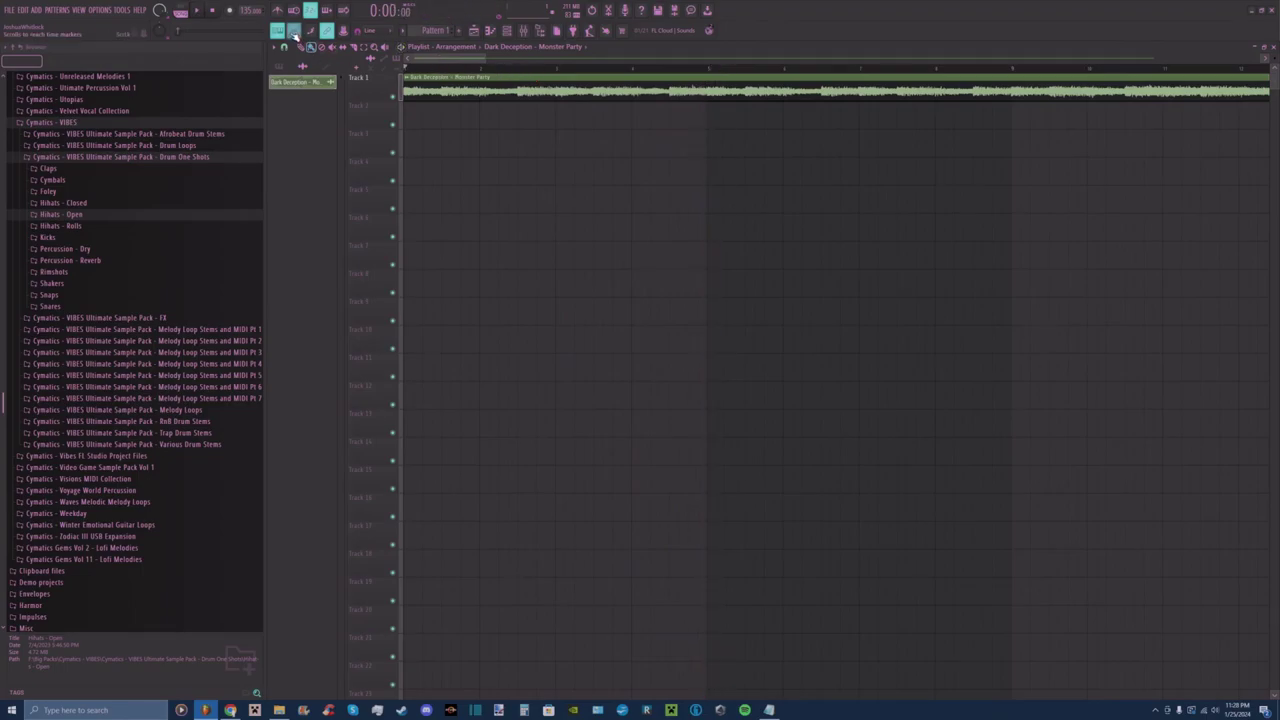
key(space)
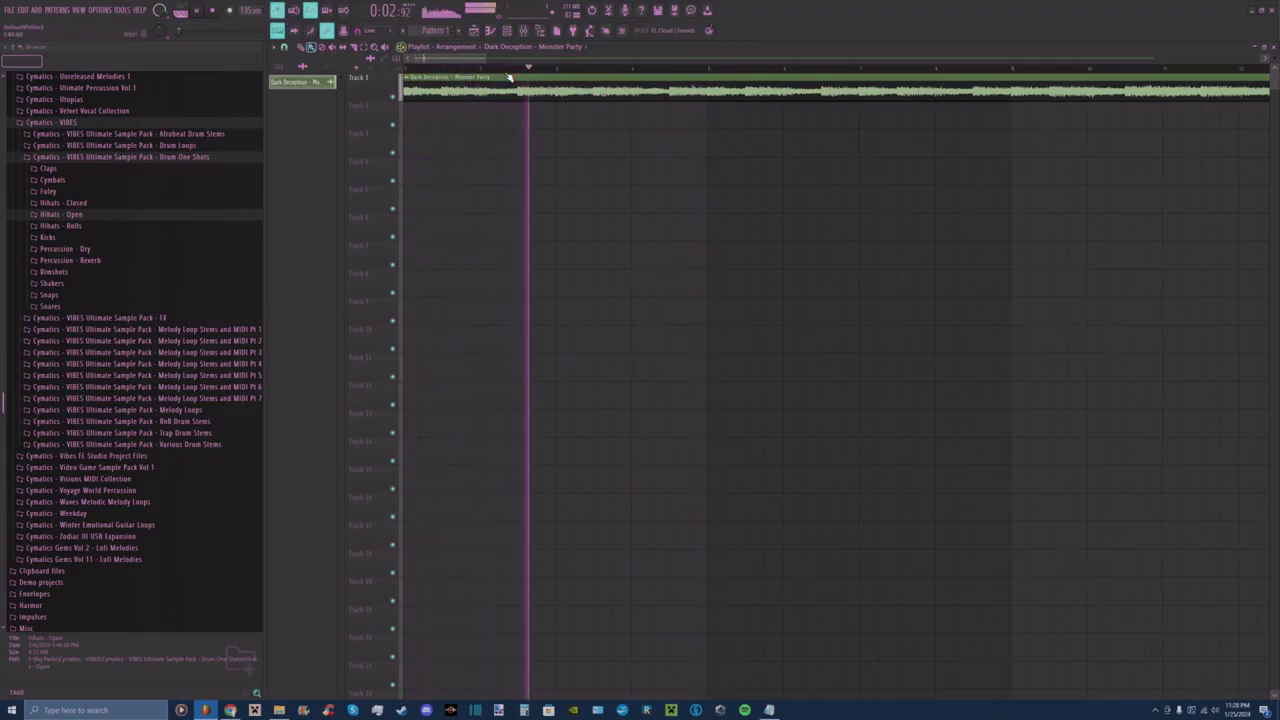
key(space)
Place Pattern 1 at the start of Track 2 and show all channels in the channel rack.
scroll(413, 66, down, 2)
click(280, 67)
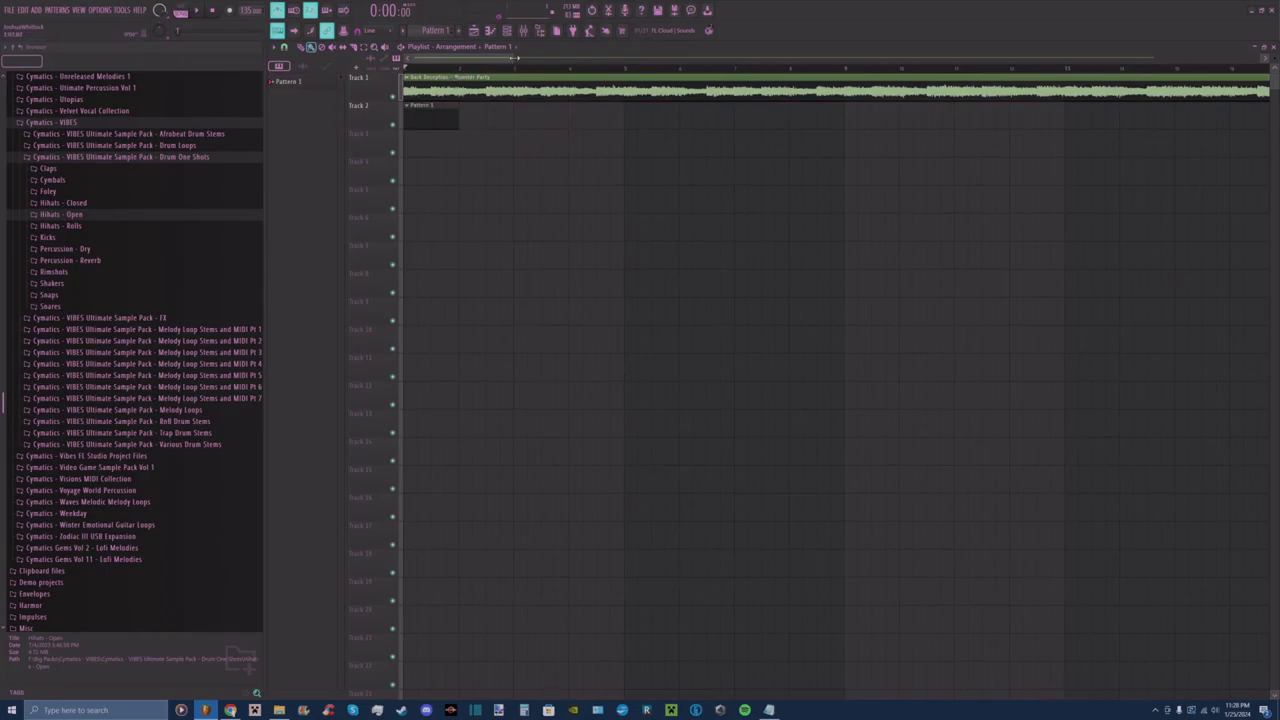
click(553, 31)
click(506, 31)
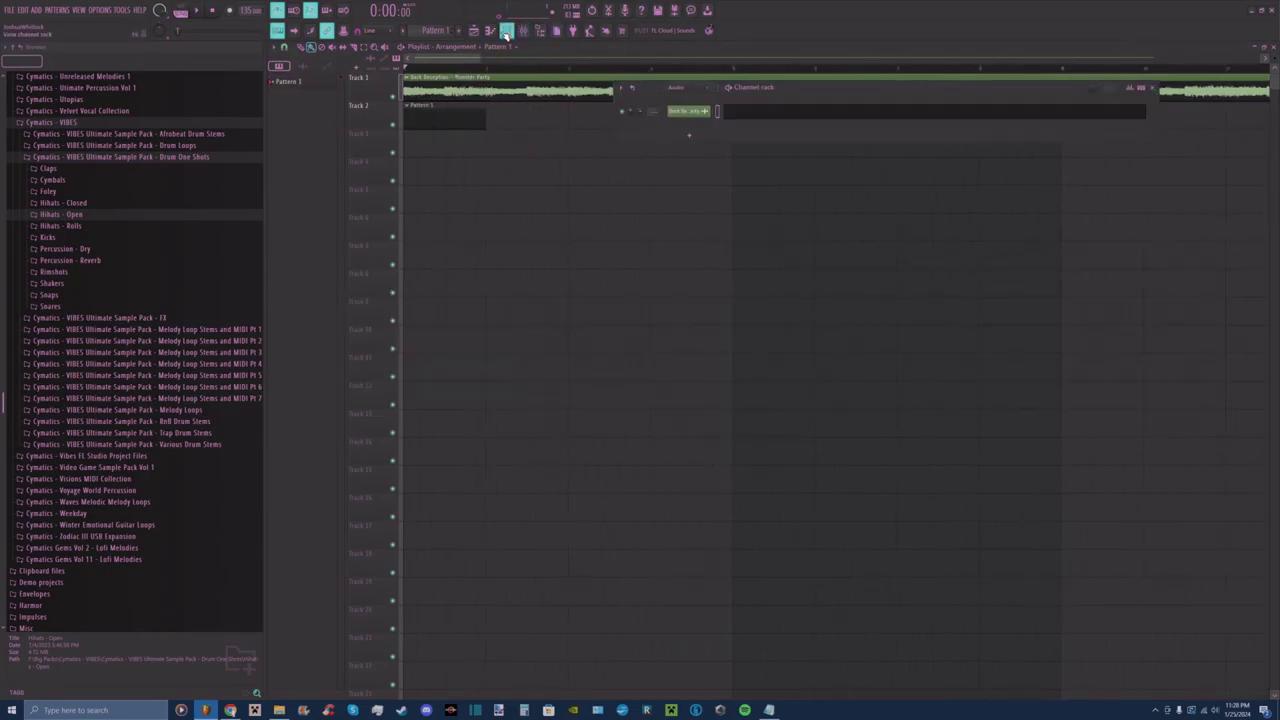
click(691, 101)
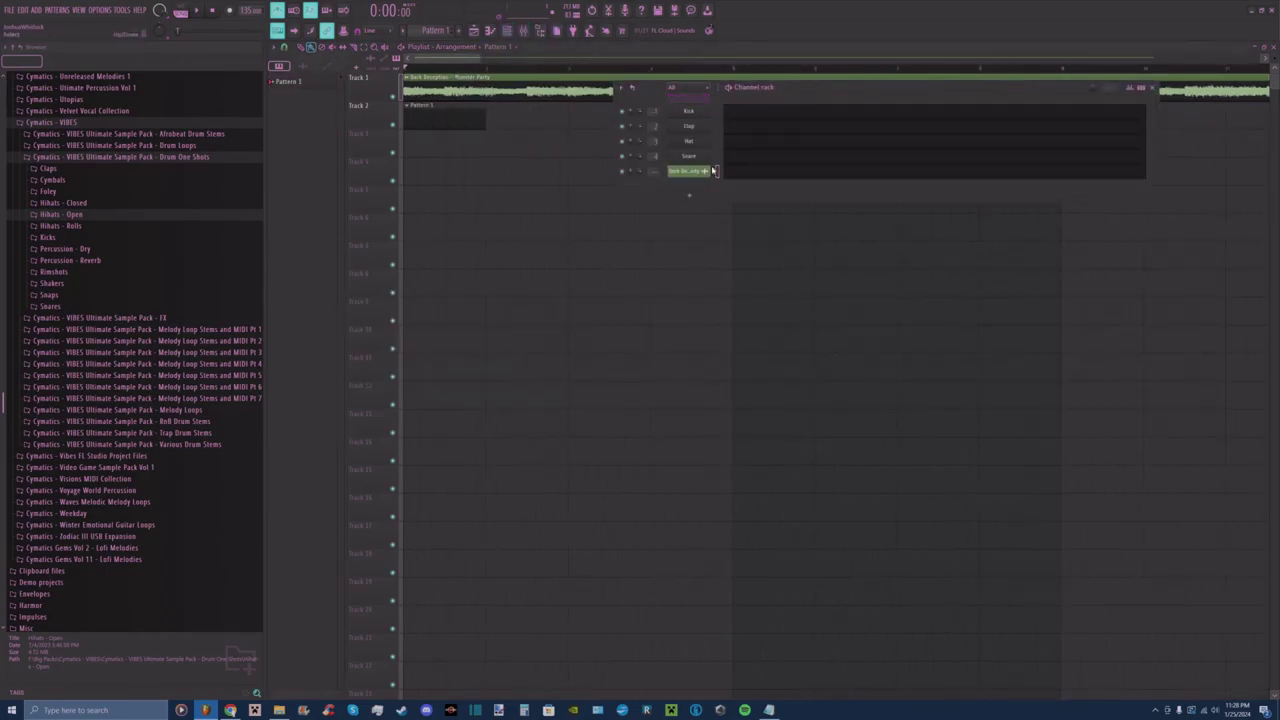
Delete the default Kick, Clap, Hat and Snare channels from the channel rack.
right_click(689, 116)
click(728, 226)
right_click(689, 112)
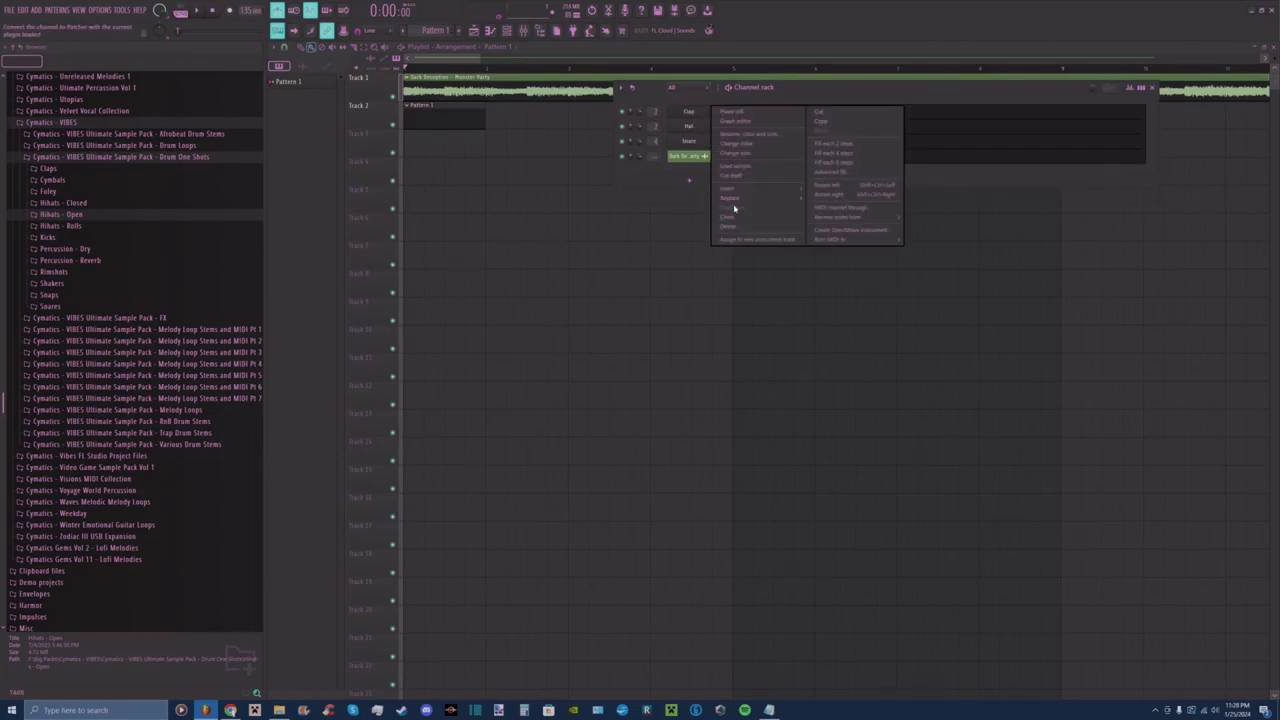
click(733, 227)
click(745, 230)
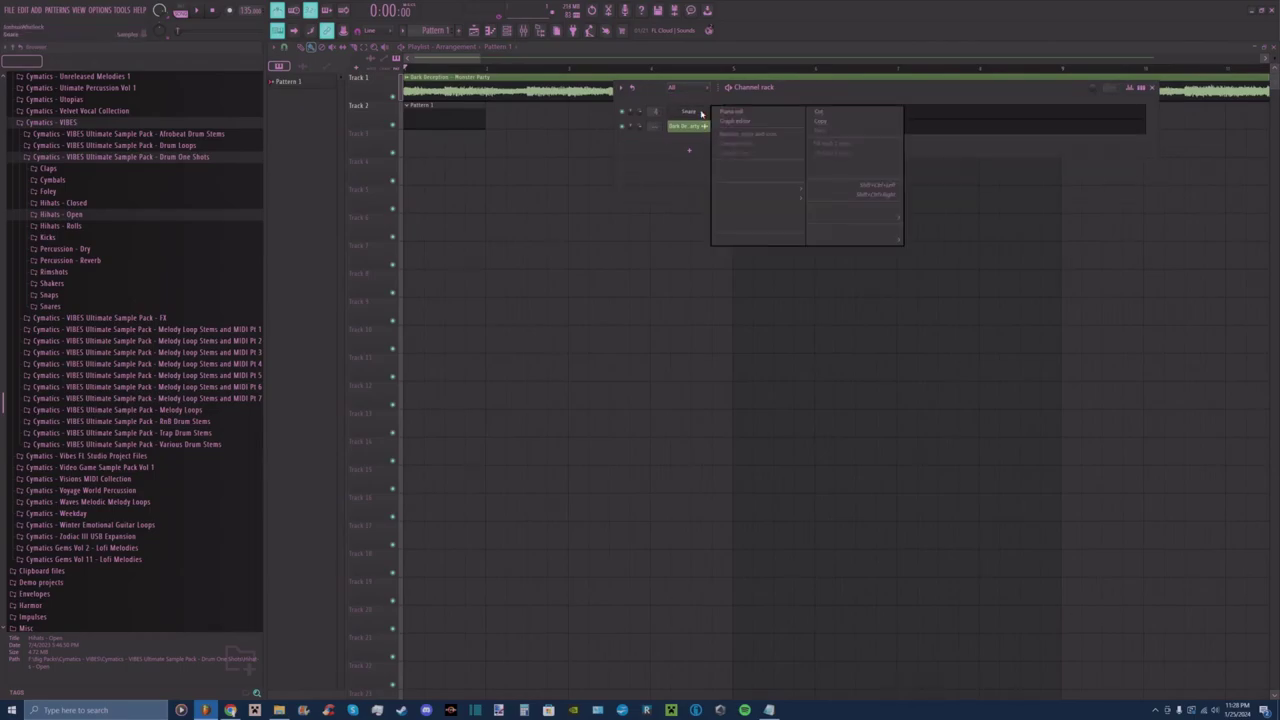
click(741, 226)
Add a FLEX instrument channel and load the Close Grand preset from the Essential Pianos pack.
click(688, 137)
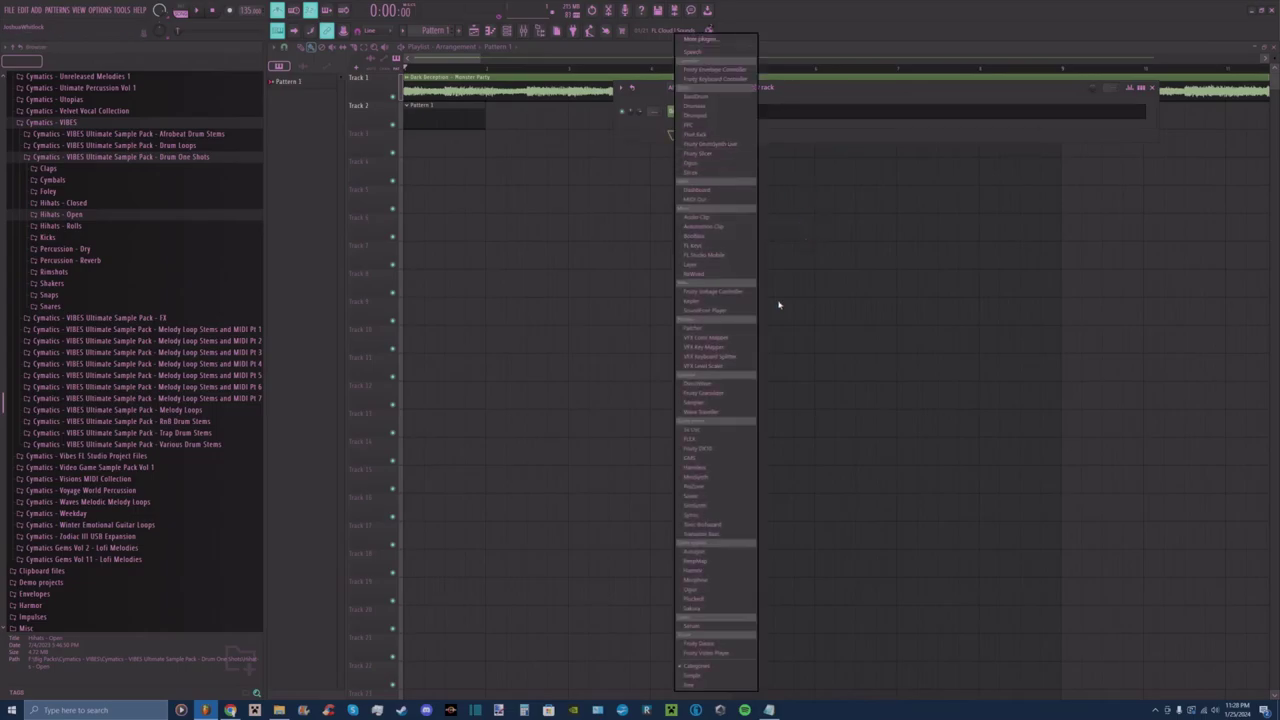
click(714, 439)
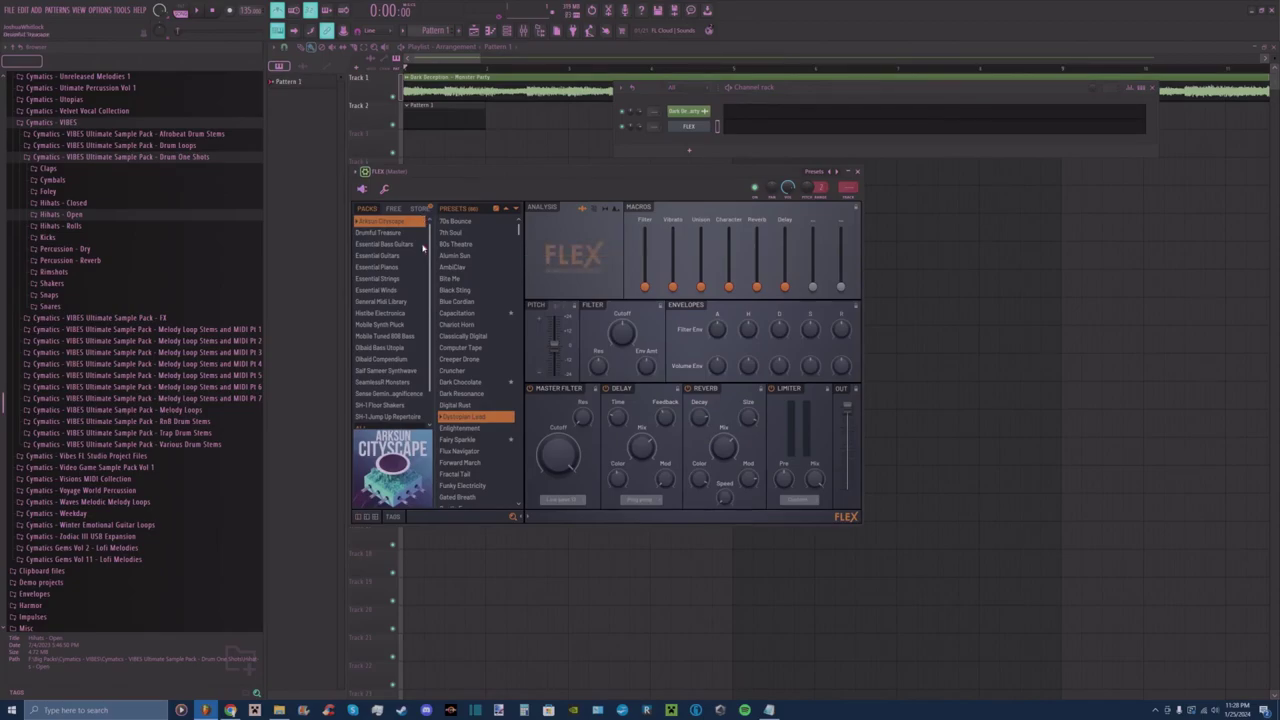
scroll(390, 300, down, 1)
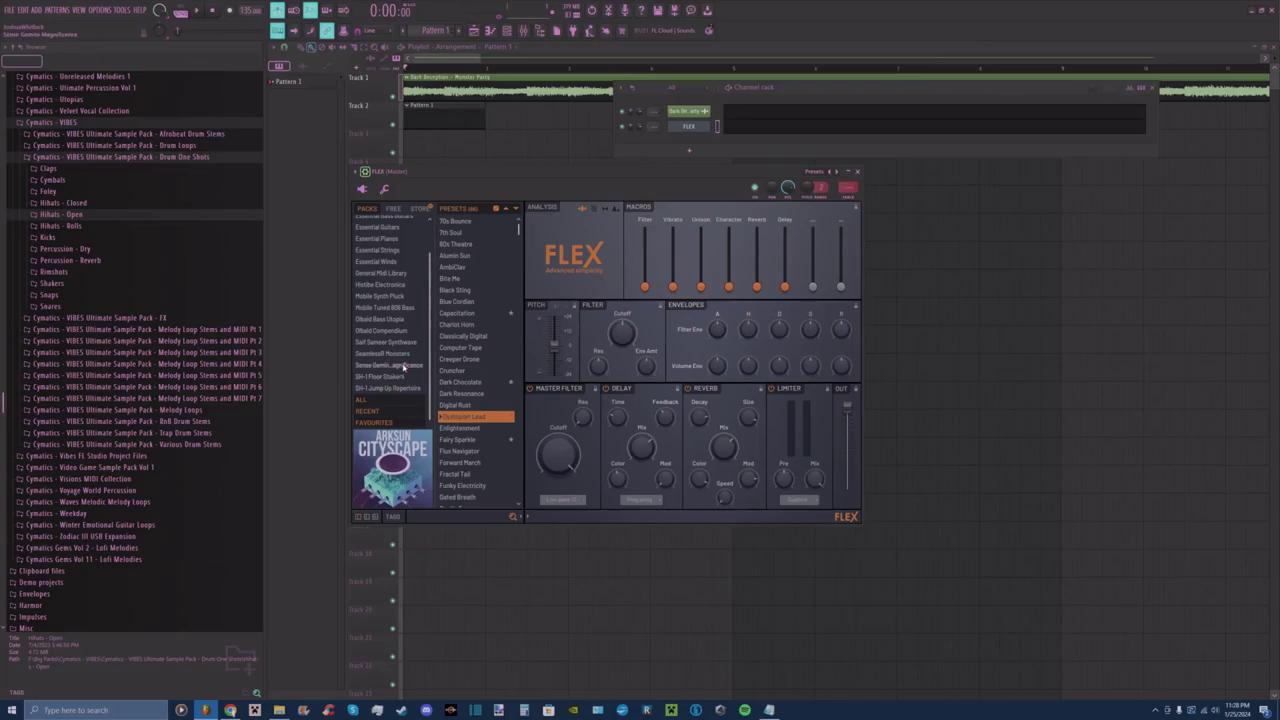
click(380, 239)
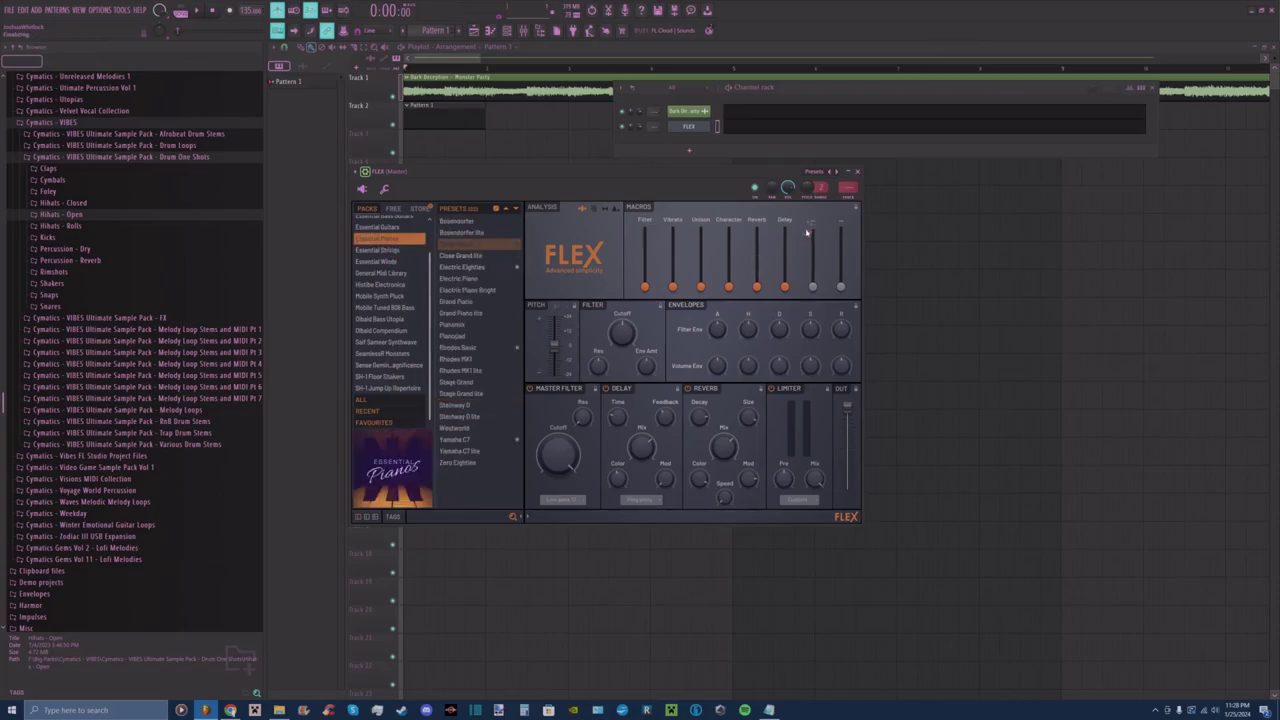
click(857, 172)
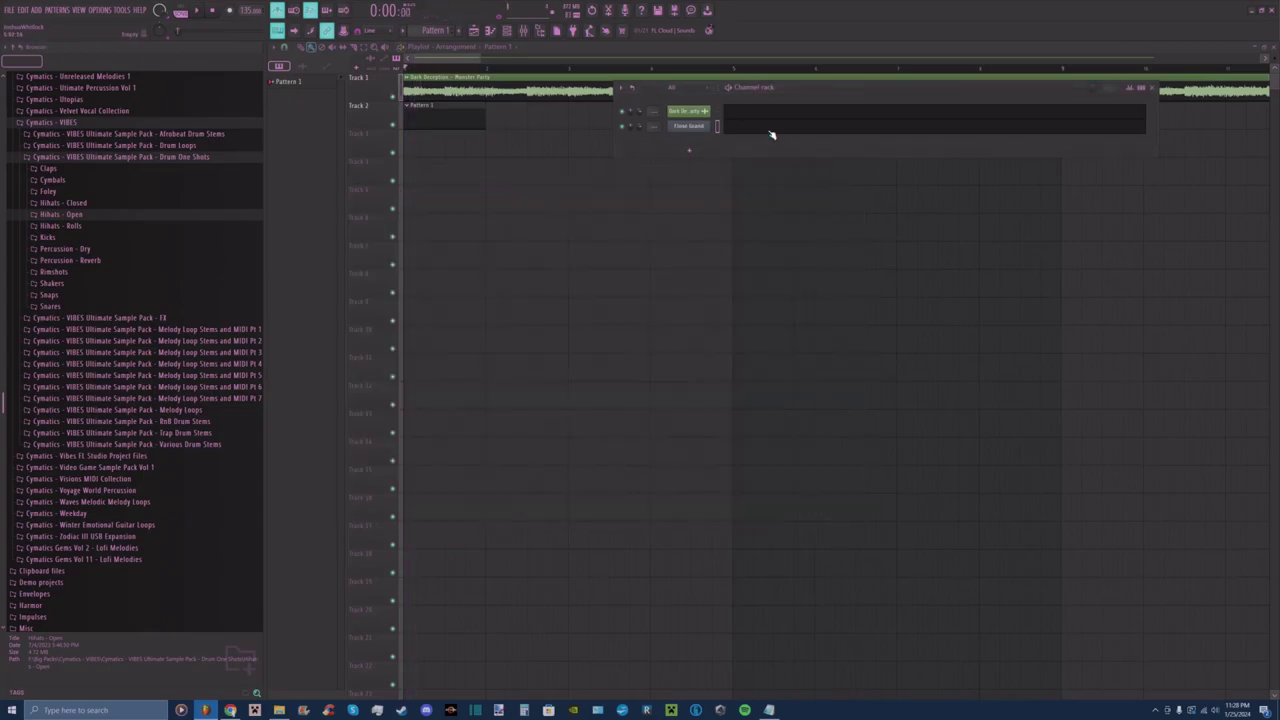
Draw an E3 note one bar long at the start of the Close Grand piano roll and play it against the song.
click(770, 131)
key(space)
key(space)
key(space)
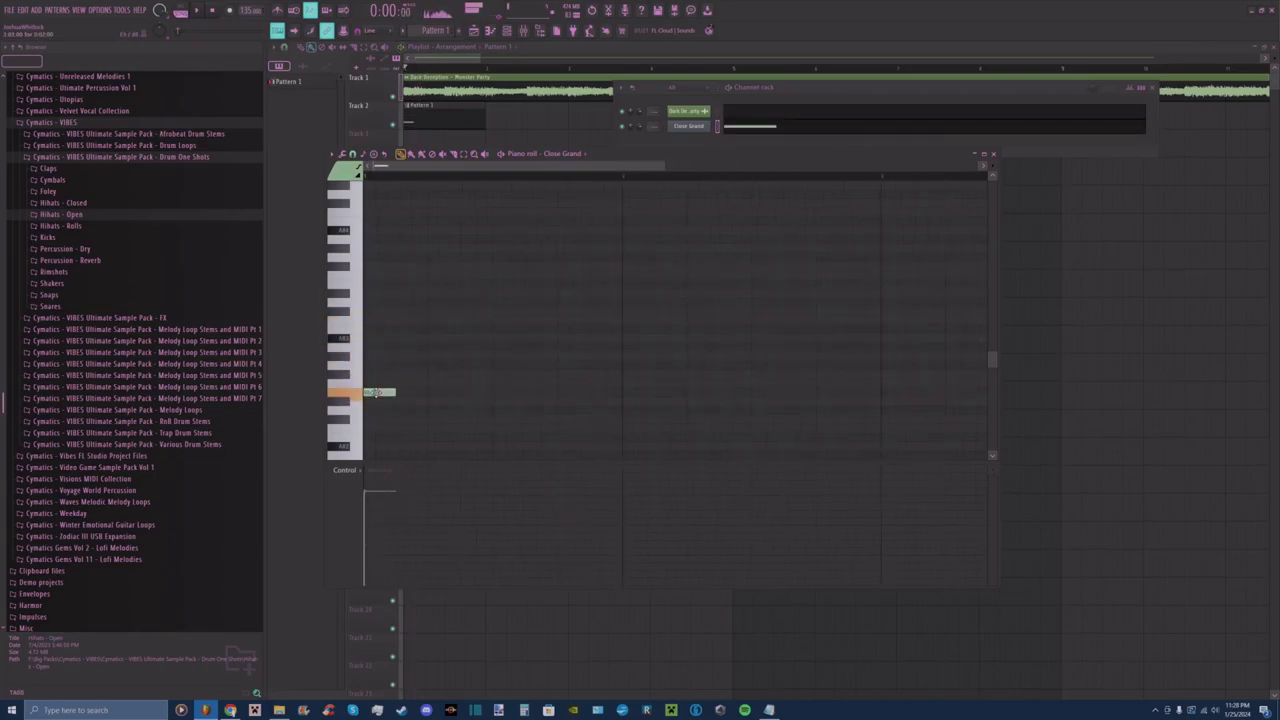
key(space)
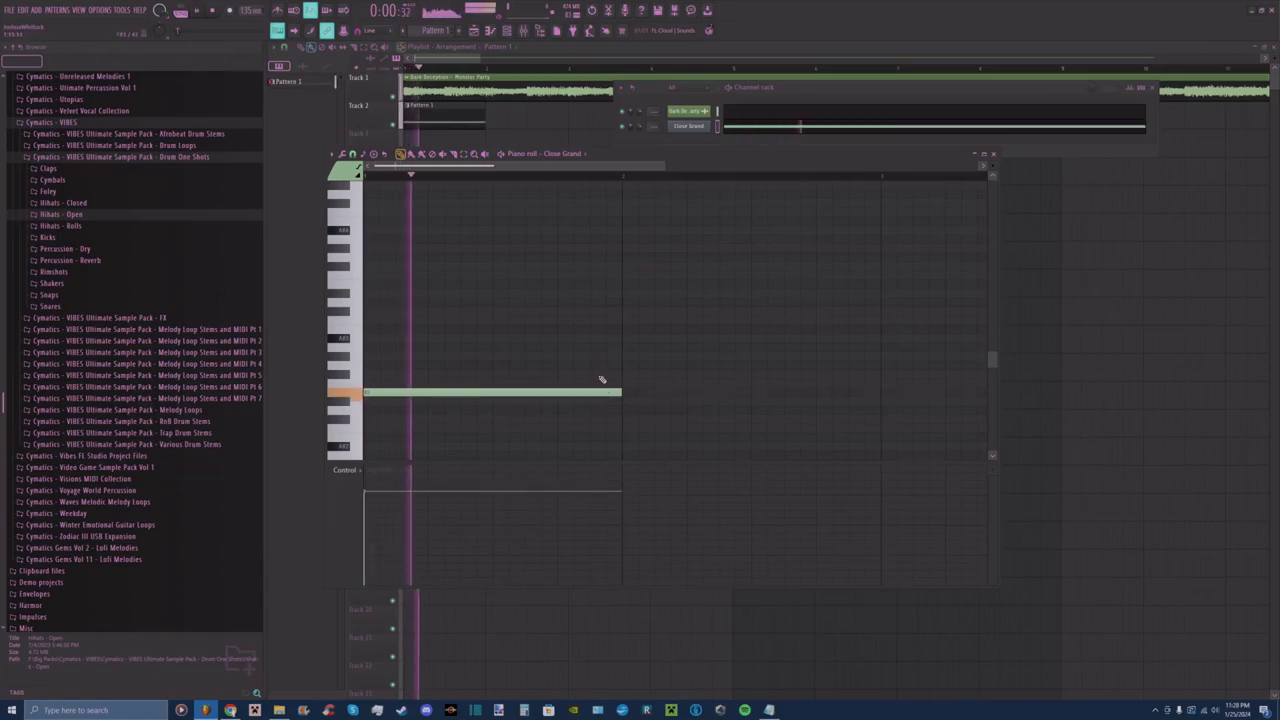
Move the note to F#3 and then to F3, replaying each pitch against the song.
drag(371, 392, 370, 374)
key(space)
key(space)
key(space)
key(space)
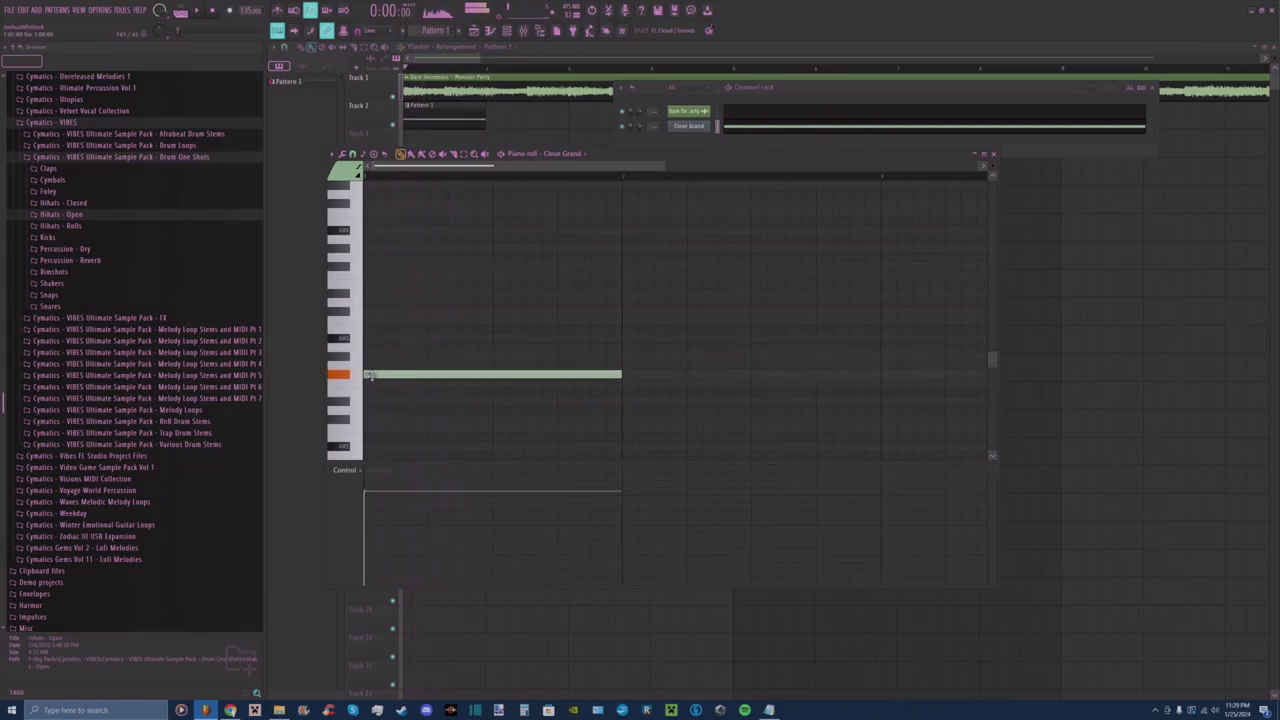
key(space)
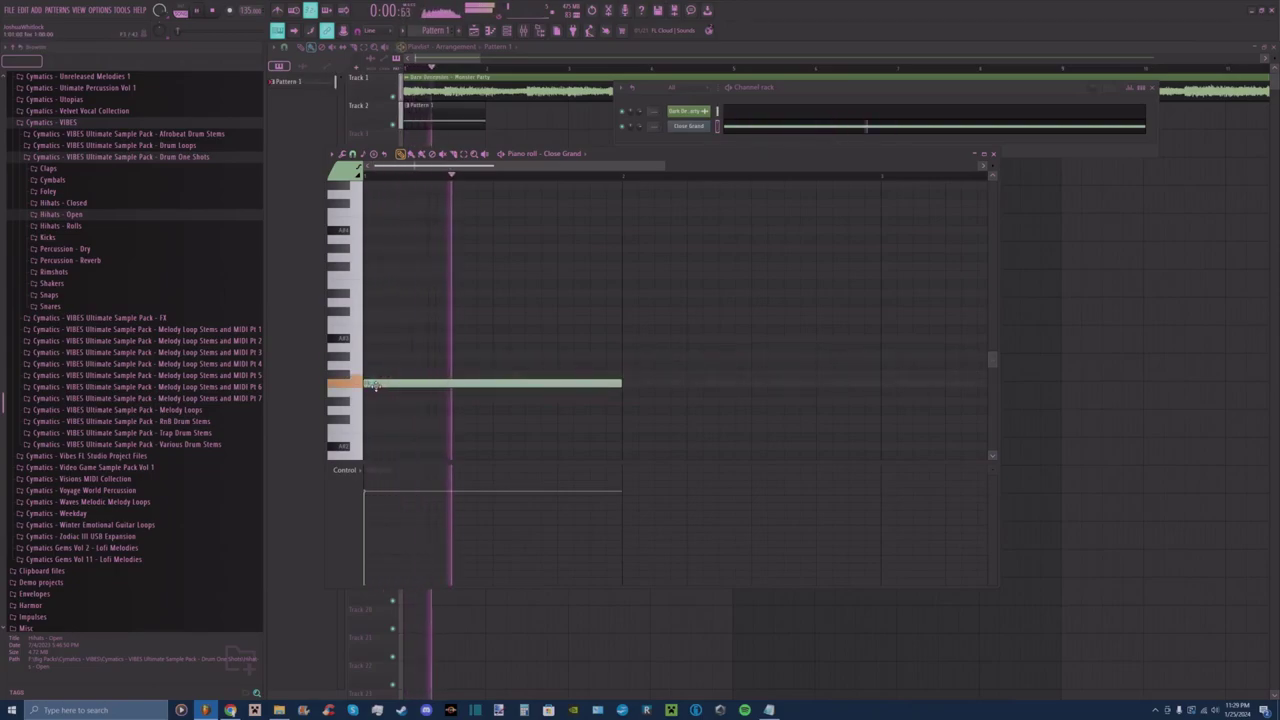
key(space)
key(space)
Lengthen the F3 note to two bars and follow it with two-bar notes at F#3, E3 and D#3.
drag(640, 170, 698, 170)
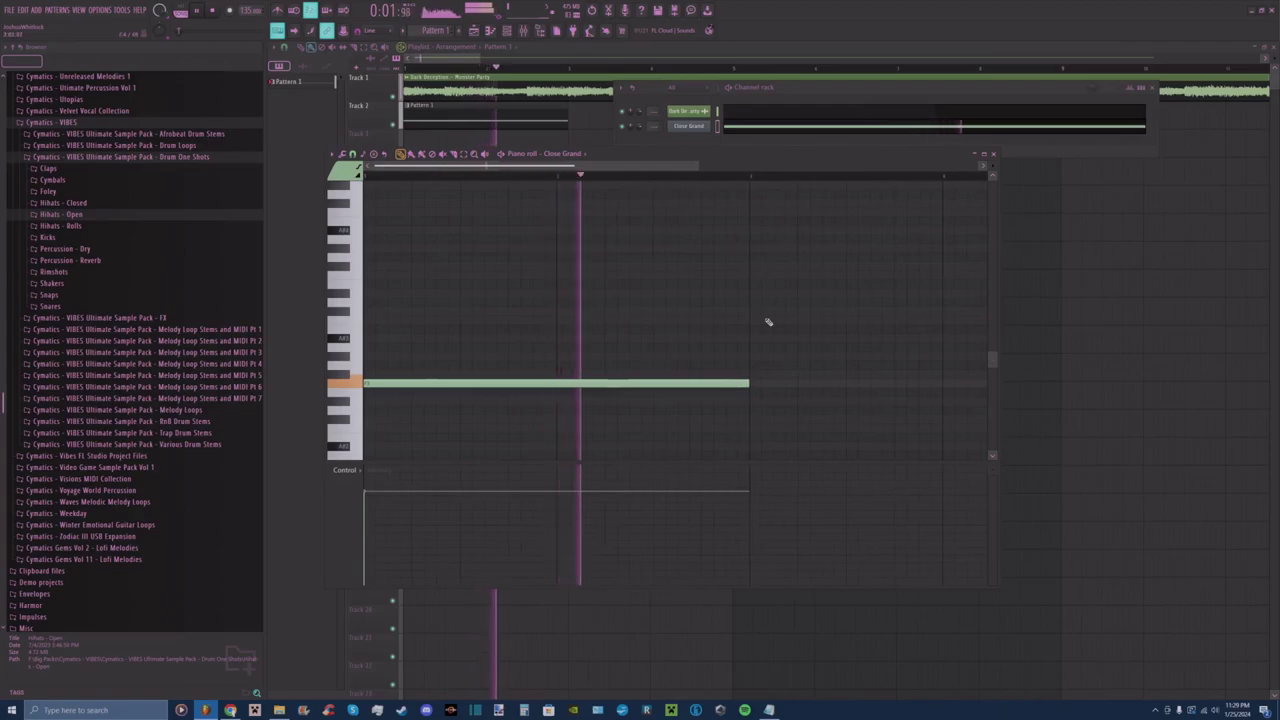
click(752, 375)
drag(588, 166, 760, 210)
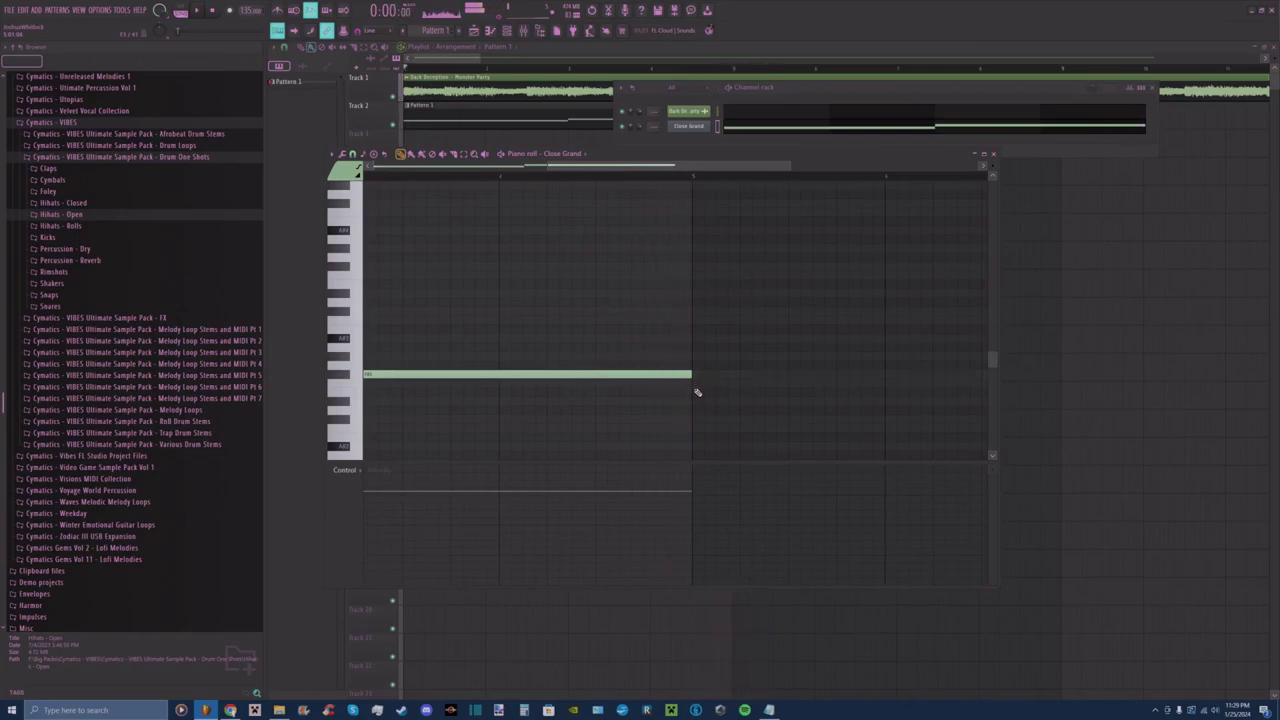
drag(695, 387, 695, 392)
key(space)
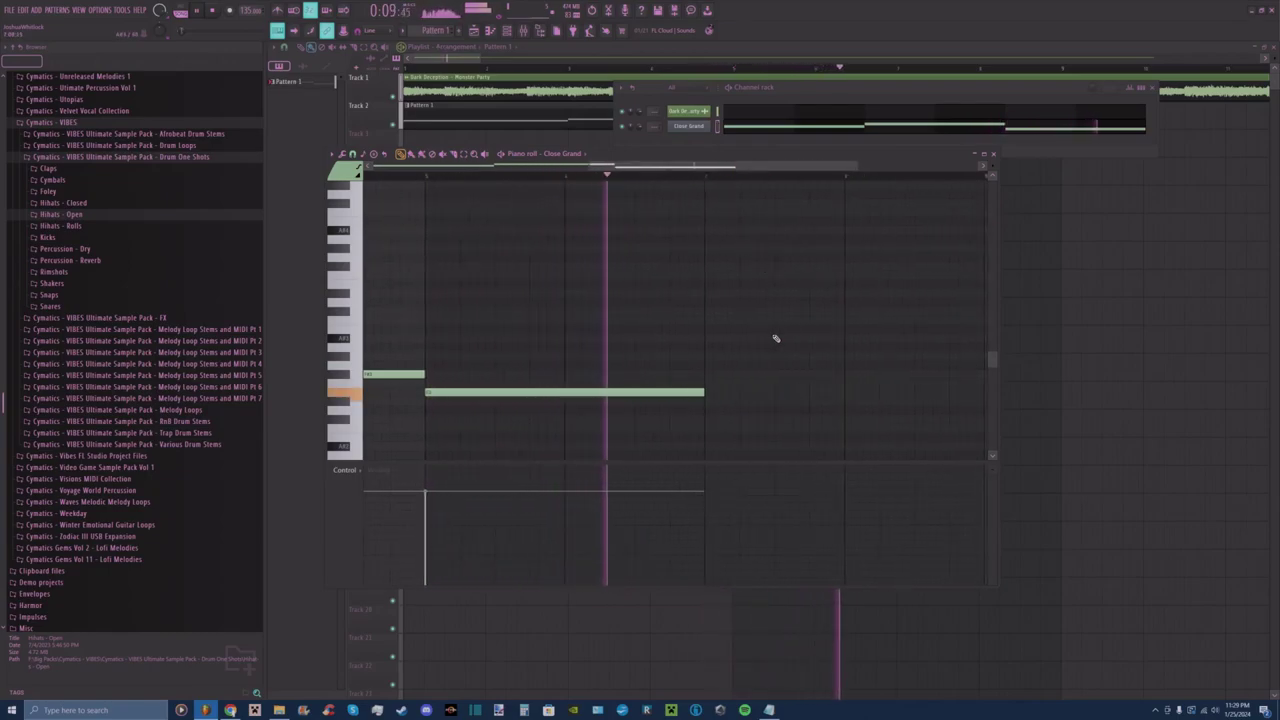
click(711, 401)
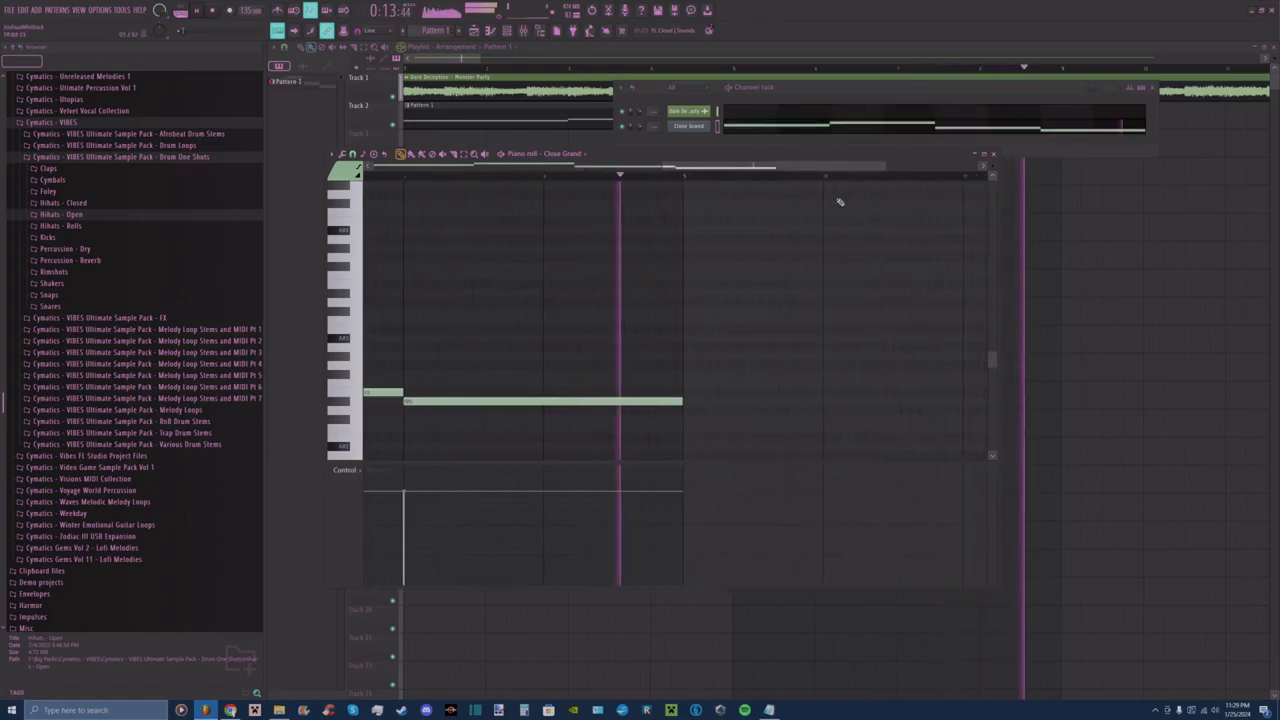
Replay the piano notes together with the song from the start to check their pitch and timing.
key(space)
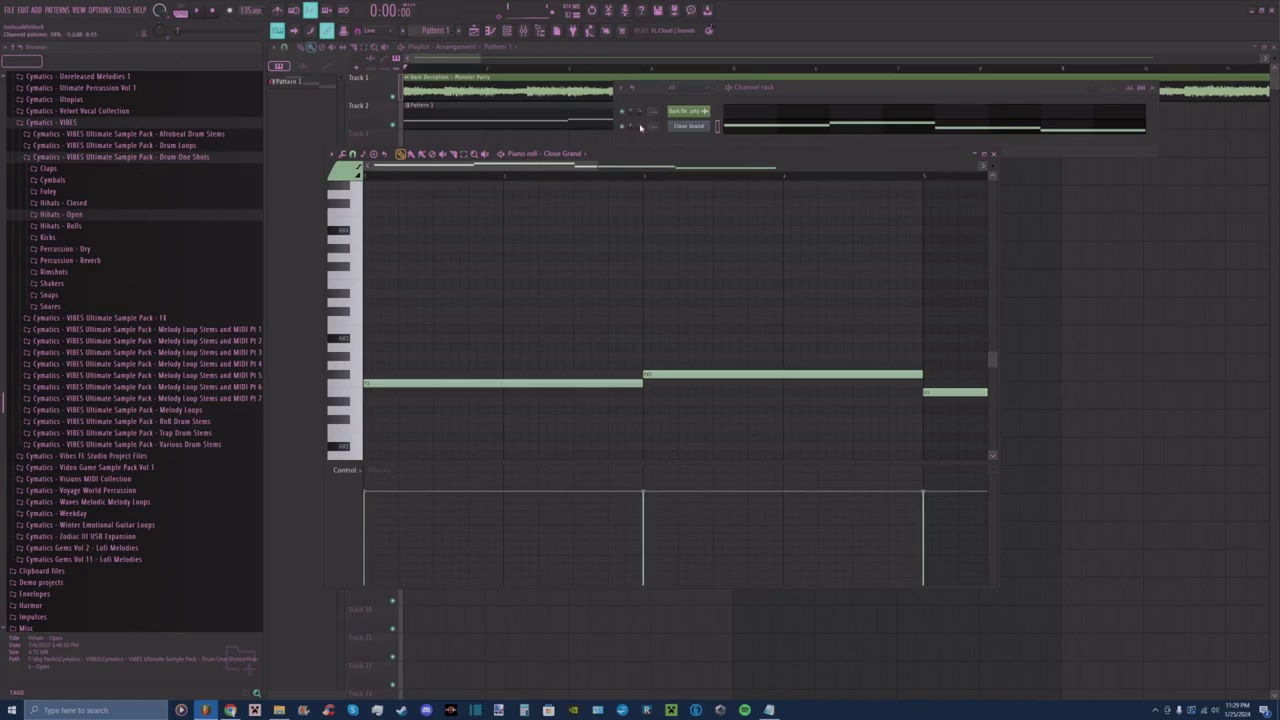
key(space)
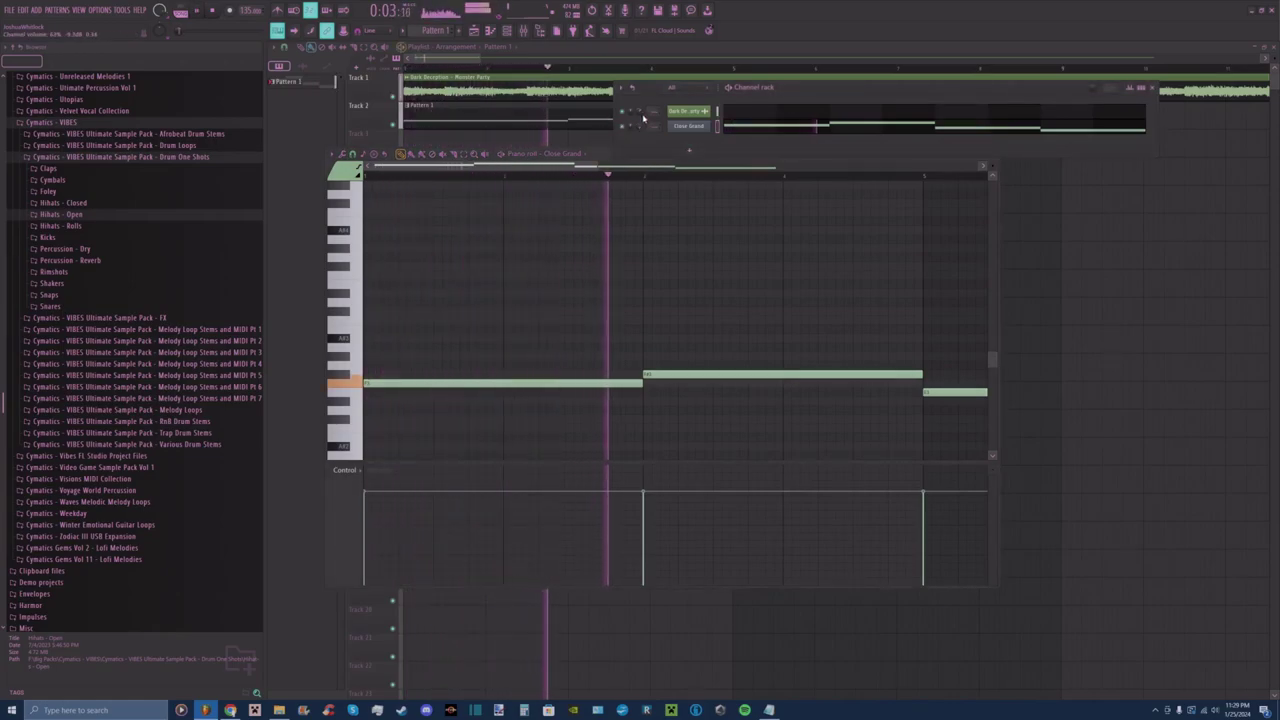
key(space)
key(space)
key(space)
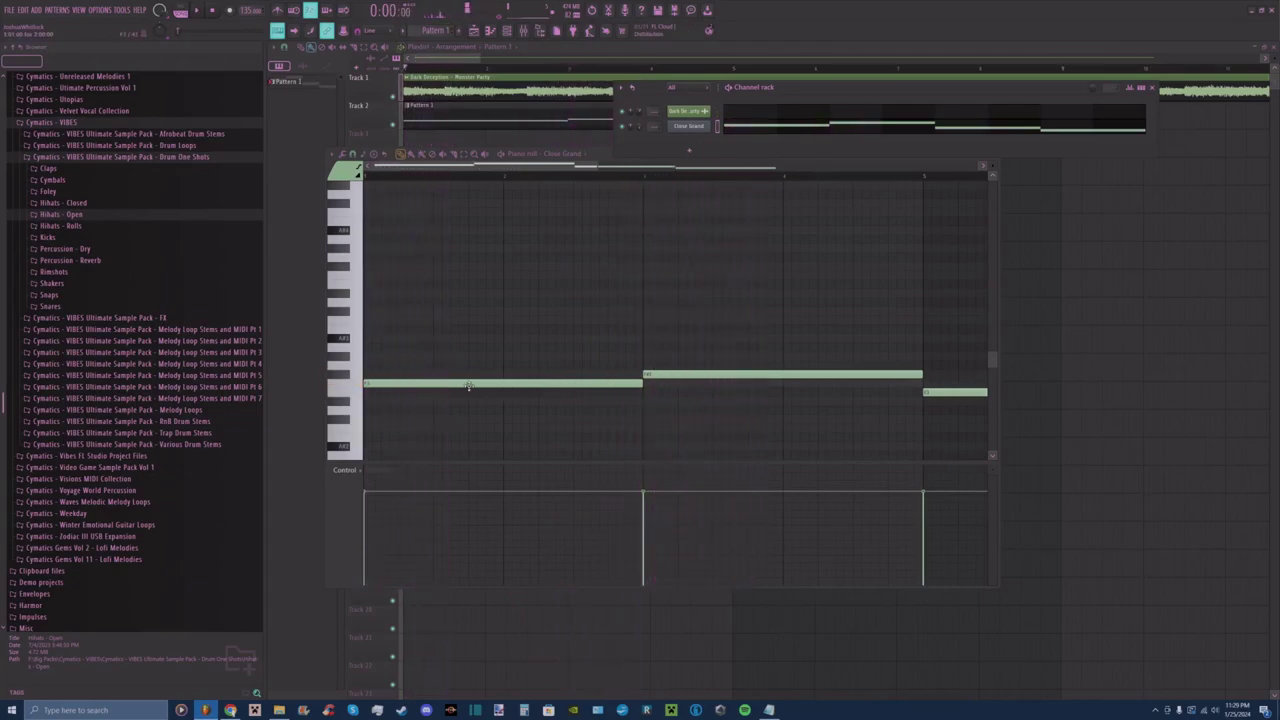
mouse_move(466, 385)
mouse_down()
mouse_move(463, 350)
mouse_move(465, 385)
mouse_up()
key(space)
key(space)
key(space)
key(space)
key(space)
key(space)
key(space)
key(space)
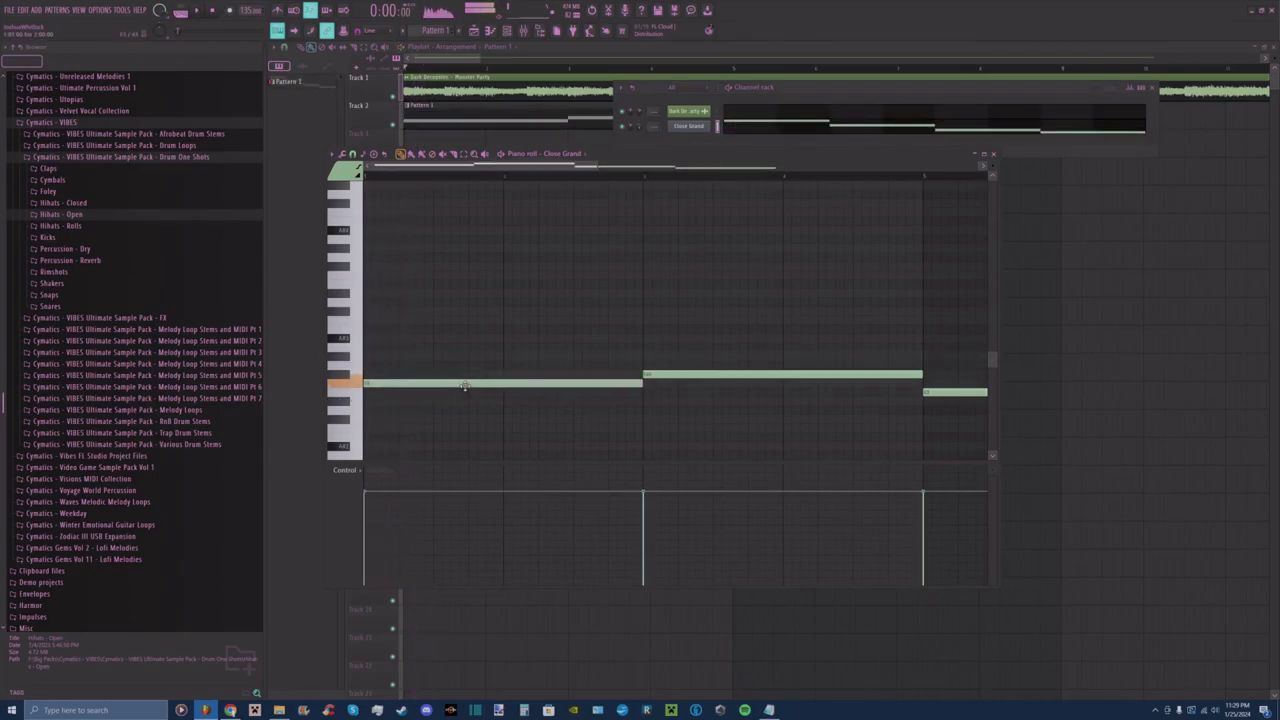
key(space)
drag(572, 166, 601, 170)
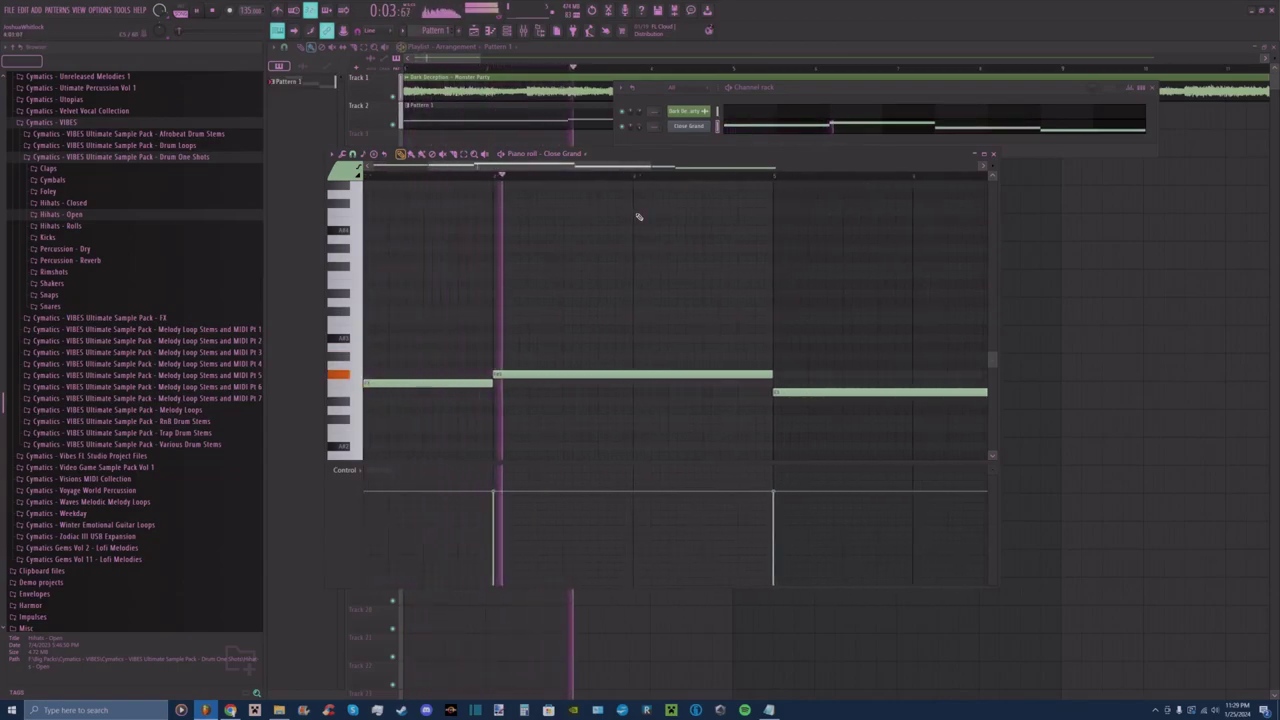
drag(591, 168, 807, 218)
key(space)
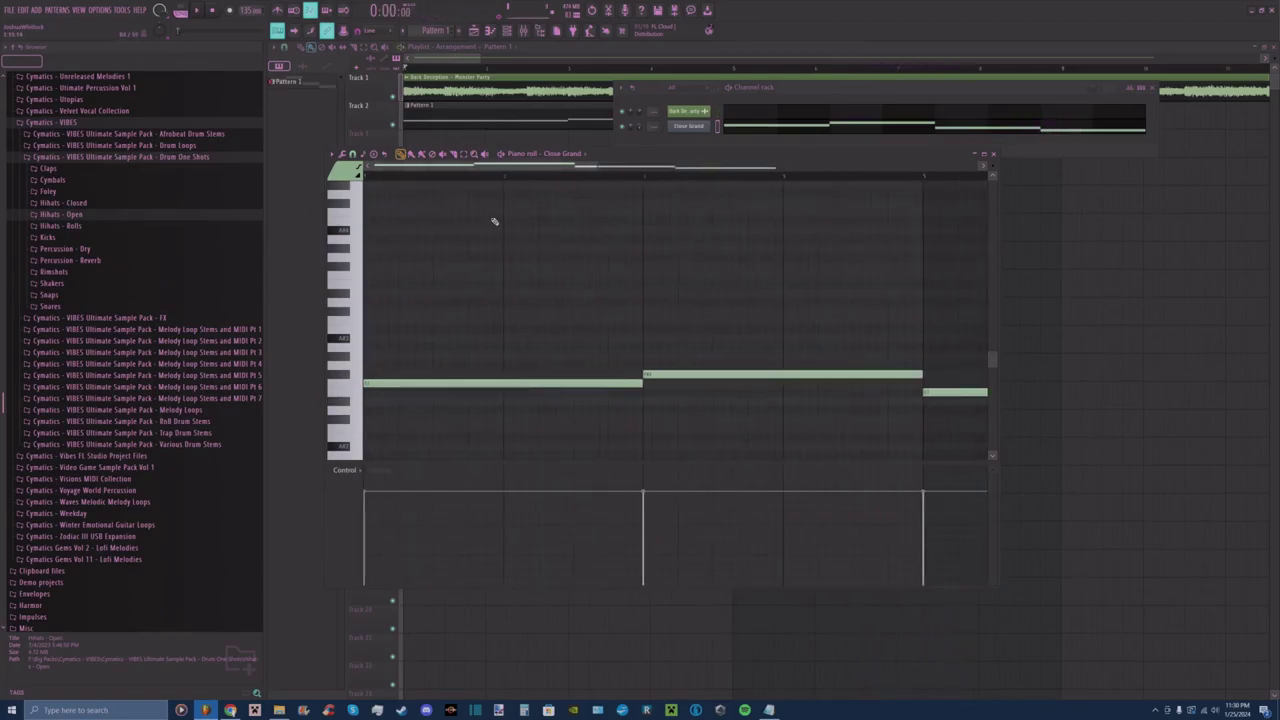
Set the root note of the piano roll's scale highlighting to F.
click(331, 154)
mouse_move(359, 208)
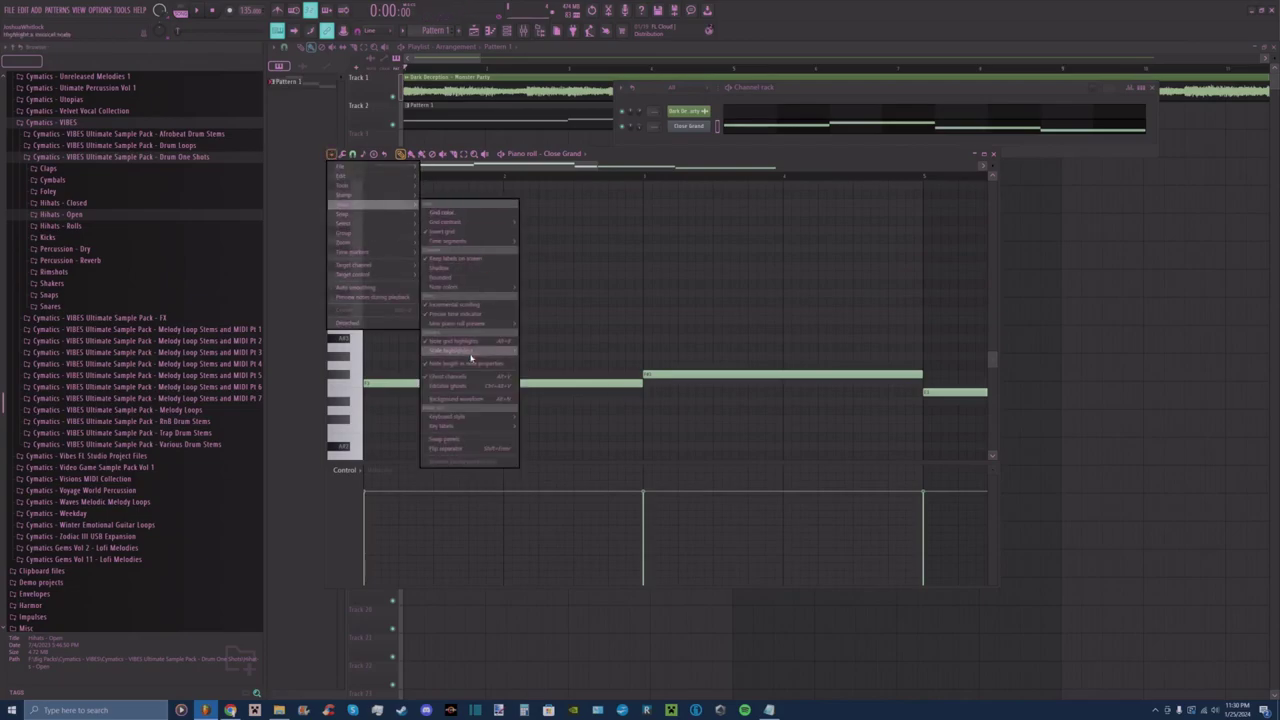
mouse_move(468, 354)
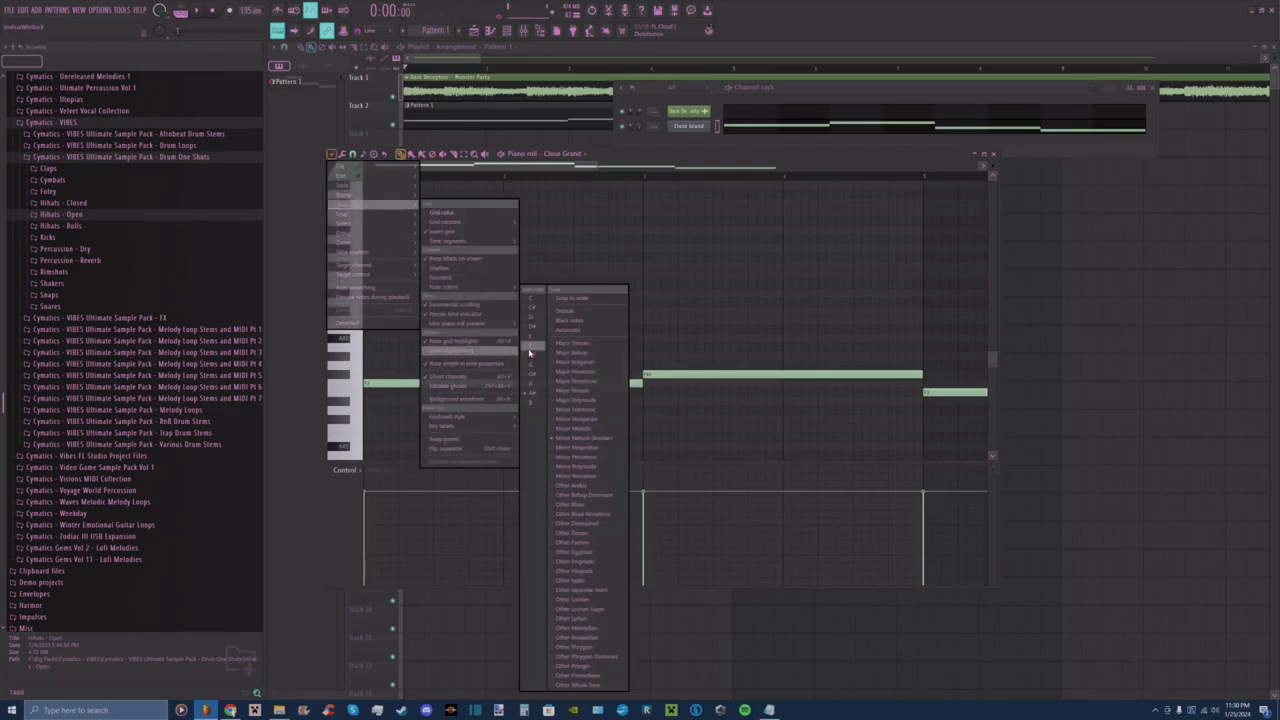
click(530, 353)
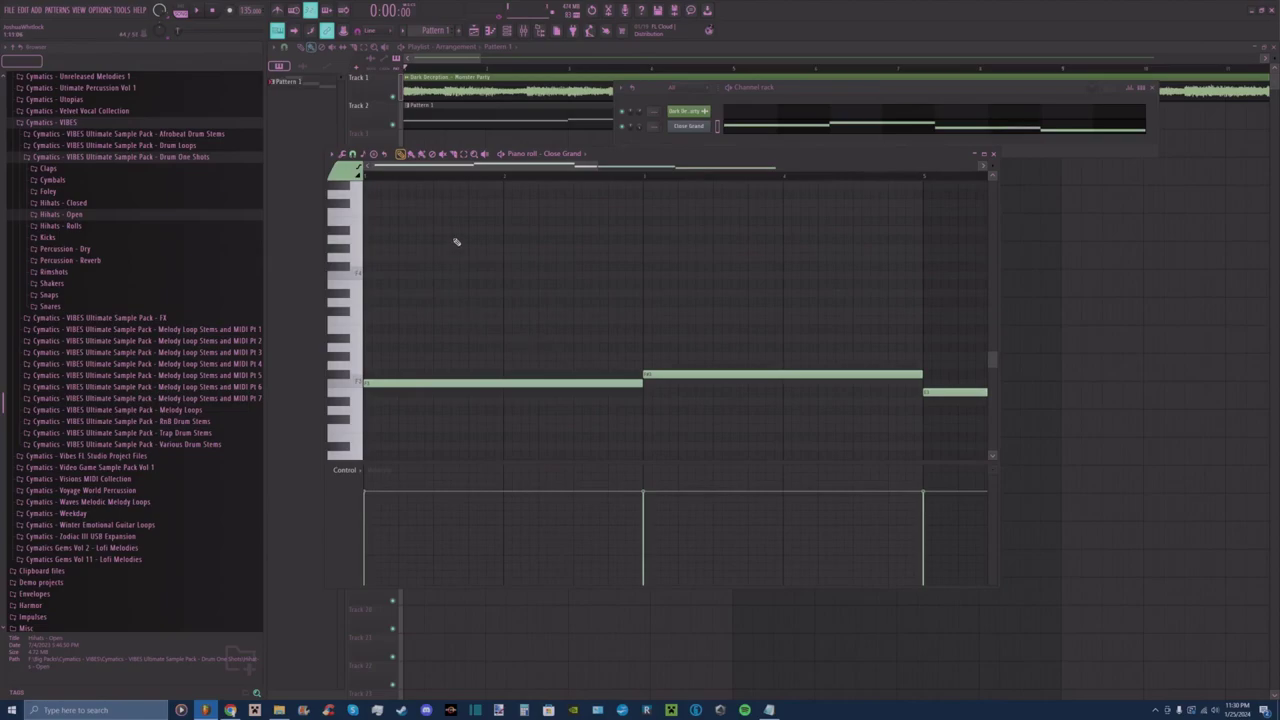
Try the Major (Ionian) scale for the piano roll's scale highlighting with the root note F.
click(331, 154)
mouse_move(360, 207)
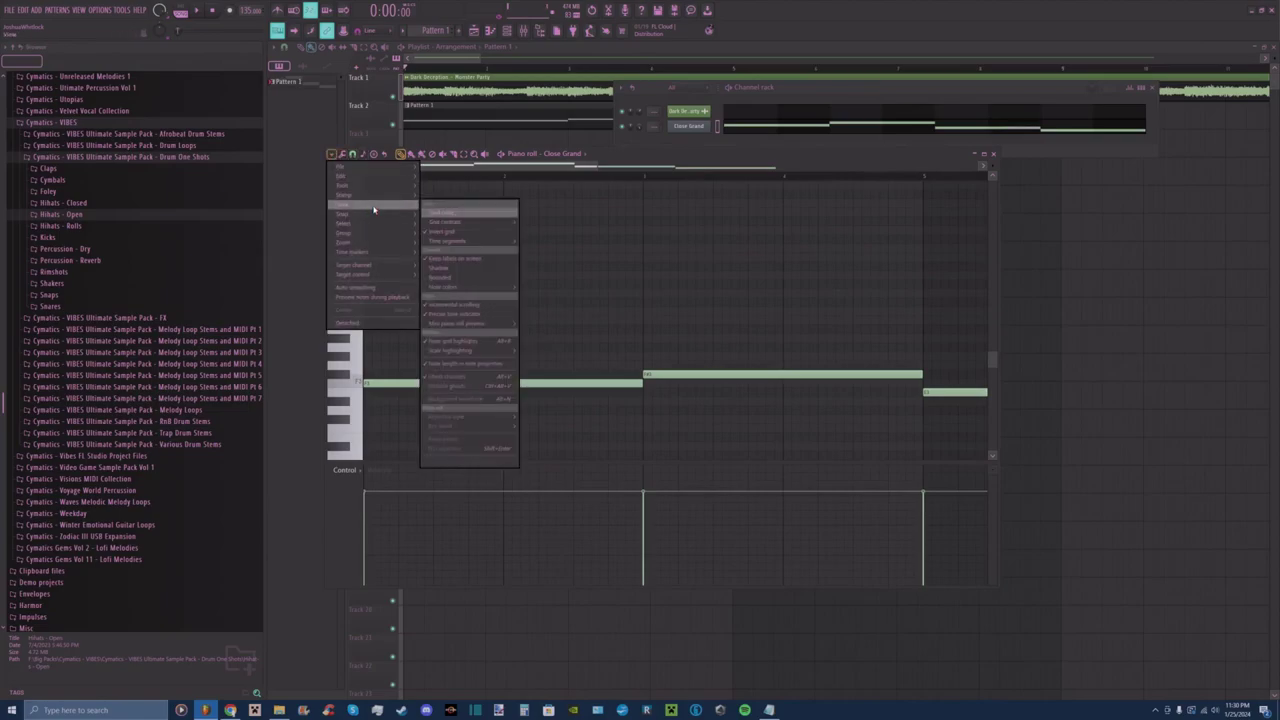
mouse_move(478, 354)
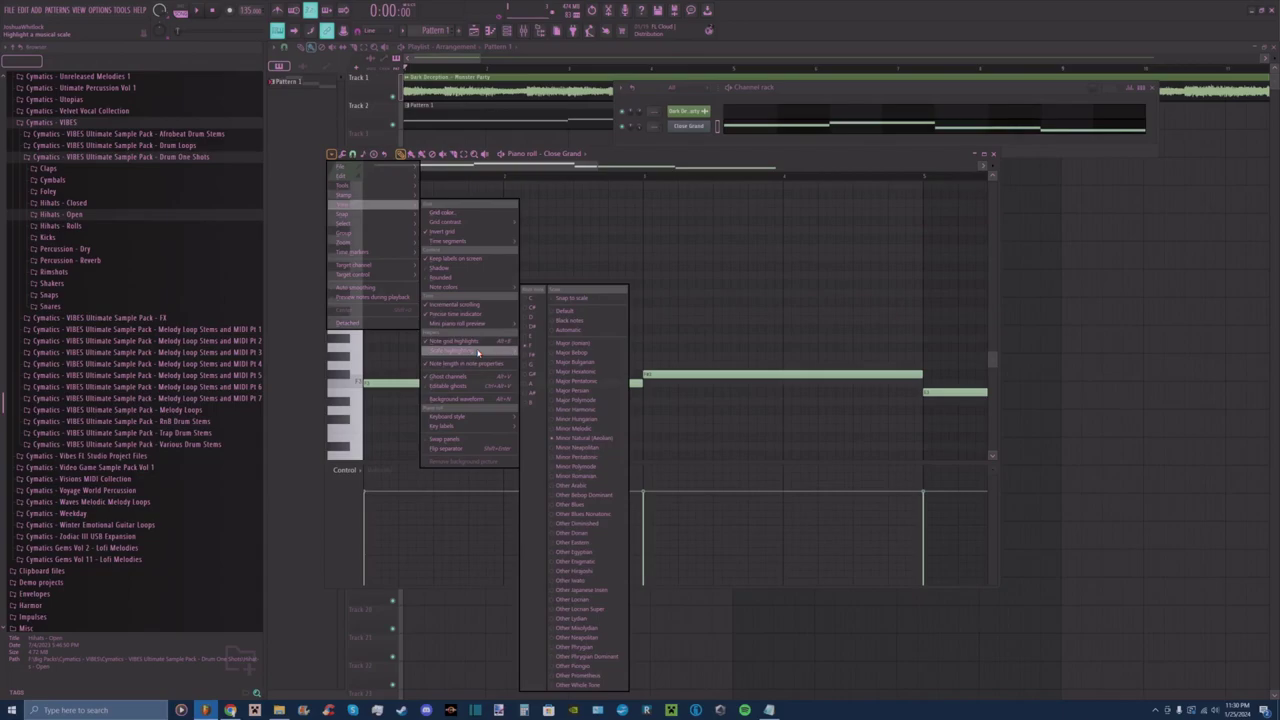
click(557, 353)
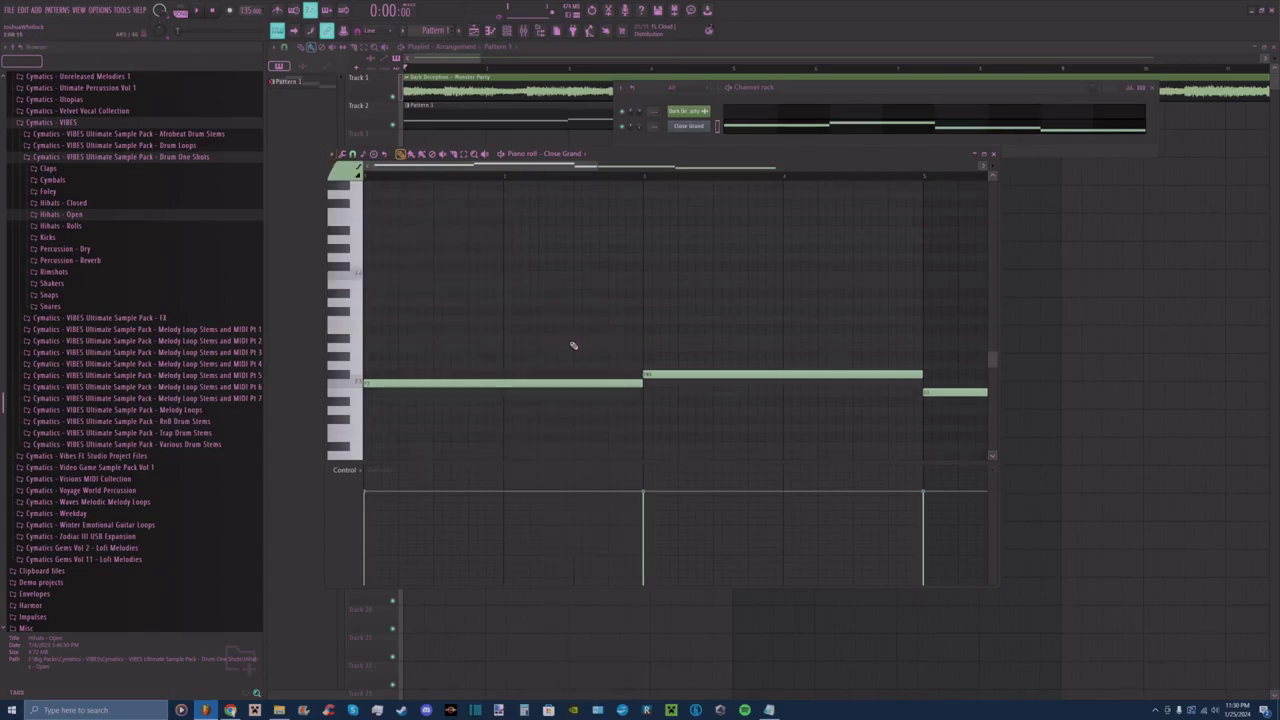
Try E as the scale highlighting's root note, in Major (Ionian) and in Minor Natural (Aeolian).
click(337, 154)
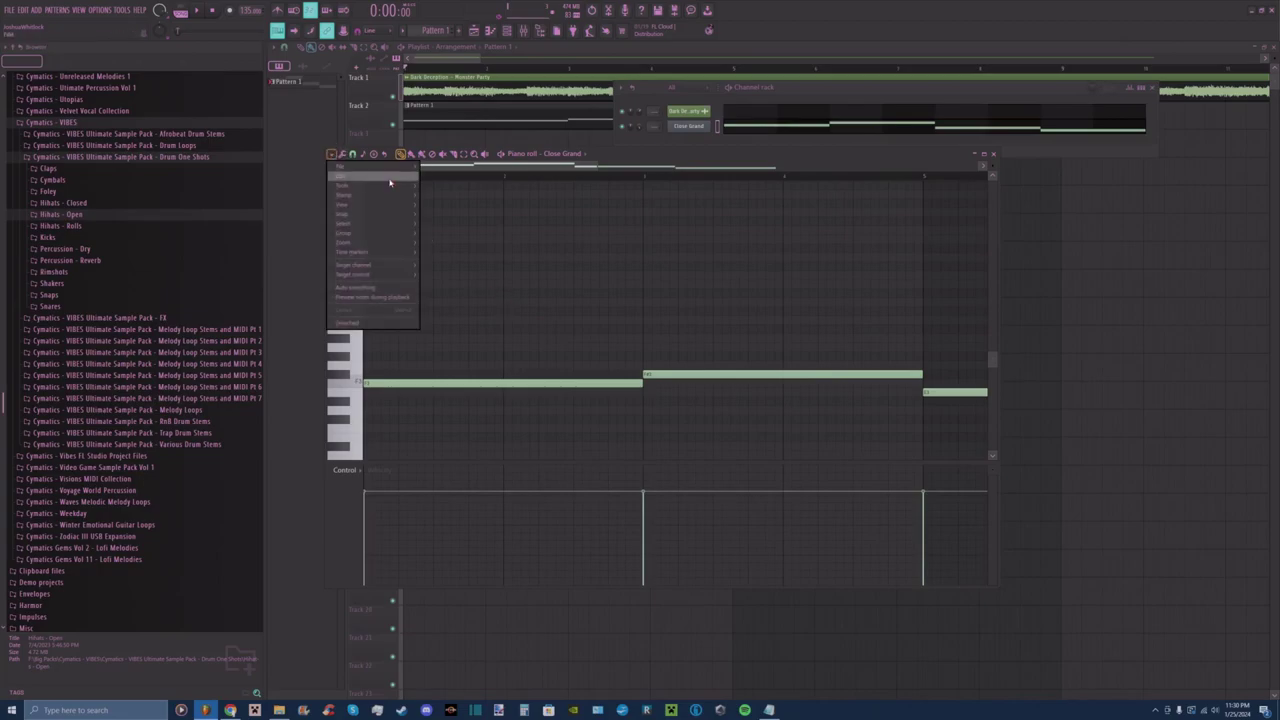
mouse_move(375, 210)
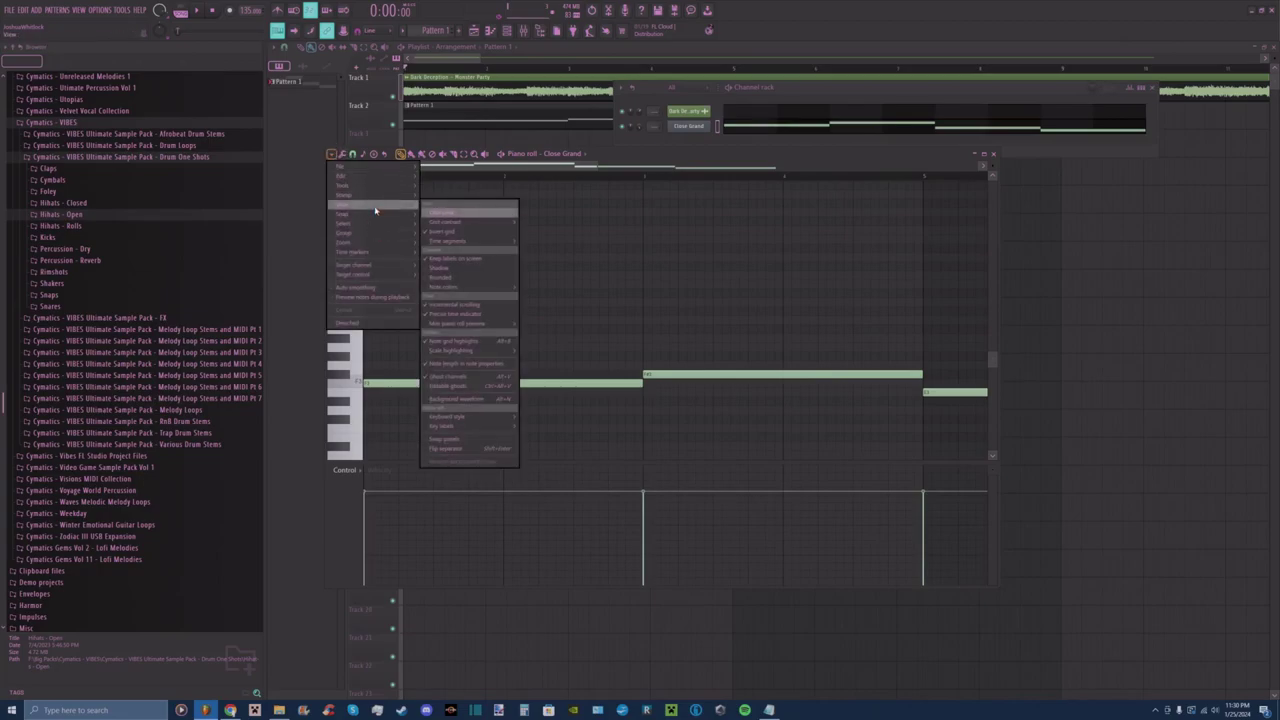
mouse_move(489, 357)
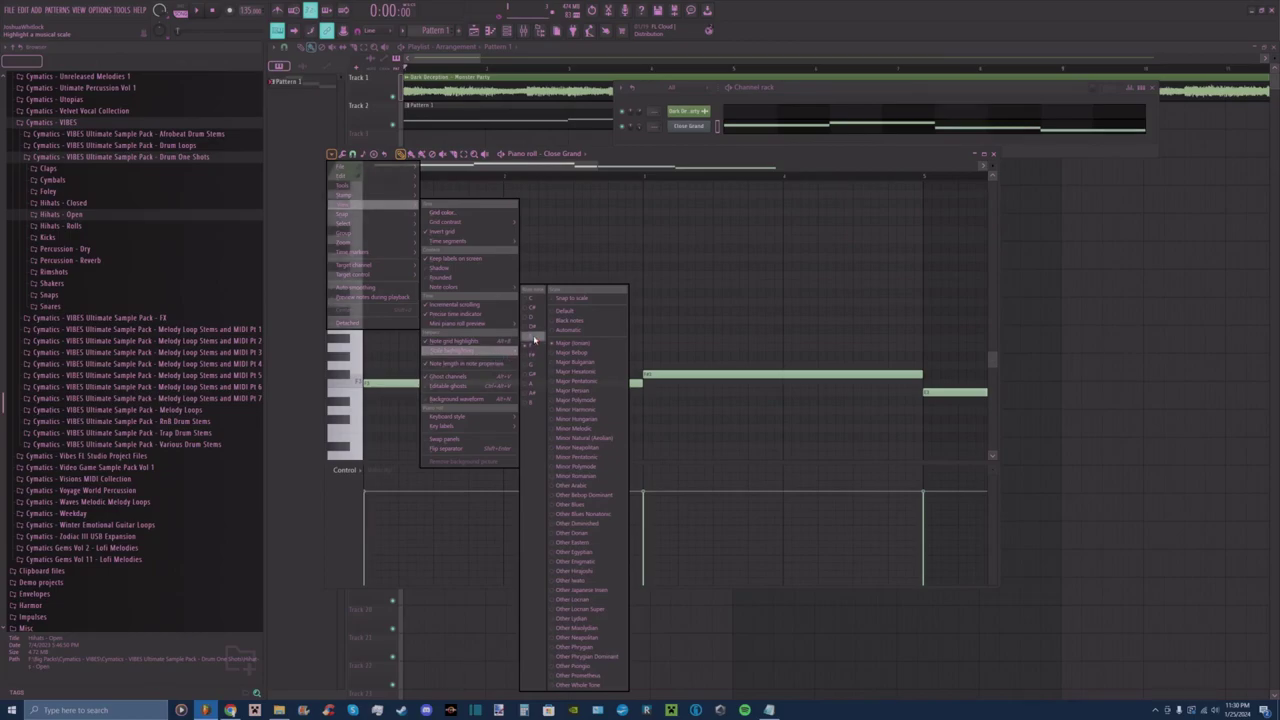
click(534, 341)
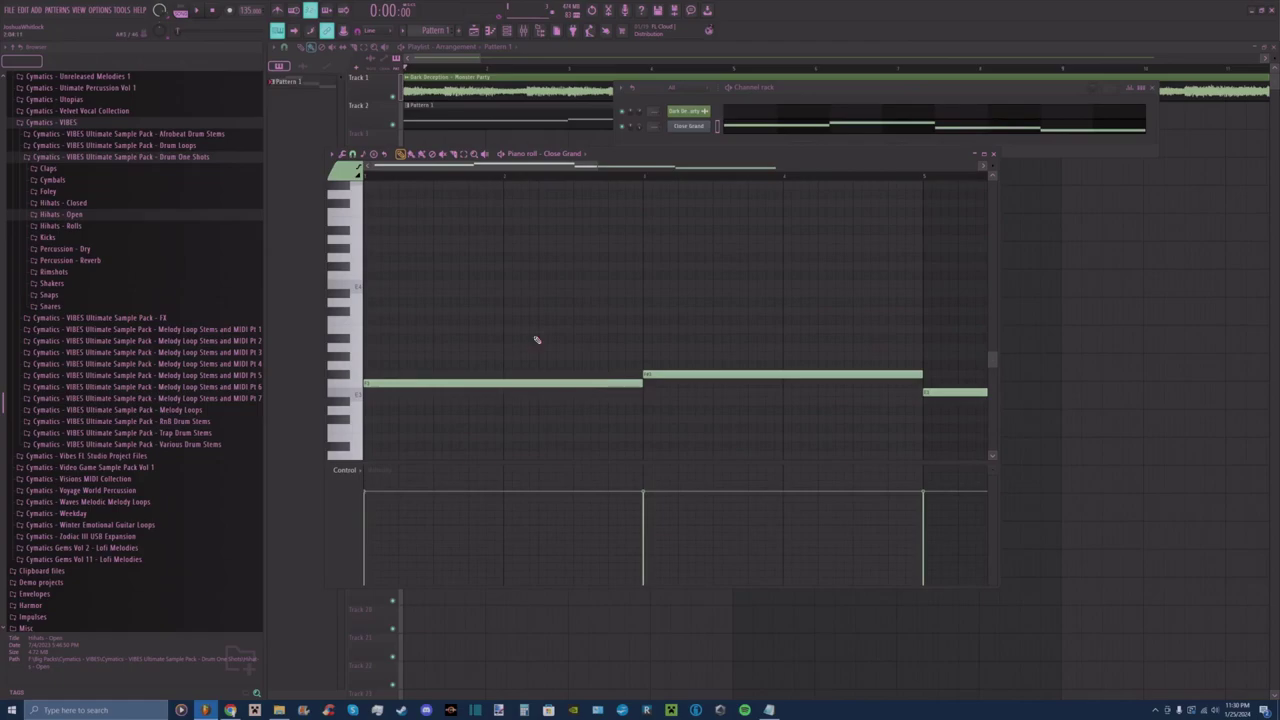
click(344, 163)
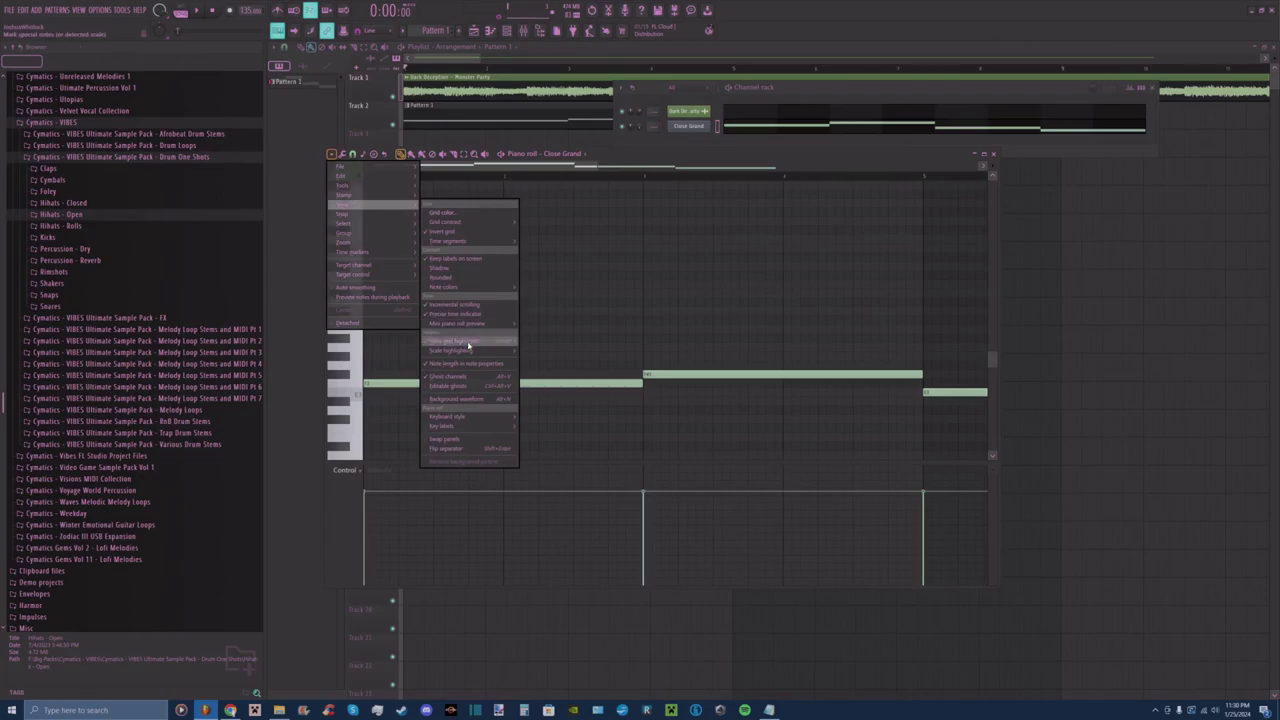
mouse_move(517, 352)
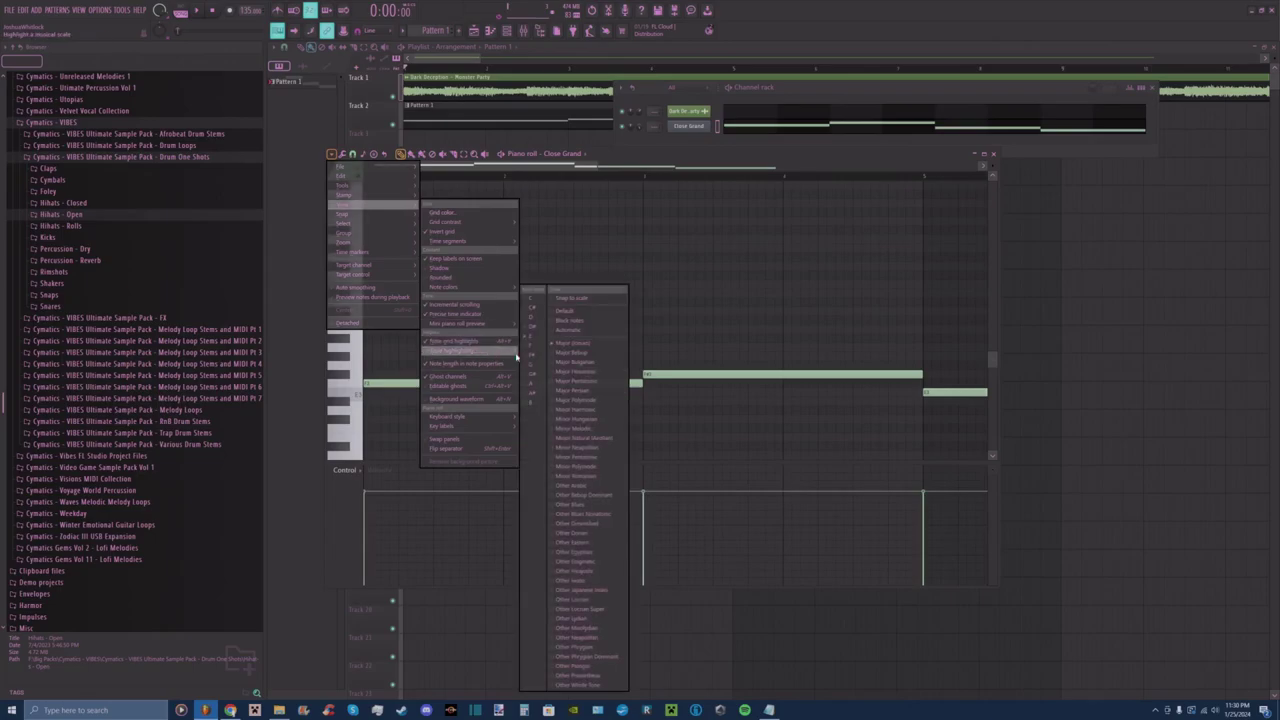
click(604, 441)
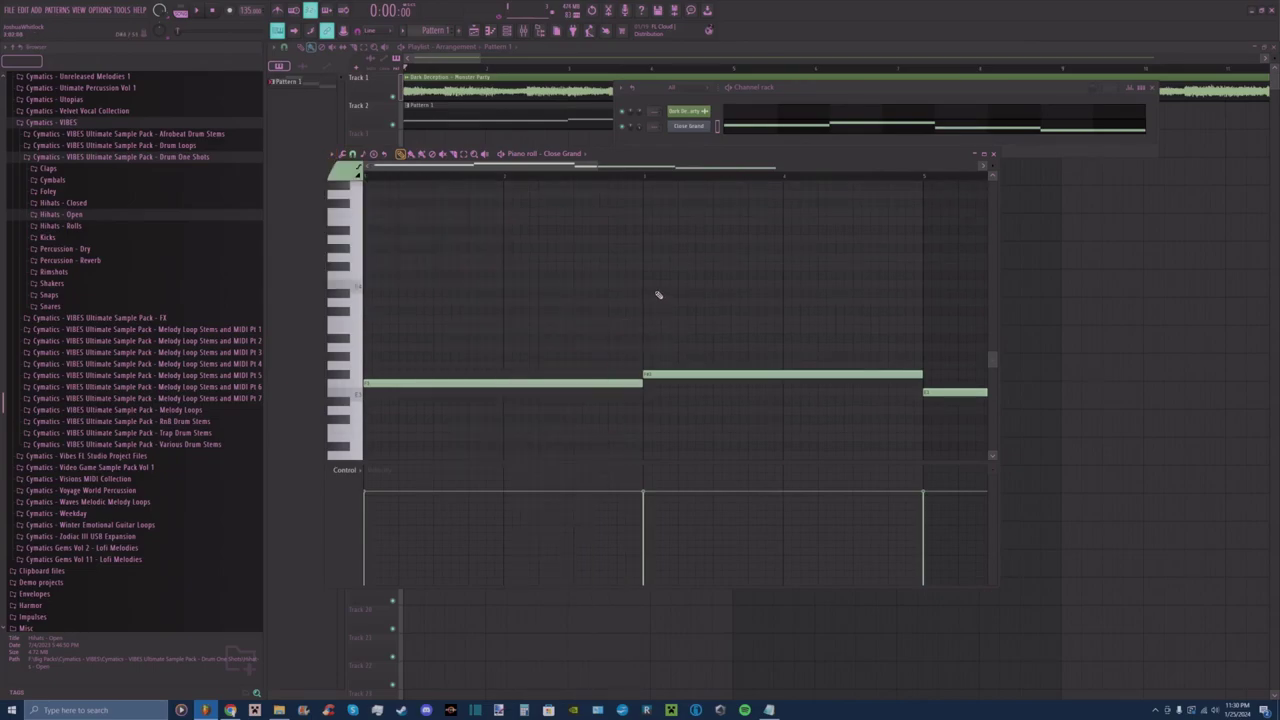
Try D and B as root notes for the Minor Natural (Aeolian) scale highlighting.
drag(558, 168, 354, 171)
click(333, 154)
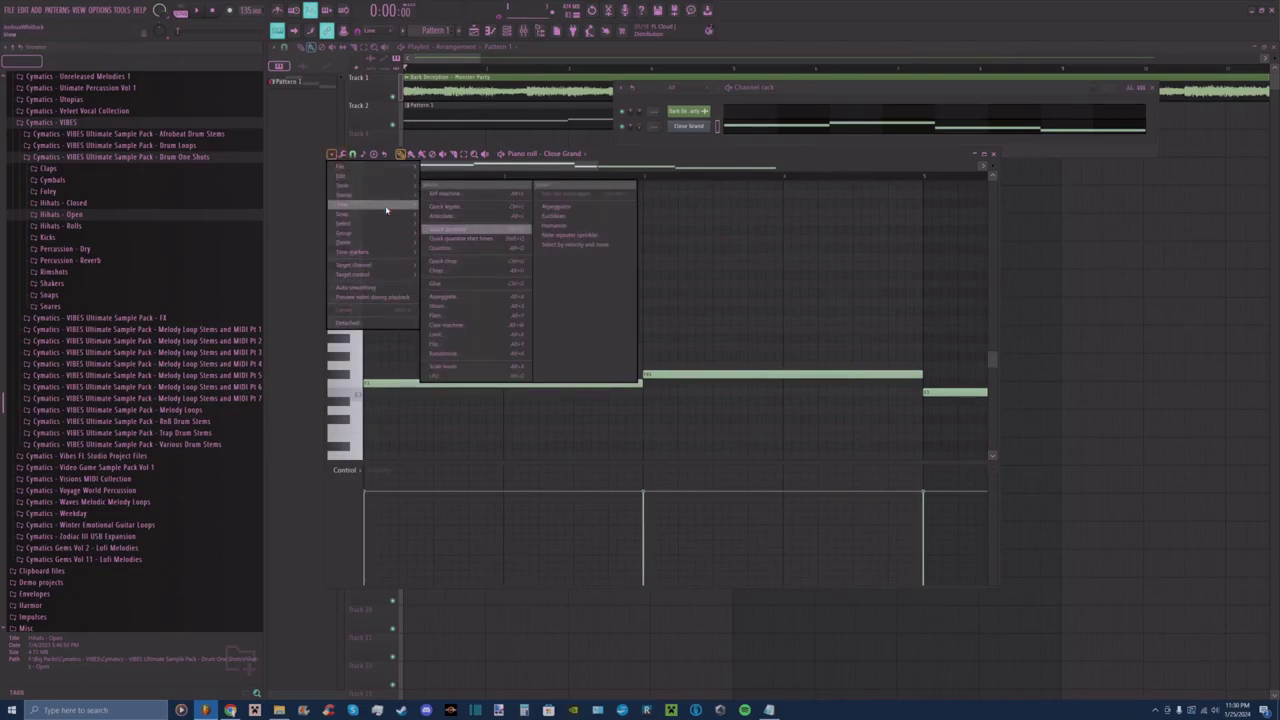
mouse_move(481, 326)
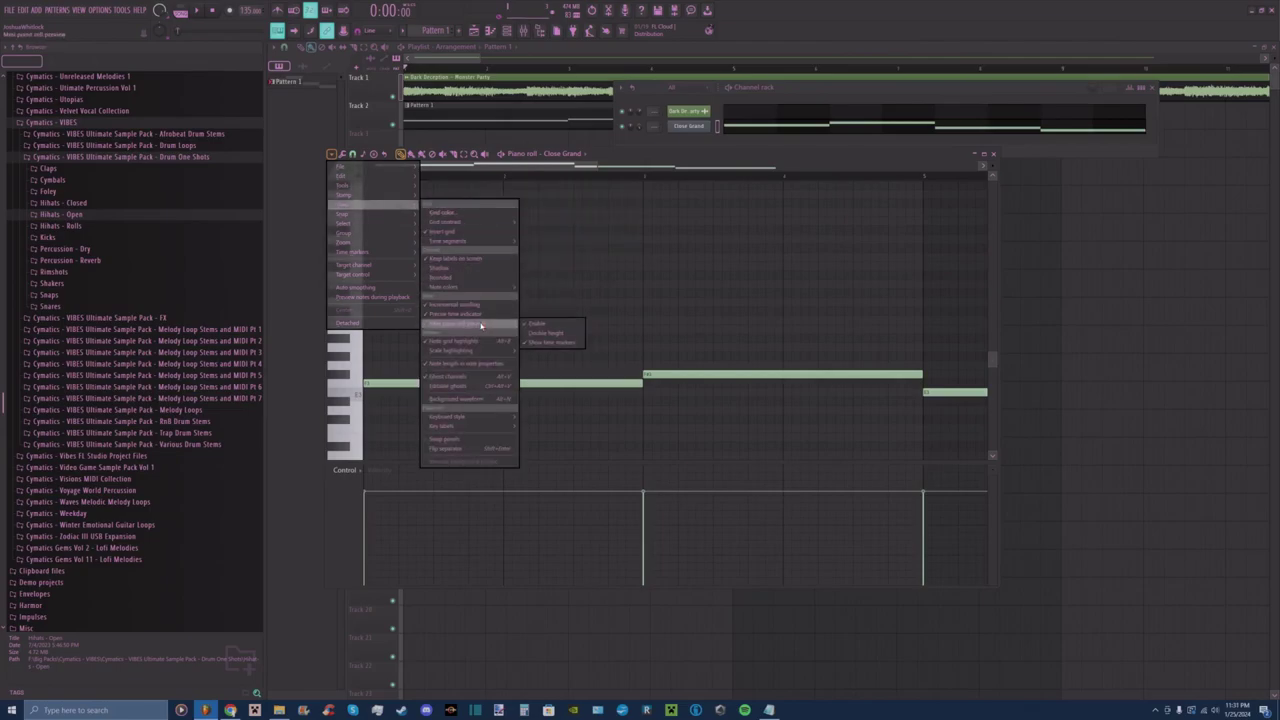
mouse_move(482, 351)
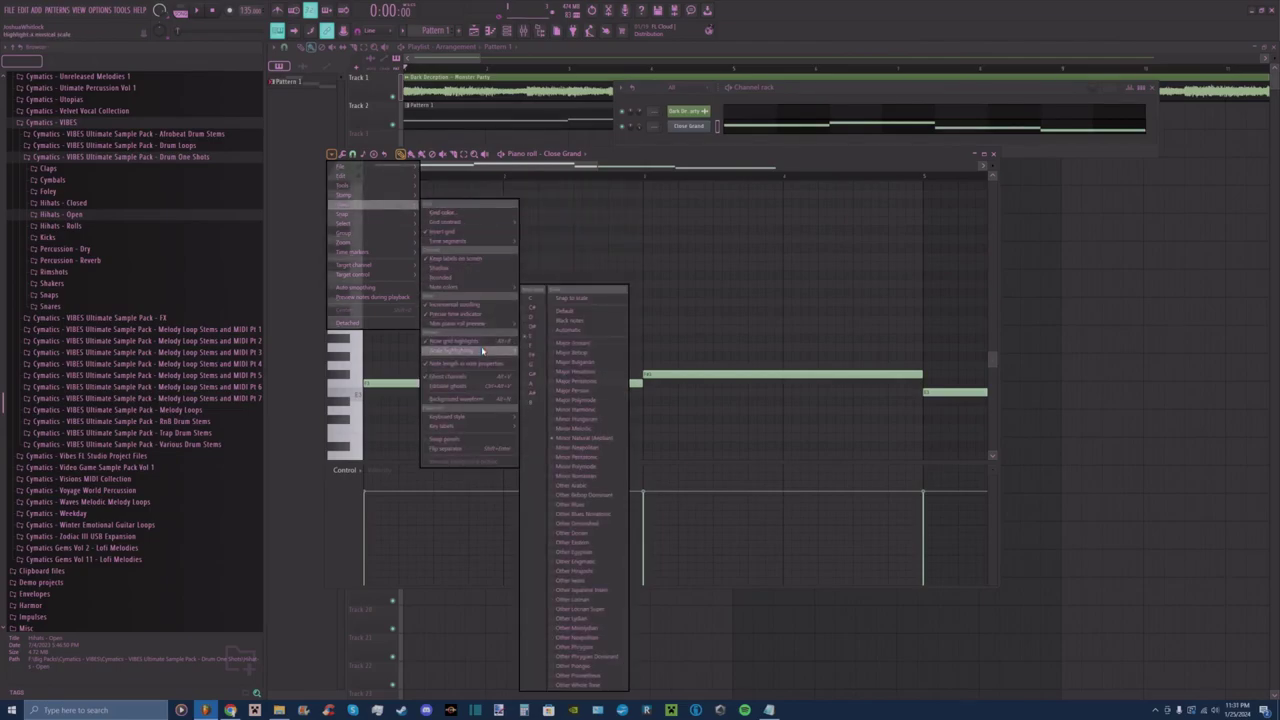
click(529, 318)
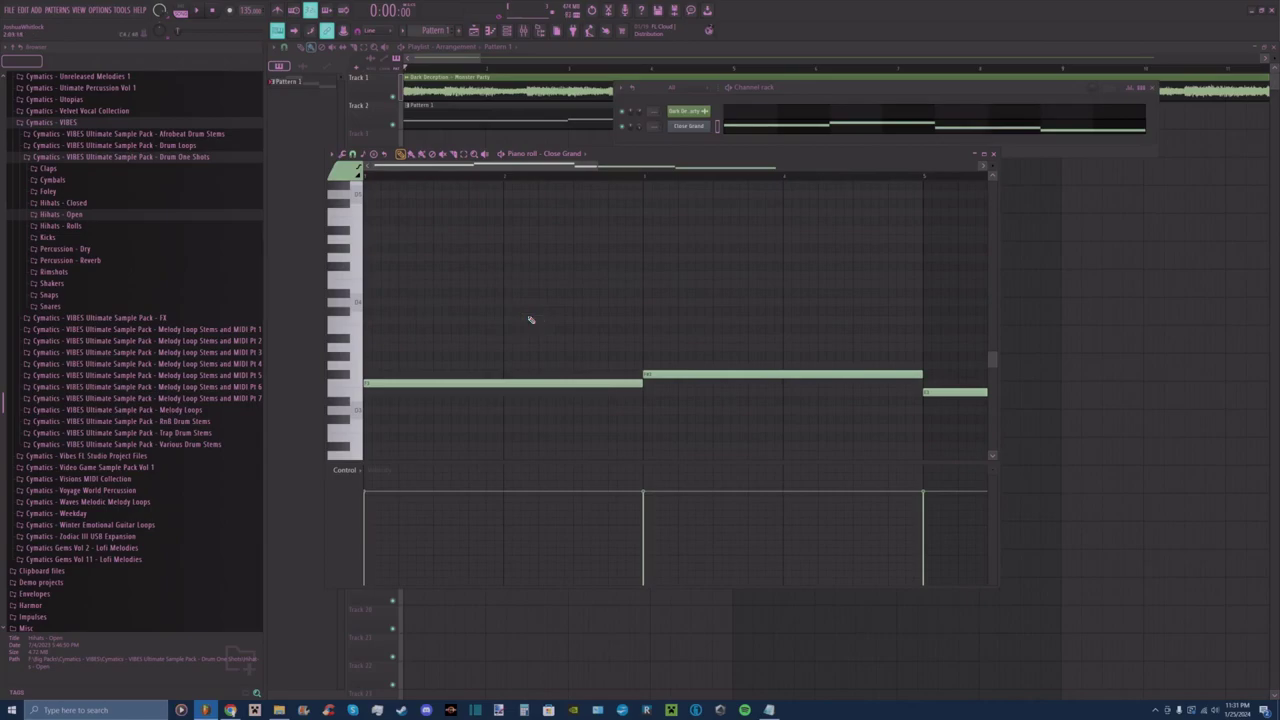
click(332, 154)
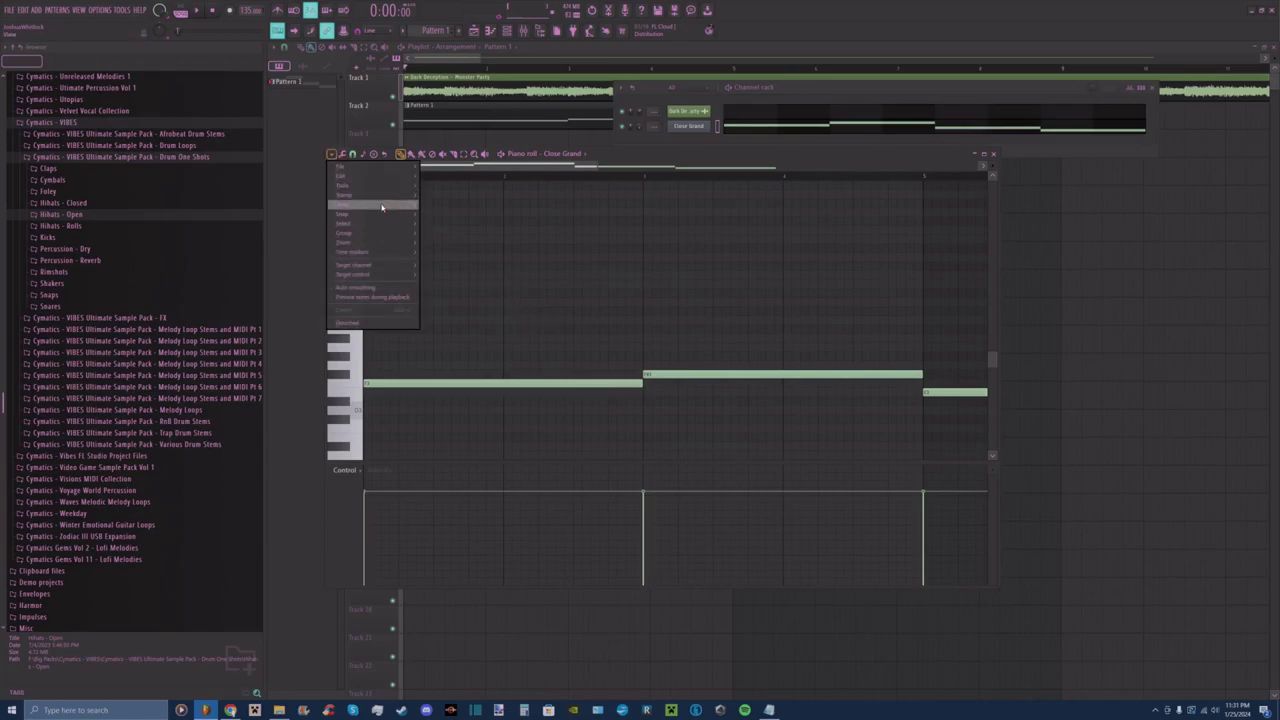
mouse_move(400, 206)
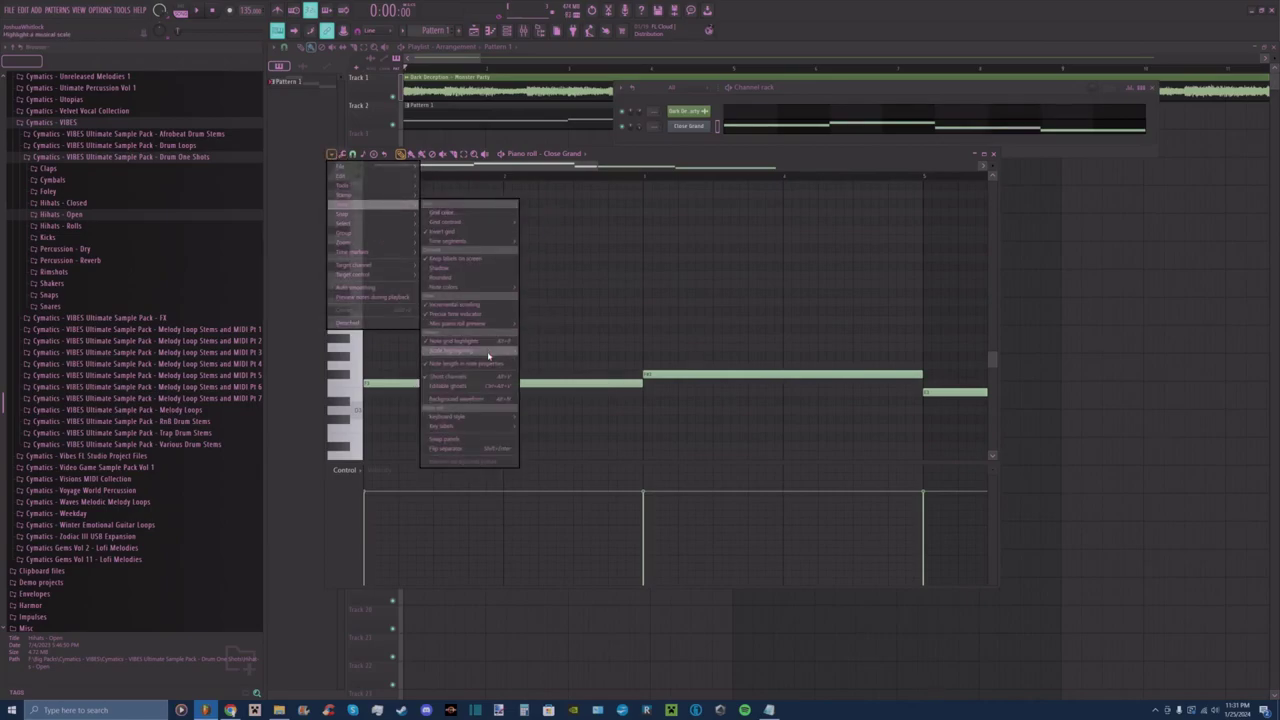
mouse_move(490, 356)
click(538, 407)
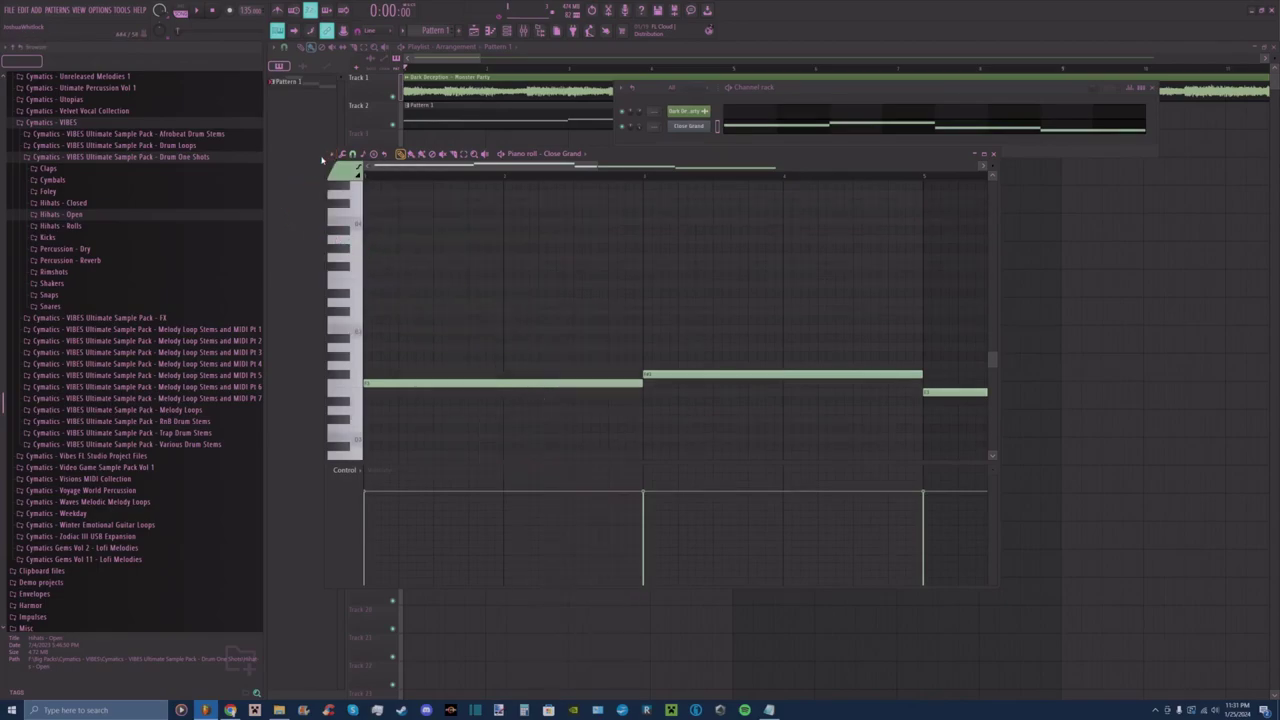
Try F# as the scale highlighting's root note, in Minor Natural (Aeolian) and in Major (Ionian).
click(331, 154)
mouse_move(355, 206)
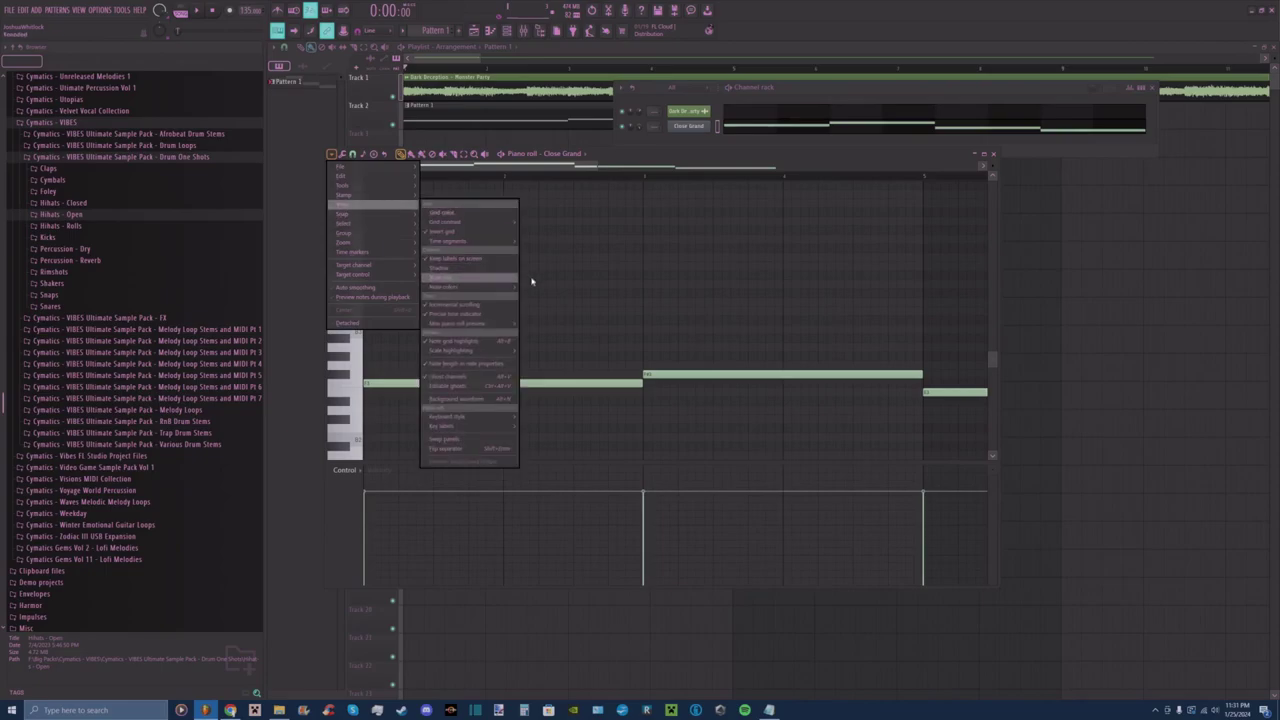
mouse_move(491, 350)
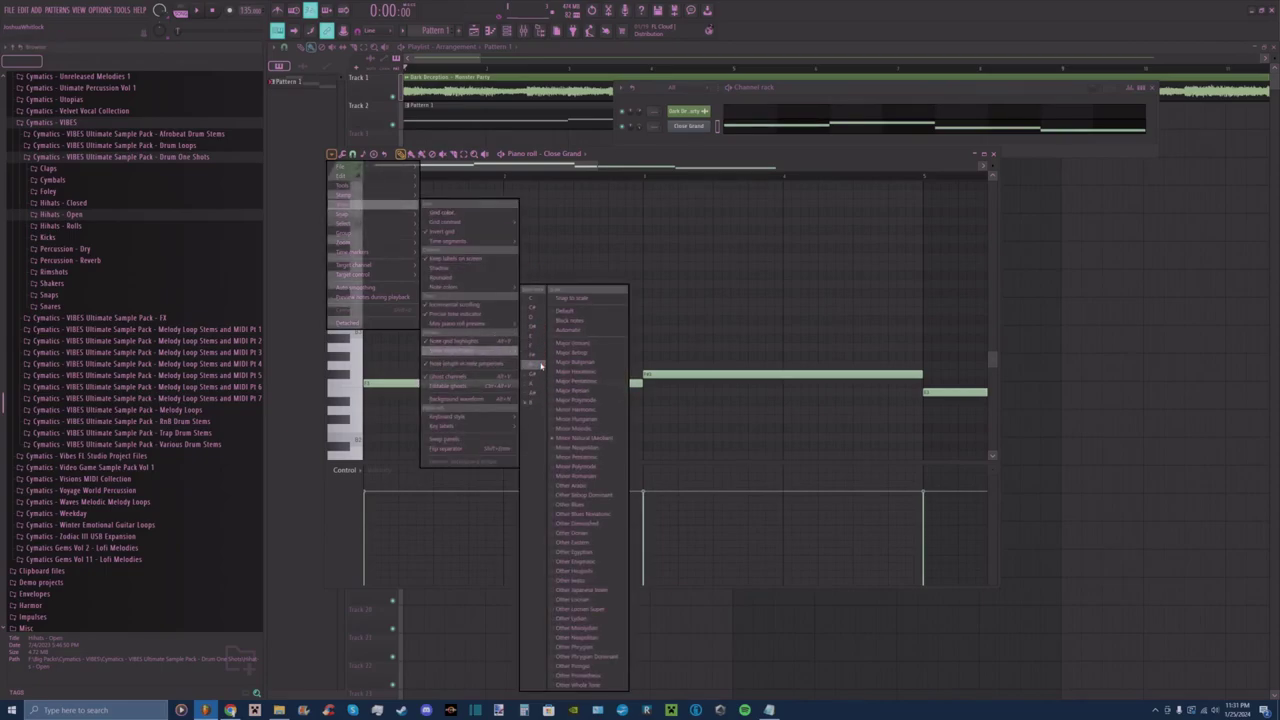
click(540, 363)
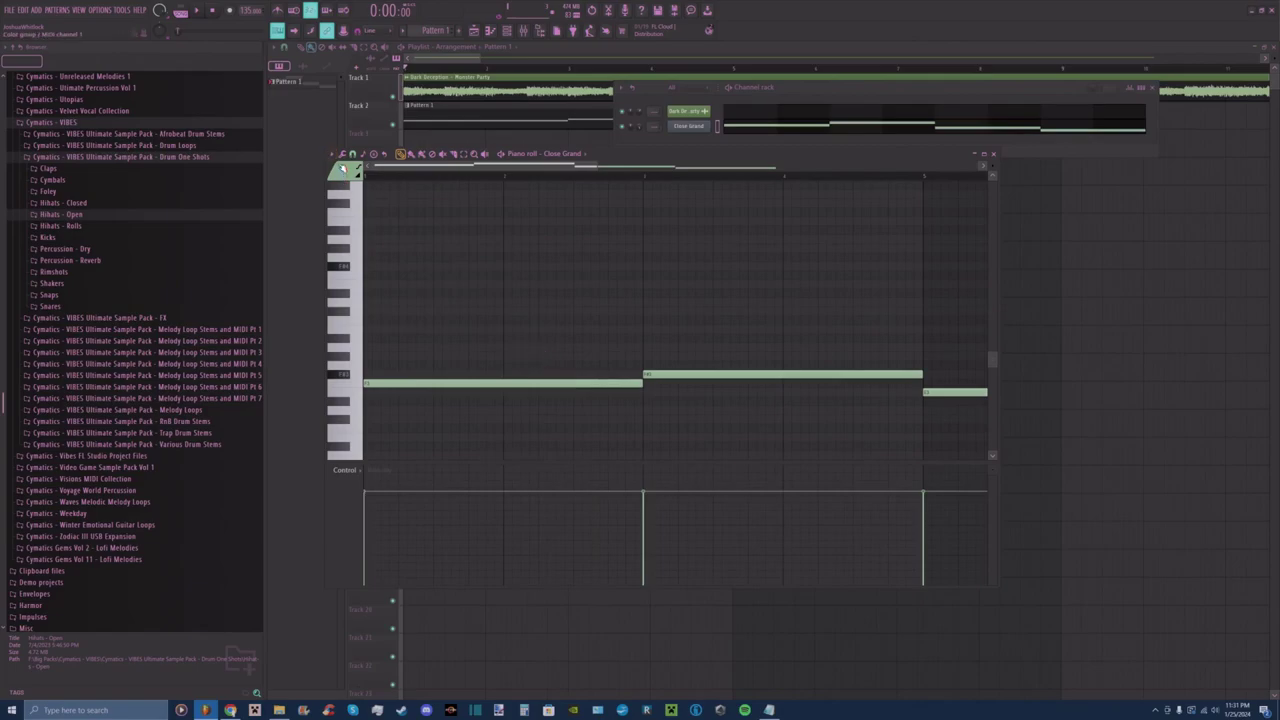
click(342, 170)
mouse_move(368, 206)
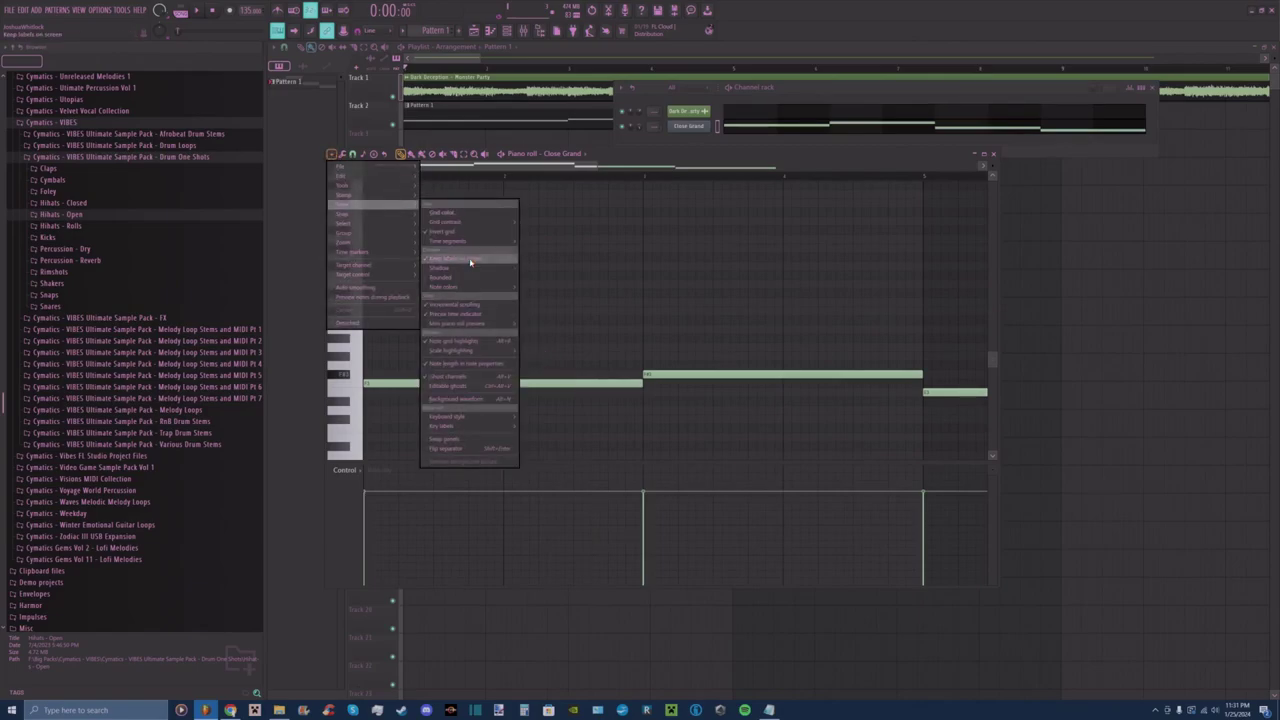
mouse_move(474, 356)
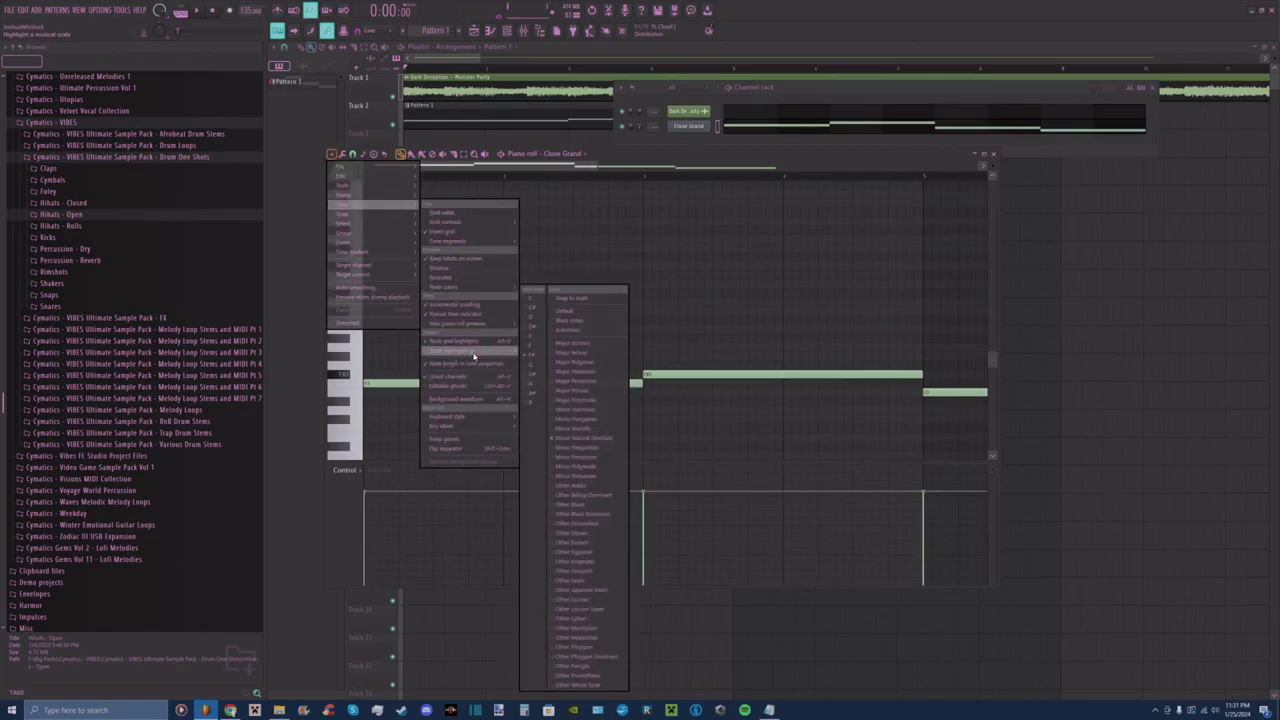
click(560, 362)
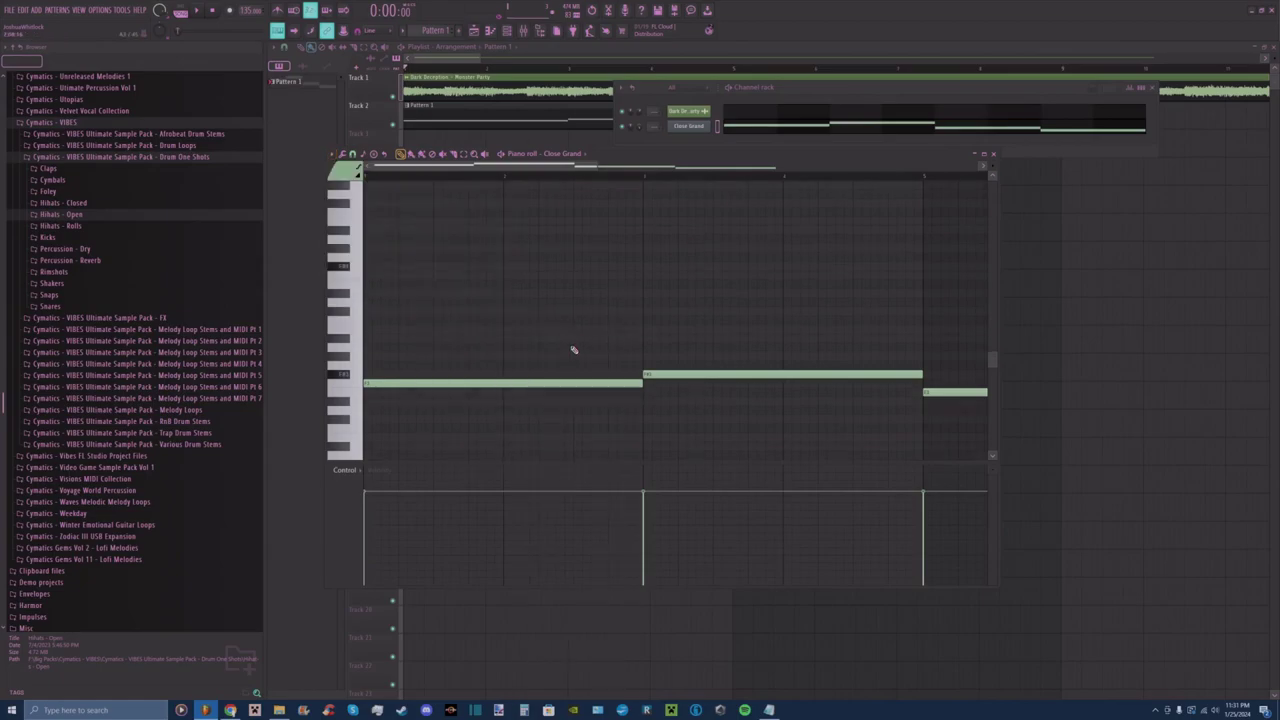
Move the second piano note up to G3 and then to G#3, replaying each pitch against the song.
drag(371, 172, 406, 168)
drag(597, 165, 851, 193)
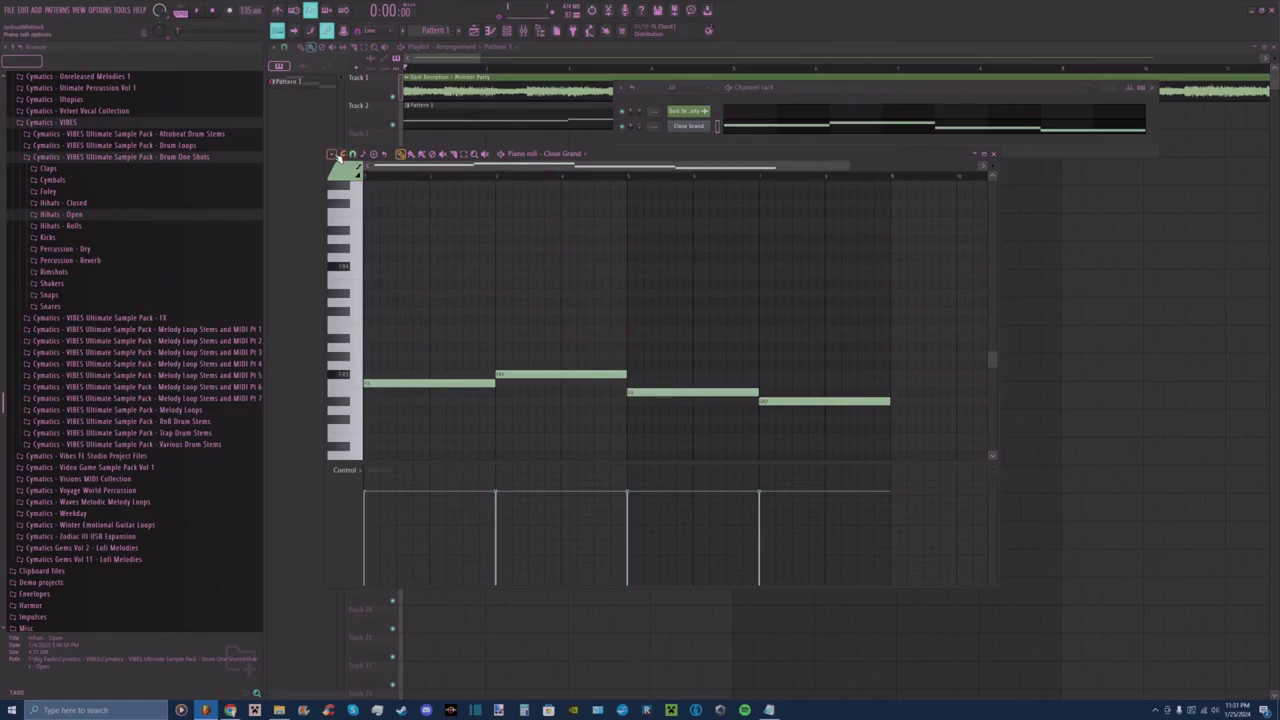
key(space)
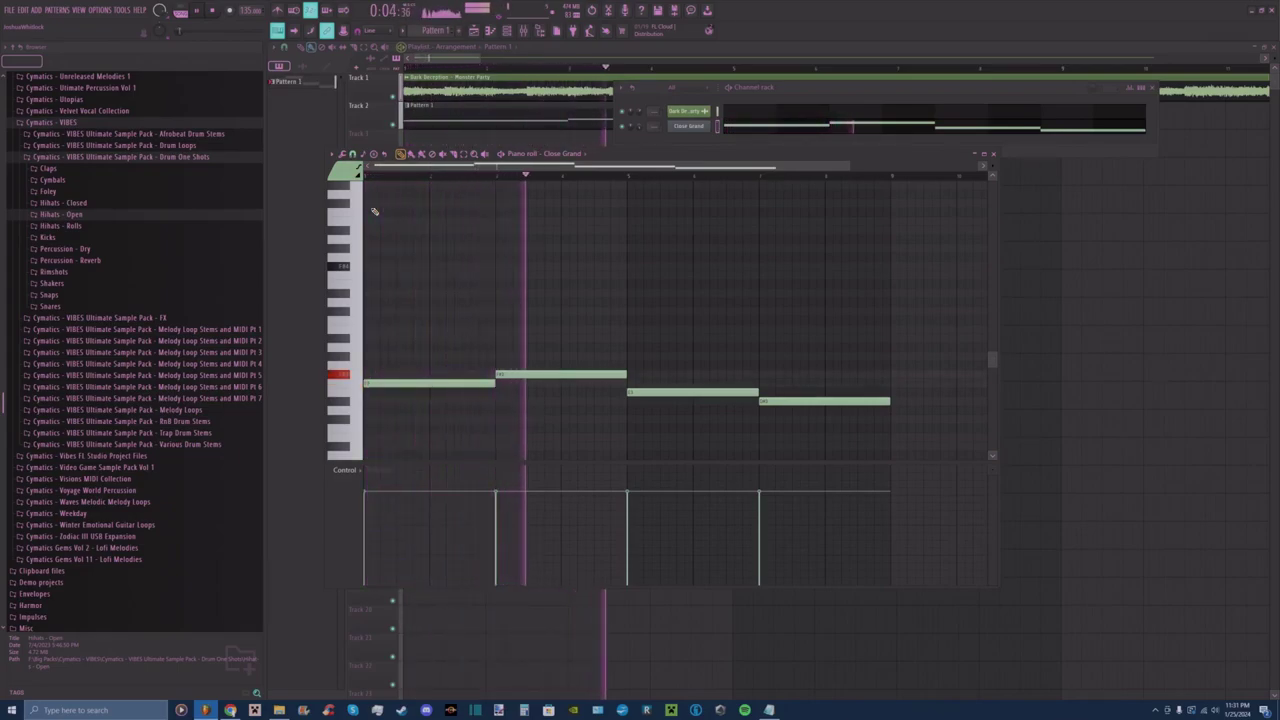
key(space)
drag(512, 377, 514, 374)
key(space)
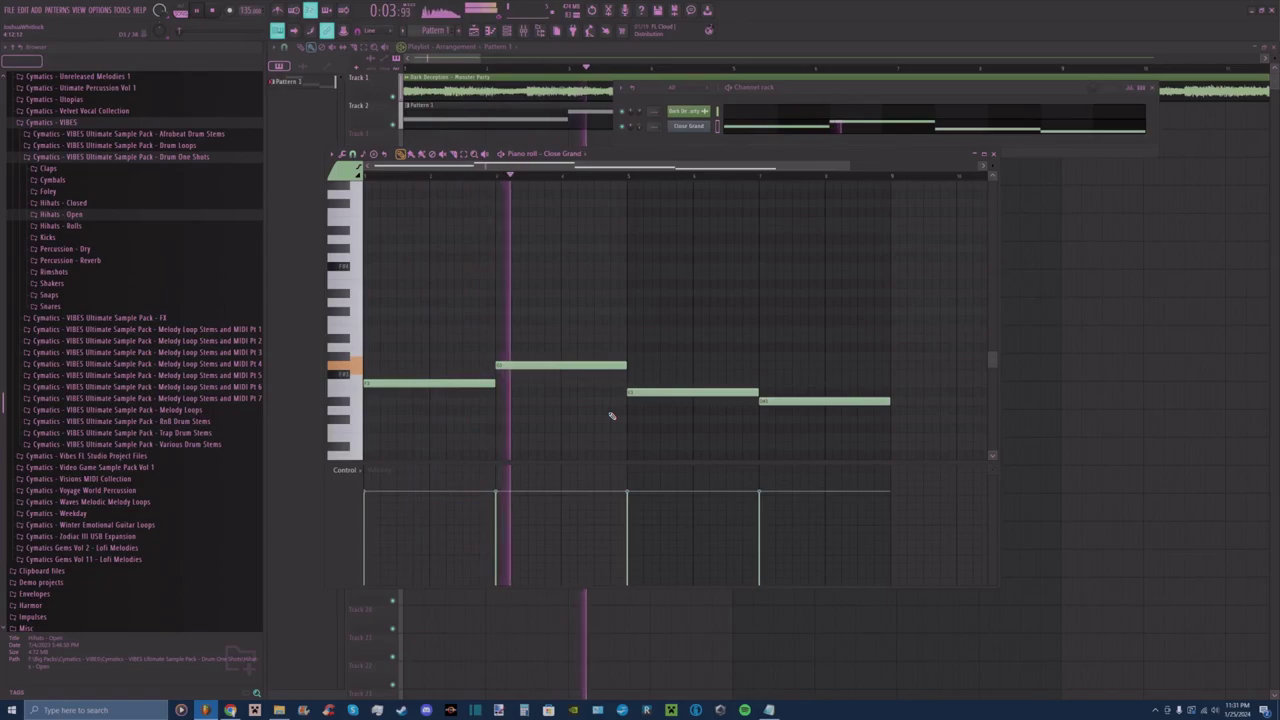
key(space)
drag(561, 365, 561, 356)
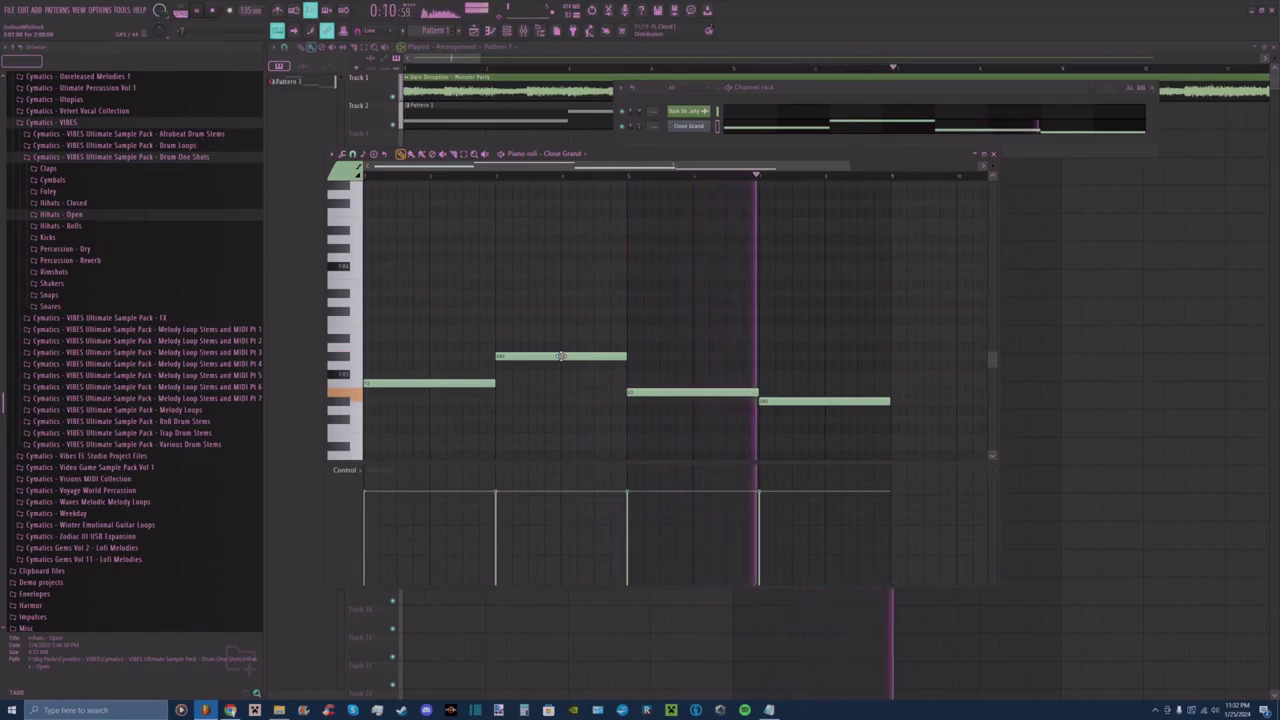
key(space)
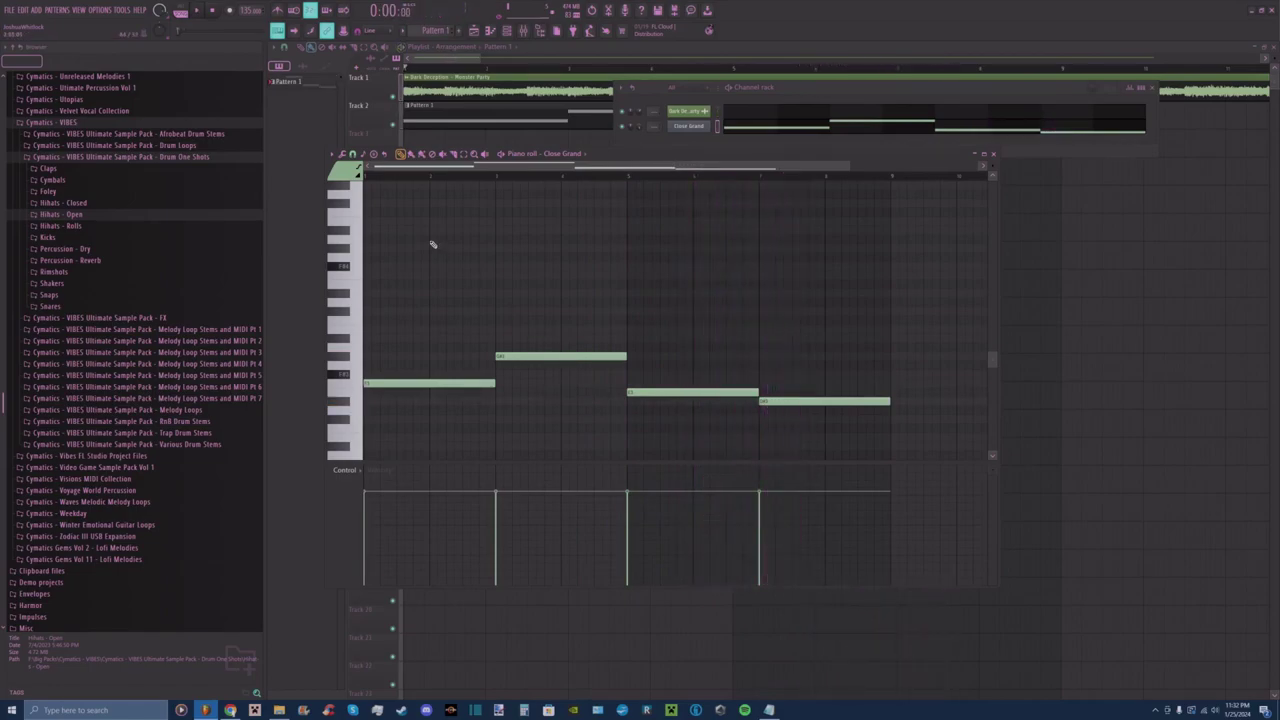
Set the piano roll's scale highlighting to root note F and the Minor Natural (Aeolian) scale.
click(333, 154)
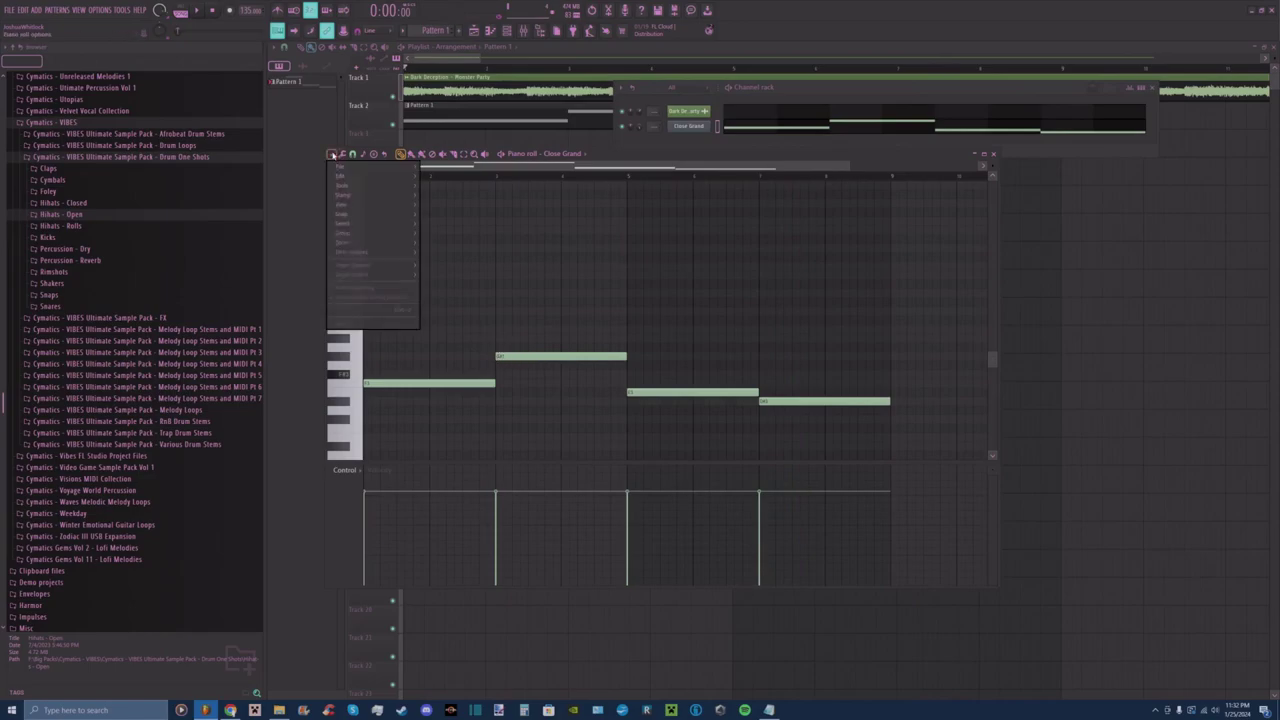
mouse_move(385, 205)
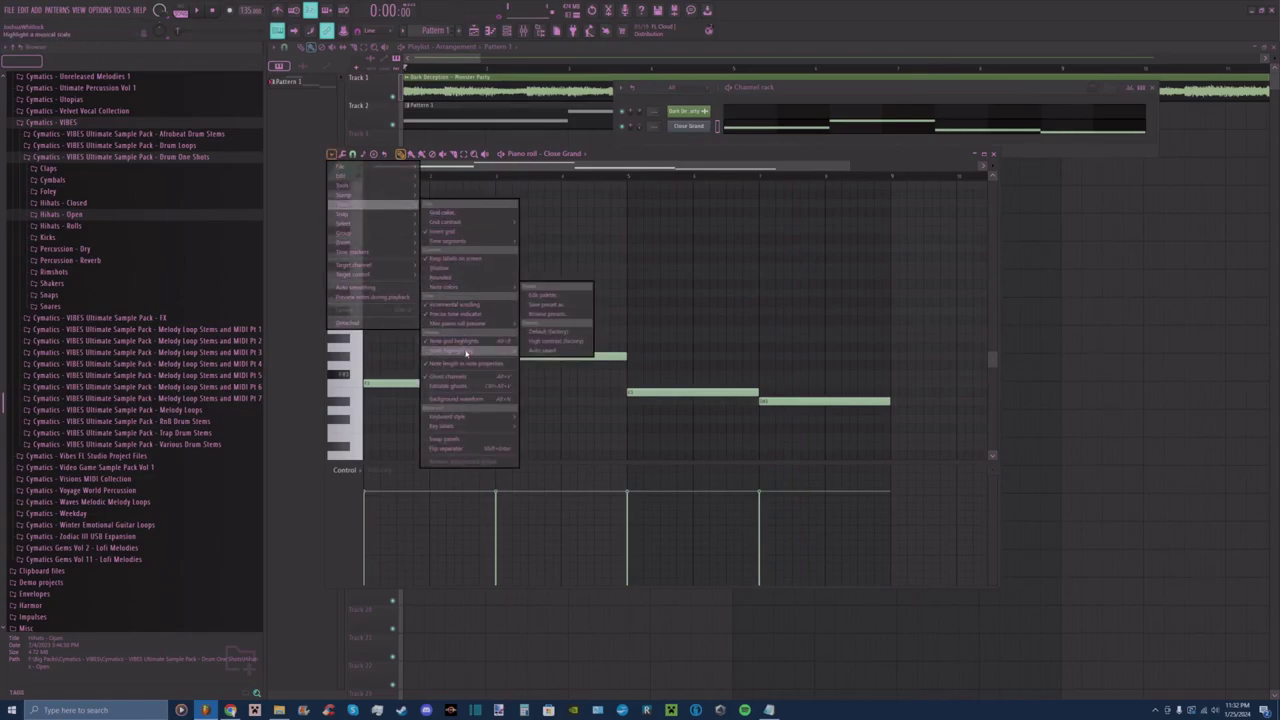
mouse_move(465, 355)
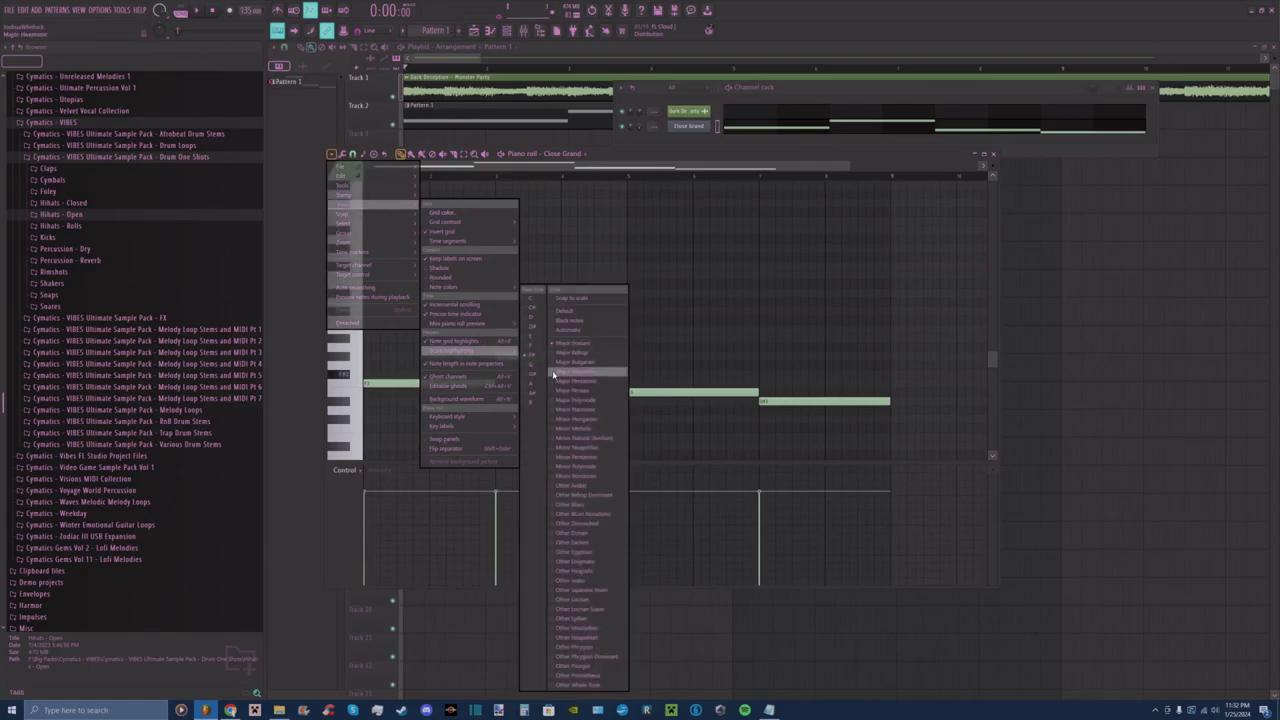
click(545, 350)
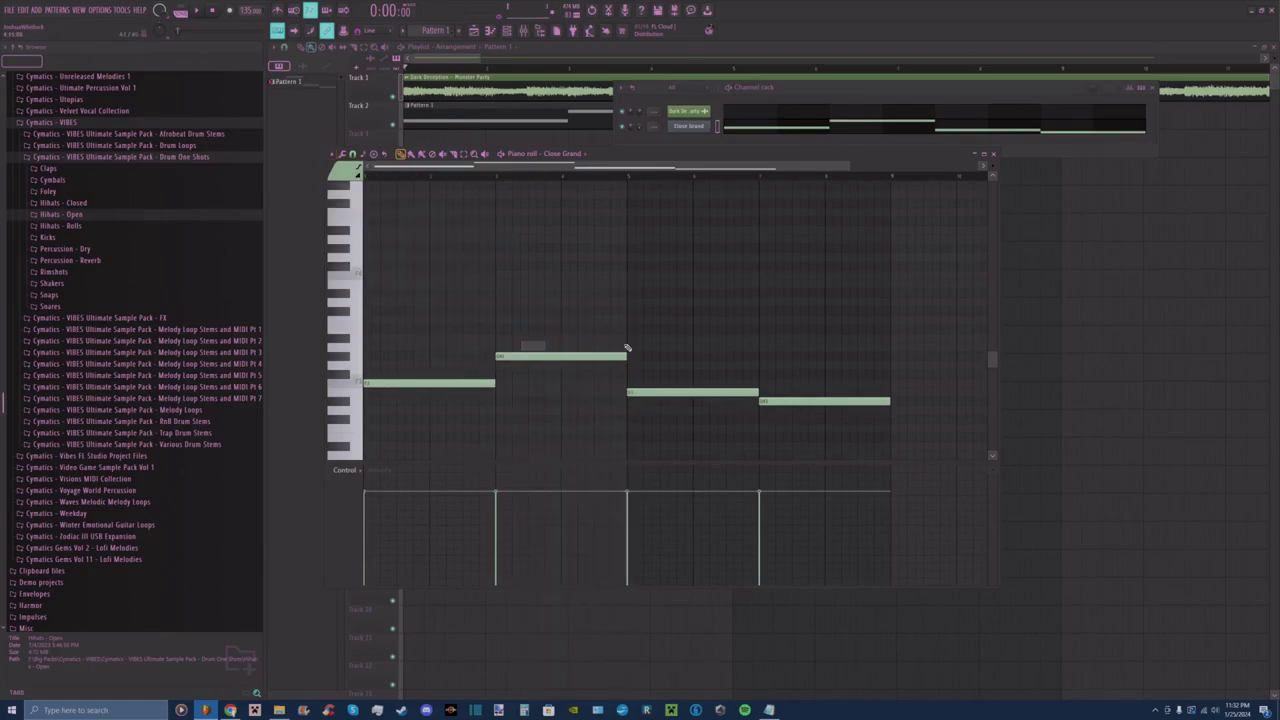
click(336, 154)
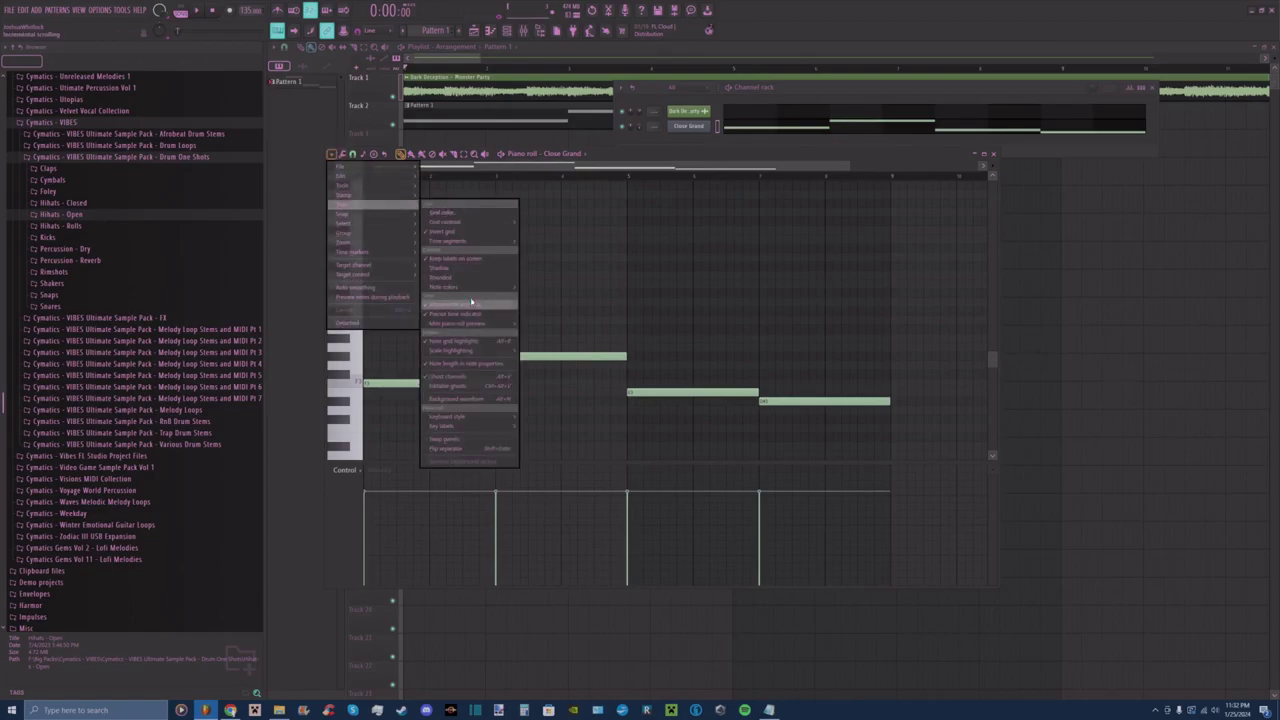
mouse_move(478, 353)
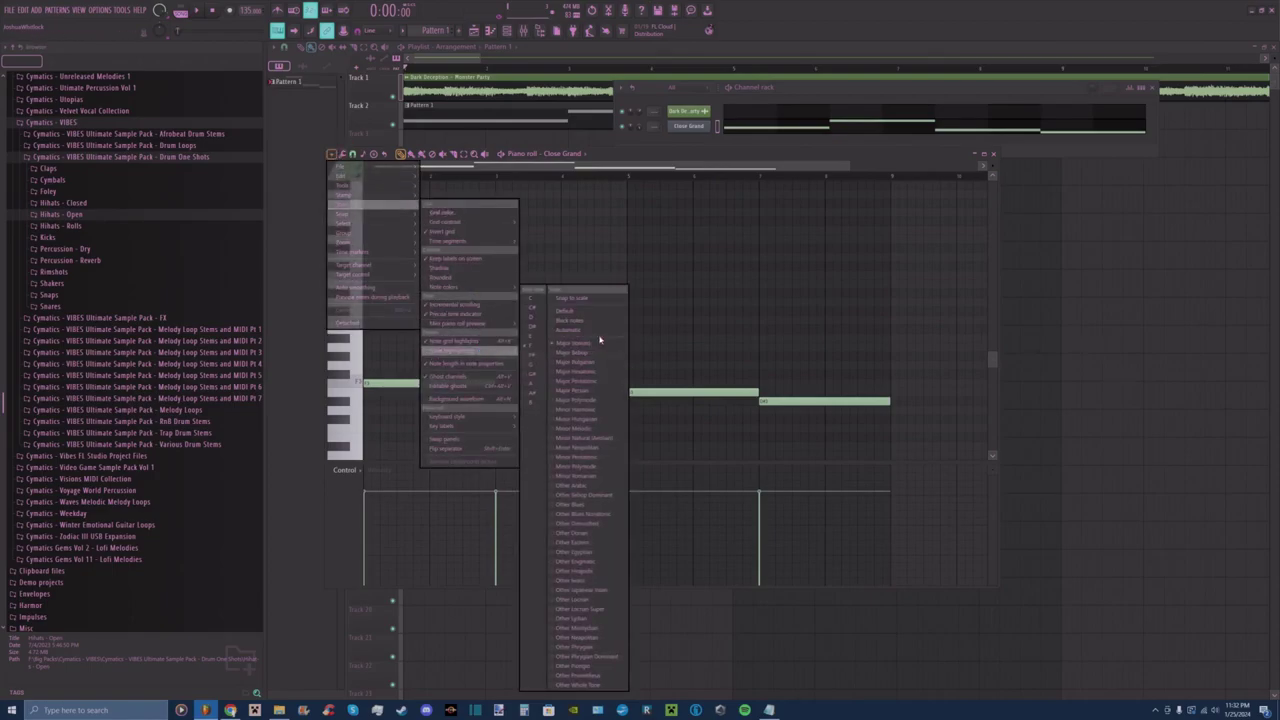
click(590, 438)
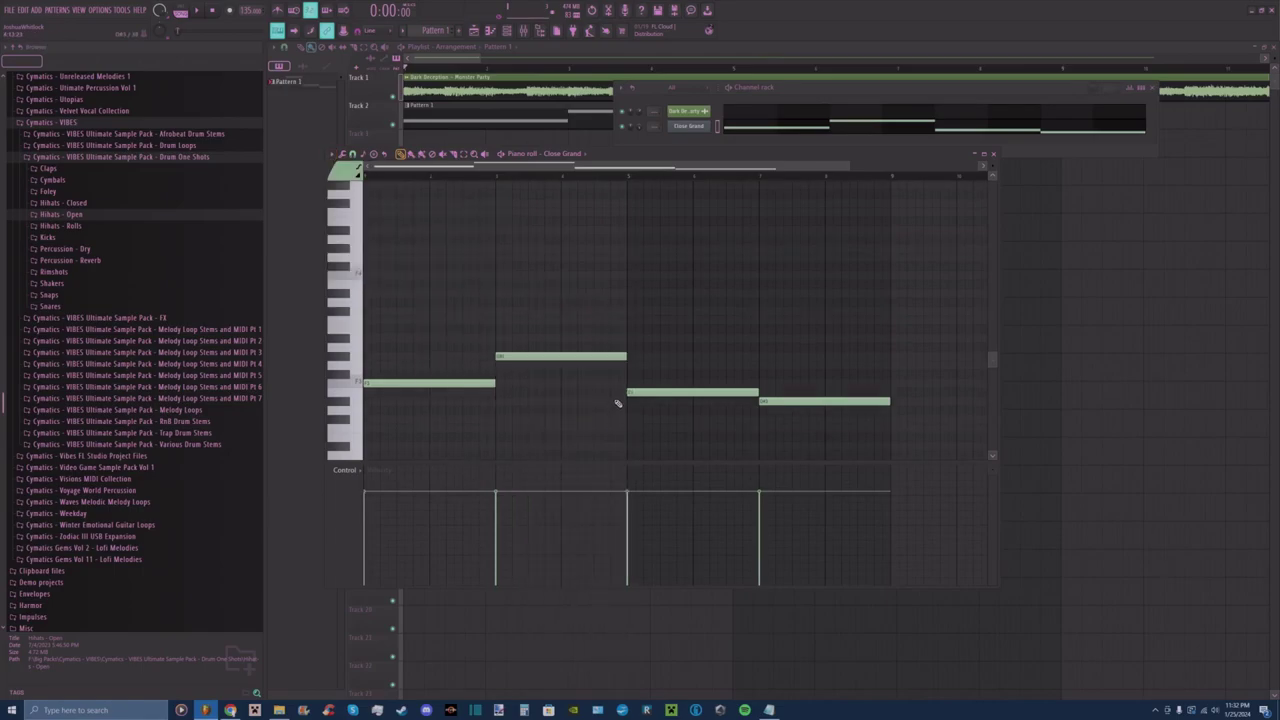
Audition the second piano note at F#3 and G3 against the song, and return it to G#3.
key(space)
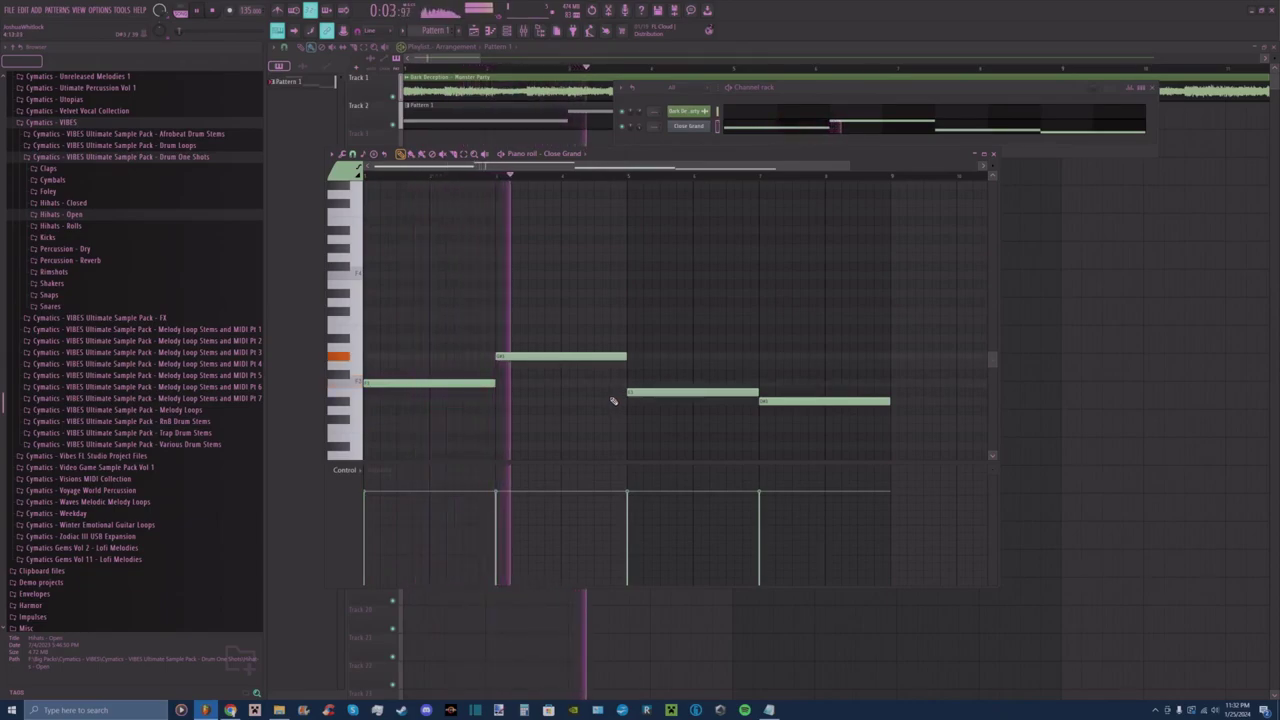
drag(543, 356, 544, 373)
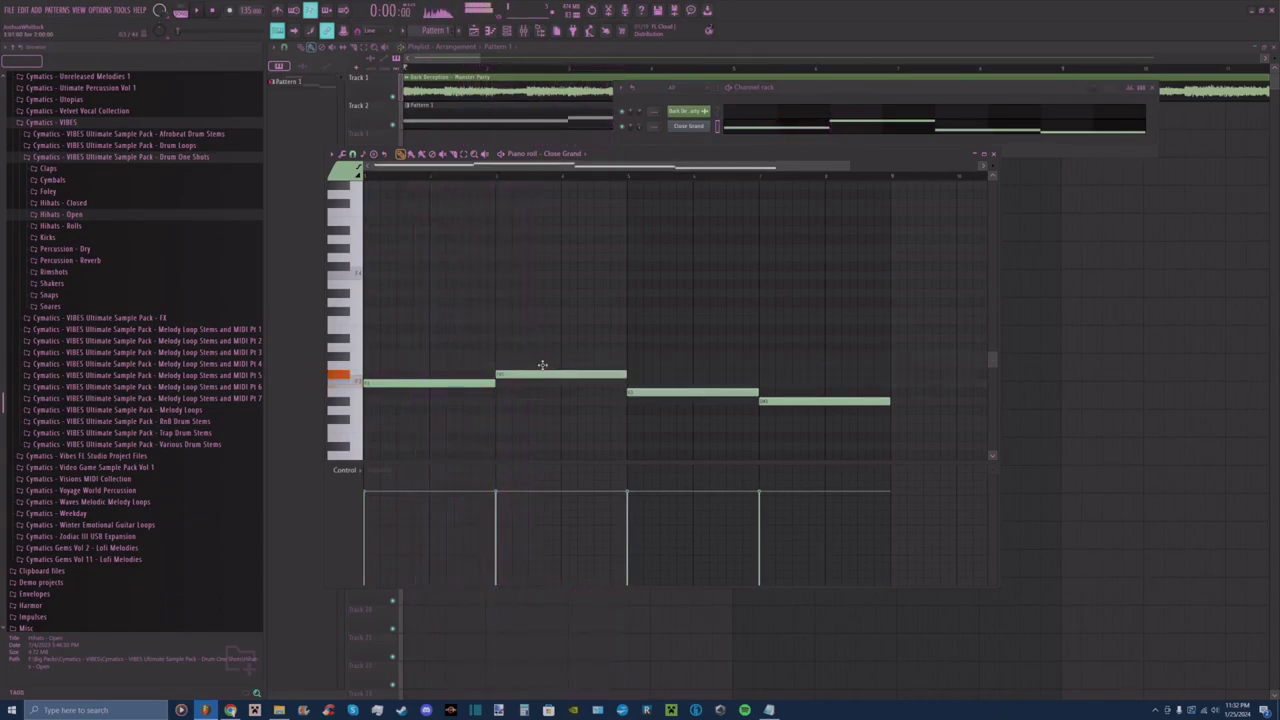
key(space)
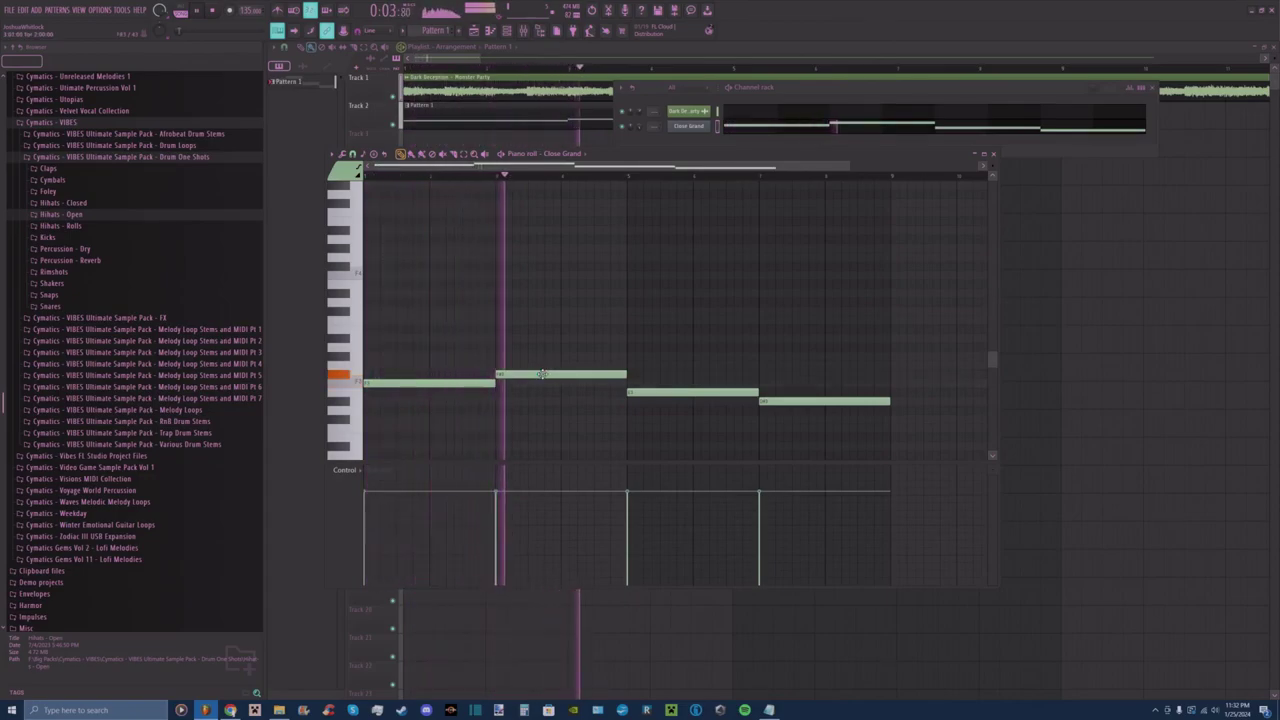
key(space)
drag(543, 366, 543, 362)
key(space)
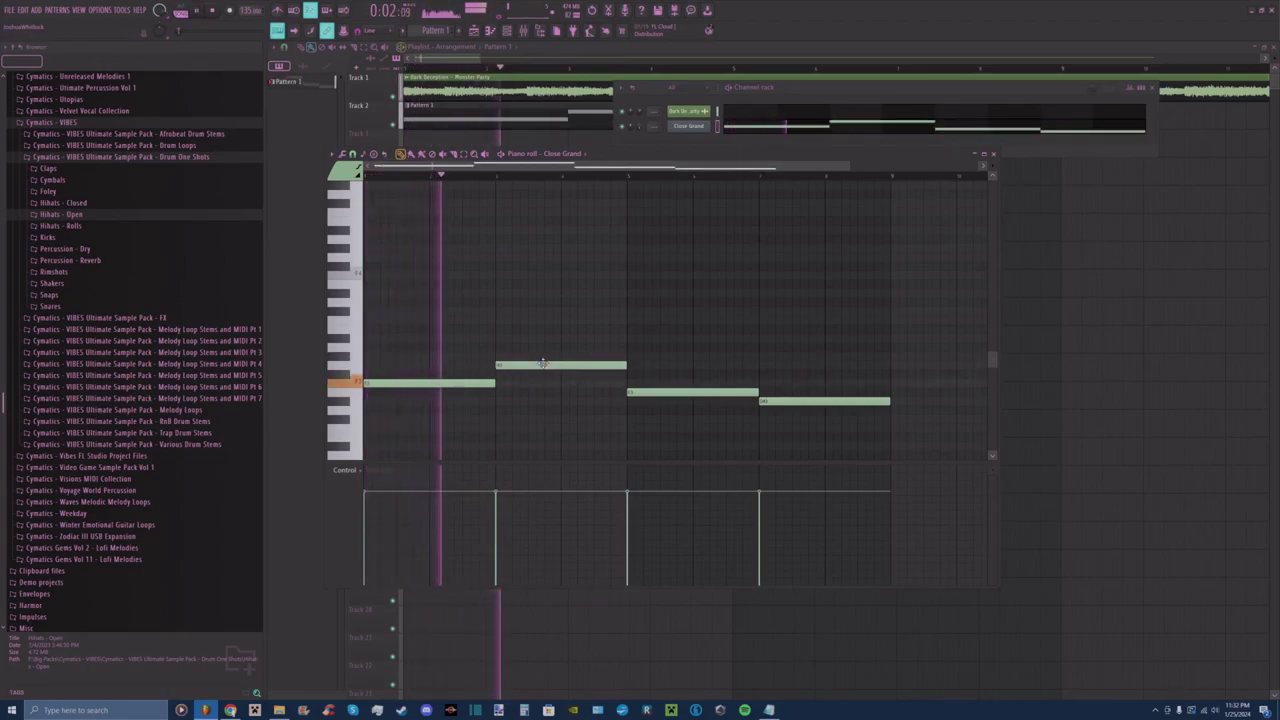
key(space)
drag(543, 363, 543, 356)
key(space)
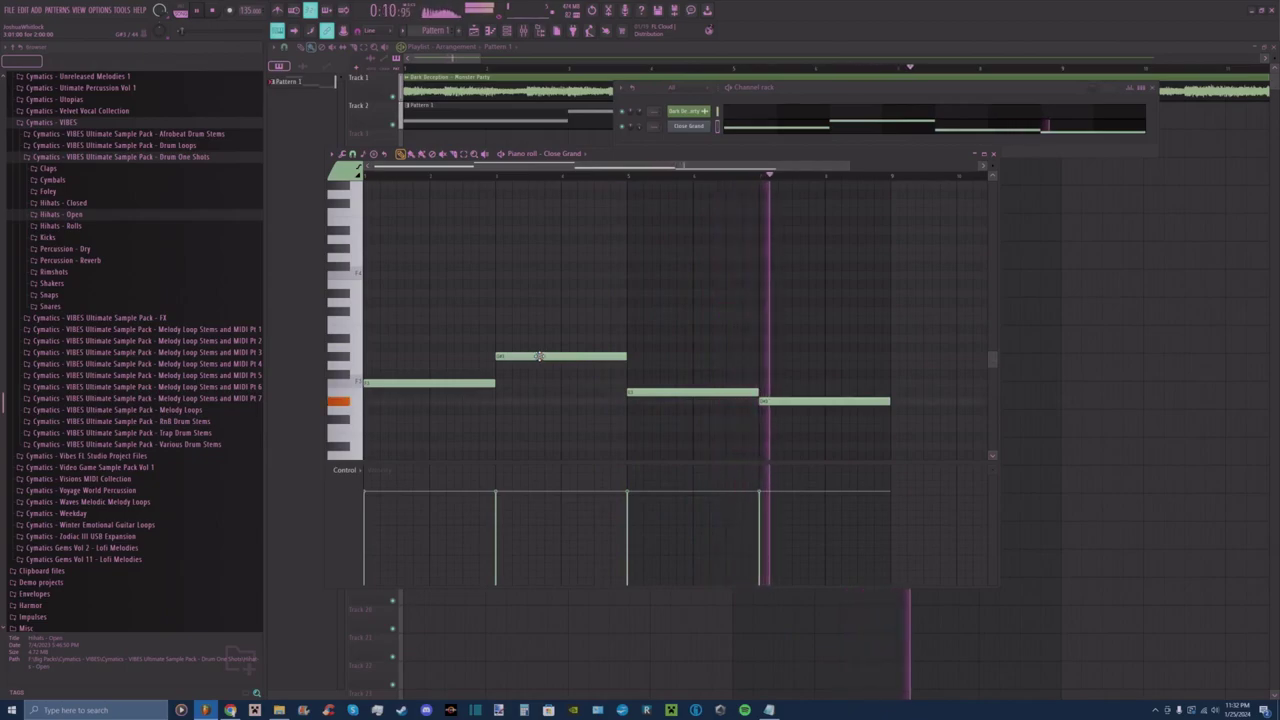
key(space)
Try root note G with the Major (Ionian) scale for the piano roll's scale highlighting.
click(331, 154)
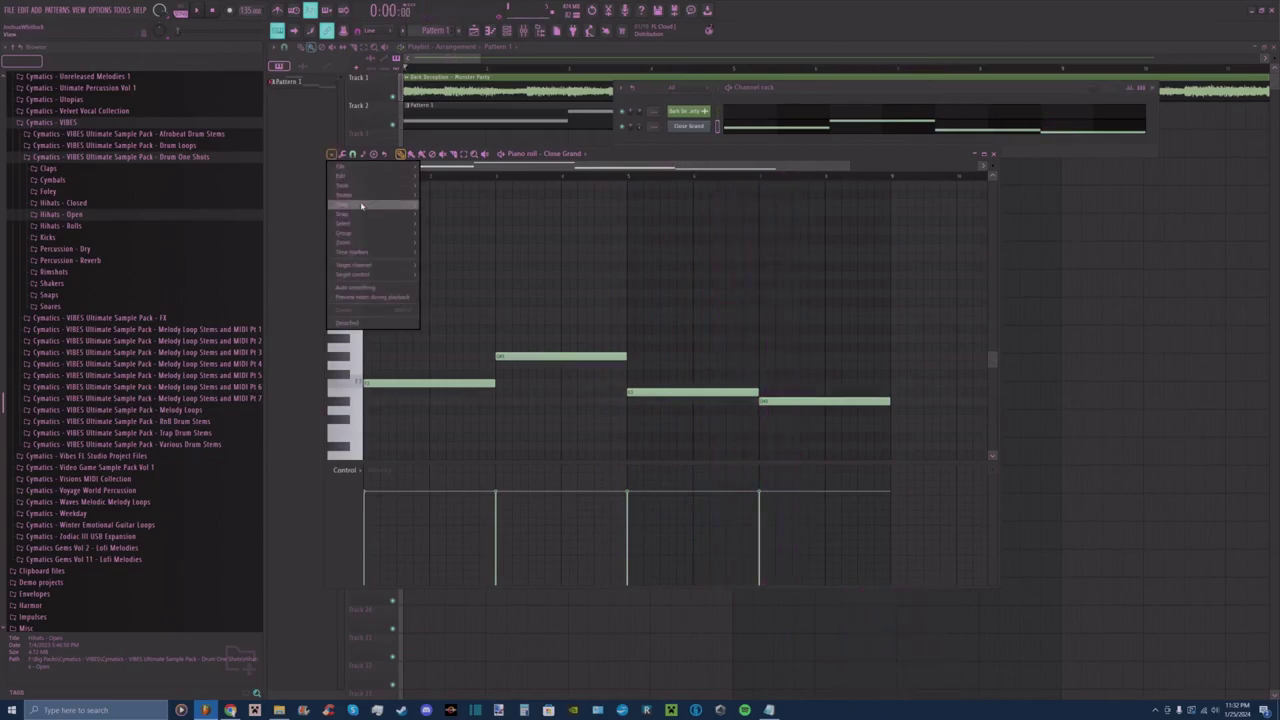
mouse_move(362, 207)
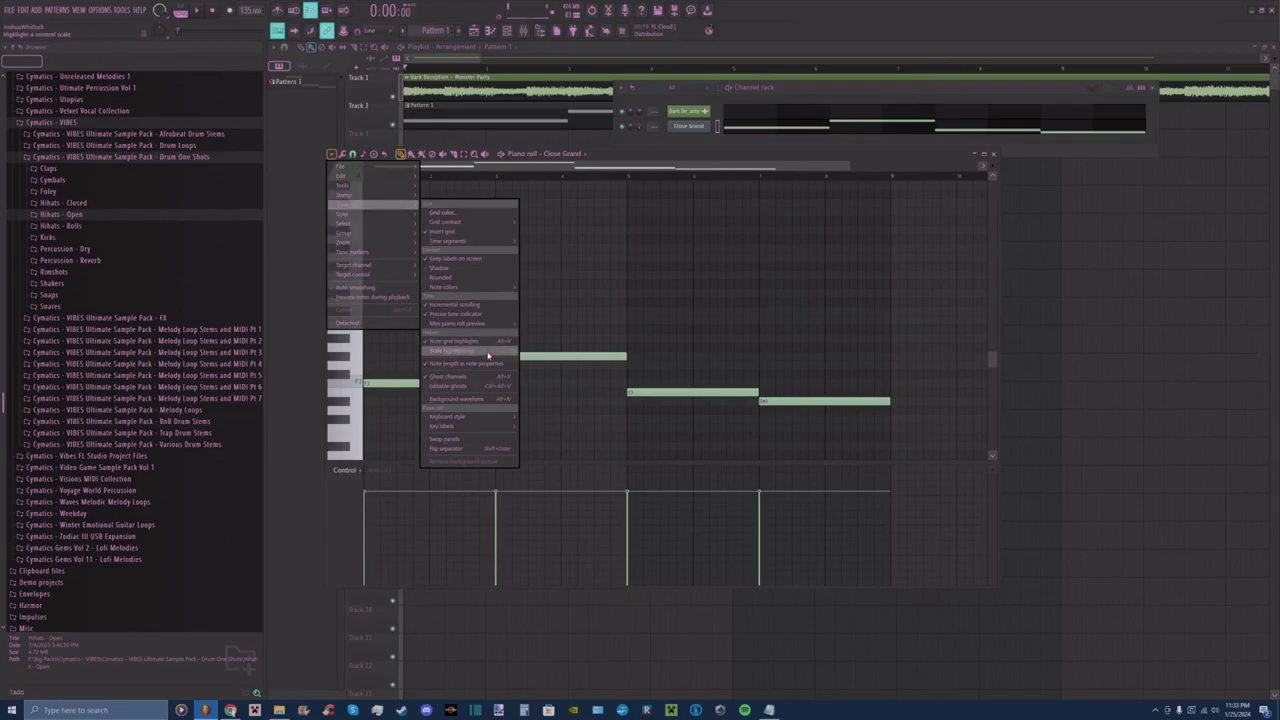
mouse_move(488, 354)
click(540, 366)
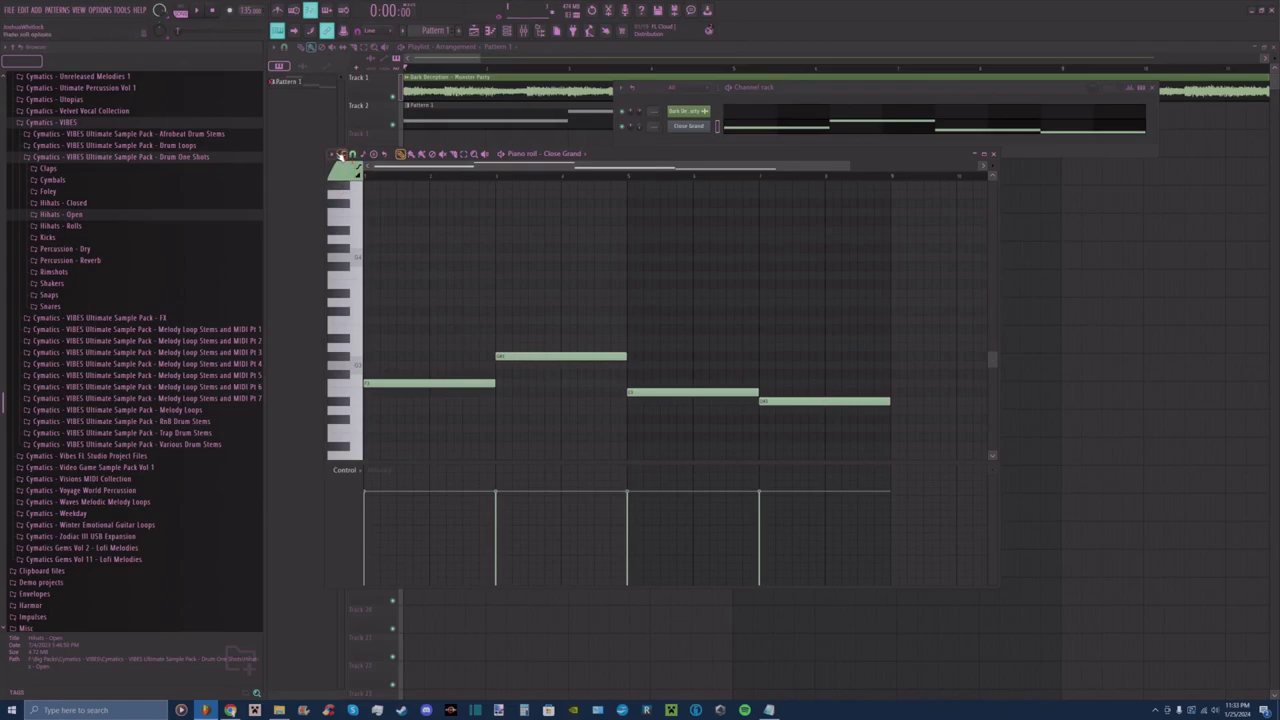
click(341, 155)
mouse_move(380, 208)
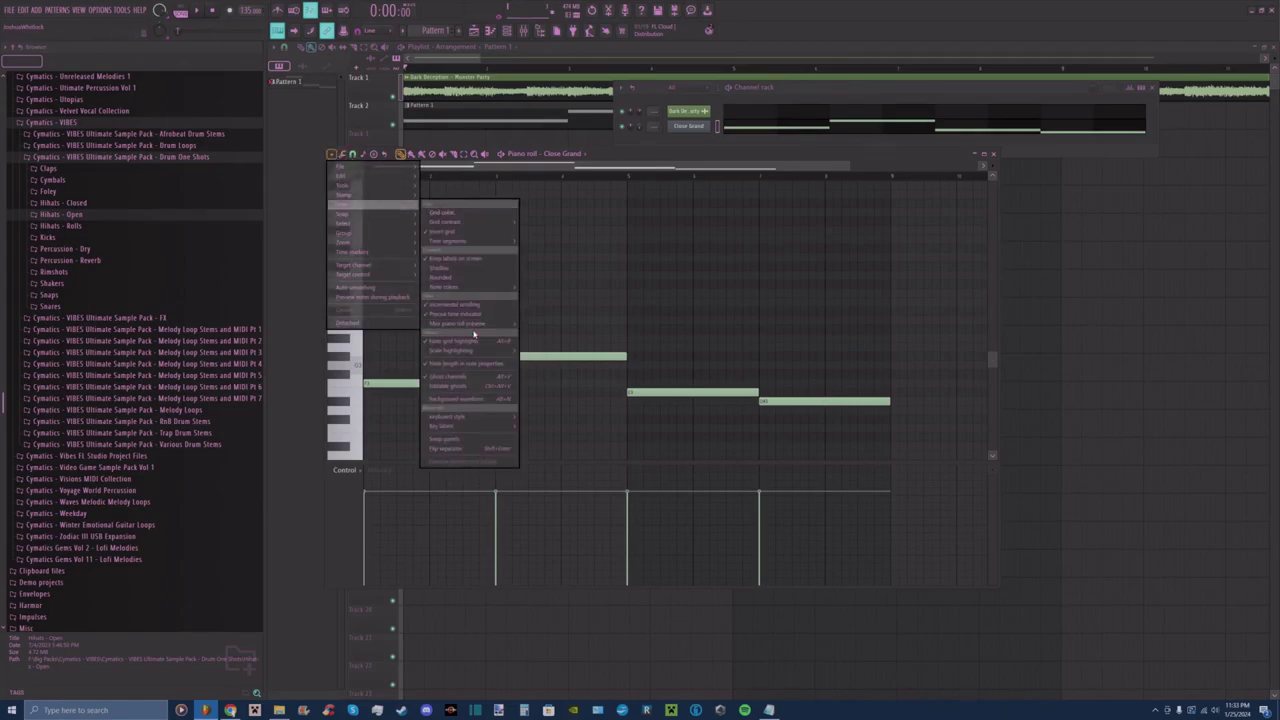
mouse_move(480, 351)
click(583, 348)
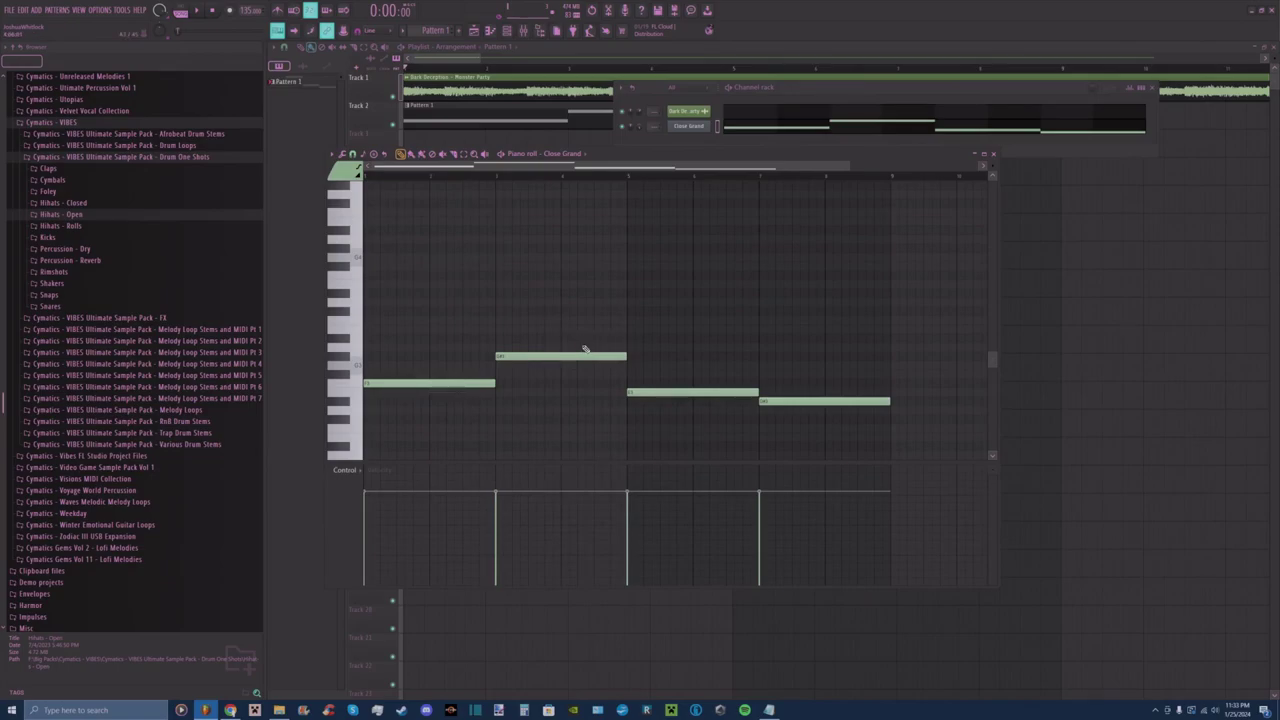
Try G# as the scale highlighting's root note and play the notes from bar 3 to check them.
click(332, 155)
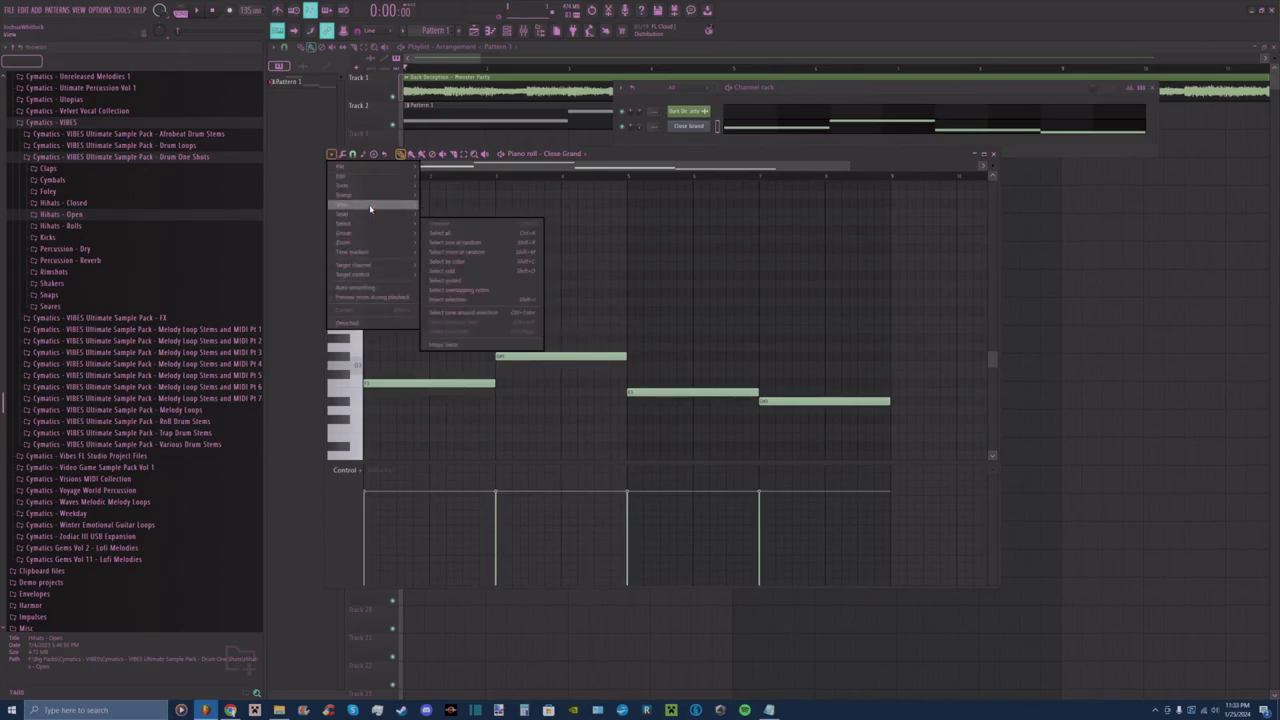
mouse_move(371, 210)
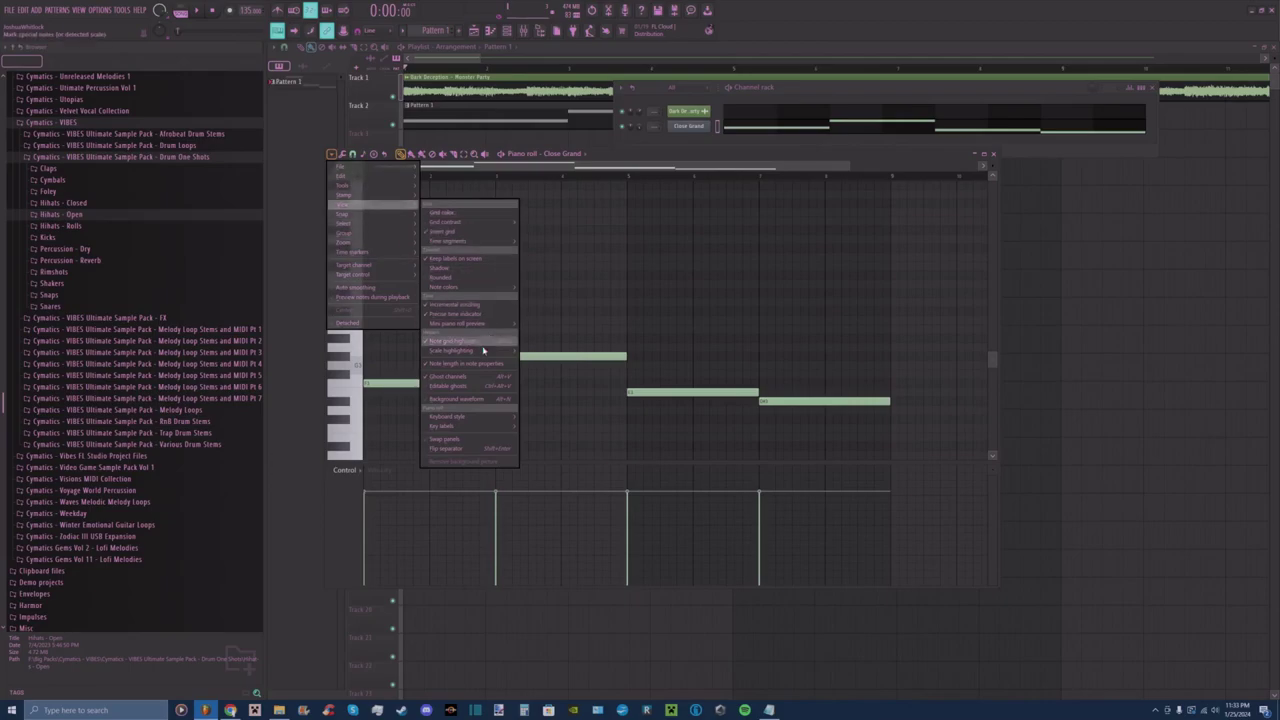
mouse_move(479, 355)
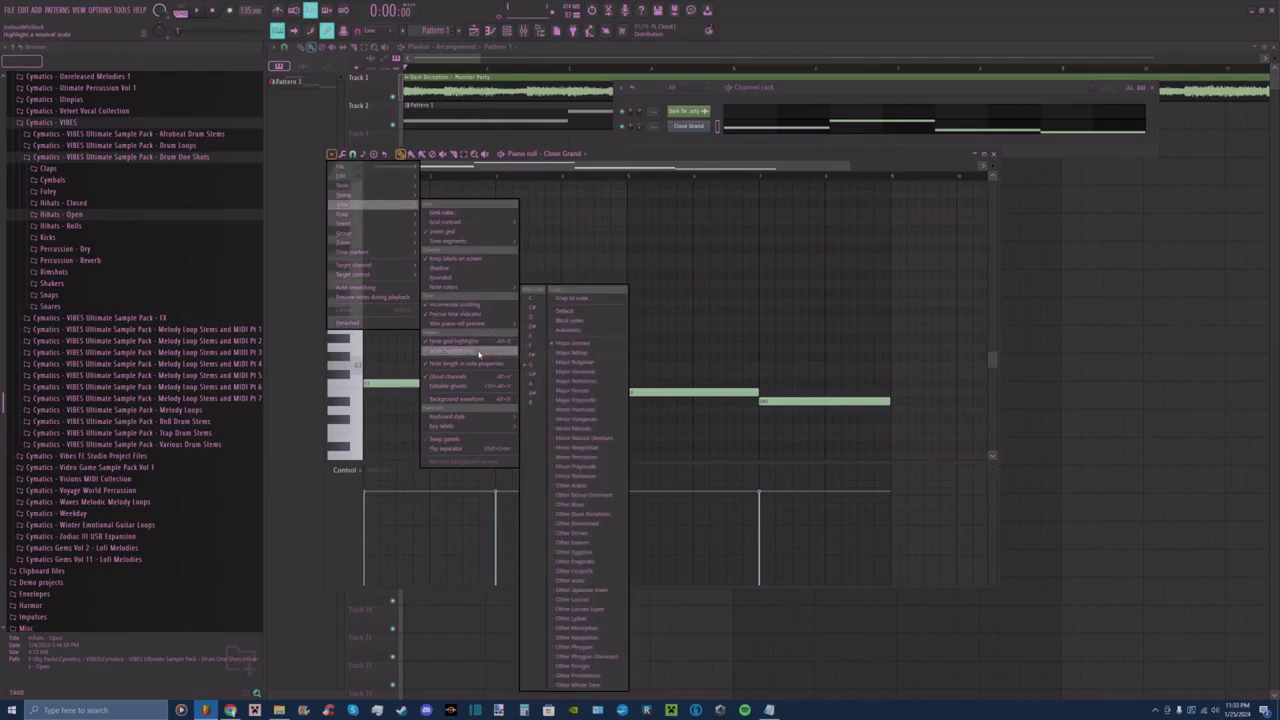
click(538, 374)
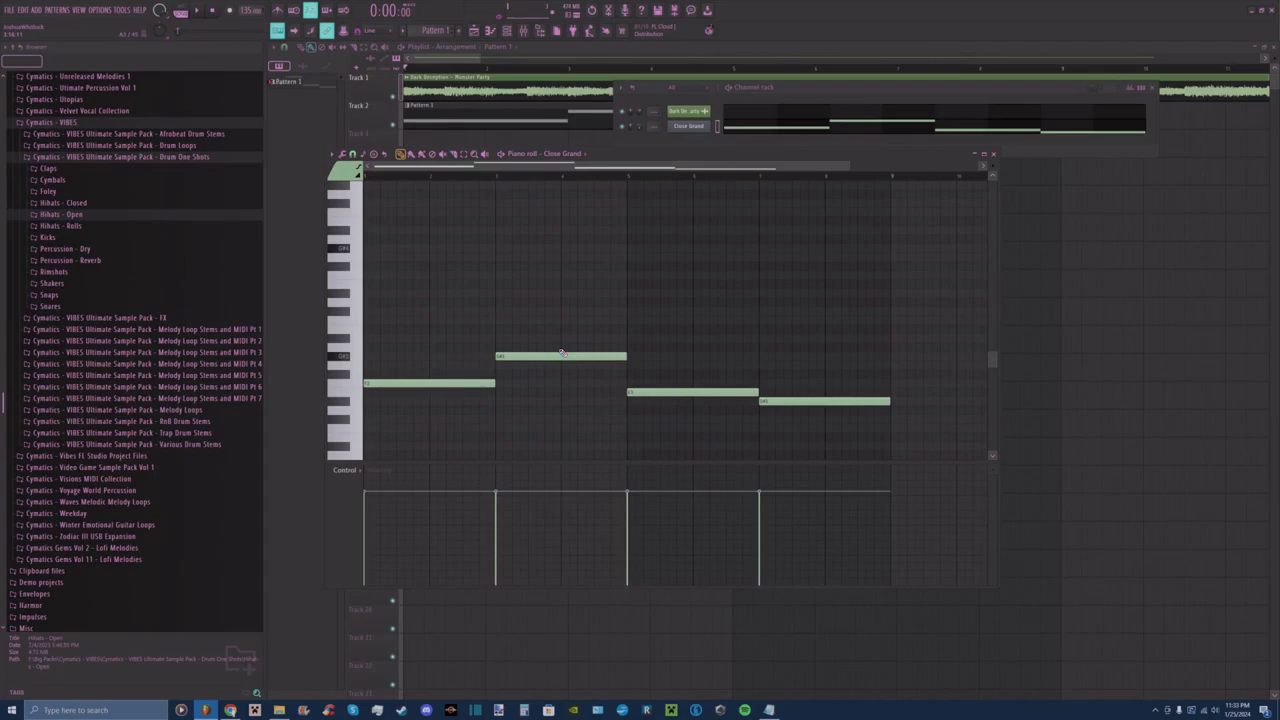
click(500, 178)
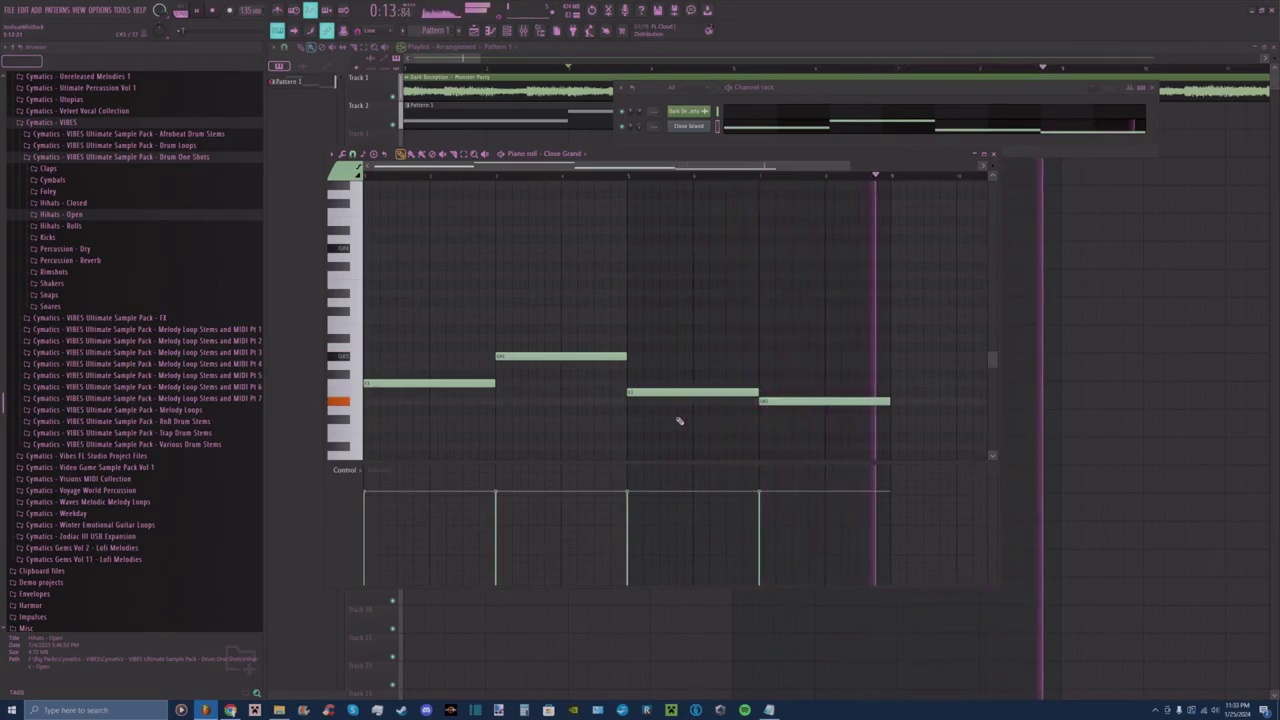
key(space)
Switch the scale highlighting to Automatic and back to the Major (Ionian) scale.
click(333, 154)
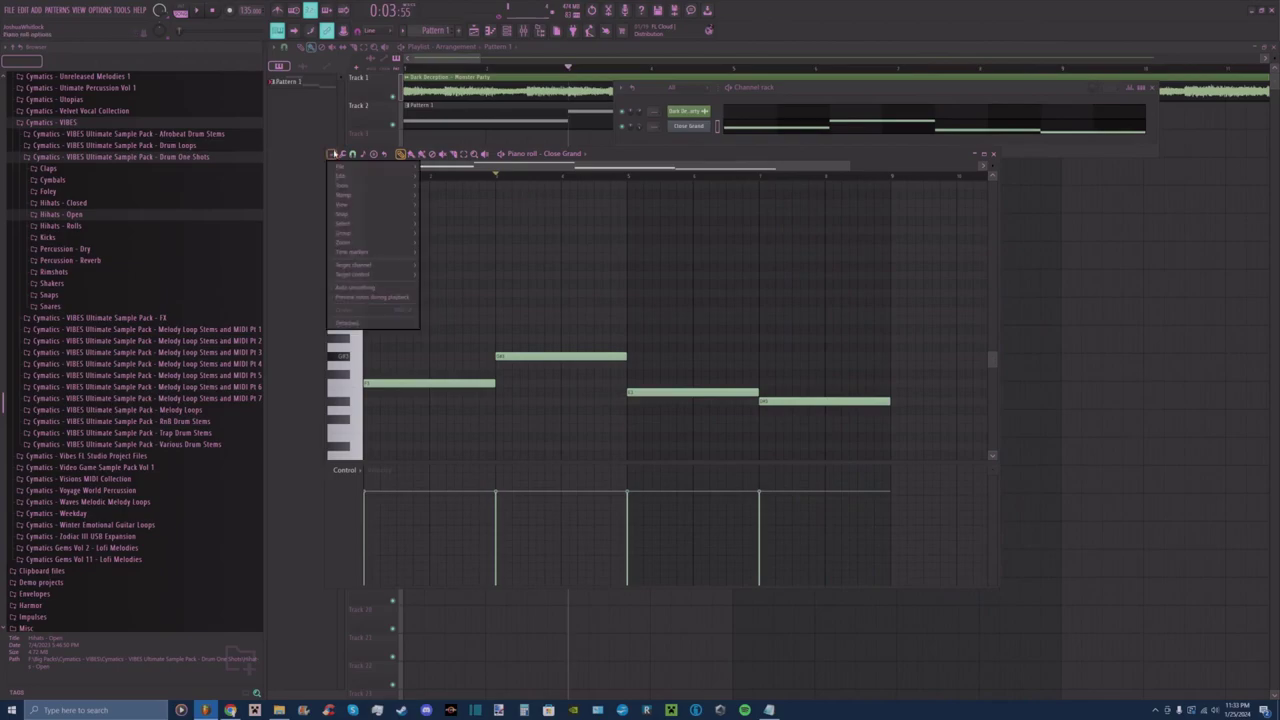
mouse_move(342, 178)
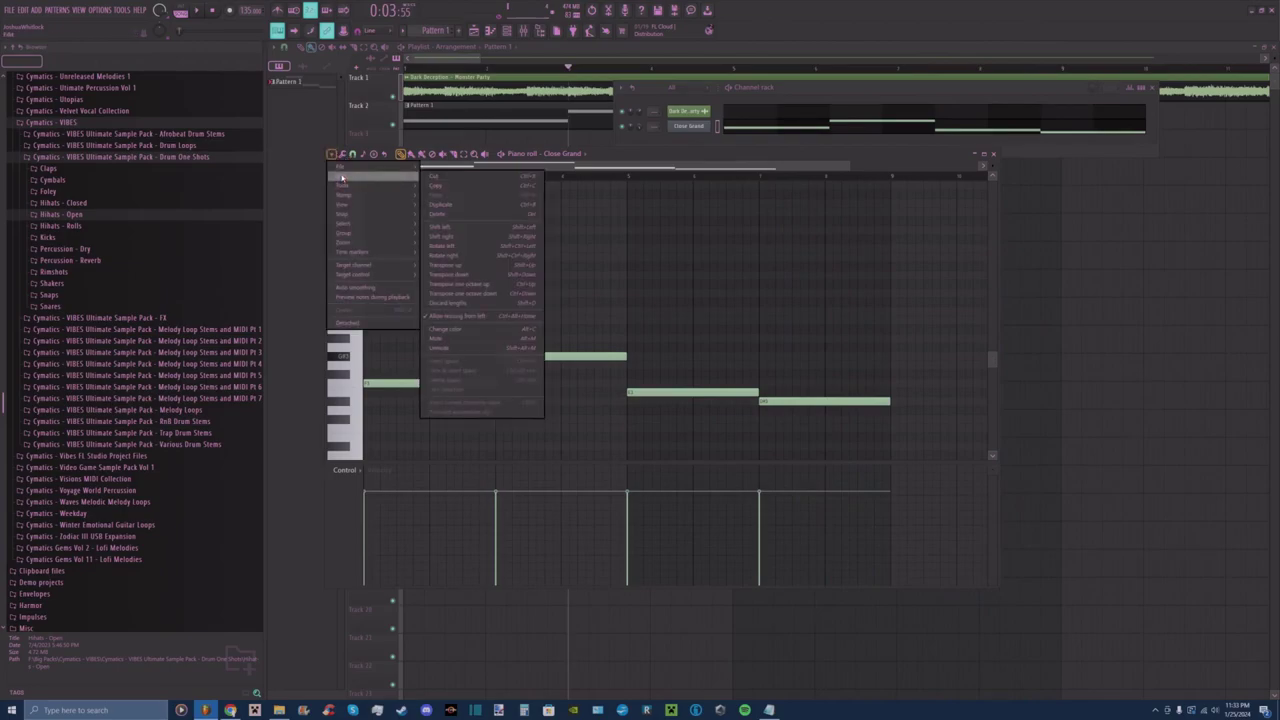
mouse_move(380, 257)
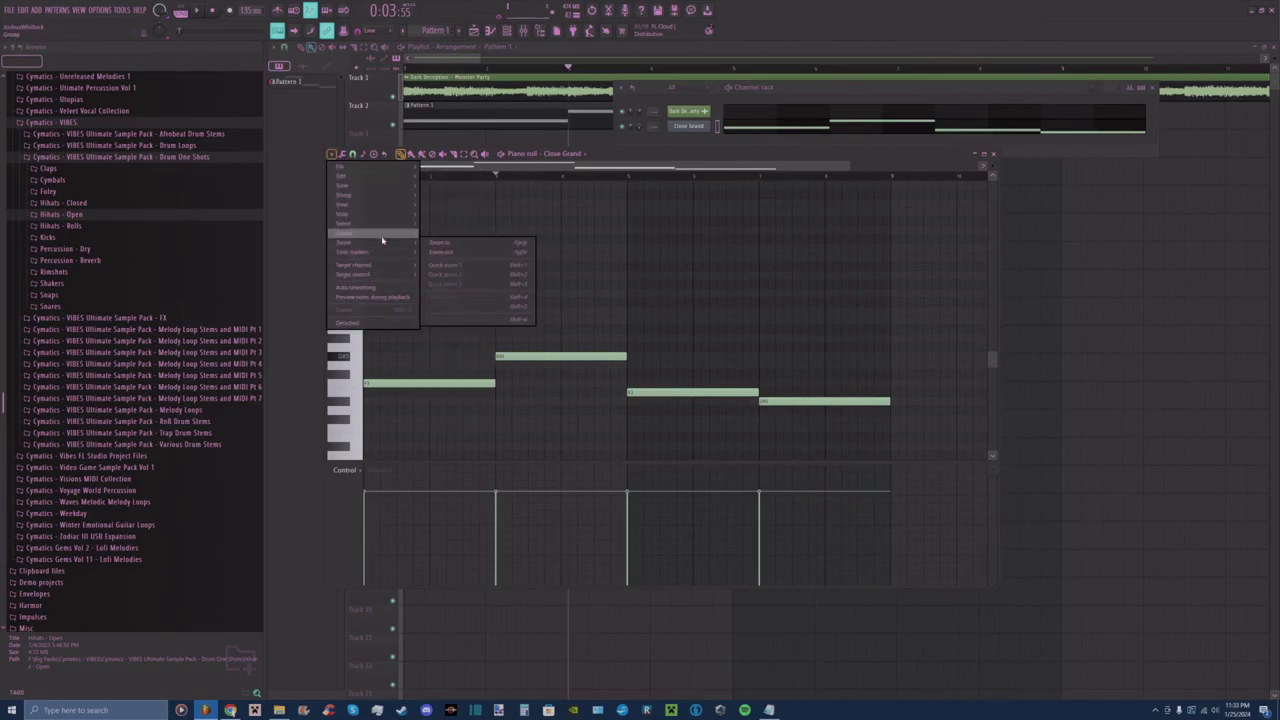
mouse_move(378, 164)
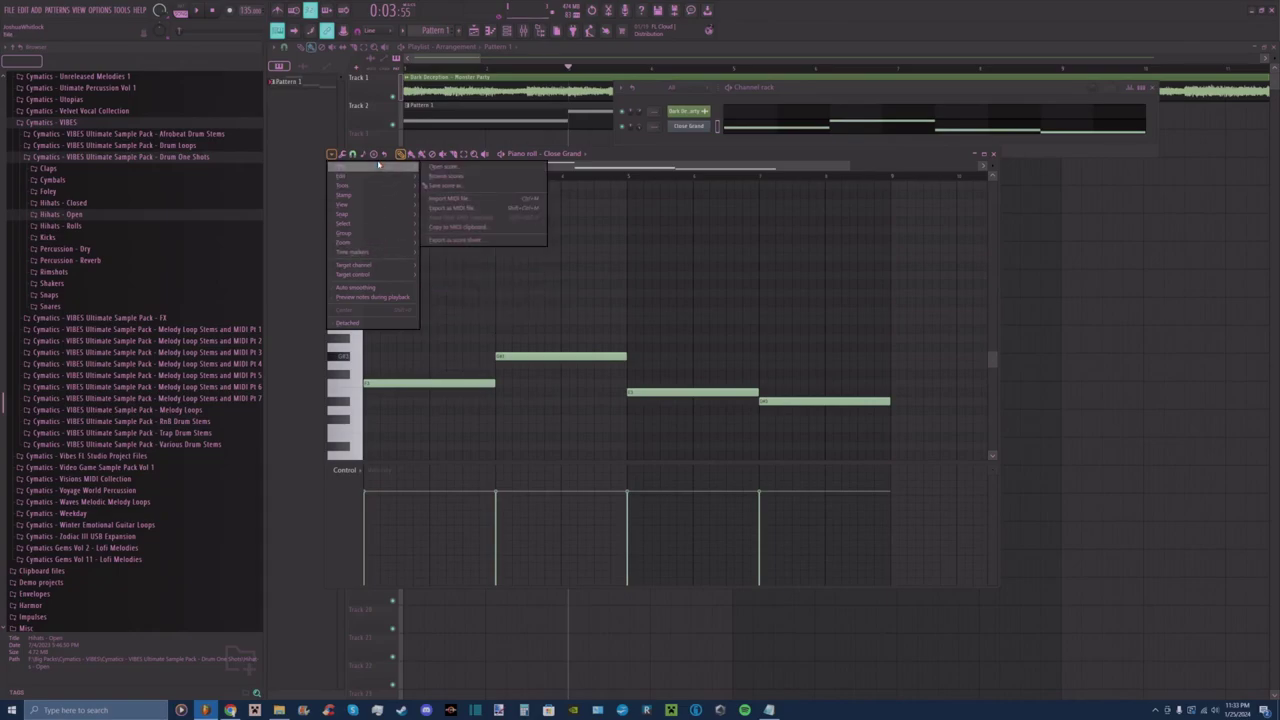
mouse_move(381, 207)
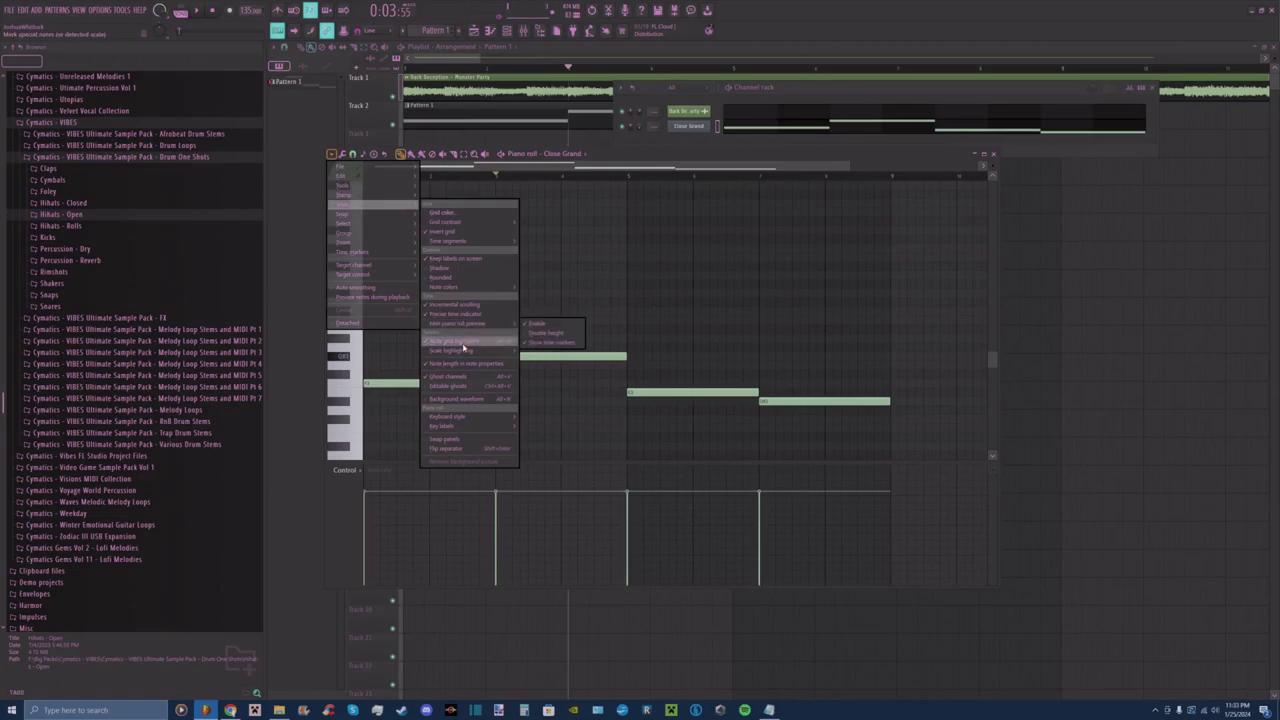
mouse_move(463, 350)
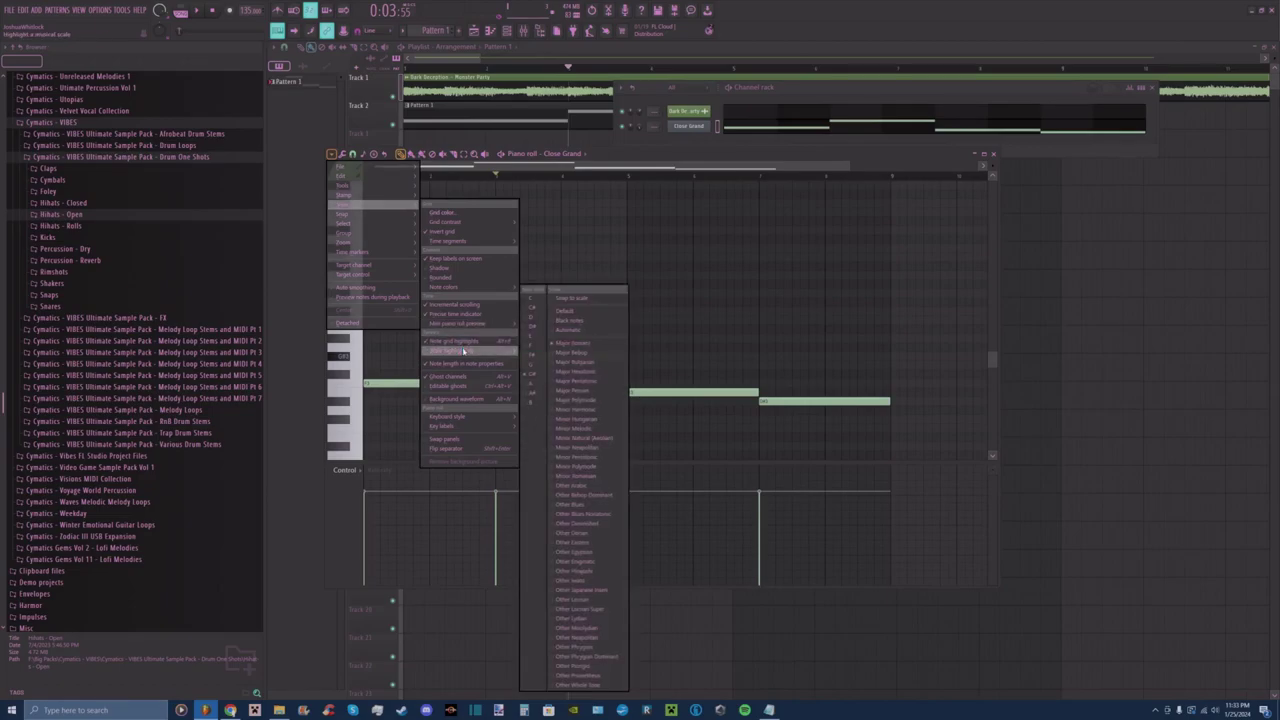
click(588, 334)
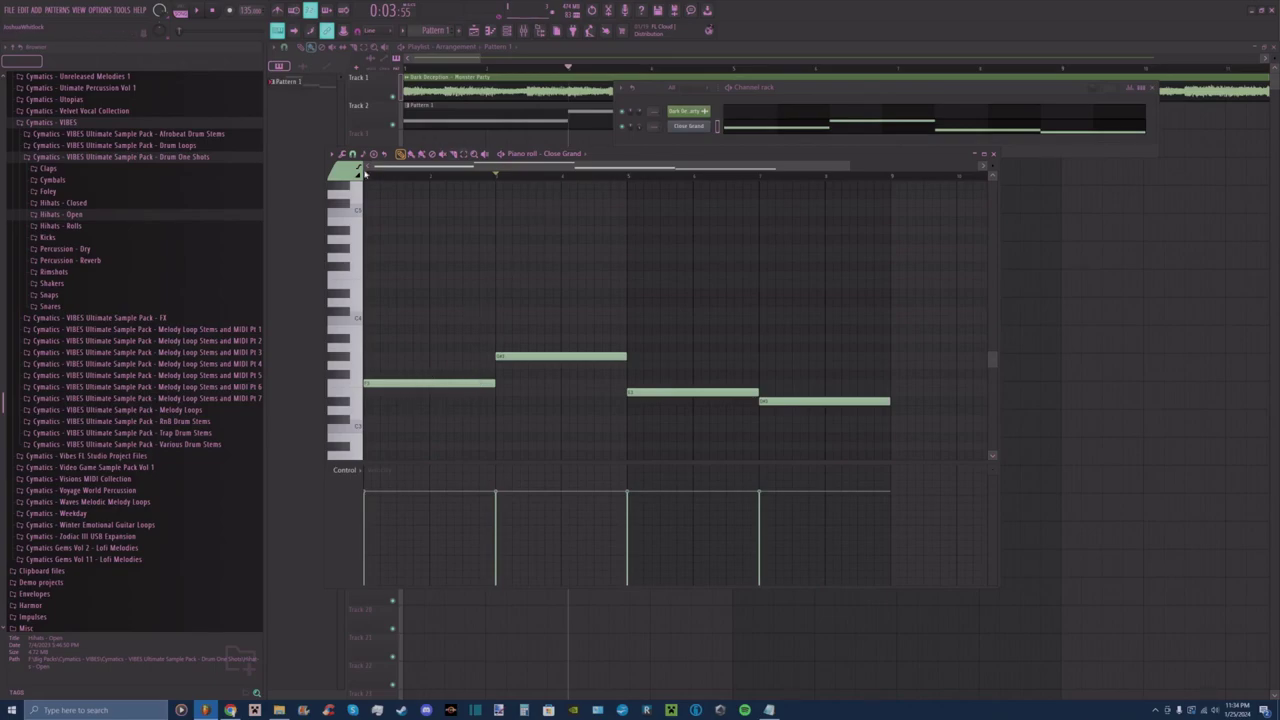
click(334, 156)
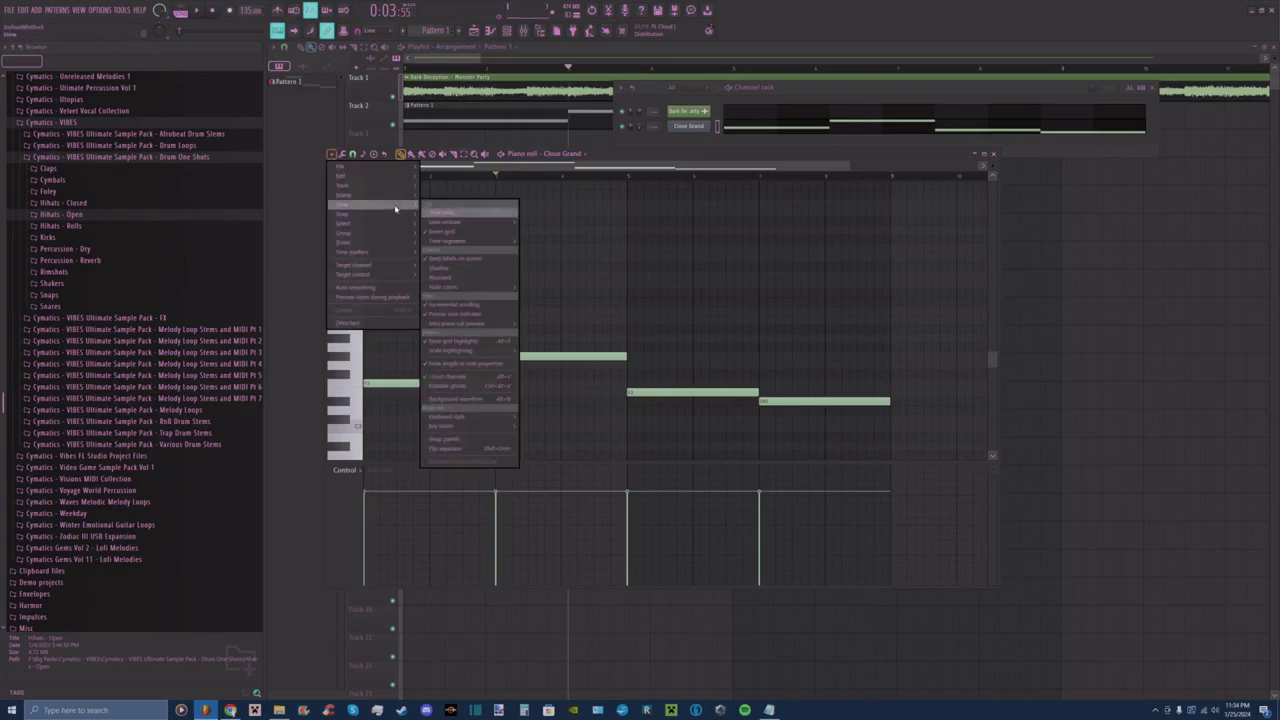
mouse_move(472, 357)
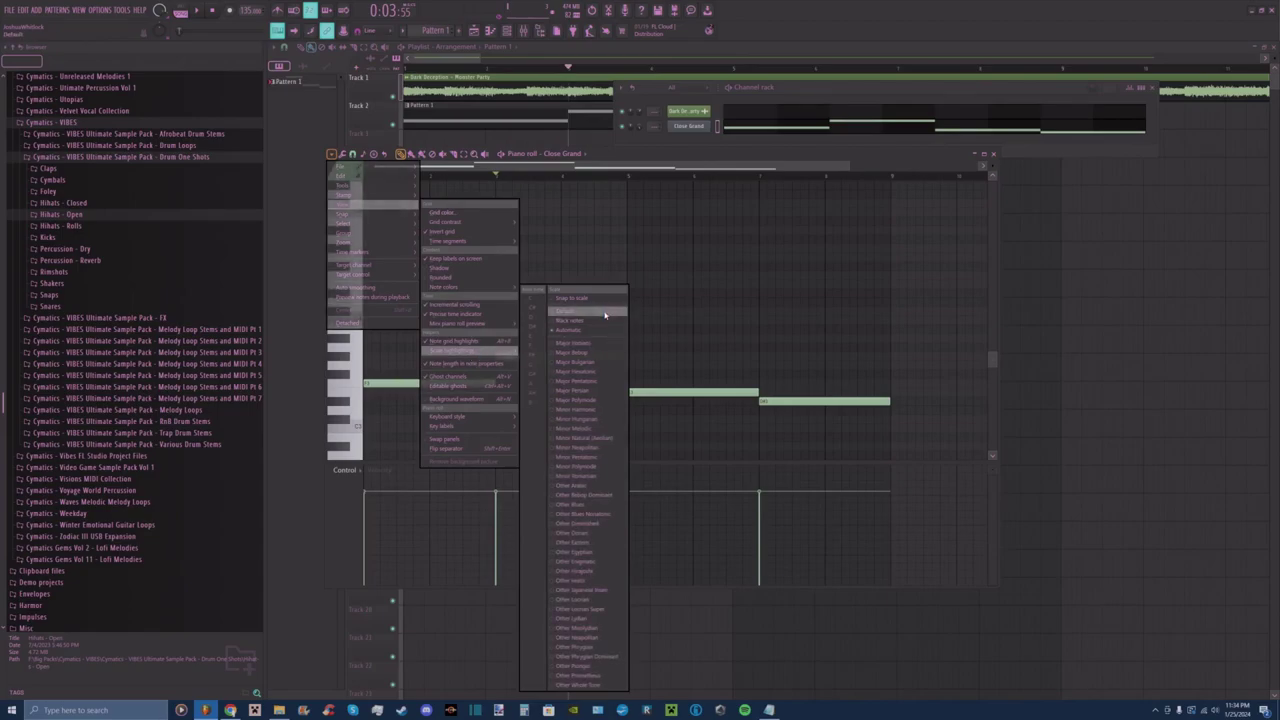
click(607, 341)
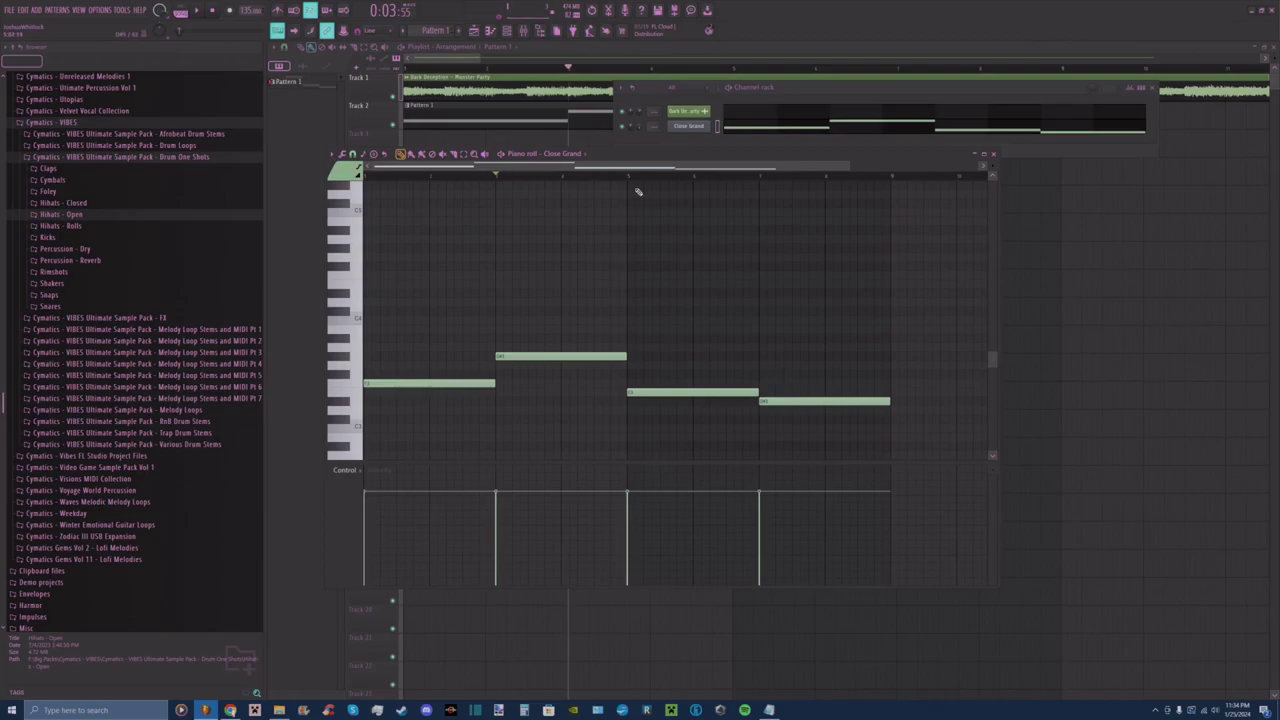
Play the piano notes against the song twice from bar 5.
key(space)
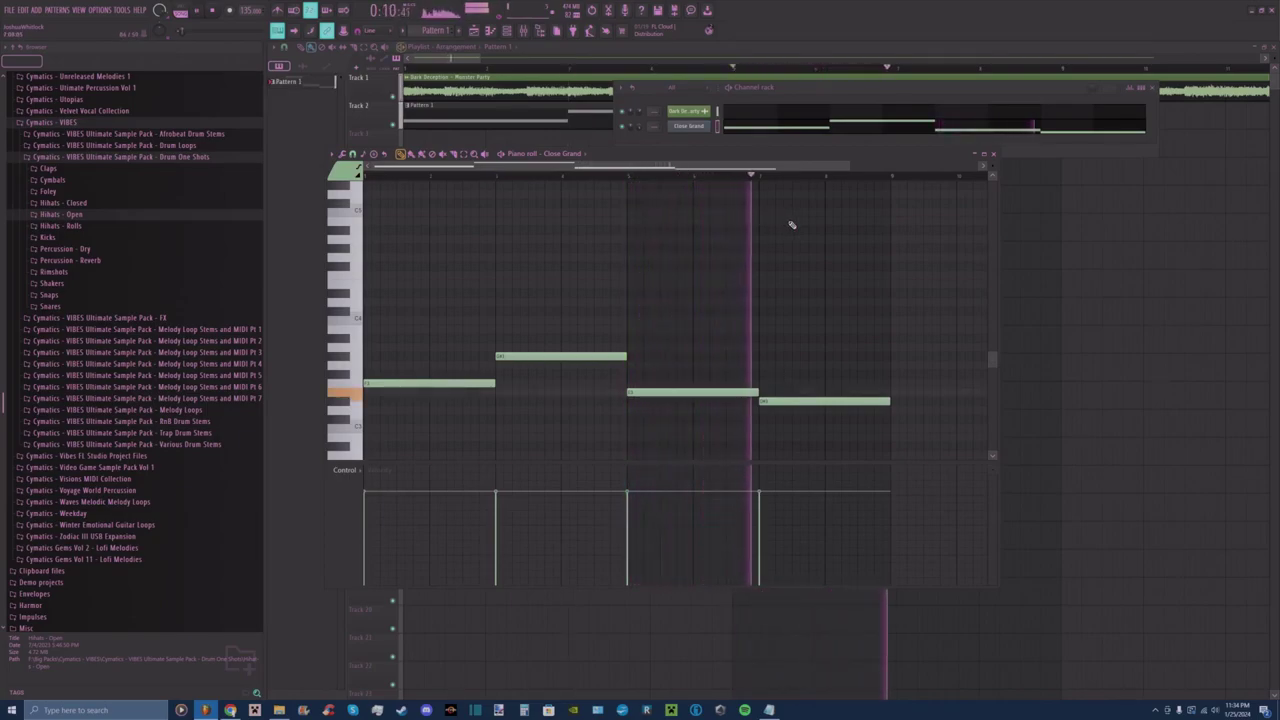
key(space)
key(space)
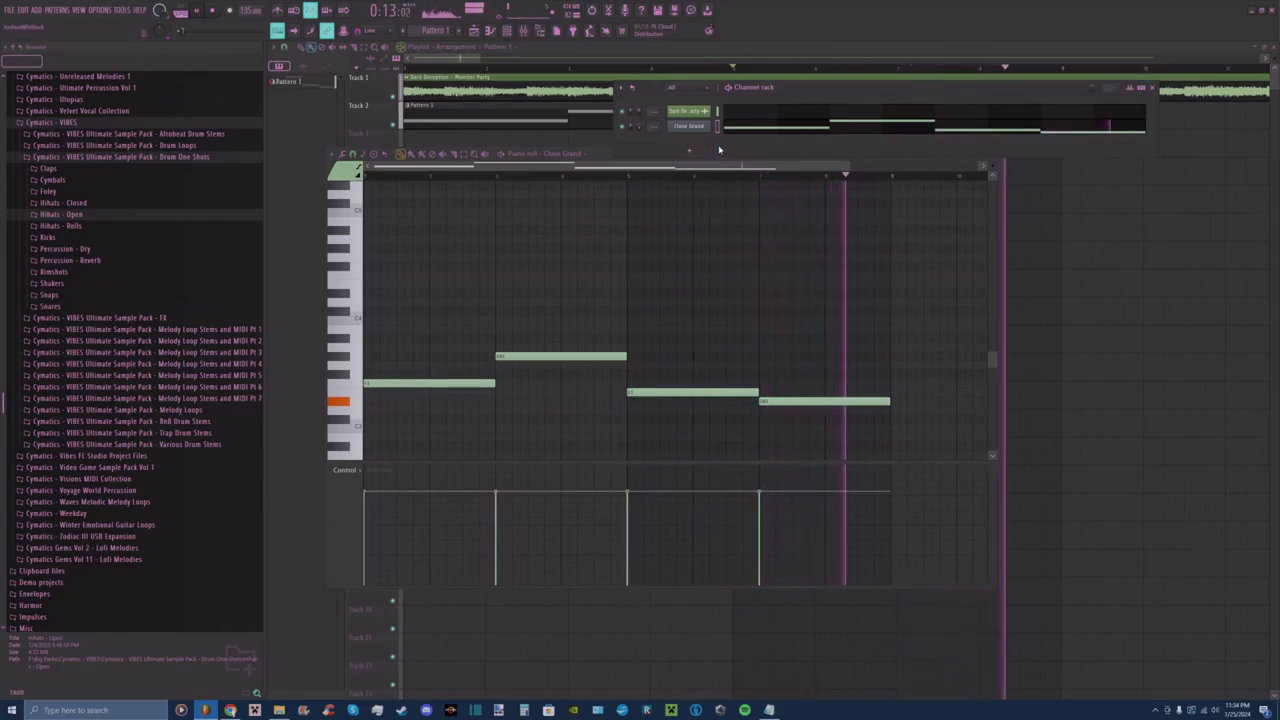
key(space)
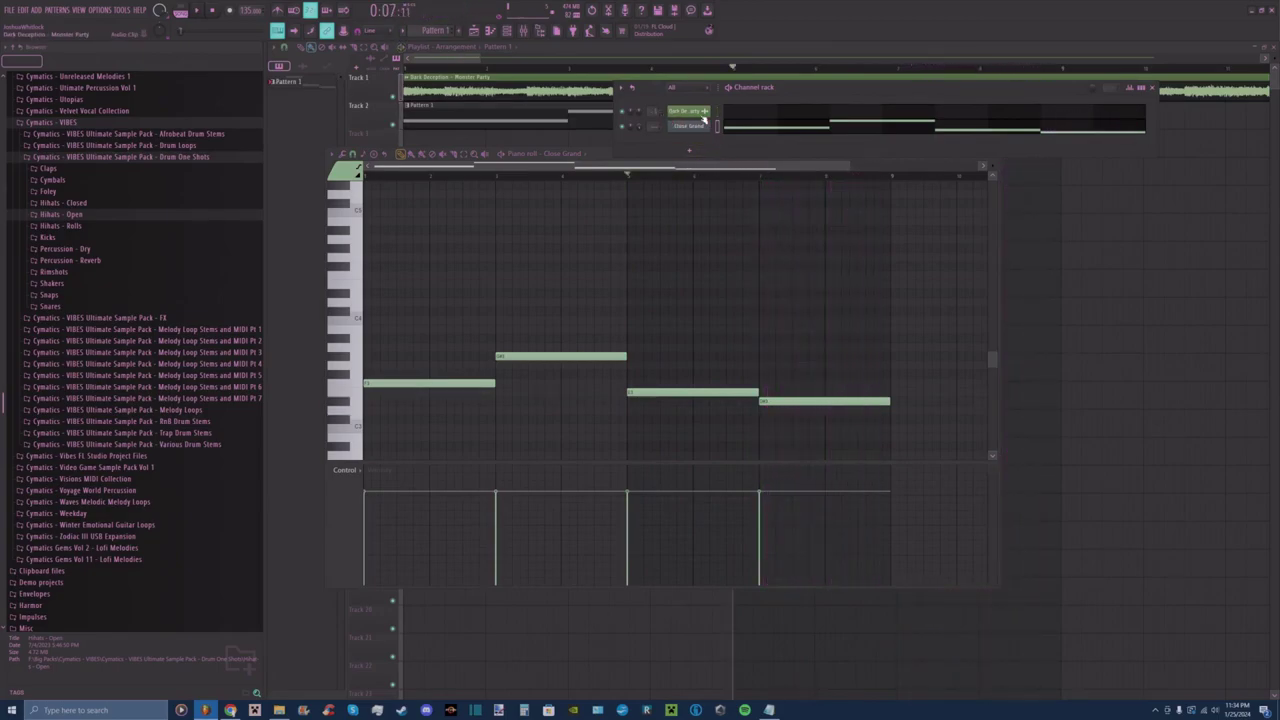
Add Fruity Parametric EQ 2 to the Insert 1 track in the mixer.
click(538, 32)
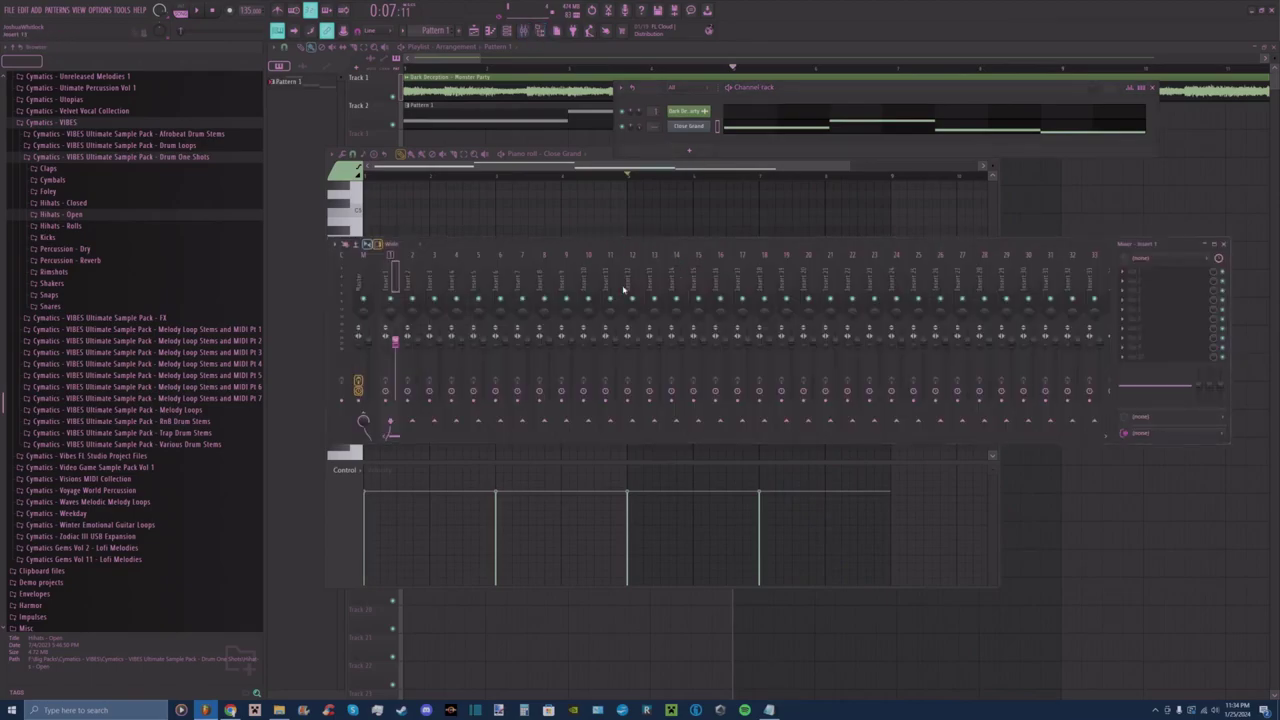
key(F8)
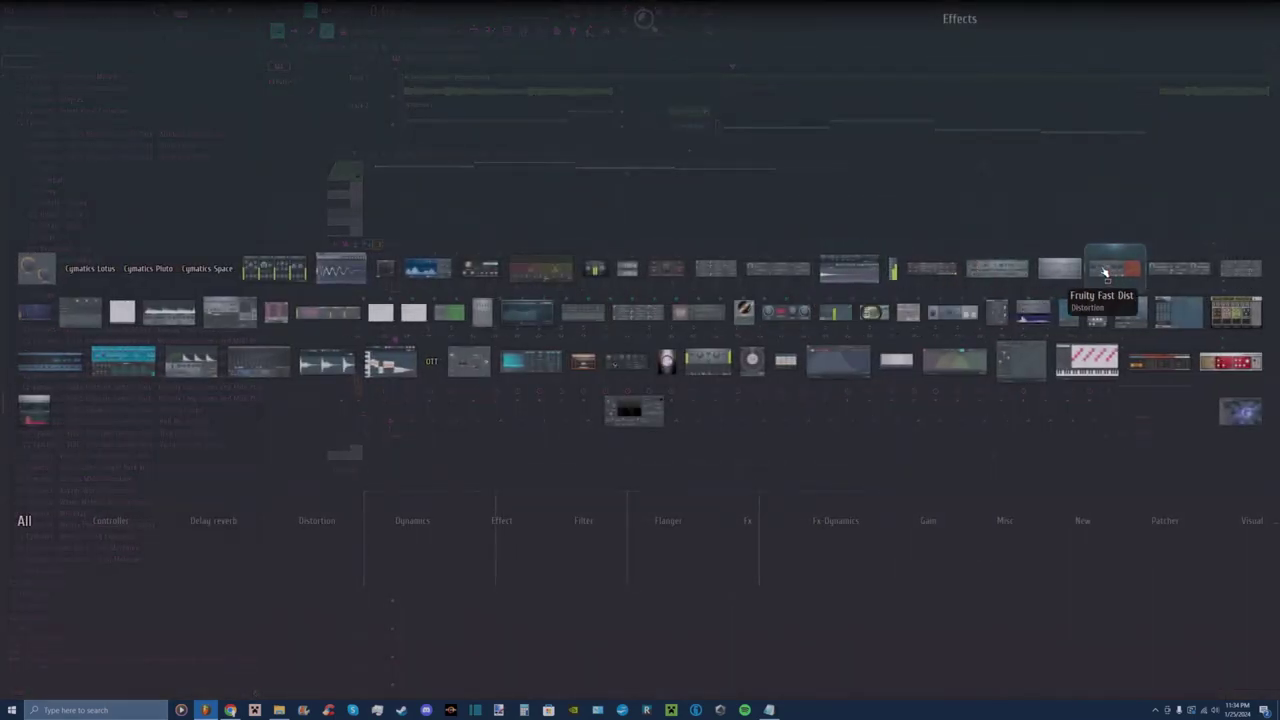
drag(557, 324, 1148, 288)
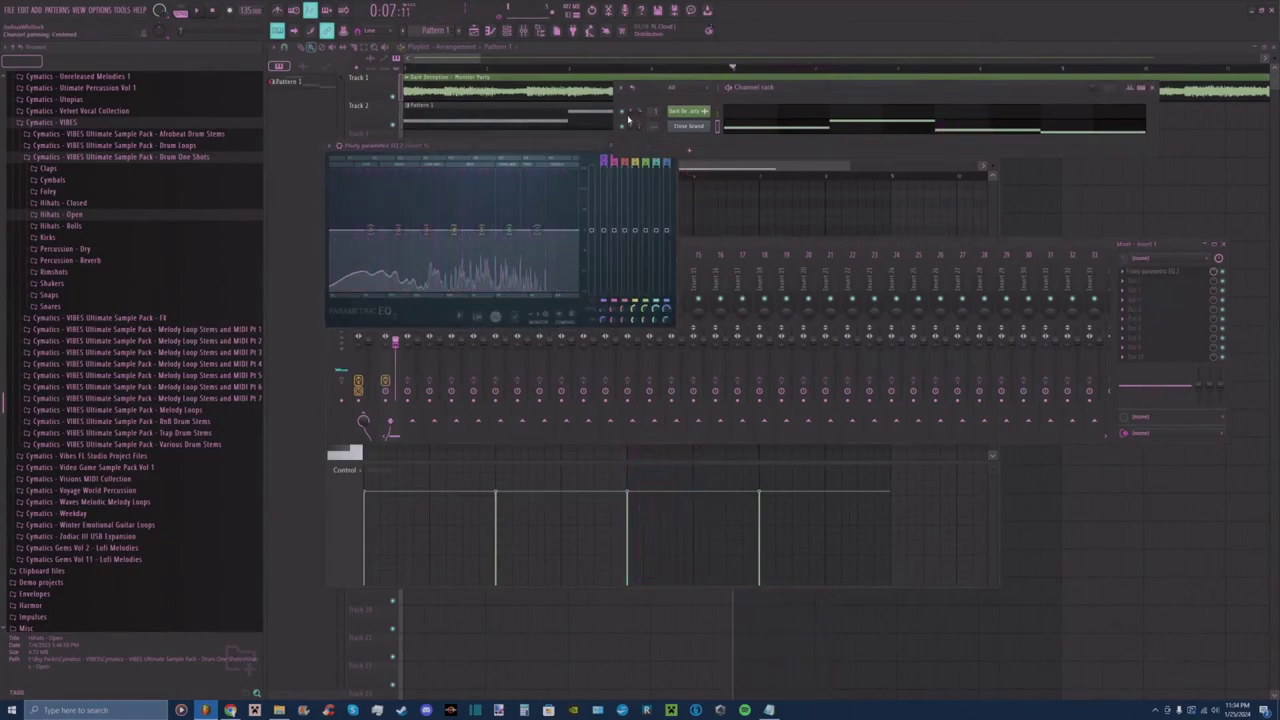
During playback, pull the EQ's highest band down to cut the high frequencies, and set band 1's type to High pass.
key(space)
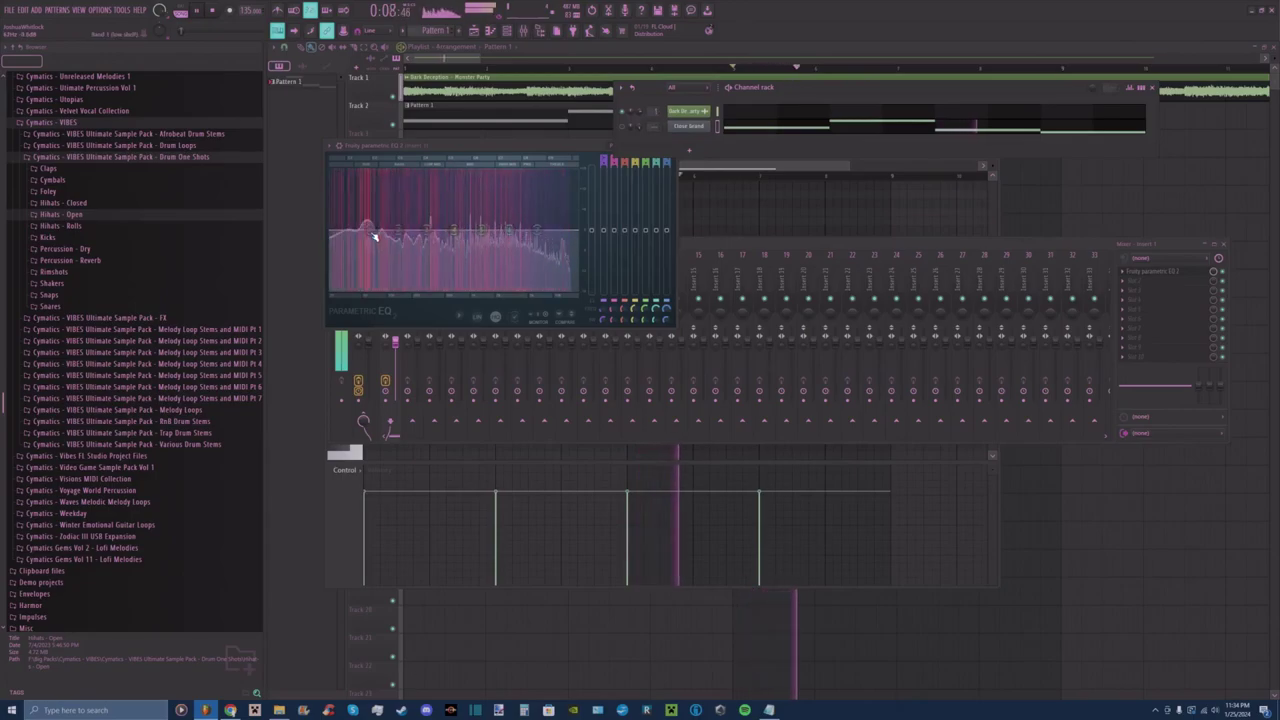
drag(537, 229, 544, 288)
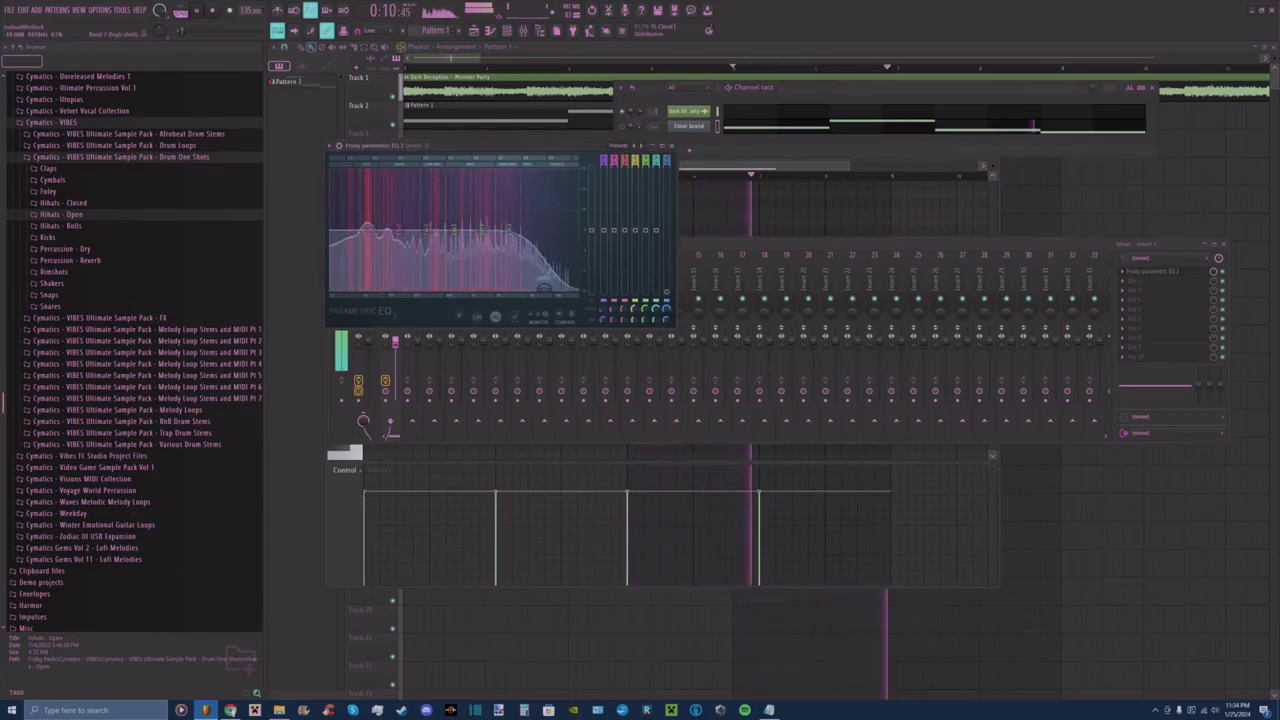
right_click(374, 238)
mouse_move(385, 256)
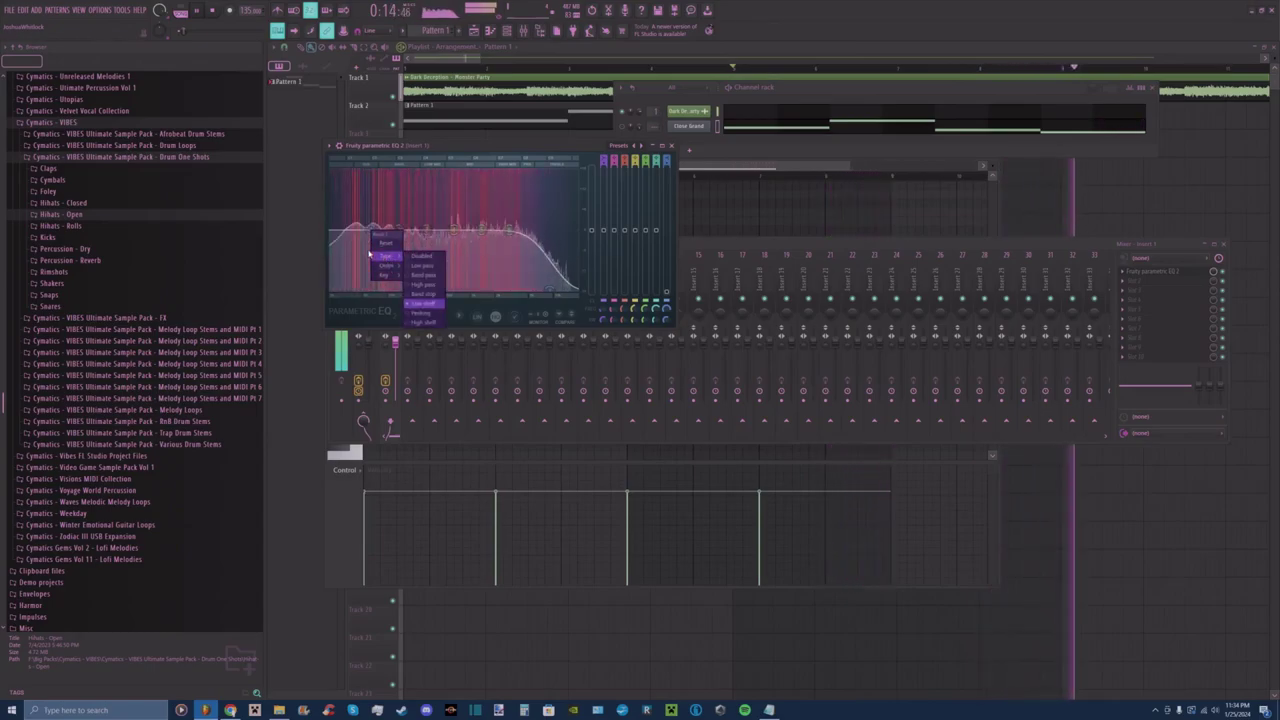
click(424, 285)
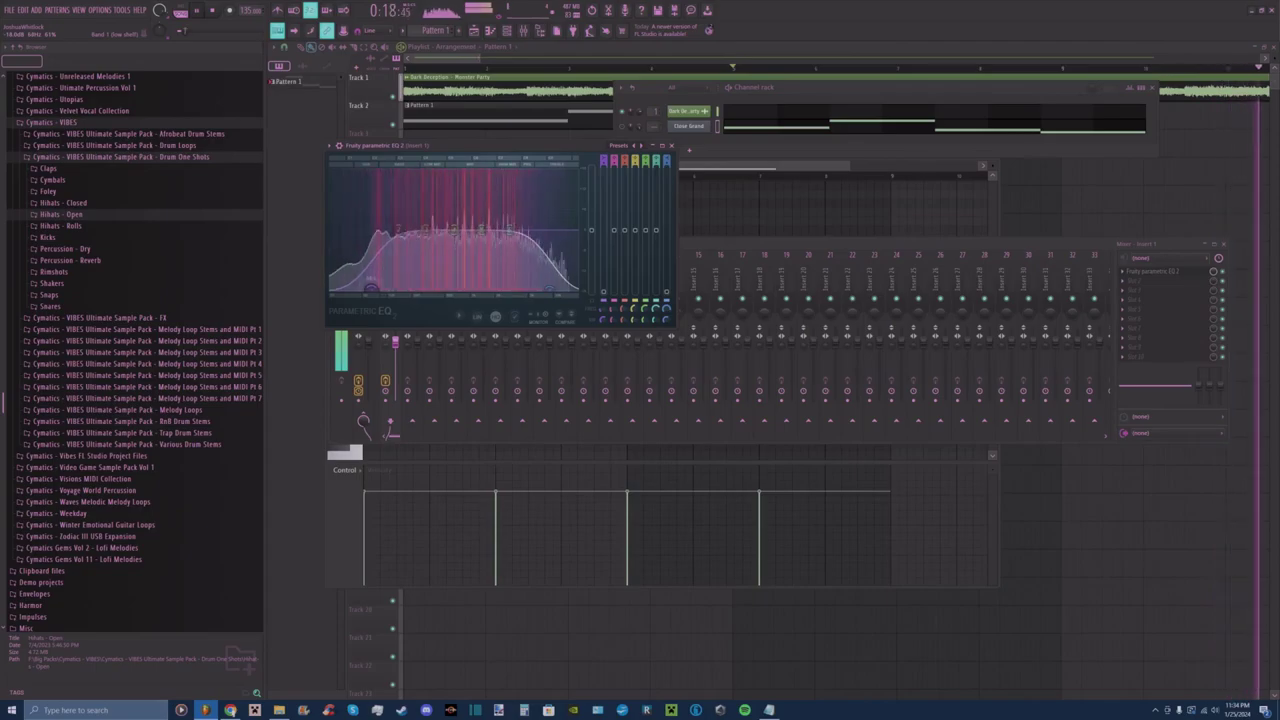
Raise bands 3 and 4 of the Insert 1 track's parametric EQ during playback, and replay the song from the start.
click(463, 56)
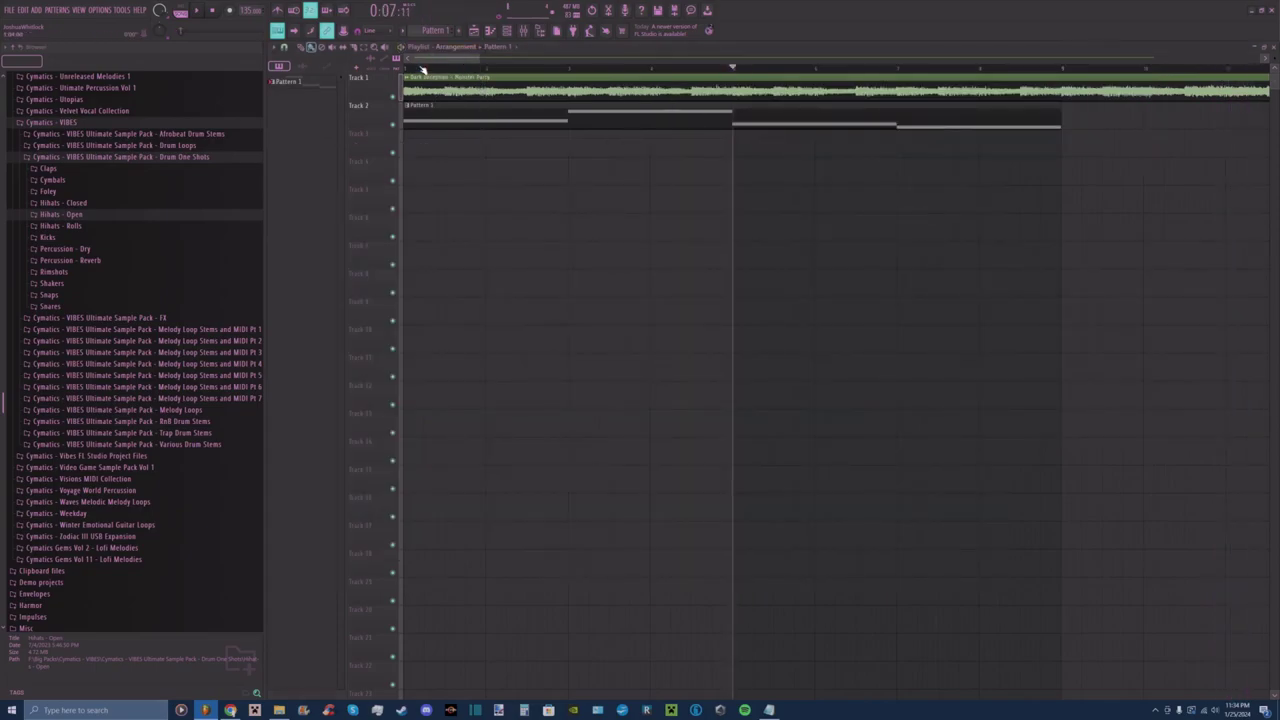
click(524, 31)
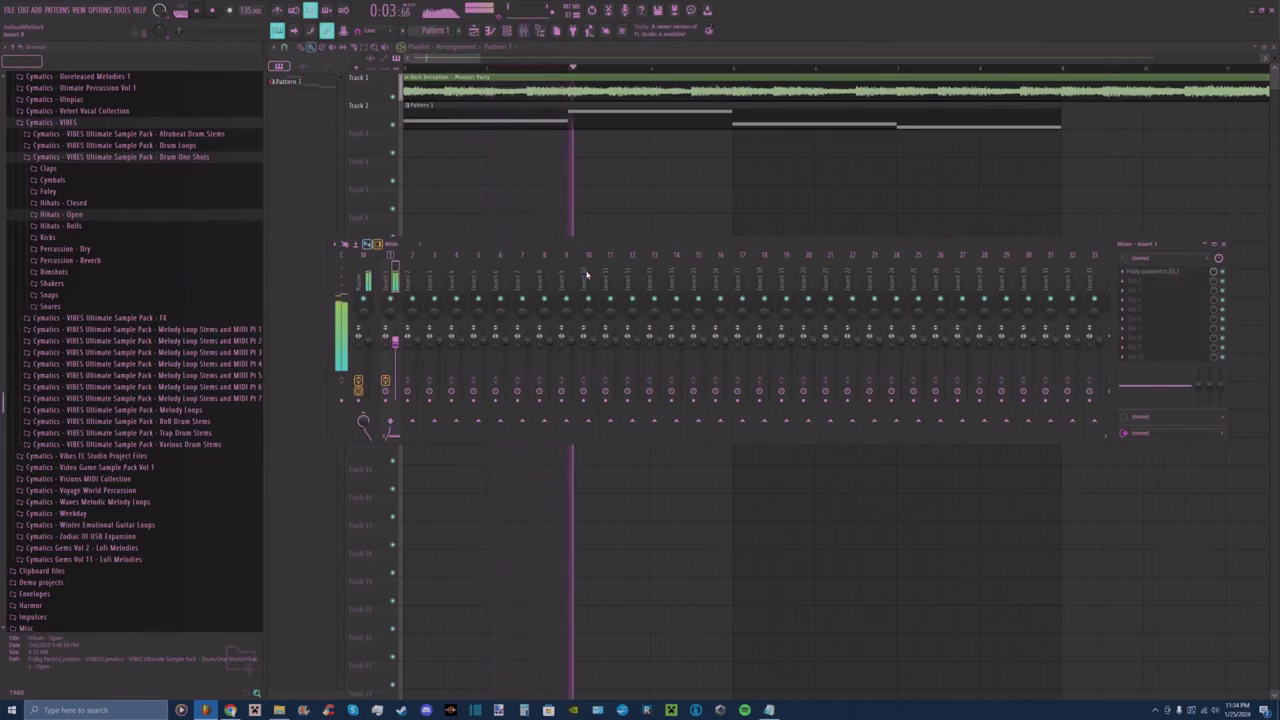
click(1176, 272)
drag(455, 230, 455, 211)
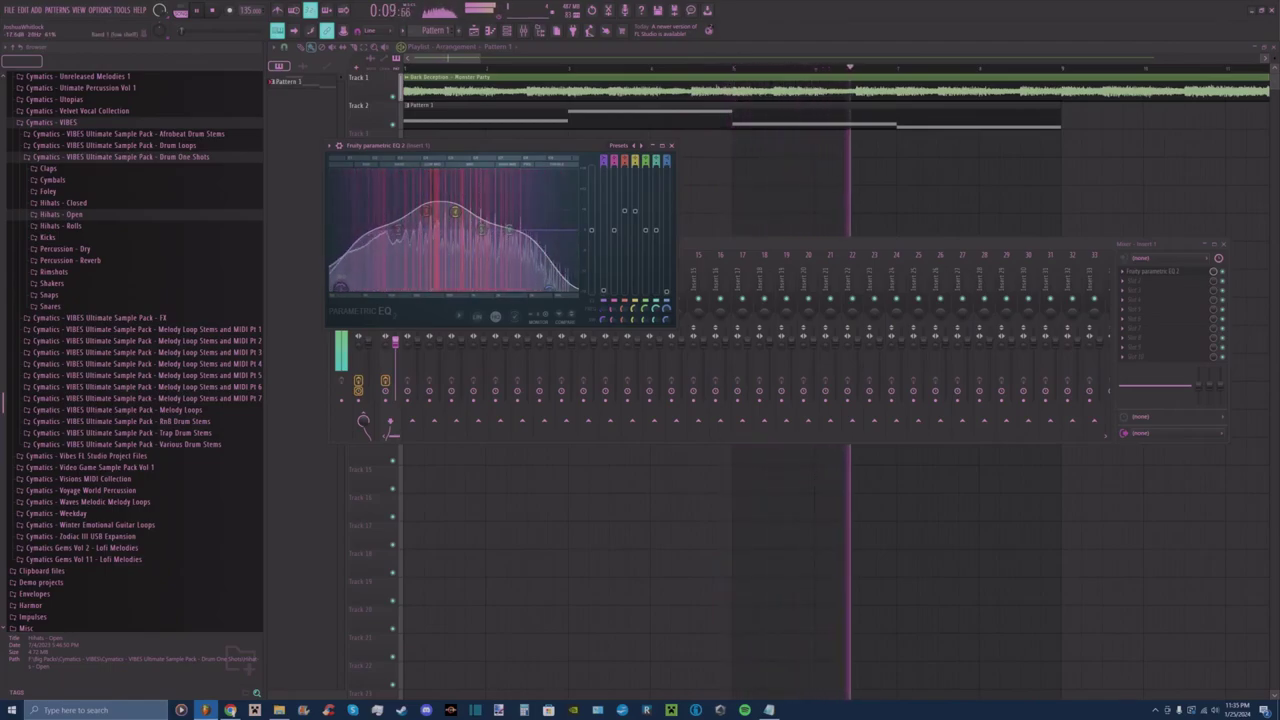
key(space)
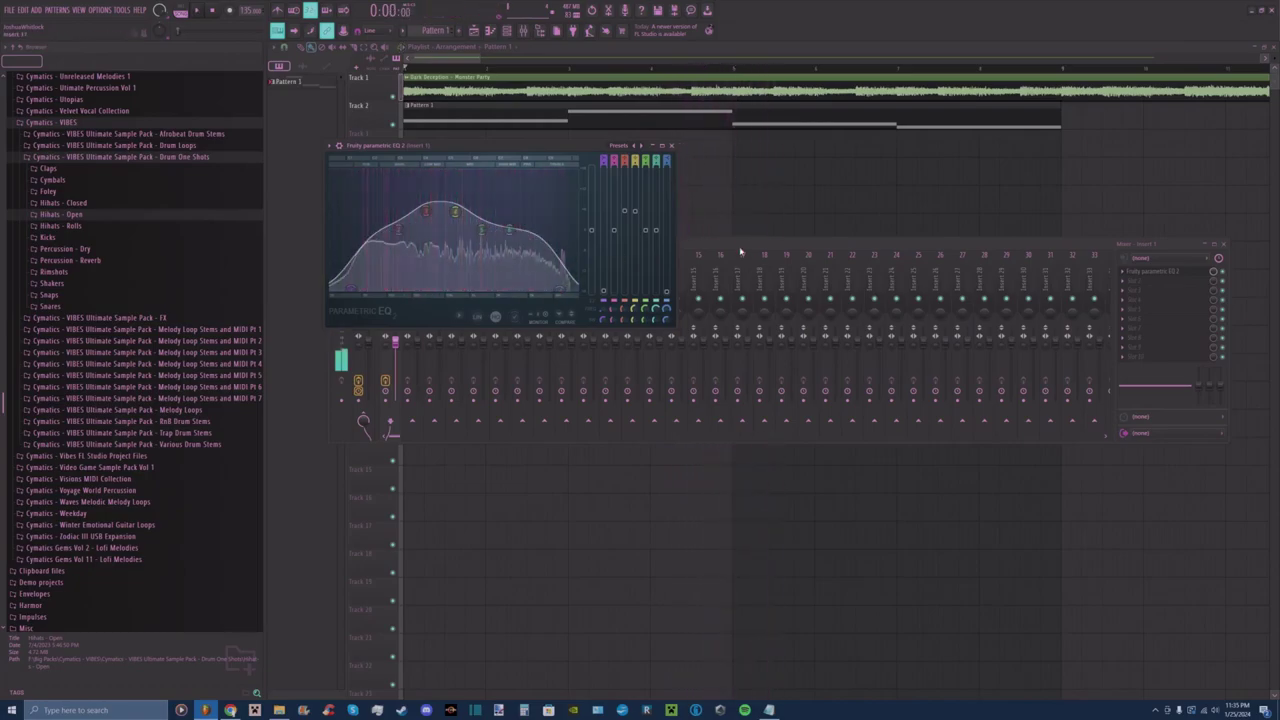
key(F9)
key(space)
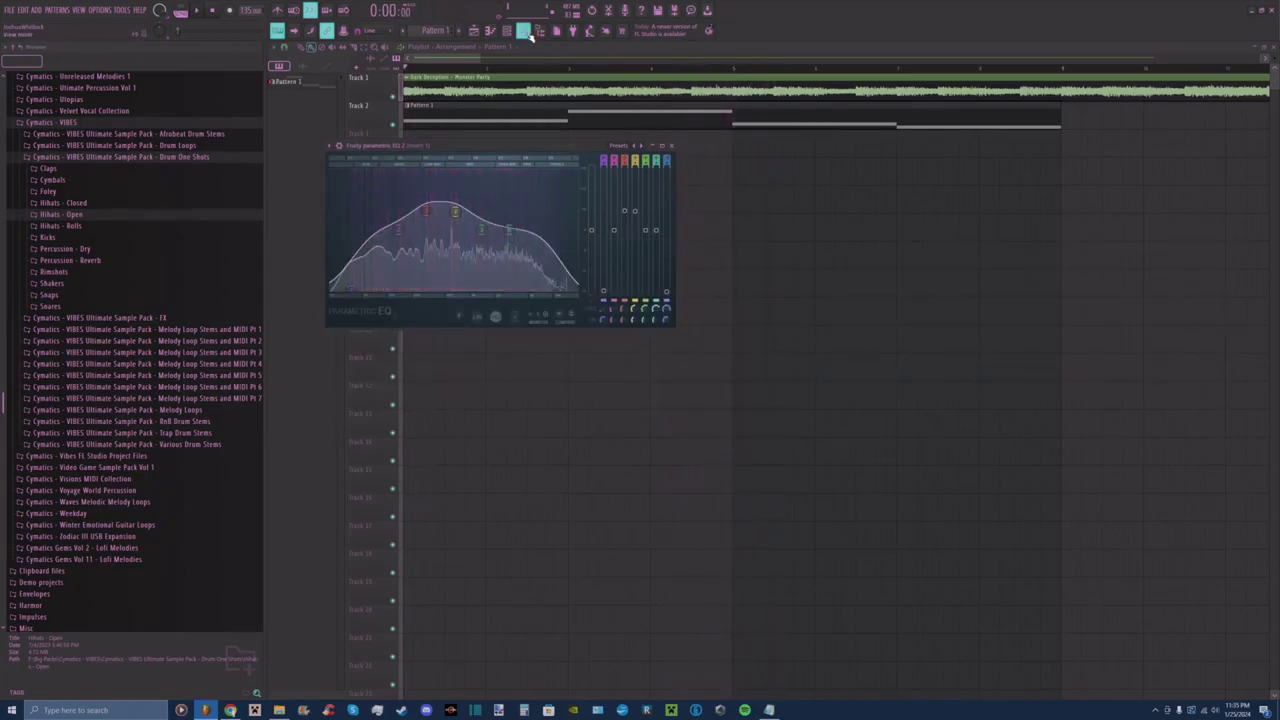
Try the second piano note at A3 and the fourth at D3 against the playing song.
click(507, 30)
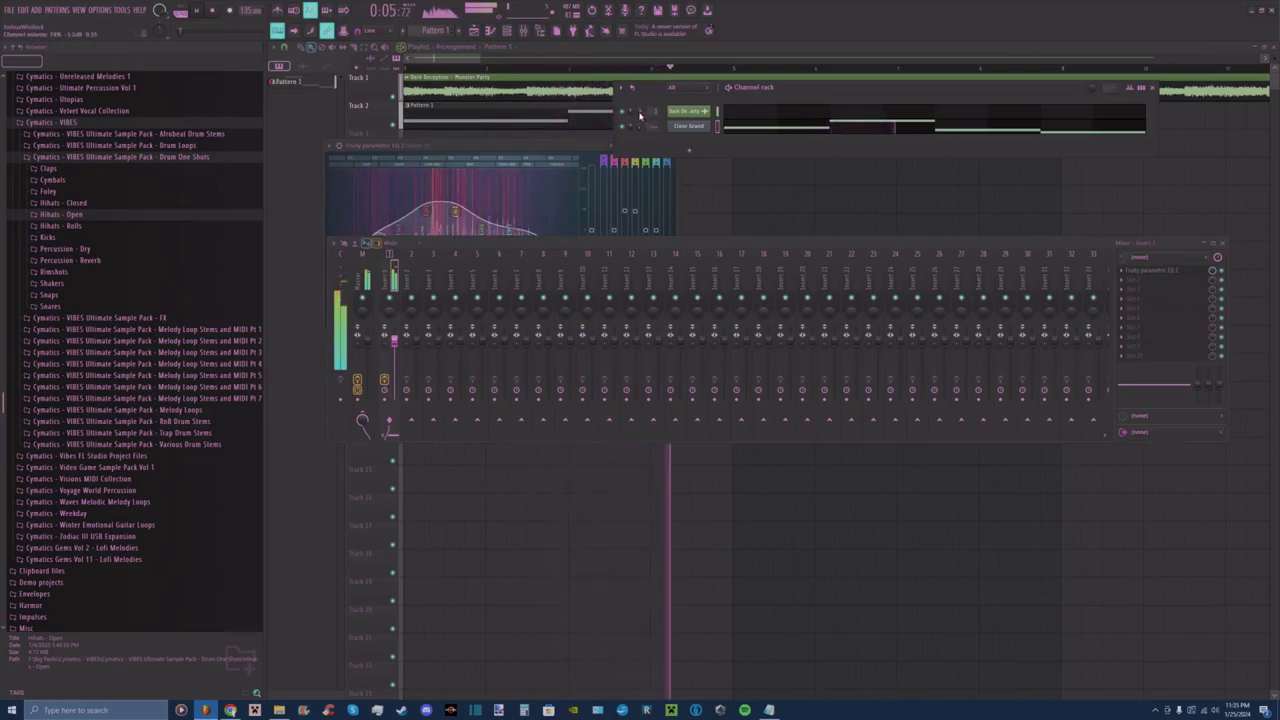
click(806, 129)
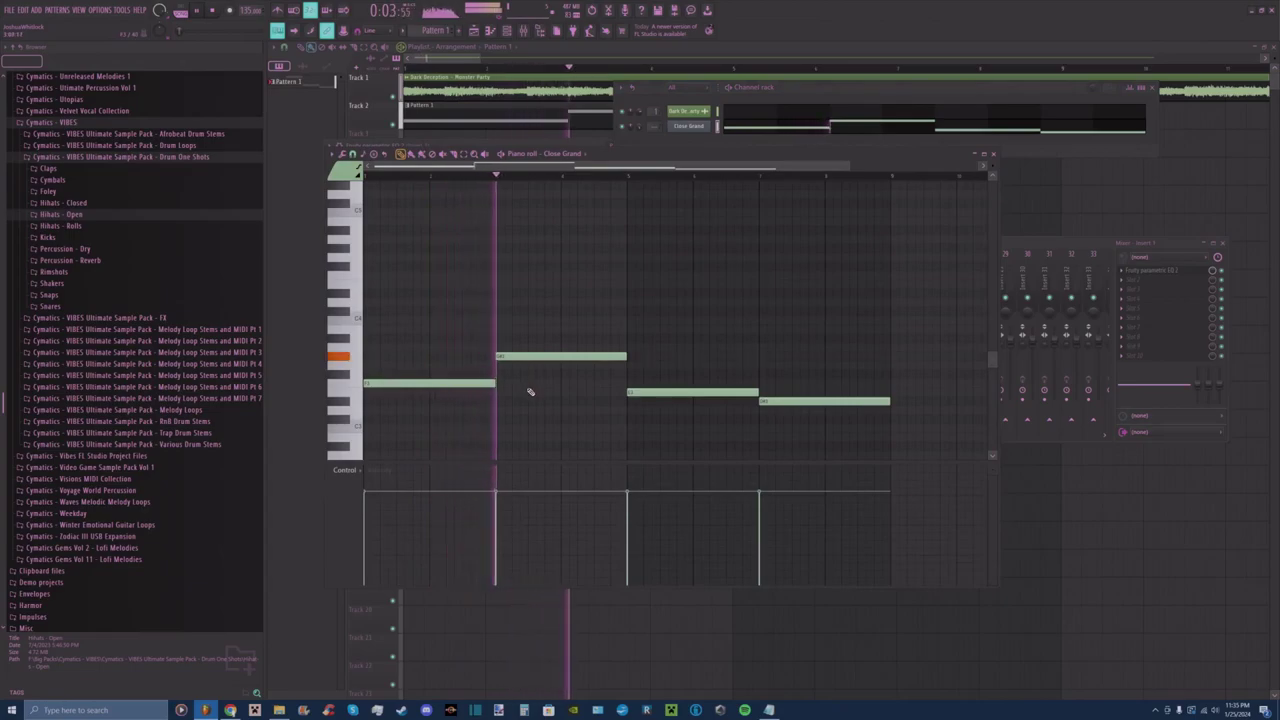
drag(503, 357, 503, 348)
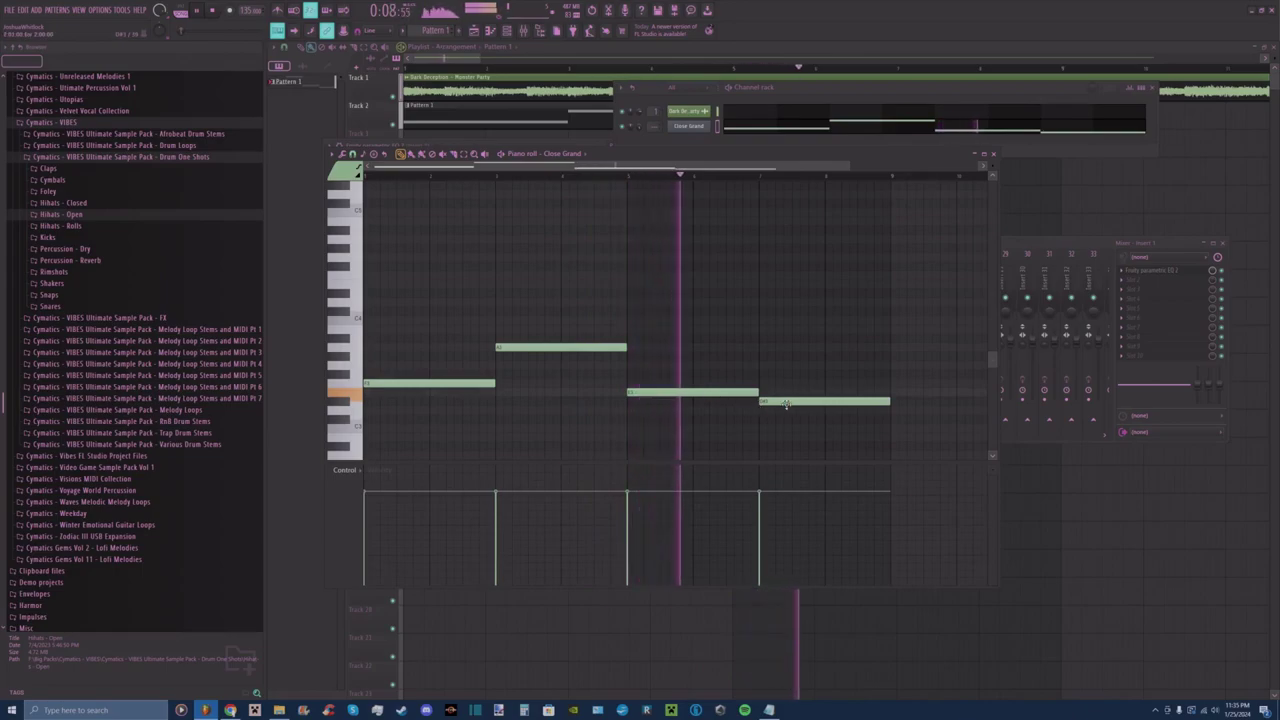
drag(771, 404, 786, 414)
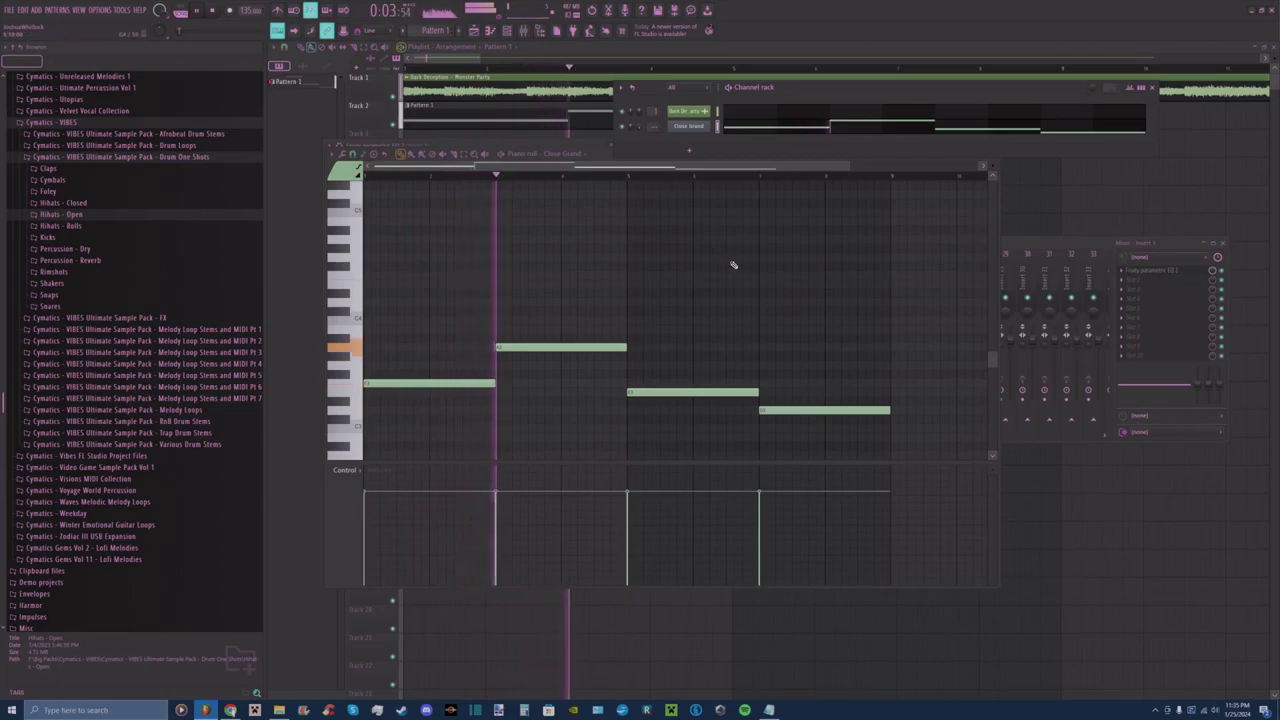
Audition the second piano note at E3 and at G3 against the song.
key(space)
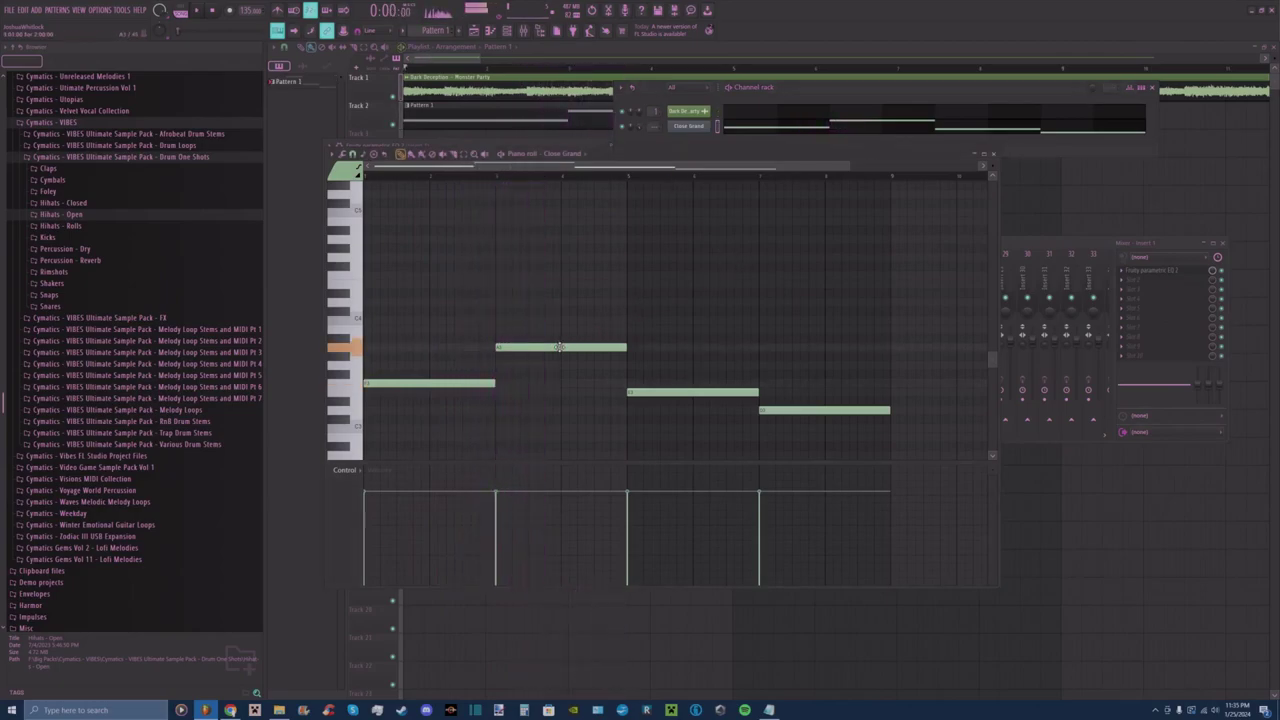
drag(560, 347, 555, 392)
key(space)
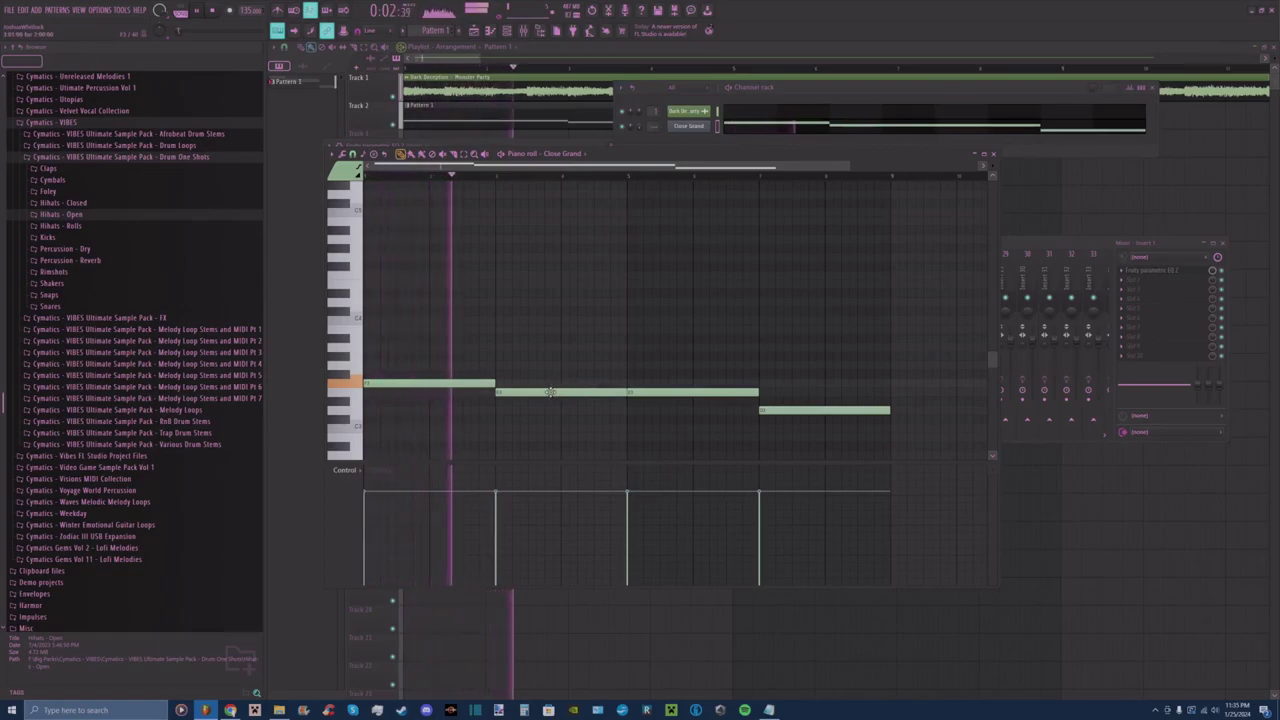
drag(550, 391, 555, 365)
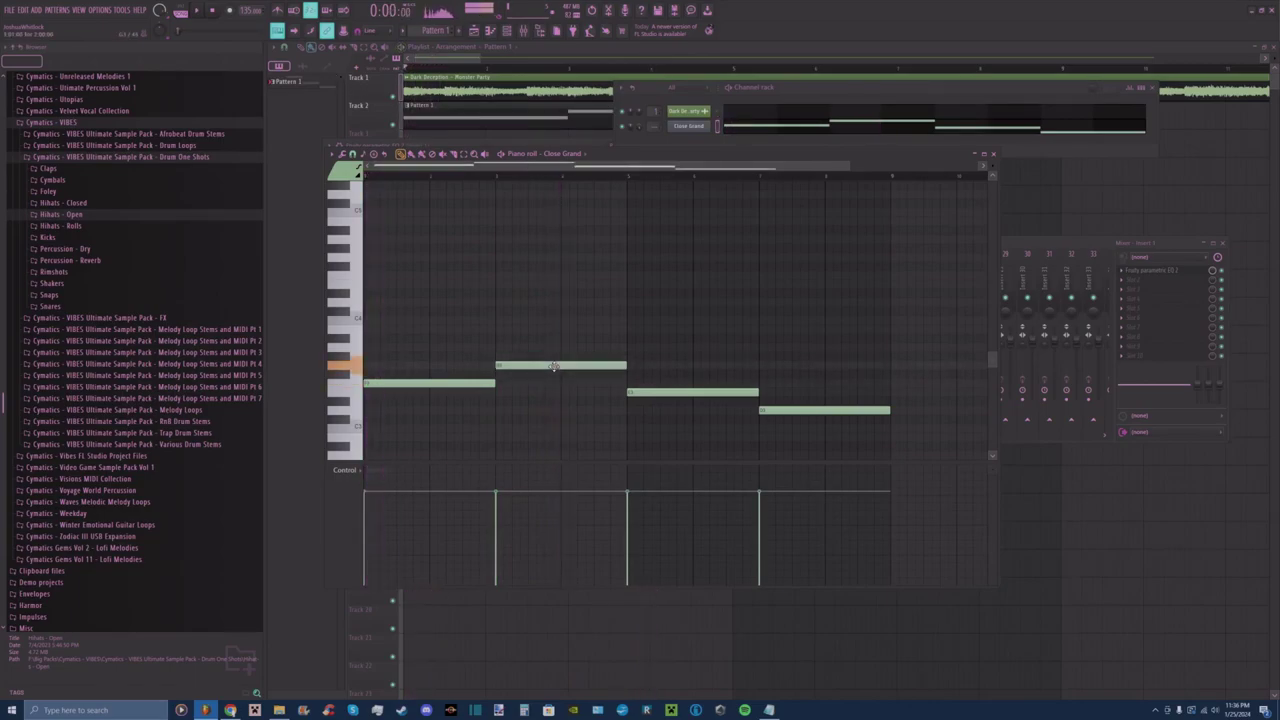
click(332, 155)
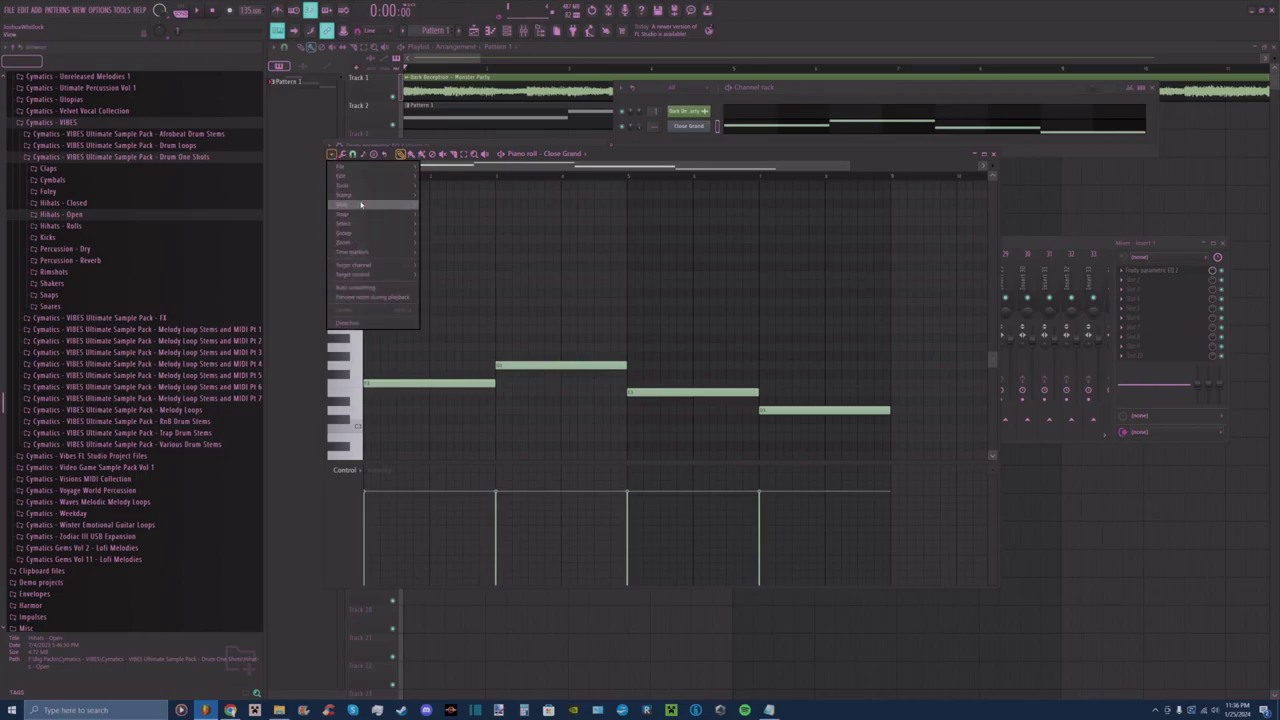
mouse_move(363, 209)
click(648, 152)
Compare the first piano note at E3 and F3 against the song, leaving it at E3.
key(space)
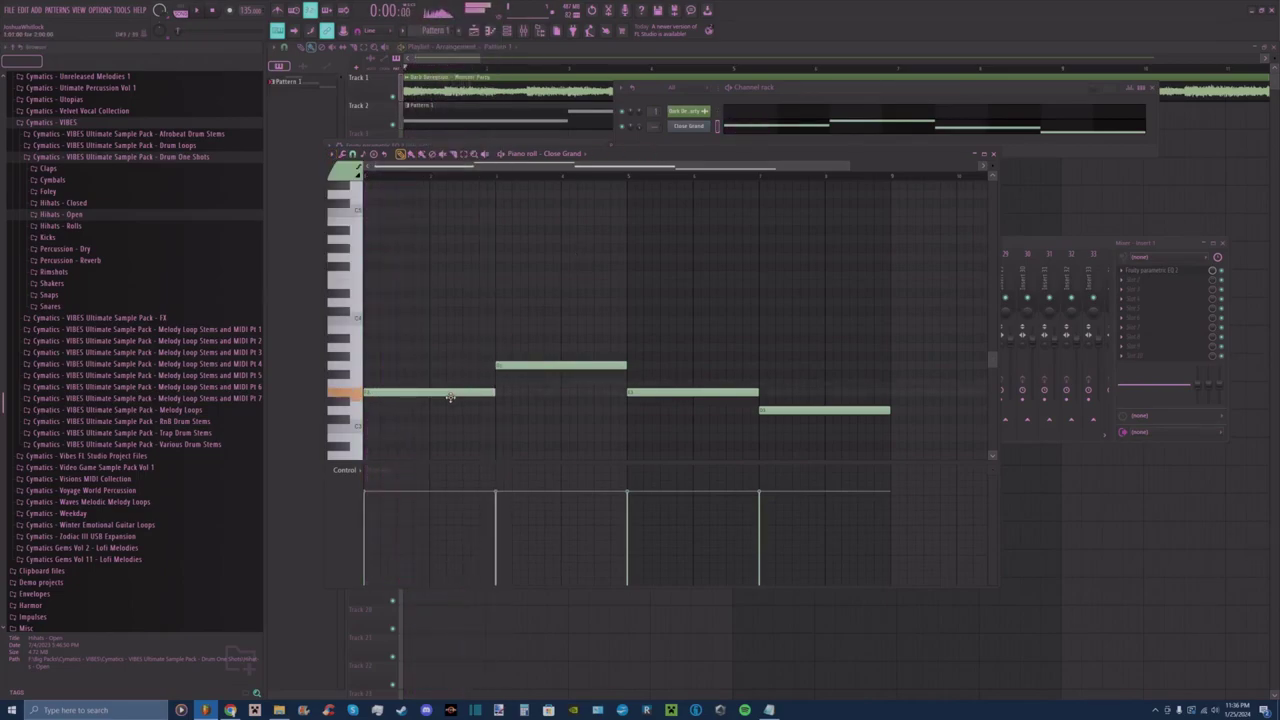
key(space)
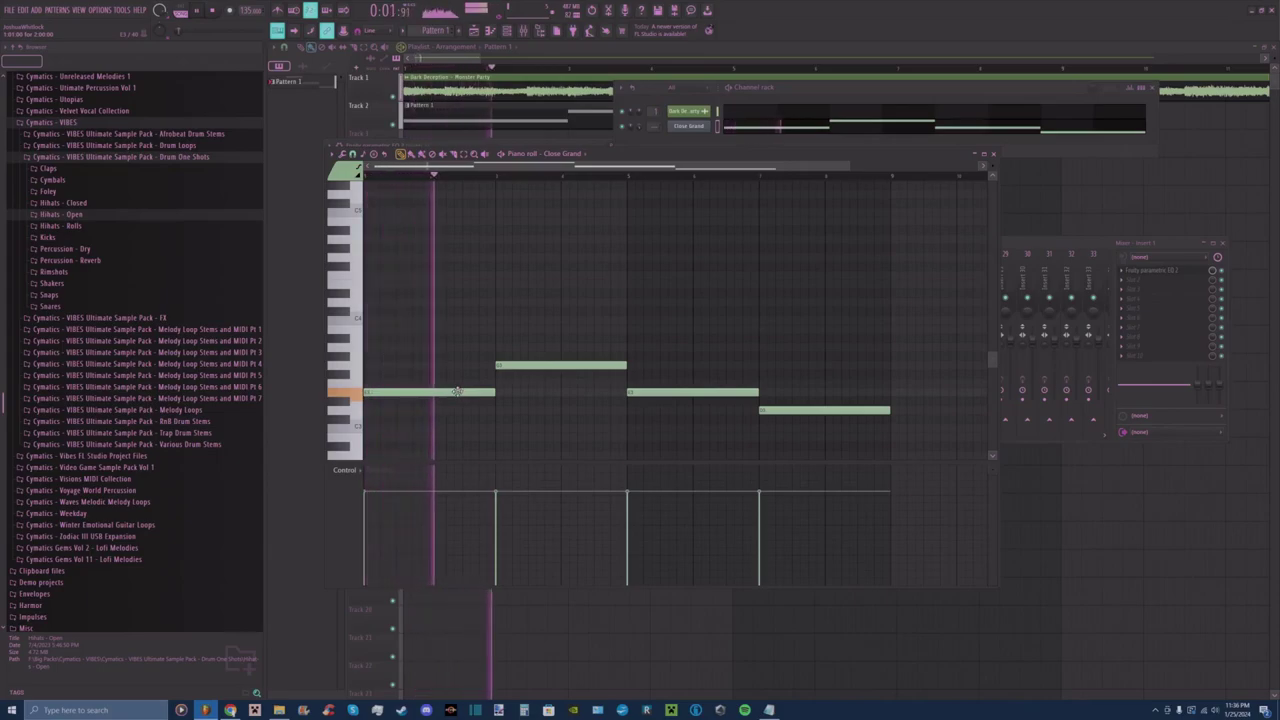
key(space)
drag(457, 391, 457, 380)
key(space)
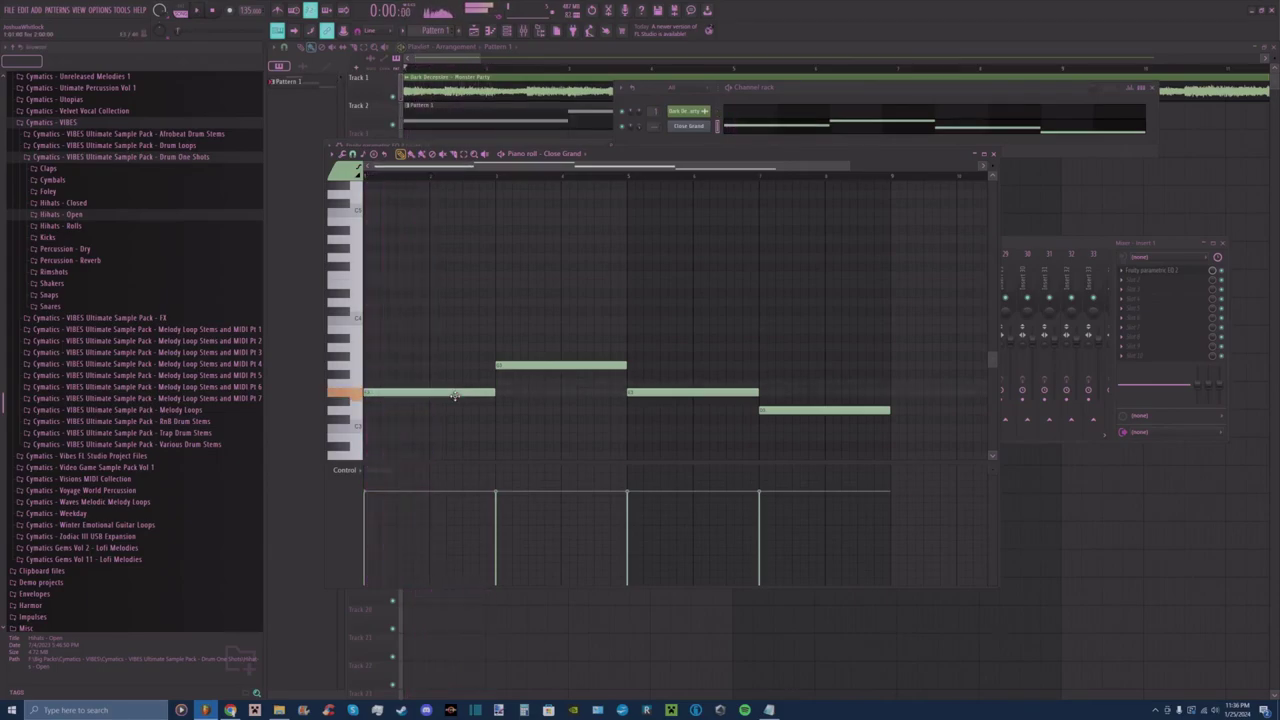
key(space)
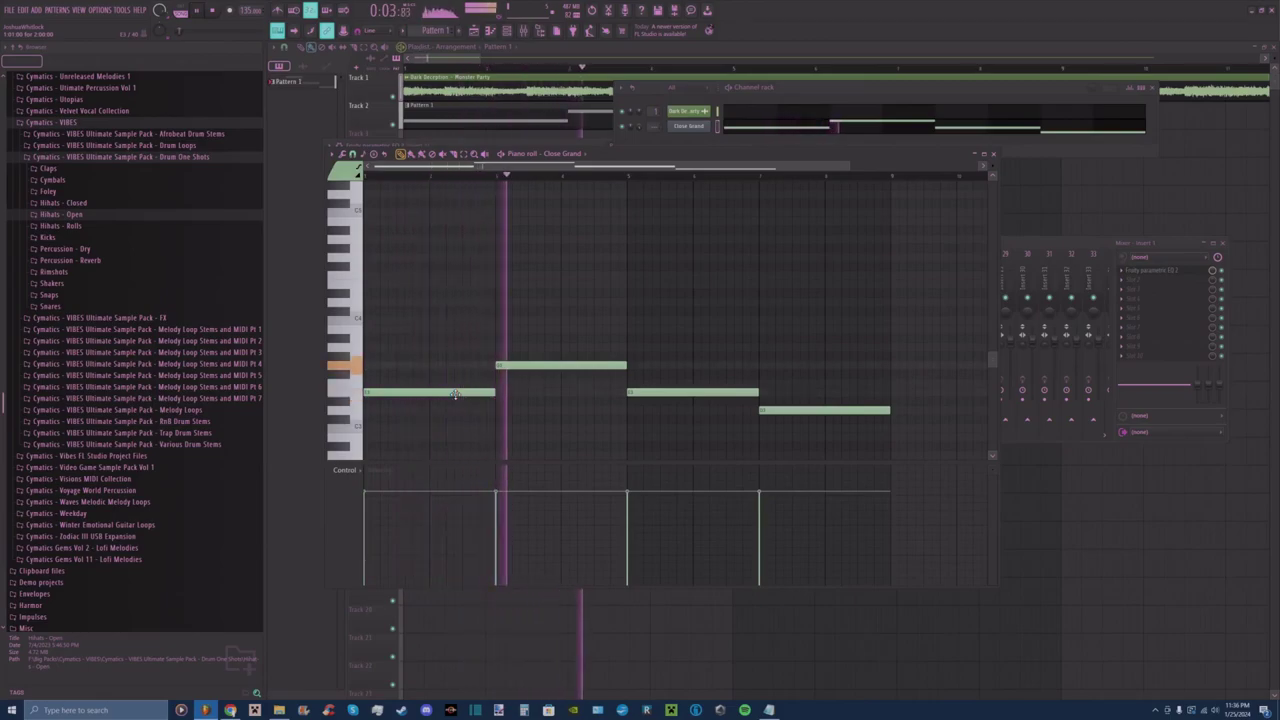
Change the FLEX piano's preset from Close Grand to Piano Bright in the favourites.
click(994, 155)
click(703, 128)
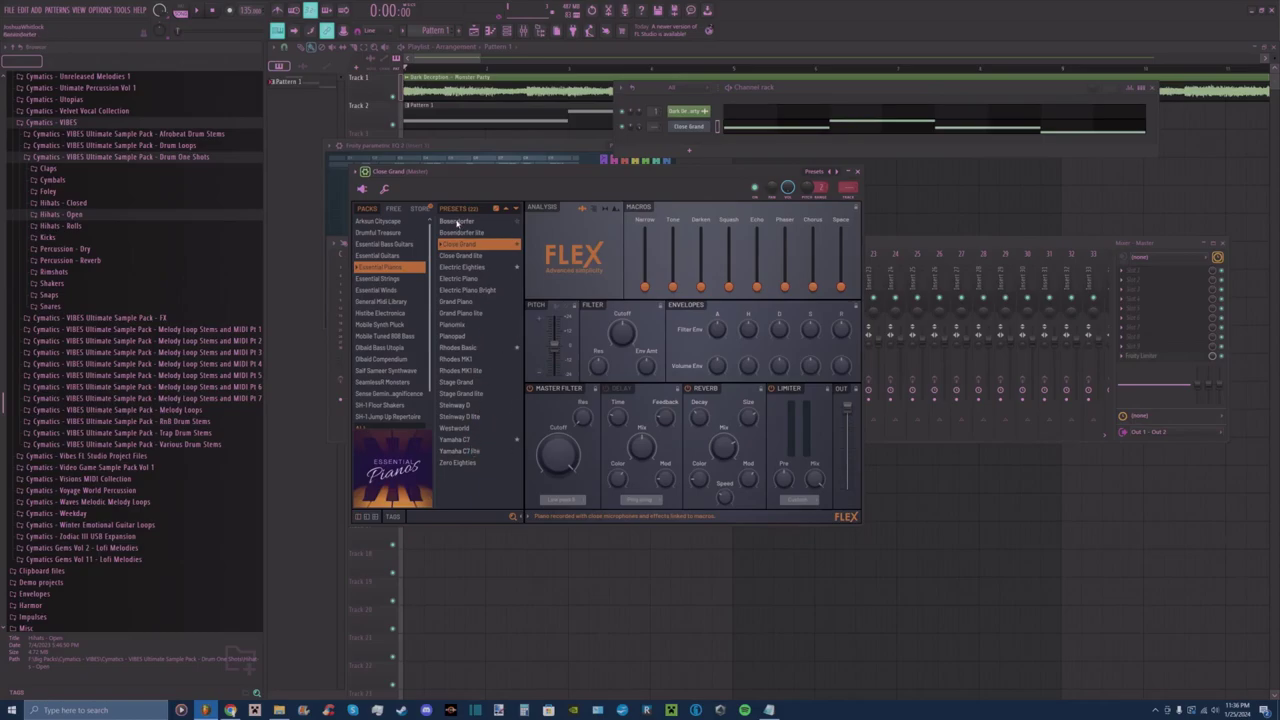
scroll(400, 430, down, 1)
click(376, 397)
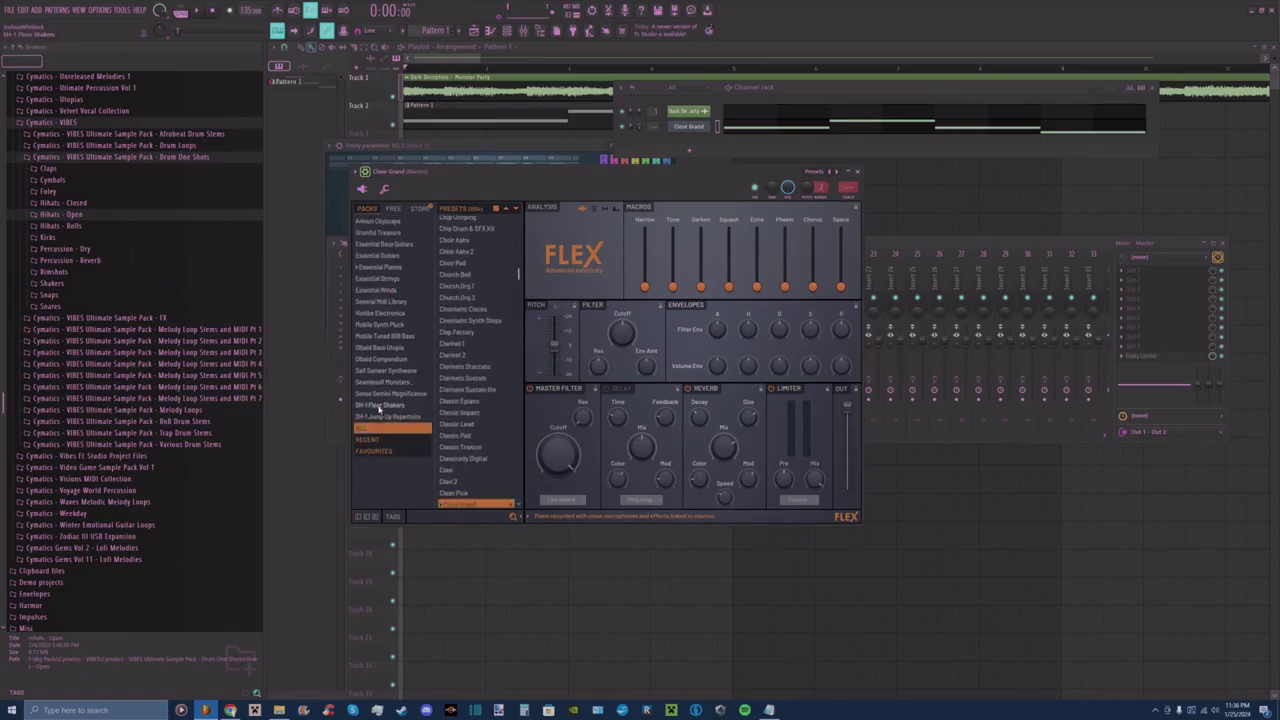
click(388, 452)
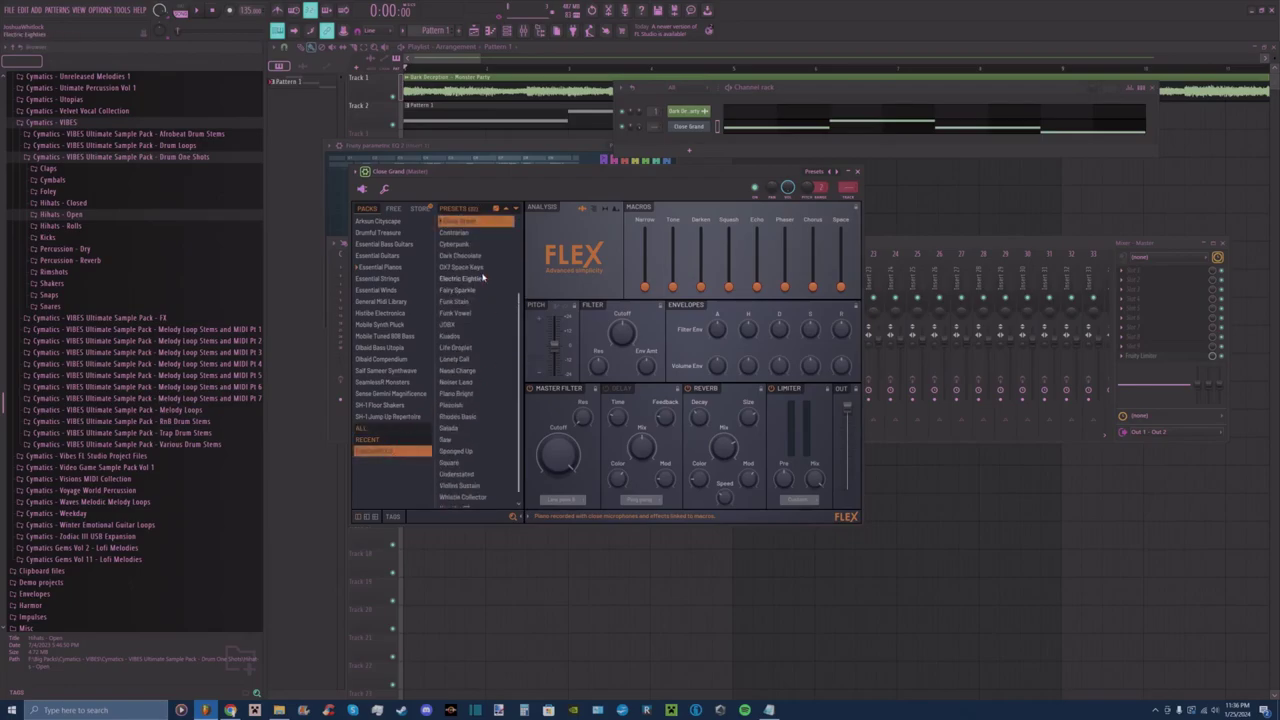
scroll(483, 277, down, 1)
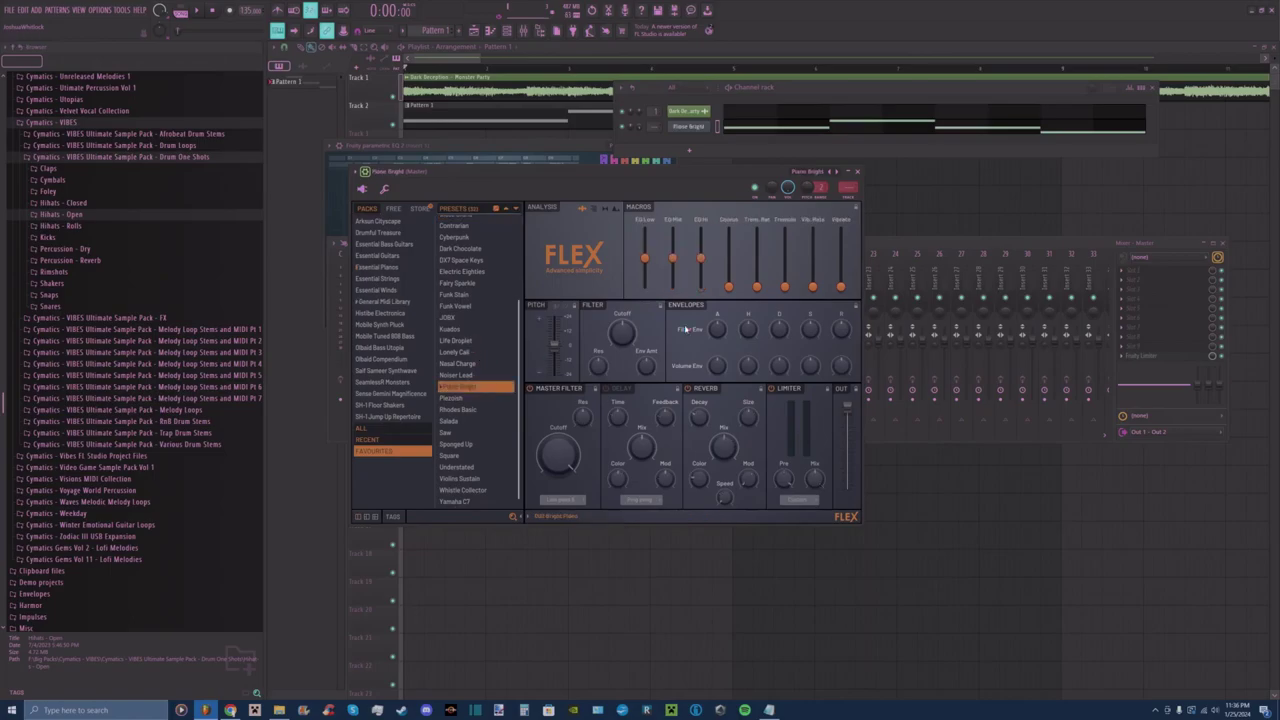
click(858, 172)
Lower the first piano note to D3 and the second to F3 while comparing them with the song.
click(700, 132)
key(space)
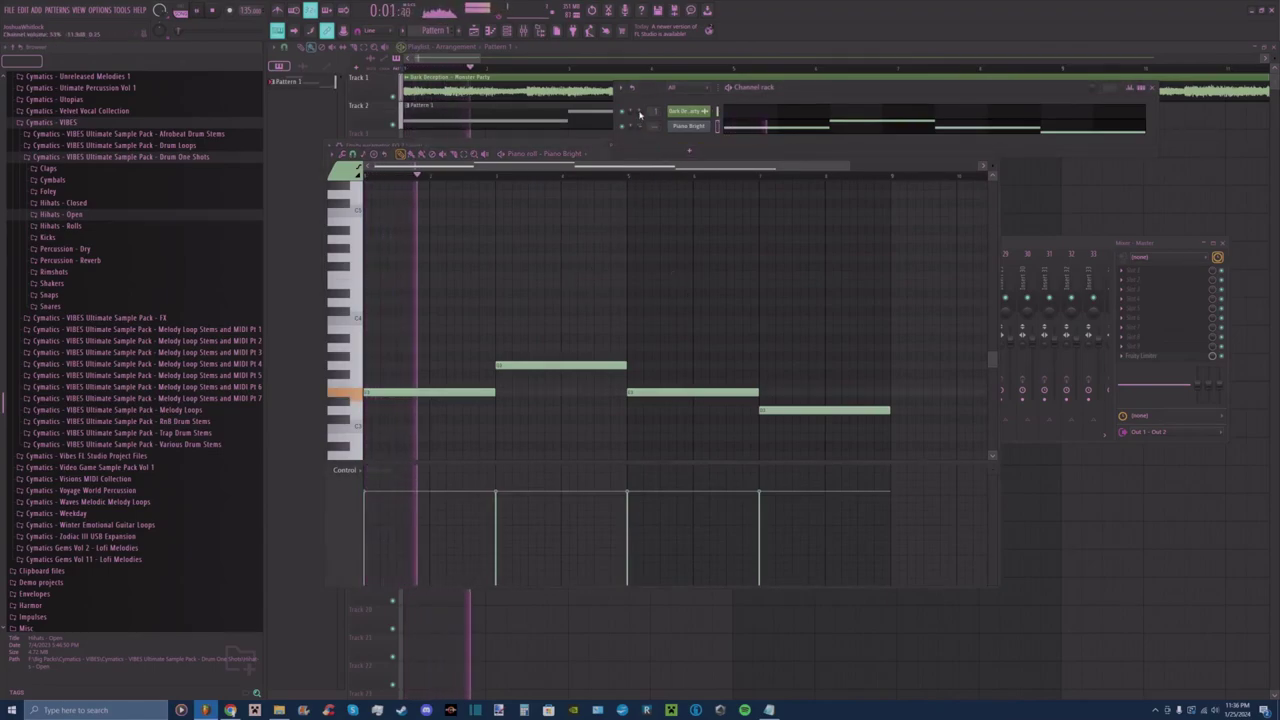
key(space)
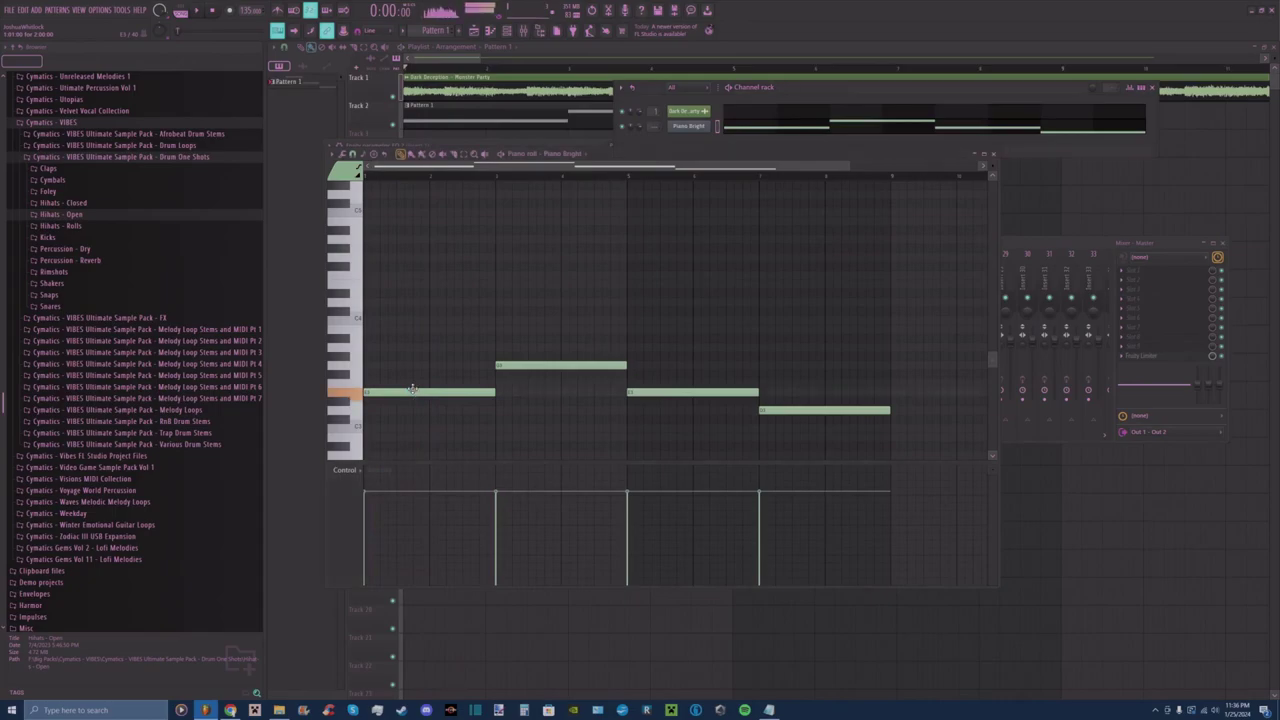
key(space)
drag(405, 395, 401, 409)
key(space)
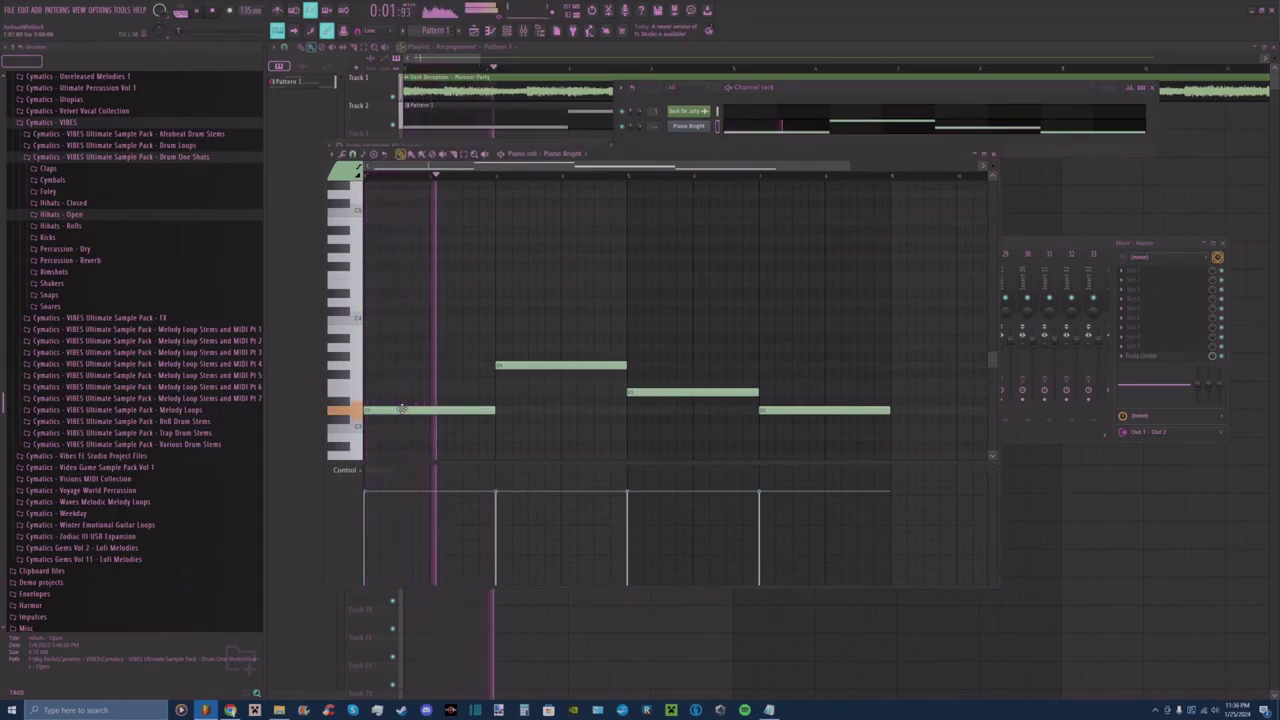
drag(606, 366, 610, 384)
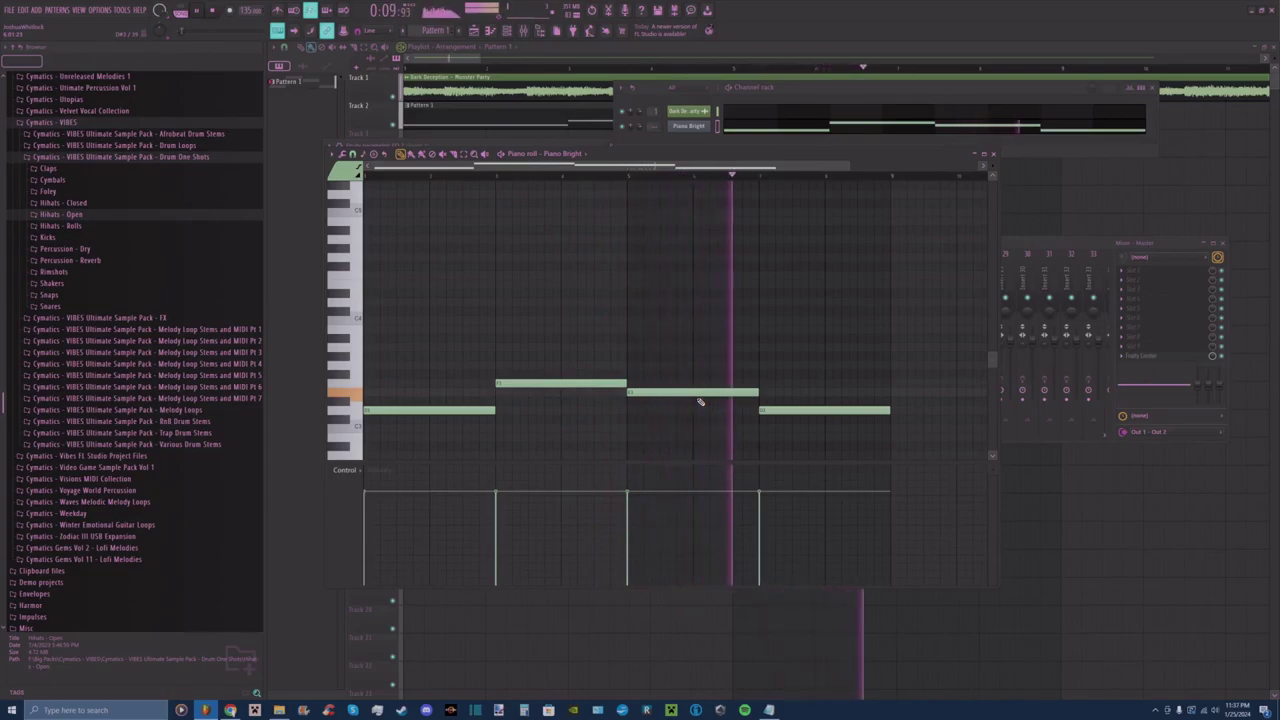
Try the fourth piano note at C3 and C#3 against the song and settle it on D#3.
key(space)
key(space)
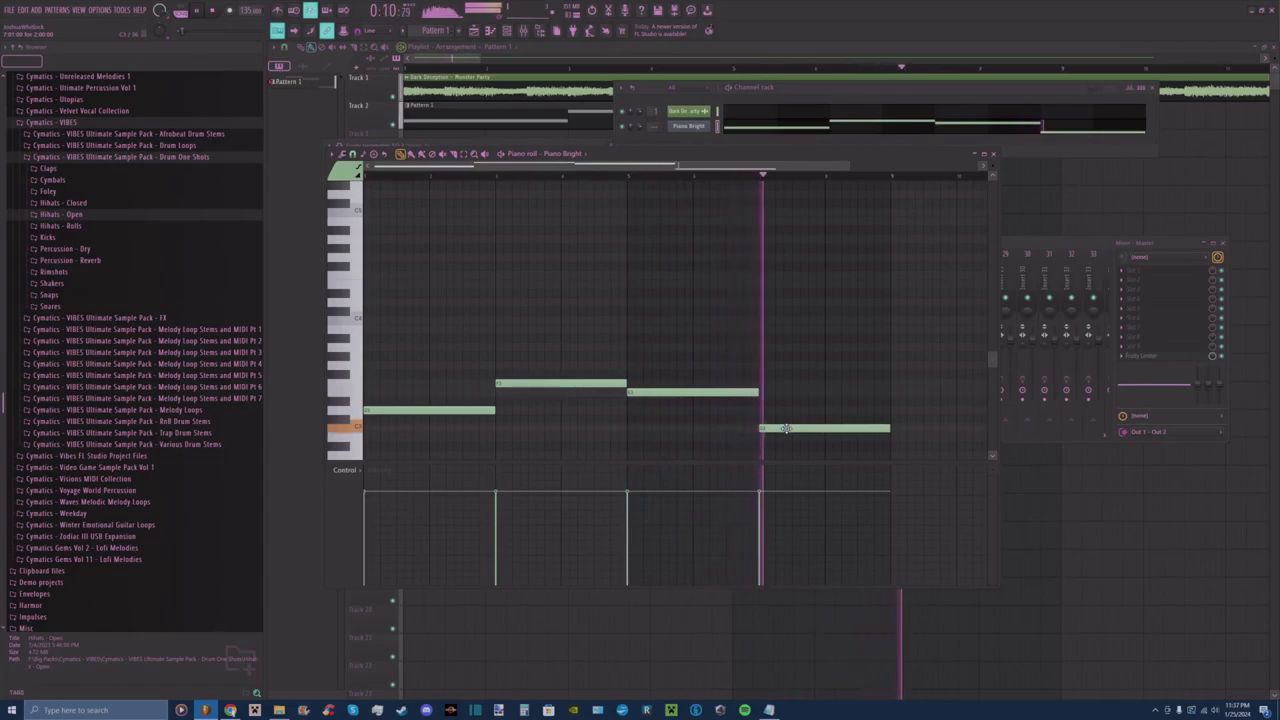
key(space)
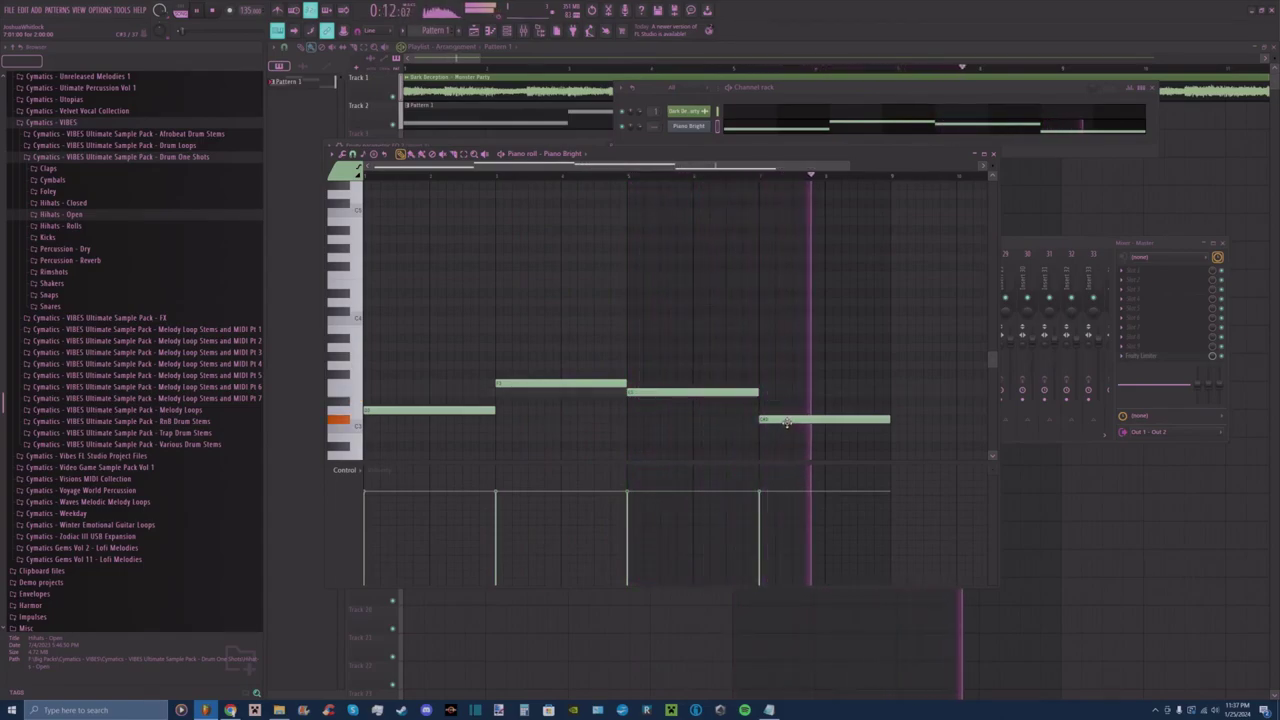
key(space)
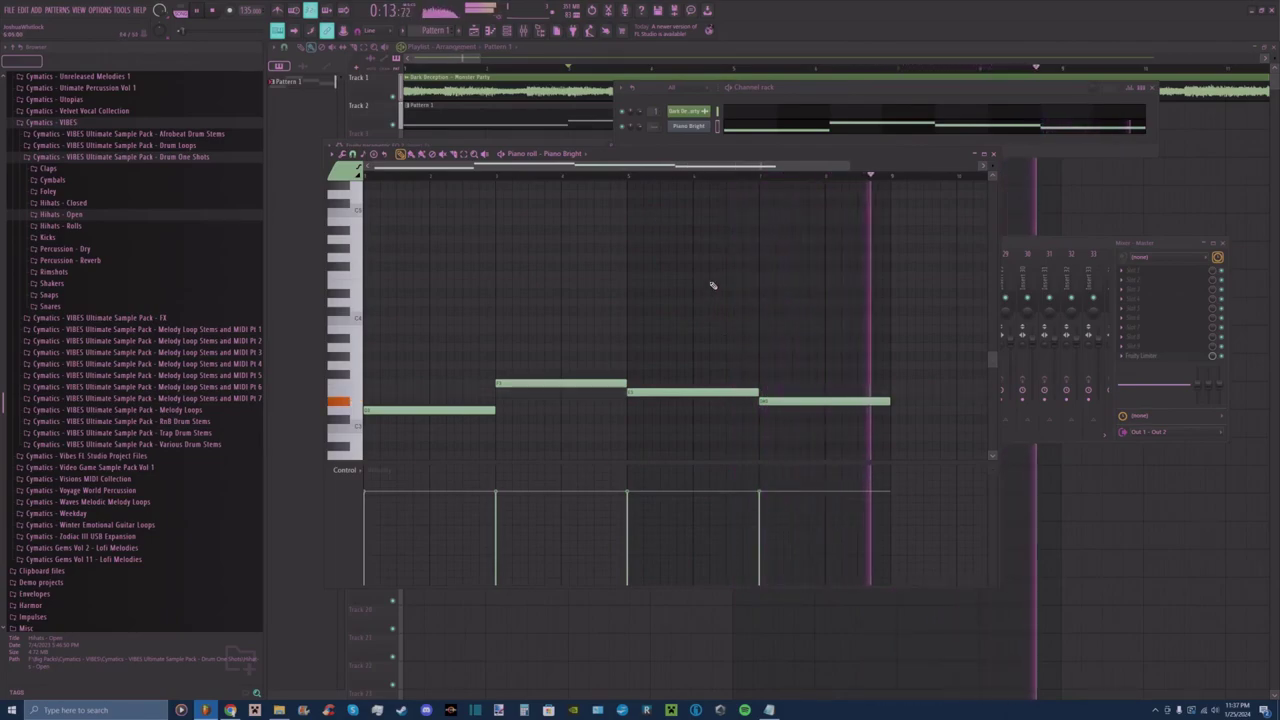
key(space)
key(space)
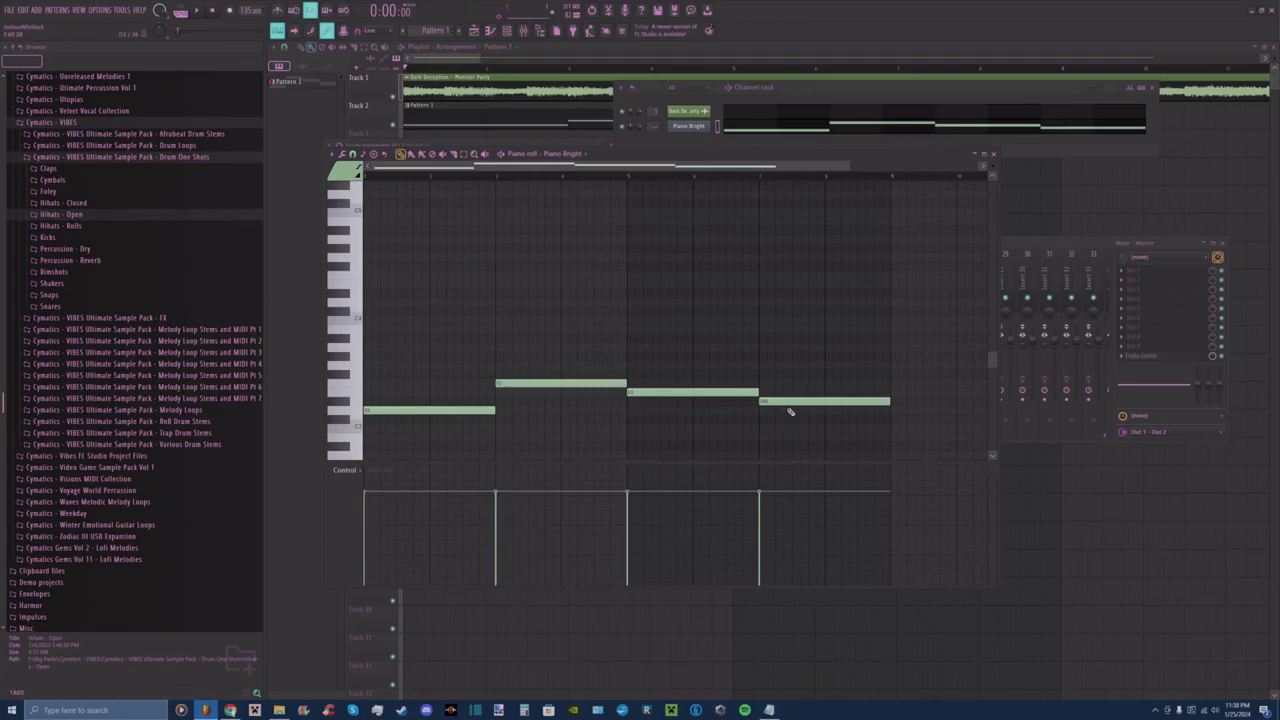
click(332, 155)
mouse_move(388, 170)
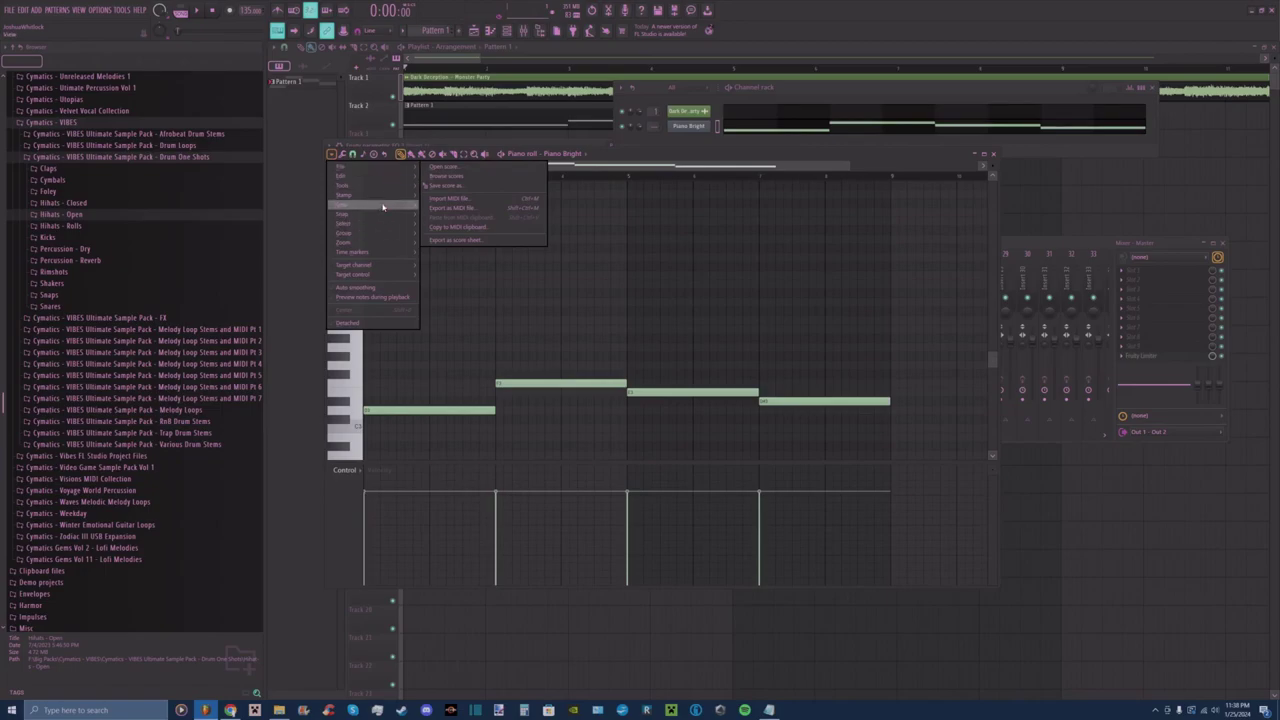
mouse_move(382, 207)
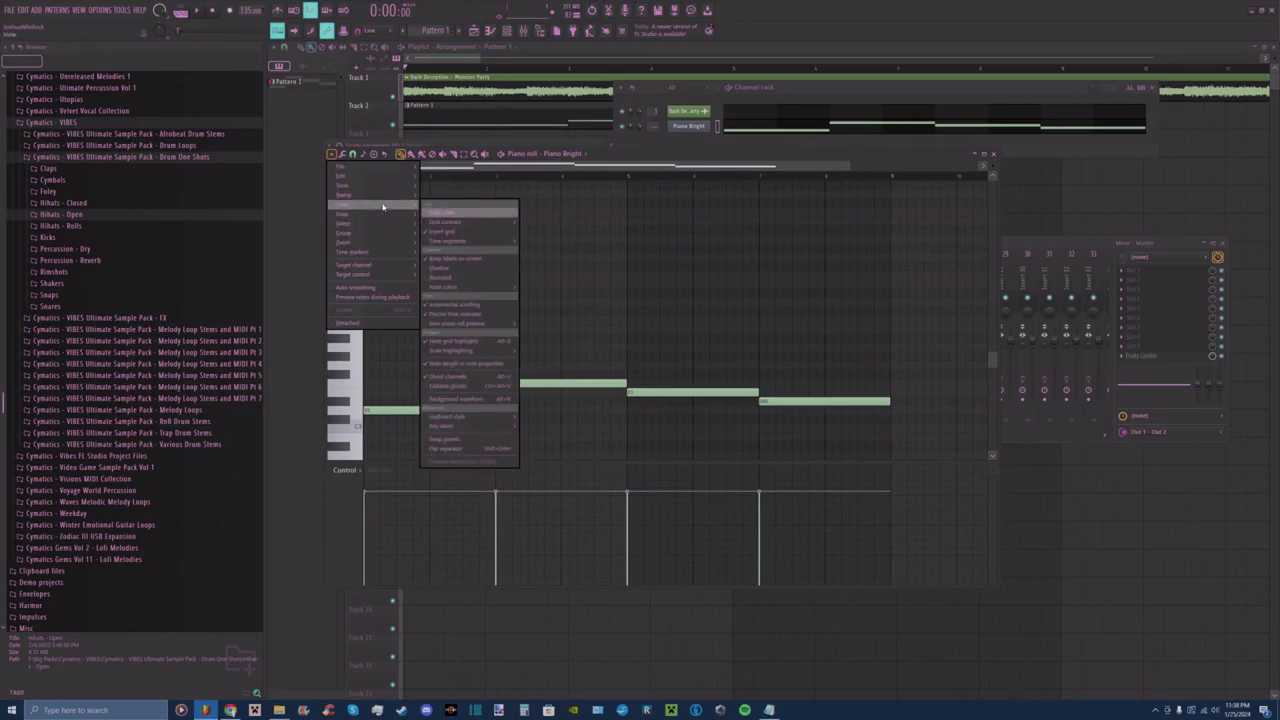
click(590, 222)
Close the open windows and add Pattern 1 clips to Track 2 at bars 9 and 17 during playback.
key(space)
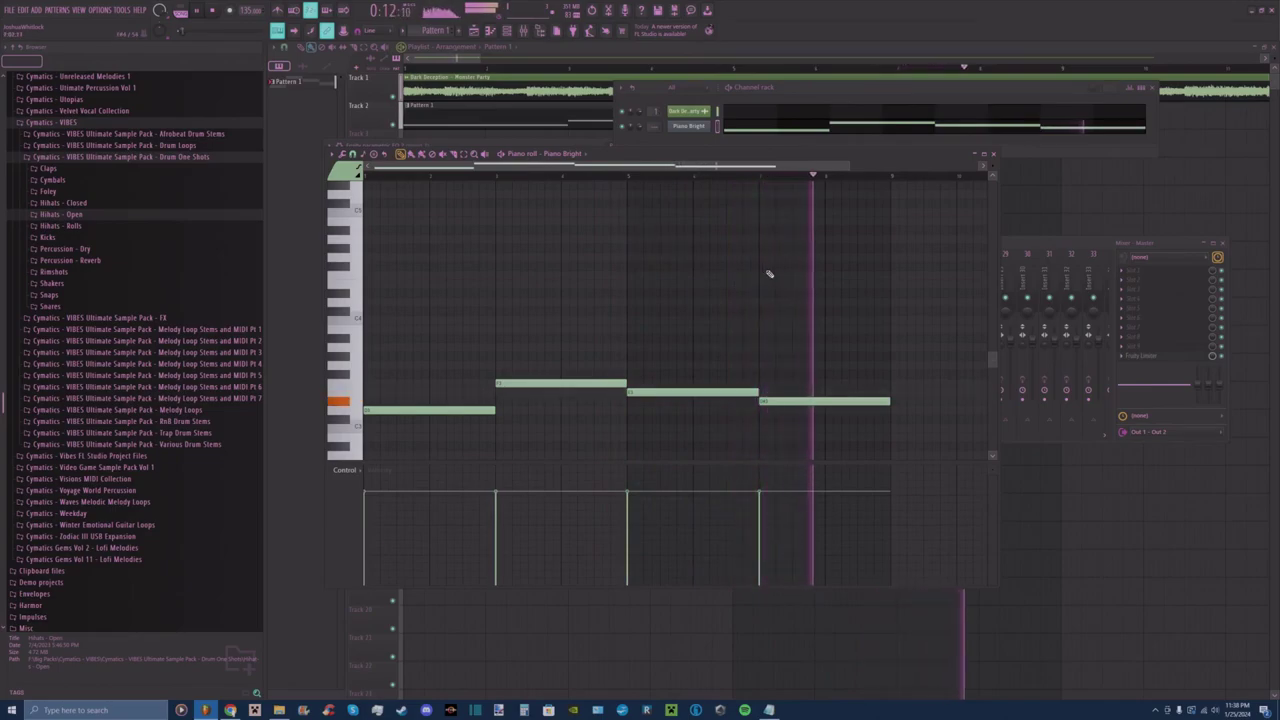
drag(844, 94, 836, 155)
key(F12)
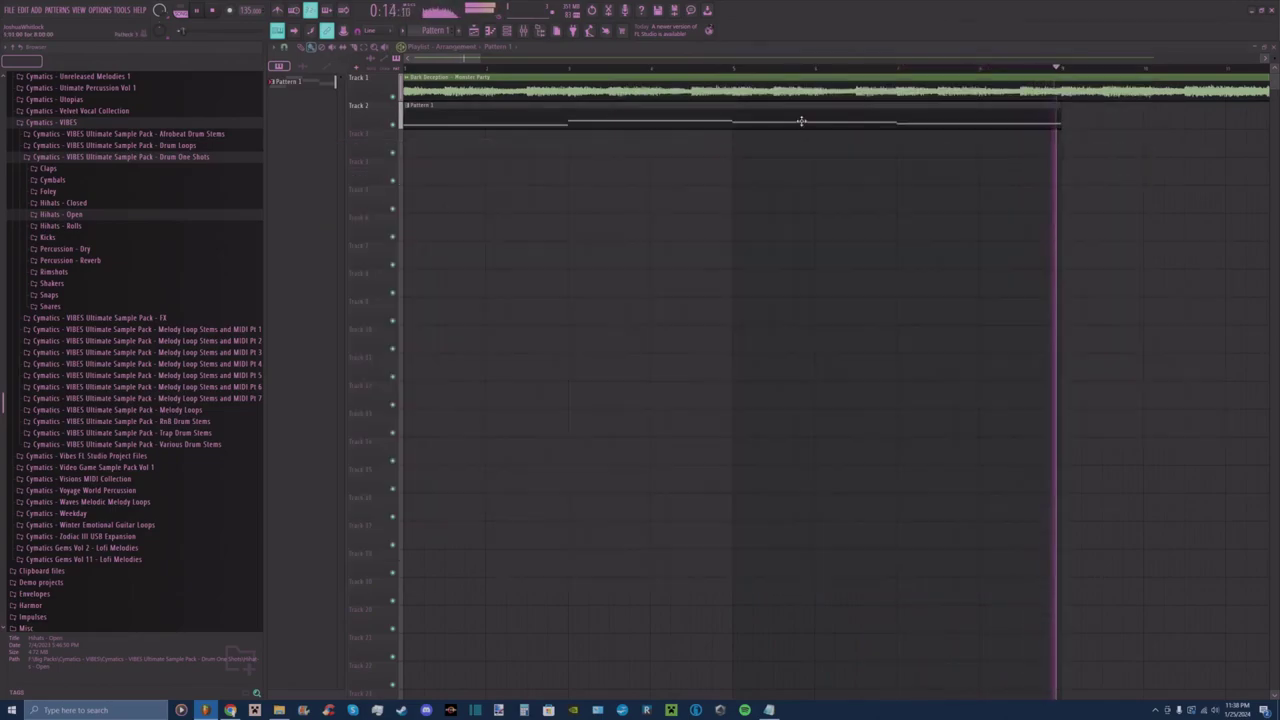
drag(474, 59, 581, 62)
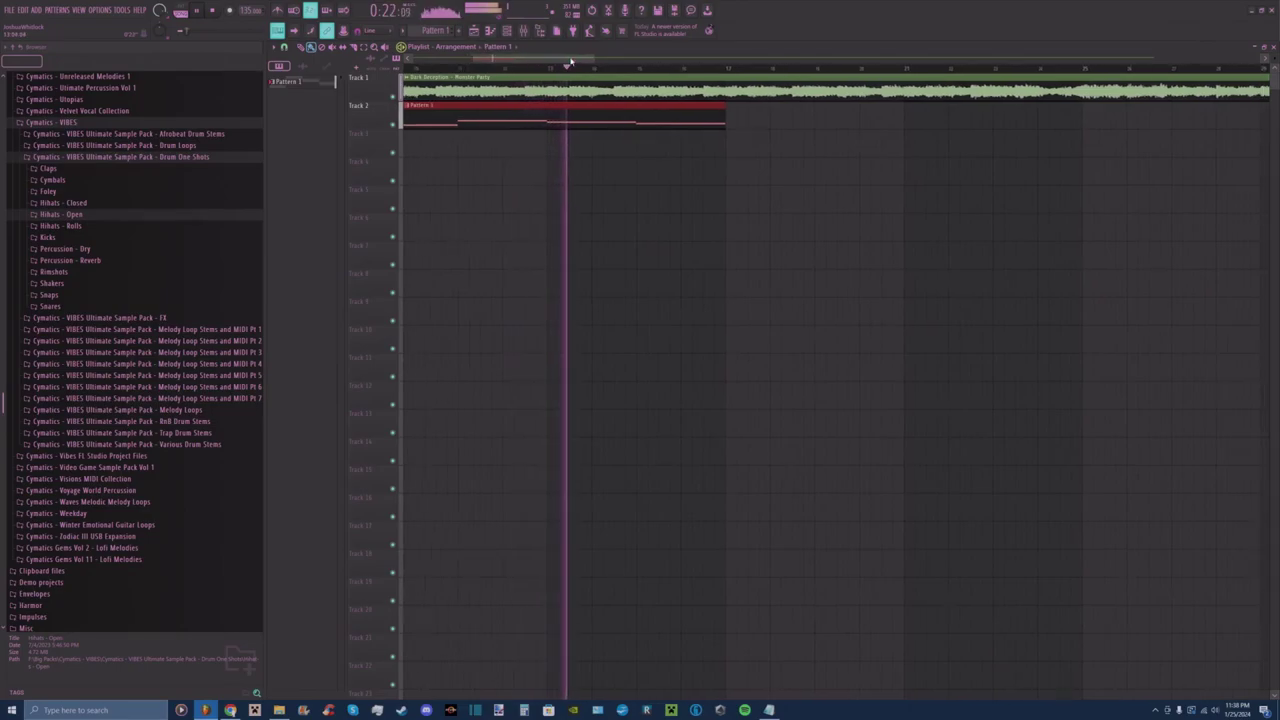
click(688, 122)
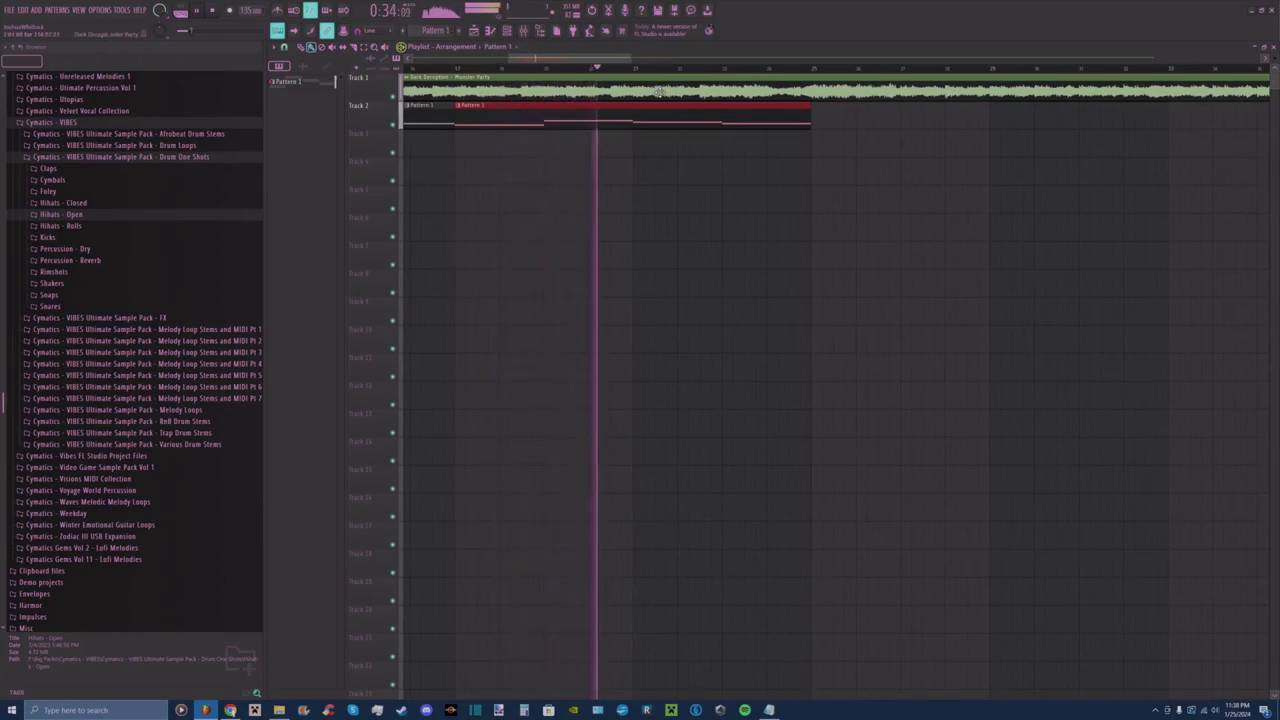
Add Pattern 1 clips to Track 2 at bars 25 and 33 while checking them against the playing song.
click(609, 66)
click(689, 68)
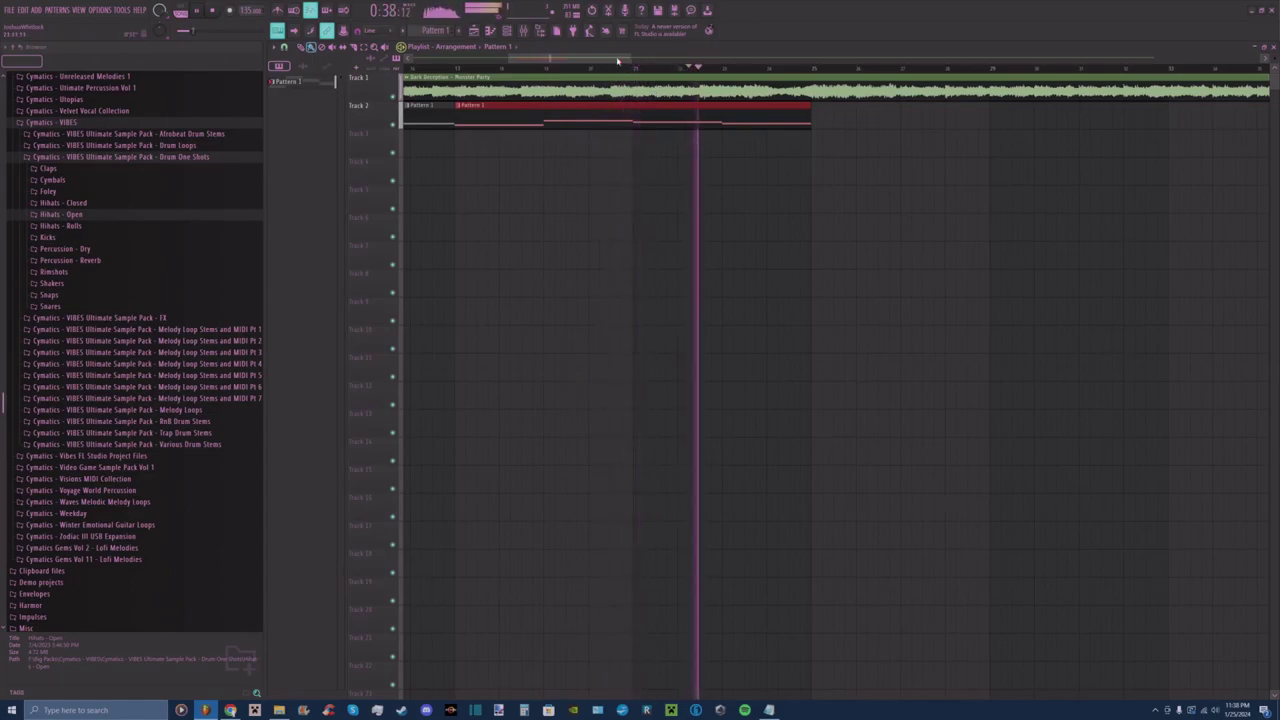
scroll(630, 75, down, 3)
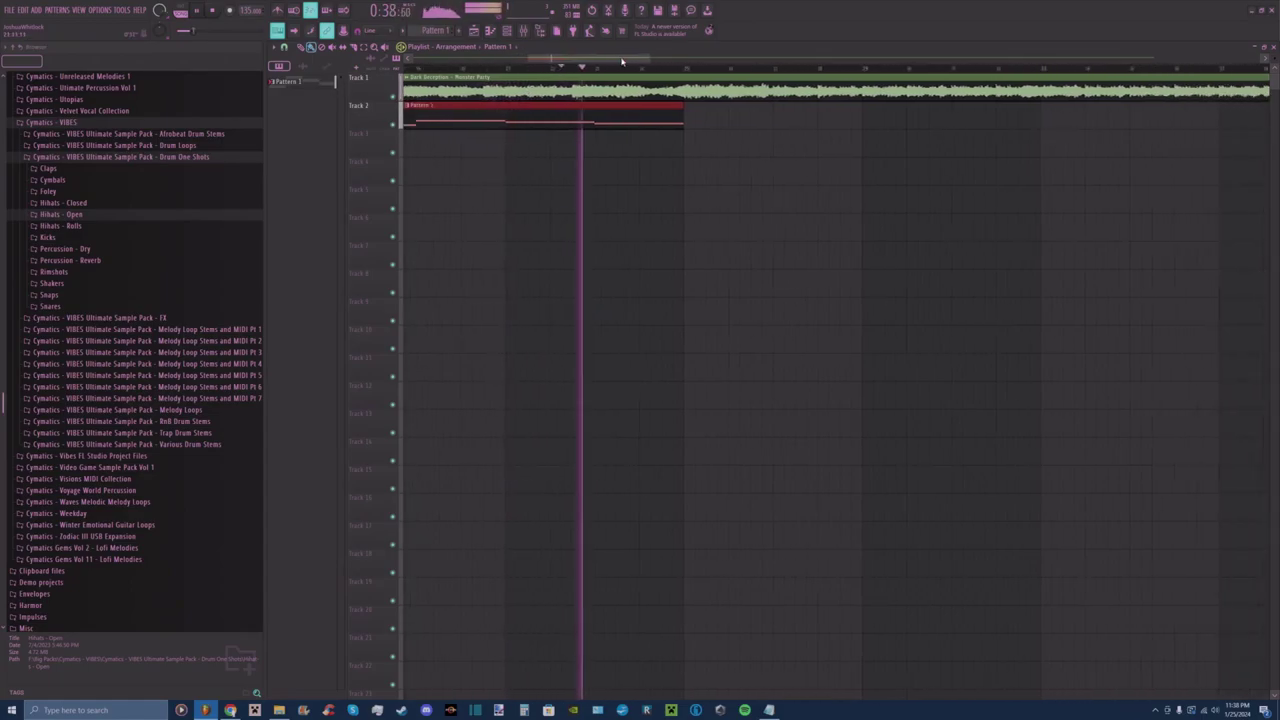
click(630, 110)
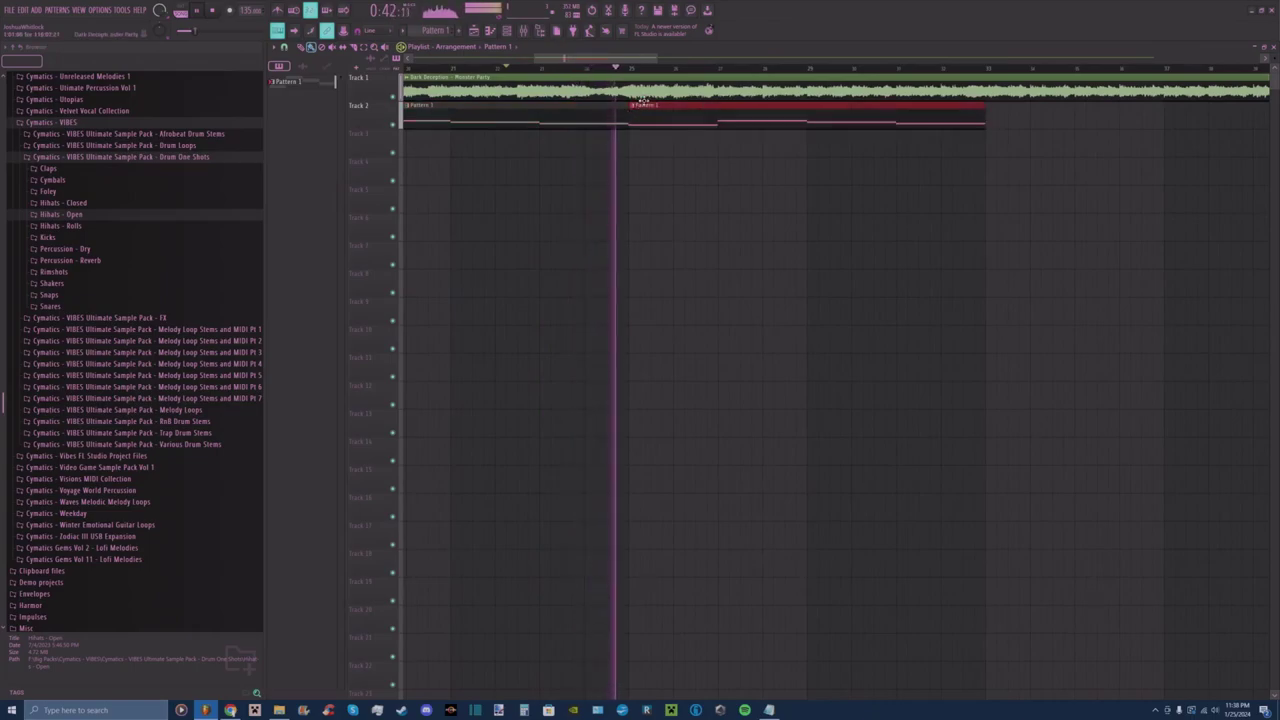
drag(605, 58, 652, 63)
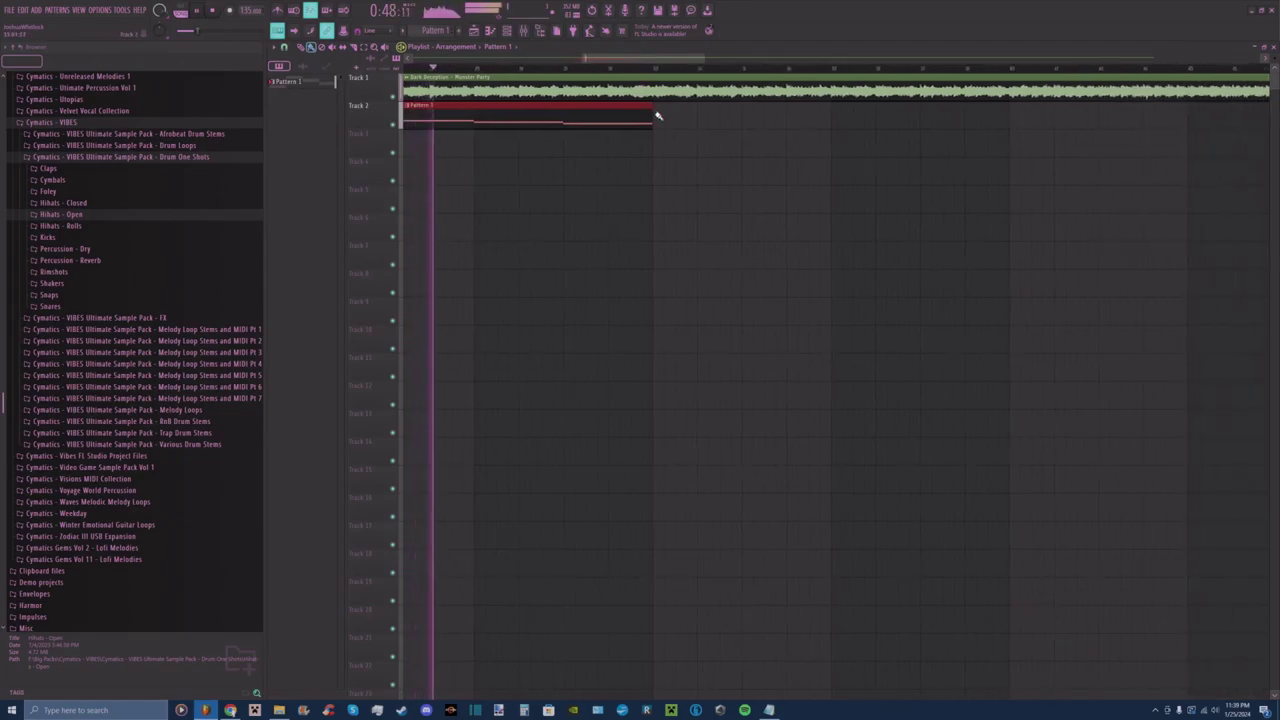
click(657, 114)
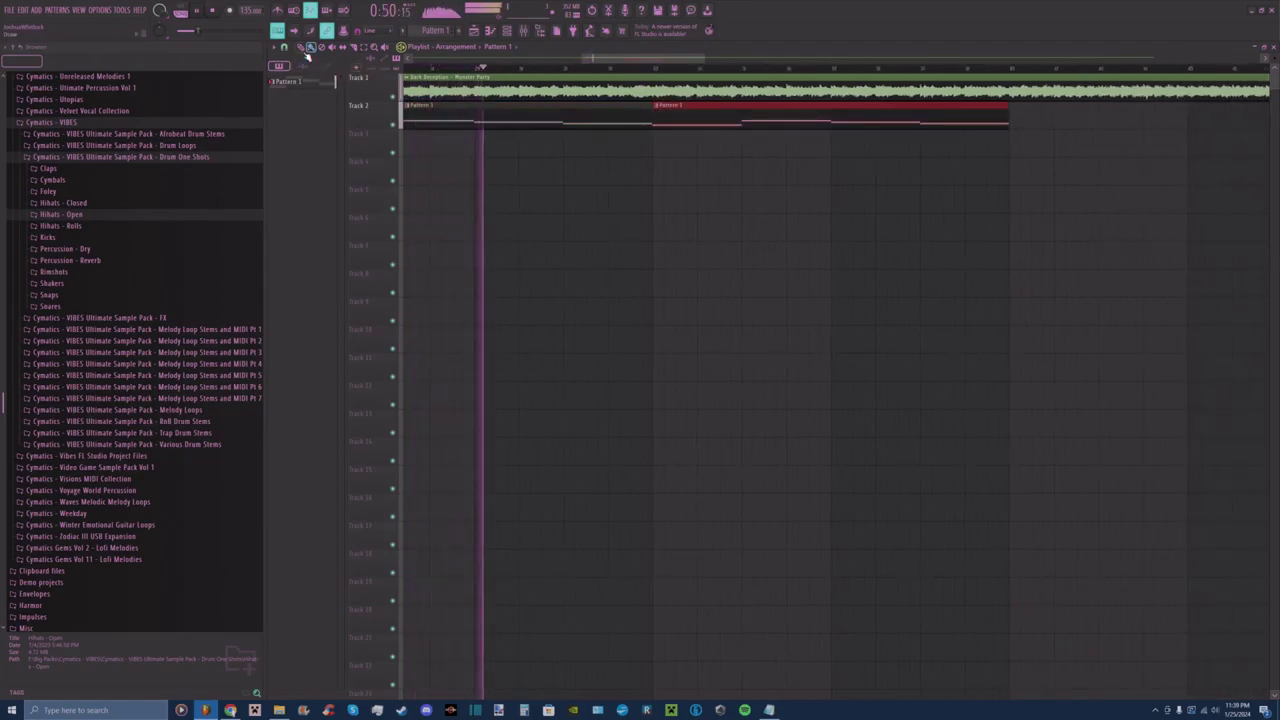
drag(602, 60, 607, 60)
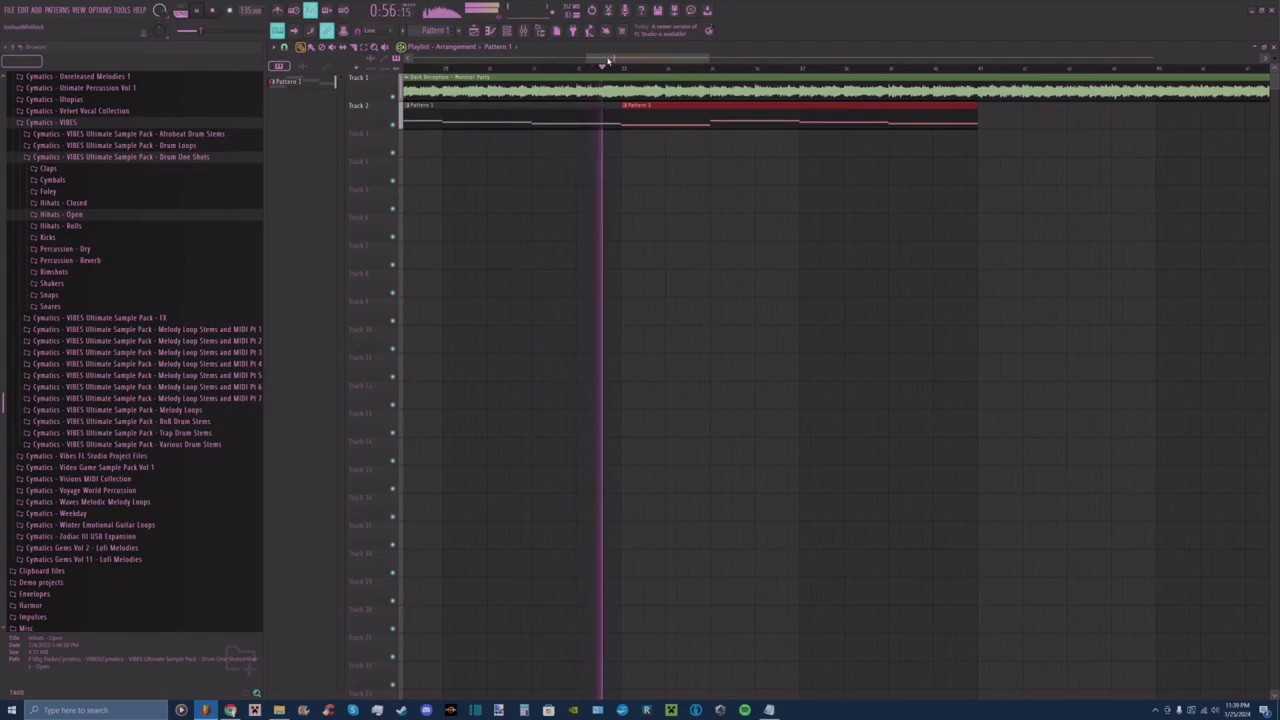
Delete every Pattern 1 clip after the first one on Track 2 and select the first eight bars for playback.
key(space)
drag(709, 60, 550, 69)
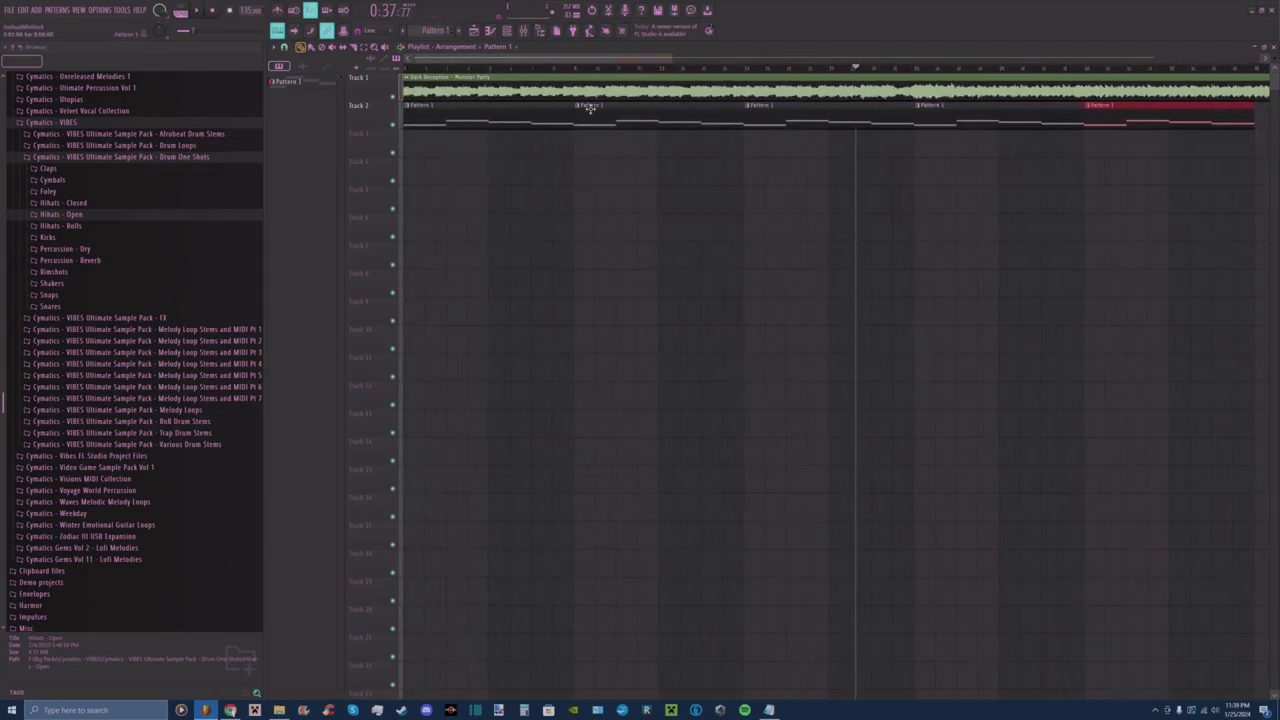
right_click(1151, 124)
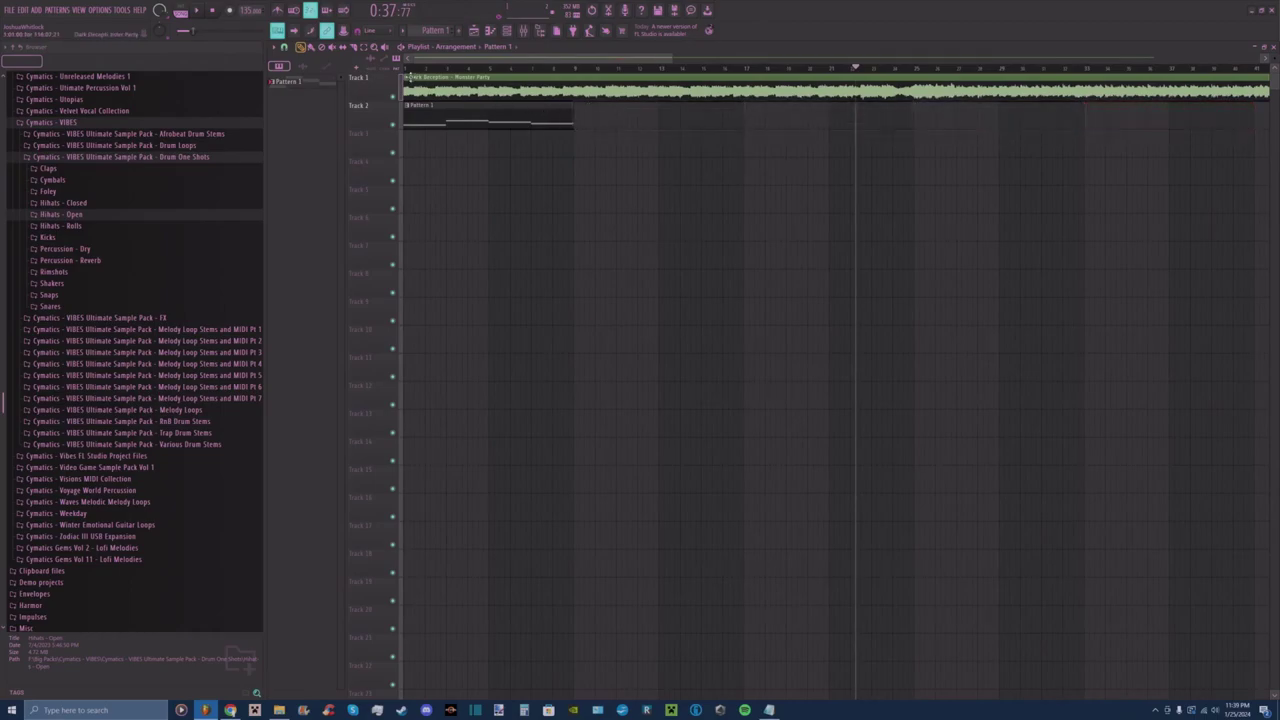
drag(407, 74, 565, 88)
Open the piano roll of the Piano Bright channel and look through its scale highlighting options.
click(525, 32)
click(523, 31)
click(508, 31)
click(747, 258)
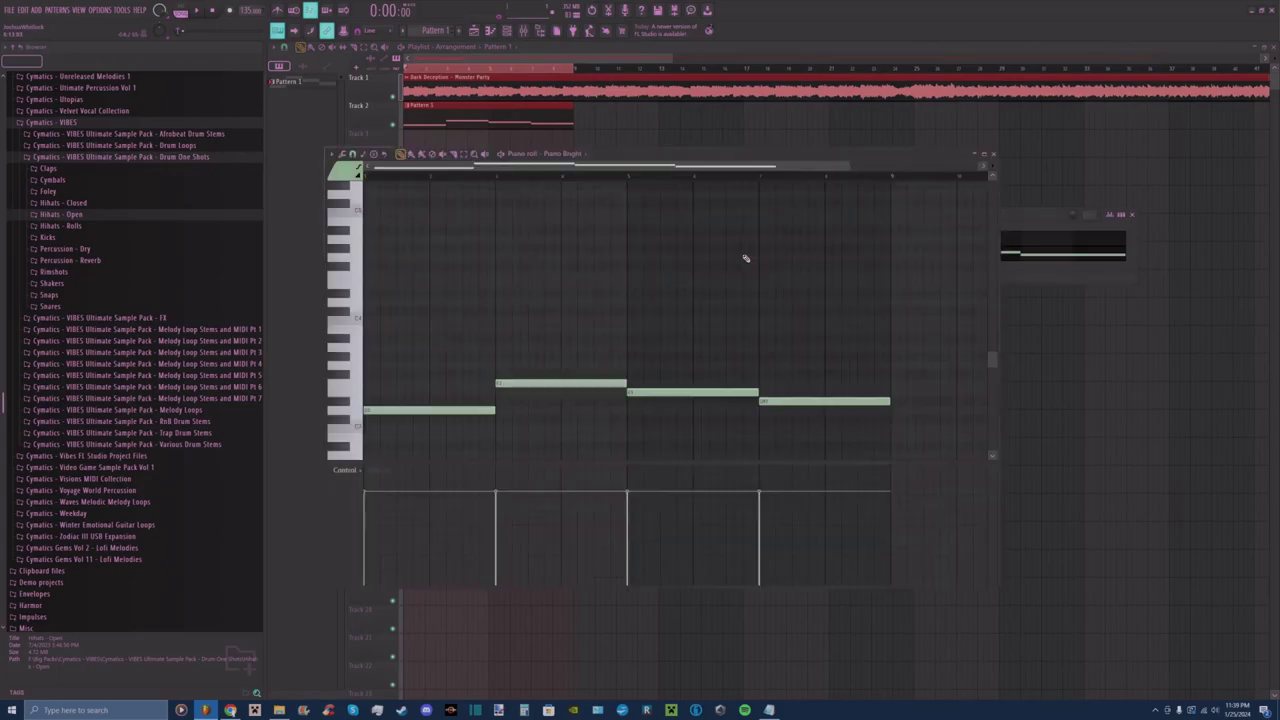
click(335, 156)
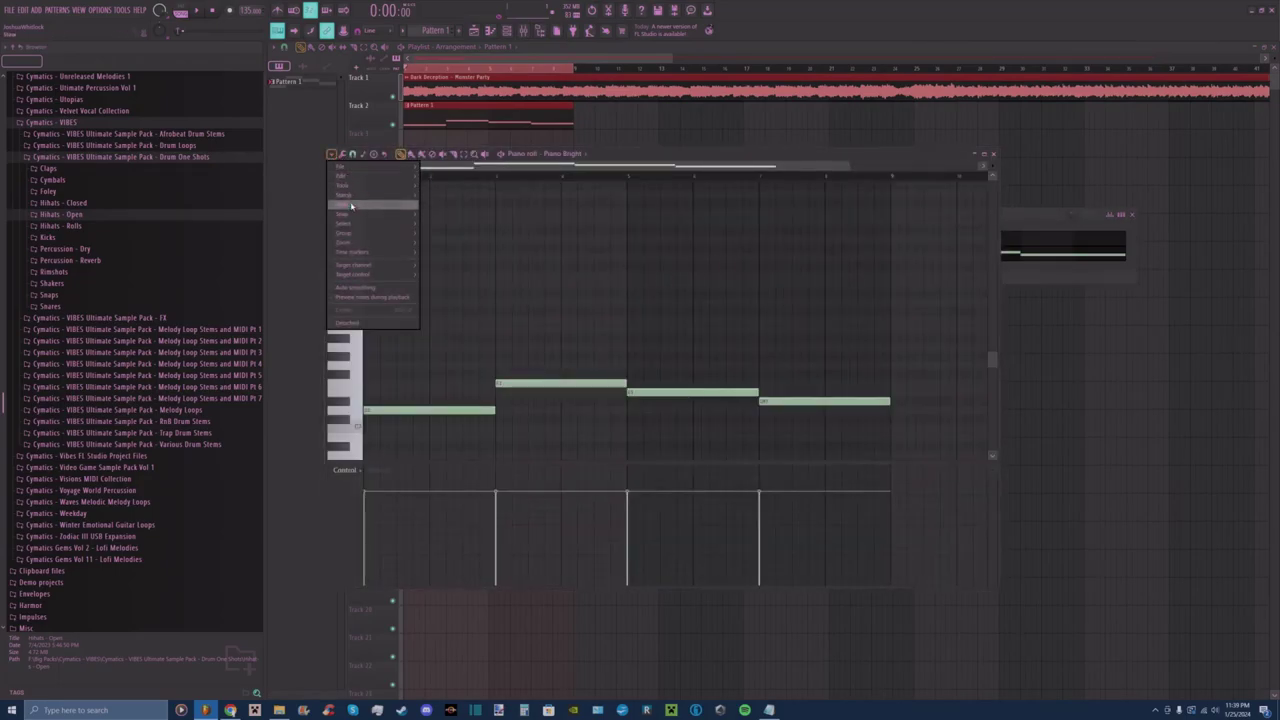
mouse_move(361, 208)
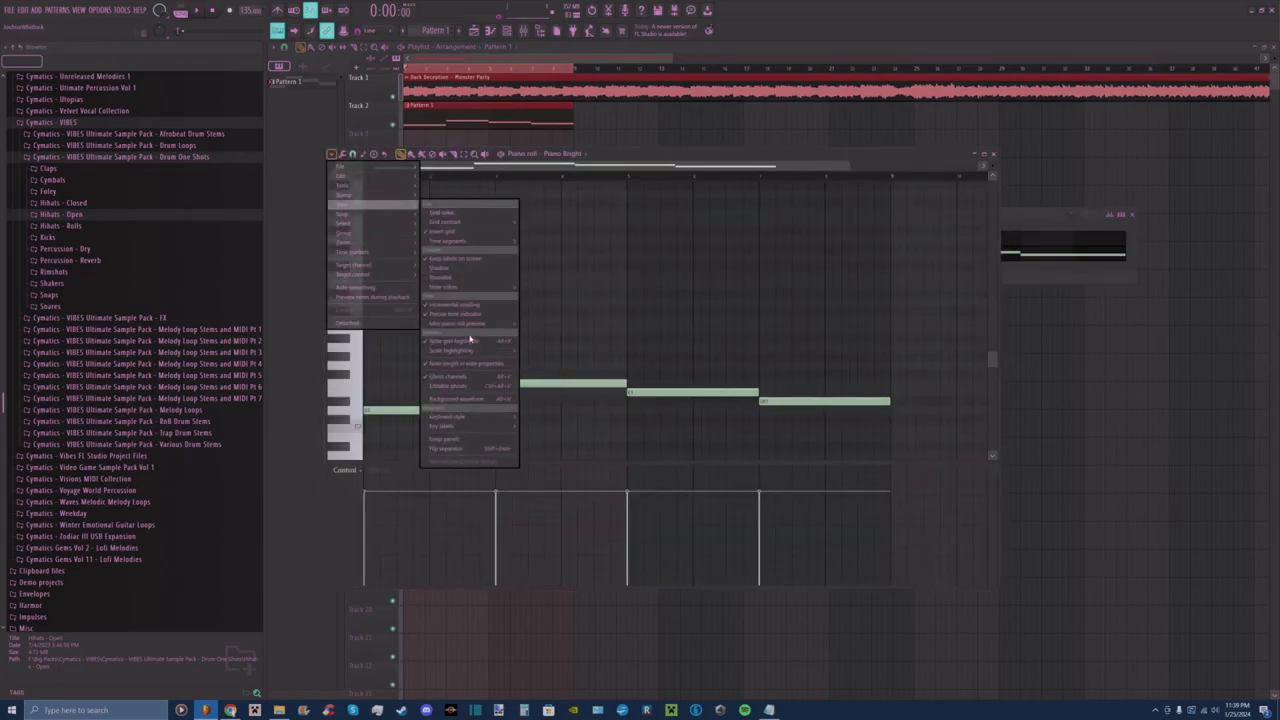
mouse_move(470, 352)
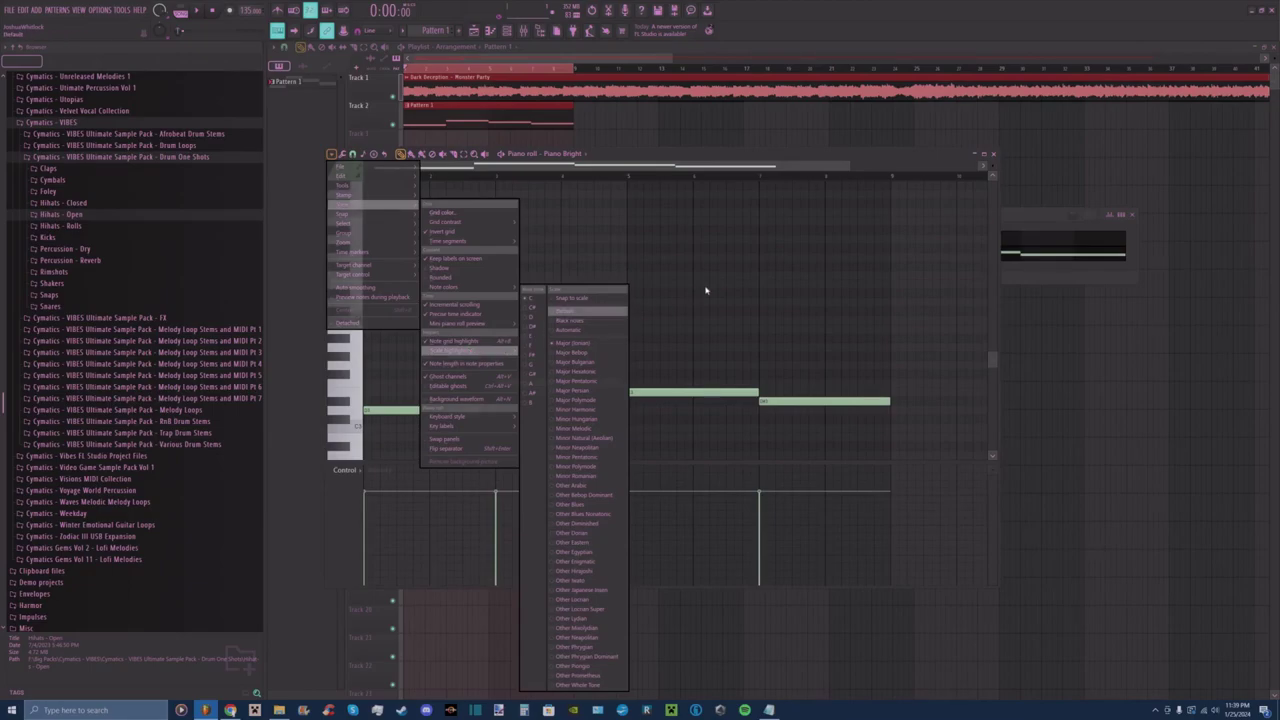
drag(850, 168, 843, 165)
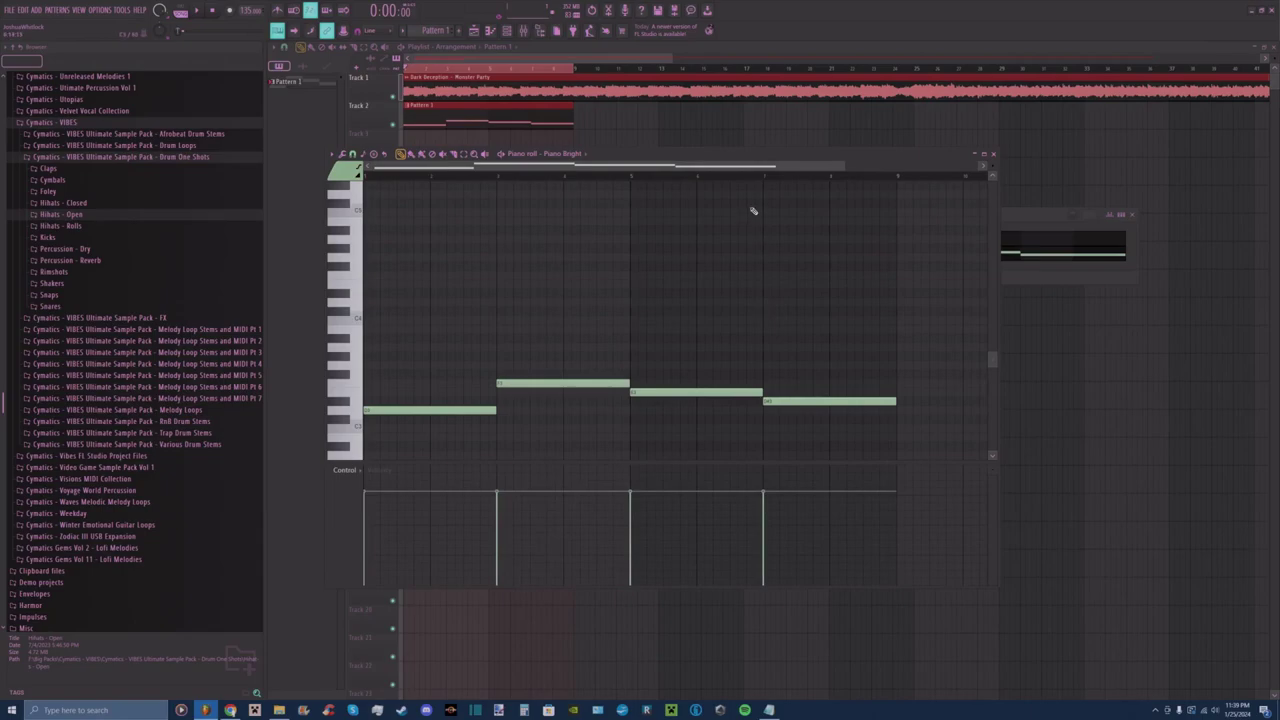
Add an F3 note above the D3 note at bar 1 and listen to it with the song.
drag(846, 165, 714, 165)
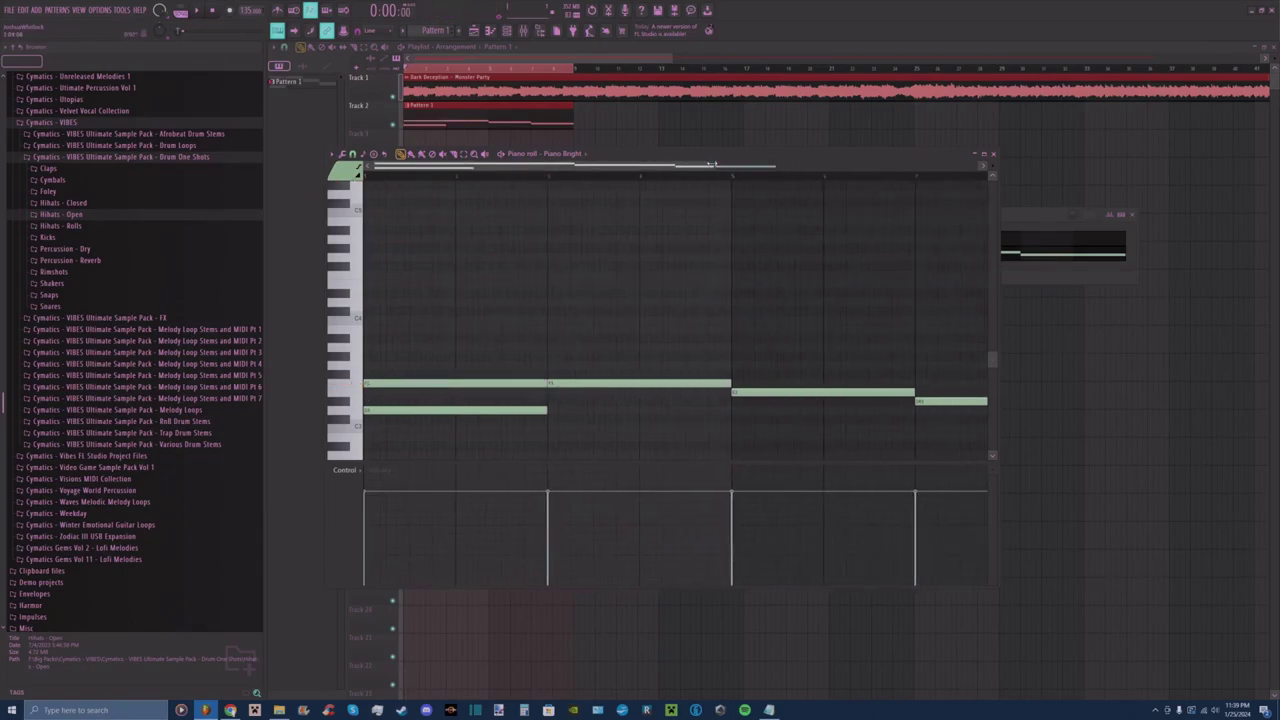
drag(712, 164, 556, 165)
key(space)
key(space)
mouse_move(436, 383)
mouse_down()
mouse_move(434, 370)
mouse_move(434, 386)
mouse_up()
key(space)
Try A3, G3 and C4 as the third note of the bar 1 chord against the song and delete that note.
click(520, 348)
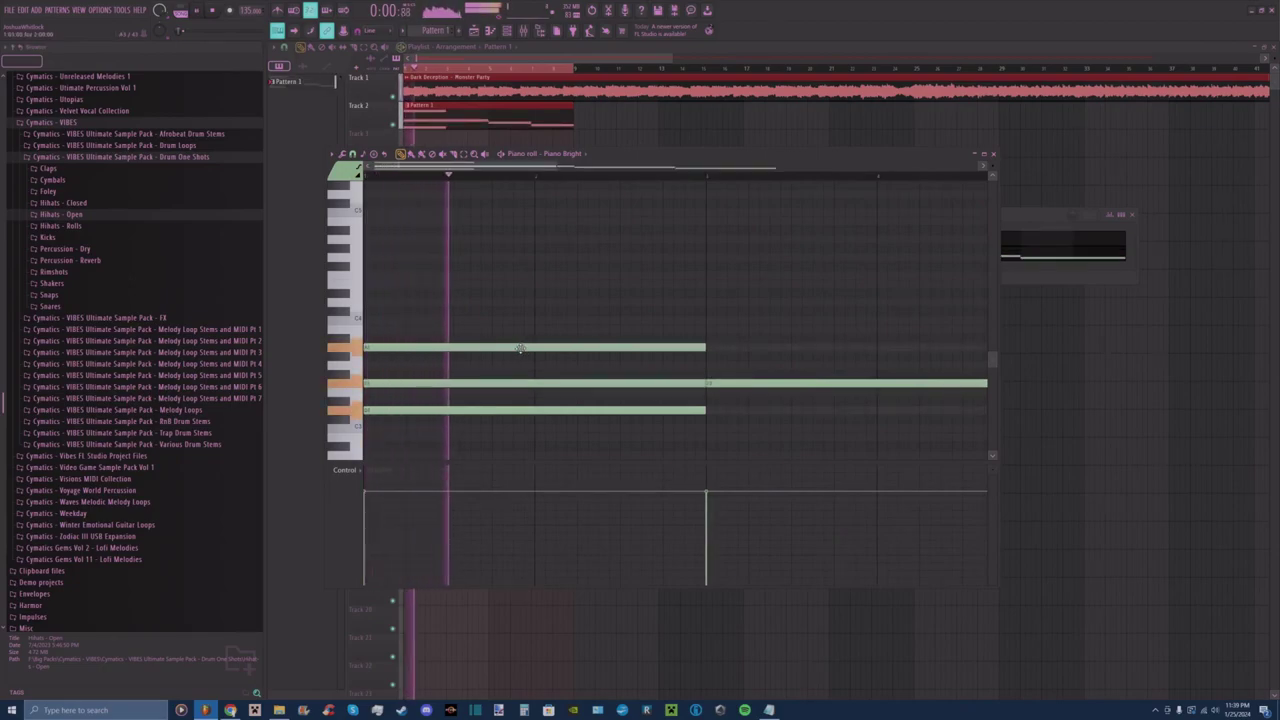
drag(520, 348, 516, 366)
key(space)
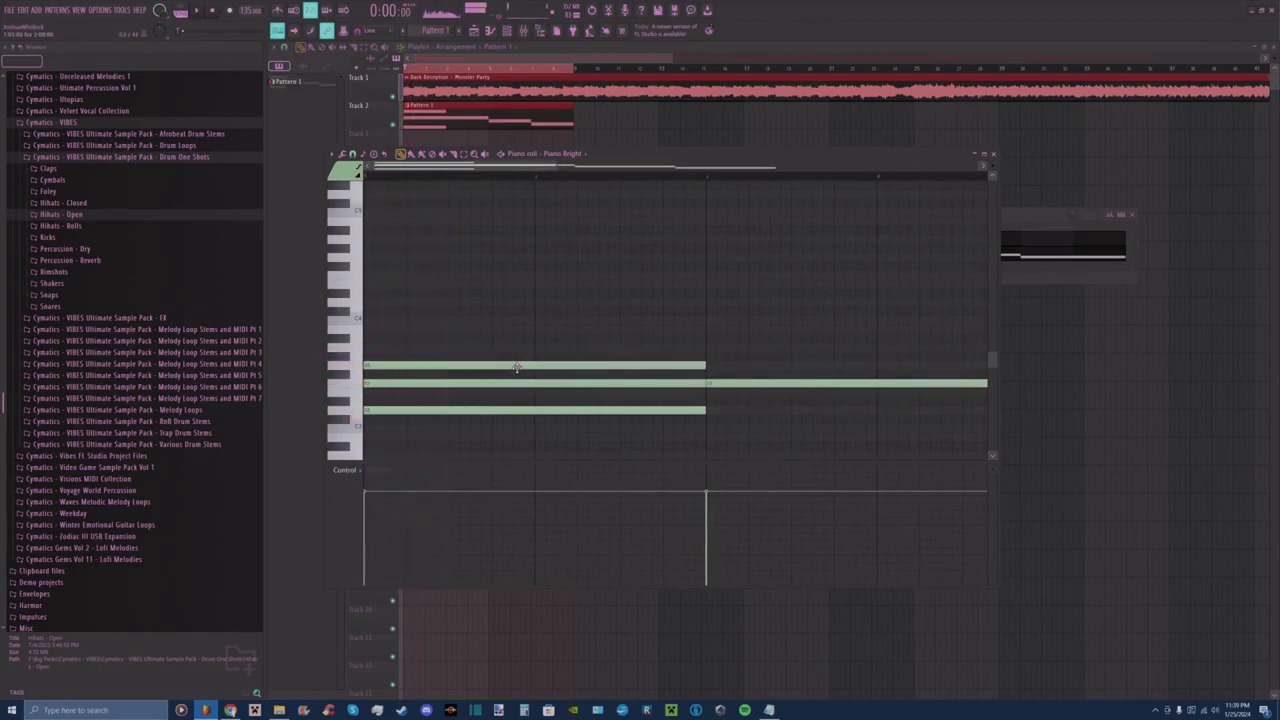
drag(516, 366, 514, 318)
key(space)
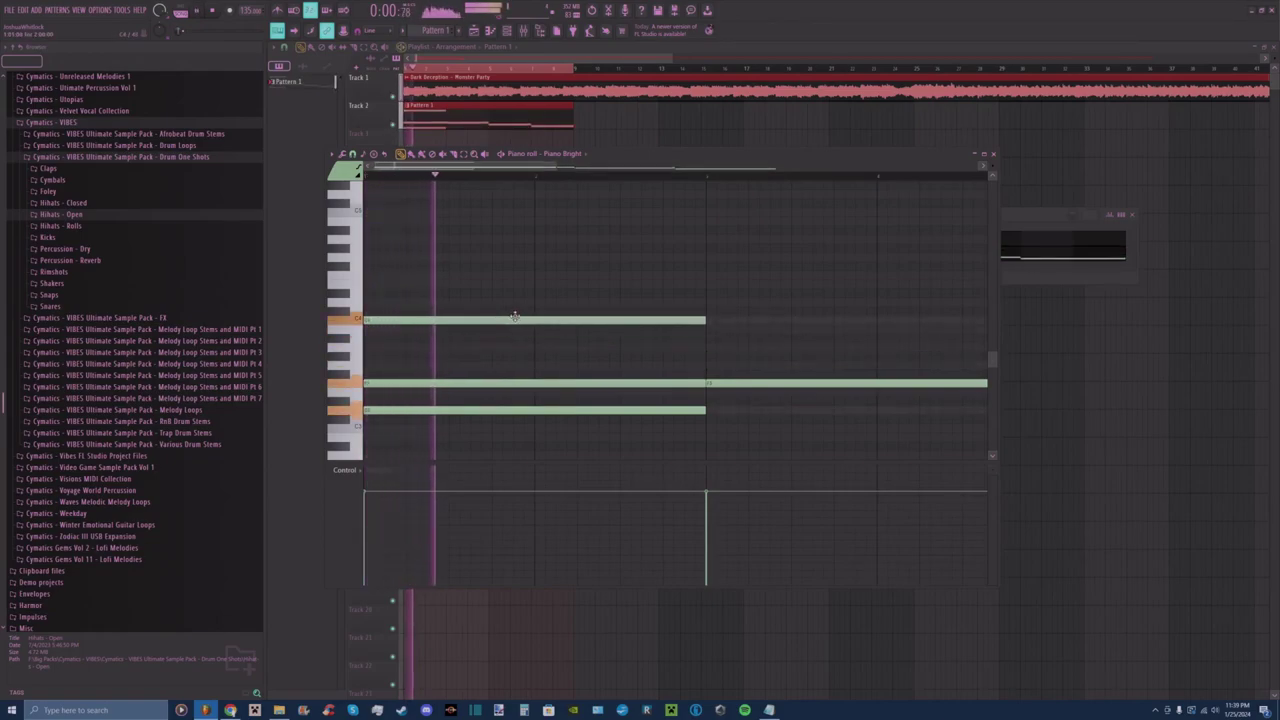
key(space)
key(space)
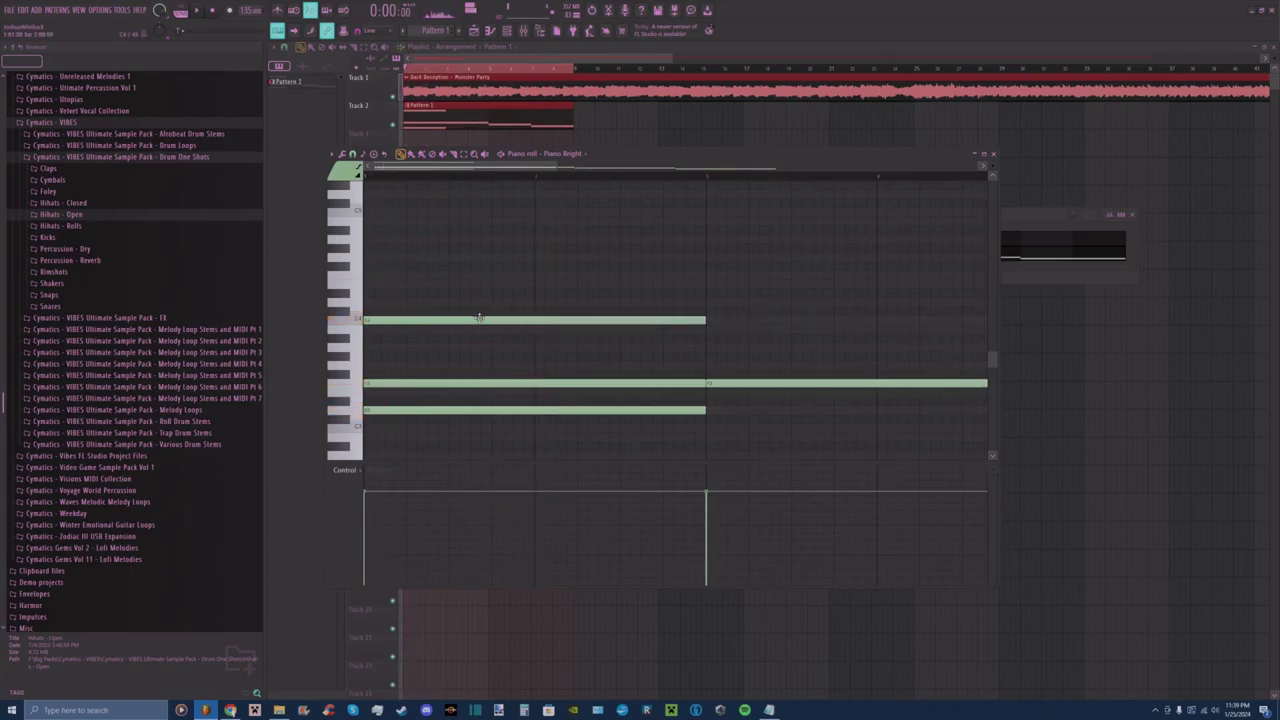
right_click(479, 318)
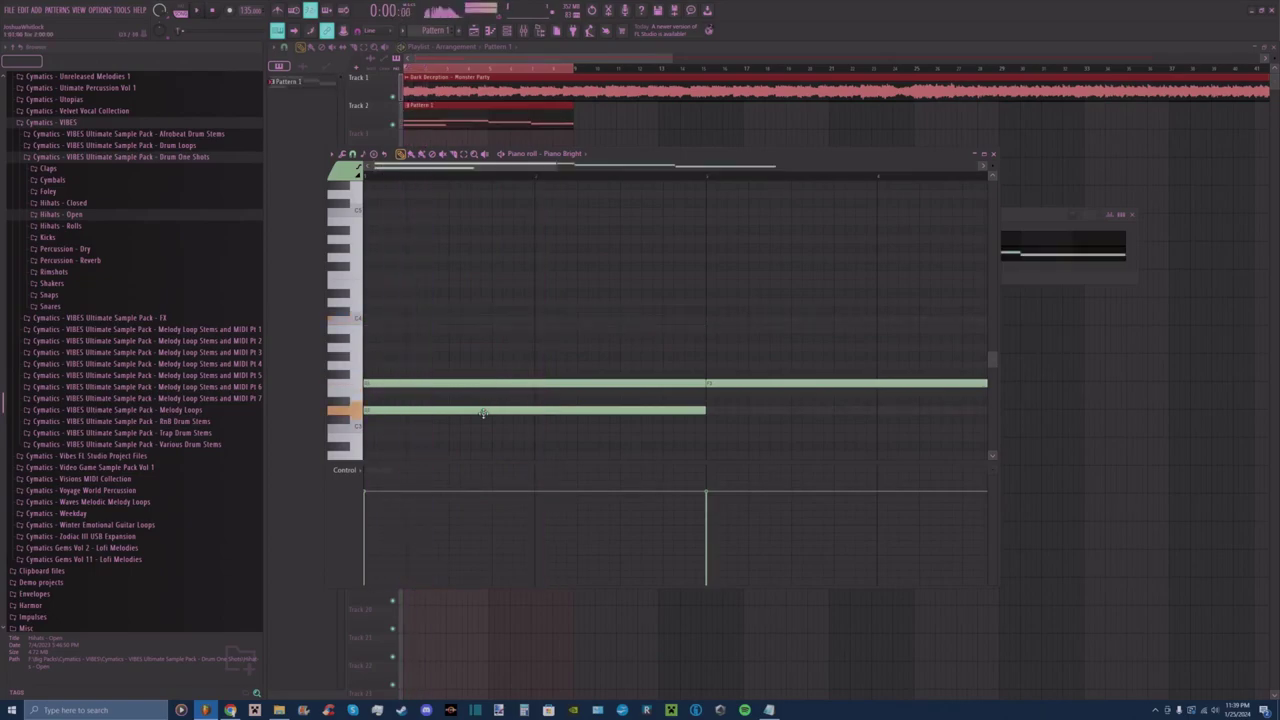
Complete the bar 1 chord with an A3 note, comparing it with G3 during playback.
click(380, 347)
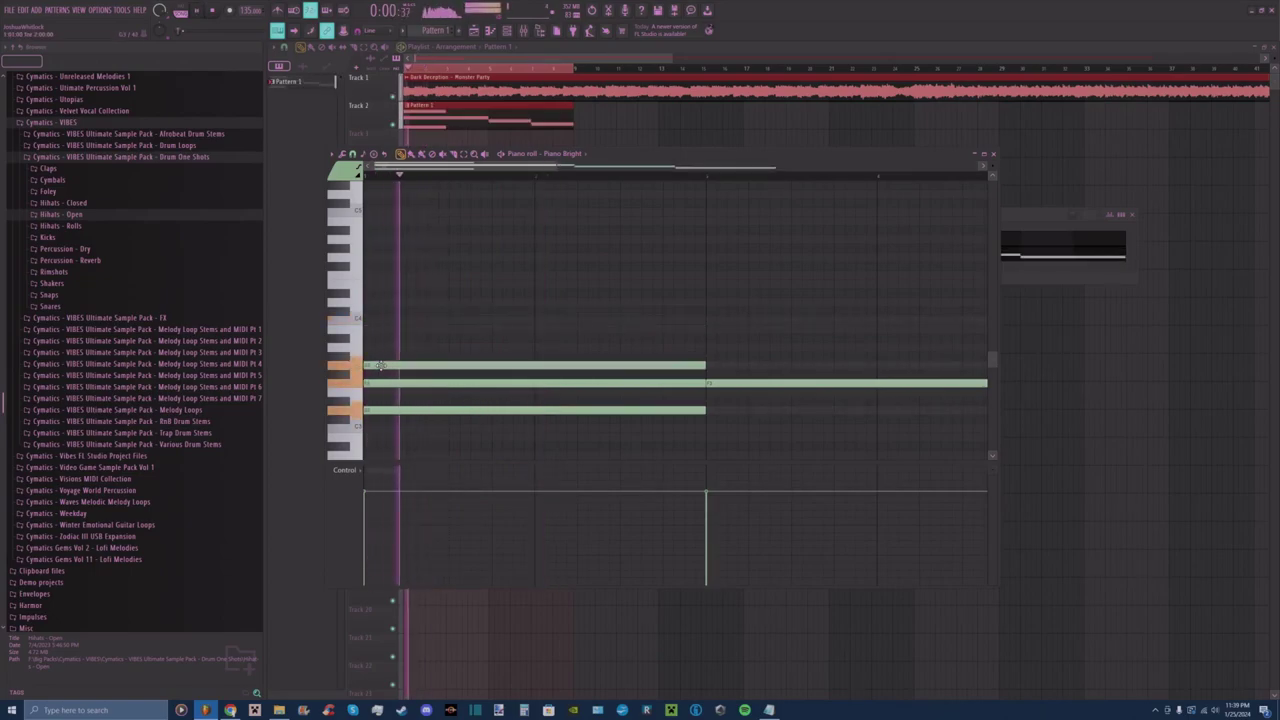
key(space)
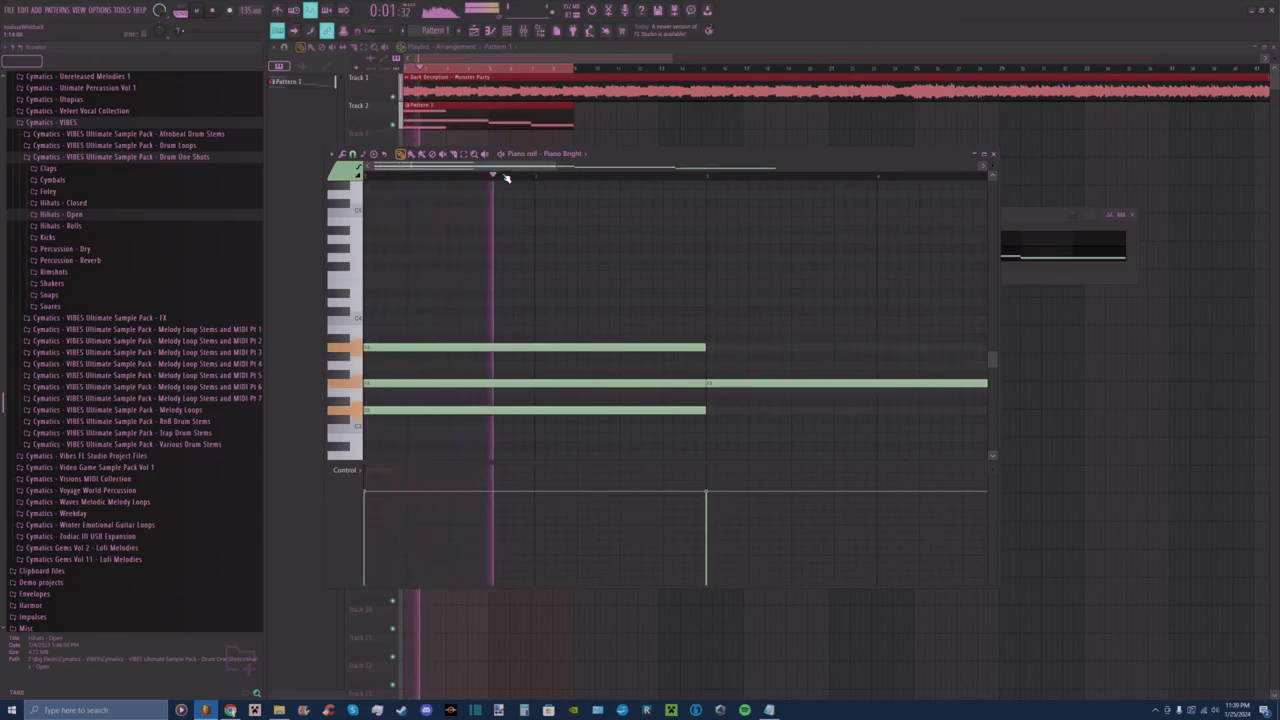
drag(507, 168, 548, 170)
key(space)
Stack A3 and C4 on the F3 note at bar 3, and A3 and B3 on the E3 note at bar 5.
click(548, 347)
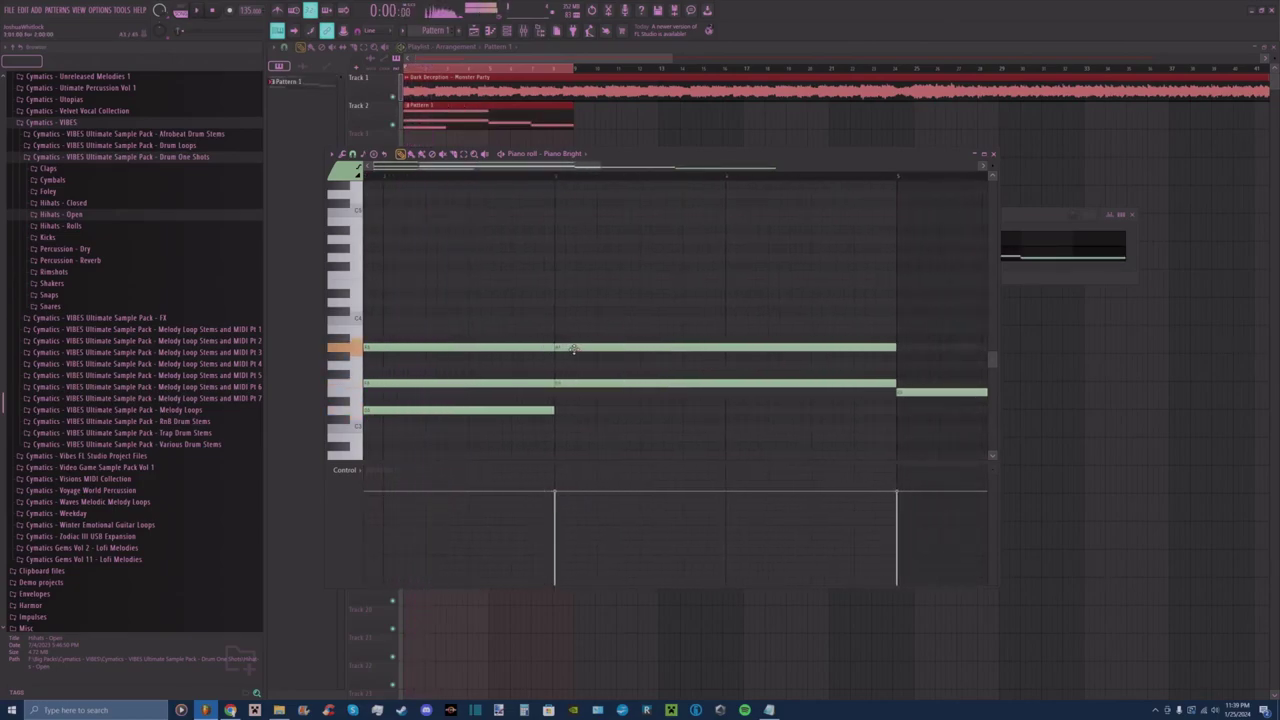
click(558, 320)
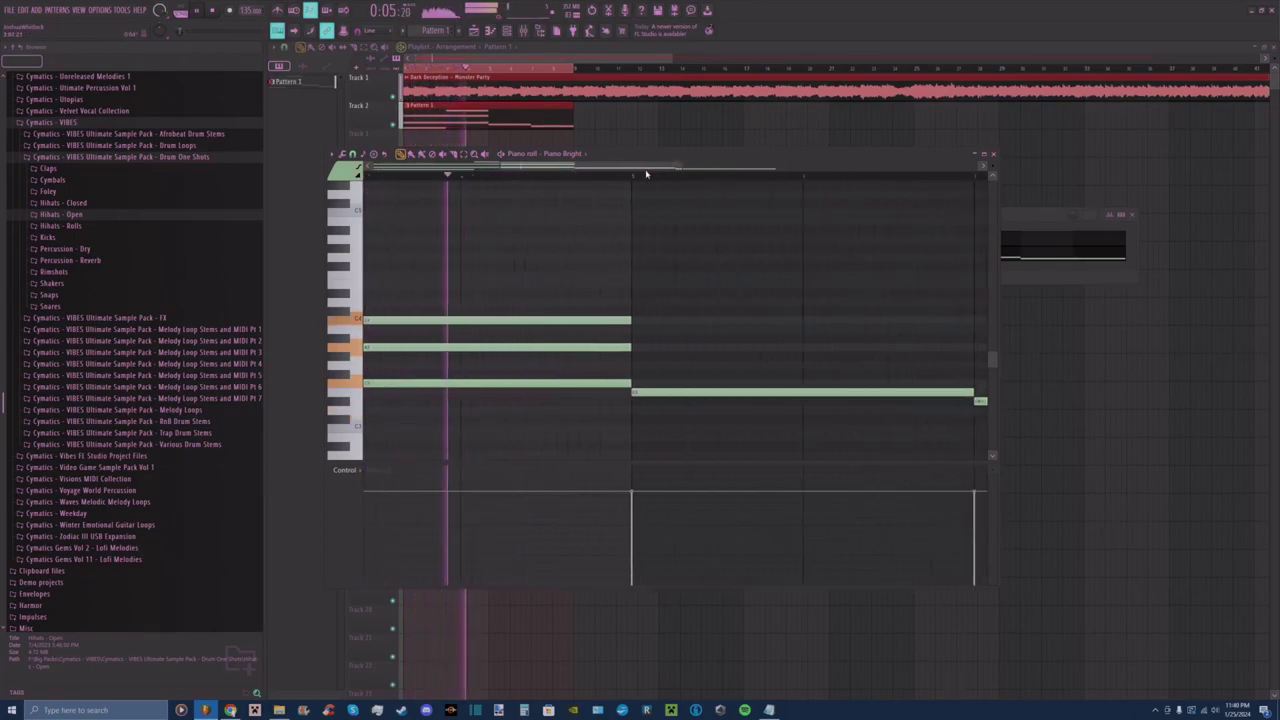
click(598, 329)
click(598, 347)
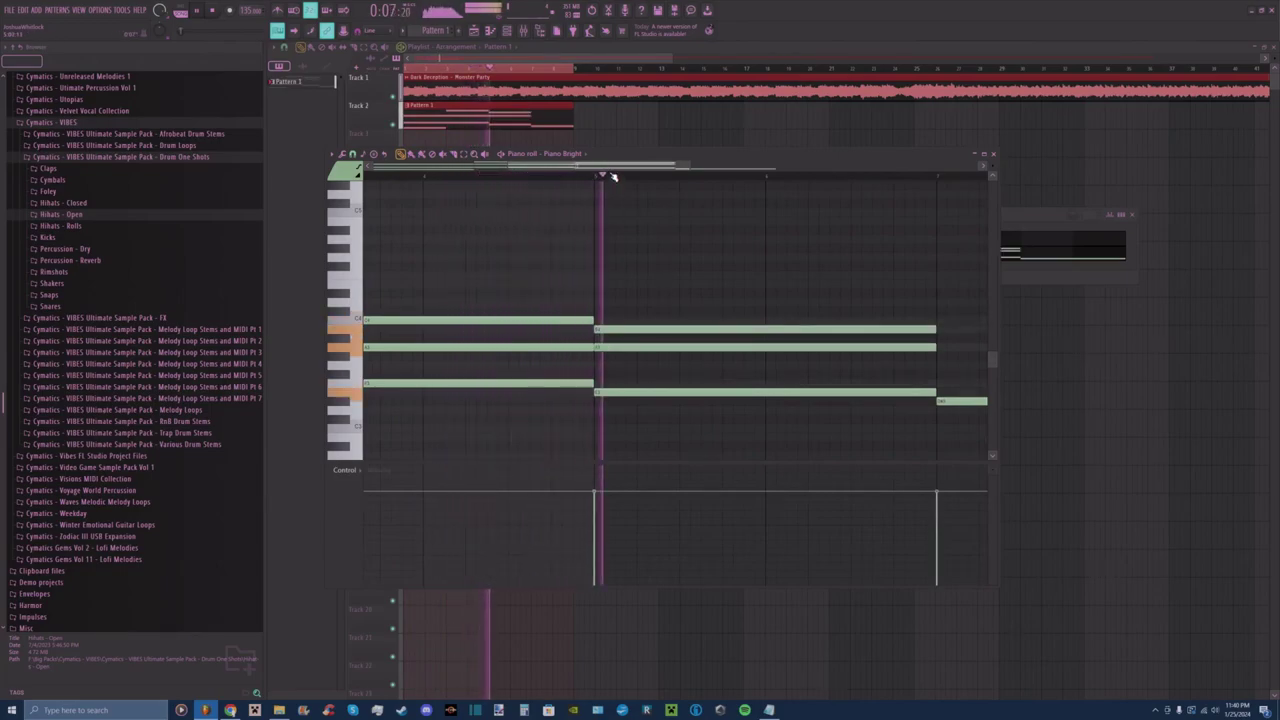
Try G3 with A3, and F3 with A3, above the D#3 note at bar 7 against the song.
click(661, 365)
click(661, 347)
key(space)
drag(681, 364, 680, 383)
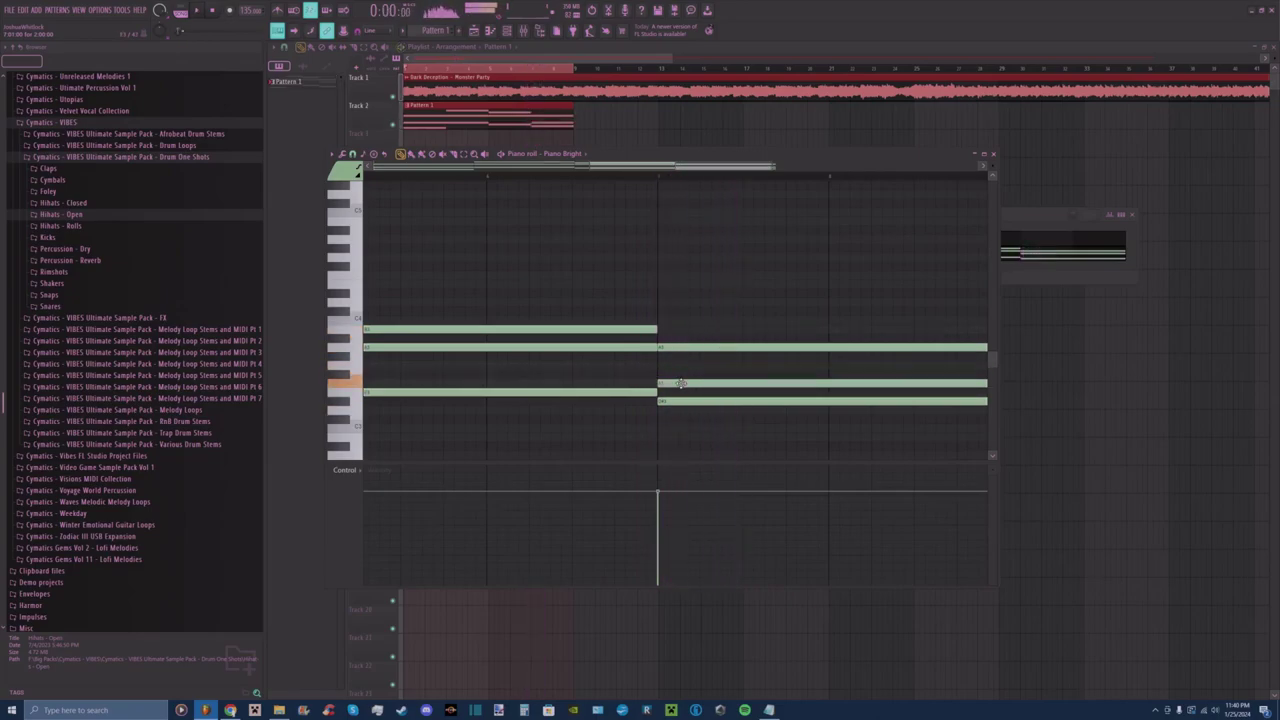
key(space)
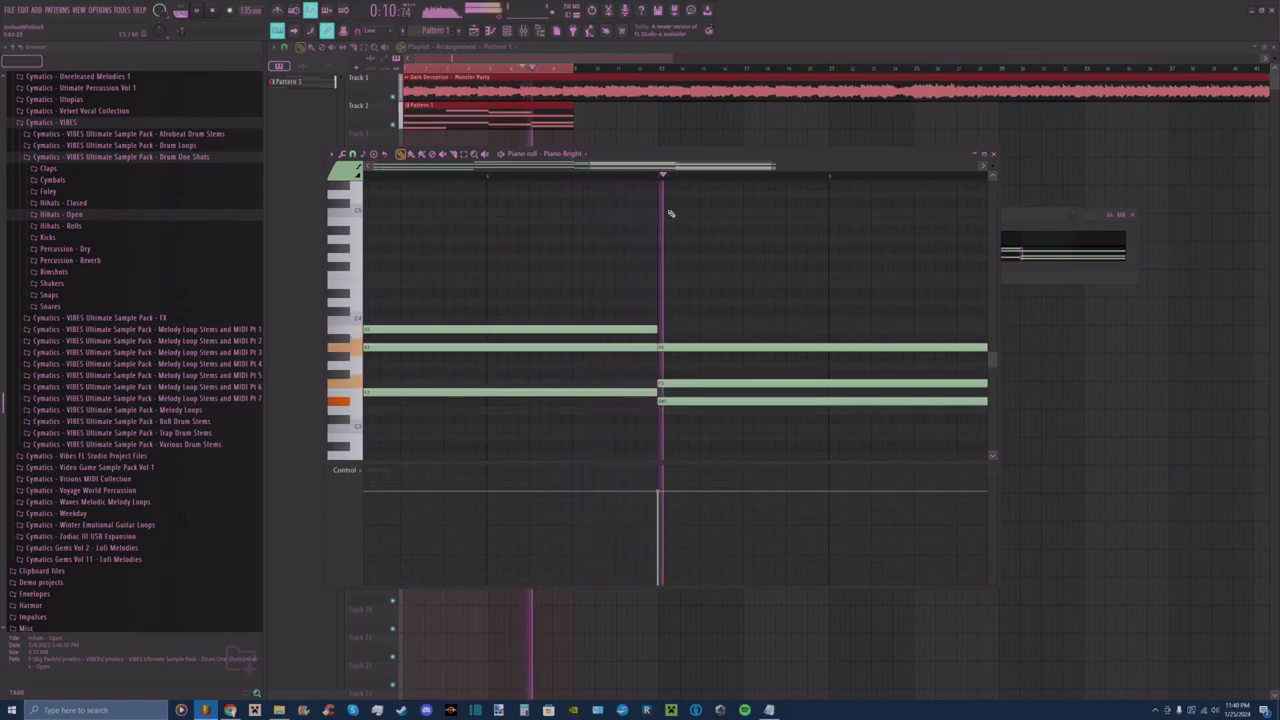
key(space)
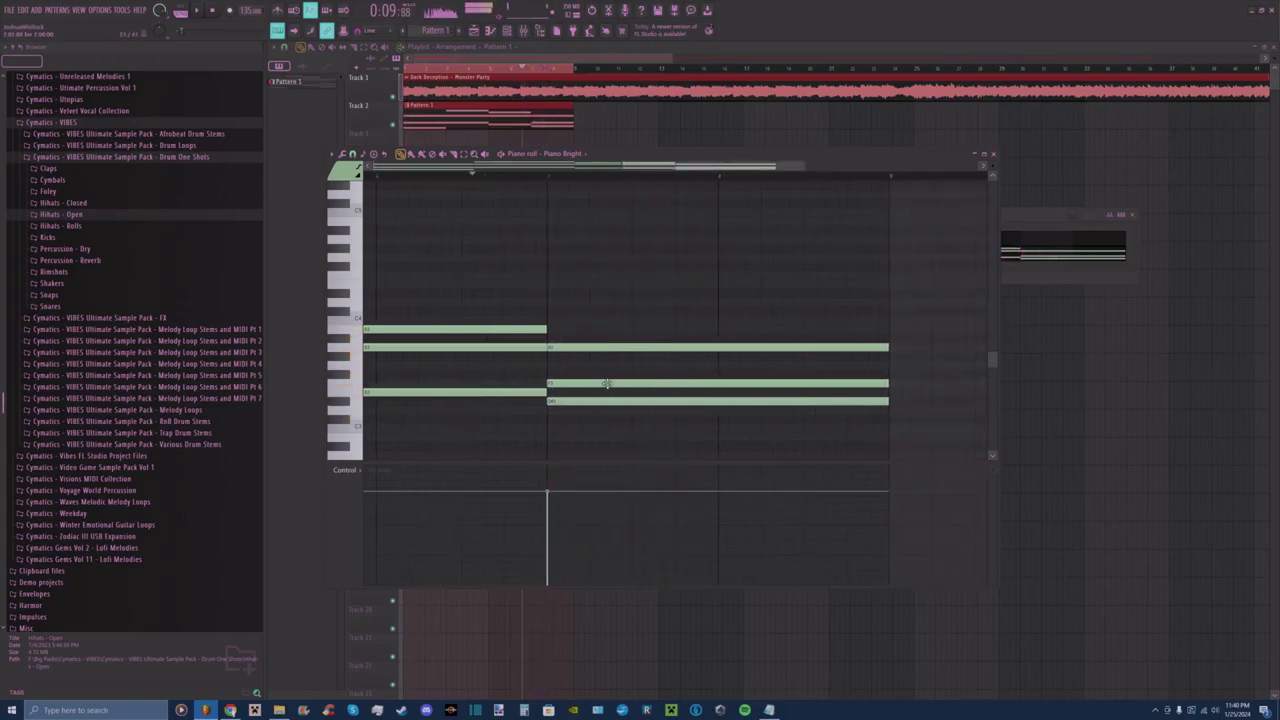
Try G3 with B3 and G3 with C4 above the bar 7 D#3 note, and delete both upper notes.
drag(602, 385, 612, 329)
key(space)
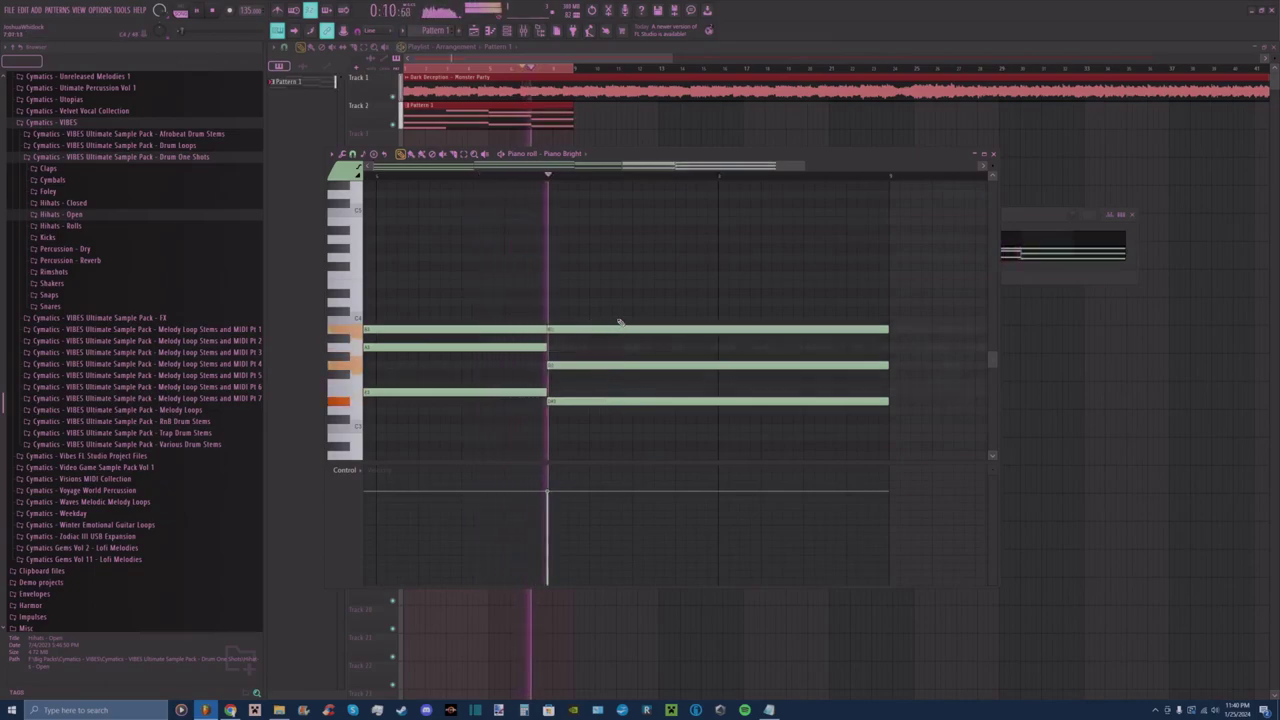
key(space)
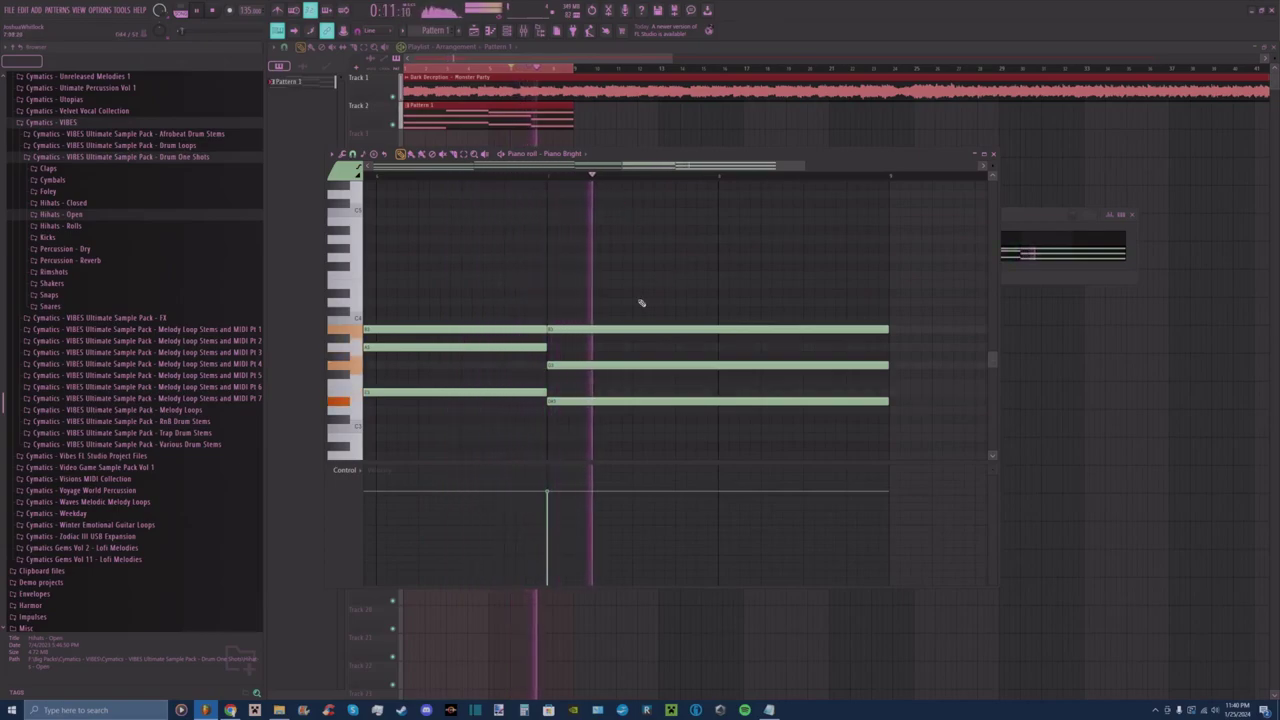
drag(649, 328, 649, 319)
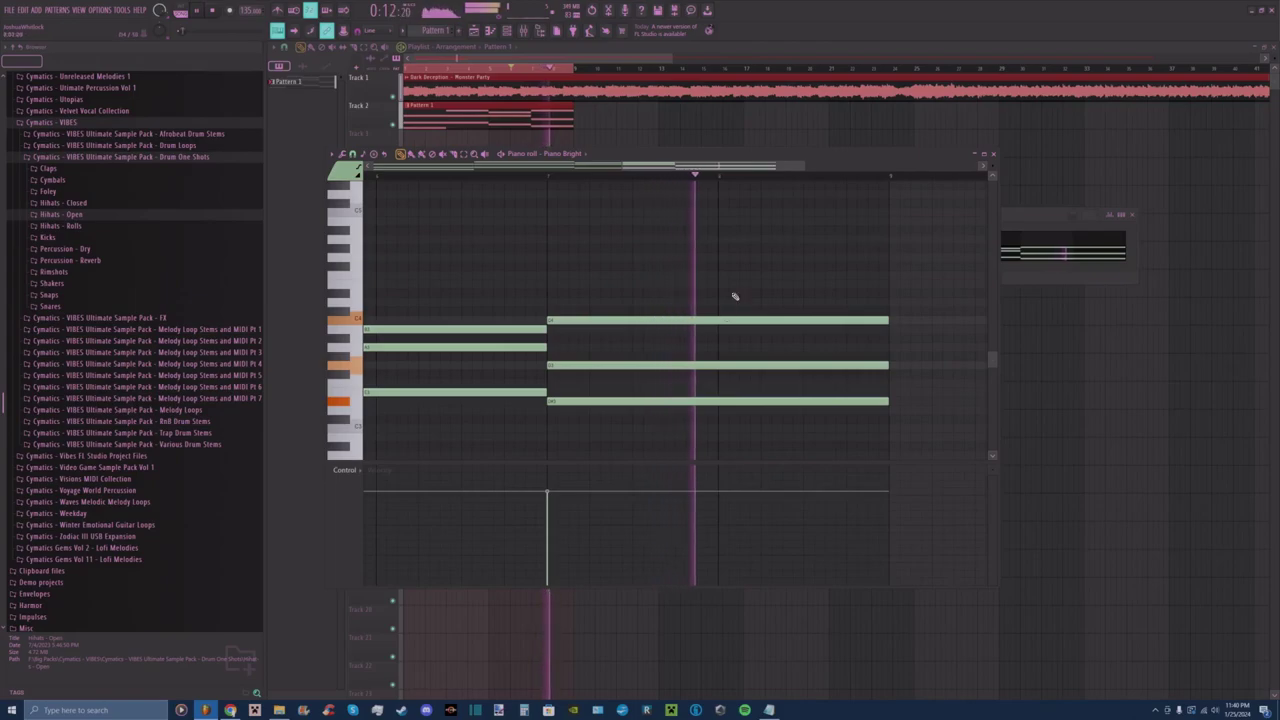
key(space)
mouse_move(804, 166)
mouse_down()
mouse_move(834, 167)
mouse_move(820, 167)
mouse_up()
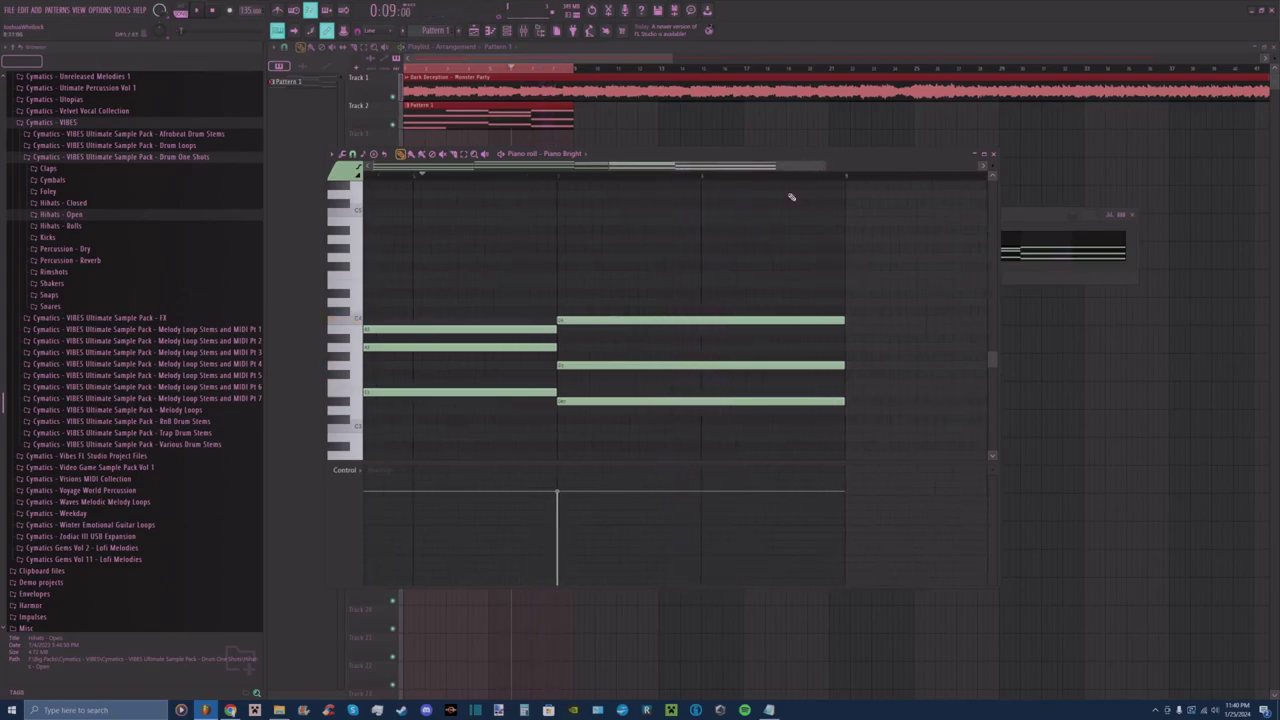
right_click(647, 358)
Rebuild the bar 7 chord by adding F3, lowering the D#3 bass note to D3 and adding A3.
key(space)
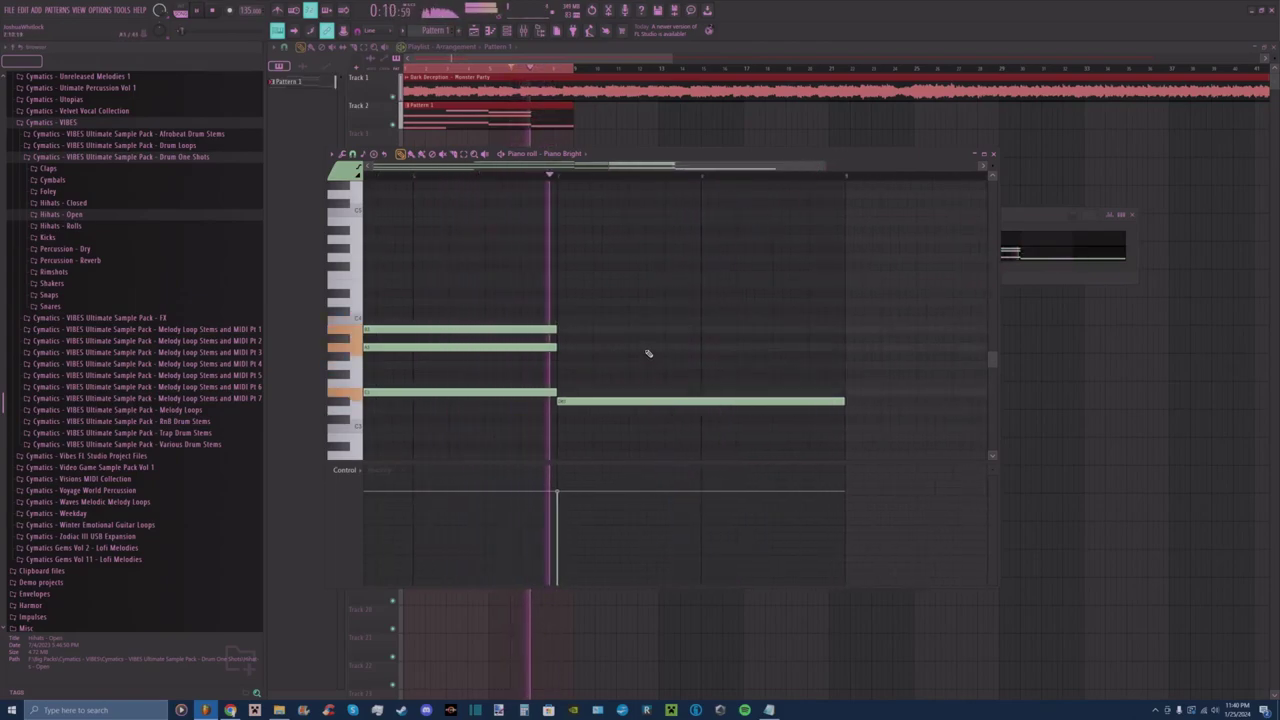
key(space)
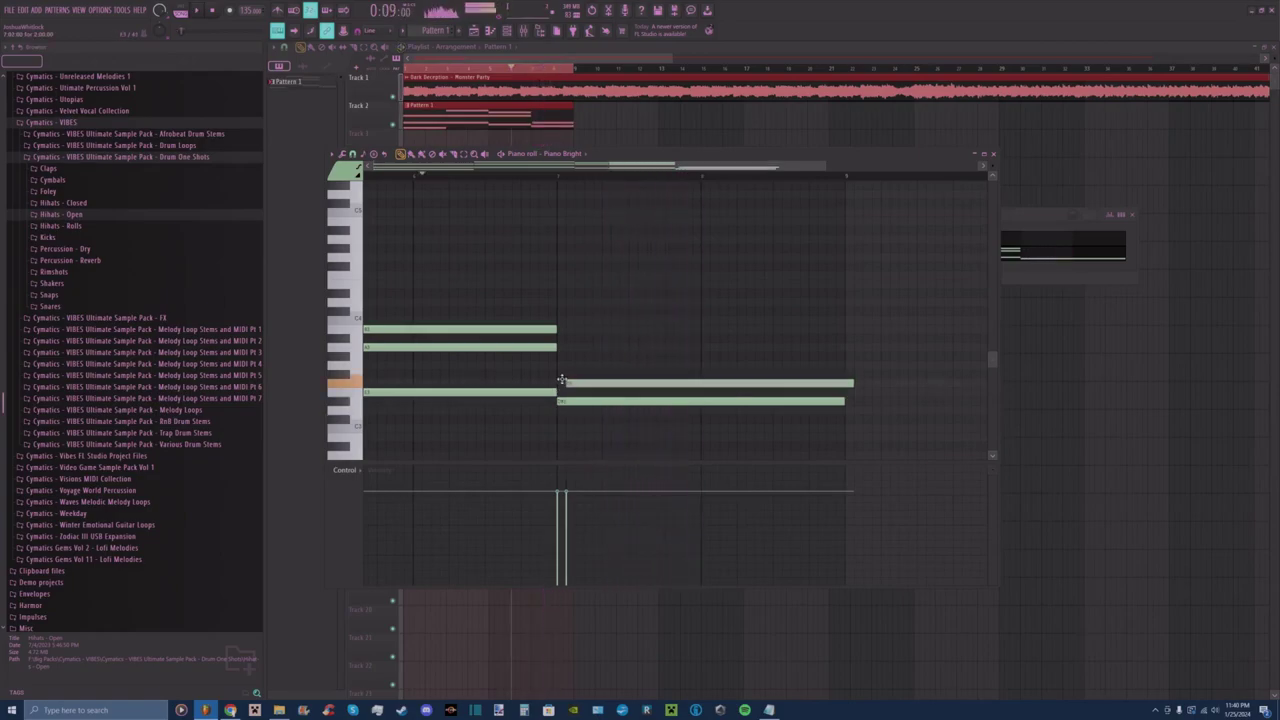
drag(574, 406, 613, 408)
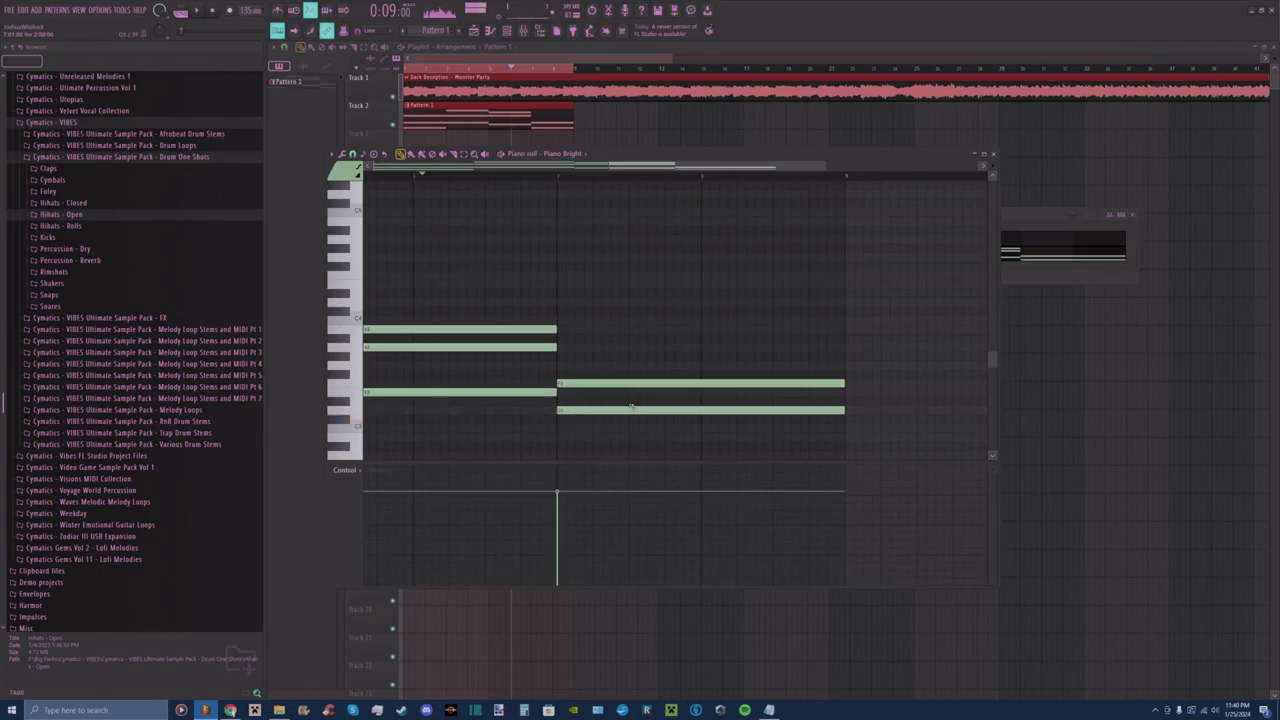
click(560, 348)
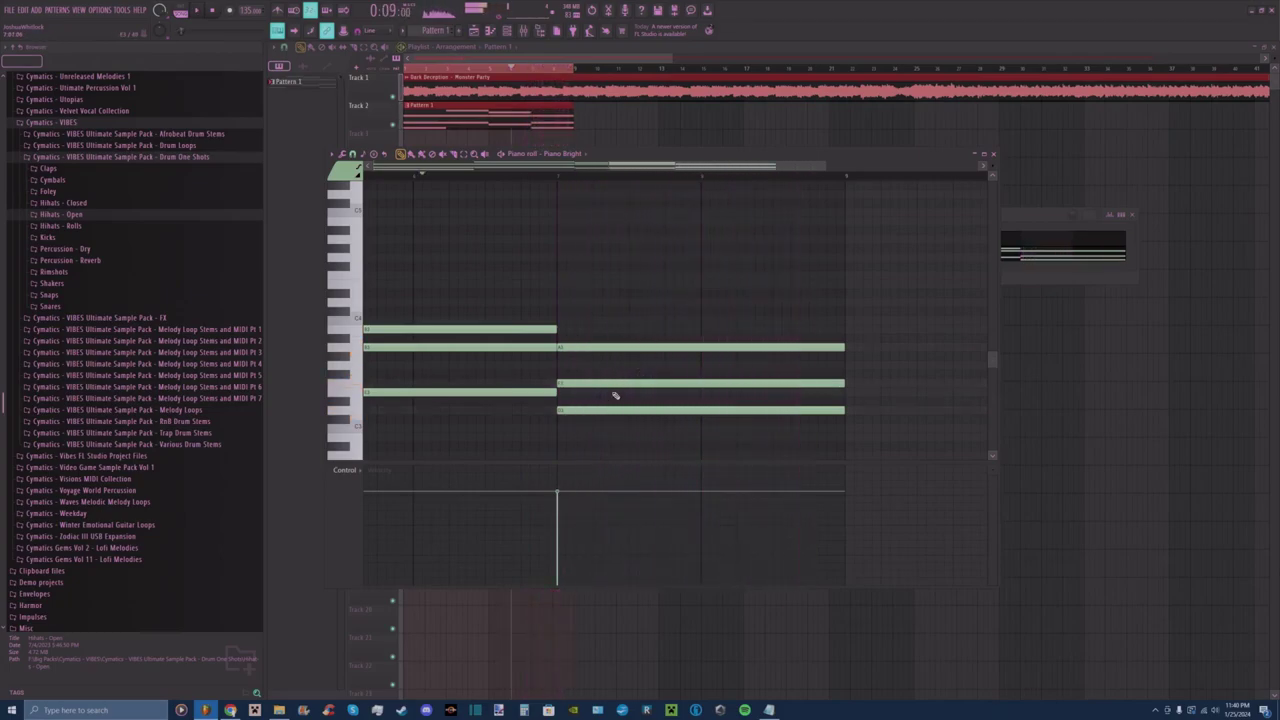
Try E3 instead of F3 in the bar 7 chord against the song, and delete both notes above D3.
drag(612, 391, 610, 399)
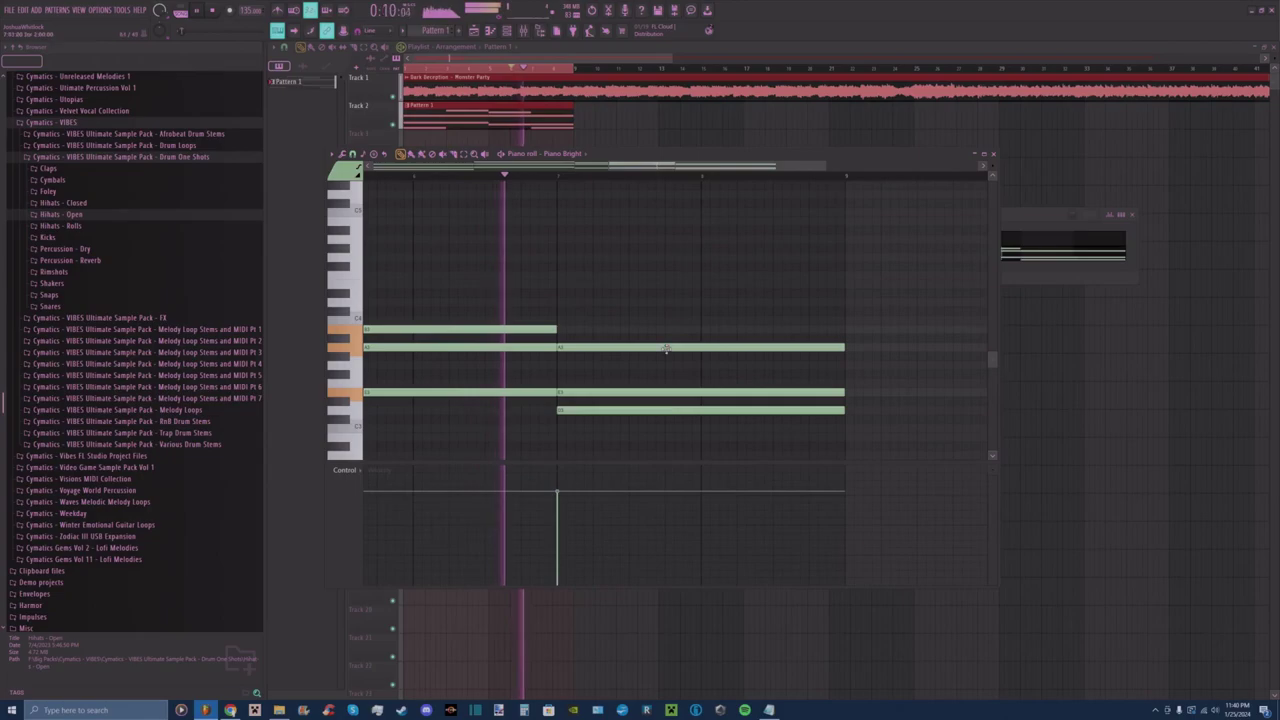
key(space)
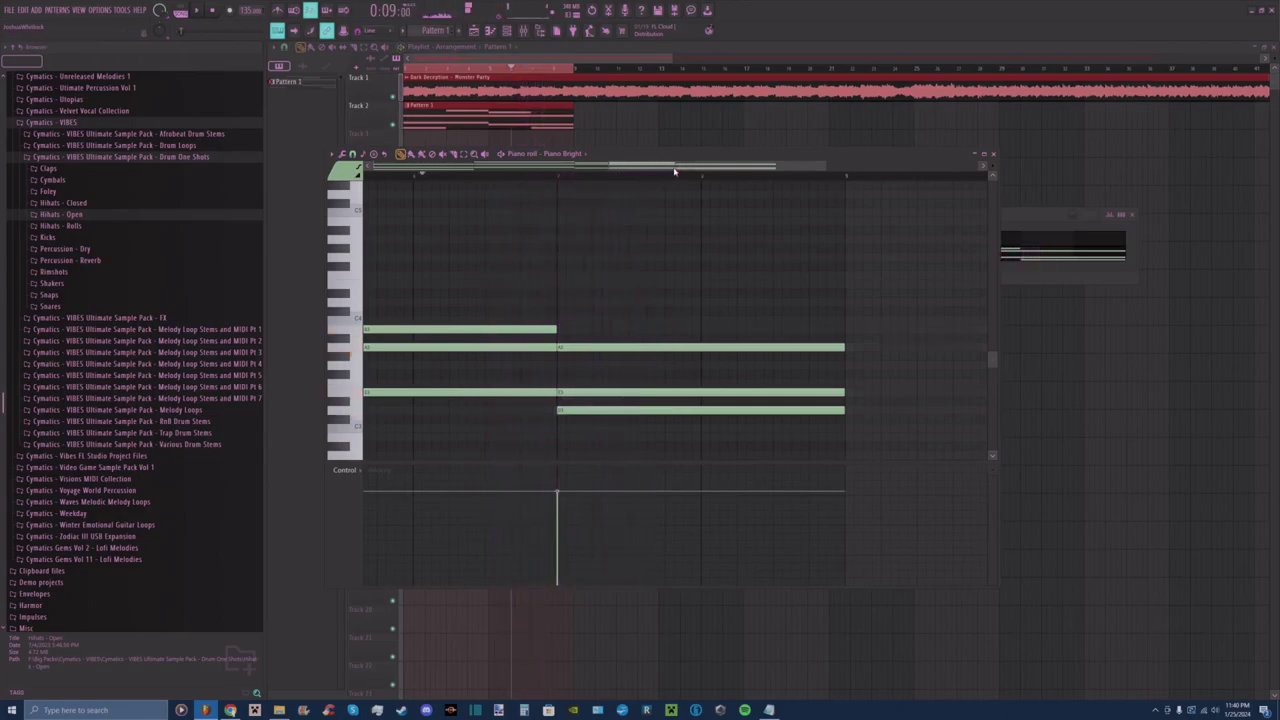
right_click(758, 347)
right_click(754, 392)
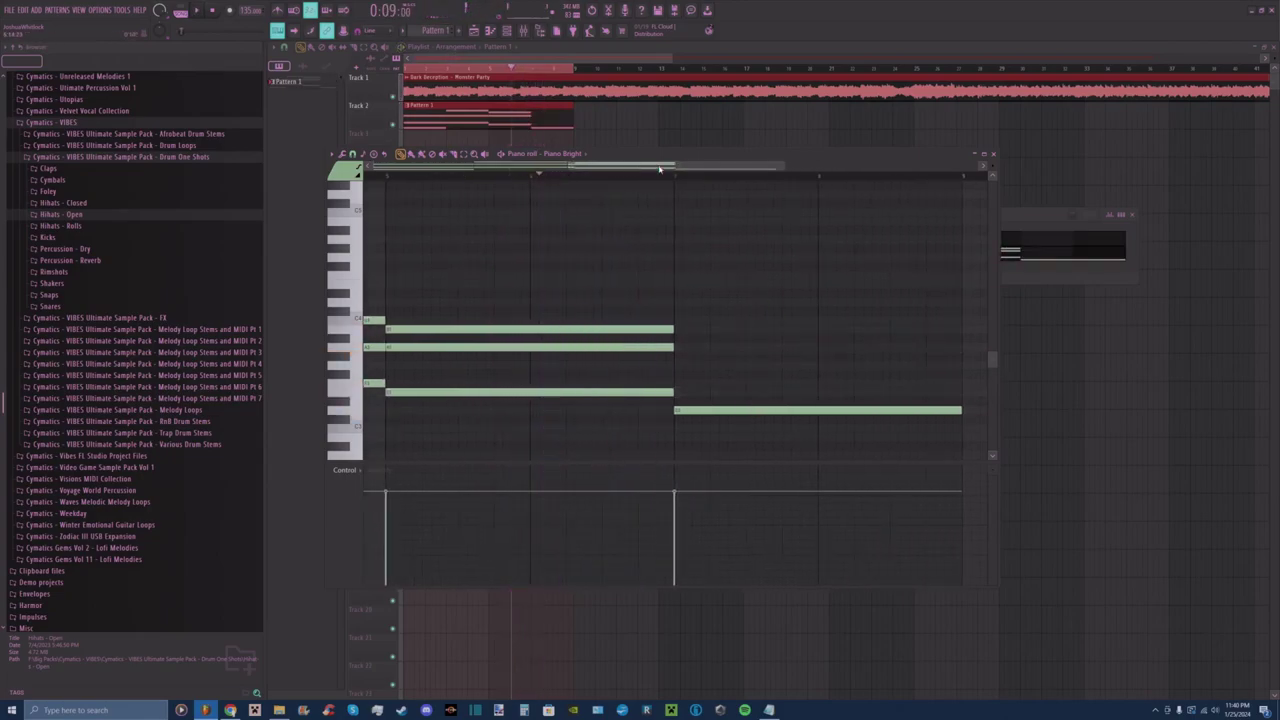
Listen to the bar 7 bass note against the song and stack F3 and A3 back on top of D3.
drag(659, 169, 450, 169)
drag(600, 168, 871, 220)
key(space)
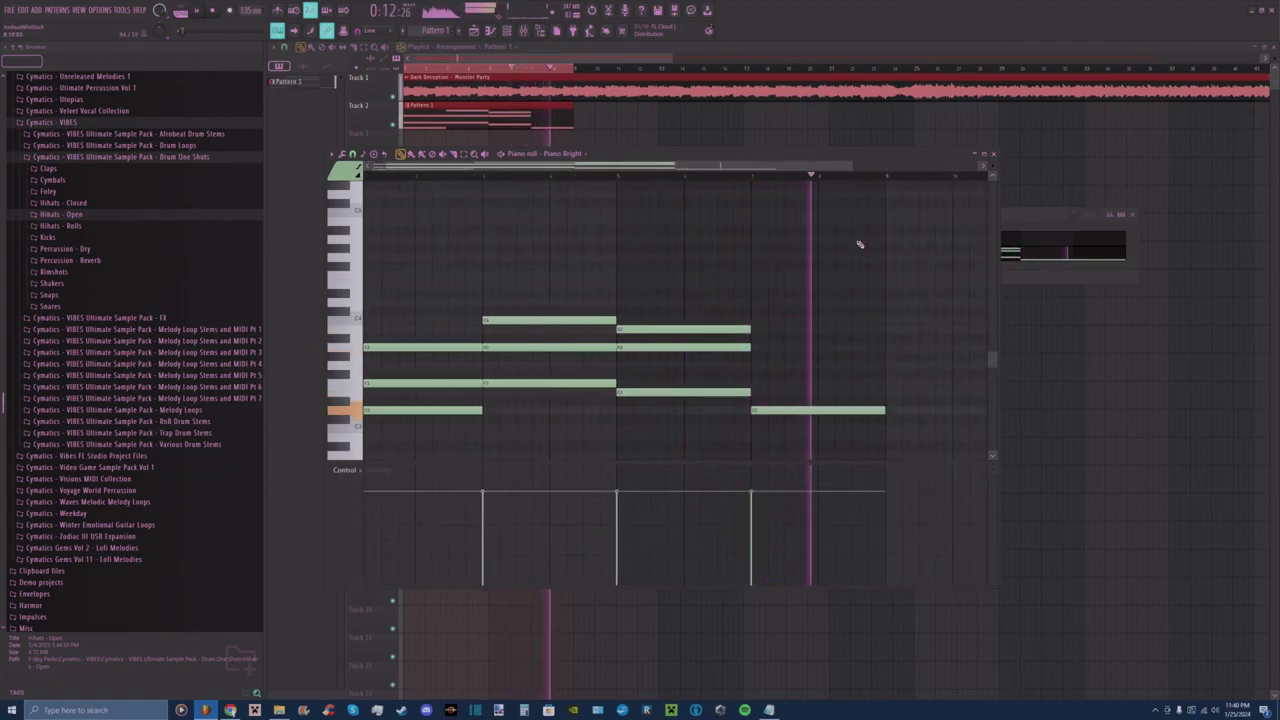
key(space)
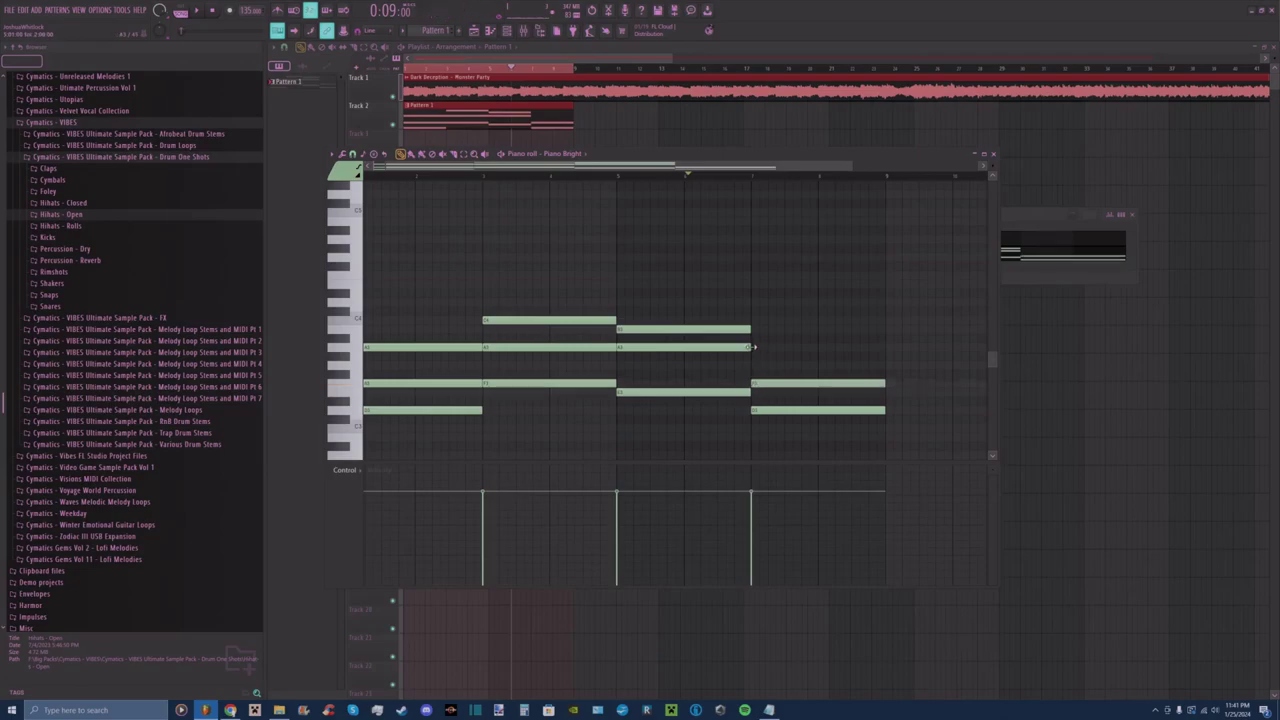
key(space)
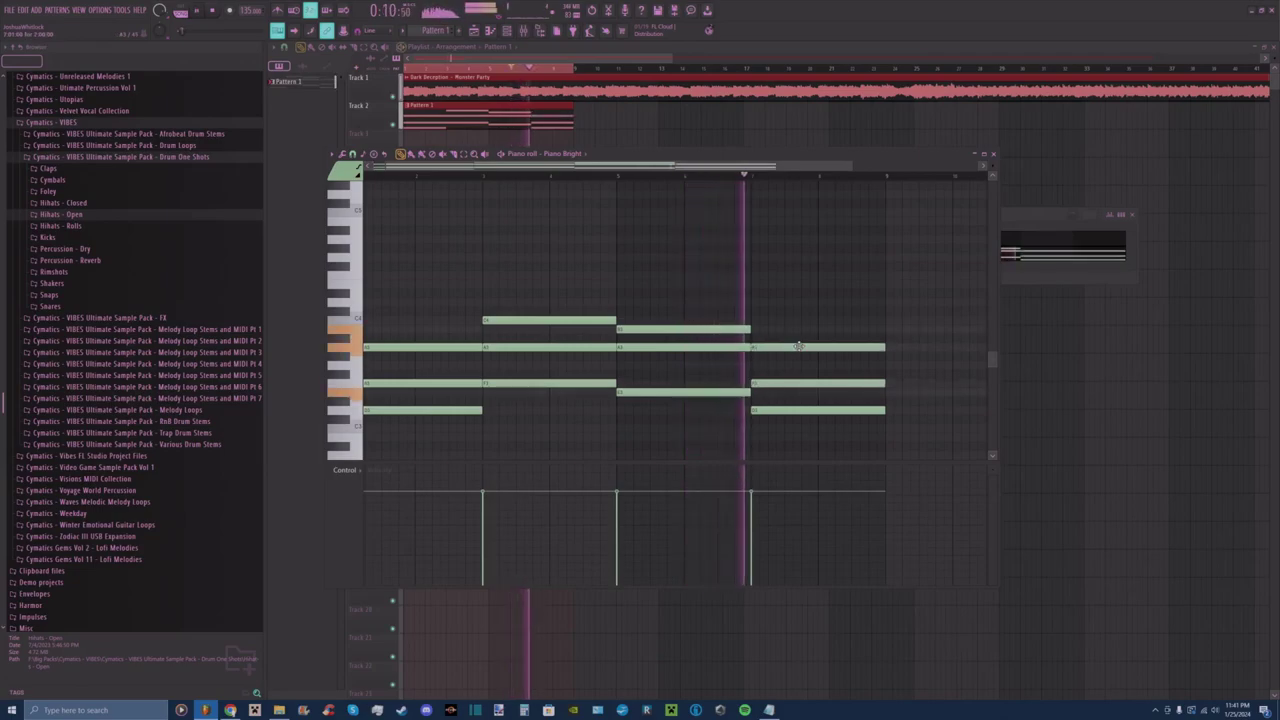
Place a second Pattern 1 clip at bar 9 on Track 2, clear the time selection and play through it.
key(F7)
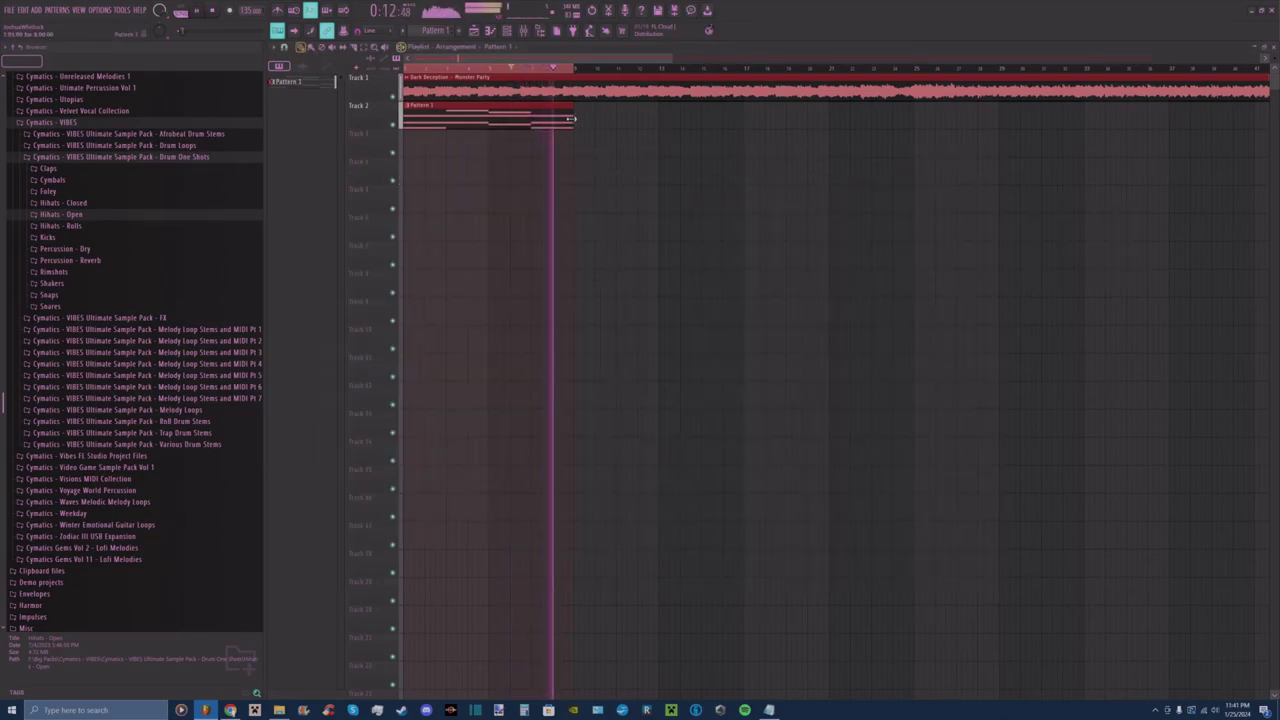
click(577, 123)
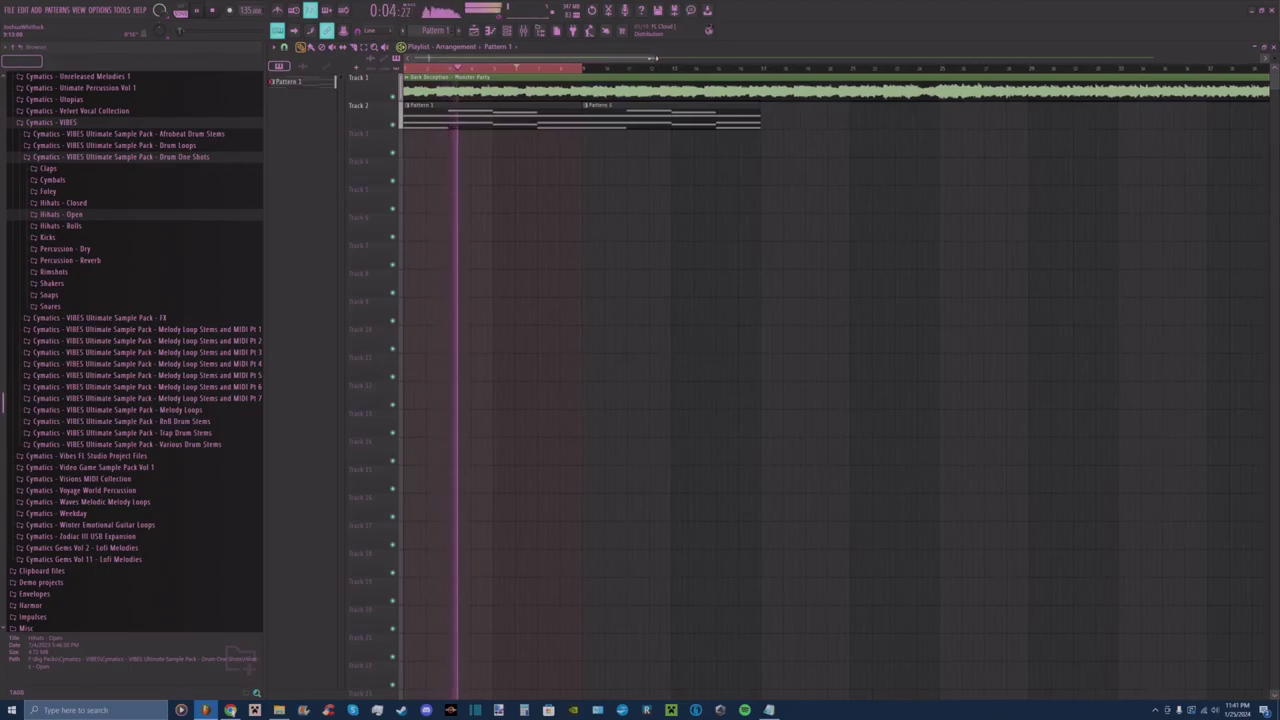
drag(664, 60, 597, 59)
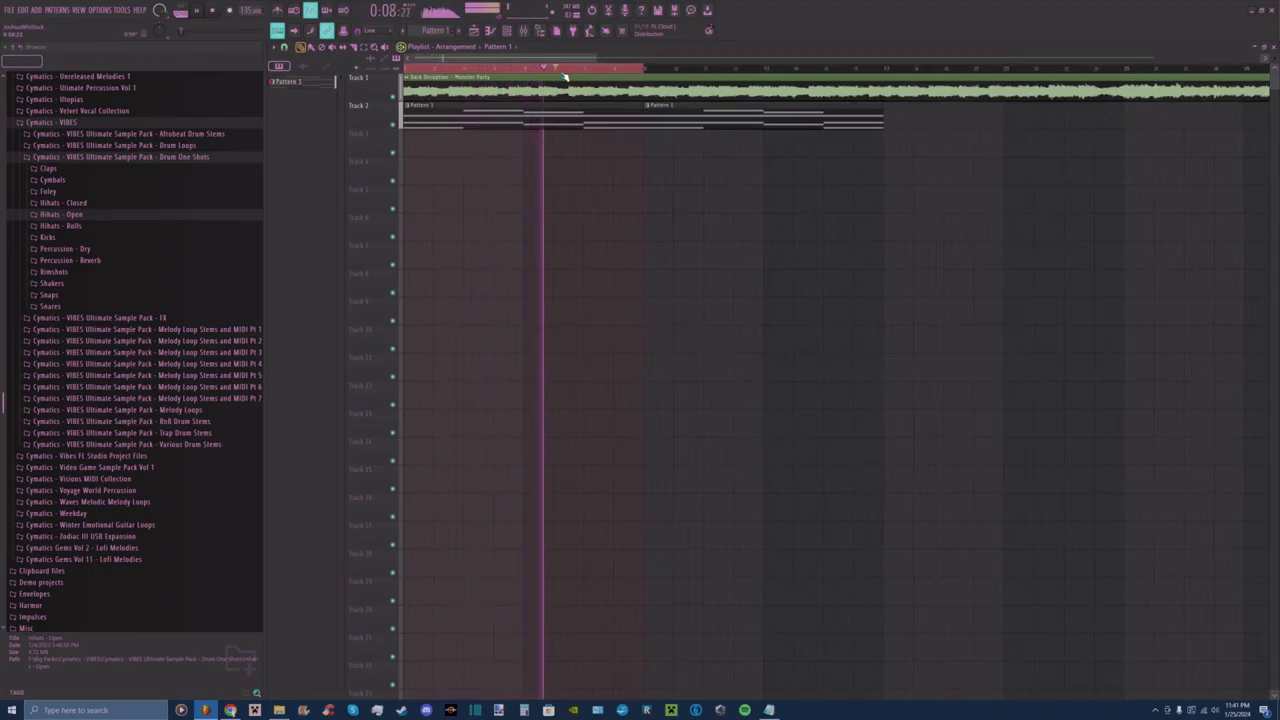
double_click(562, 70)
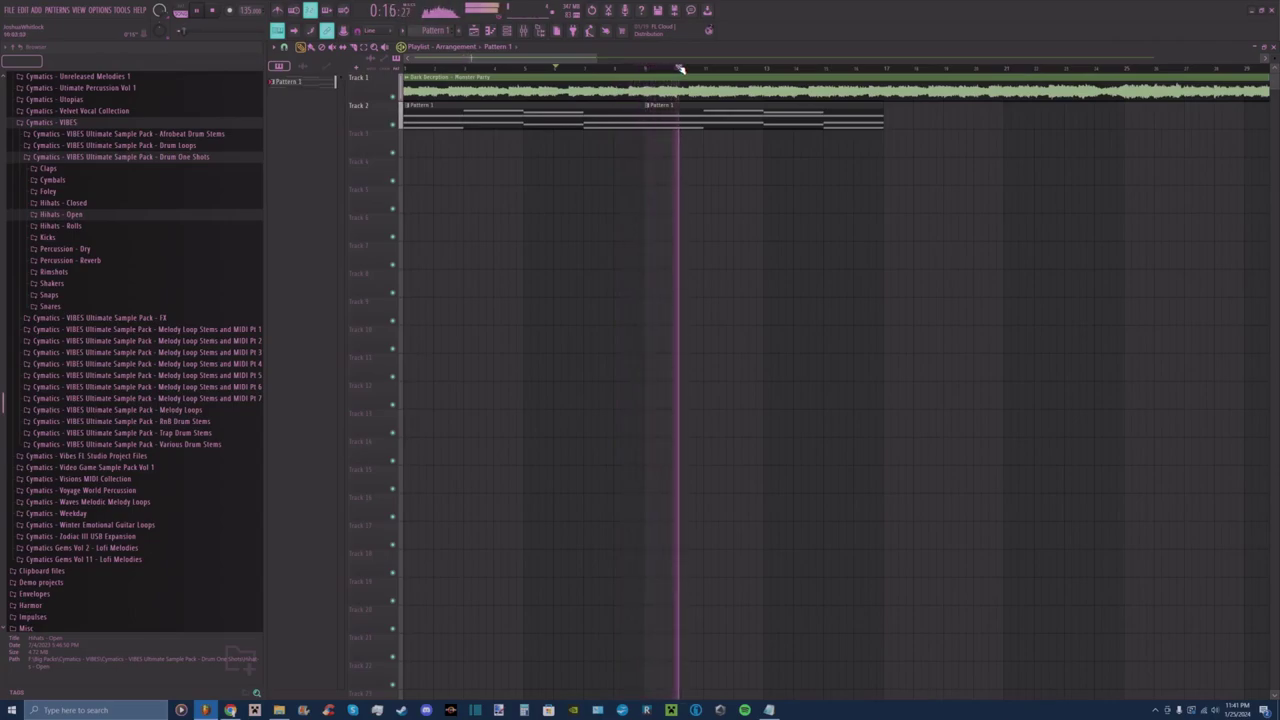
drag(577, 58, 621, 61)
scroll(625, 62, down, 1)
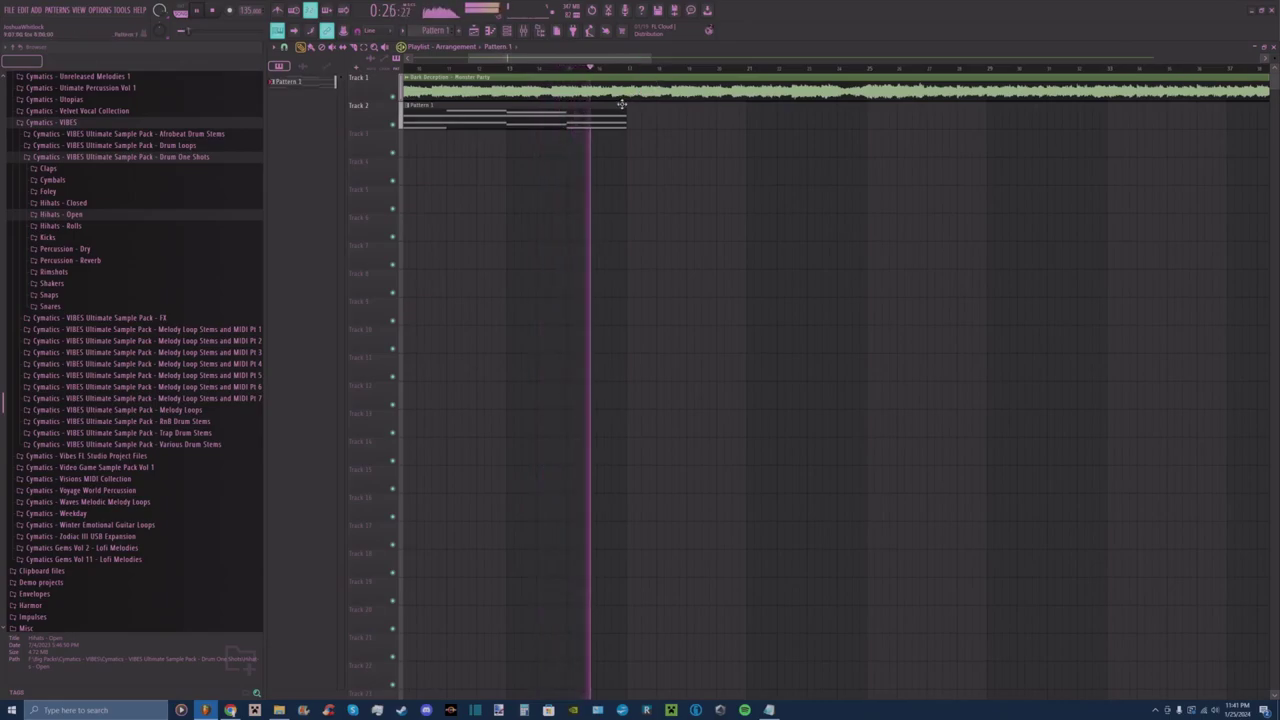
key(space)
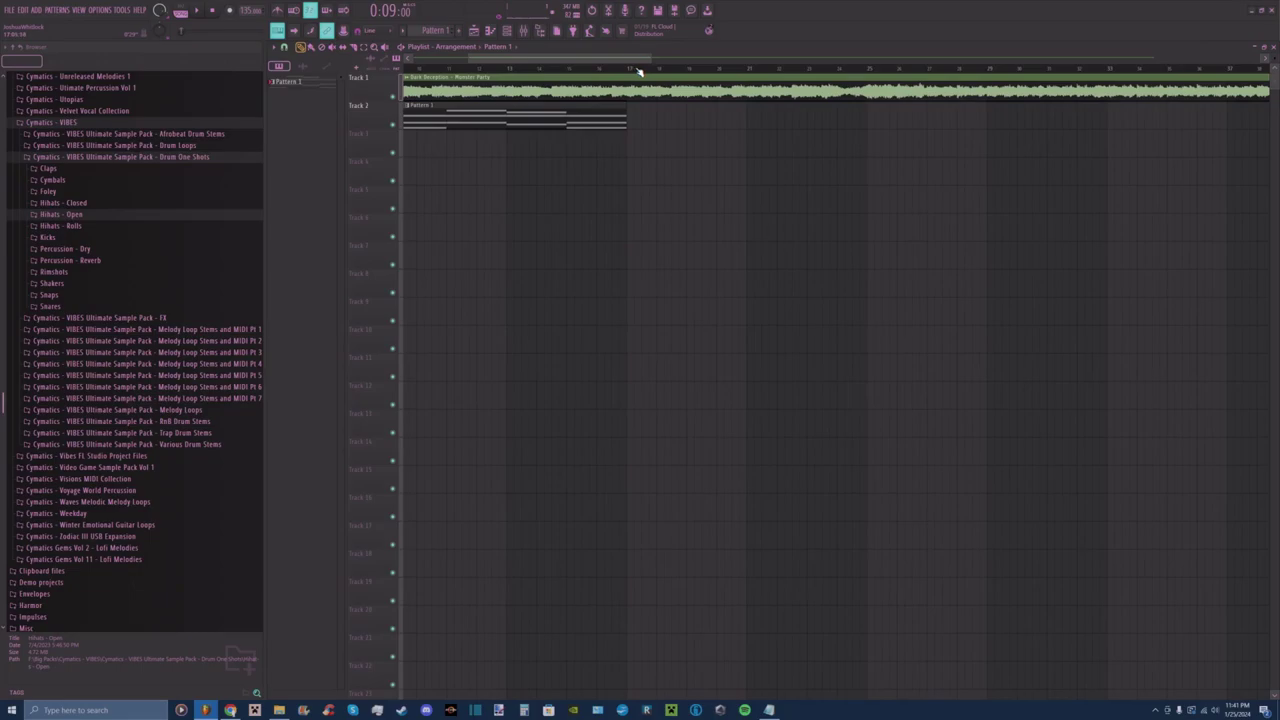
Place two more Pattern 1 clips at bars 17 and 25 on Track 2, and play the song from bar 25.
scroll(630, 62, down, 2)
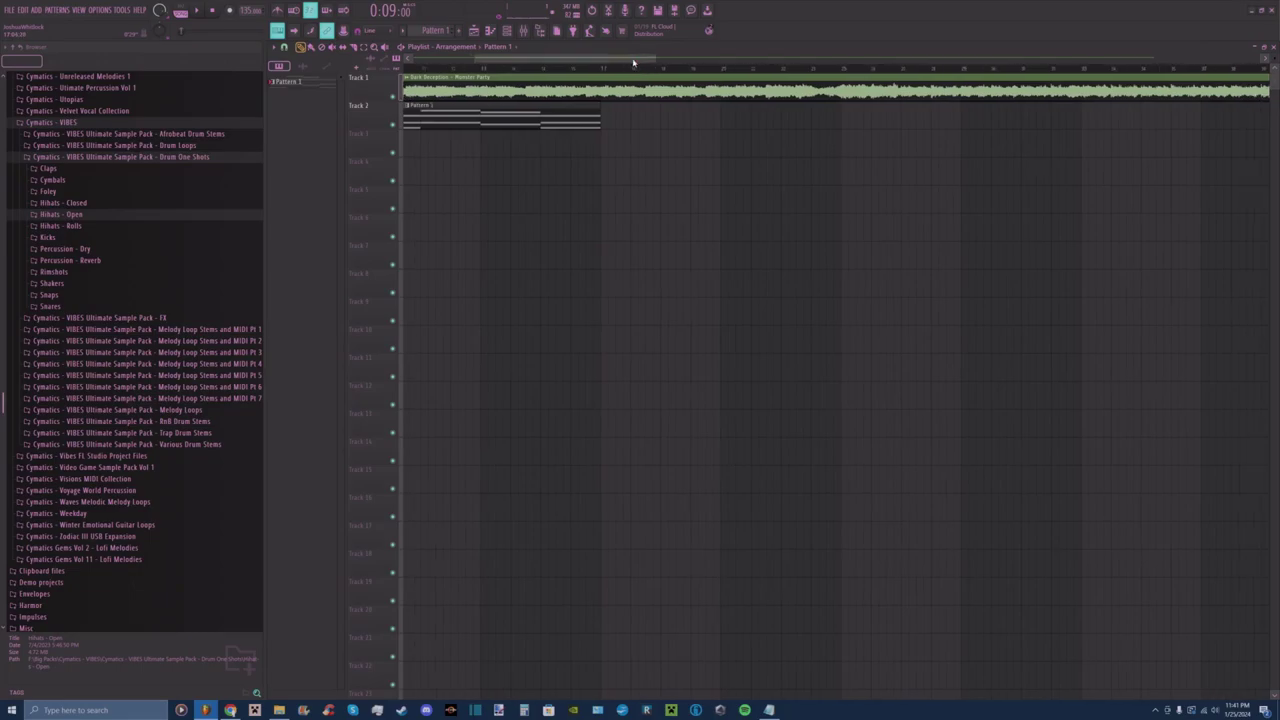
click(612, 116)
scroll(674, 63, up, 1)
double_click(678, 121)
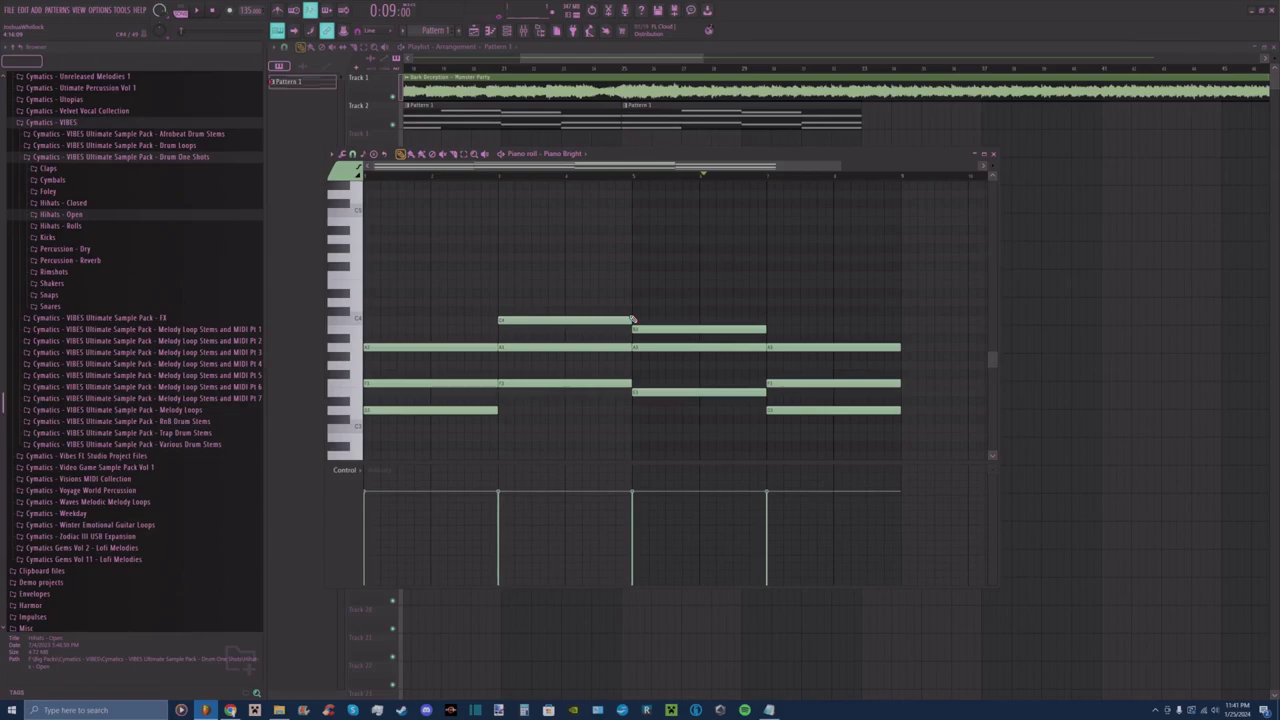
click(625, 70)
key(space)
drag(678, 61, 703, 62)
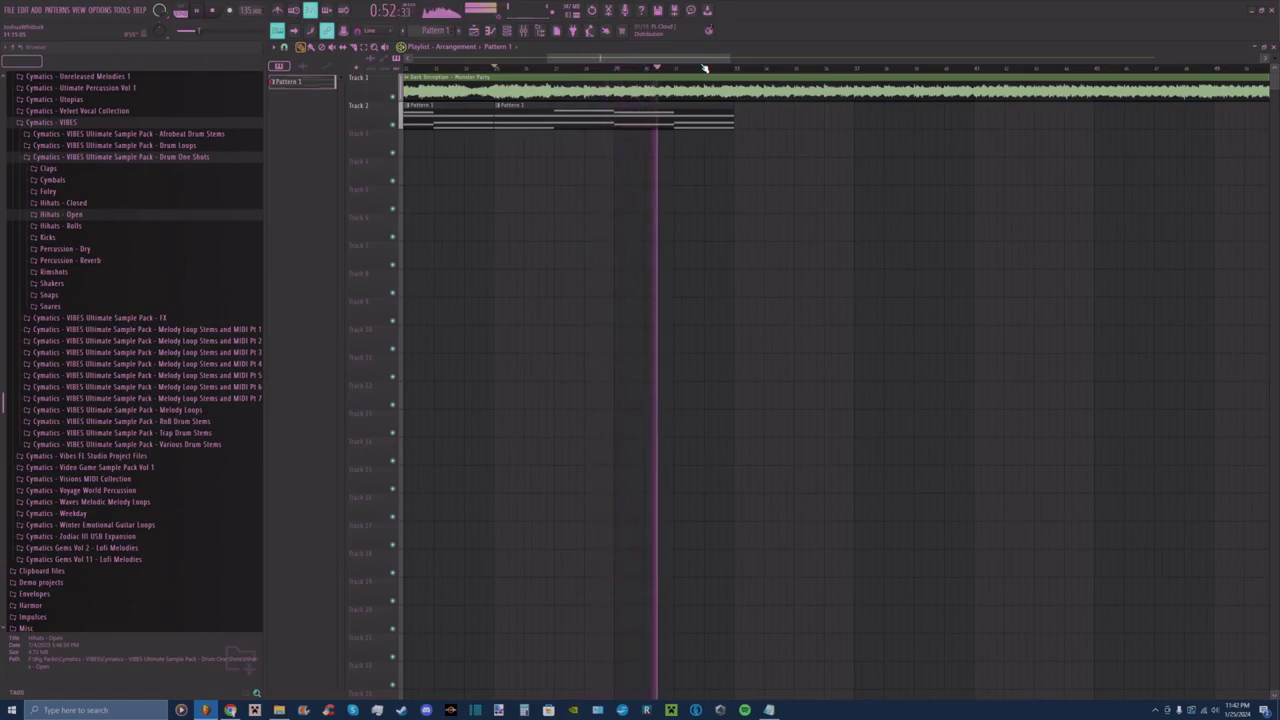
key(space)
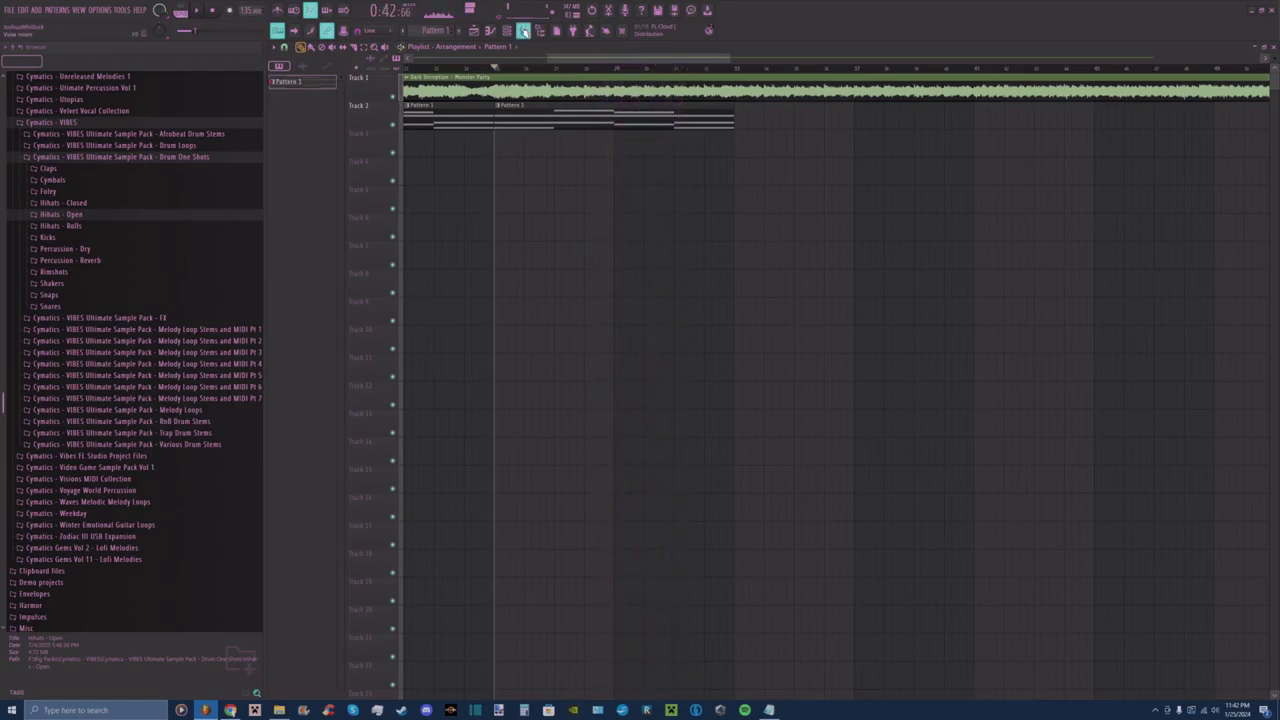
Delete the effect plugins loaded on Insert 1 in the mixer.
click(523, 31)
click(523, 31)
click(507, 31)
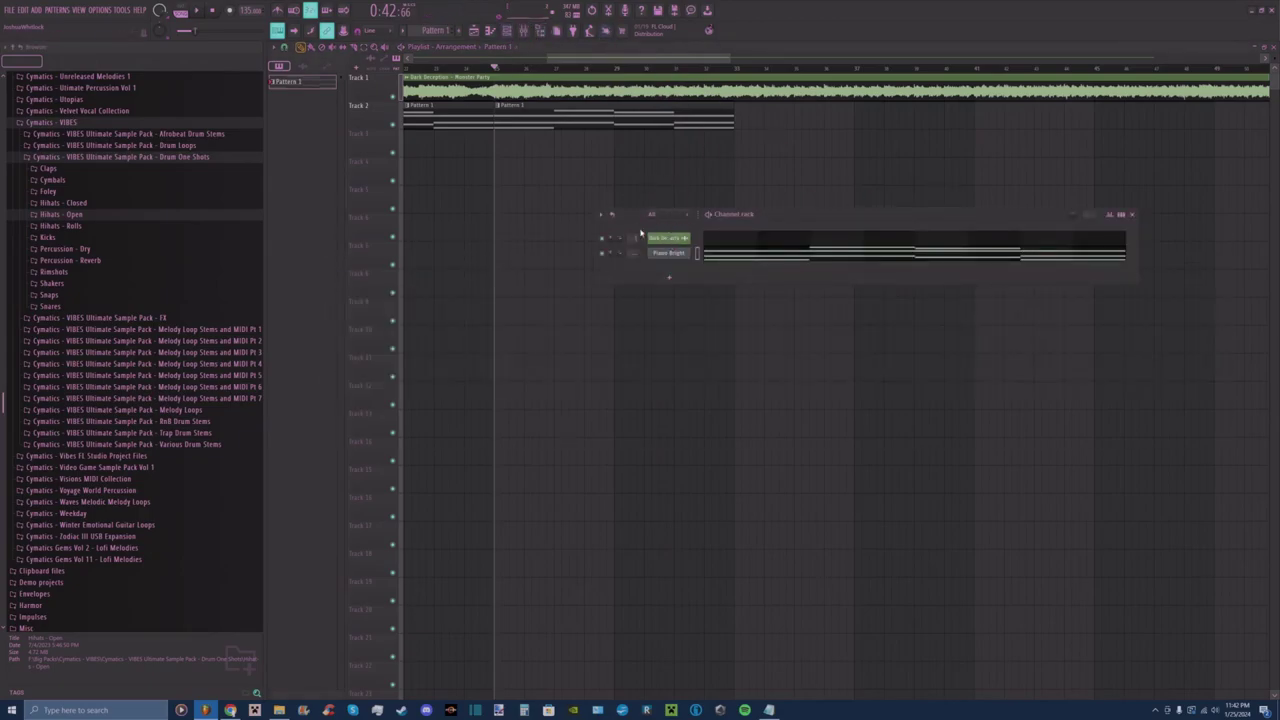
click(532, 31)
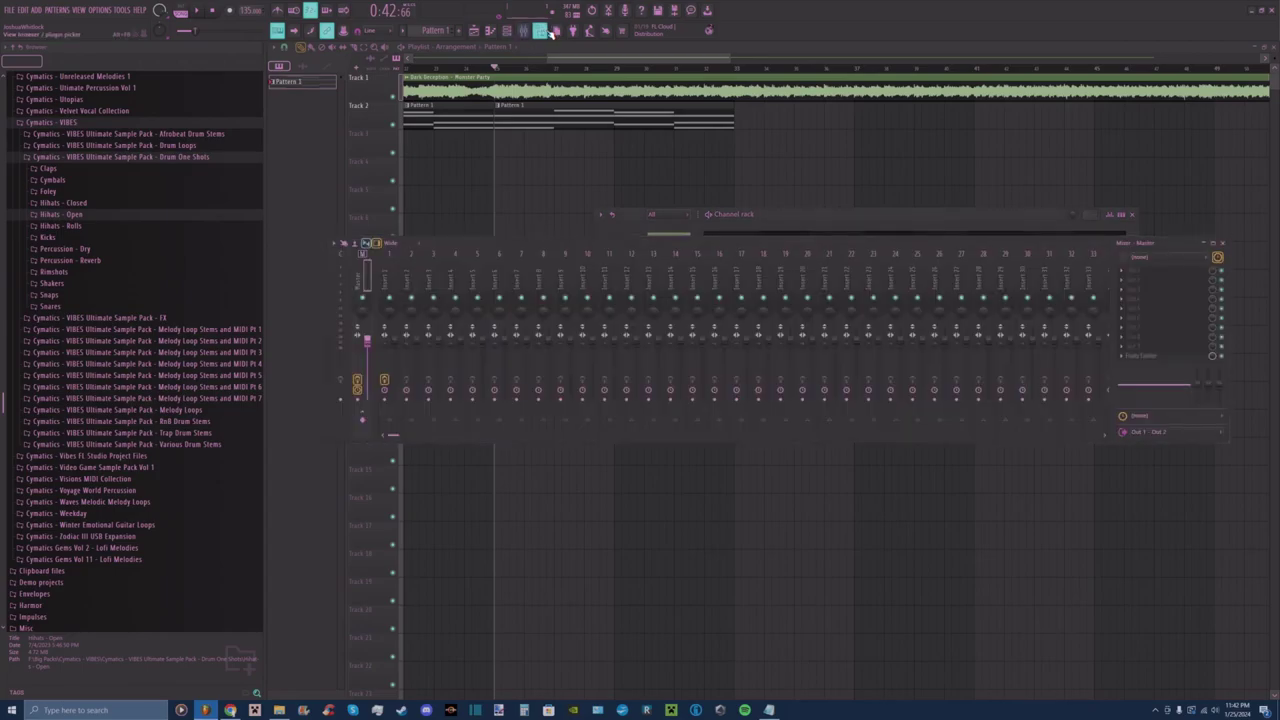
click(514, 31)
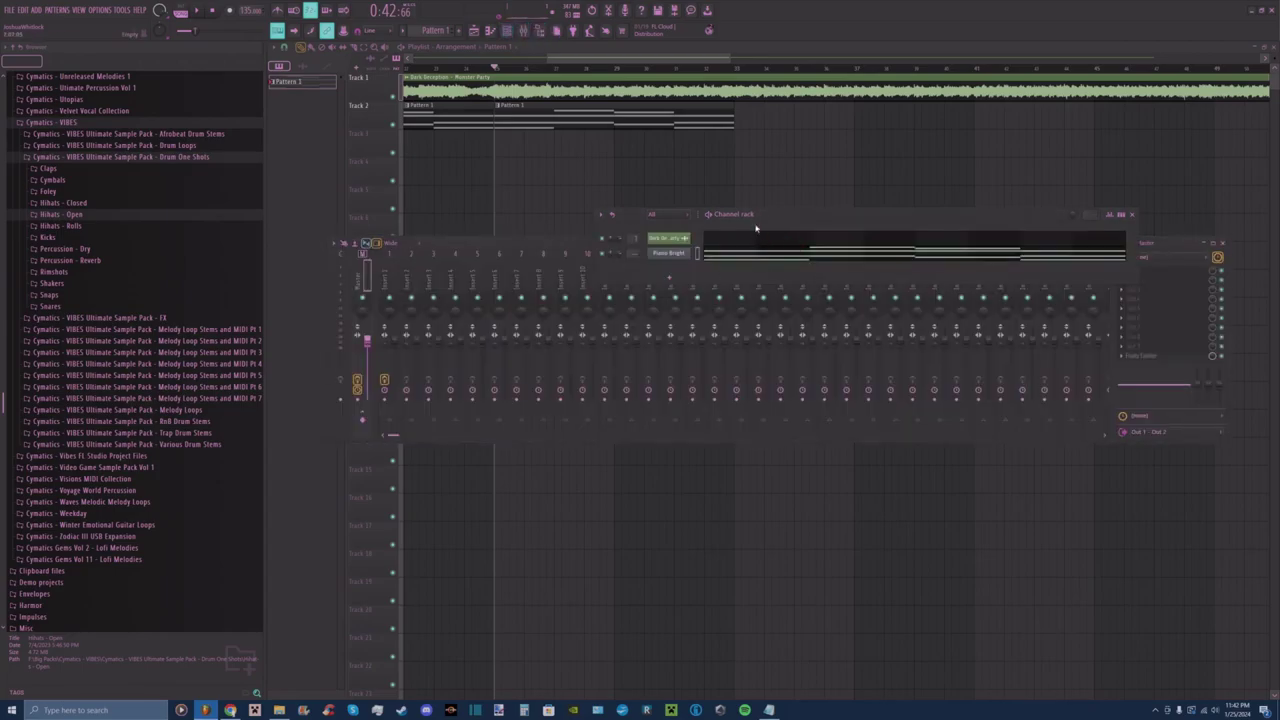
click(551, 245)
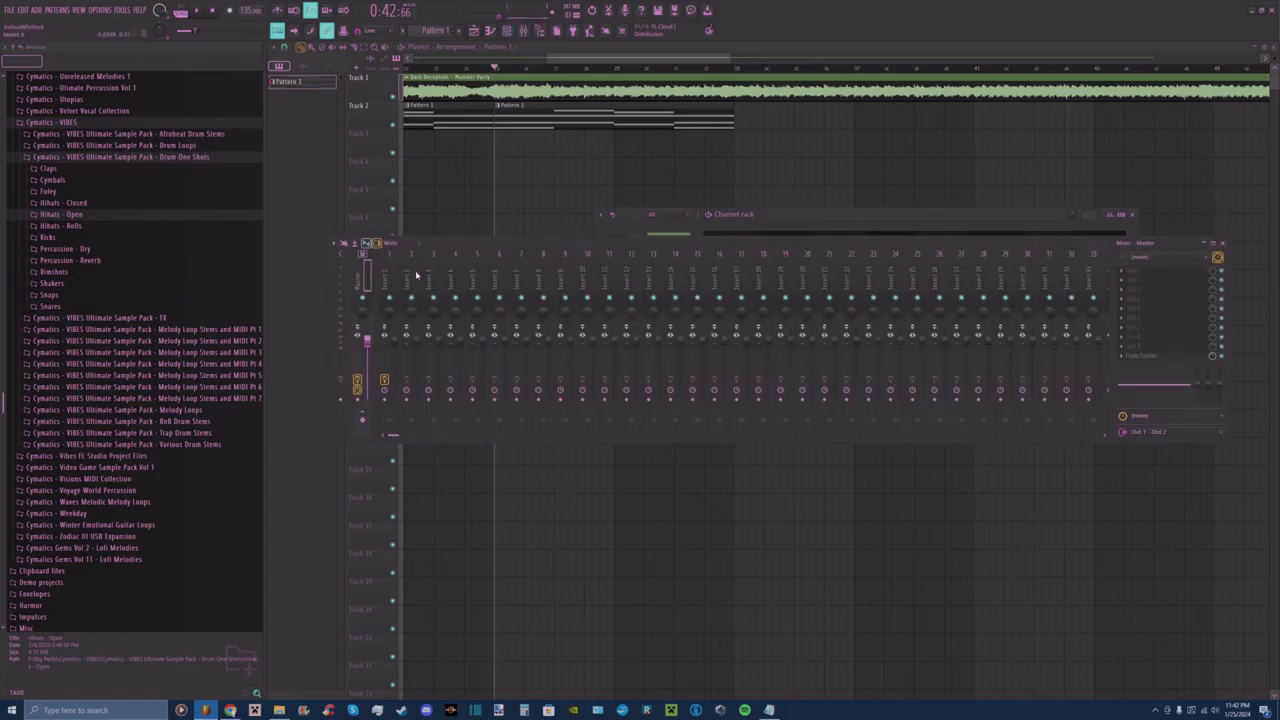
click(1134, 295)
click(1129, 297)
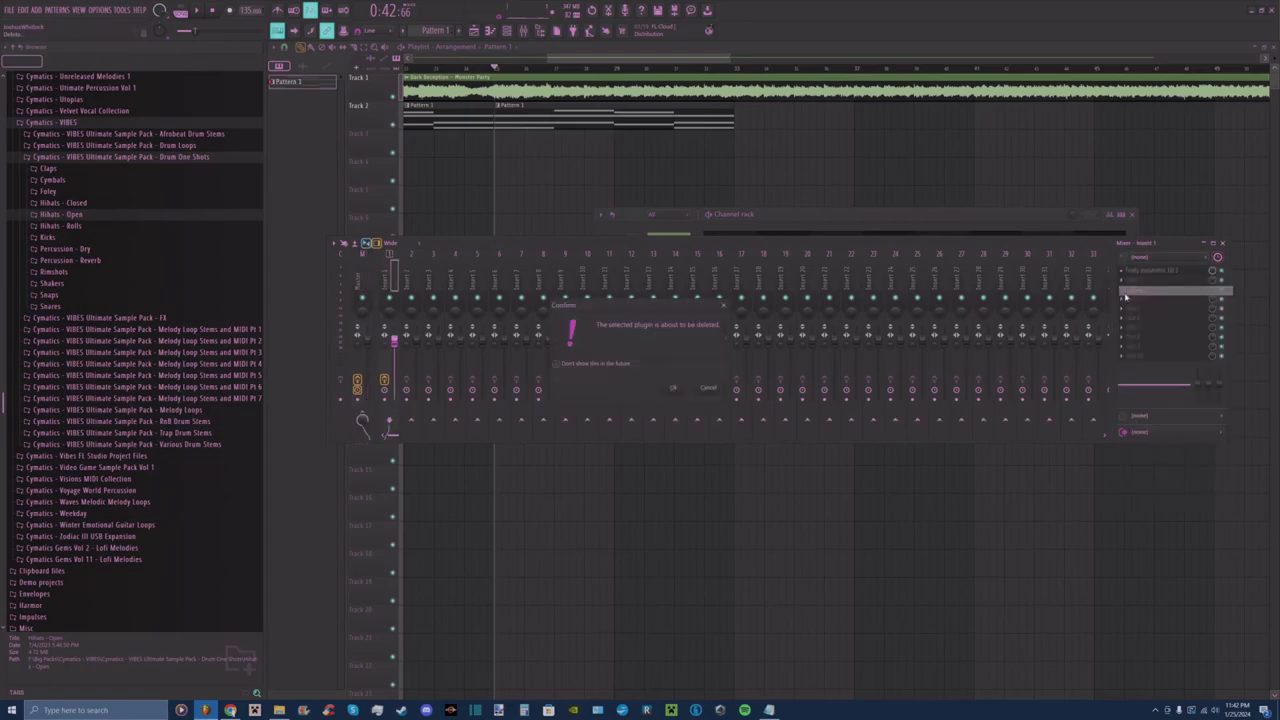
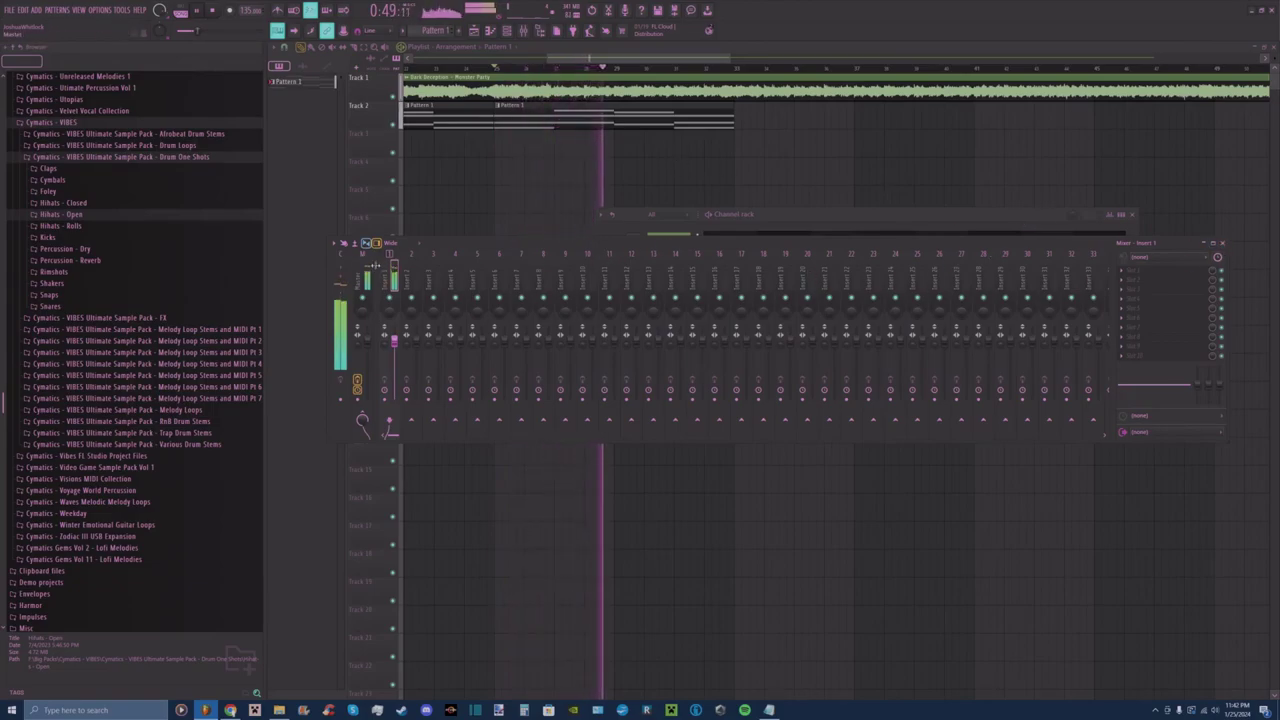
Reset the Dark Deception channel's mixer routing and link the channel to mixer track 1.
drag(775, 218, 774, 209)
right_click(633, 231)
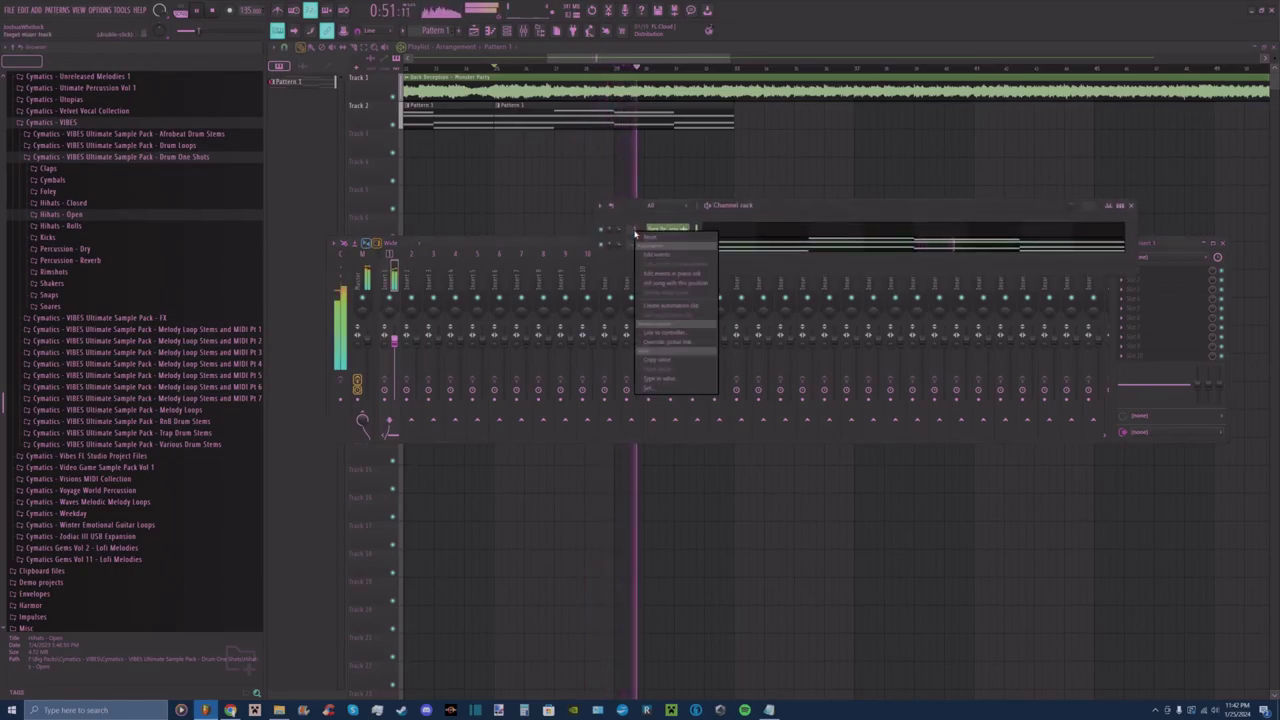
click(650, 237)
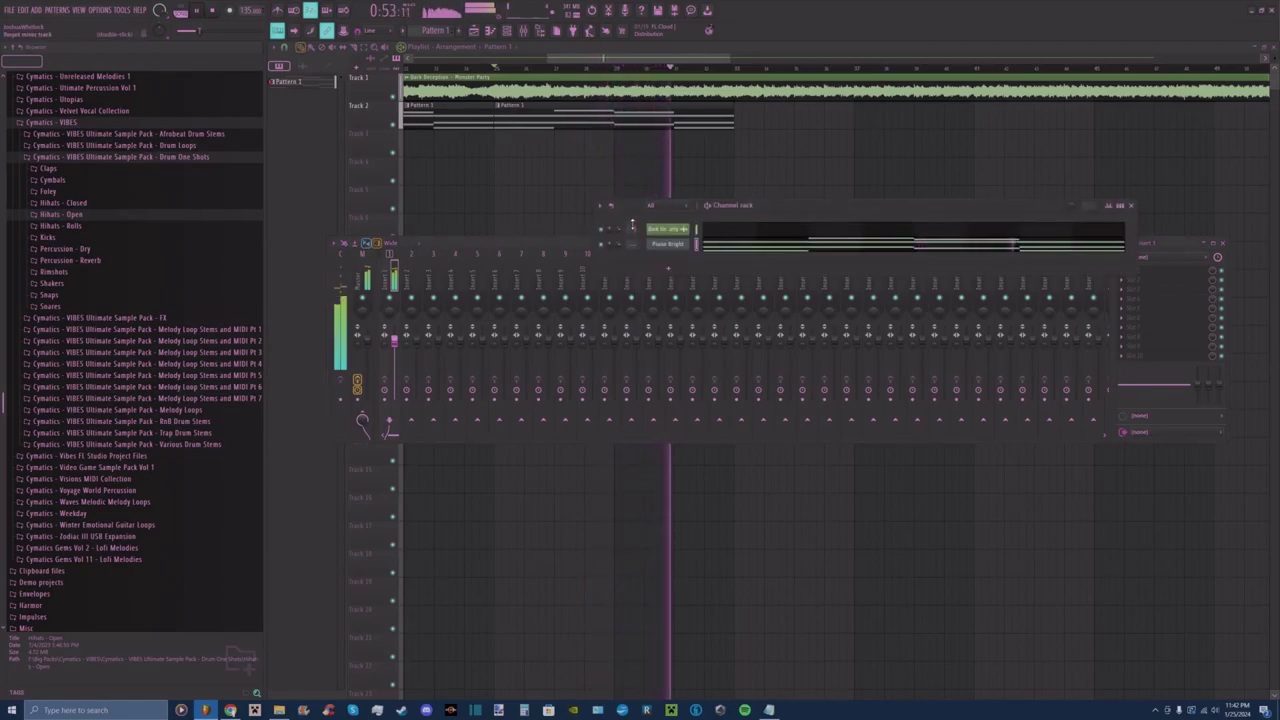
click(696, 230)
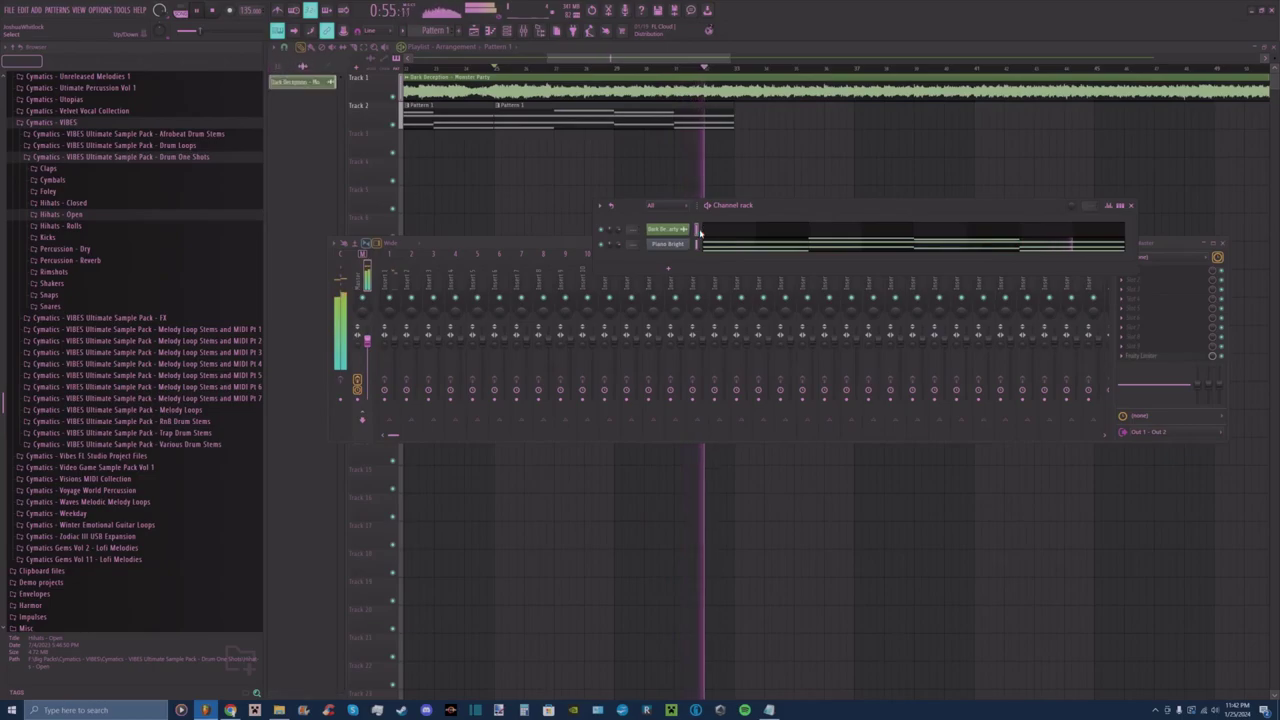
key(ctrl+l)
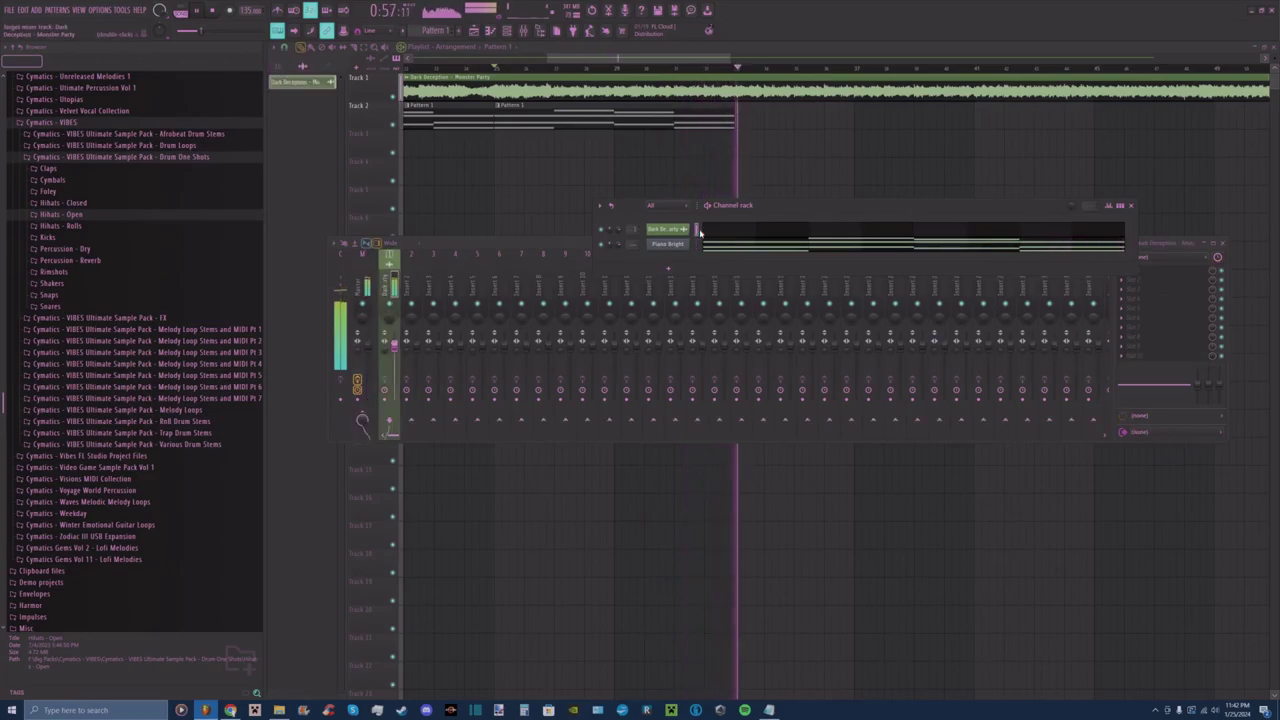
Load Fruity parametric EQ 2 in the first effect slot of the Dark Deception mixer track and play the song through it.
click(389, 258)
key(space)
click(1131, 271)
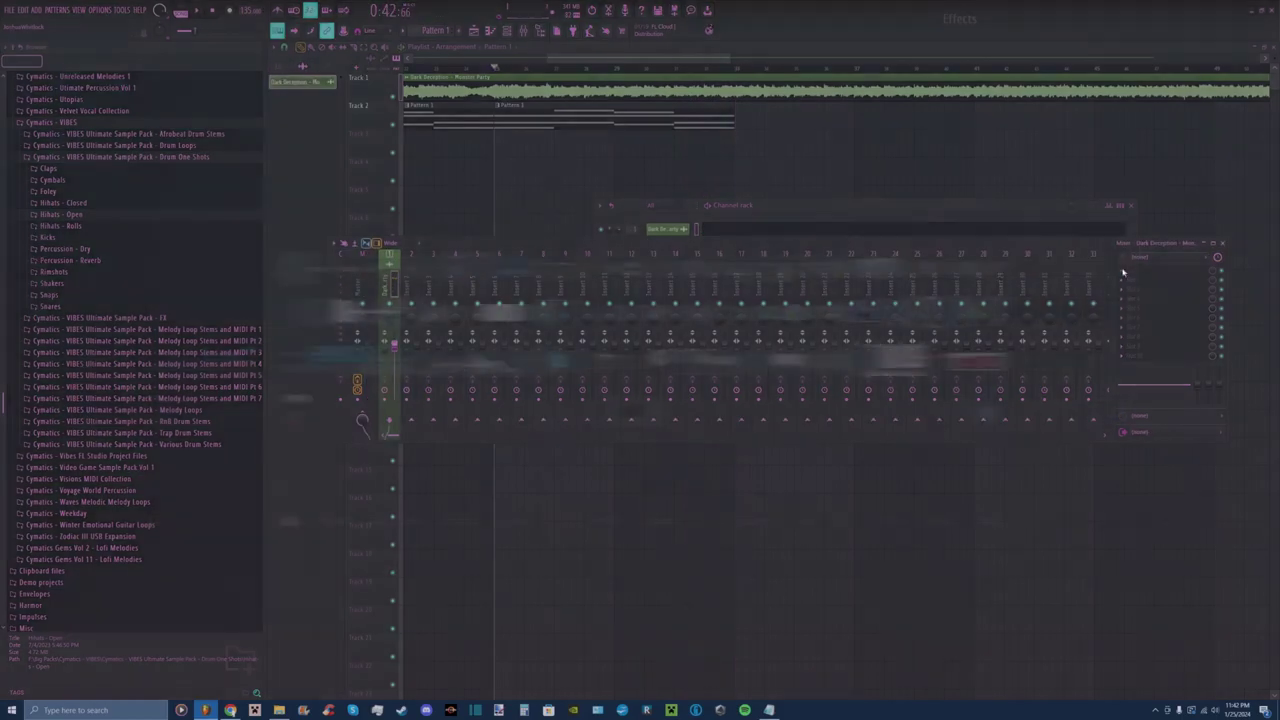
drag(566, 320, 1139, 273)
key(space)
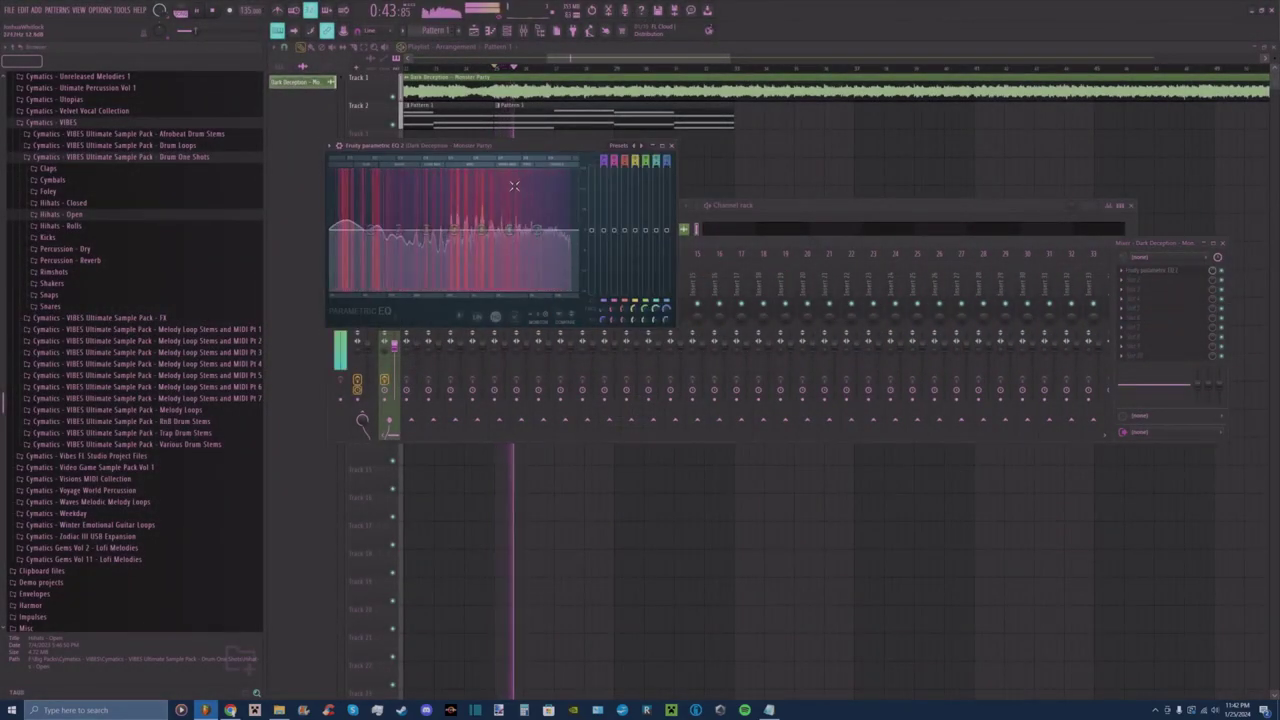
Restrict playback to bars 25 to 33 in the playlist and play that loop.
key(space)
drag(492, 70, 707, 83)
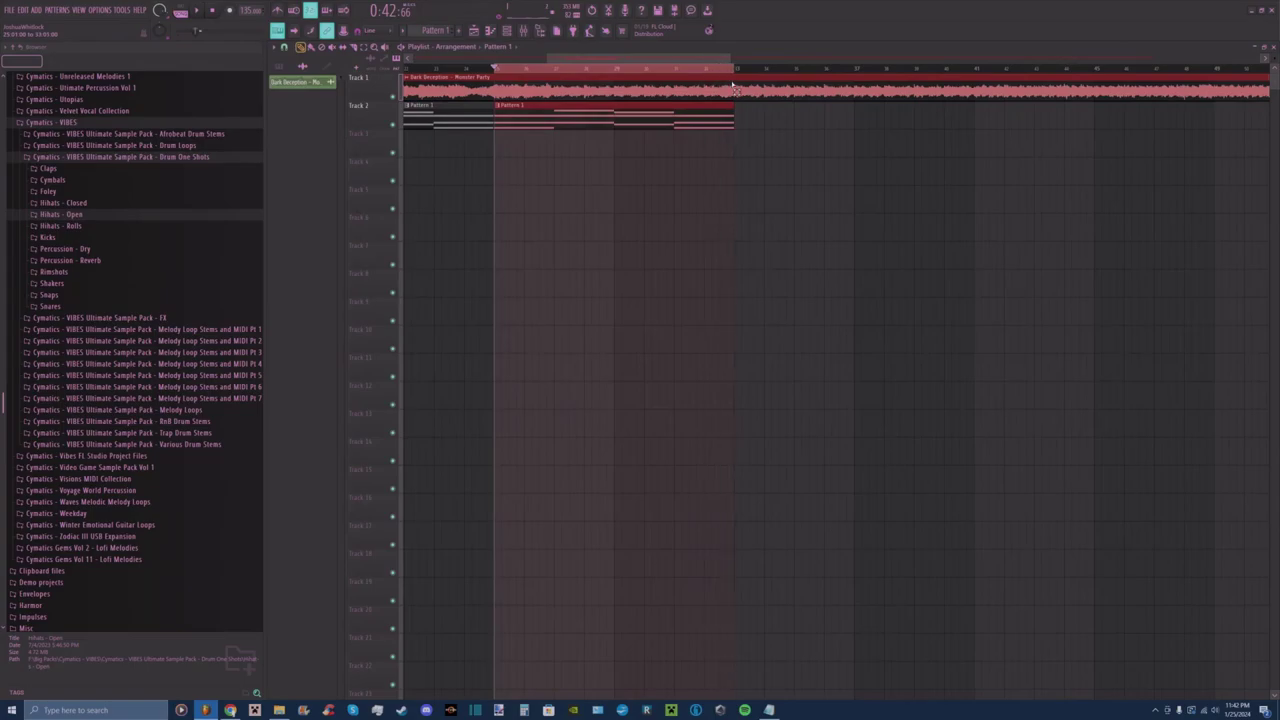
key(space)
Open the Fruity parametric EQ 2 loaded on the Dark Deception mixer track.
key(F9)
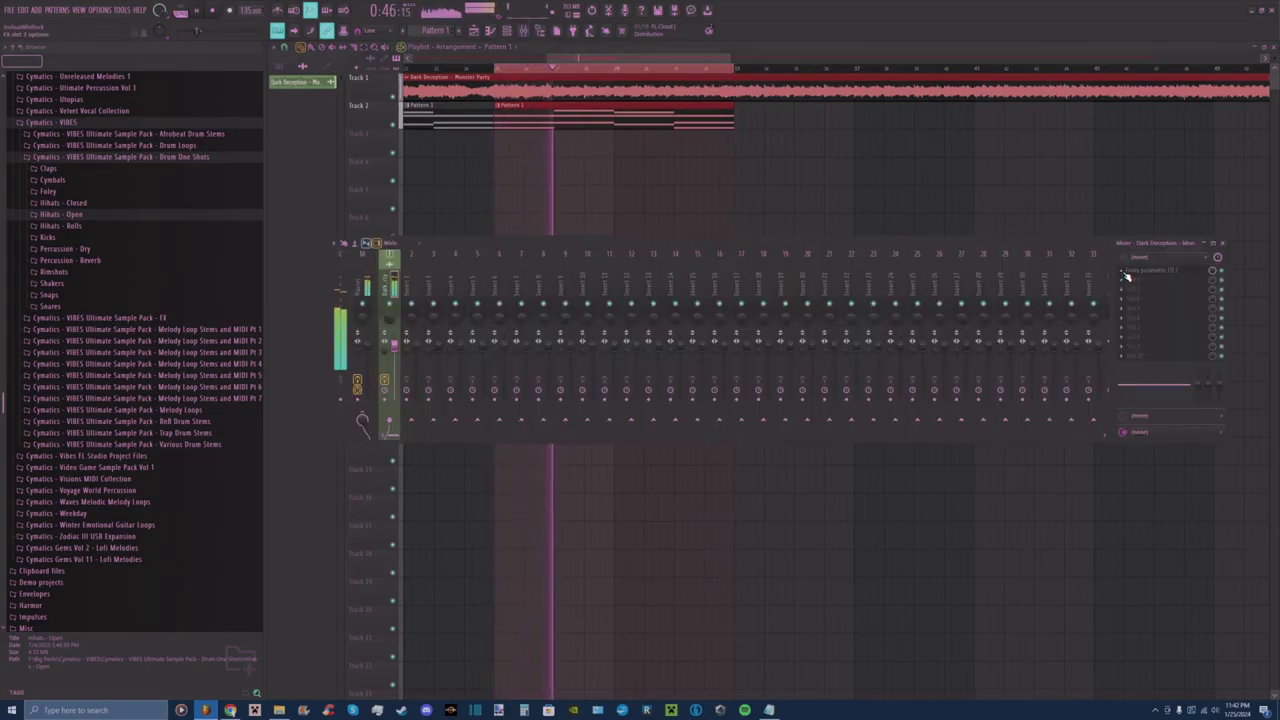
click(523, 31)
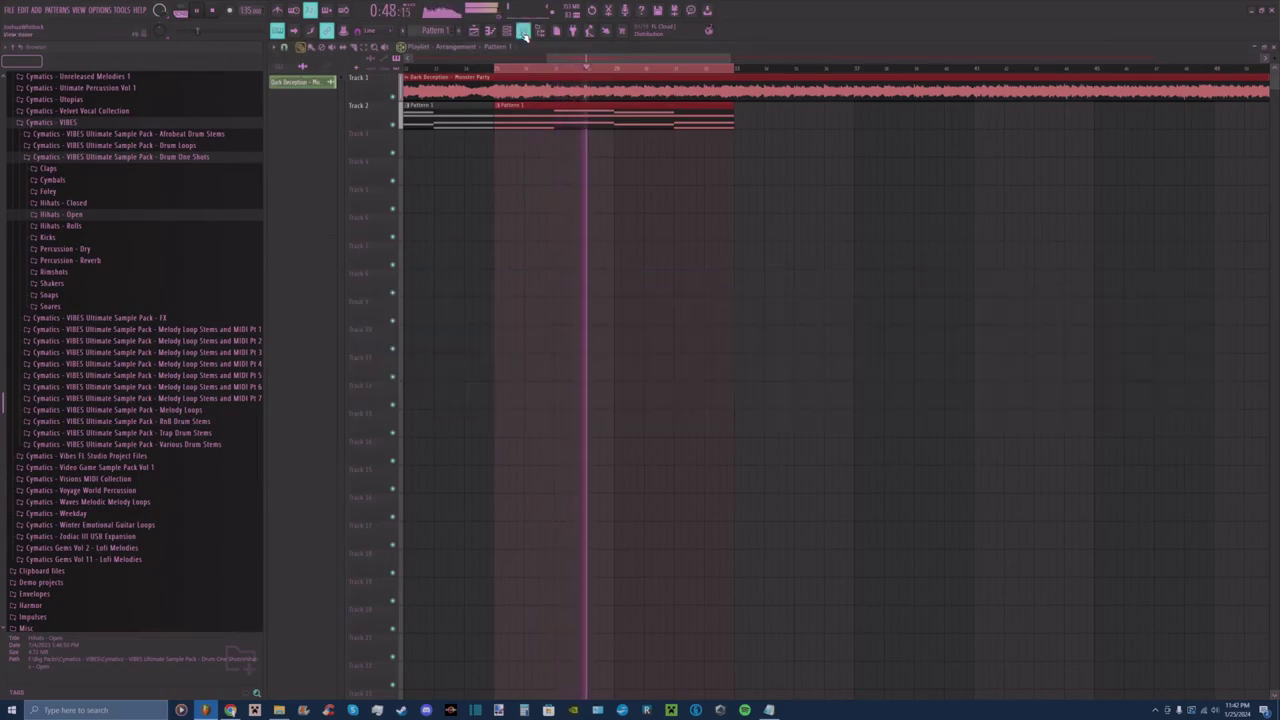
click(523, 31)
click(507, 31)
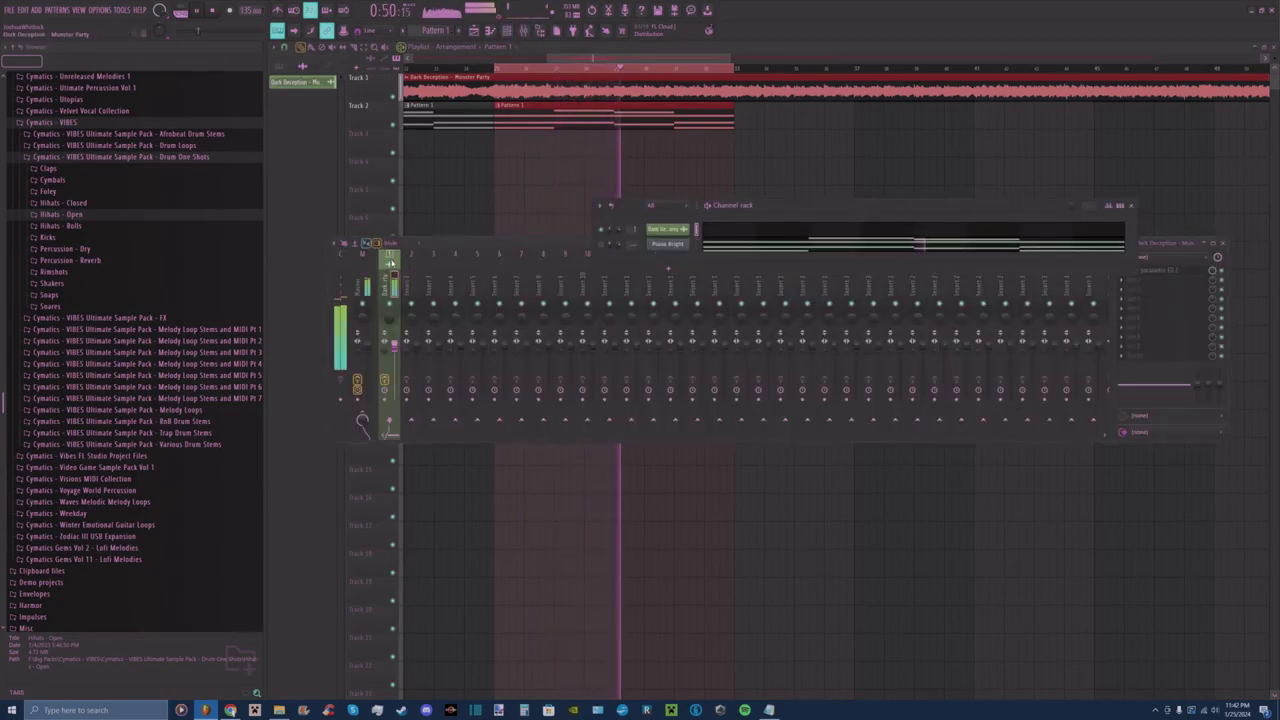
click(1106, 288)
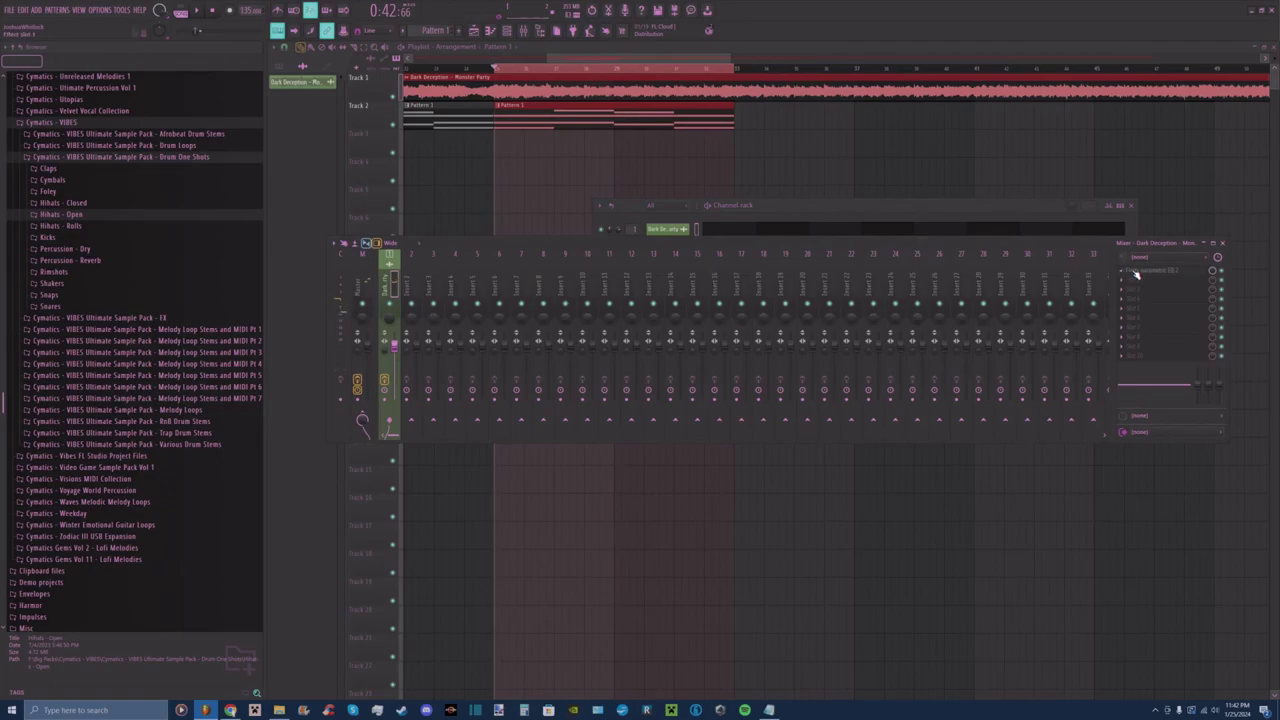
click(1135, 271)
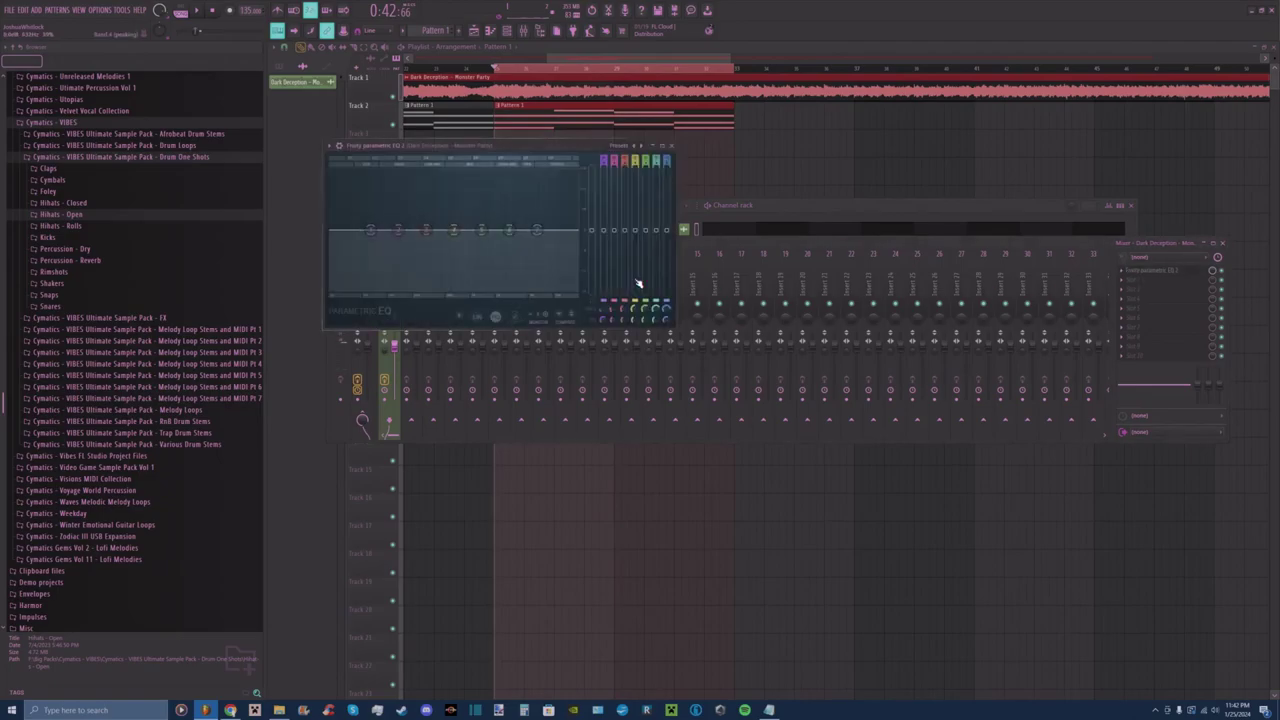
Change EQ band 1 to a High pass filter and give it a steep slope.
right_click(370, 232)
mouse_move(387, 257)
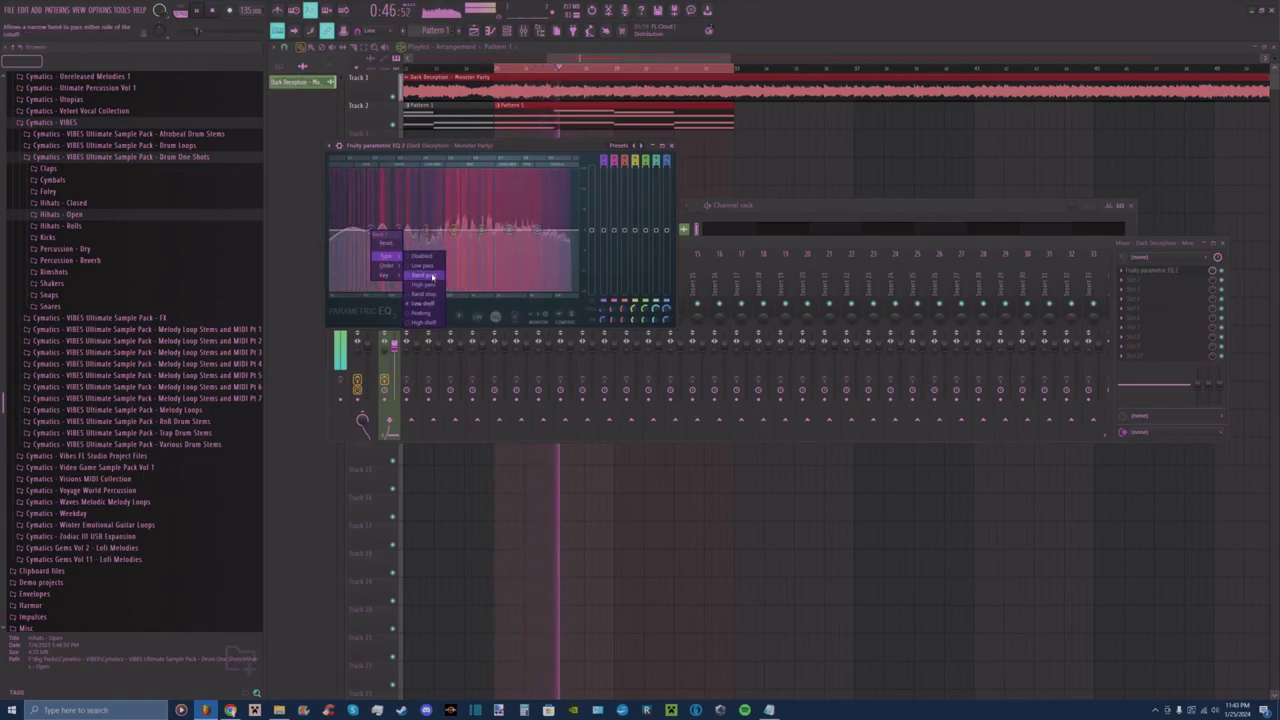
click(430, 286)
right_click(371, 231)
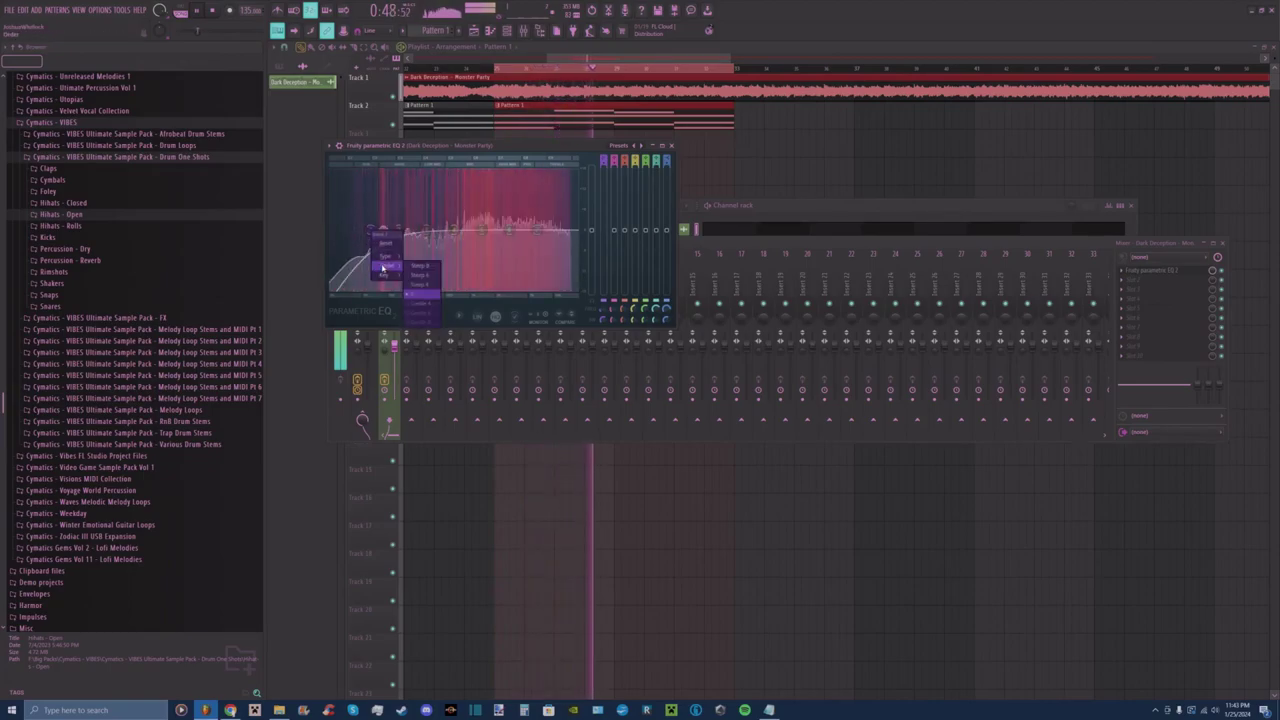
Raise the high-pass cutoff to filter the bass out of the song, slightly boost bands 5 and 6, and clear the open windows.
drag(371, 230, 408, 229)
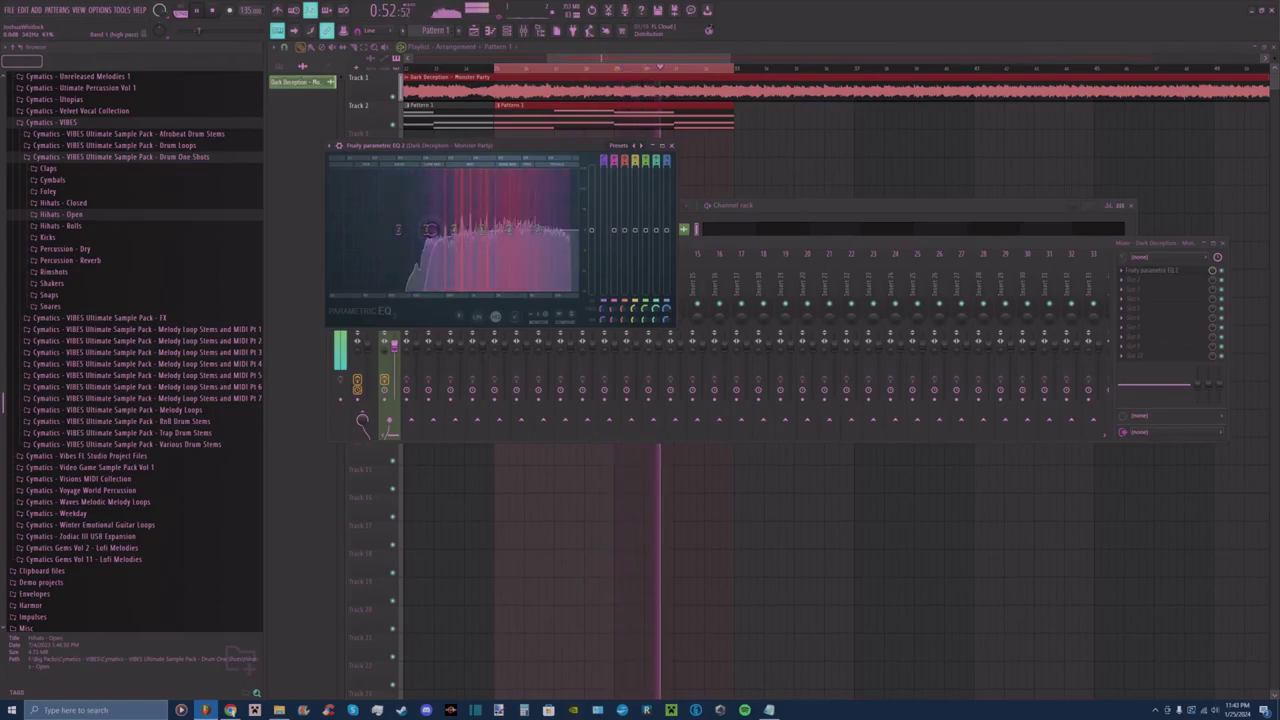
mouse_move(448, 229)
mouse_down()
mouse_move(331, 229)
mouse_move(424, 229)
mouse_up()
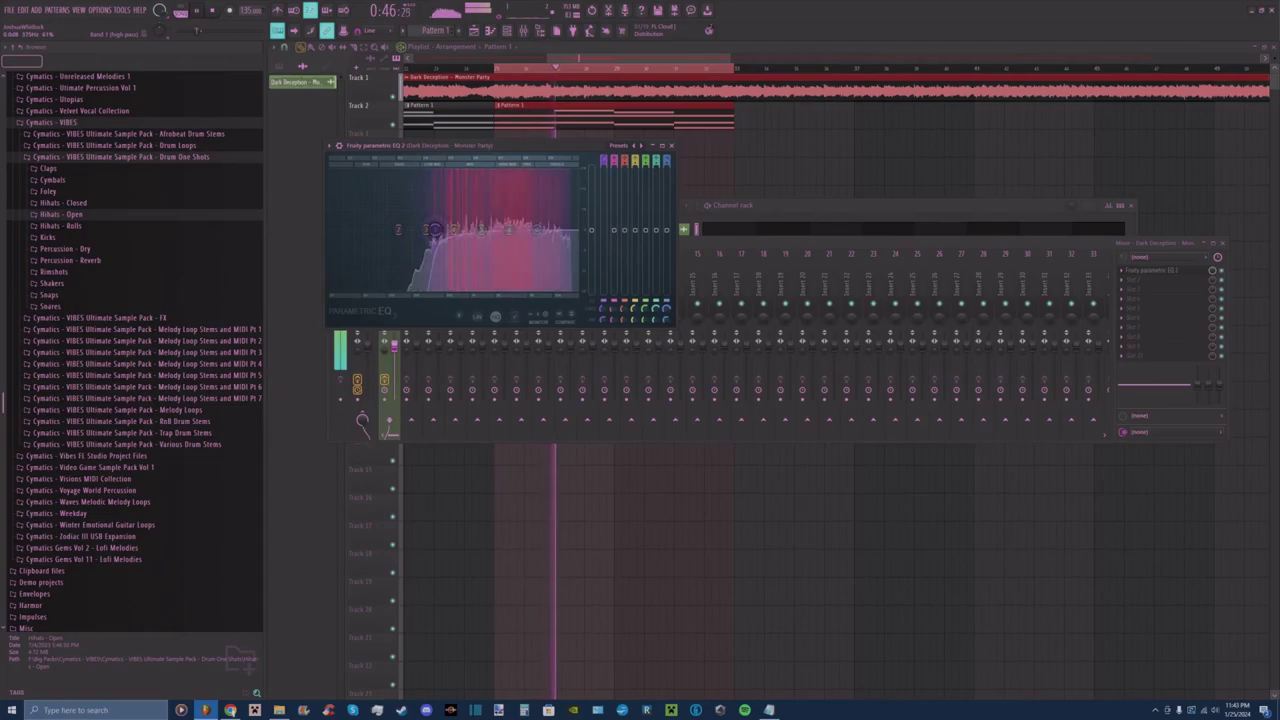
drag(426, 229, 430, 229)
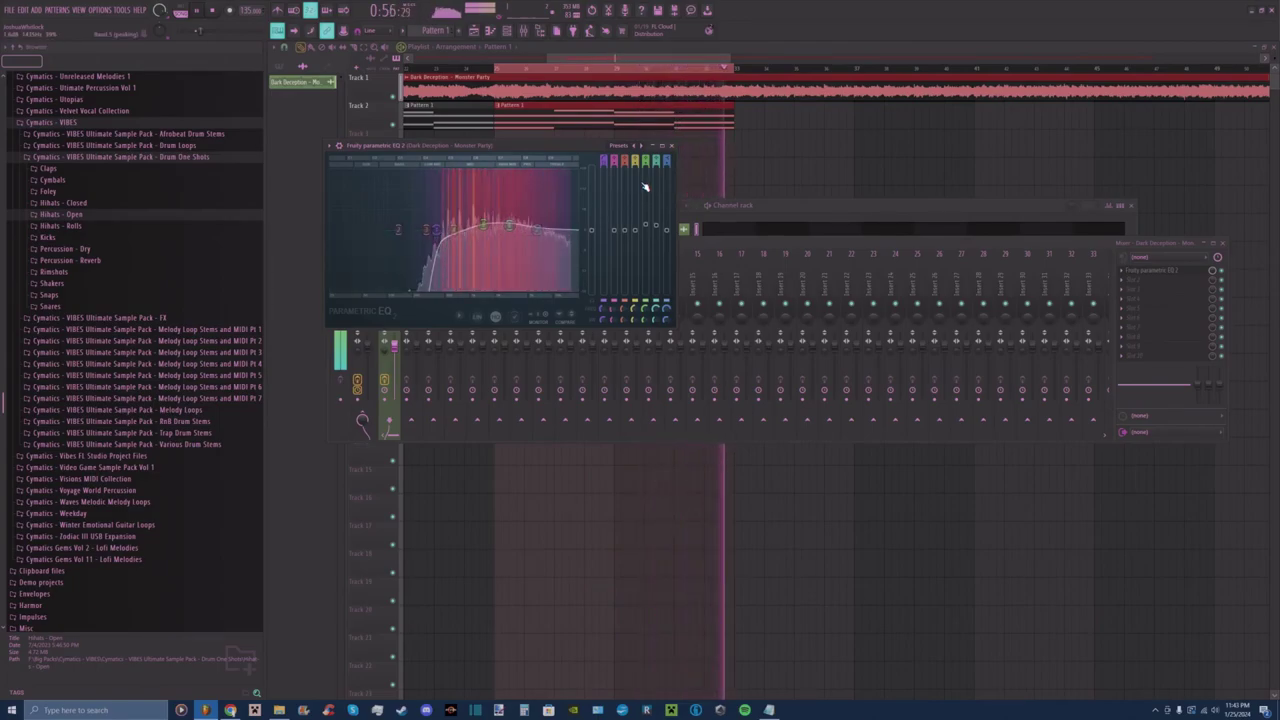
click(671, 145)
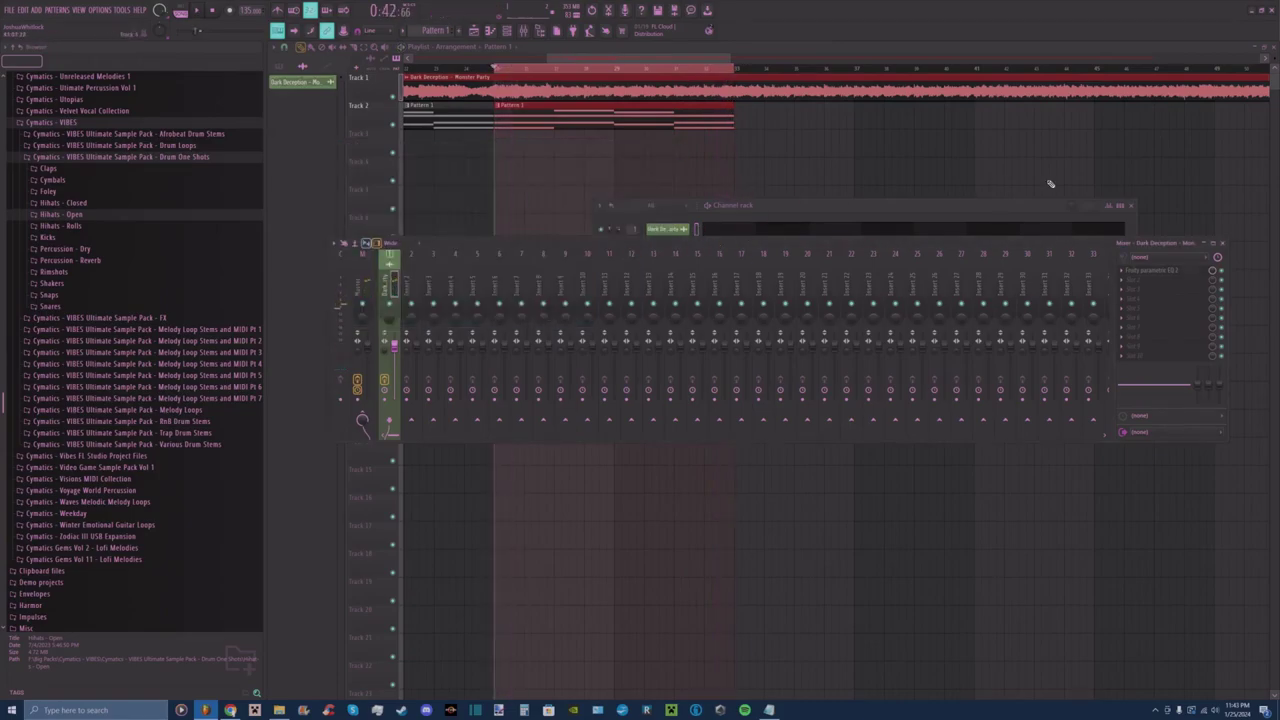
click(1213, 244)
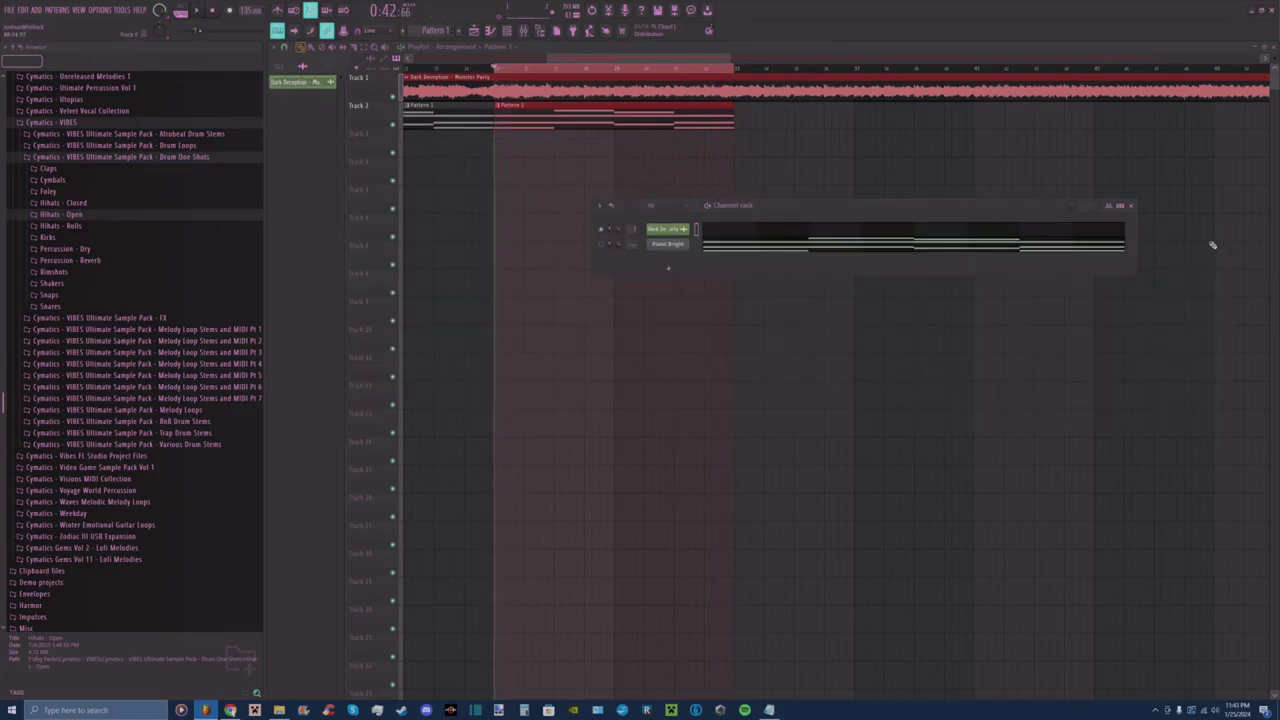
click(1130, 206)
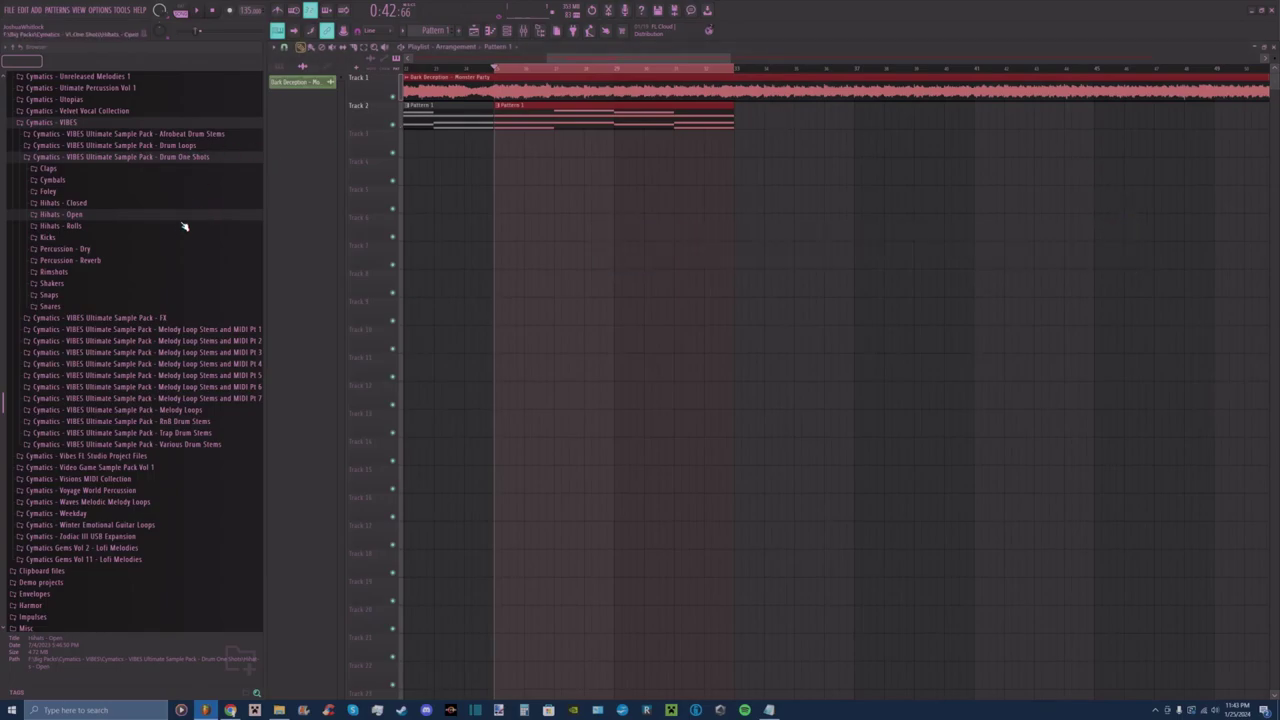
Browse the Cymatics packs for drum samples, including the One Shots of the Prism EDM Sample Pack.
scroll(185, 235, down, 5)
scroll(157, 257, up, 7)
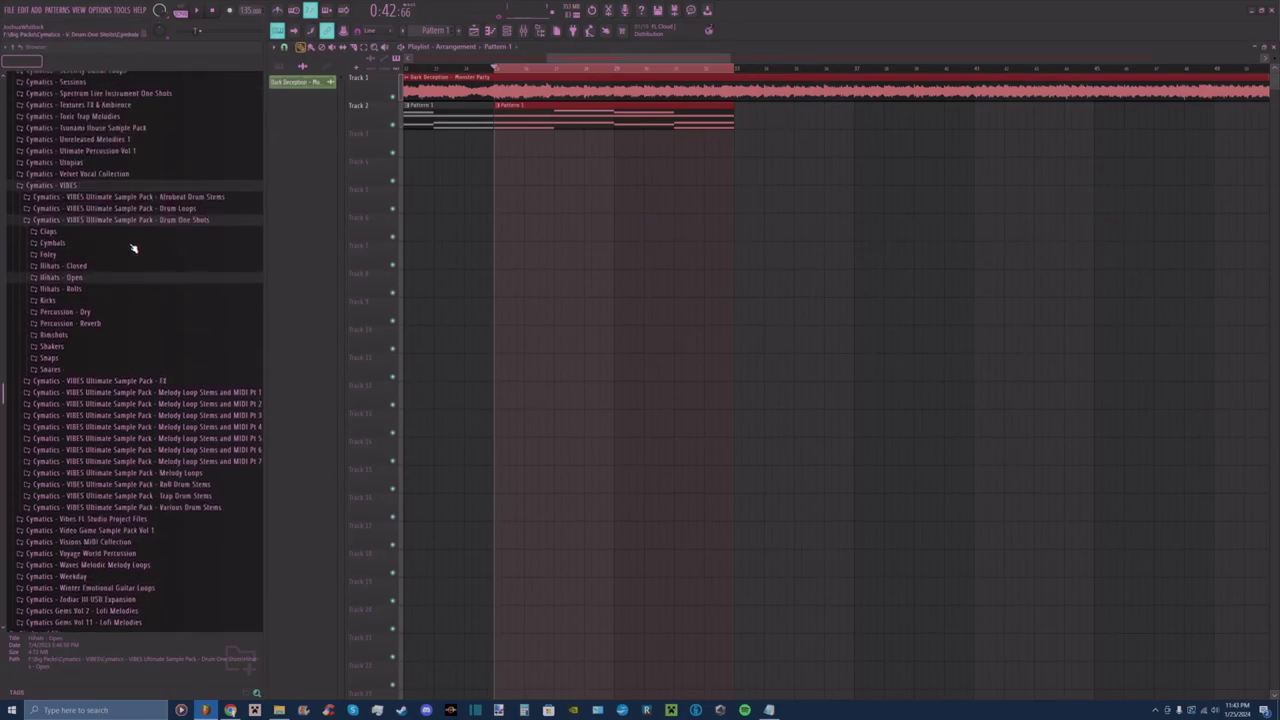
scroll(114, 209, up, 6)
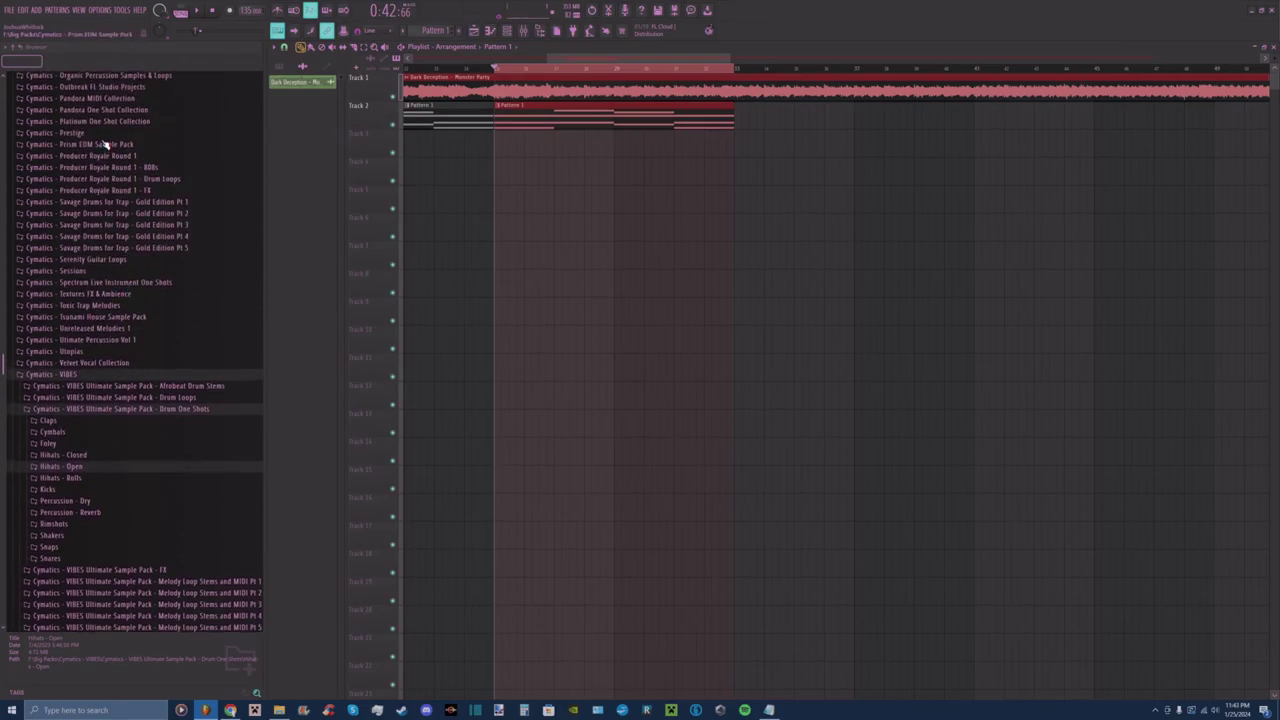
click(97, 145)
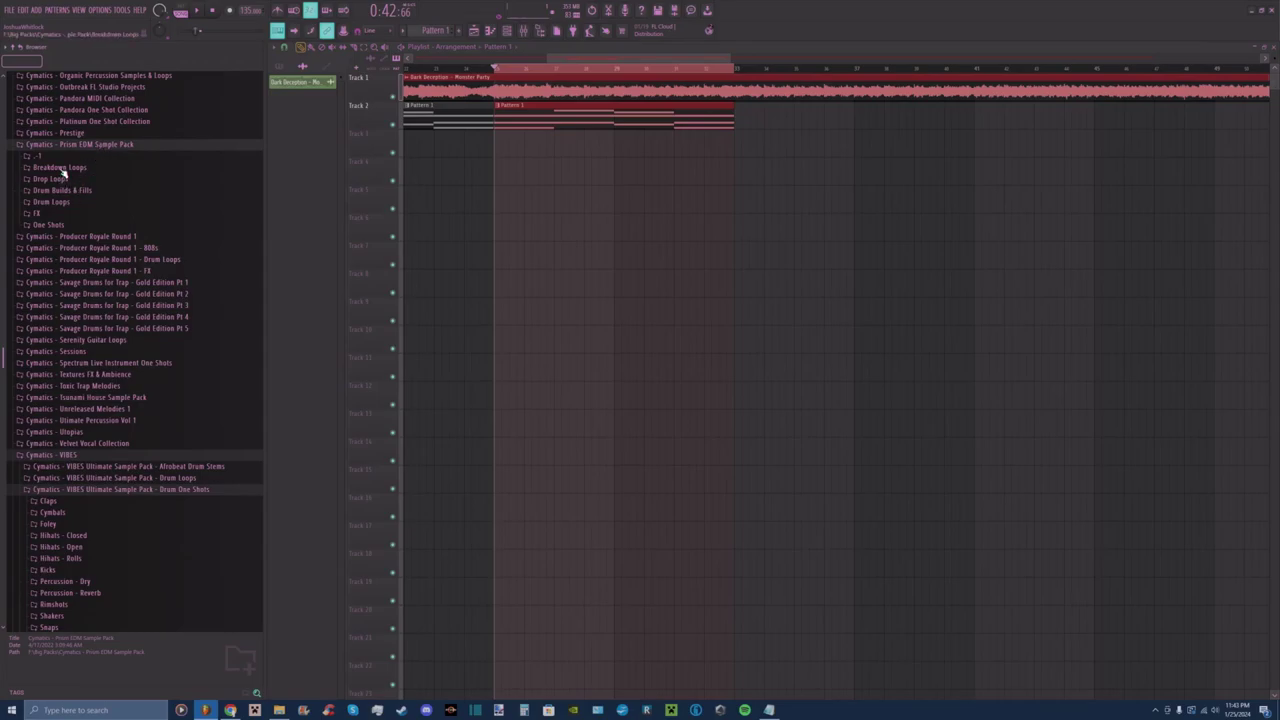
click(48, 224)
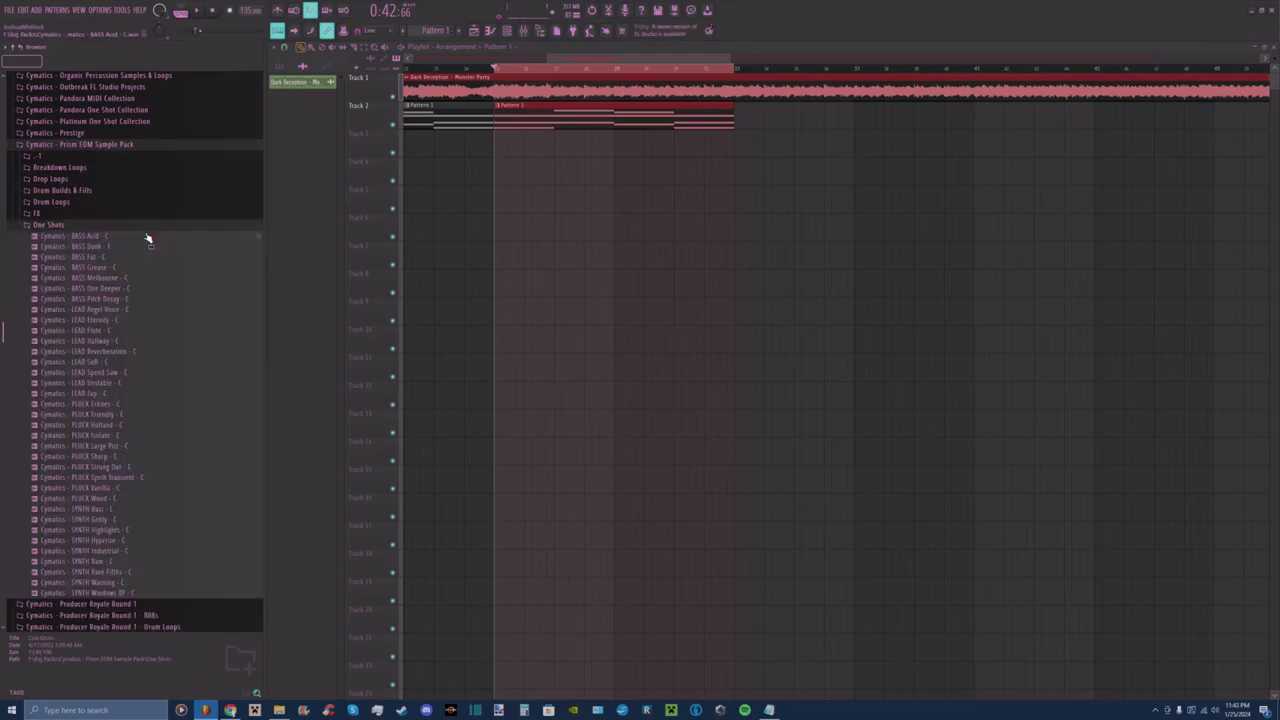
click(55, 225)
scroll(73, 259, up, 4)
click(73, 272)
scroll(135, 258, up, 2)
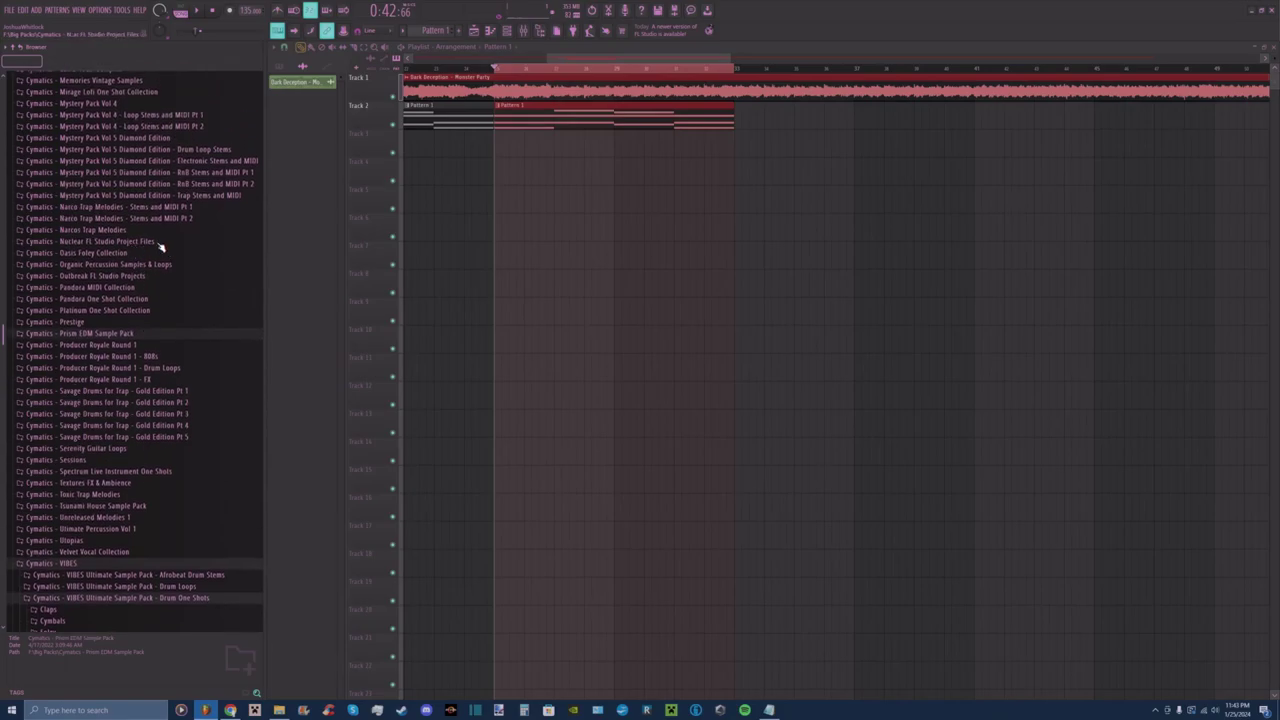
scroll(148, 254, up, 12)
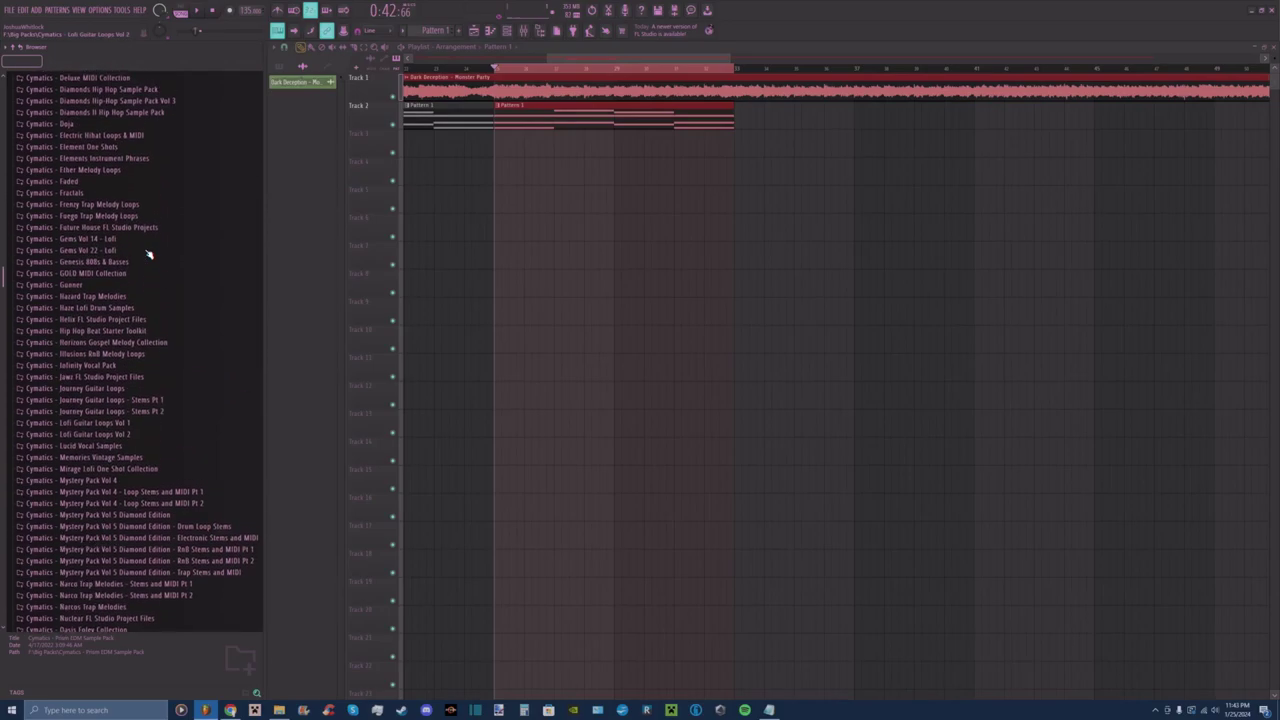
scroll(148, 254, up, 10)
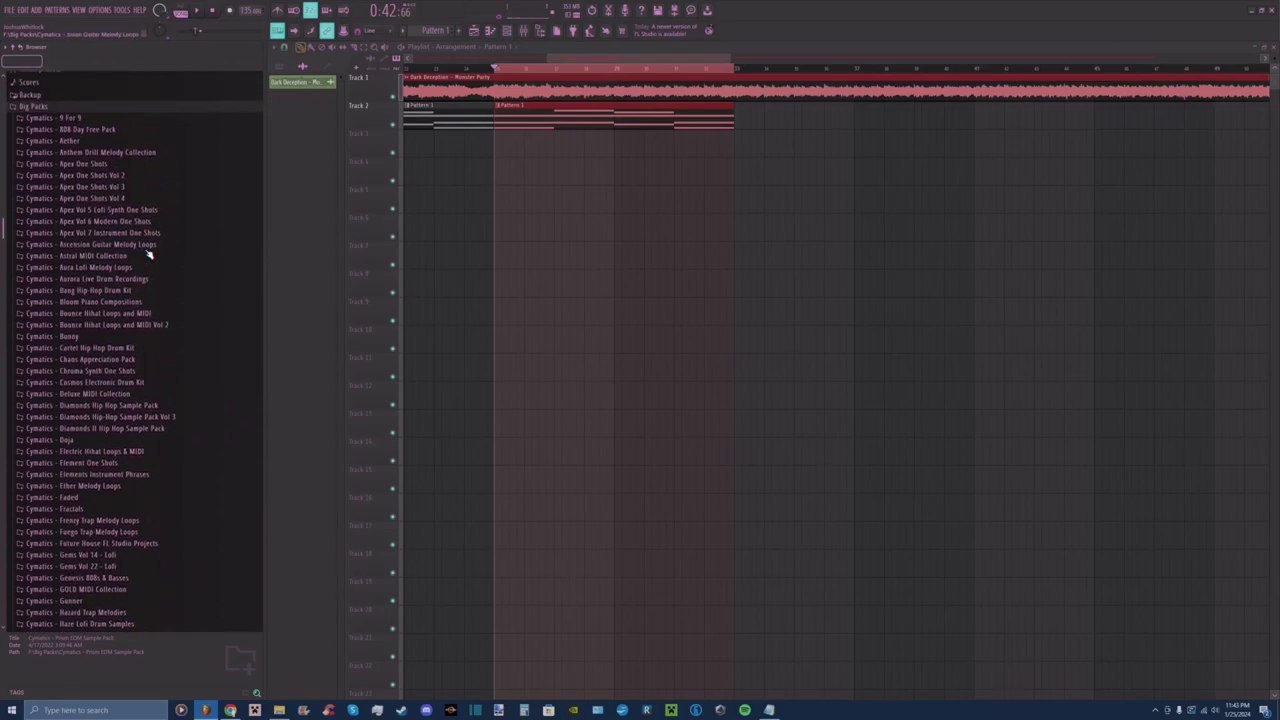
scroll(148, 254, down, 20)
scroll(150, 256, down, 4)
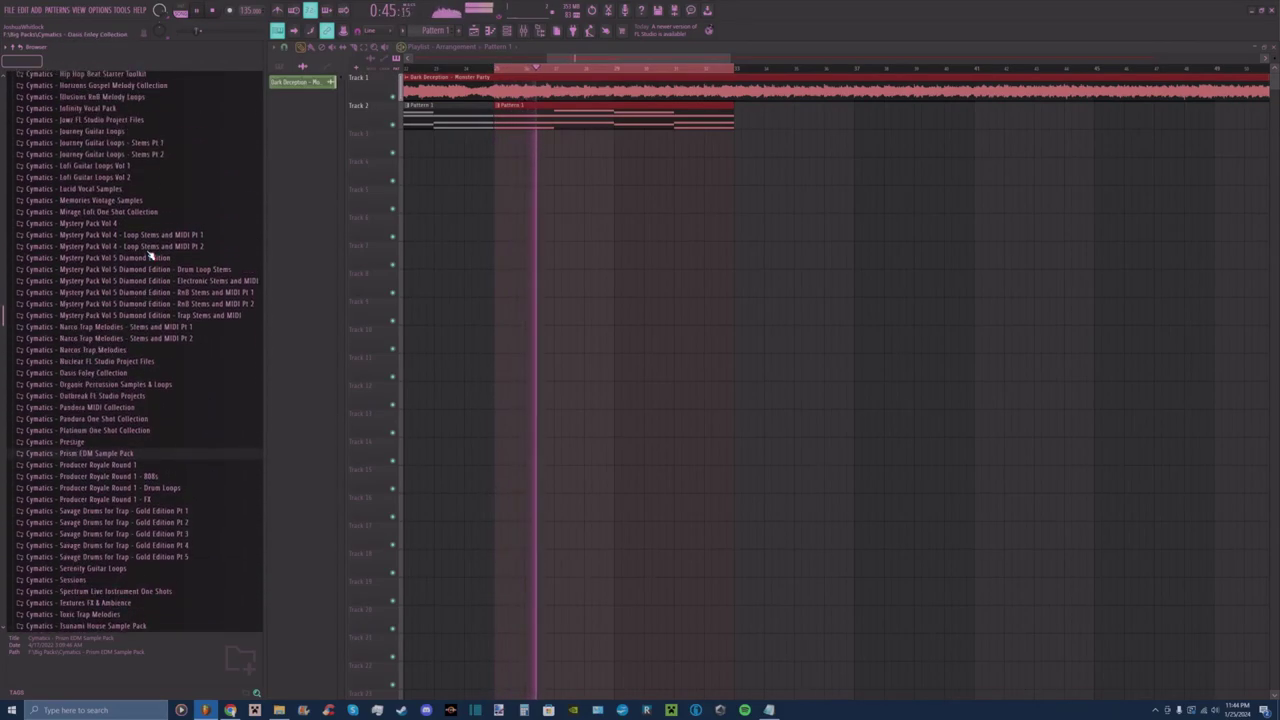
scroll(149, 255, down, 5)
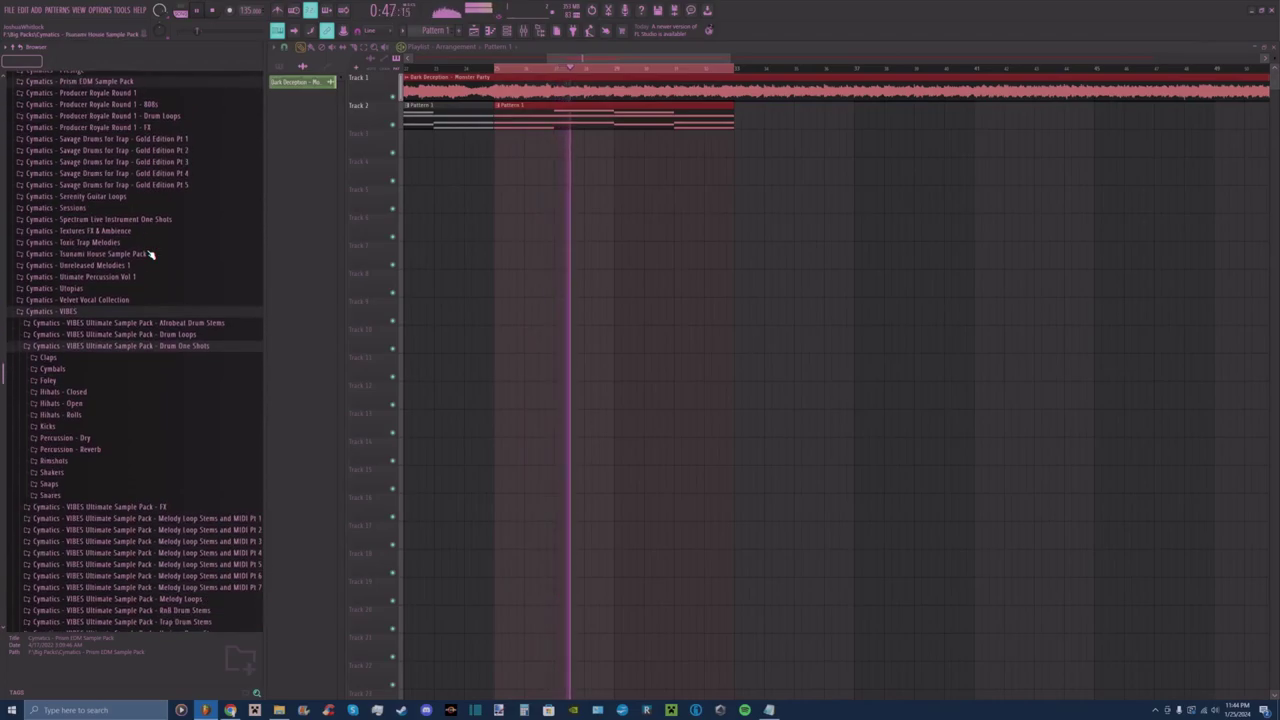
key(space)
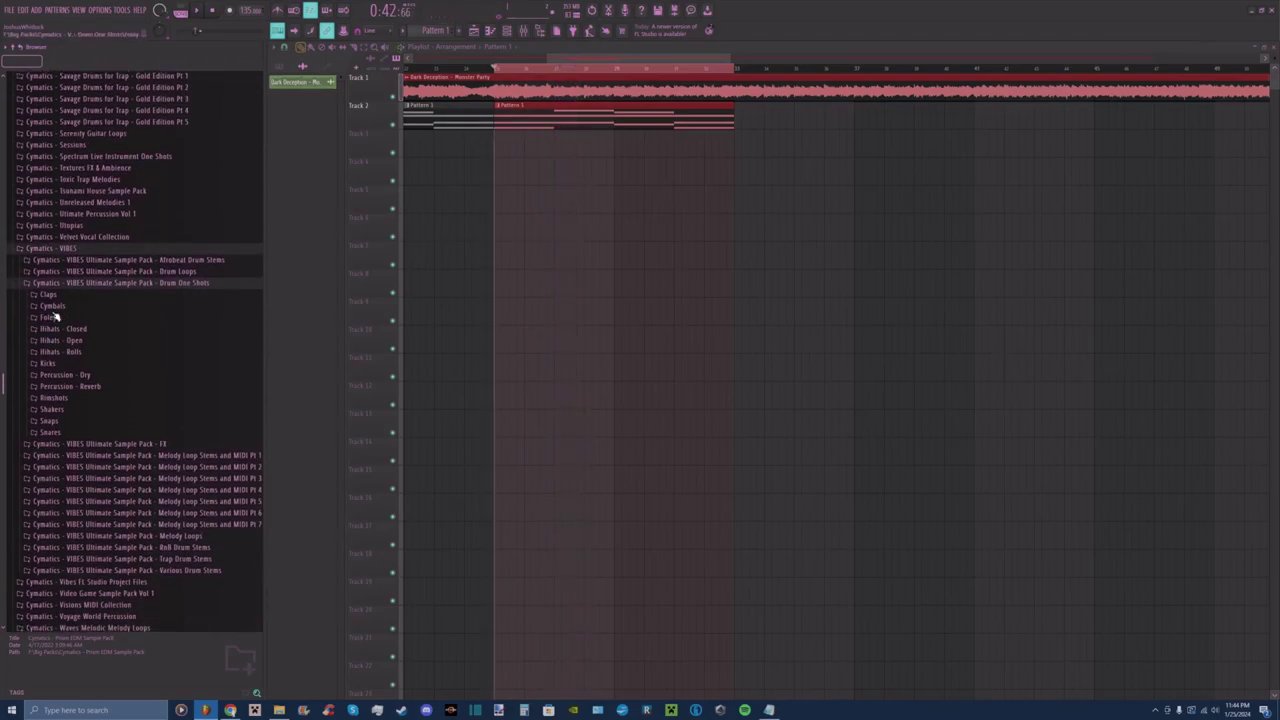
Audition the first kicks in the VIBES Drum One Shots Kicks folder, from A Very Good One to Clean, and settle on Buttermilk.
click(66, 363)
click(106, 301)
click(109, 311)
click(114, 332)
click(114, 322)
click(115, 332)
click(118, 342)
click(120, 353)
click(120, 332)
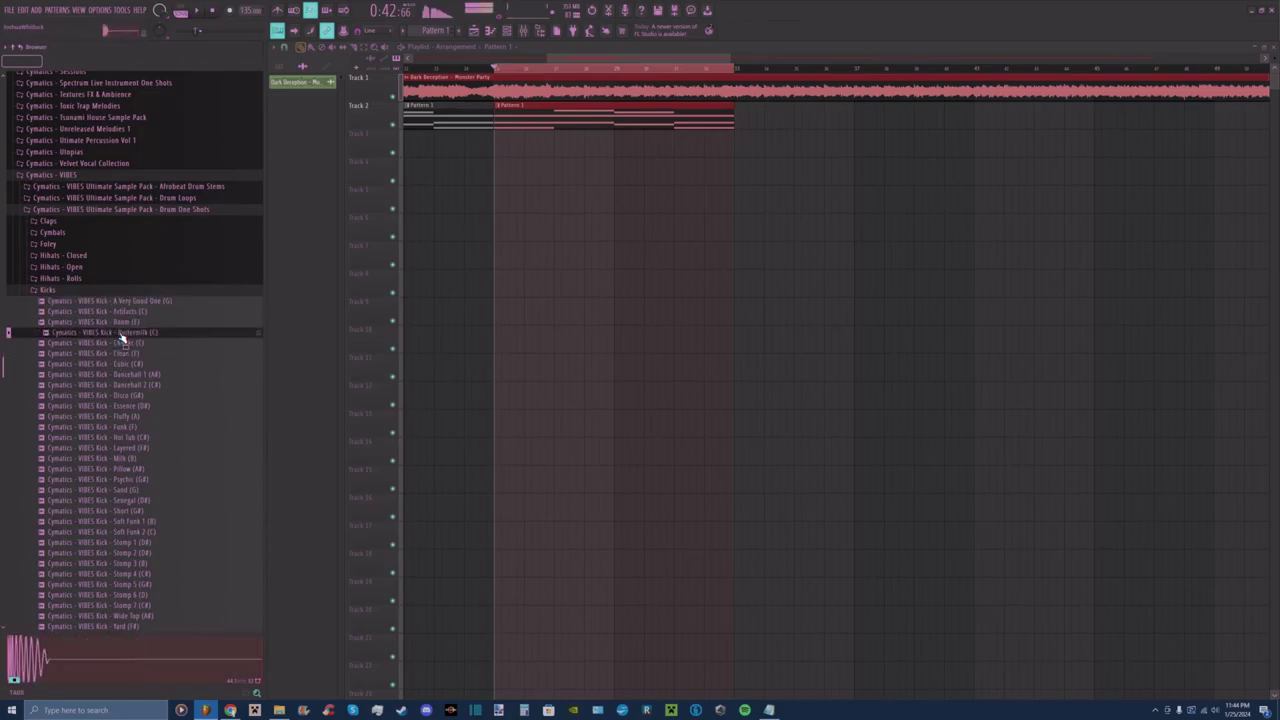
click(120, 322)
click(120, 311)
click(120, 301)
click(121, 332)
Place the VIBES Kick - Buttermilk sample on Track 3, trimmed to its short hit, on all four beats of bar 25.
drag(449, 252, 497, 143)
drag(733, 59, 621, 58)
drag(608, 58, 591, 59)
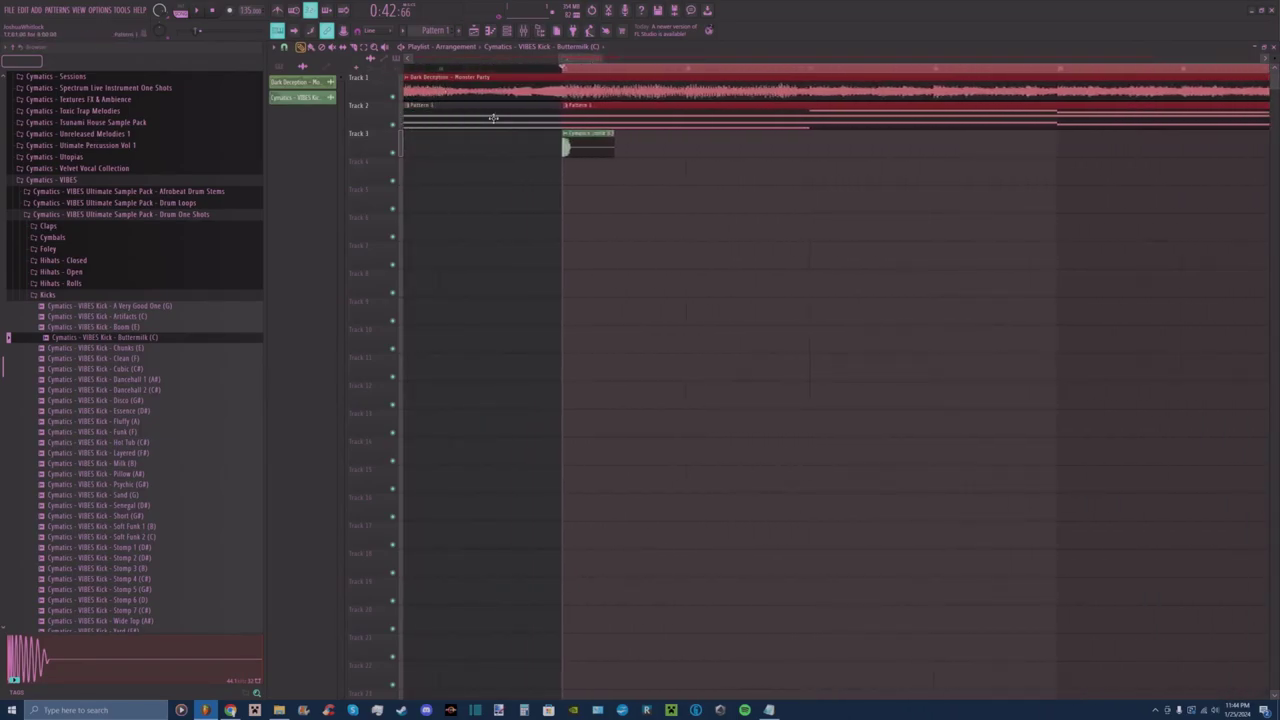
click(614, 149)
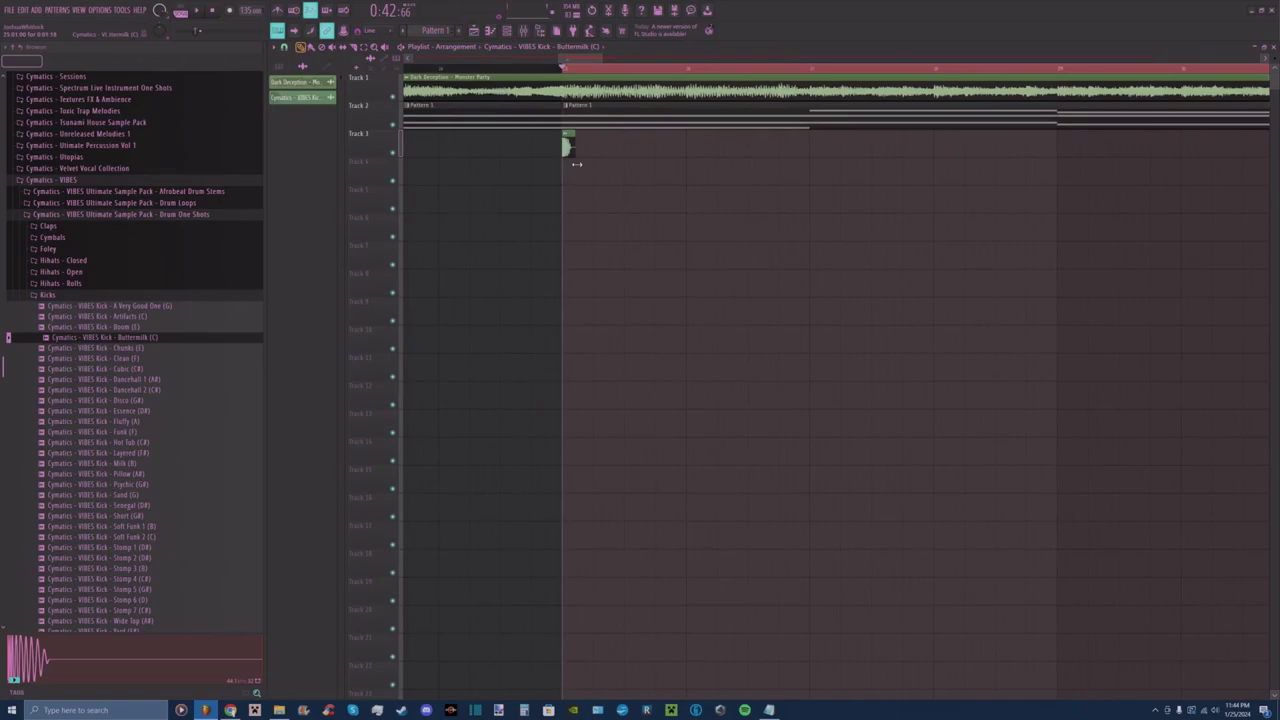
double_click(566, 145)
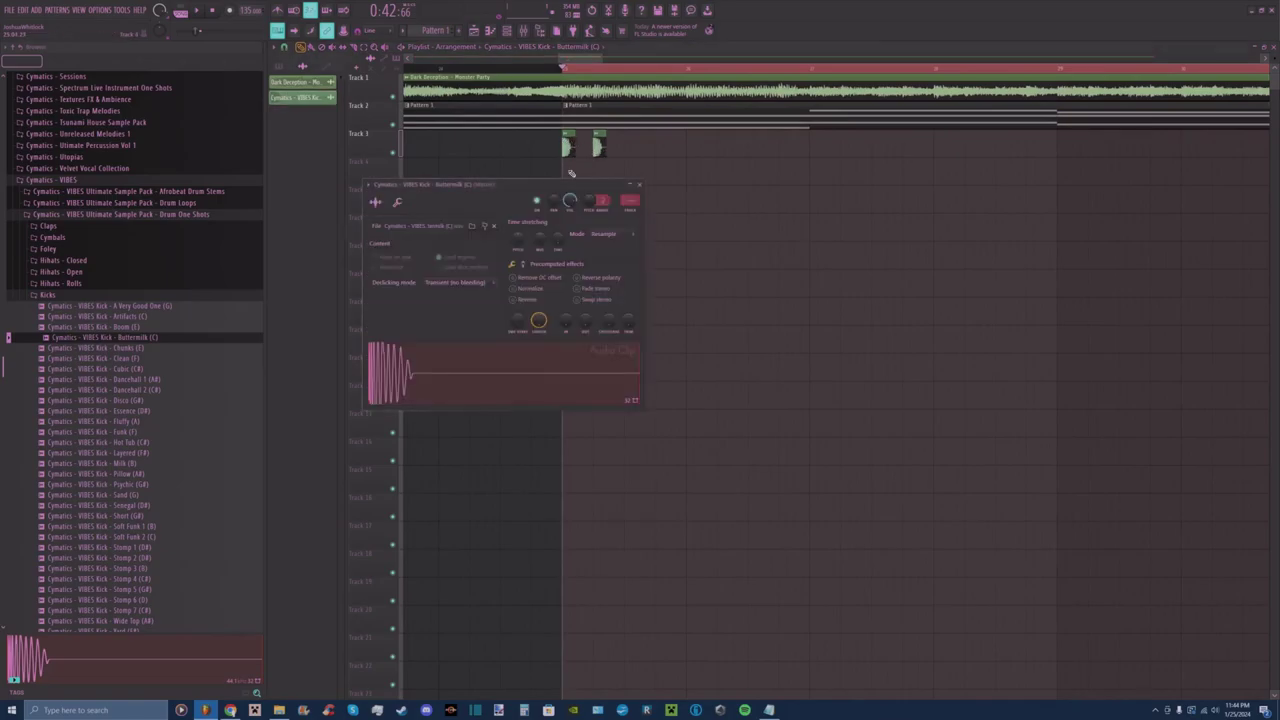
click(640, 186)
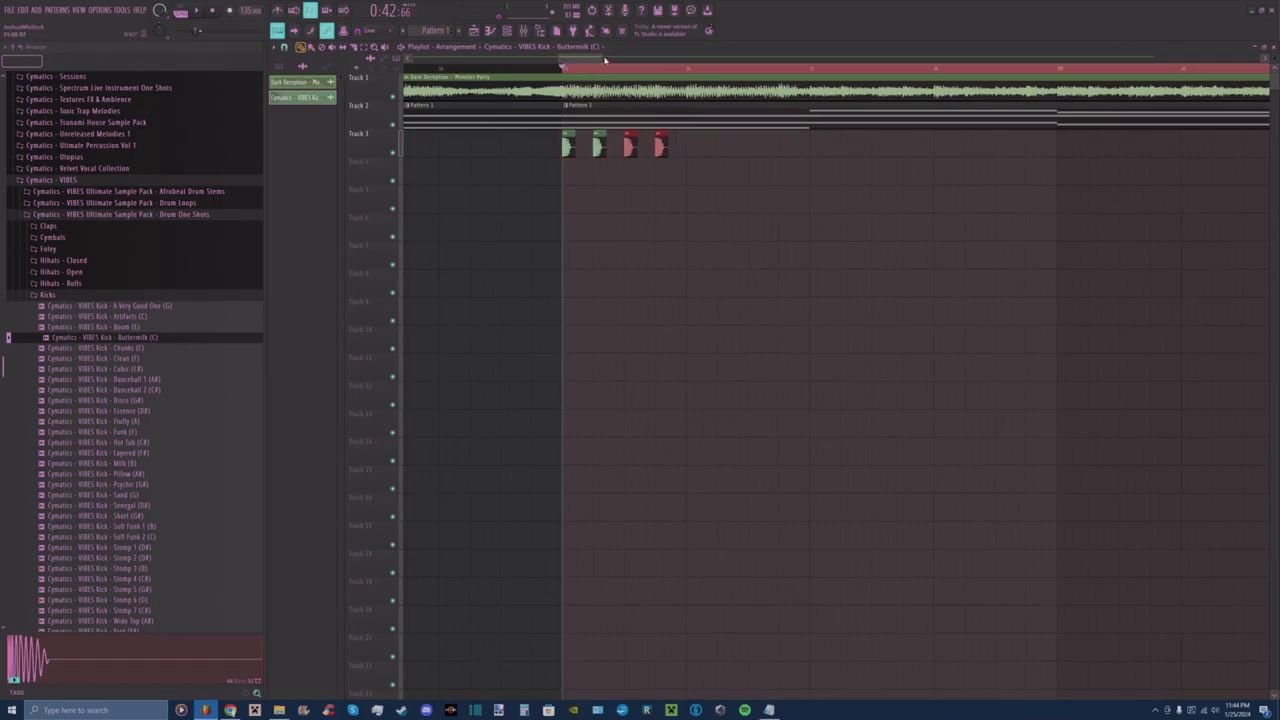
Duplicate the Buttermilk kicks along Track 3 so one falls on every beat from bar 25 to bar 33, playing the loop meanwhile.
drag(604, 60, 637, 60)
drag(603, 184, 495, 145)
key(space)
mouse_move(648, 140)
mouse_down()
mouse_move(496, 149)
mouse_move(640, 153)
mouse_up()
click(643, 174)
right_click(643, 174)
drag(791, 140, 497, 150)
drag(503, 151, 779, 156)
click(779, 172)
right_click(779, 173)
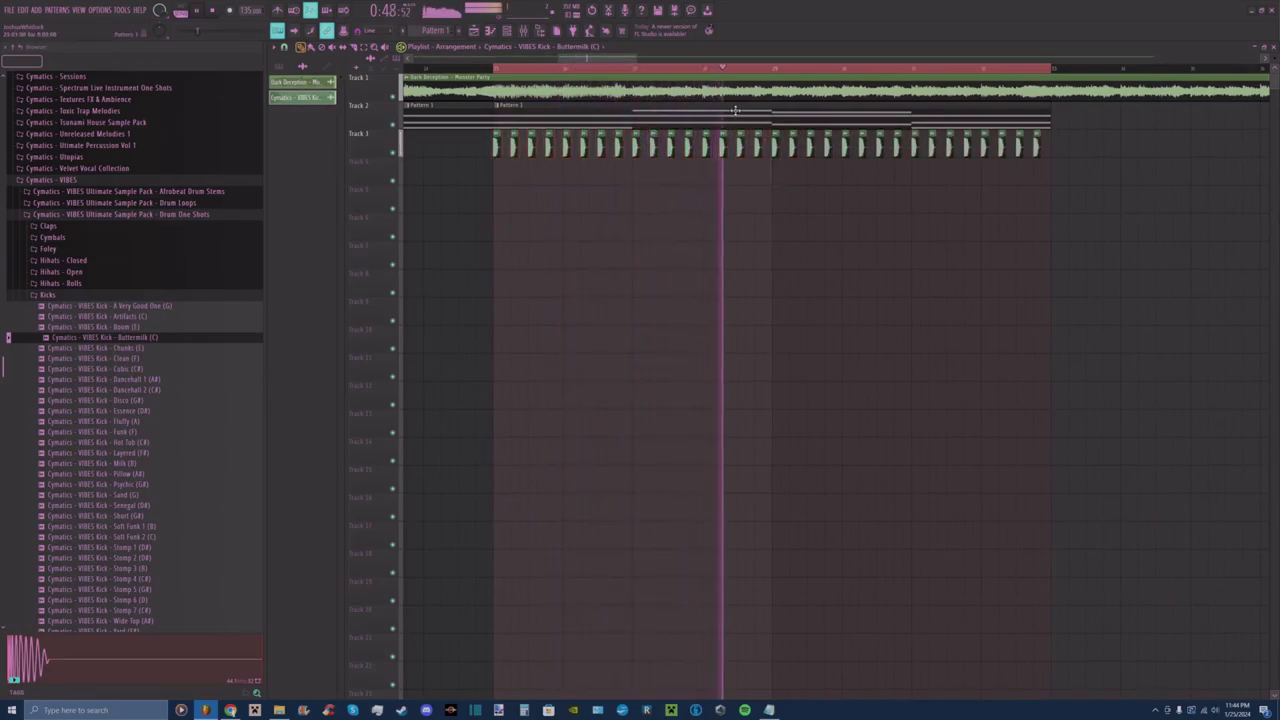
drag(635, 58, 682, 58)
click(523, 31)
click(523, 31)
click(507, 31)
click(523, 31)
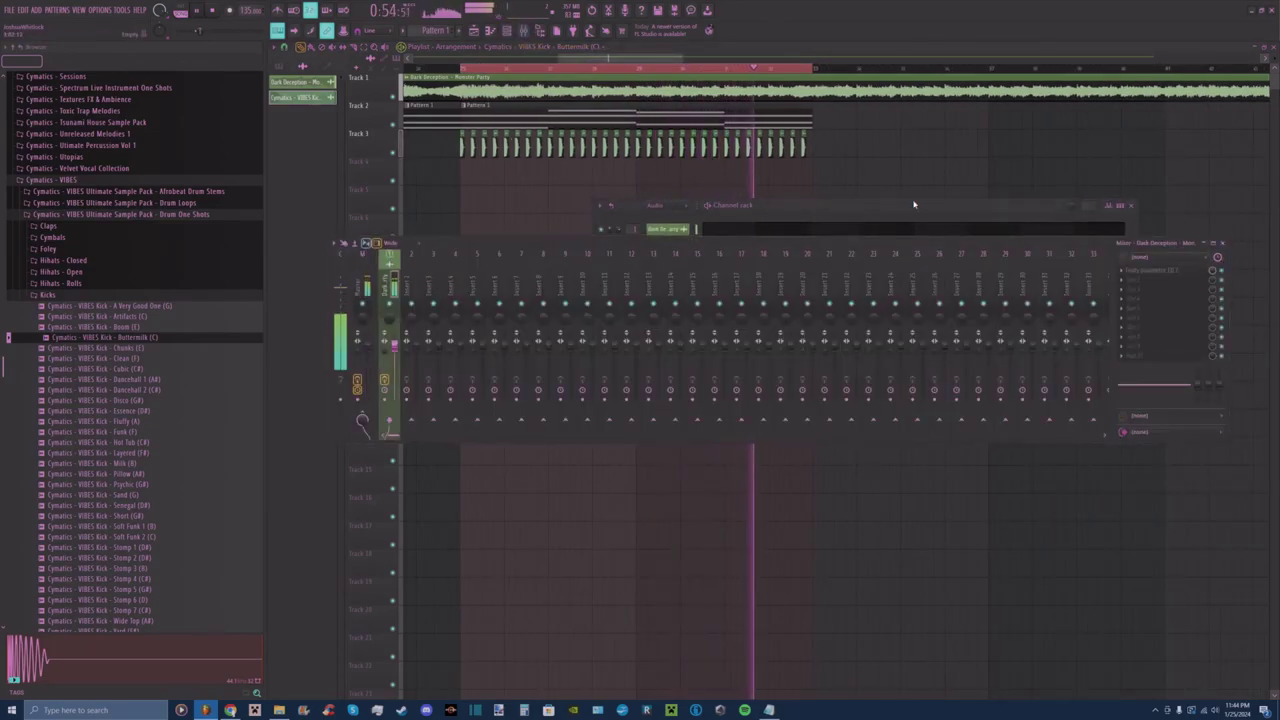
click(1222, 243)
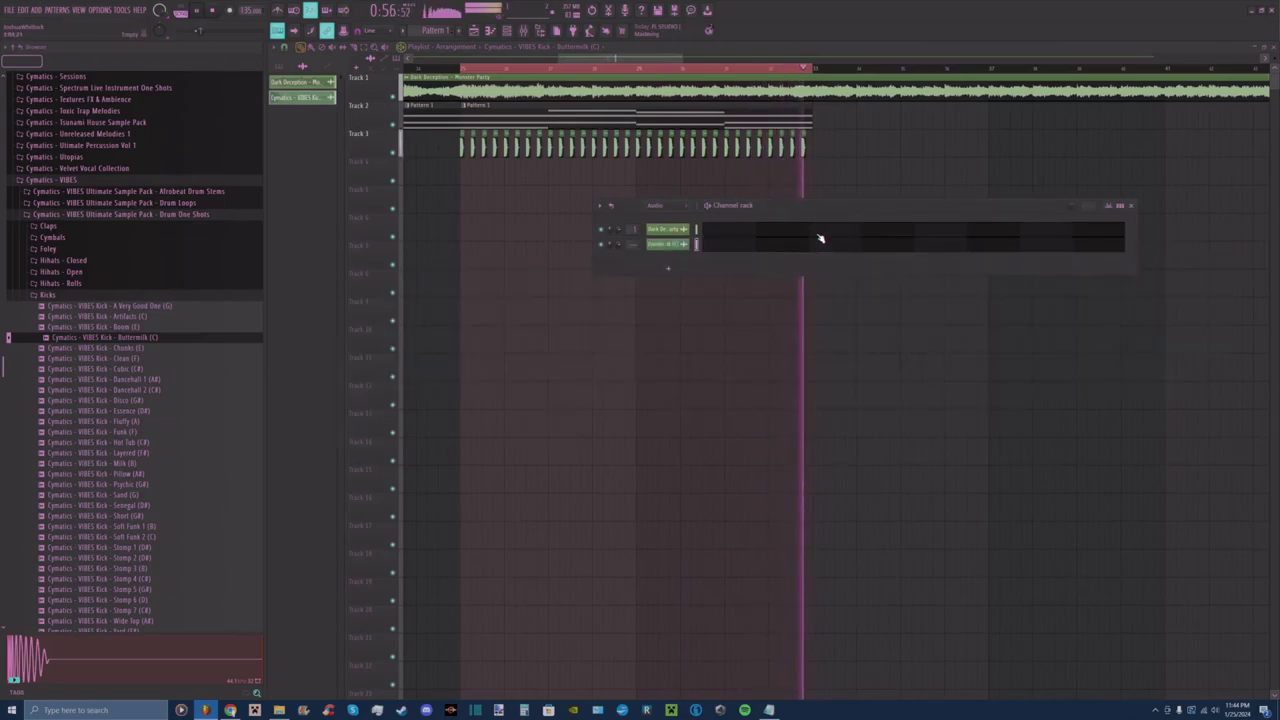
click(531, 31)
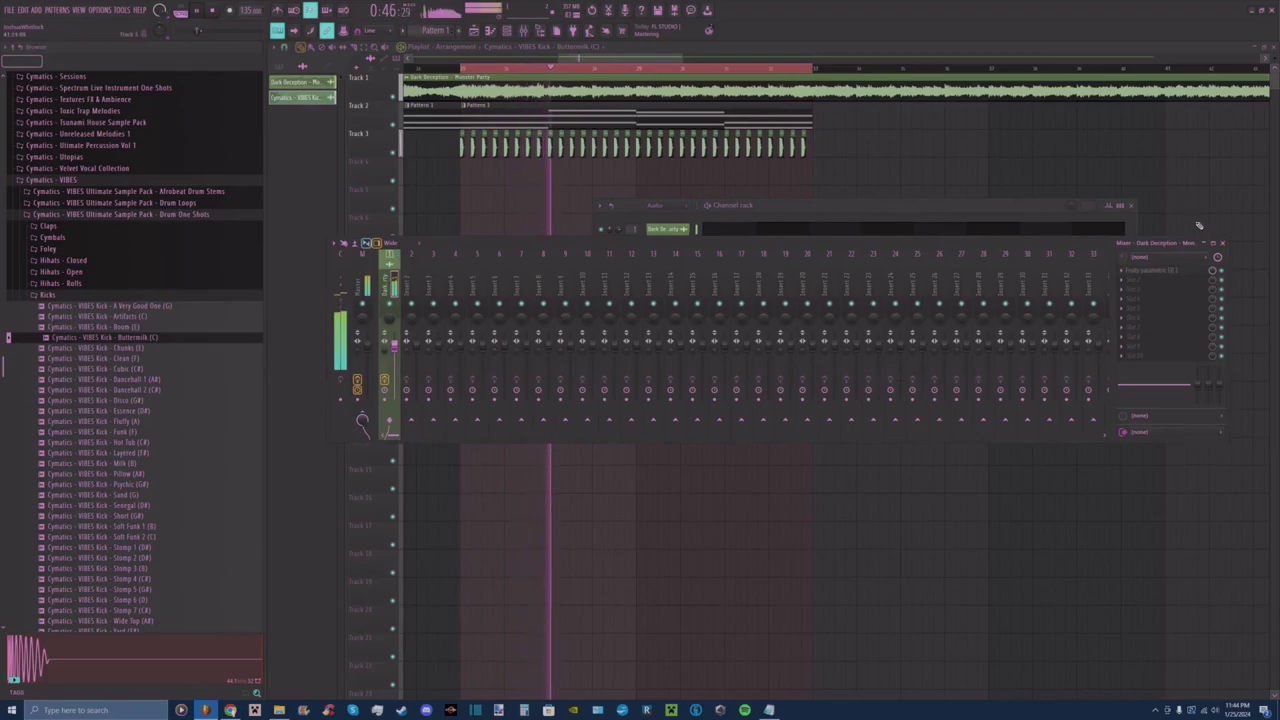
key(F9)
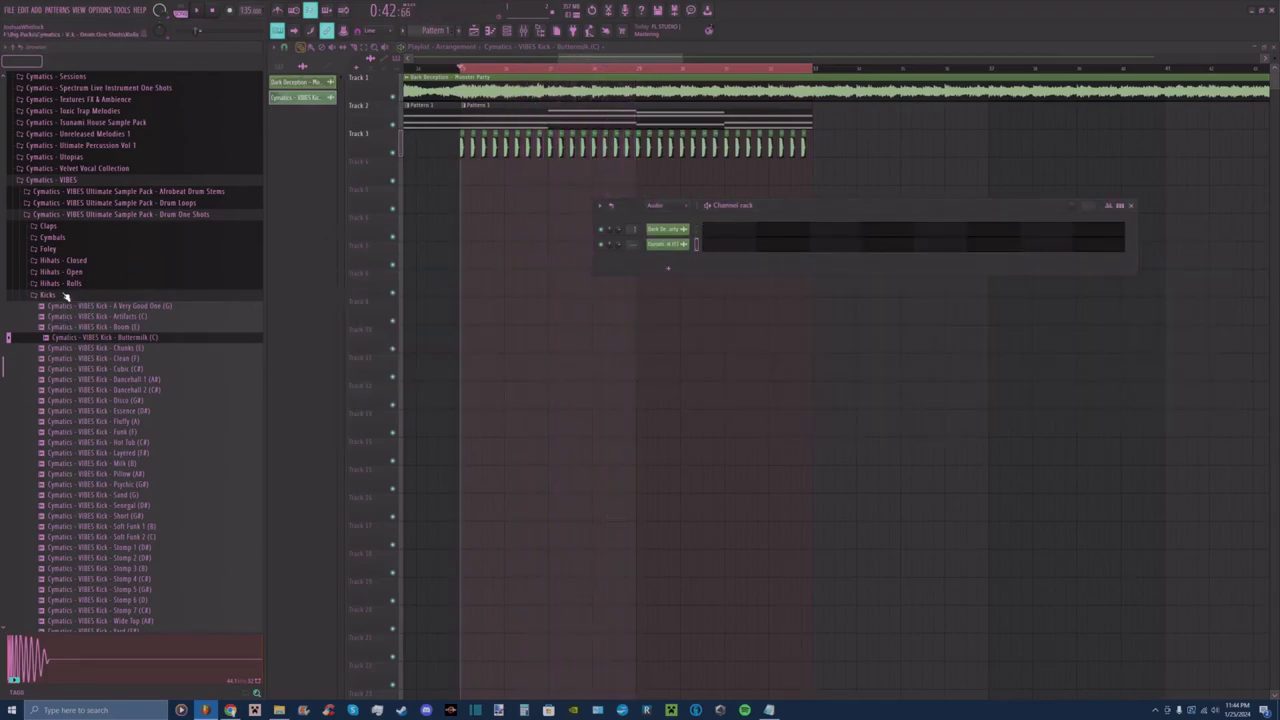
Place the VIBES Clap - Basic 1 sample on Track 4 at the second beat of bar 25.
click(52, 228)
click(88, 238)
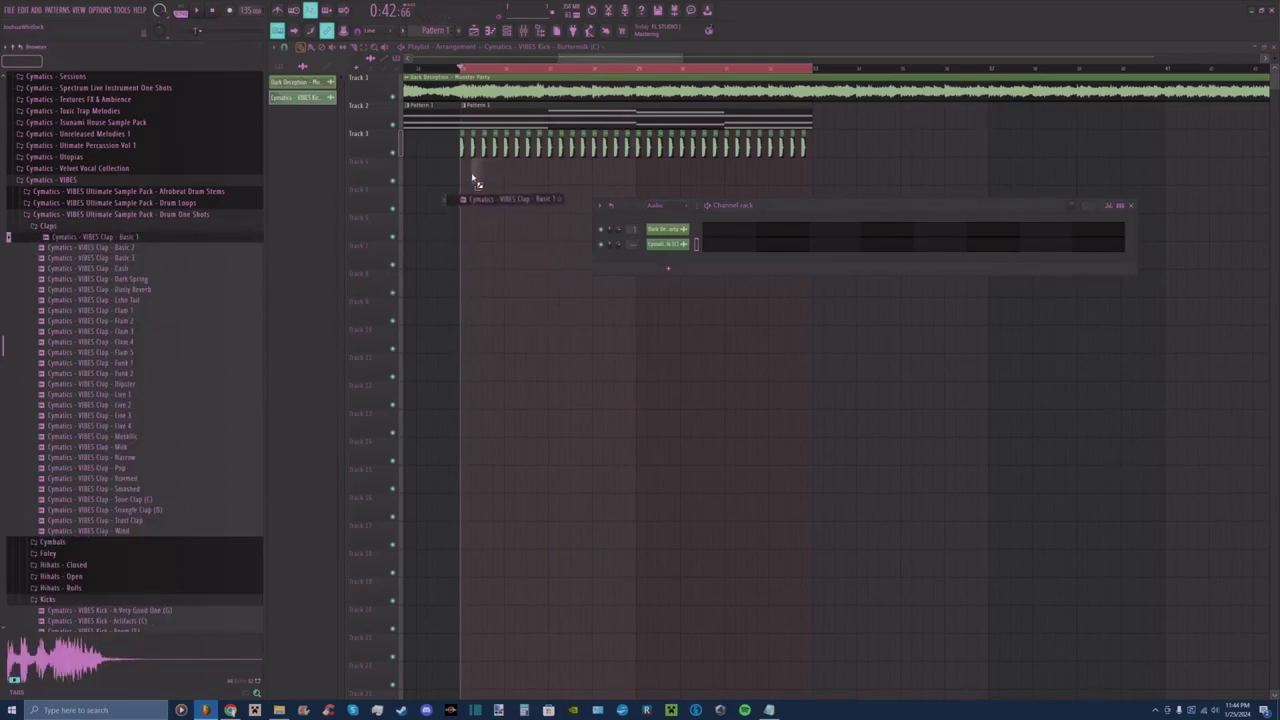
drag(474, 180, 472, 177)
Duplicate the Basic 1 clap along Track 4 so one falls on every second kick up to bar 33, playing the loop meanwhile.
scroll(685, 65, up, 2)
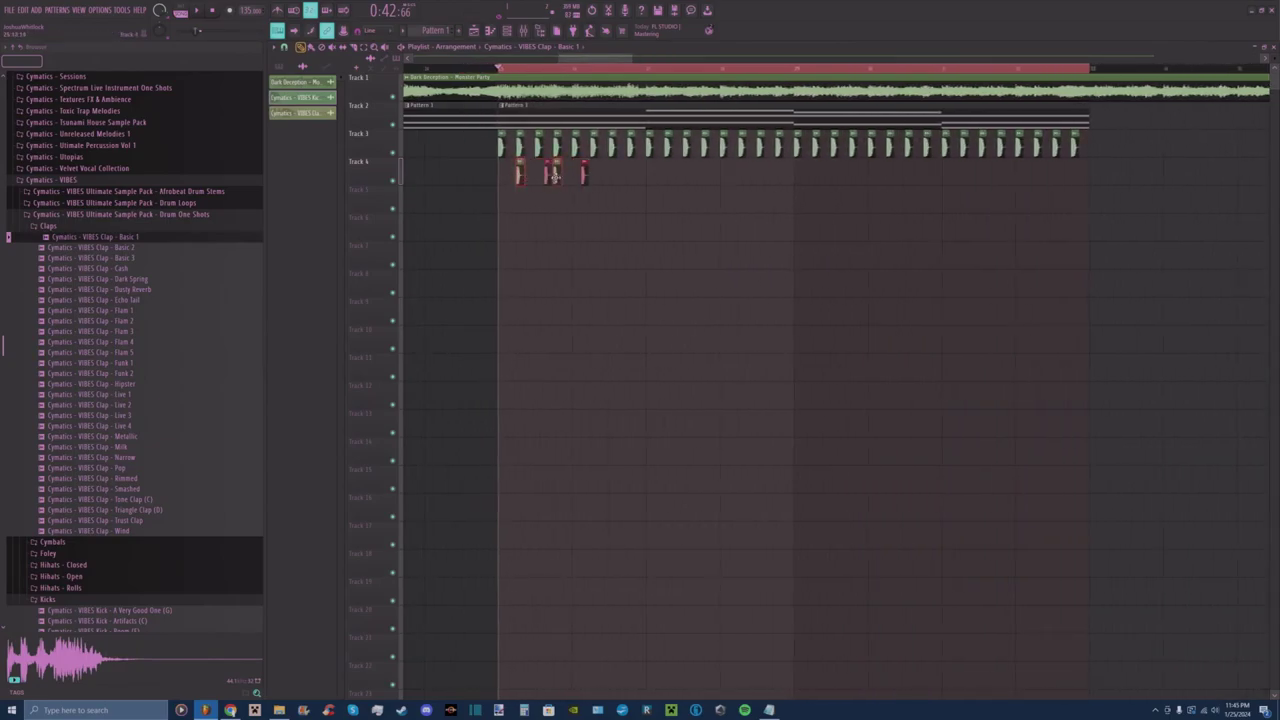
key(space)
mouse_move(694, 184)
ctrl+mouse_down()
mouse_move(510, 160)
mouse_move(532, 180)
mouse_move(669, 185)
ctrl+mouse_up()
ctrl+drag(851, 176, 517, 172)
shift+drag(521, 178, 818, 185)
click(823, 200)
right_click(823, 200)
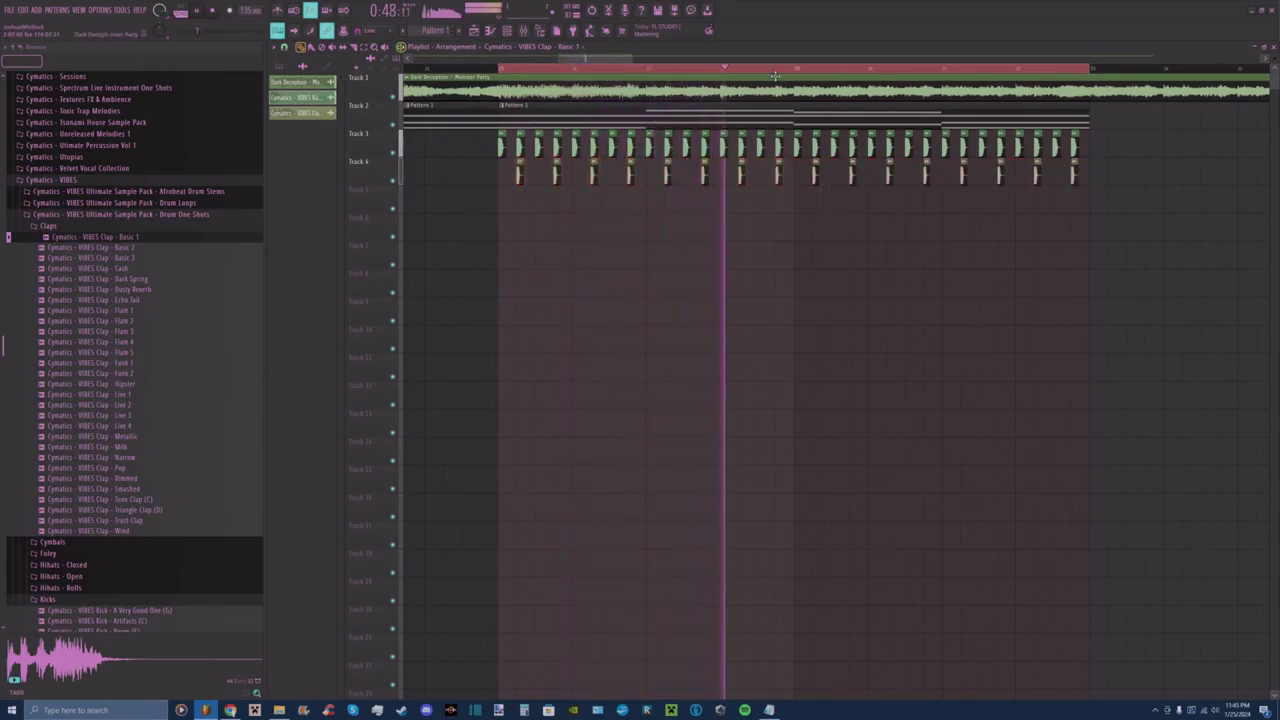
Show the mixer and the channel rack over the playlist while the loop with the new drums plays, and stop playback.
drag(630, 60, 711, 63)
click(523, 32)
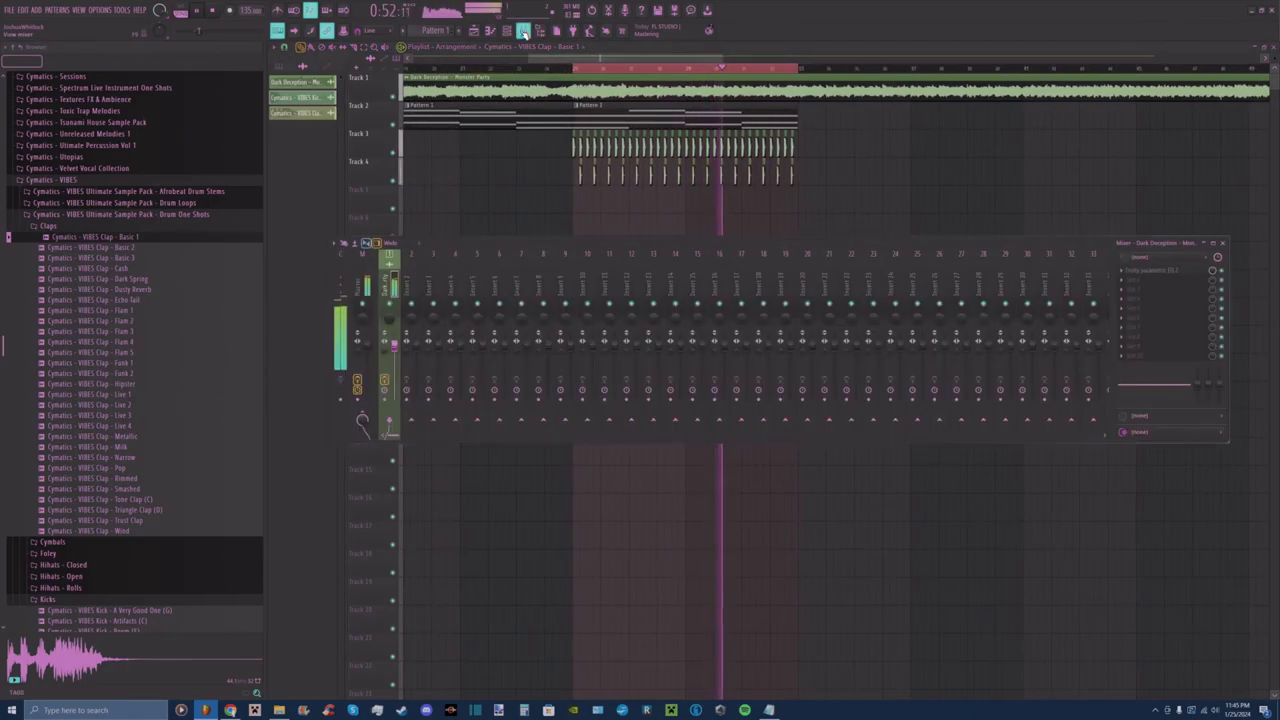
click(523, 32)
click(507, 31)
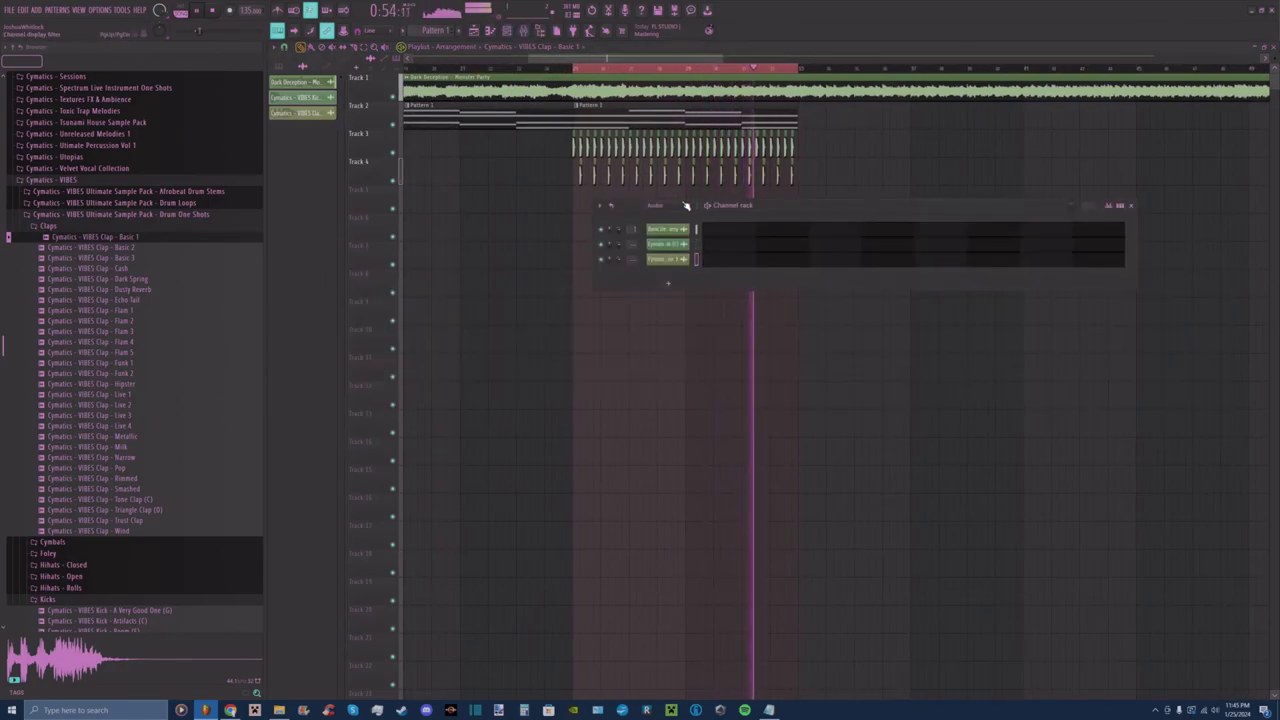
click(679, 200)
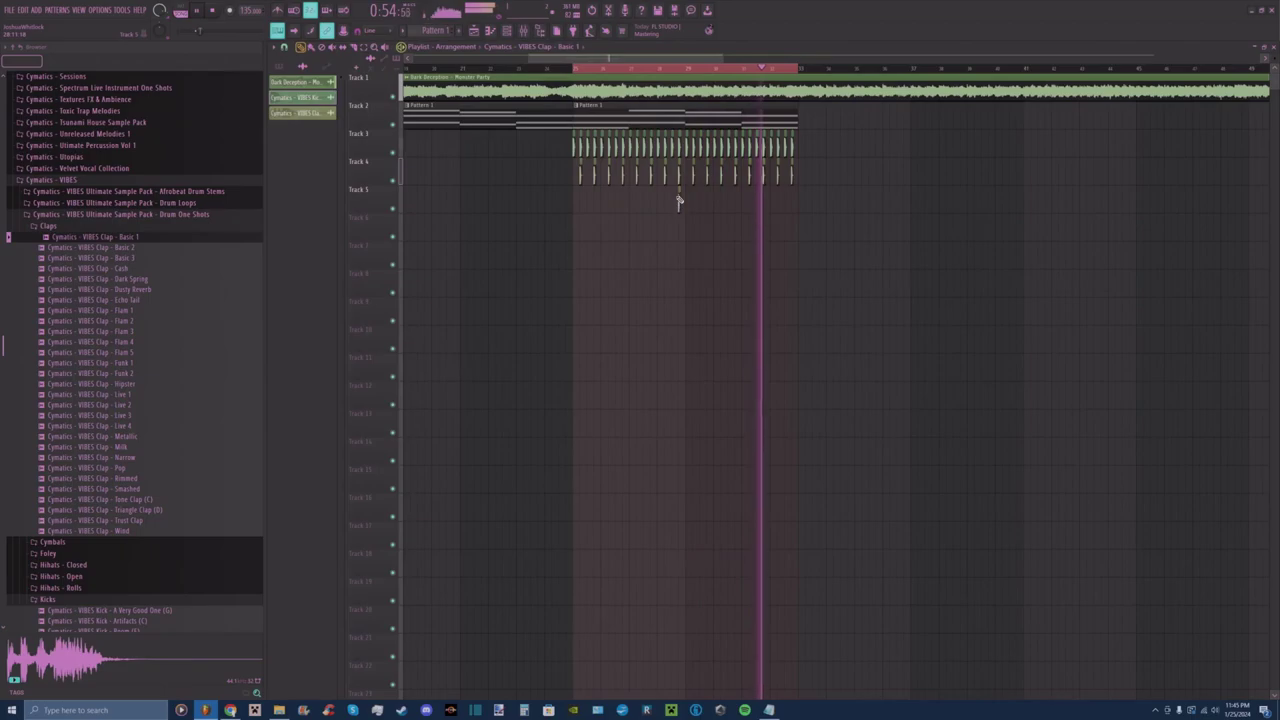
click(523, 32)
key(F6)
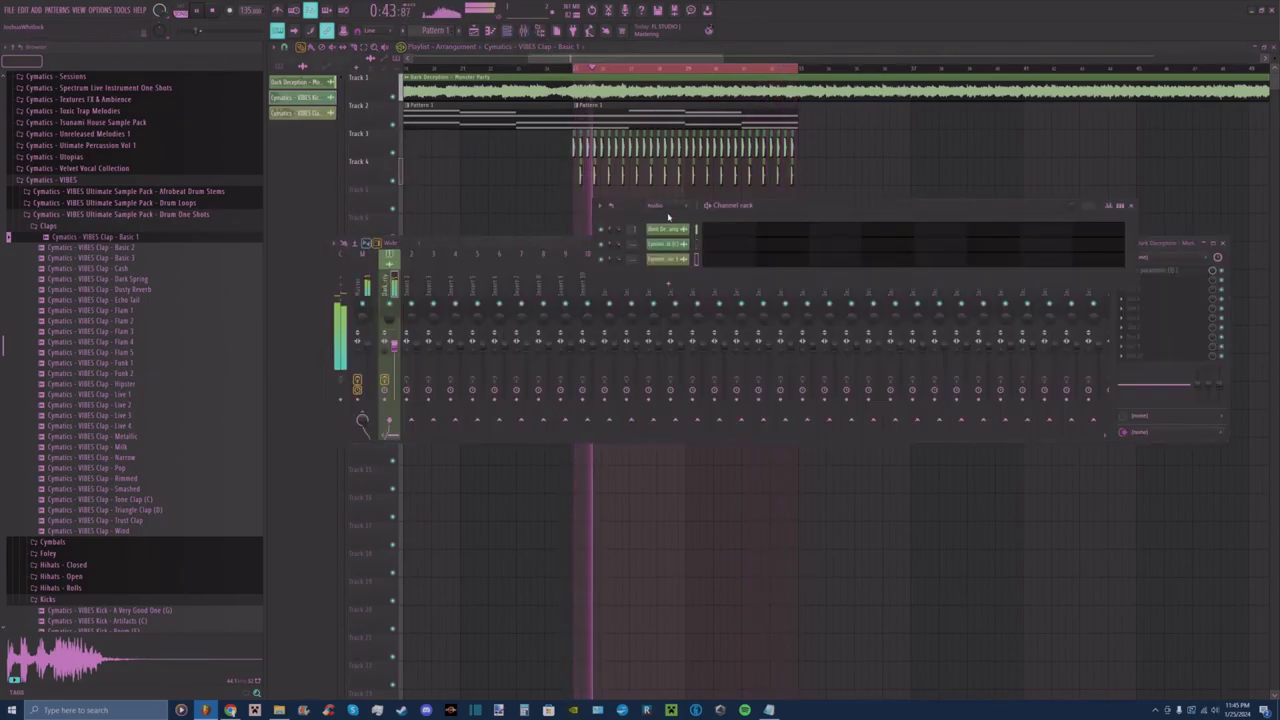
click(677, 287)
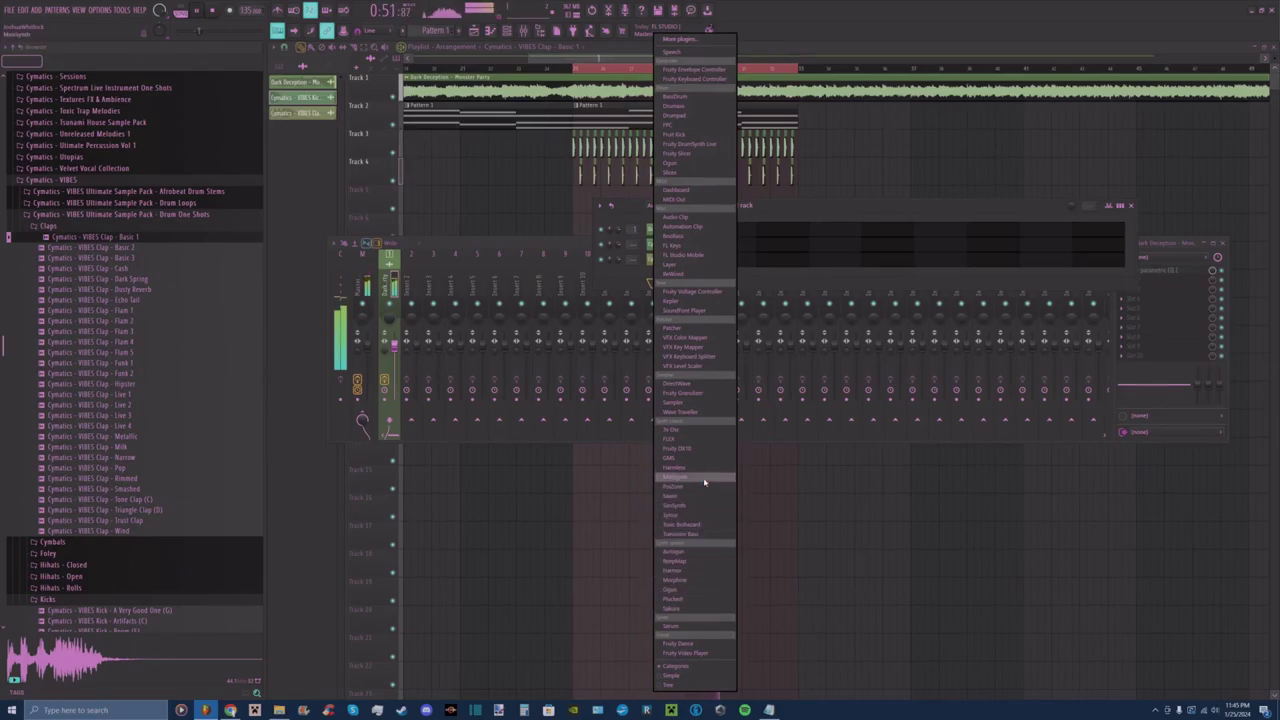
click(566, 263)
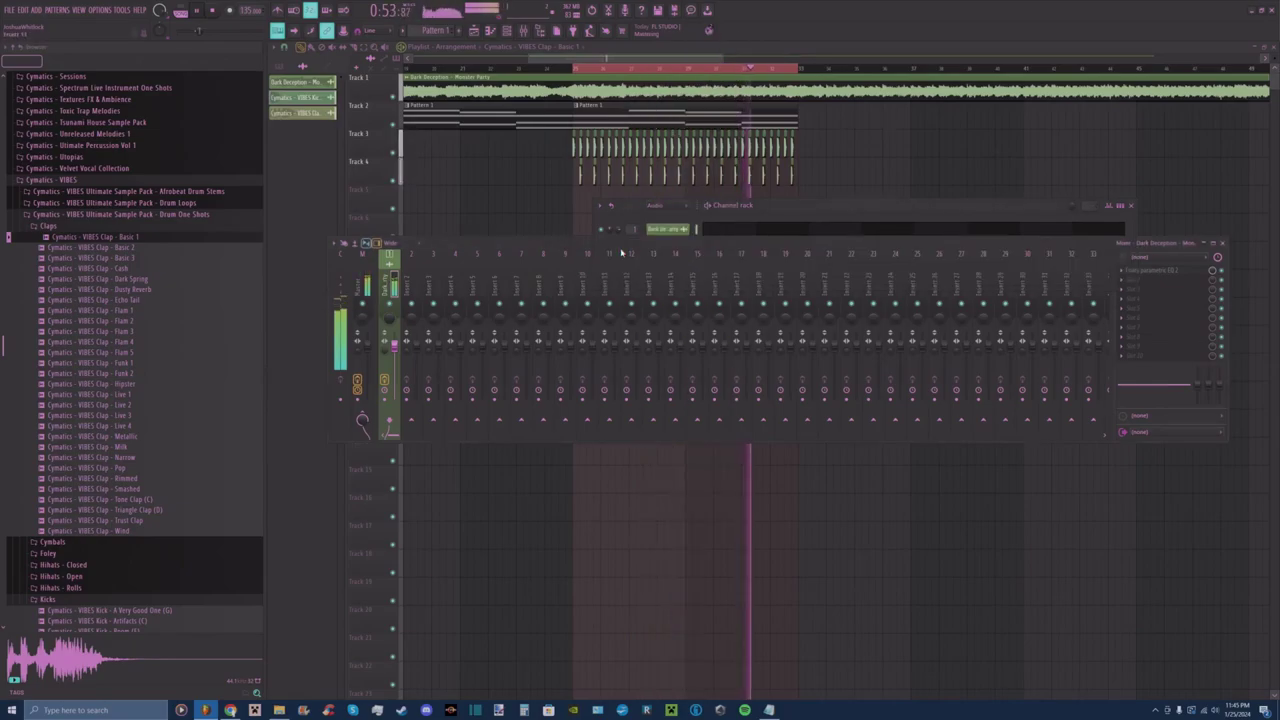
key(space)
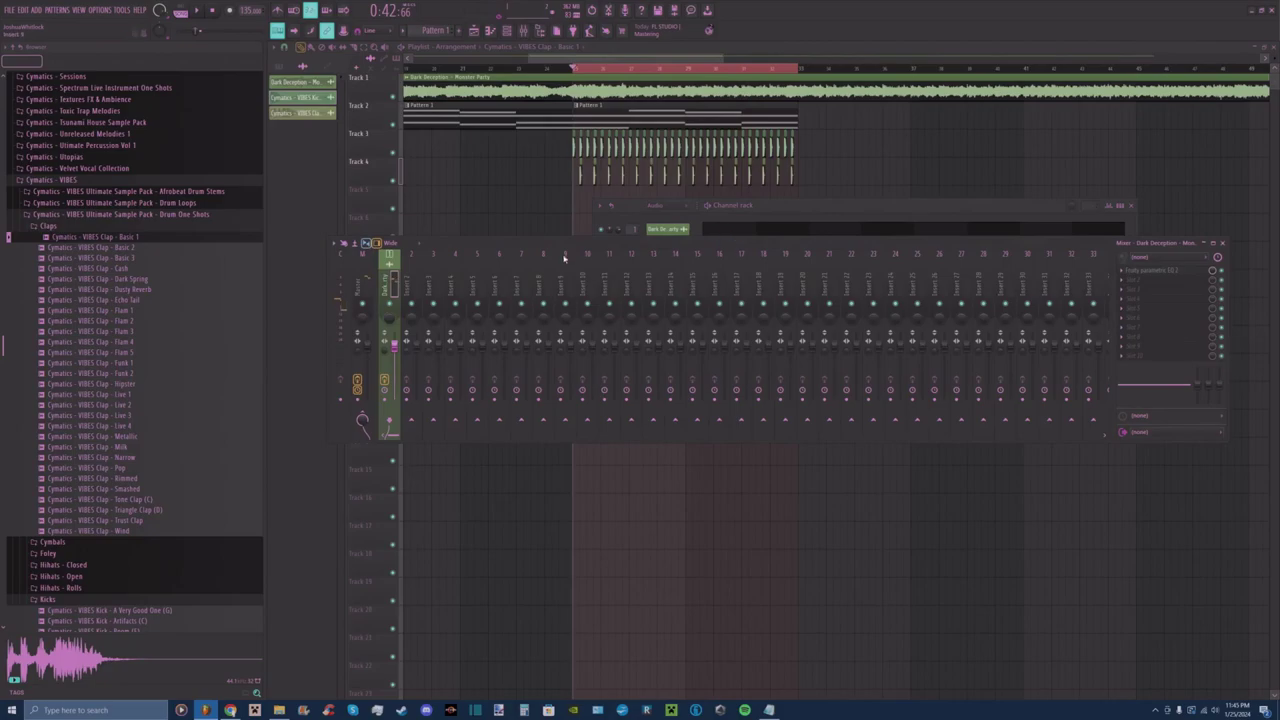
click(674, 277)
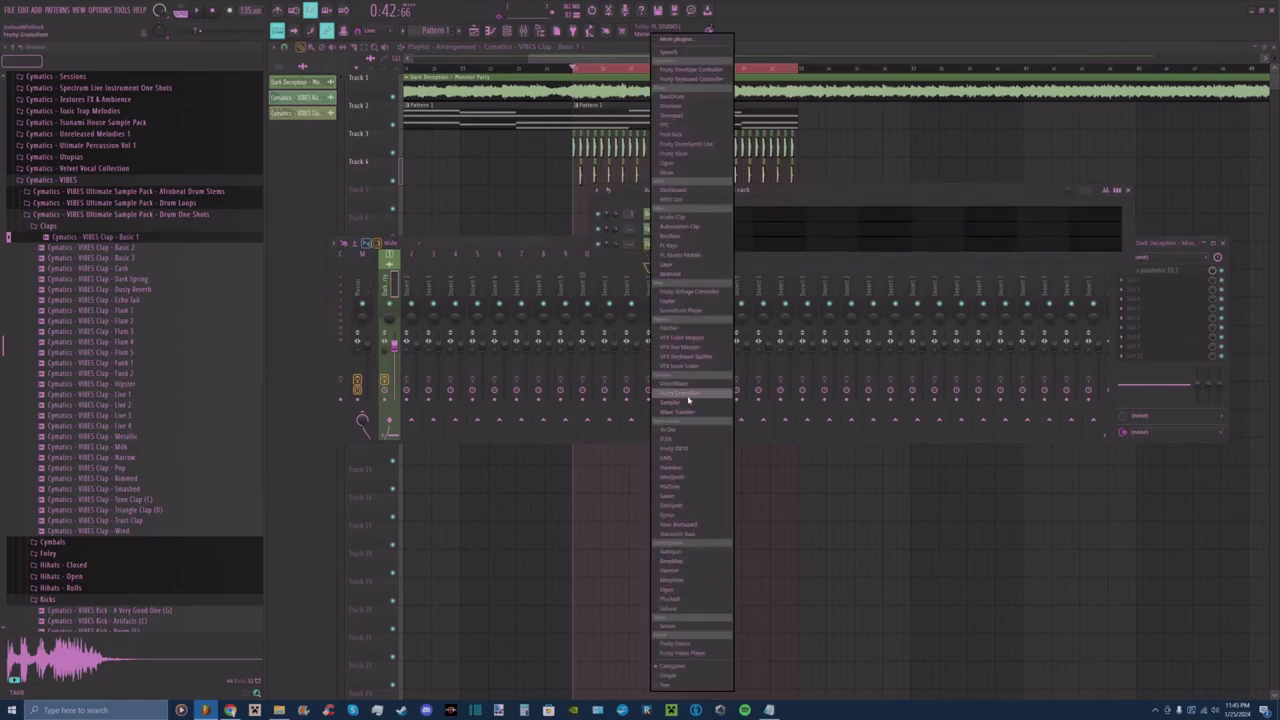
click(689, 580)
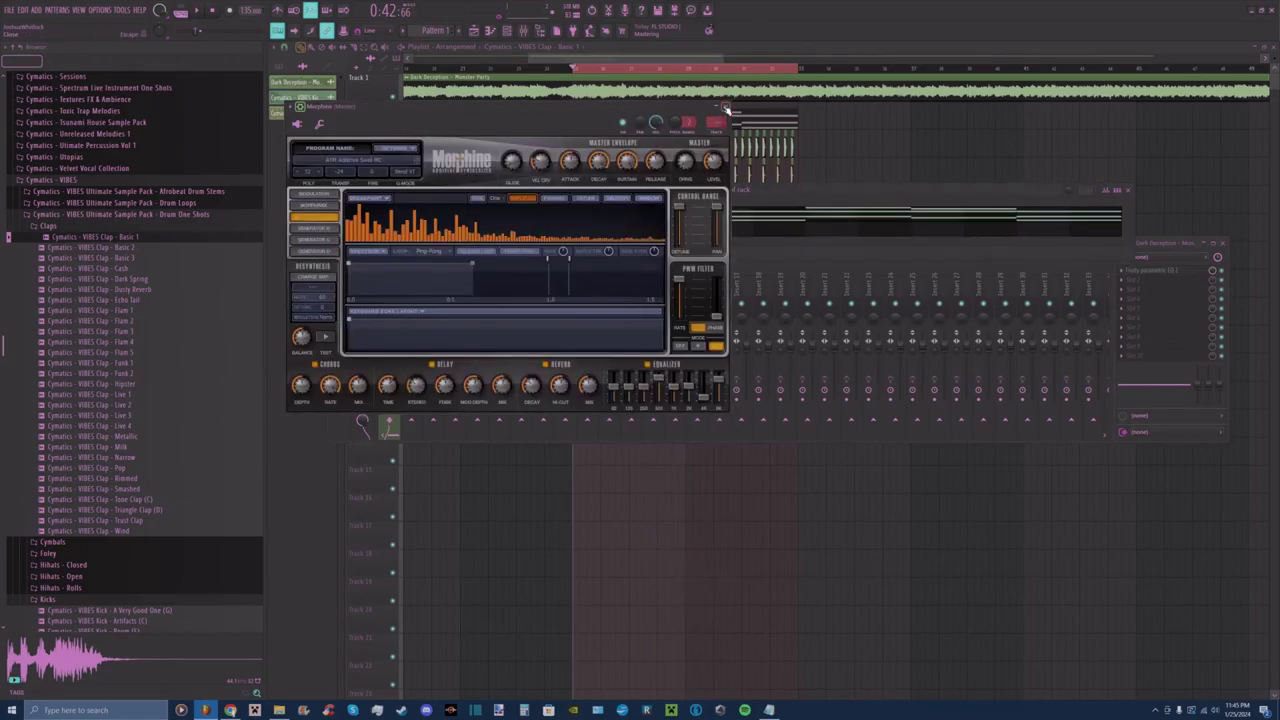
click(725, 107)
right_click(682, 228)
click(719, 336)
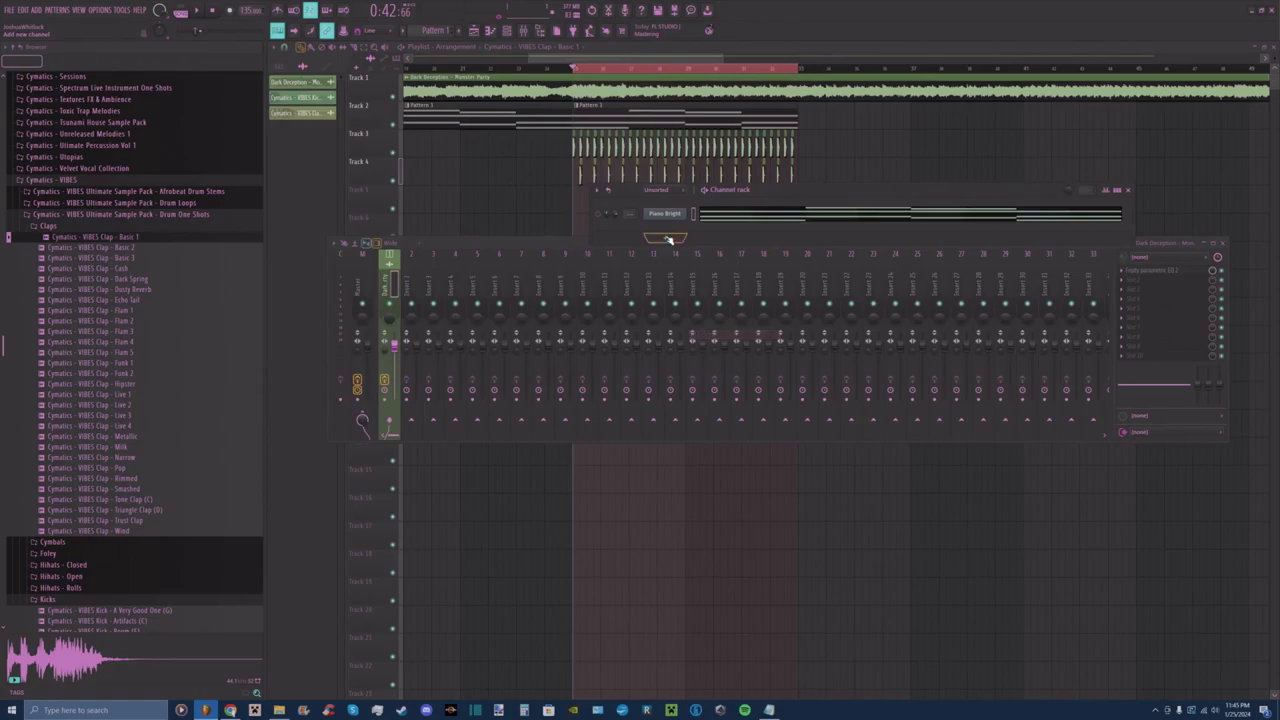
Add a Harmor channel to Pattern 1 and load its Analog bass 1 preset.
click(666, 239)
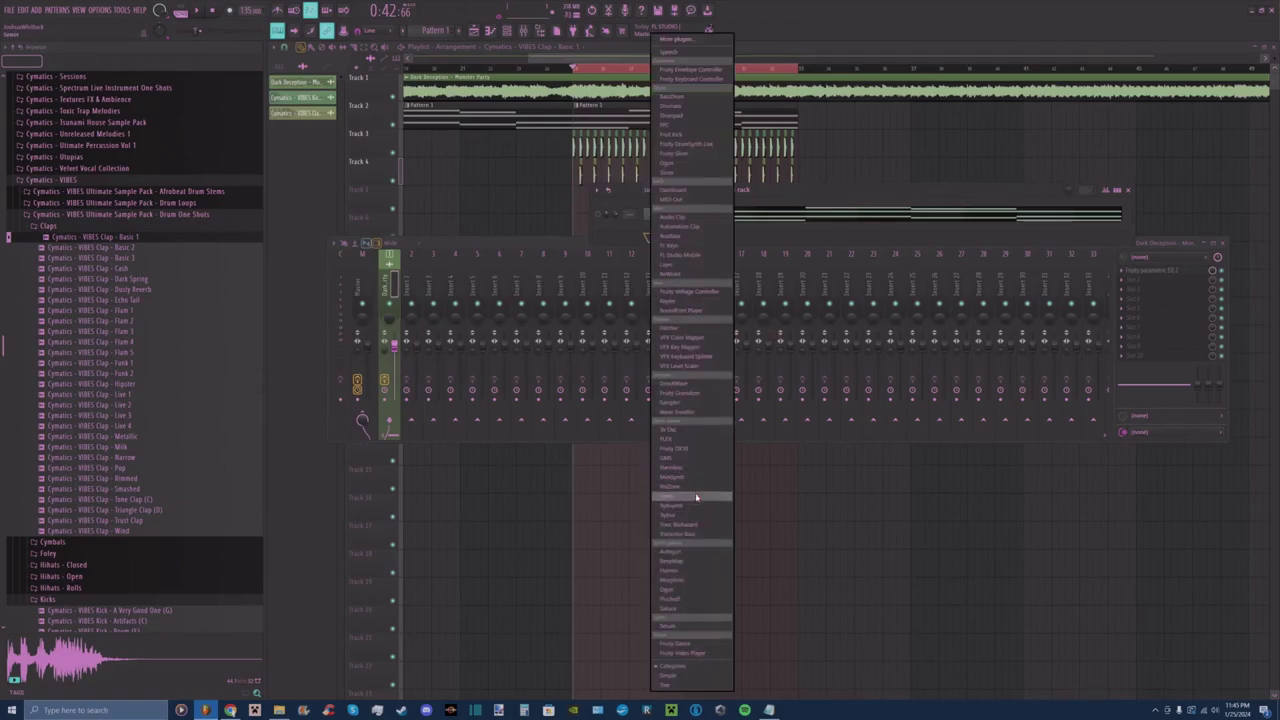
click(694, 571)
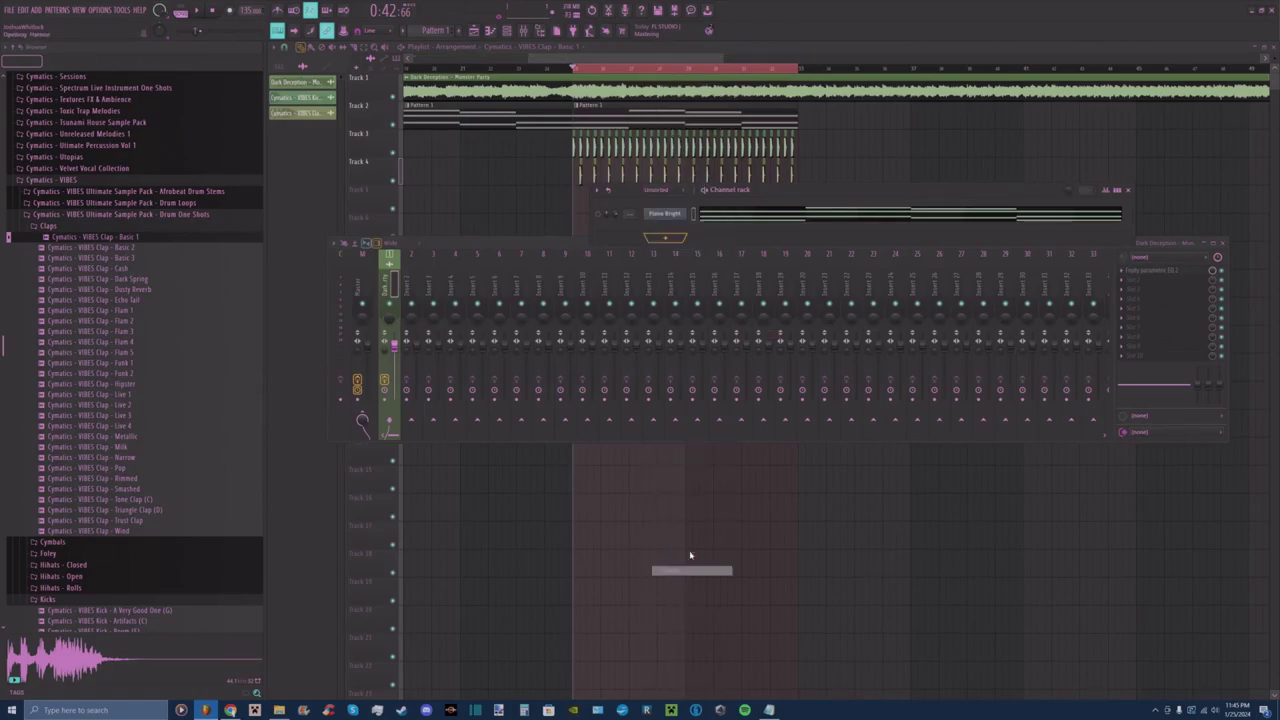
click(305, 119)
mouse_move(340, 149)
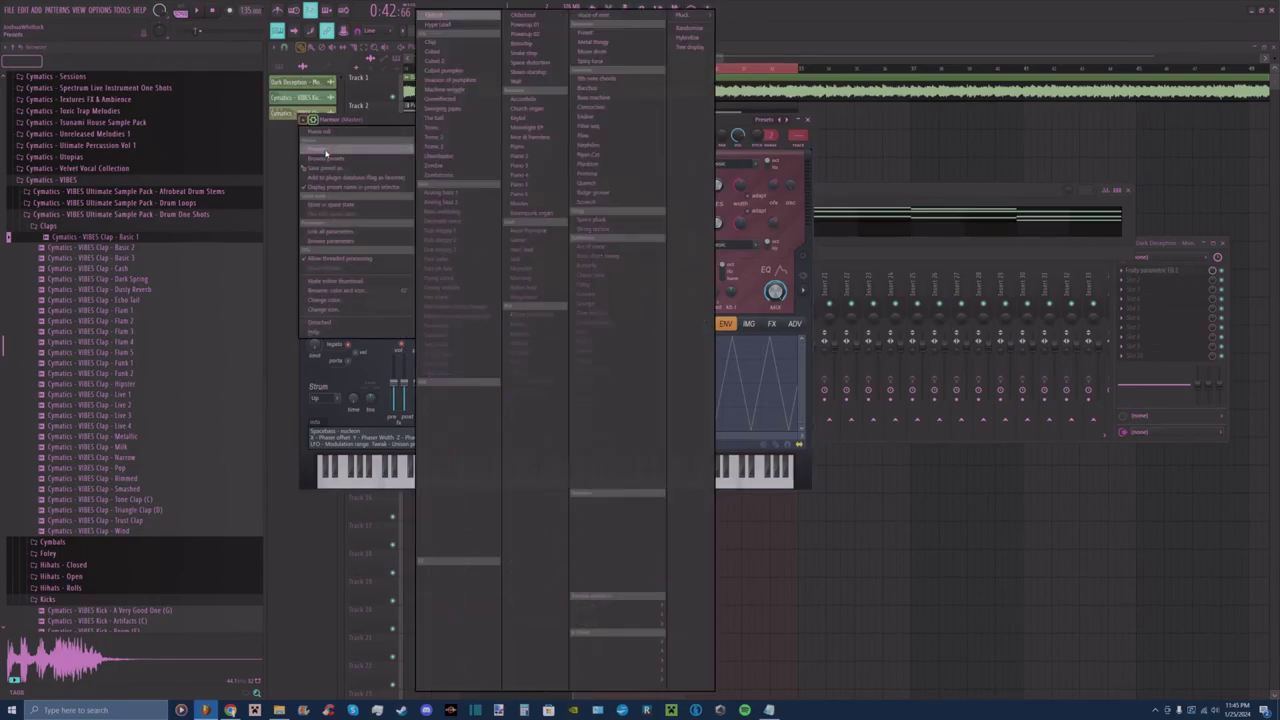
click(448, 194)
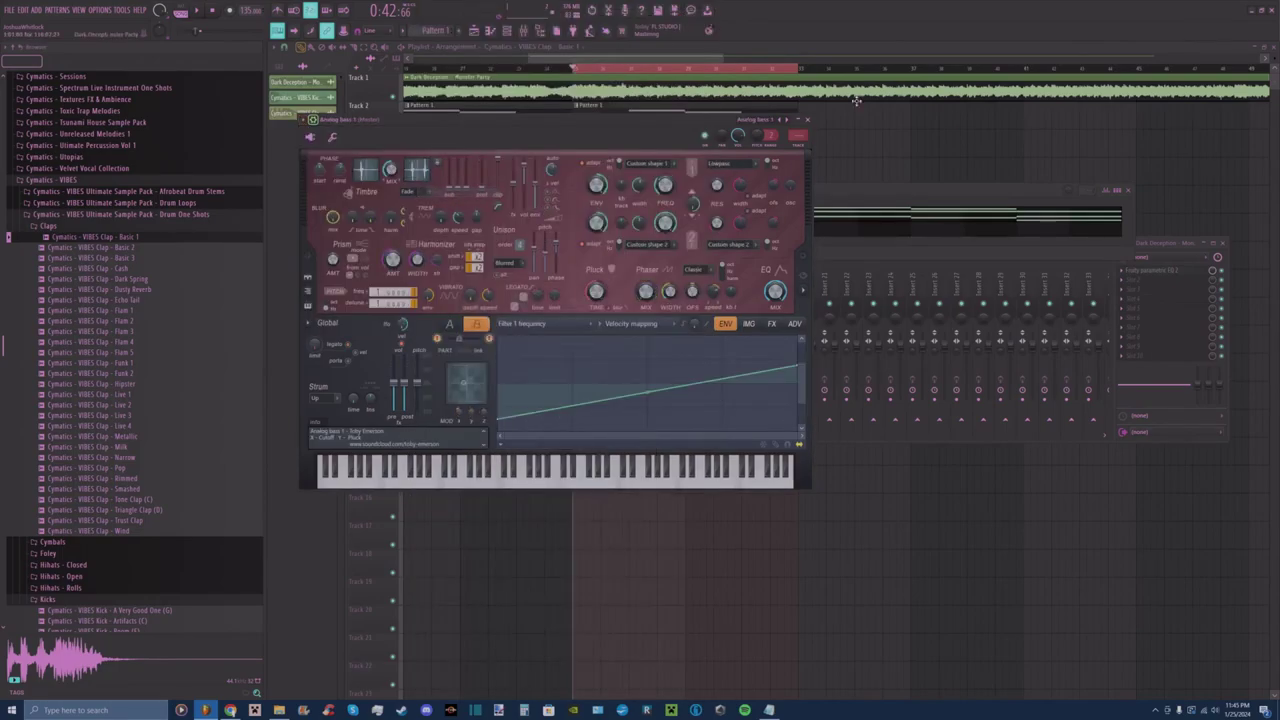
click(809, 120)
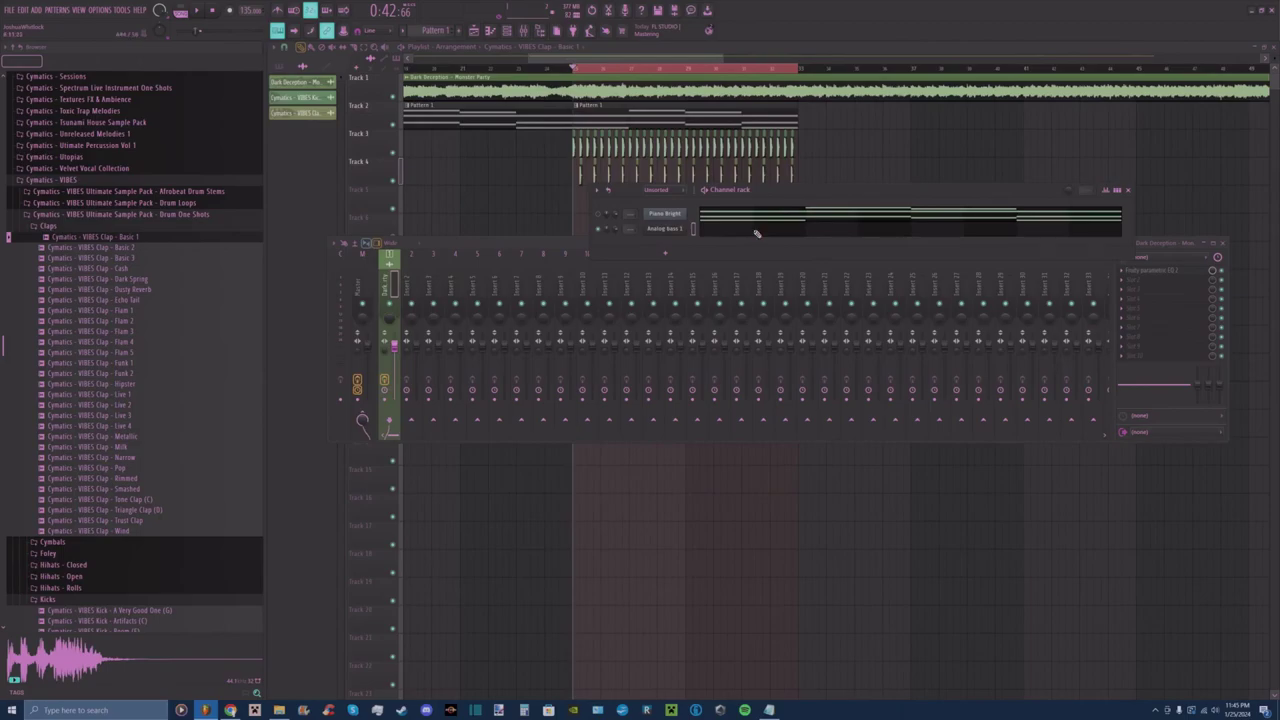
Write eight short offbeat notes for the Analog bass 1 channel on the first chord's lowest note, filling bars 1 and 2.
click(757, 235)
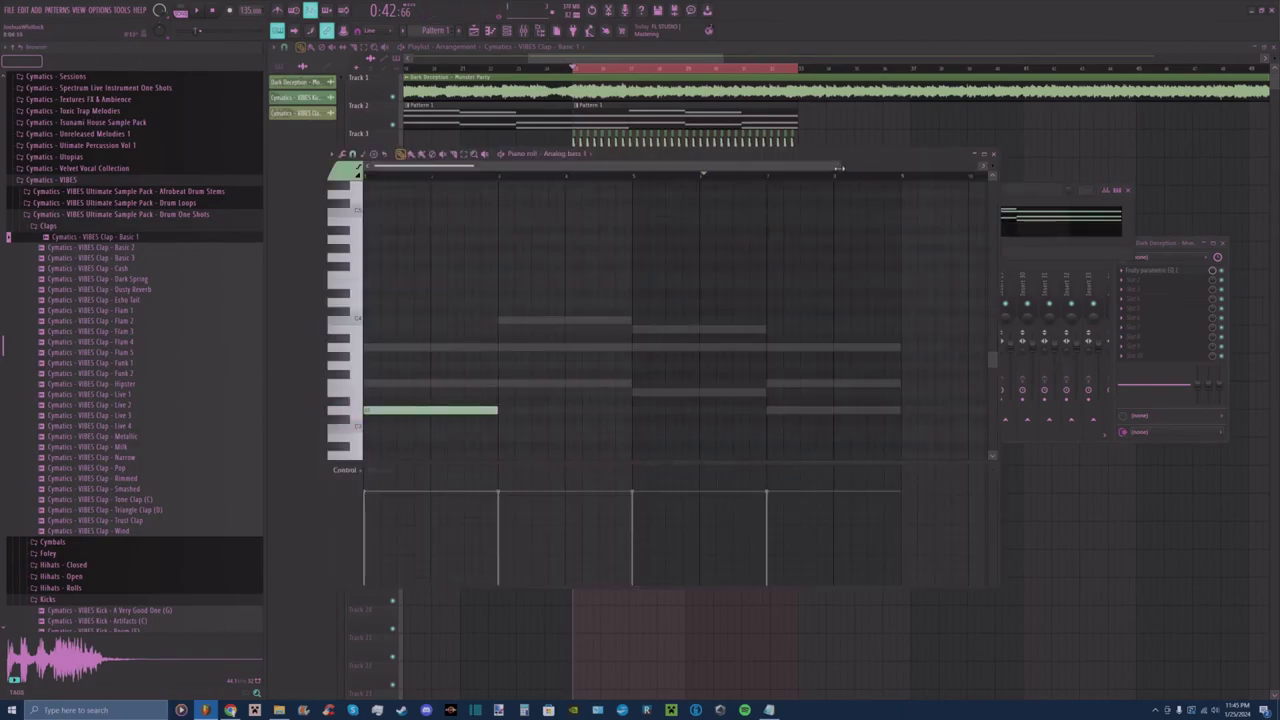
drag(838, 166, 632, 168)
drag(642, 410, 389, 411)
click(422, 410)
click(457, 411)
click(492, 410)
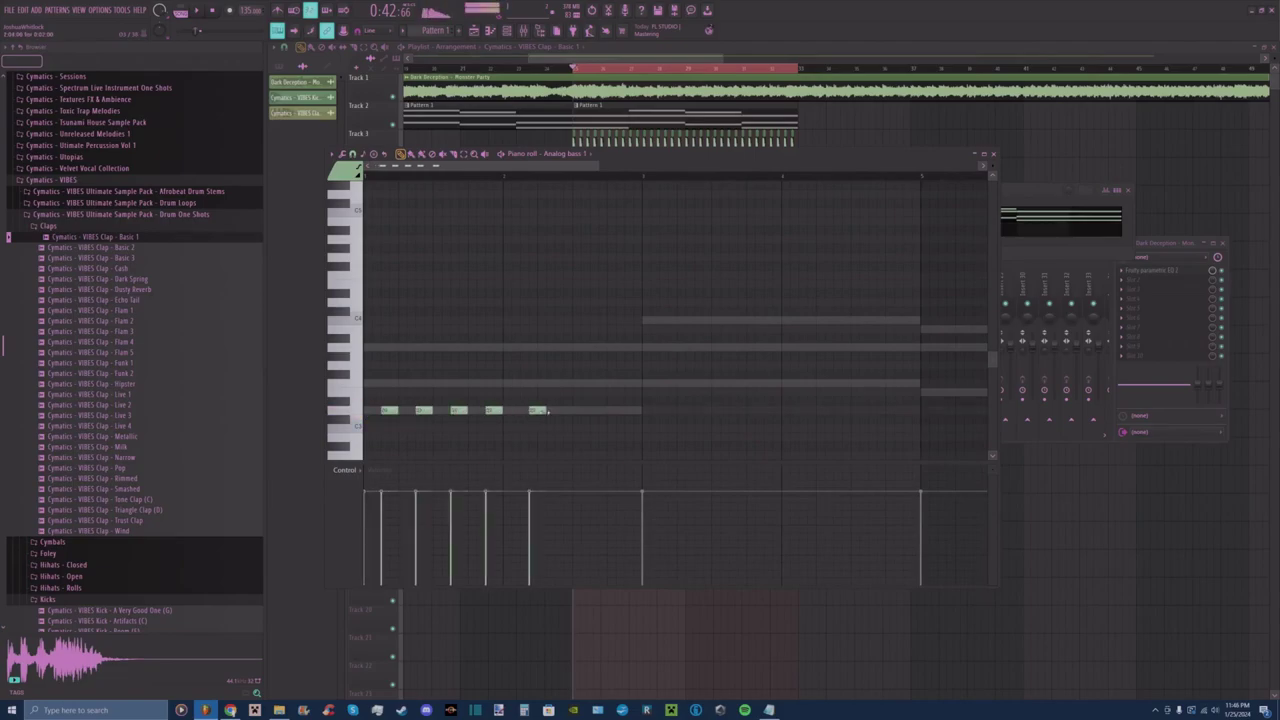
click(527, 410)
click(562, 410)
click(597, 410)
click(632, 410)
scroll(598, 175, down, 1)
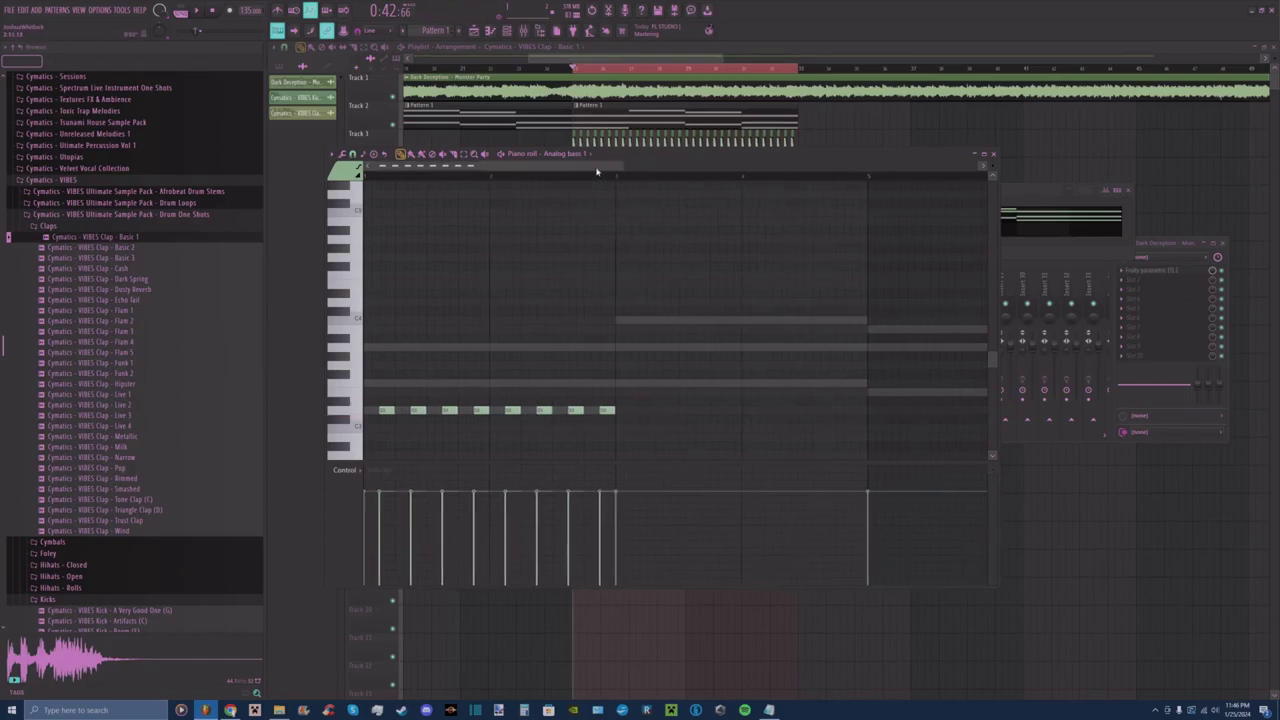
Add eight more short offbeat bass notes on the second chord's lowest note across bars 3 and 4.
scroll(602, 168, down, 1)
click(556, 383)
click(589, 382)
click(621, 383)
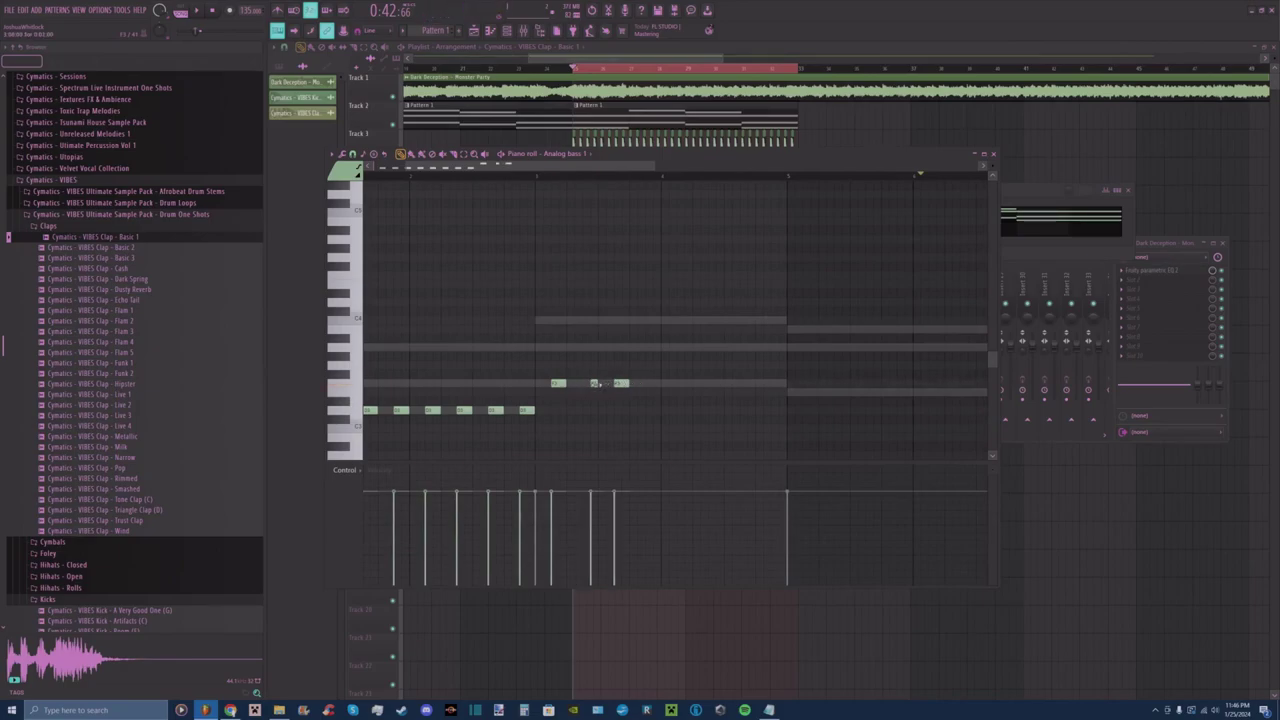
drag(597, 384, 554, 386)
drag(561, 384, 655, 391)
drag(738, 378, 674, 390)
drag(681, 386, 744, 389)
Duplicate the sixteen bass notes into bars 5 to 8 and raise the copies two semitones to match the third chord.
drag(655, 167, 790, 168)
drag(740, 168, 702, 172)
drag(708, 379, 398, 420)
key(ctrl+b)
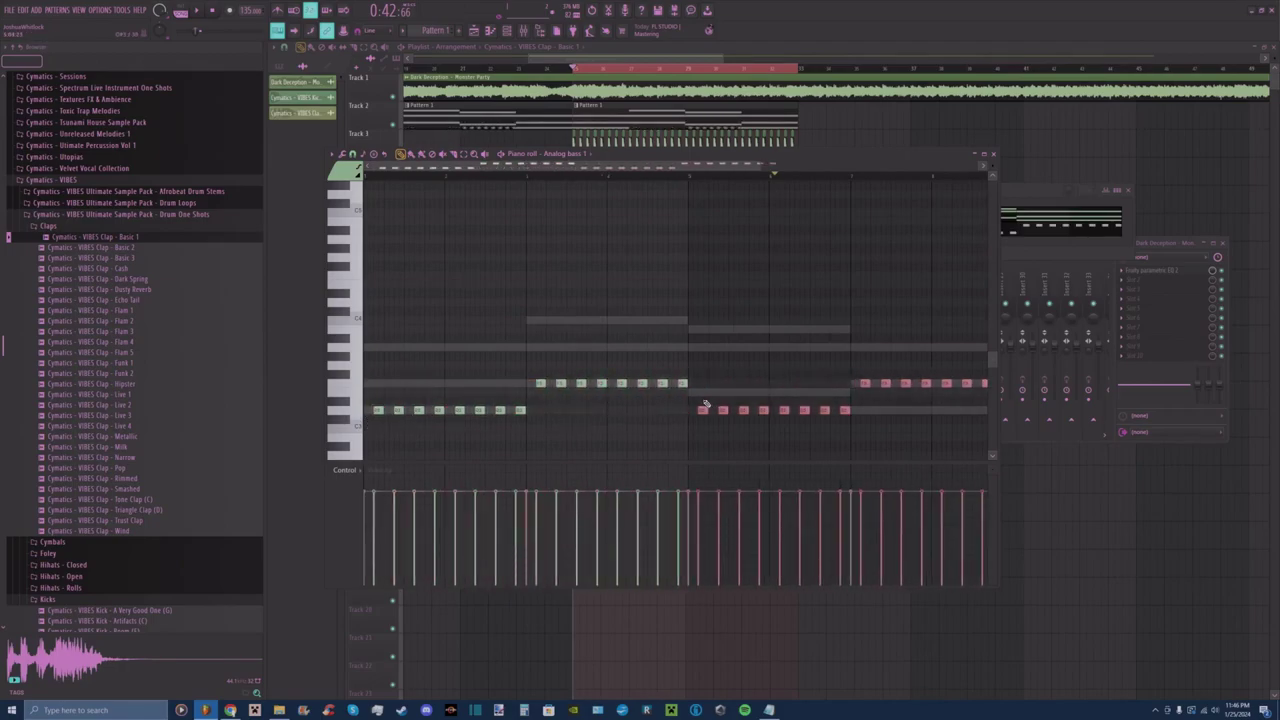
key(Up)
key(Up)
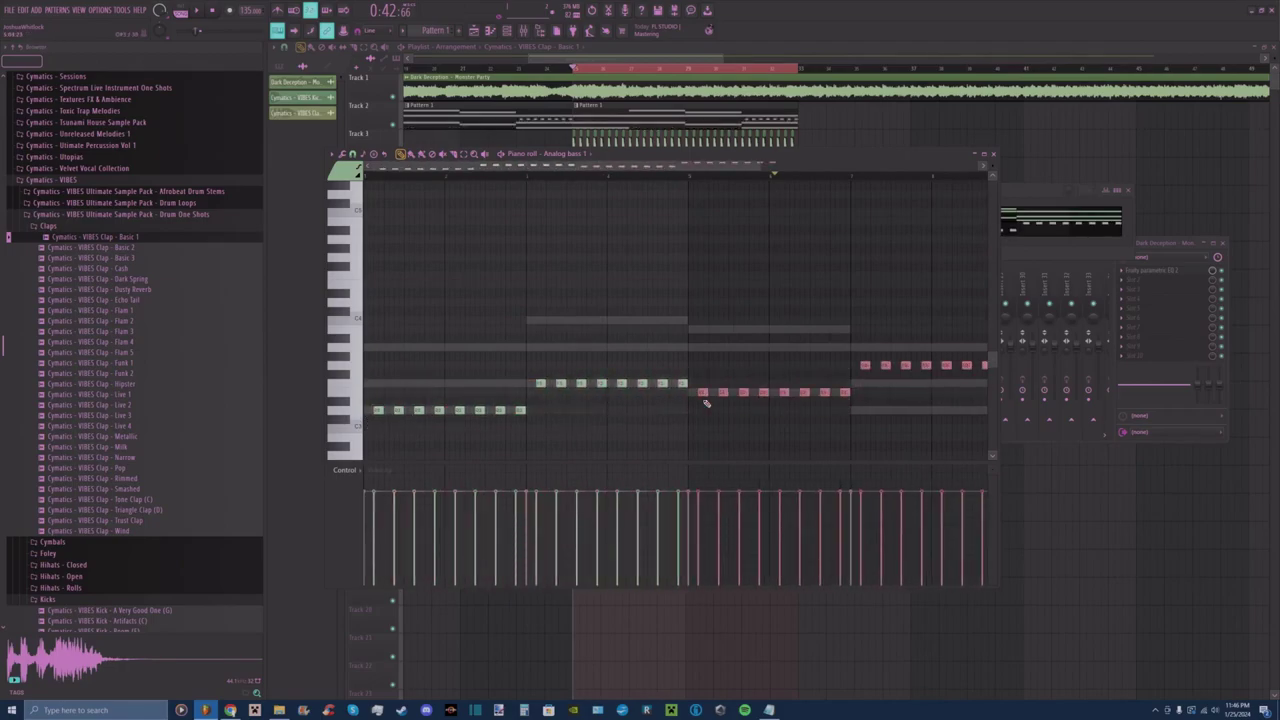
Lower the eight bass notes under the last chord five semitones so they match its lowest note.
scroll(810, 208, right, 3)
mouse_move(906, 353)
mouse_down()
mouse_move(712, 390)
mouse_move(720, 380)
mouse_up()
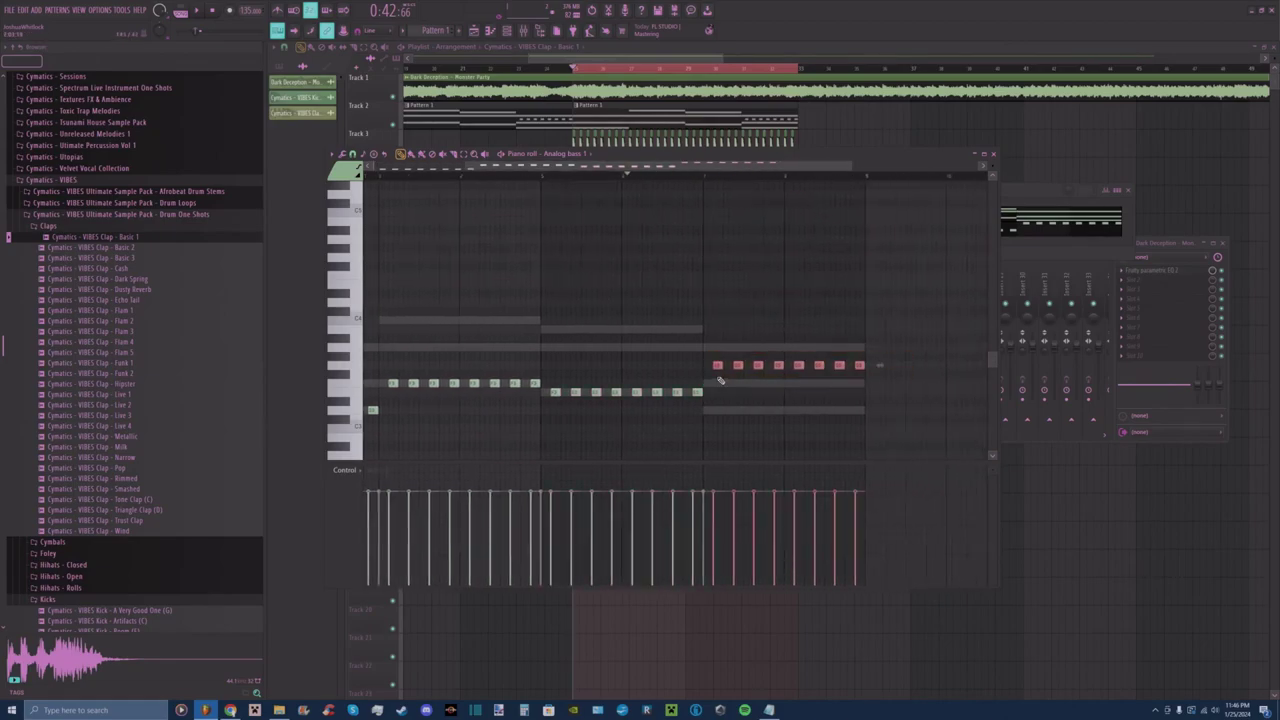
key(Down)
key(Down)
key(Down)
key(Down)
key(Down)
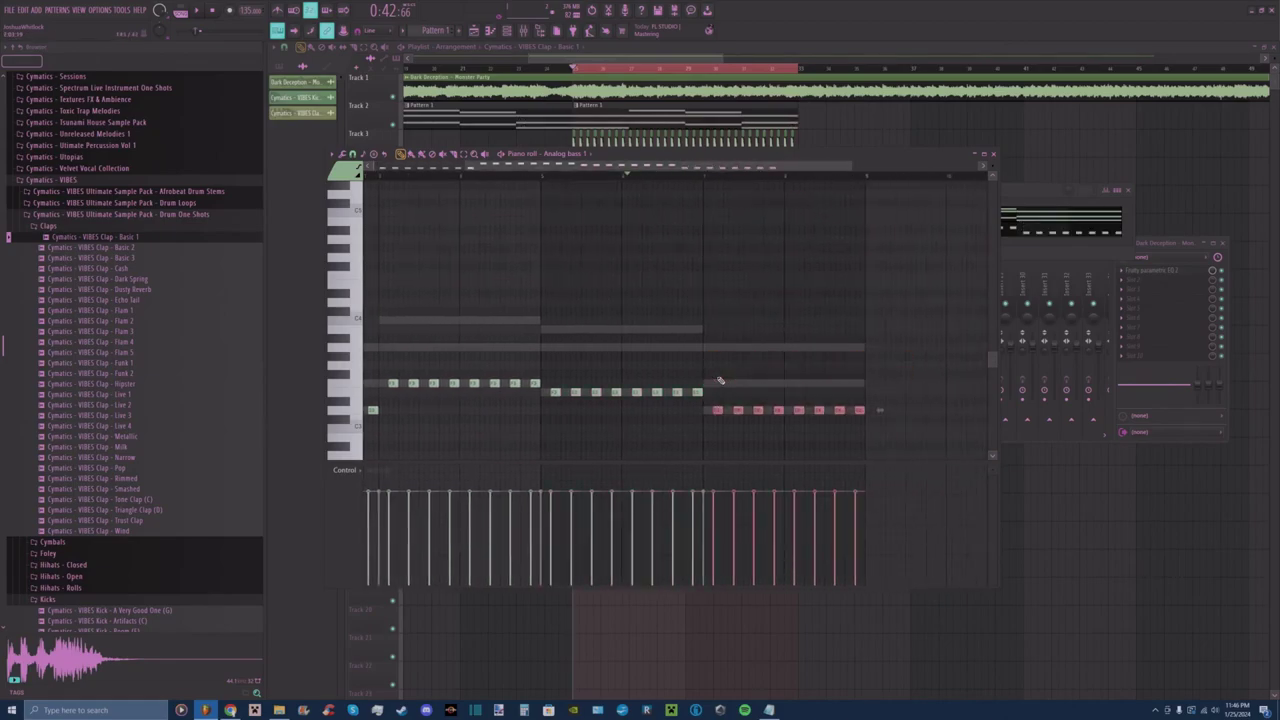
Transpose all the Analog bass 1 notes up one octave, start the loop, and close the piano roll.
drag(830, 168, 616, 172)
drag(756, 168, 914, 200)
ctrl+drag(334, 320, 343, 484)
key(shift+Up)
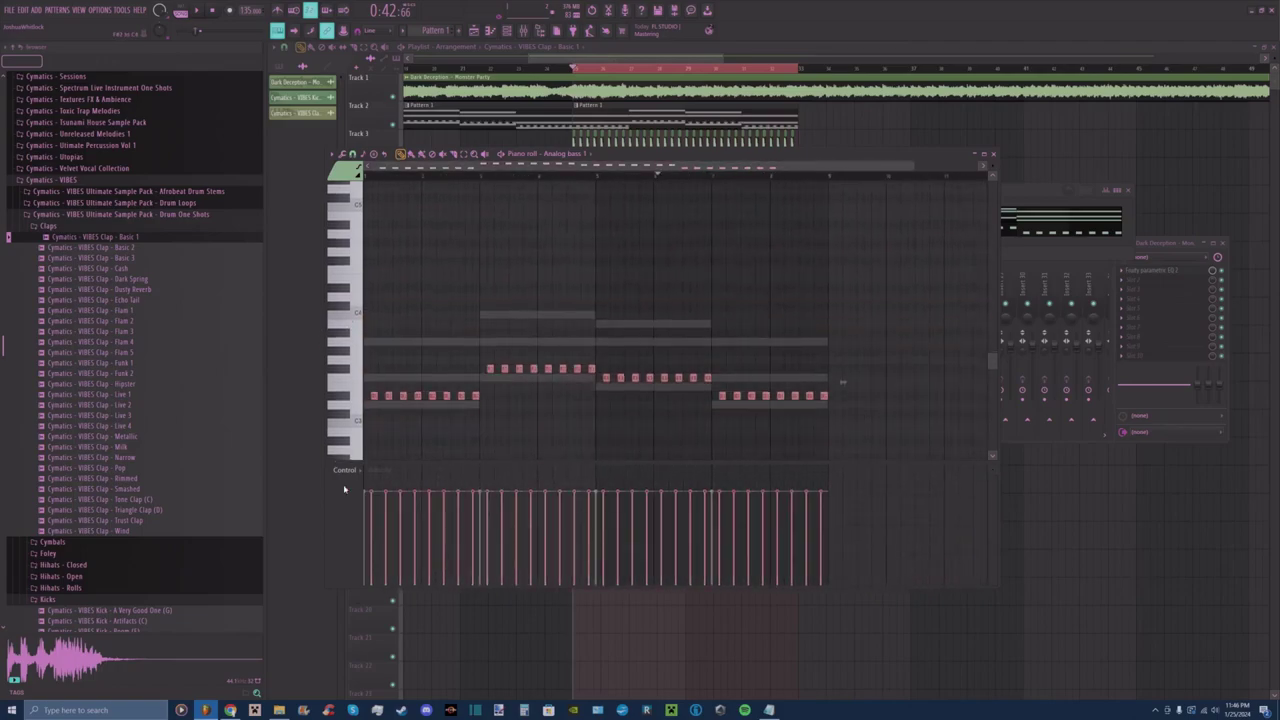
key(Up)
key(Up)
key(Up)
key(Up)
key(Up)
key(Up)
key(Up)
key(Up)
key(Up)
key(Up)
key(Up)
key(space)
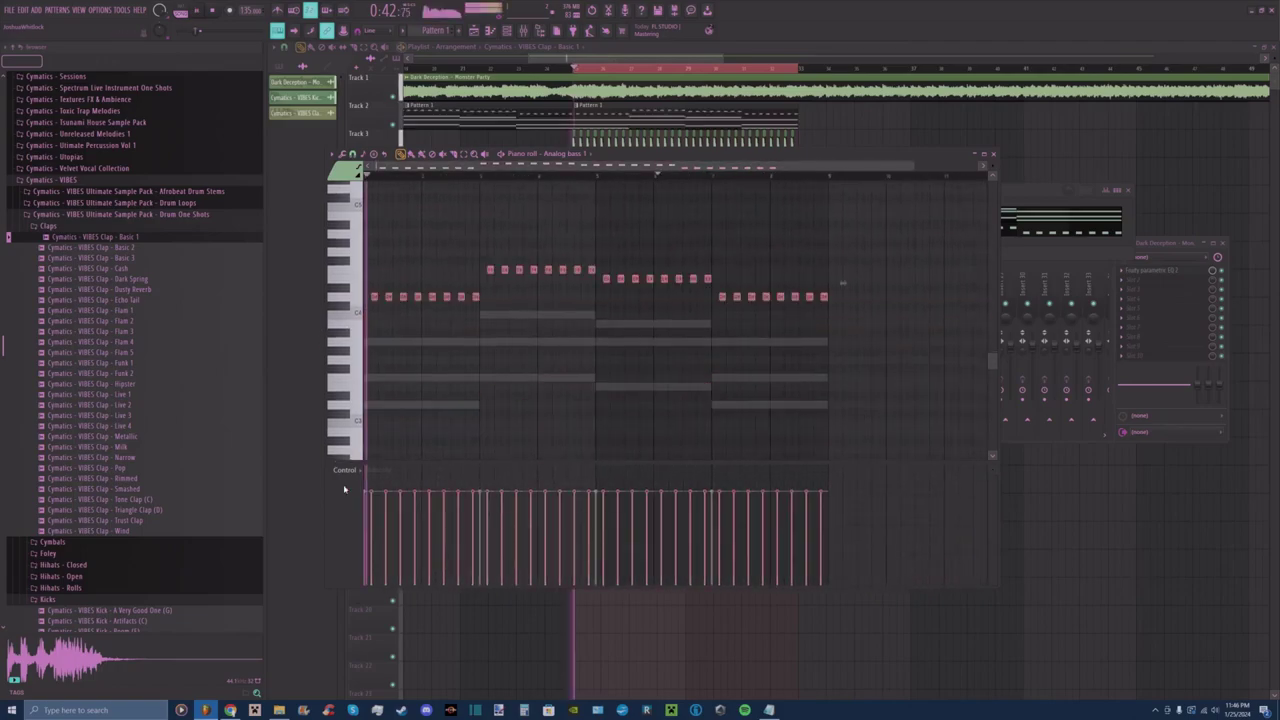
click(995, 157)
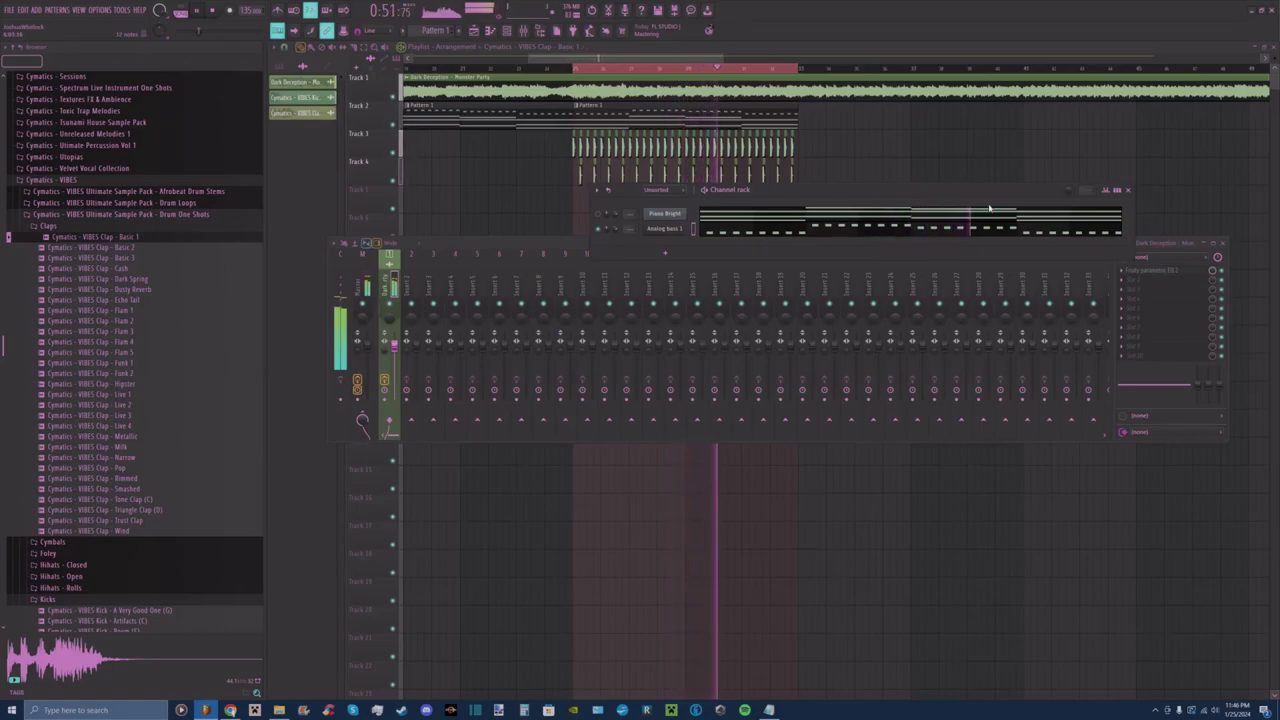
click(665, 253)
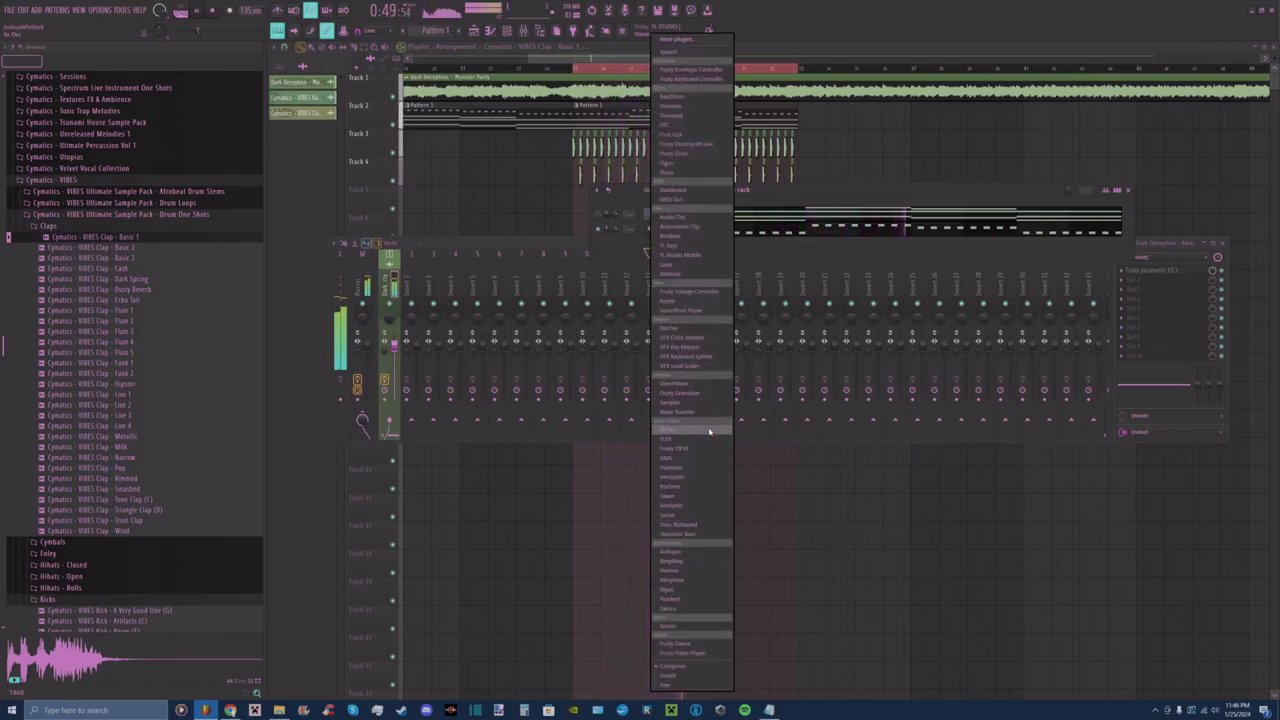
click(559, 245)
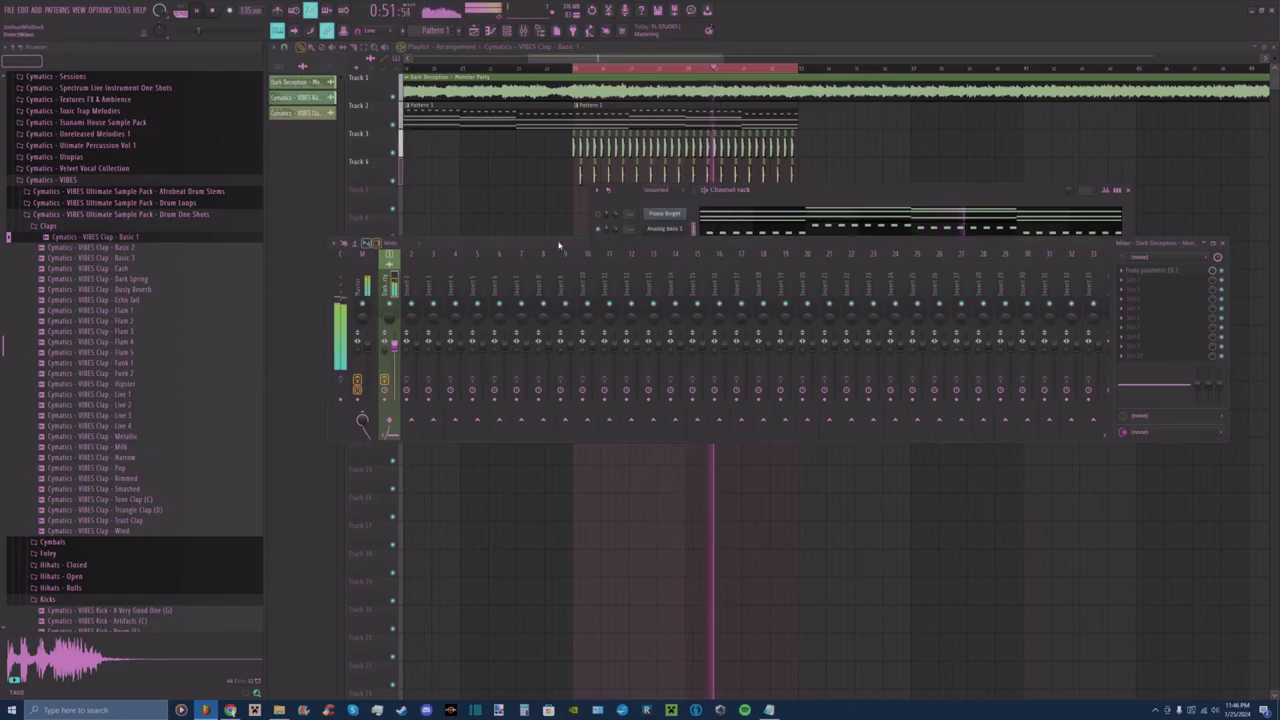
key(space)
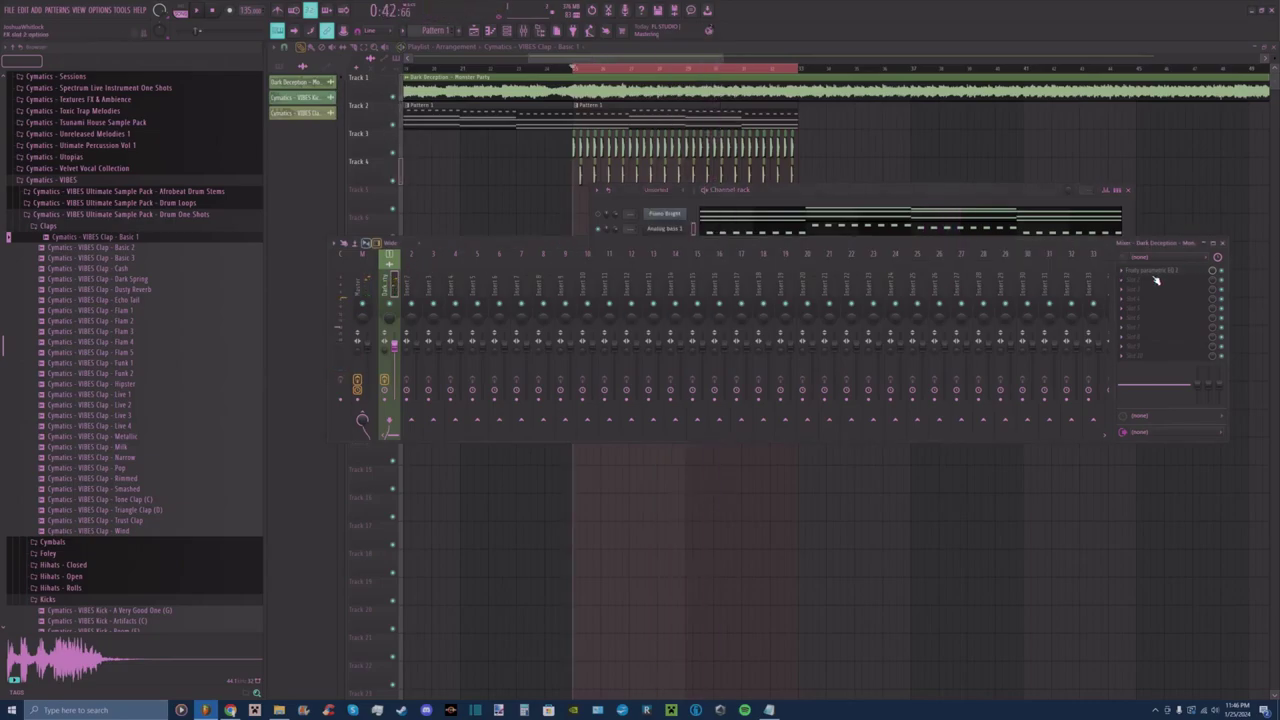
Add Soundgoodizer to the second effect slot of the Dark Deception mixer insert and listen to the loop with it.
key(F8)
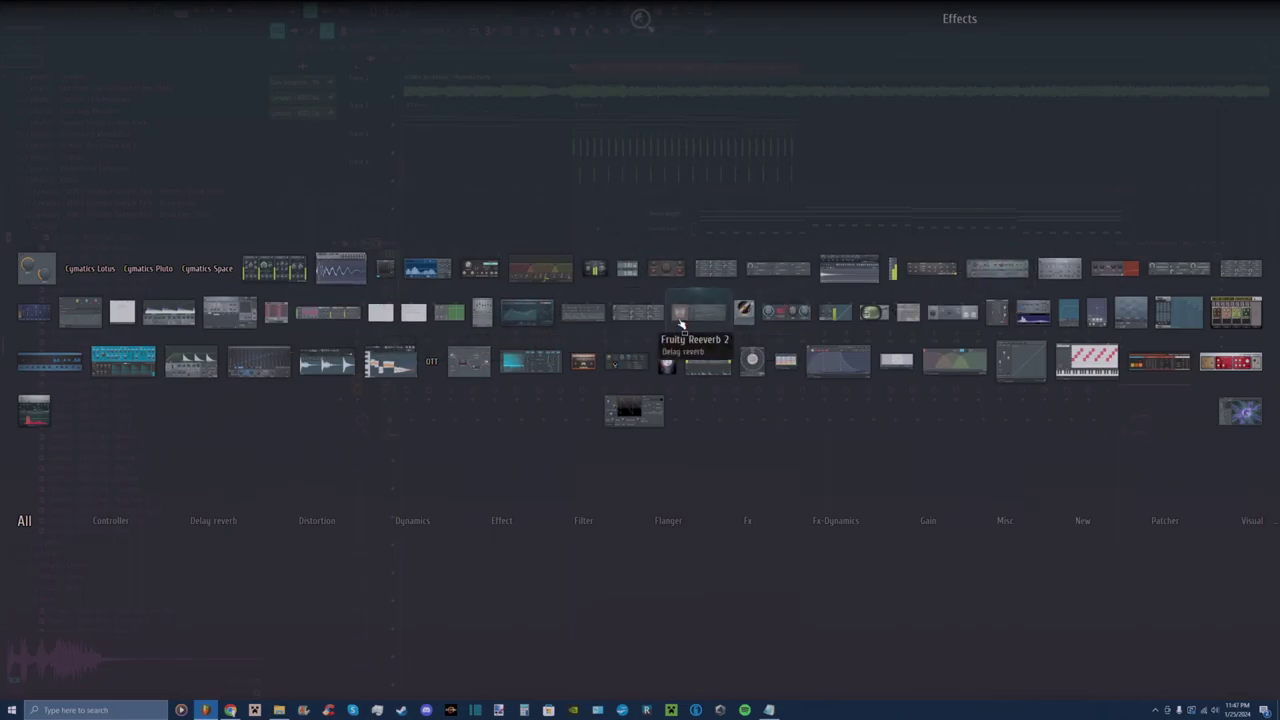
drag(667, 360, 1160, 280)
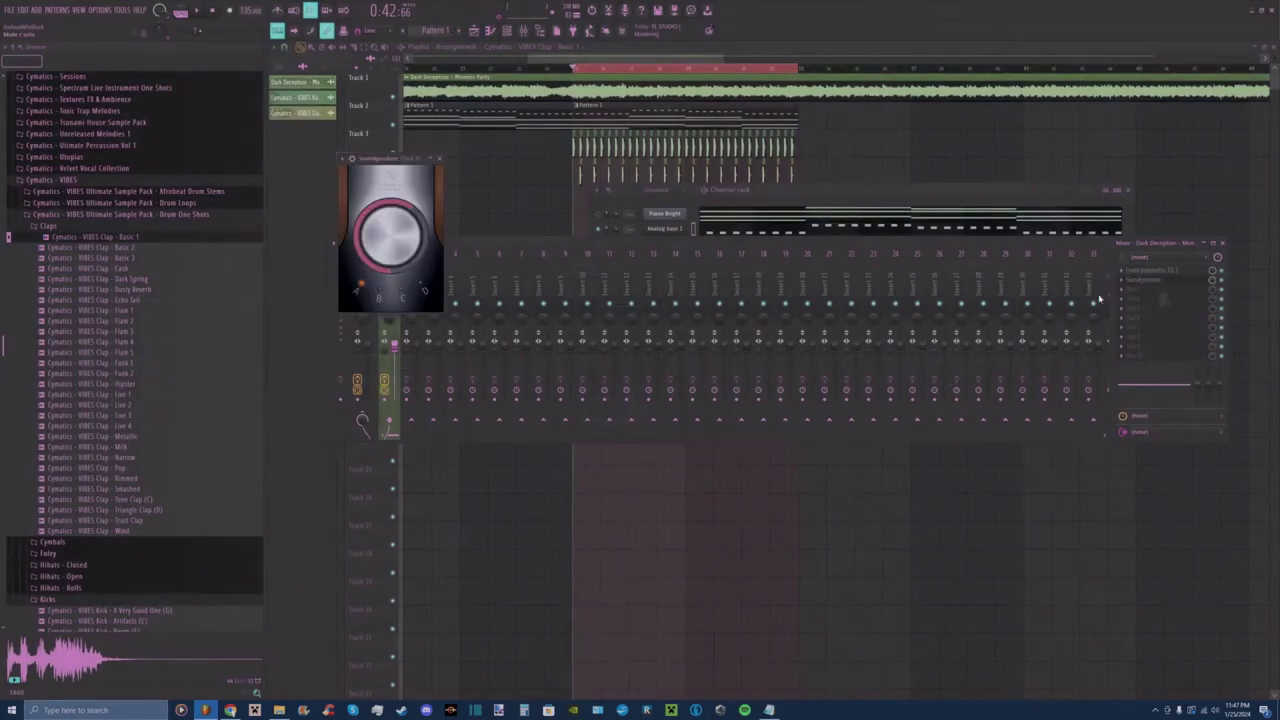
key(space)
click(439, 158)
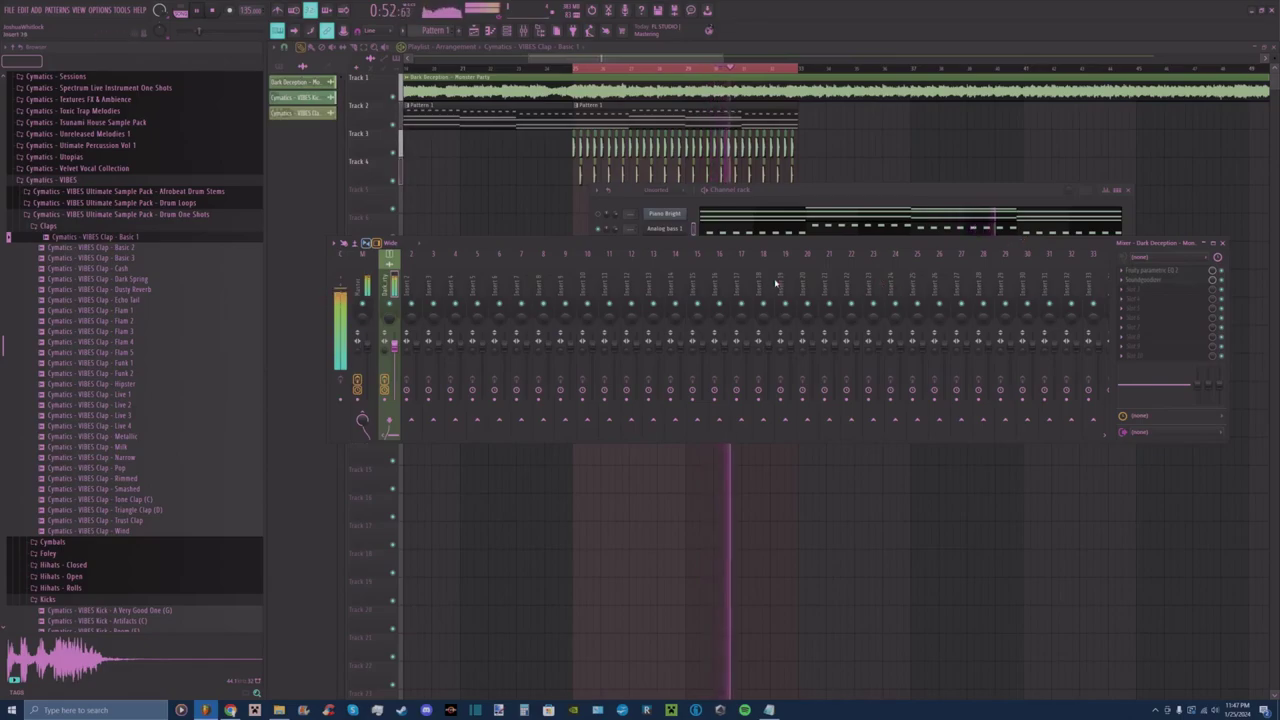
Stop playback and move the Pattern 1, kick and clap clips from Tracks 2–4 down three tracks to Tracks 5–7.
key(space)
drag(716, 57, 596, 60)
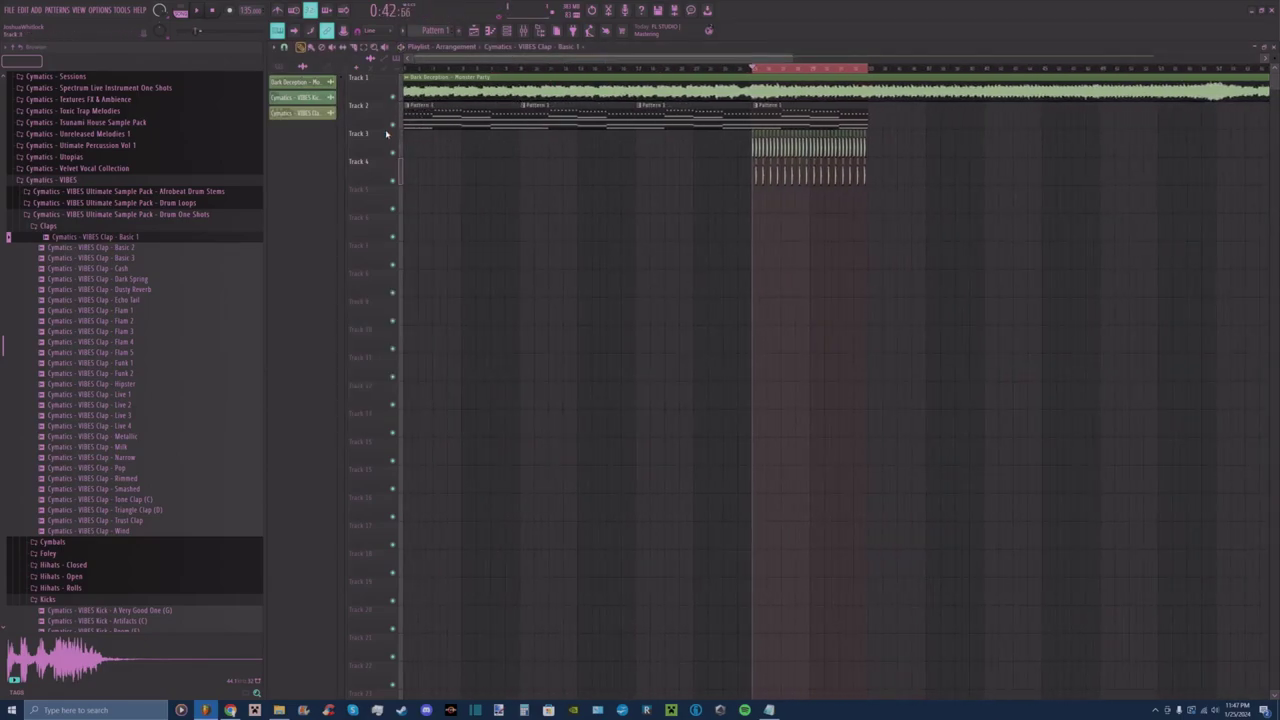
drag(385, 120, 382, 190)
key(shift+Down)
key(shift+Down)
key(shift+Down)
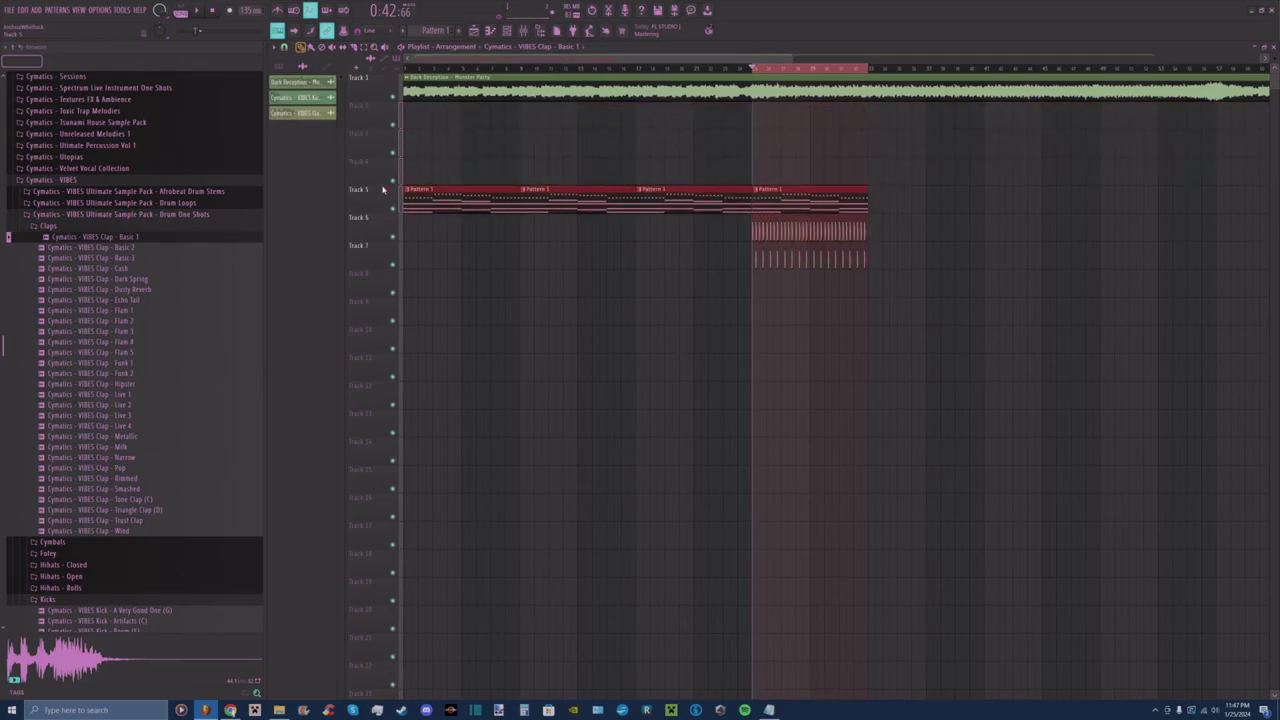
Extract the drums, bass, instruments and vocals stems from the Dark Deception - Monster Party sample, muting the source track.
click(411, 84)
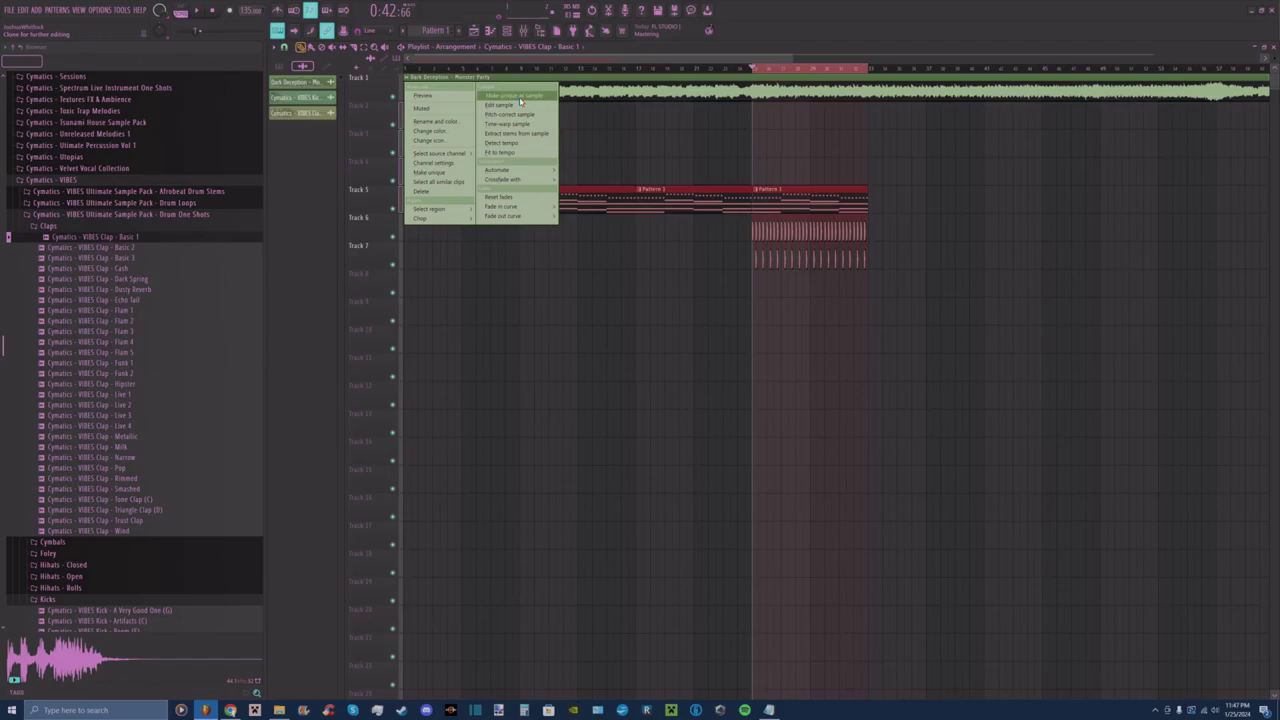
click(516, 133)
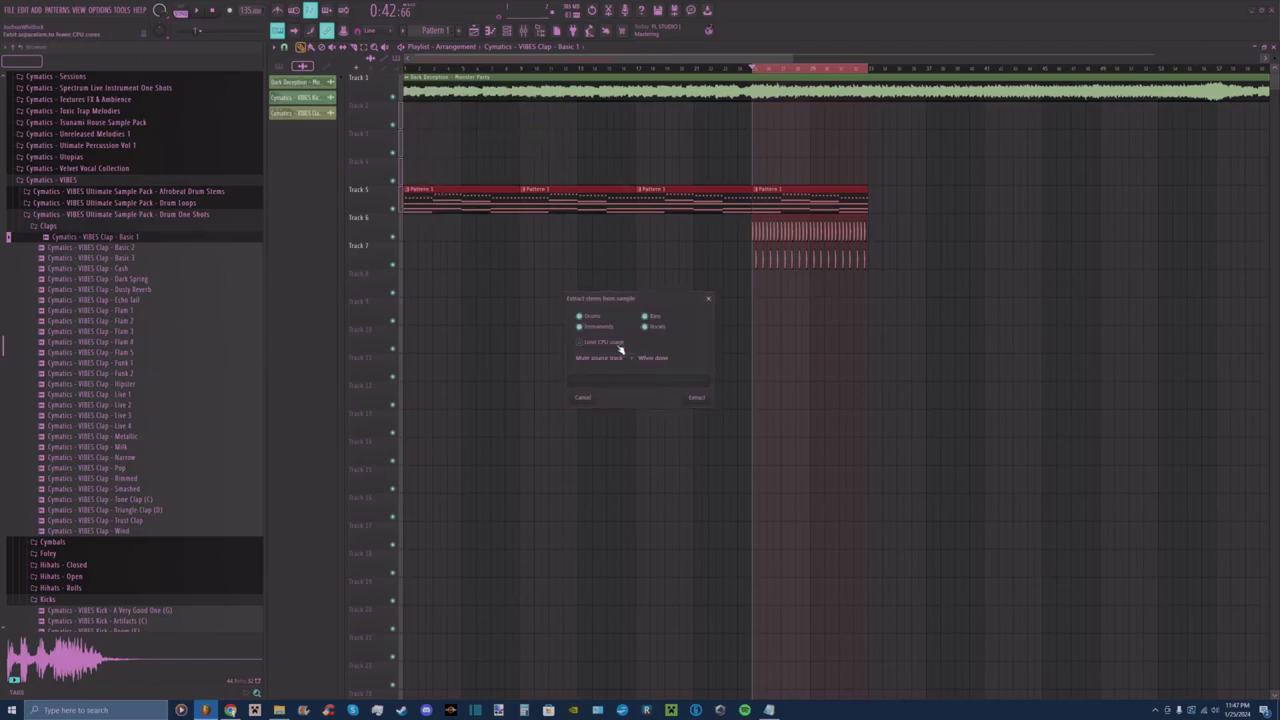
click(697, 398)
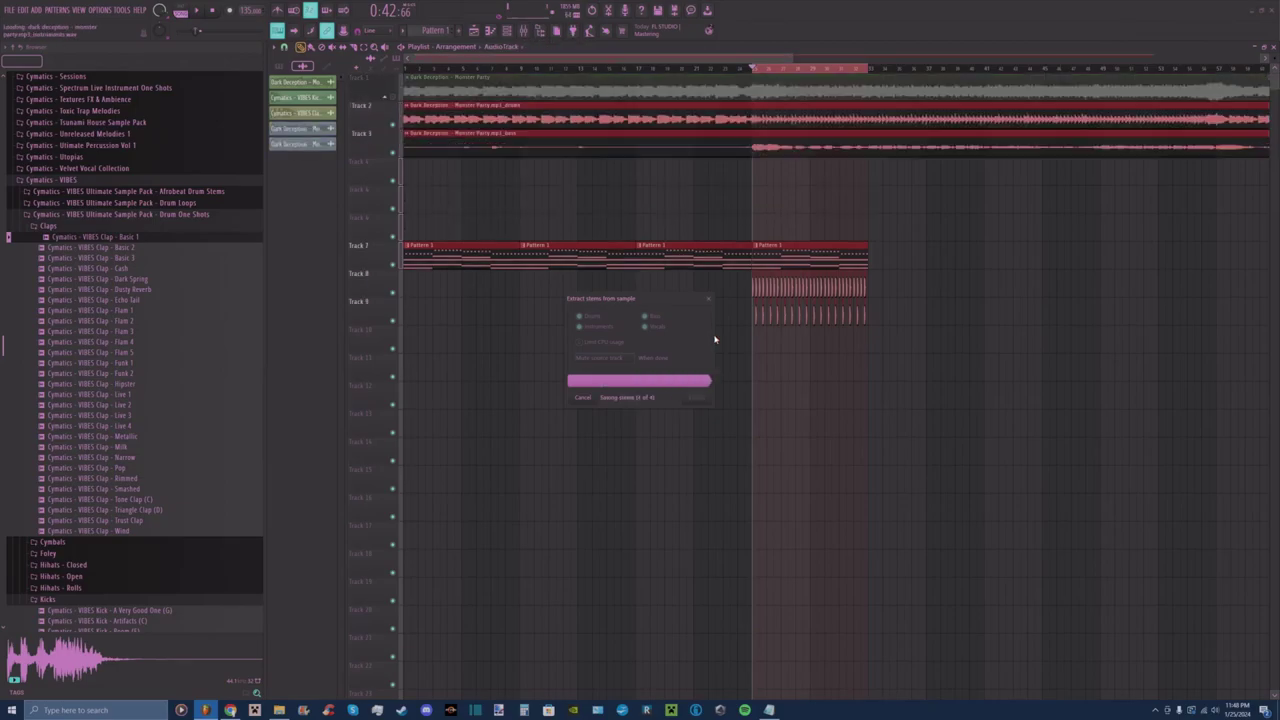
Mute the Pattern 1, kick and clap tracks (Tracks 9–11) and play the extracted stems together.
key(space)
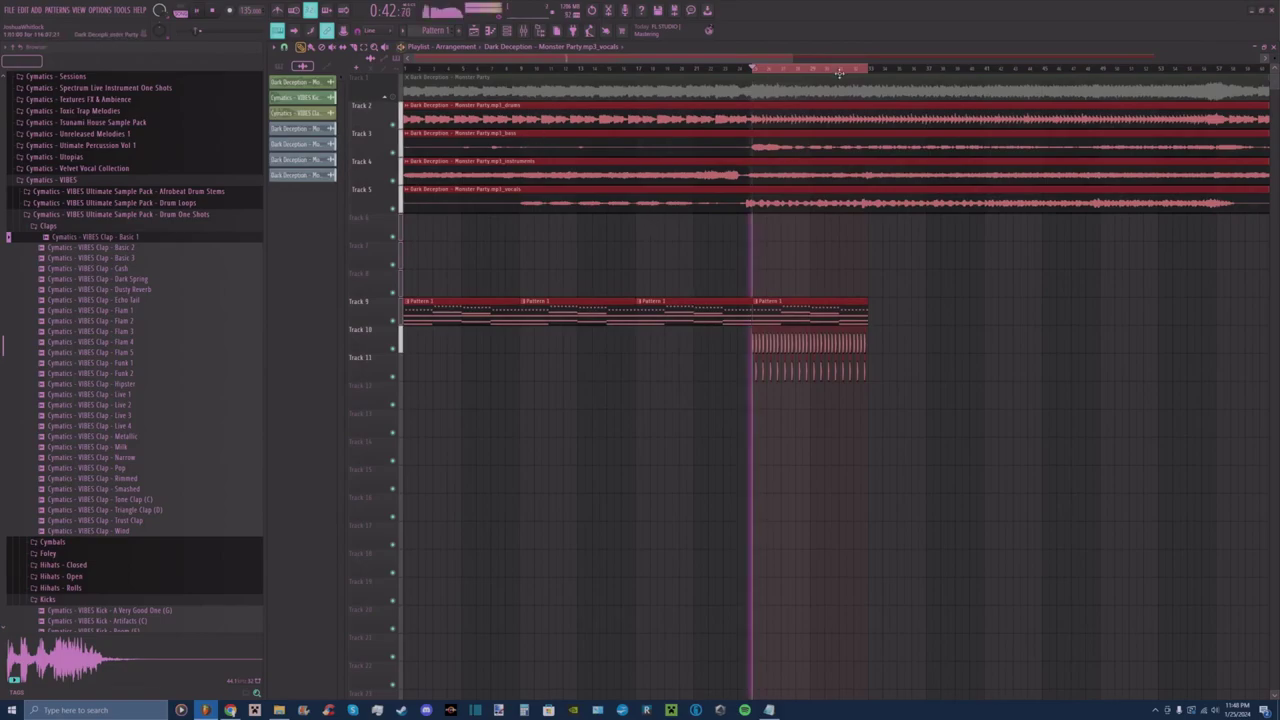
key(space)
click(393, 322)
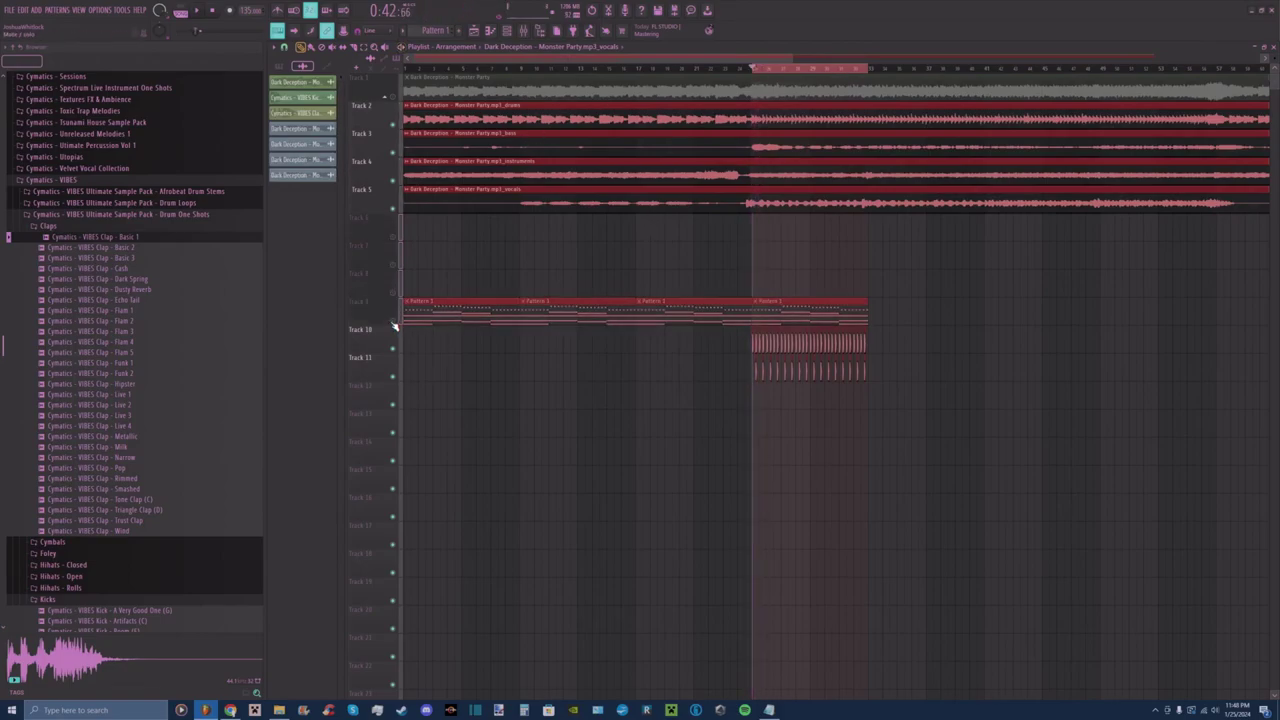
key(space)
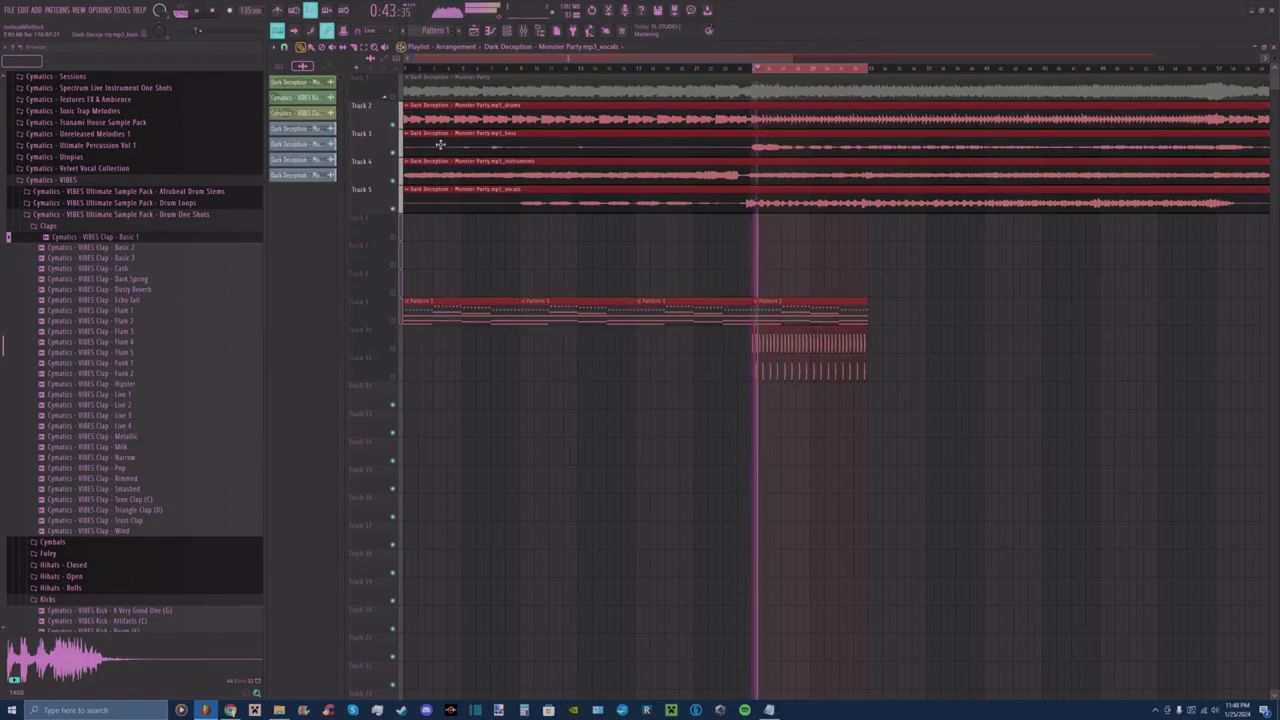
key(space)
Solo the drums stem on Track 2 and listen to it over the looped section.
right_click(394, 126)
key(space)
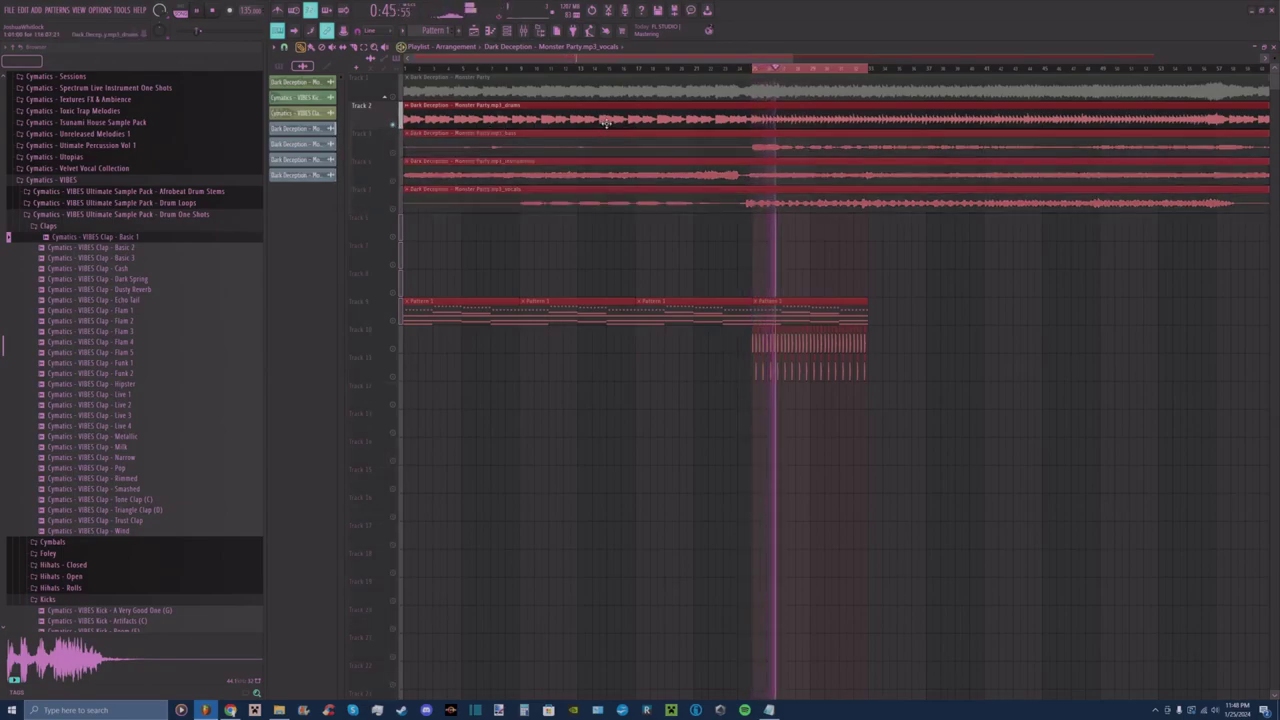
key(space)
Disable Fruity Parametric EQ 2 and Soundgoodizer on the Dark Deception mixer insert, and listen to the drums stem without them.
click(524, 32)
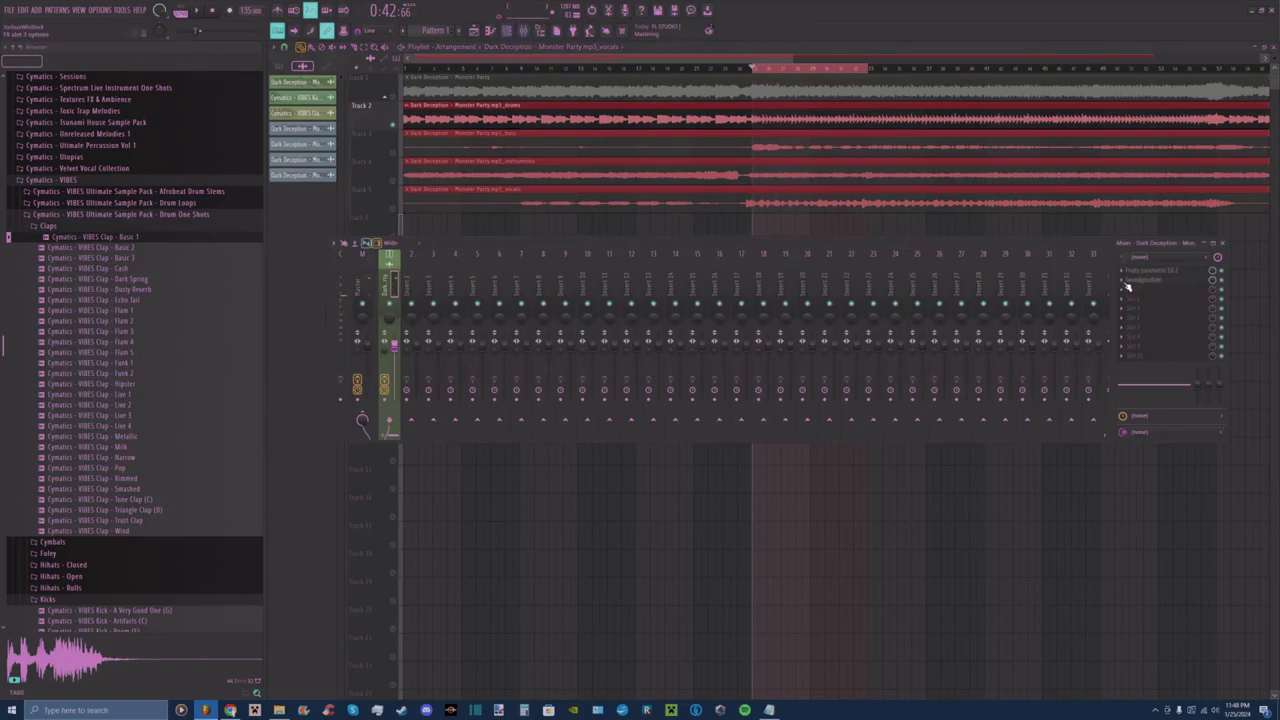
key(space)
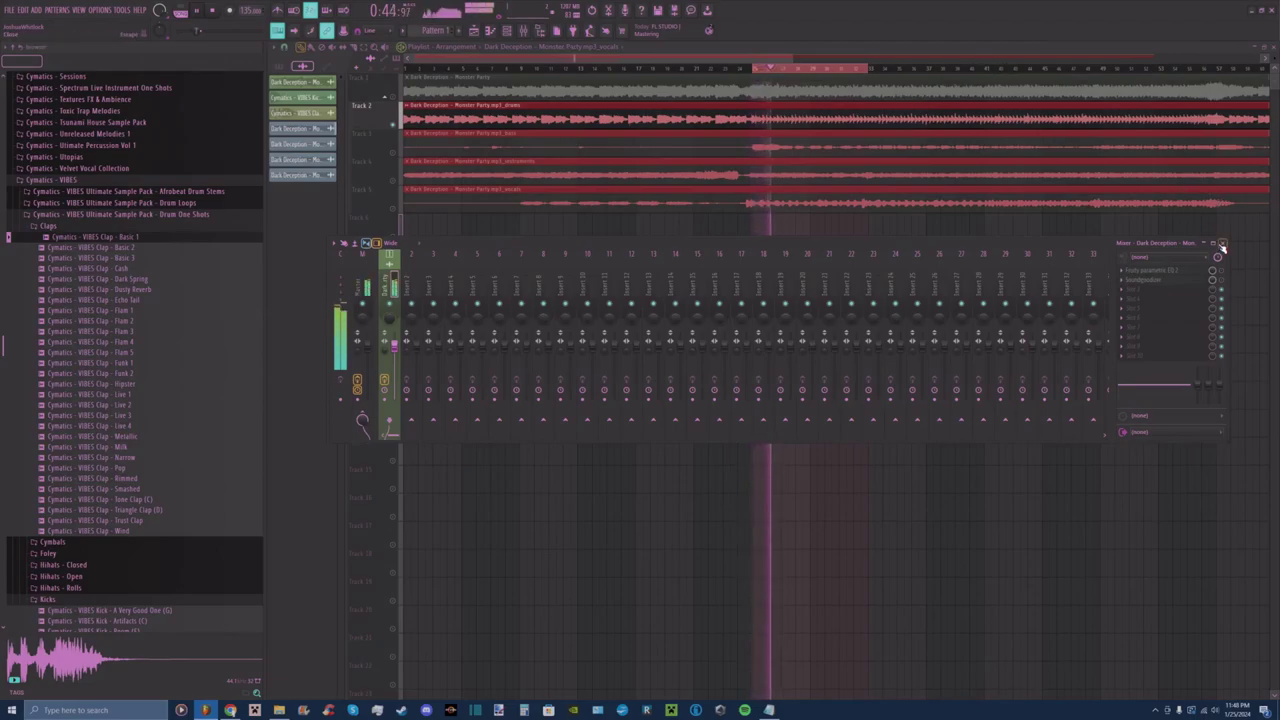
key(F9)
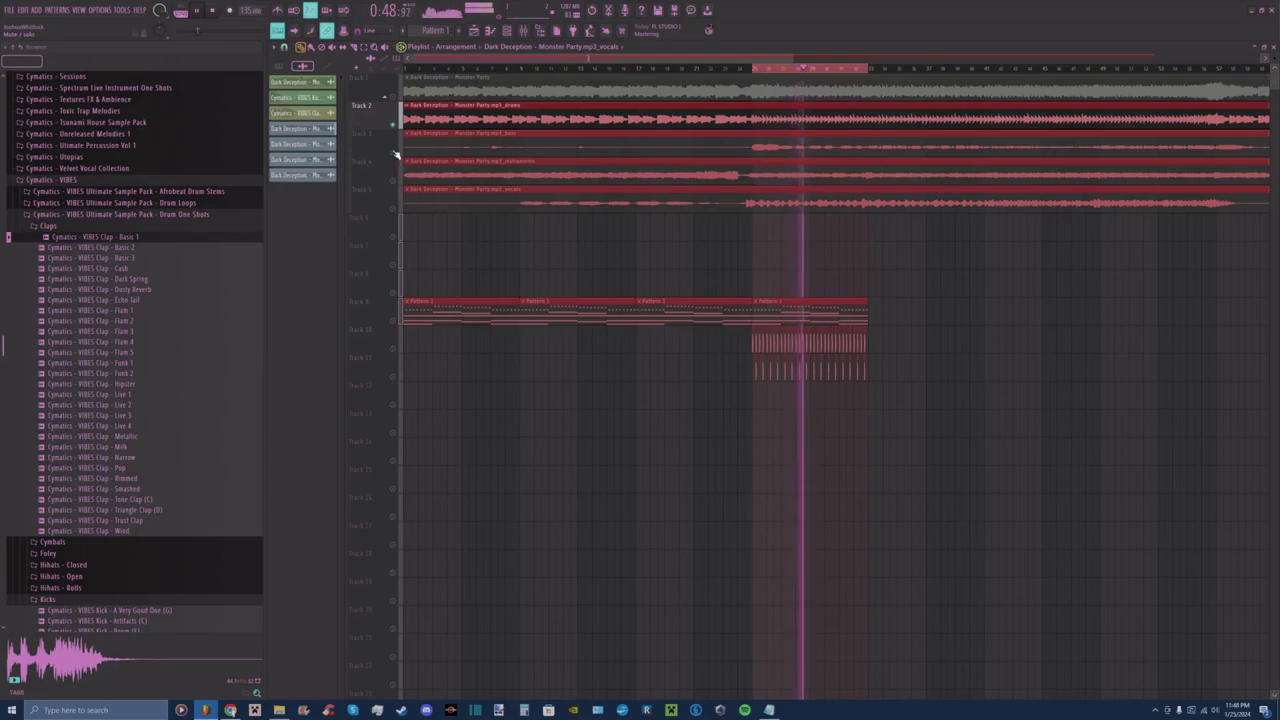
key(space)
key(space)
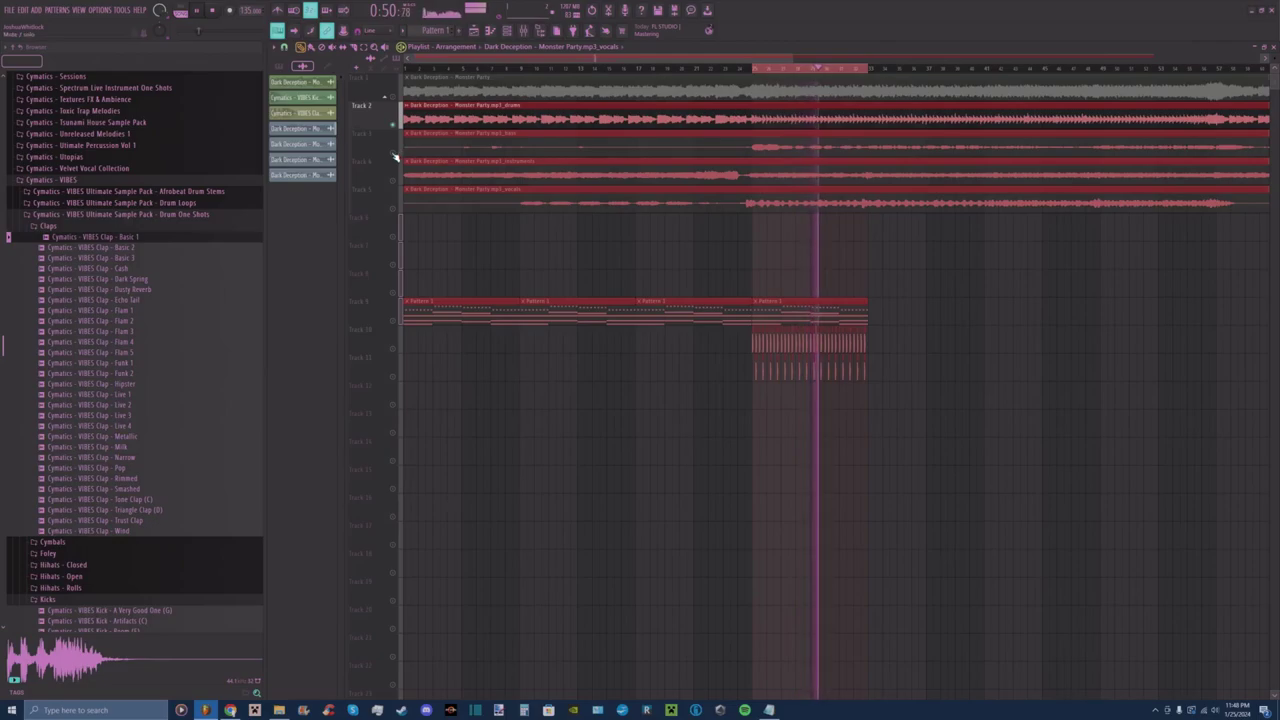
key(space)
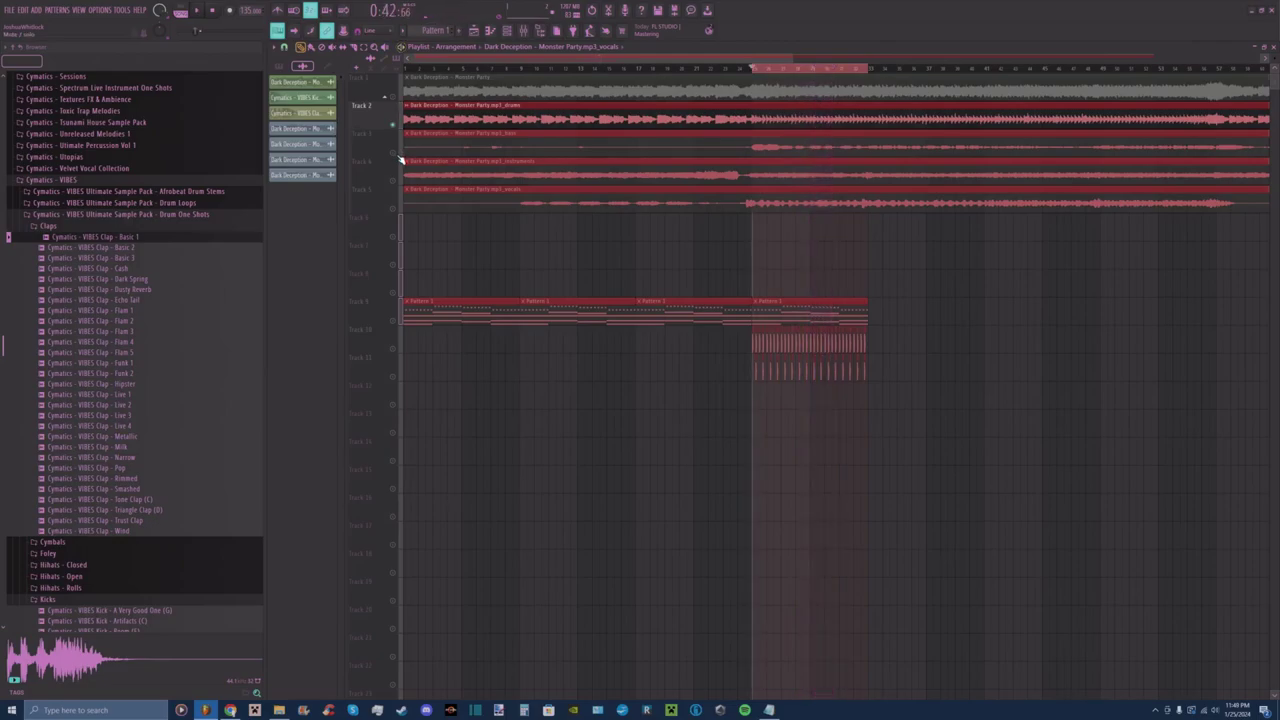
Solo the bass, instruments and vocals stems in turn, ending with only the instruments and vocals tracks playing together.
right_click(394, 154)
key(space)
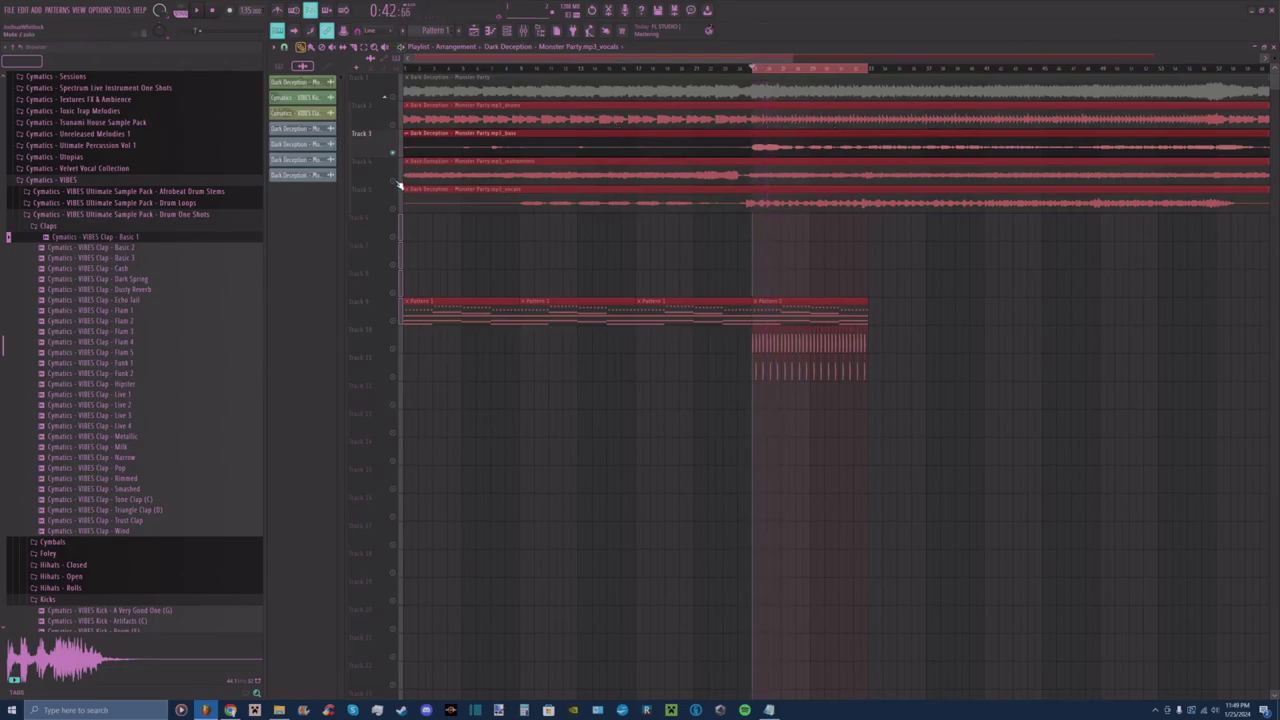
click(610, 172)
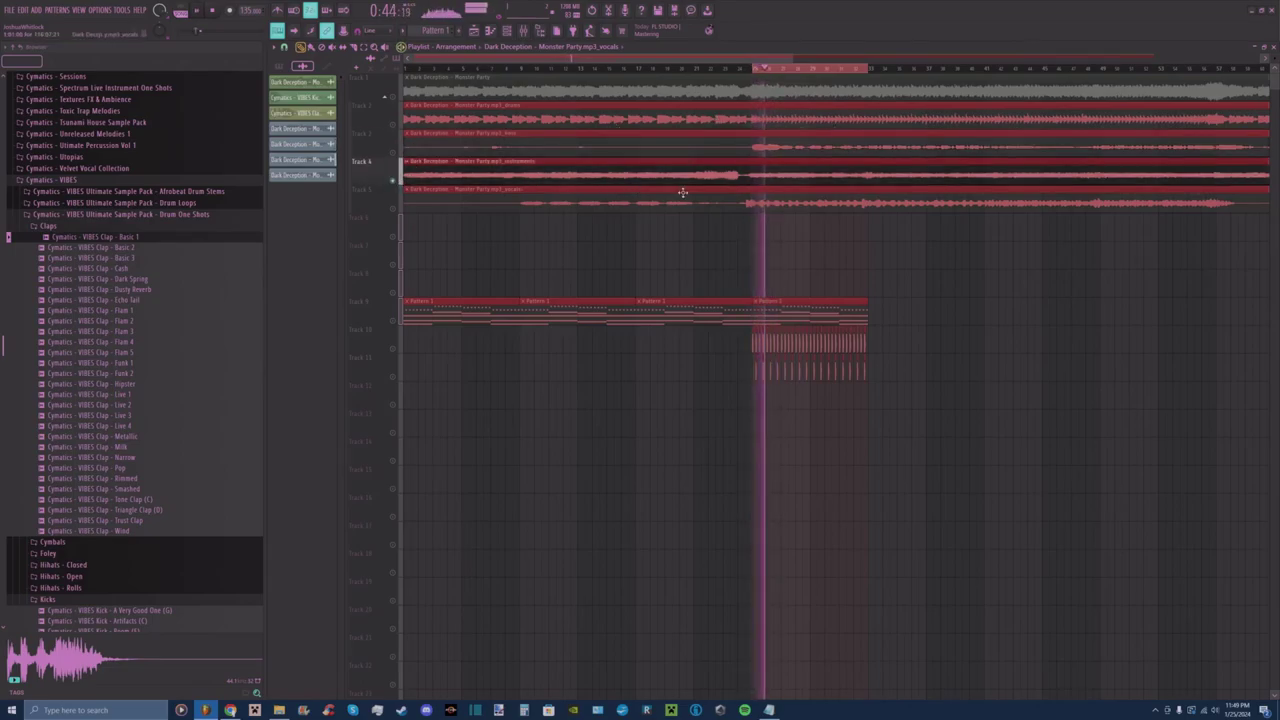
click(393, 205)
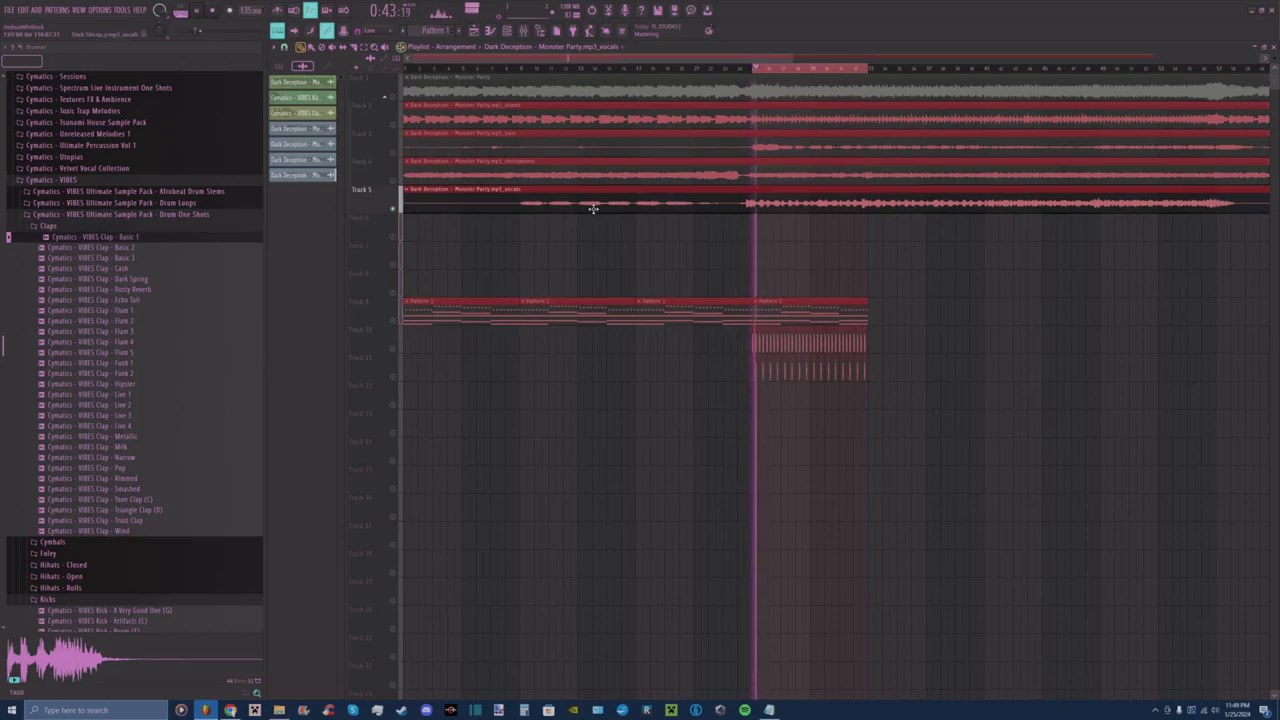
key(space)
key(space)
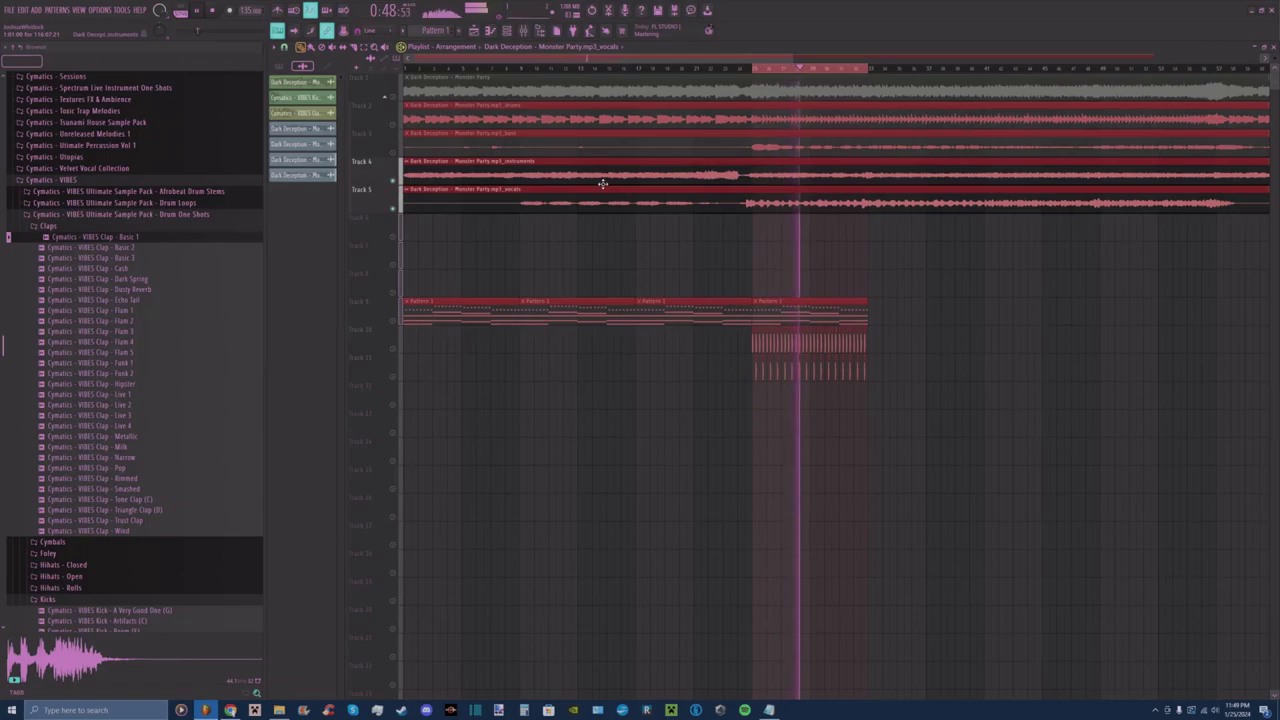
key(space)
Normalize the instruments and vocals stem clips in their channel settings and listen to both.
double_click(776, 174)
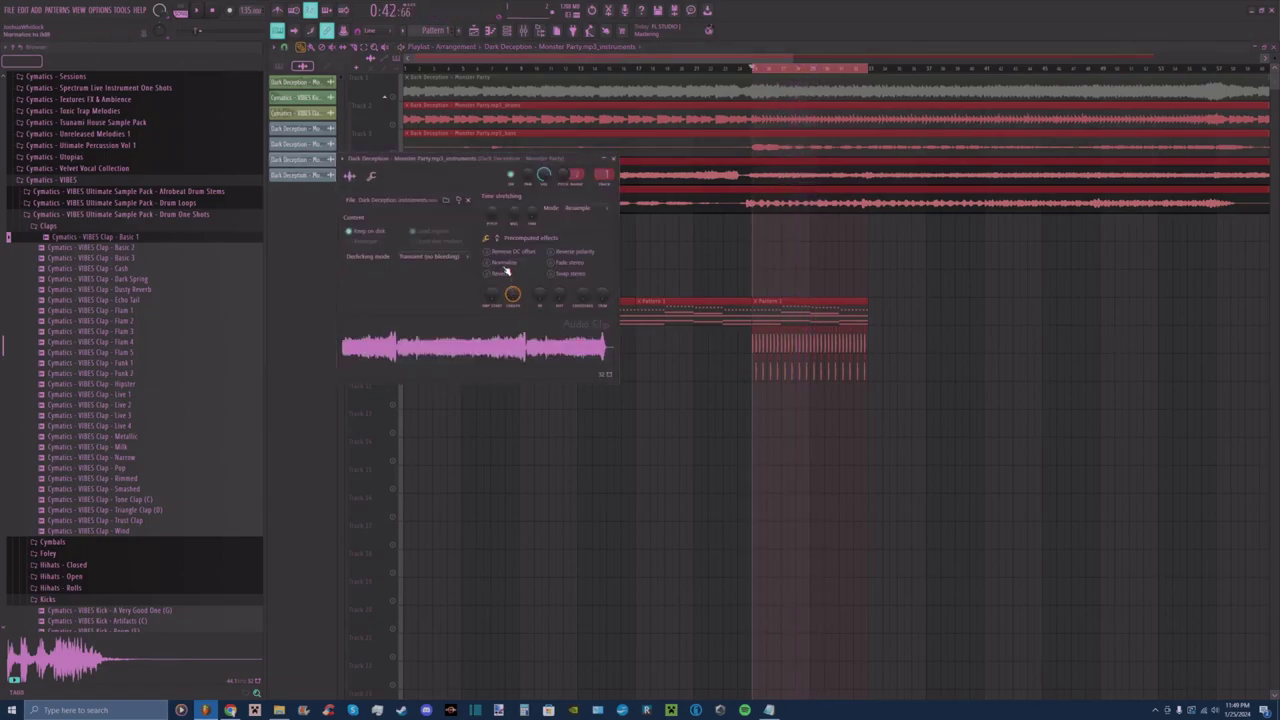
click(500, 263)
click(613, 158)
double_click(774, 207)
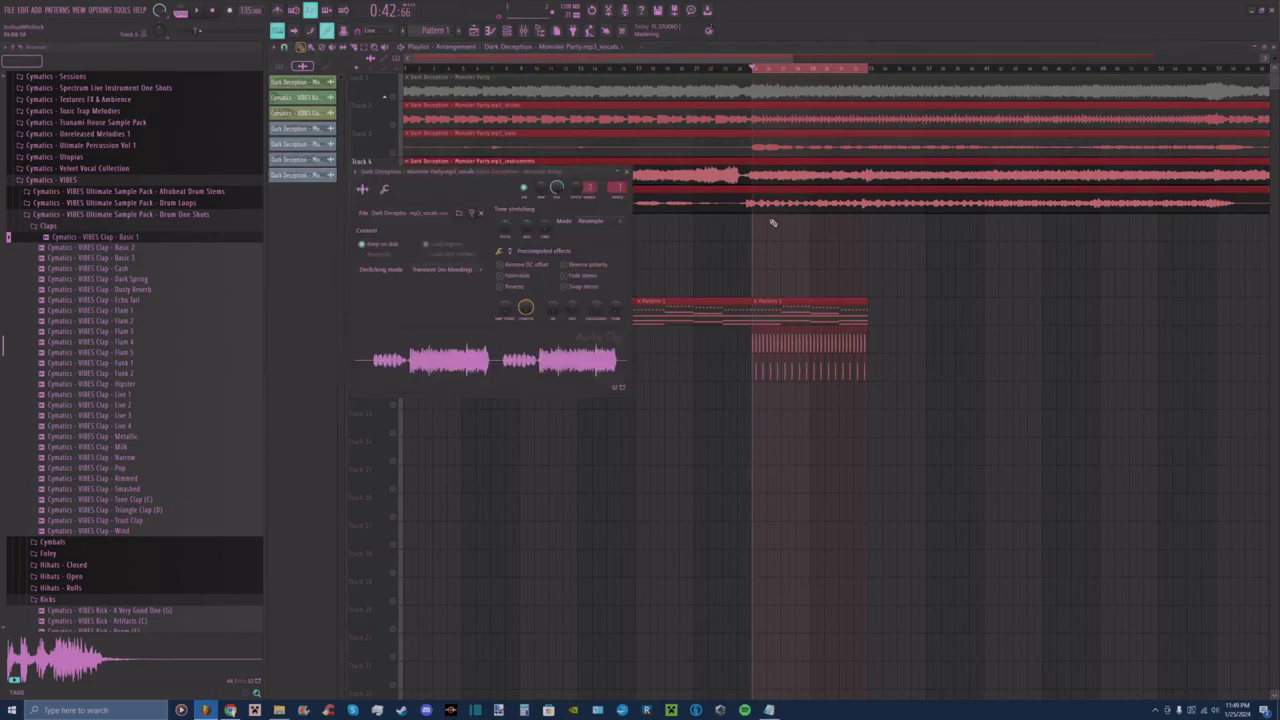
click(522, 275)
click(626, 172)
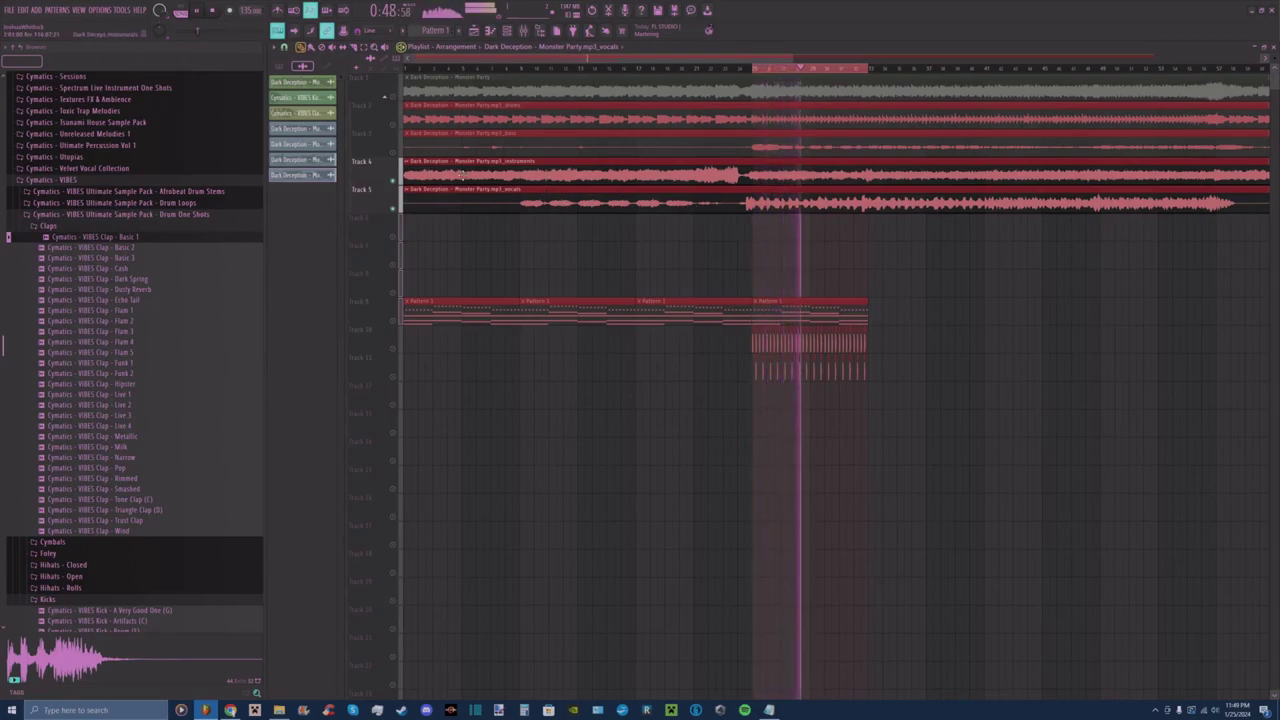
Try the bass stem with the instruments and vocals, mute it again, and delete its clip from Track 3.
click(393, 151)
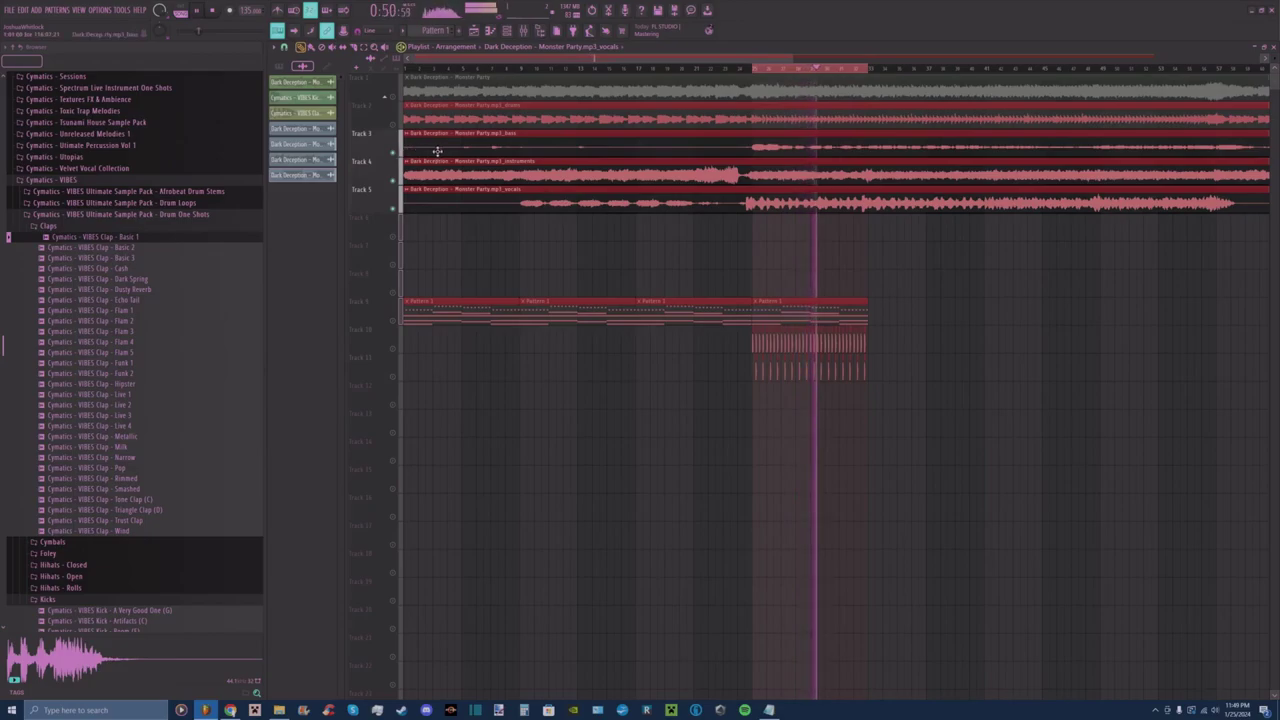
click(393, 152)
key(space)
right_click(517, 143)
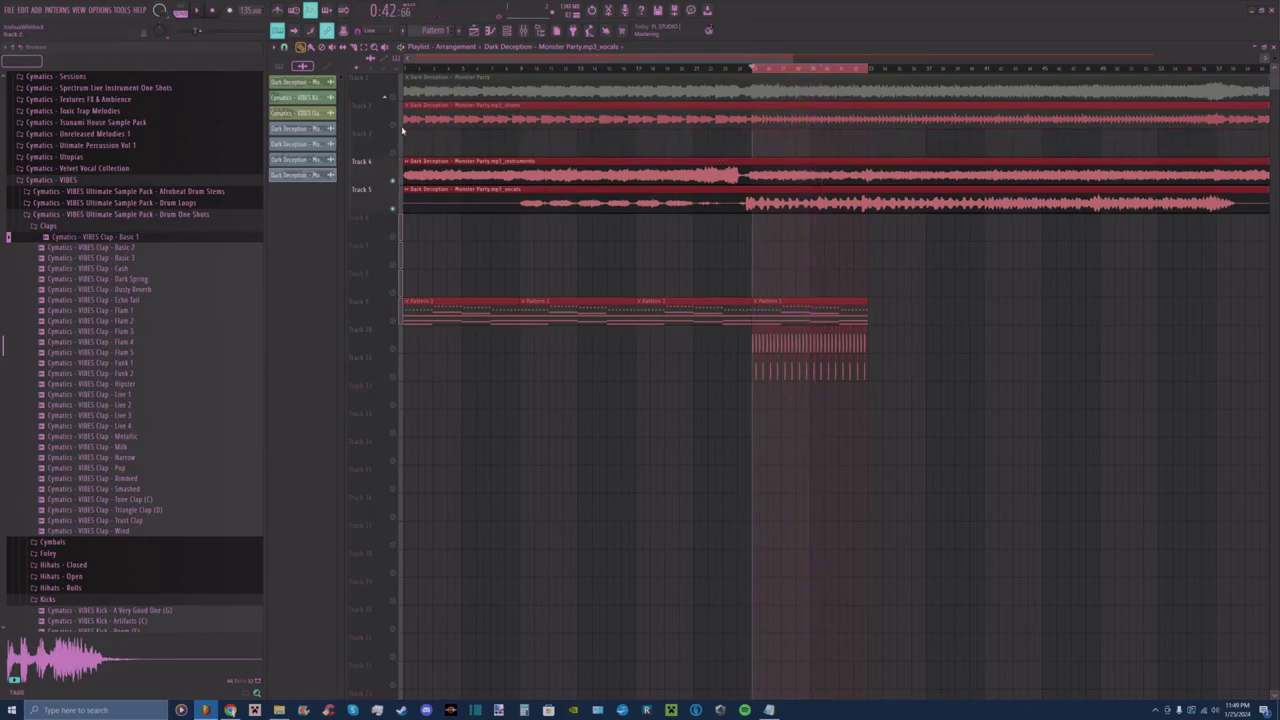
Play the drums stem with the instruments and vocals stems, and mute Track 2 again to compare.
click(393, 124)
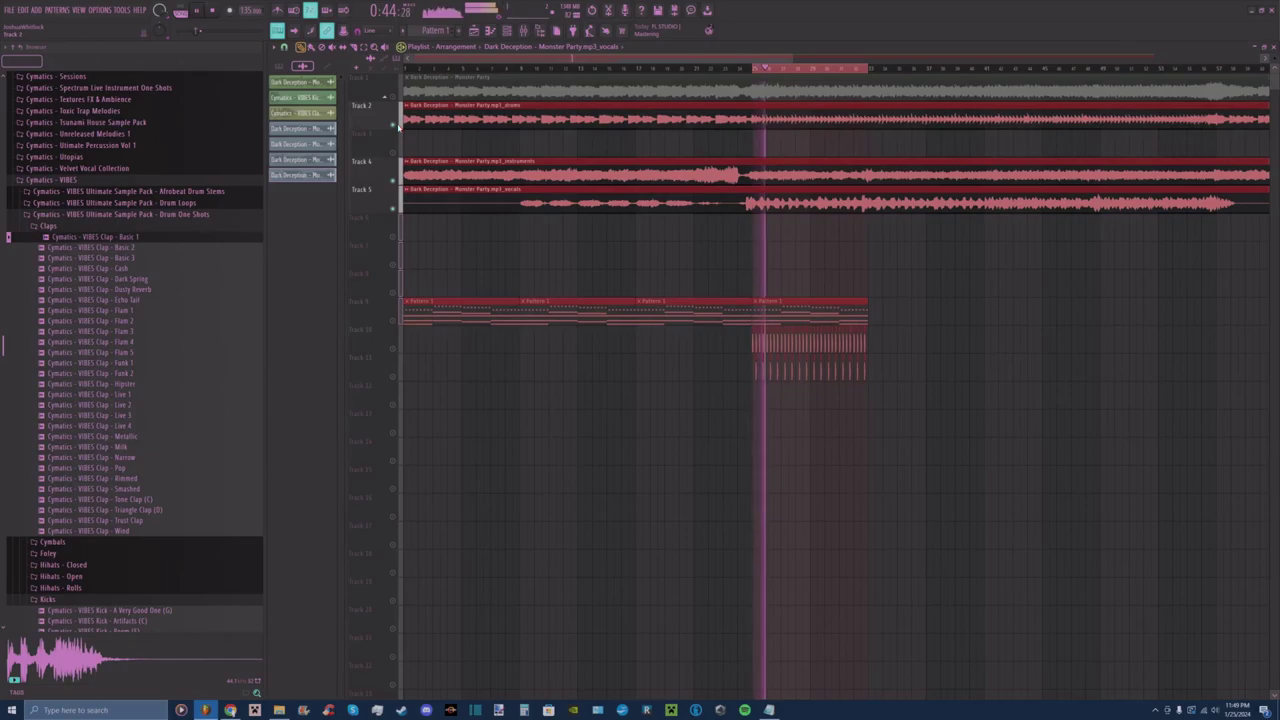
click(395, 126)
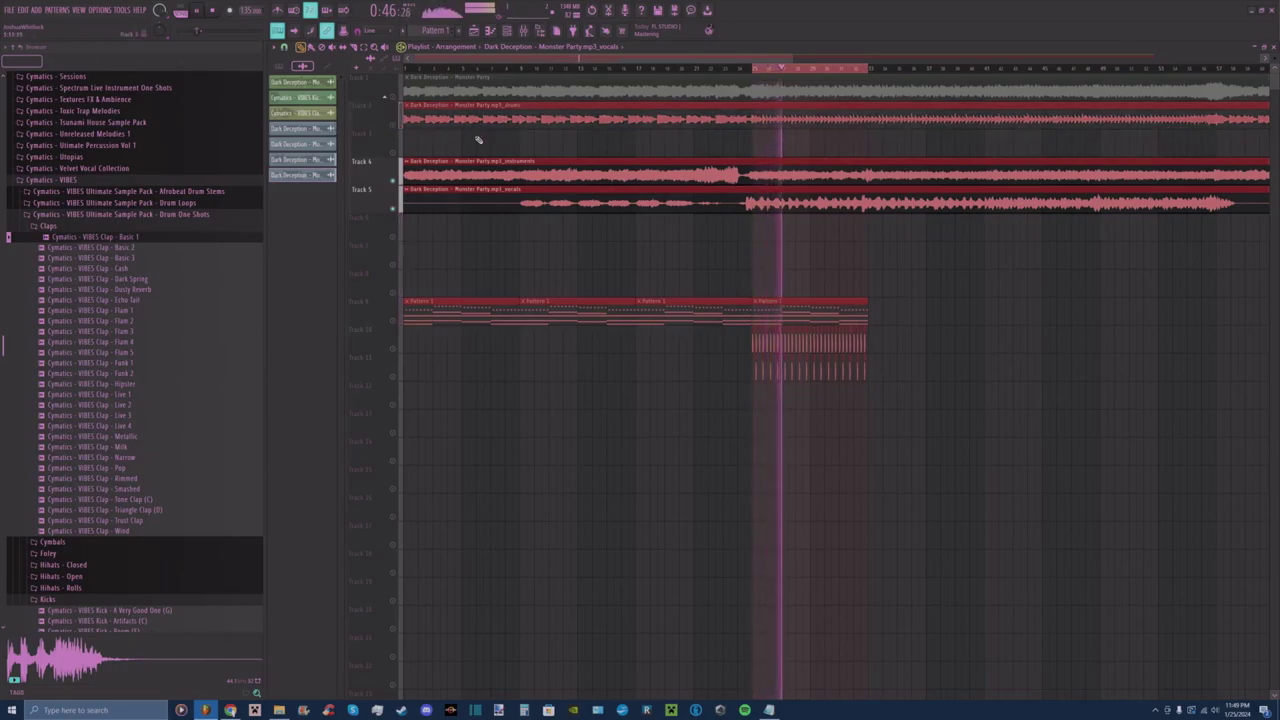
Delete the drums stem and the full-song clip from the playlist, and move the instruments and vocals stems up to tracks 1 and 2.
right_click(549, 123)
key(space)
click(389, 178)
shift+click(389, 207)
key(shift+Up)
key(shift+Up)
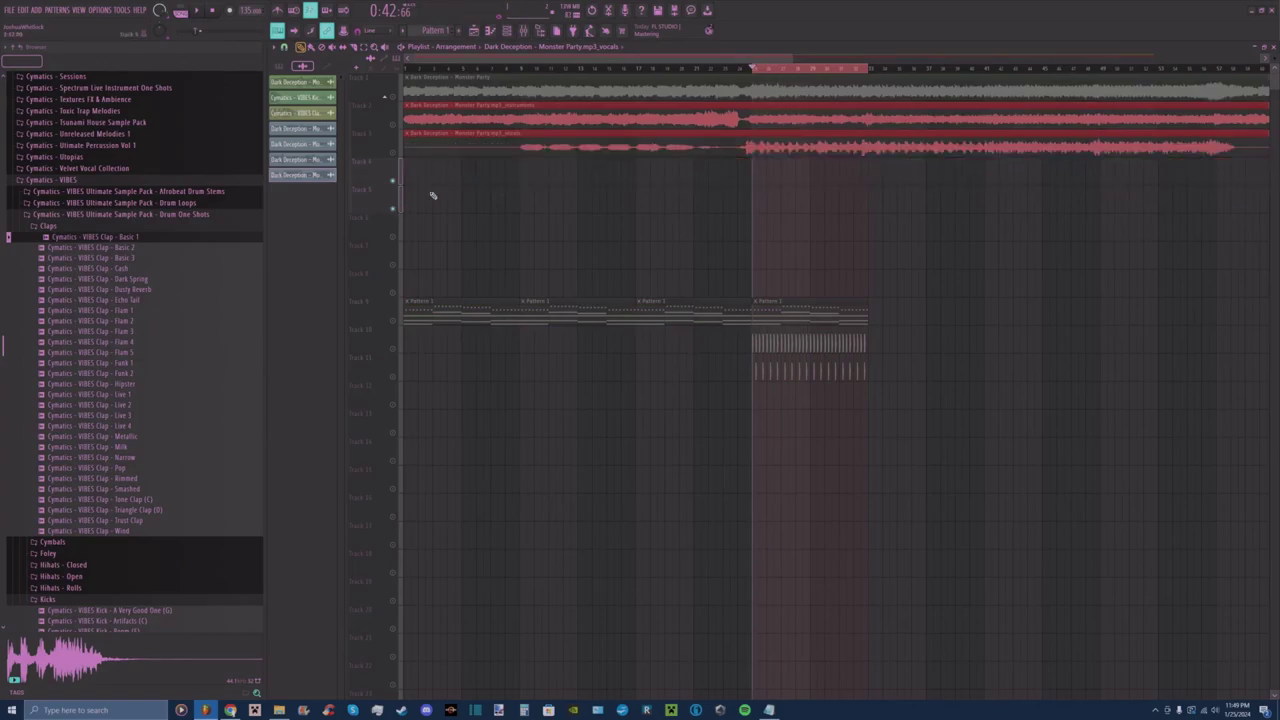
right_click(438, 87)
key(shift+Up)
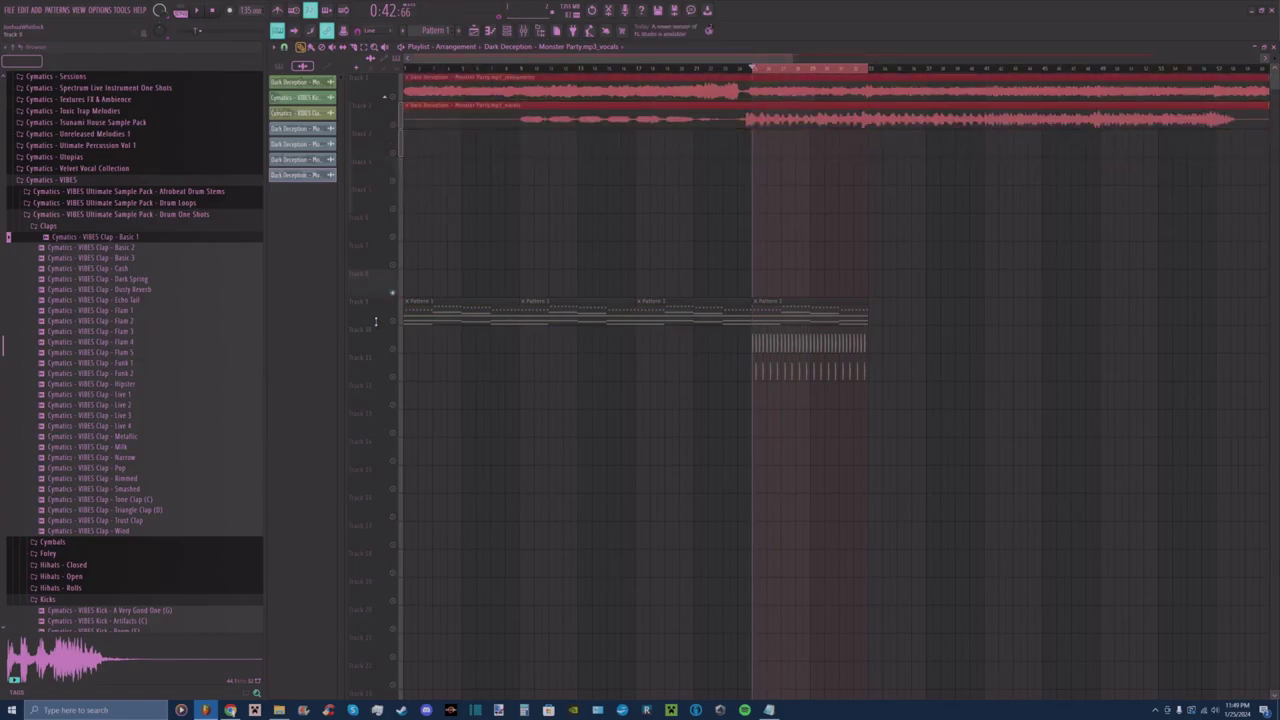
Move the pattern, kick and clap clips on tracks 9 to 11 up to tracks 3 to 5.
drag(397, 299, 398, 345)
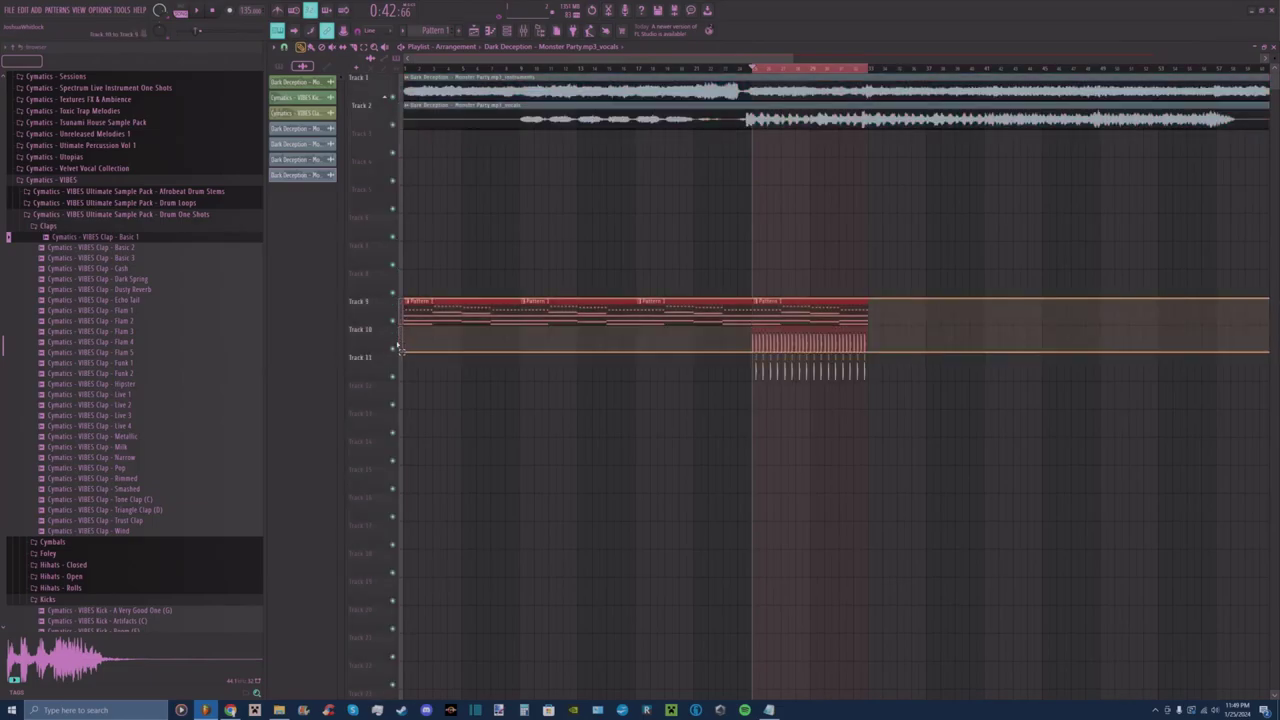
key(shift+Up)
key(shift+Up)
key(shift+Up)
key(shift+Up)
key(shift+Up)
key(shift+Up)
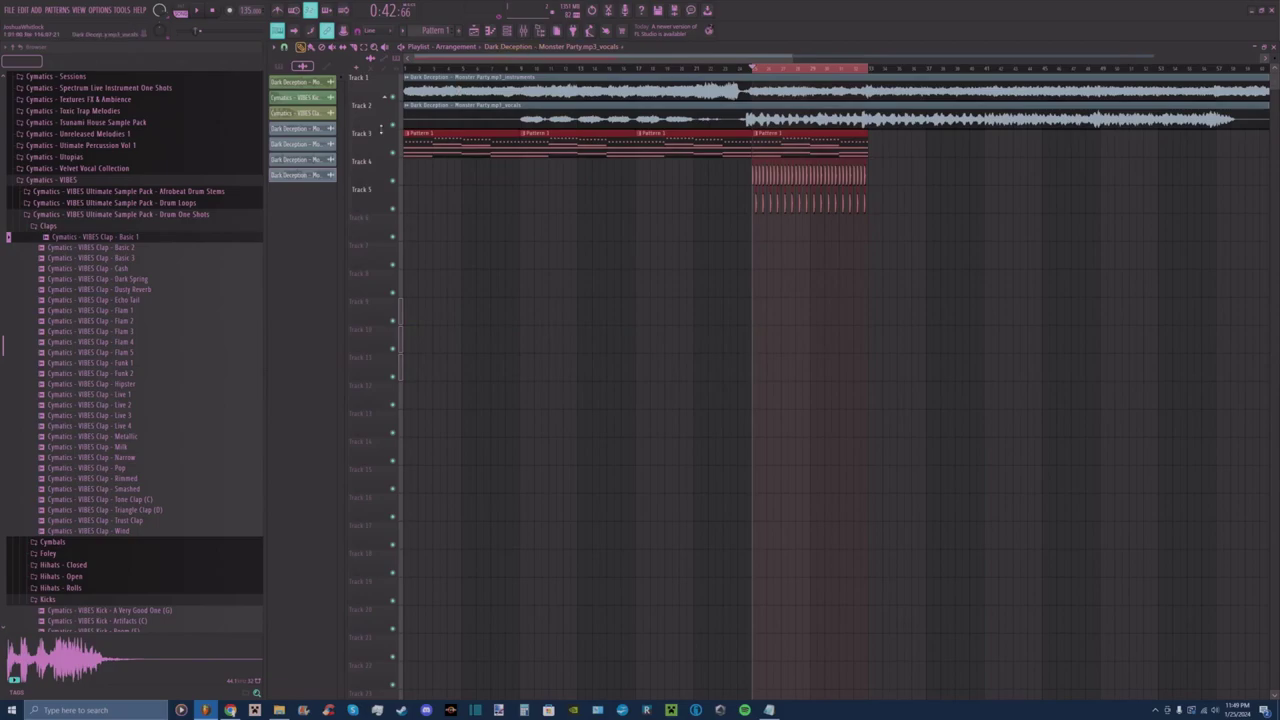
Remove the unused drums and bass stems from the clip list and try to delete the original Monster Party clip.
right_click(309, 130)
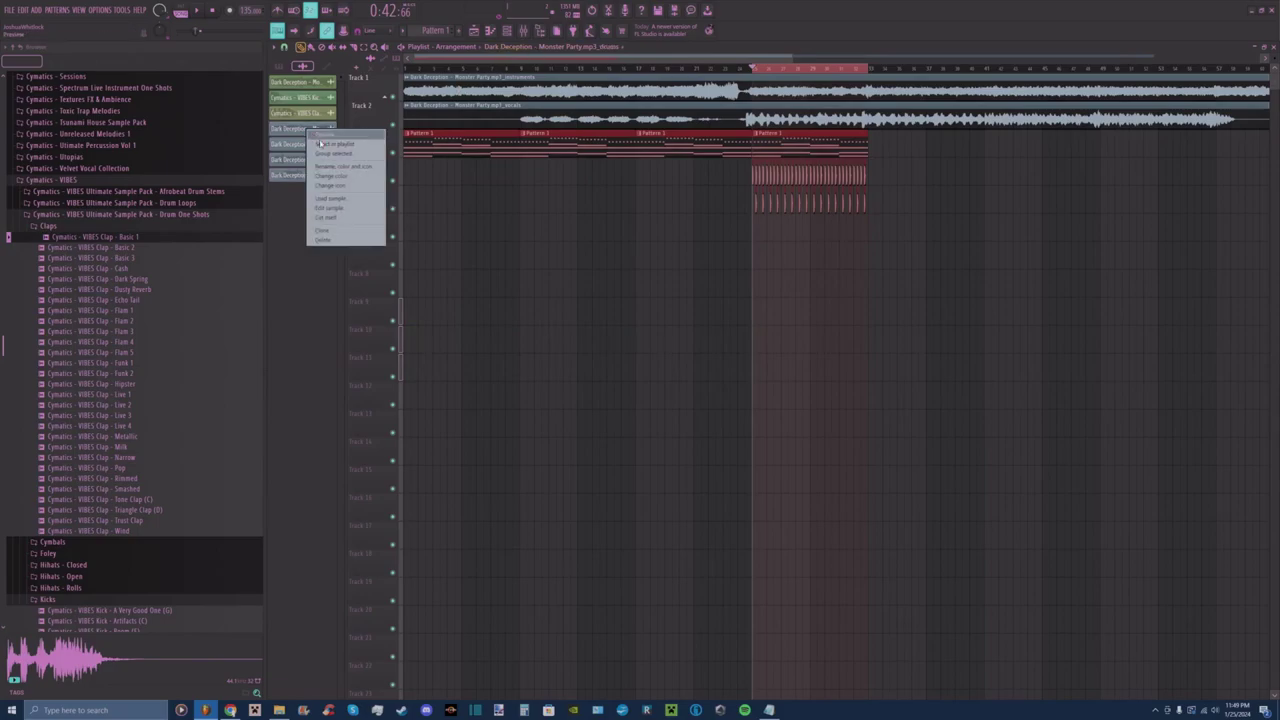
click(331, 236)
right_click(307, 138)
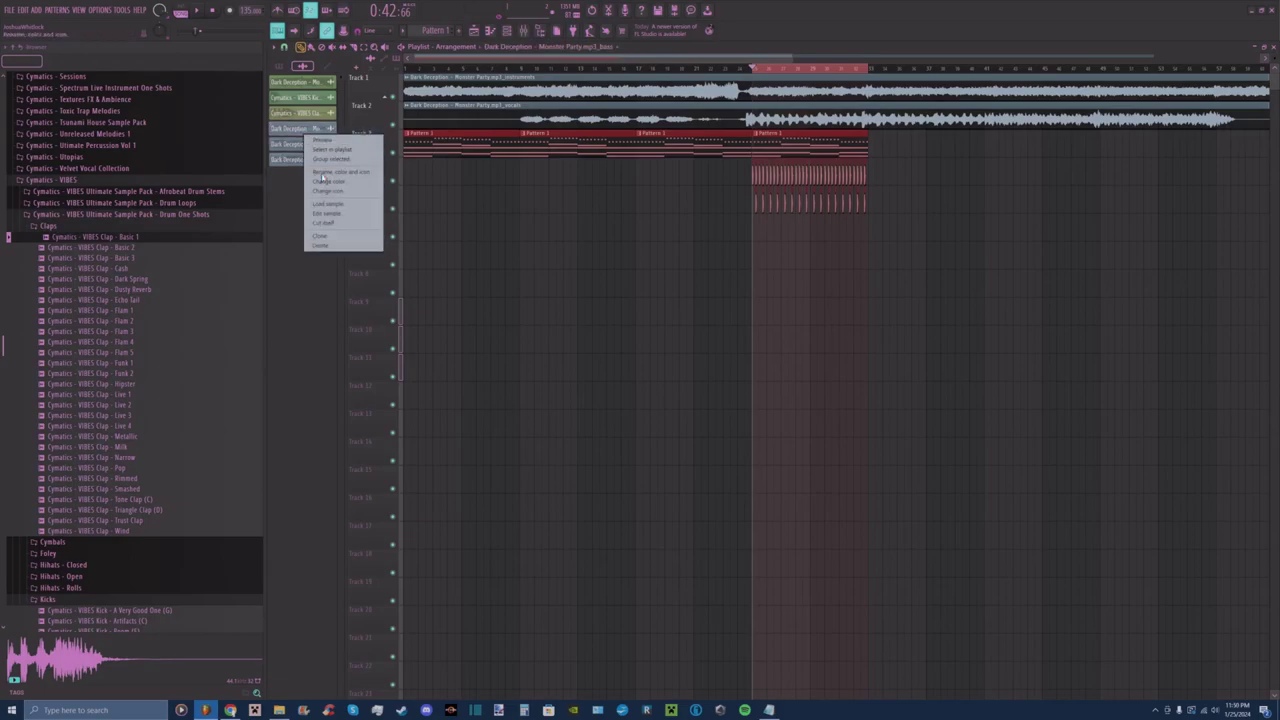
click(331, 245)
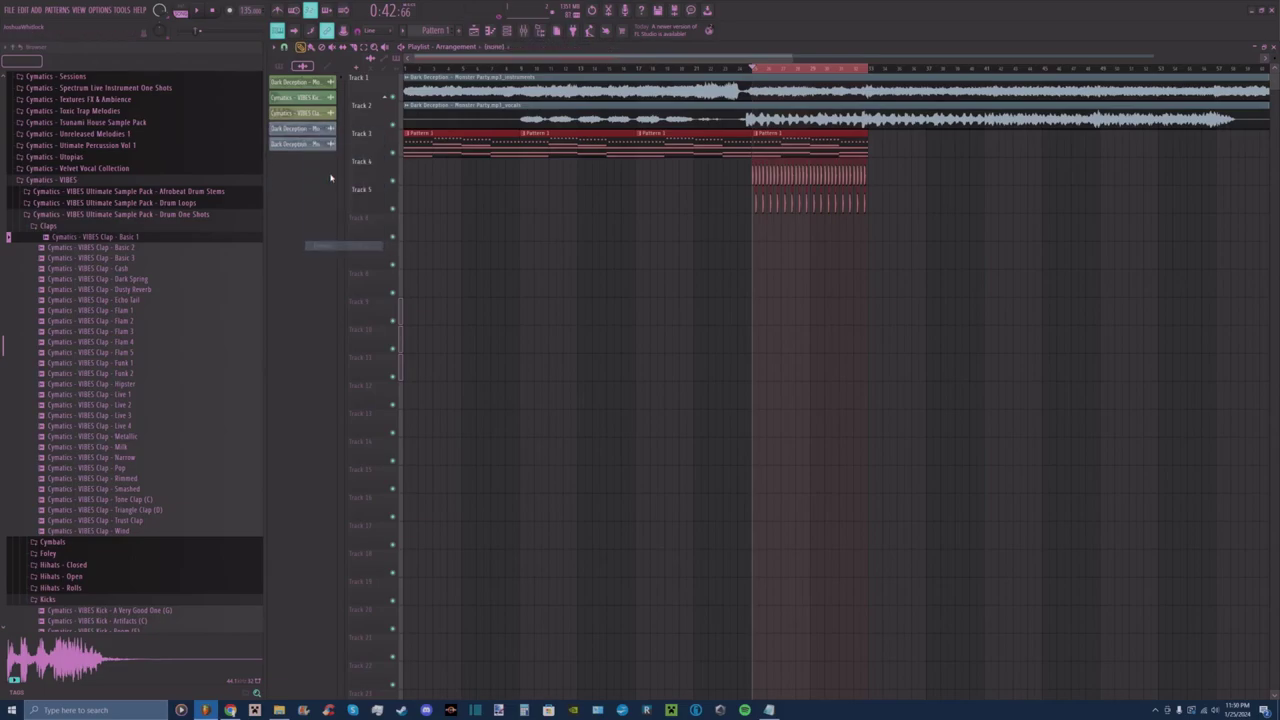
right_click(298, 90)
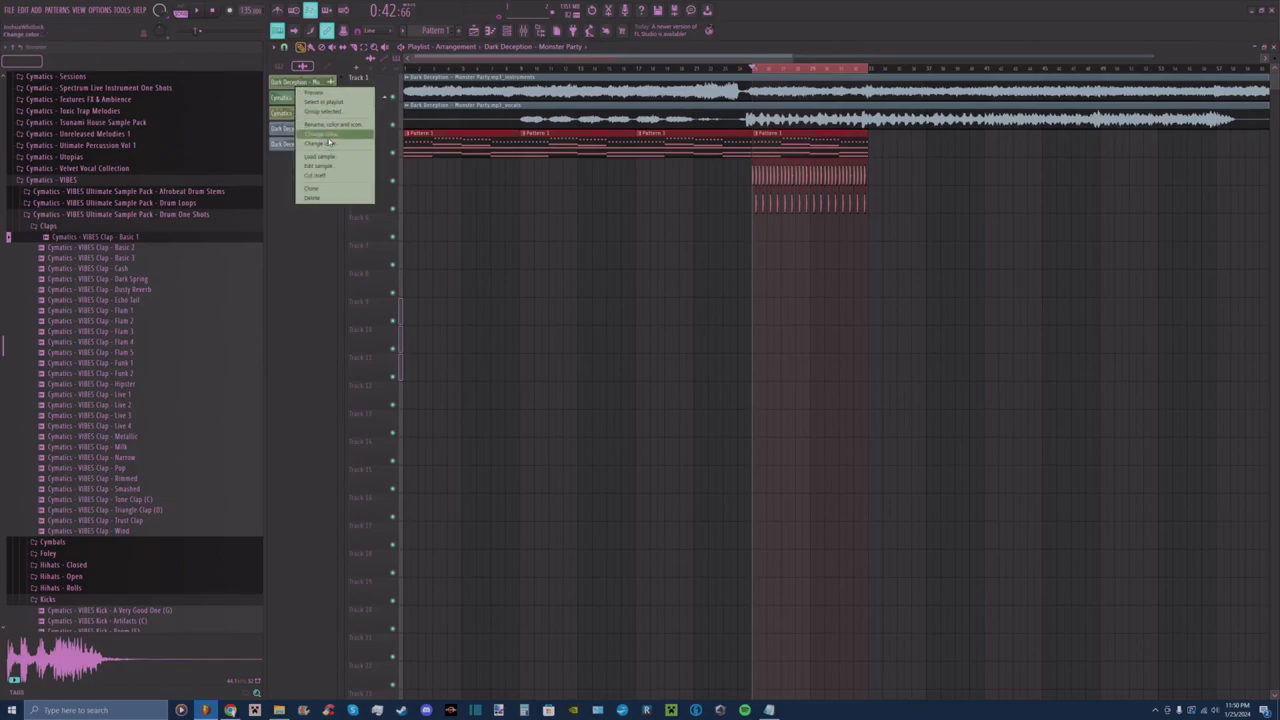
click(323, 199)
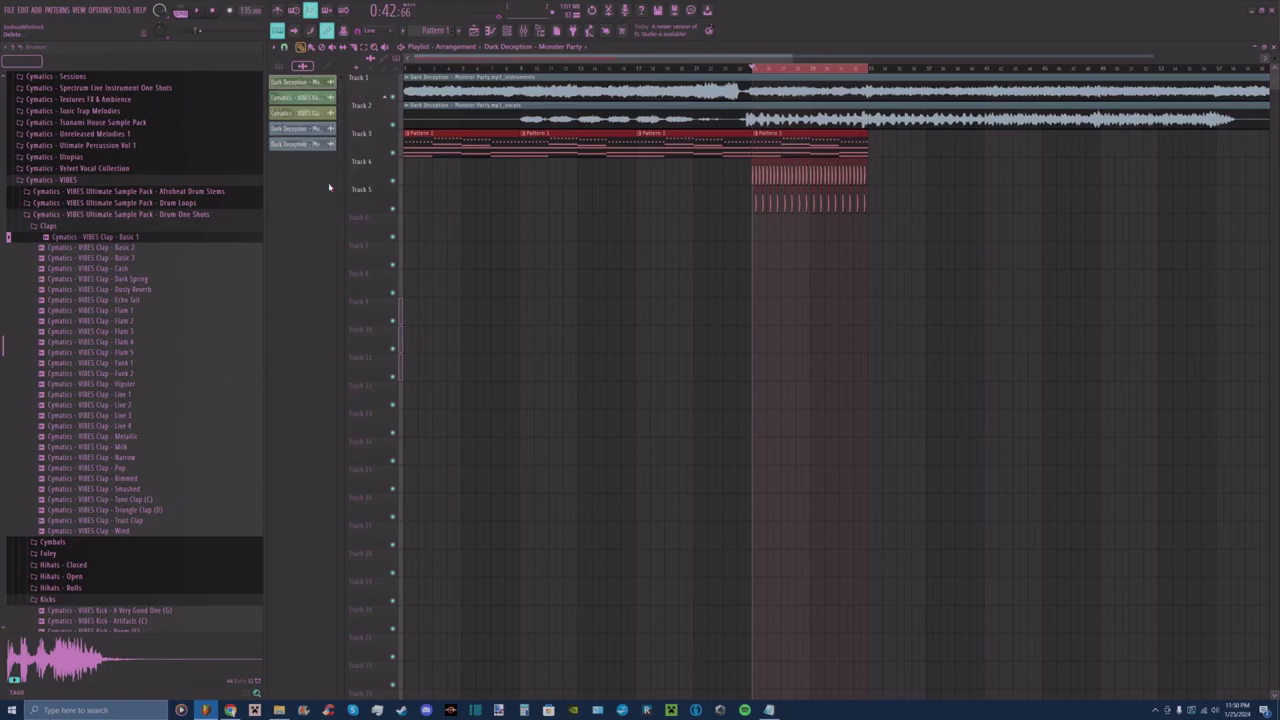
Rearrange the audio channels in the channel rack so both song stems sit above the kick and clap.
click(523, 31)
click(523, 31)
click(507, 31)
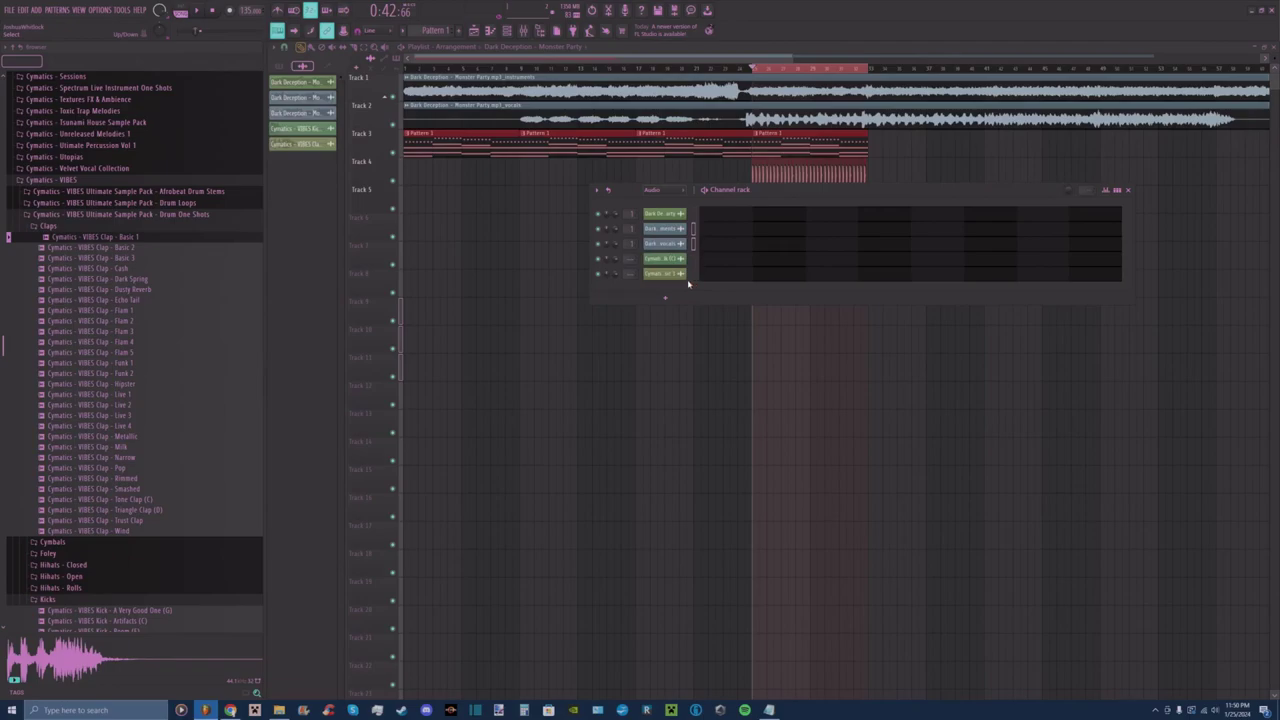
click(523, 31)
click(522, 31)
click(508, 31)
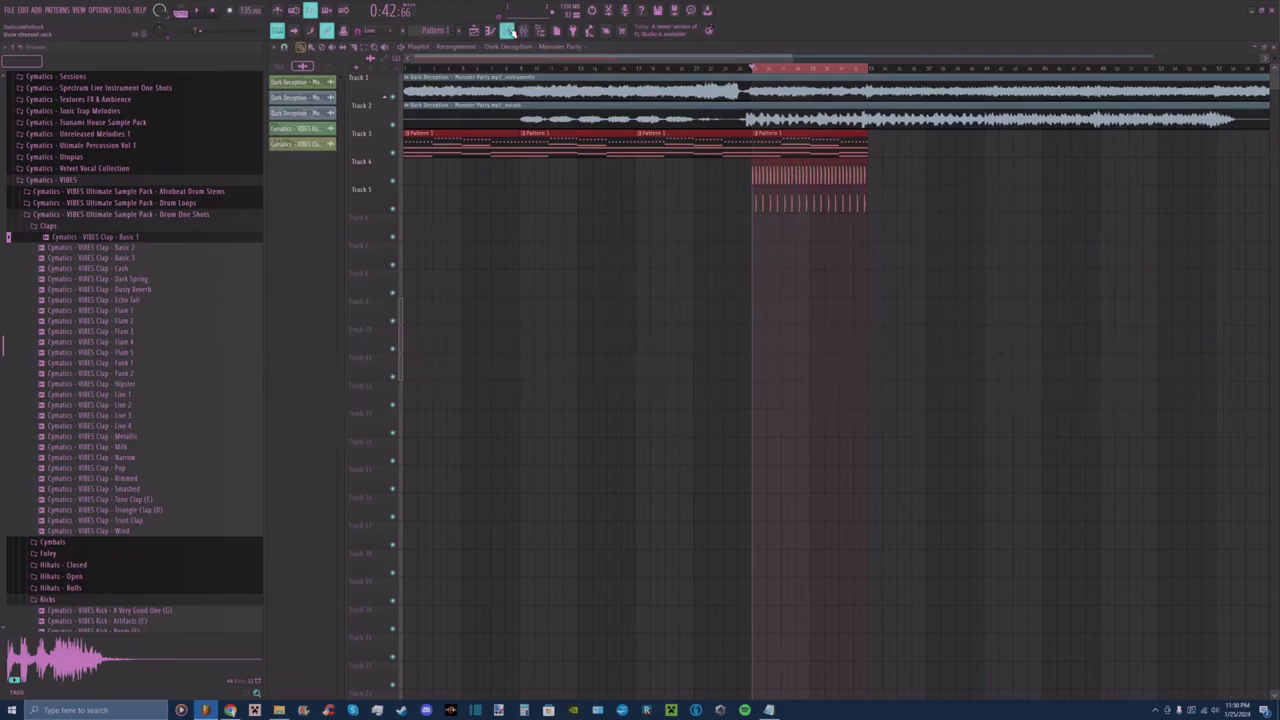
Bring up the mixer and play the looped section to listen to the current mix.
click(491, 31)
click(491, 31)
click(507, 31)
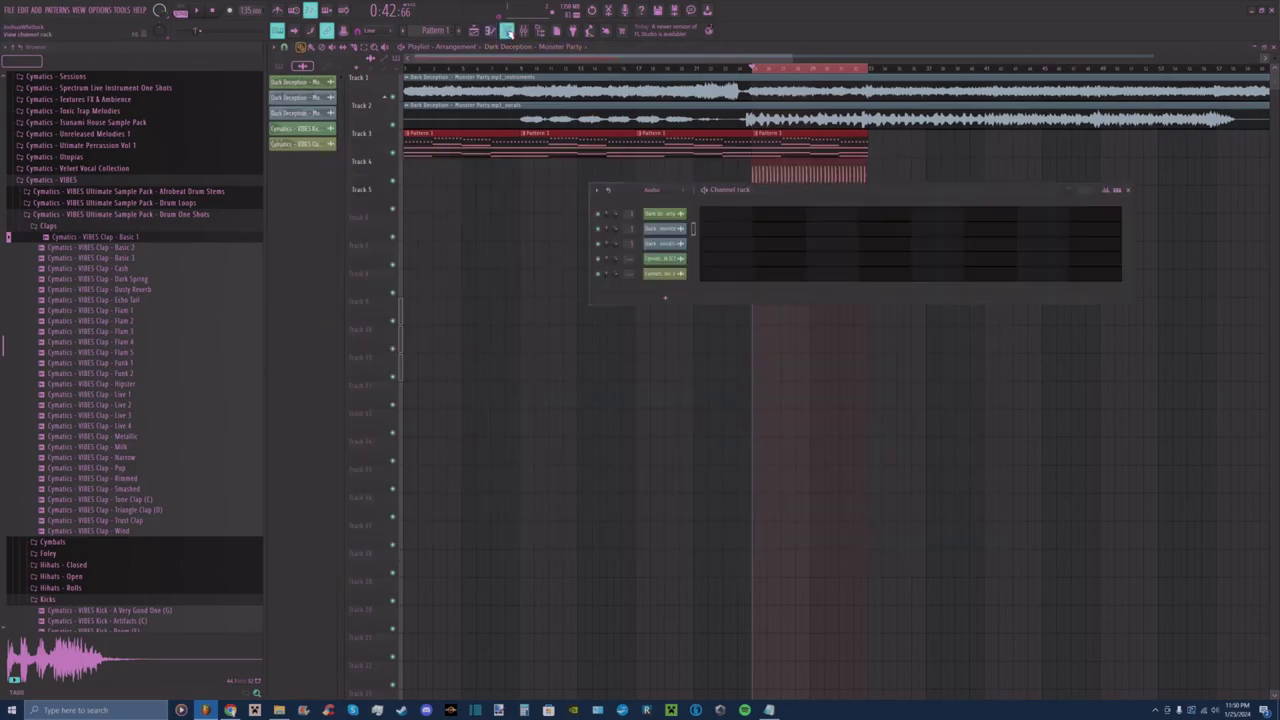
click(508, 31)
click(523, 31)
key(space)
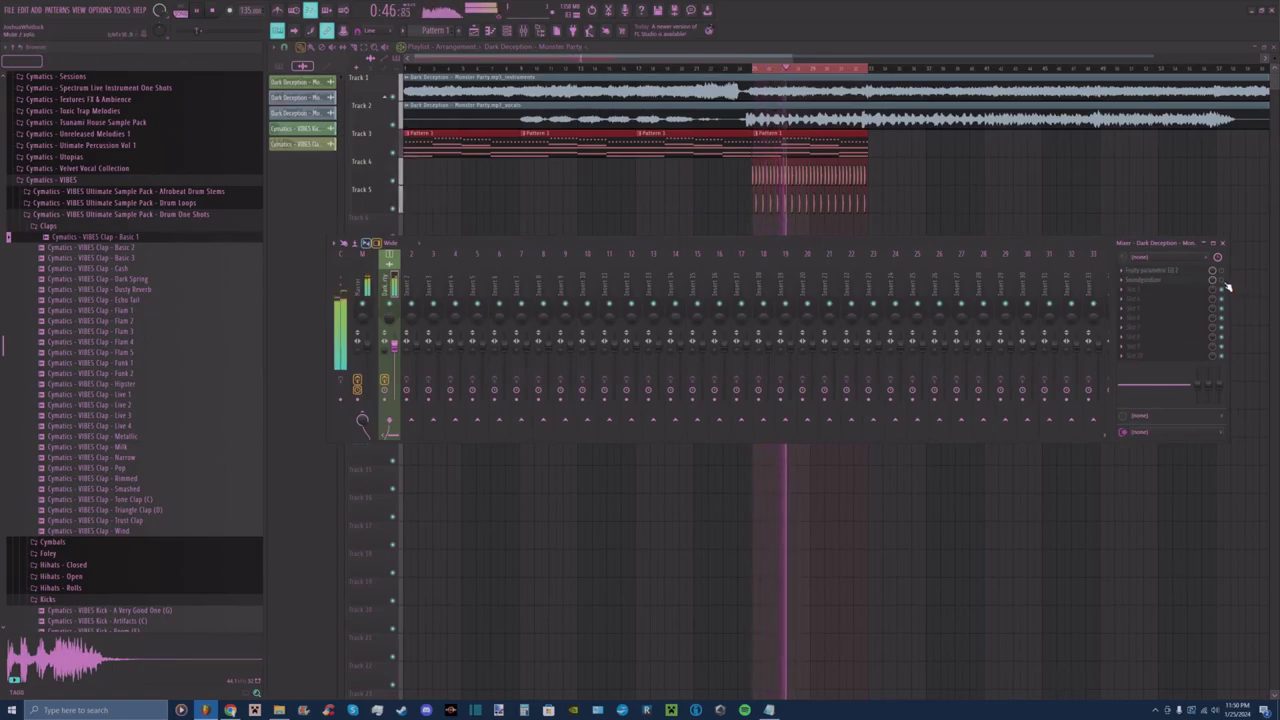
key(space)
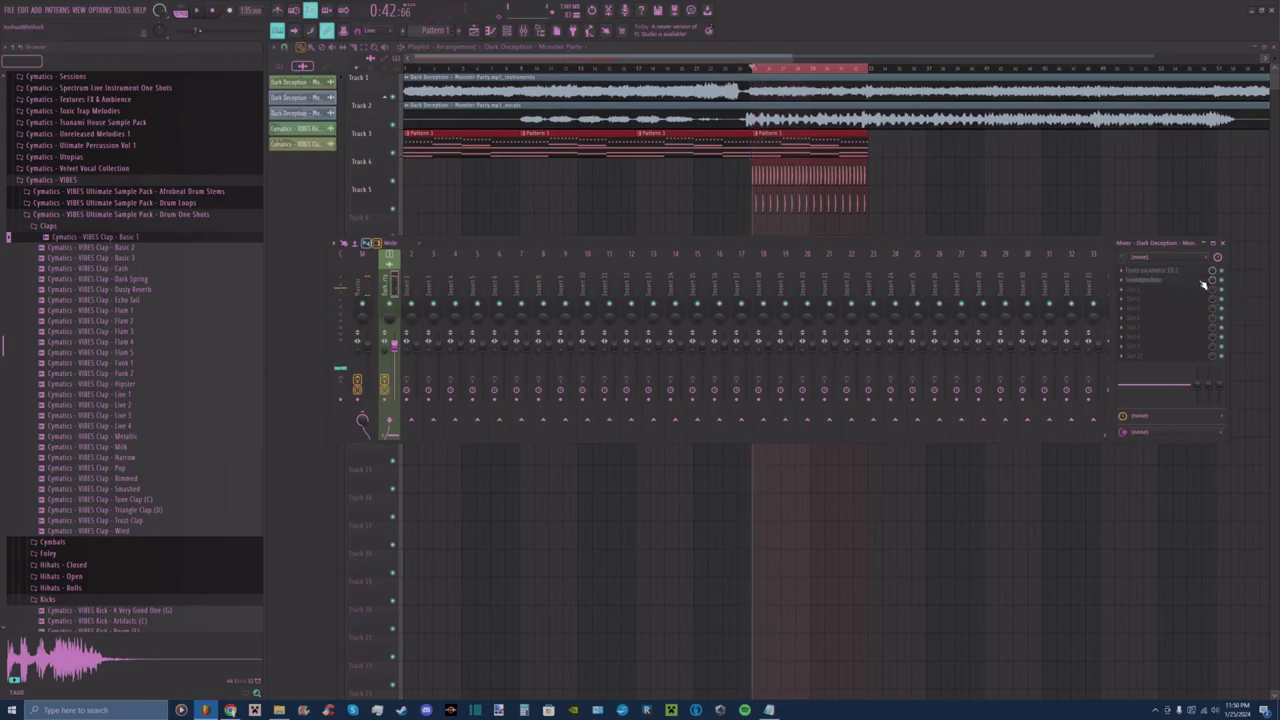
Inspect the Fruity Parametric EQ 2 curve on the Dark Deception mixer track during playback, then close it.
click(1124, 273)
click(1124, 273)
key(space)
click(1168, 272)
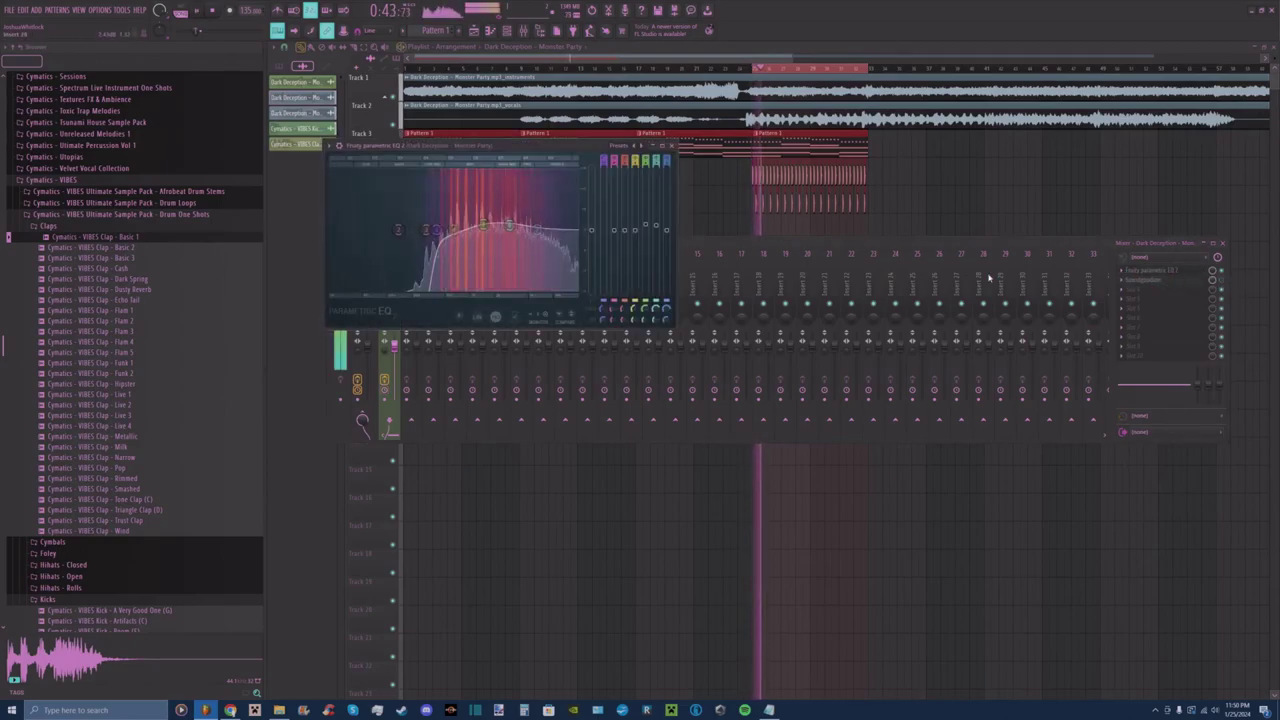
key(space)
click(671, 145)
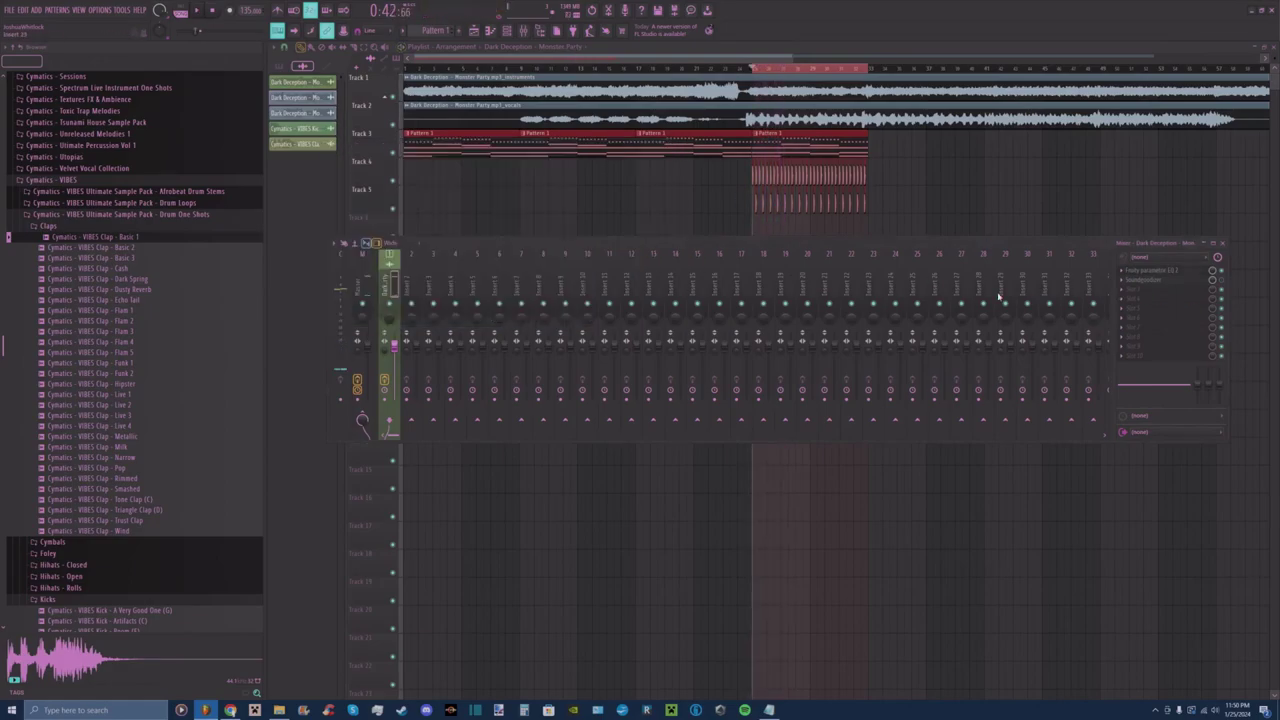
Clear Fruity Parametric EQ 2 from the first effect slot and move Soundgoodizer up into it.
click(1121, 270)
click(1140, 290)
click(676, 389)
click(1122, 281)
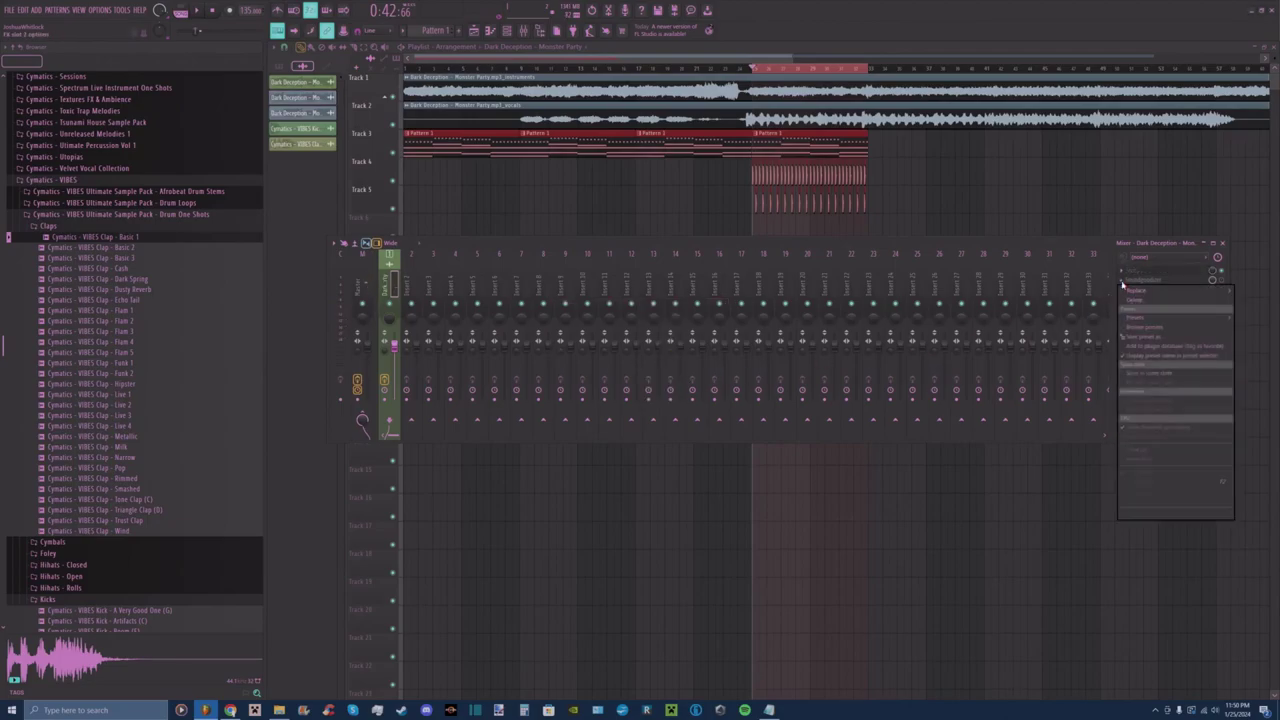
click(1221, 280)
key(space)
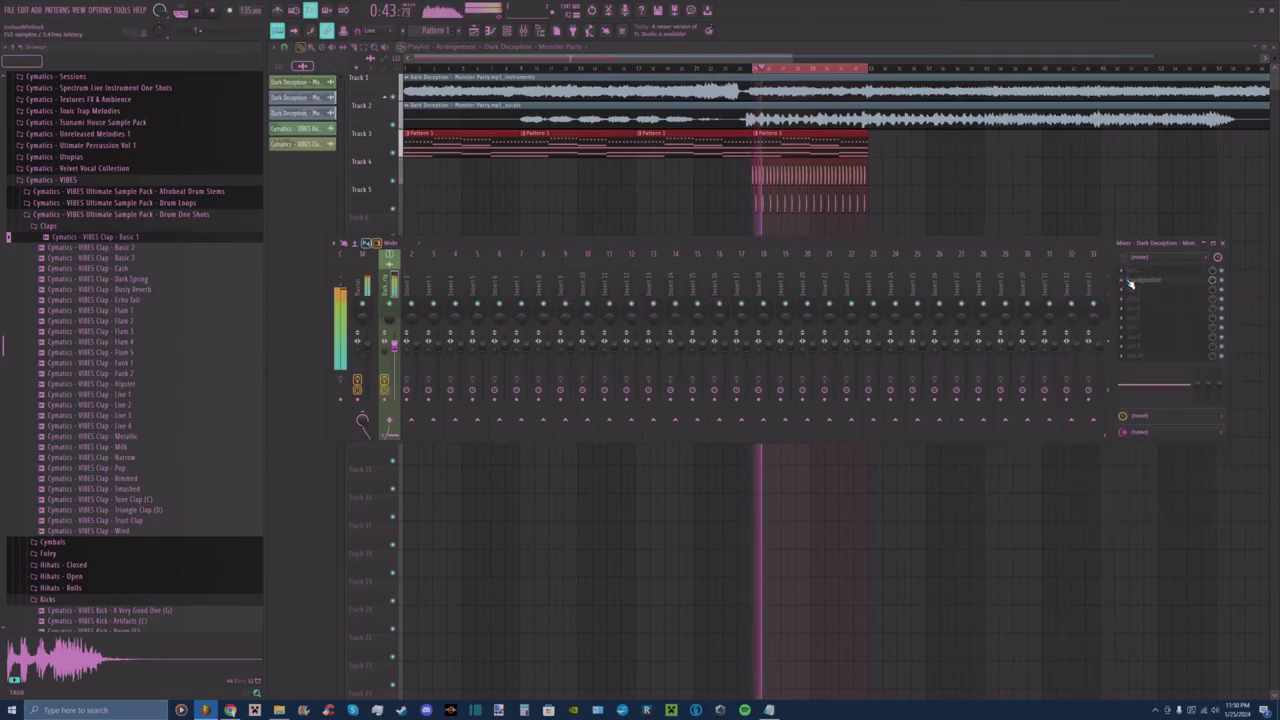
right_click(1124, 288)
mouse_move(1145, 320)
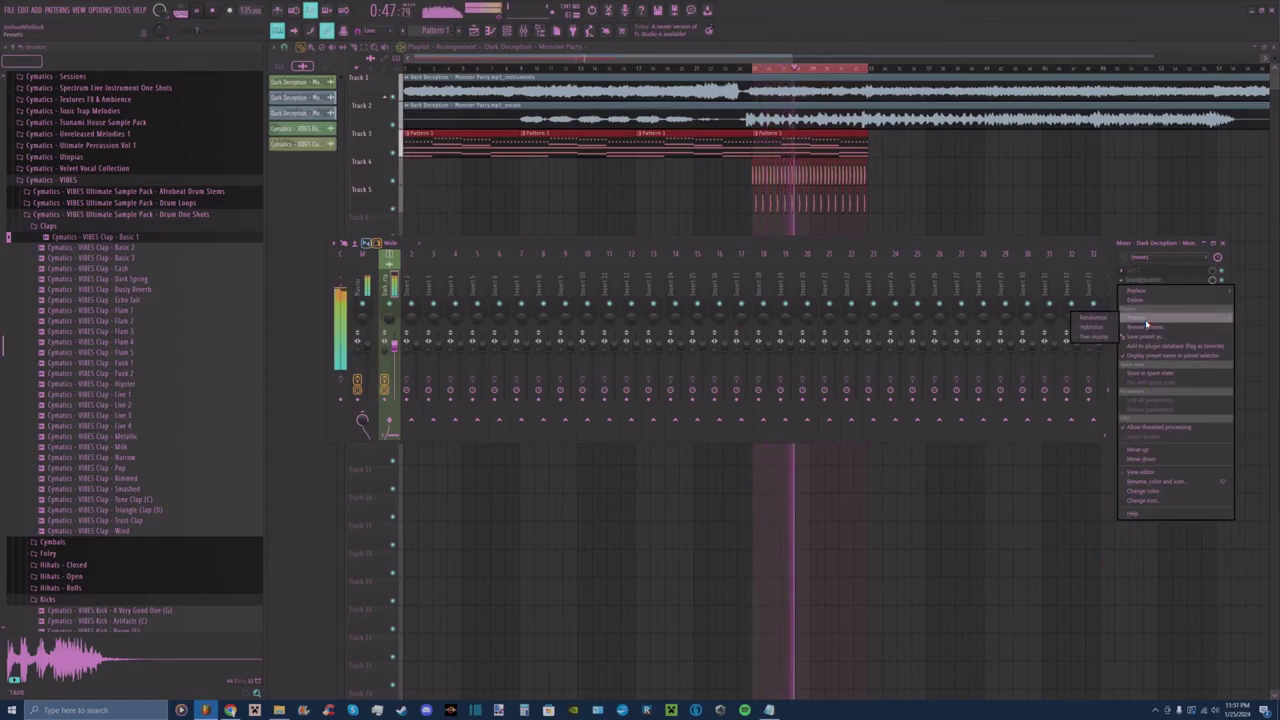
click(1150, 449)
Lower the Soundgoodizer amount on the Dark Deception mixer track while the loop plays.
click(1146, 273)
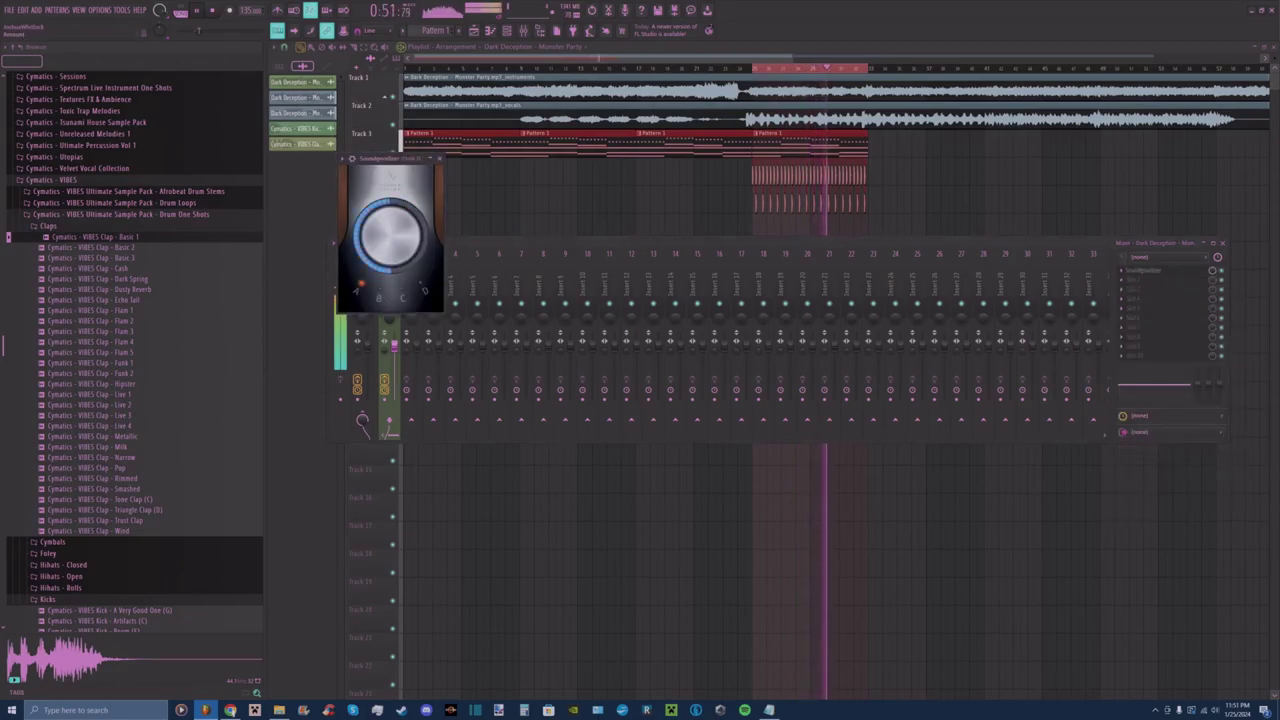
click(380, 296)
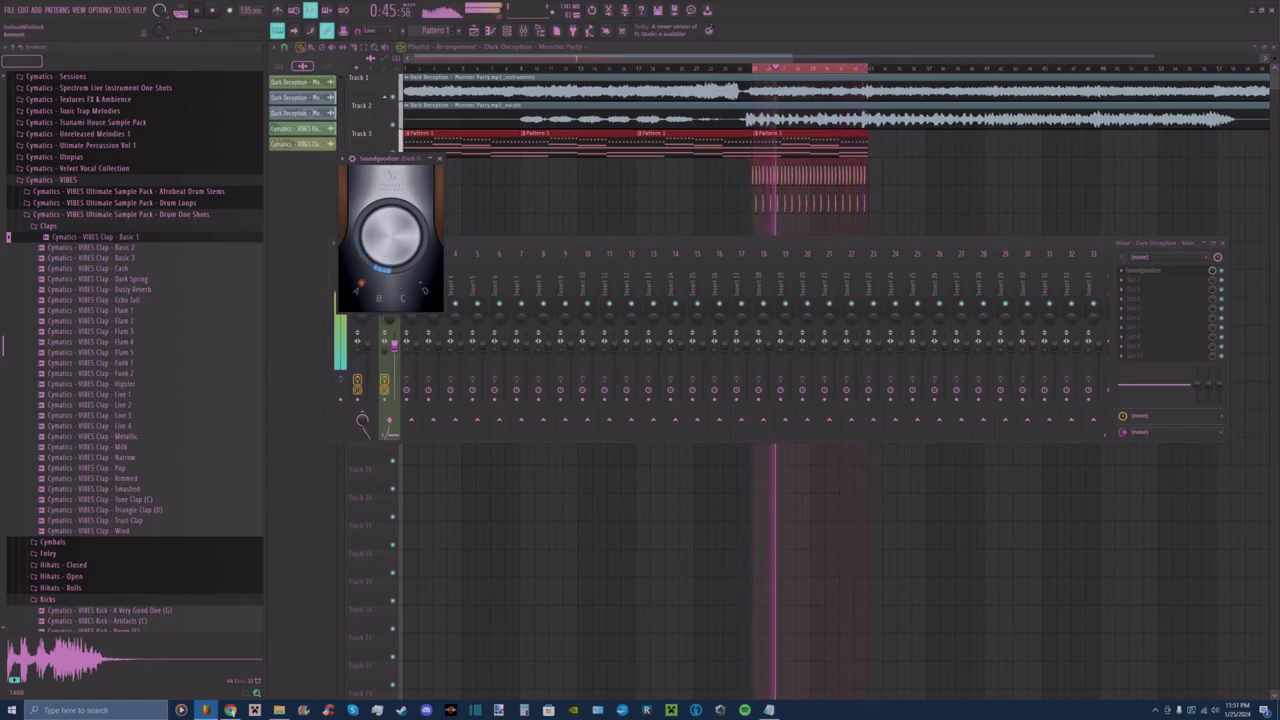
click(439, 158)
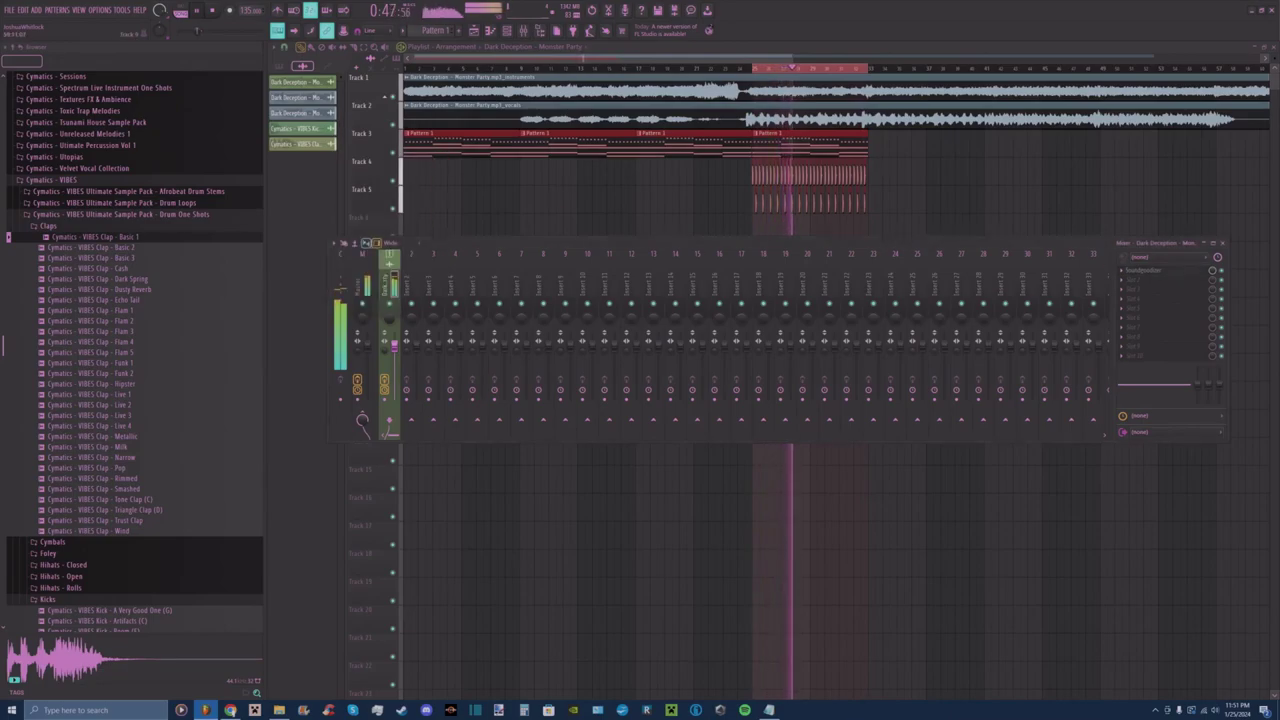
Replace Soundgoodizer in the first effect slot with the OTT compressor.
click(1136, 271)
click(1140, 292)
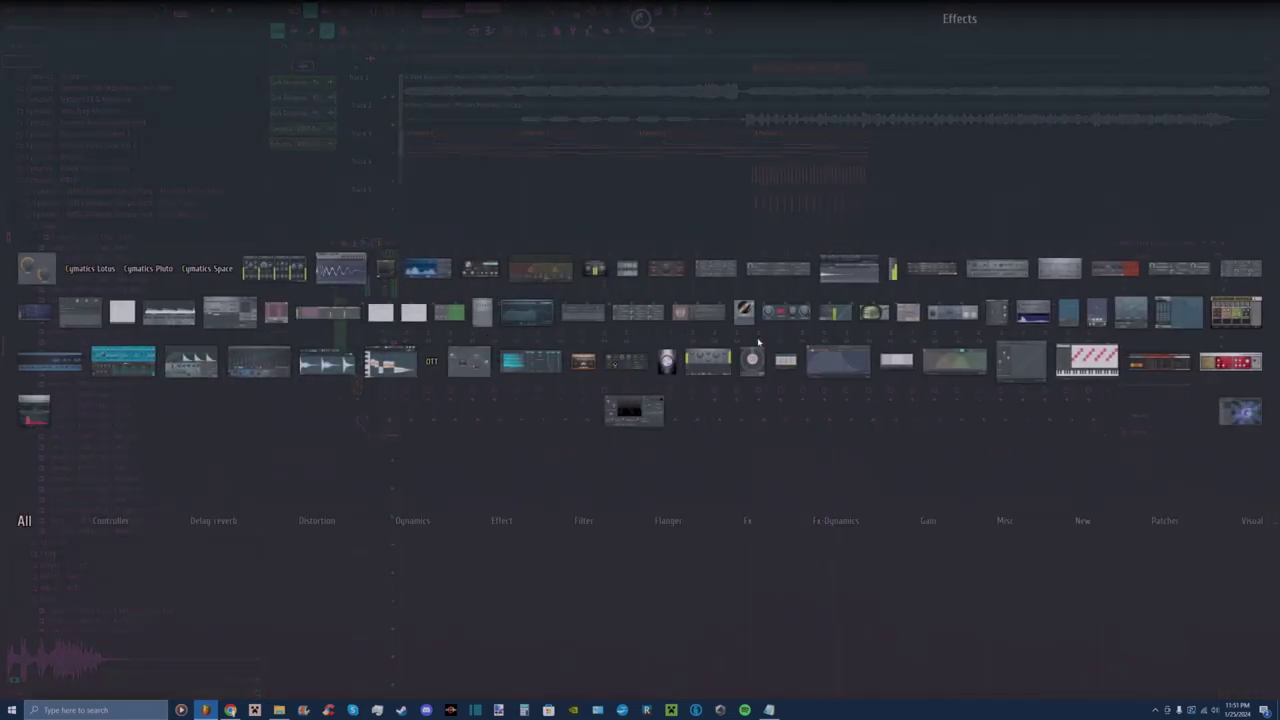
click(432, 364)
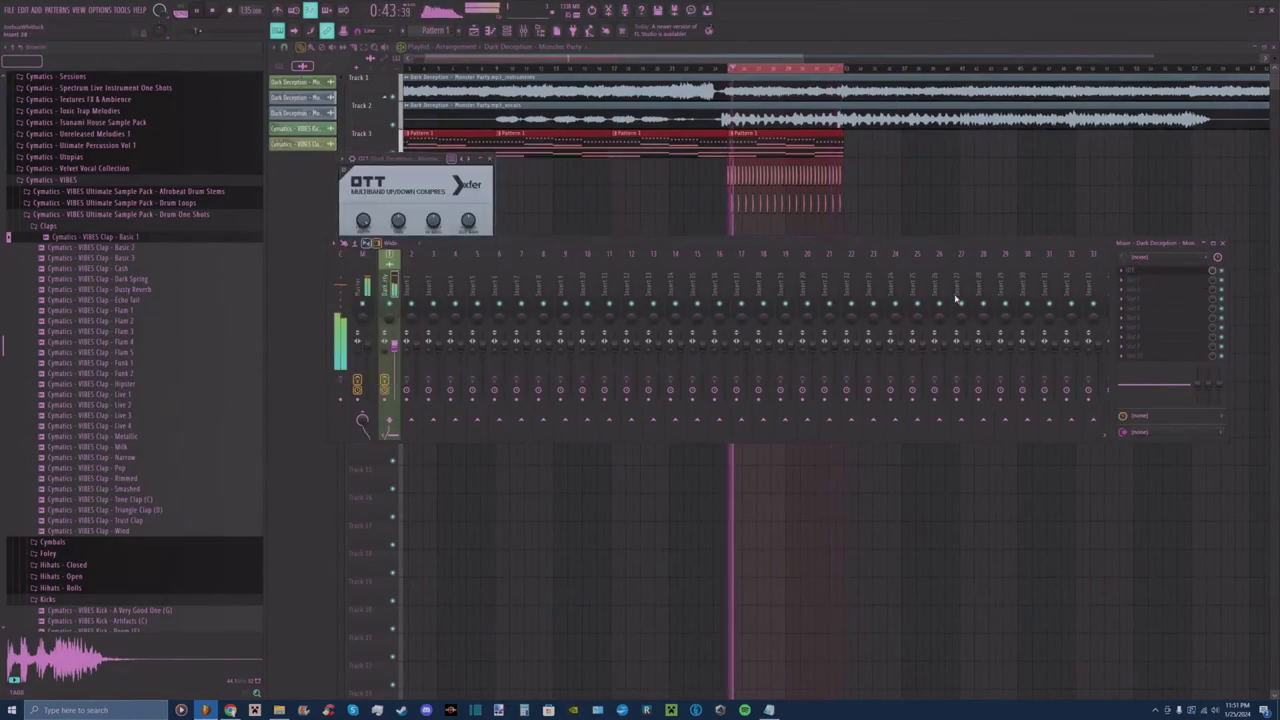
Set OTT's depth to about 40 % and its input and output gain to 2.4 dB, and close the mixer.
drag(364, 256, 361, 276)
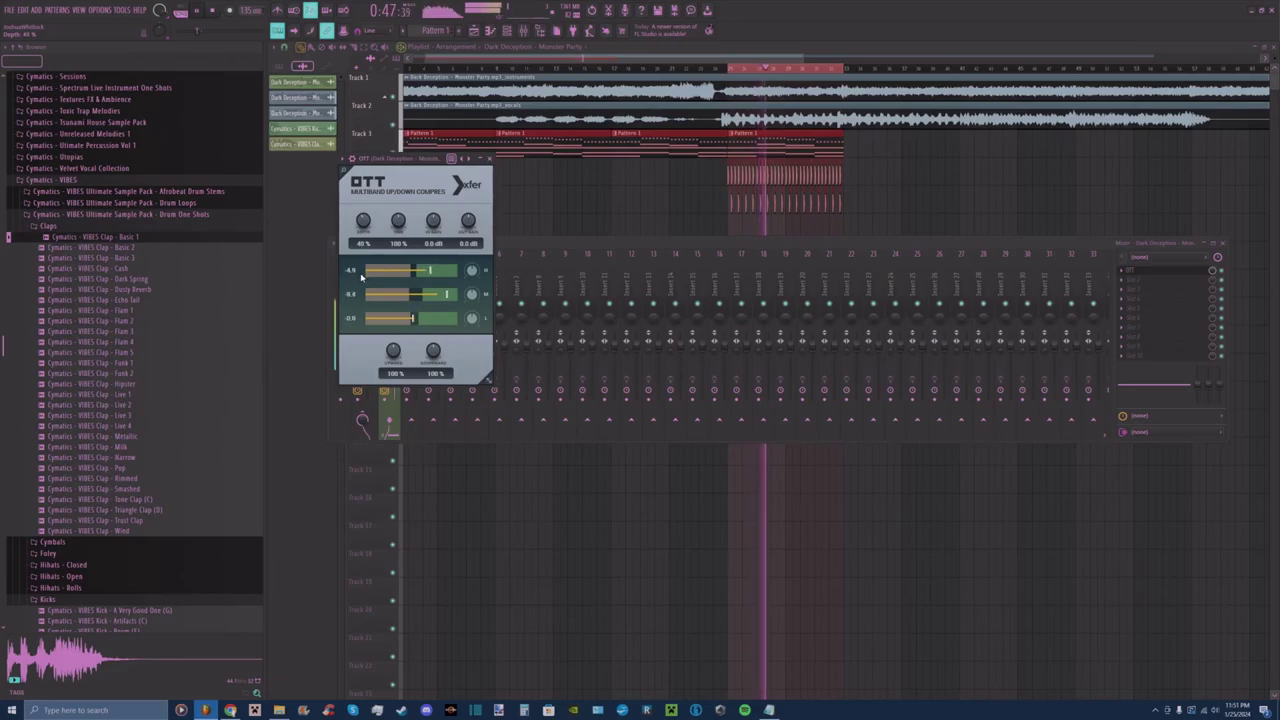
drag(432, 224, 469, 220)
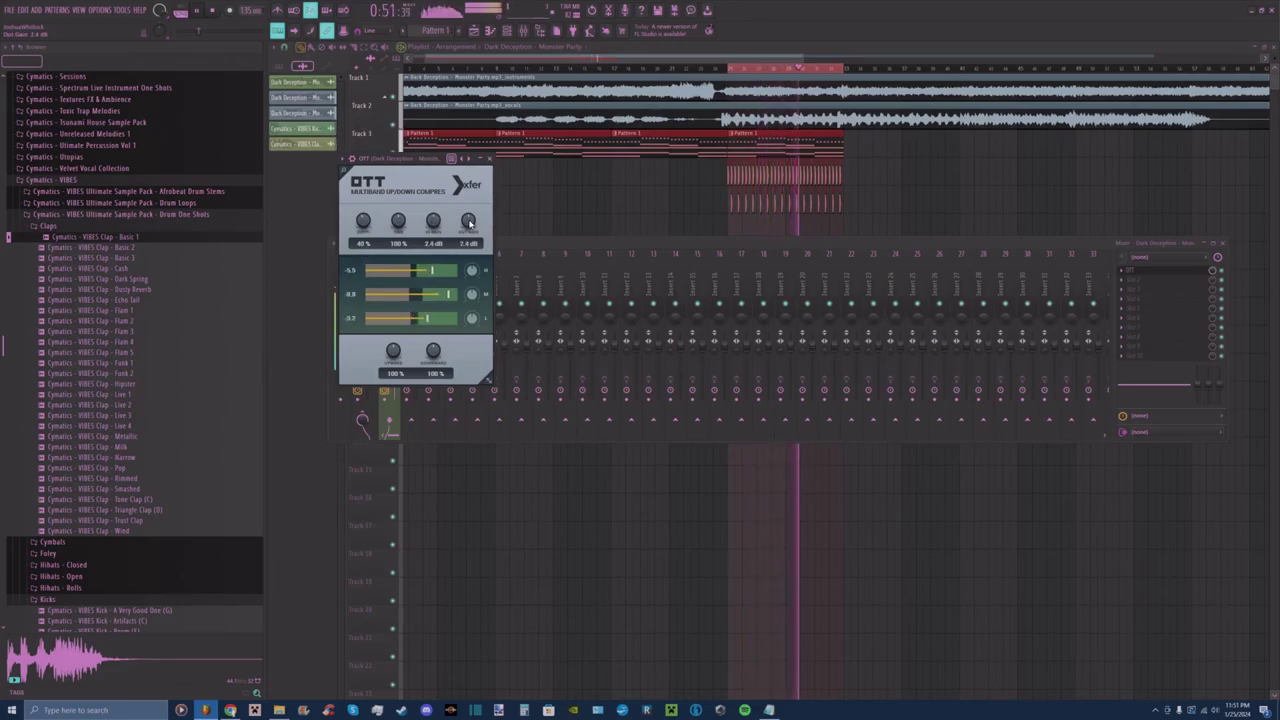
click(489, 158)
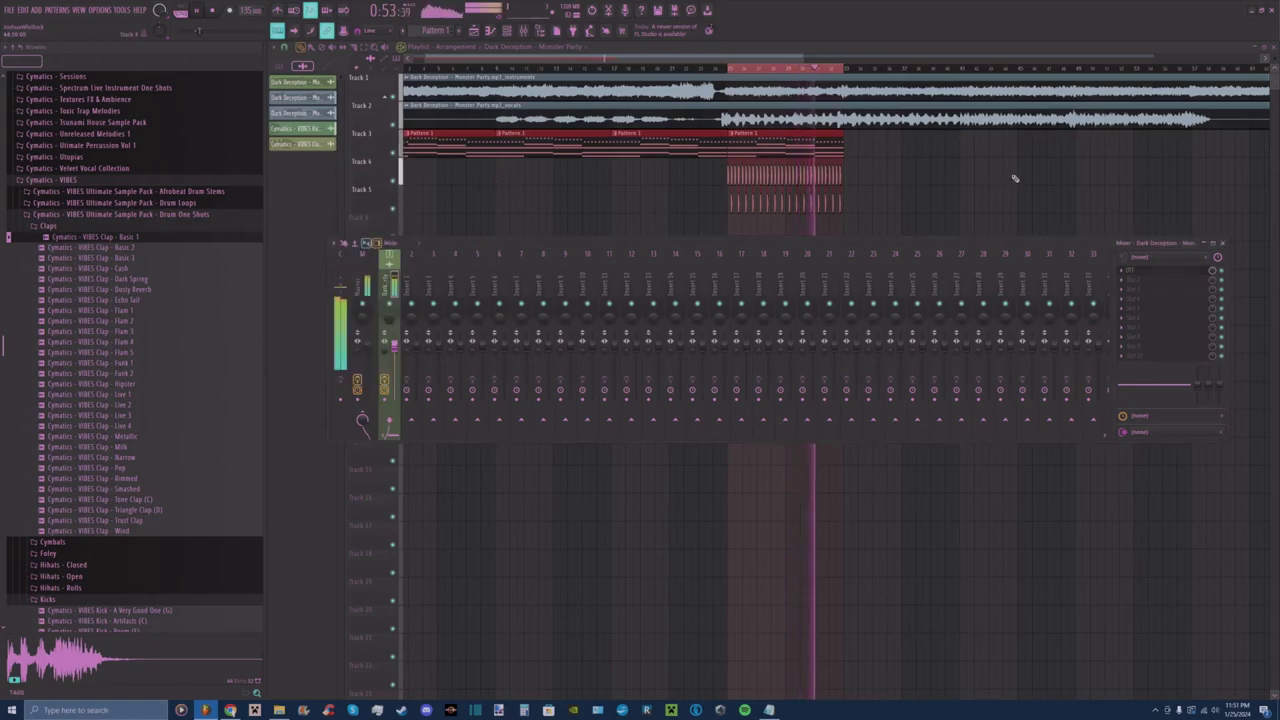
key(F9)
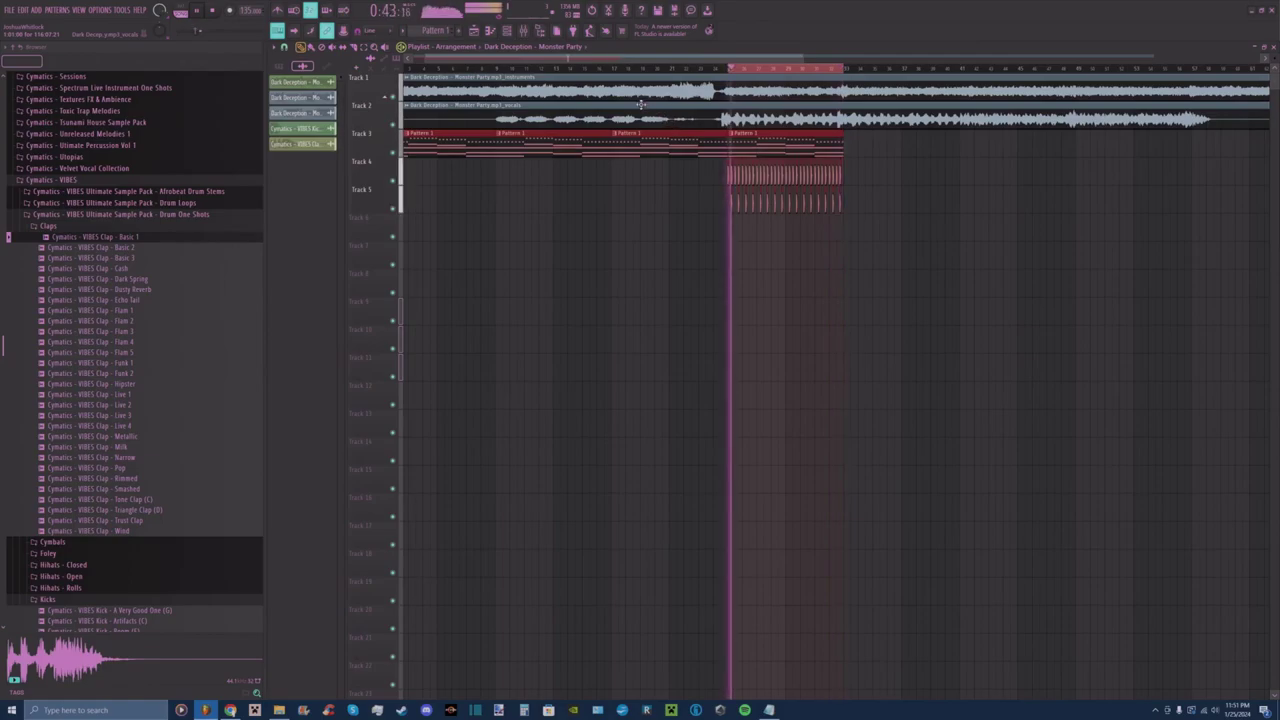
Stop playback and collapse the Claps and Kicks folders of the Cymatics VIBES drum one-shots.
drag(802, 58, 738, 62)
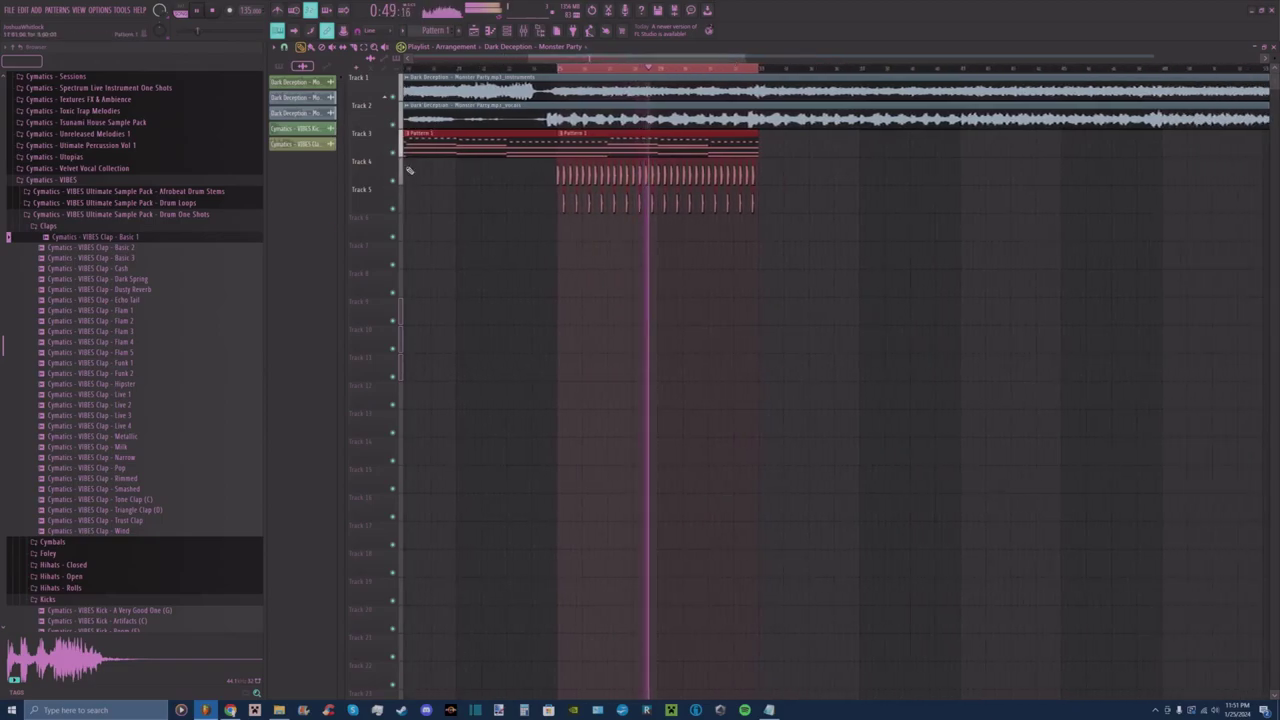
key(space)
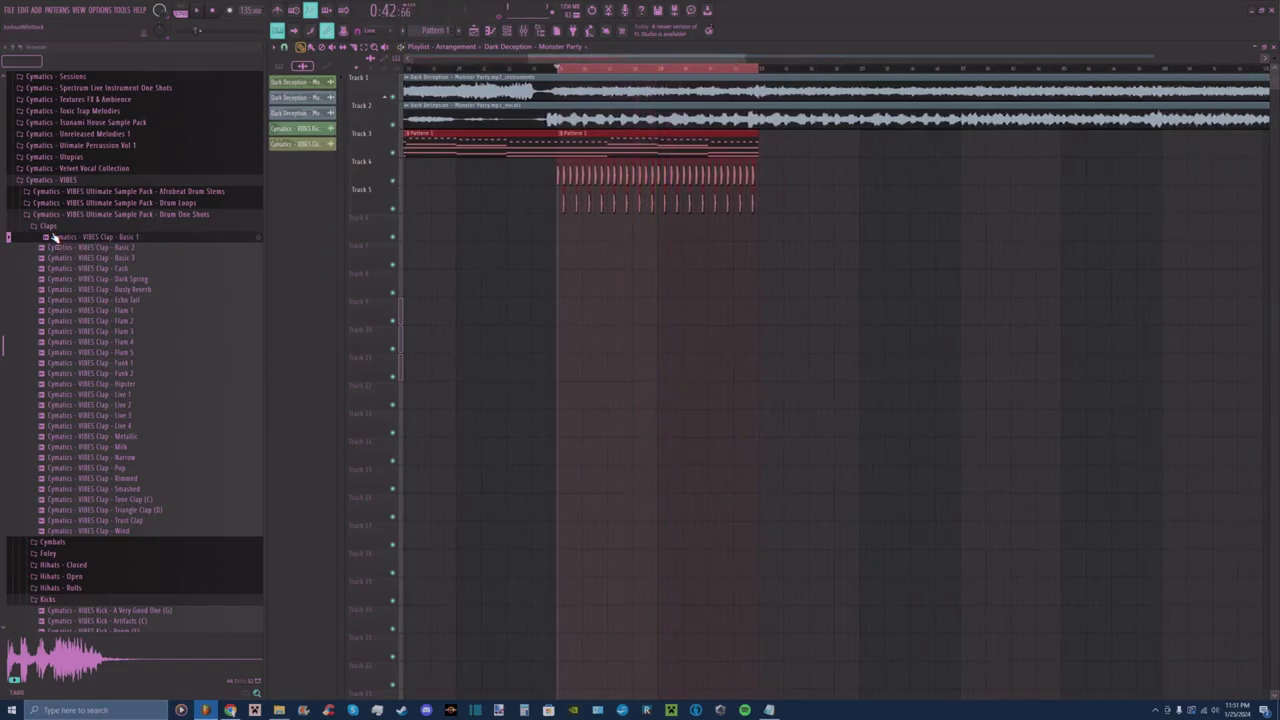
click(47, 227)
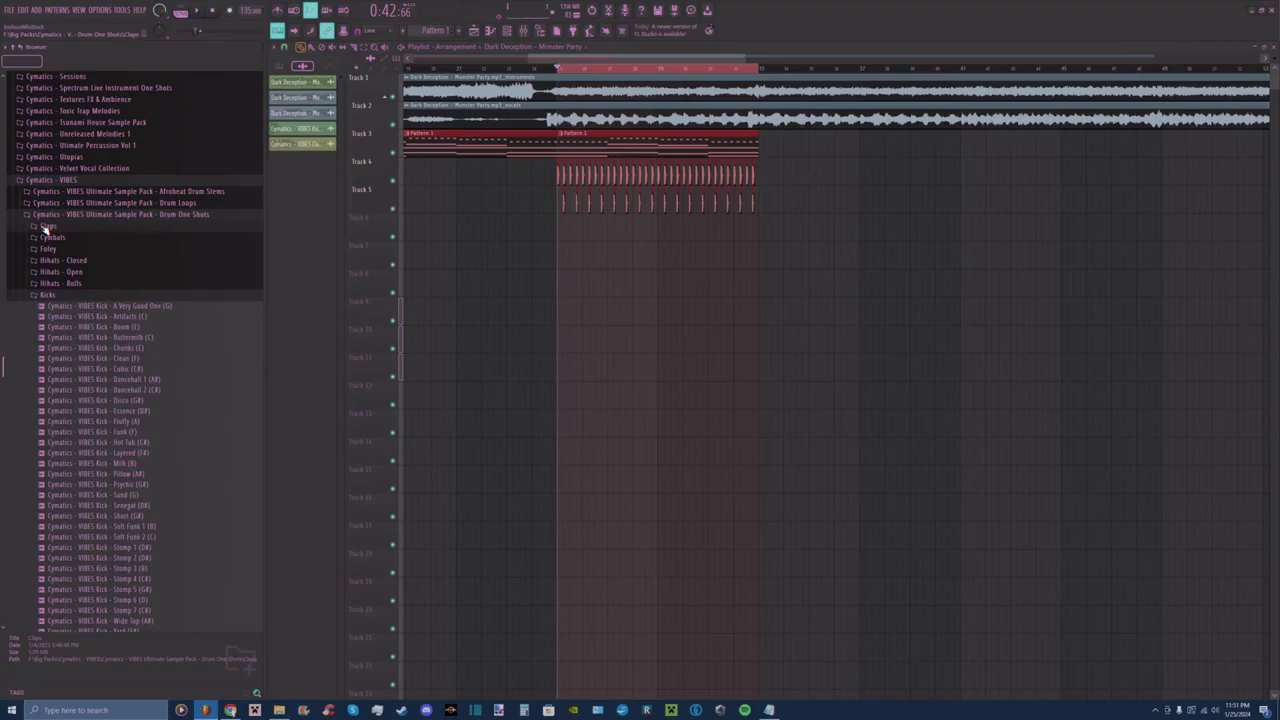
click(44, 228)
click(40, 227)
click(44, 296)
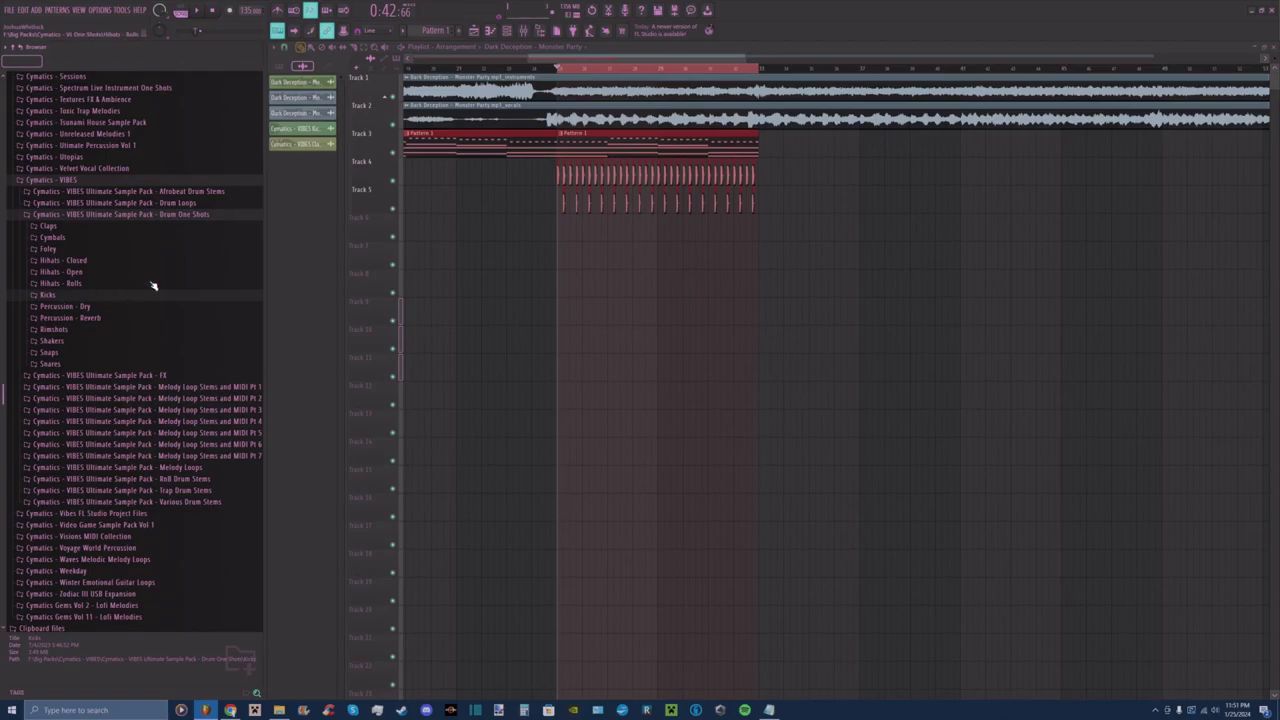
Look through the Cymatics Savage Drums for Trap Gold Edition folders Pt 1 to Pt 5.
scroll(160, 250, up, 4)
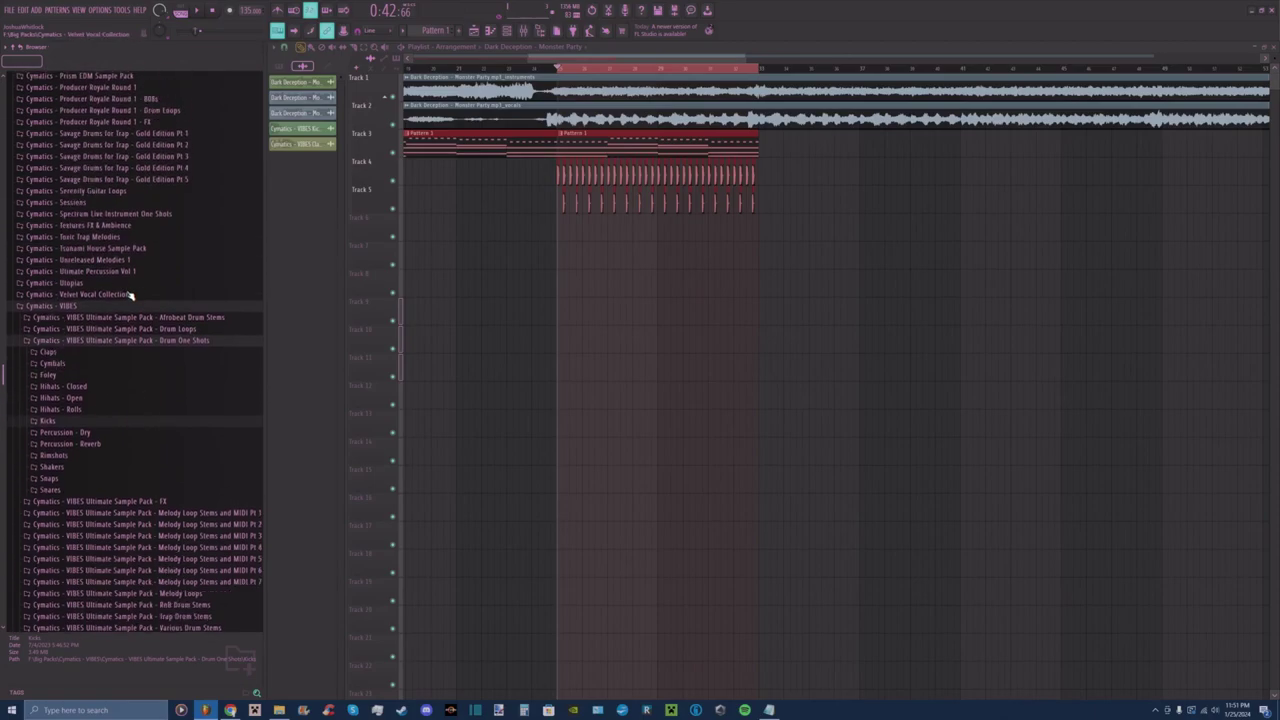
scroll(128, 294, up, 2)
click(100, 197)
click(100, 197)
click(100, 209)
click(96, 209)
click(97, 220)
click(96, 219)
click(94, 232)
click(94, 233)
click(94, 243)
click(96, 245)
Expand the Cymatics Prism EDM Sample Pack folder to view its subfolders.
scroll(125, 255, up, 4)
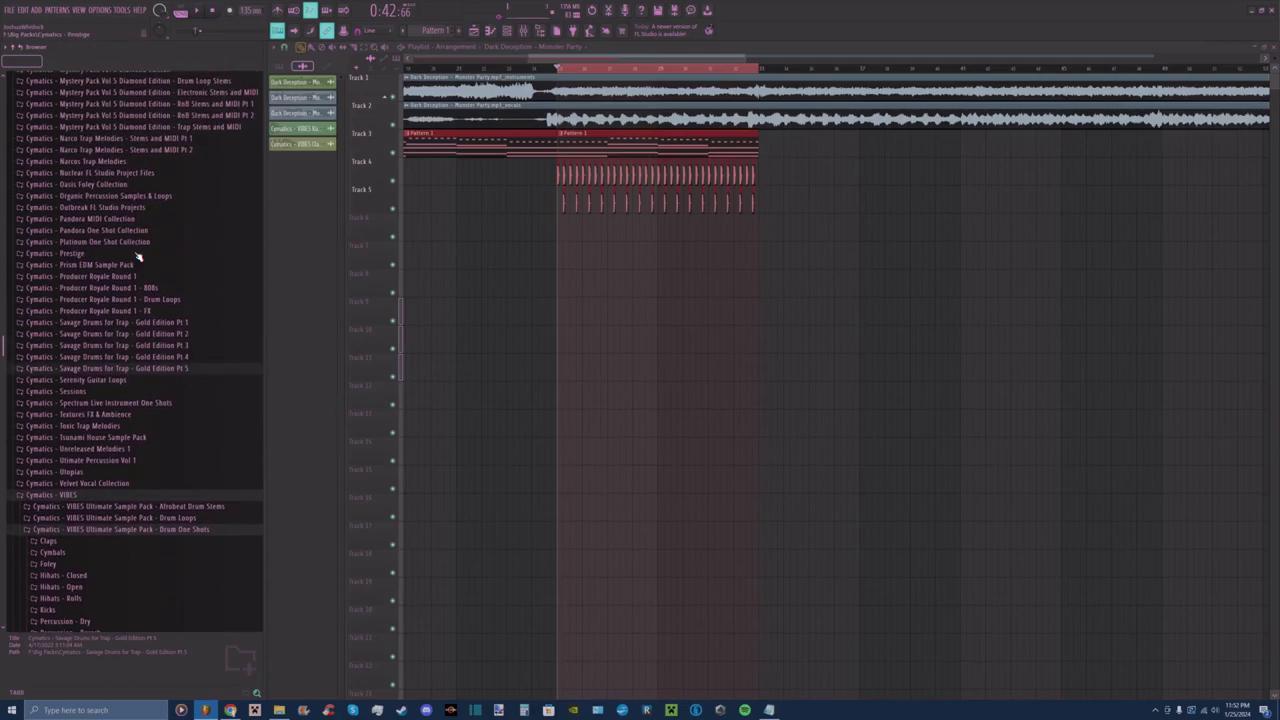
click(88, 265)
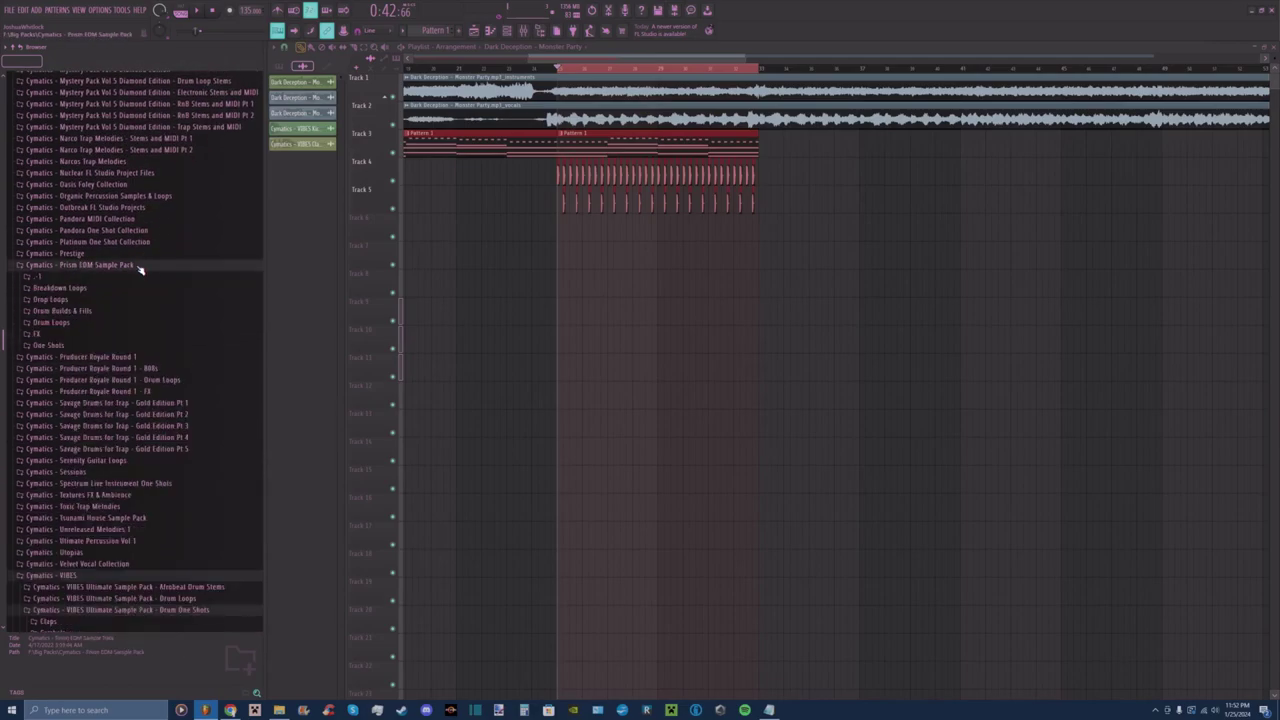
Audition the Bugatti, City Lights and Festival drum loops in the Prism EDM pack's Drum Loops folder.
click(52, 322)
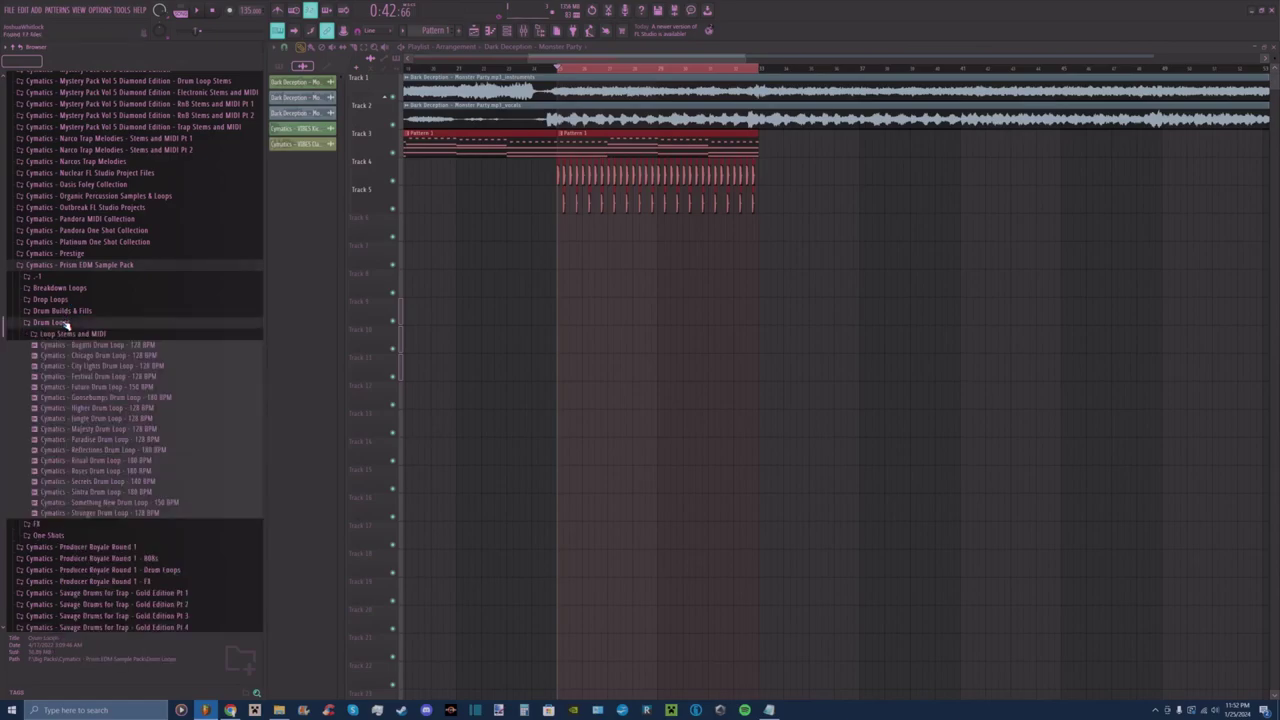
click(89, 345)
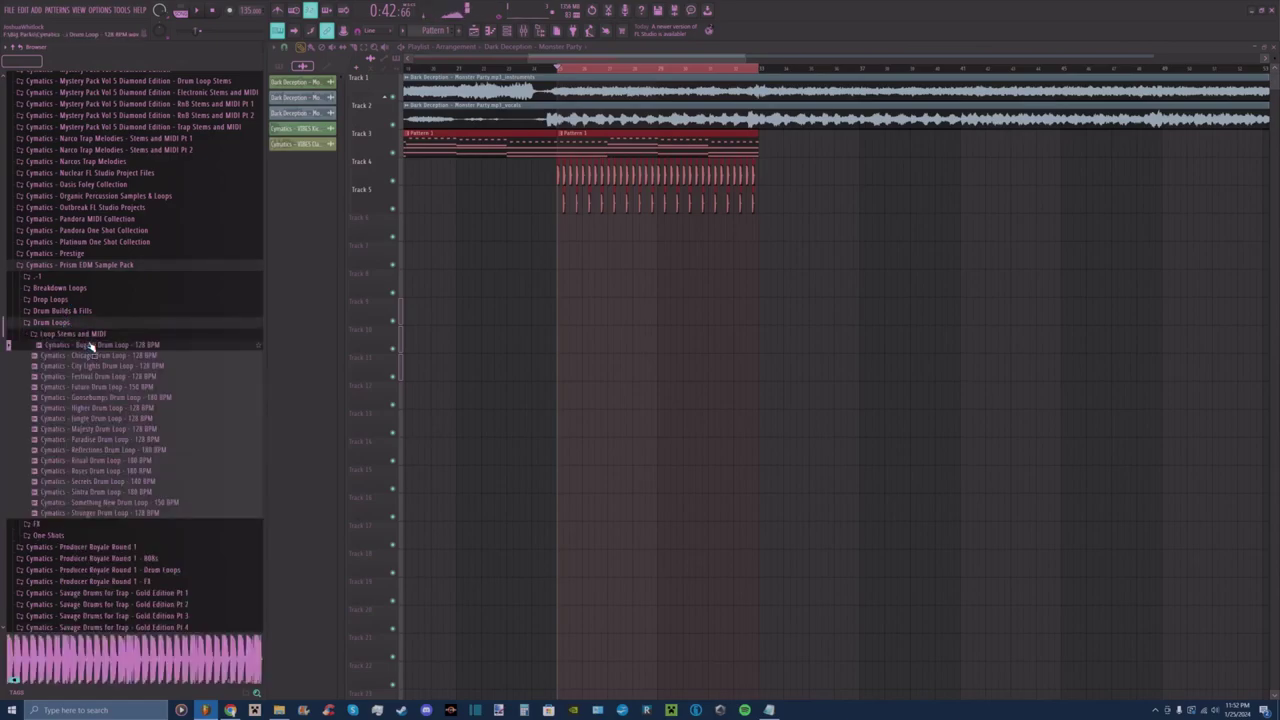
click(89, 366)
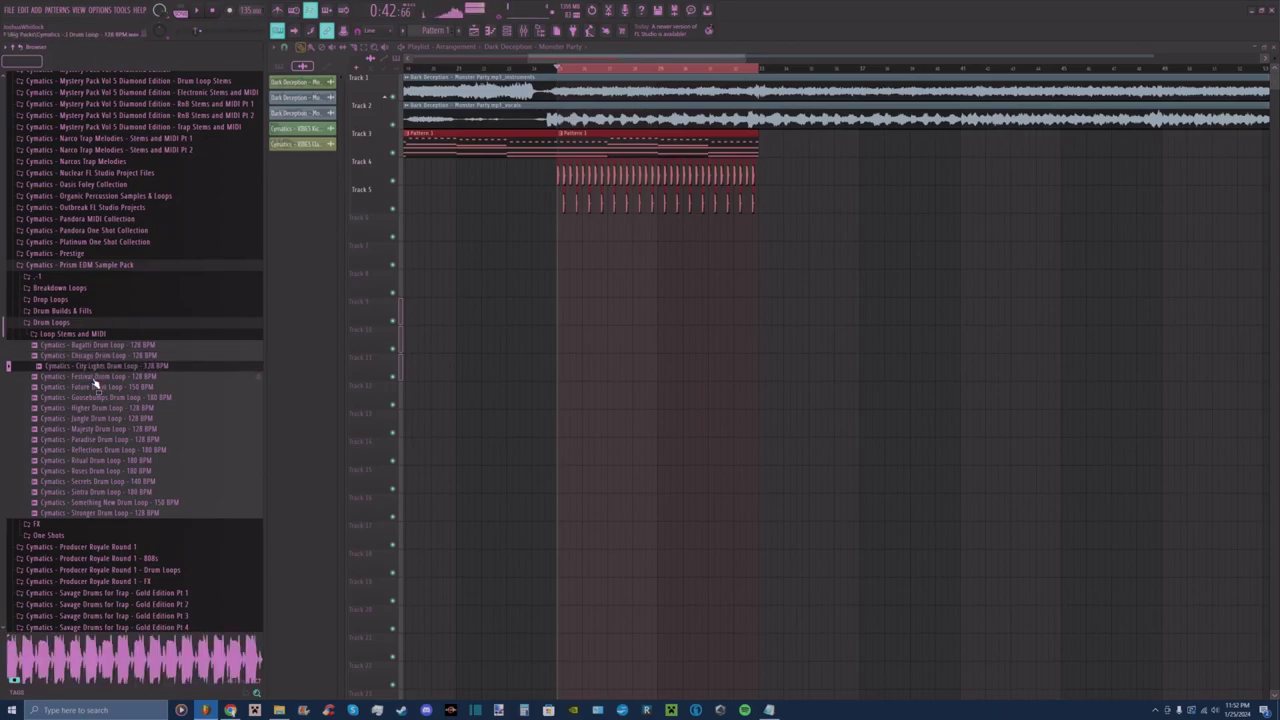
click(92, 380)
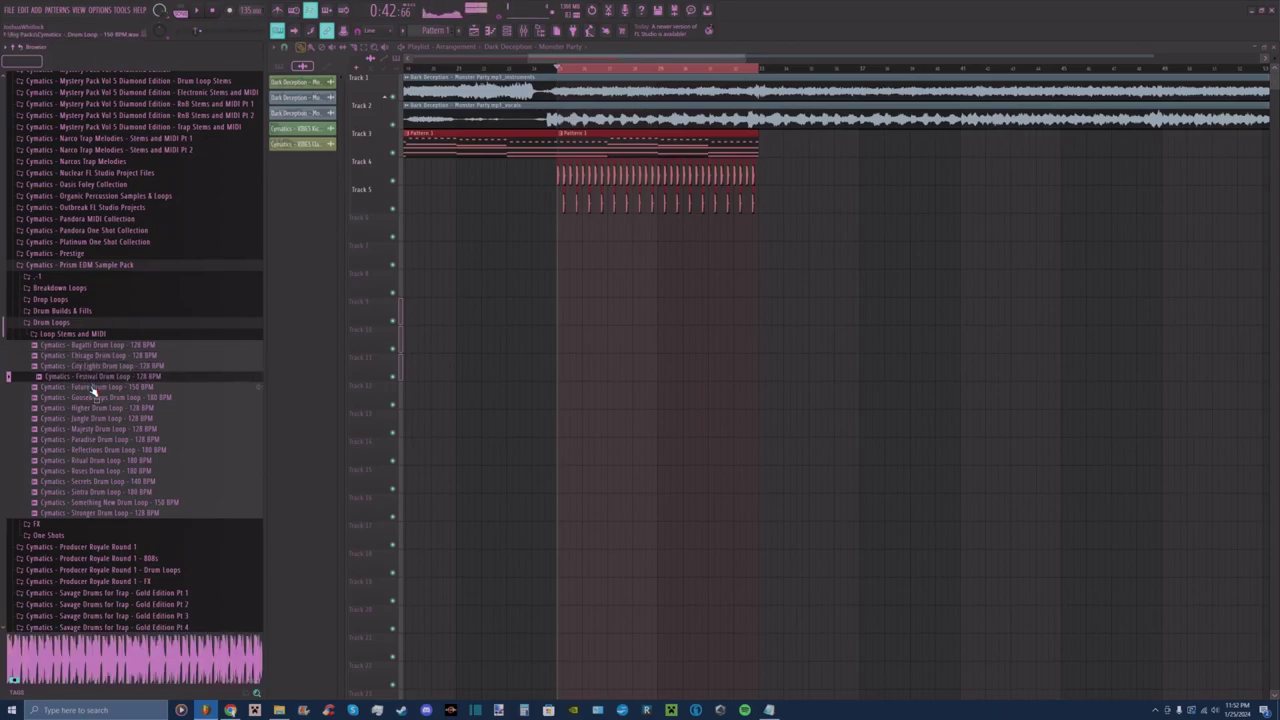
Expand Loop Stems and MIDI and audition the Festival Drum Loop stems, including Filler Claps, Kick, Offbeat Snare, Open Hihat and Rides.
click(70, 336)
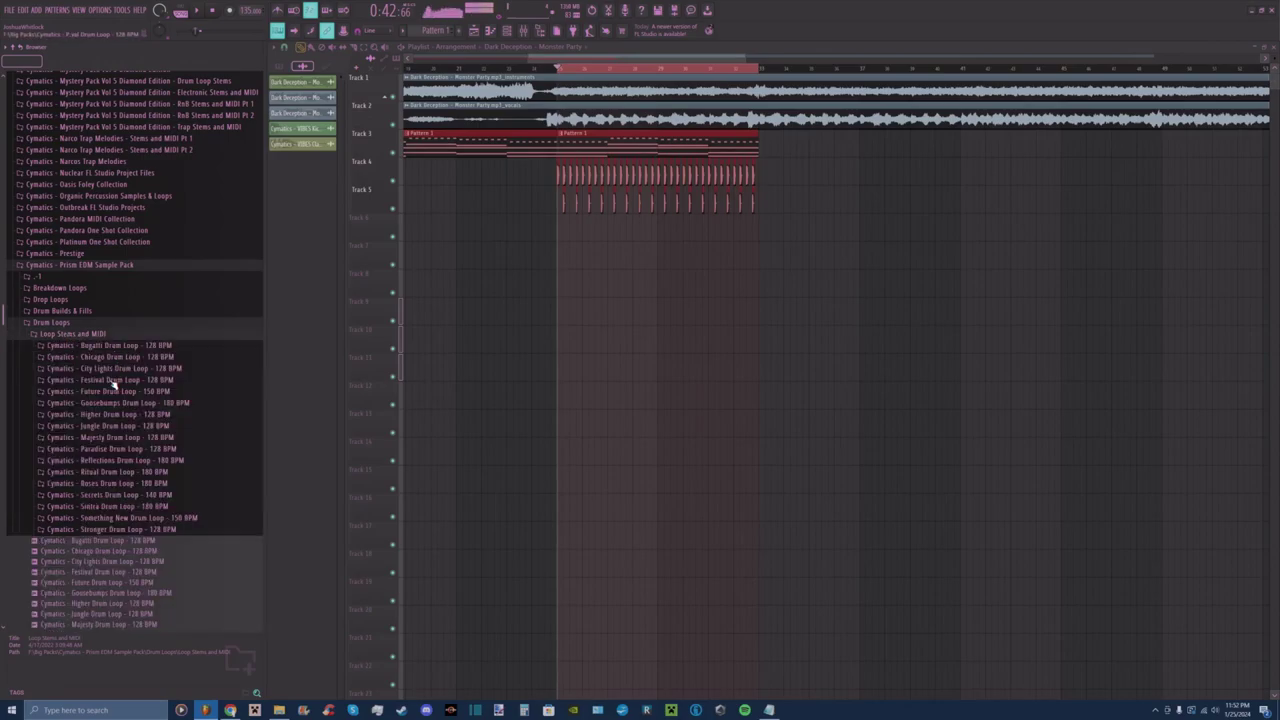
click(114, 381)
click(124, 400)
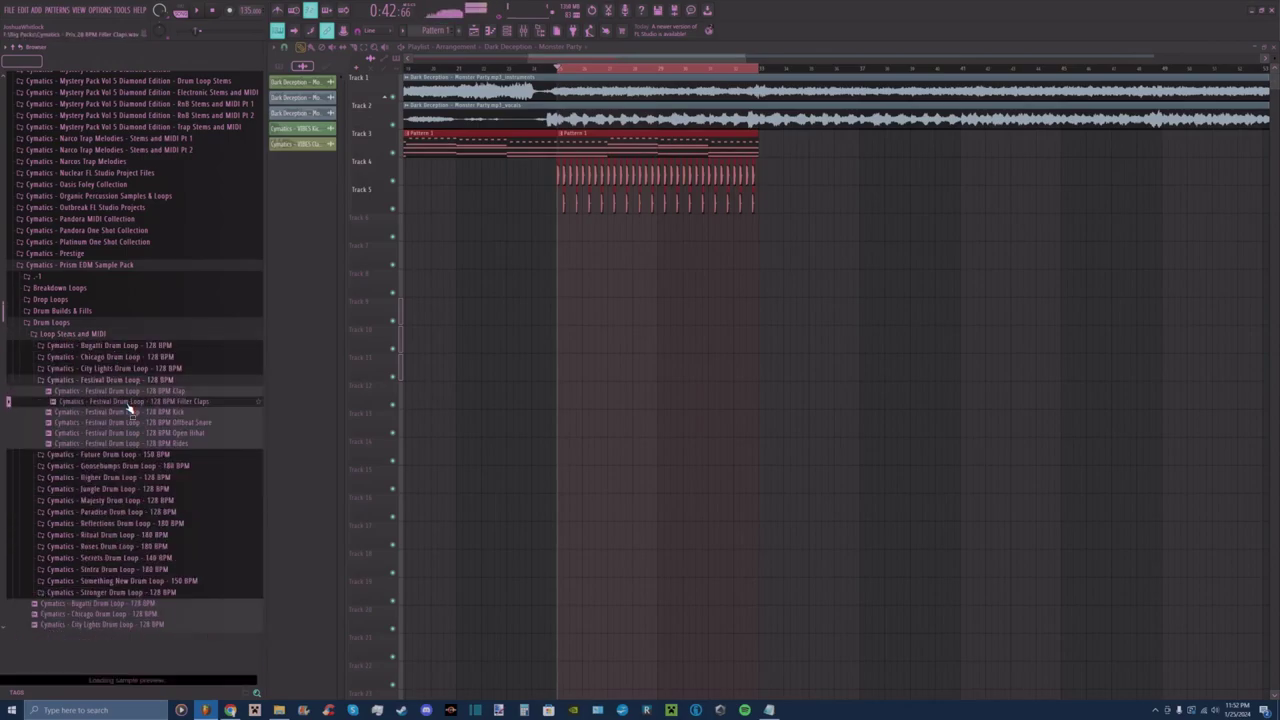
click(131, 413)
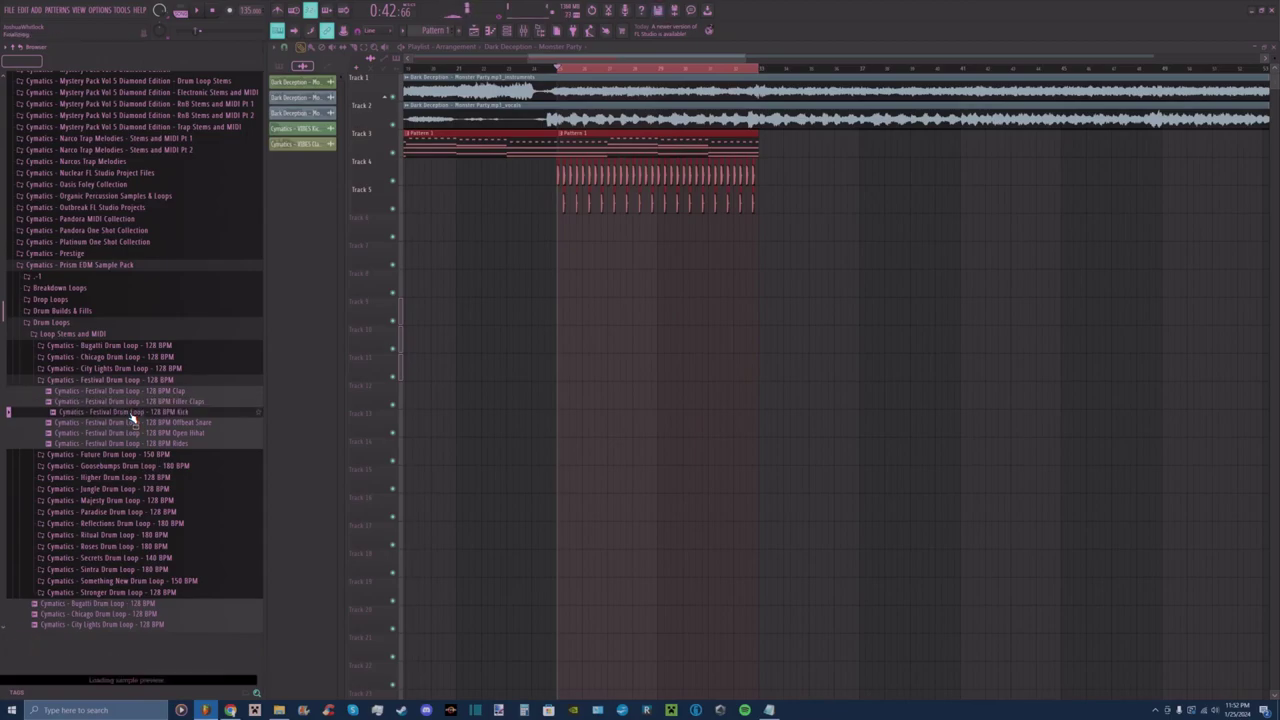
click(148, 423)
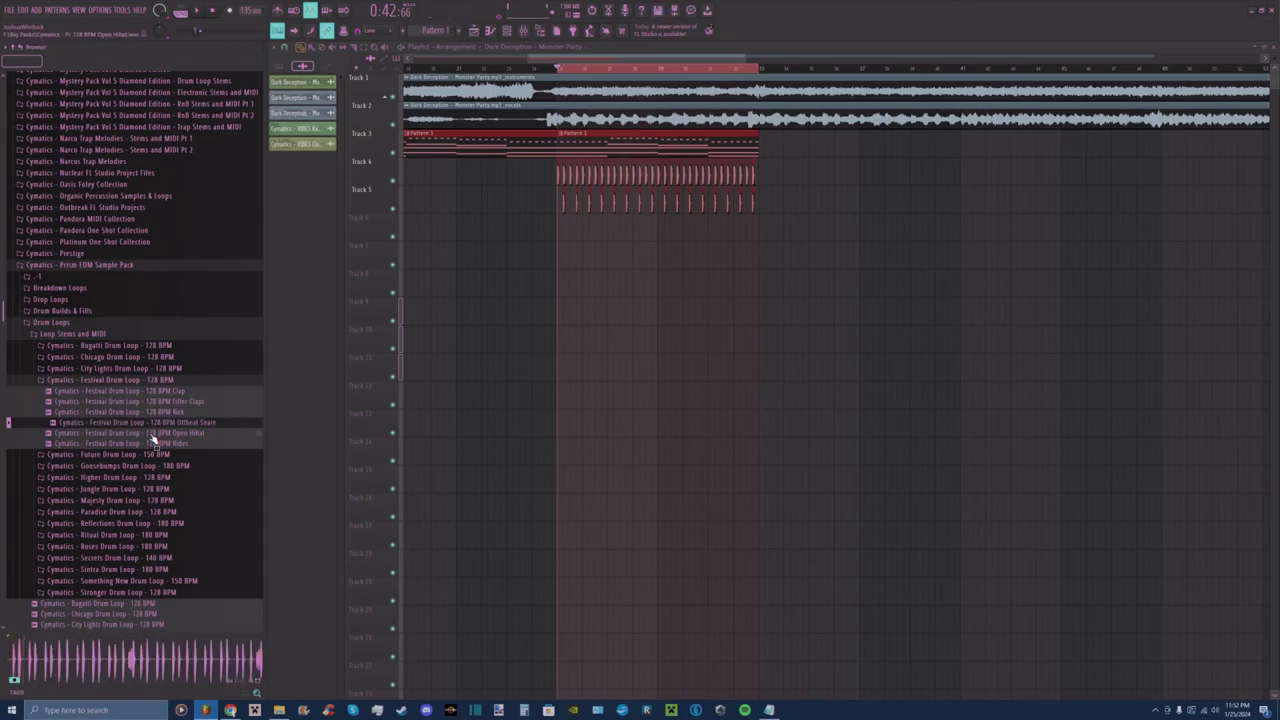
click(155, 433)
click(157, 446)
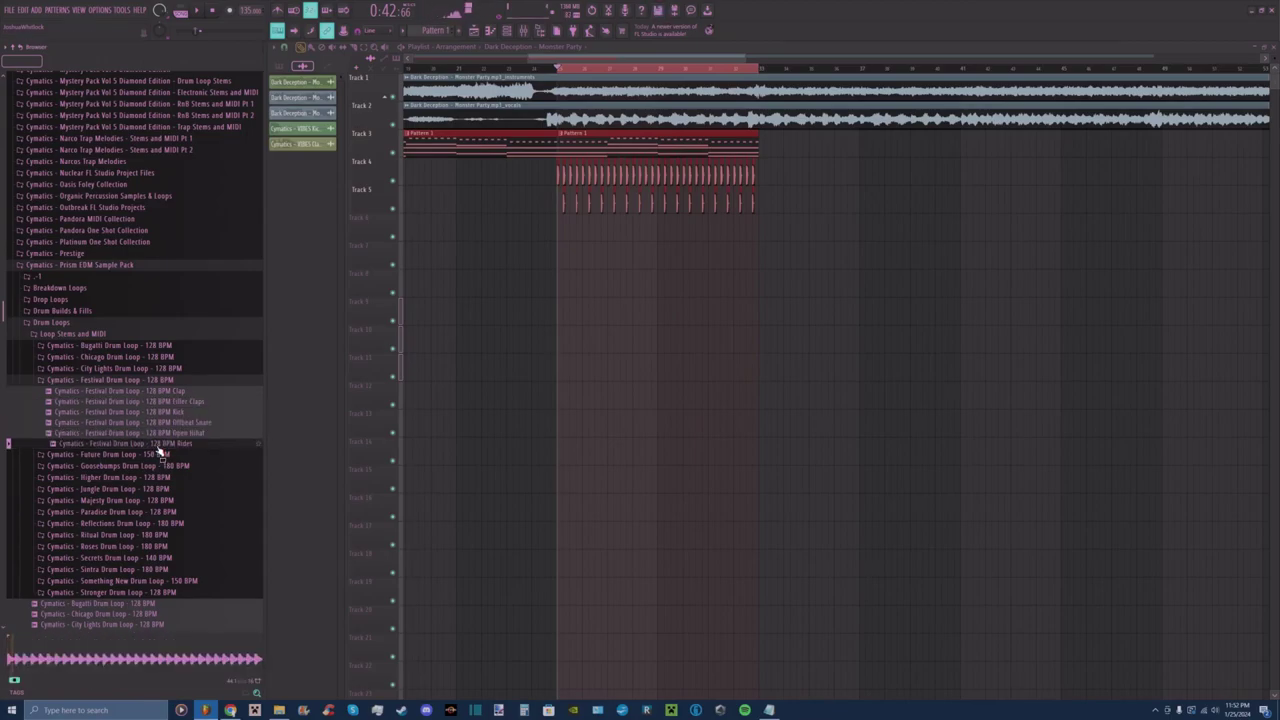
Place the Festival Drum Loop Open Hihat stem on Track 6 at the drum section's start and trim it to the section's end.
click(165, 434)
drag(587, 253, 558, 232)
drag(743, 58, 637, 59)
drag(628, 59, 659, 66)
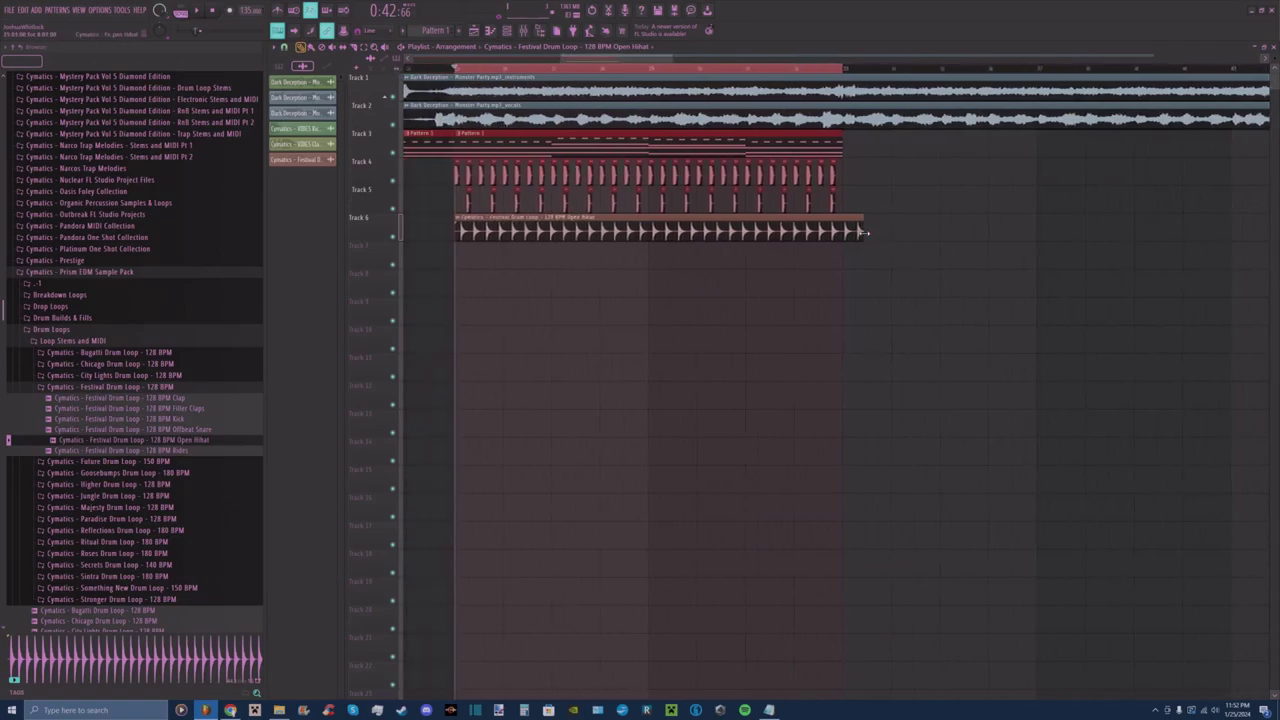
drag(862, 233, 839, 240)
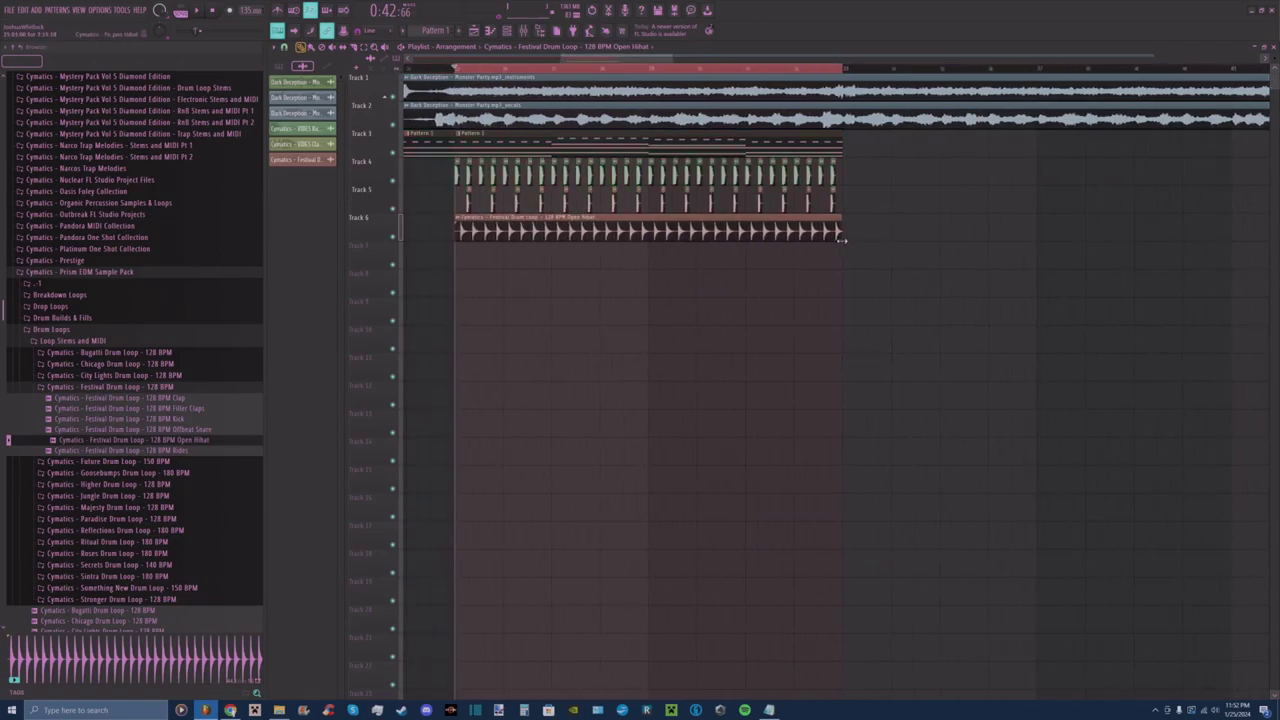
Place the Festival Drum Loop Rides stem on Track 7 below the hi-hats and fit it to the drum section's length.
drag(185, 450, 454, 264)
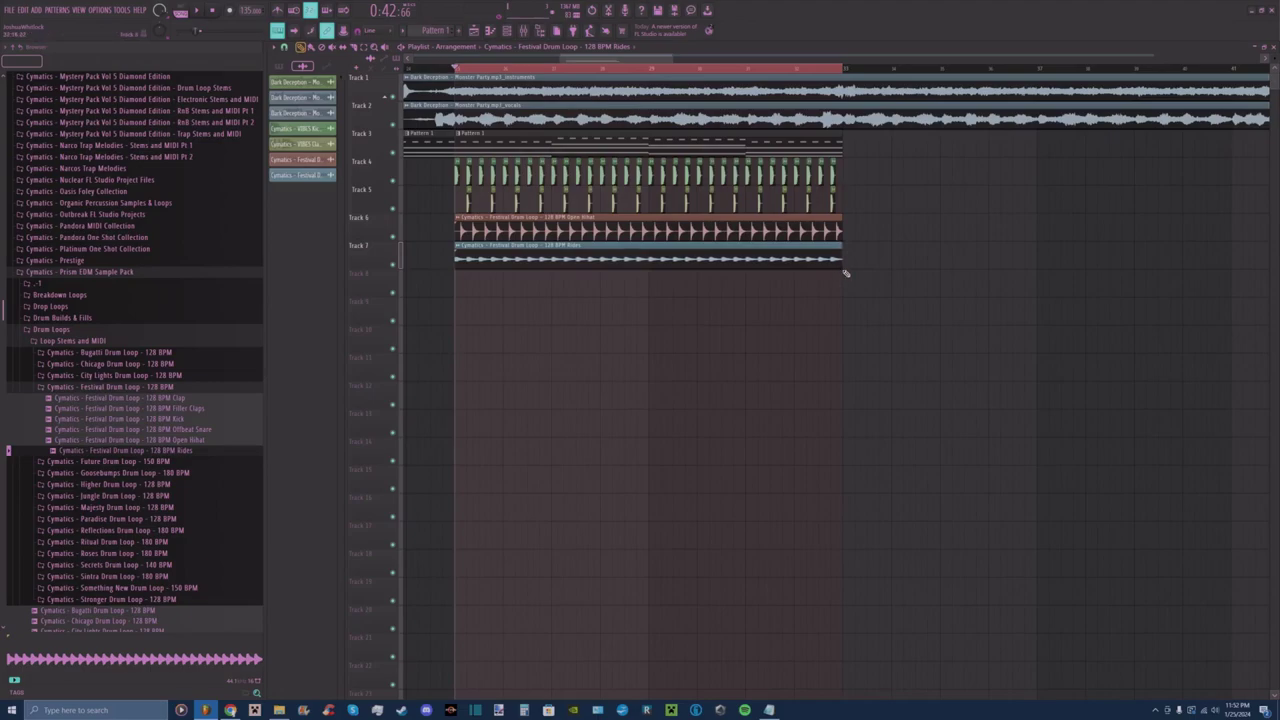
drag(669, 60, 608, 59)
drag(595, 59, 631, 60)
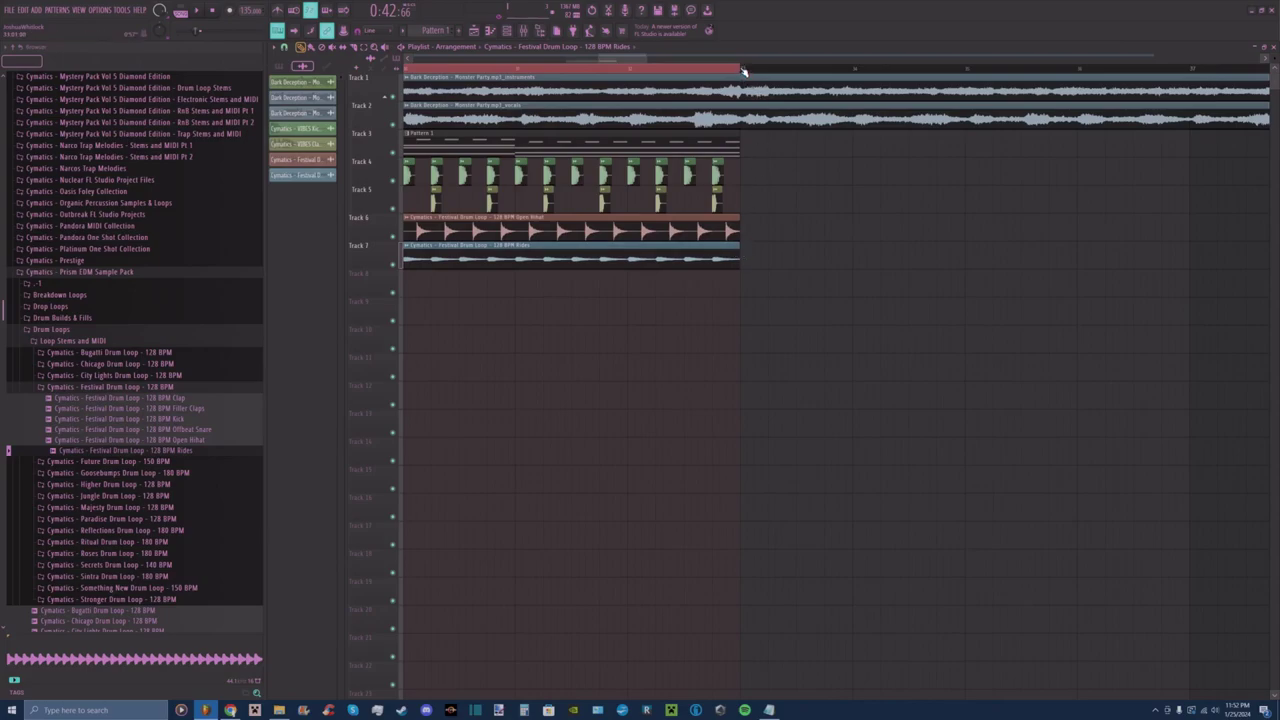
Reselect the drum section's time range across the playlist and play it back.
drag(743, 72, 775, 72)
drag(625, 59, 676, 60)
drag(437, 72, 716, 72)
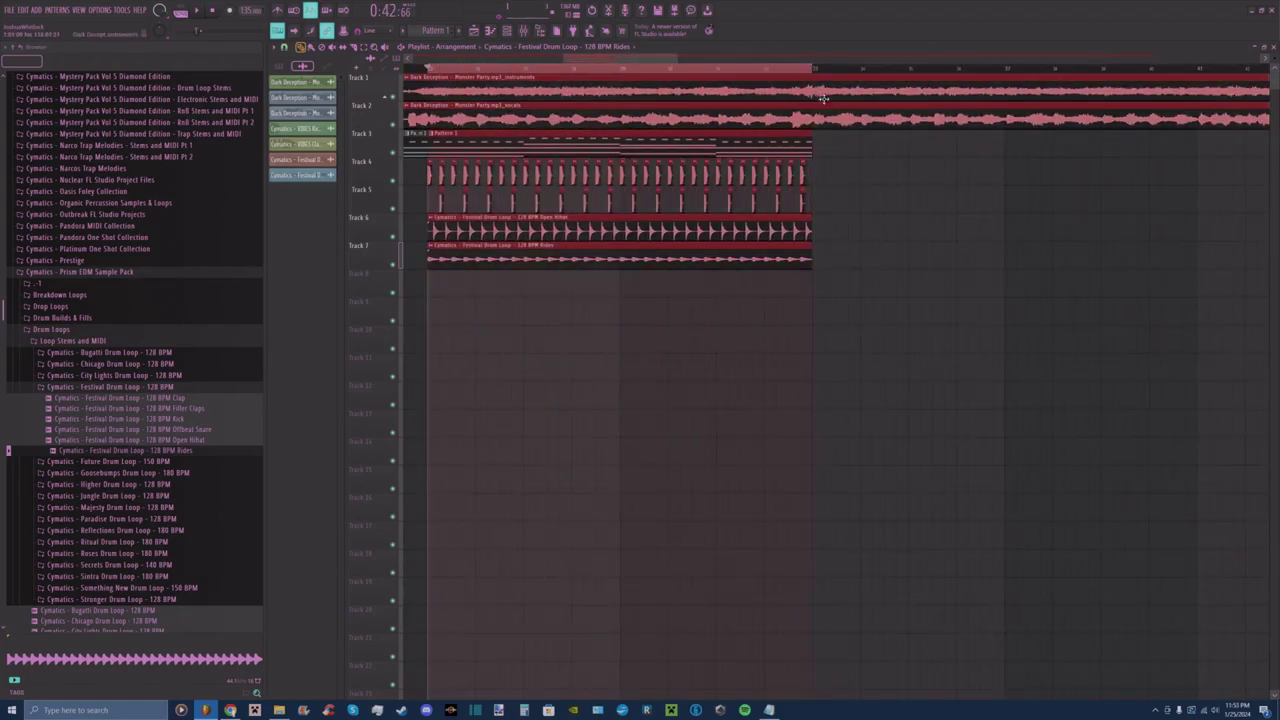
key(space)
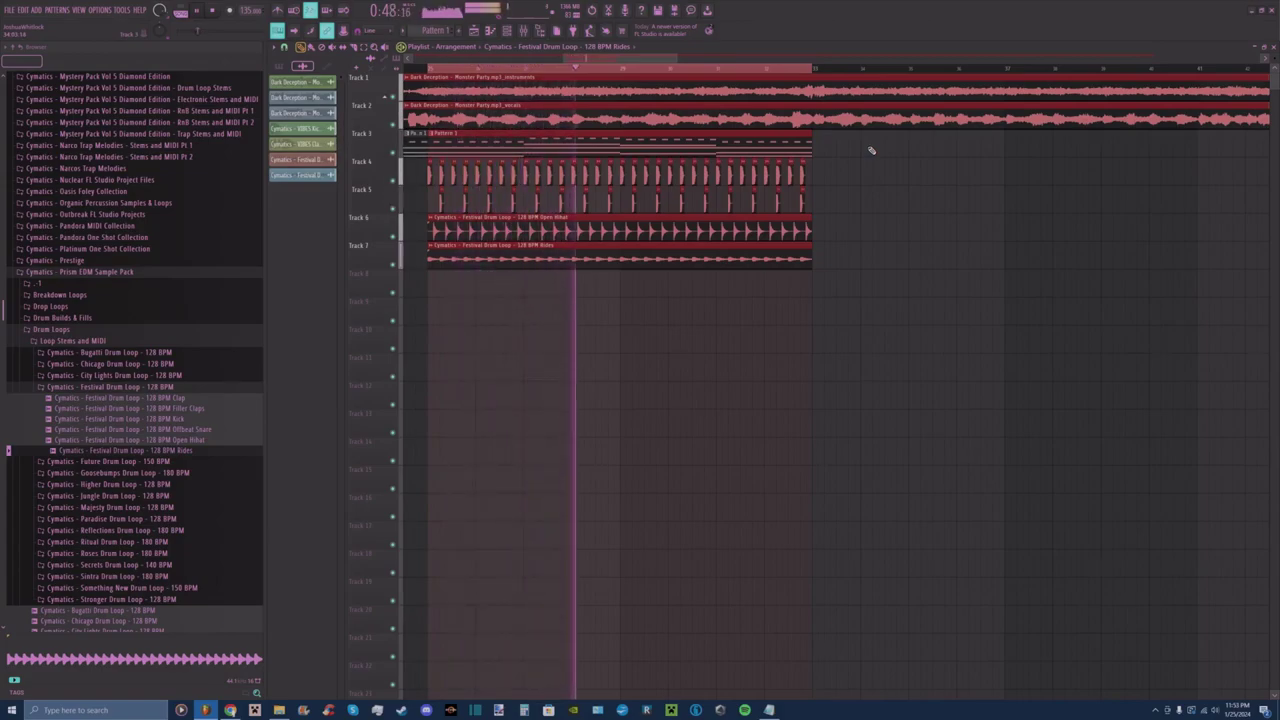
Show the channel rack with its filter set to All channels and stop playback.
drag(659, 60, 686, 60)
click(523, 31)
click(523, 31)
click(508, 32)
click(507, 31)
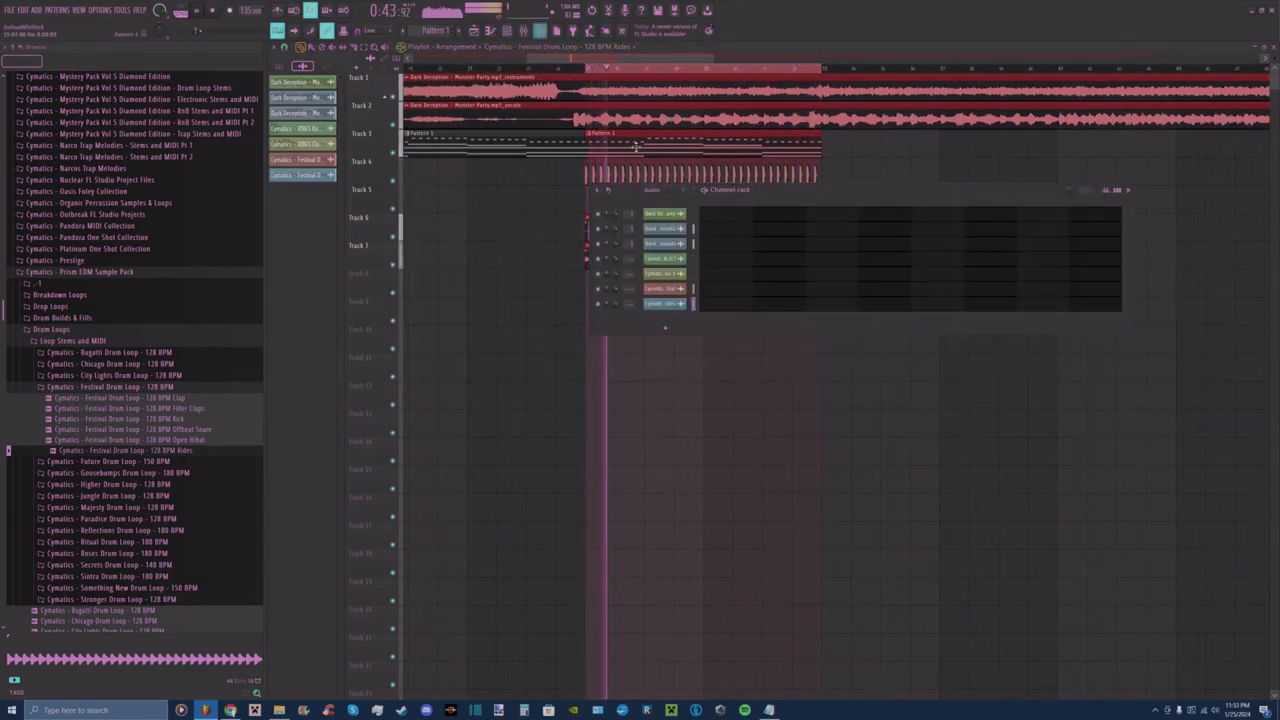
click(665, 191)
click(662, 202)
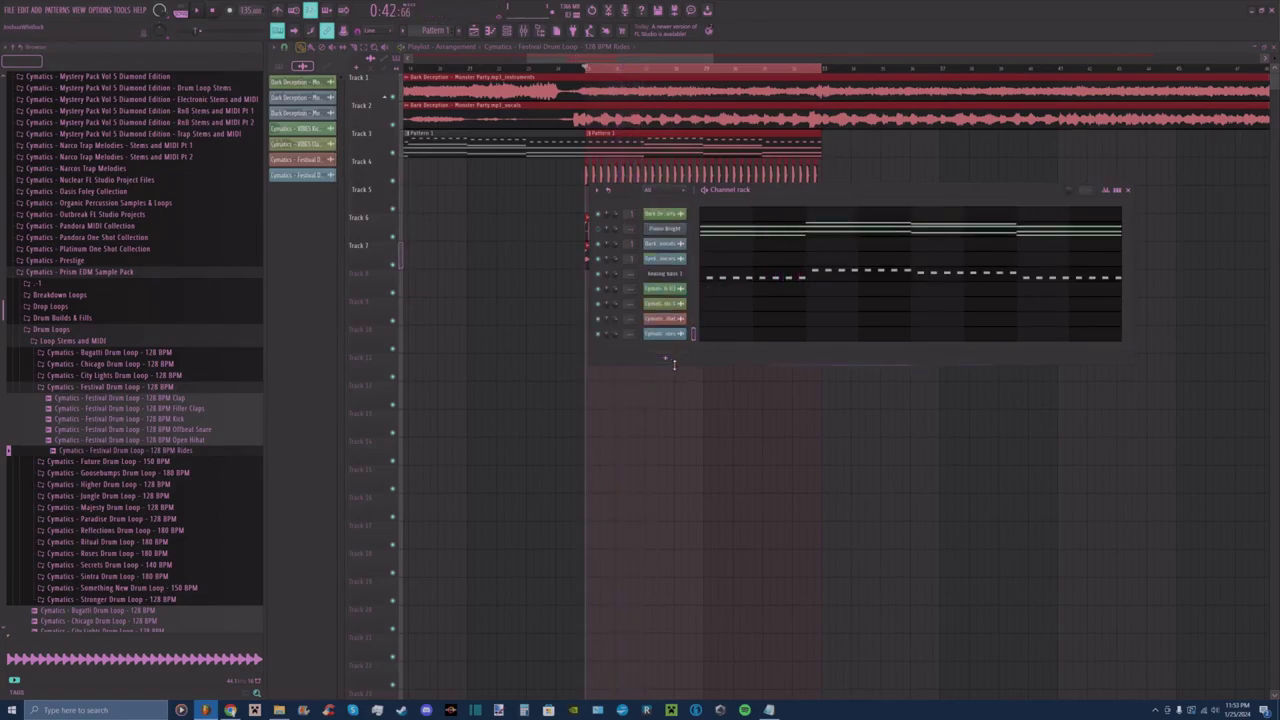
Add a Harmor channel, load the Analog bass 2 preset and close the plugin window.
click(667, 358)
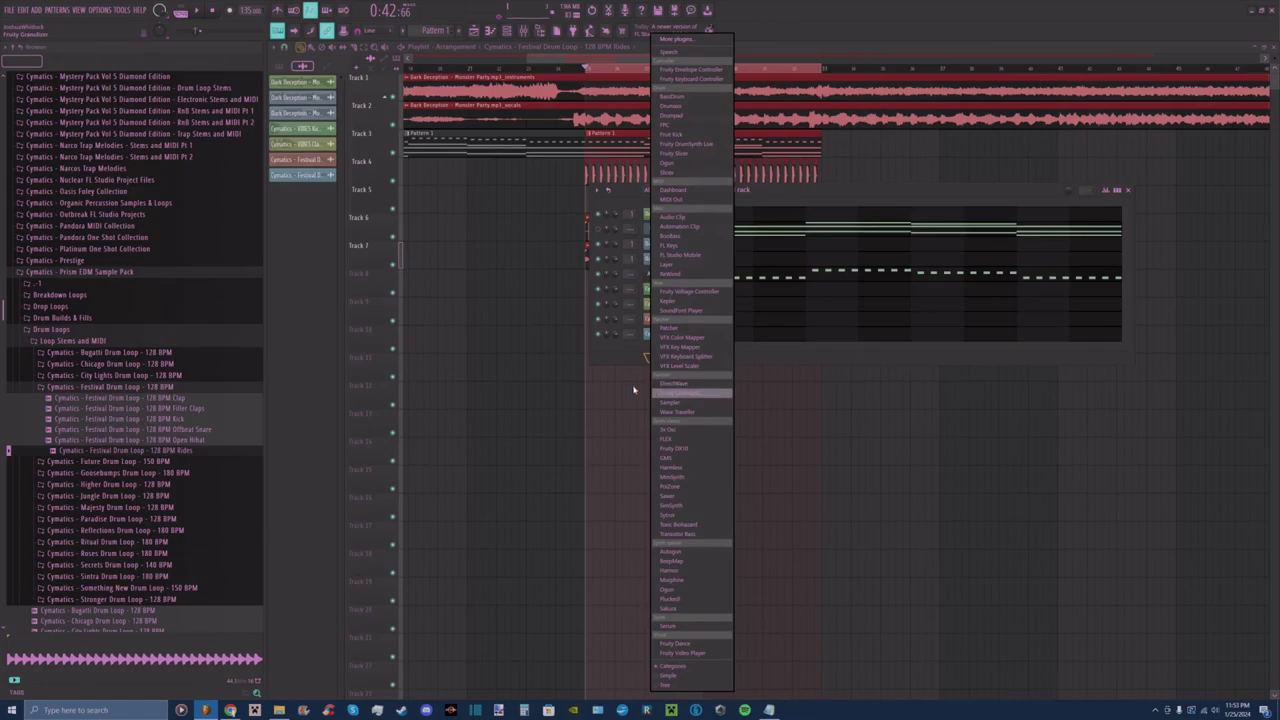
click(696, 570)
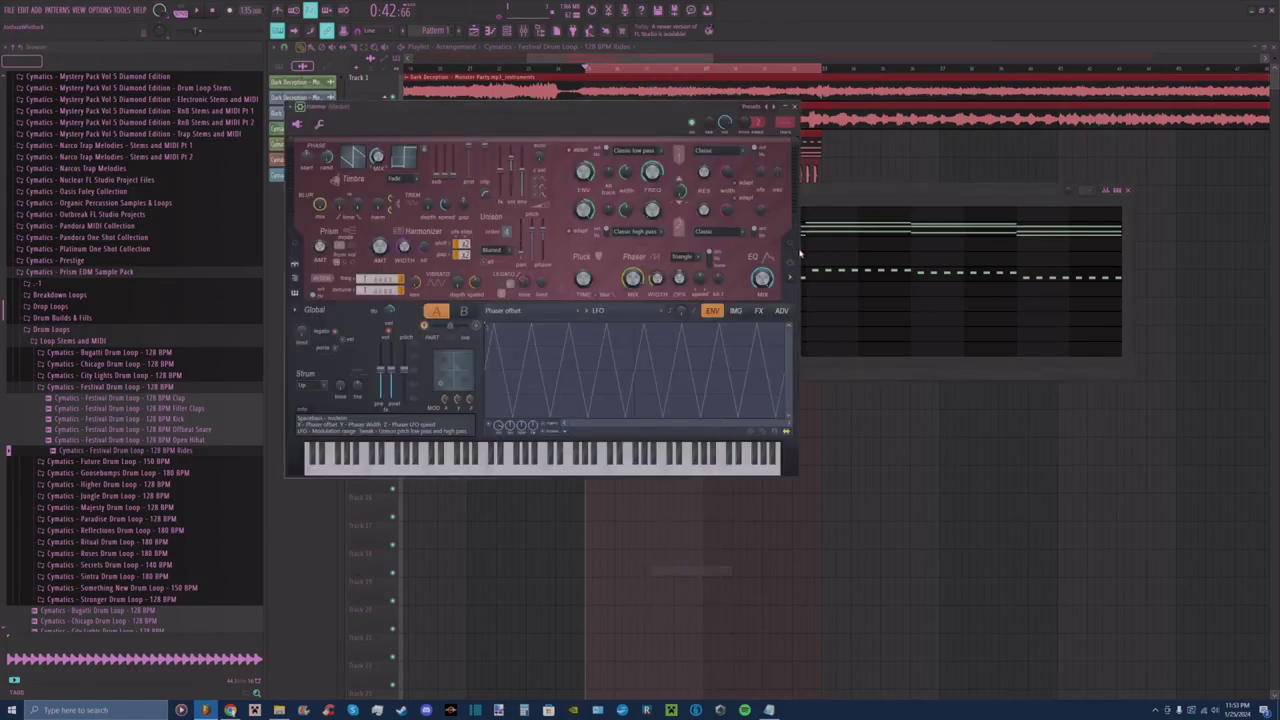
click(794, 107)
click(672, 350)
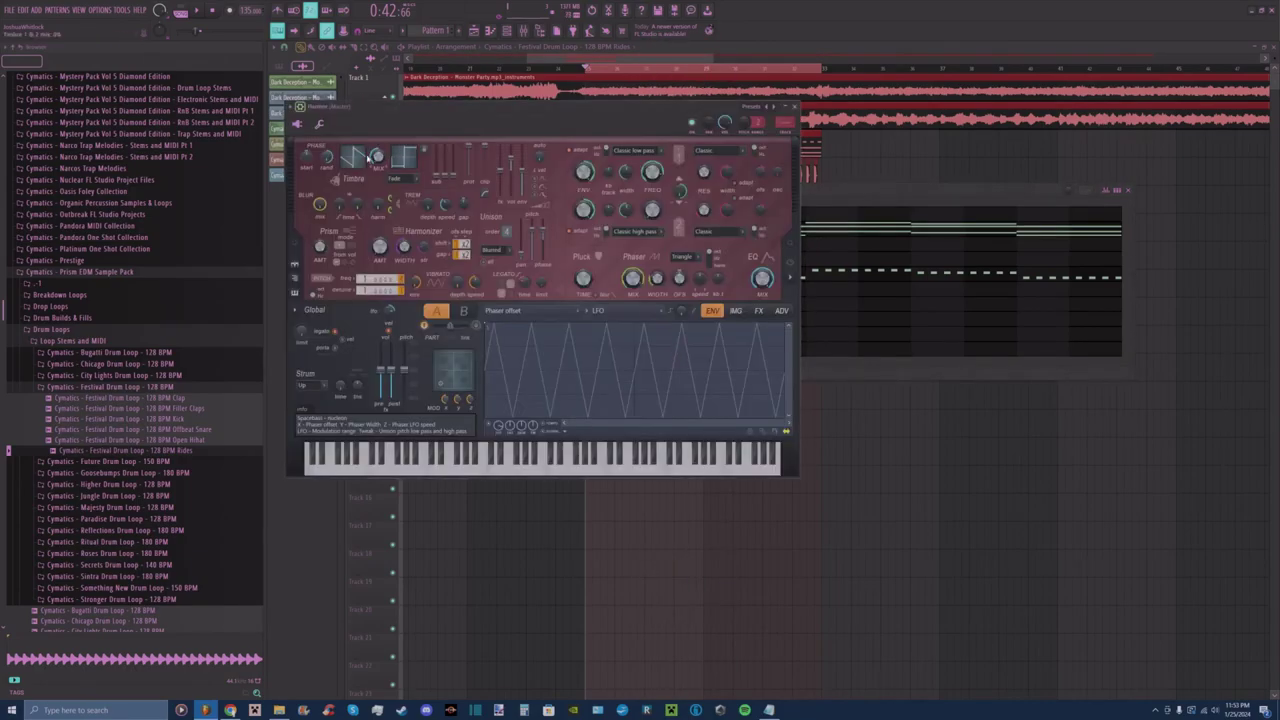
click(294, 108)
mouse_move(316, 135)
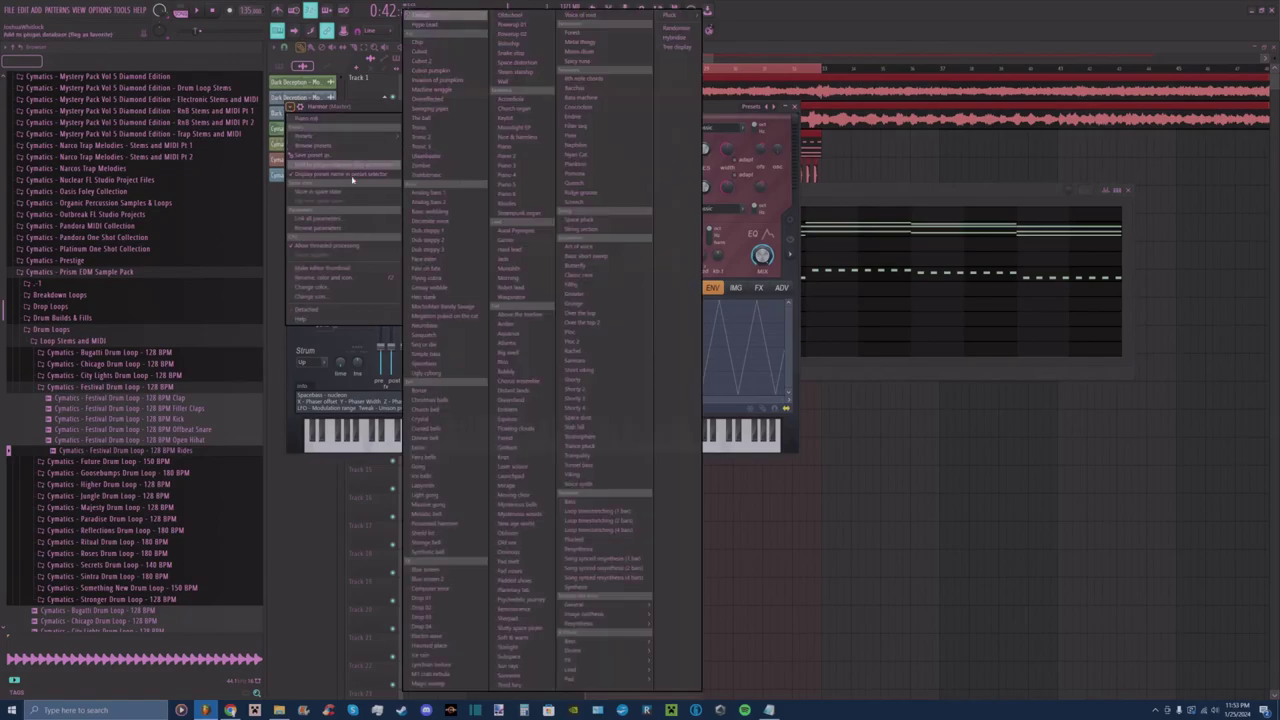
click(446, 204)
click(795, 107)
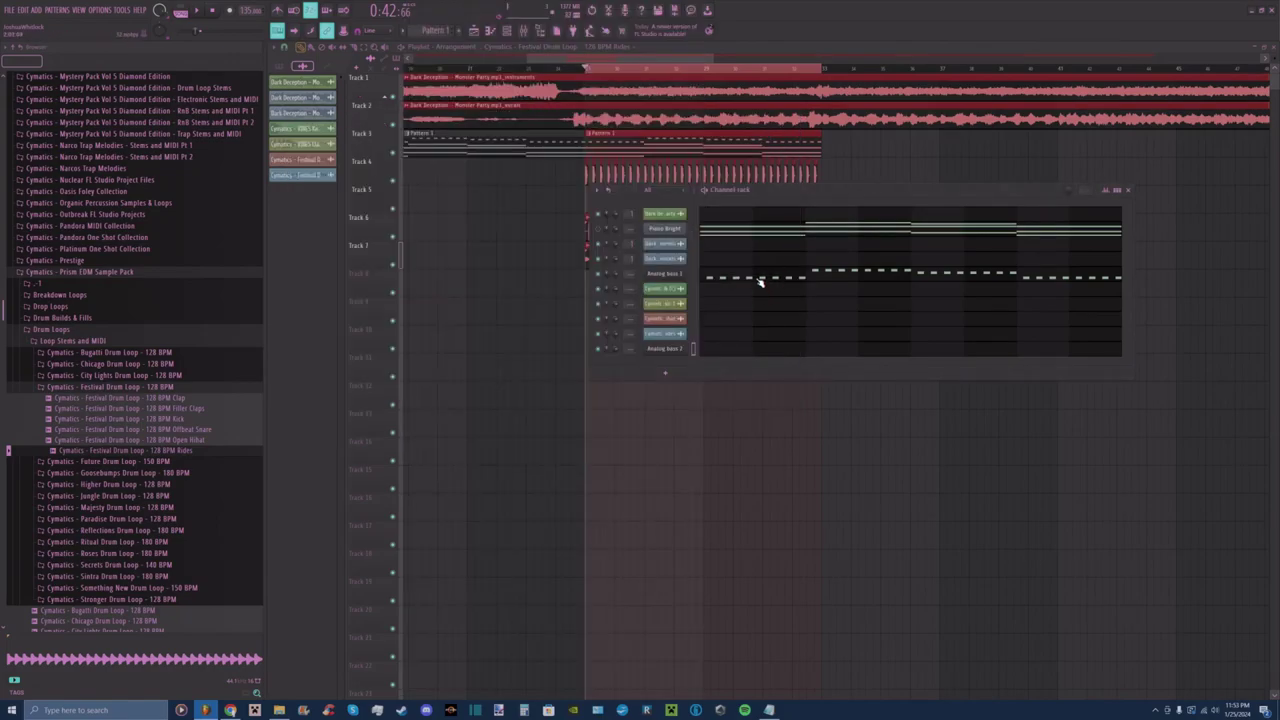
Open the Analog bass 1 notes in the piano roll and transpose all of them down one octave.
click(757, 281)
key(ctrl+a)
key(ctrl+Down)
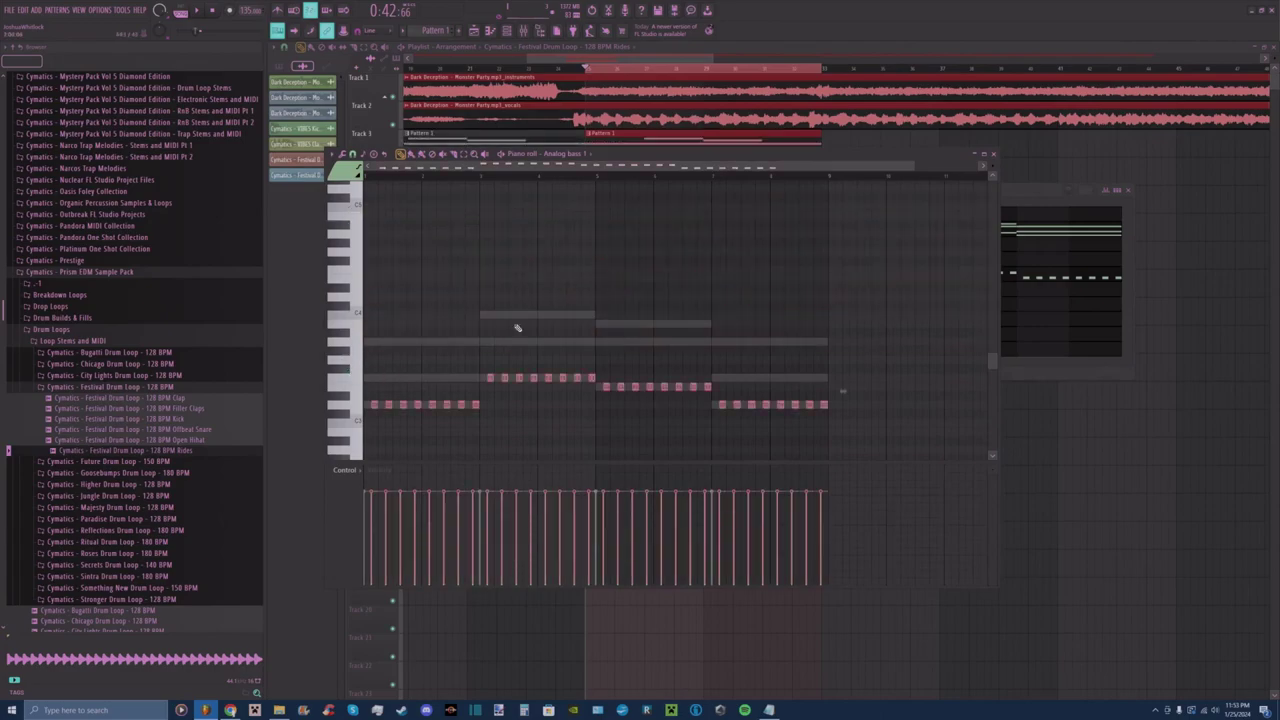
Add short F3 notes in bars 1 and 2 and an A3 note late in bar 2, checking them with playback.
key(space)
drag(912, 166, 598, 167)
key(space)
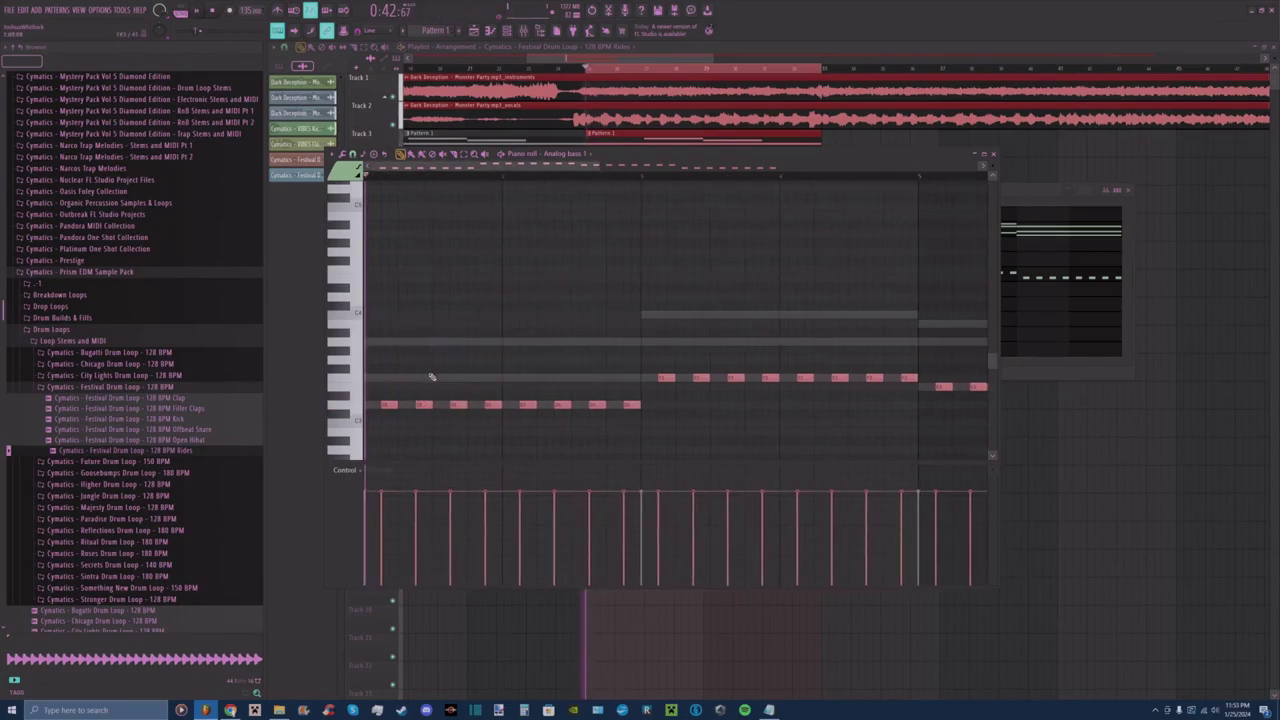
key(space)
click(442, 379)
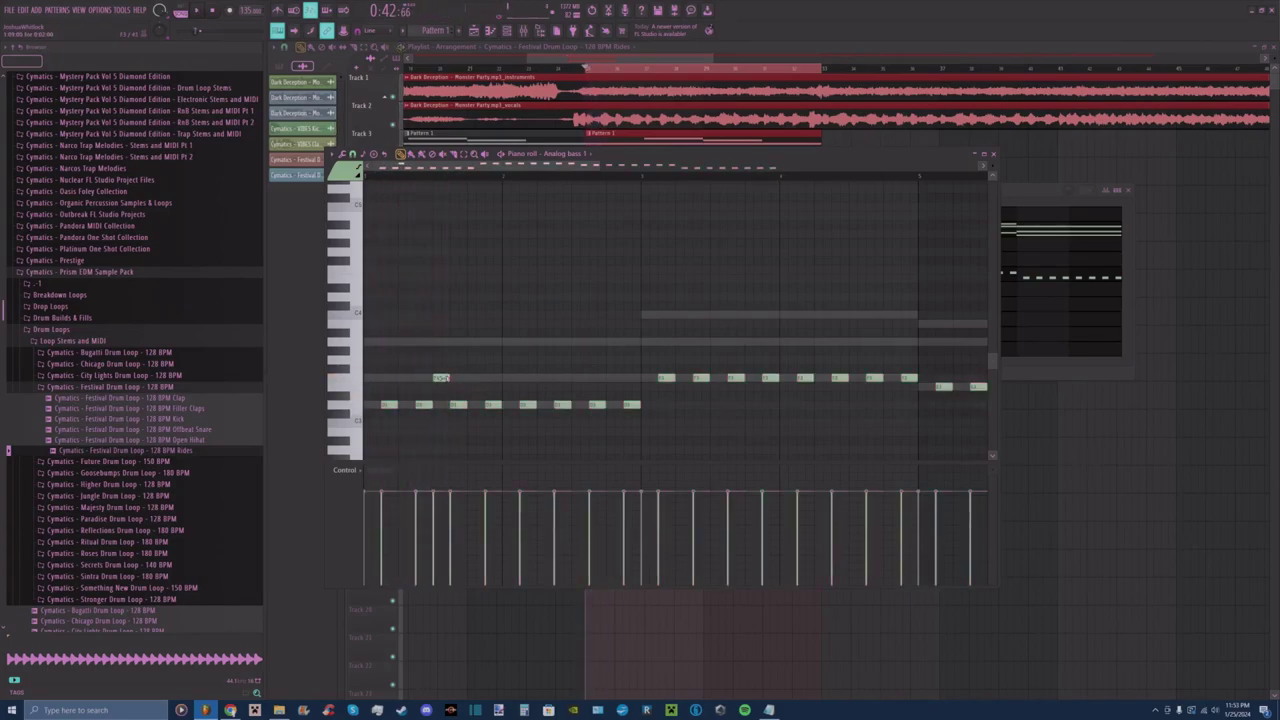
key(space)
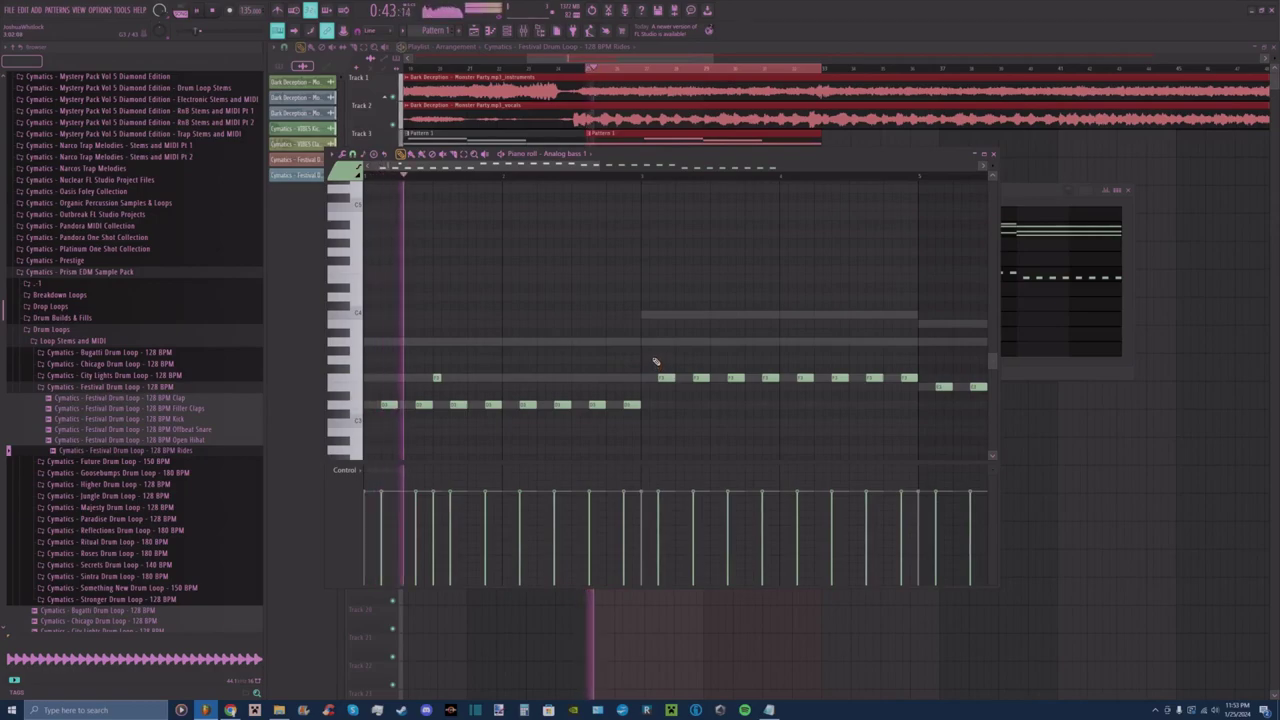
key(space)
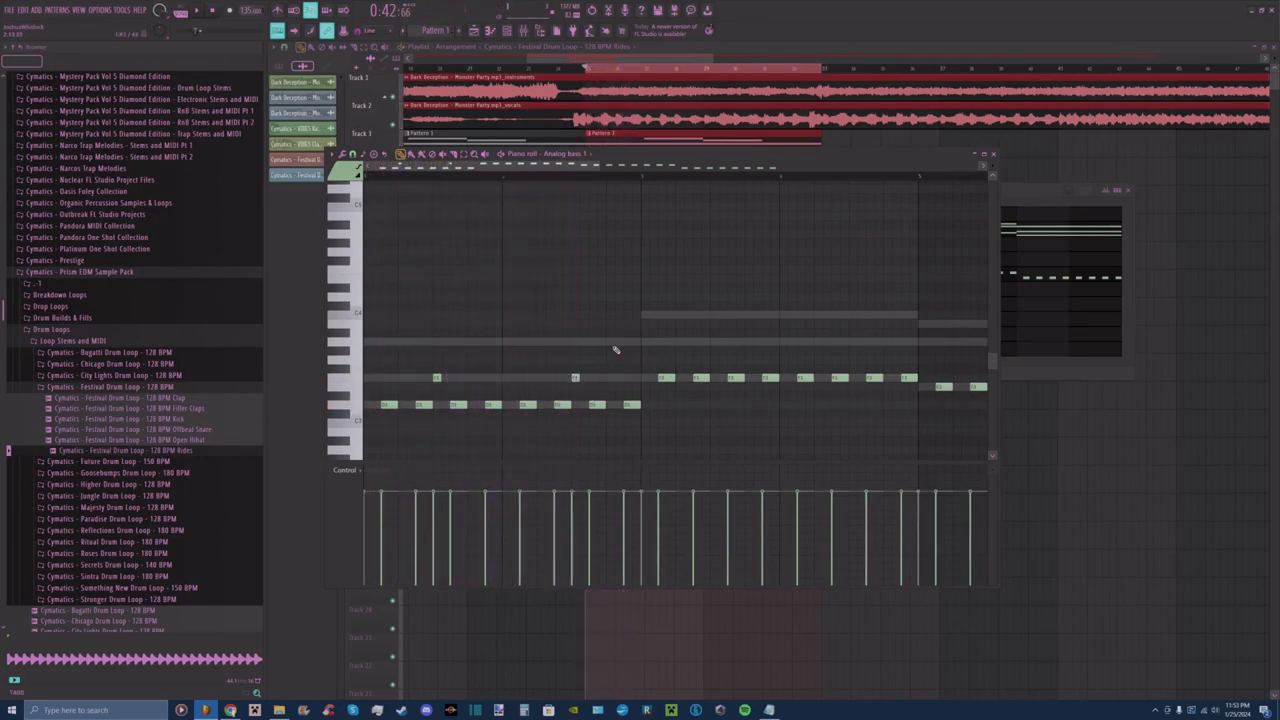
key(space)
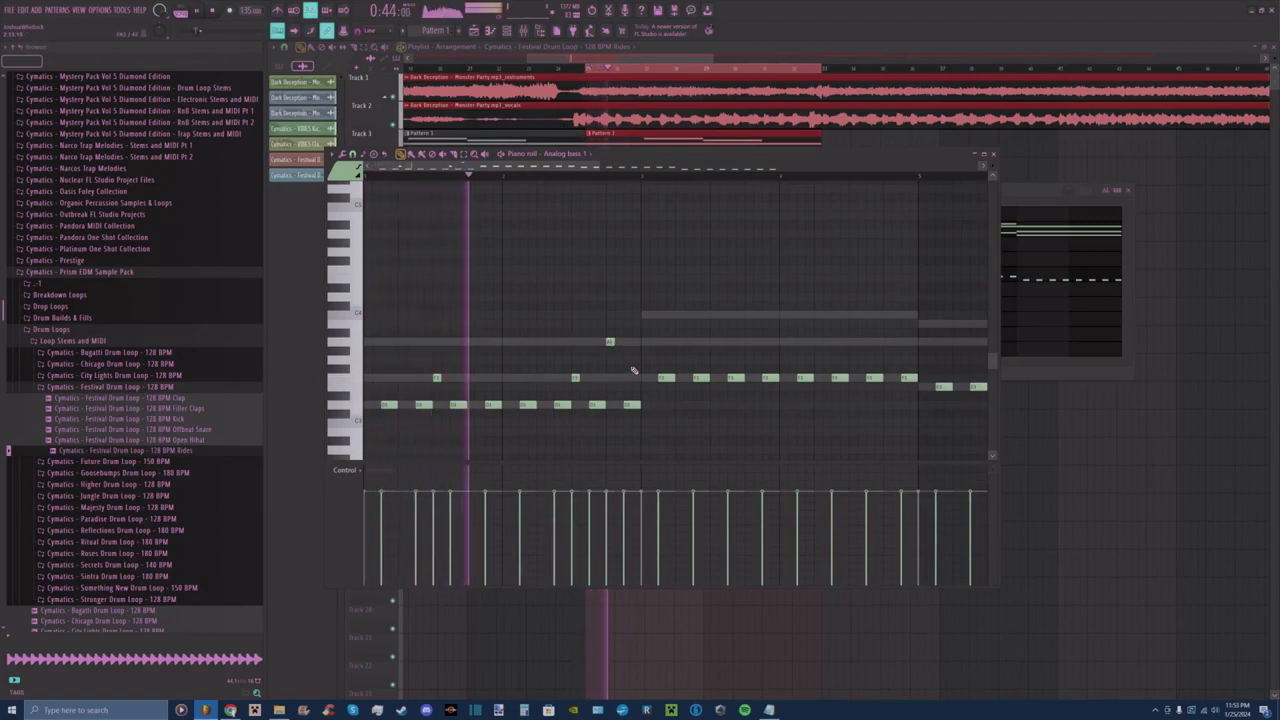
Lengthen the added F3 and A3 notes in bars 1 and 2 to match the other bass notes and play them back.
key(space)
drag(620, 329, 593, 364)
drag(637, 319, 571, 387)
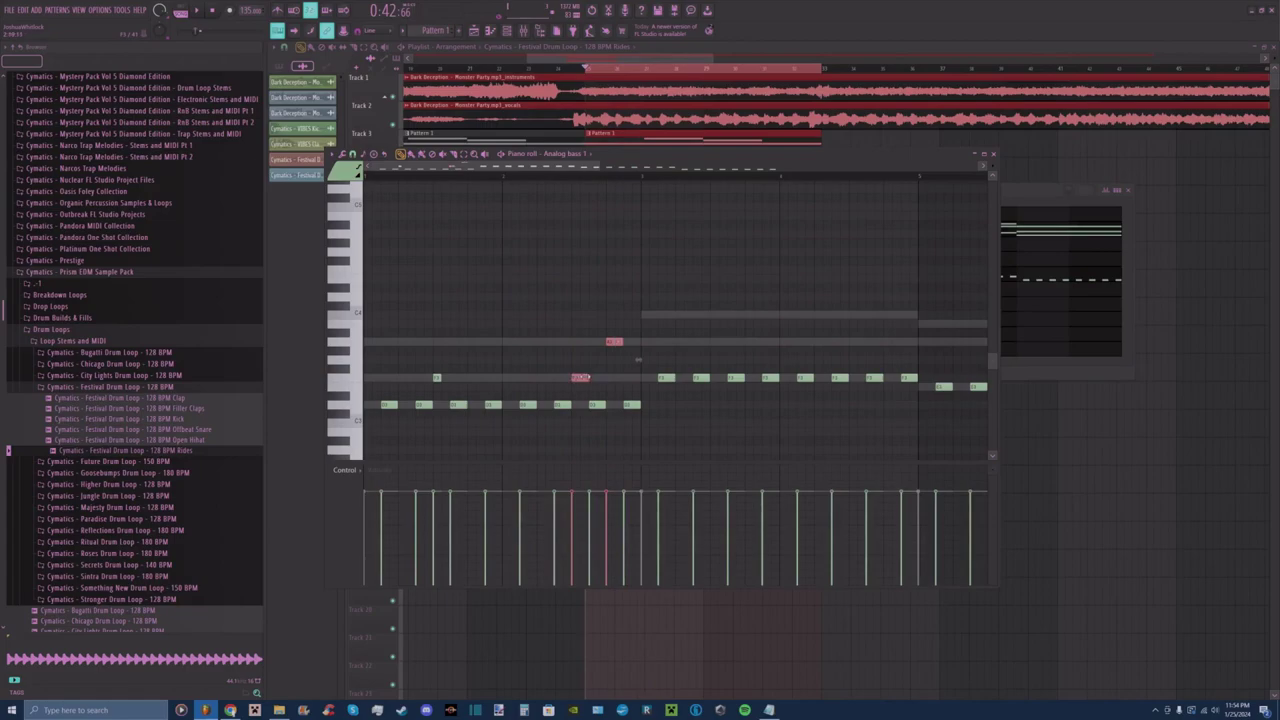
key(space)
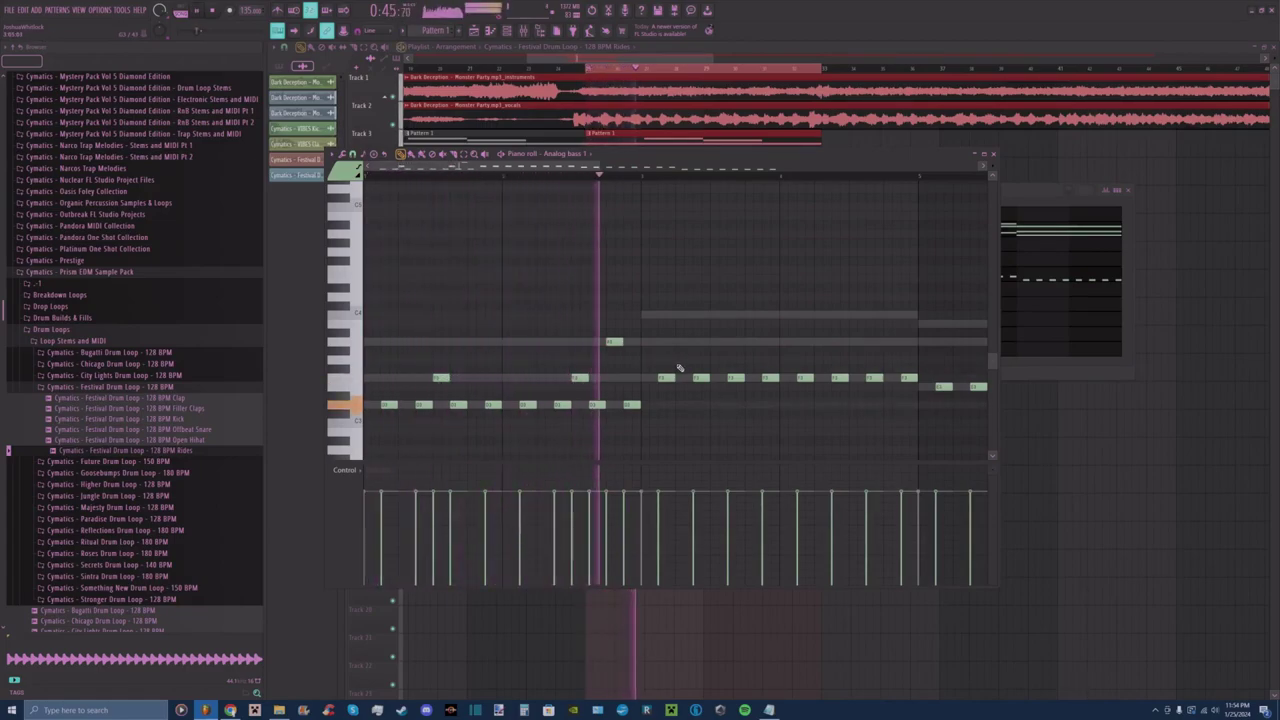
Add A3 notes in bars 3, 4 and 5 and a C4 note near the end of bar 4.
scroll(572, 228, right, 1)
key(space)
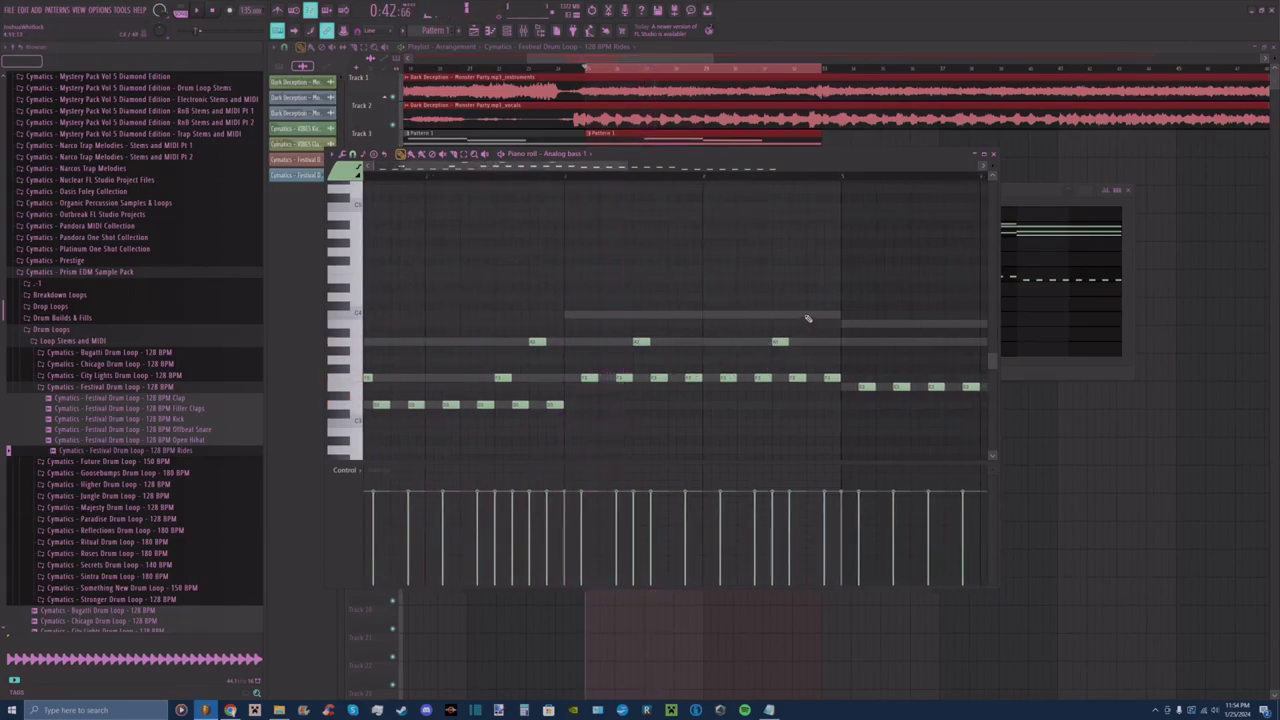
scroll(727, 358, right, 2)
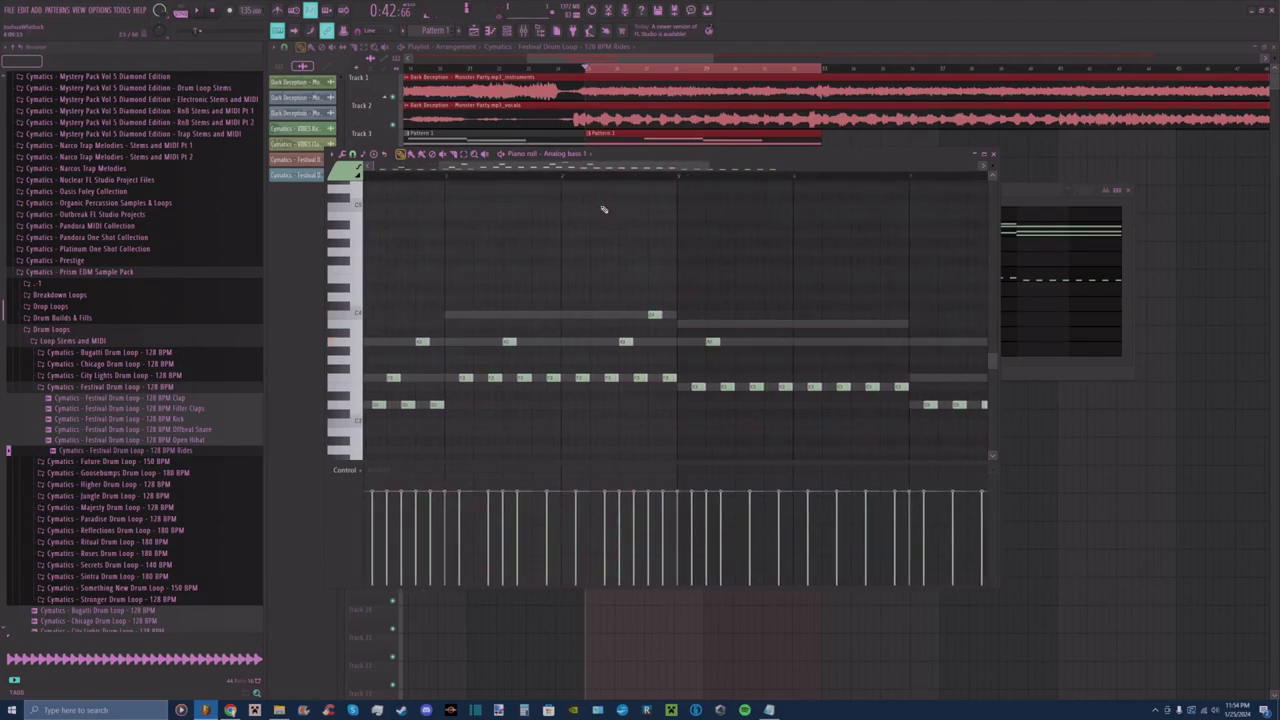
Add A3 and B3 notes late in bar 6, F3 notes in bars 7 and 8, and an A3 note near the end of bar 8.
drag(594, 168, 488, 180)
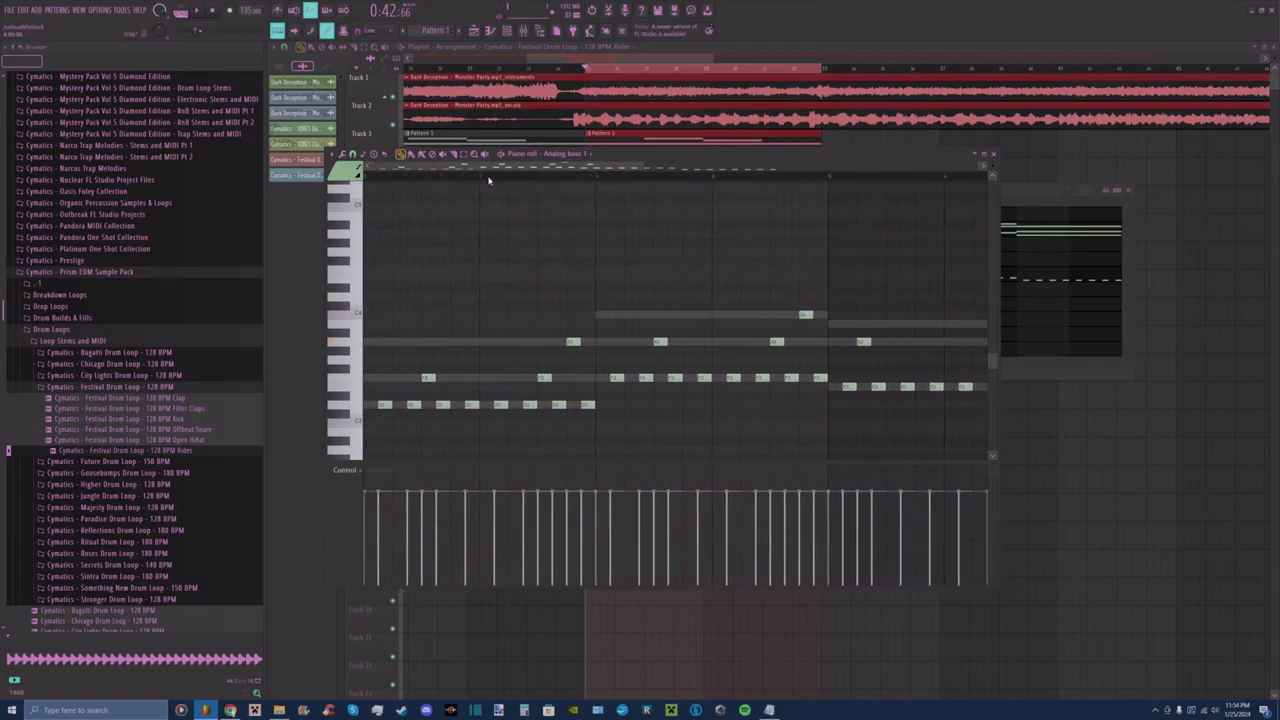
scroll(629, 200, right, 3)
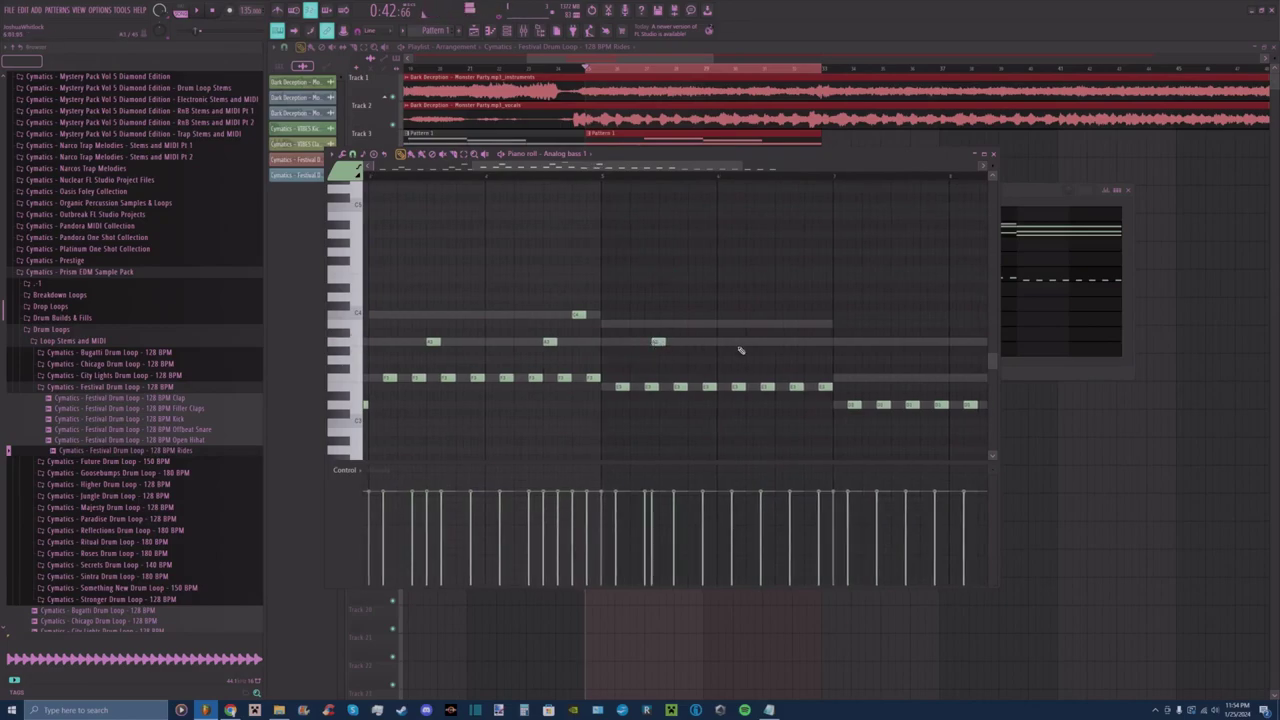
scroll(701, 233, right, 2)
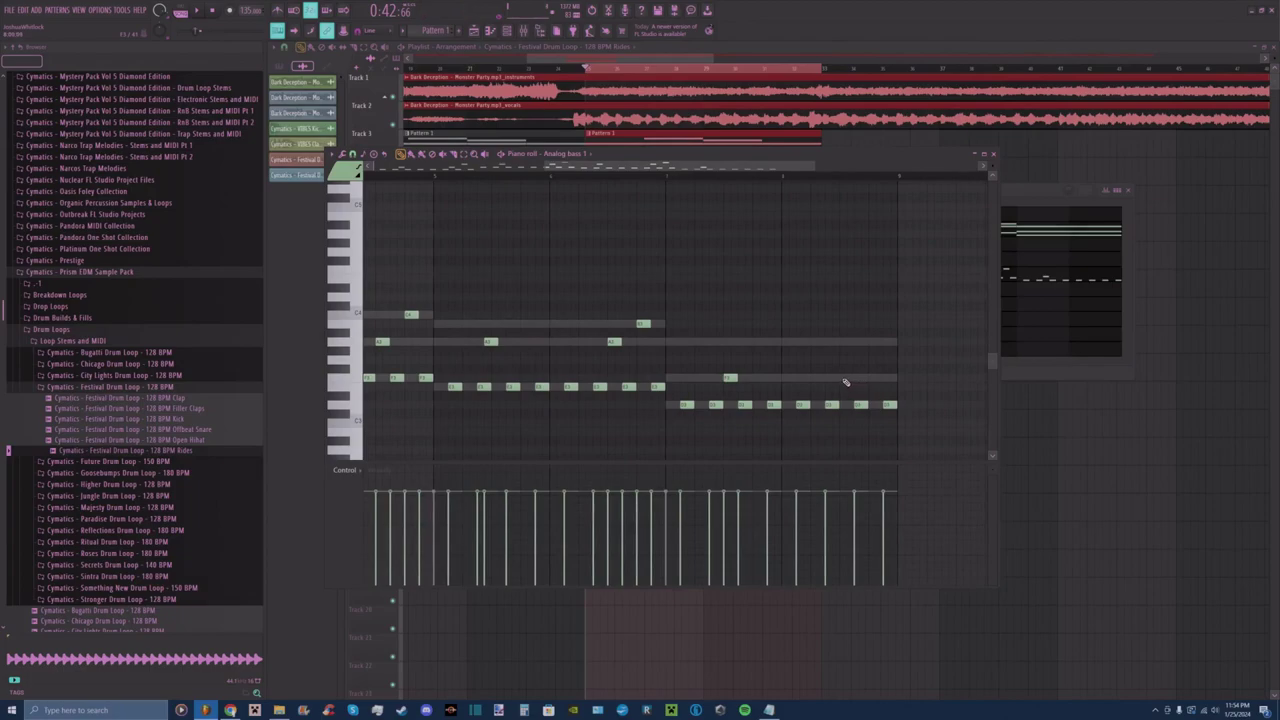
drag(676, 168, 490, 172)
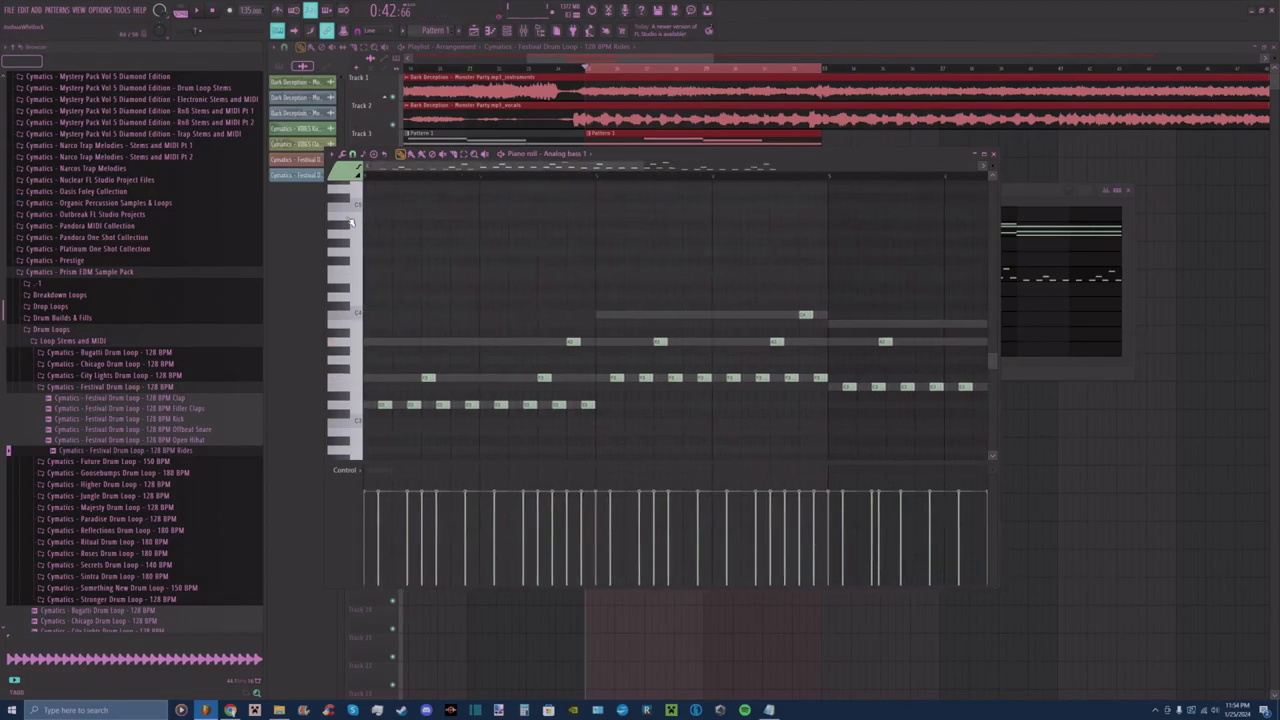
Transpose all Analog bass 1 notes up one octave, move the A4 note in bar 5 slightly later and play back the bass line.
key(ctrl+a)
key(ctrl+Up)
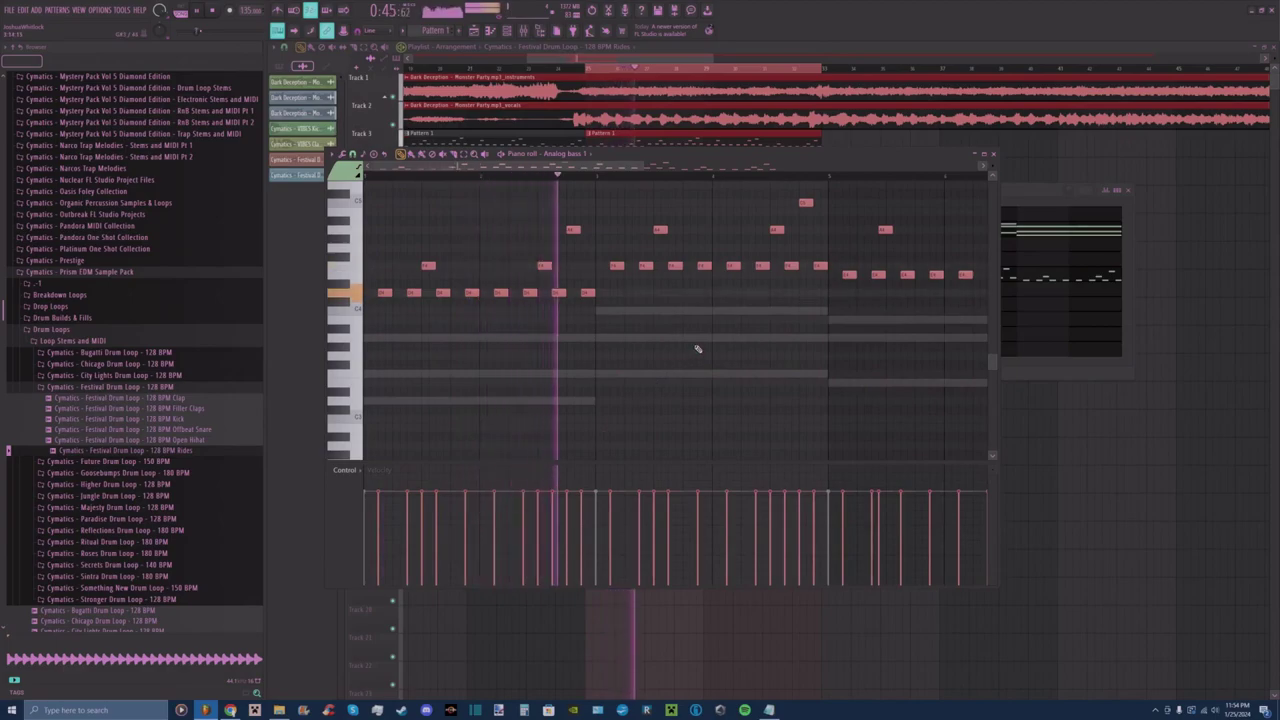
drag(589, 166, 688, 168)
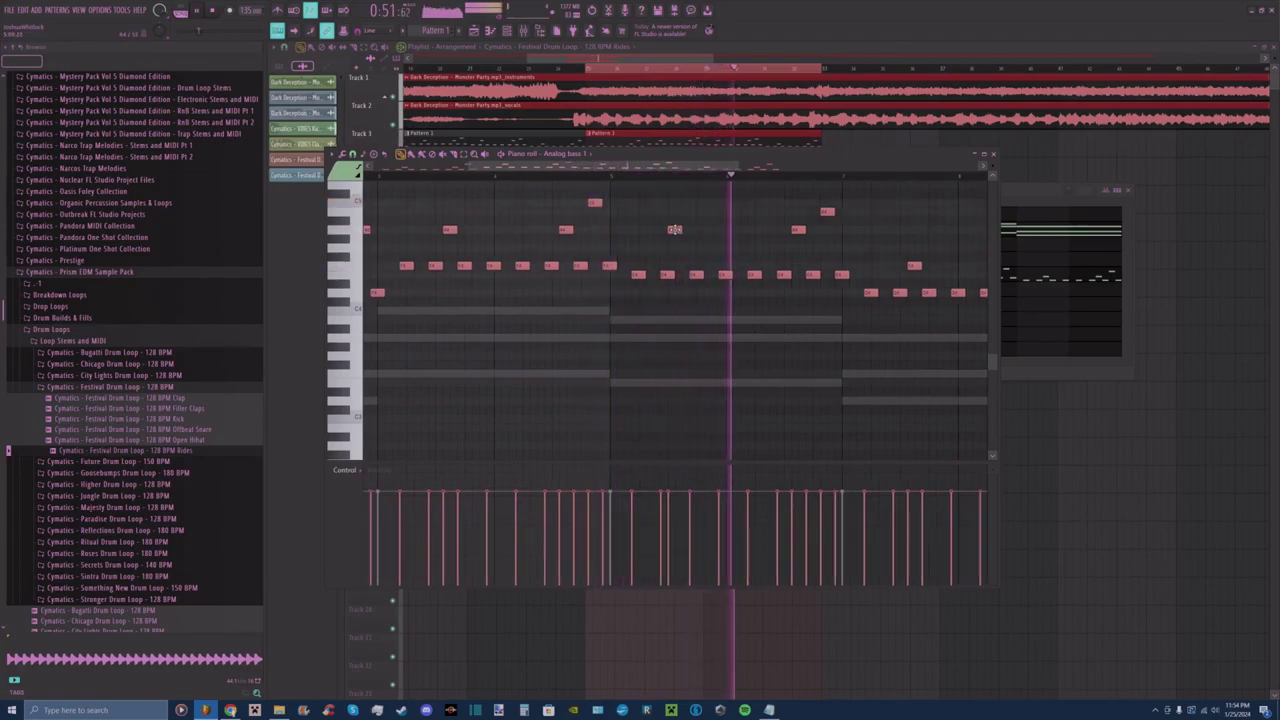
mouse_move(672, 231)
mouse_down()
mouse_move(680, 250)
mouse_move(679, 231)
mouse_up()
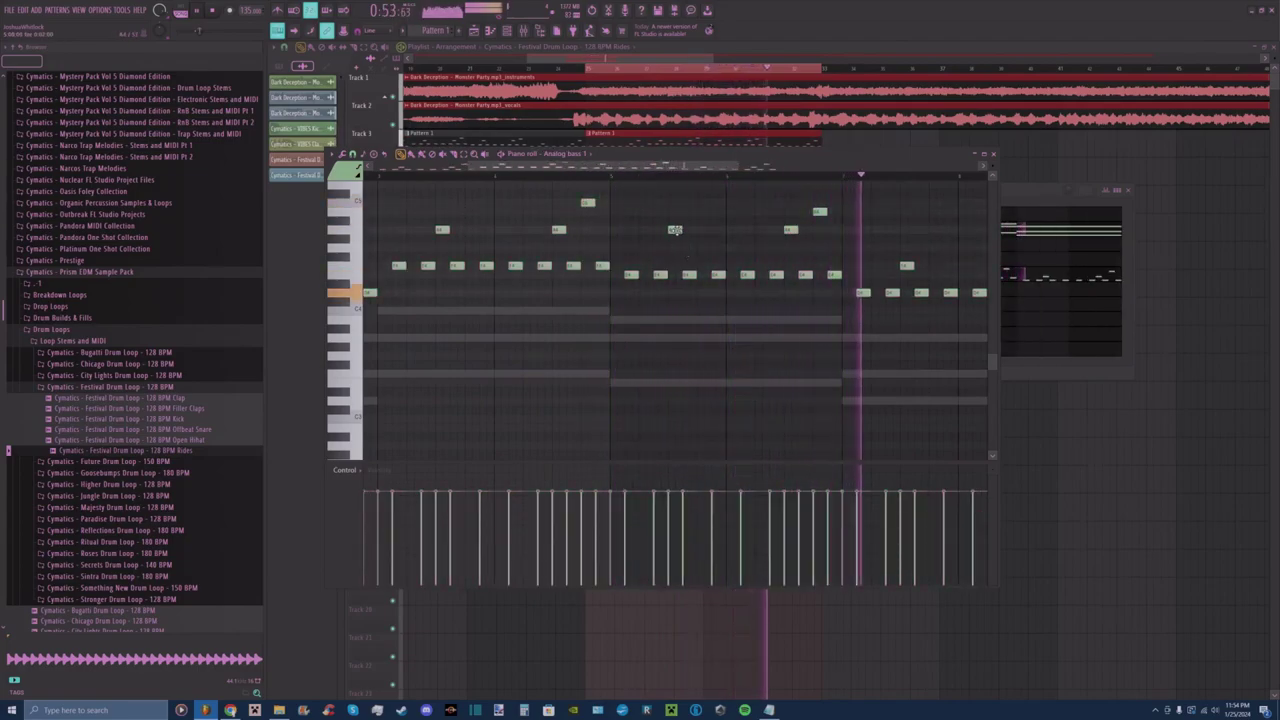
drag(660, 168, 707, 170)
scroll(707, 170, right, 1)
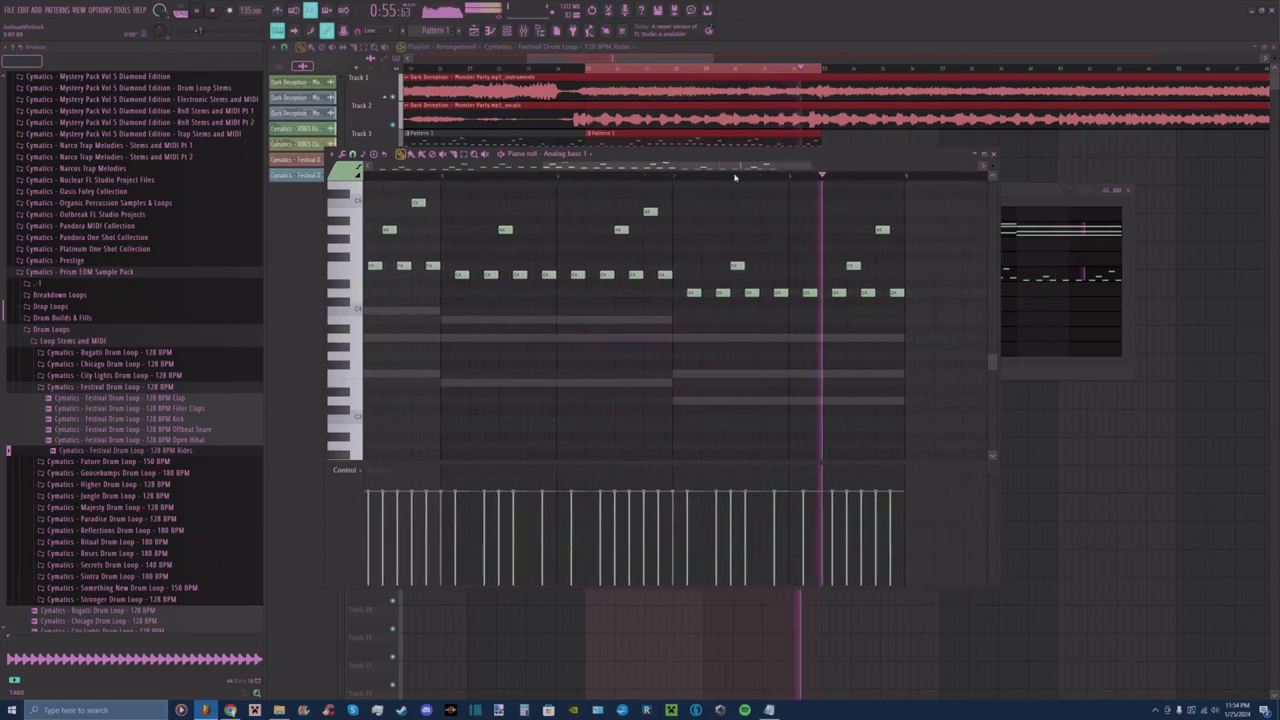
key(space)
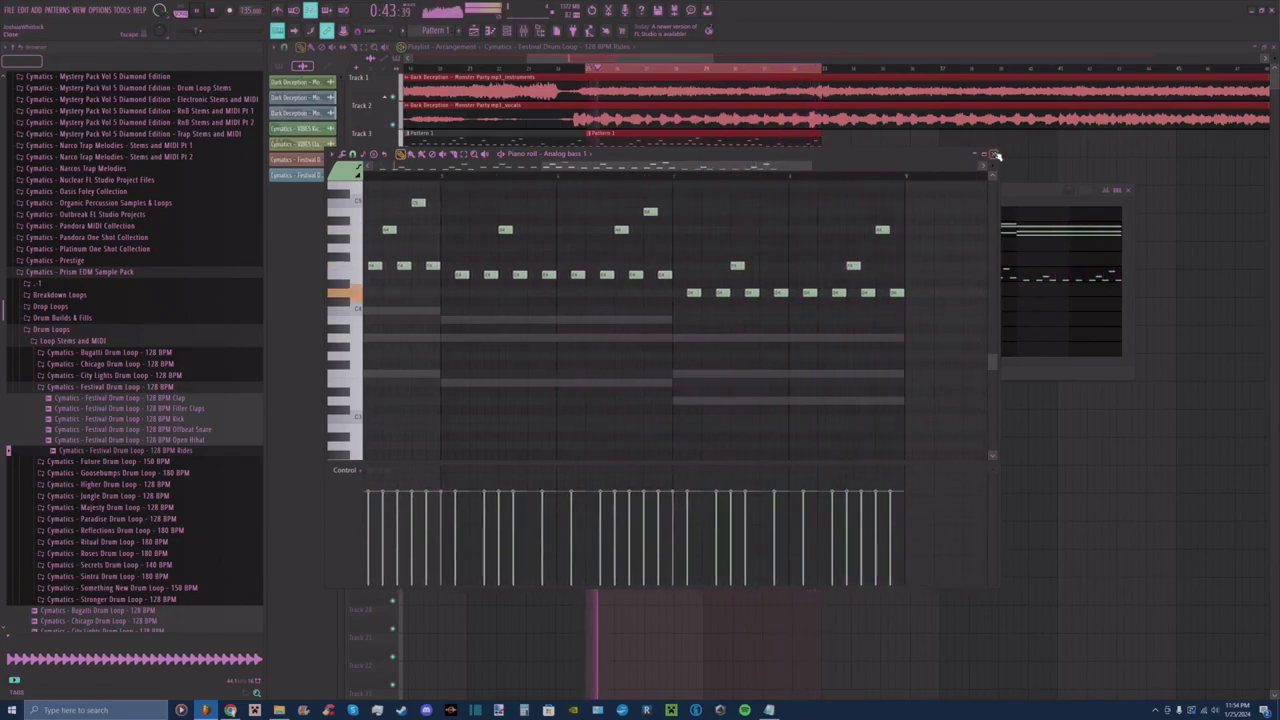
Copy the Analog bass 1 notes and paste them into the Analog bass 2 channel.
click(995, 156)
right_click(680, 275)
click(797, 285)
right_click(675, 349)
click(807, 368)
Transpose all pasted Analog bass 2 notes up one octave and check them in the piano roll.
click(710, 354)
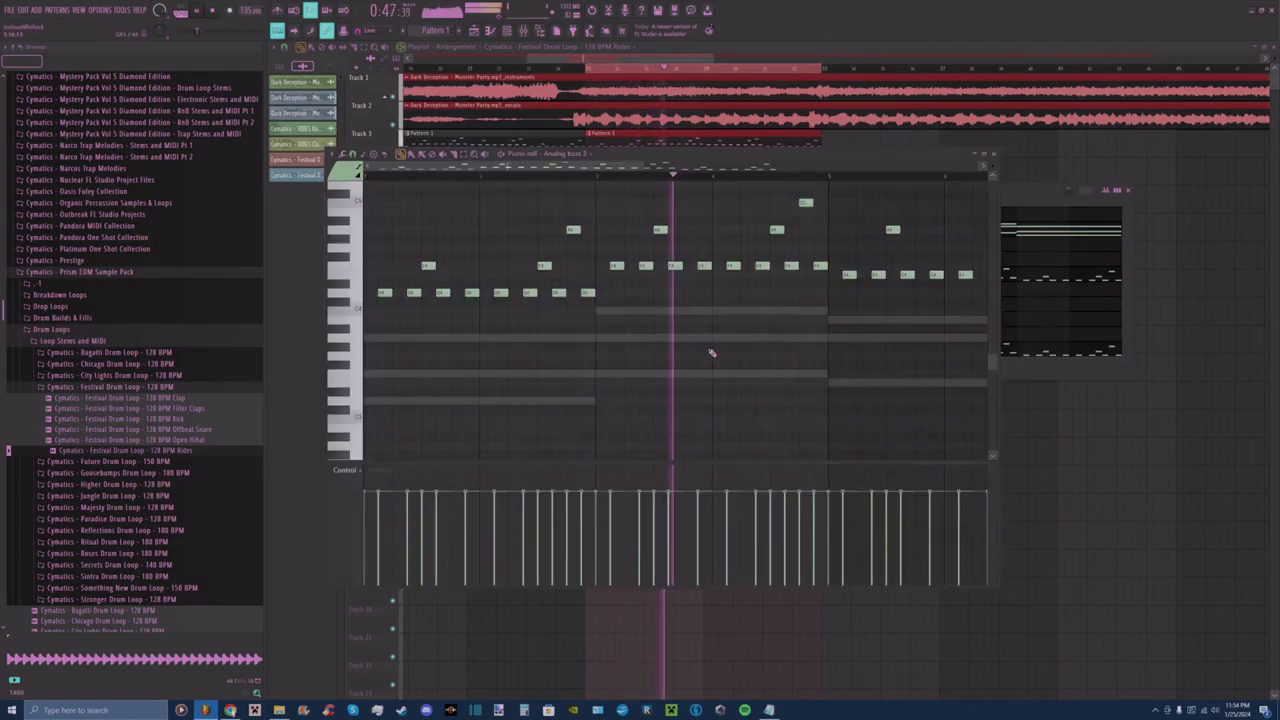
key(ctrl+a)
key(ctrl+Up)
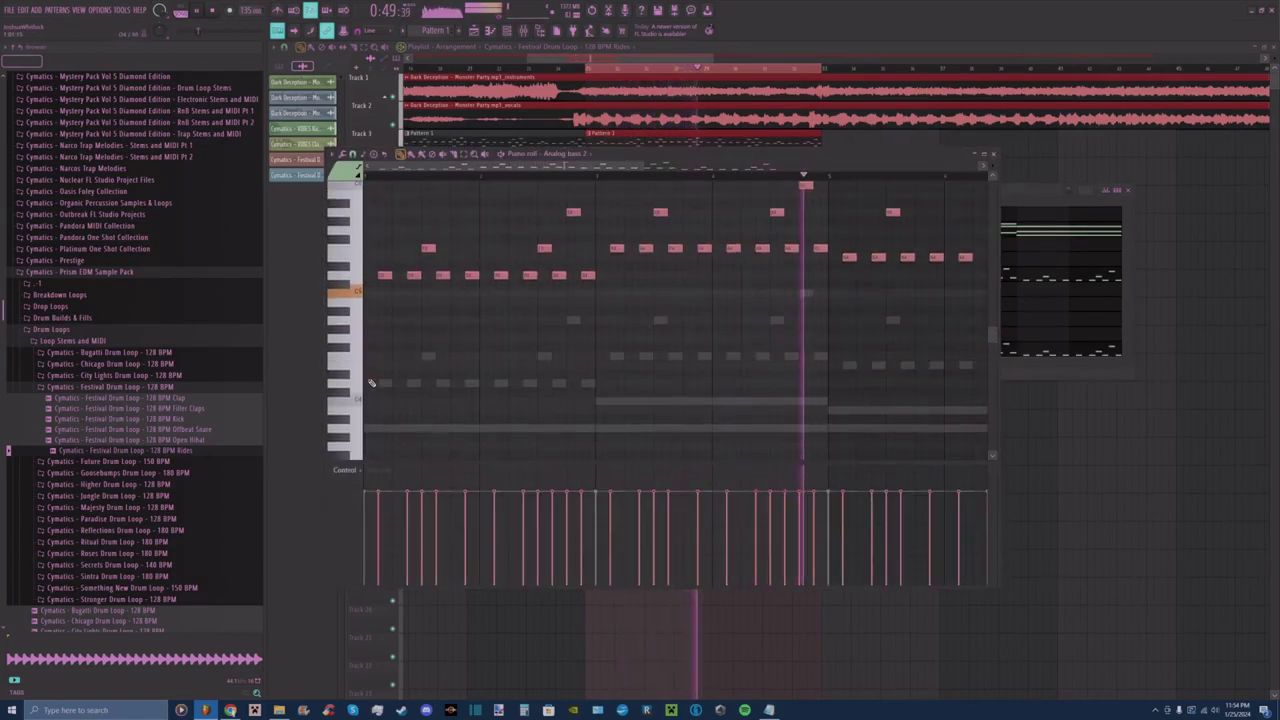
click(1163, 229)
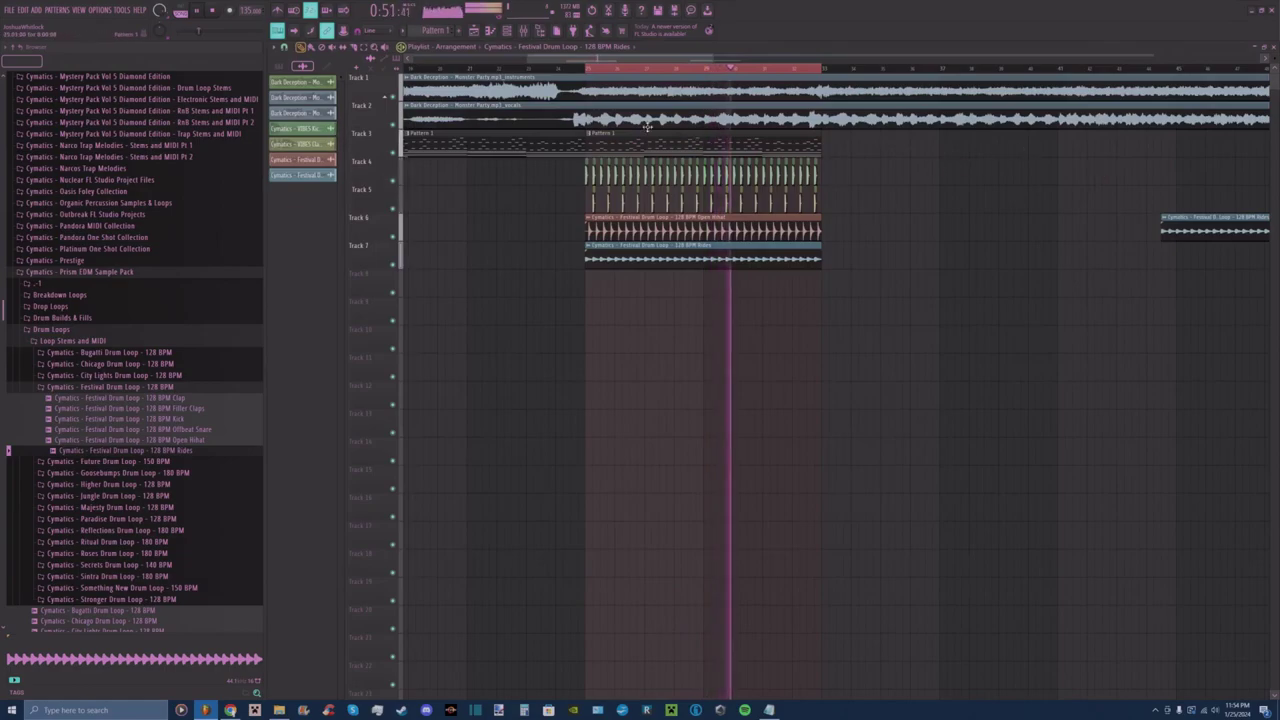
click(510, 32)
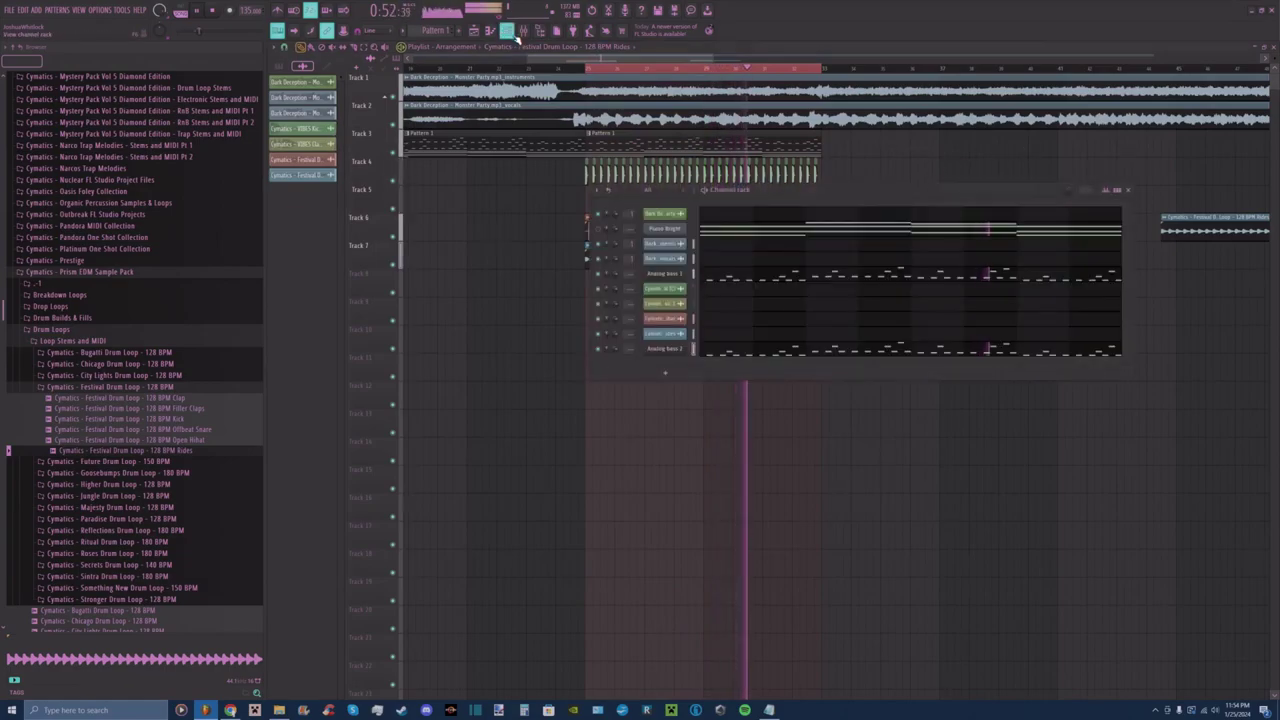
click(695, 350)
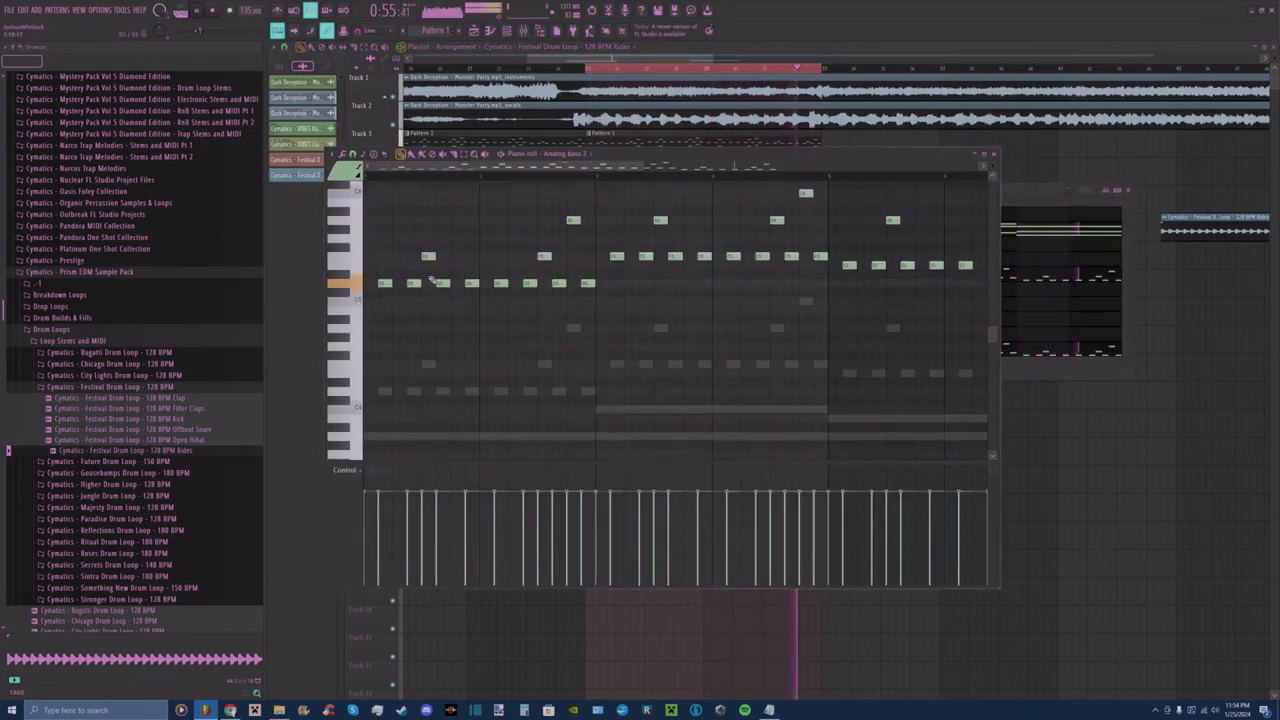
click(992, 154)
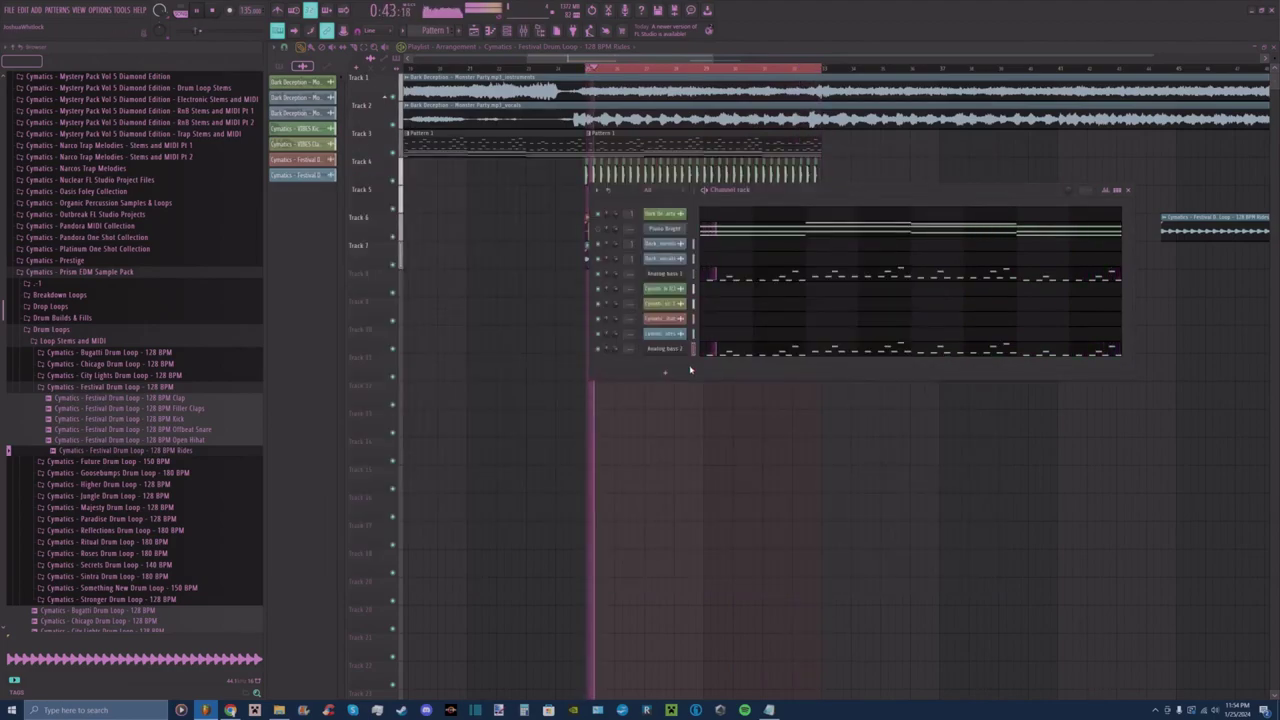
Reorder the channels so Analog bass 2 sits directly below Analog bass 1 and Piano Bright directly above it.
drag(695, 350, 700, 290)
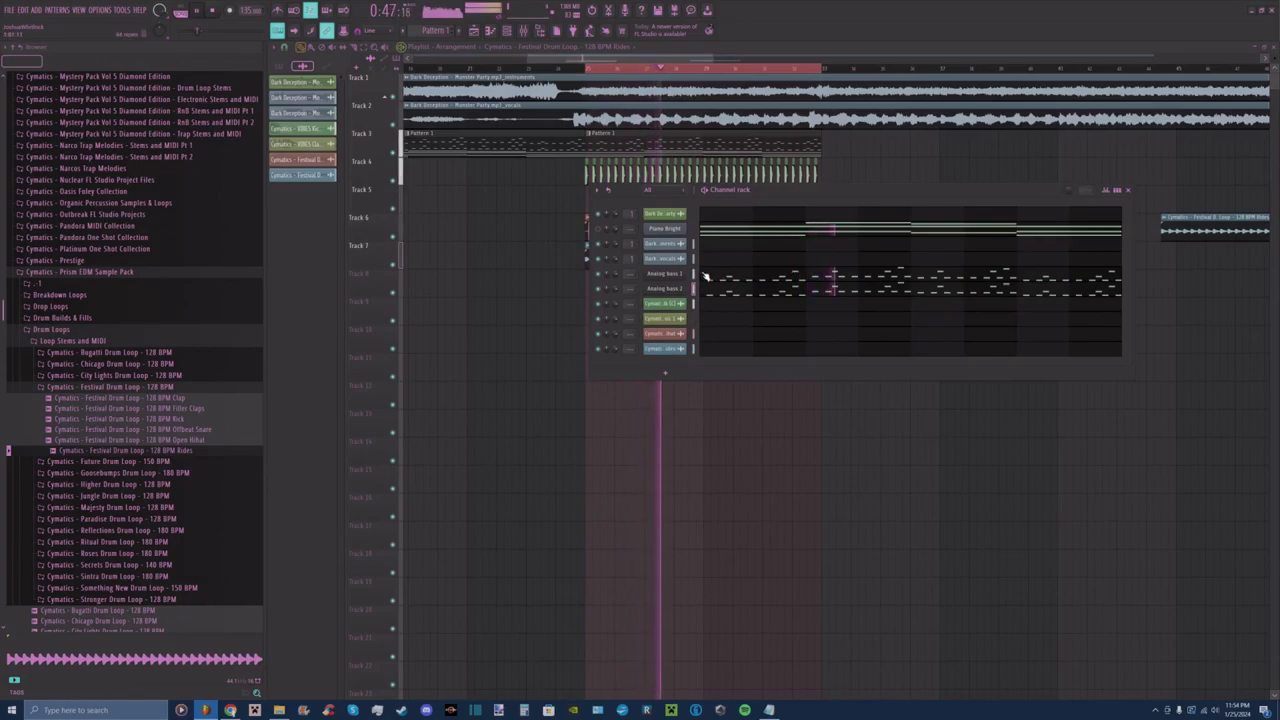
drag(693, 229, 695, 258)
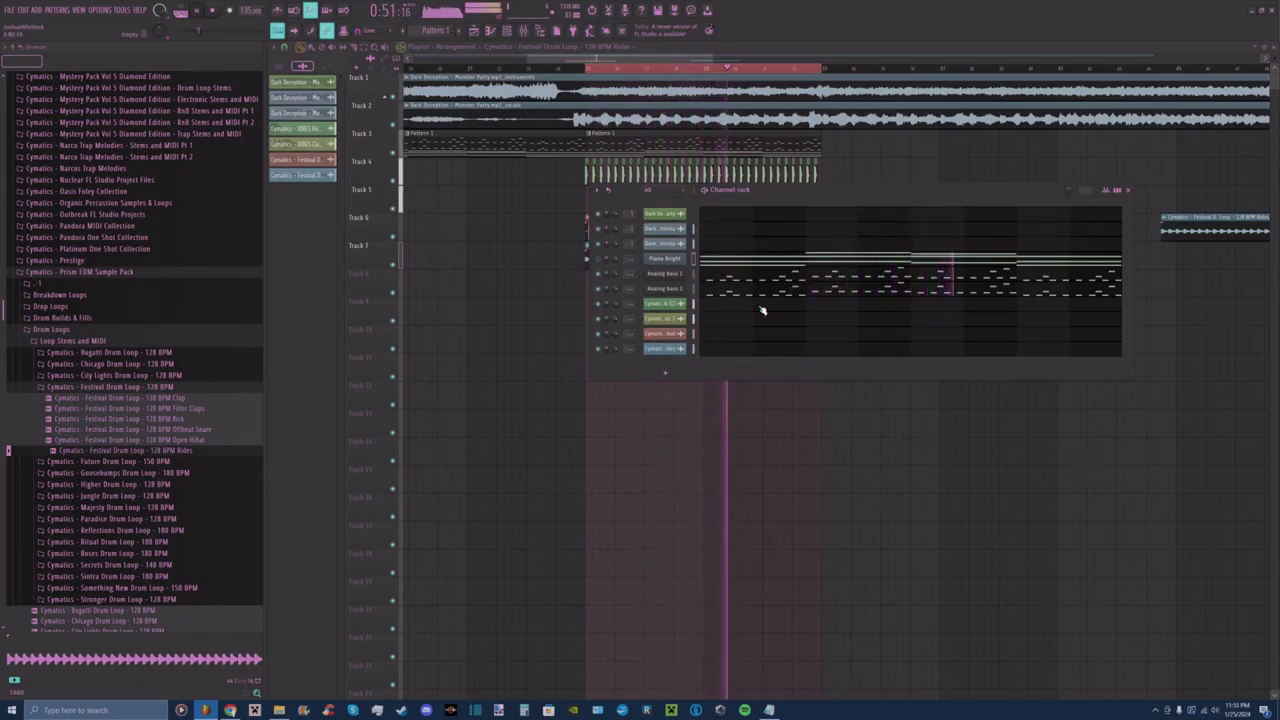
Add a Serum channel and load the PLUCK - Digital preset from the Cymatics - Black Future Bass Collection.
click(665, 373)
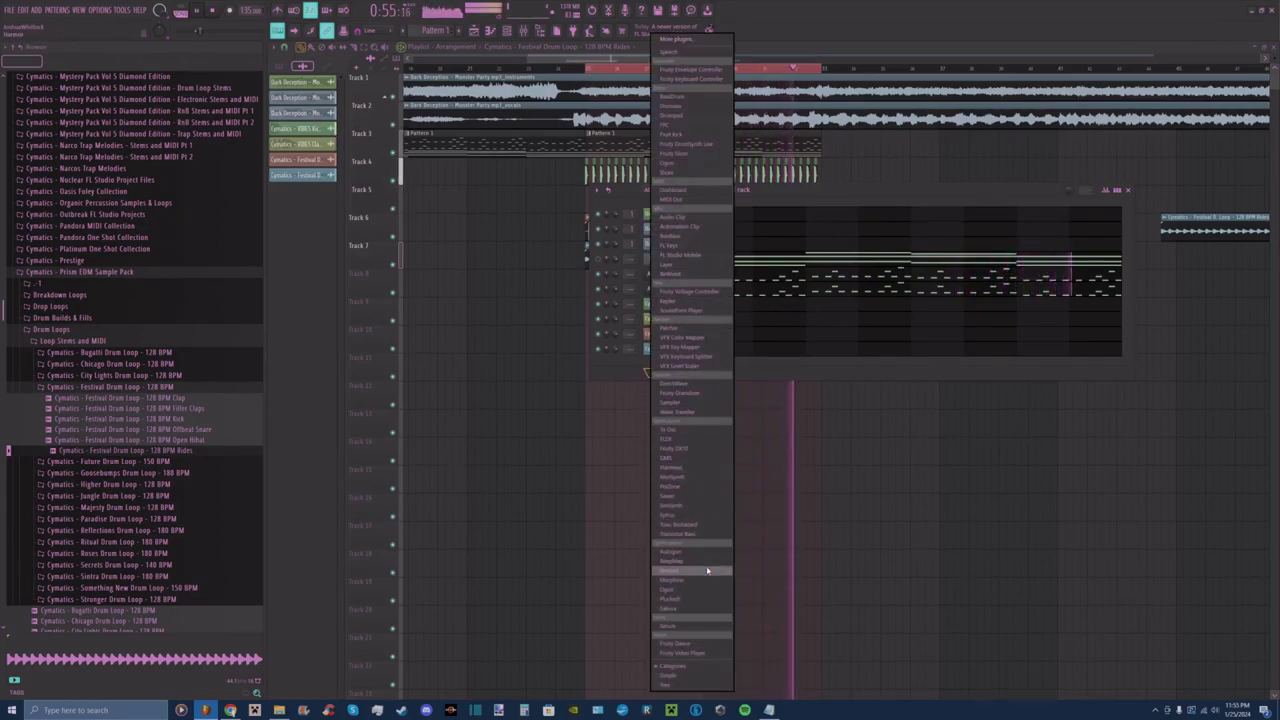
click(699, 628)
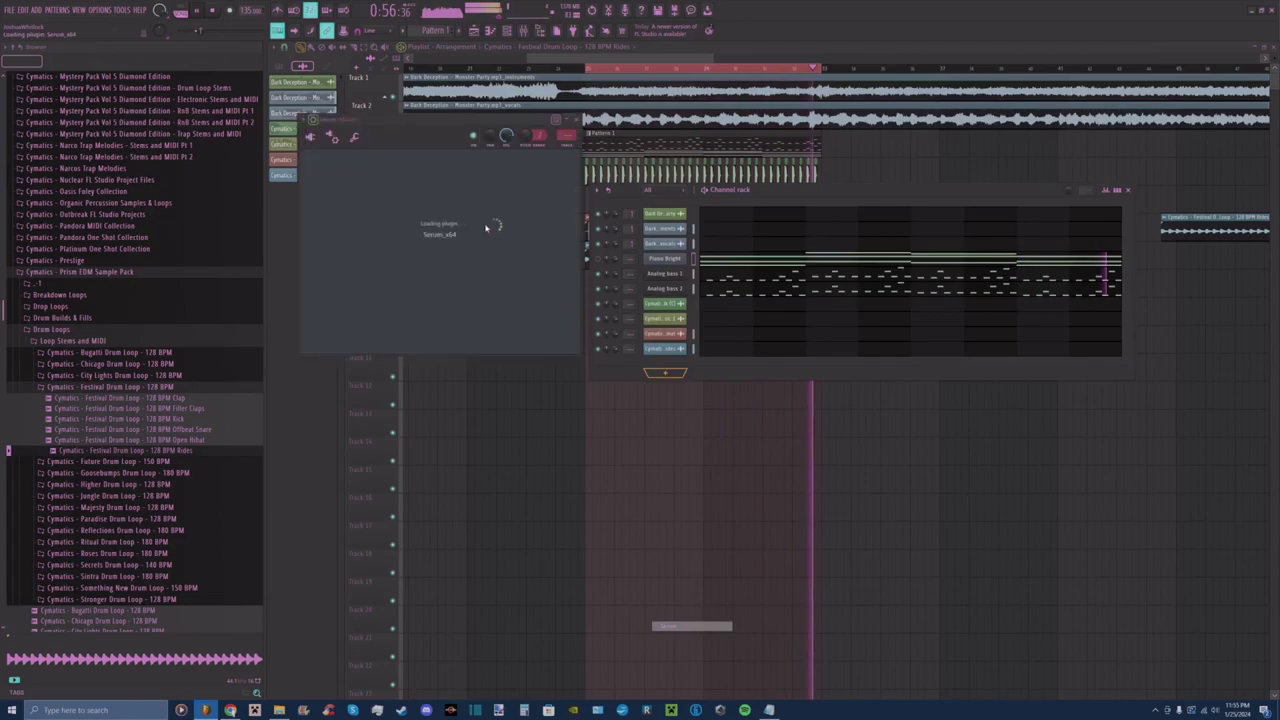
click(565, 160)
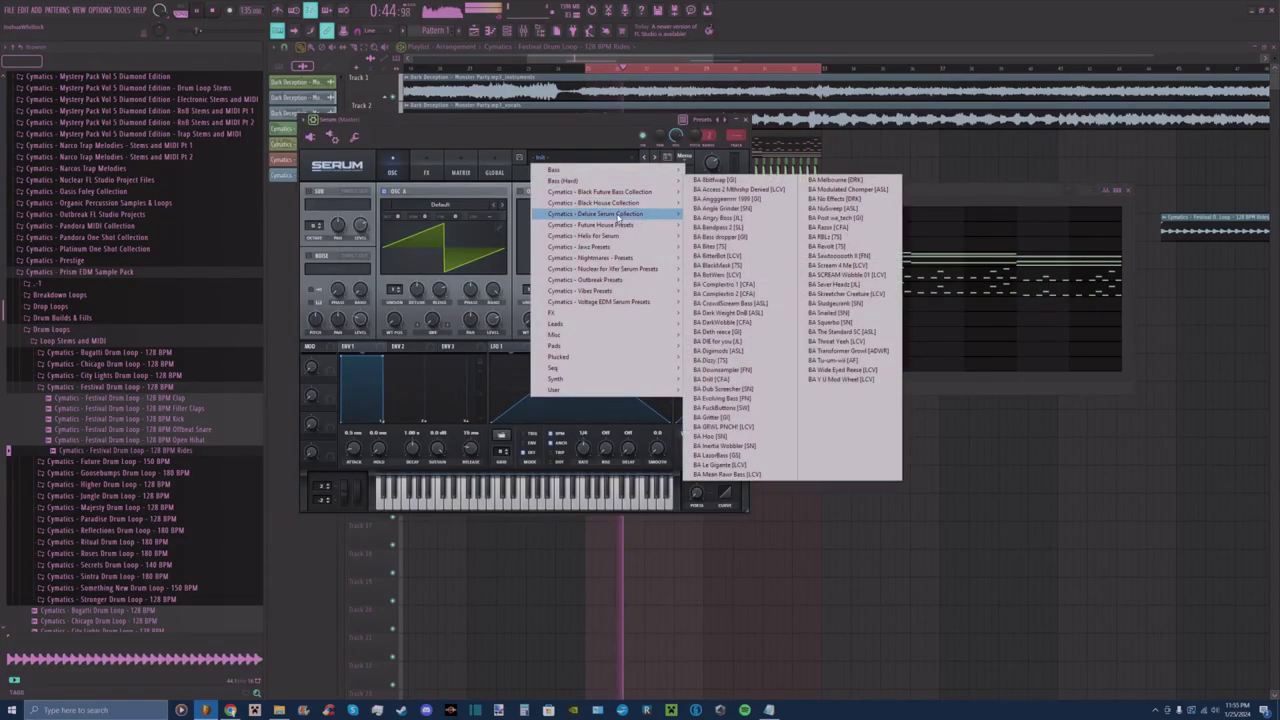
mouse_move(641, 201)
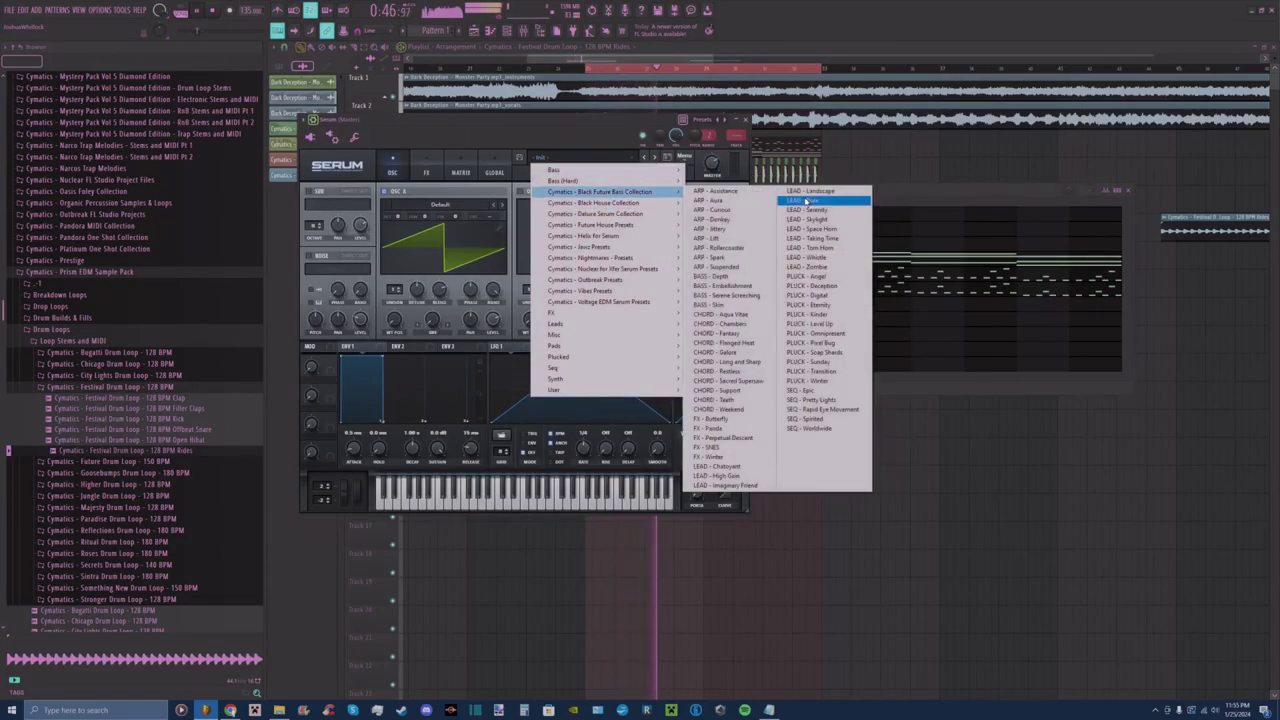
click(822, 298)
click(745, 119)
Add a D3, two A3 and an F3 note in bar 1 of the Serum piano roll, checking them with playback.
click(705, 366)
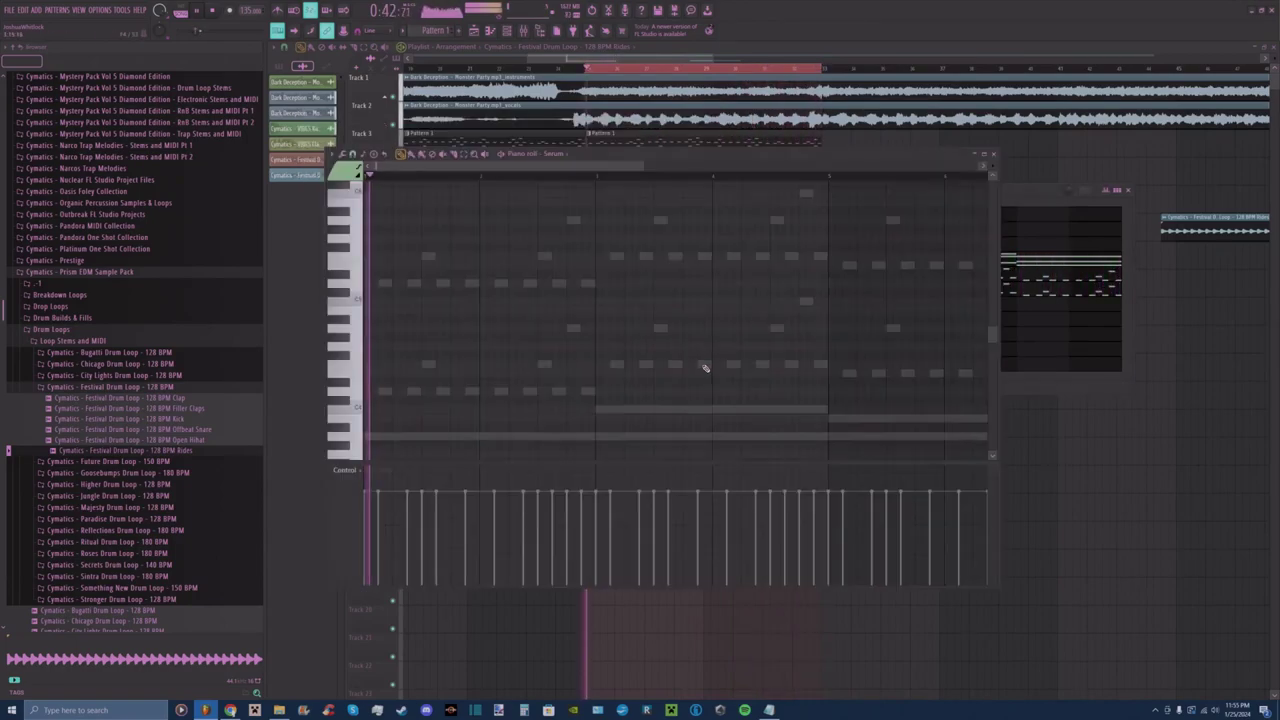
key(space)
scroll(566, 374, down, 3)
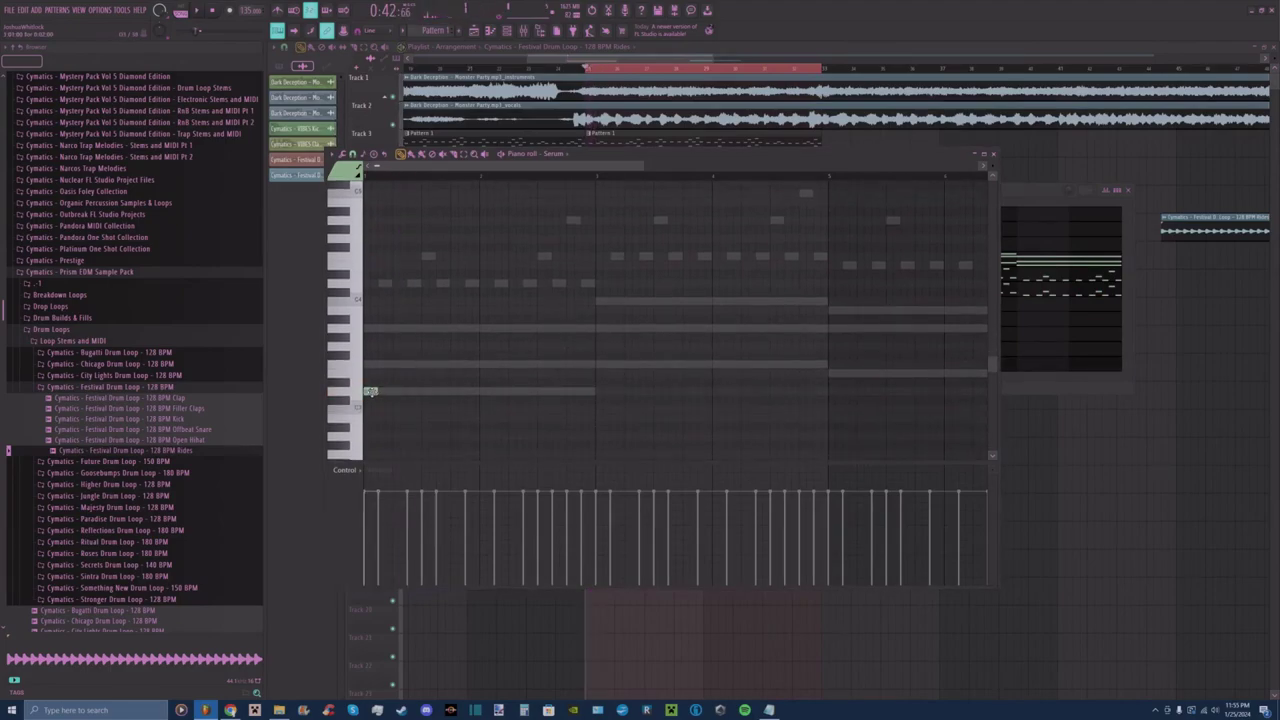
key(space)
drag(643, 166, 575, 166)
key(space)
key(space)
click(406, 328)
click(445, 328)
click(480, 364)
click(993, 155)
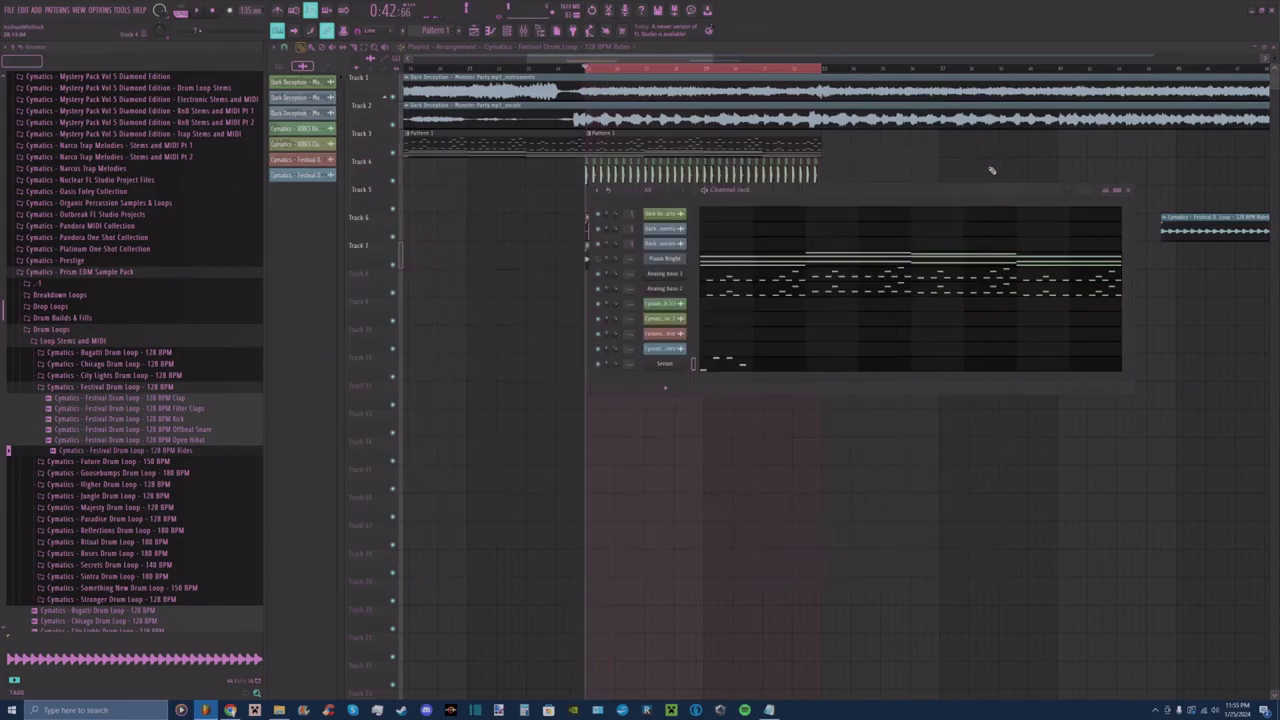
Mute the four Cymatics drum channels and play back the Serum notes without them.
key(space)
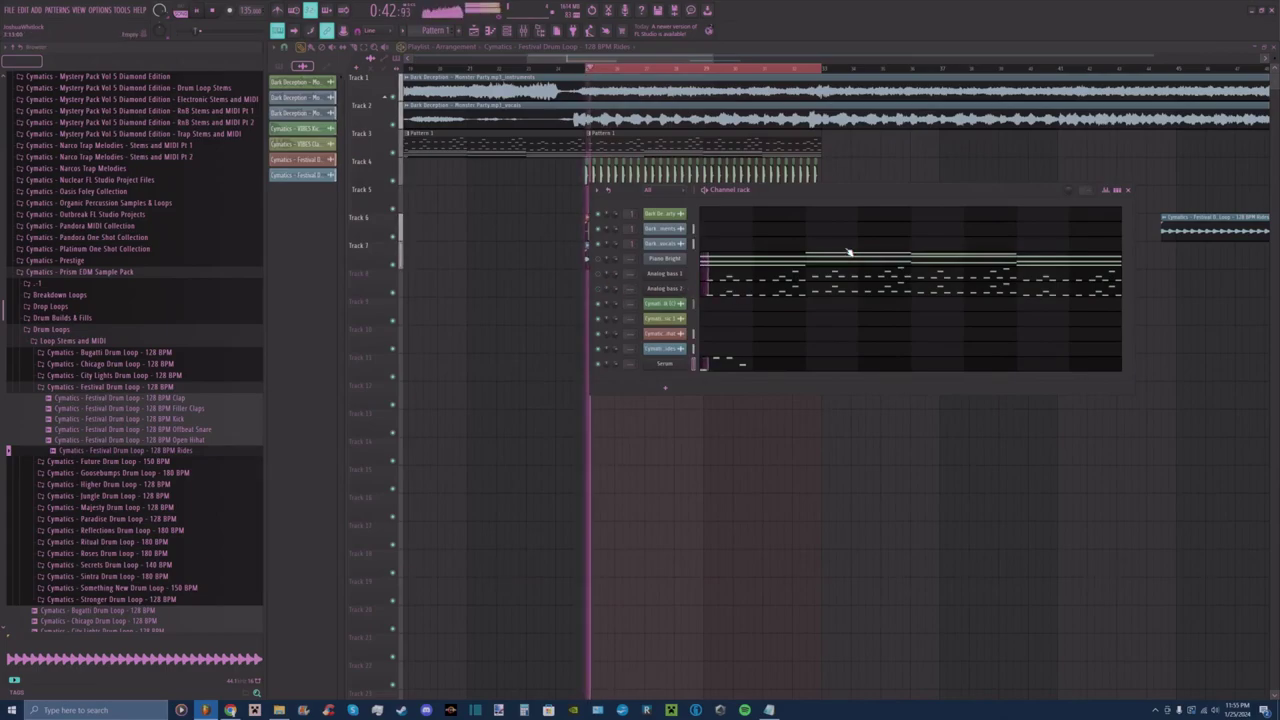
key(space)
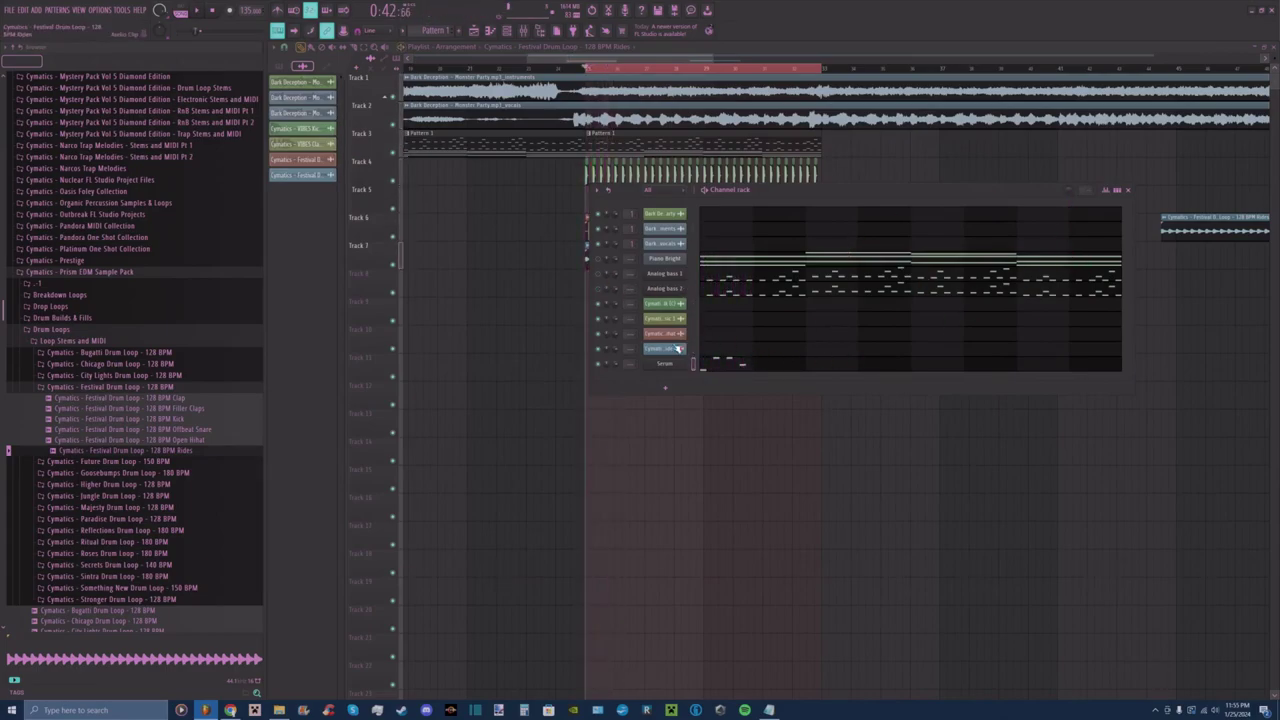
click(598, 349)
key(space)
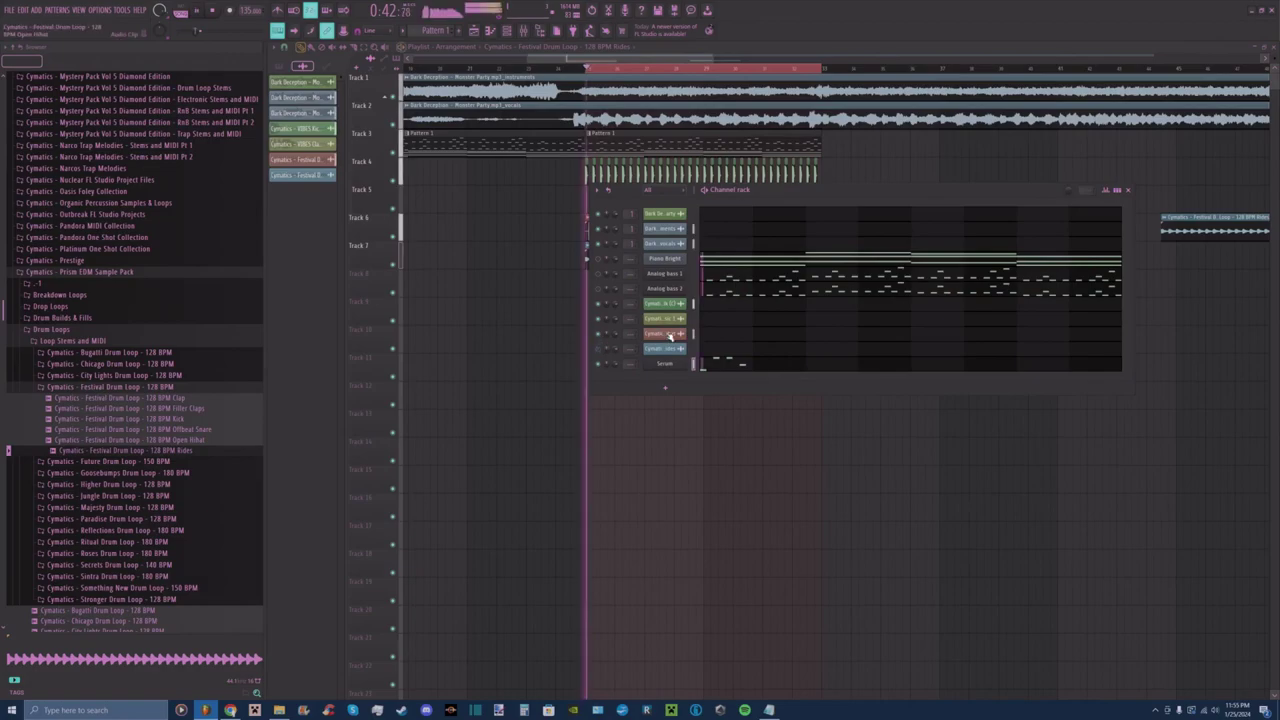
key(space)
click(599, 334)
key(space)
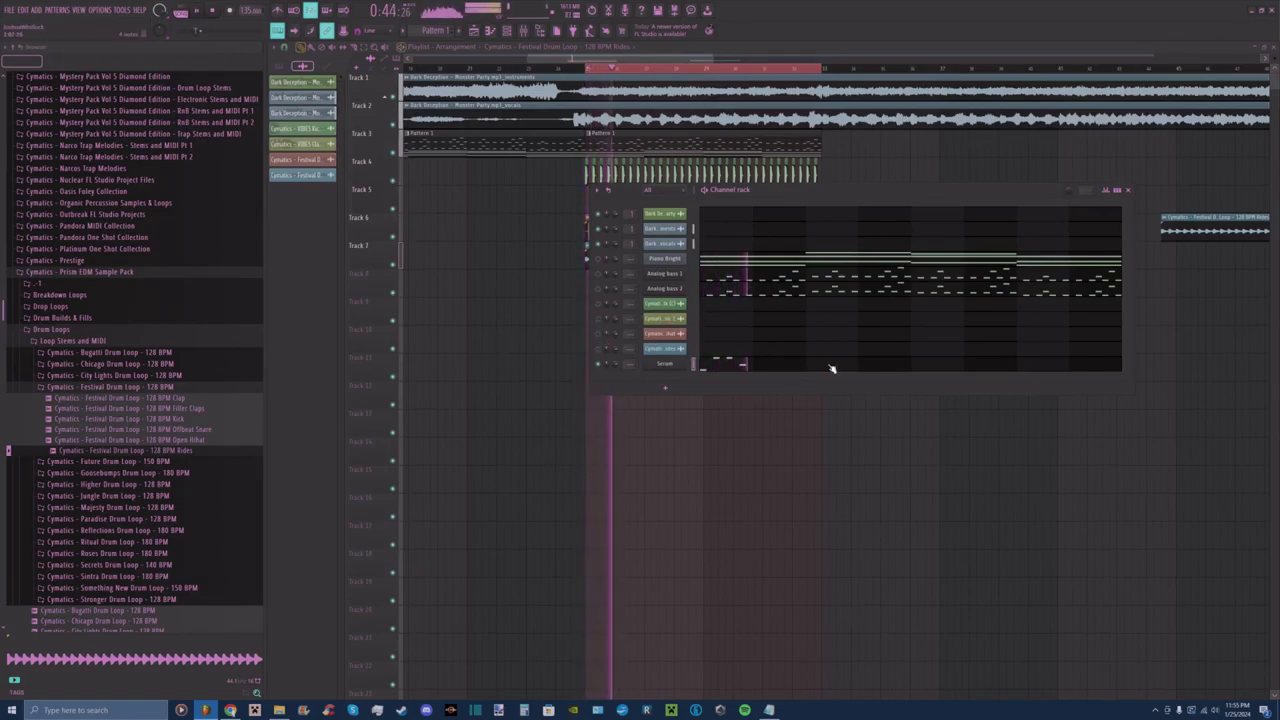
key(space)
Add D3, F3 and two C4 notes in bar 2 of the Serum piano roll and an A3 note at the start of bar 3.
click(773, 364)
key(space)
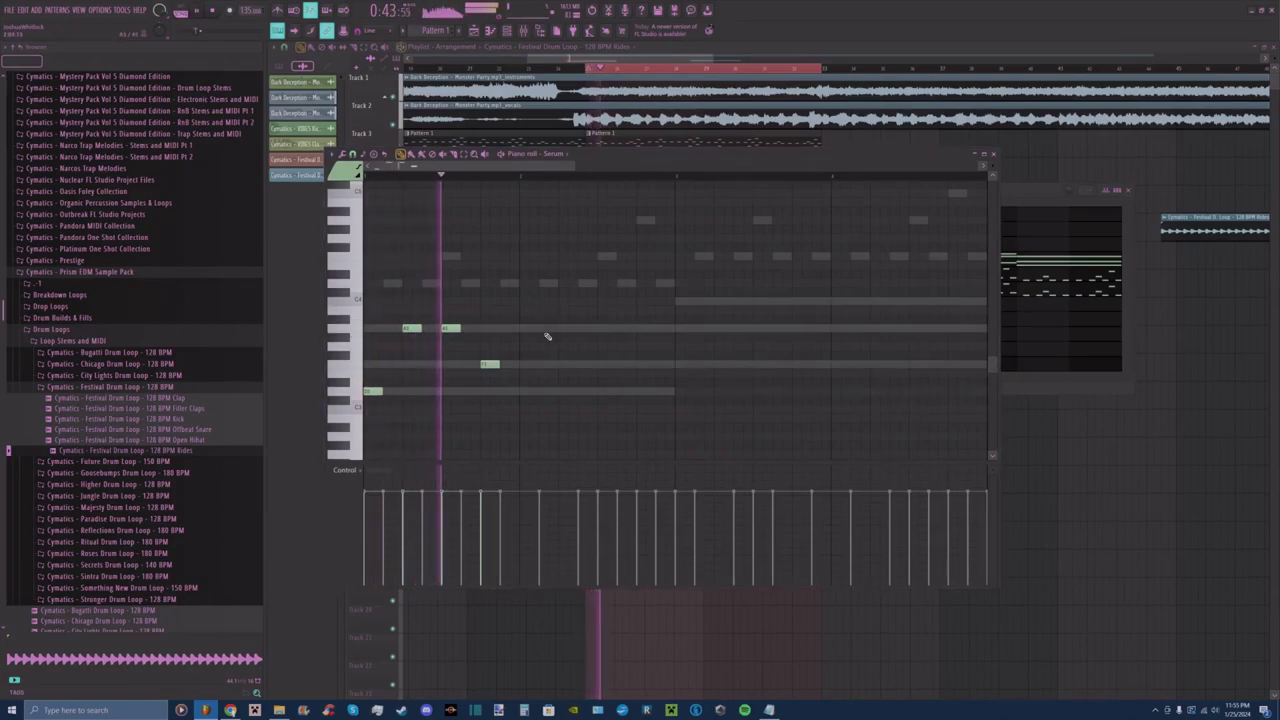
click(540, 390)
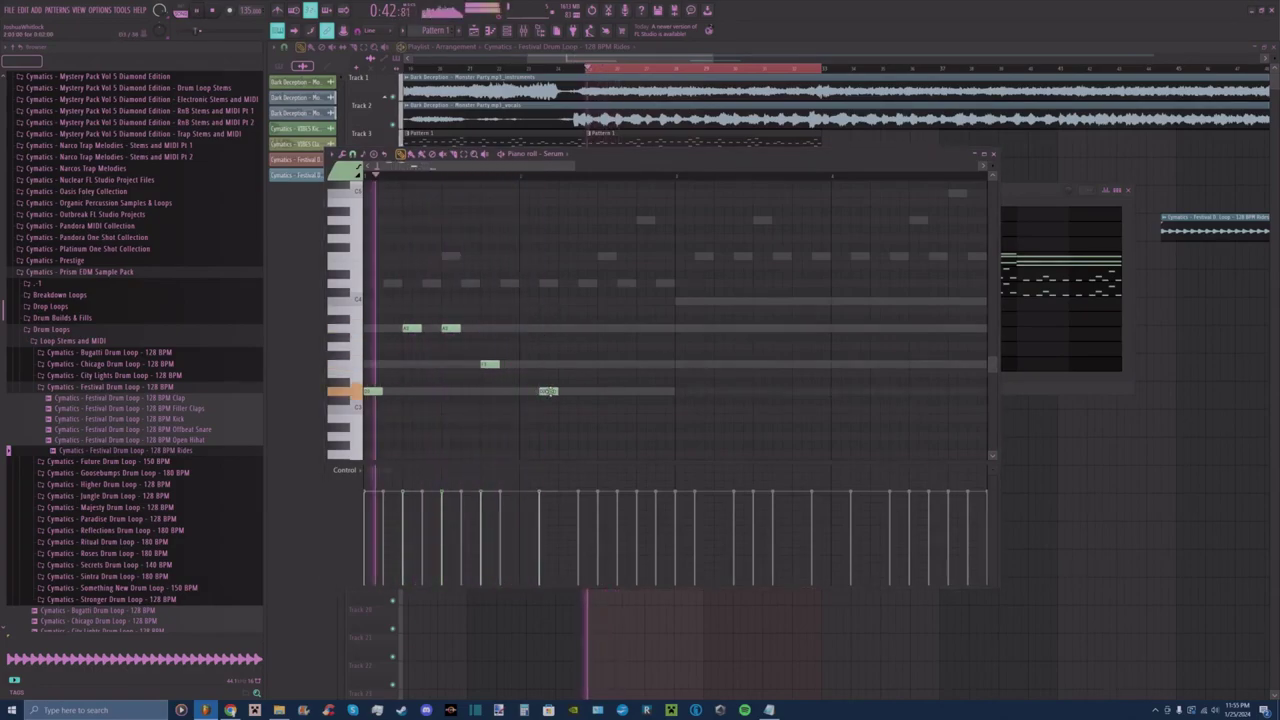
key(space)
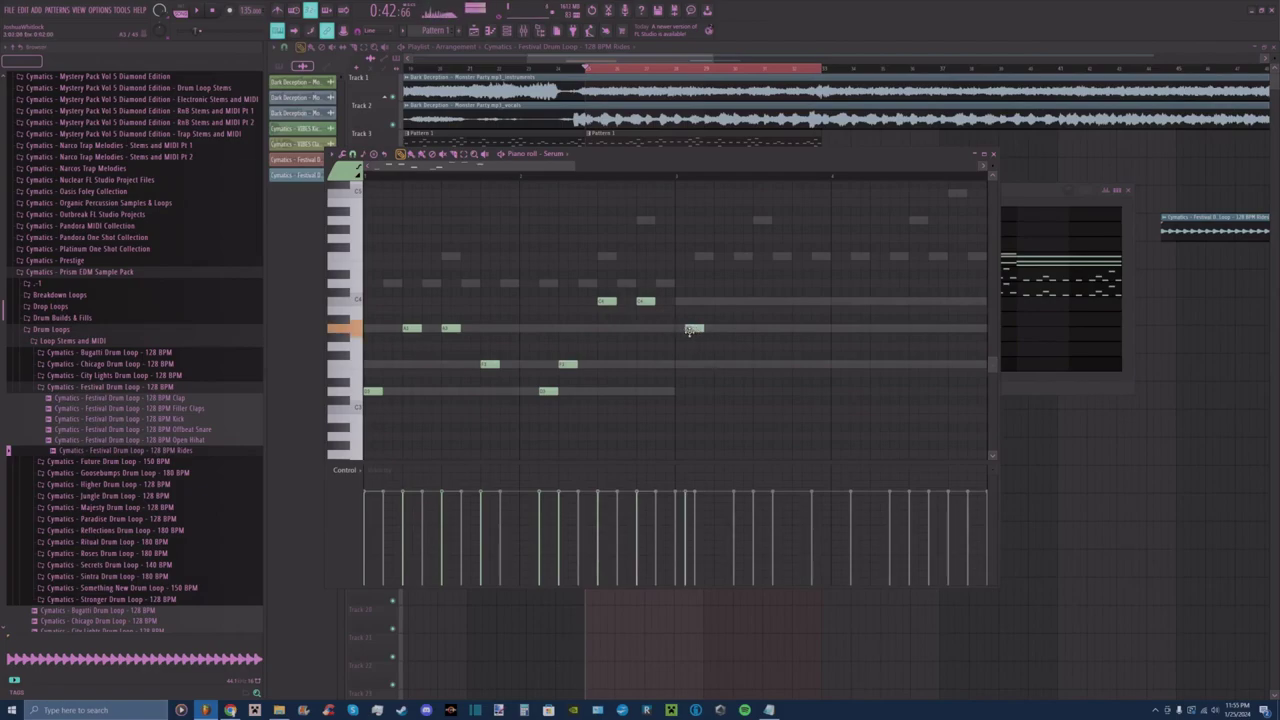
Add F3, A3 and C4 notes to the rest of bar 3 in the Serum melody, checking them with playback.
click(714, 364)
key(space)
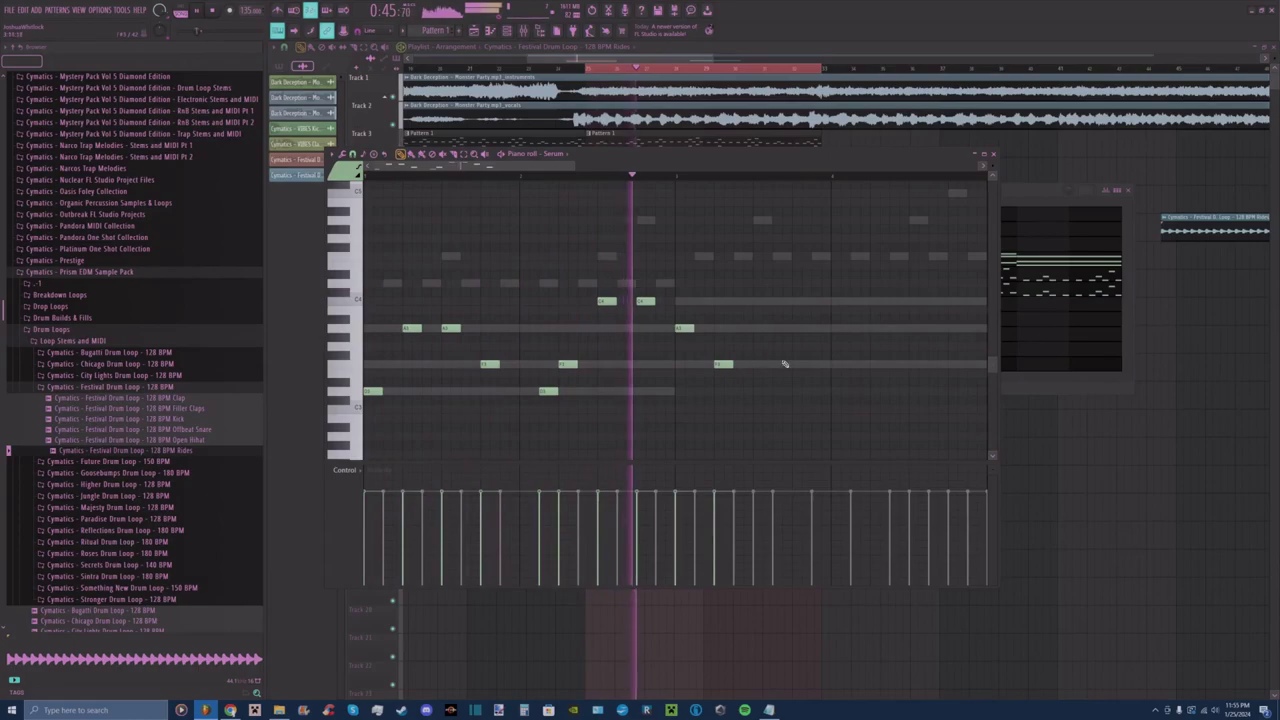
click(762, 328)
key(space)
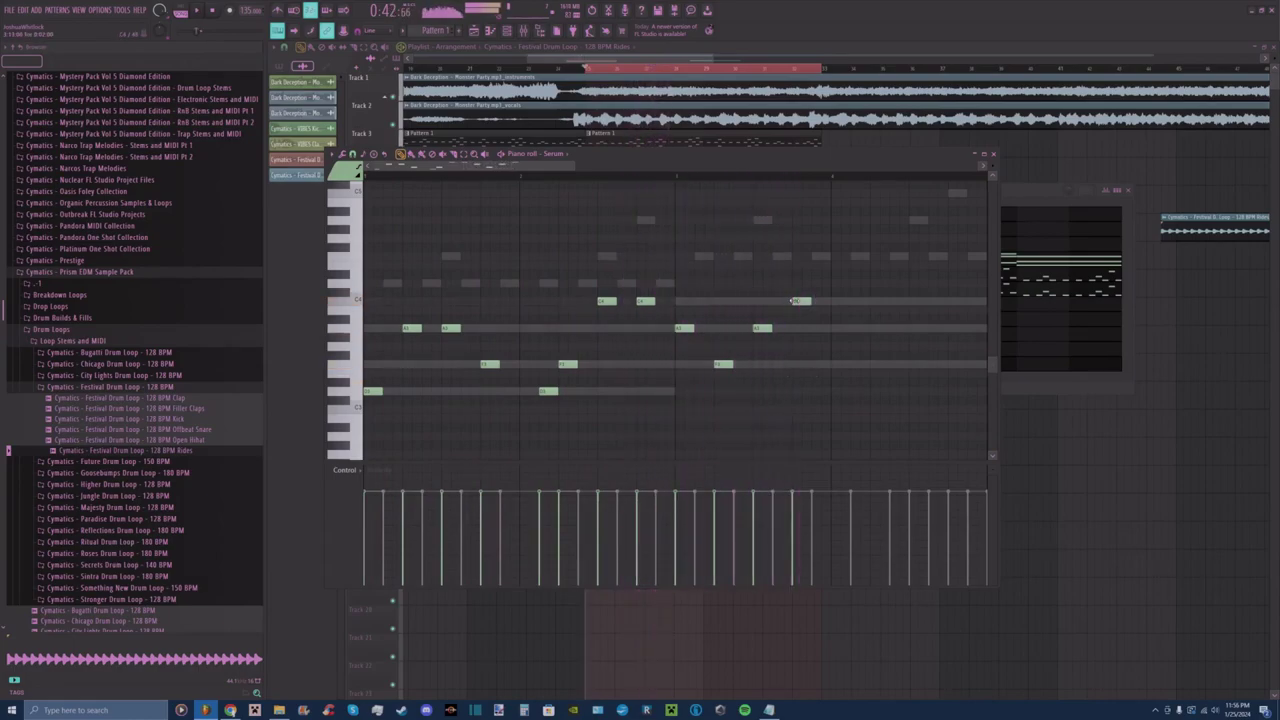
click(801, 301)
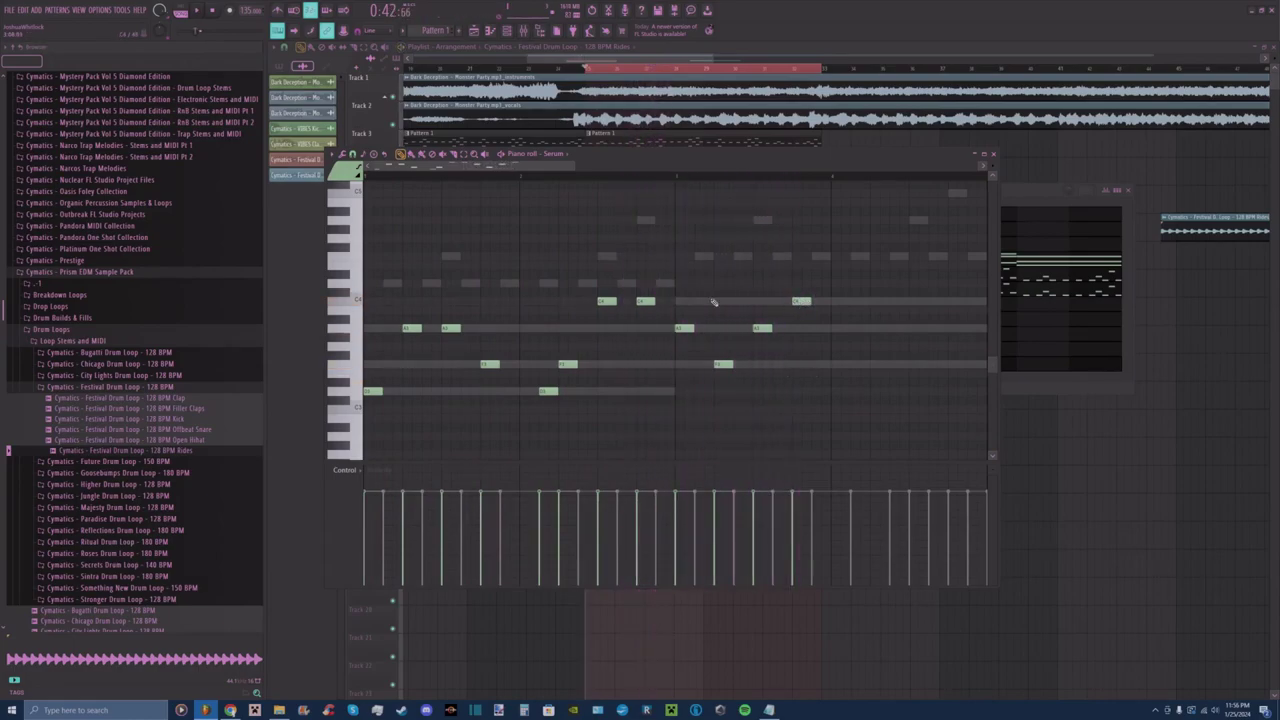
drag(575, 167, 637, 181)
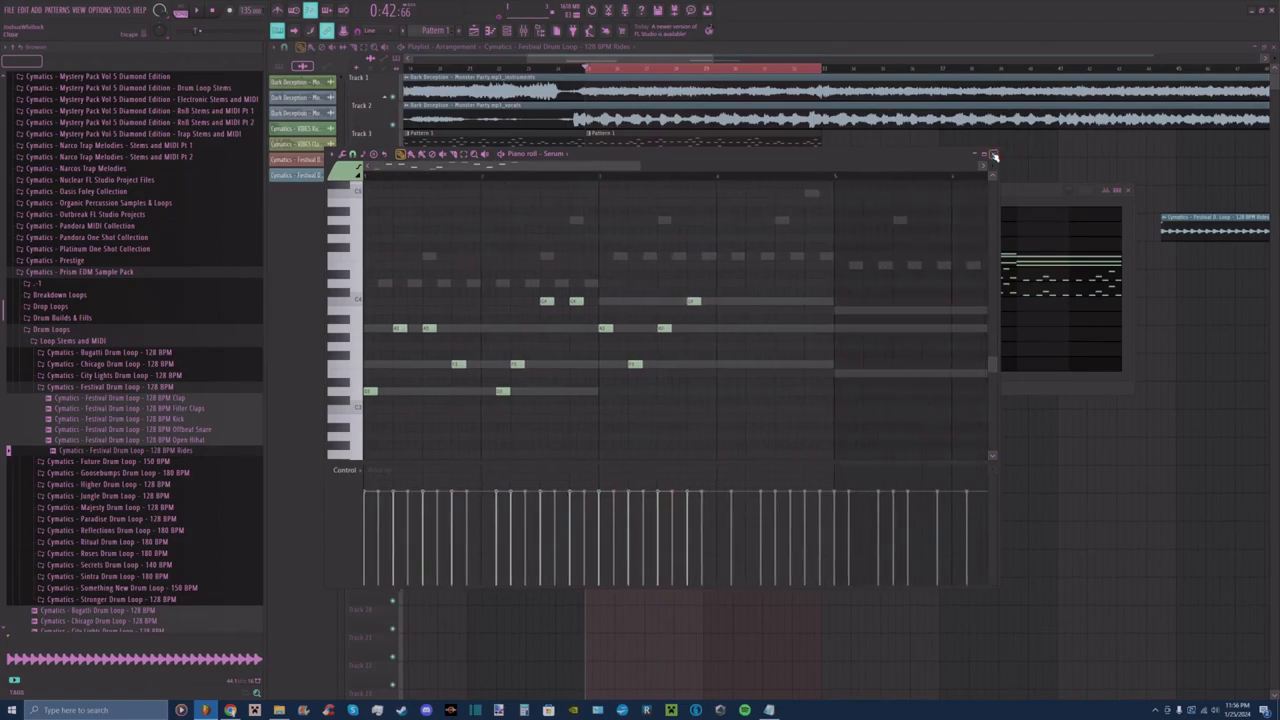
Transpose all the Piano Bright chord notes up one octave.
click(993, 155)
click(686, 262)
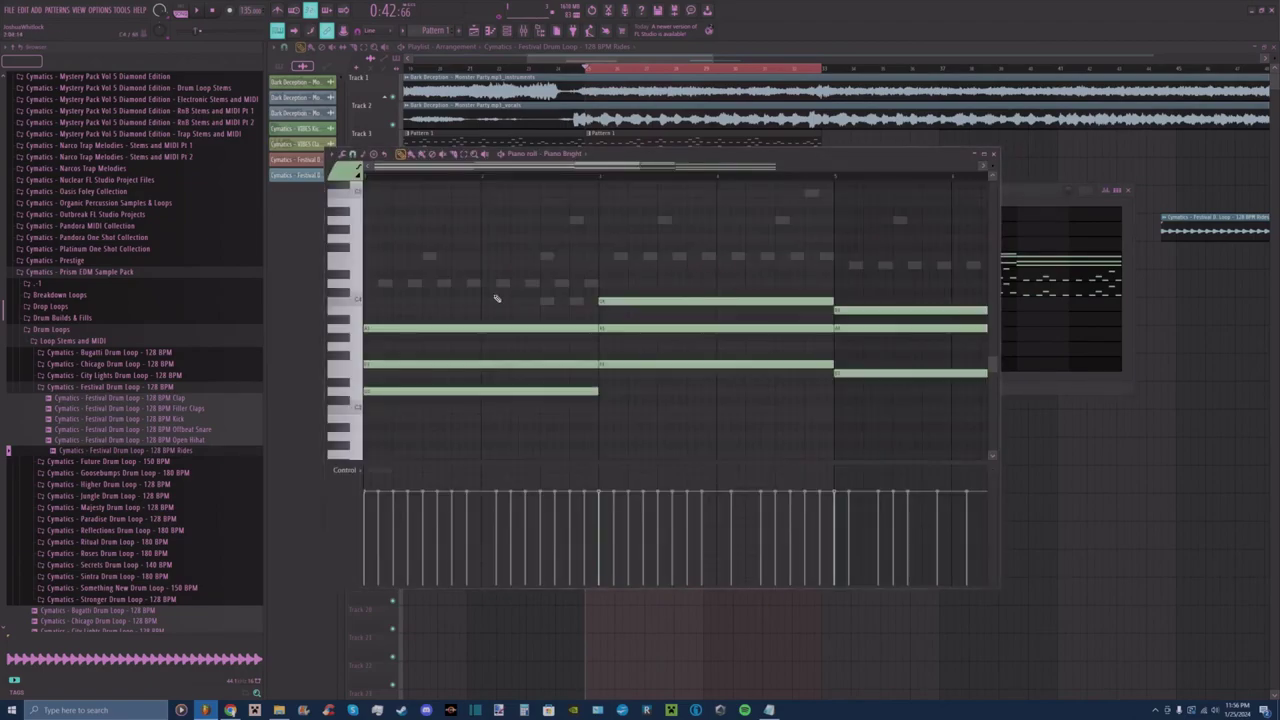
key(ctrl+a)
key(ctrl+Up)
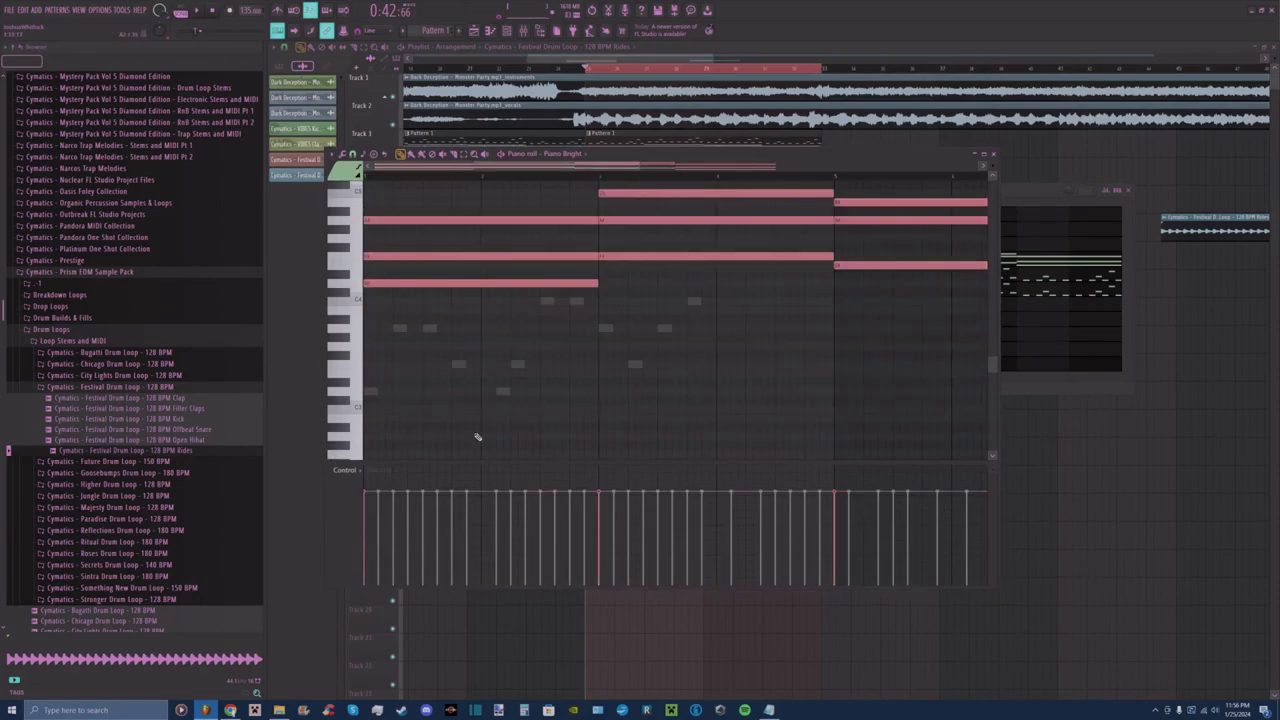
Transpose all the Serum melody notes up one octave and play them back.
click(993, 155)
click(740, 363)
key(ctrl+a)
key(ctrl+Up)
key(space)
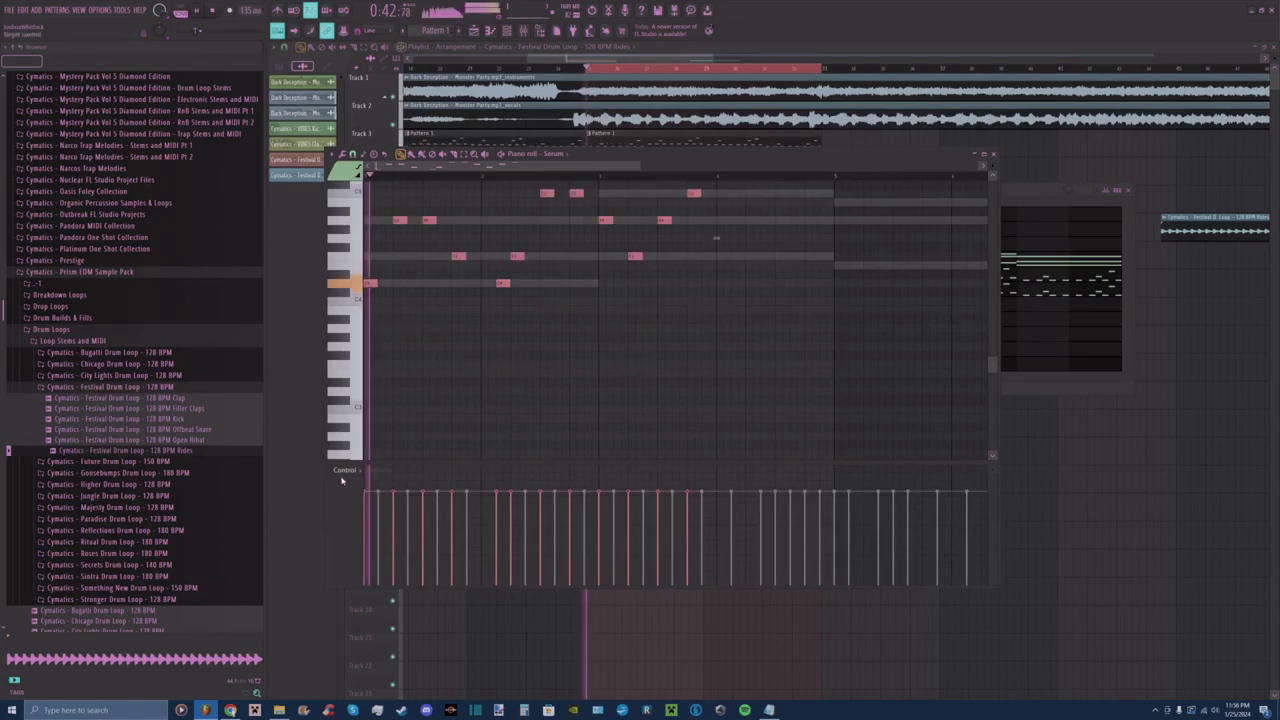
drag(637, 166, 620, 166)
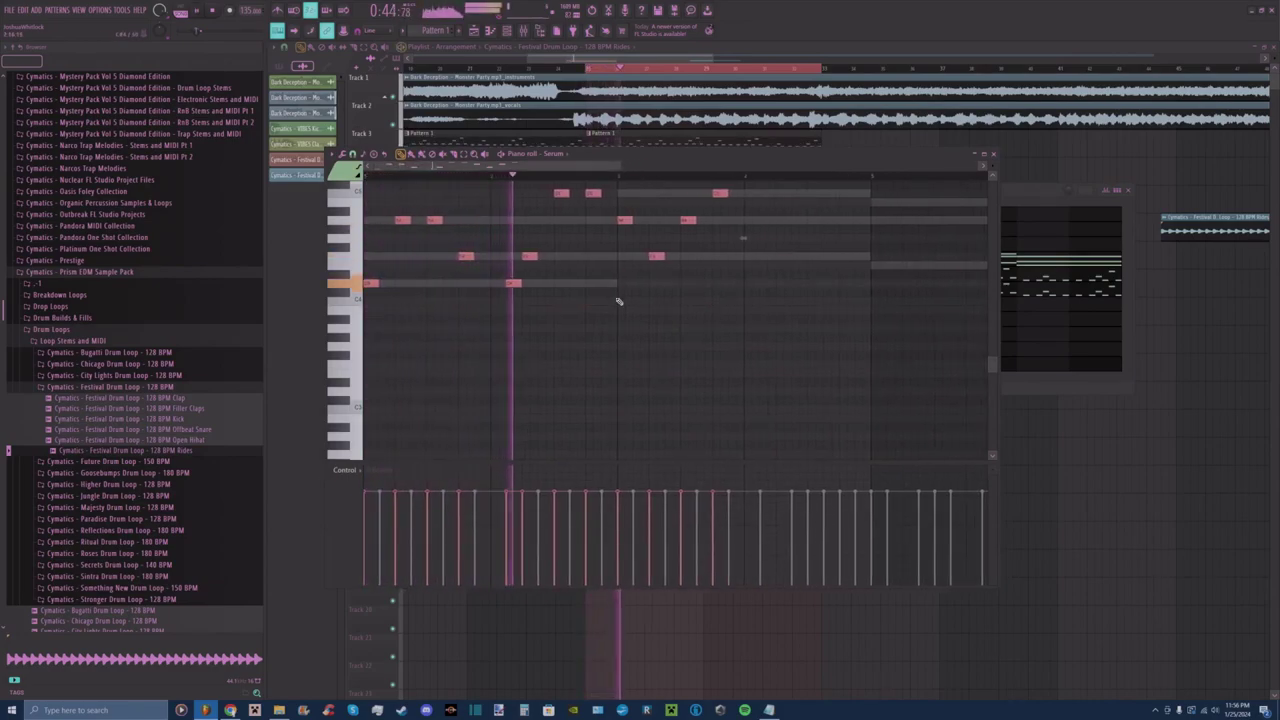
scroll(657, 320, up, 2)
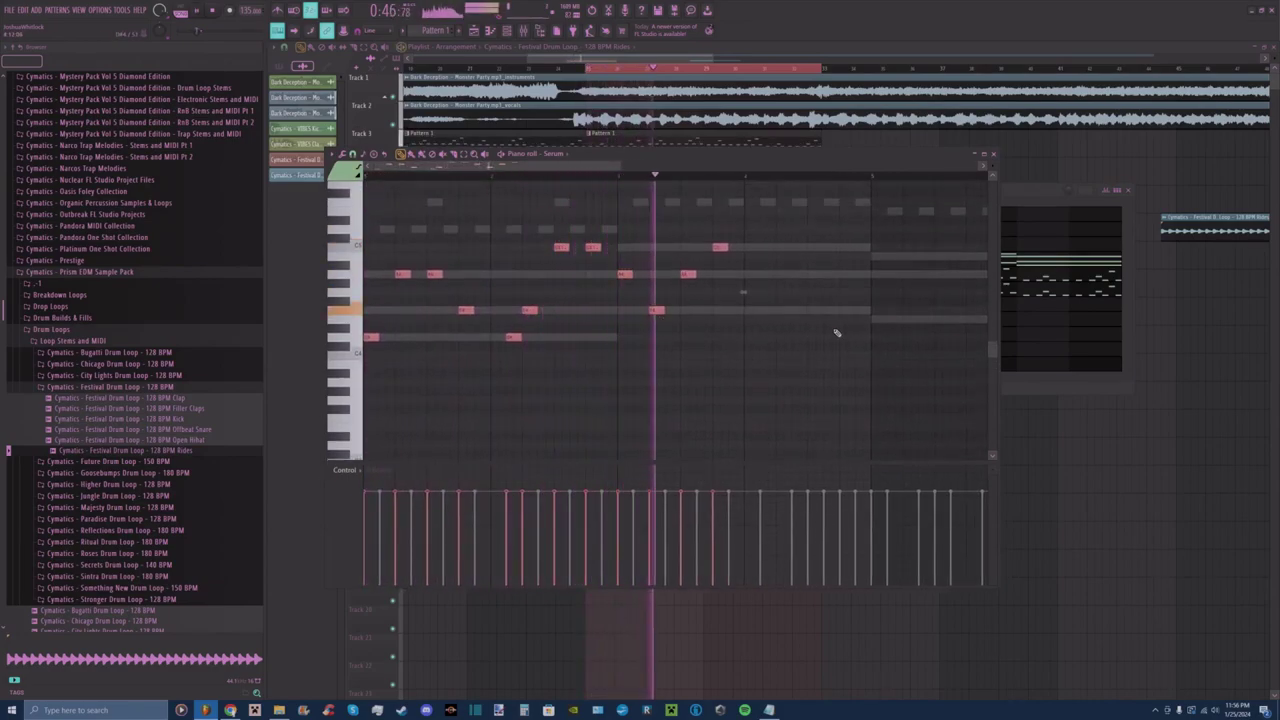
key(space)
Erase the Serum melody except for its first D4 and try new notes in bar 1, checking them with playback.
click(737, 250)
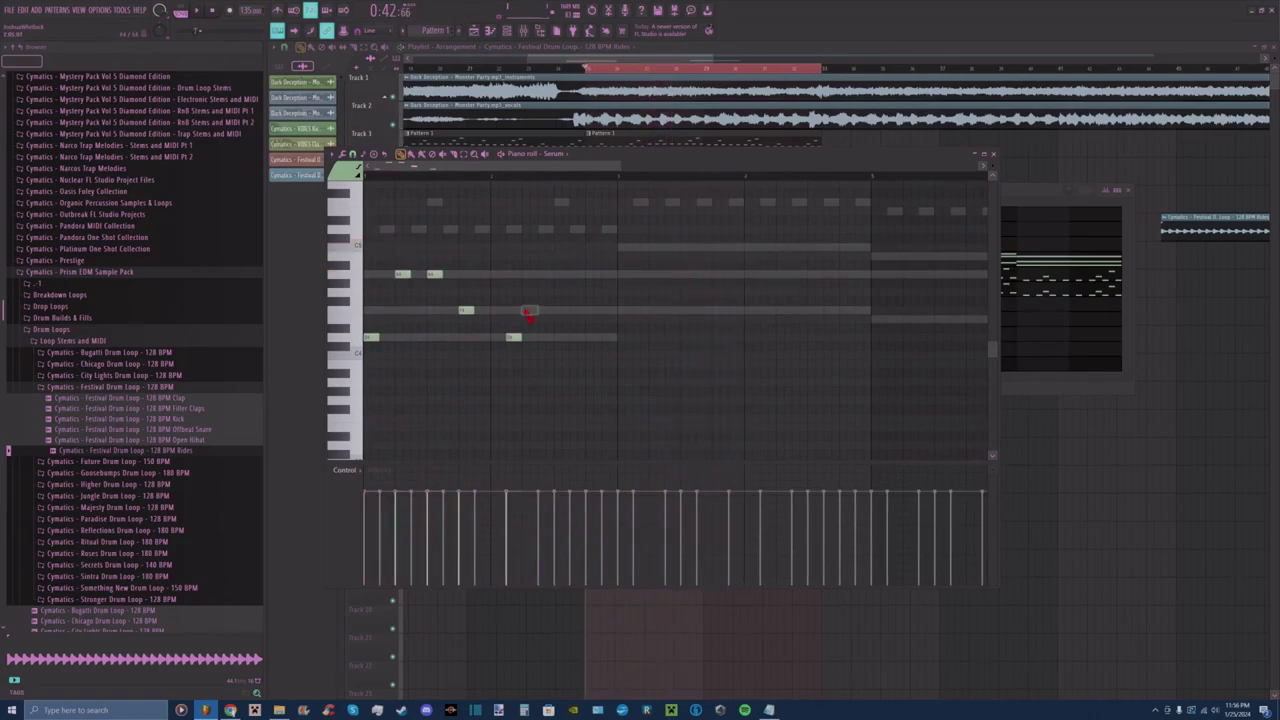
key(space)
key(space)
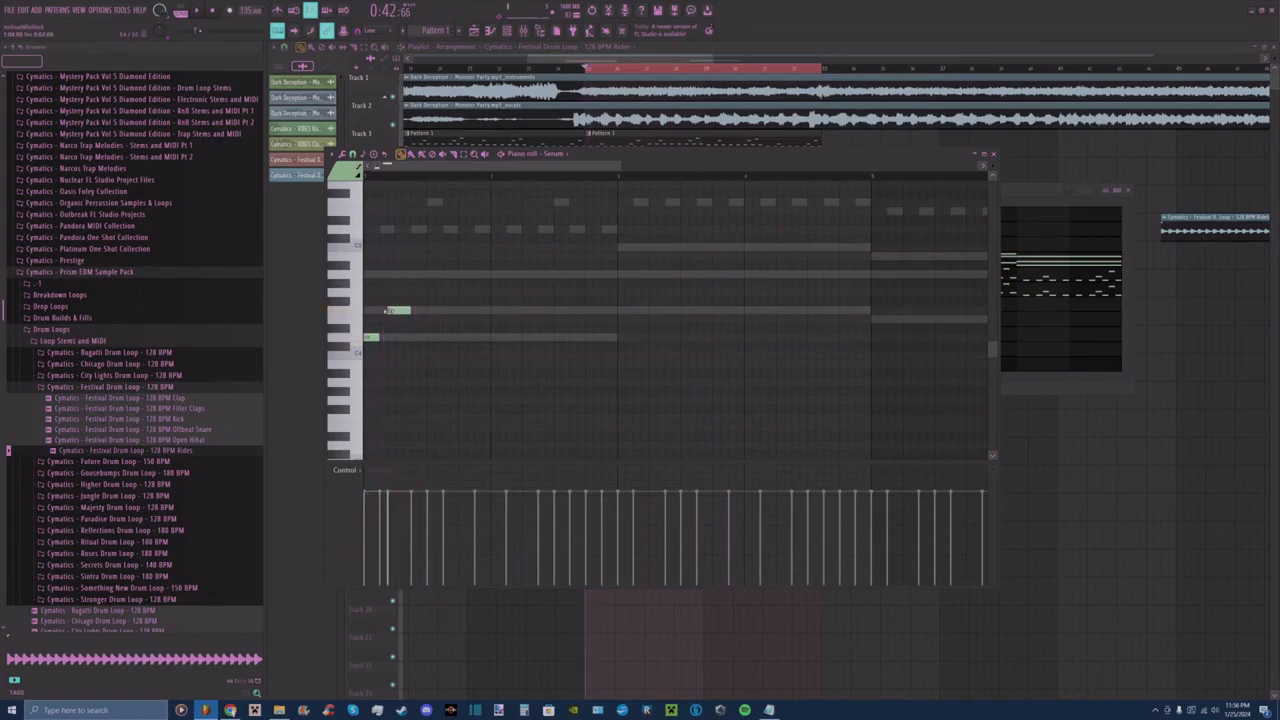
key(space)
key(space)
Repeat a D4, F4, A4 arpeggio until it fills most of bars 1 and 2, and check it with playback.
ctrl+drag(439, 255, 376, 358)
drag(381, 309, 366, 338)
key(ctrl+b)
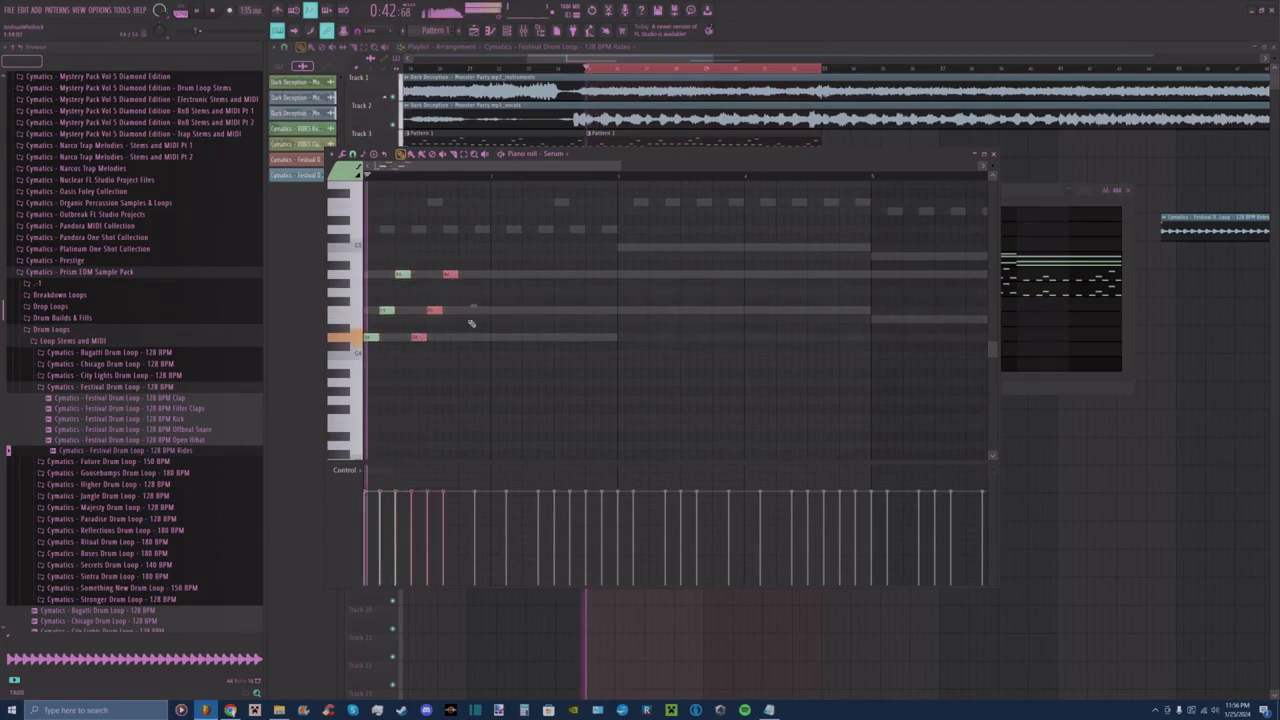
key(ctrl+b)
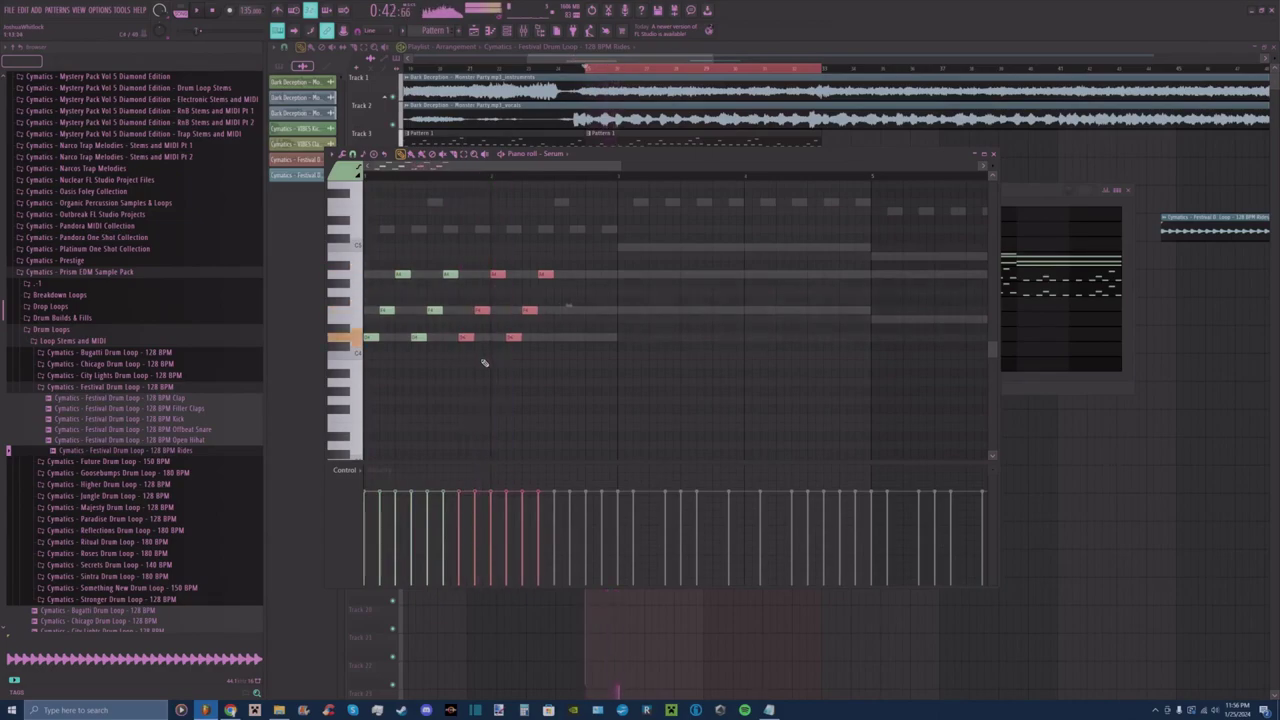
key(space)
click(559, 337)
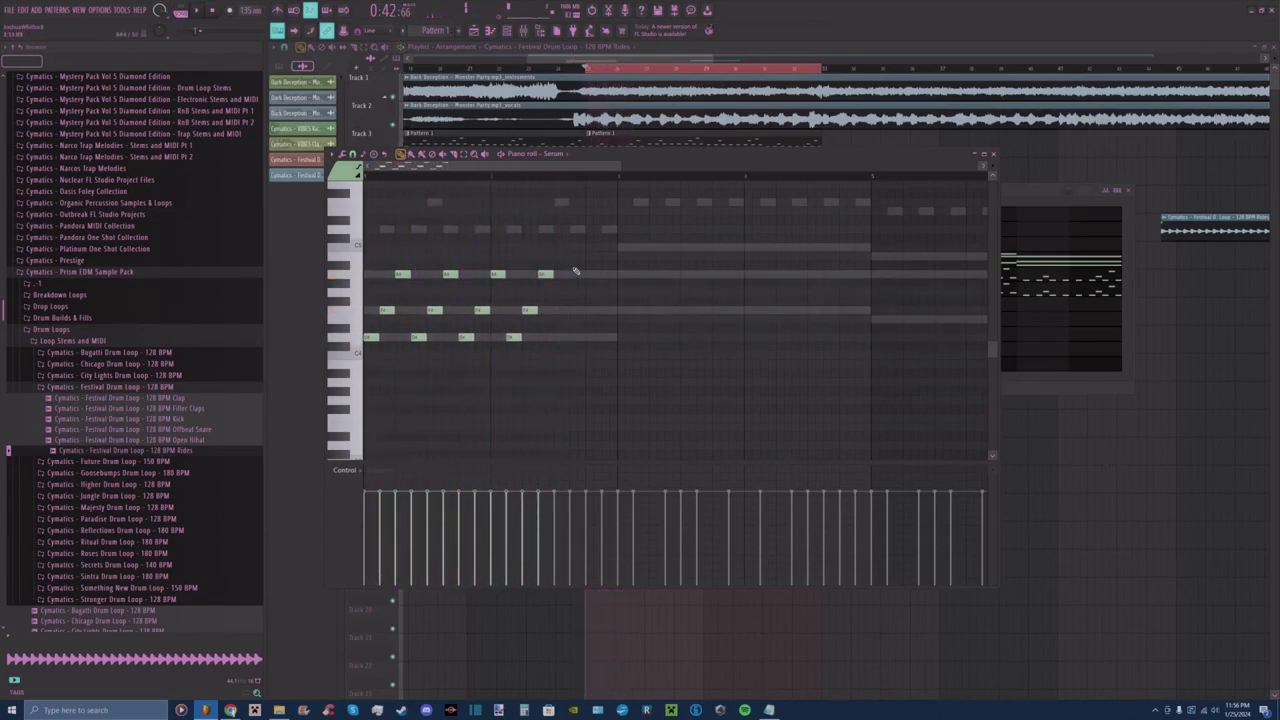
Replace the arpeggio repeats with a D4, F4, A4, B4 figure played twice, and remove its B4 notes after listening.
drag(580, 254, 412, 360)
key(Delete)
ctrl+drag(432, 243, 439, 337)
key(space)
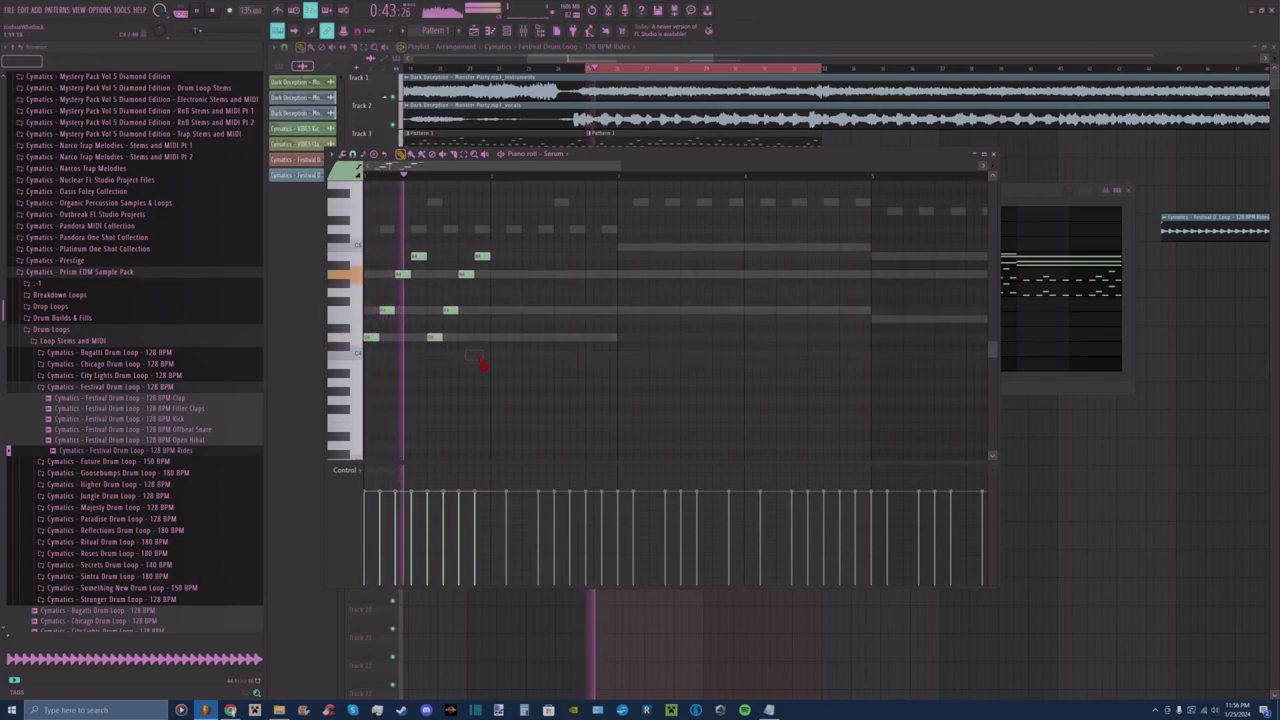
drag(521, 244, 468, 282)
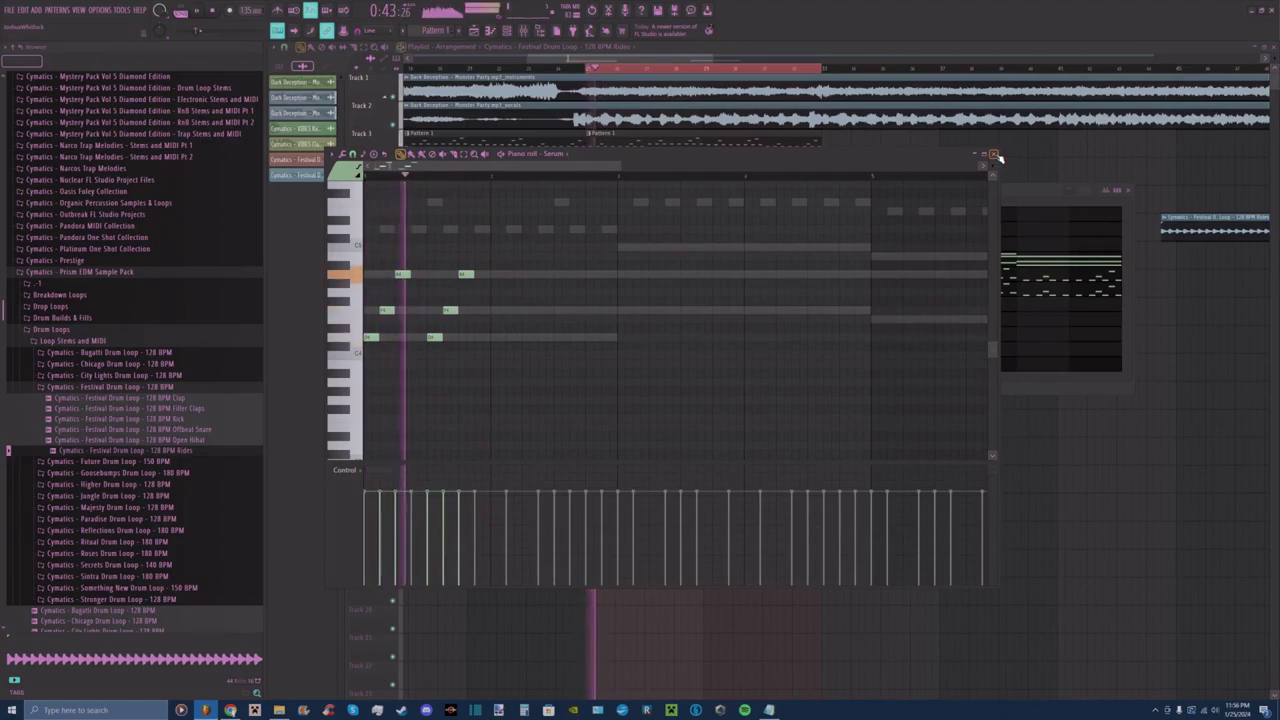
Duplicate the gapped D4, F4, A4 groups to fill bars 1 and 2 of the Serum melody and play them back.
click(504, 254)
drag(484, 252, 500, 340)
key(space)
click(513, 346)
right_click(520, 346)
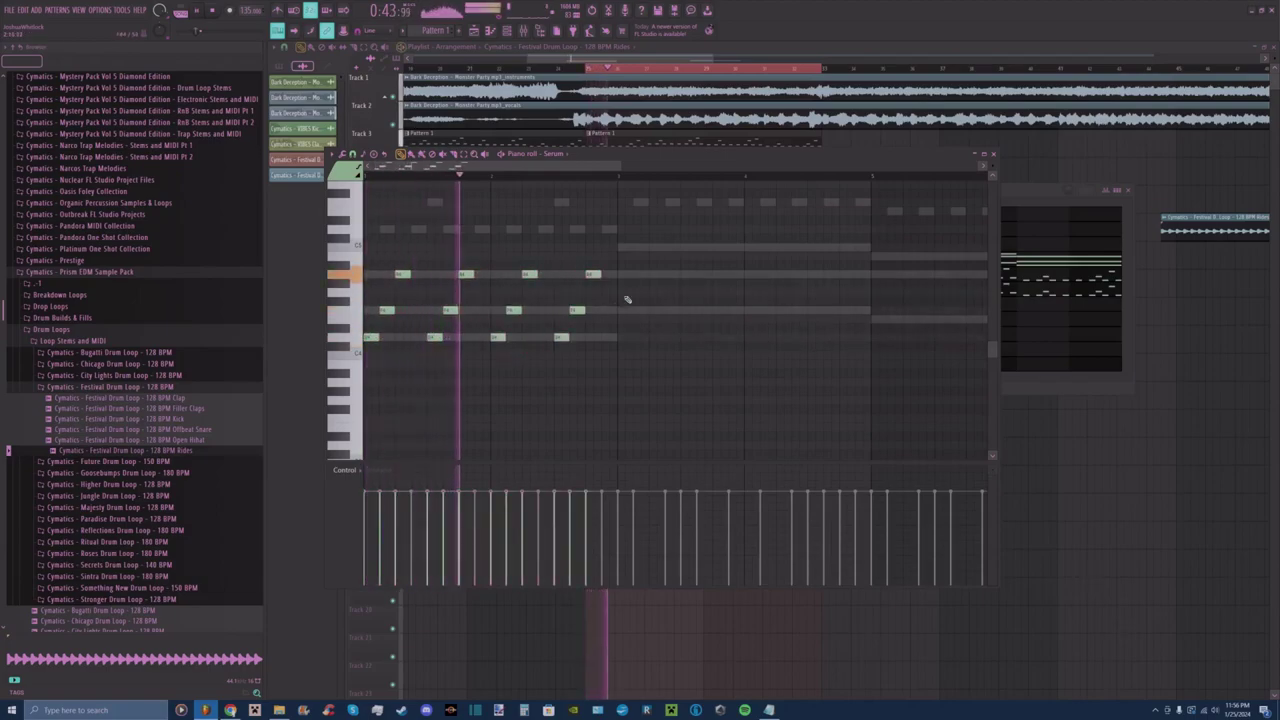
key(space)
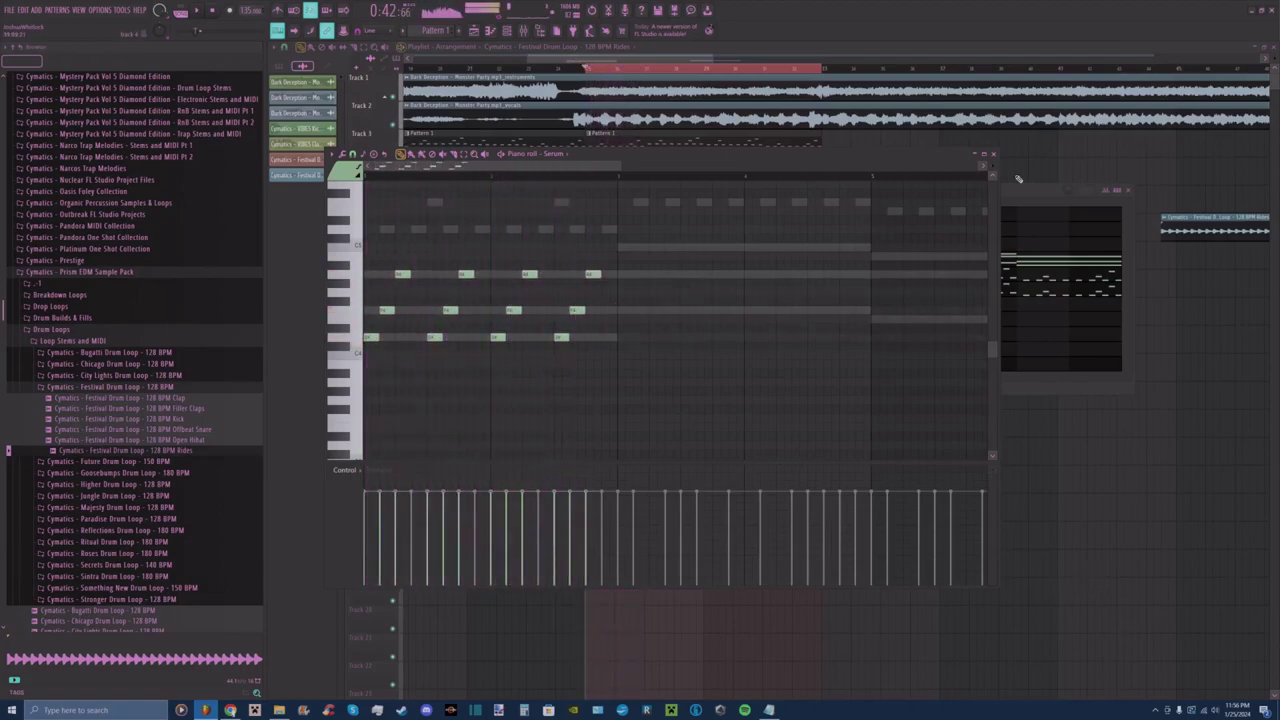
Audition the Serum presets following PLUCK - Digital in the Cymatics - Black Future Bass Collection during playback.
click(993, 154)
click(665, 364)
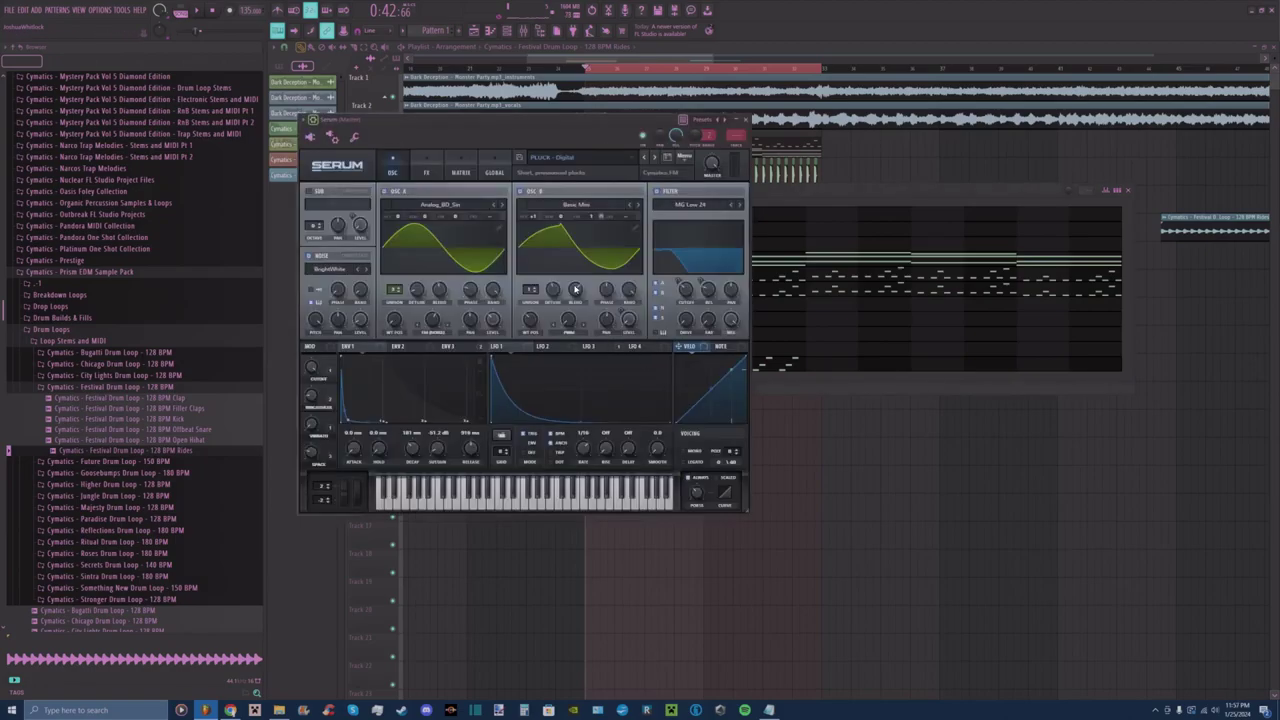
click(657, 158)
key(space)
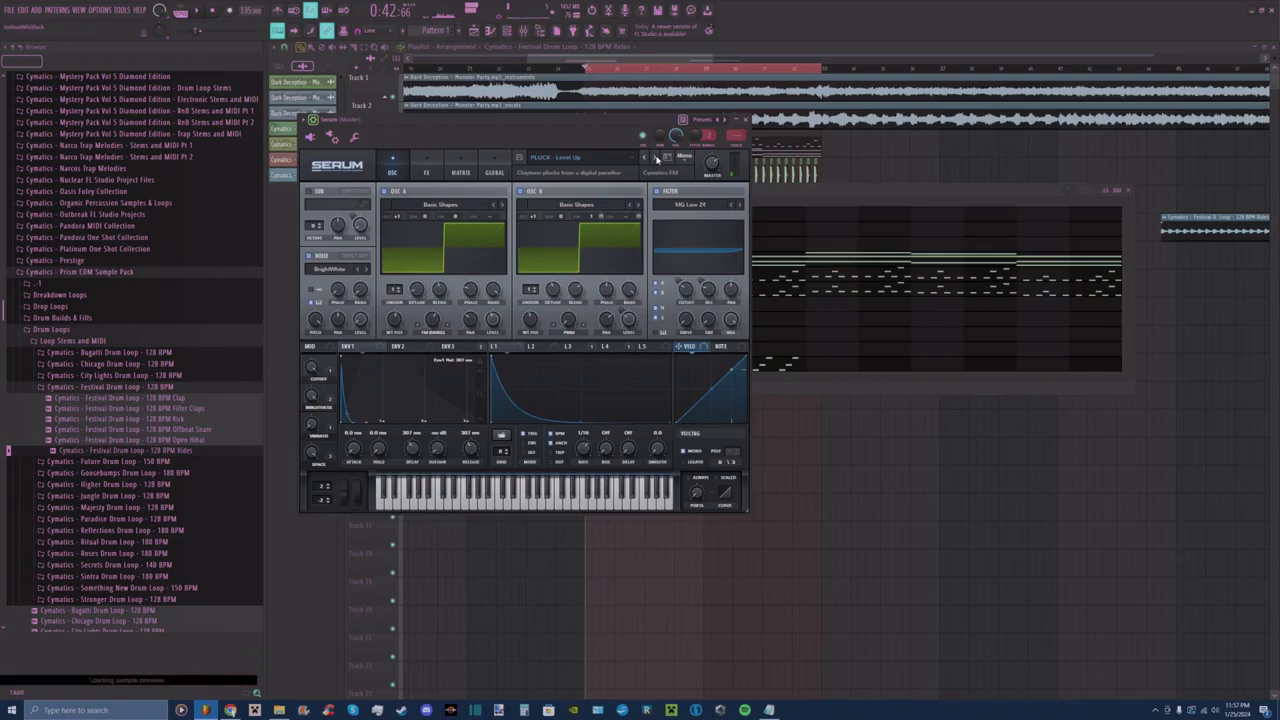
click(657, 158)
click(657, 158)
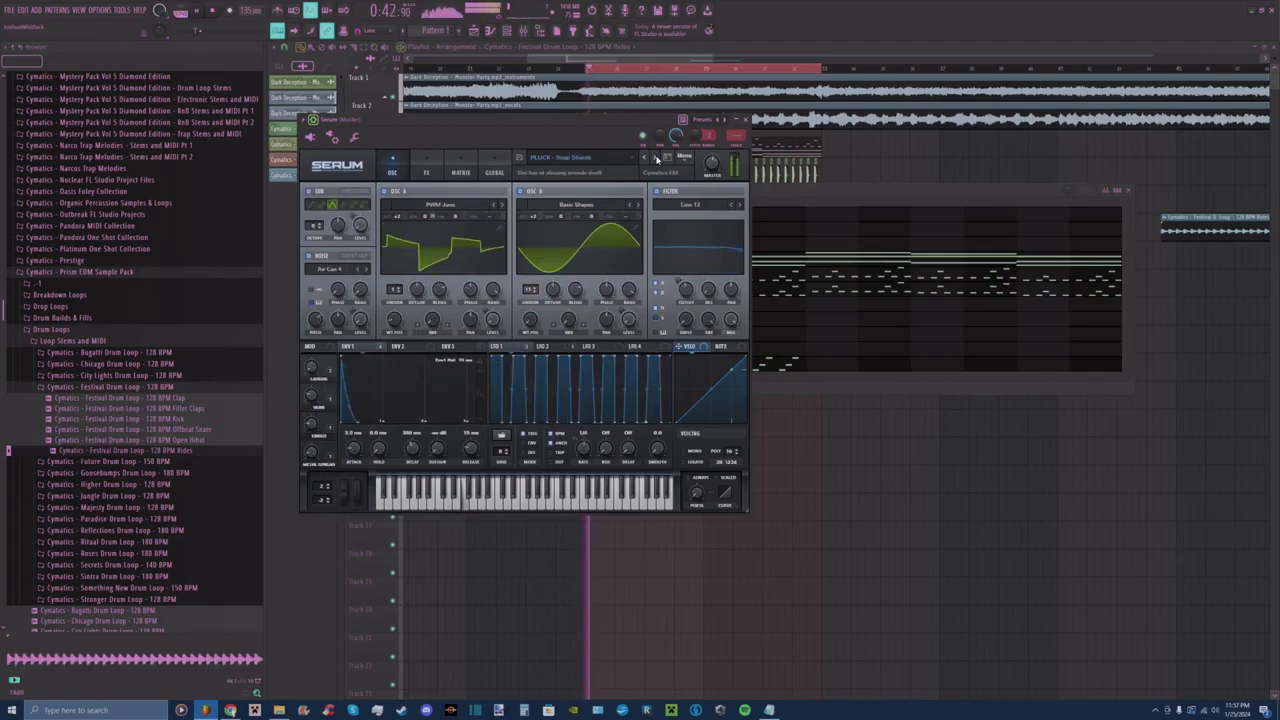
click(657, 158)
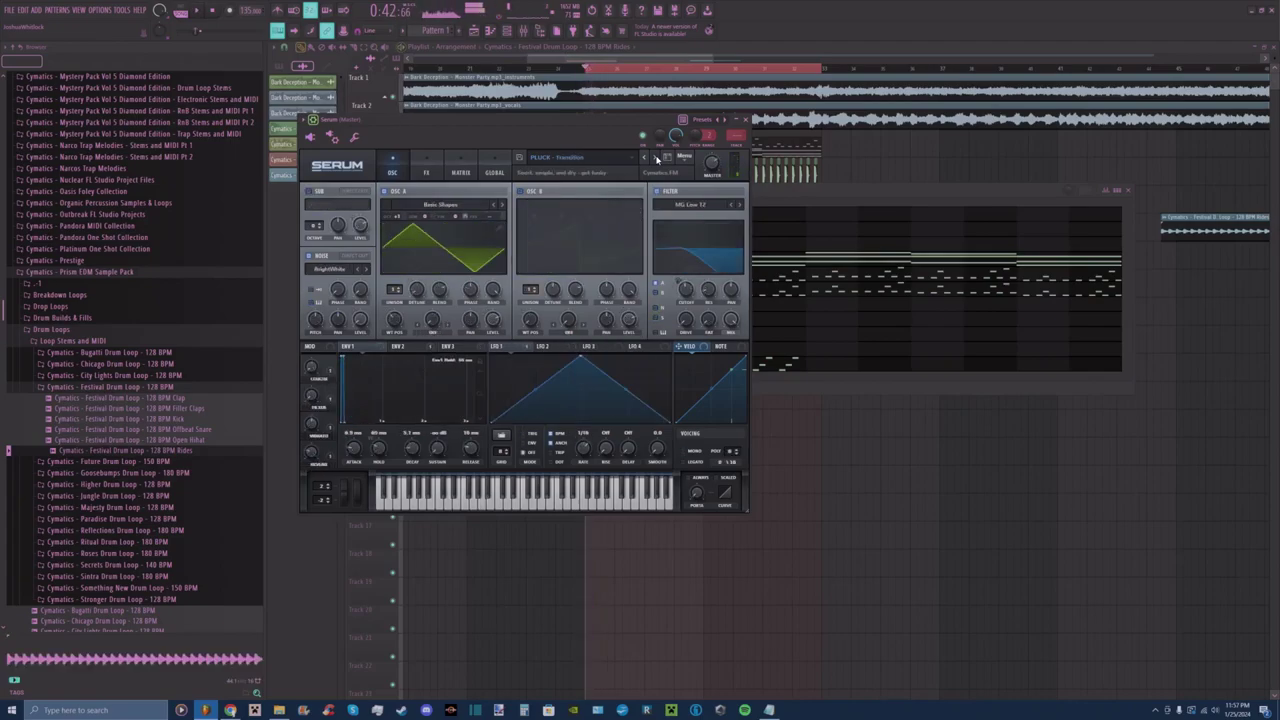
click(657, 158)
click(657, 158)
Audition the pluck presets of the Cymatics - Black House Collection in Serum, step back from SEQ - Burning Rubber, and stop playback.
click(631, 160)
mouse_move(600, 203)
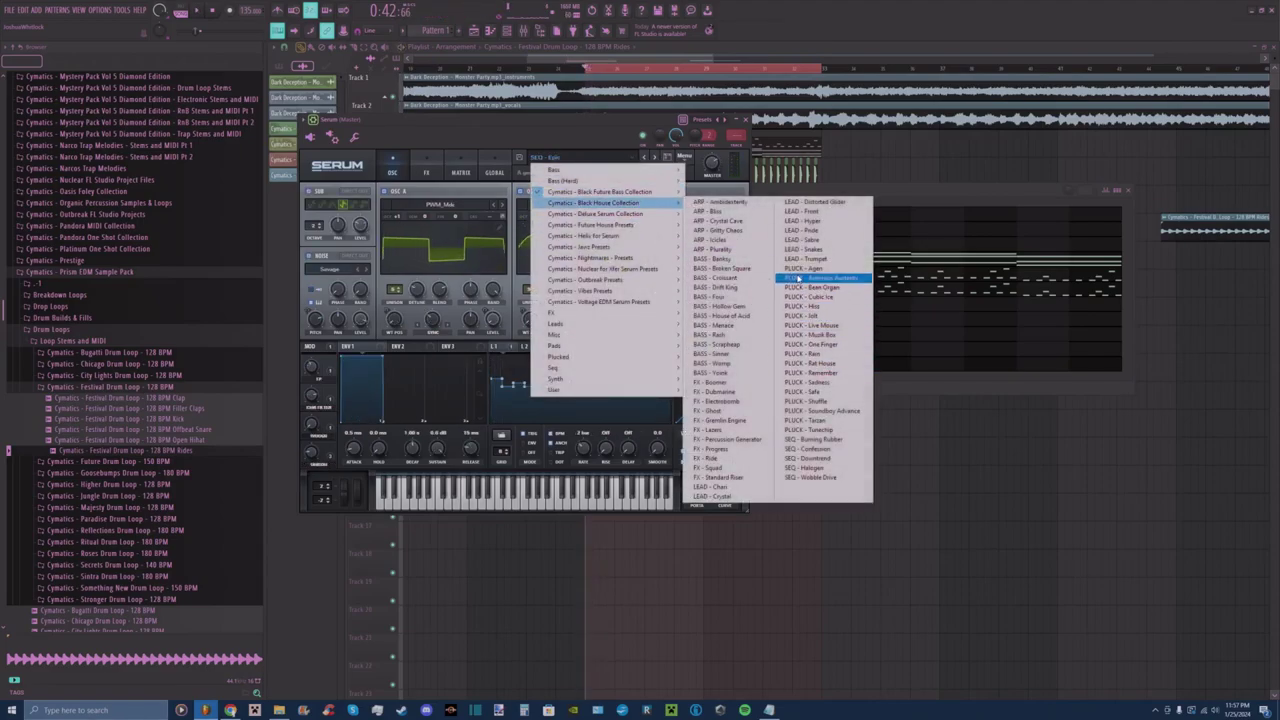
click(805, 268)
click(655, 158)
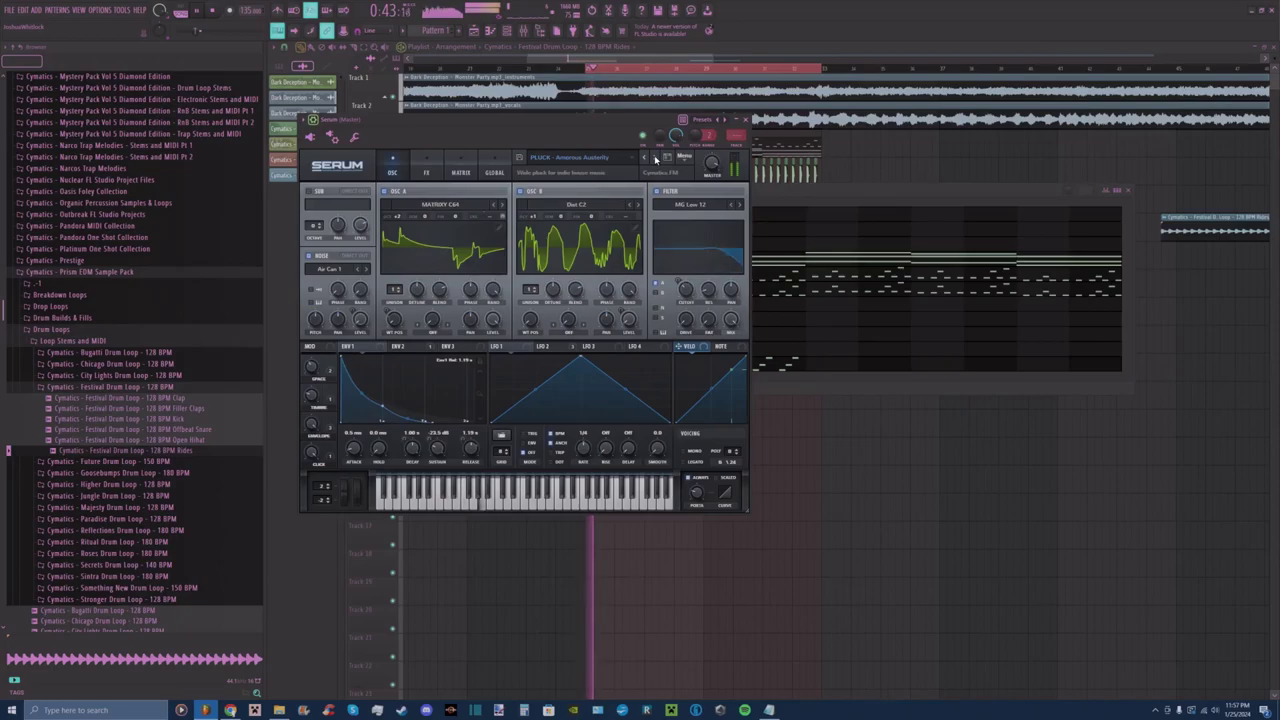
click(655, 158)
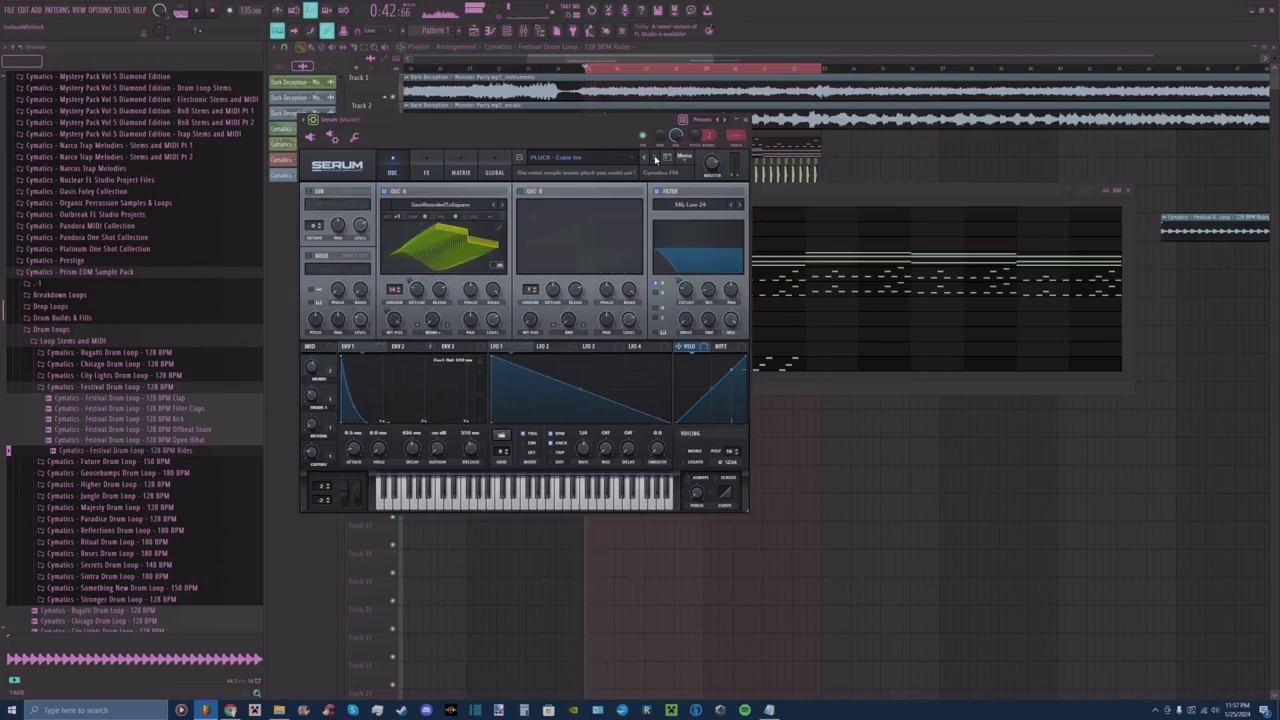
click(655, 158)
click(655, 158)
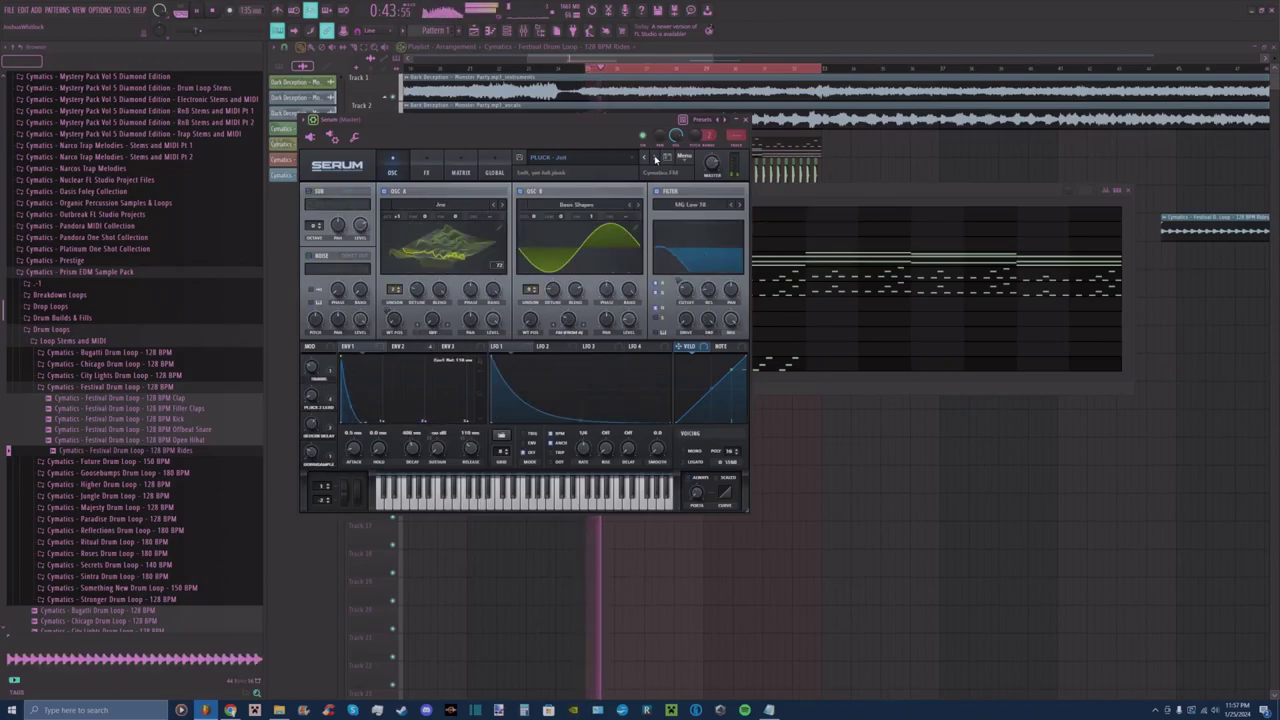
click(655, 158)
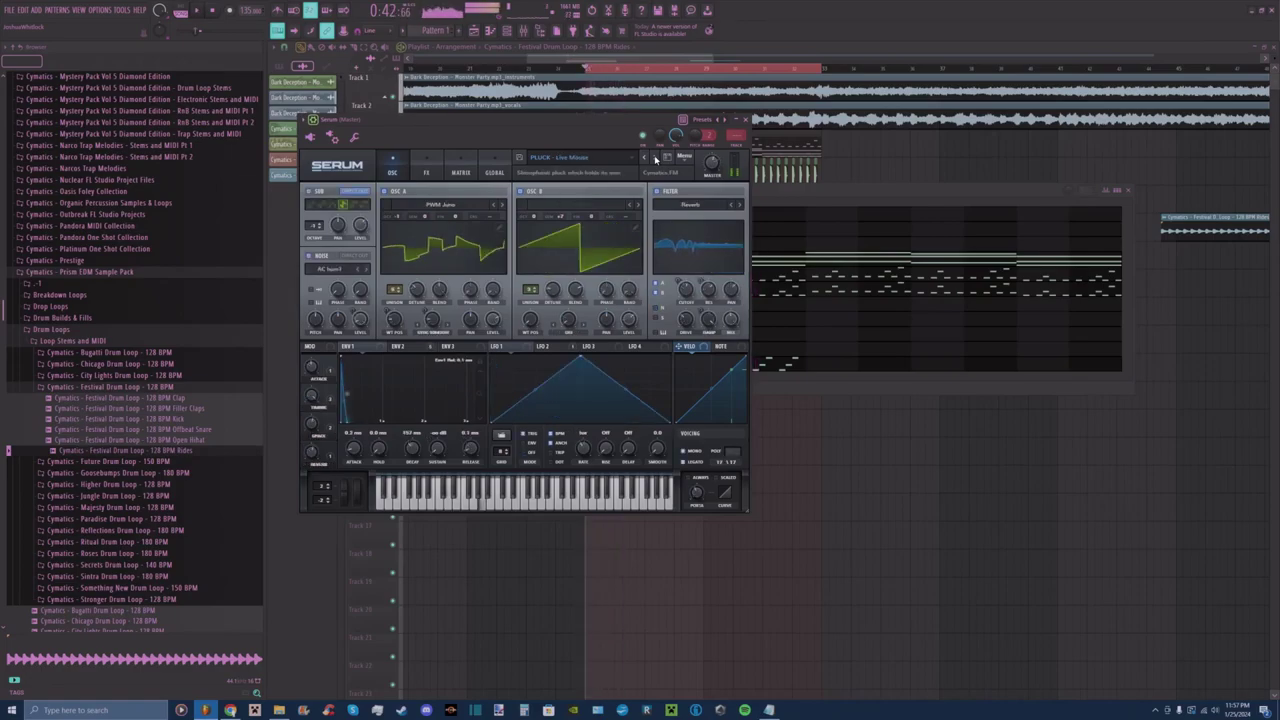
click(655, 158)
click(655, 158)
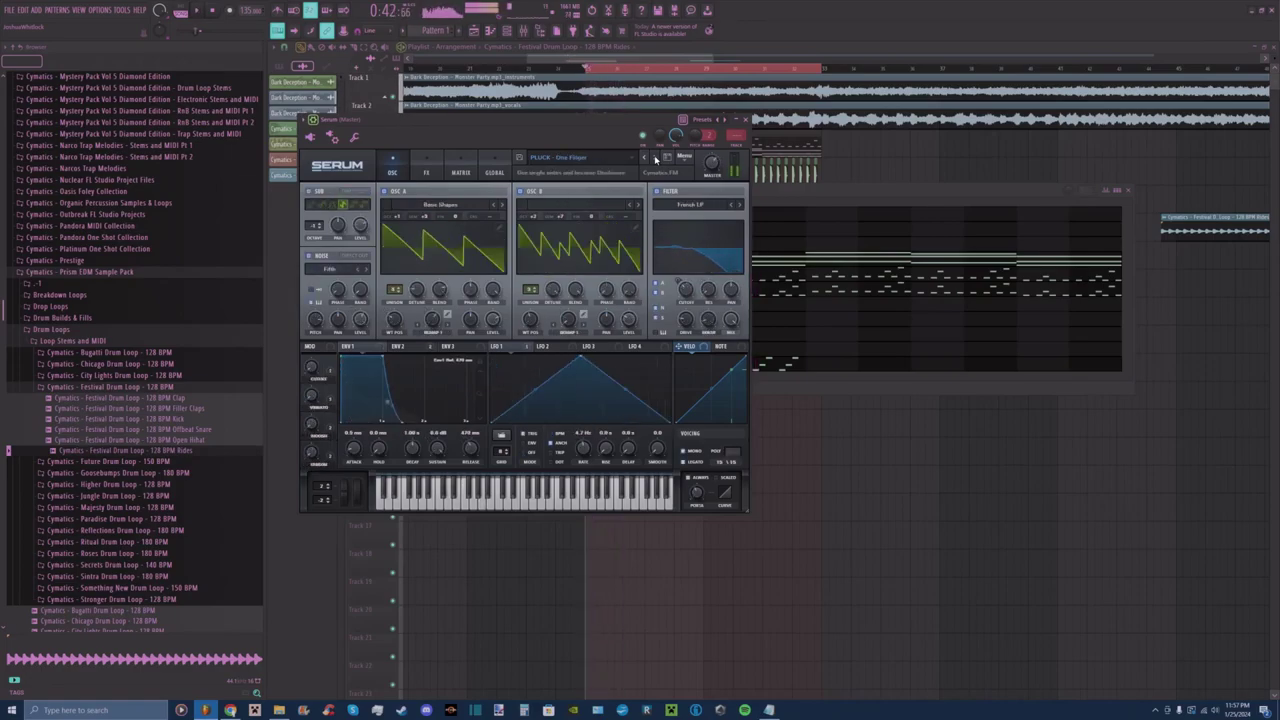
click(655, 158)
click(655, 158)
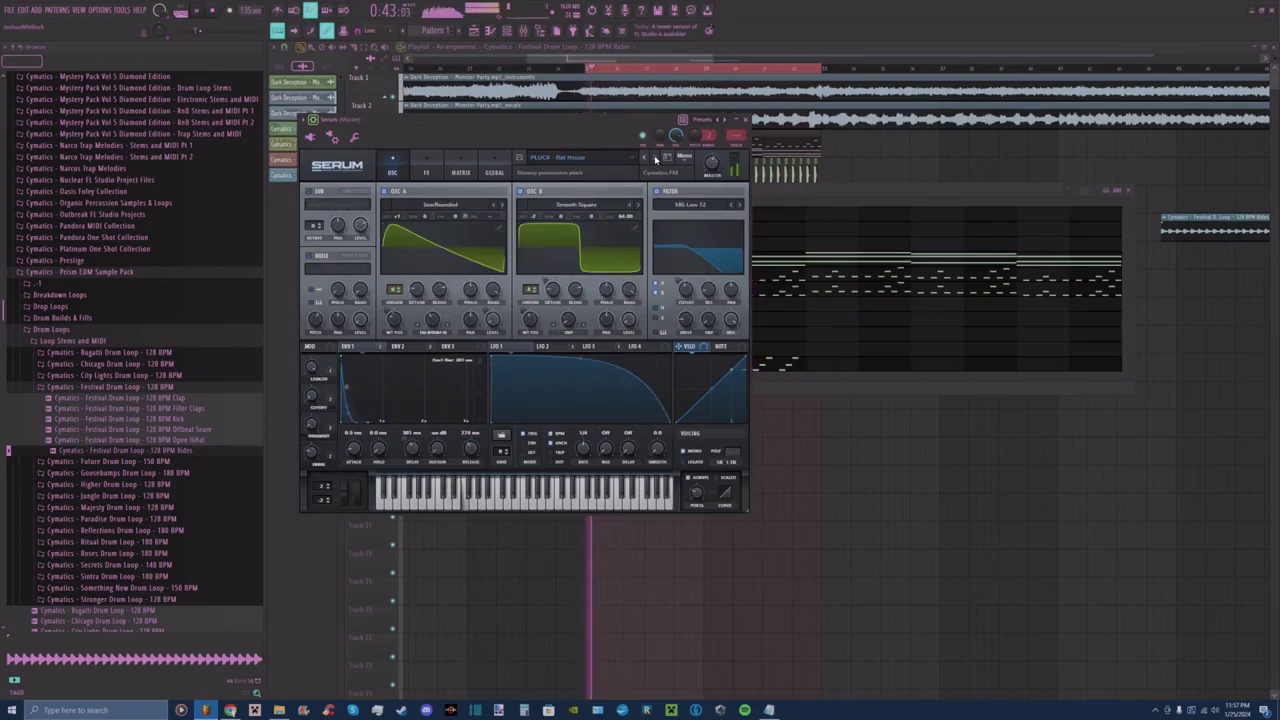
click(655, 158)
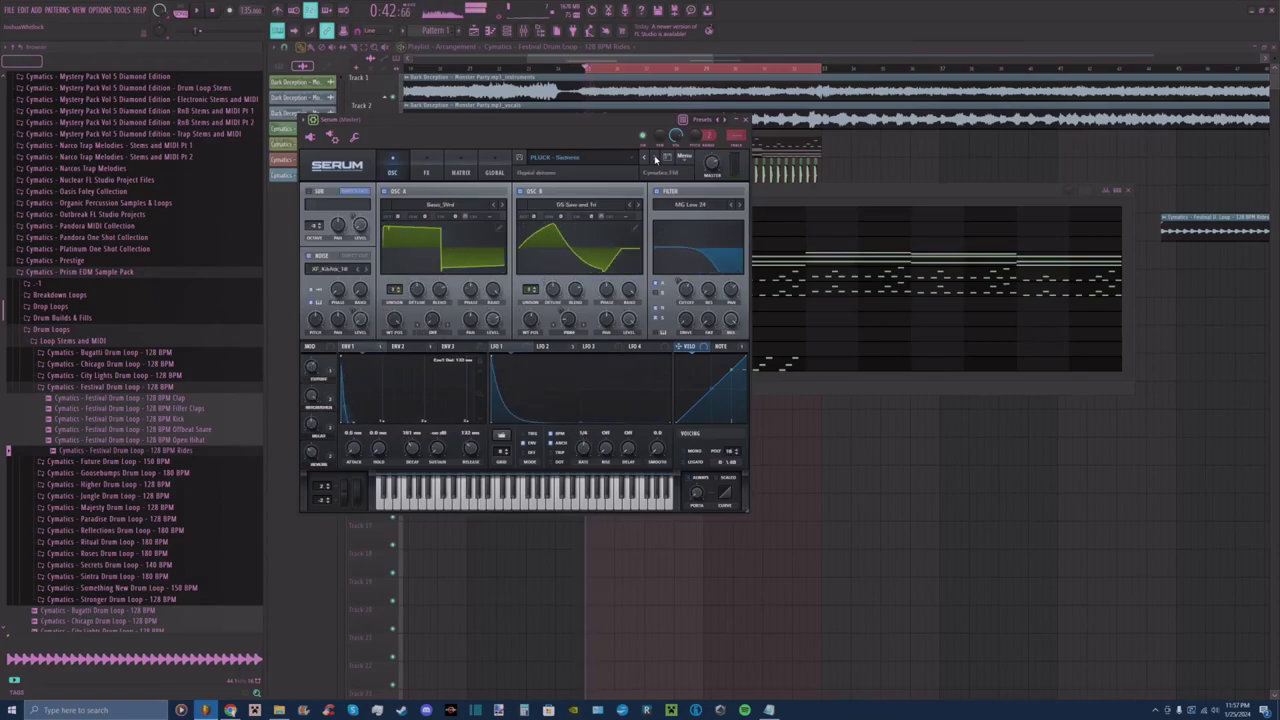
click(655, 158)
click(655, 158)
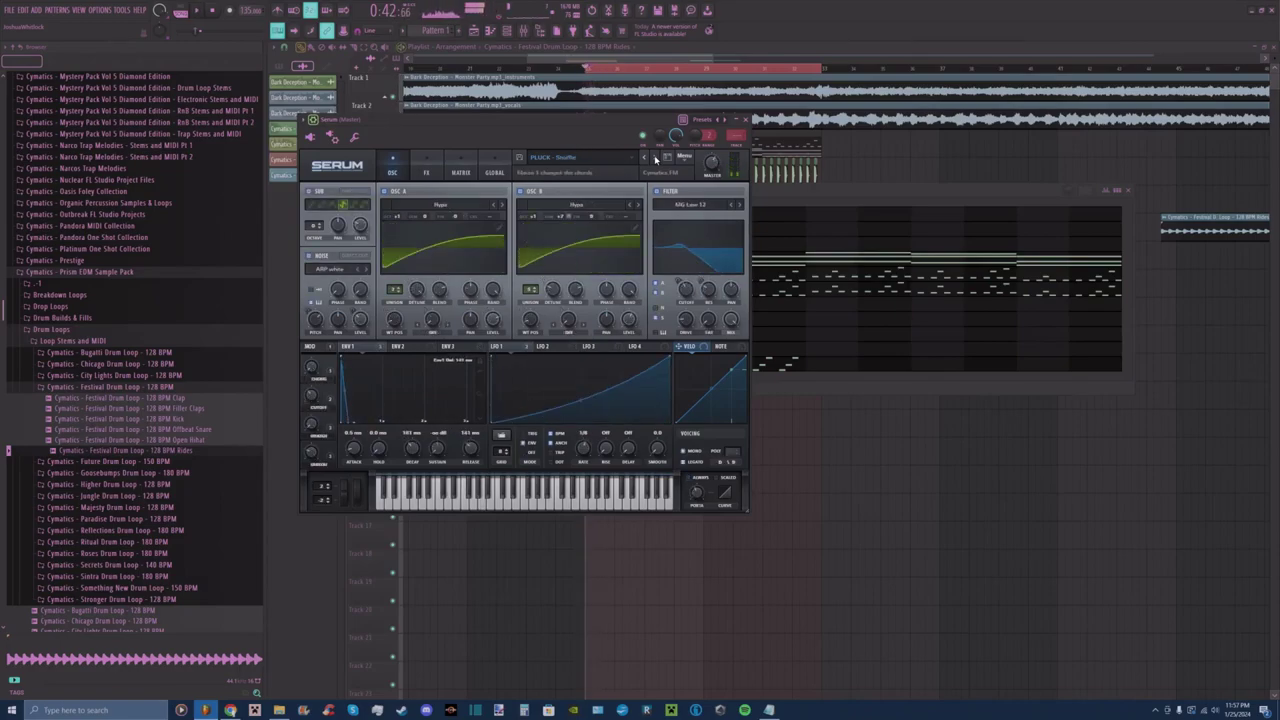
click(655, 158)
click(655, 158)
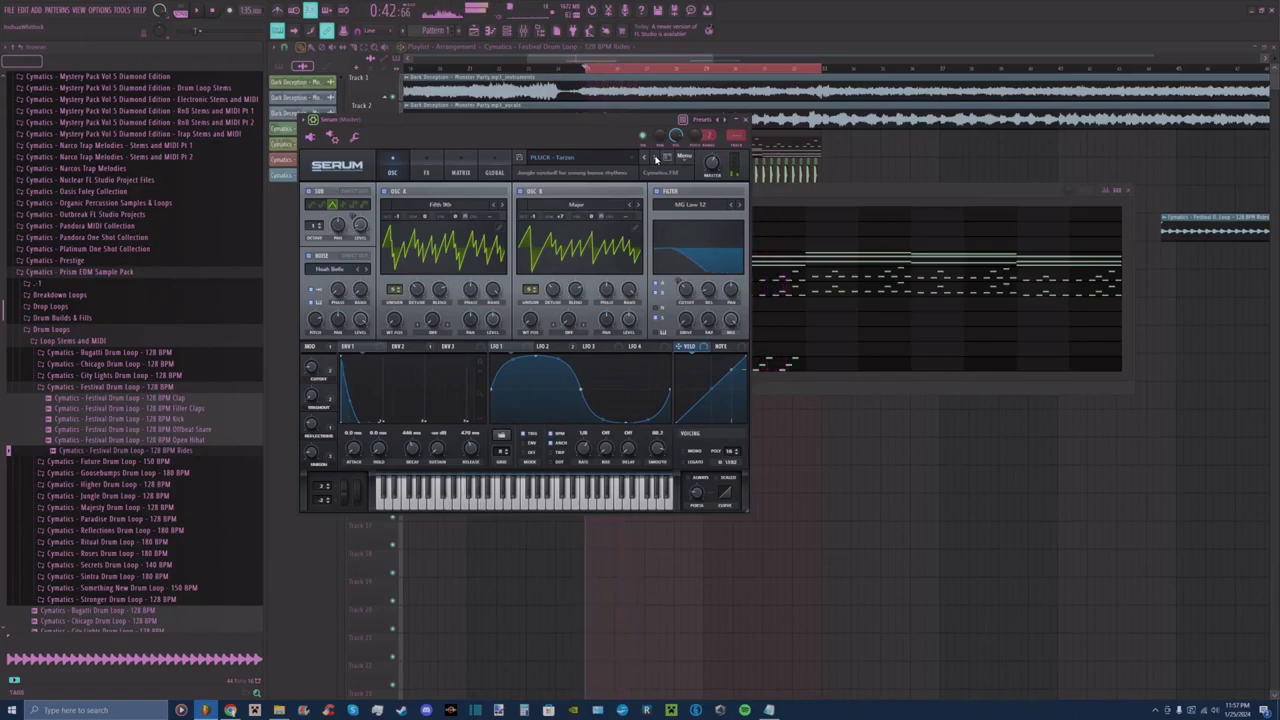
click(655, 158)
click(647, 160)
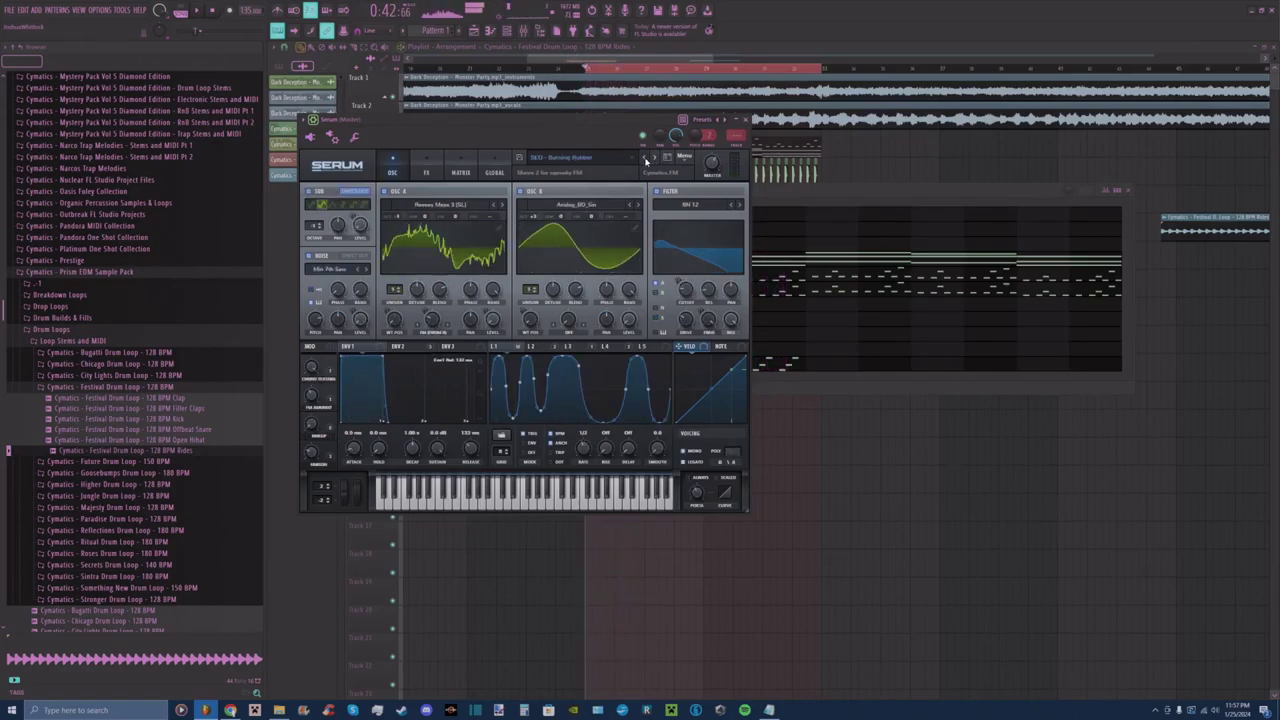
click(647, 159)
click(746, 120)
key(space)
Rewrite the Serum melody with D4, F4, A4, F4 in bar 1 and D4, F4 at the start of bar 2.
click(814, 367)
right_click(577, 310)
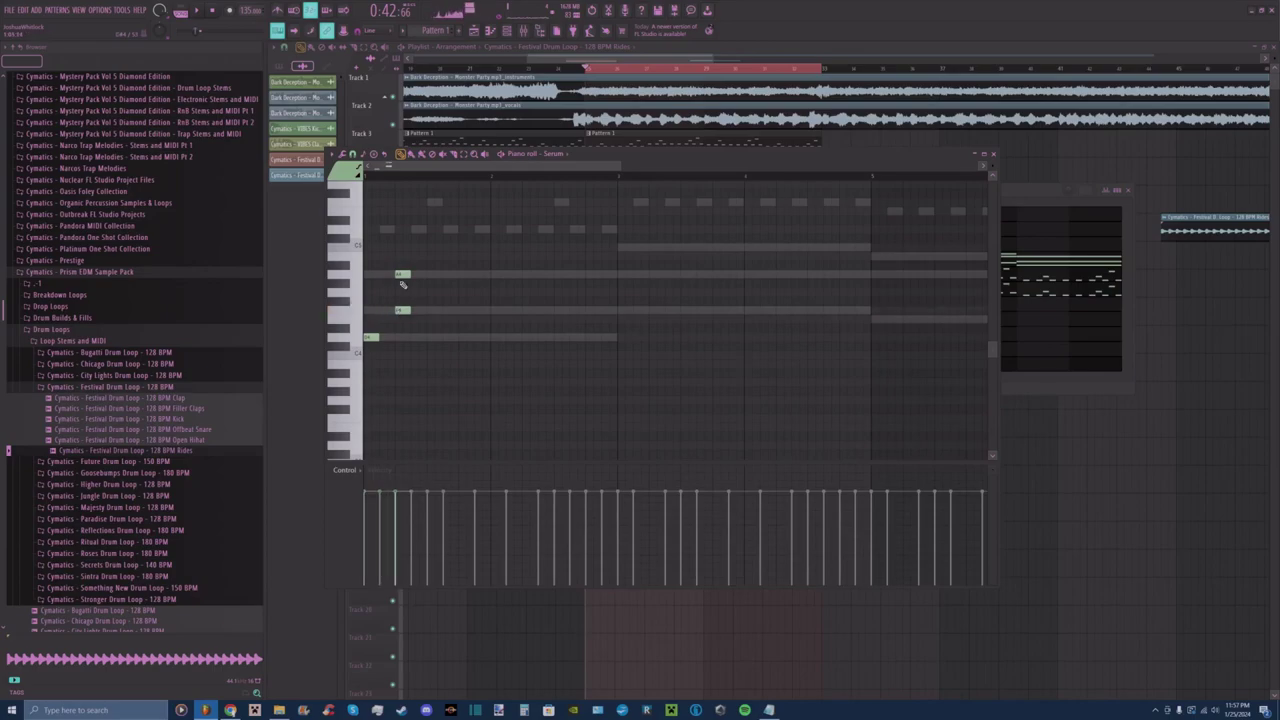
click(465, 310)
click(496, 338)
key(space)
drag(553, 301, 481, 313)
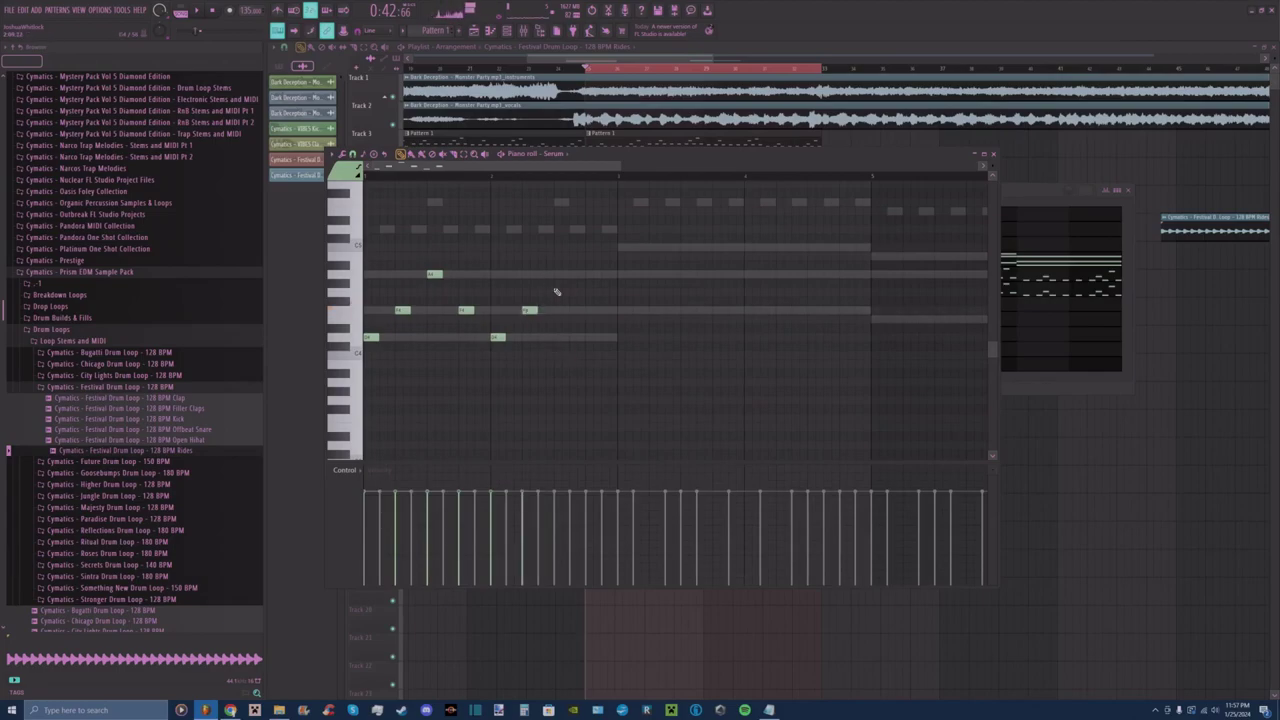
Complete bar 2 with A4 and F4, enter F4, A4, C5, A4 in both bars 3 and 4, and play the melody back.
key(space)
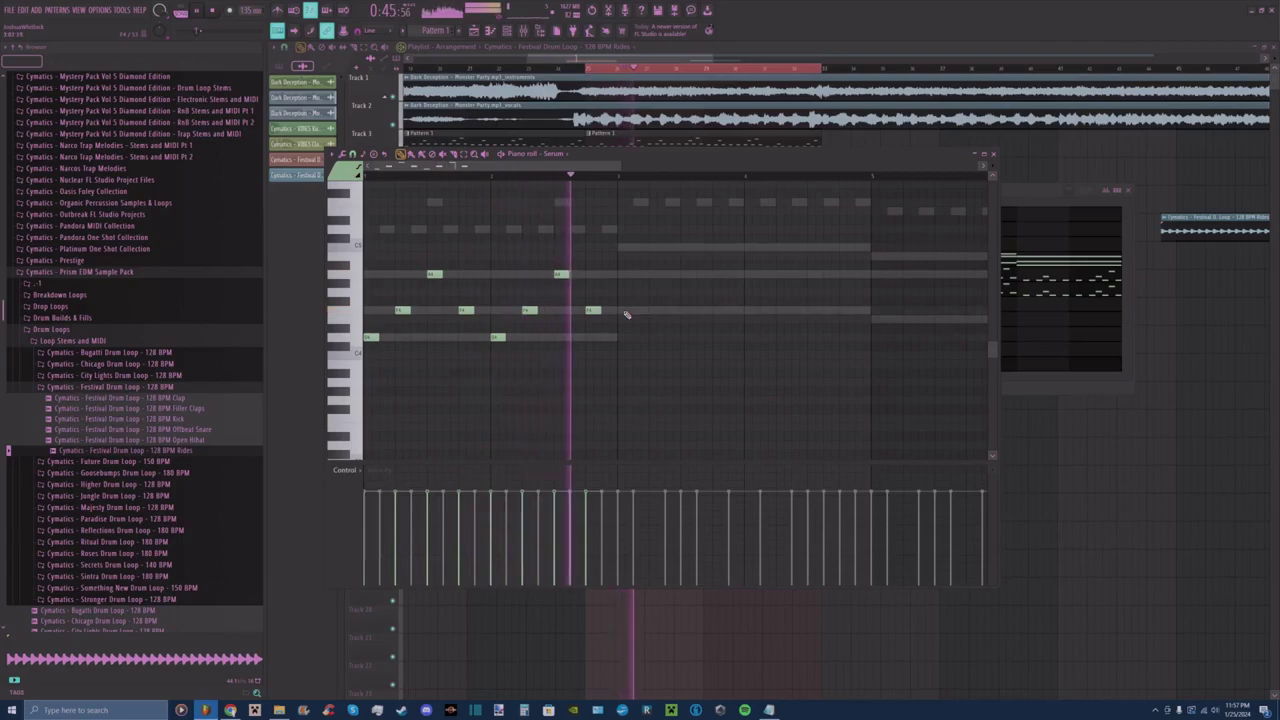
key(space)
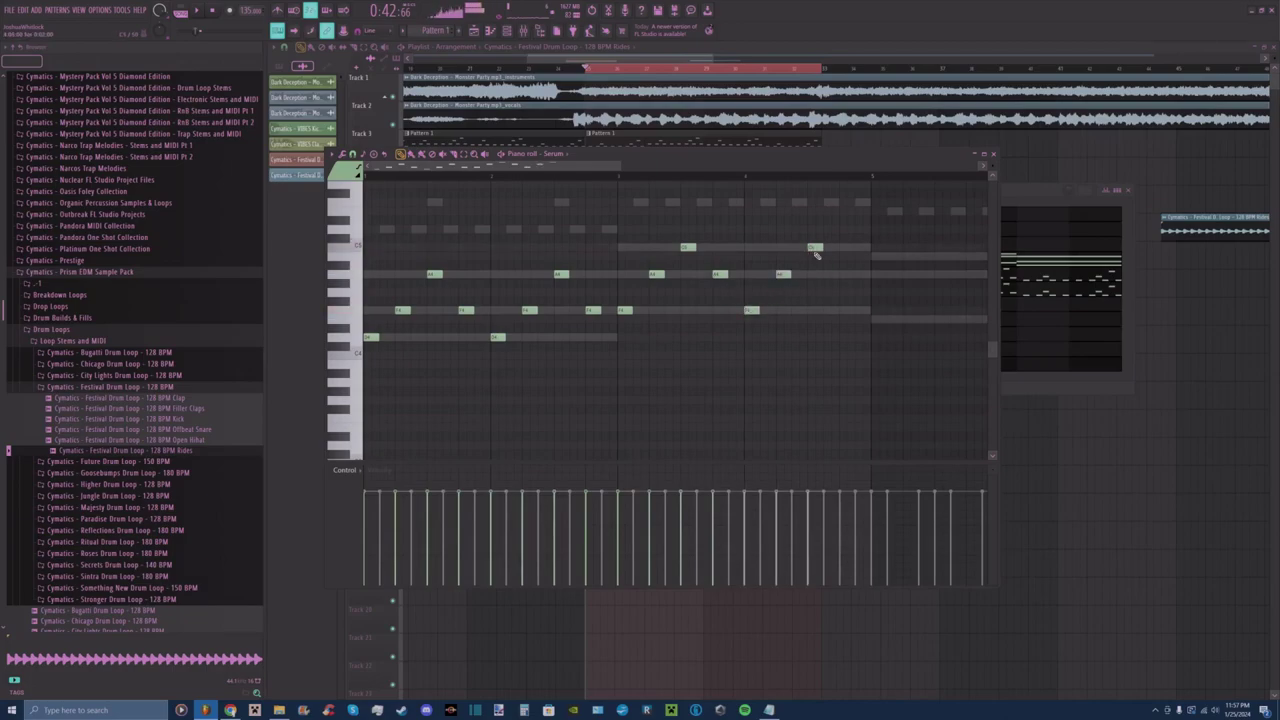
key(space)
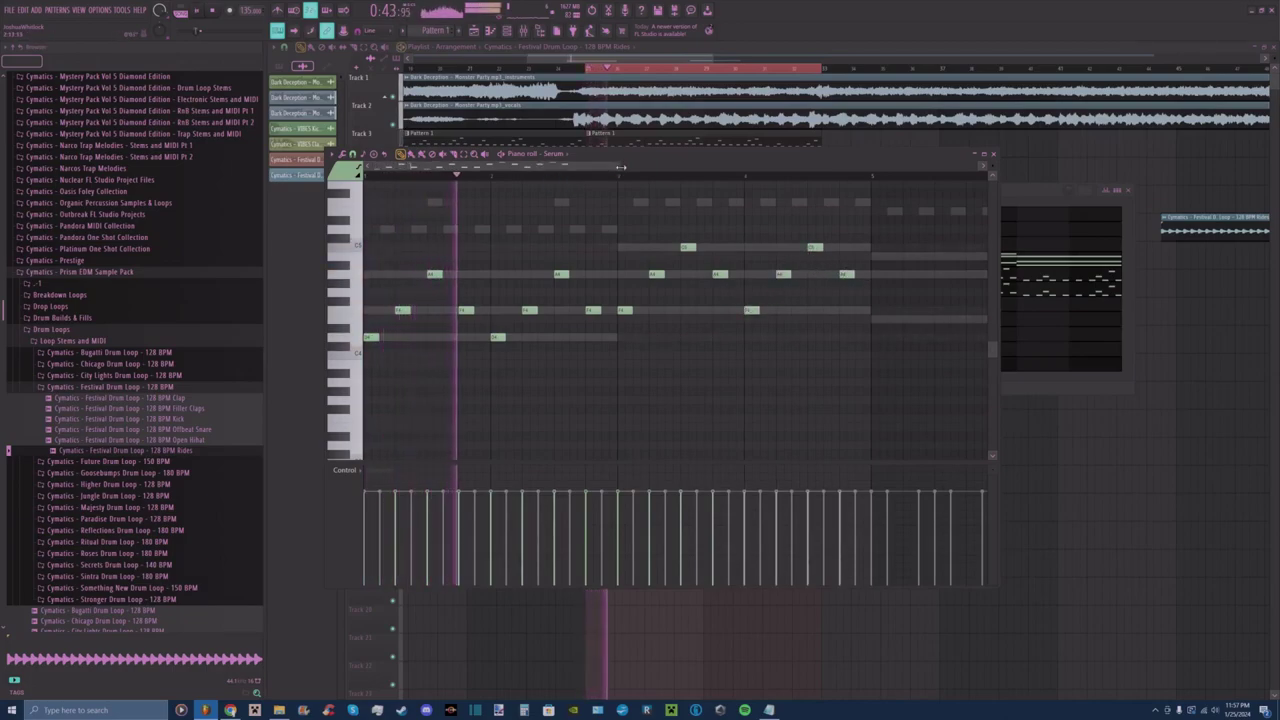
scroll(694, 177, down, 1)
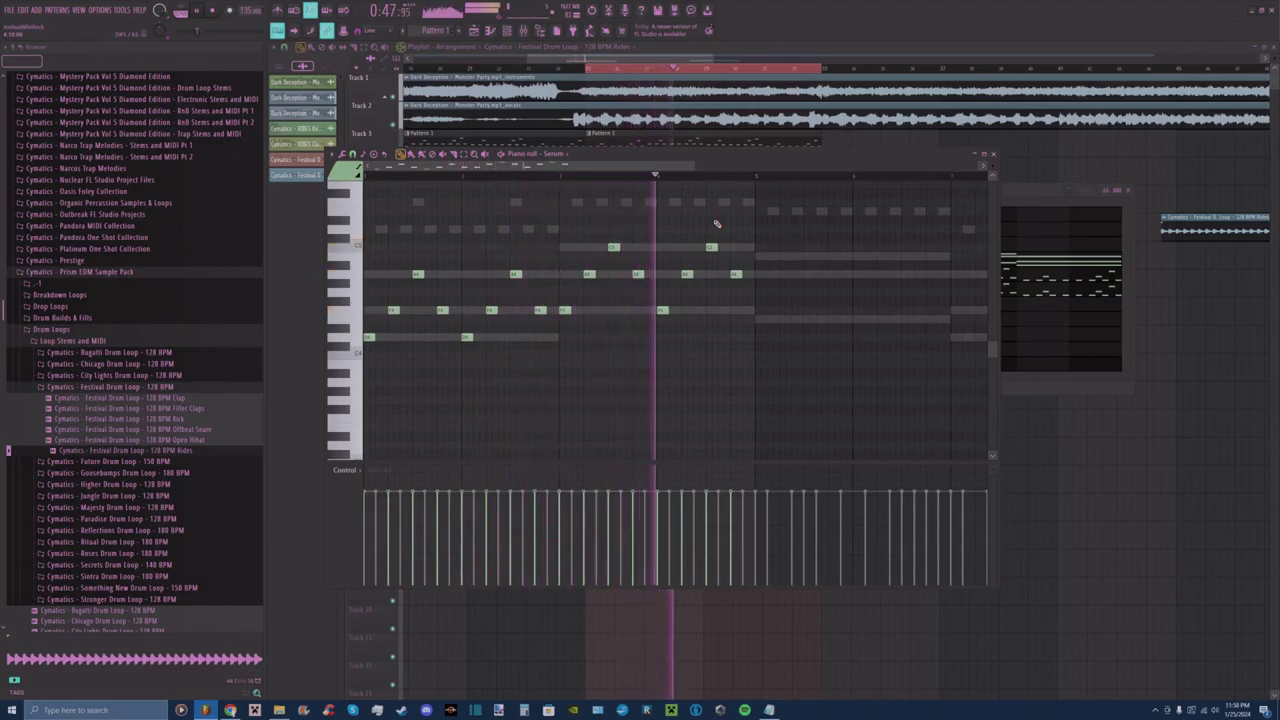
Extend the Serum melody with E4, A4 and B4 in bar 5, then erase all of the melody's notes.
click(760, 319)
click(784, 274)
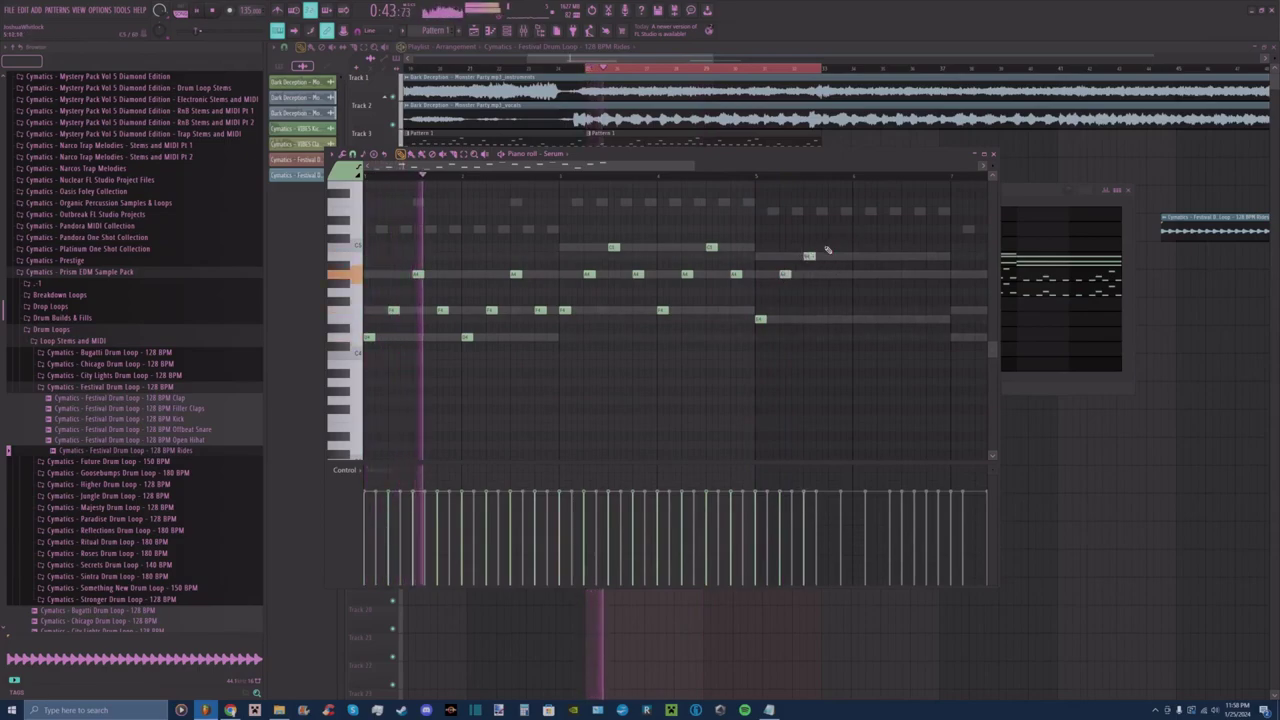
key(space)
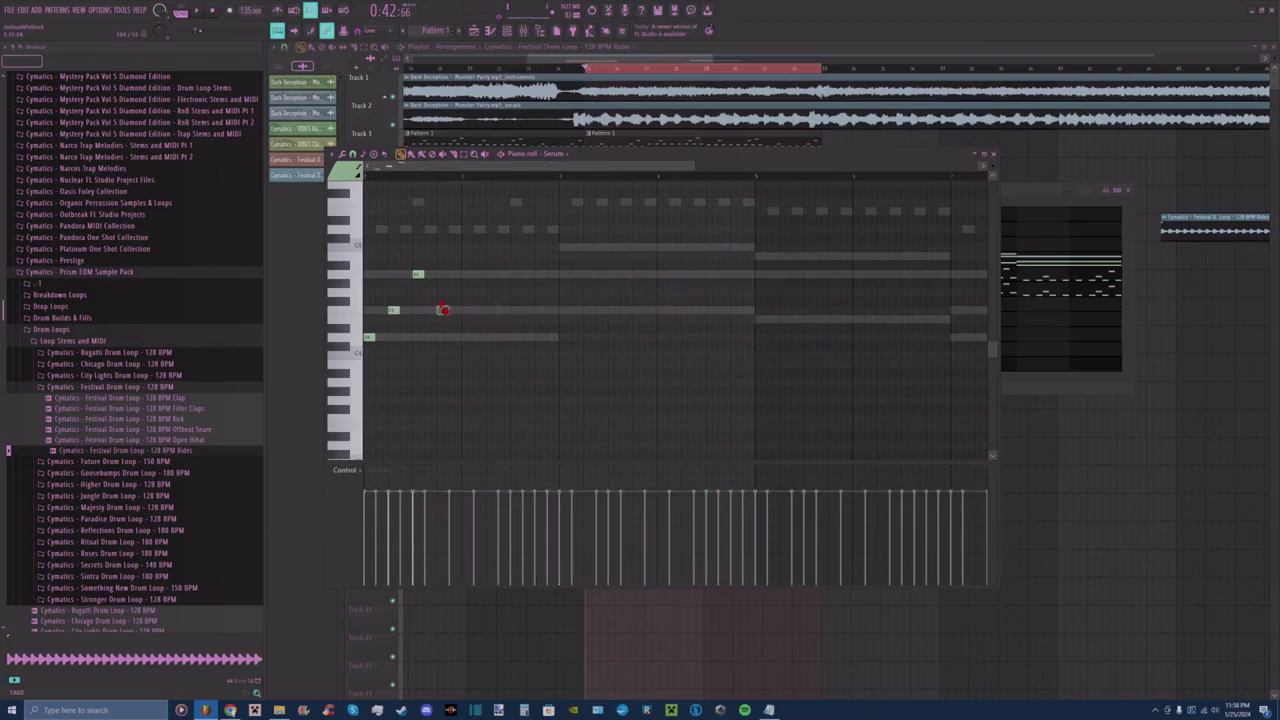
key(space)
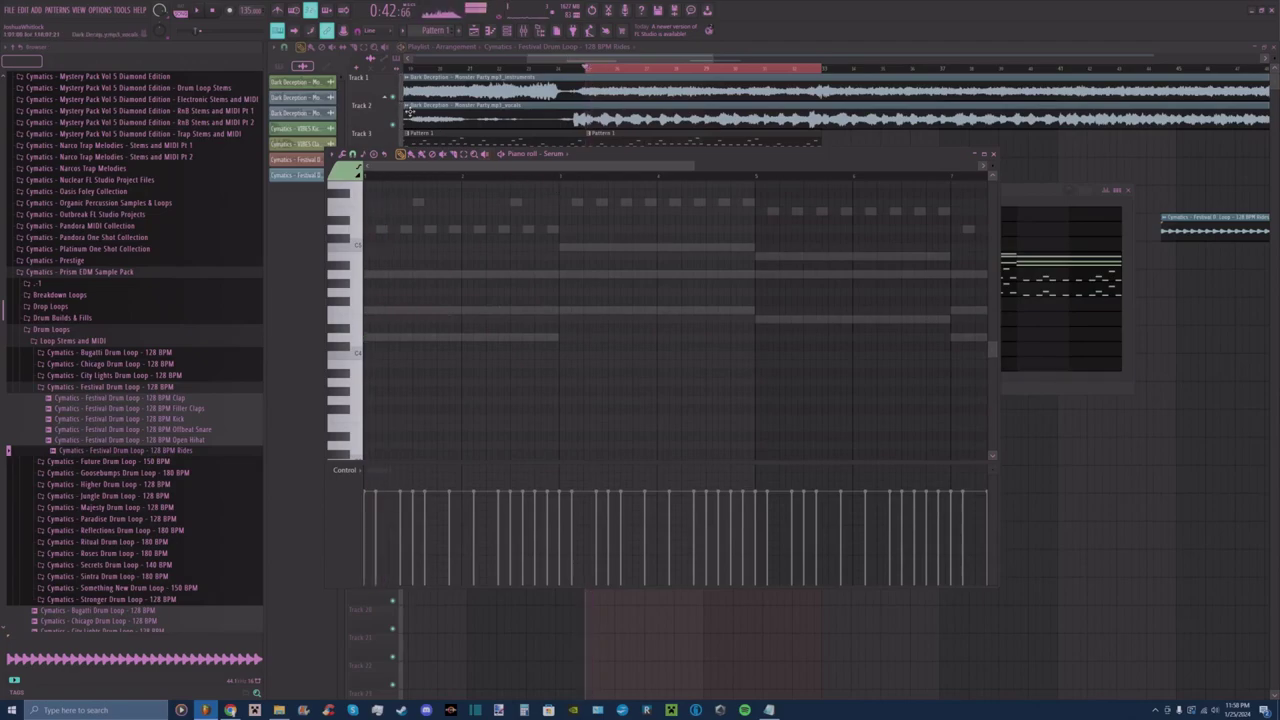
Solo the original instrumental on Track 1 and listen to the looped section.
right_click(392, 96)
key(space)
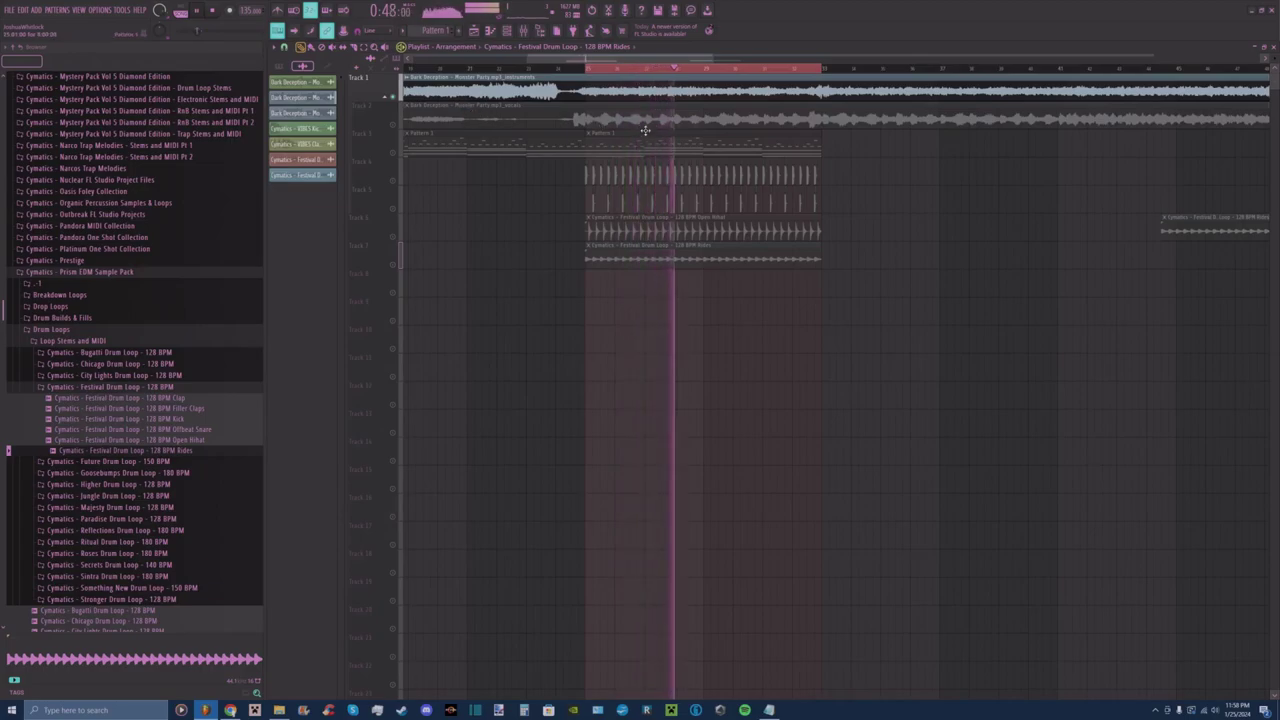
key(space)
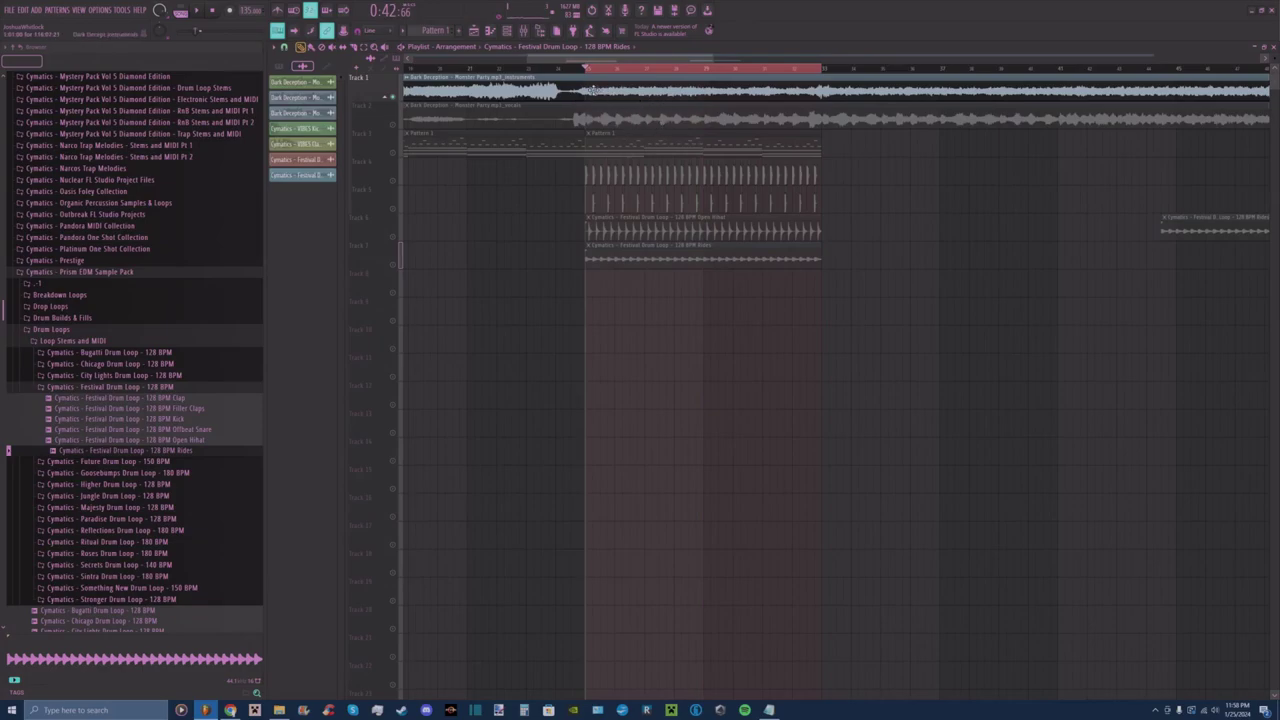
Open the Serum channel of the second Pattern 1 clip in the piano roll.
double_click(647, 139)
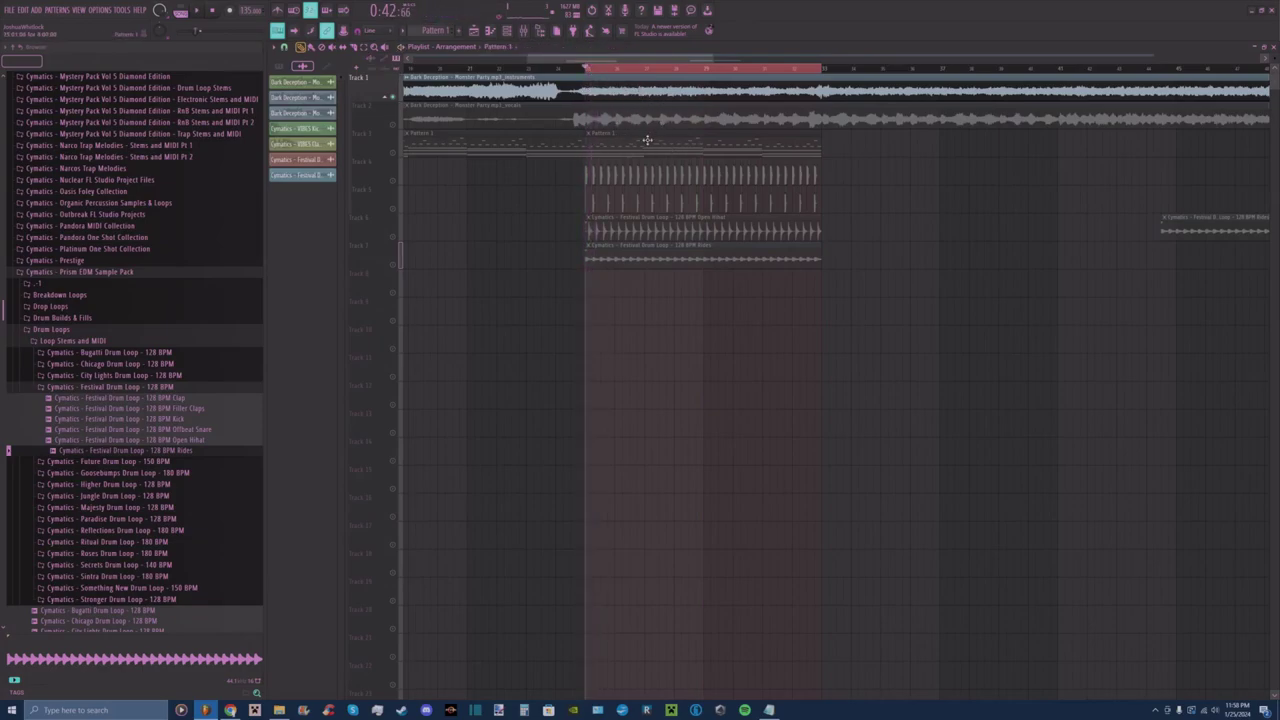
click(586, 156)
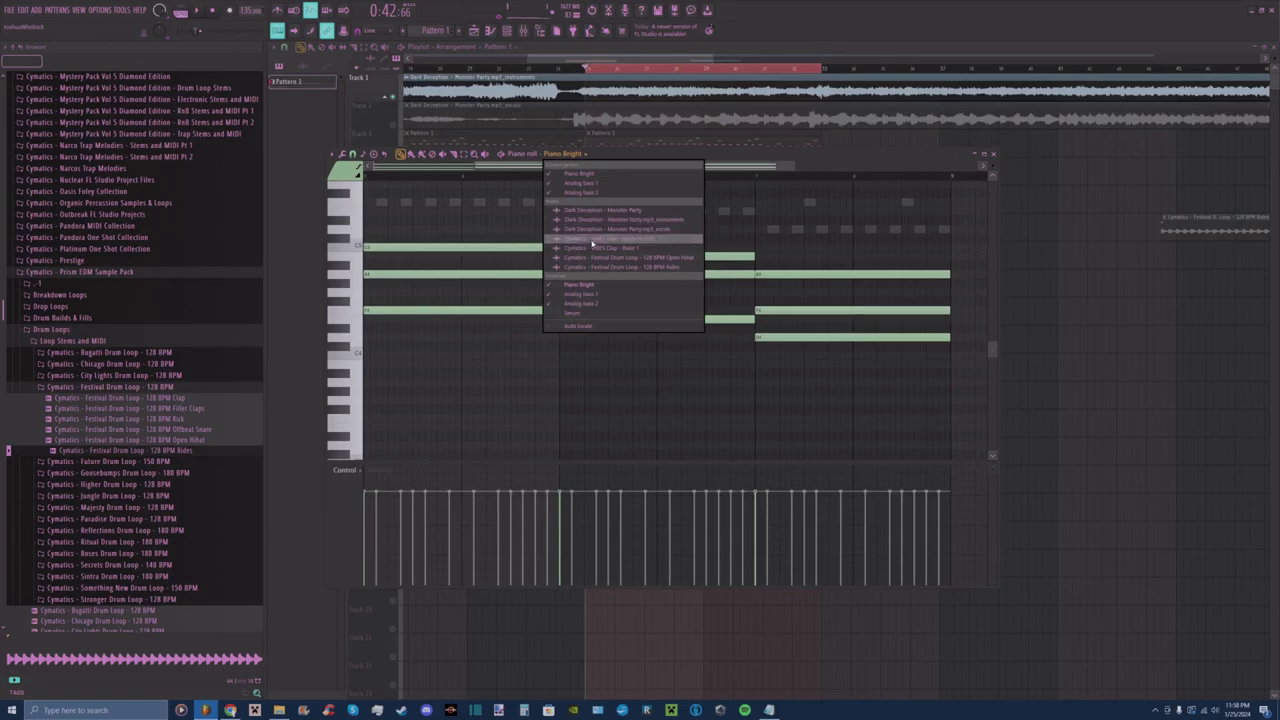
click(598, 307)
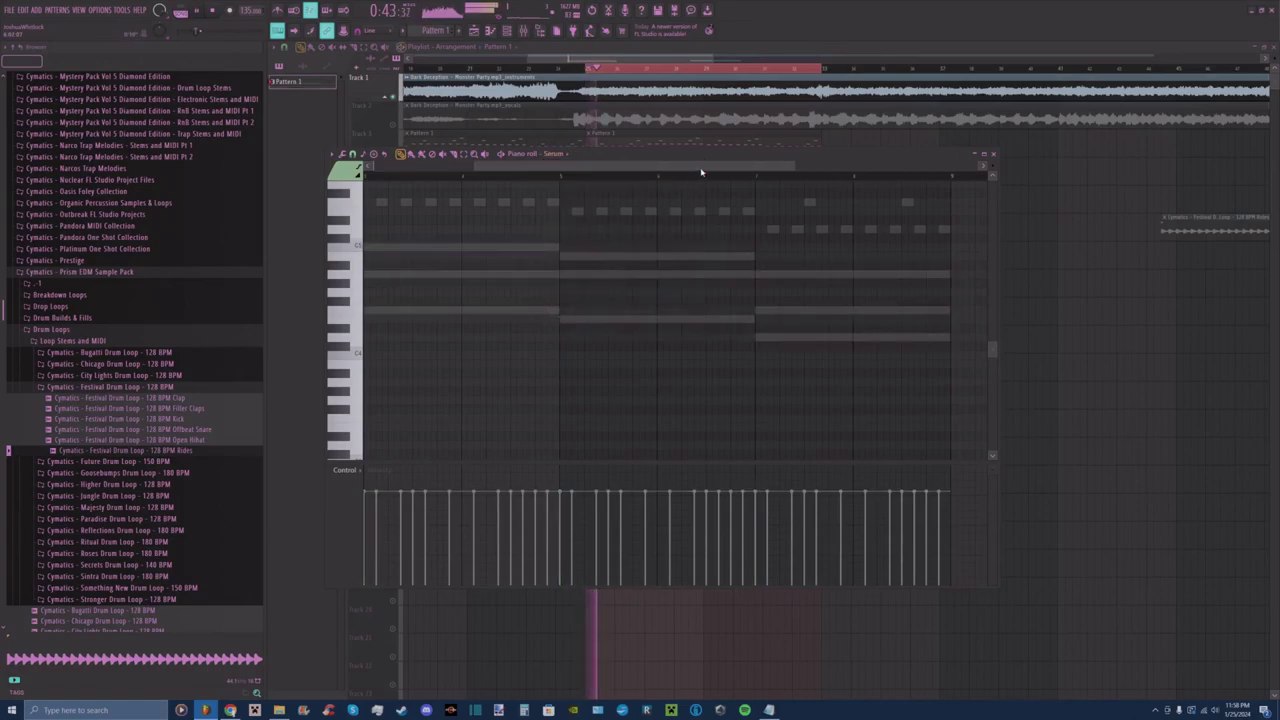
drag(652, 157, 646, 218)
Unmute Track 3, play it with the instrumental, and bring the Serum piano roll back up.
click(392, 152)
key(space)
key(space)
key(F9)
key(F9)
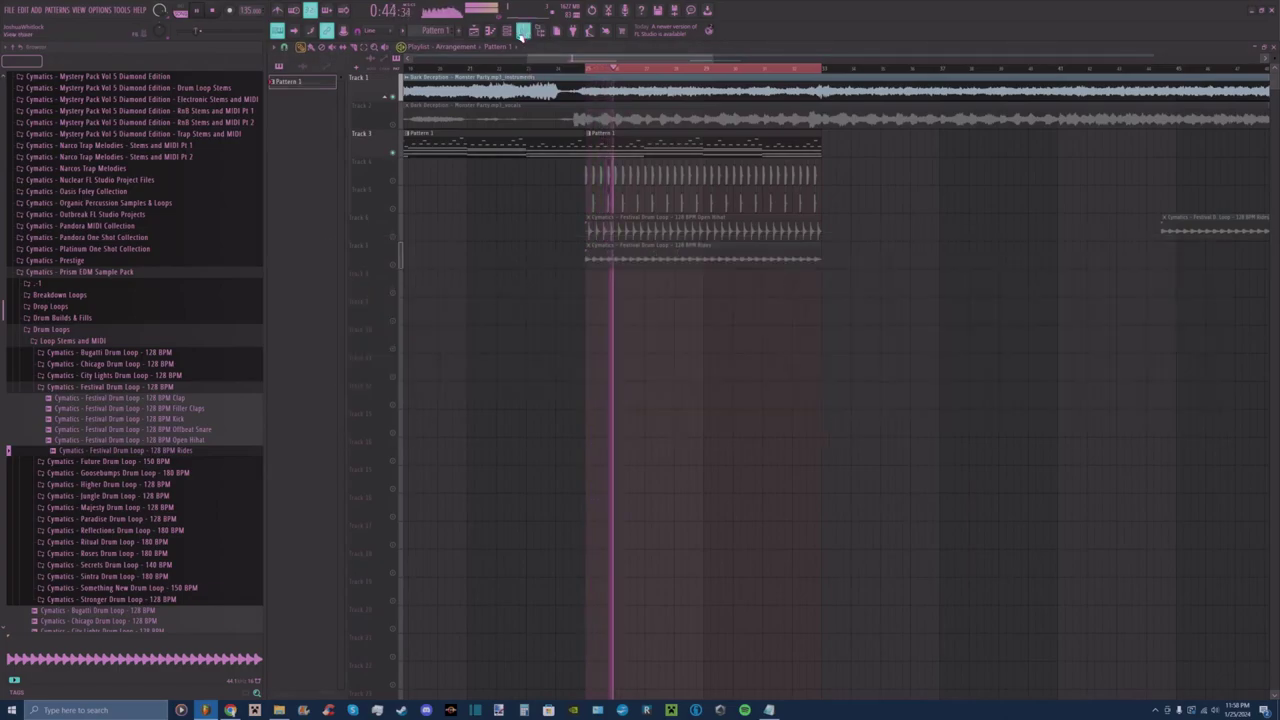
key(F6)
key(space)
key(F7)
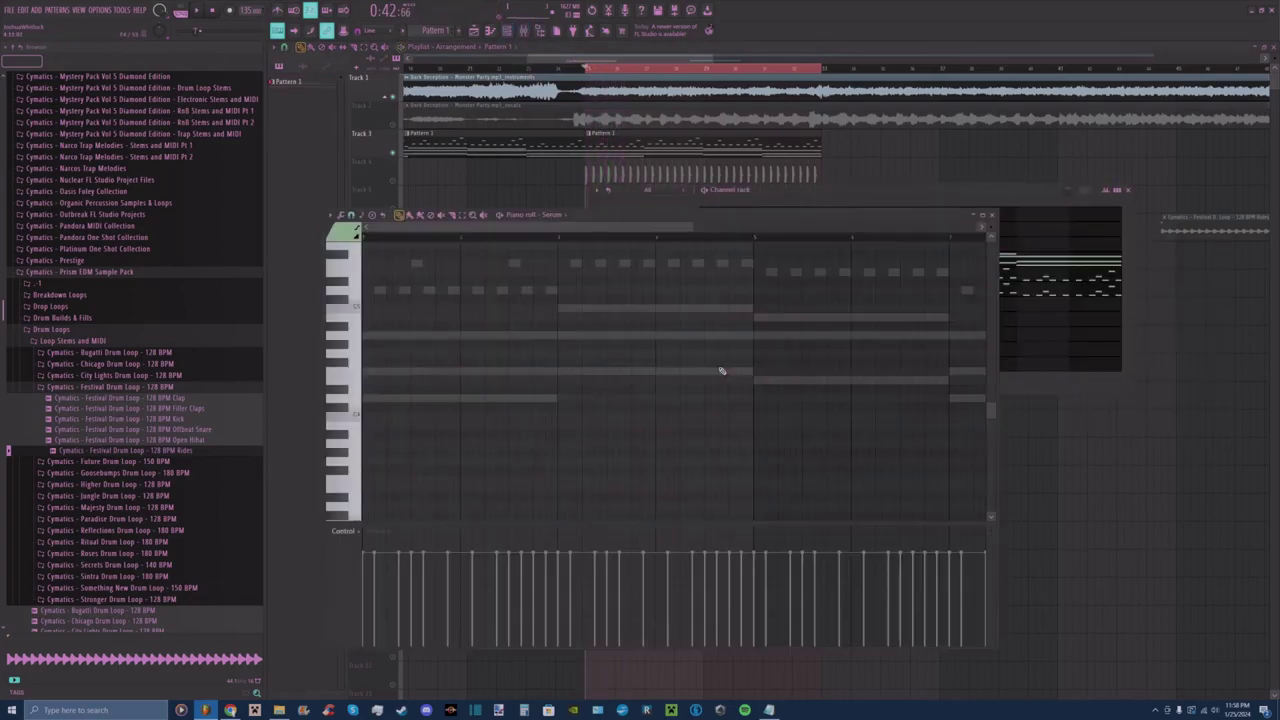
Enter a new Serum melody with D4, A4, D4, A4 in bar 1 and D4, F4 at the start of bar 2.
key(space)
key(space)
click(364, 399)
key(space)
click(414, 398)
key(space)
key(space)
click(440, 336)
click(464, 398)
key(space)
click(489, 371)
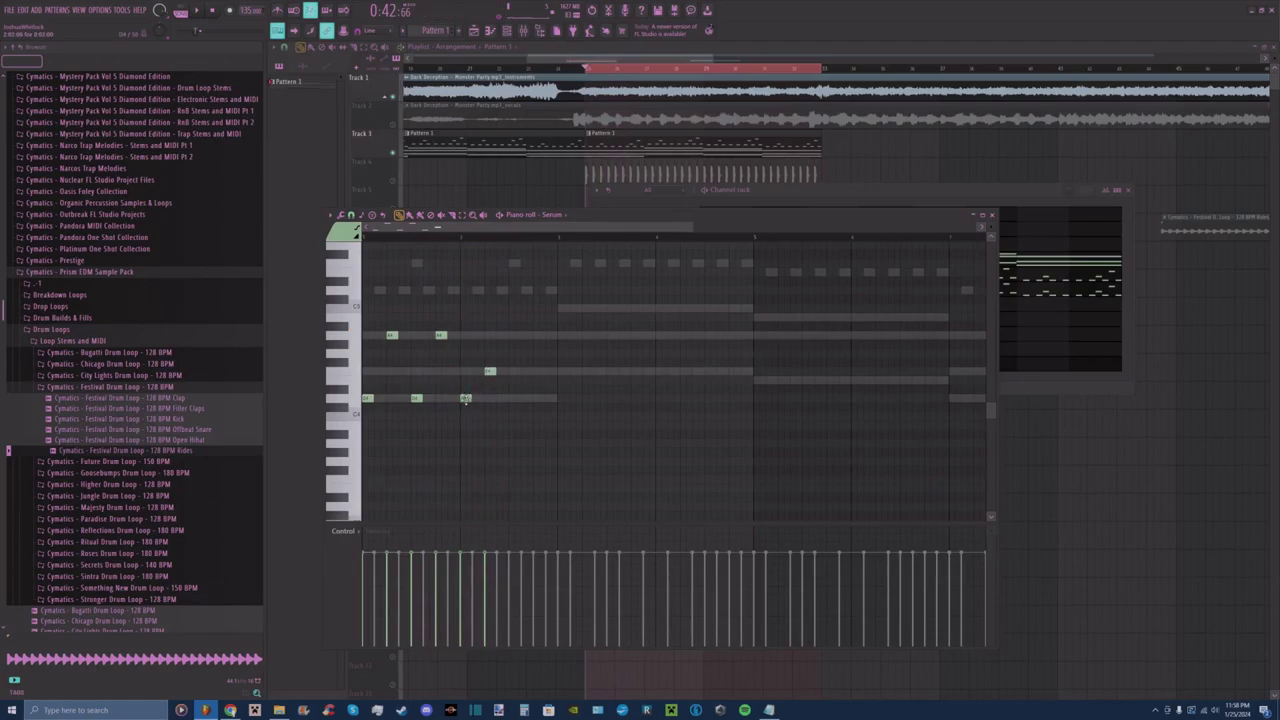
Try shifting the D4 in bar 2 closer to the F4, play it back, and remove both notes.
key(space)
drag(465, 399, 483, 400)
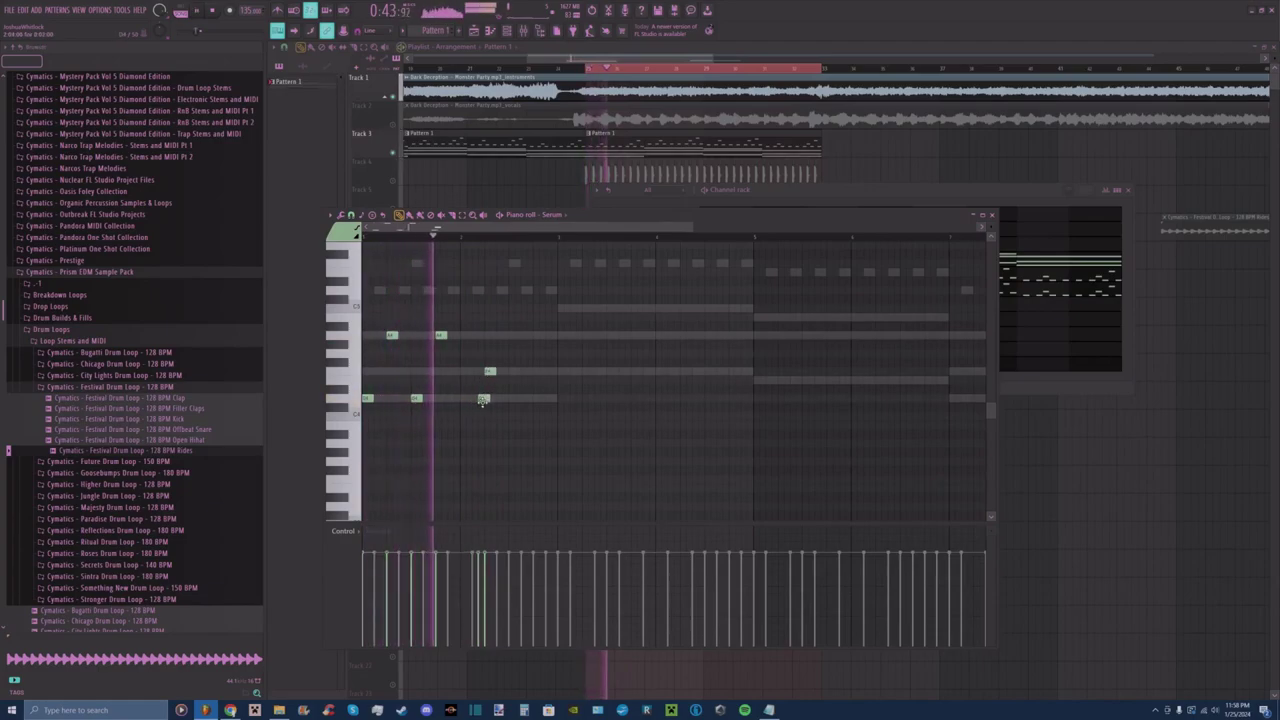
key(space)
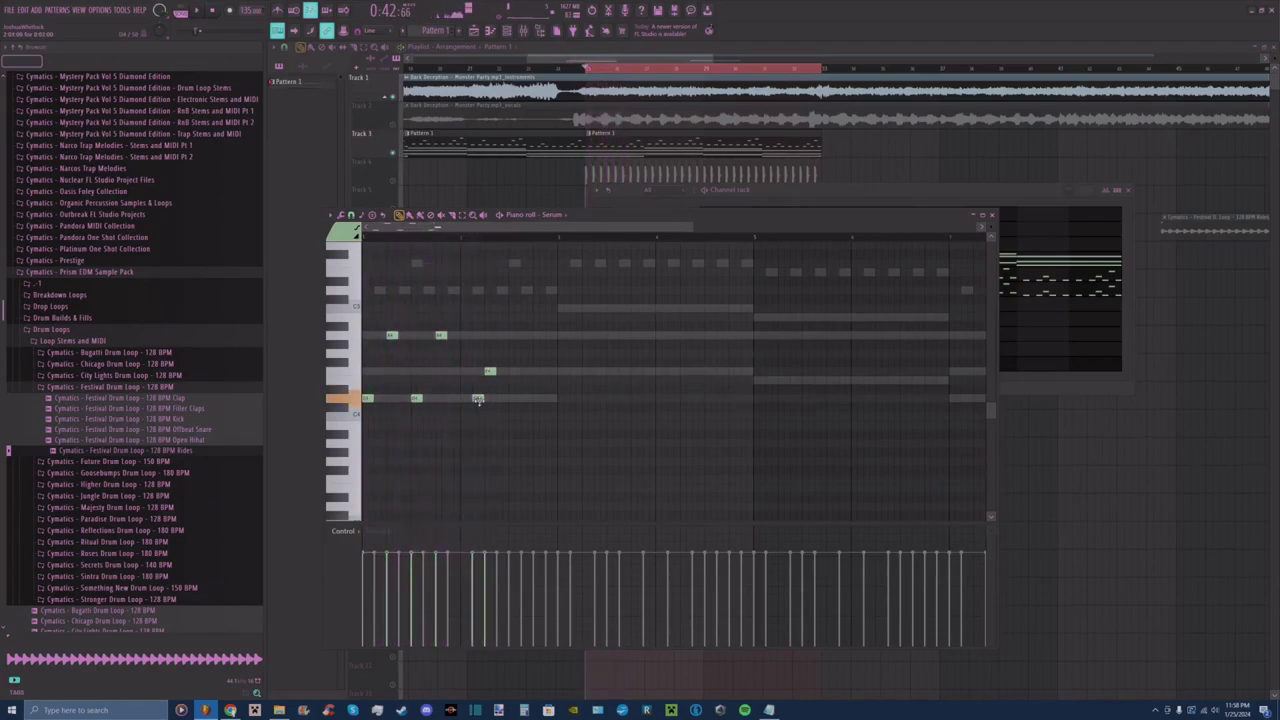
key(space)
key(ctrl+z)
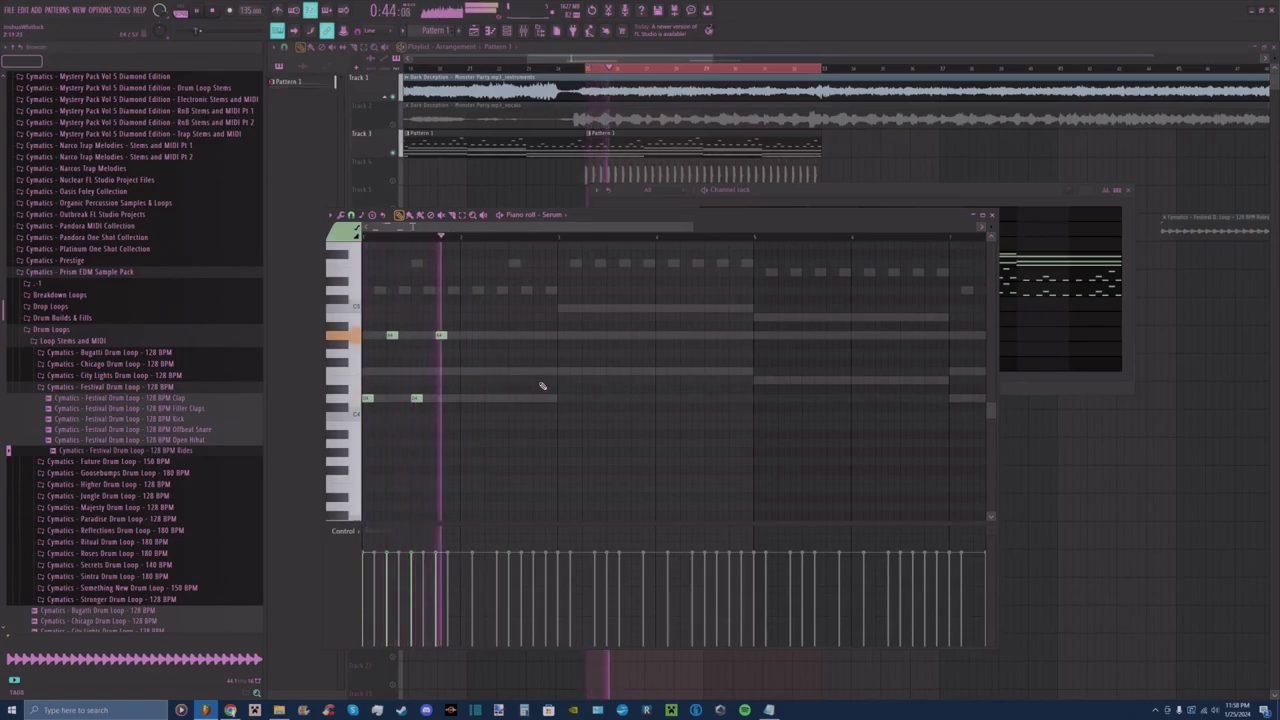
Fill bar 2 of the Serum melody with B4, A4, F4, A4, checking each addition in playback.
key(space)
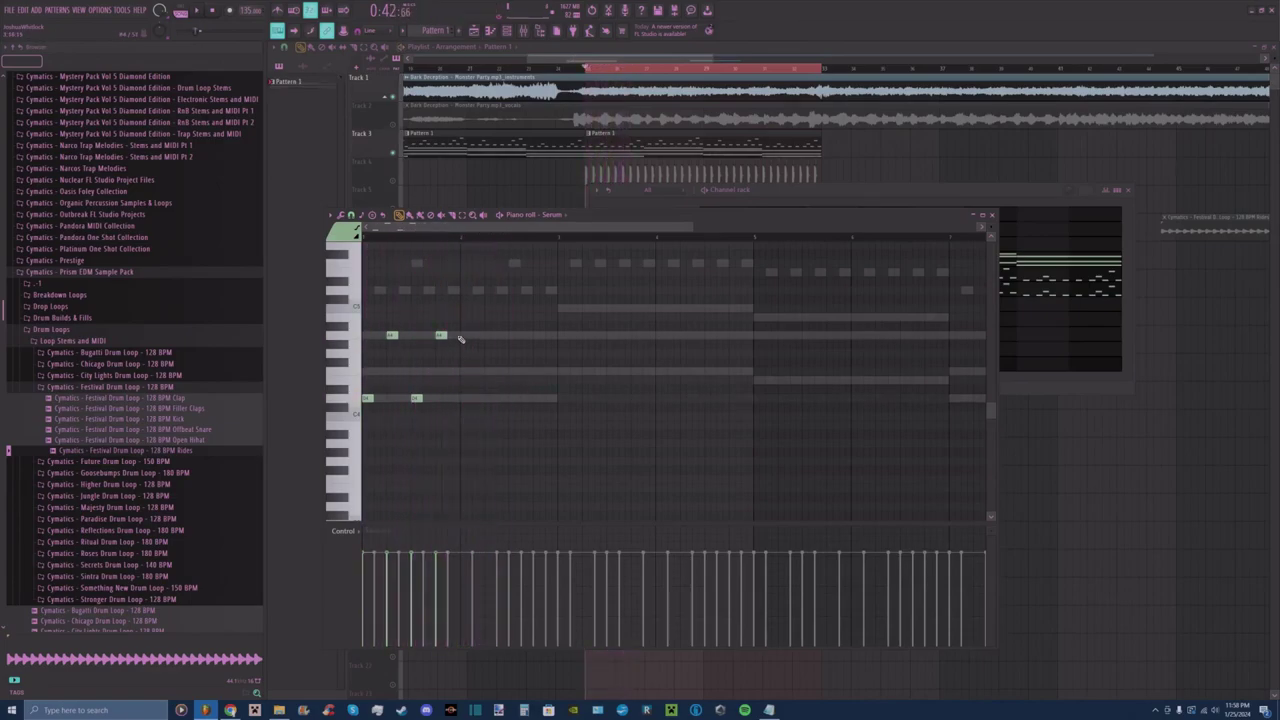
click(483, 337)
key(space)
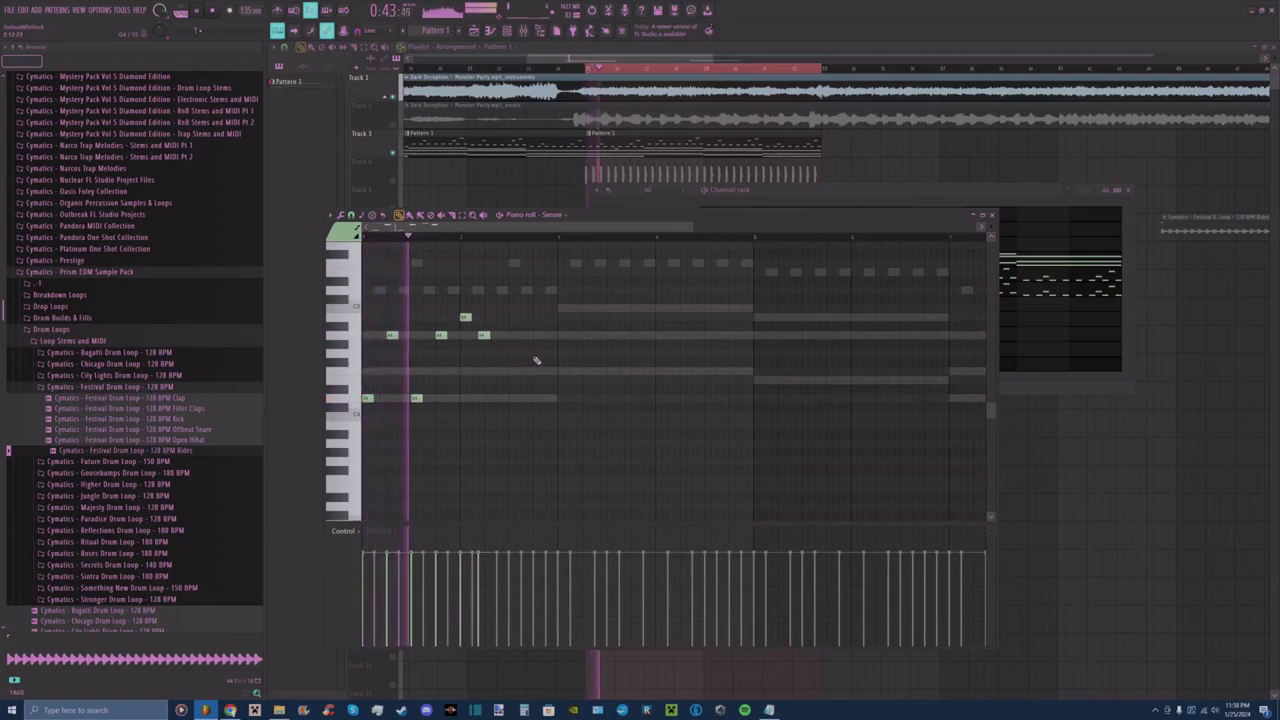
key(space)
key(space)
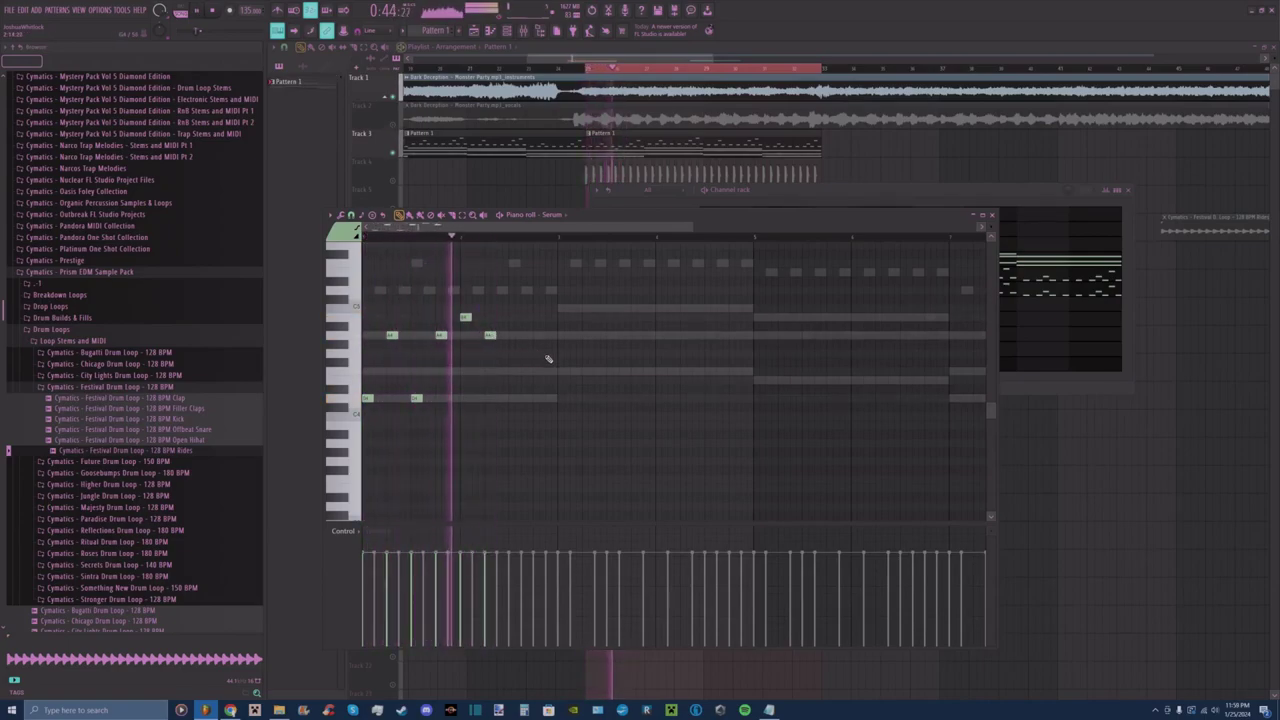
click(508, 372)
key(space)
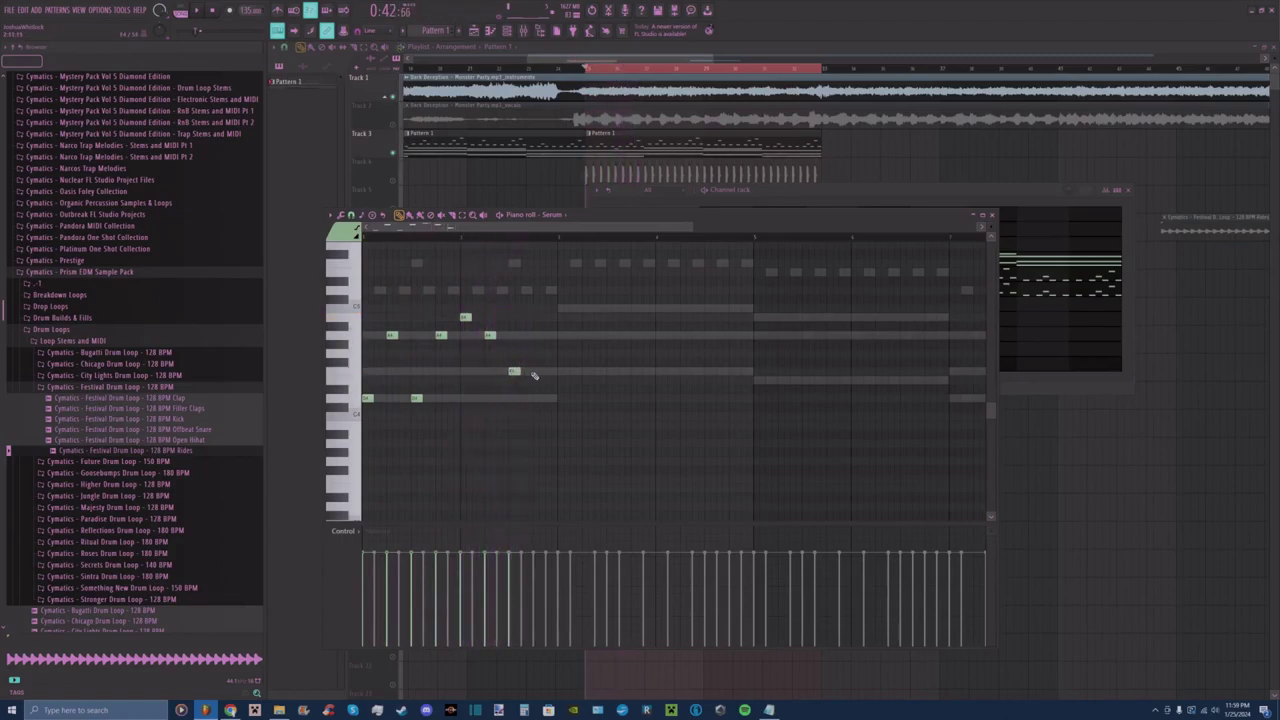
click(537, 340)
key(space)
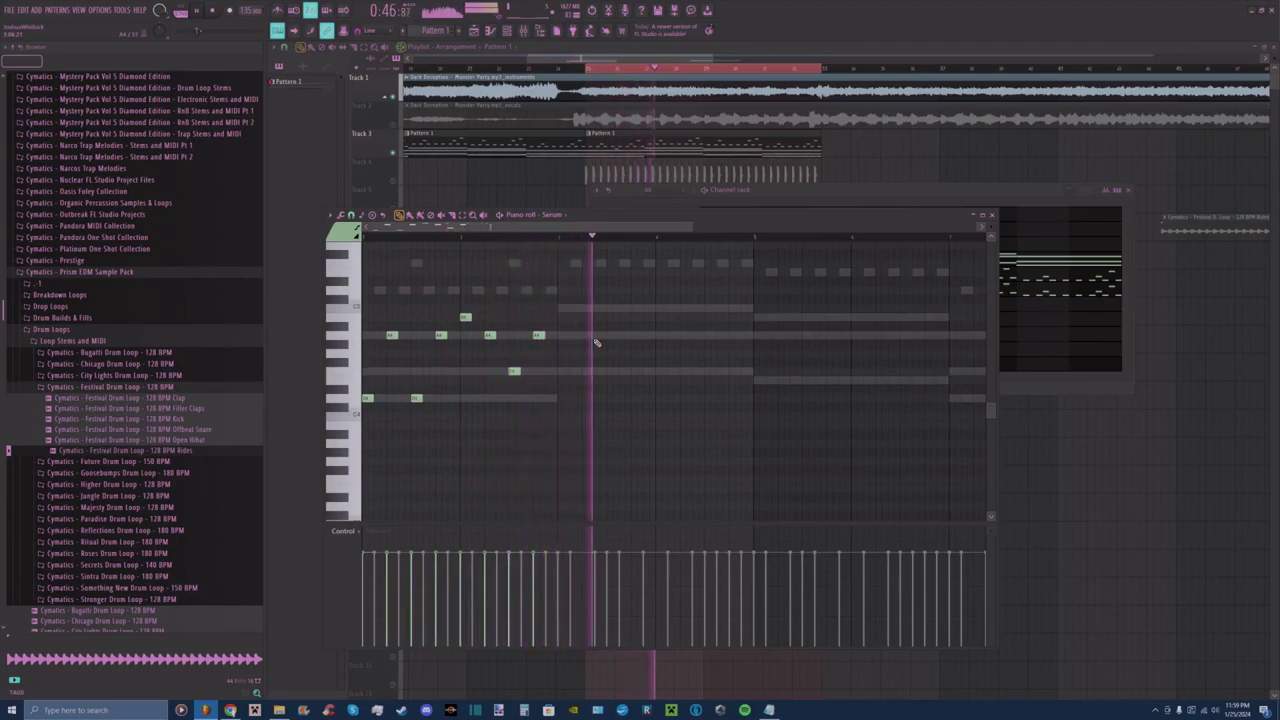
key(space)
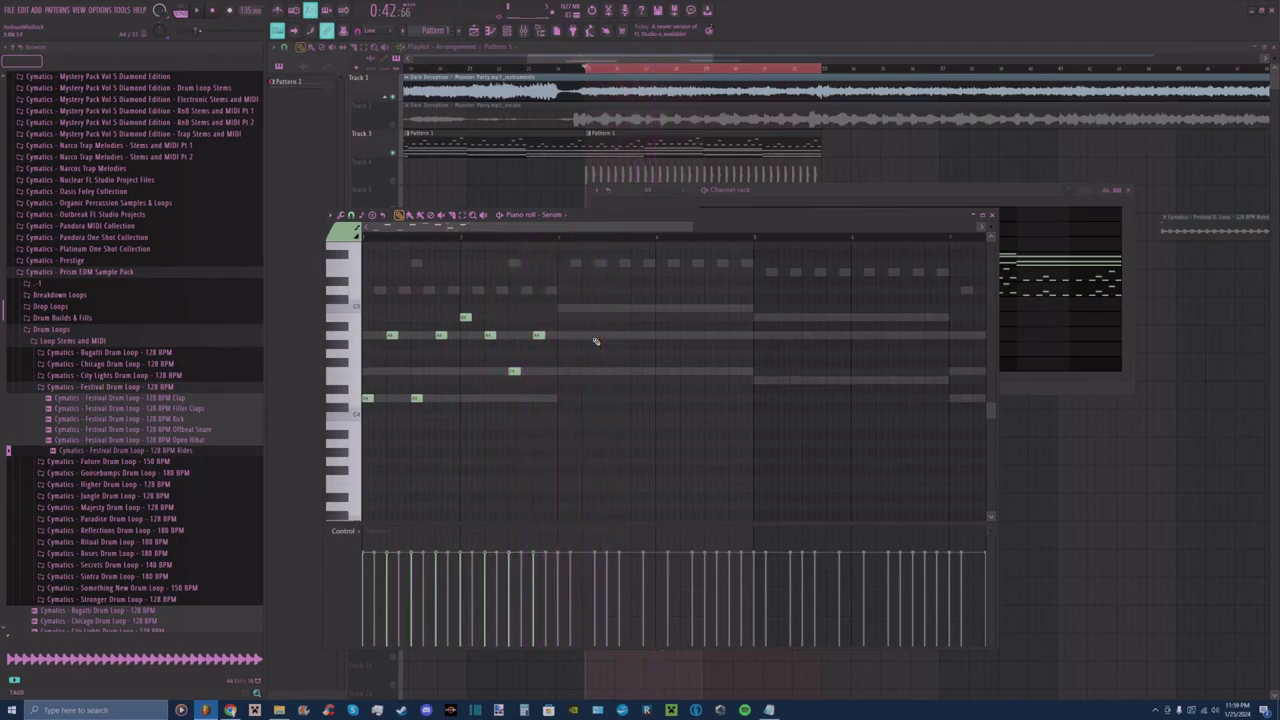
key(space)
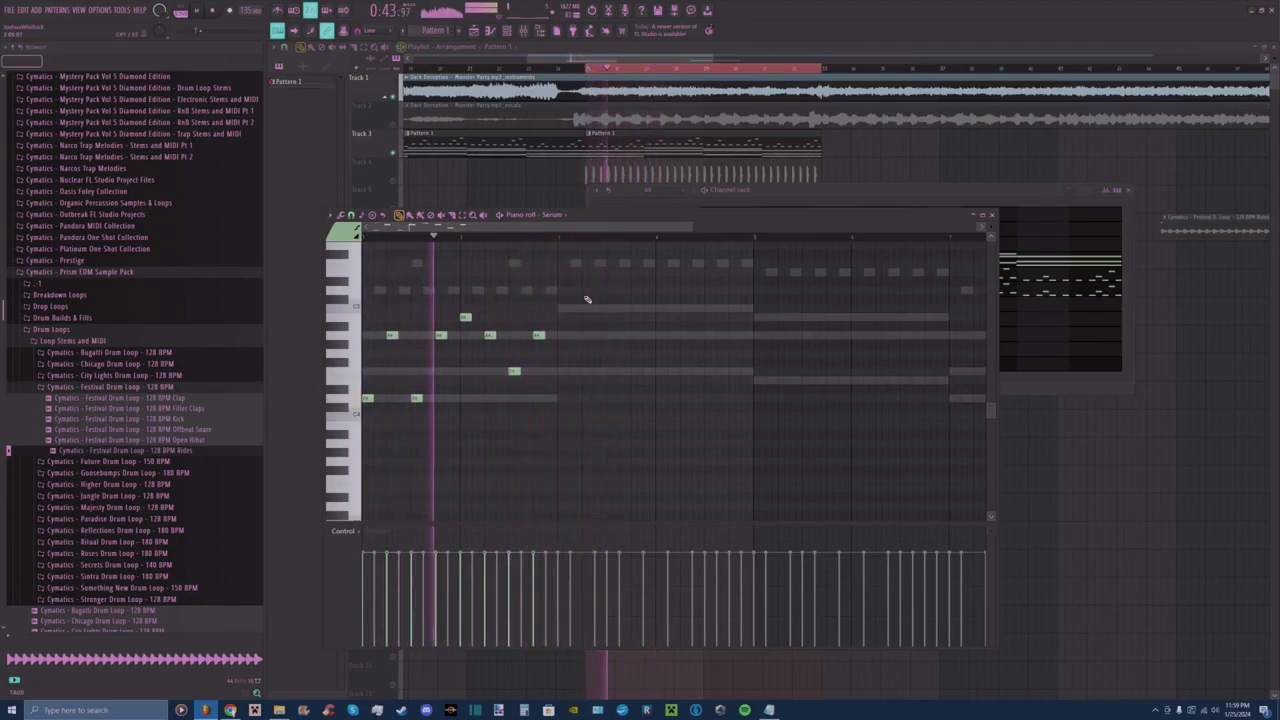
Clear the melody, try three offbeat D4 notes in bar 1, and erase them.
drag(500, 345, 380, 398)
key(space)
click(398, 416)
right_click(399, 416)
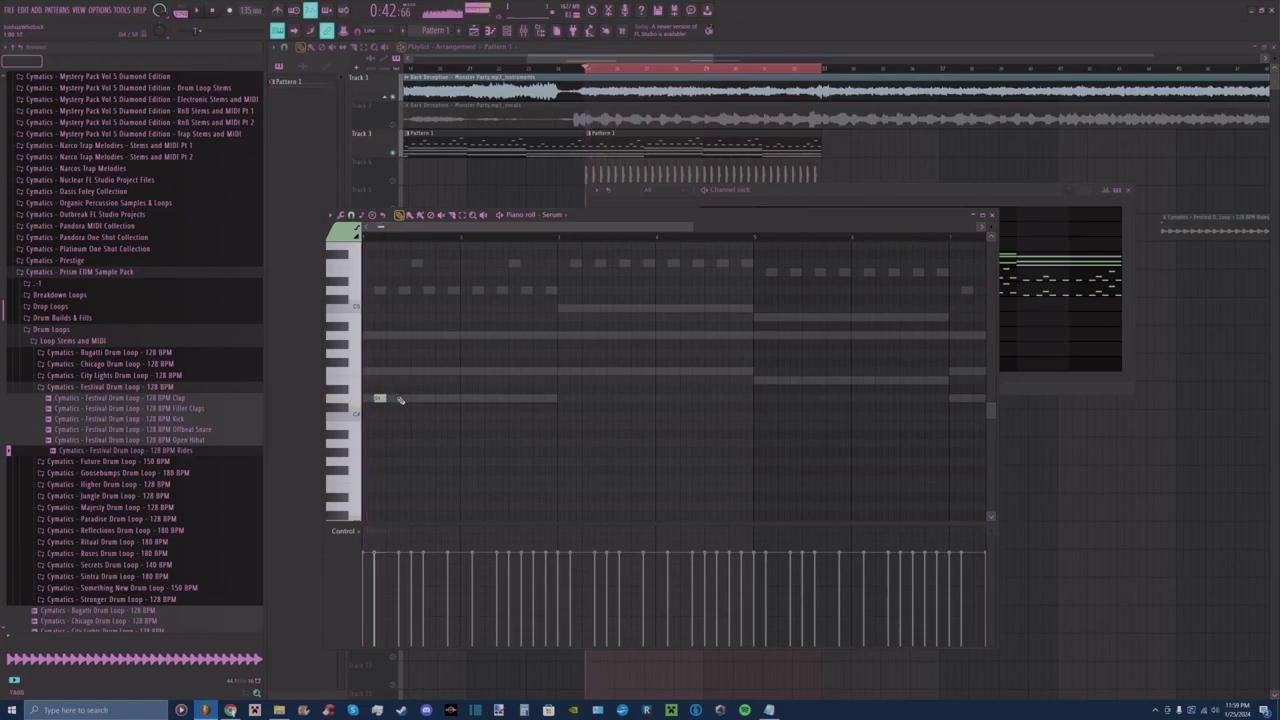
click(453, 398)
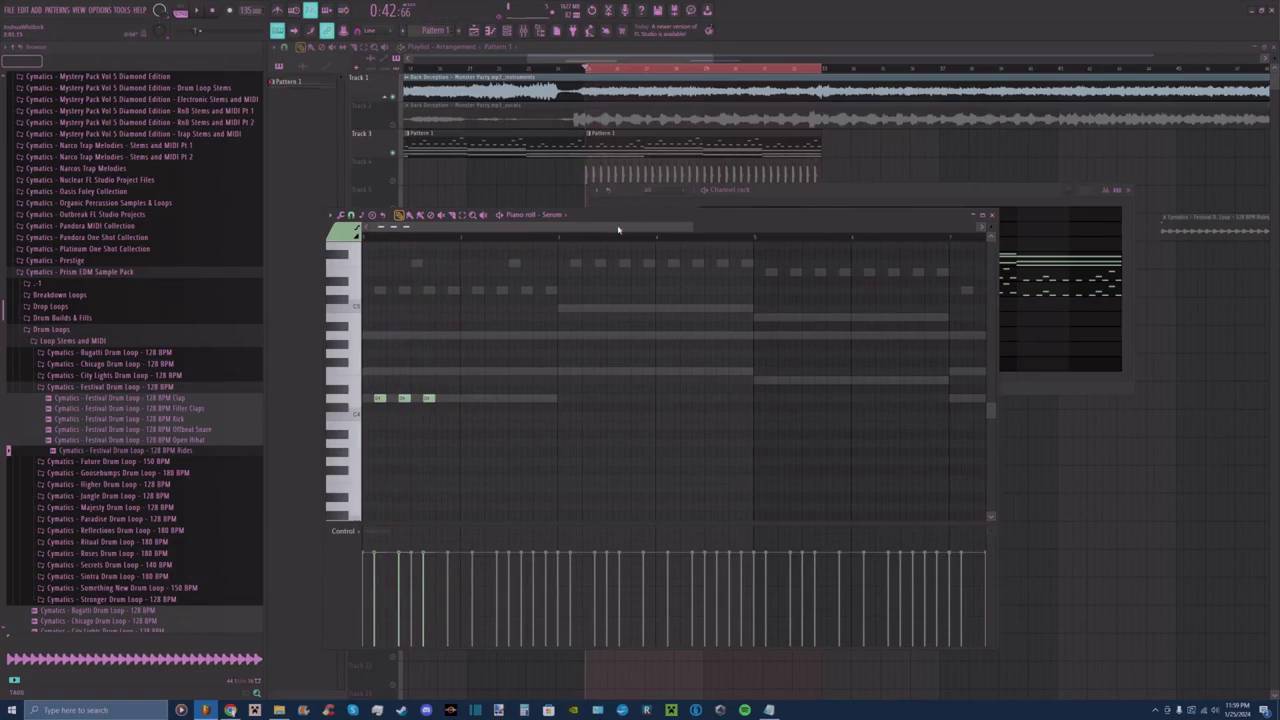
drag(690, 226, 568, 226)
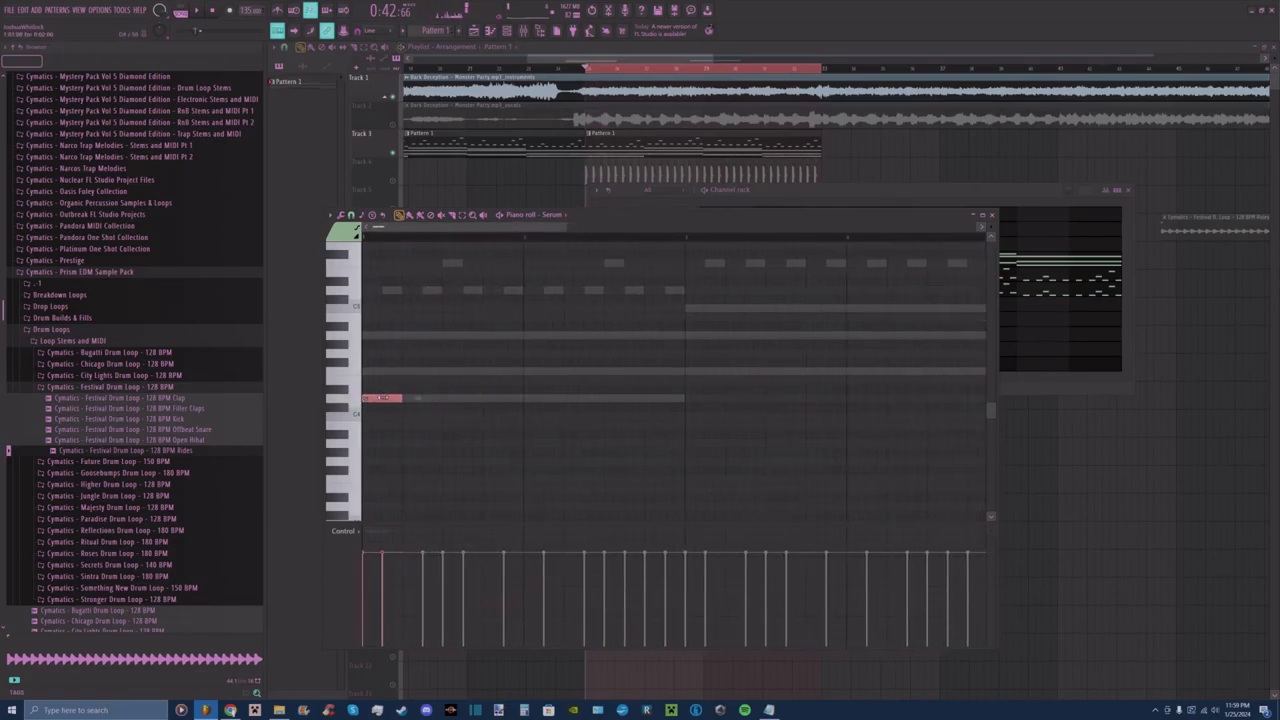
key(space)
Enter D4, D4, F4, three A4s and F4 in bar 1, three D4s, three A4s and F4 in bar 2, and play the phrase.
drag(378, 398, 449, 373)
key(space)
click(437, 372)
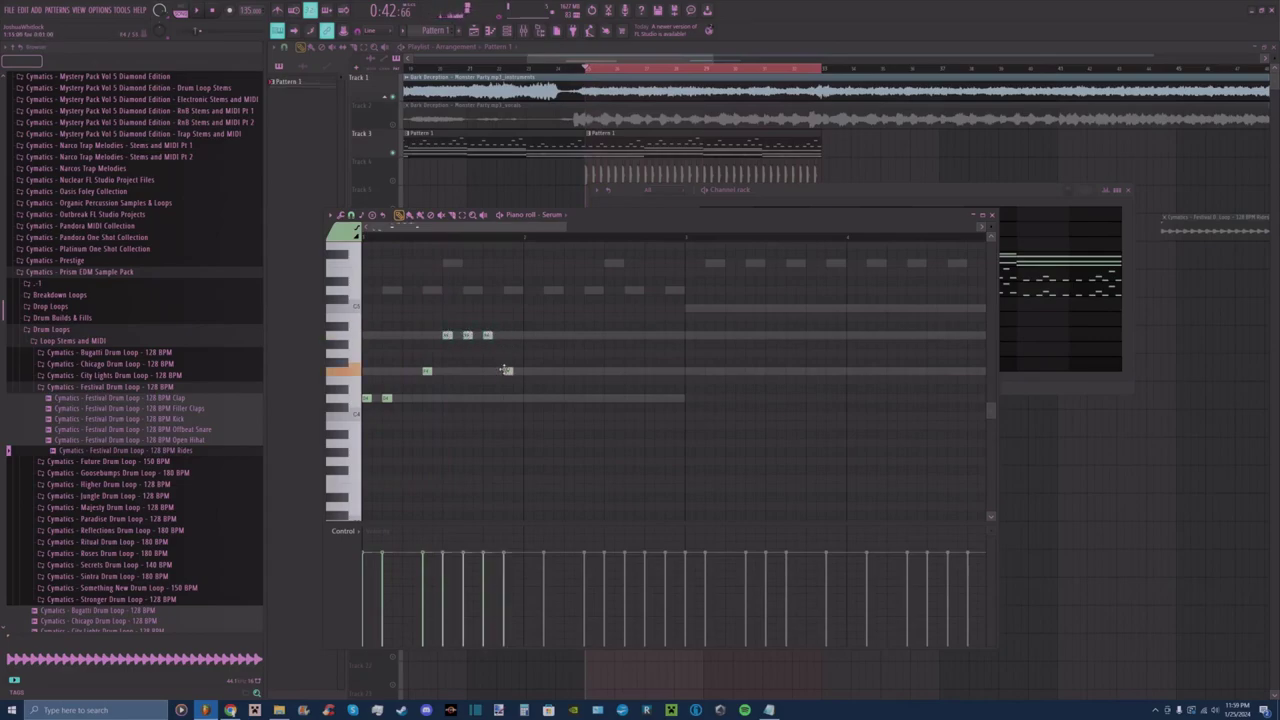
click(548, 398)
key(space)
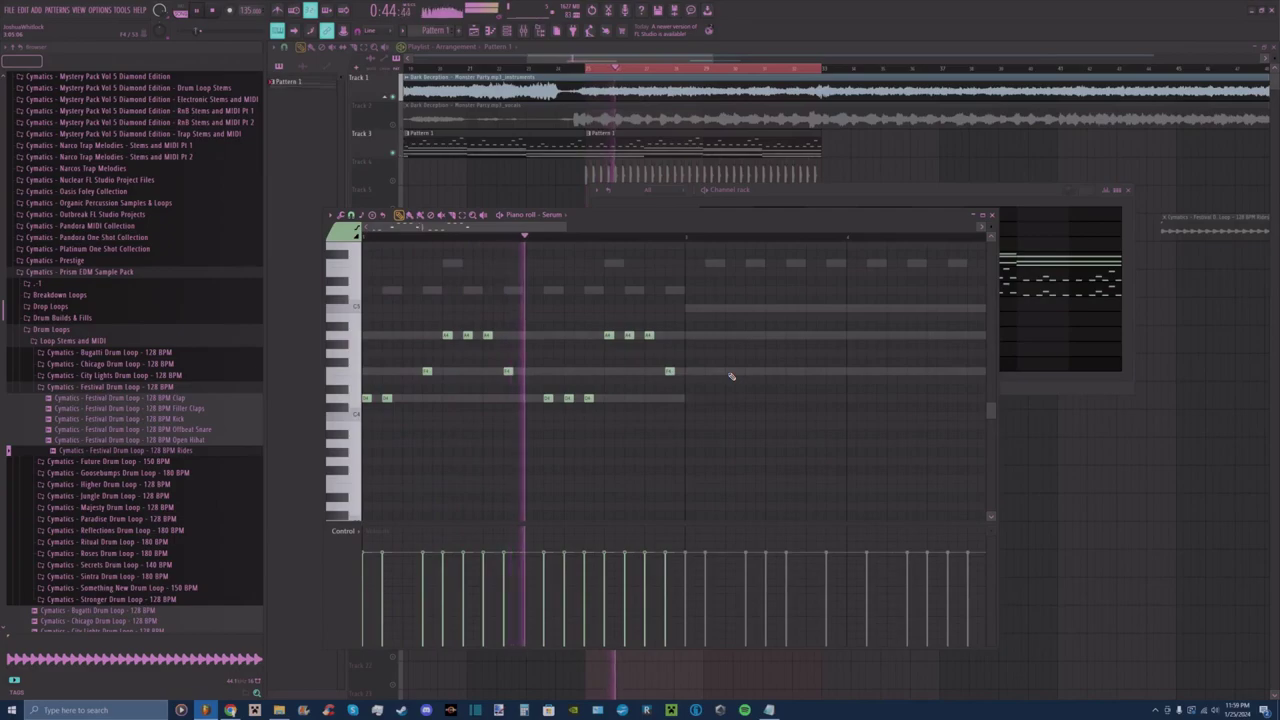
key(space)
Duplicate the two-bar phrase into bars 3 and 4, transposed to start on F4, and change its G#4 notes to A4.
drag(718, 305, 382, 462)
key(ctrl+b)
drag(698, 379, 691, 379)
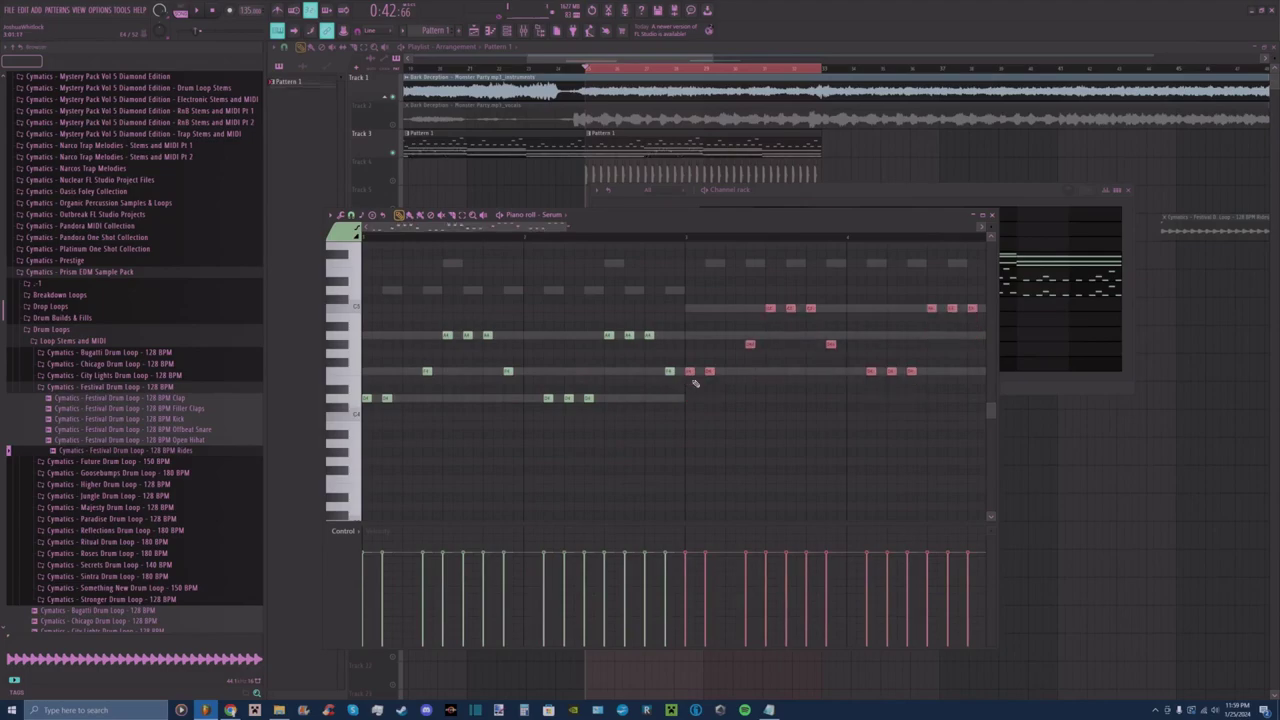
drag(542, 231, 600, 231)
drag(820, 346, 626, 345)
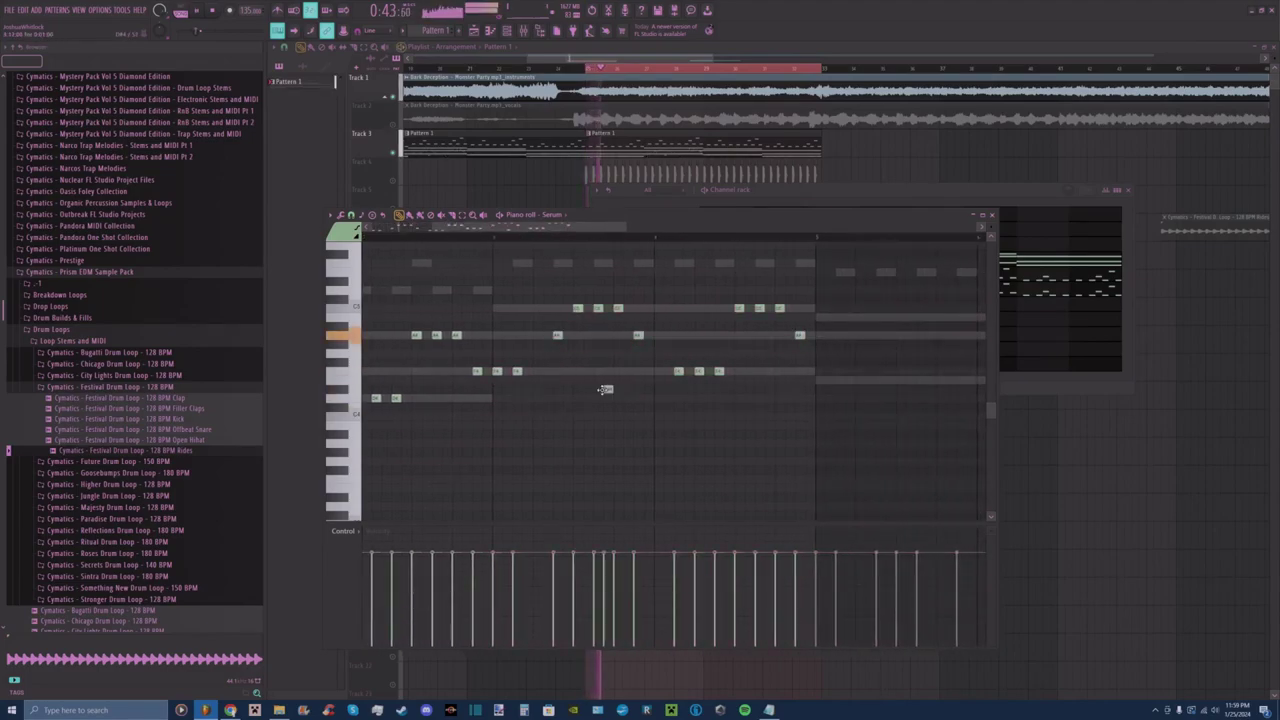
Play back the four-bar melody, close the piano roll, and listen again with the vocals on Track 2 unmuted.
key(space)
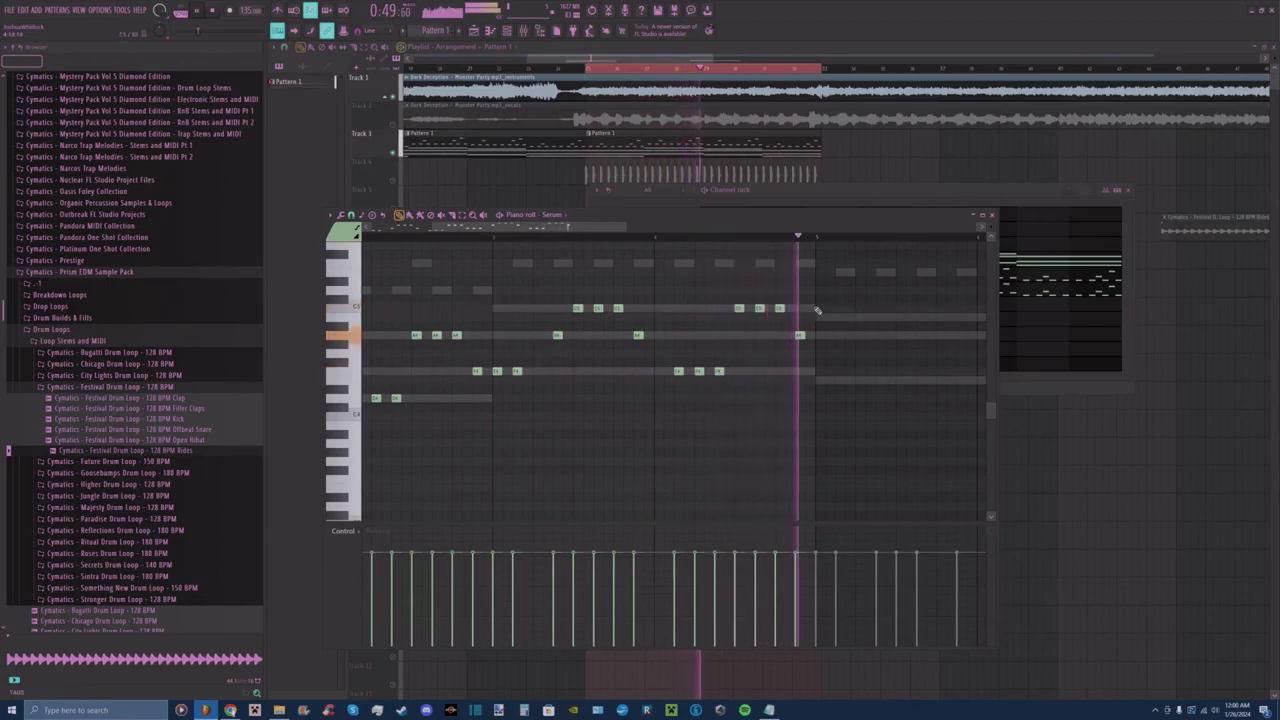
click(991, 215)
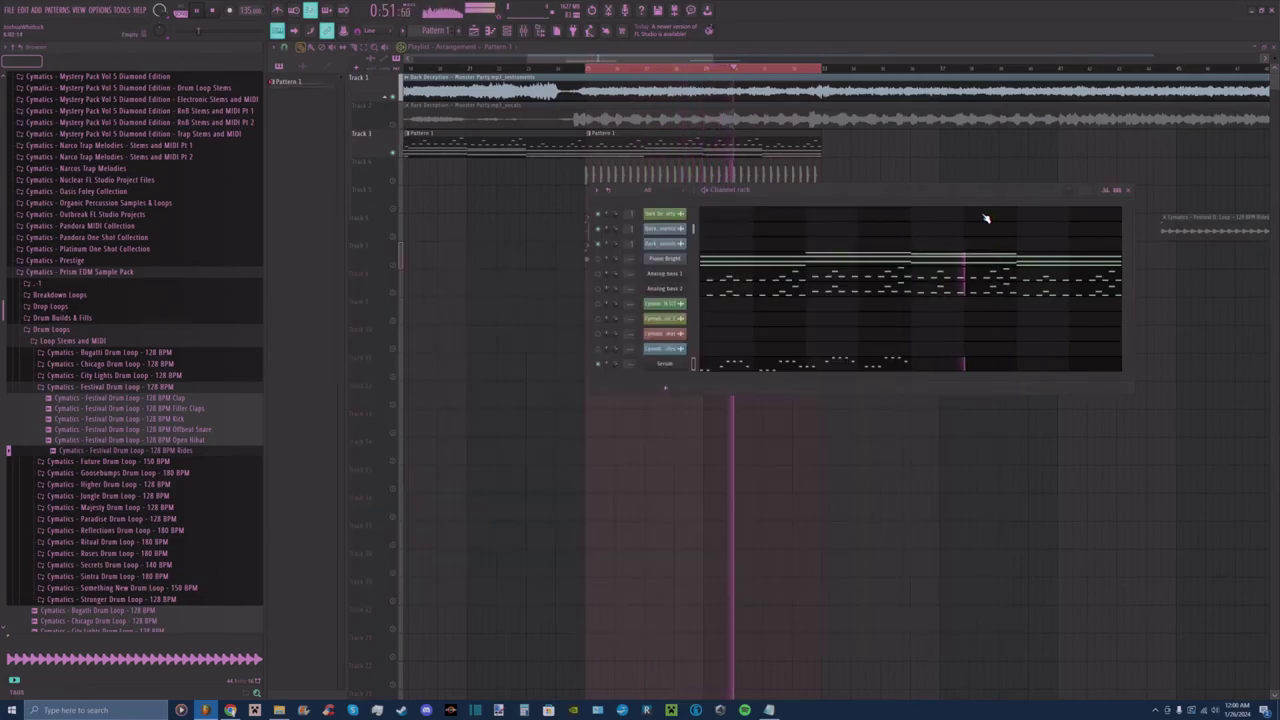
key(space)
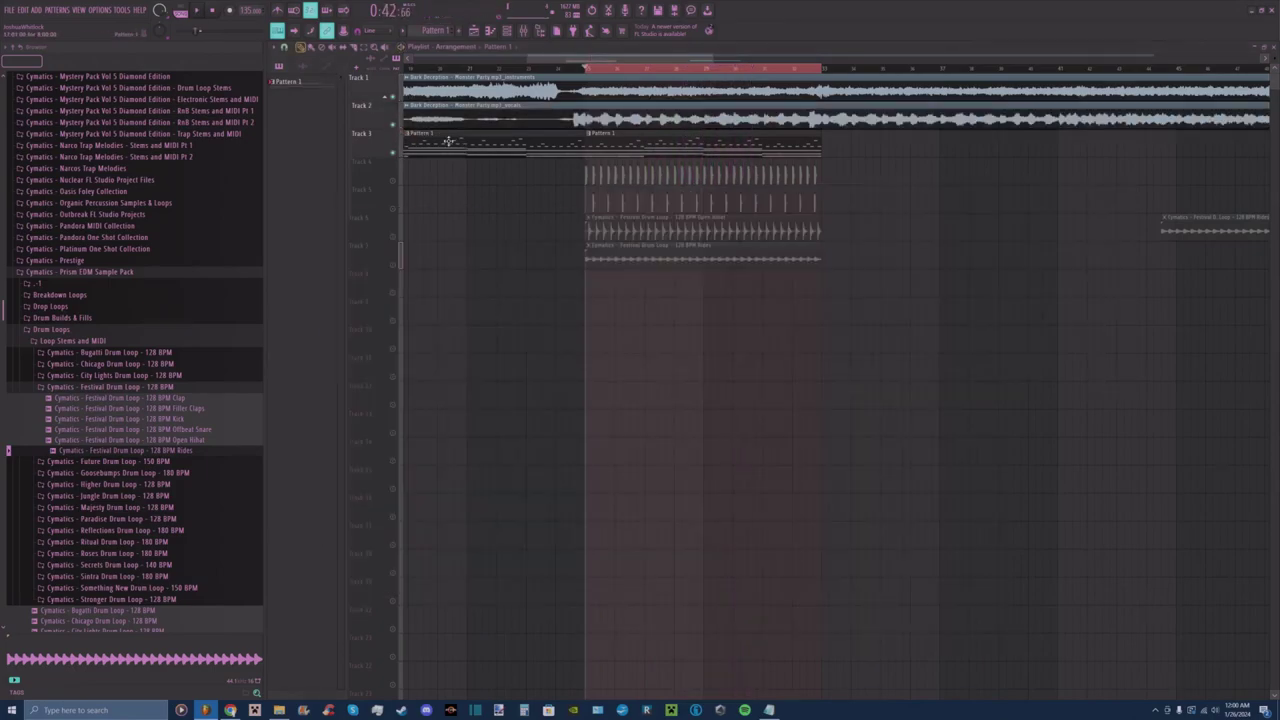
key(space)
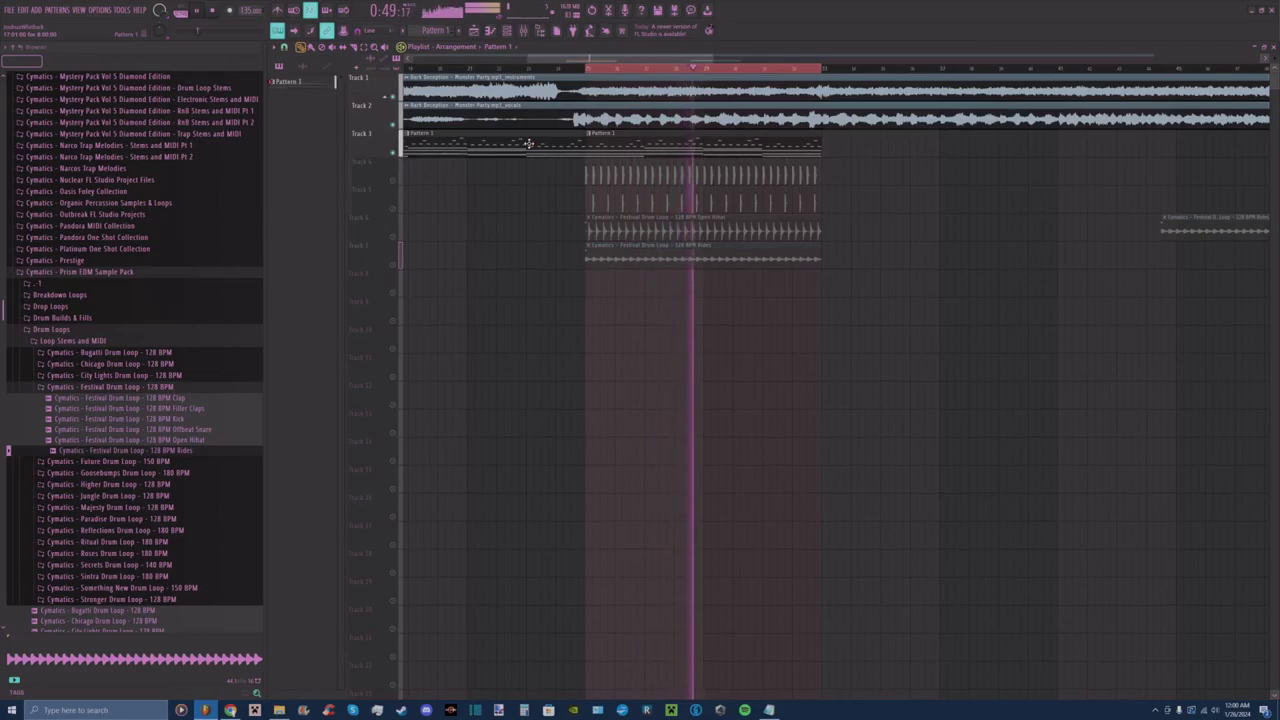
key(space)
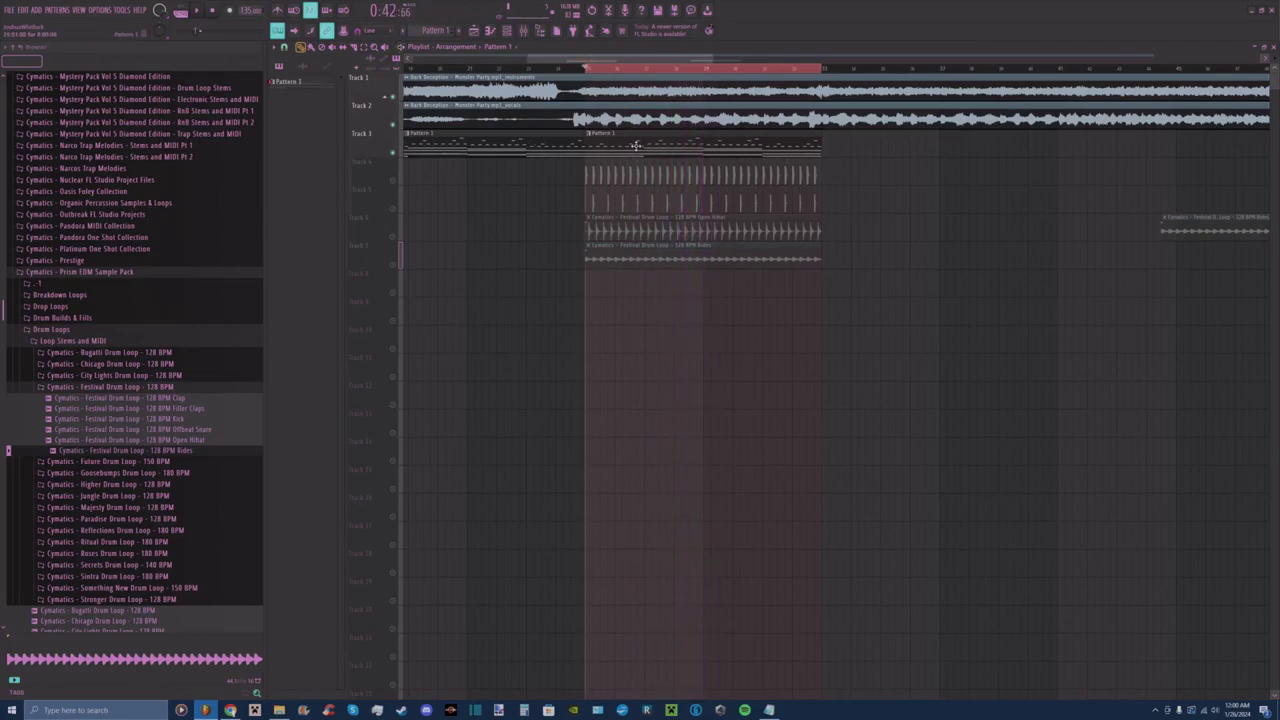
Open the Serum melody in the piano roll and duplicate the notes of bars 1 to 4 into bars 5 to 8.
double_click(635, 146)
click(588, 218)
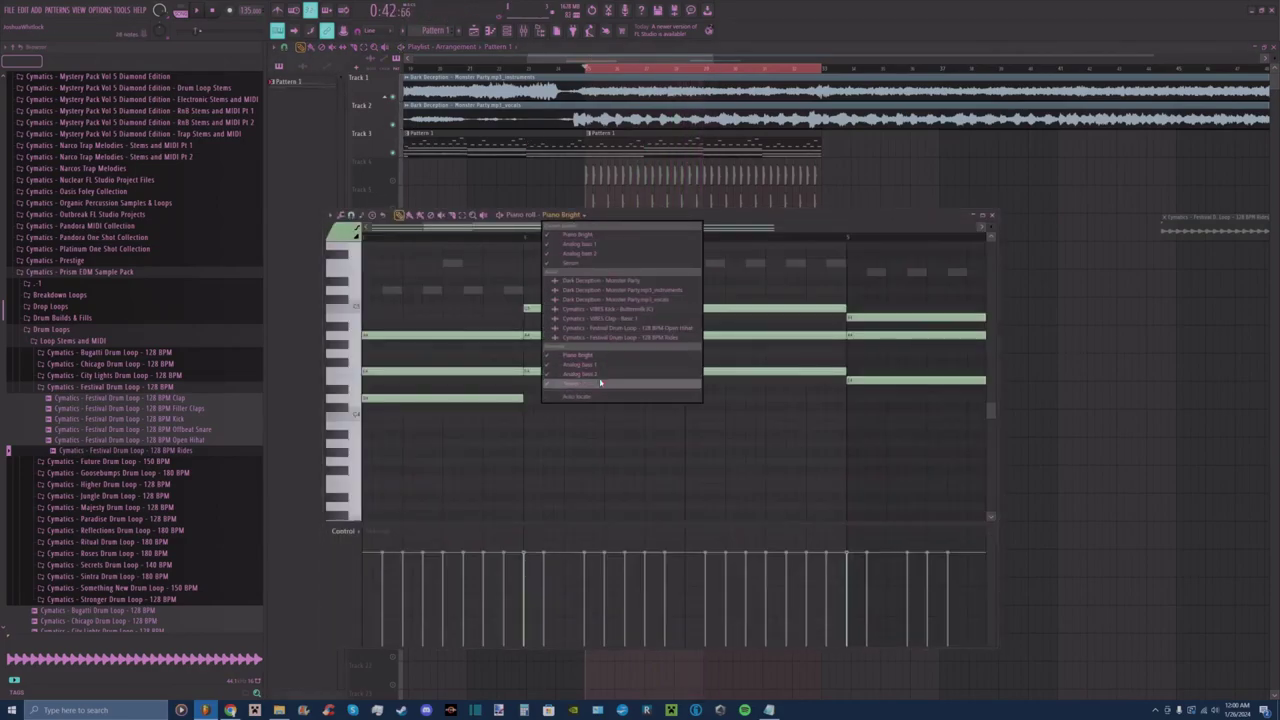
click(620, 376)
drag(618, 224, 880, 226)
drag(722, 266, 362, 428)
drag(497, 227, 457, 227)
drag(814, 294, 362, 476)
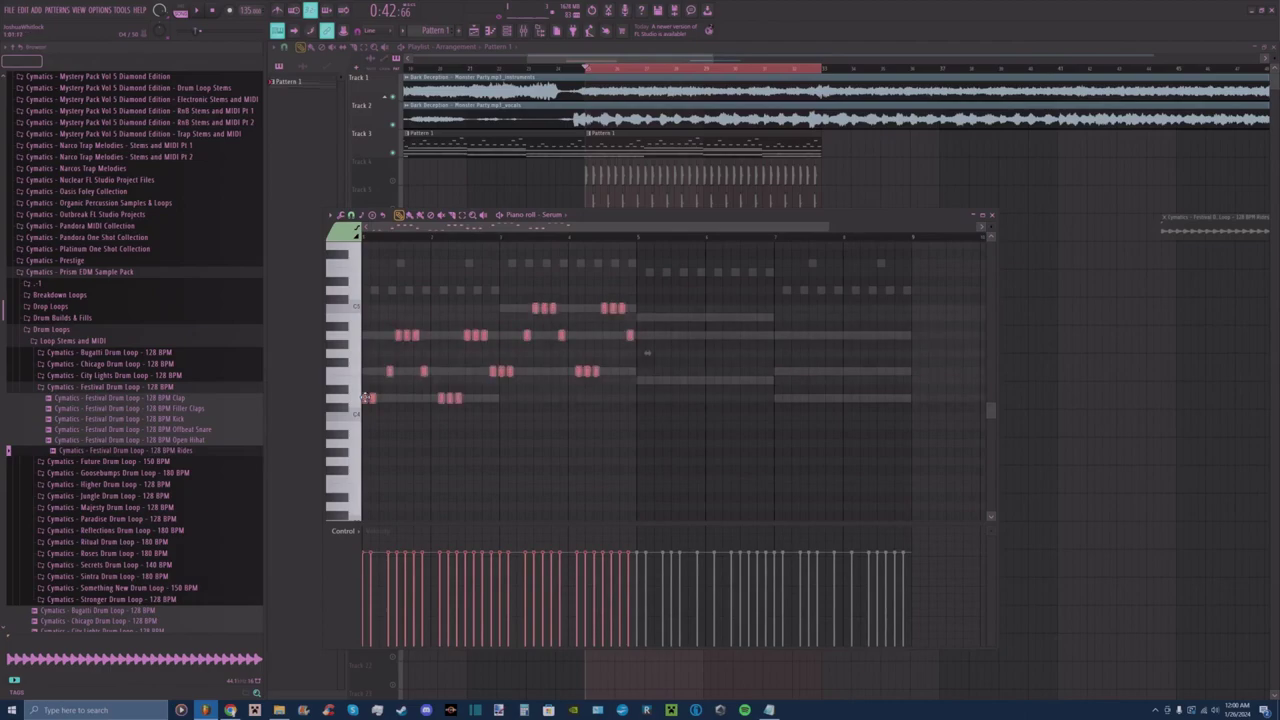
drag(367, 397, 644, 394)
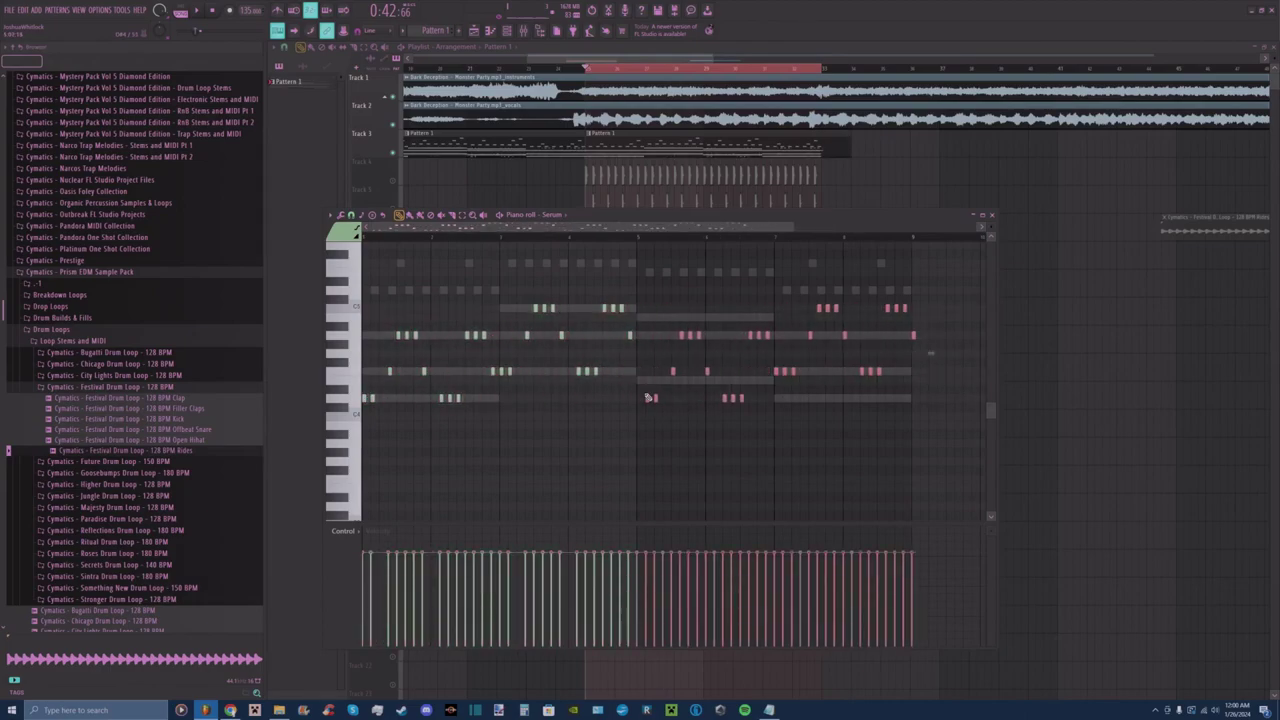
Transpose bars 5 and 6 to start on E4, with their G4 notes changed to A4, and bars 7 and 8 to start on D4.
drag(775, 314, 647, 432)
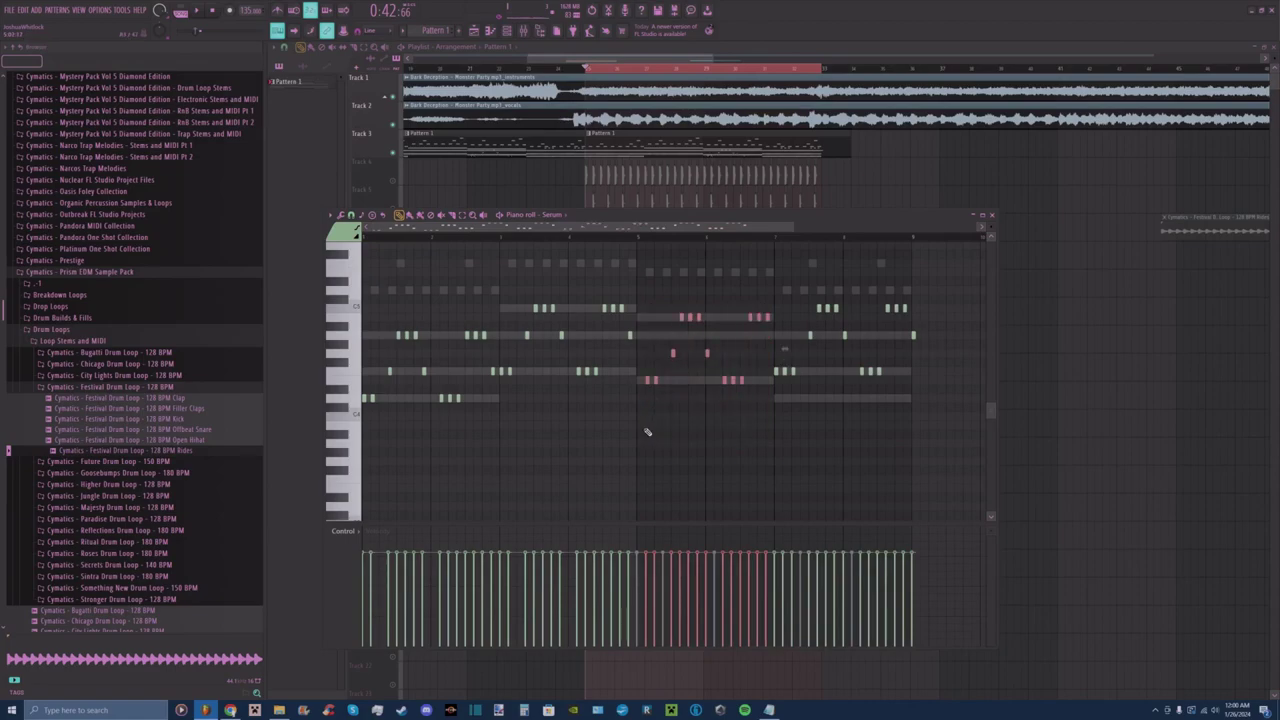
click(705, 354)
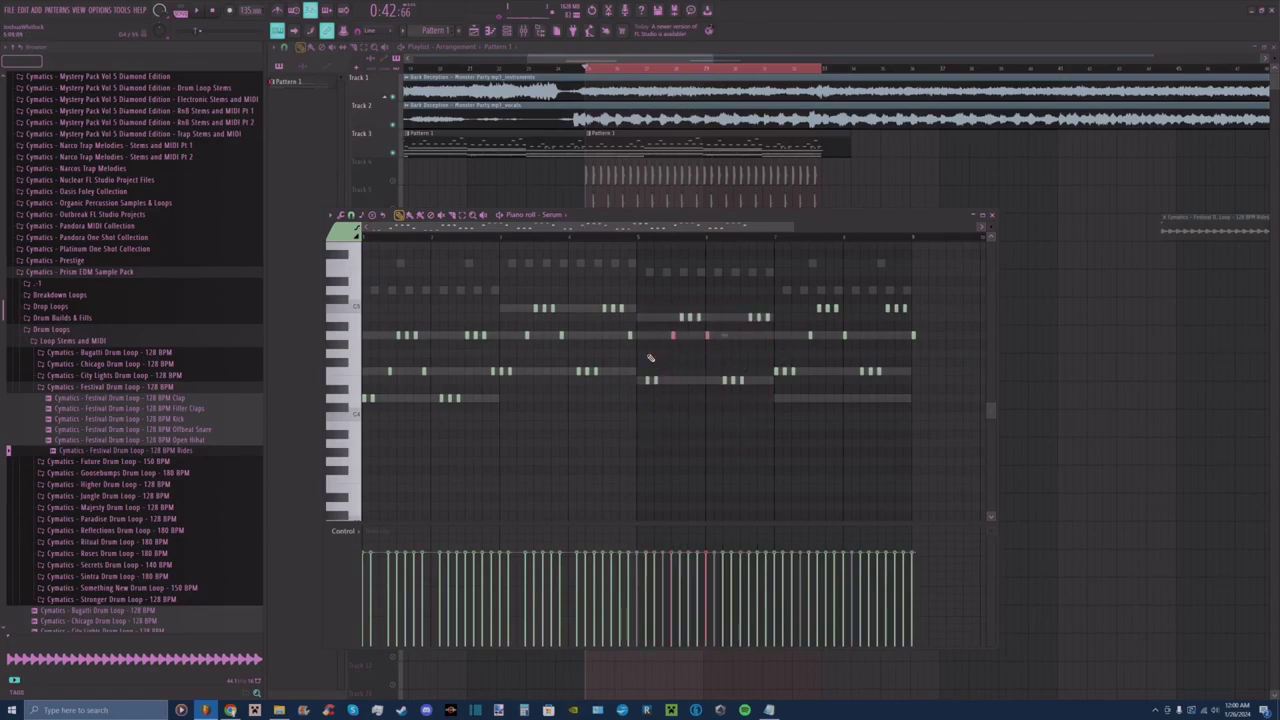
drag(974, 285, 778, 405)
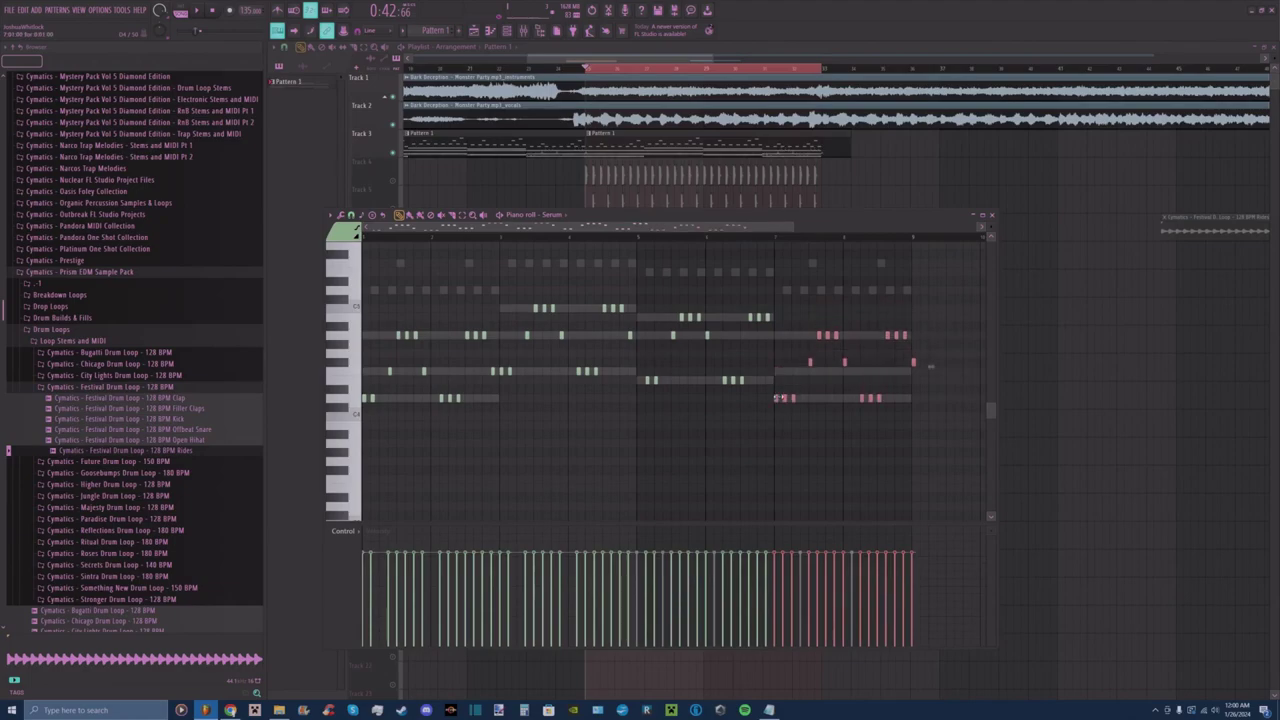
Shift the bar 5 to 8 notes one step earlier, correcting the note before bar 7 to E4 and the F#4 notes to F4.
drag(788, 304, 650, 402)
drag(950, 296, 639, 456)
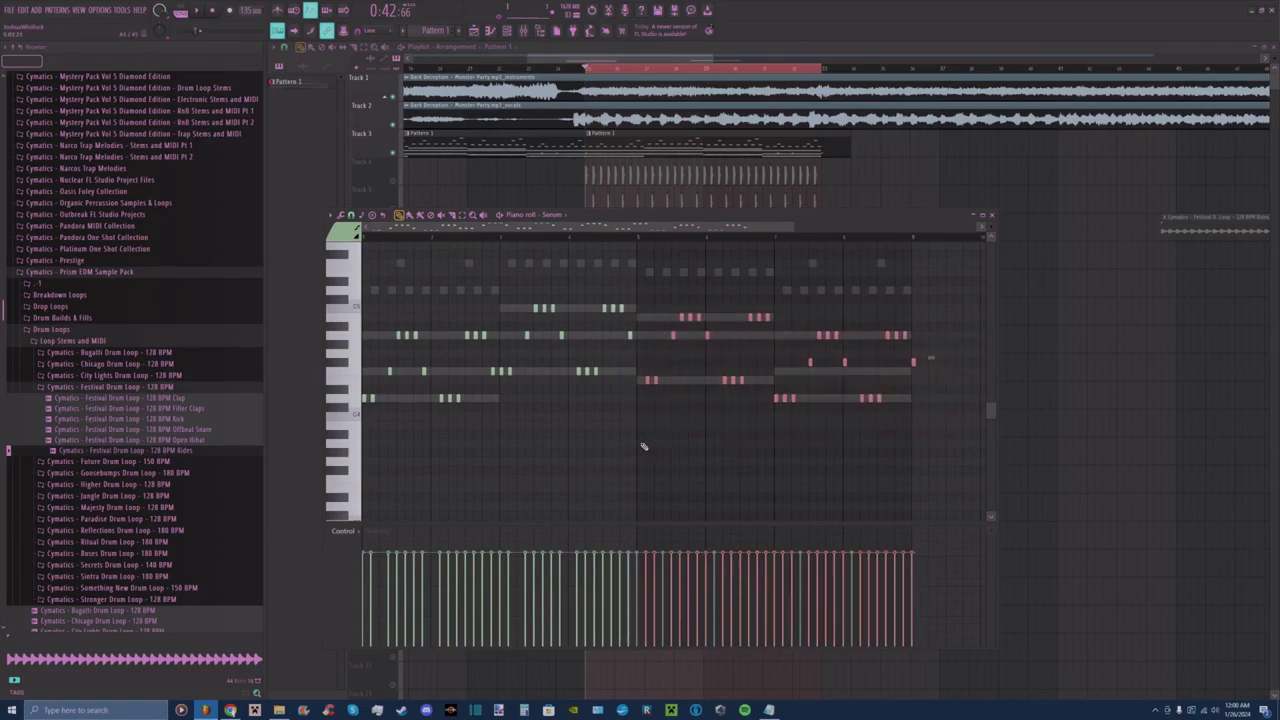
key(shift+Left)
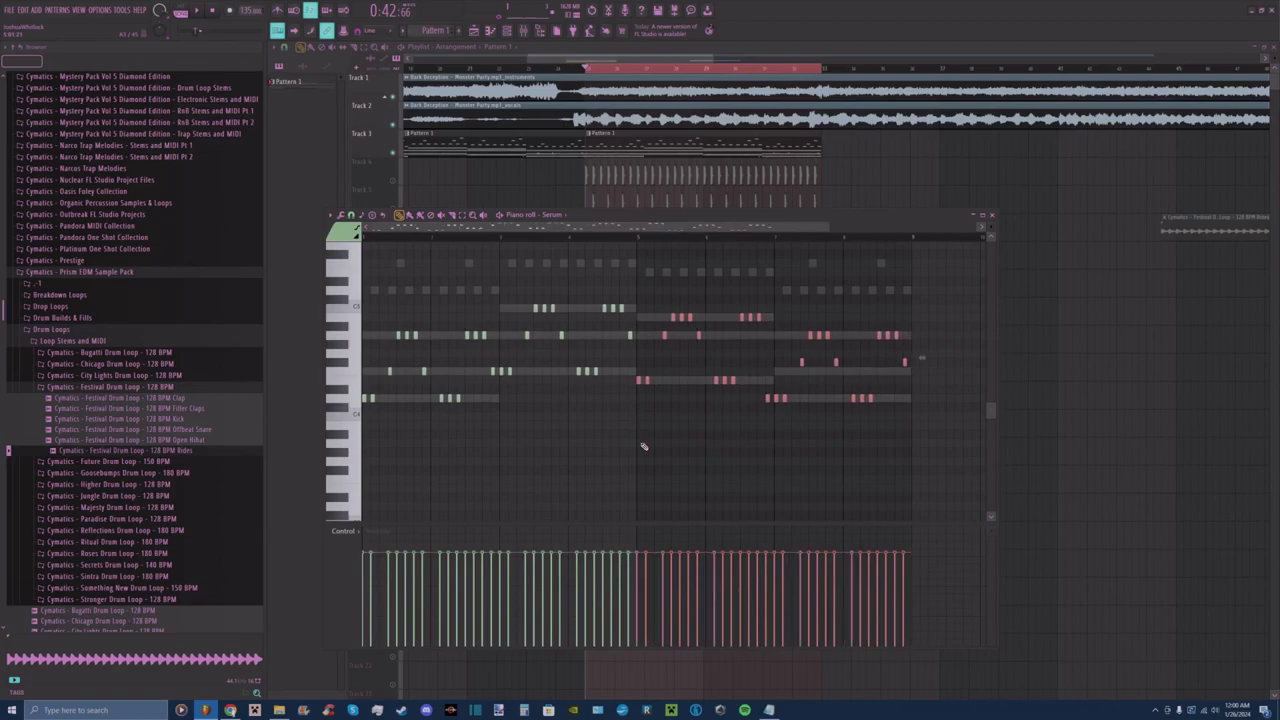
click(774, 414)
right_click(777, 415)
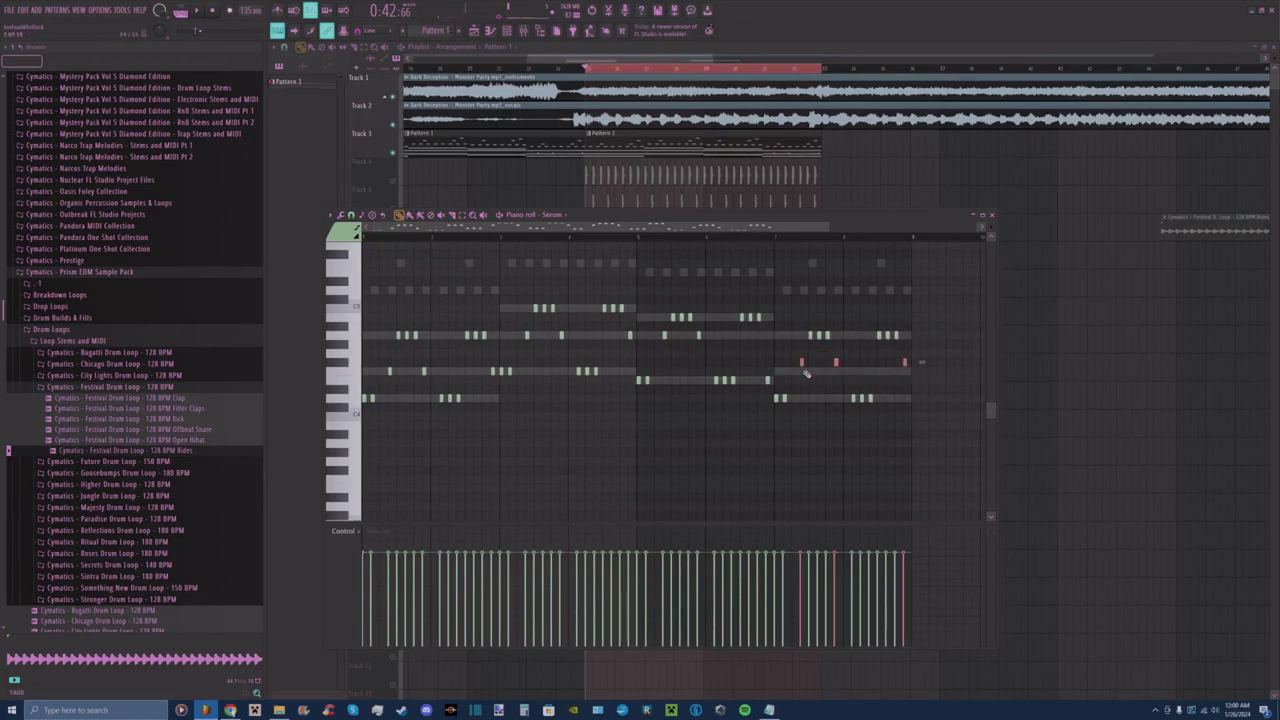
key(shift+Down)
Play back the eight-bar melody, close the piano roll, and listen to Track 3 soloed.
key(space)
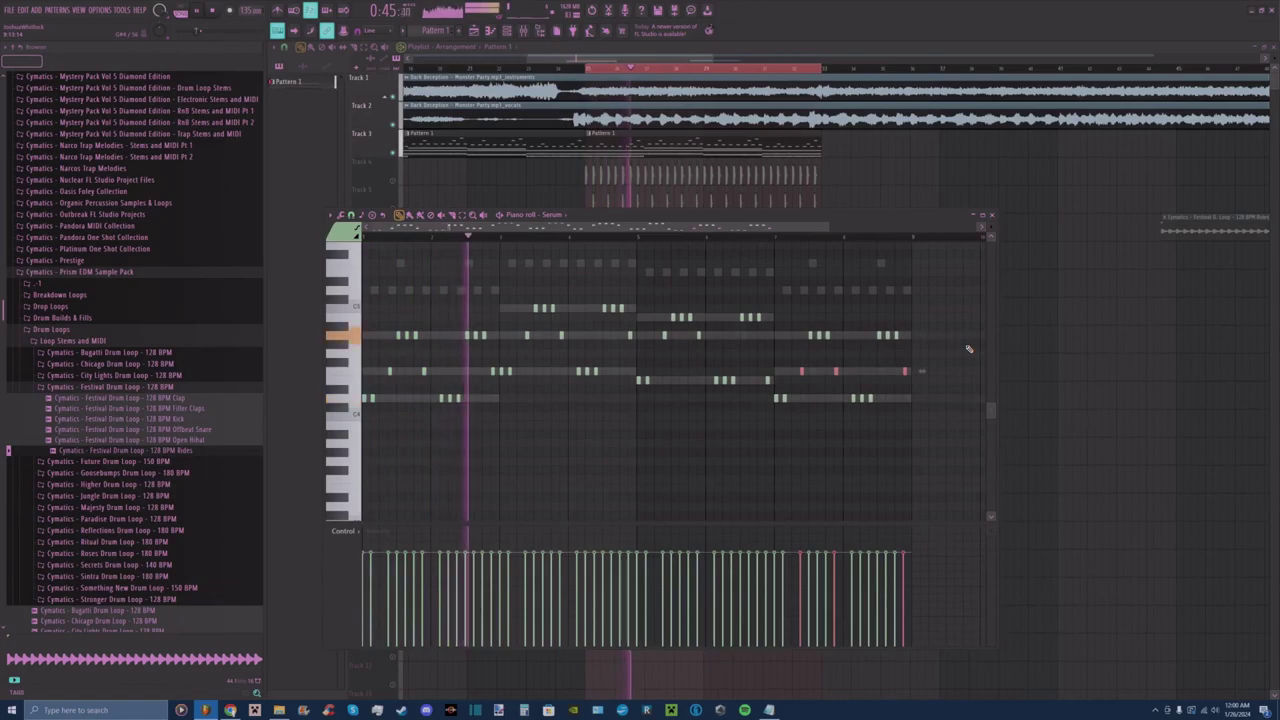
click(929, 355)
right_click(929, 355)
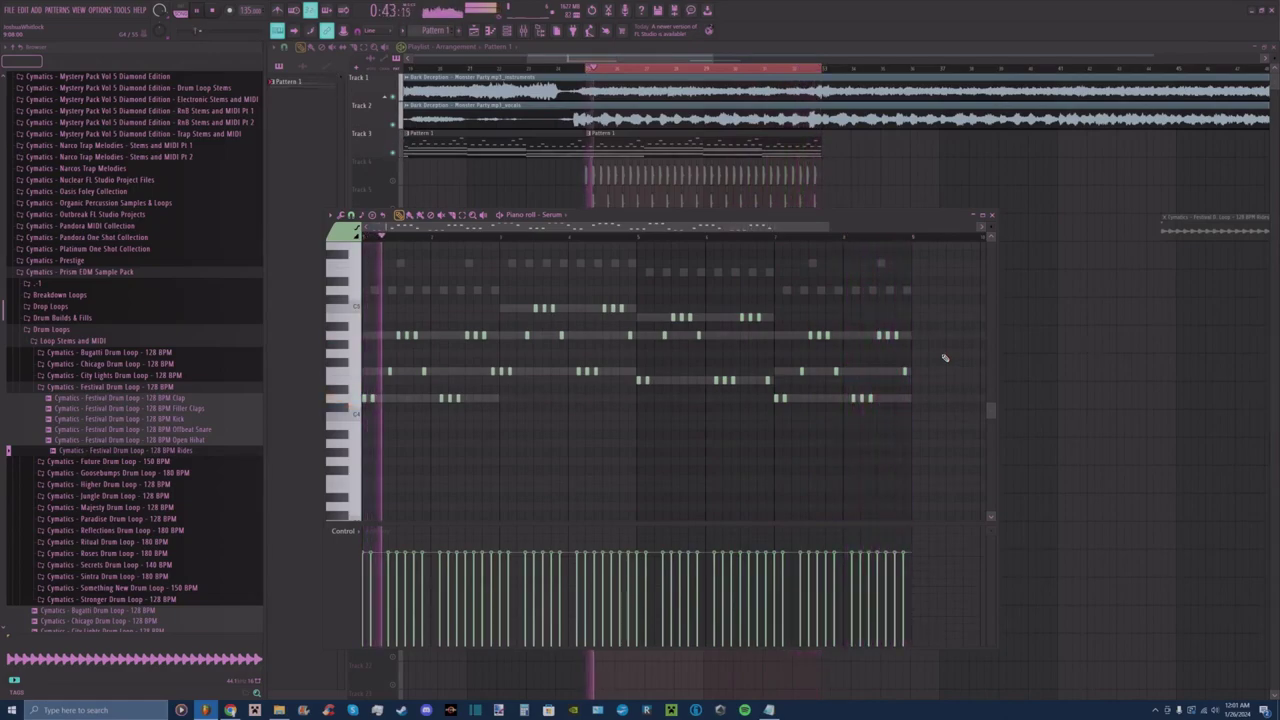
click(990, 217)
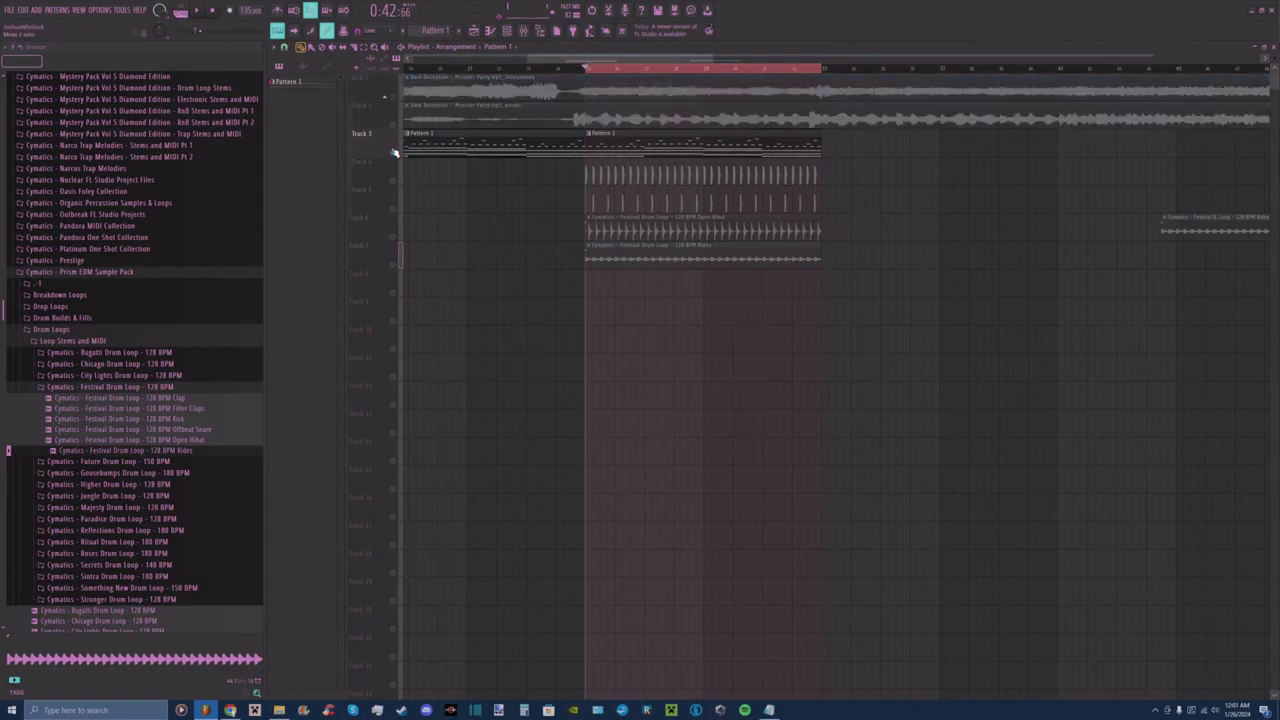
key(space)
key(space)
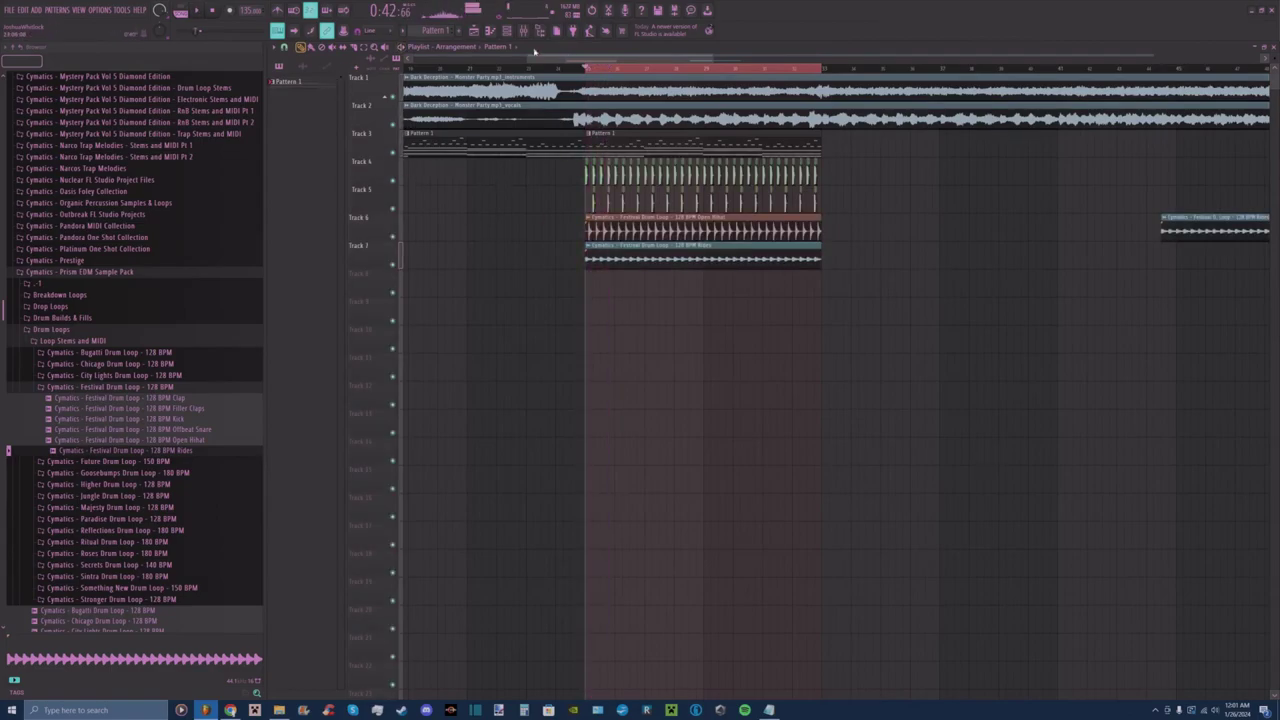
Show the channel rack, mute the Piano Bright channel, and play the looped section without it.
click(524, 33)
click(524, 33)
click(509, 33)
right_click(598, 259)
click(600, 263)
right_click(598, 259)
click(600, 263)
key(space)
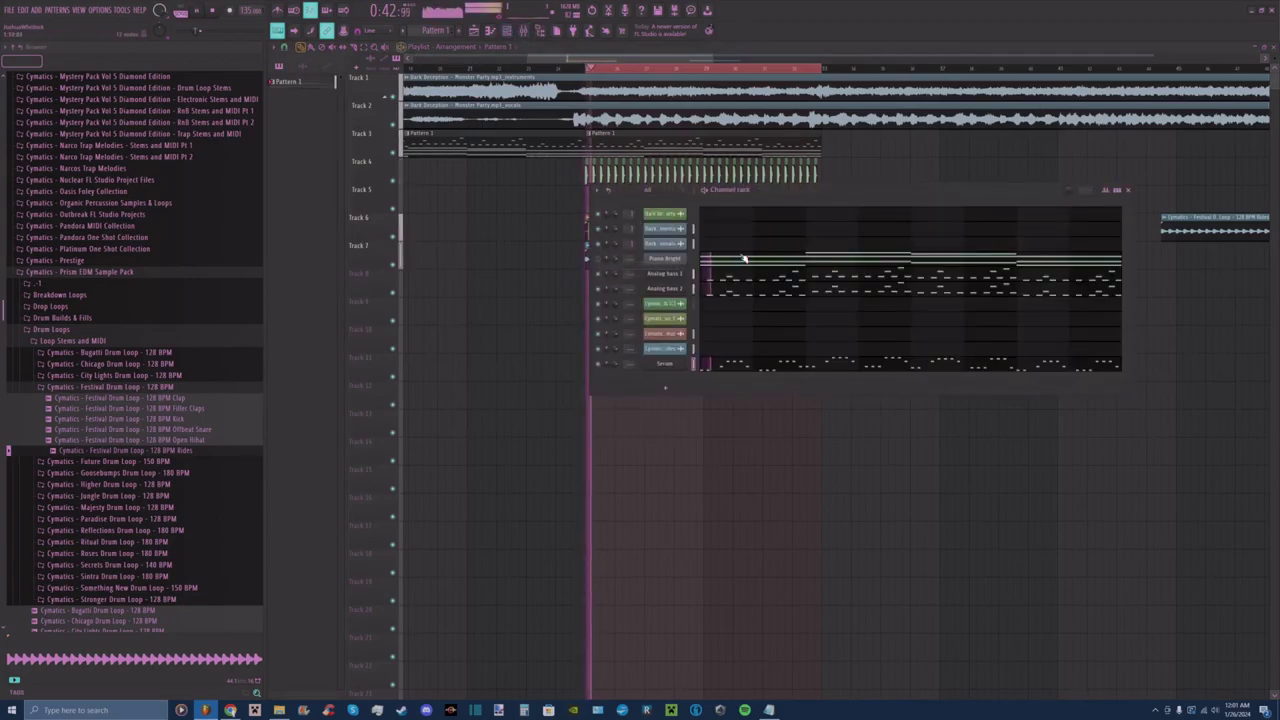
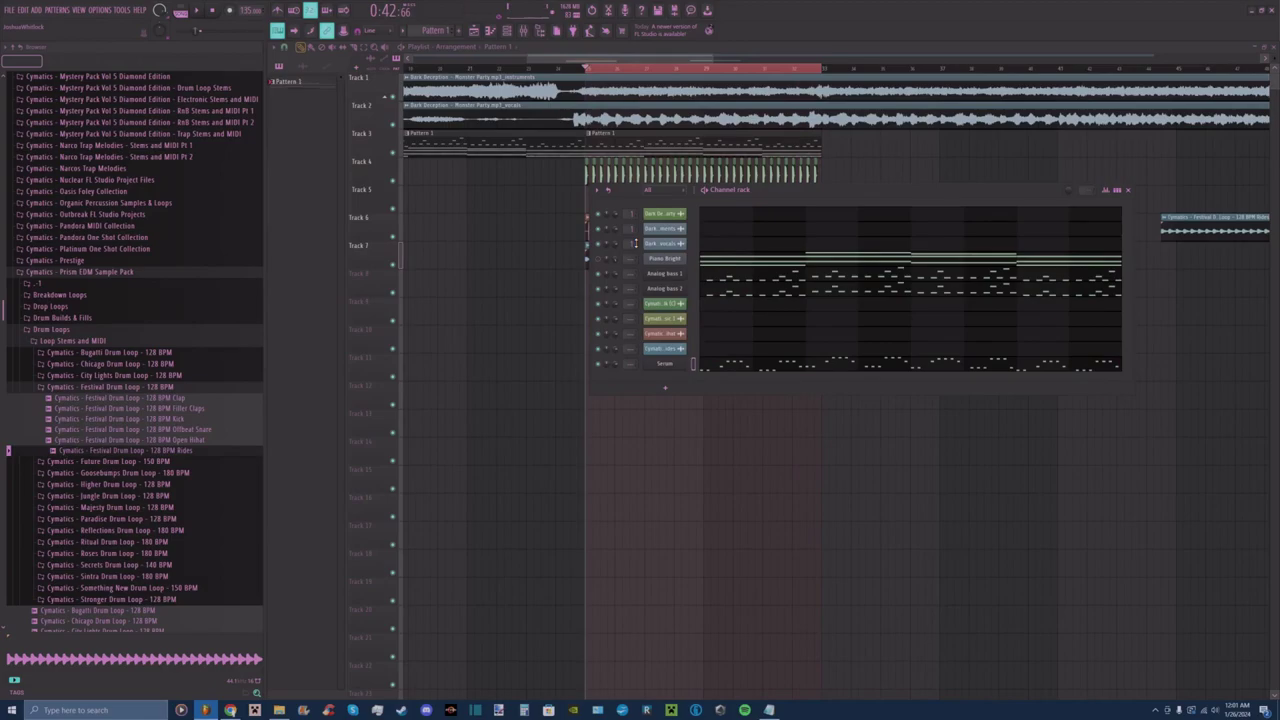
Solo the Serum channel, start playback, and unmute the vocals channel alongside it.
right_click(598, 367)
click(610, 370)
key(space)
click(598, 244)
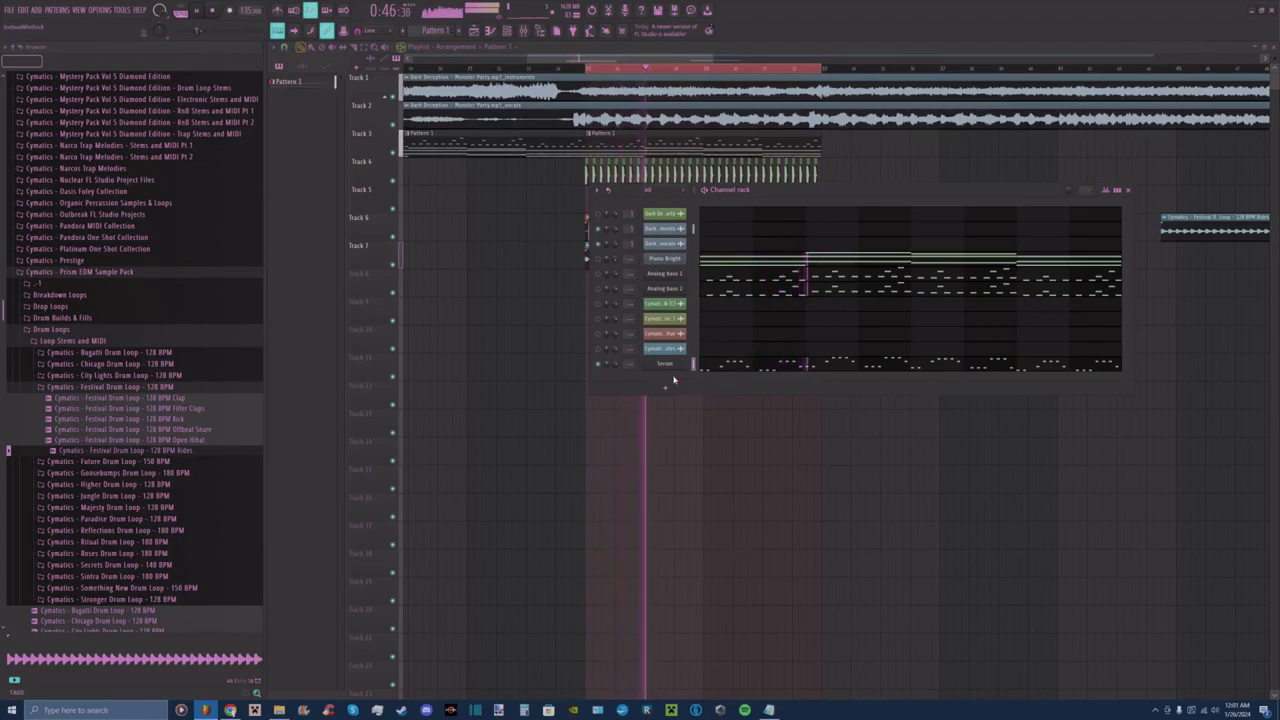
Clone the Serum channel and copy the melody notes from Serum into the new Serum #2 channel.
click(674, 390)
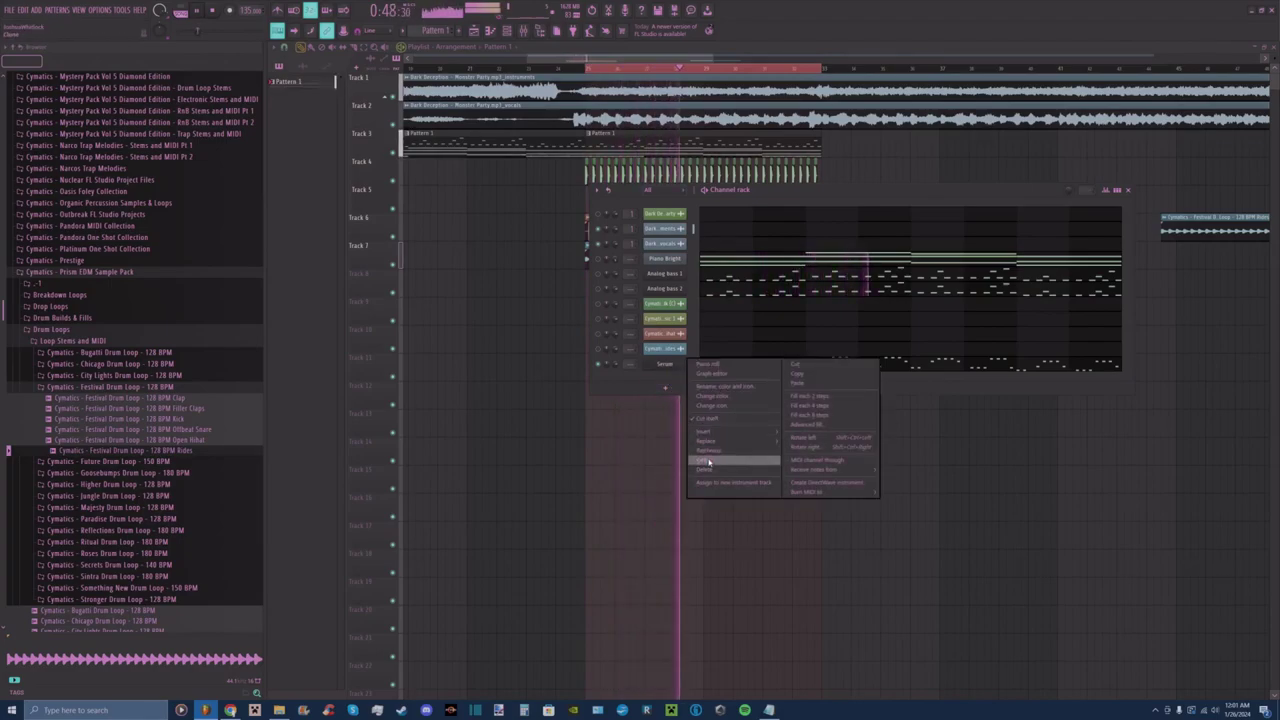
click(705, 458)
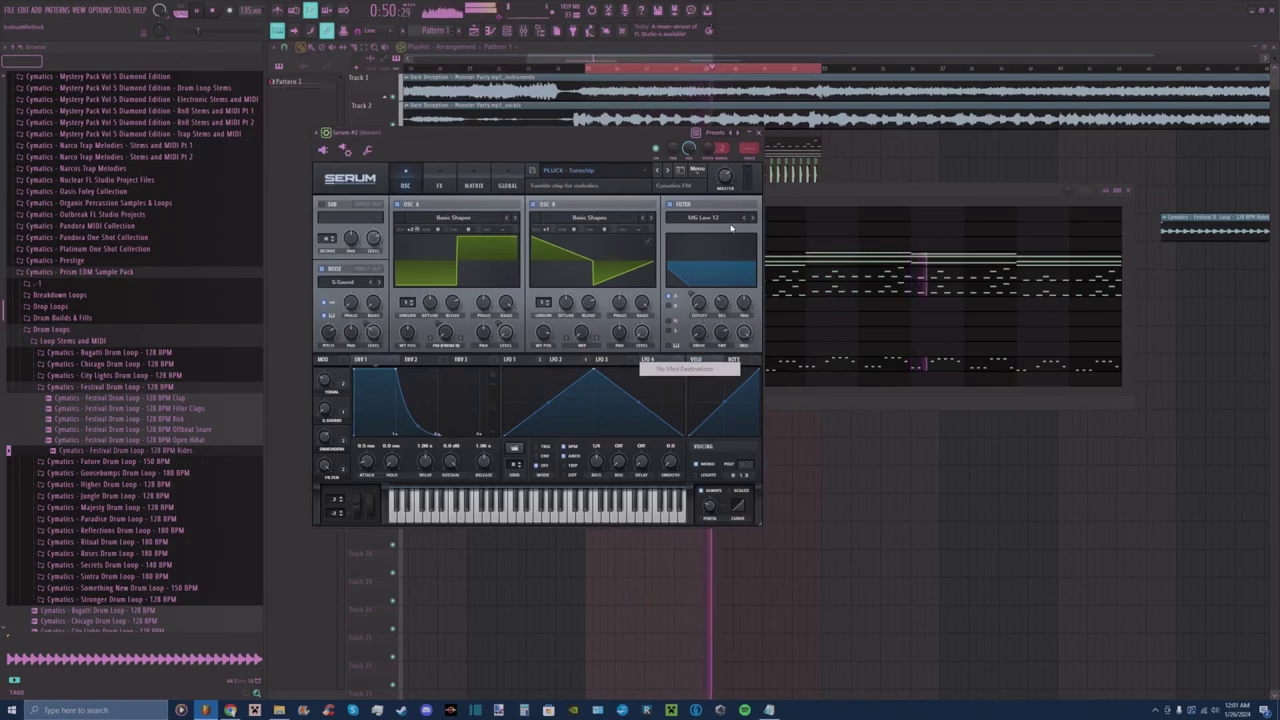
drag(652, 148, 435, 181)
right_click(665, 381)
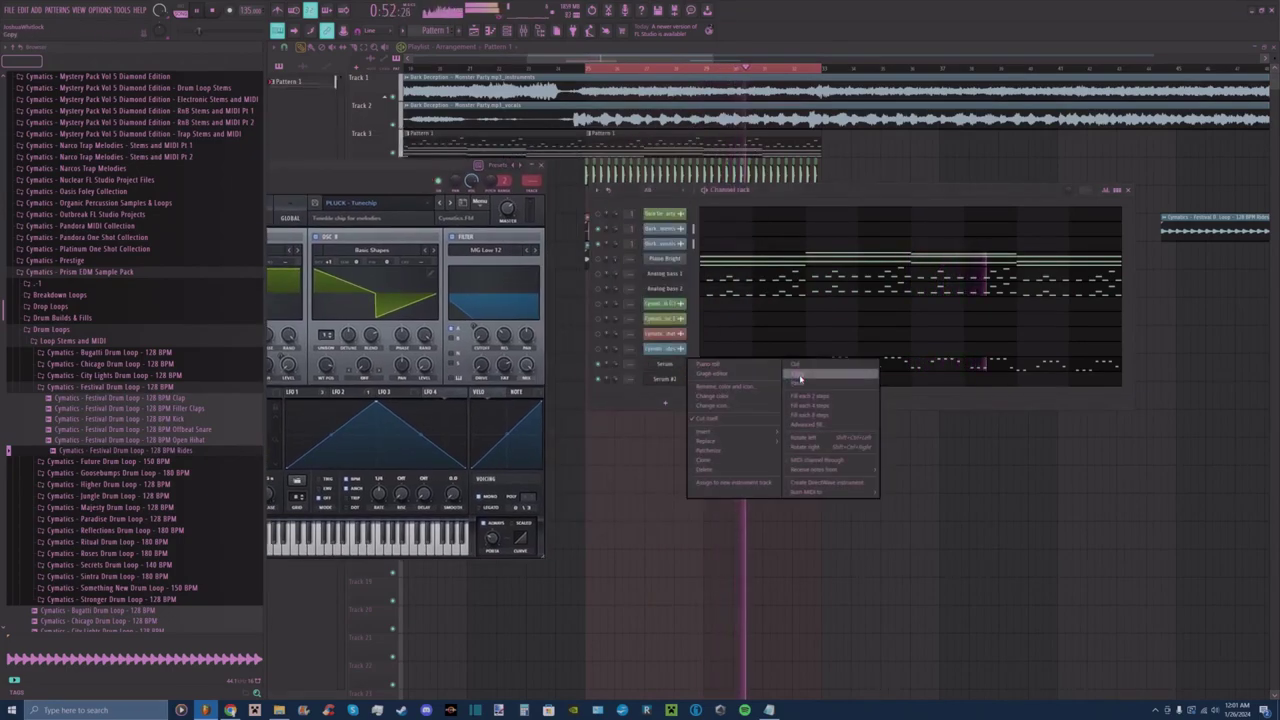
click(814, 398)
mouse_move(458, 163)
mouse_down()
mouse_move(549, 144)
mouse_move(565, 125)
mouse_up()
Load the PLUCK - Catch Me If You Can preset from the Cymatics Deluxe Serum Collection in Serum #2.
click(556, 164)
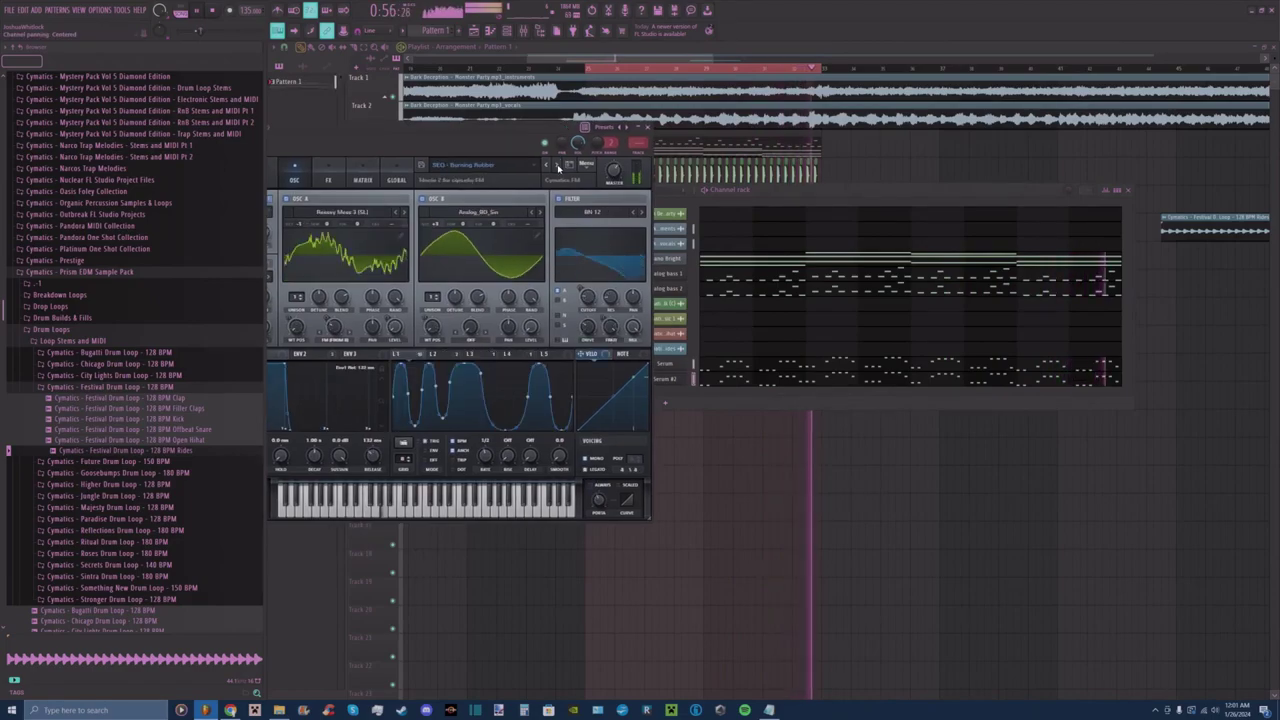
click(509, 172)
mouse_move(520, 221)
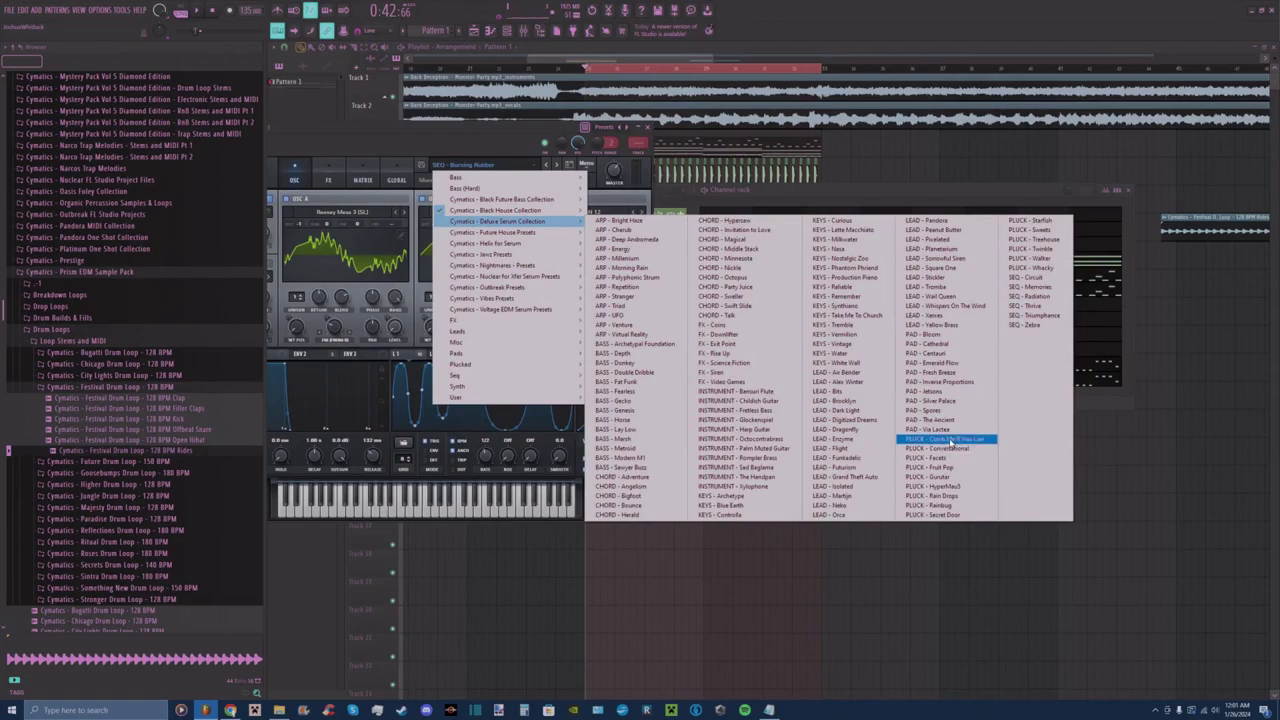
click(950, 440)
Audition the following pluck presets in Serum #2 during playback, from PLUCK - Conversational through PLUCK - Starfish.
click(557, 167)
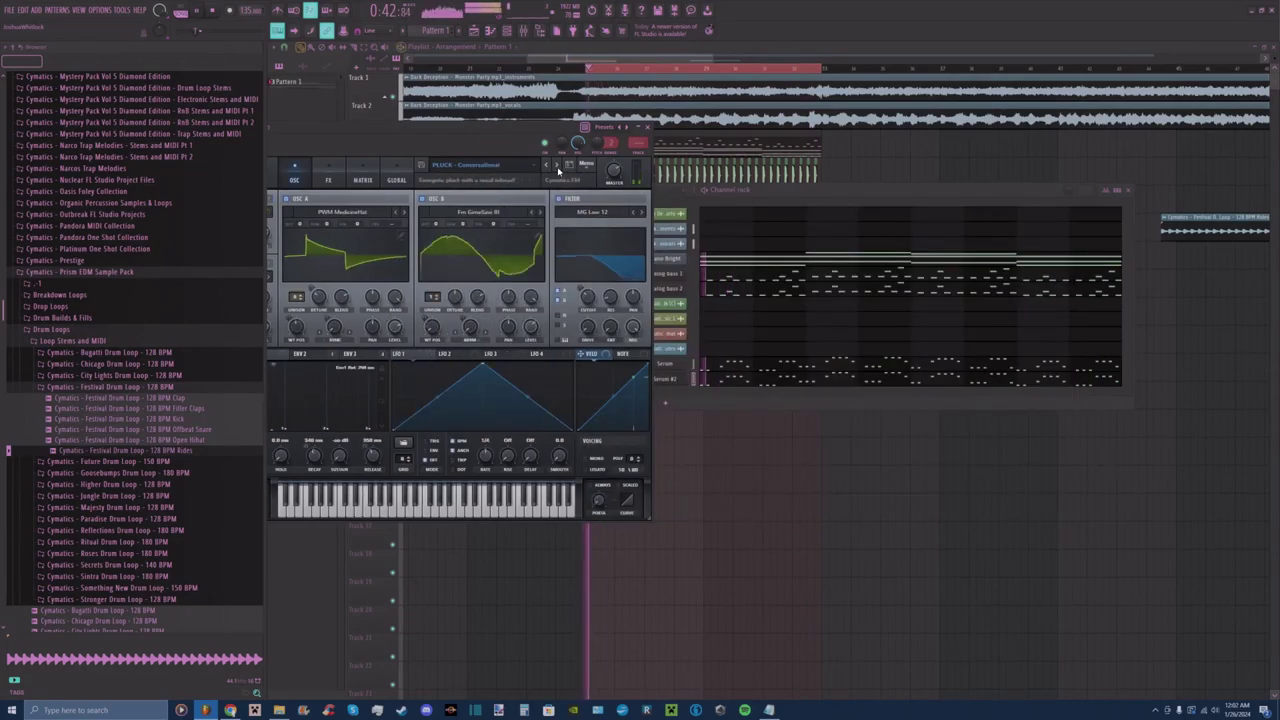
click(557, 167)
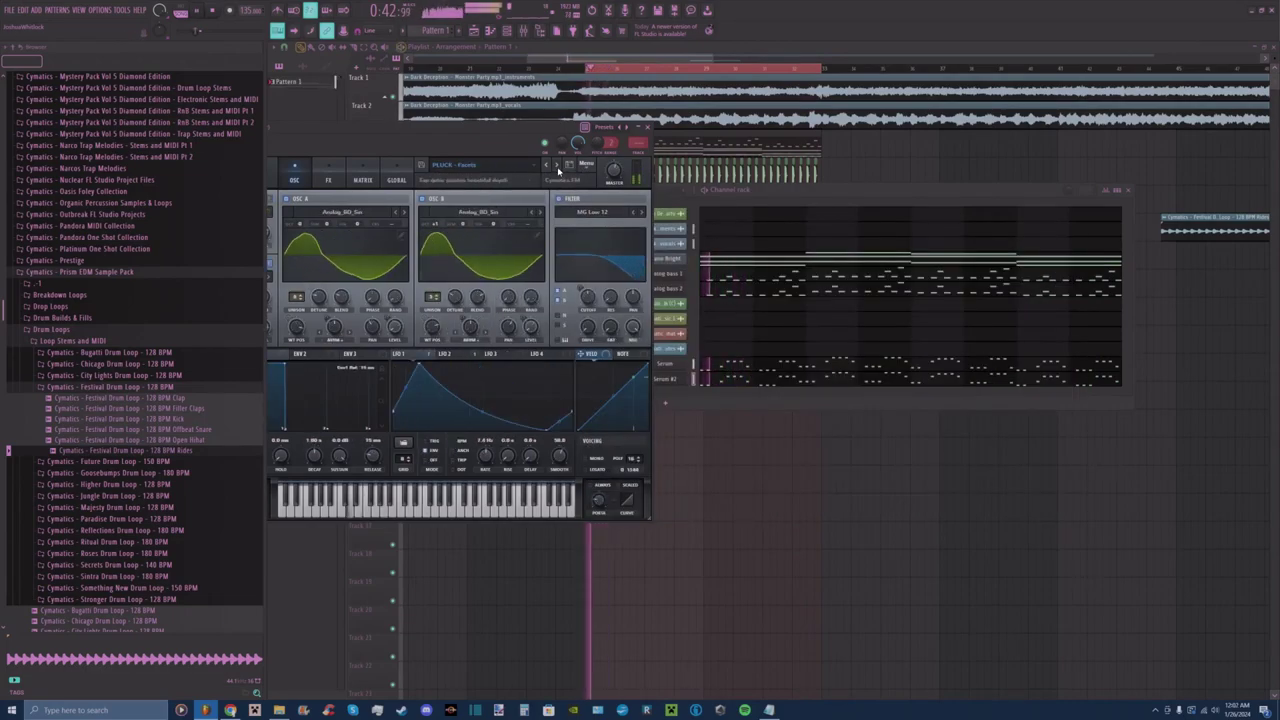
click(557, 167)
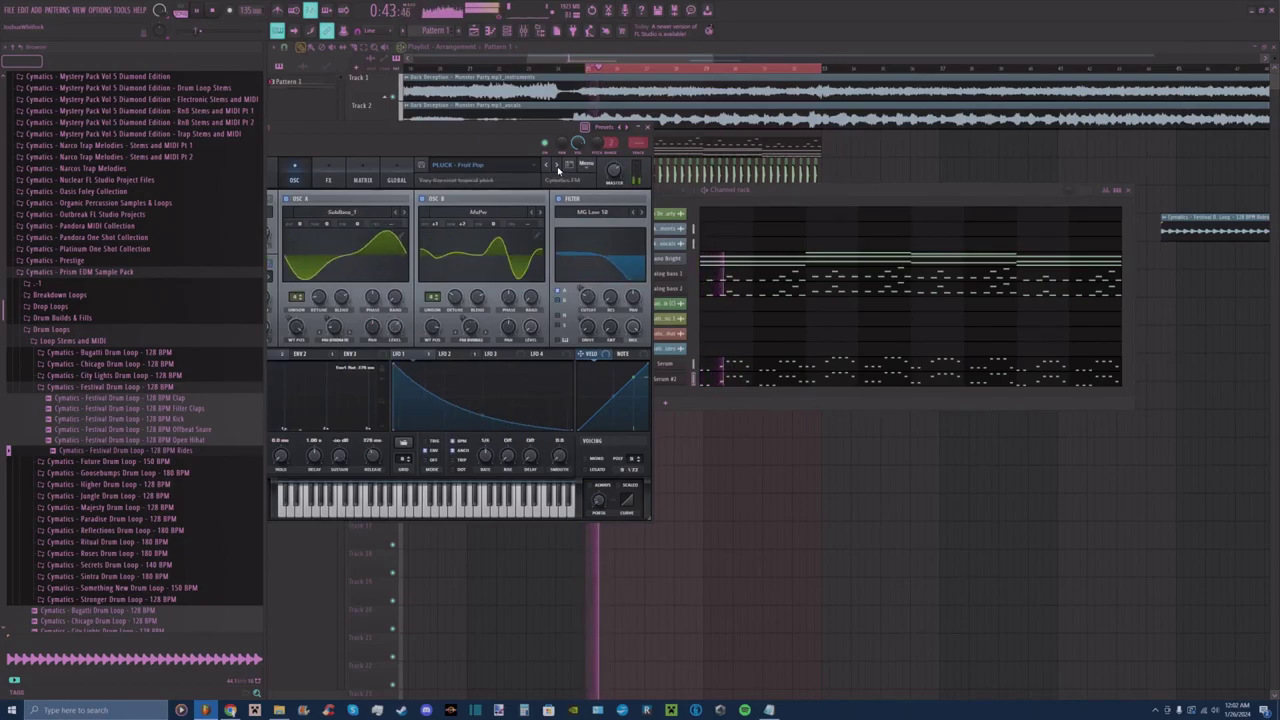
click(557, 167)
click(557, 167)
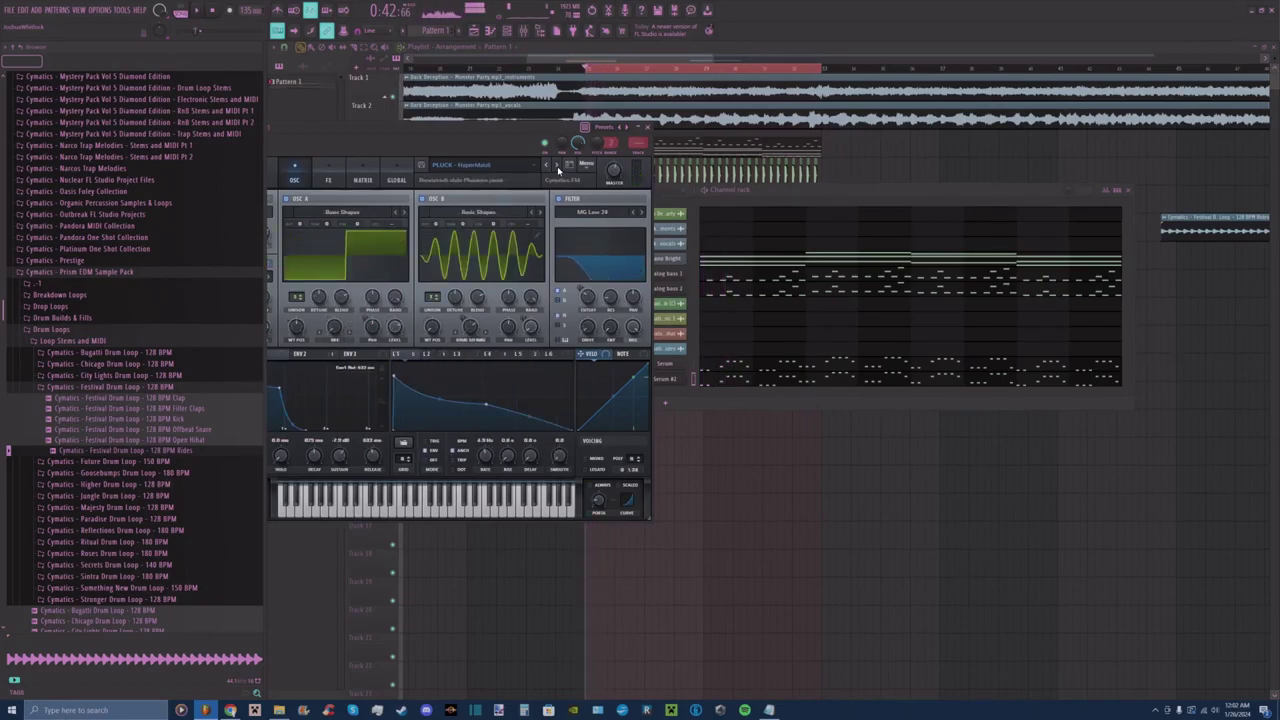
click(557, 167)
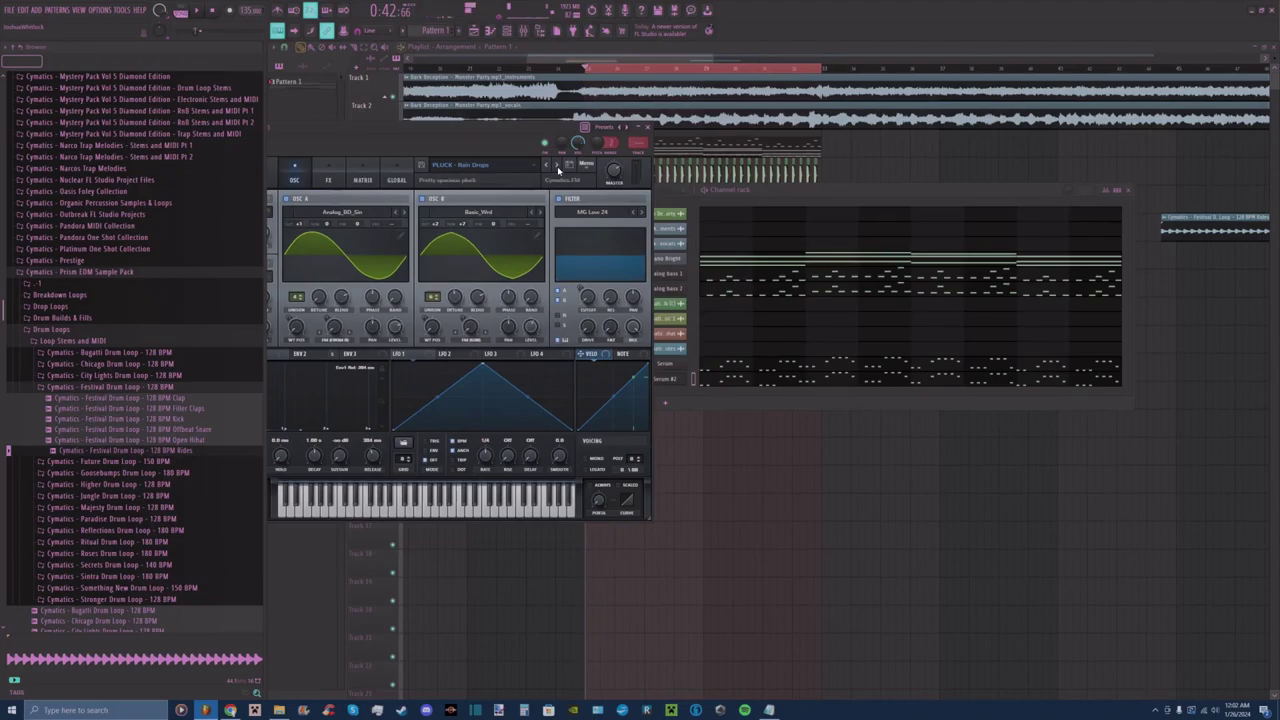
click(557, 167)
click(557, 167)
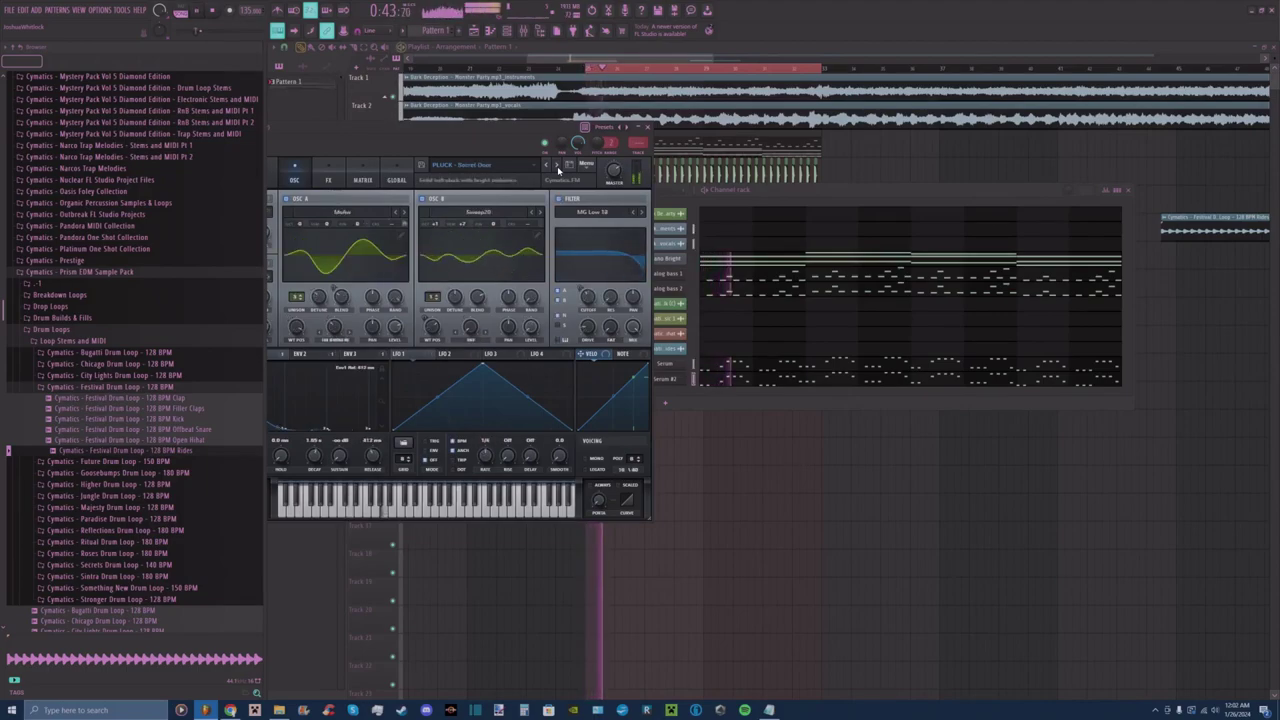
click(557, 167)
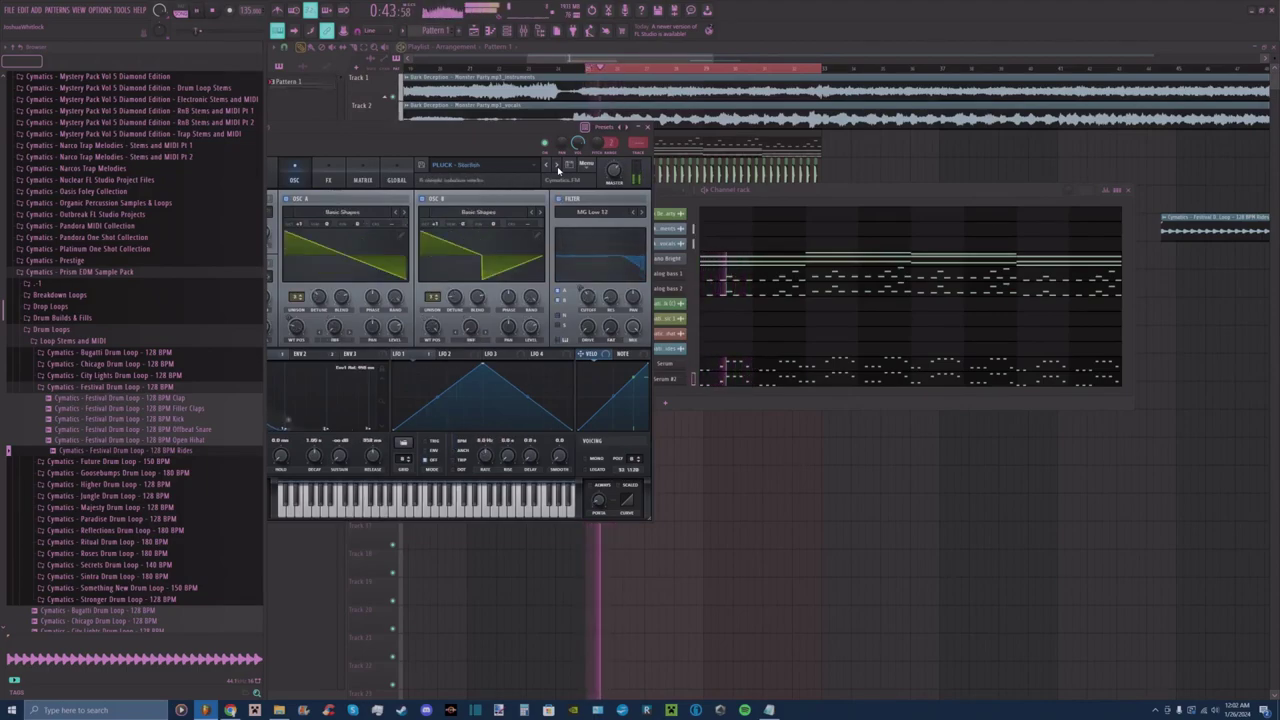
Rearrange the Serum #2 and channel rack windows and toggle the mute of the original Serum channel.
drag(568, 132, 528, 151)
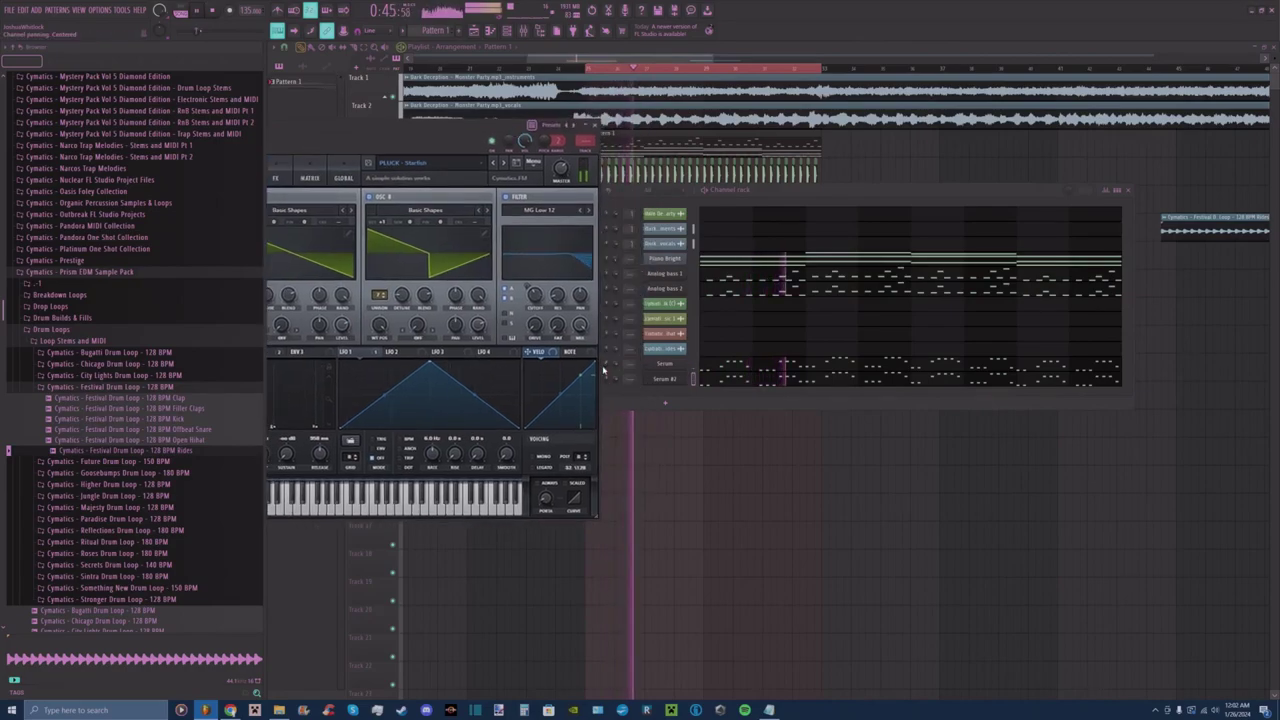
drag(789, 189, 837, 185)
click(646, 359)
Audition further Serum #2 presets past PLUCK - Starfish, through PLUCK - Whacky to SEQ - Memories.
click(577, 147)
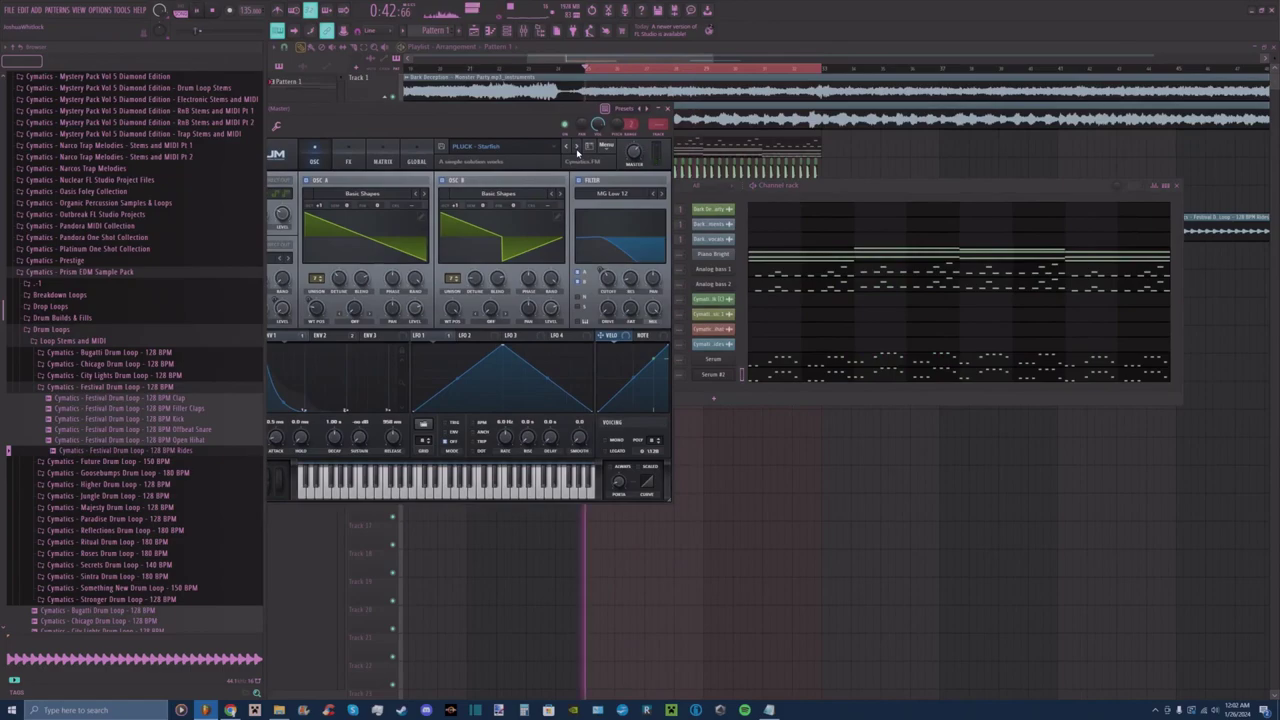
click(577, 148)
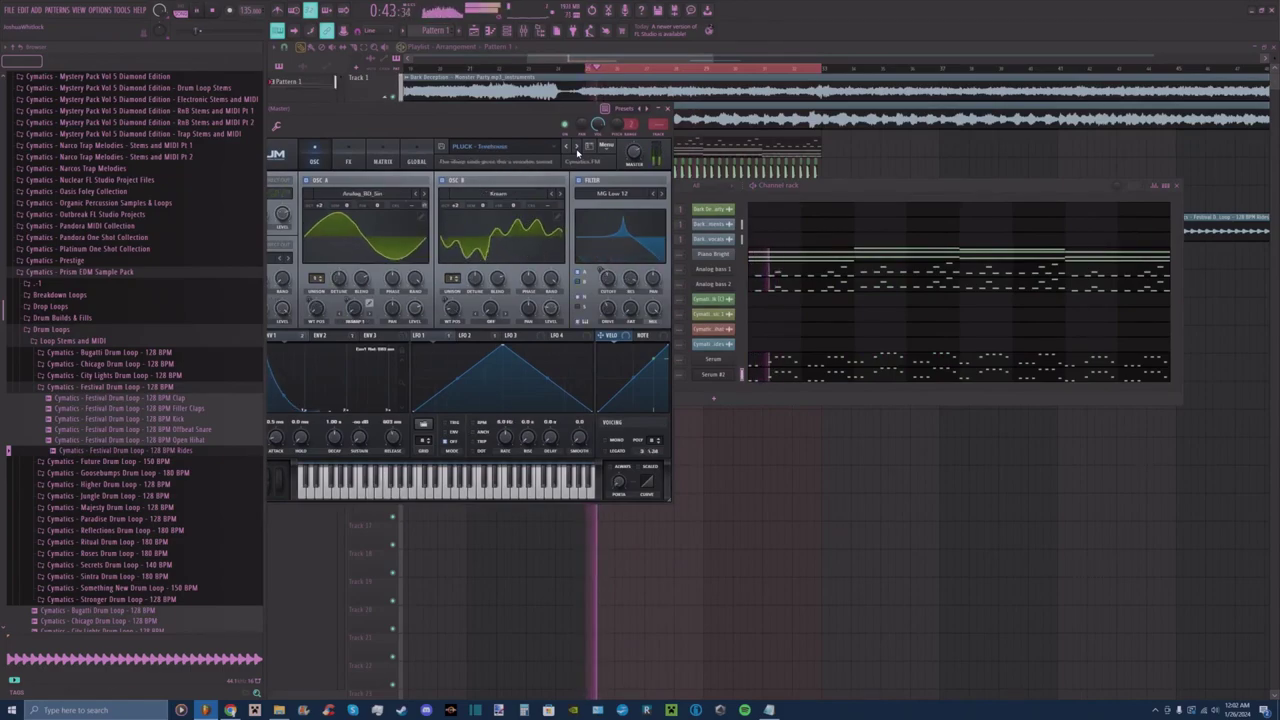
click(577, 148)
click(577, 148)
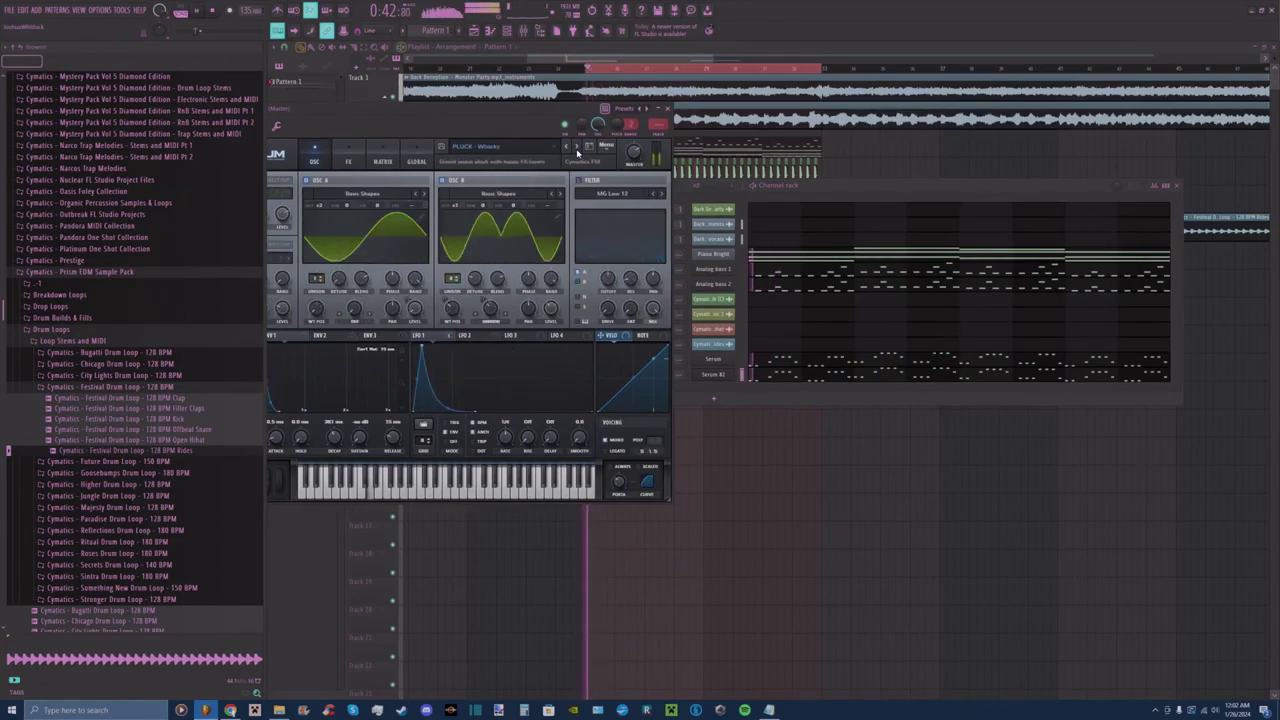
click(577, 148)
click(577, 148)
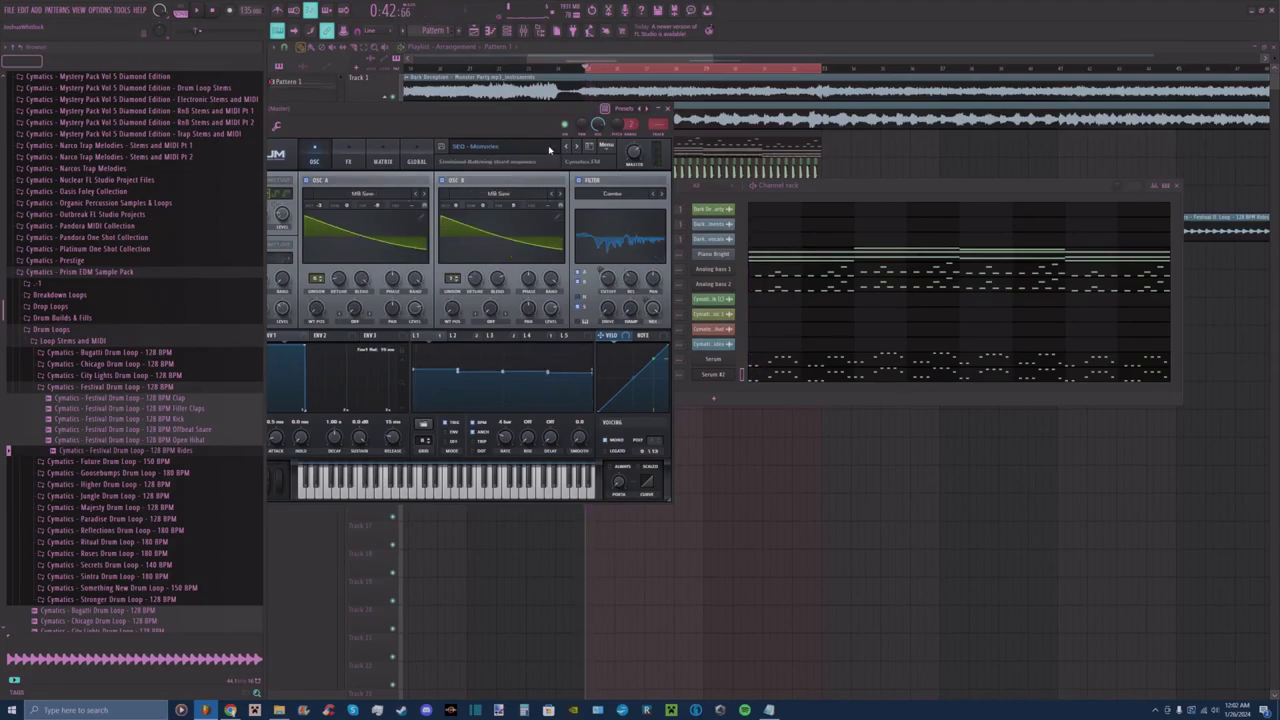
Load the first PLUCK preset of the Cymatics Future House Presets in Serum #2.
click(549, 148)
mouse_move(545, 214)
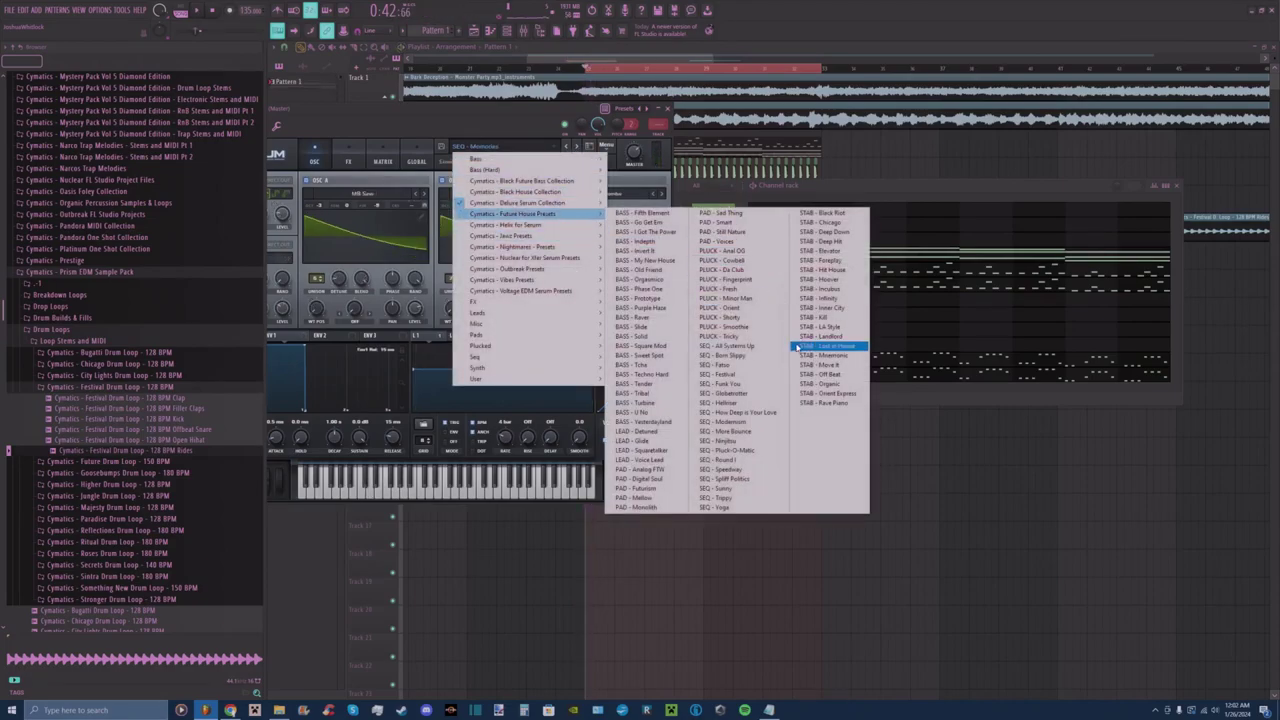
click(744, 252)
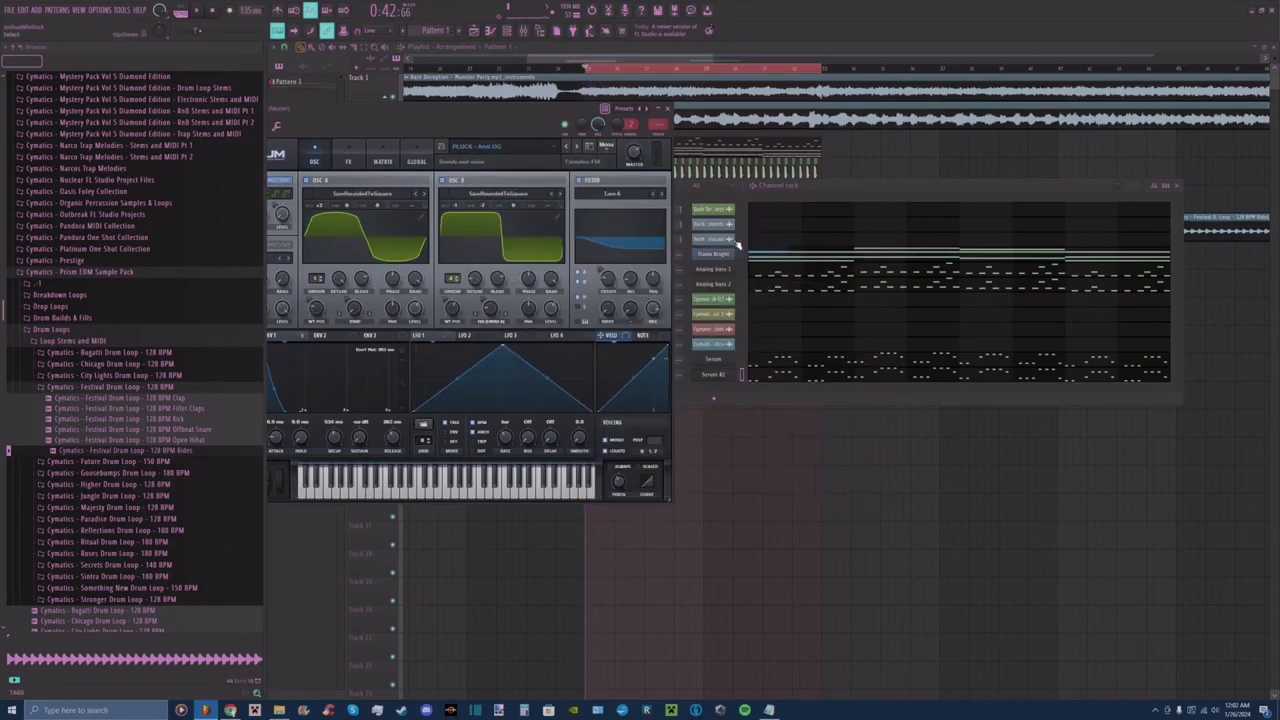
Audition the following Future House pluck presets in Serum #2 during playback, from PLUCK - And OG through PLUCK - Minor Man.
click(576, 149)
click(576, 149)
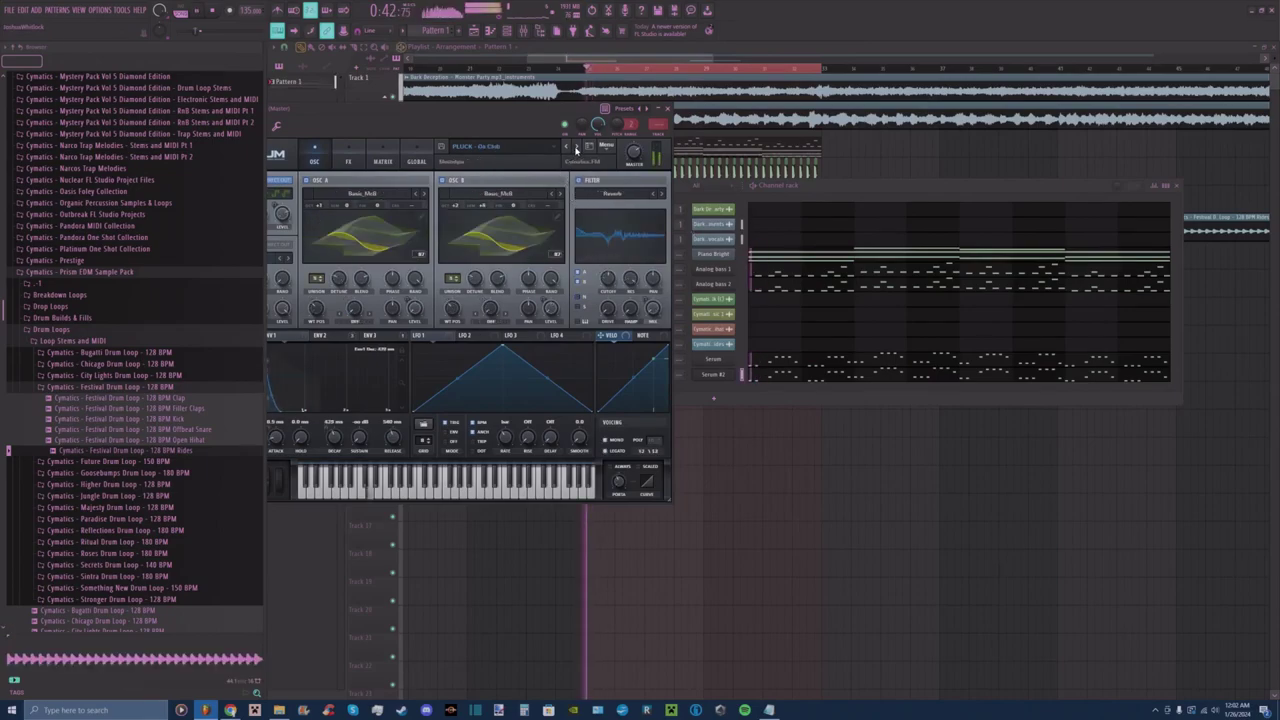
click(576, 149)
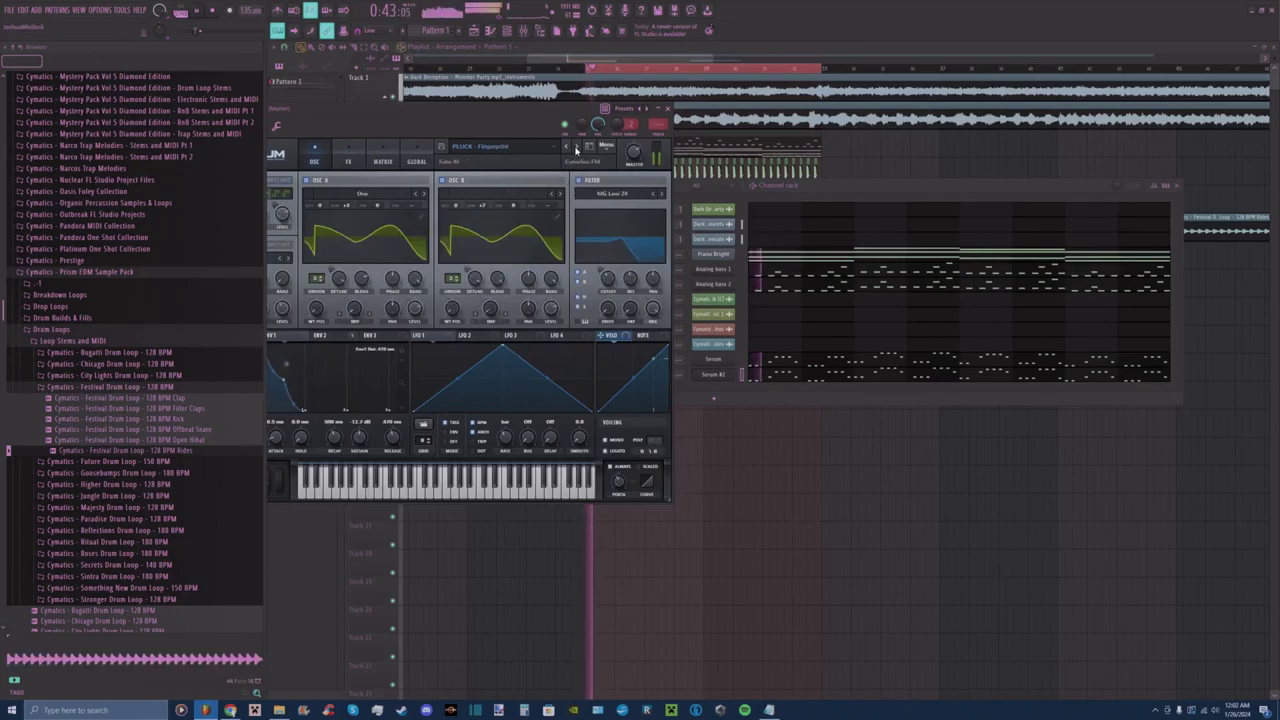
click(576, 147)
Load PLUCK - Acid Dreams from Cymatics - Helix for Serum in Serum #2 and audition the following presets up to PLUCK - Bellissima.
click(544, 150)
mouse_move(545, 228)
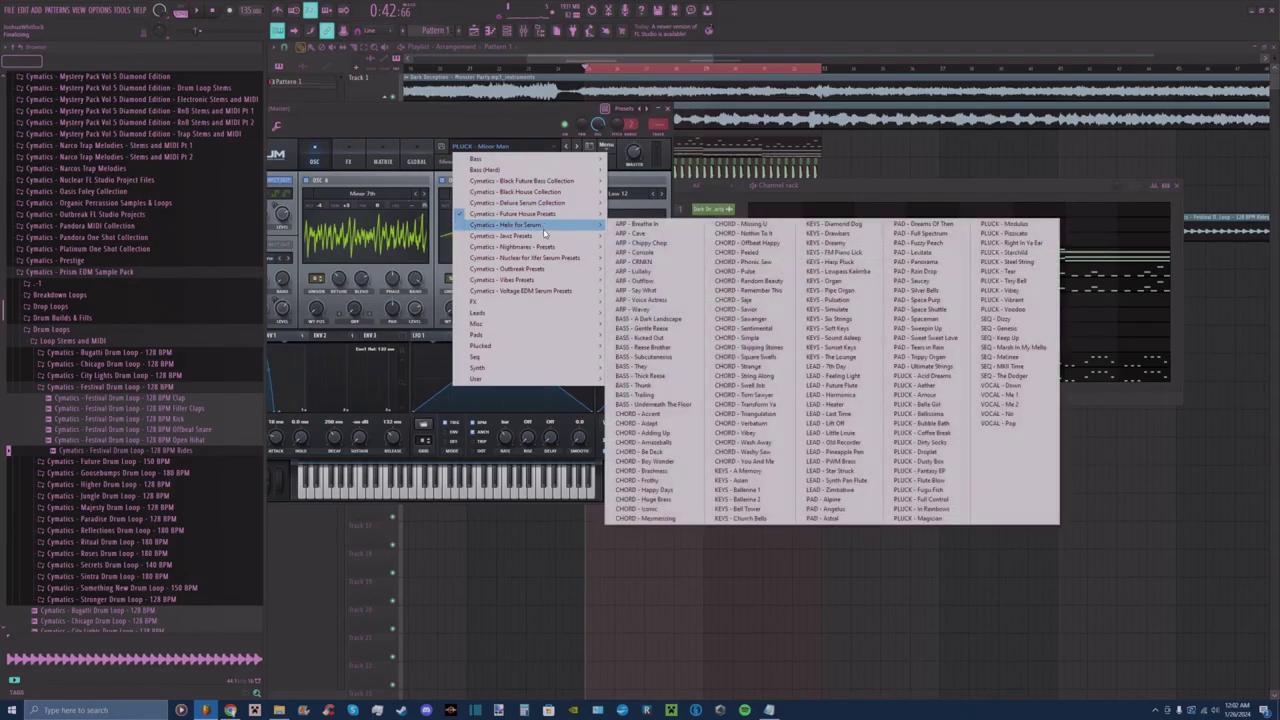
click(922, 377)
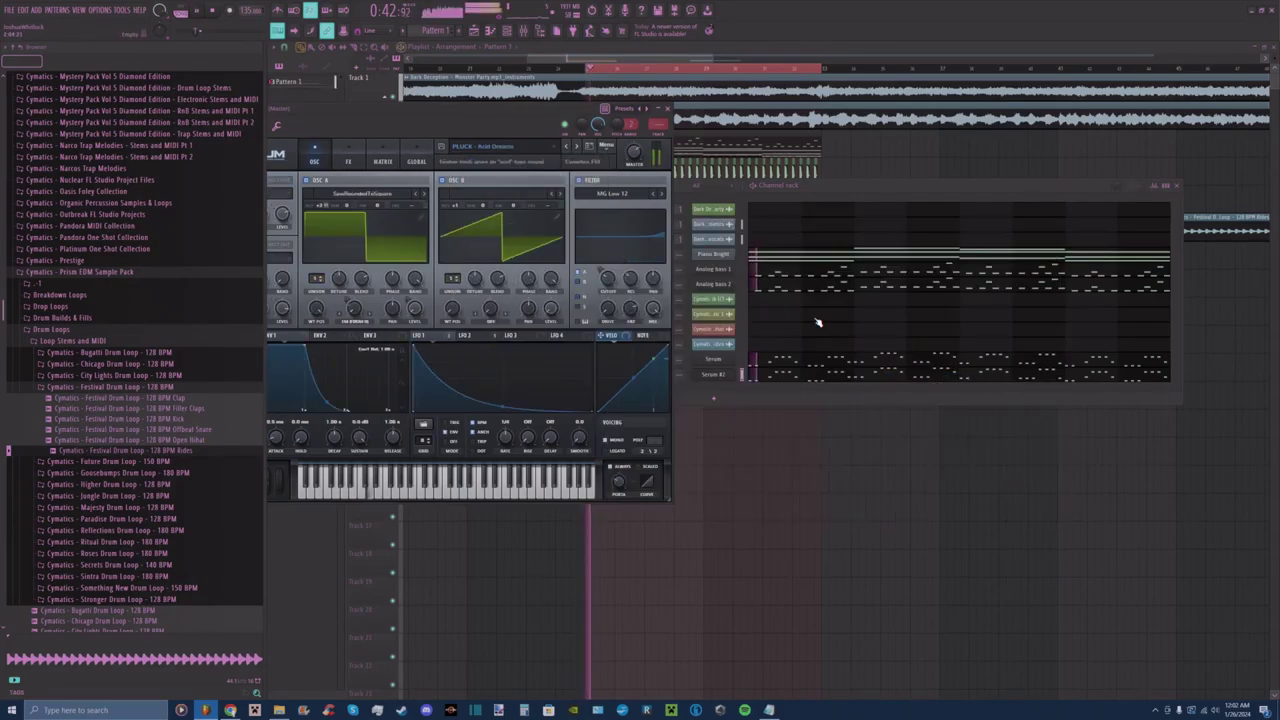
click(577, 150)
mouse_move(578, 116)
mouse_down()
mouse_move(545, 126)
mouse_move(568, 132)
mouse_up()
click(566, 165)
click(568, 172)
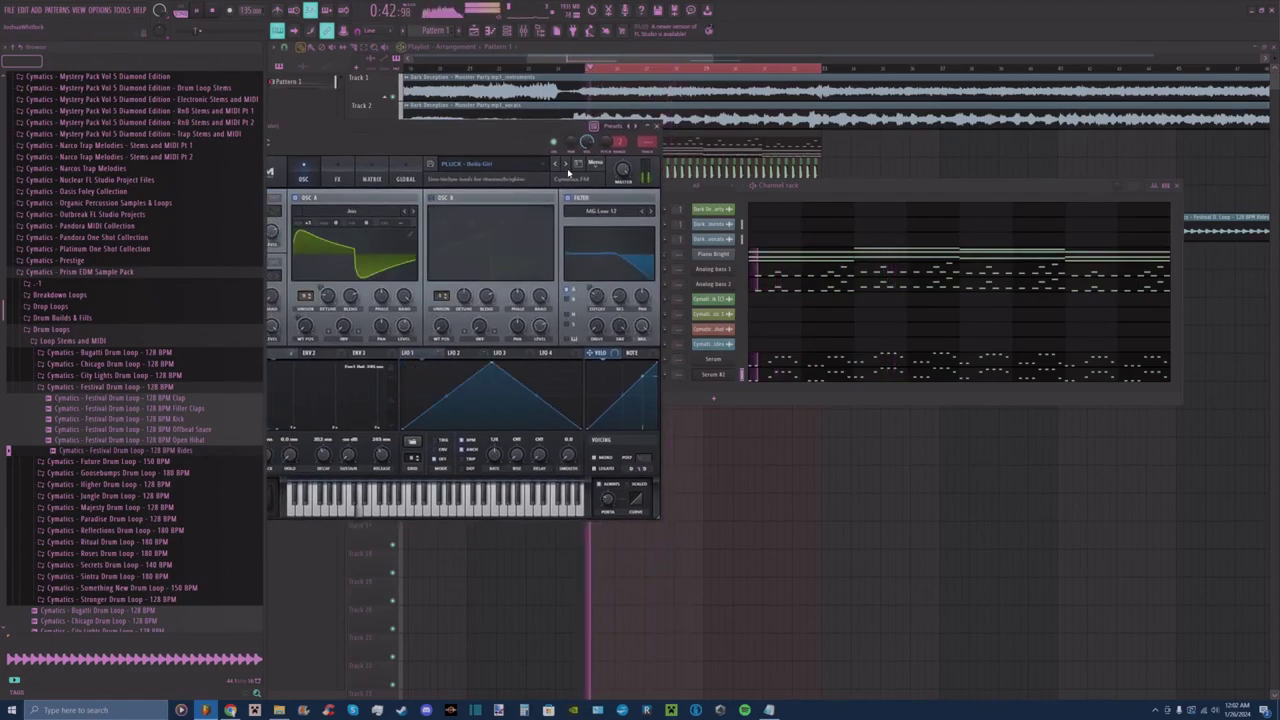
click(568, 172)
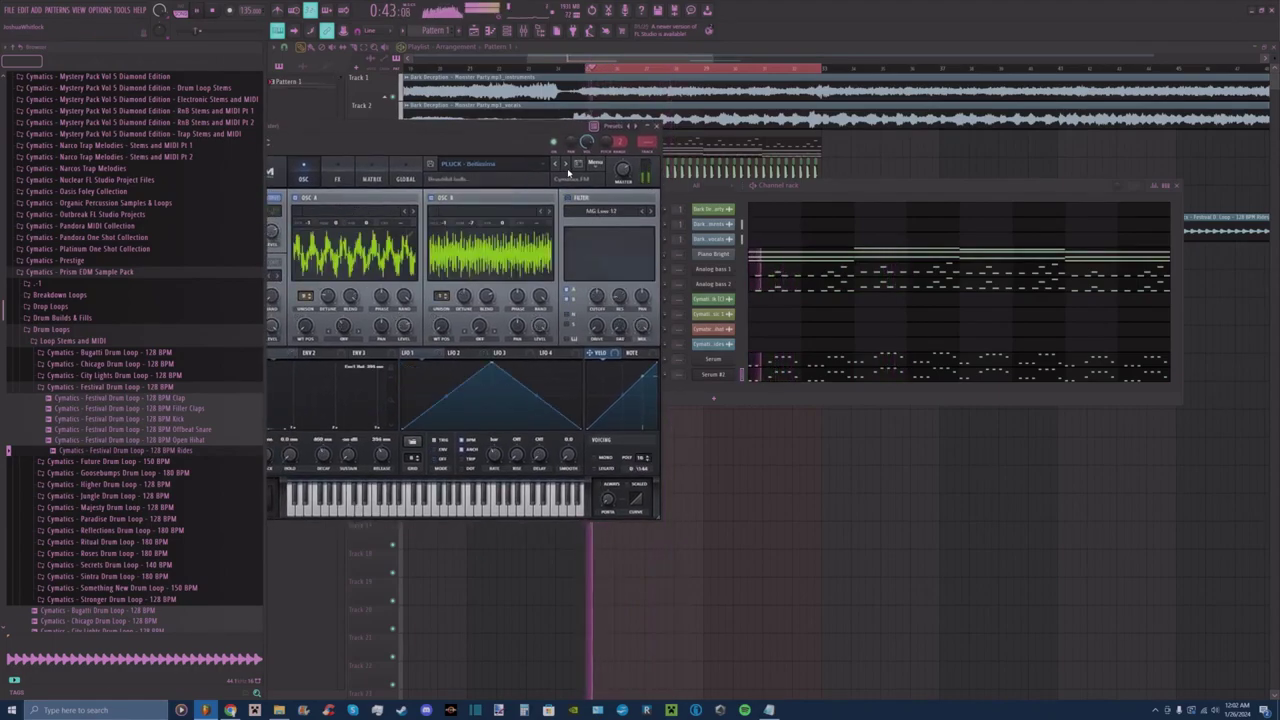
Move the channel rack clear of Serum #2 and advance through its pluck presets to PLUCK - Dusty Box.
drag(826, 188, 852, 160)
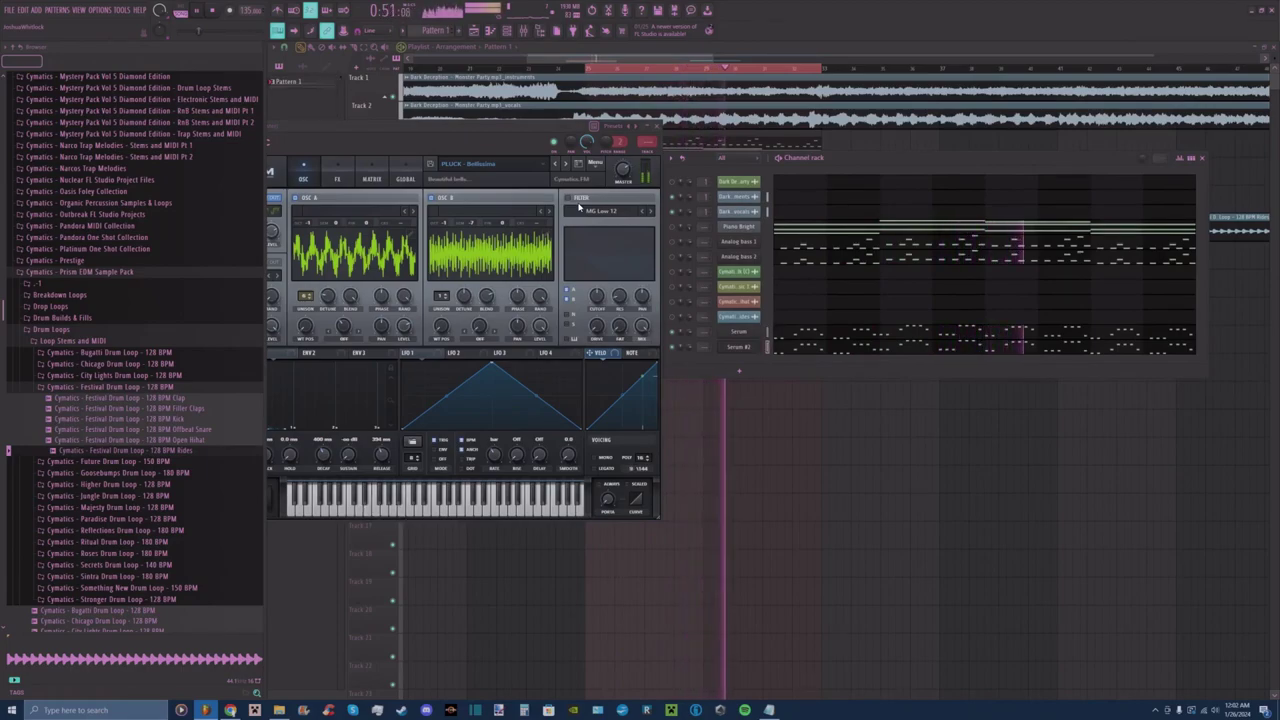
click(567, 164)
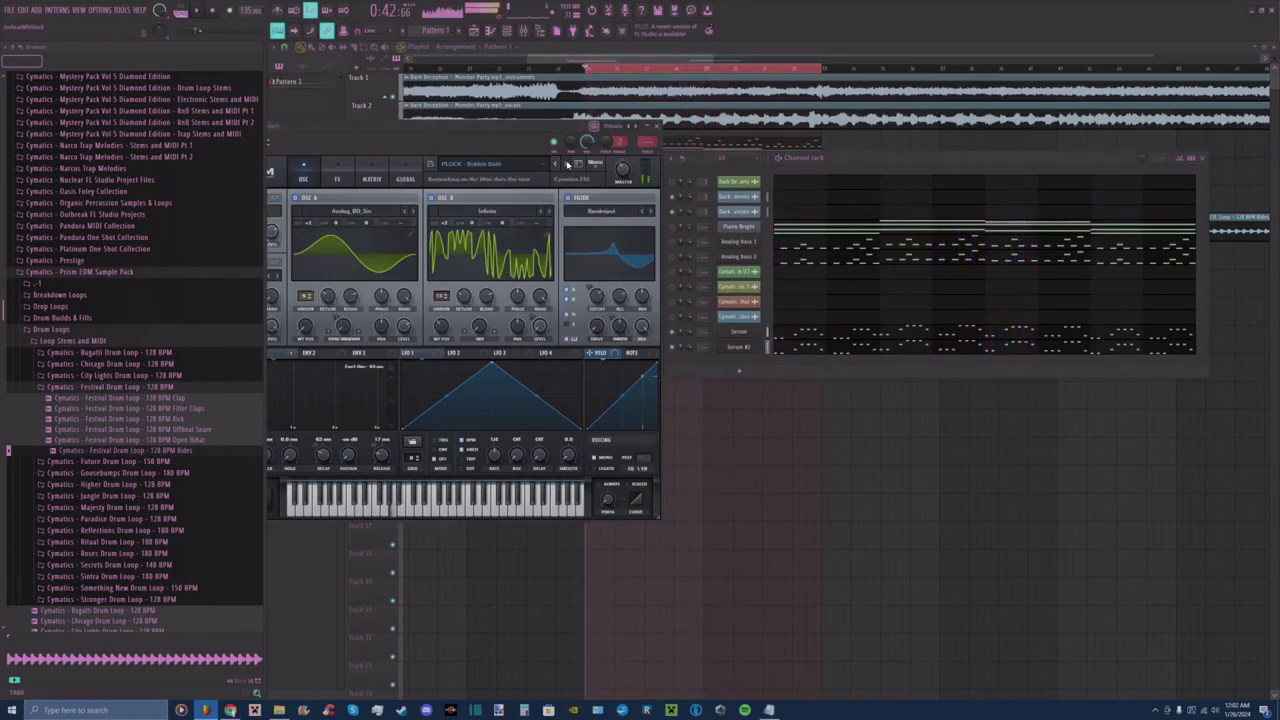
click(567, 164)
click(567, 164)
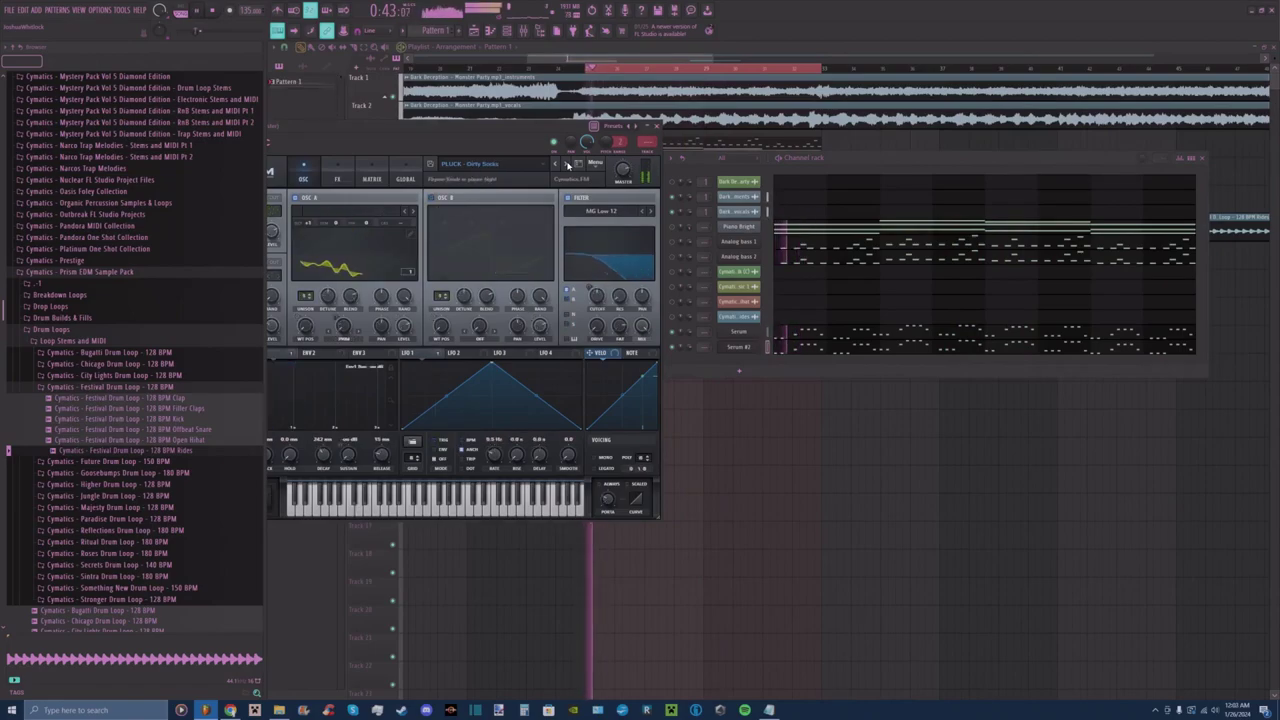
click(567, 164)
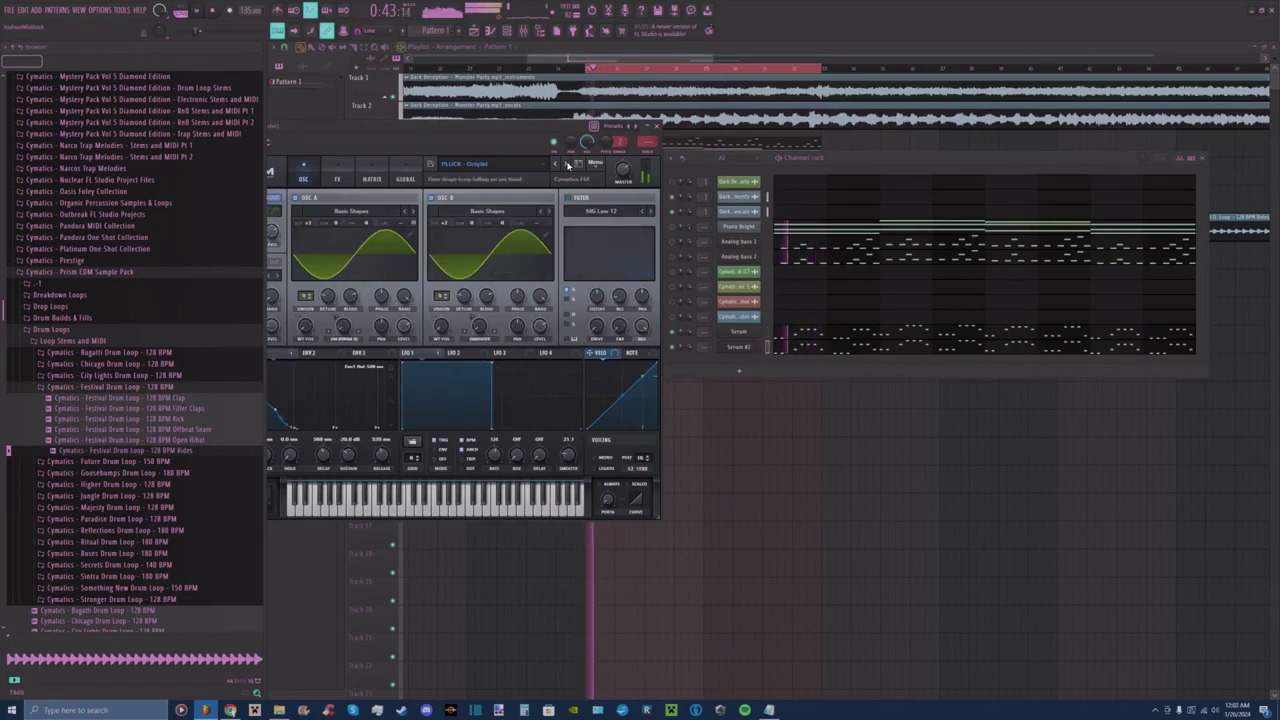
click(567, 164)
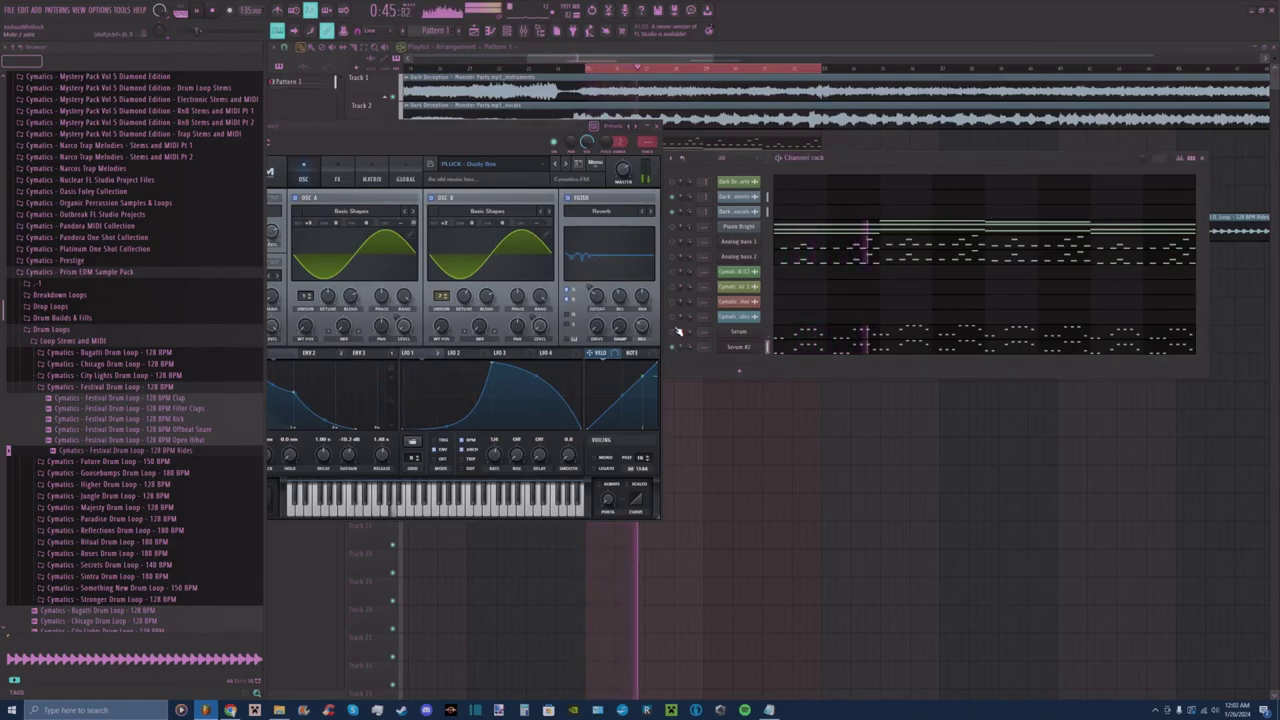
Open the Serum #2 piano roll and delete all of its notes.
click(805, 346)
click(991, 215)
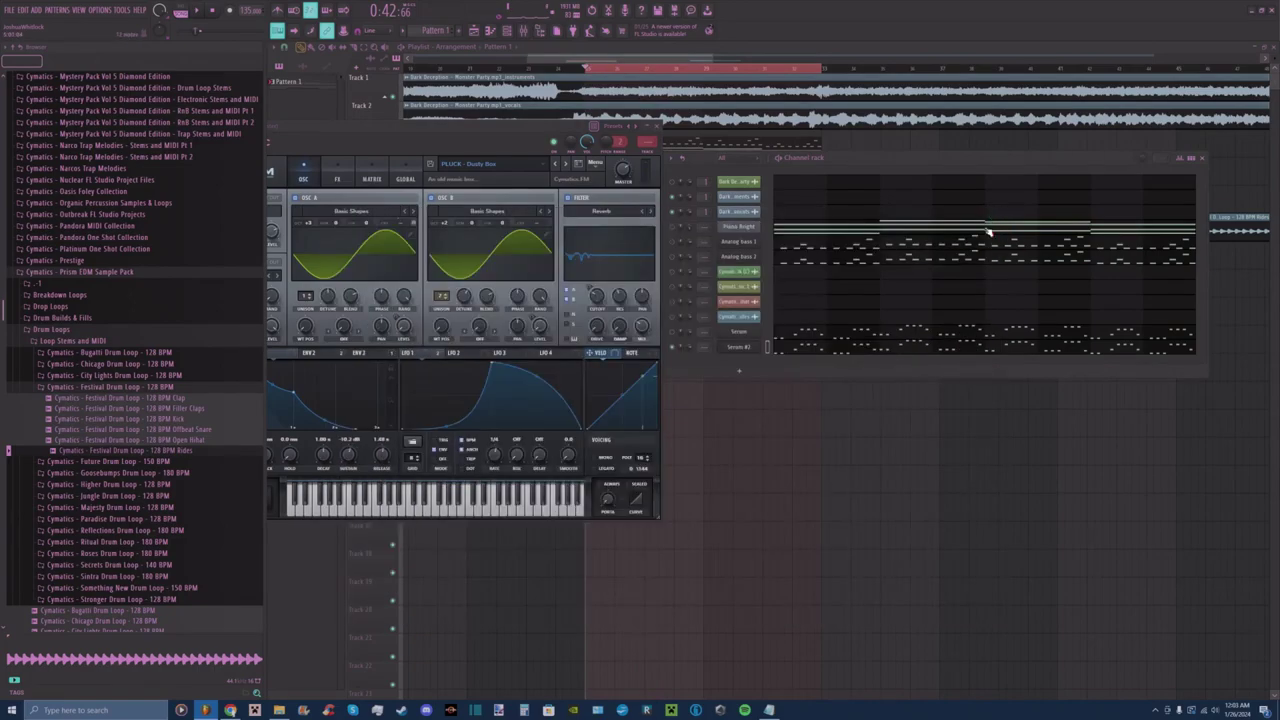
click(798, 352)
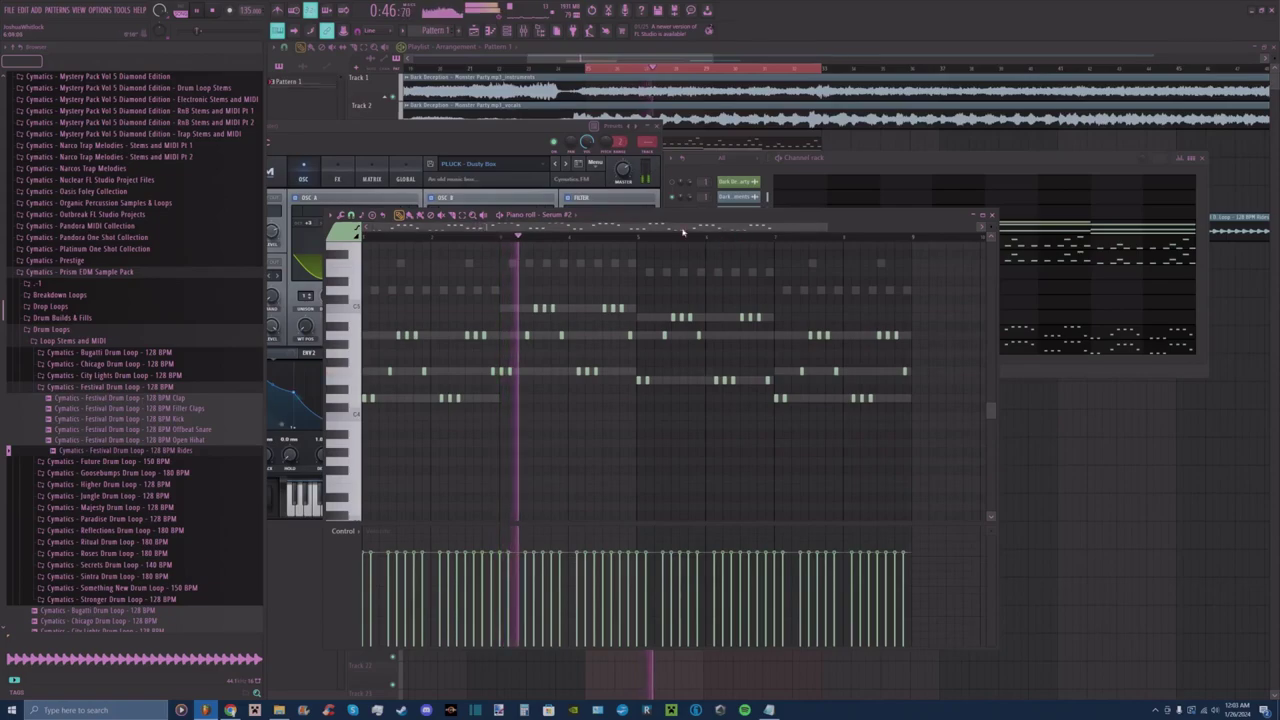
key(ctrl+a)
key(Delete)
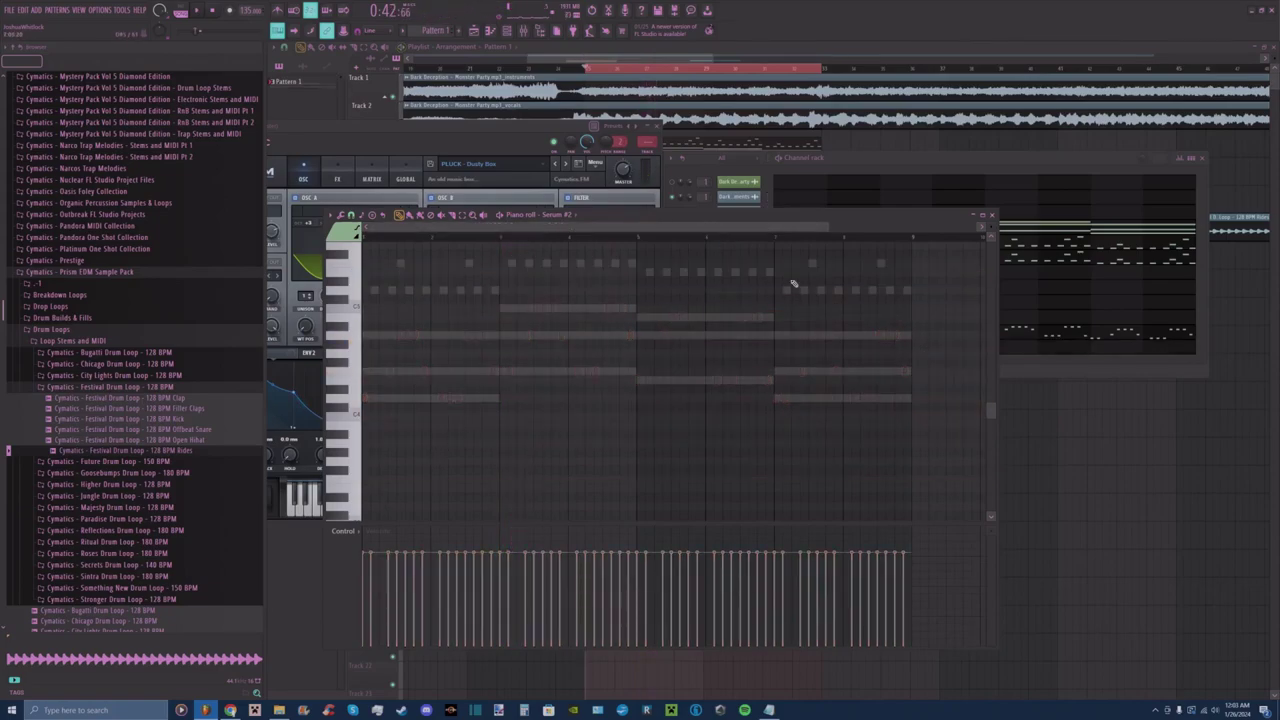
Draw a D4 at the start of bar 1 followed by two spaced A4 notes, checking them with playback.
drag(826, 226, 617, 226)
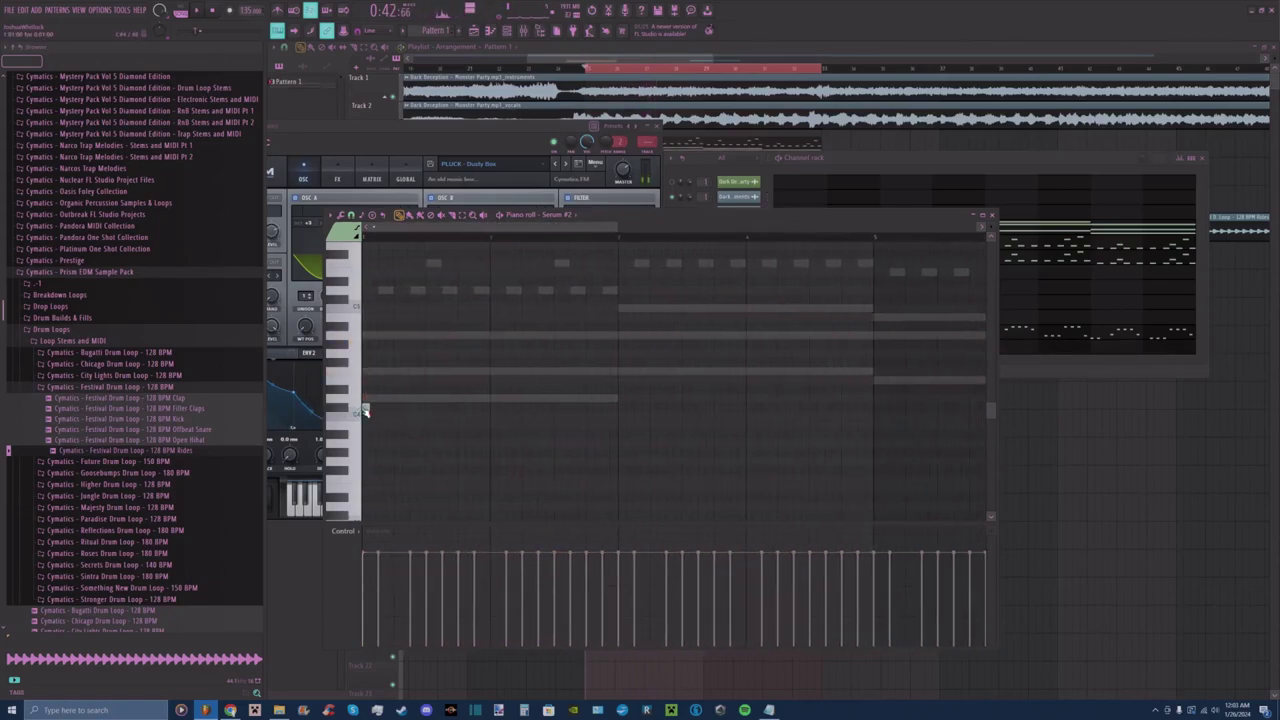
key(space)
click(400, 336)
key(space)
click(430, 336)
key(space)
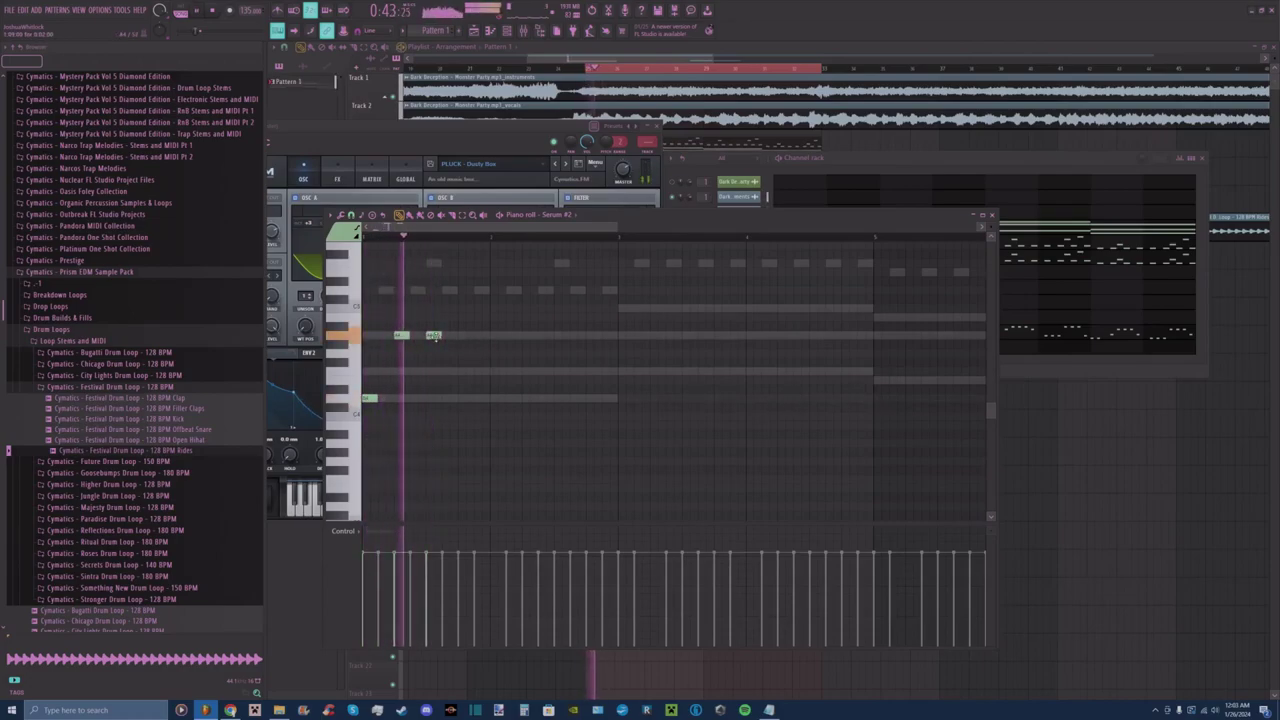
drag(433, 335, 447, 335)
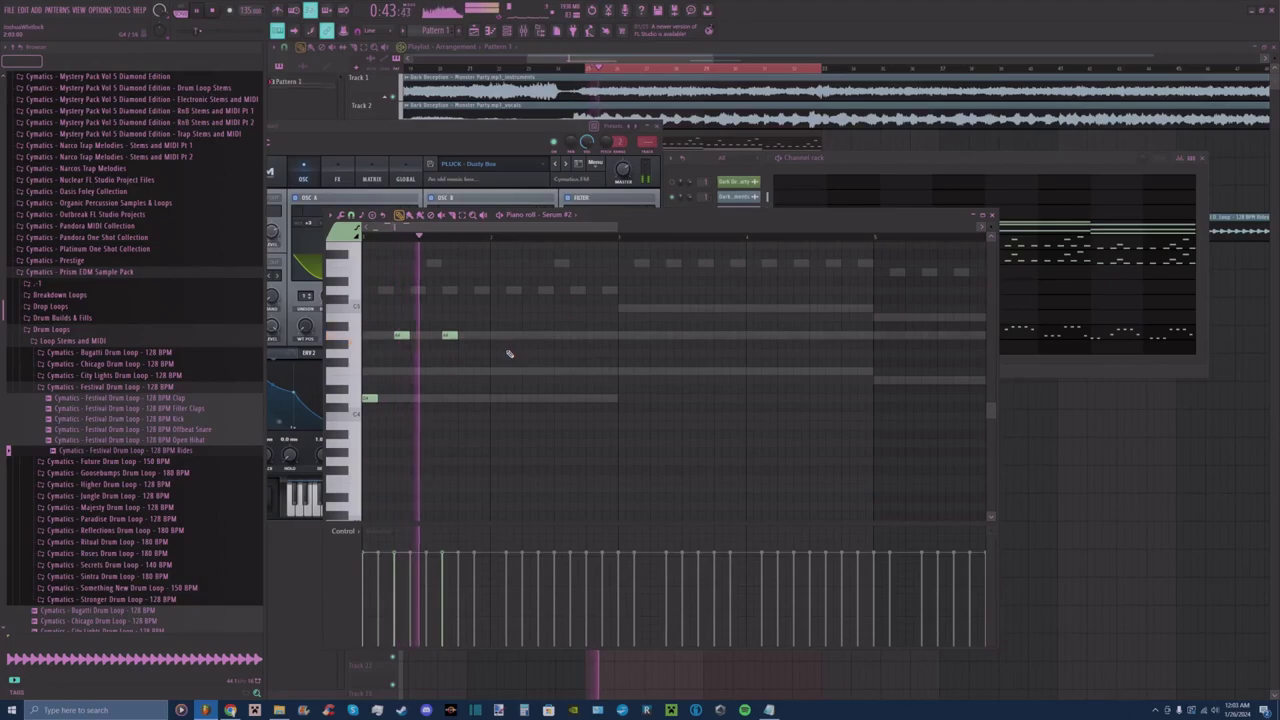
Shift the second A4 later in bar 1 and add F4, D4 and F4 notes across bar 2.
click(479, 371)
key(space)
key(space)
drag(440, 337, 473, 337)
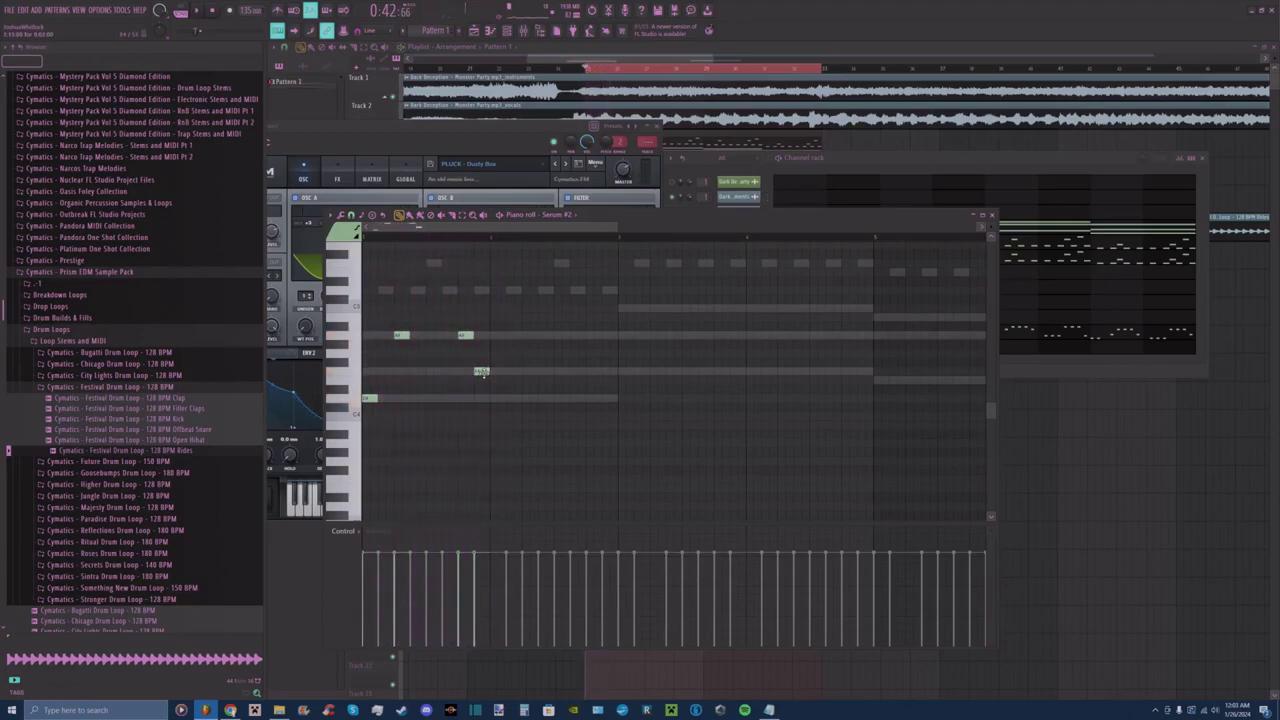
click(528, 400)
key(space)
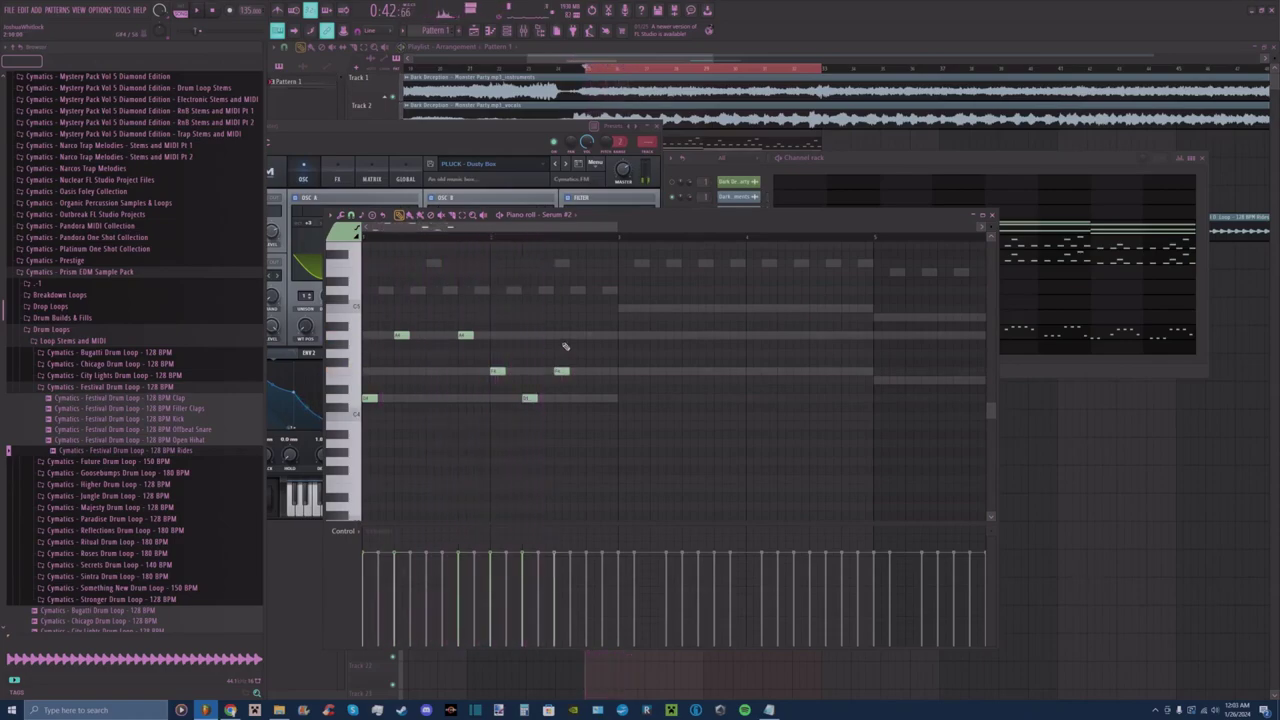
Raise the last F4 in bar 2 to F5, add a D5 after it, and try an A4 at the start of bar 3.
key(space)
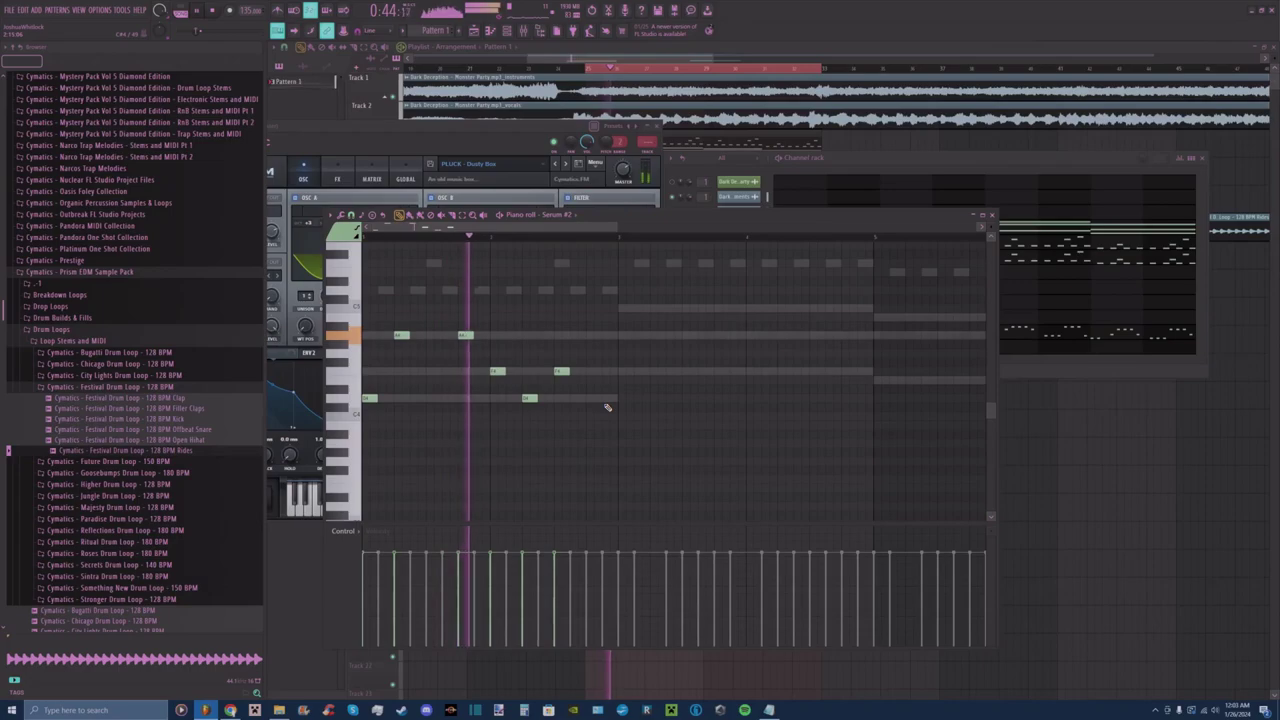
key(space)
drag(561, 371, 594, 291)
key(space)
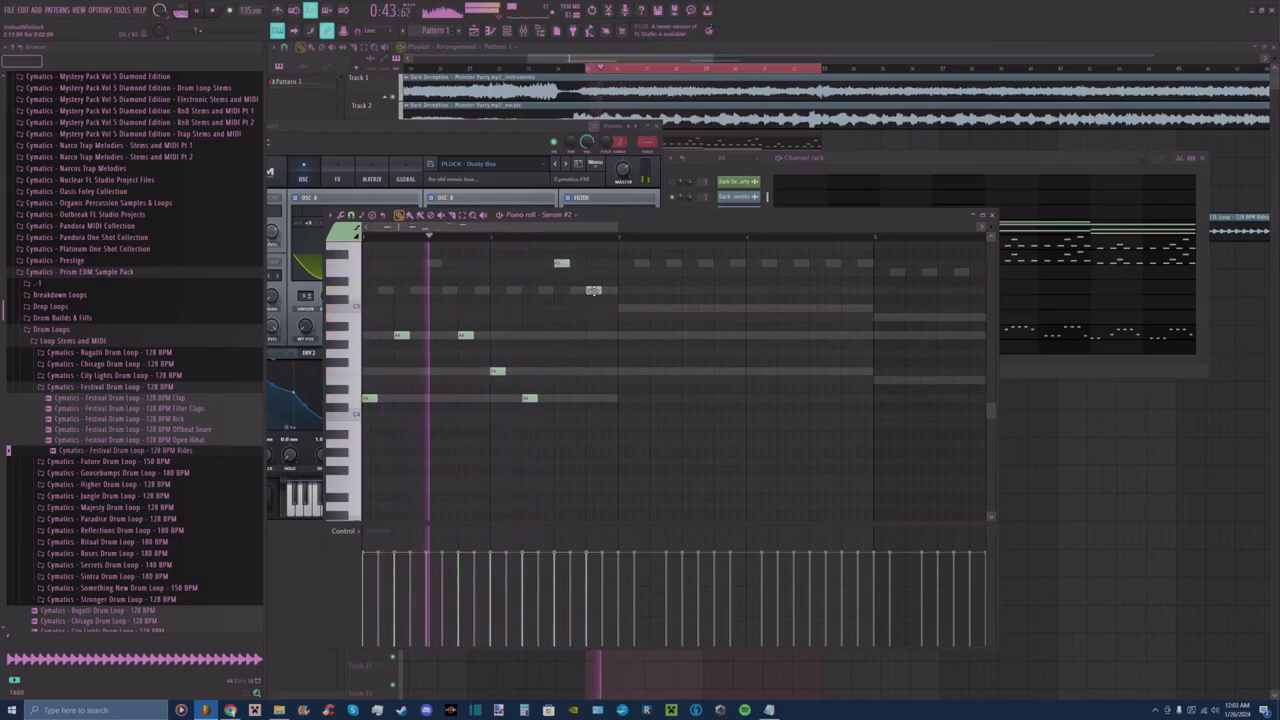
click(625, 335)
key(space)
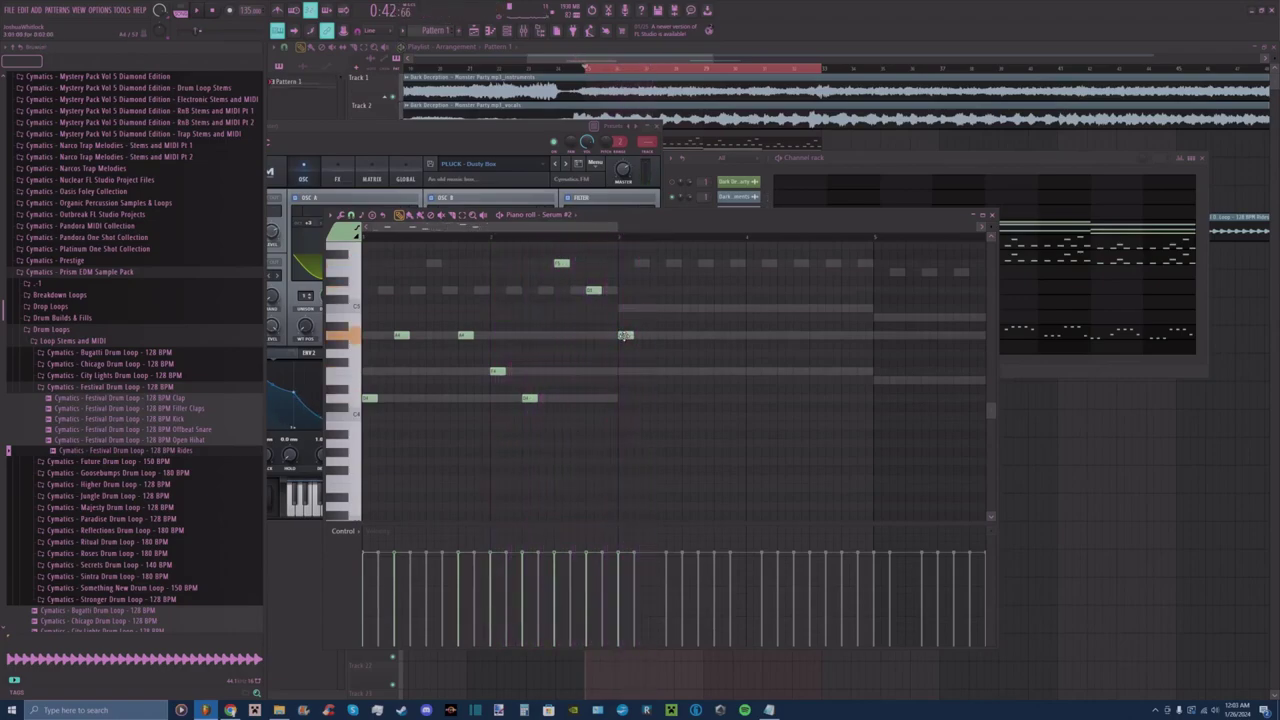
Duplicate the two-bar melody into bars 3 and 4 and transpose the copy up three semitones.
drag(634, 258, 362, 422)
key(ctrl+b)
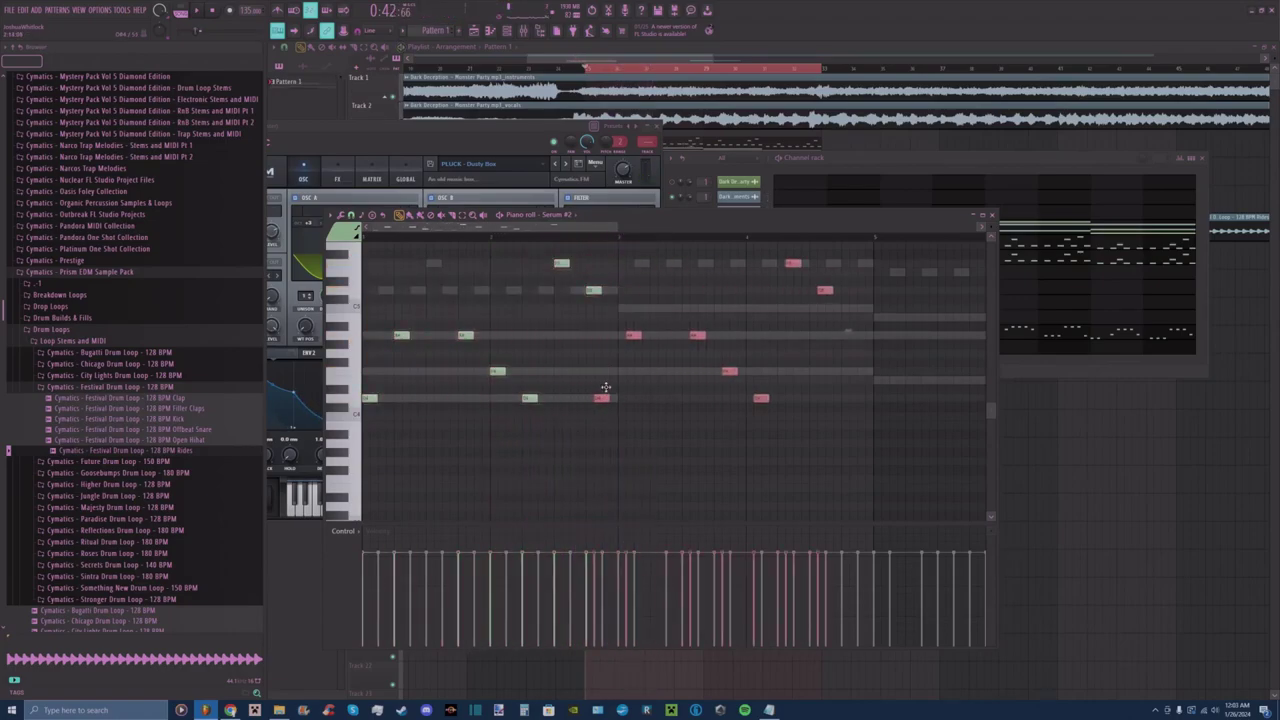
key(Up)
key(Up)
scroll(625, 389, up, 1)
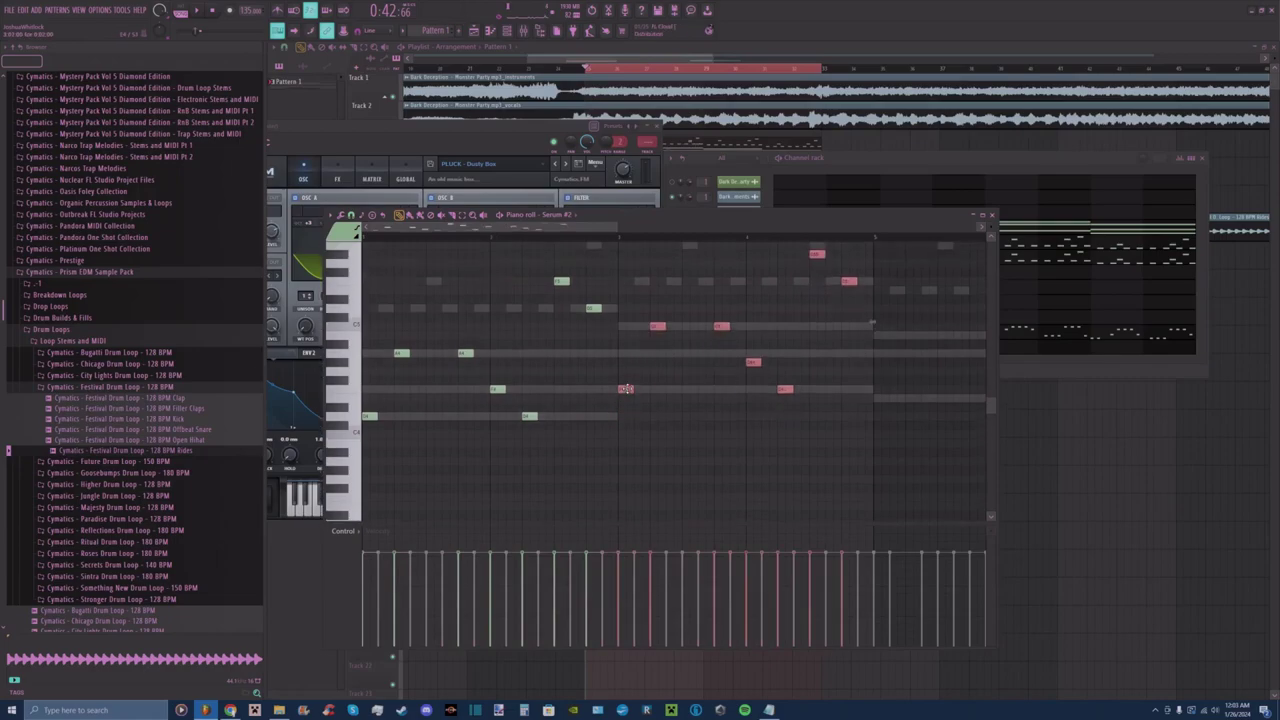
Raise the G#4 and G#5 notes in bar 4 to A4 and A5, and play the phrase.
click(752, 362)
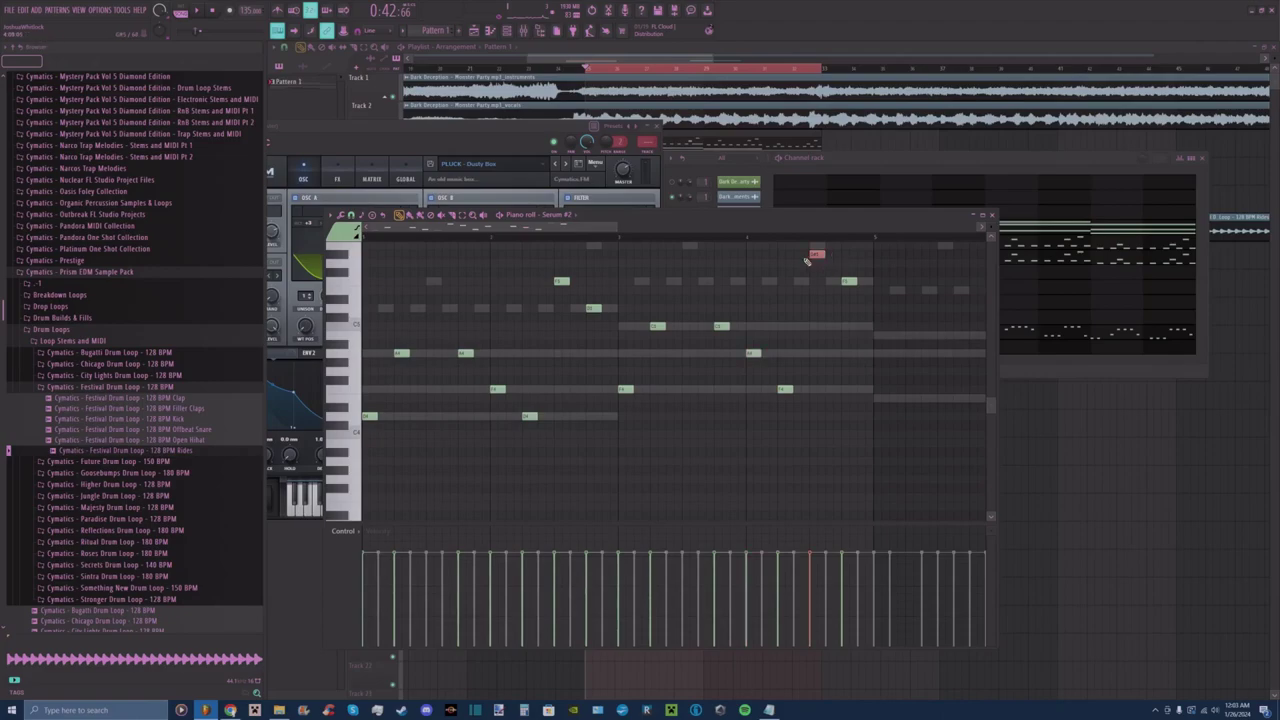
key(shift+Up)
key(space)
click(803, 308)
right_click(810, 308)
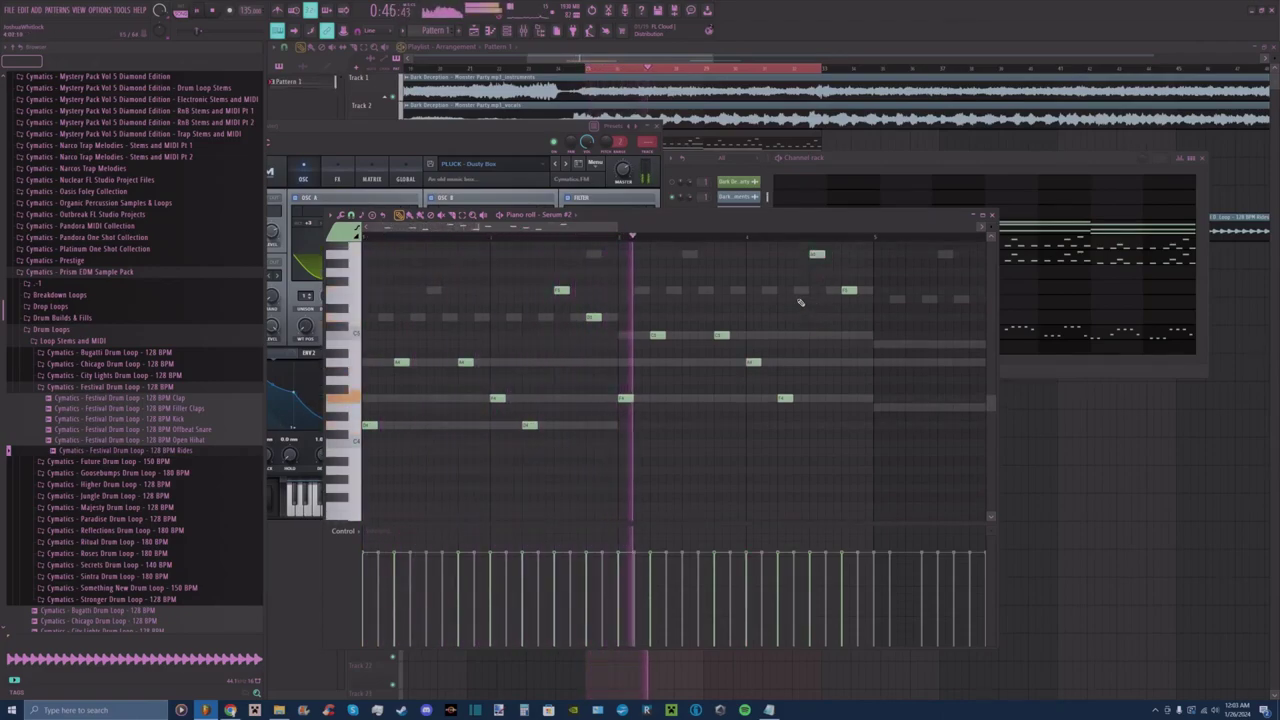
Duplicate the four-bar melody into bars 5 to 8 and transpose the copy up two semitones.
drag(618, 227, 491, 228)
key(space)
drag(694, 228, 574, 223)
drag(665, 233, 349, 467)
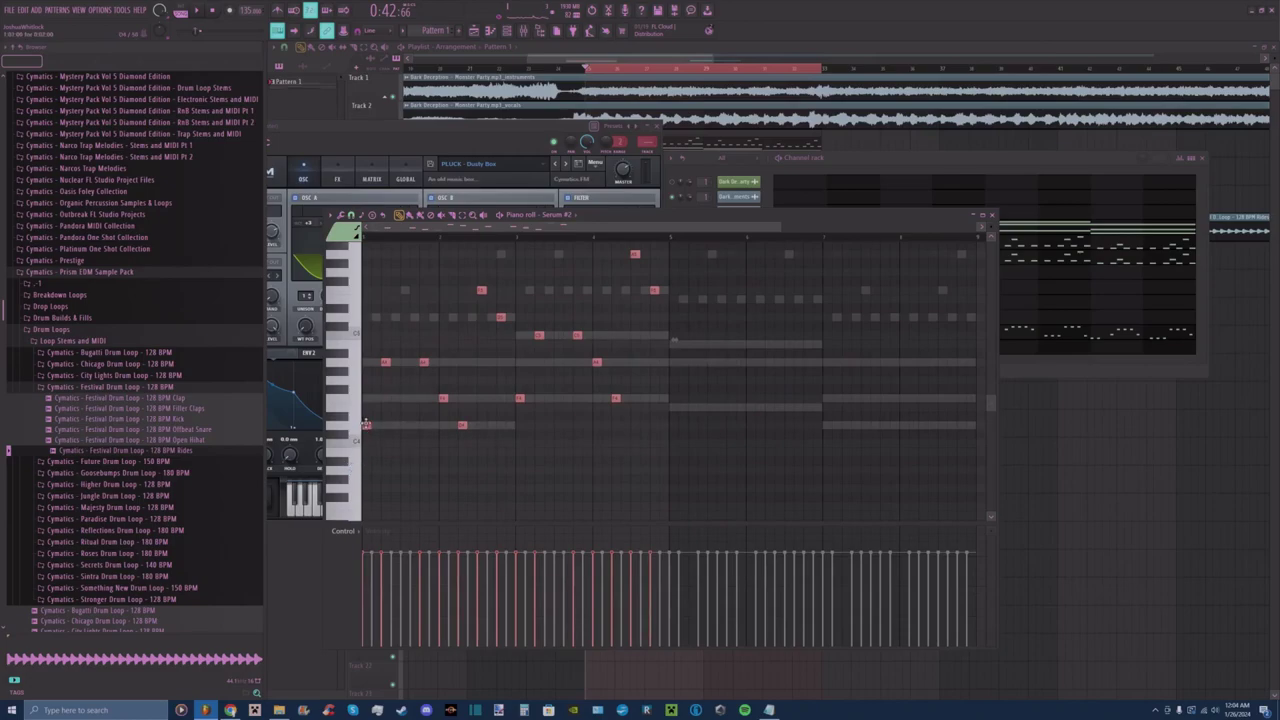
key(ctrl+b)
key(Up)
key(Up)
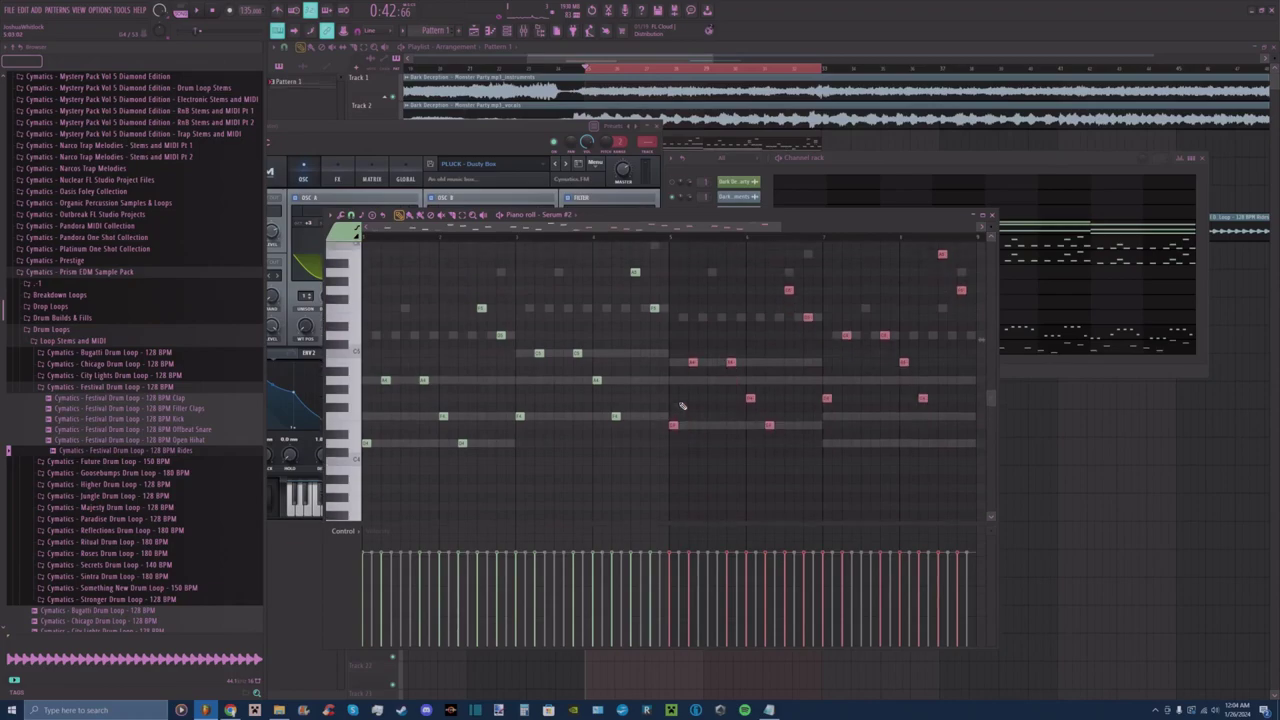
Raise the G4 and G5 notes in bar 6 to A4 and A5.
scroll(670, 300, right, 2)
drag(802, 376, 580, 416)
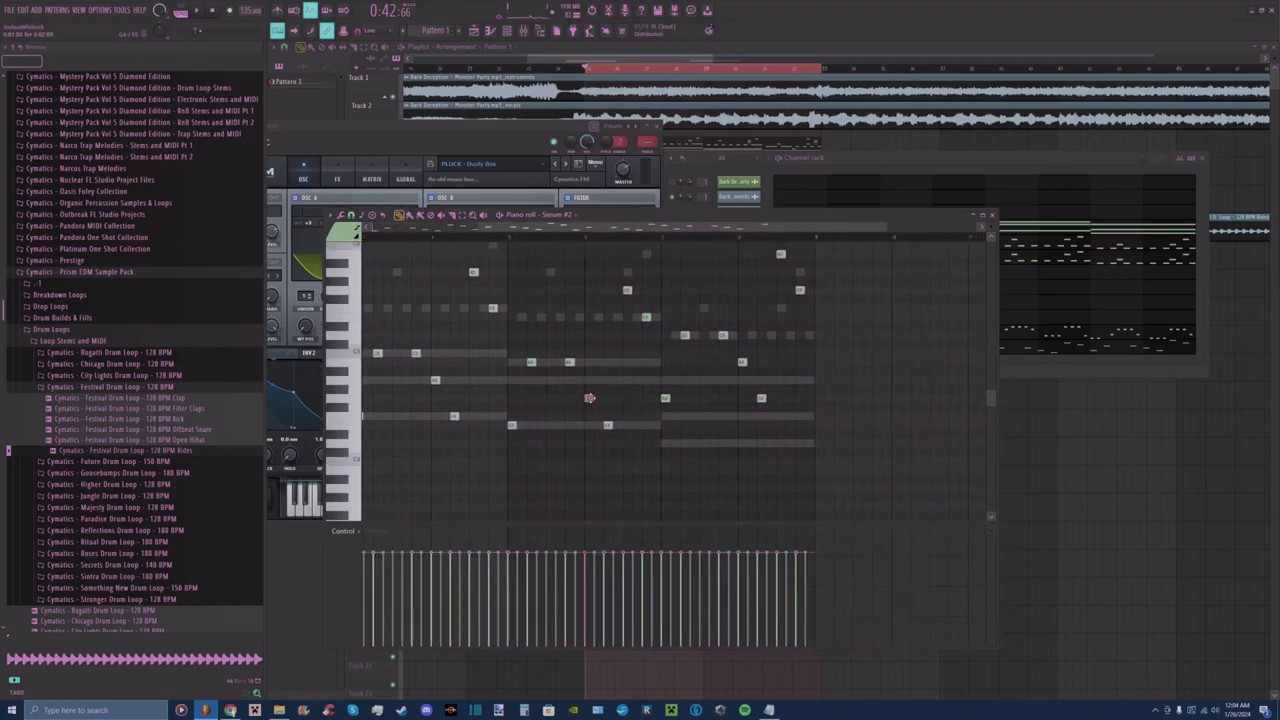
drag(630, 275, 595, 408)
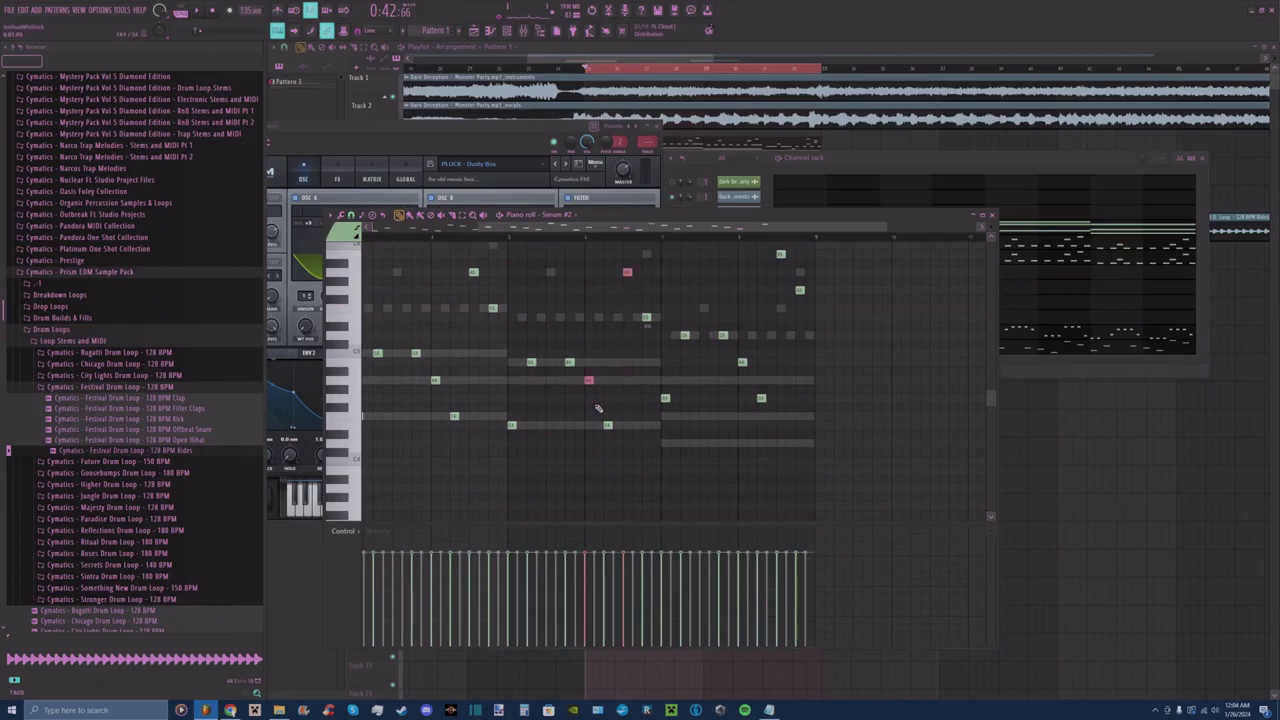
Transpose the notes in bars 7 and 8 down five semitones and lower the resulting F#4 and F#5 to F4 and F5.
drag(828, 249, 672, 436)
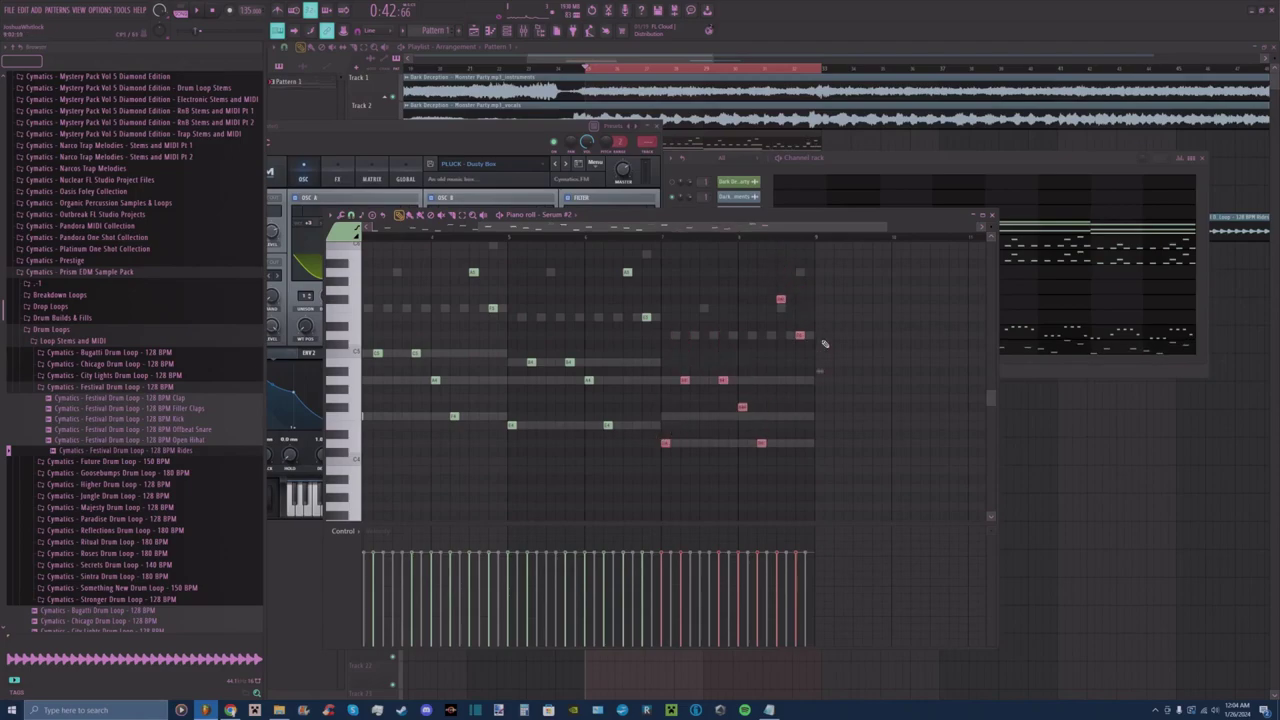
drag(785, 280, 740, 412)
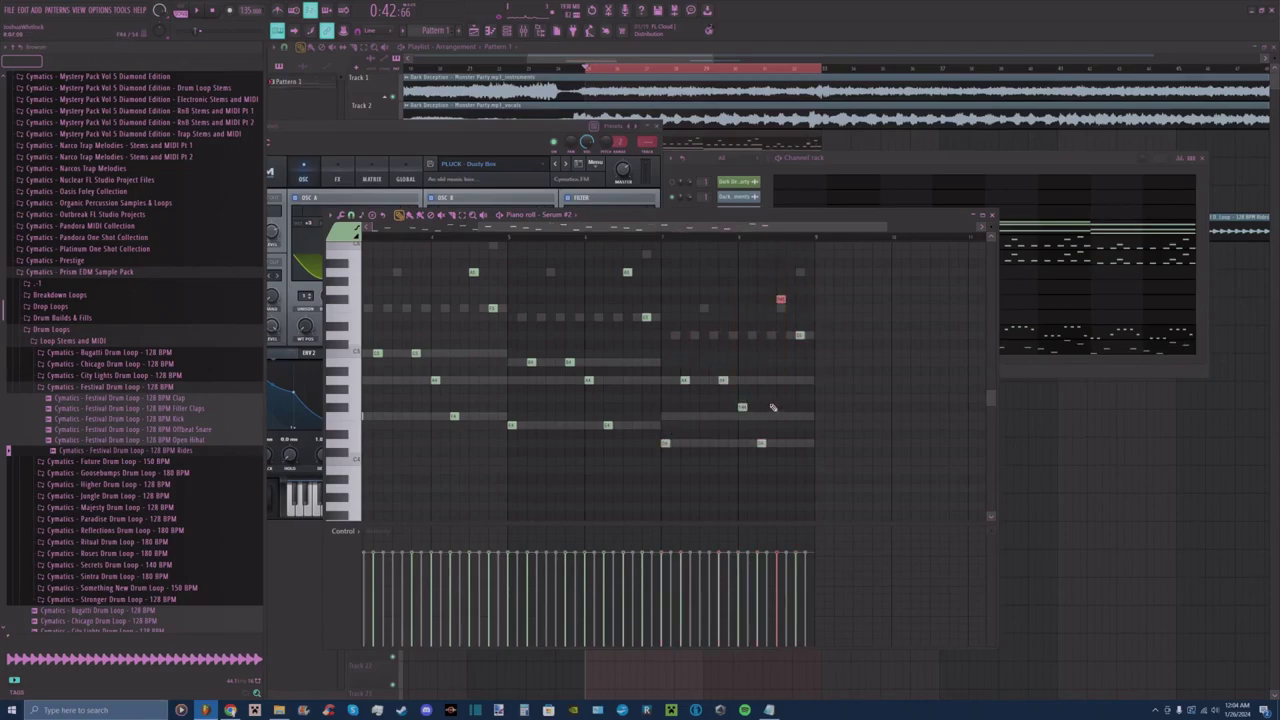
drag(788, 276, 745, 414)
ctrl+click(826, 389)
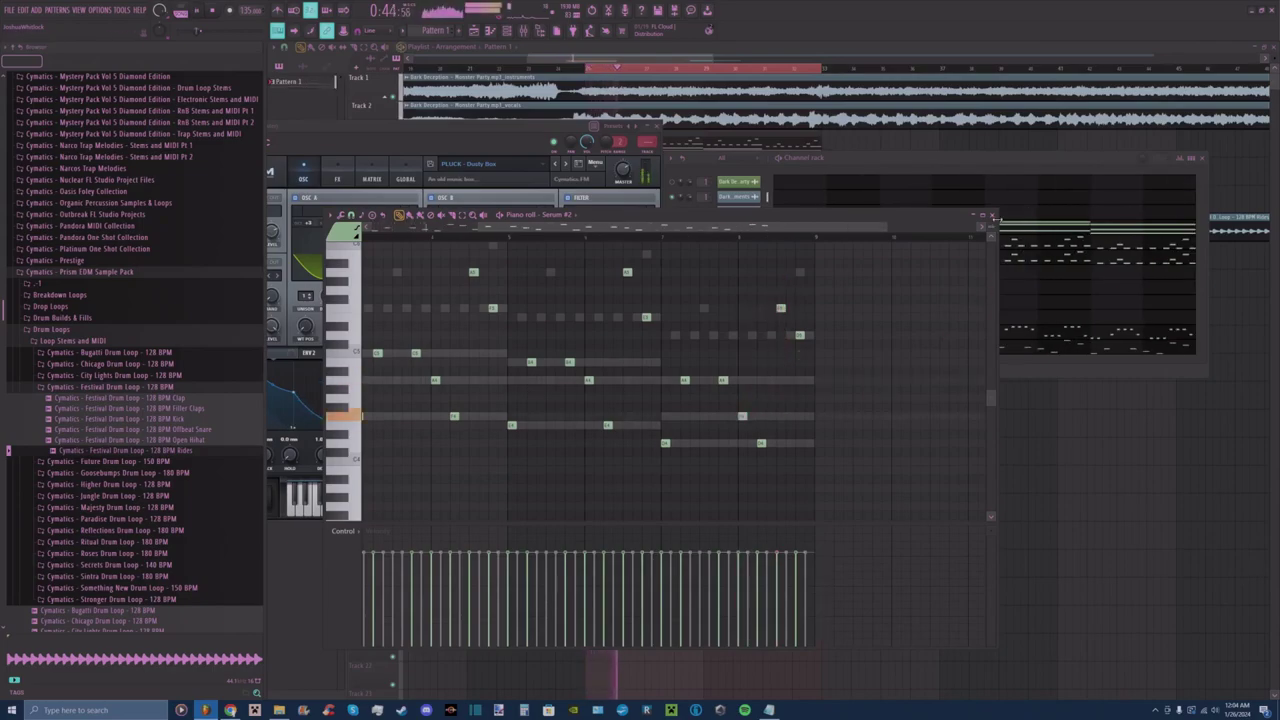
Close the piano roll and copy the Serum #2 melody onto the original Serum channel.
click(993, 216)
right_click(756, 345)
click(870, 361)
right_click(758, 330)
click(881, 353)
Load the PLUCK - Bella Girl preset from Cymatics - Helix for Serum in the original Serum channel.
click(743, 334)
click(562, 158)
mouse_move(595, 237)
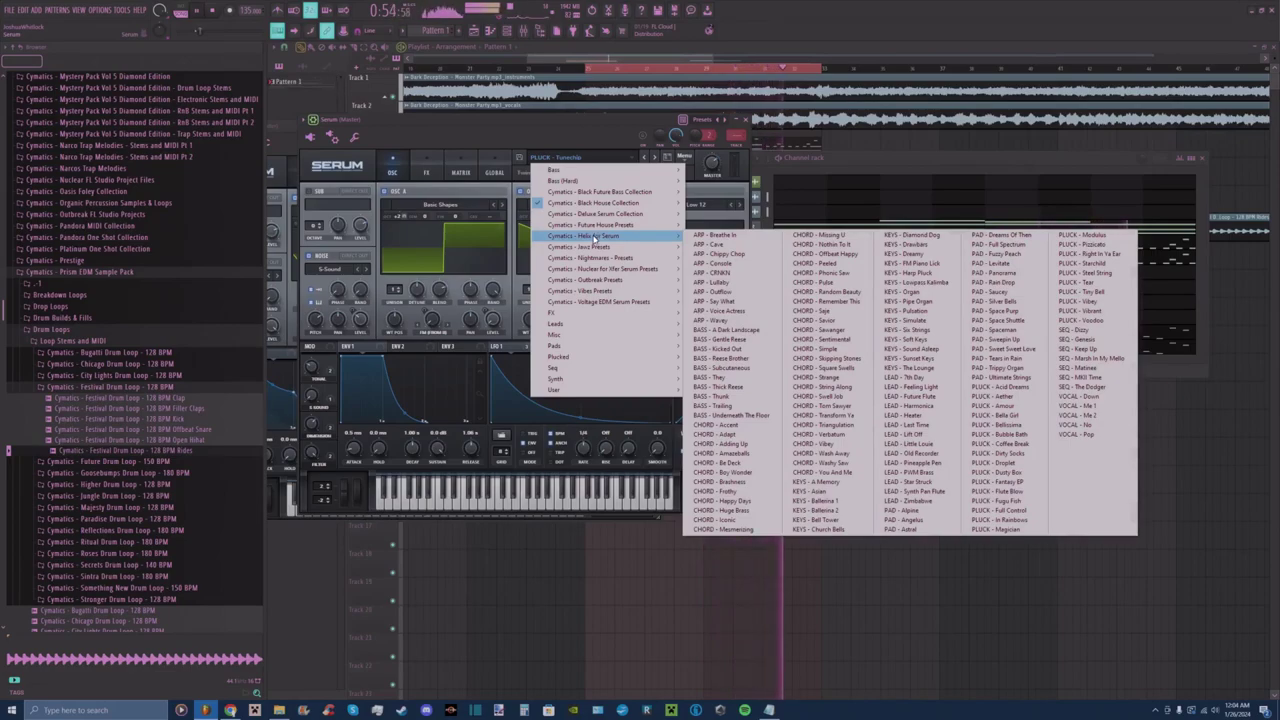
click(1034, 417)
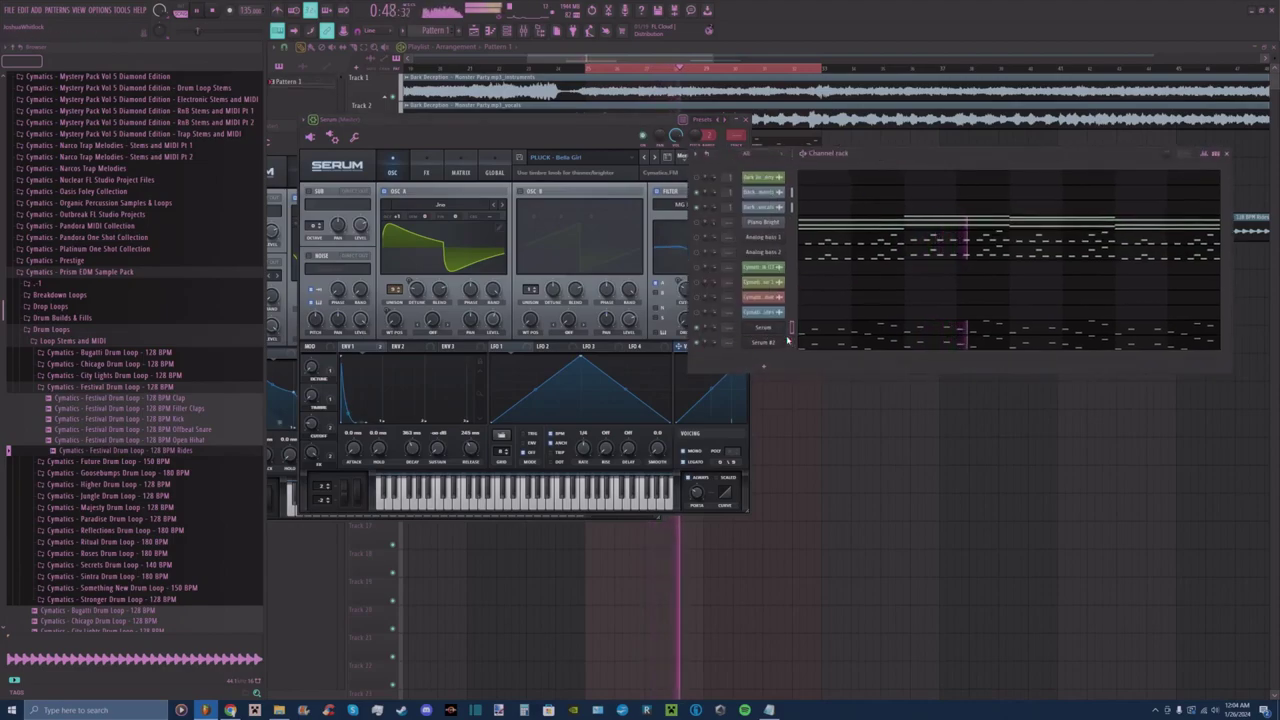
Audition the Helix pluck presets in the original Serum channel and load PLUCK - Bellissima.
click(645, 158)
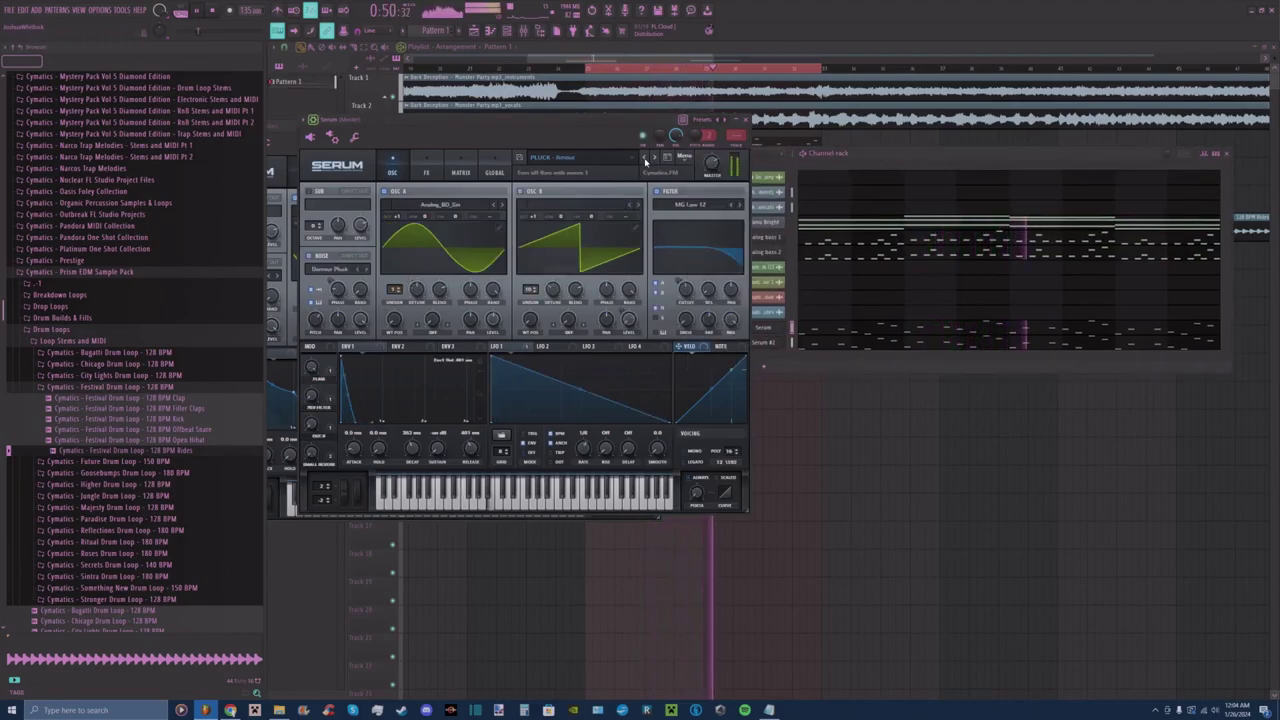
click(645, 158)
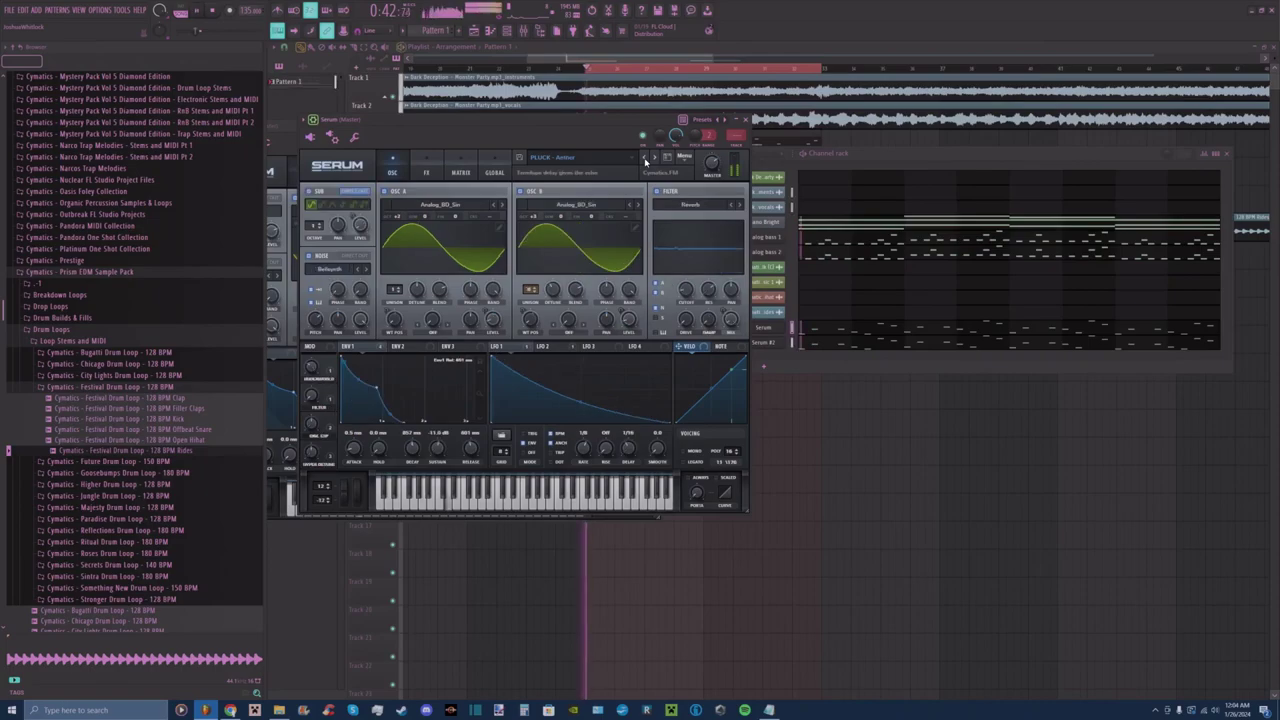
click(745, 119)
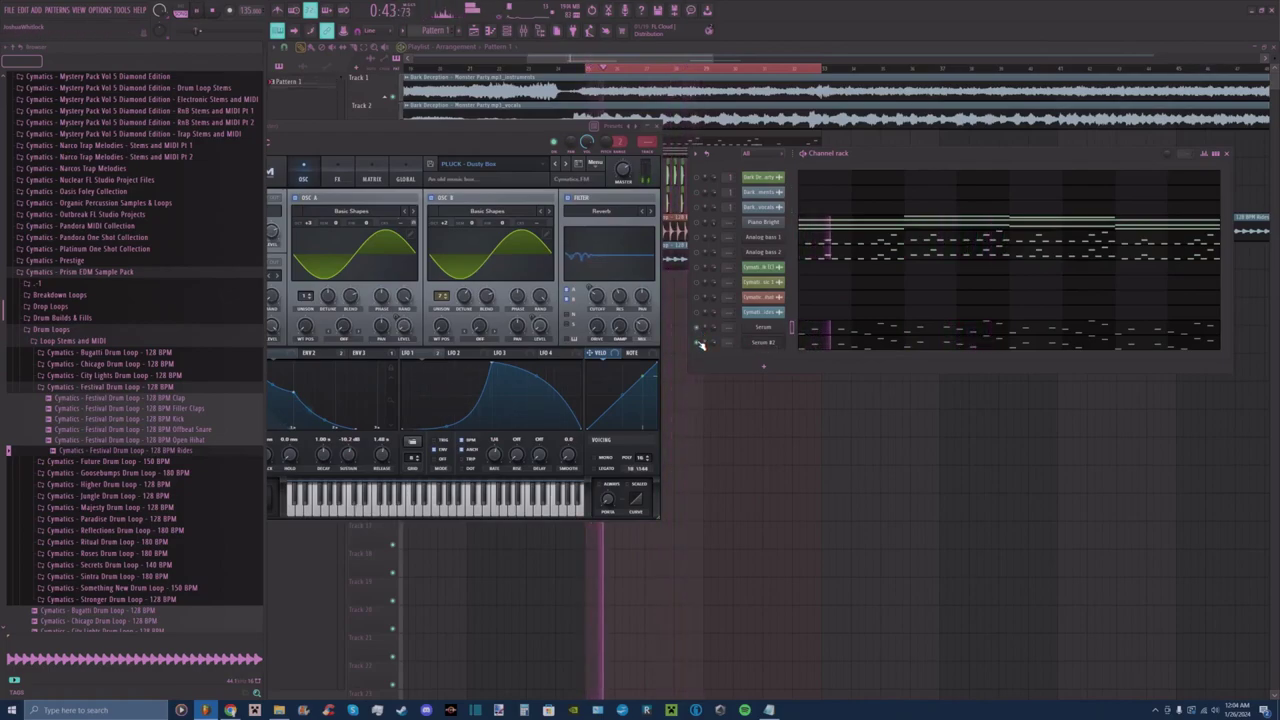
click(778, 331)
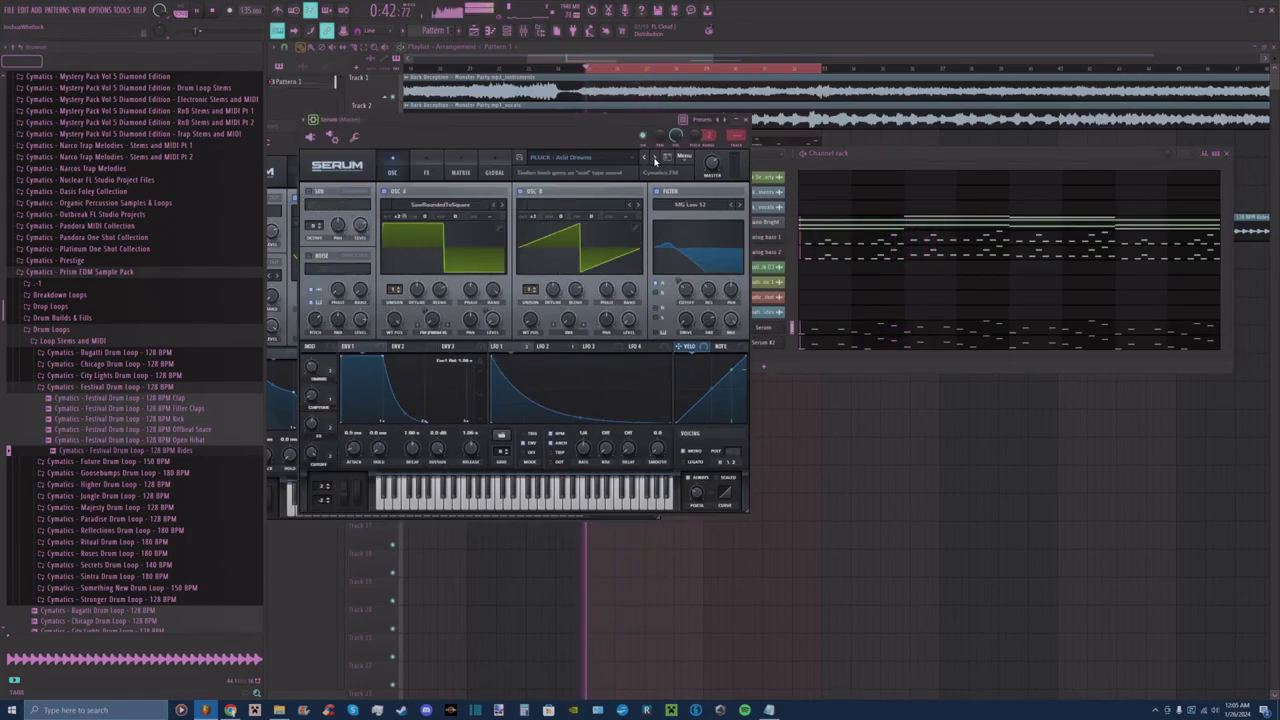
click(626, 157)
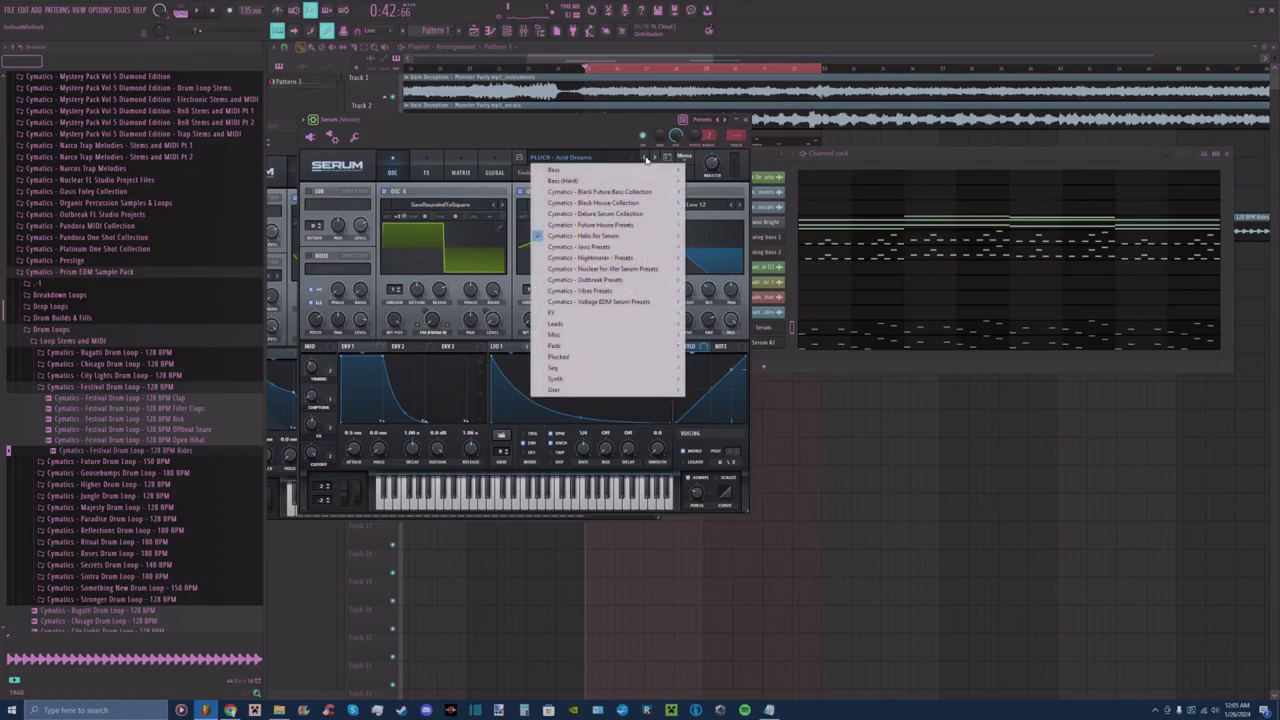
click(655, 158)
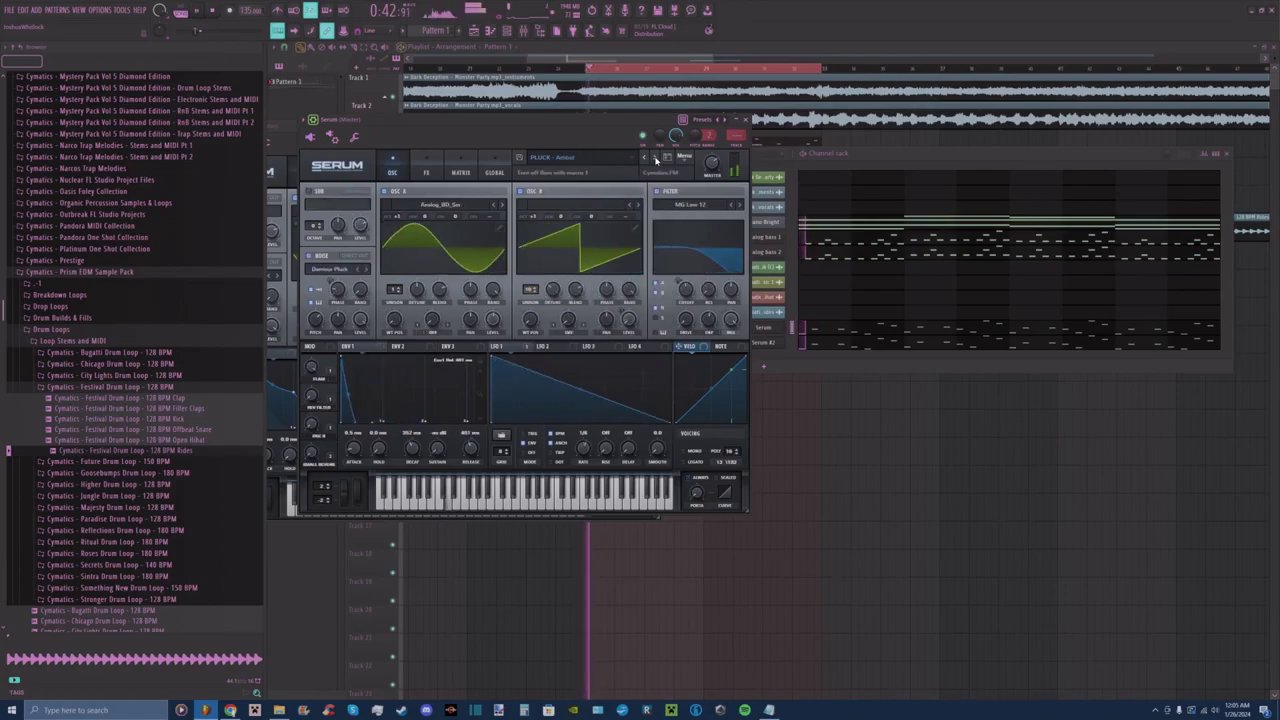
click(655, 158)
click(655, 158)
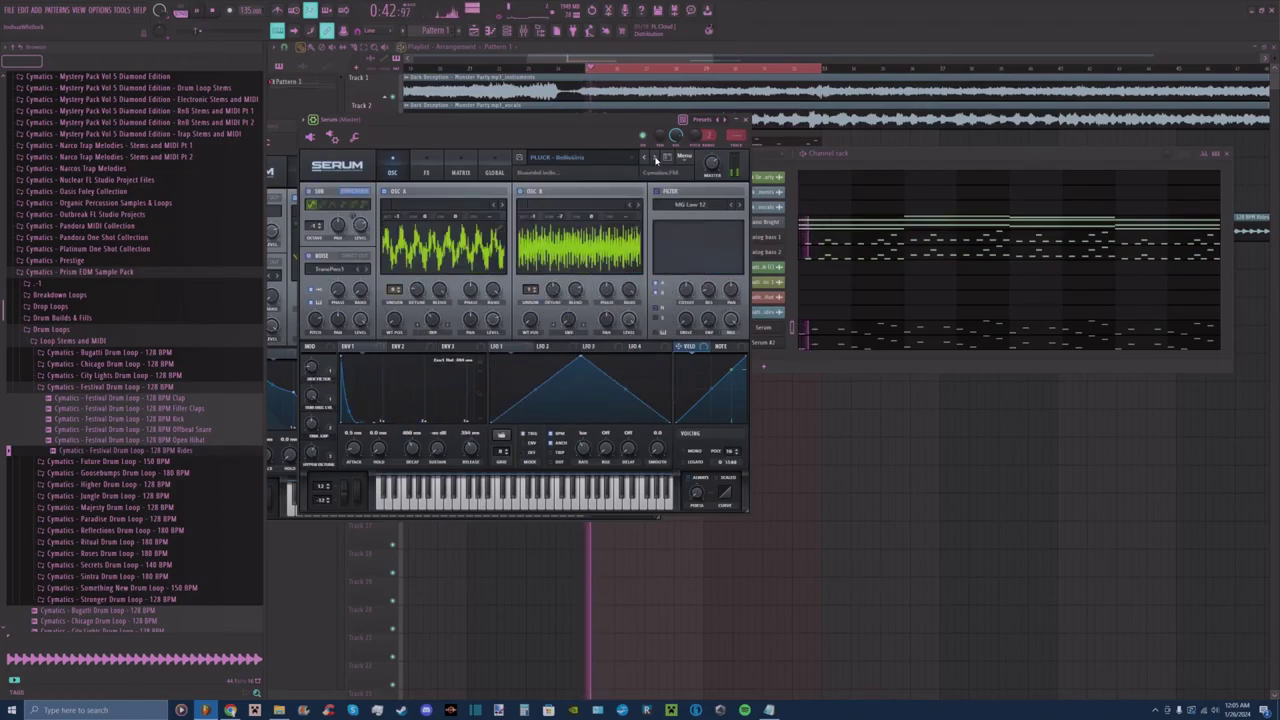
Close both Serum windows and the channel rack, and delete the stray Rides clip from Track 6.
click(919, 153)
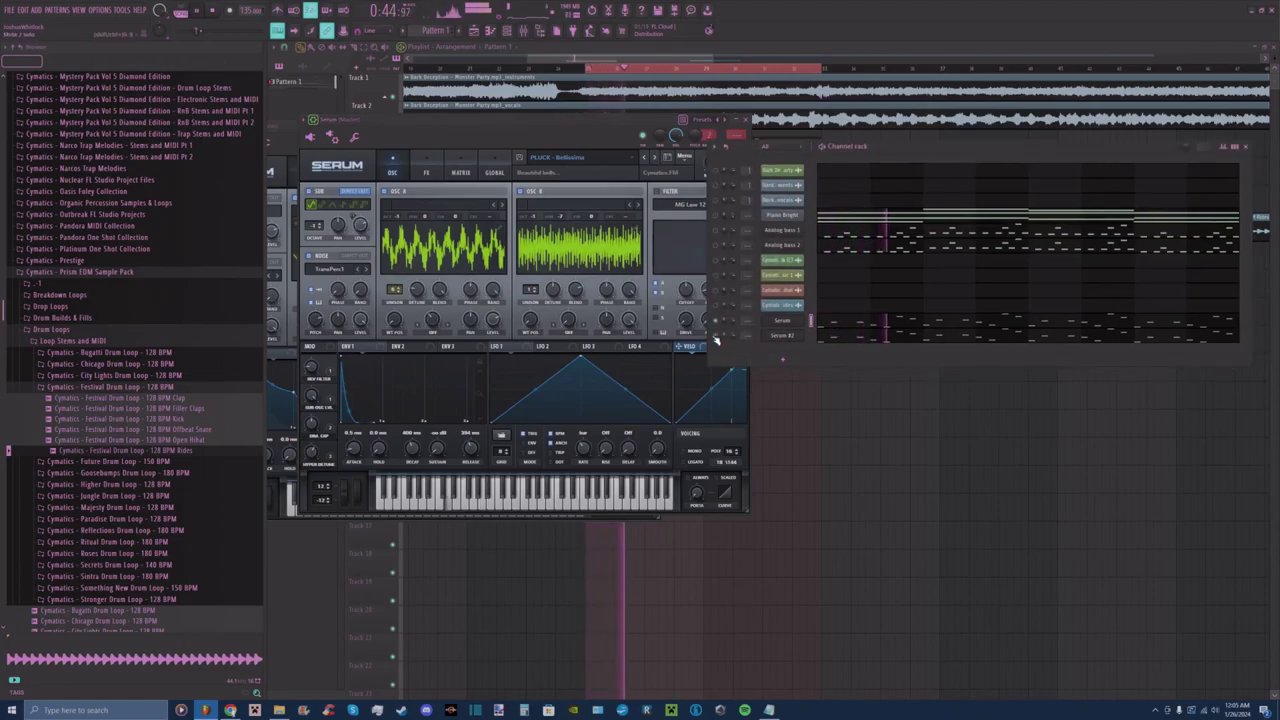
click(659, 128)
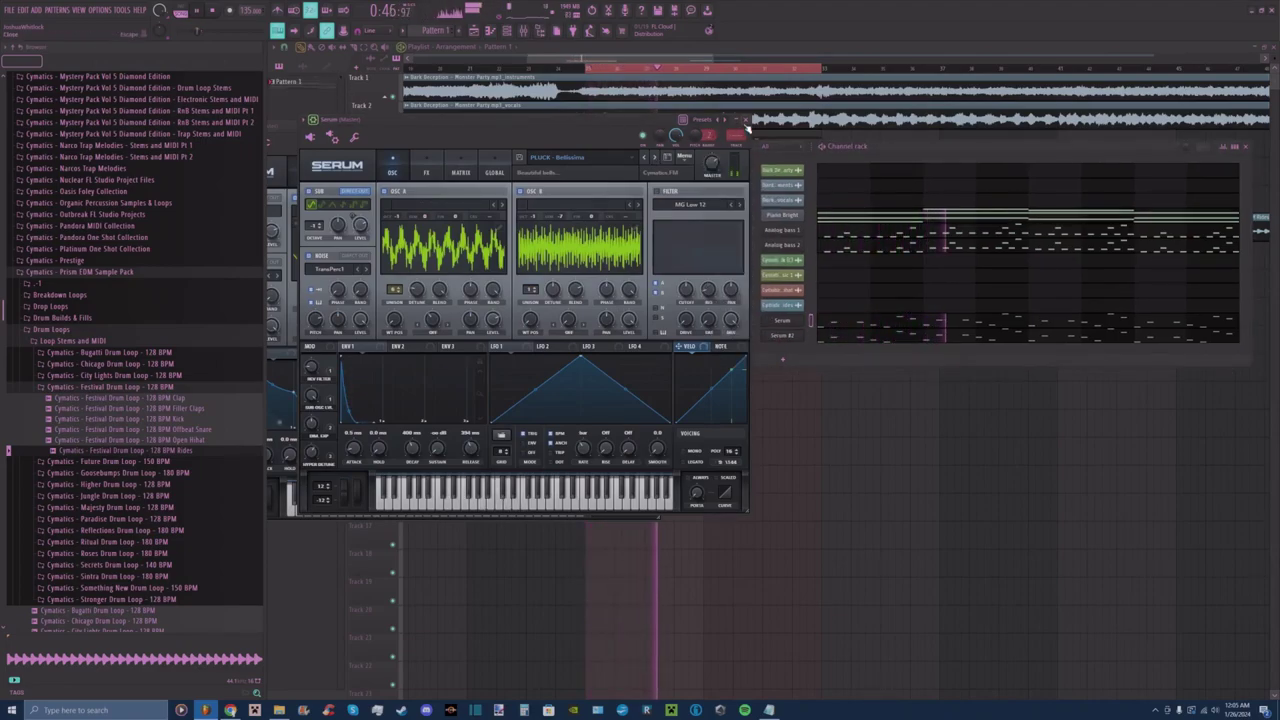
click(745, 119)
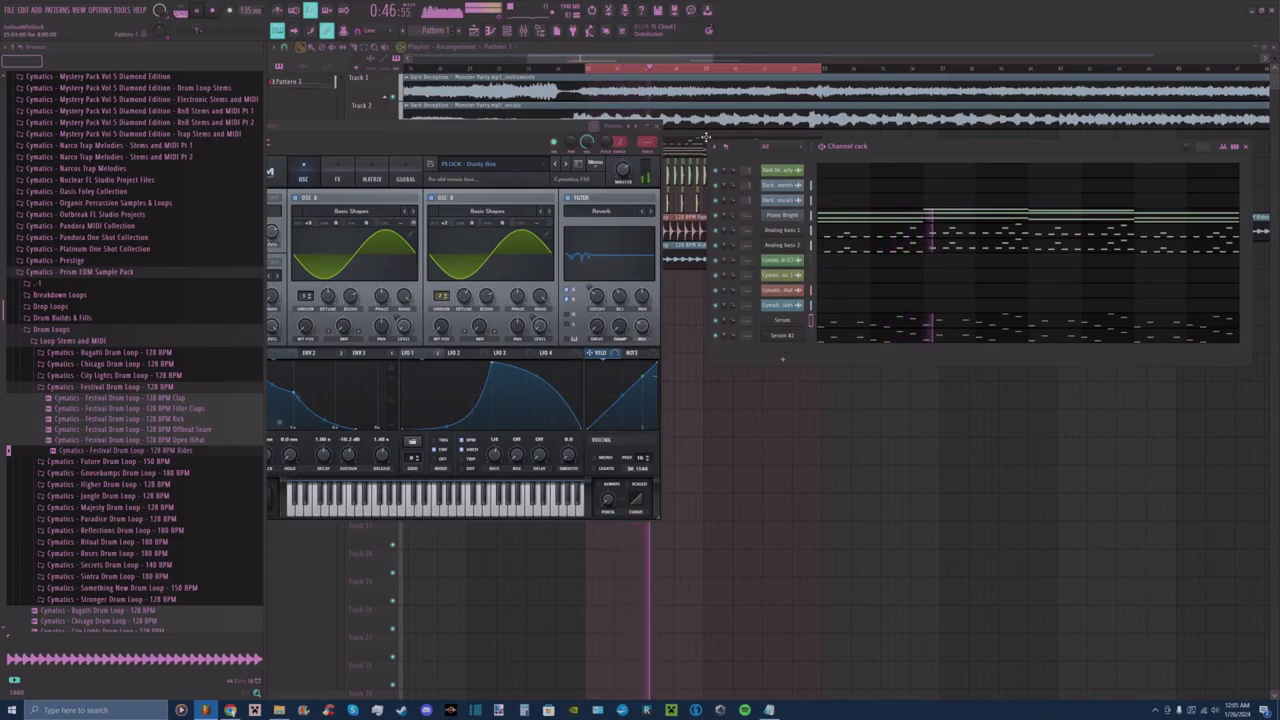
click(656, 127)
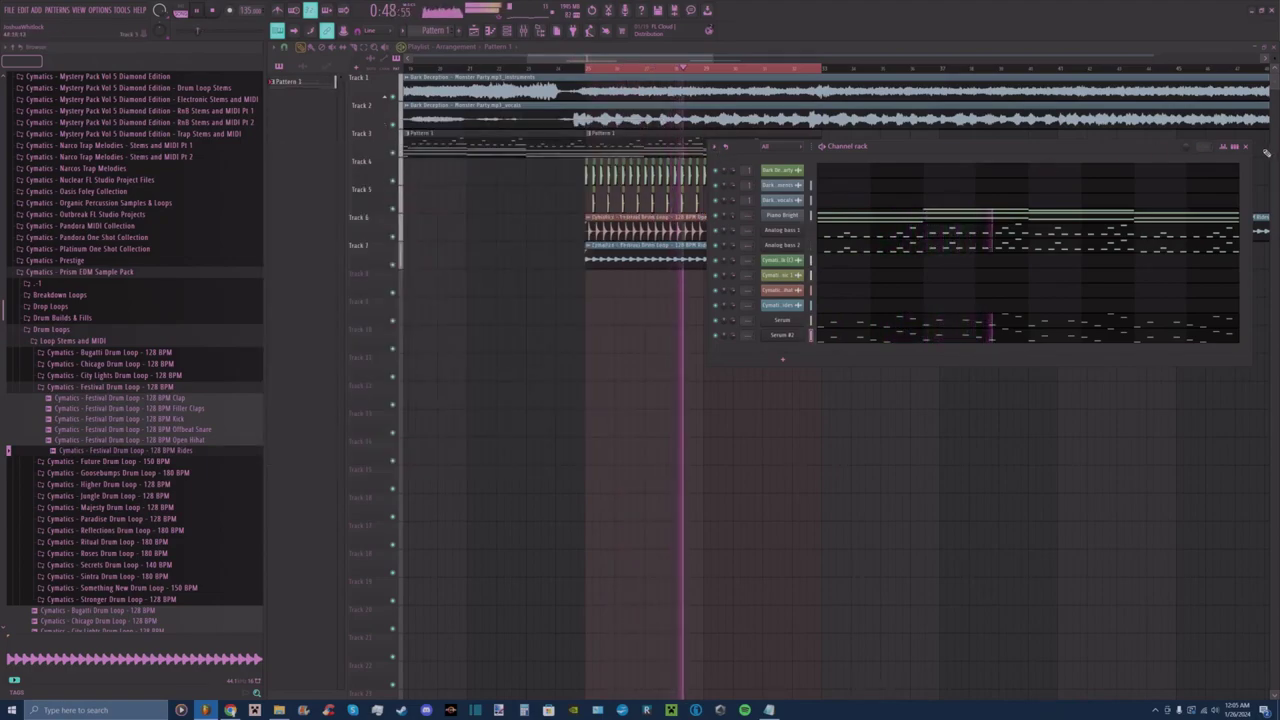
click(1245, 147)
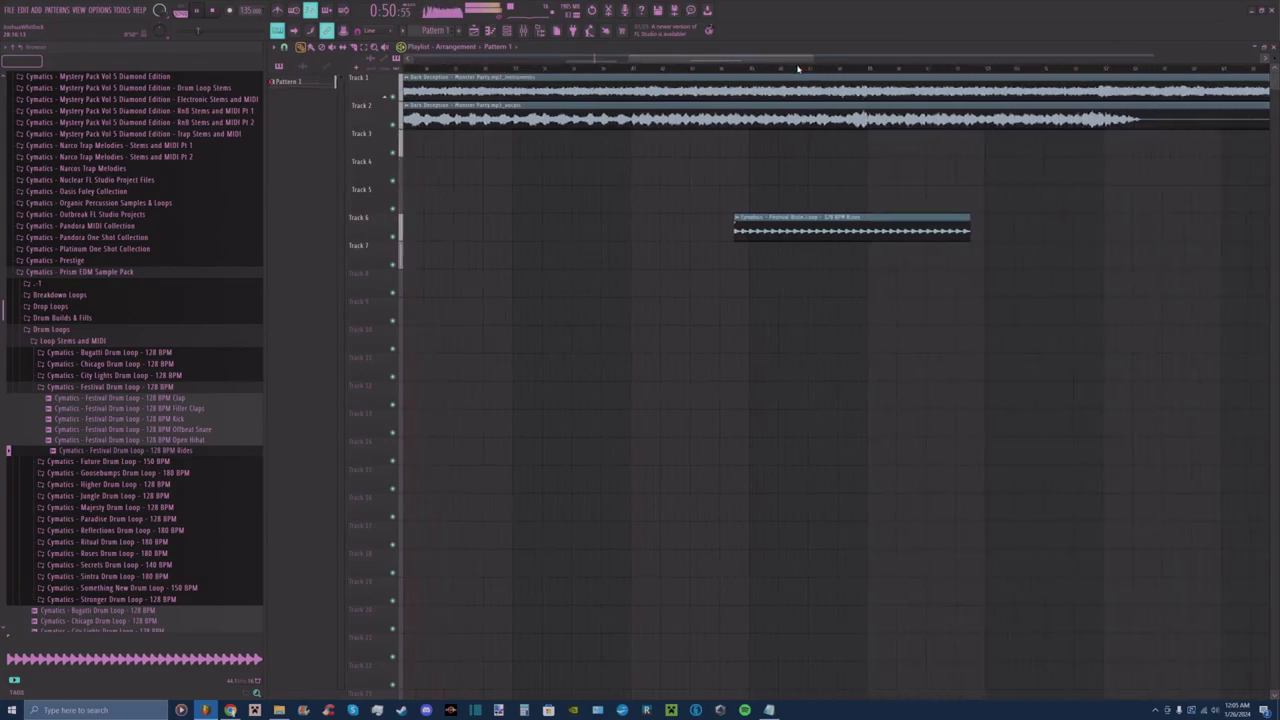
right_click(812, 231)
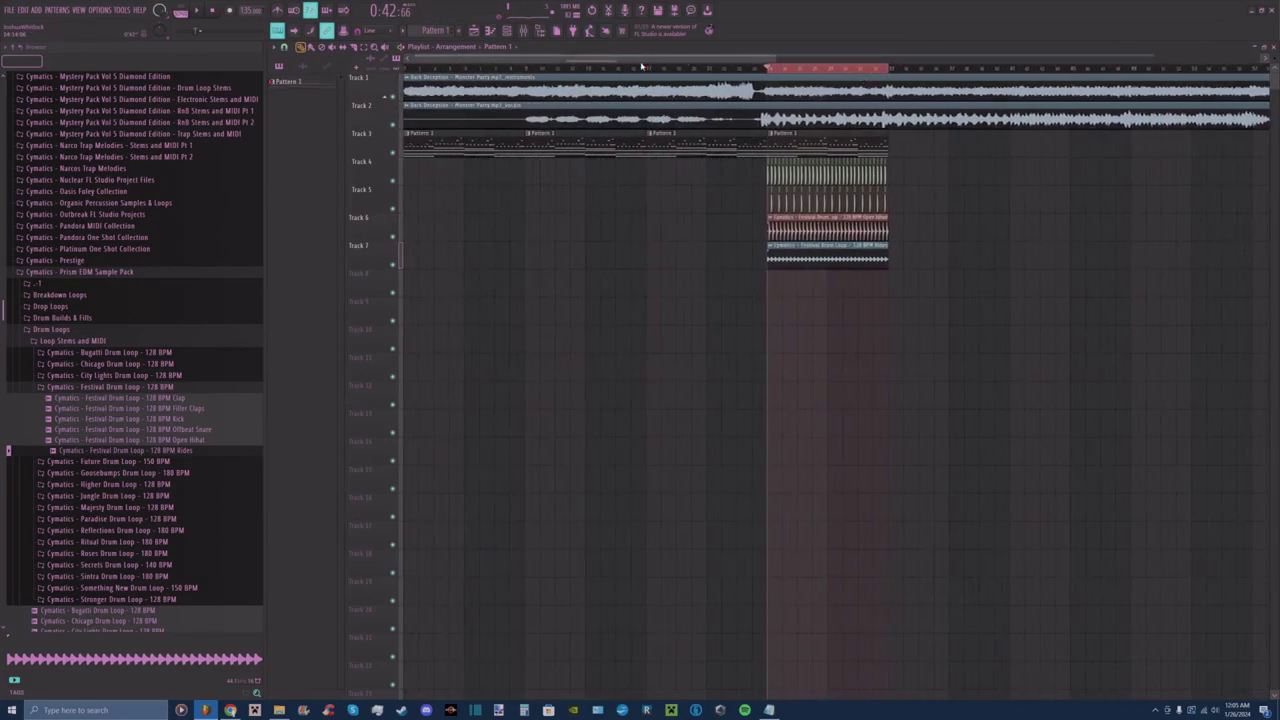
Clear the loop selection and play the arrangement from about bar 17, comparing it with Track 3 muted and unmuted.
click(640, 68)
drag(660, 62, 670, 62)
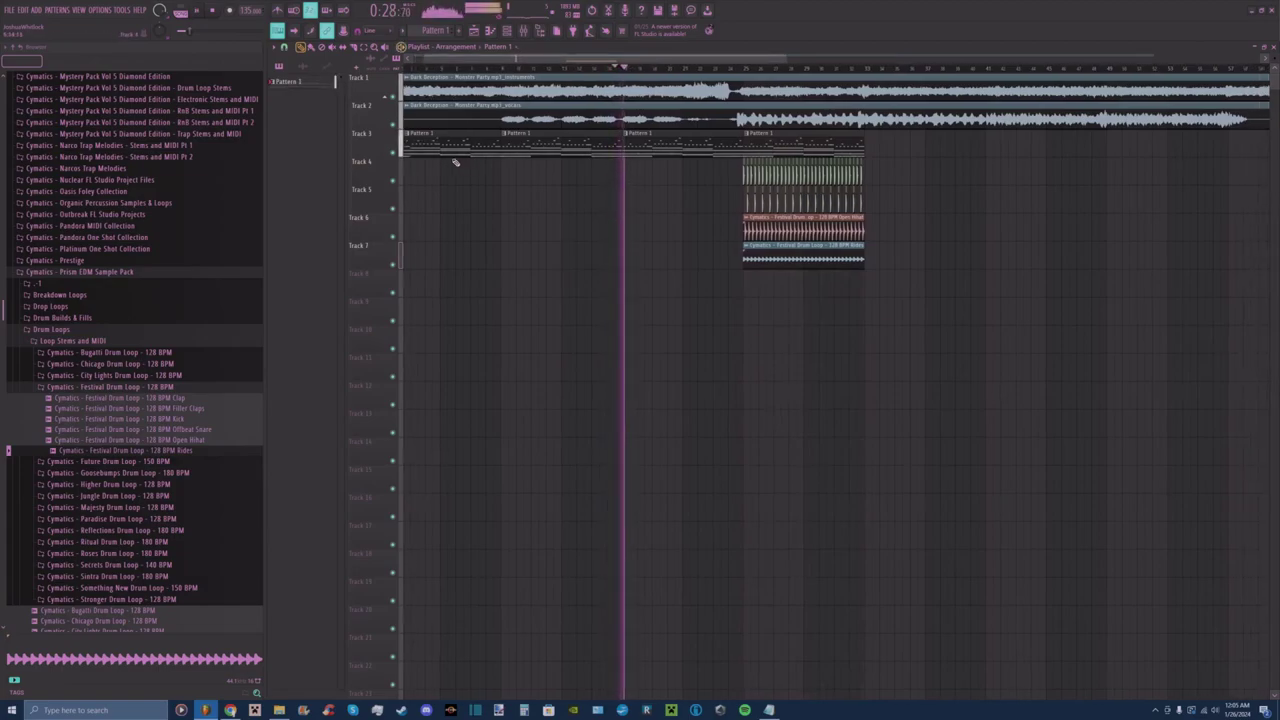
click(393, 152)
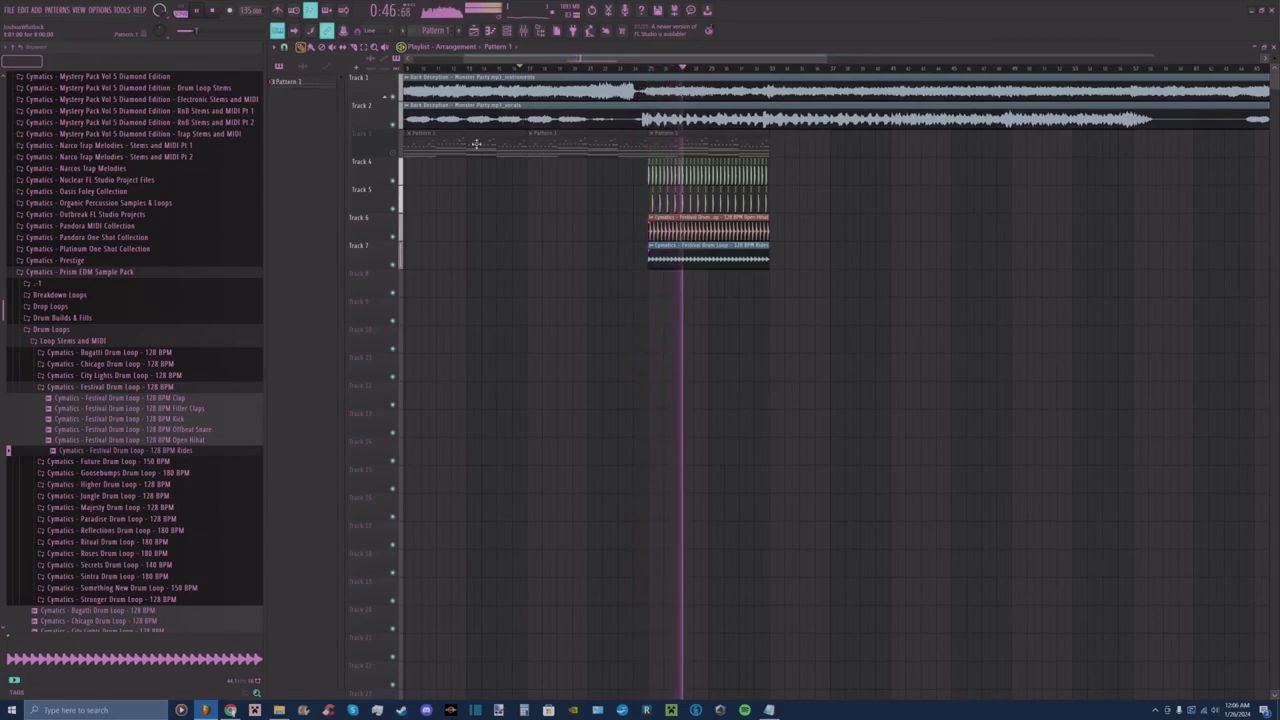
click(392, 152)
drag(671, 61, 717, 60)
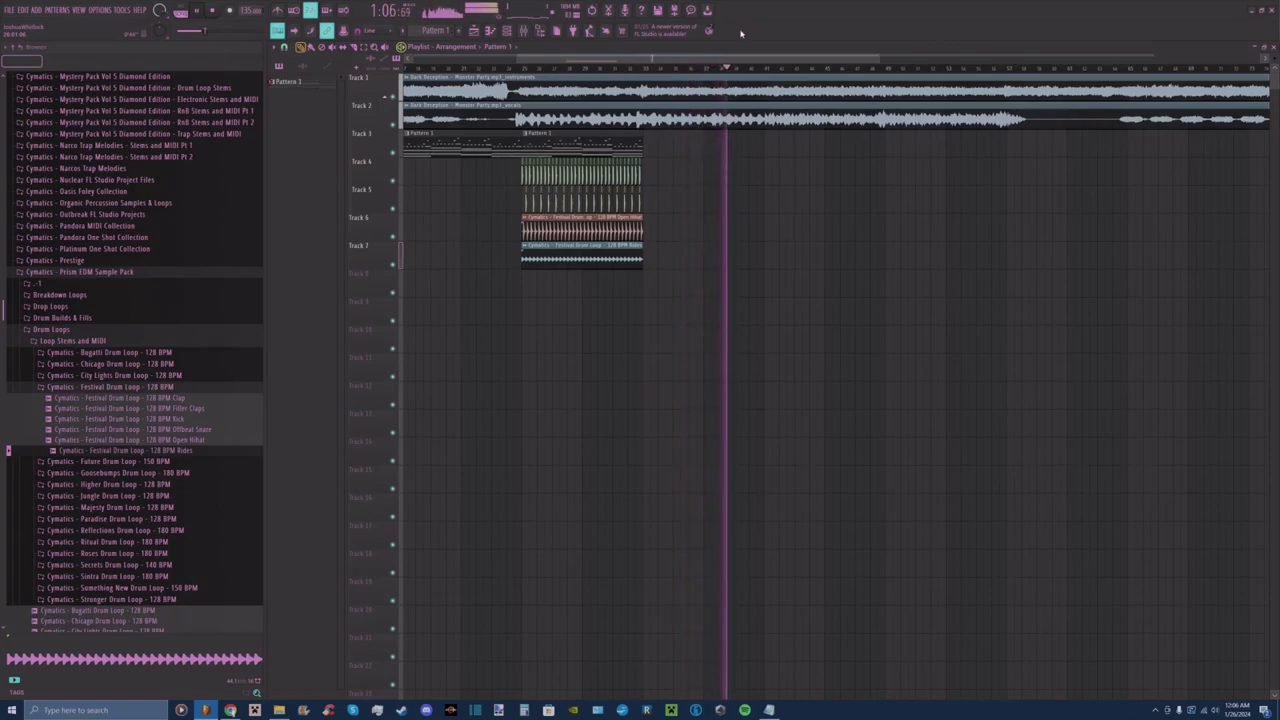
key(space)
mouse_move(737, 62)
mouse_down()
mouse_move(771, 62)
mouse_move(734, 63)
mouse_up()
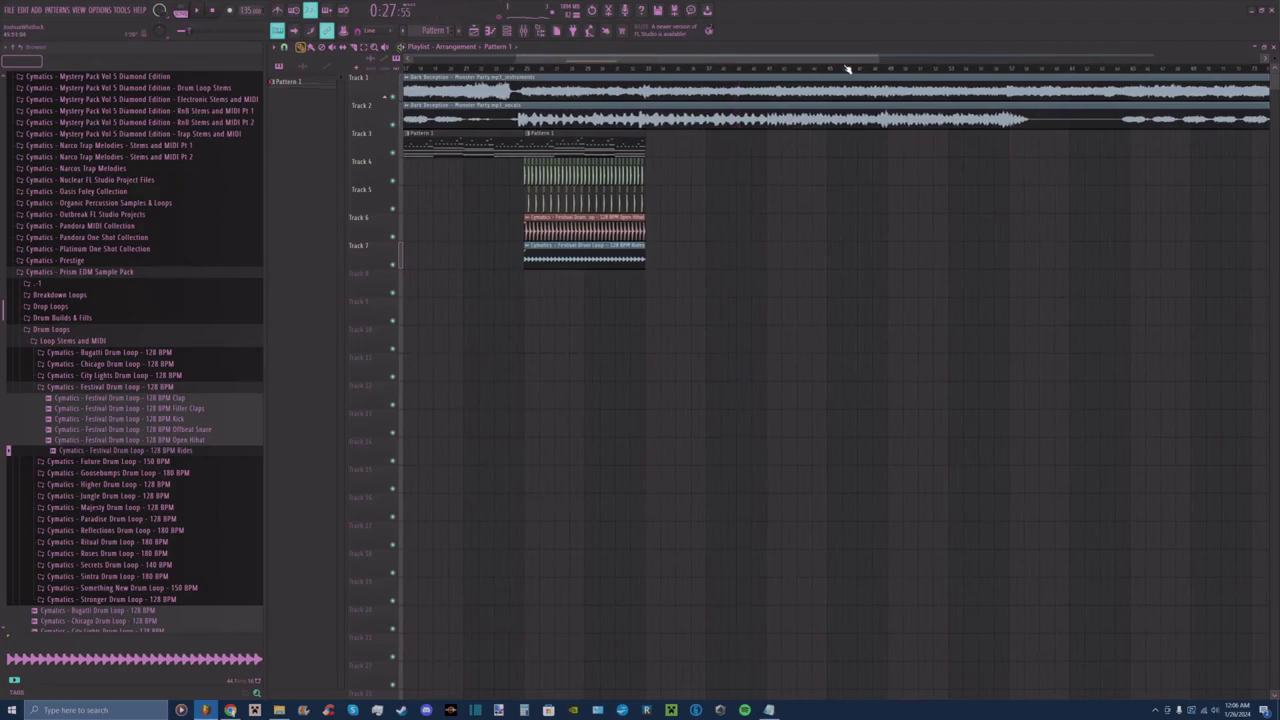
Move the Serum and Serum #2 channels directly below Piano Bright in the channel rack.
drag(878, 56, 771, 57)
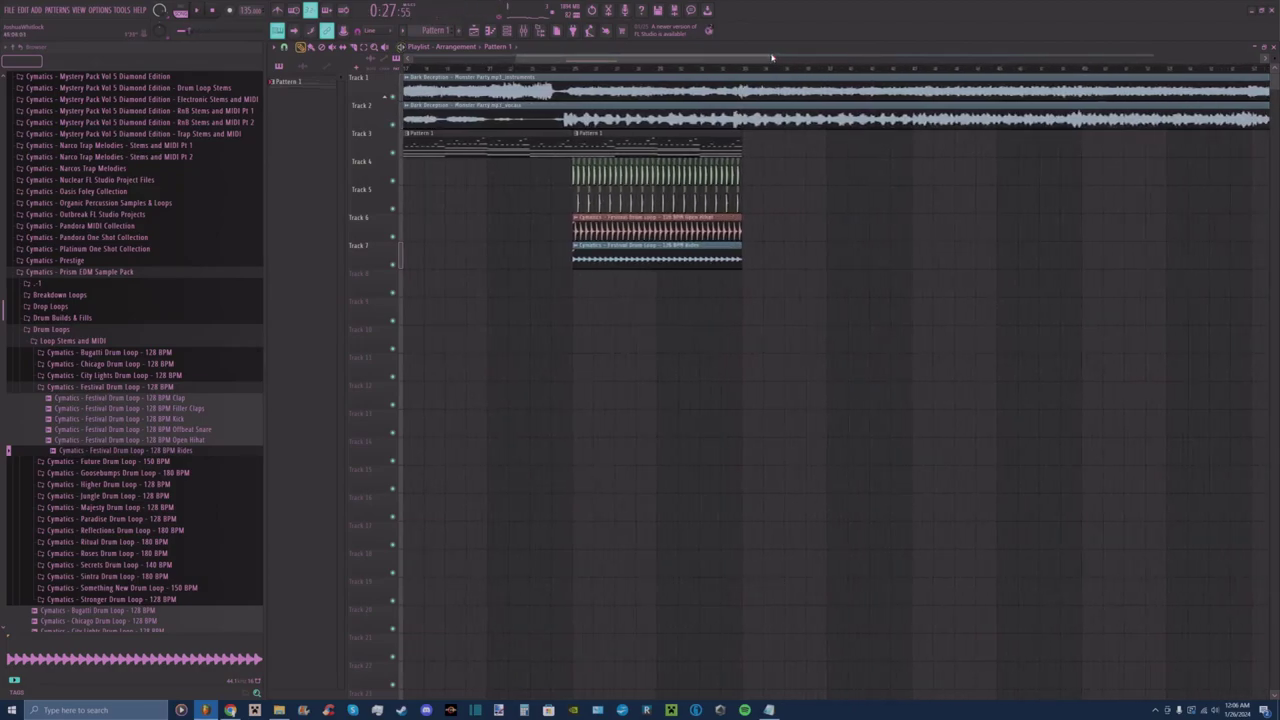
click(507, 30)
drag(1023, 147, 967, 112)
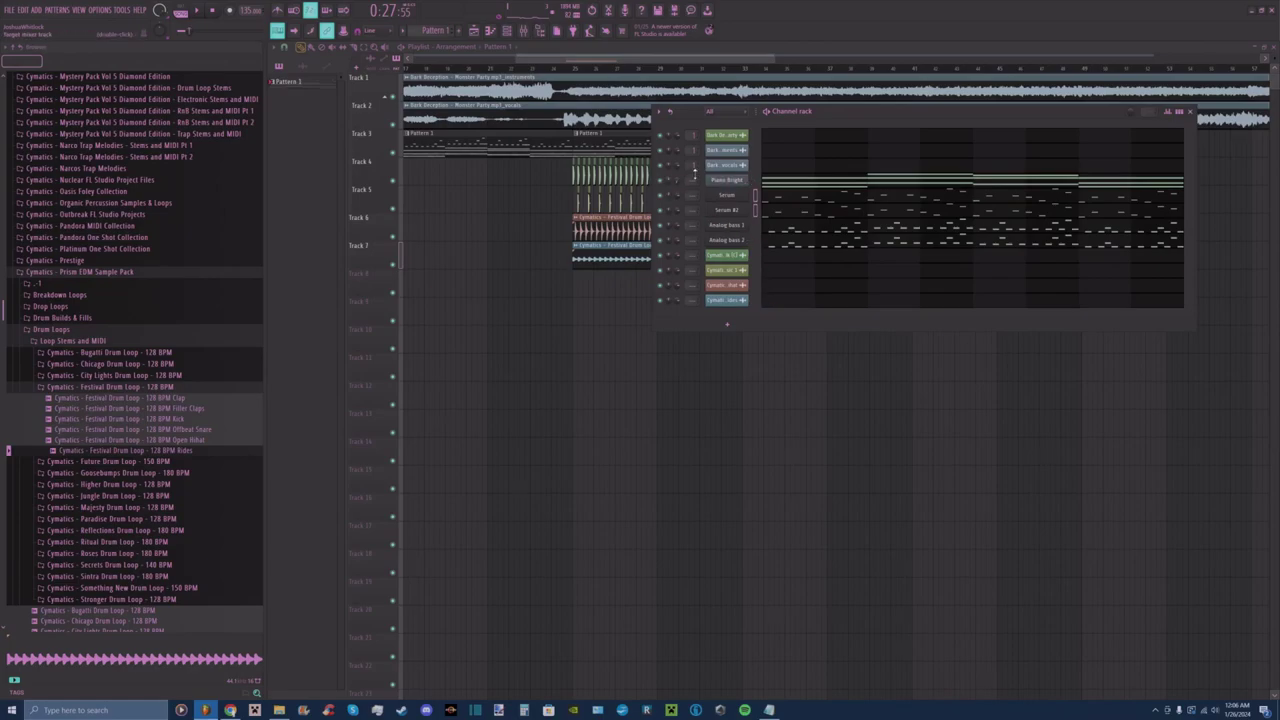
Play the arrangement from bar 25 through the end of the drum section.
mouse_move(591, 59)
mouse_down()
mouse_move(563, 59)
mouse_move(608, 60)
mouse_up()
click(614, 68)
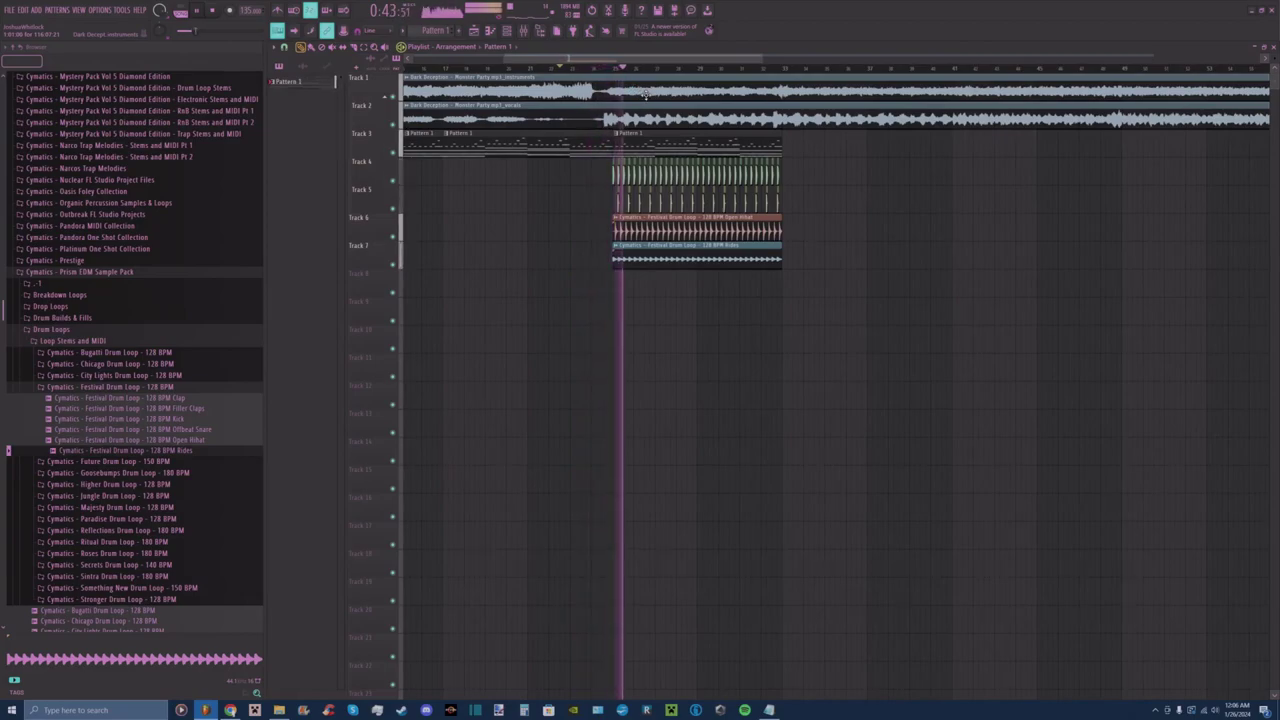
drag(746, 59, 692, 60)
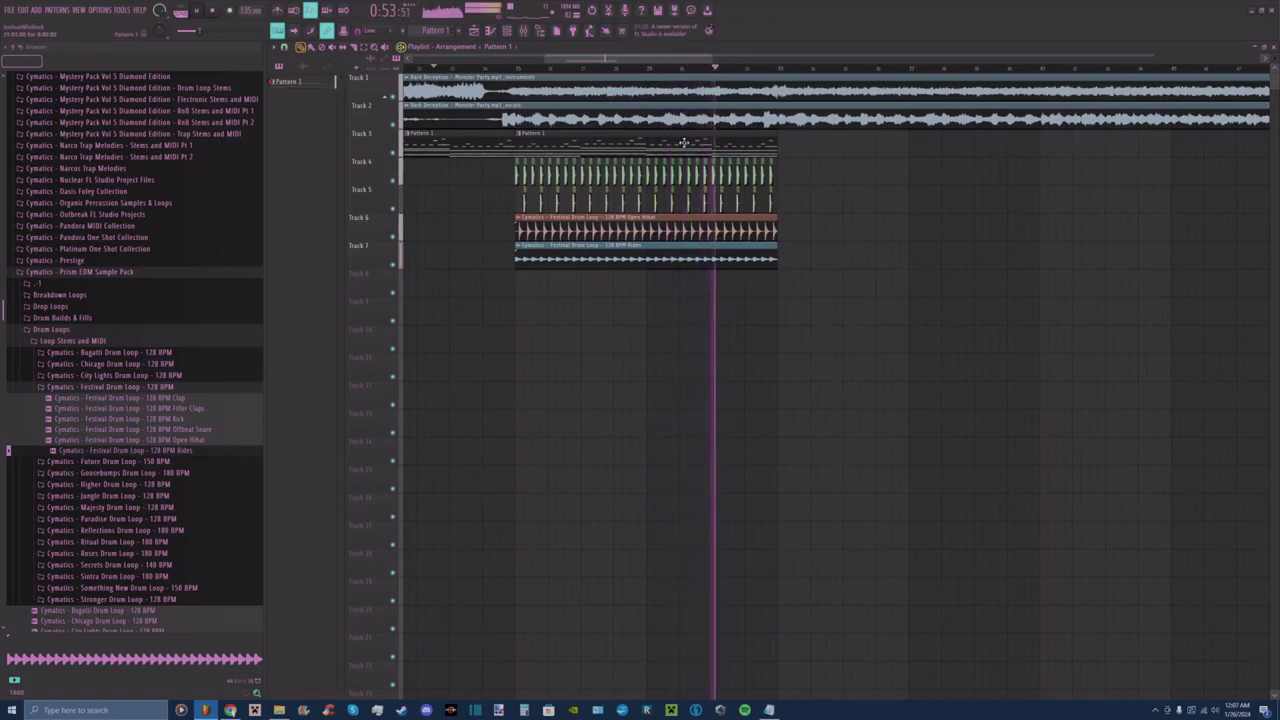
drag(691, 63, 705, 63)
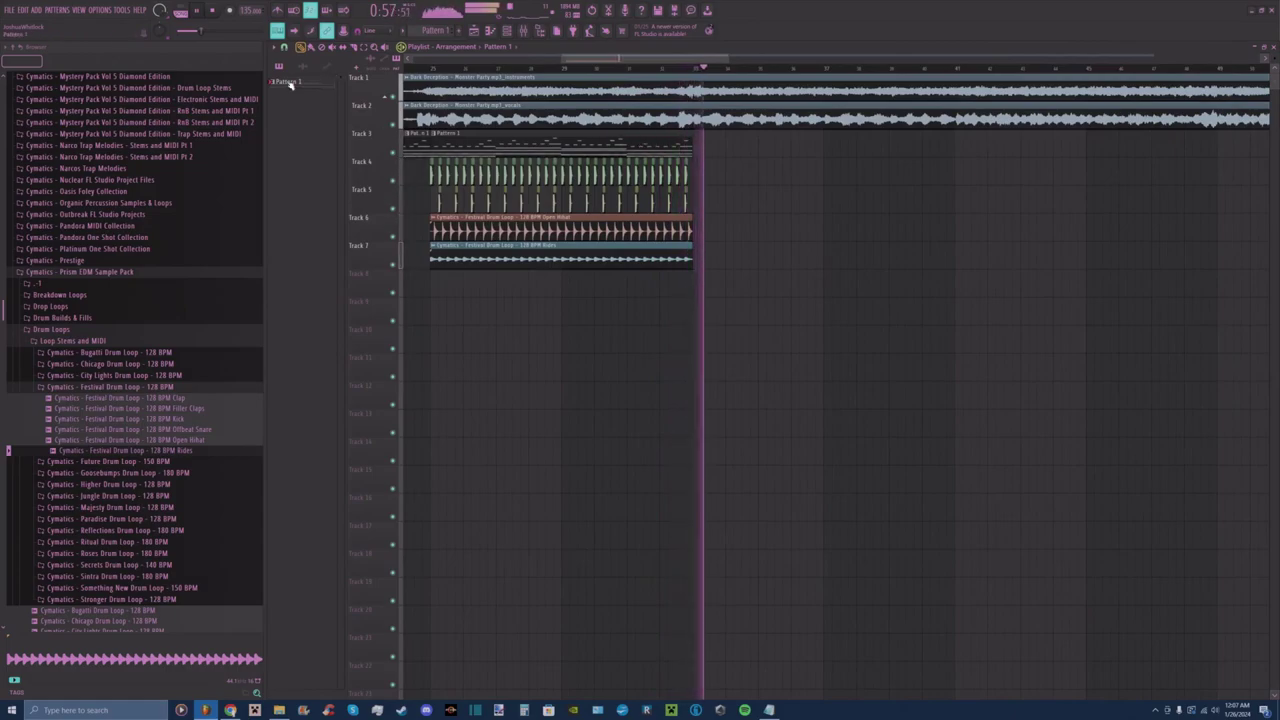
Check the total working time in the project info and close the settings.
click(100, 10)
click(117, 98)
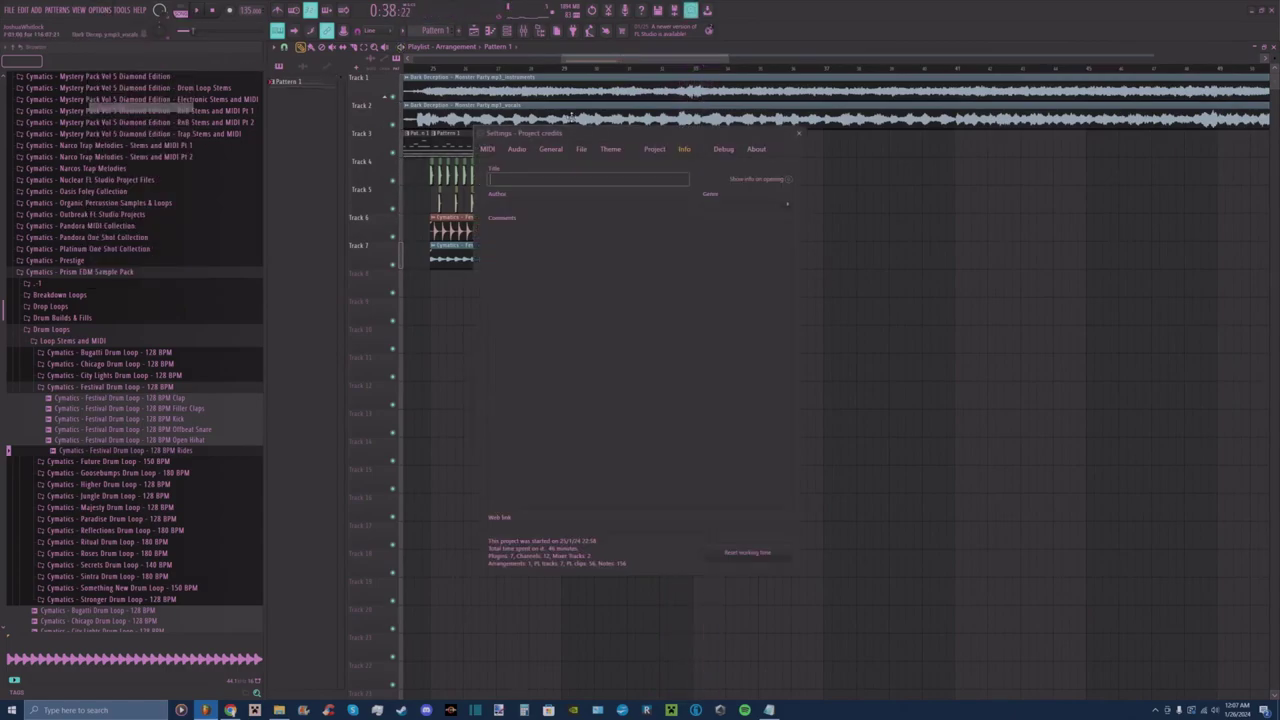
click(799, 134)
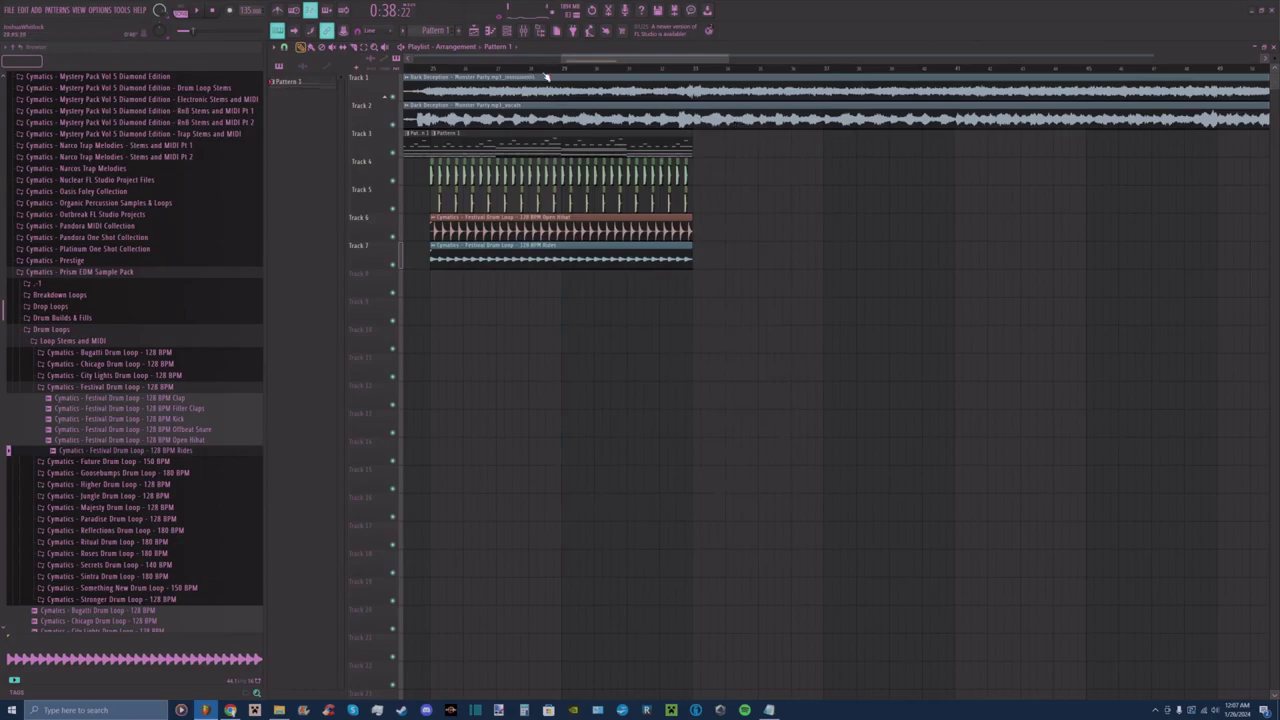
Select bars 25 to 33 as the loop region in the playlist and play it.
scroll(595, 75, up, 3)
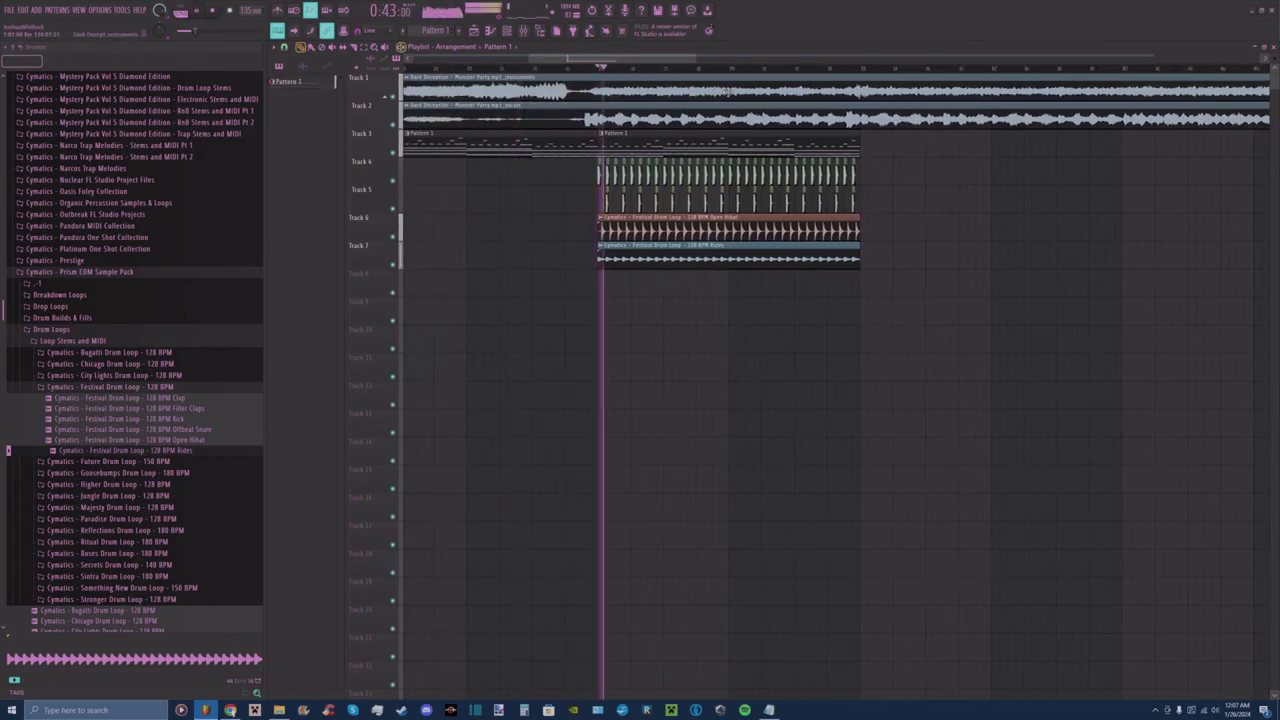
drag(704, 60, 745, 61)
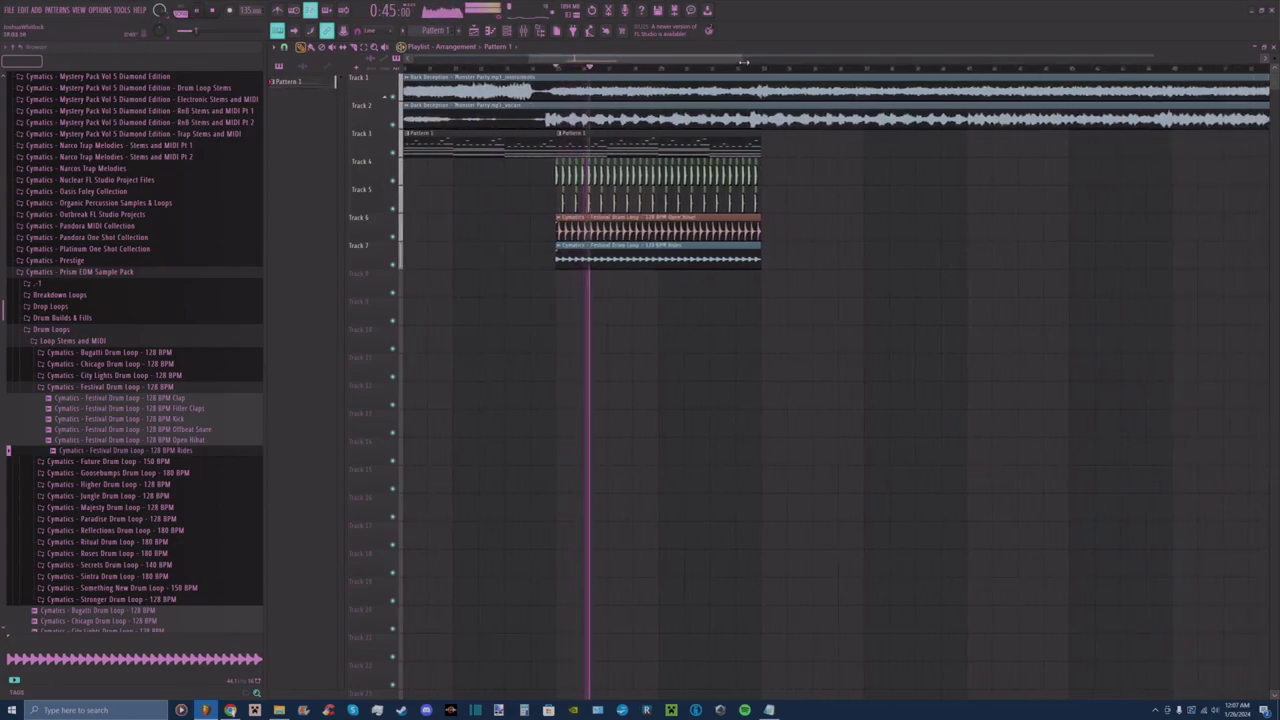
drag(556, 68, 666, 78)
key(space)
Add a third Serum instrument channel to the channel rack.
click(523, 31)
click(523, 31)
click(507, 31)
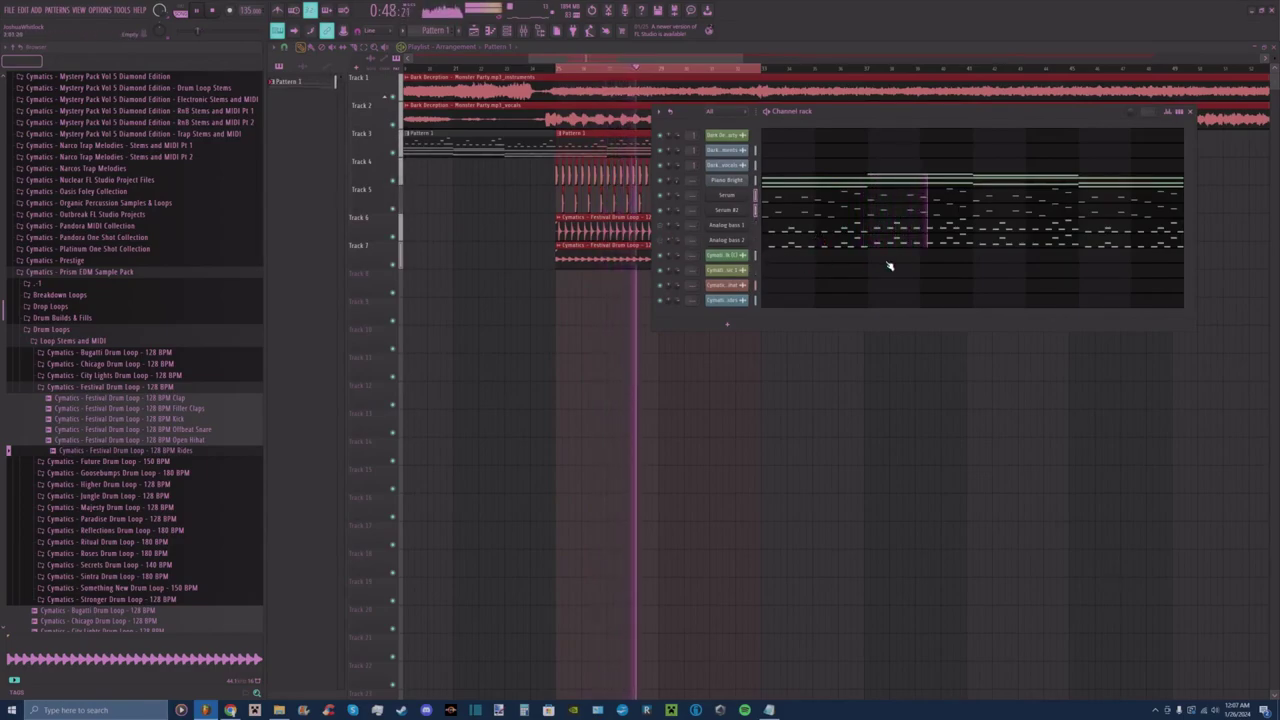
click(728, 324)
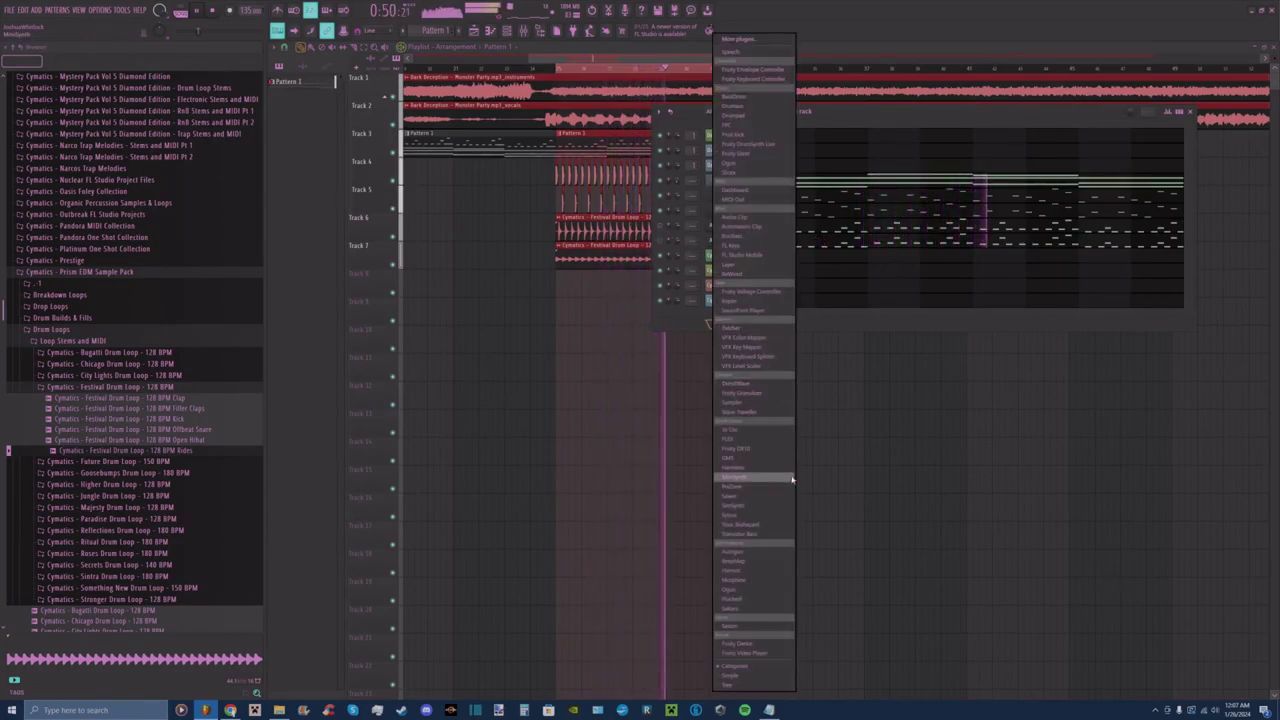
click(760, 626)
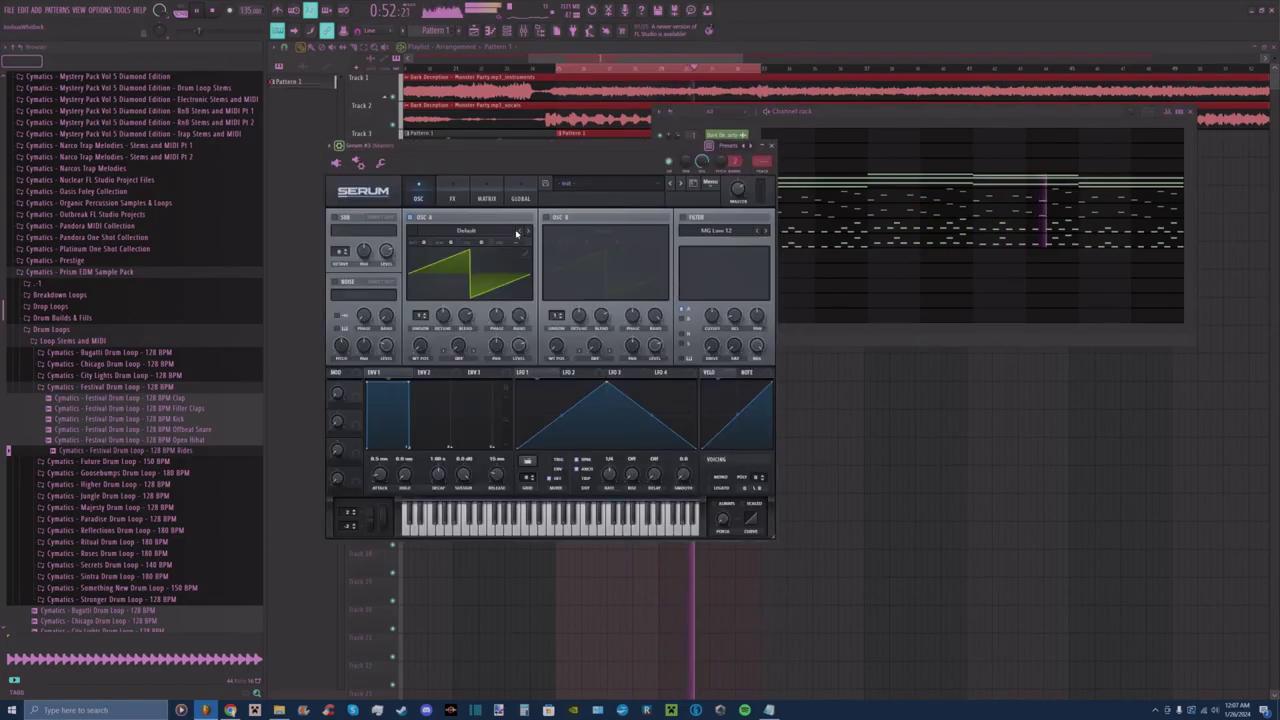
Load the LEAD - Chatoyant preset from Cymatics - Black Future Bass Collection in the new Serum channel.
click(575, 183)
mouse_move(660, 218)
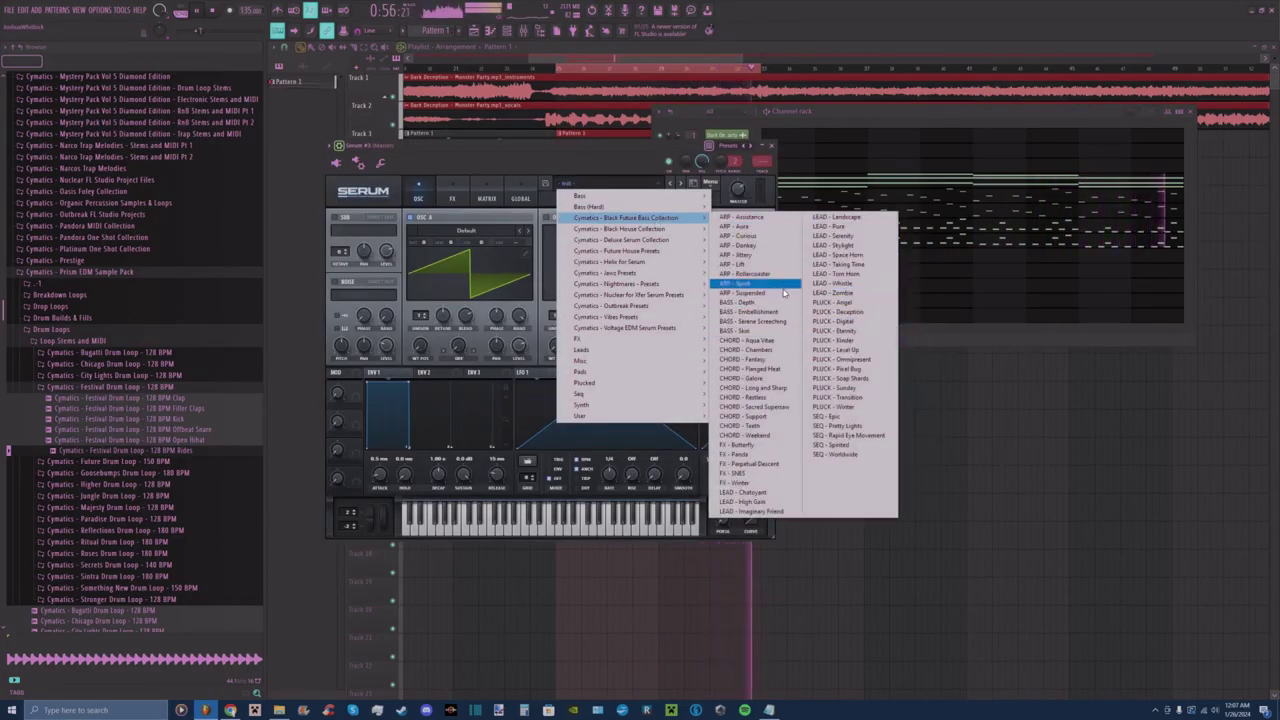
click(769, 493)
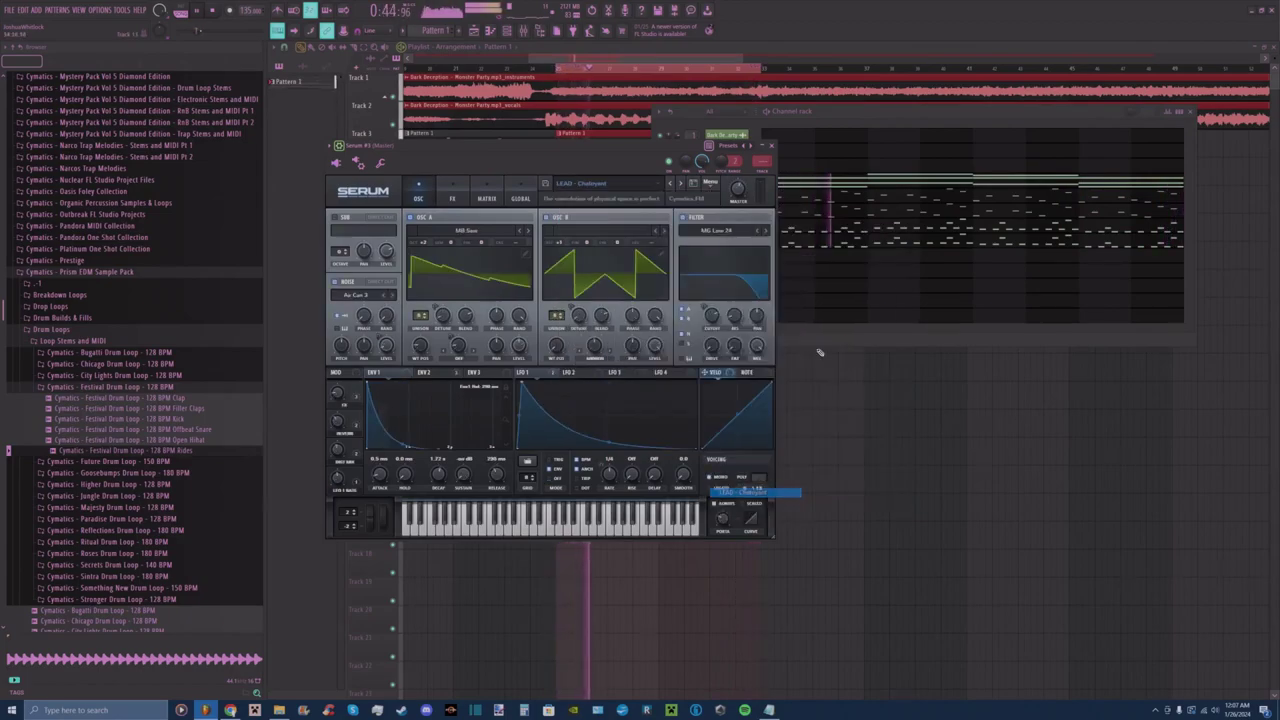
Audition the following lead presets on the third Serum during playback, settle on LEAD - Zombie and close the plugin window.
click(680, 184)
click(682, 185)
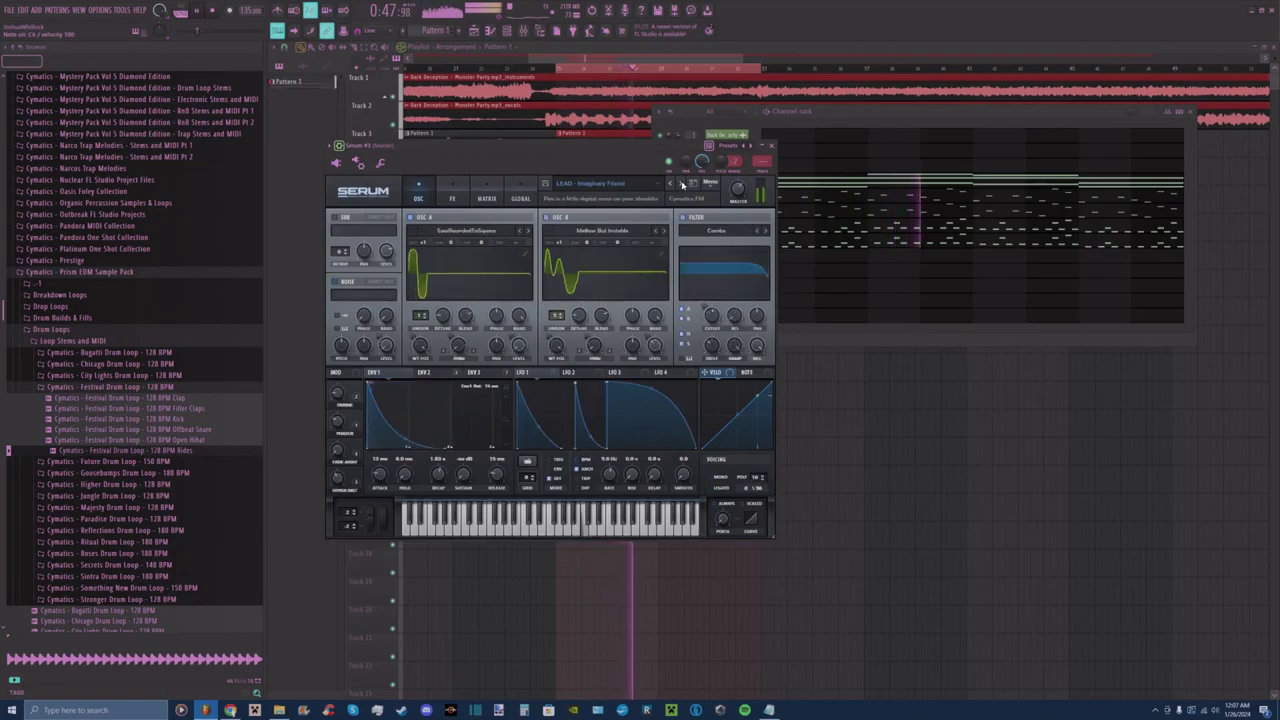
click(682, 185)
click(682, 185)
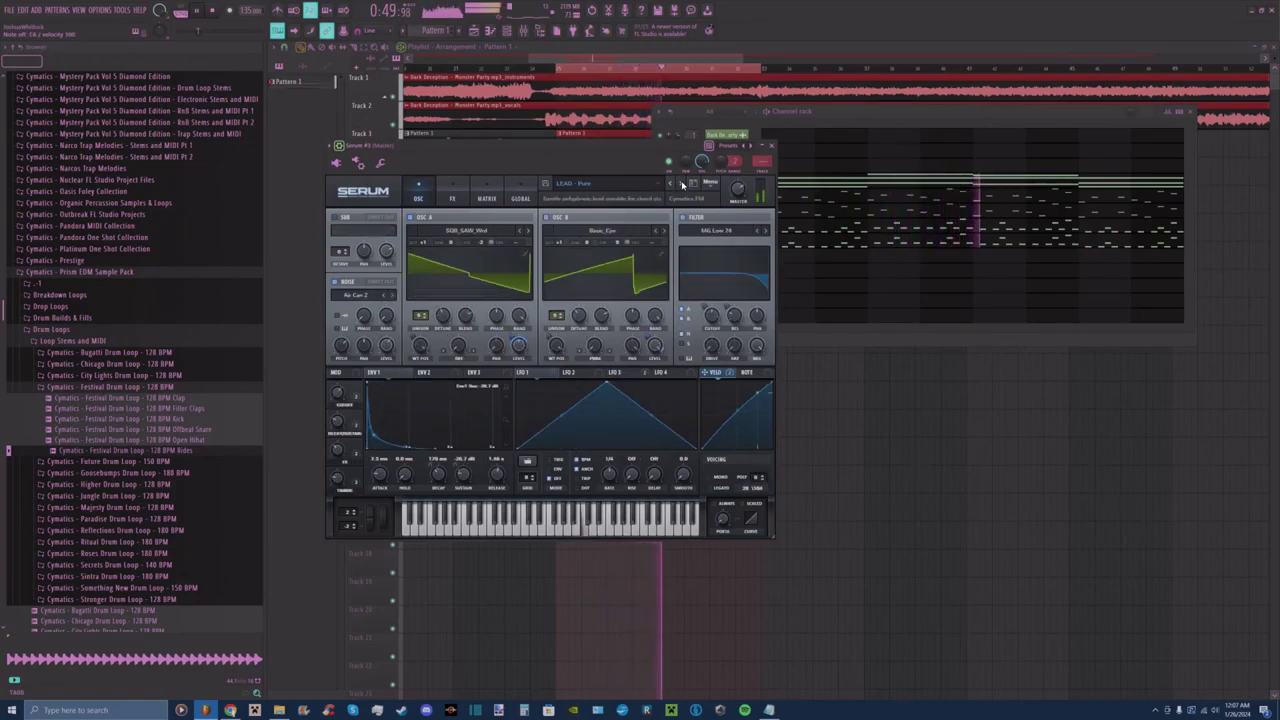
click(682, 185)
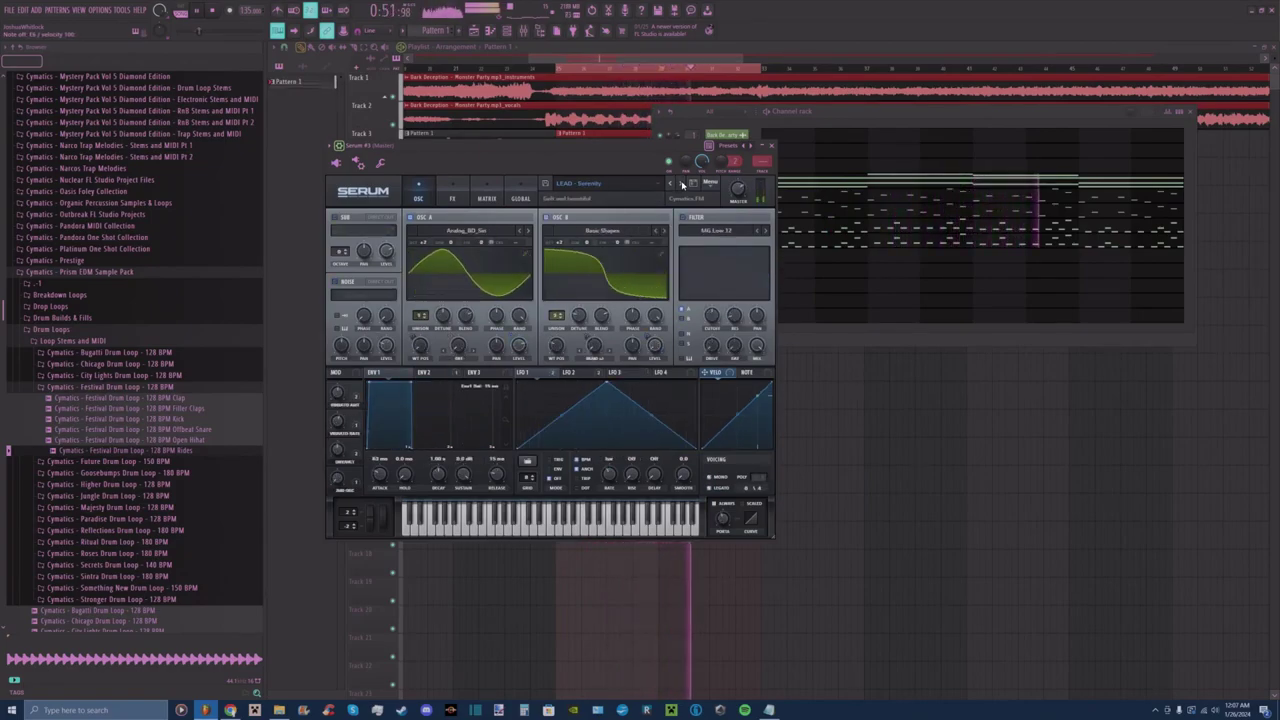
click(682, 185)
click(682, 185)
click(682, 185)
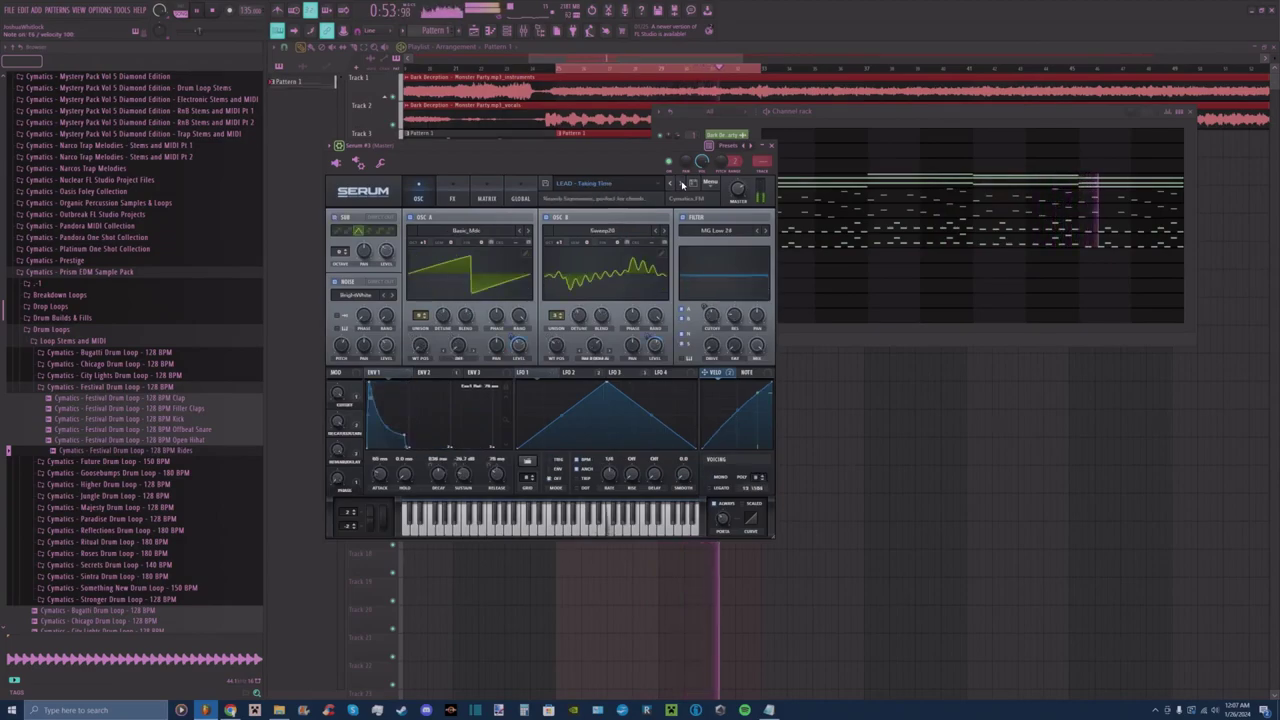
click(682, 185)
click(682, 185)
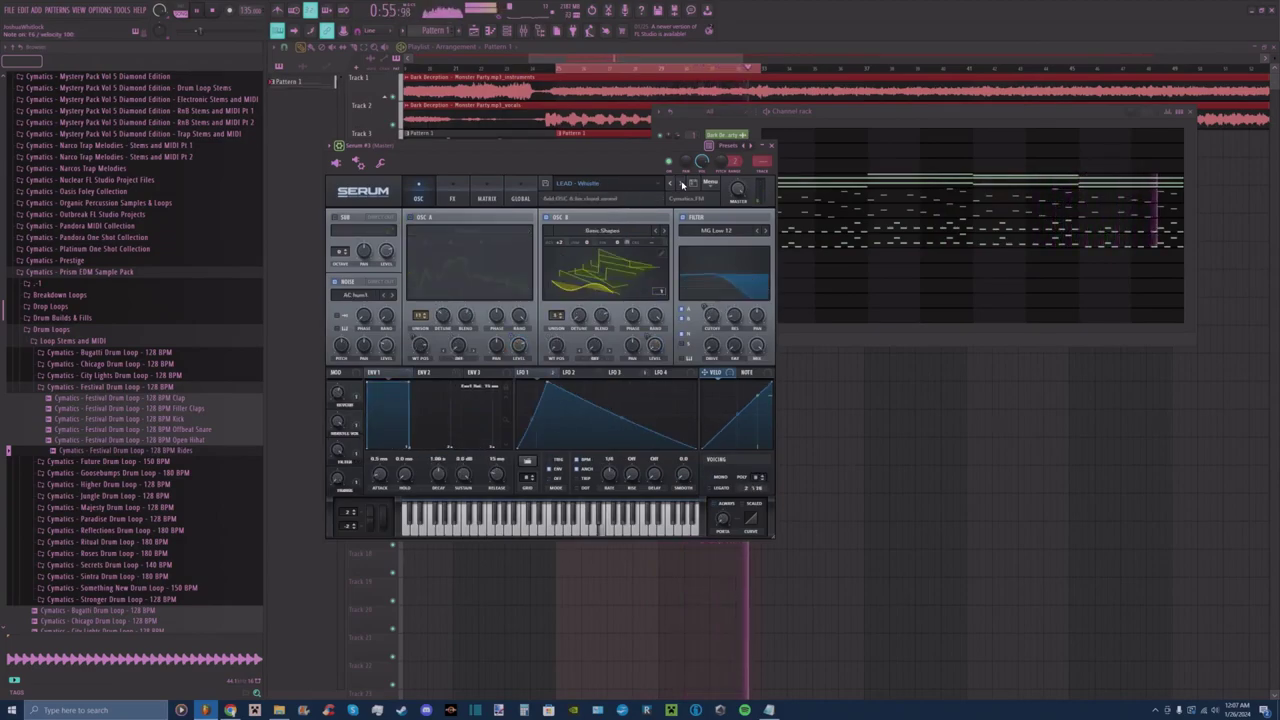
click(682, 185)
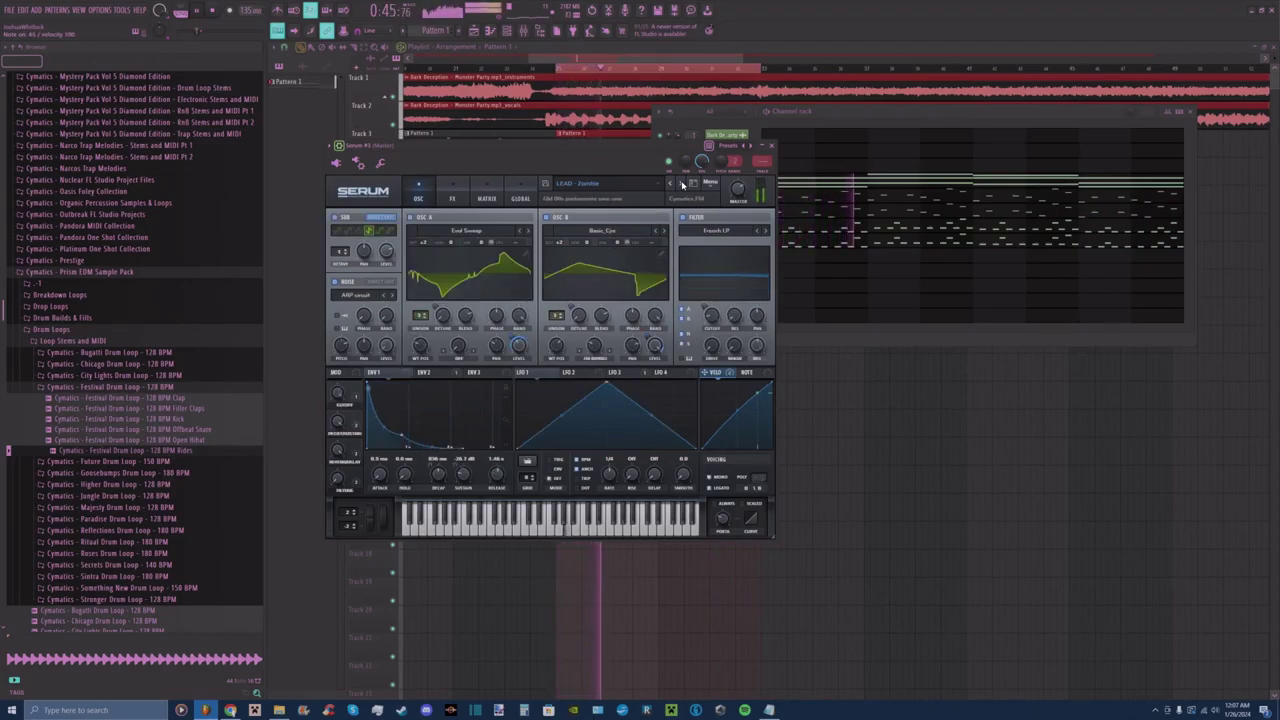
click(771, 146)
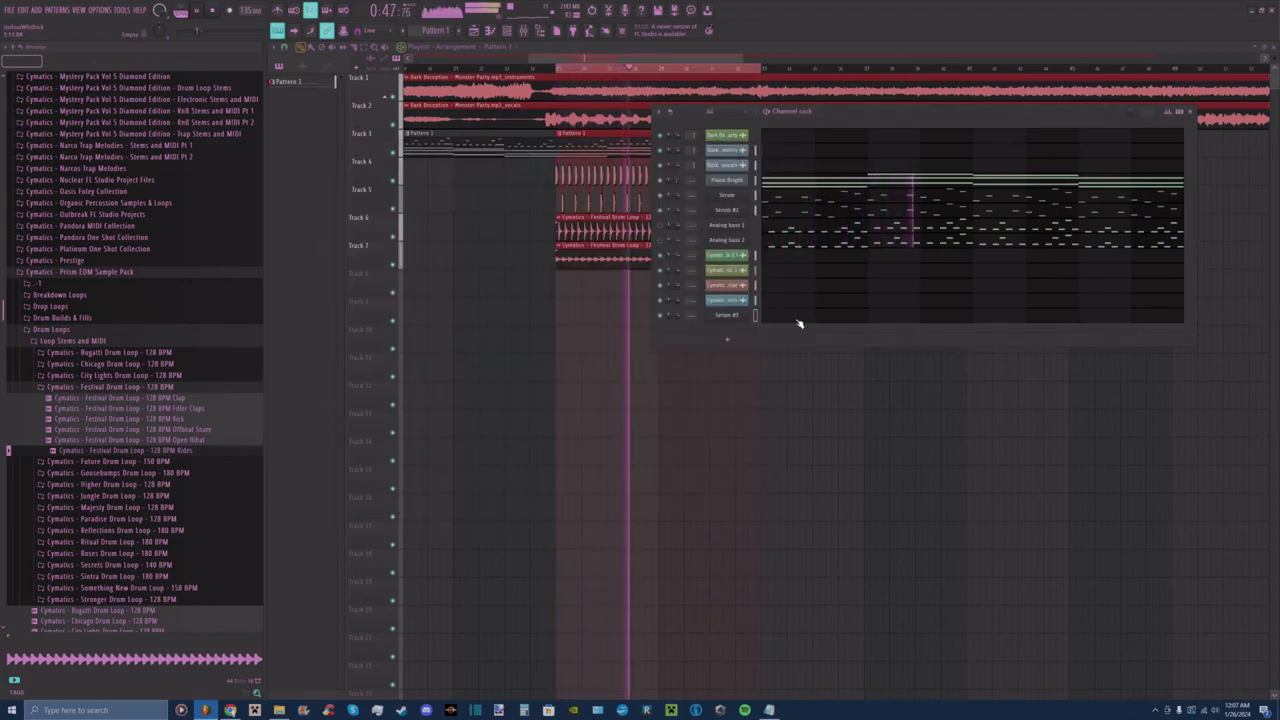
Draw a two-bar lead phrase in the third Serum's piano roll with the notes F4, A4, F5, D5, D4, F4, A4.
click(797, 318)
drag(783, 230, 663, 230)
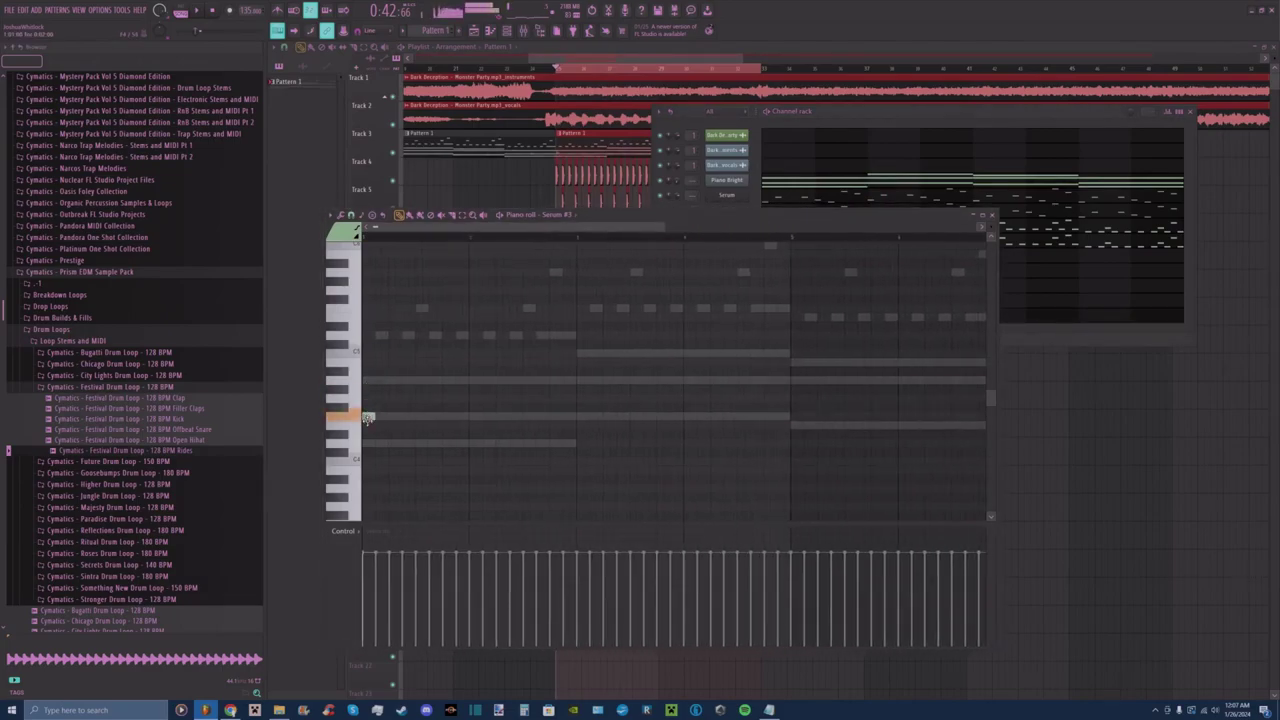
key(space)
drag(663, 229, 596, 229)
key(space)
click(434, 381)
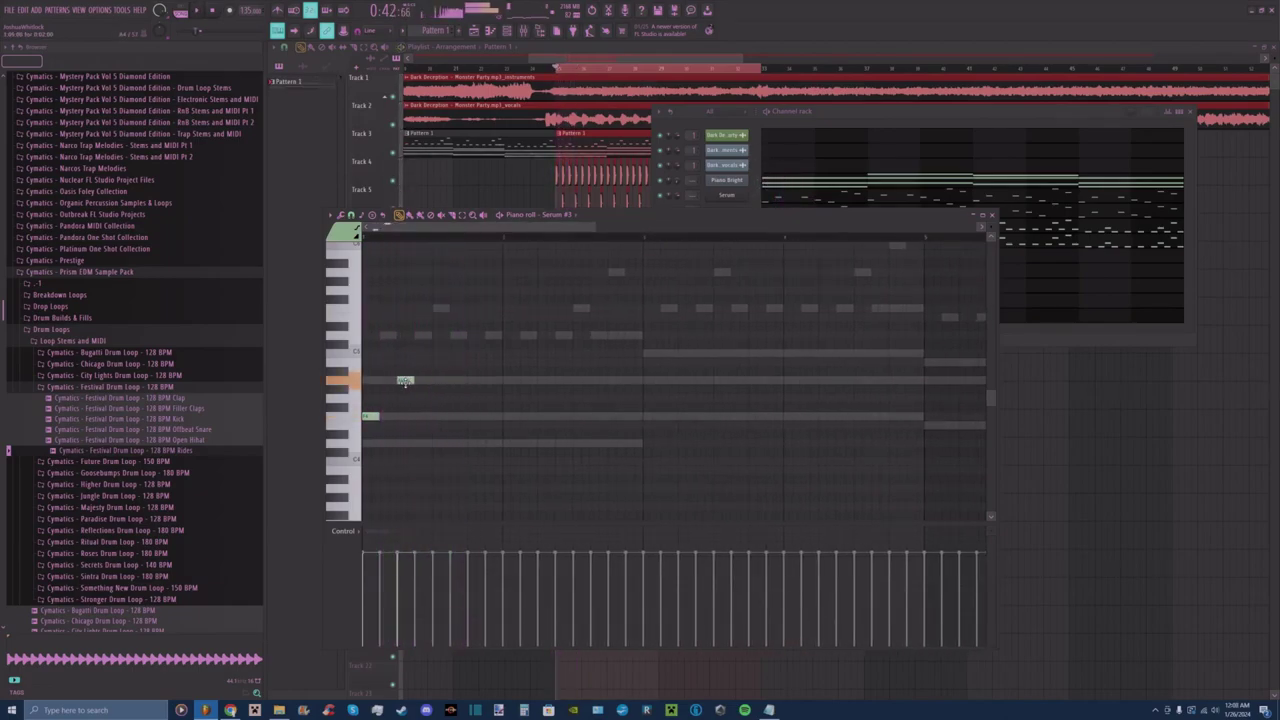
click(440, 308)
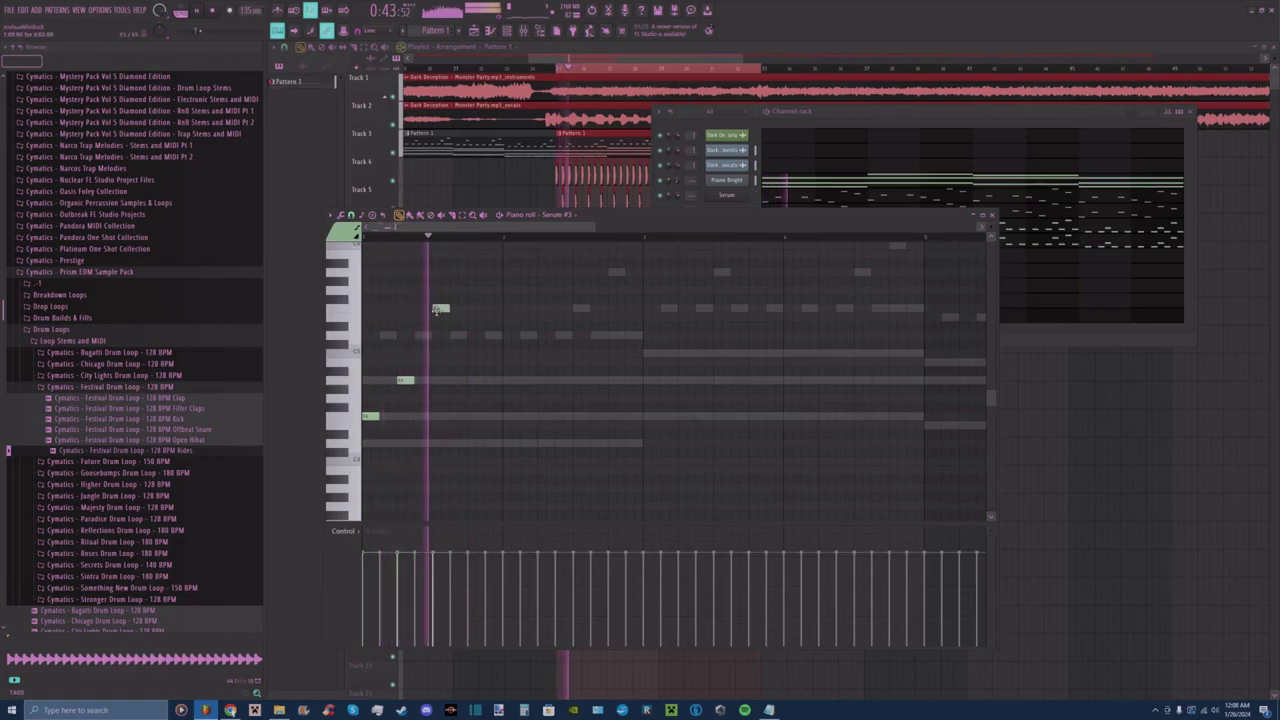
click(491, 335)
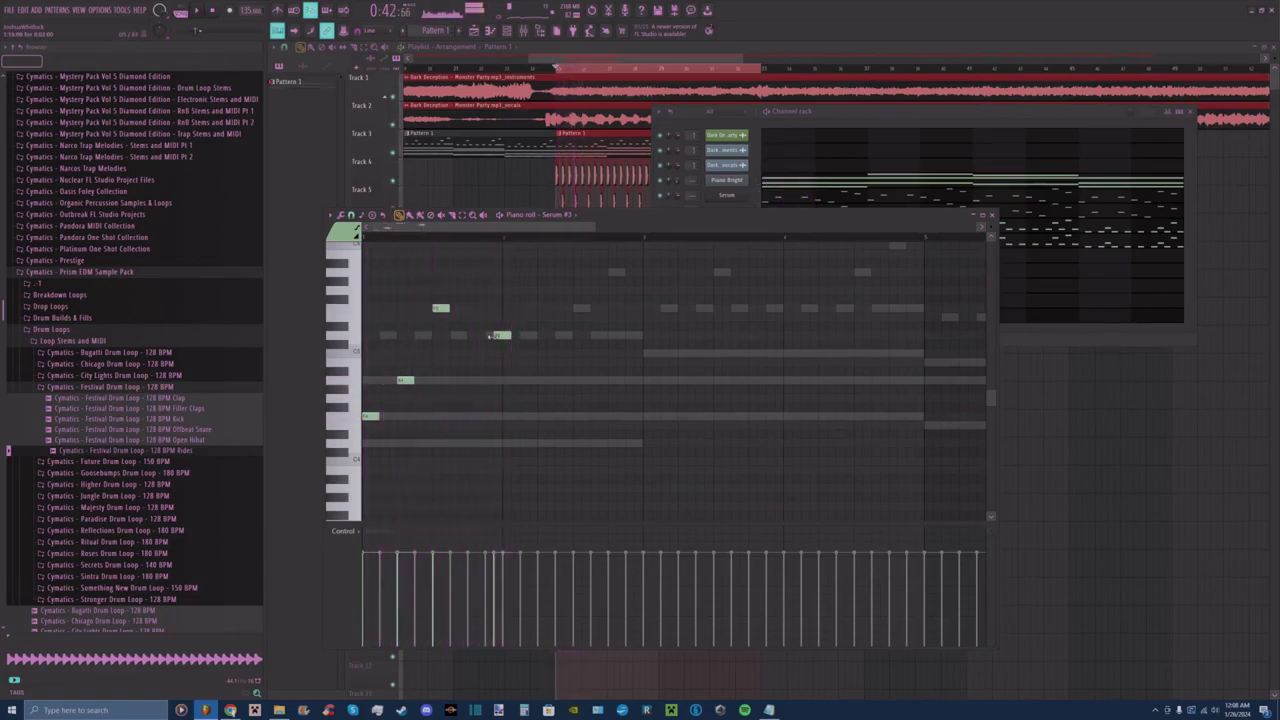
key(space)
drag(493, 336, 511, 336)
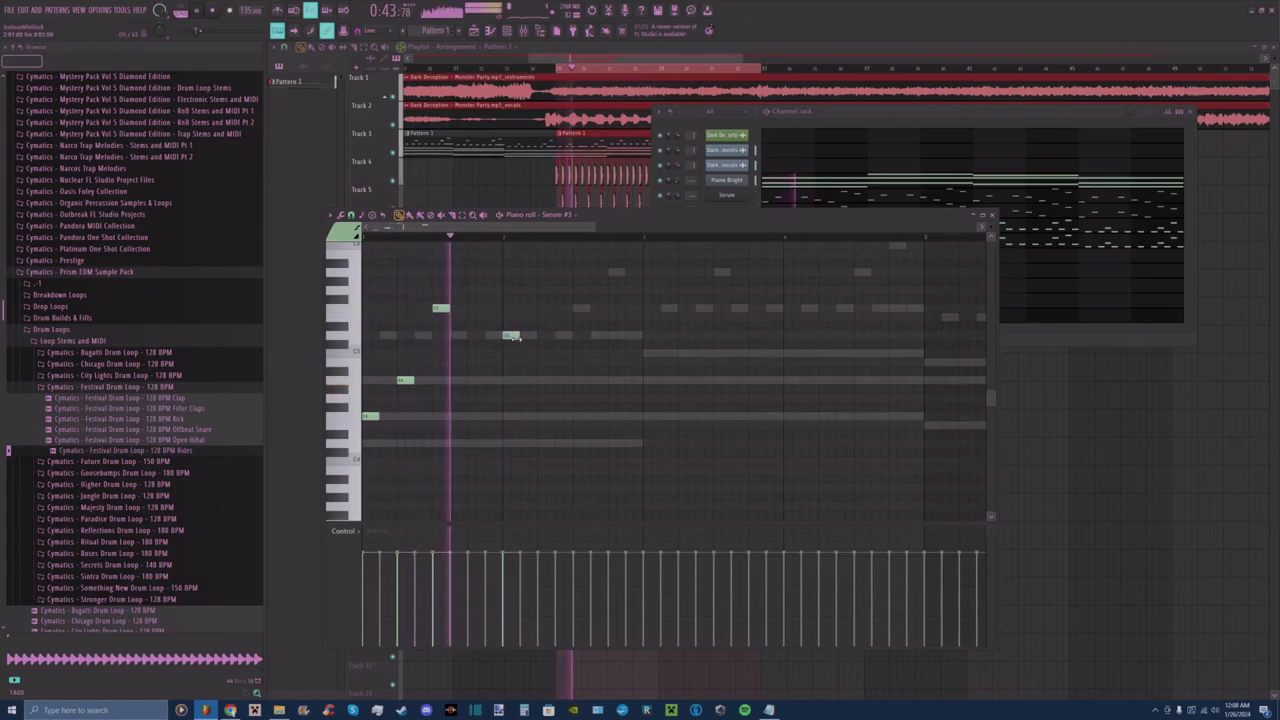
click(540, 443)
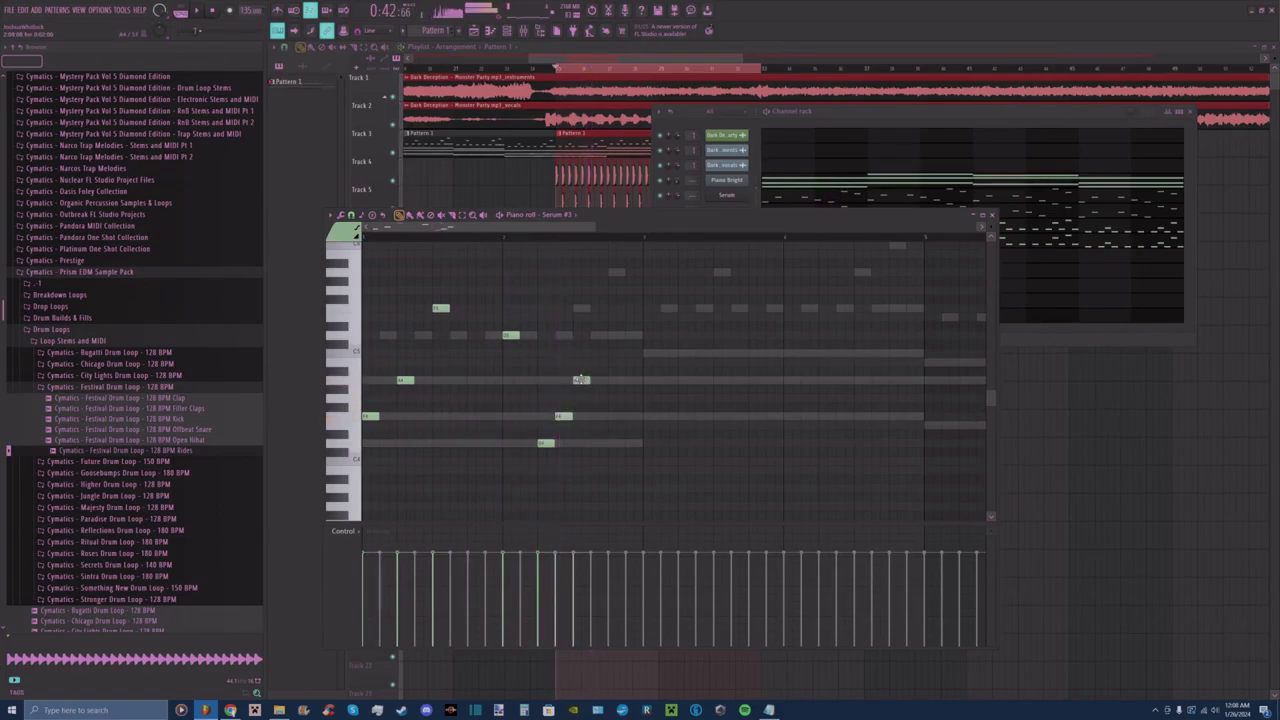
Duplicate the lead phrase into bars 3 and 4 and transpose its notes to A4, C5, A5, F5, F4, A4, C5.
drag(697, 282, 364, 488)
key(ctrl+b)
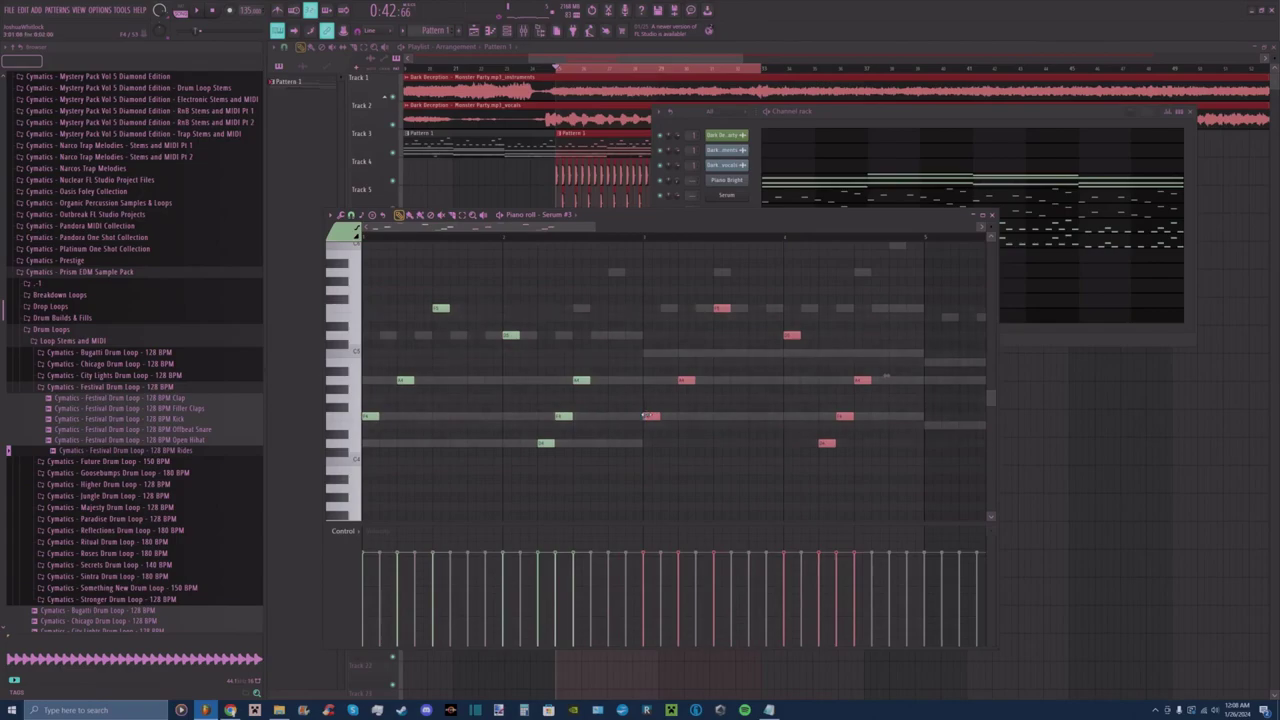
key(Up)
key(Up)
key(Up)
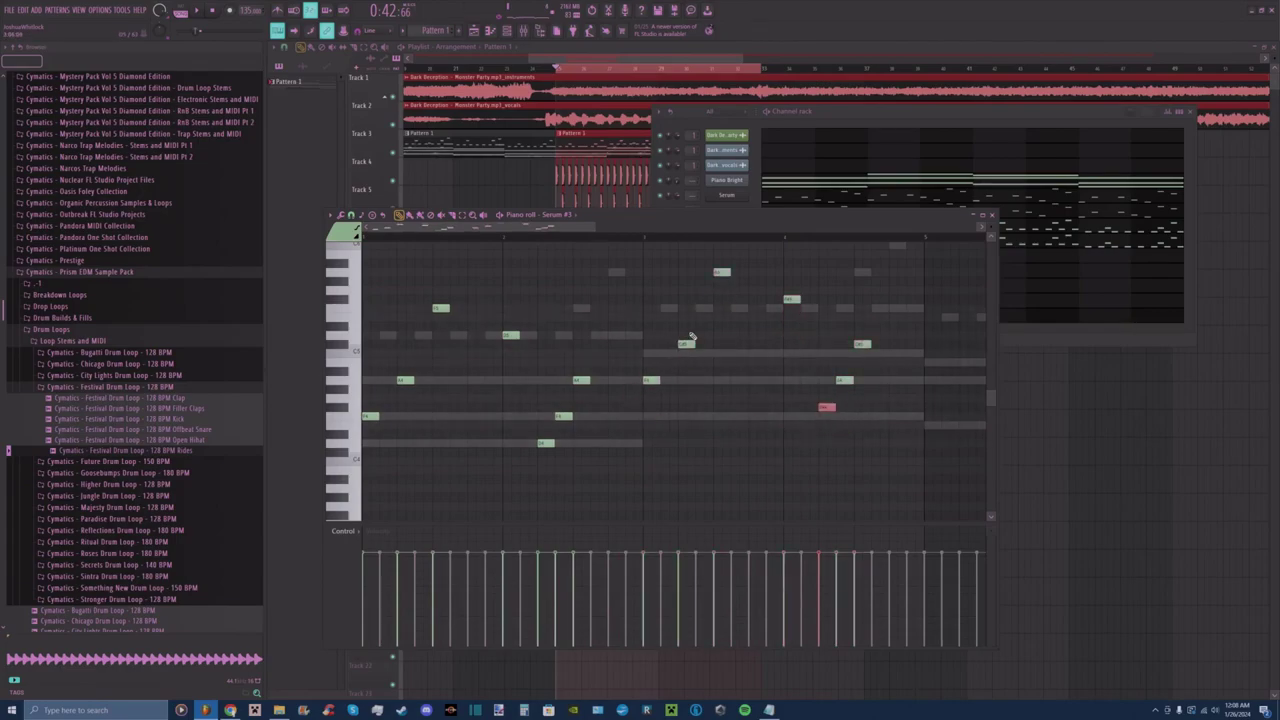
drag(679, 292, 832, 416)
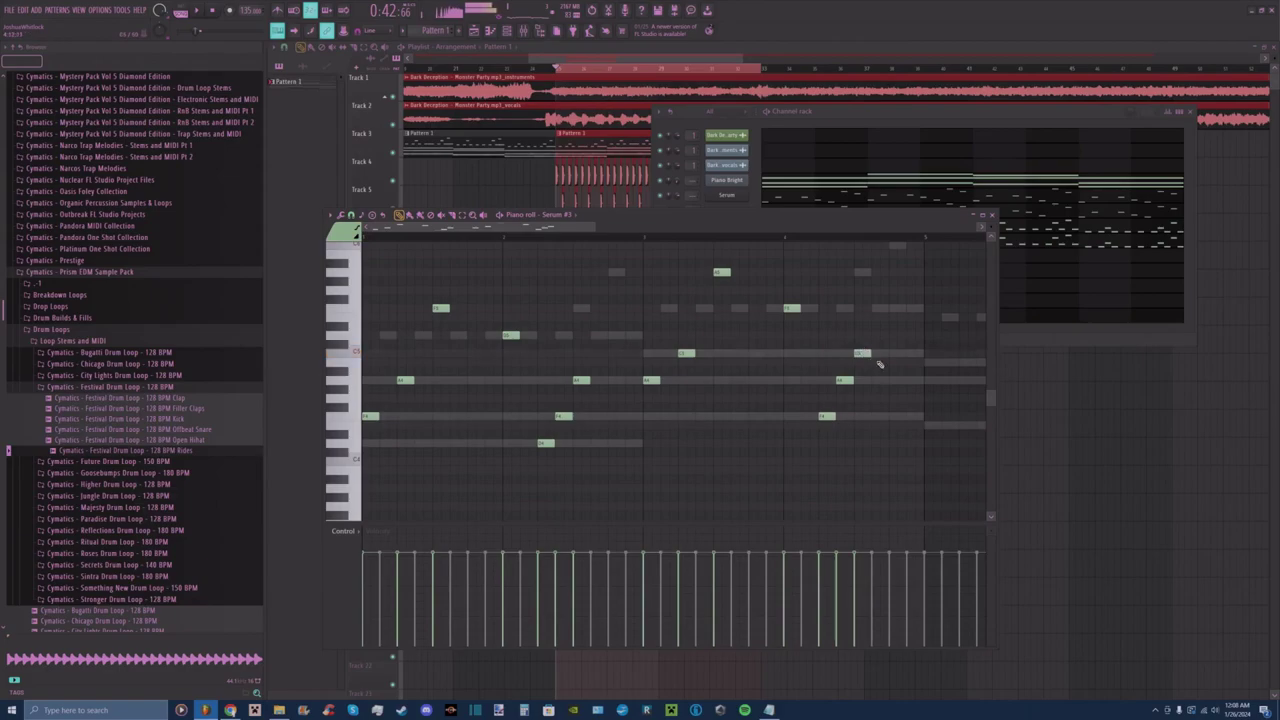
Play back the lead and space the last three notes of both phrases one beat apart.
key(space)
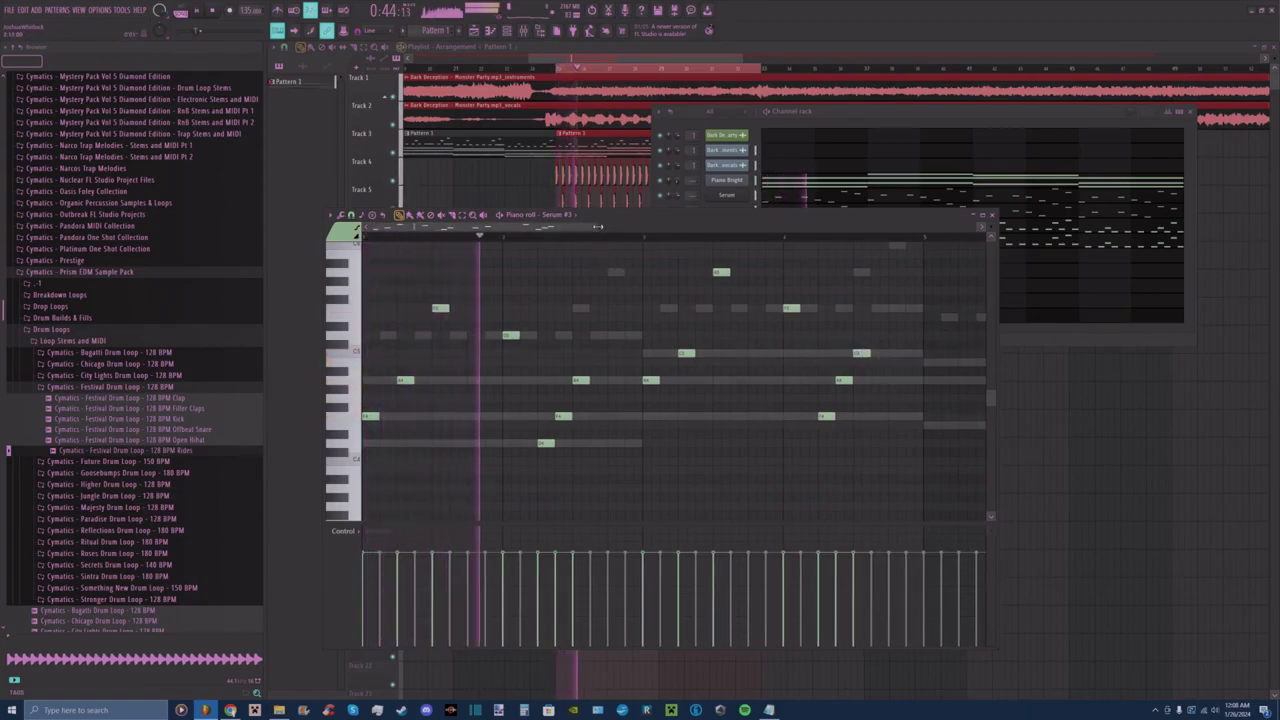
drag(595, 227, 612, 227)
key(space)
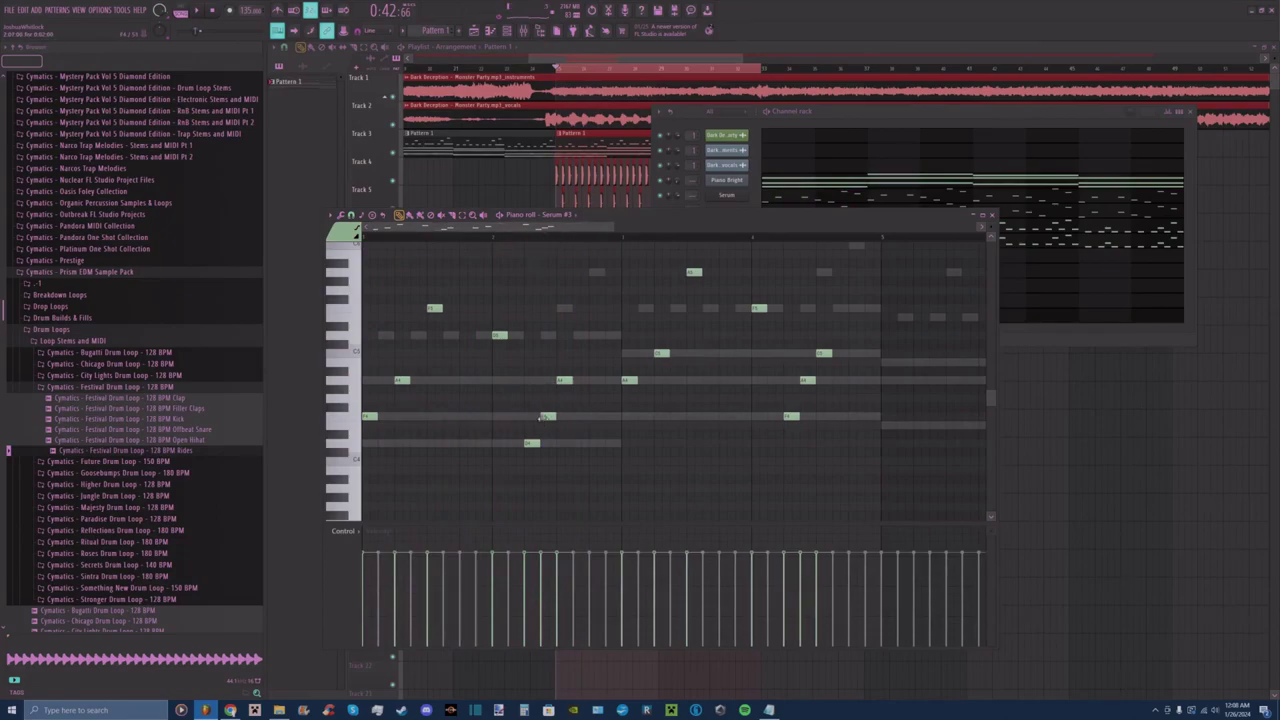
drag(589, 383, 597, 383)
key(space)
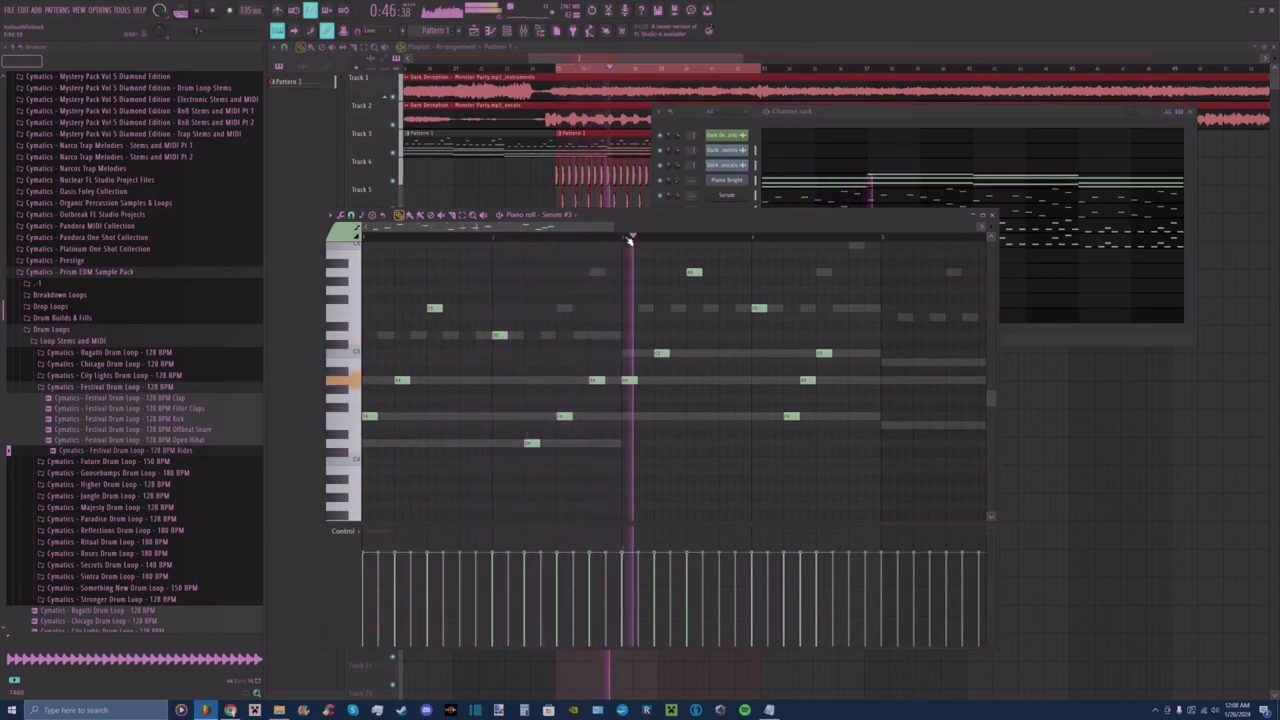
scroll(633, 242, right, 3)
key(space)
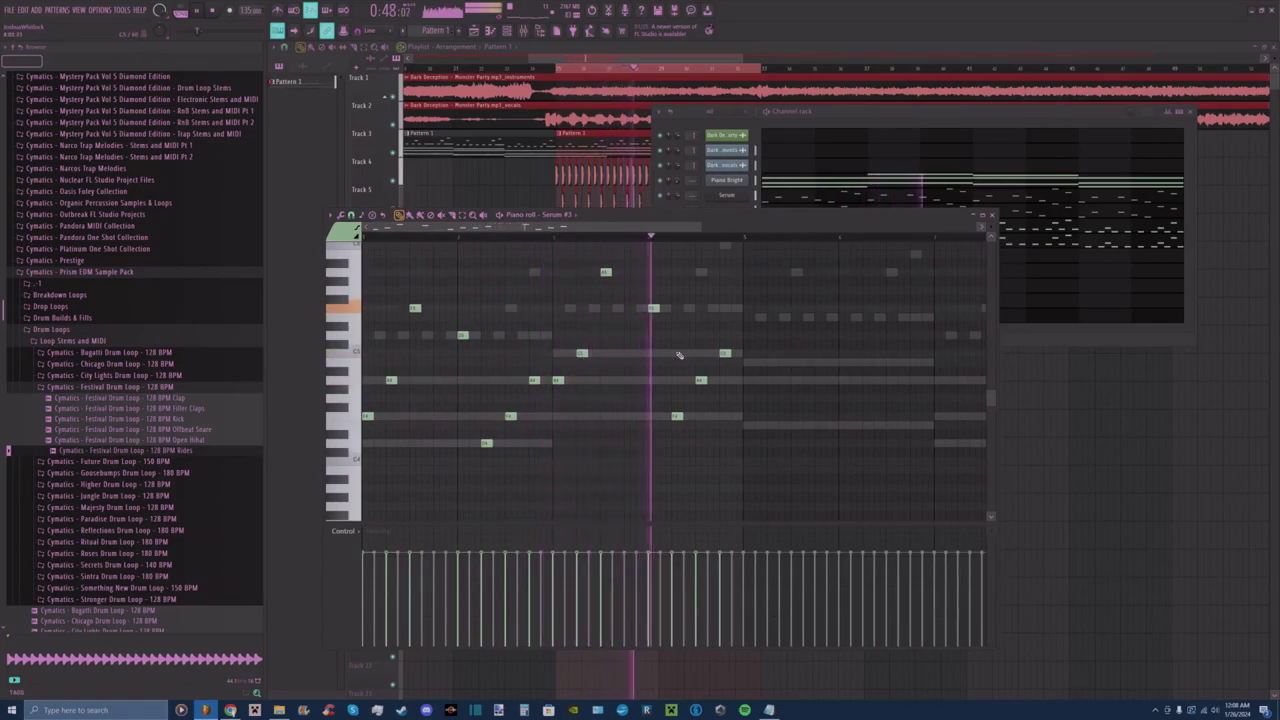
Continue the lead melody in bars 5 to 8 with E5, B4, A5, E5, E4, A4, B4 and D5, A4, F5, D5, D4, A4, F4.
key(space)
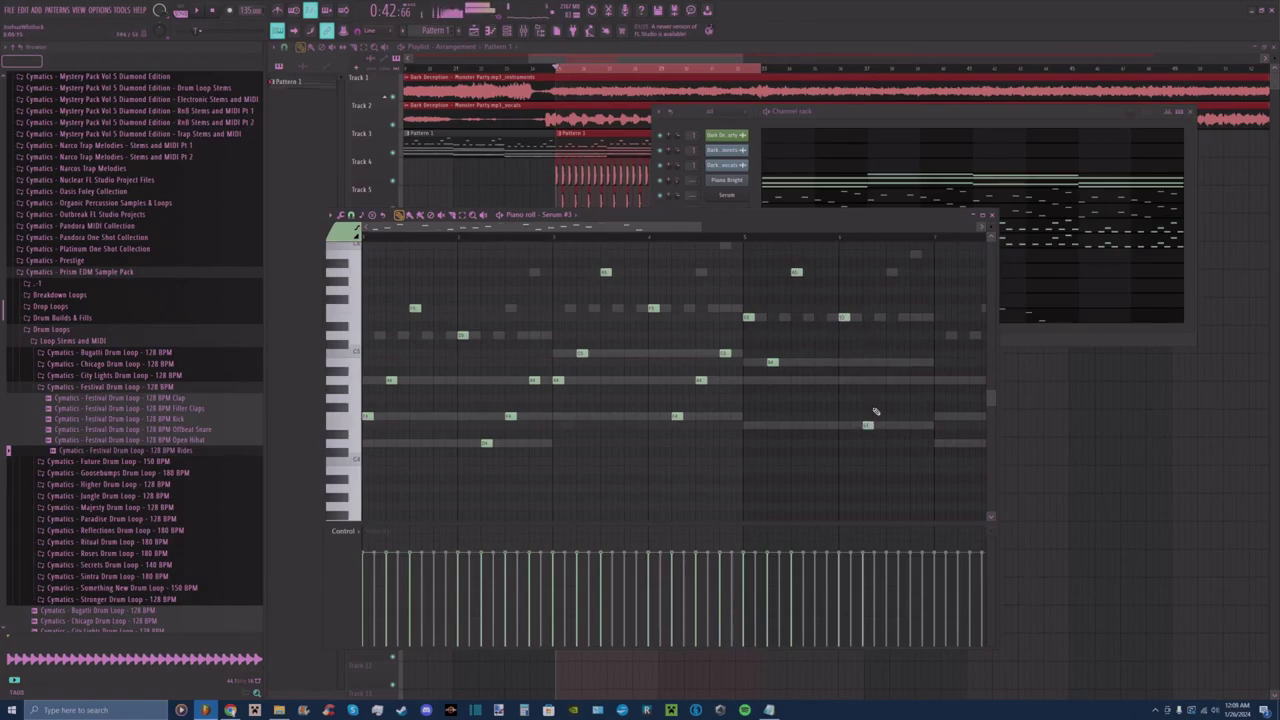
drag(706, 227, 800, 229)
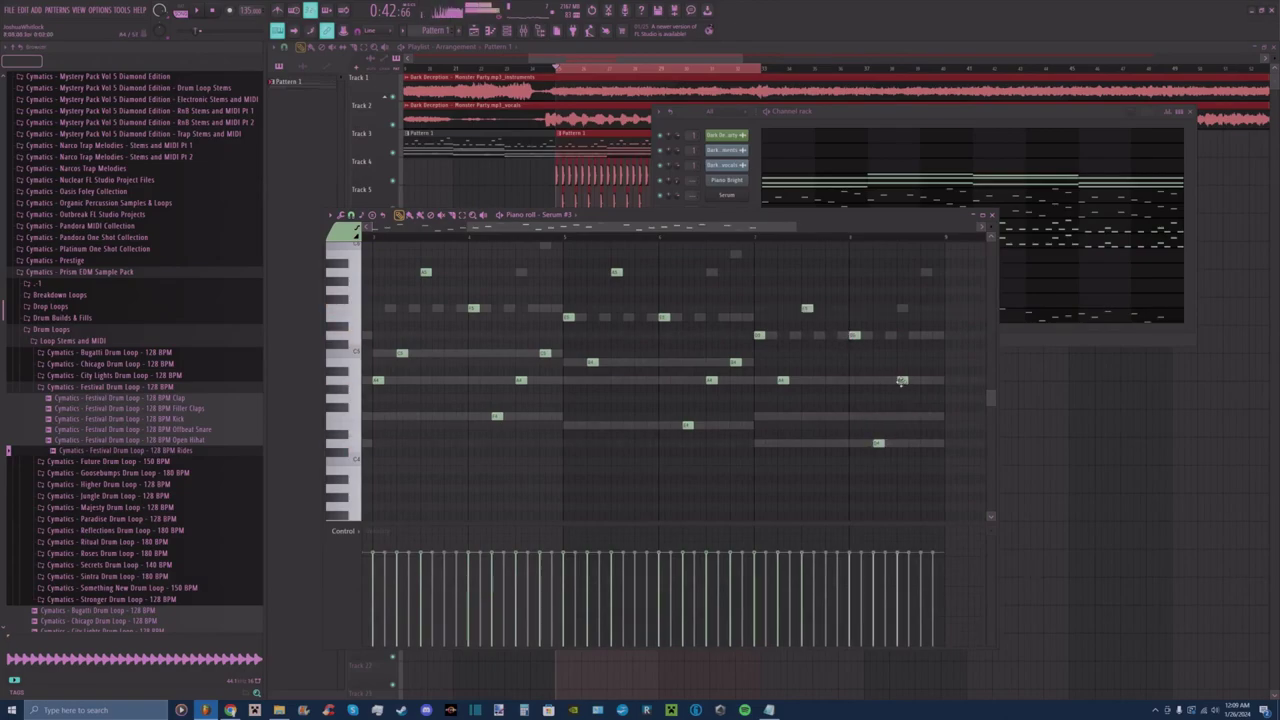
mouse_move(779, 231)
mouse_down()
mouse_move(700, 229)
mouse_move(800, 229)
mouse_up()
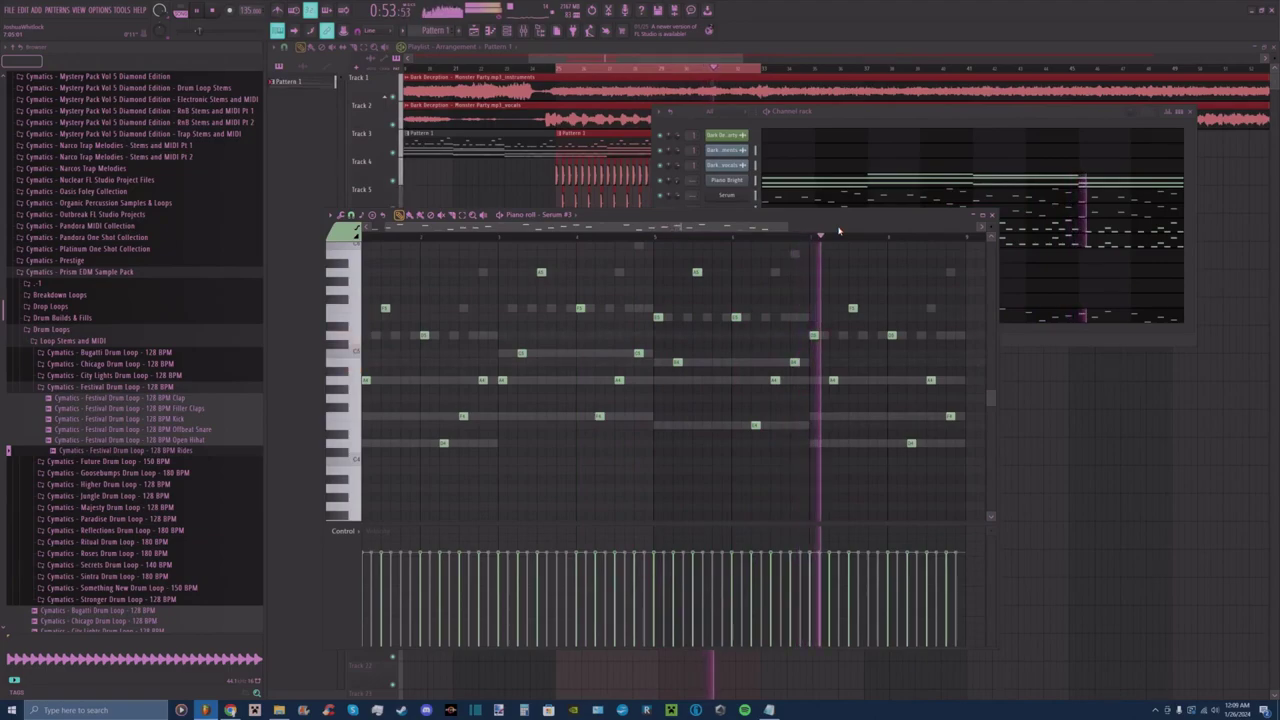
drag(753, 228, 836, 229)
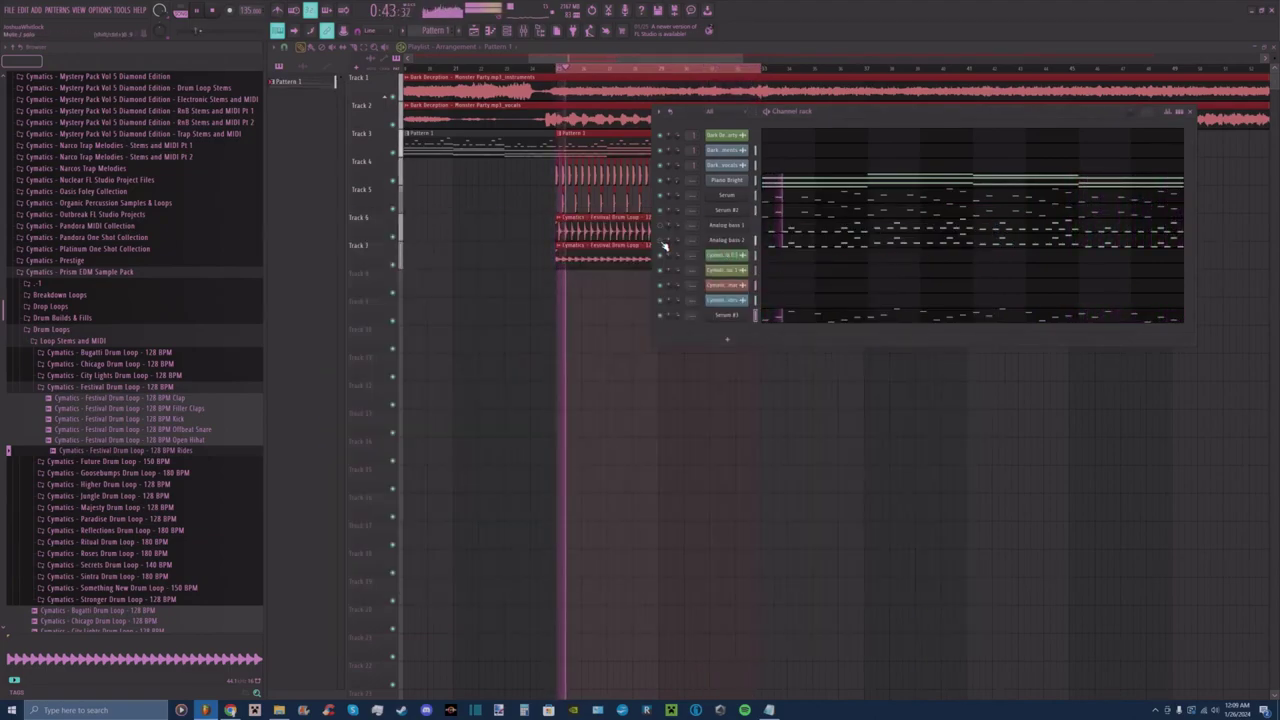
click(742, 342)
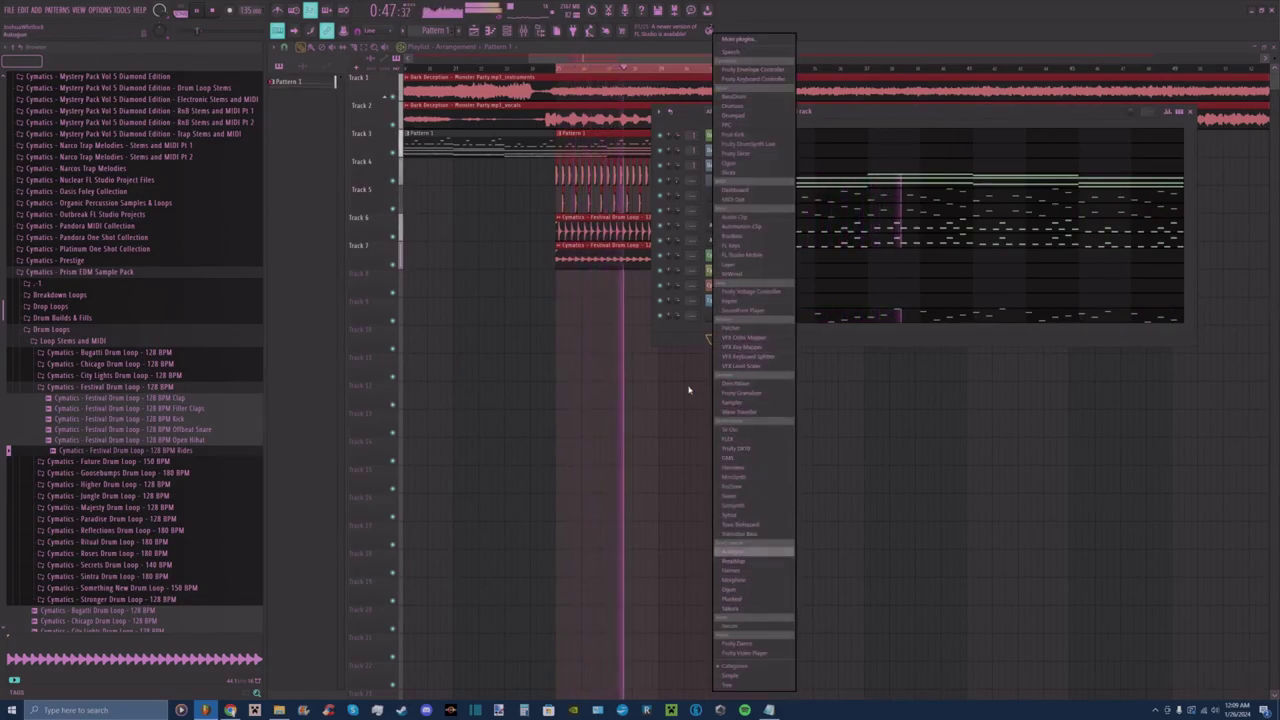
click(688, 393)
click(727, 316)
click(768, 146)
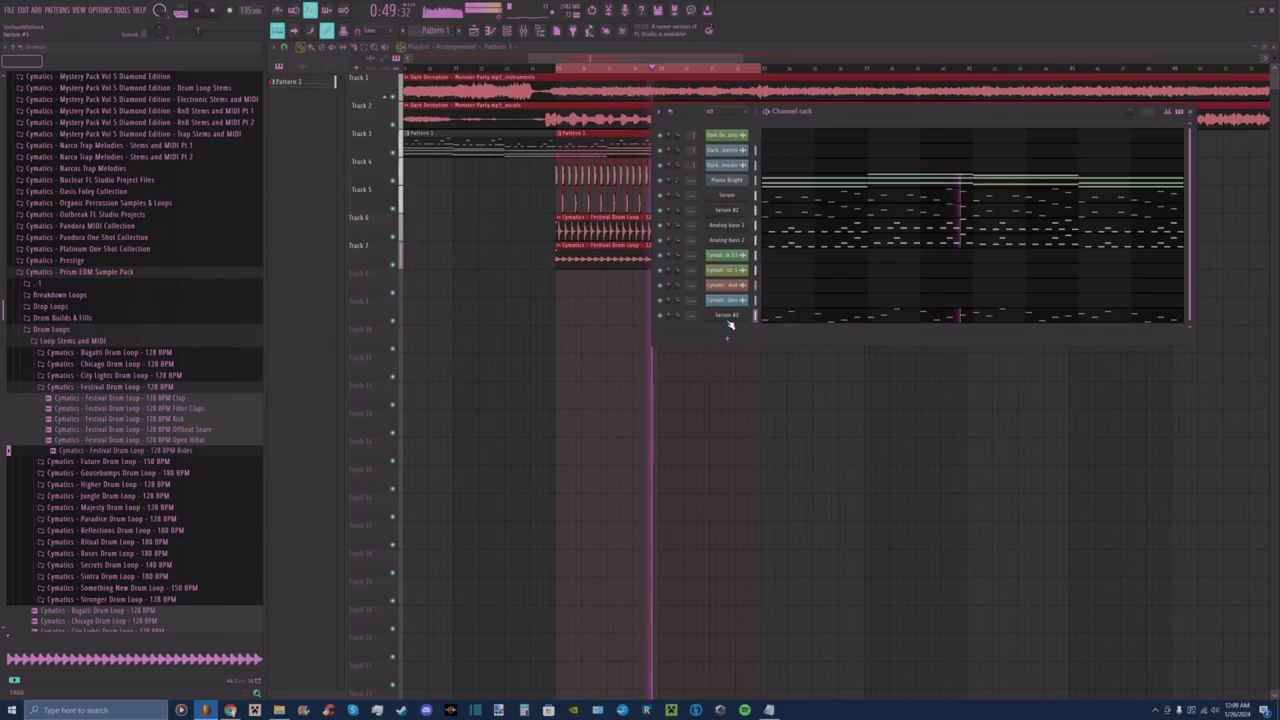
Clone the third Serum channel and copy its lead melody into the cloned channel.
right_click(730, 326)
click(789, 412)
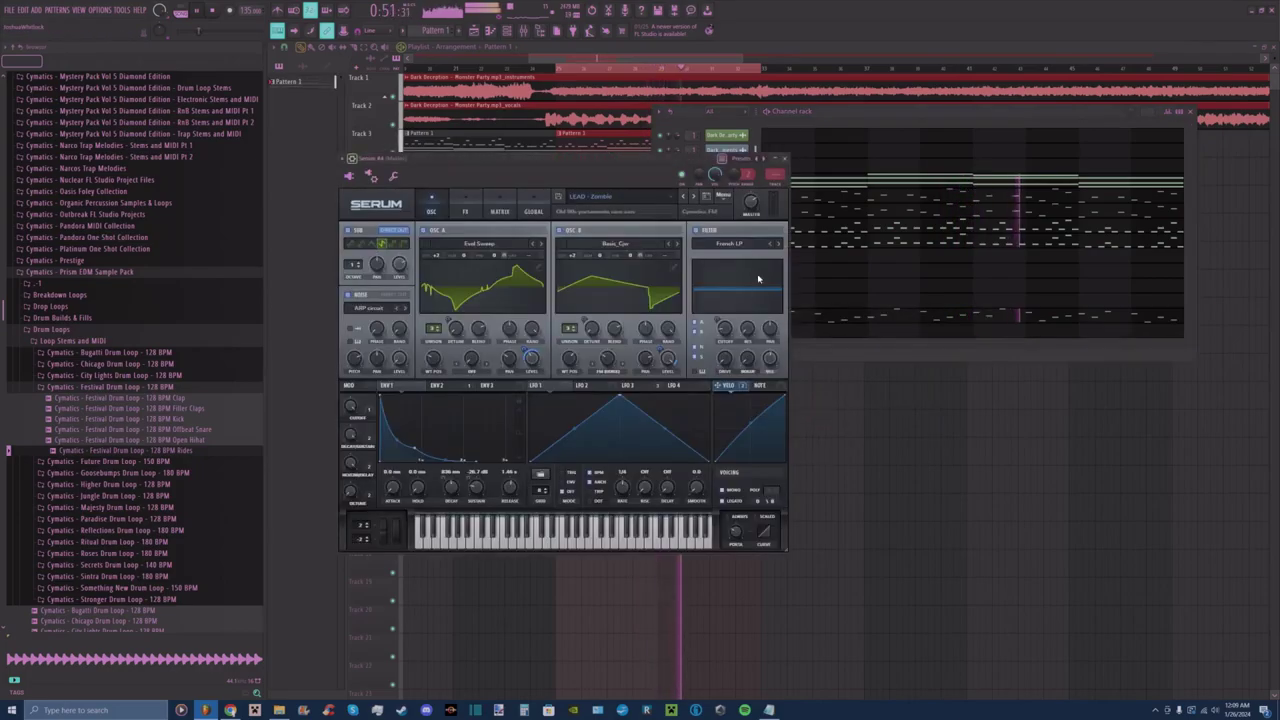
drag(700, 164, 592, 189)
right_click(744, 314)
click(862, 324)
right_click(743, 331)
click(856, 350)
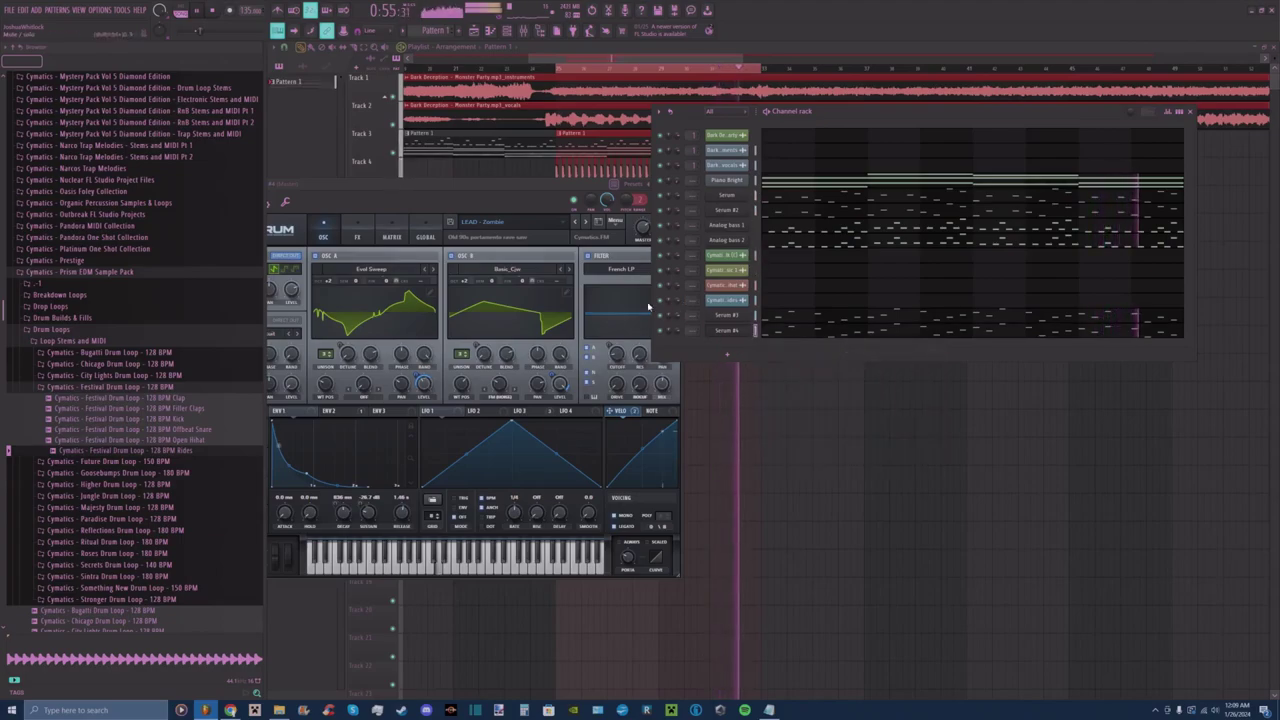
Browse presets for the cloned Serum and load LEAD - Dank from the Cymatics - Nightmares - Presets collection.
click(585, 223)
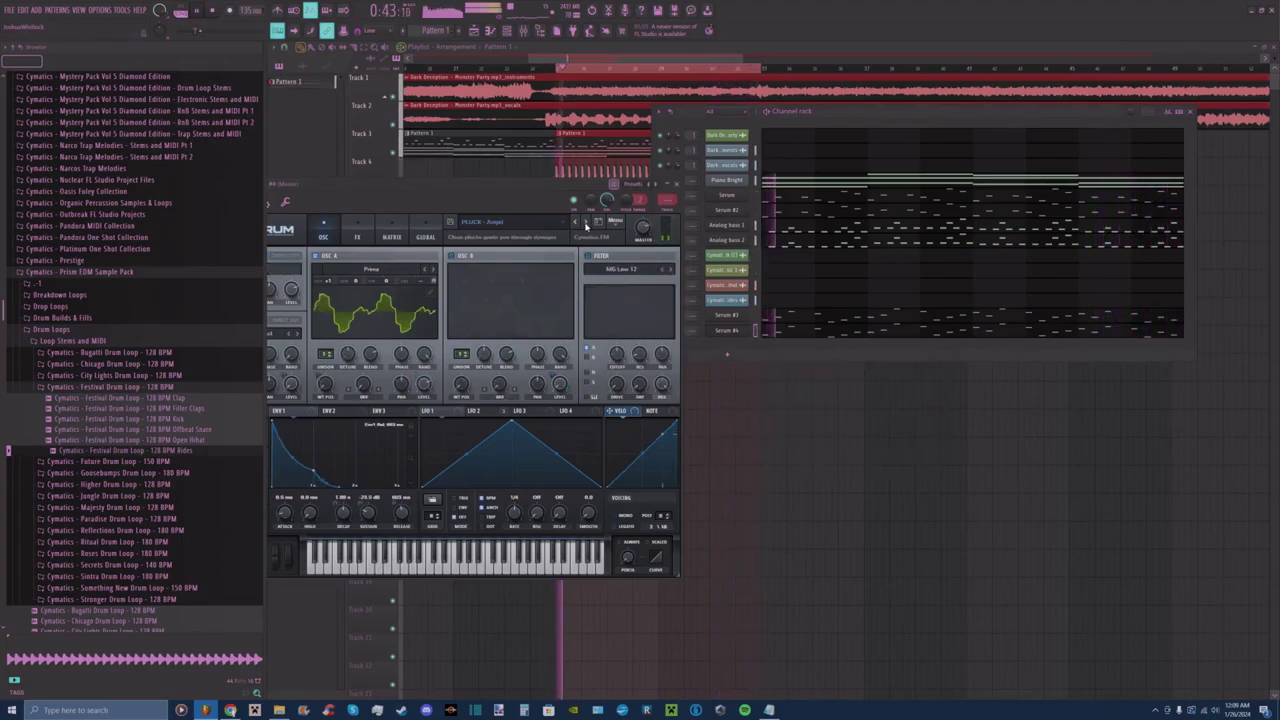
click(537, 224)
mouse_move(540, 269)
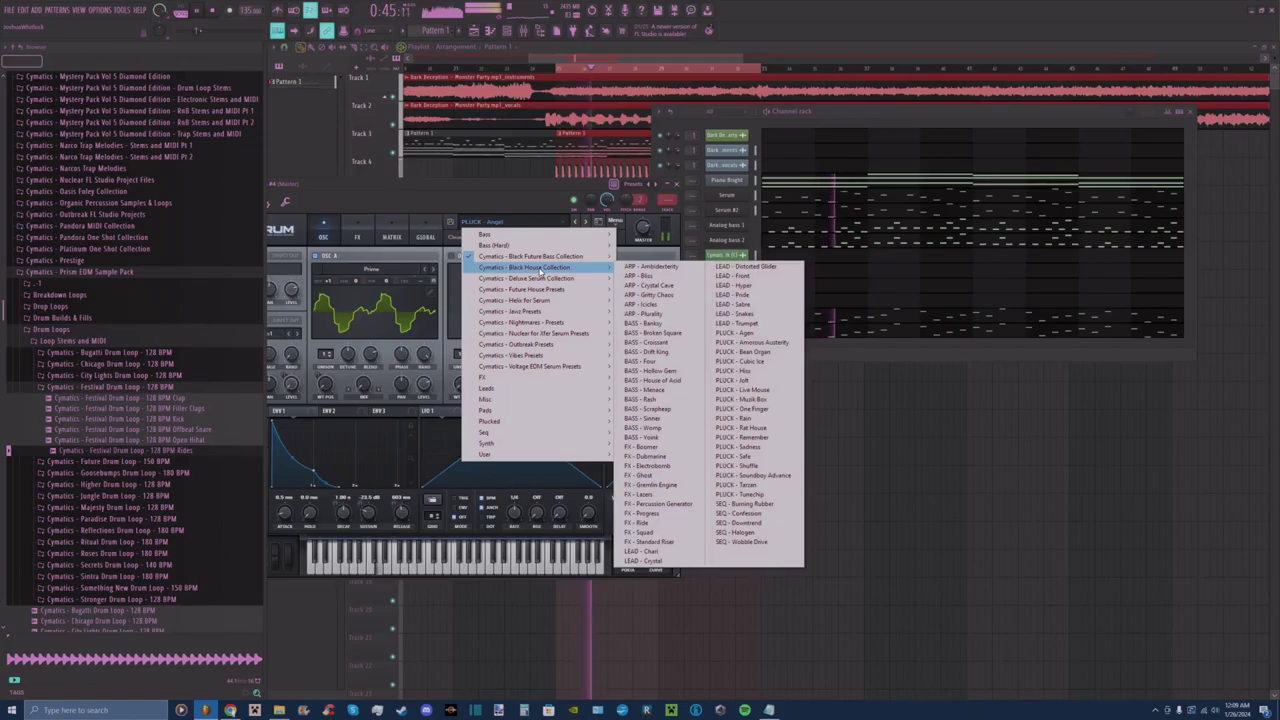
mouse_move(563, 324)
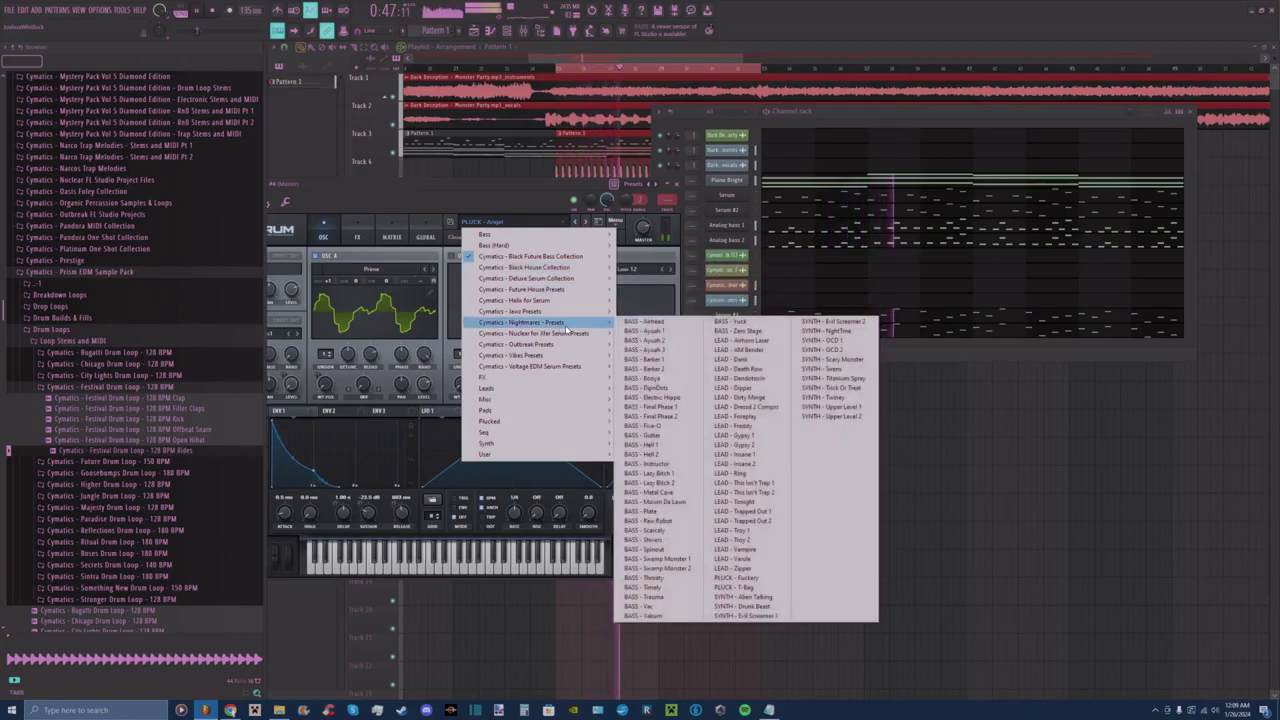
click(748, 340)
click(587, 222)
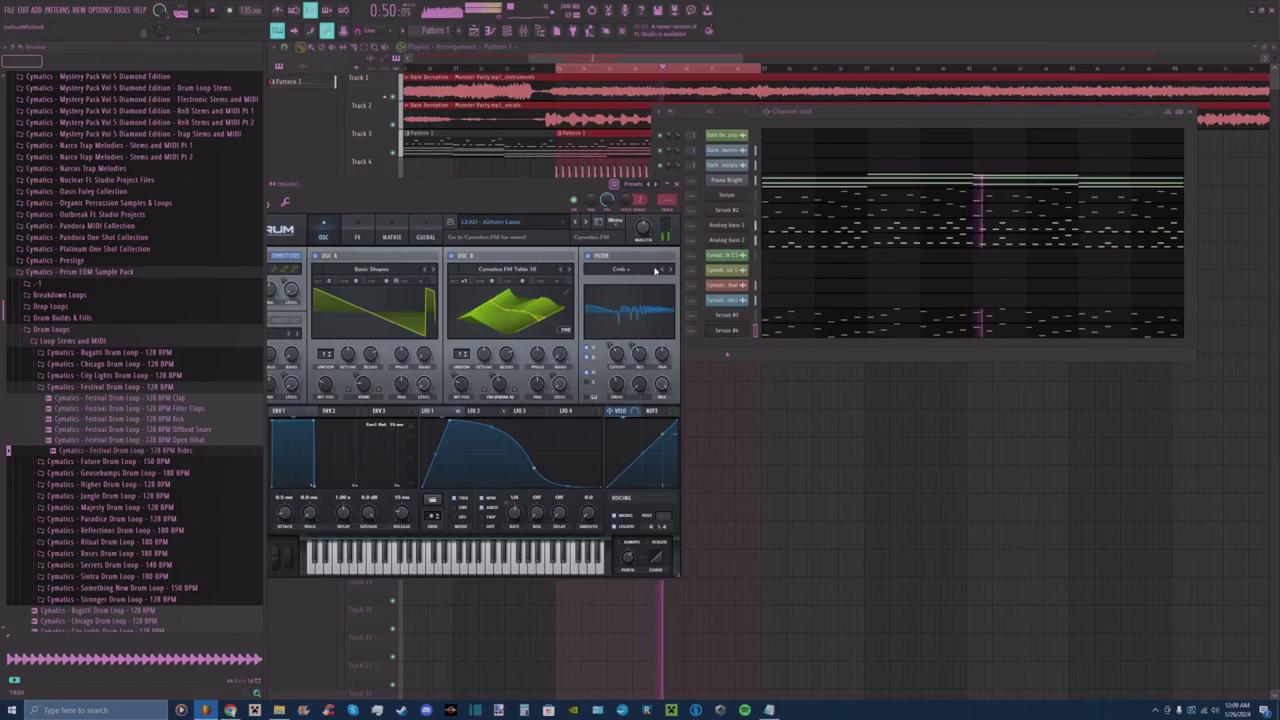
click(588, 225)
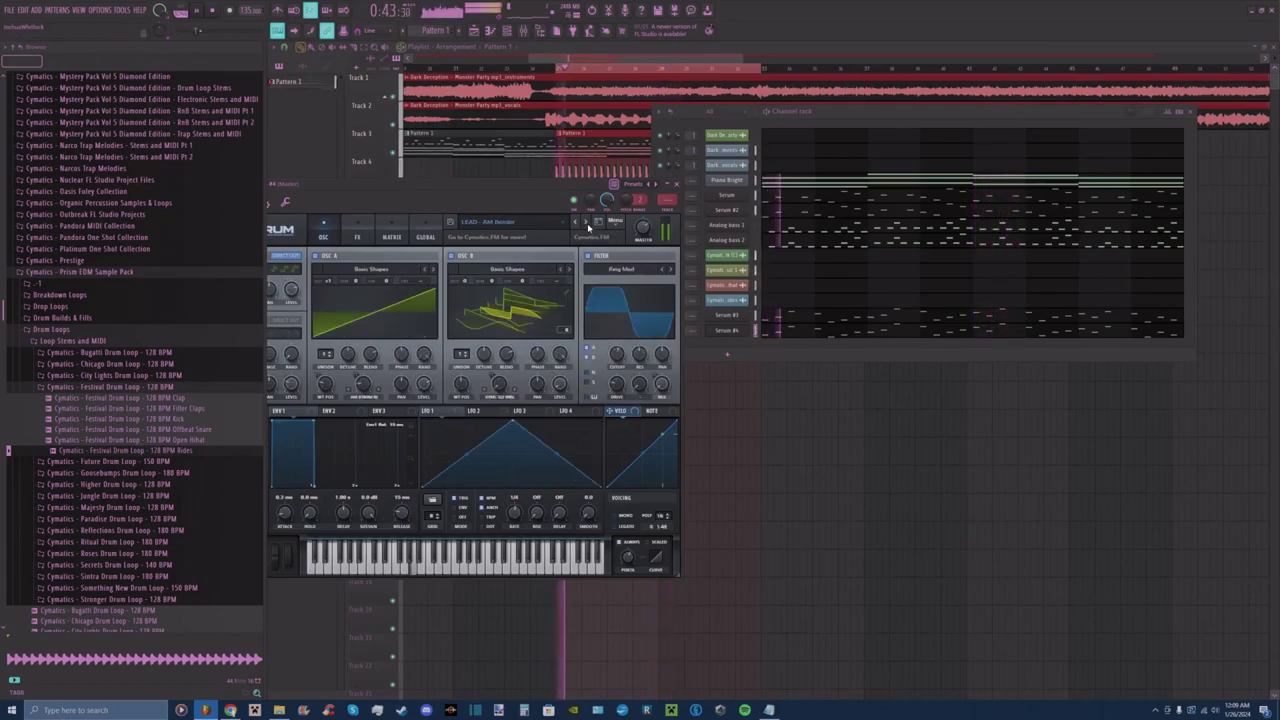
click(588, 224)
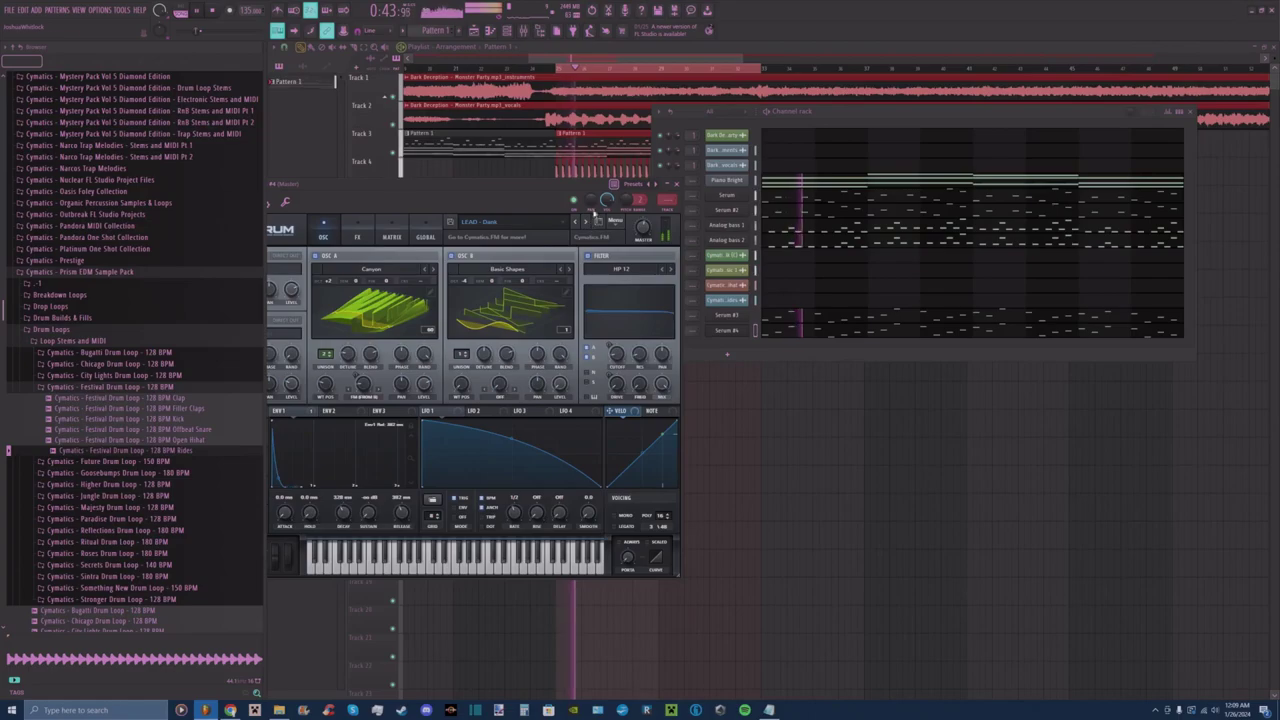
Move the Serum window off the channel rack's mute switches and solo the third Serum channel.
drag(588, 188, 556, 184)
right_click(662, 316)
click(675, 321)
key(space)
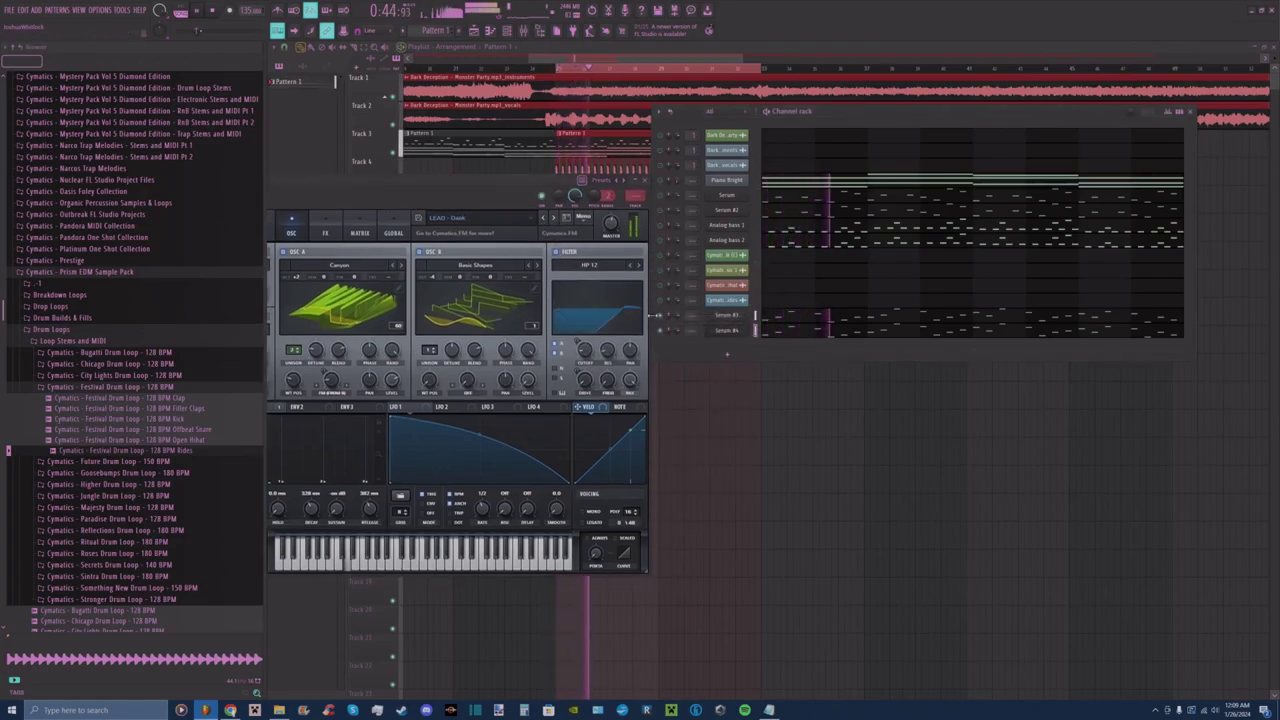
Audition the LEAD presets following Dank in the Cymatics - Nightmares - Presets collection on the cloned Serum.
click(553, 221)
click(553, 221)
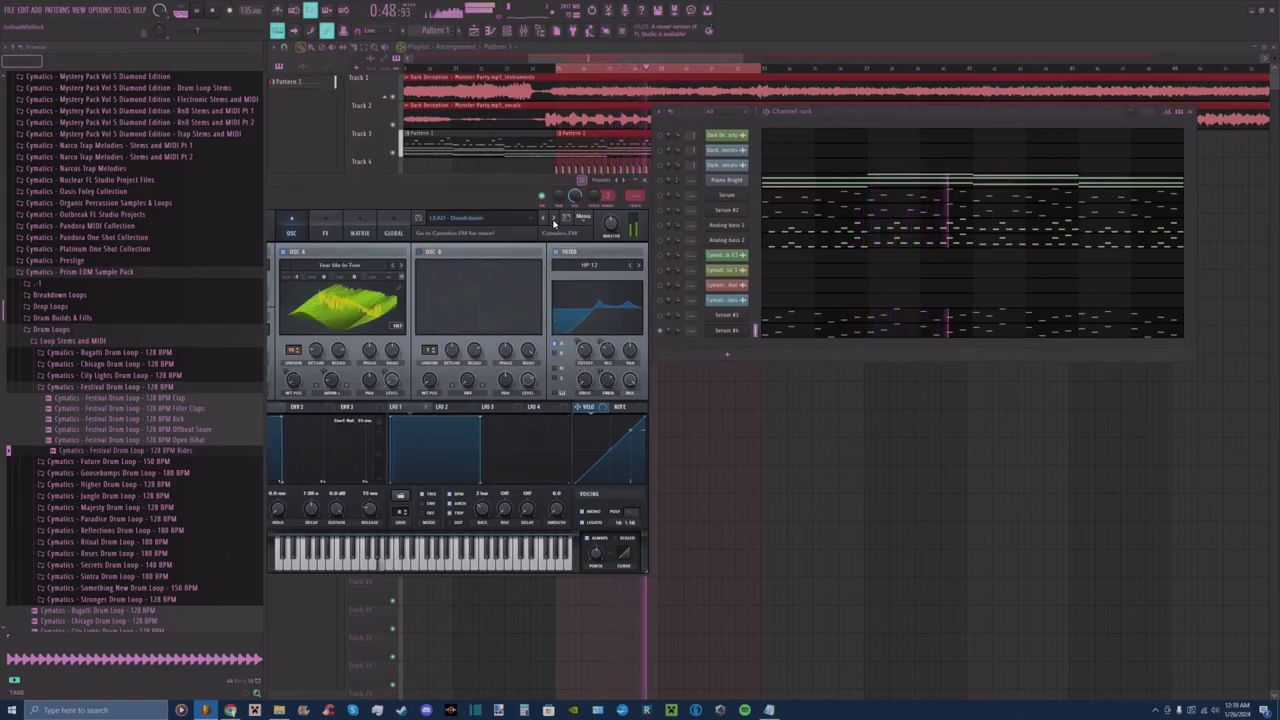
click(553, 221)
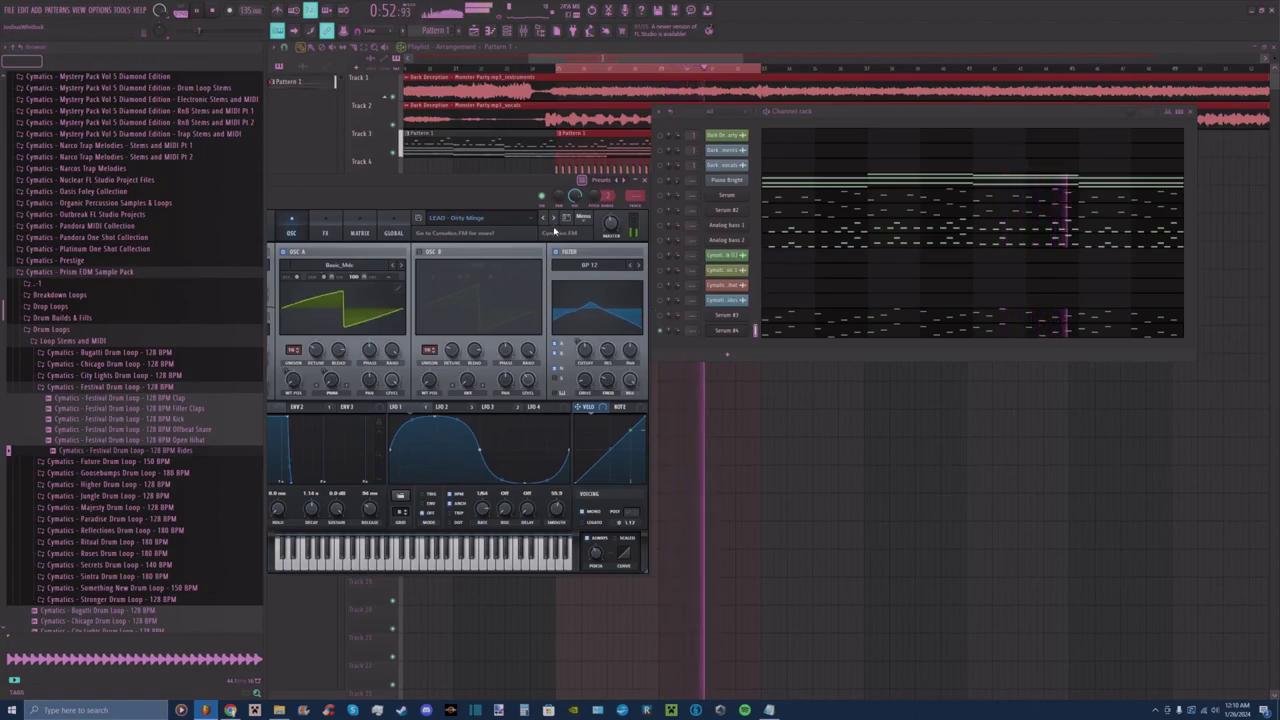
click(553, 221)
click(553, 221)
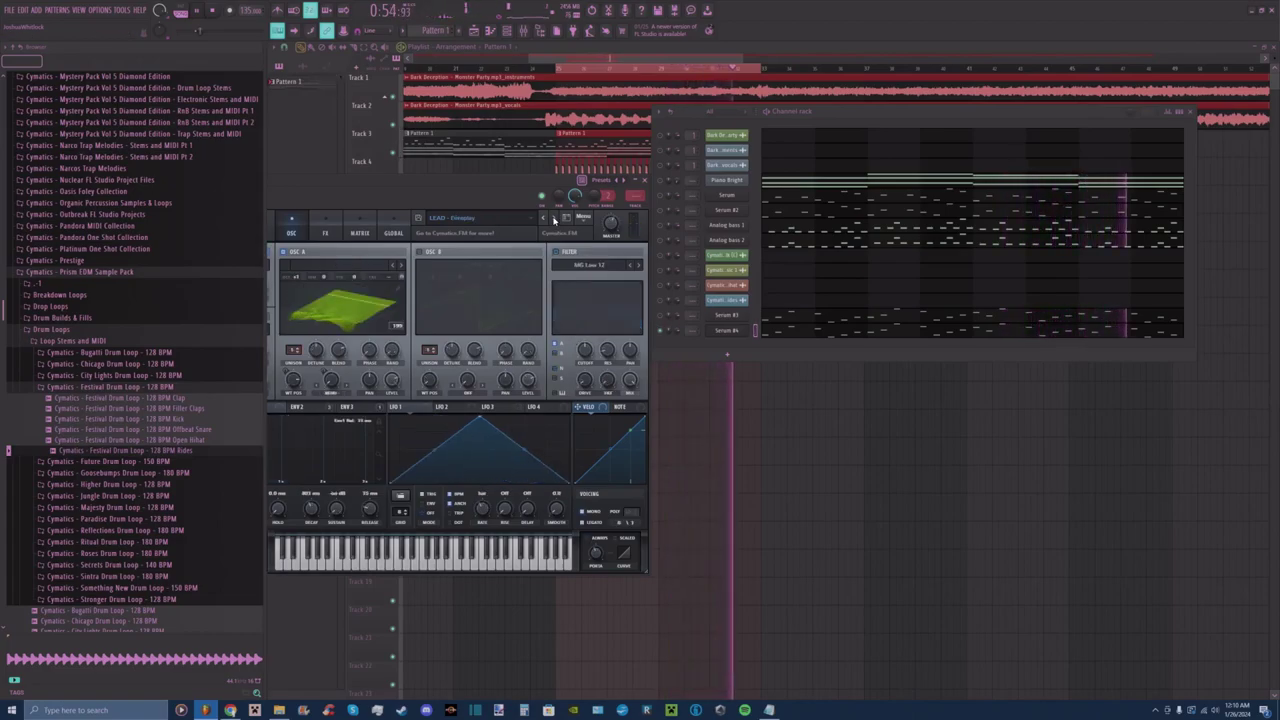
click(553, 221)
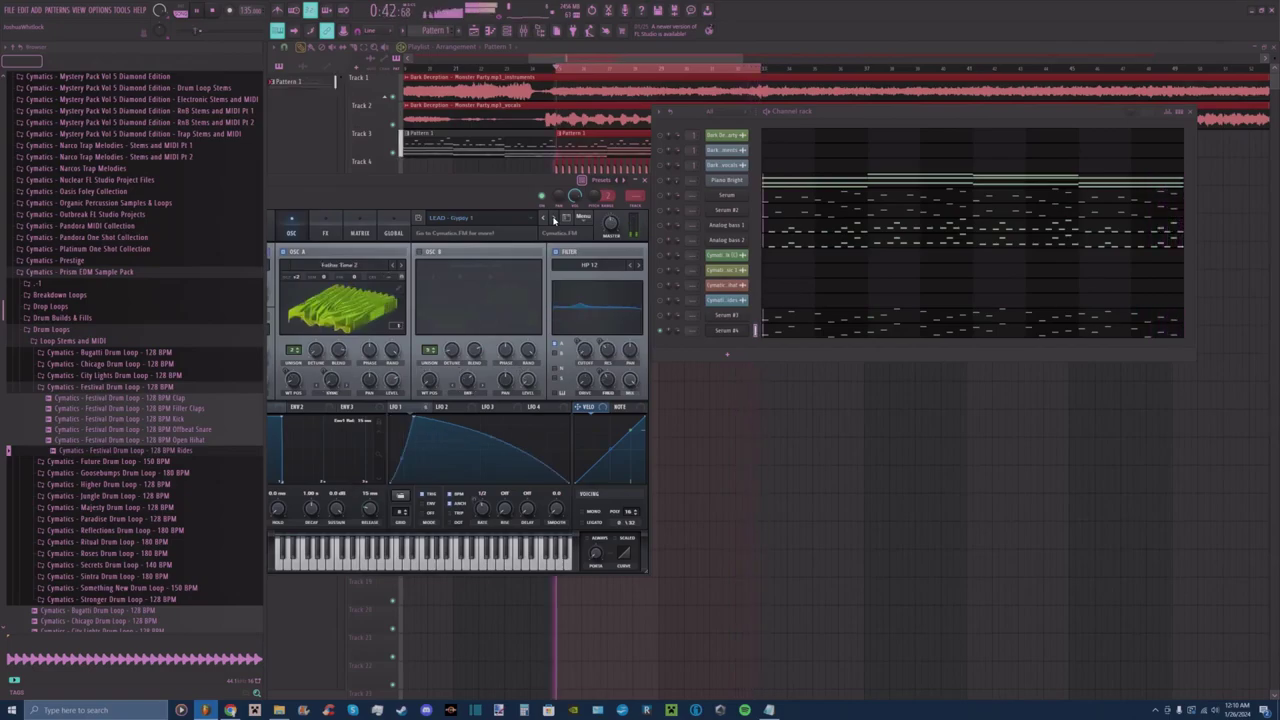
click(553, 221)
click(555, 221)
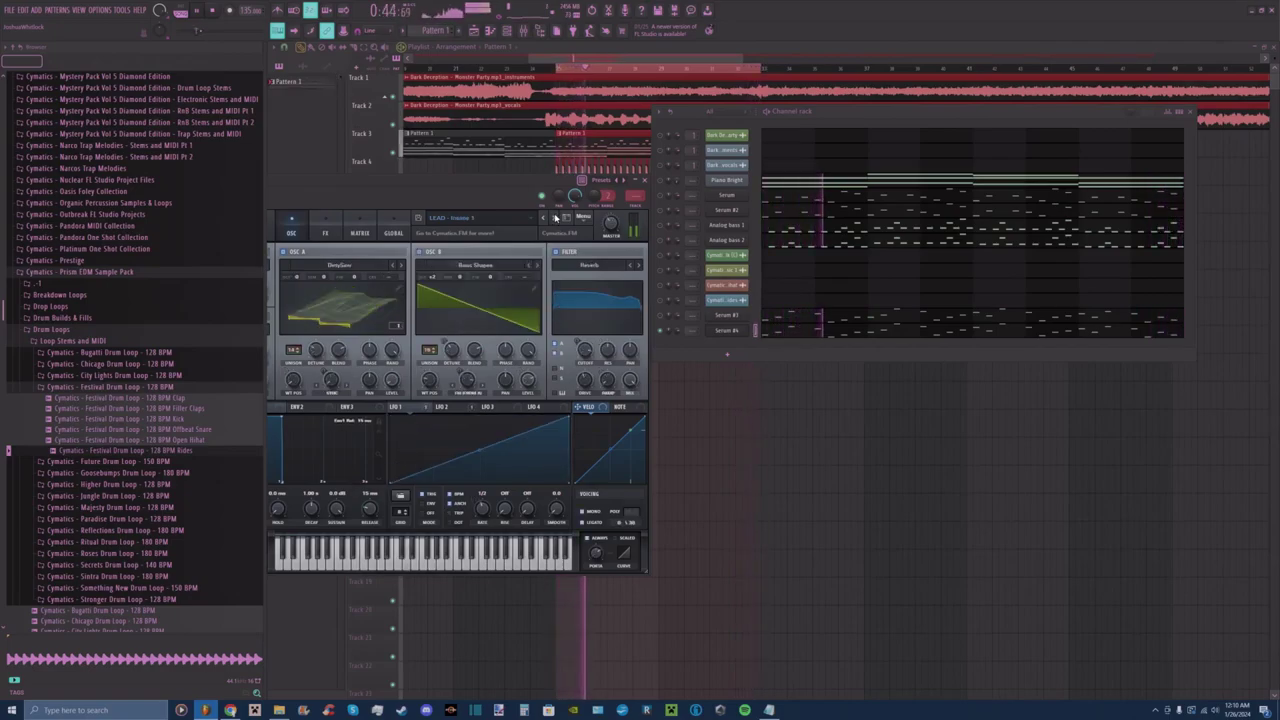
click(556, 221)
click(556, 221)
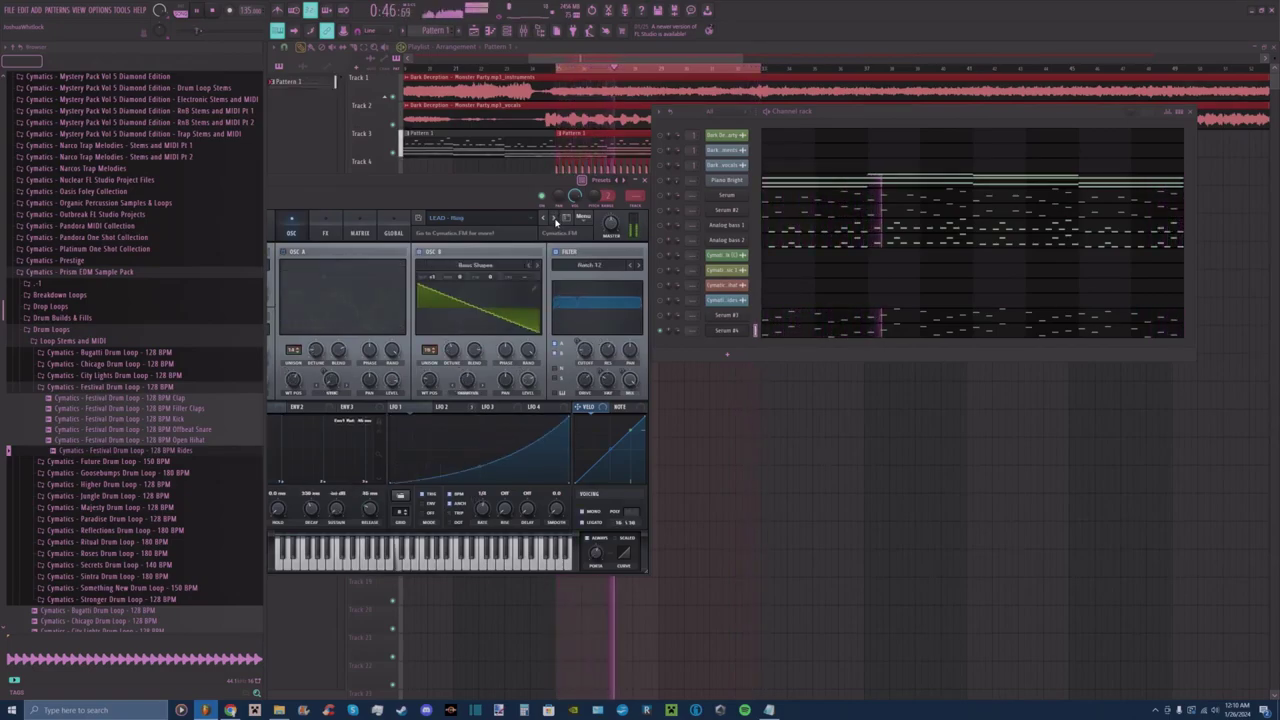
click(556, 221)
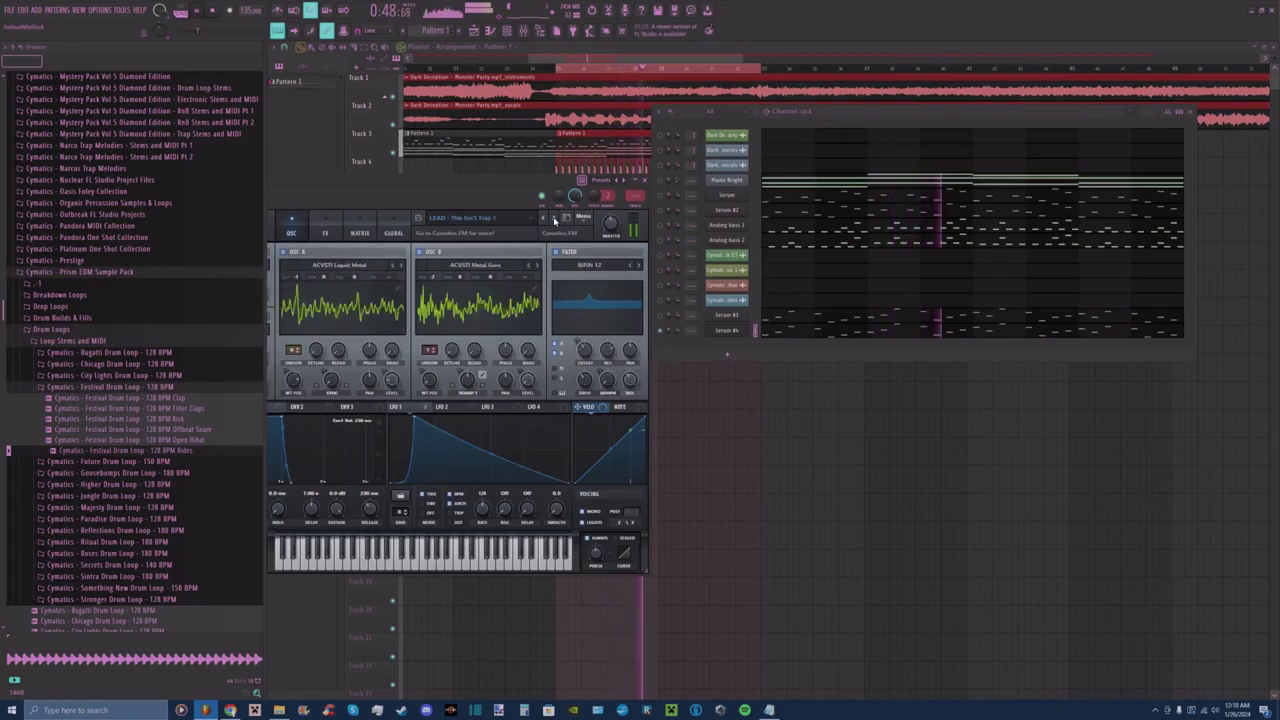
click(556, 221)
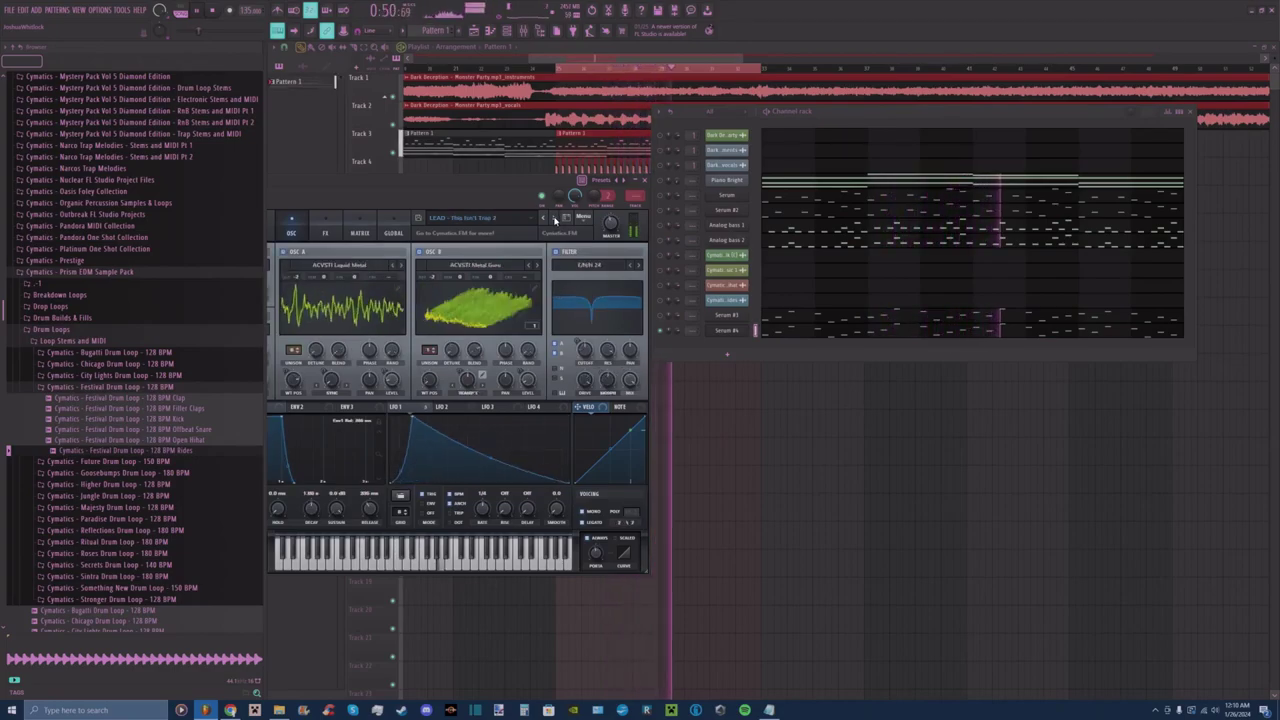
click(556, 221)
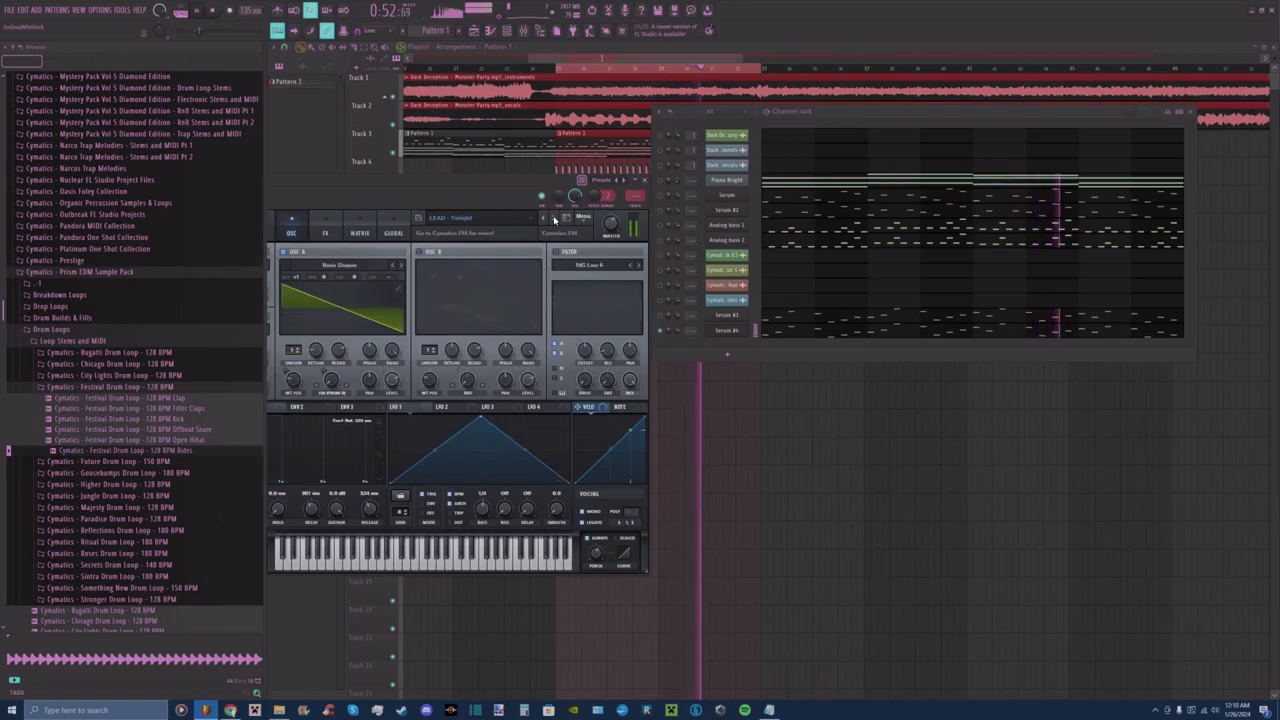
click(556, 221)
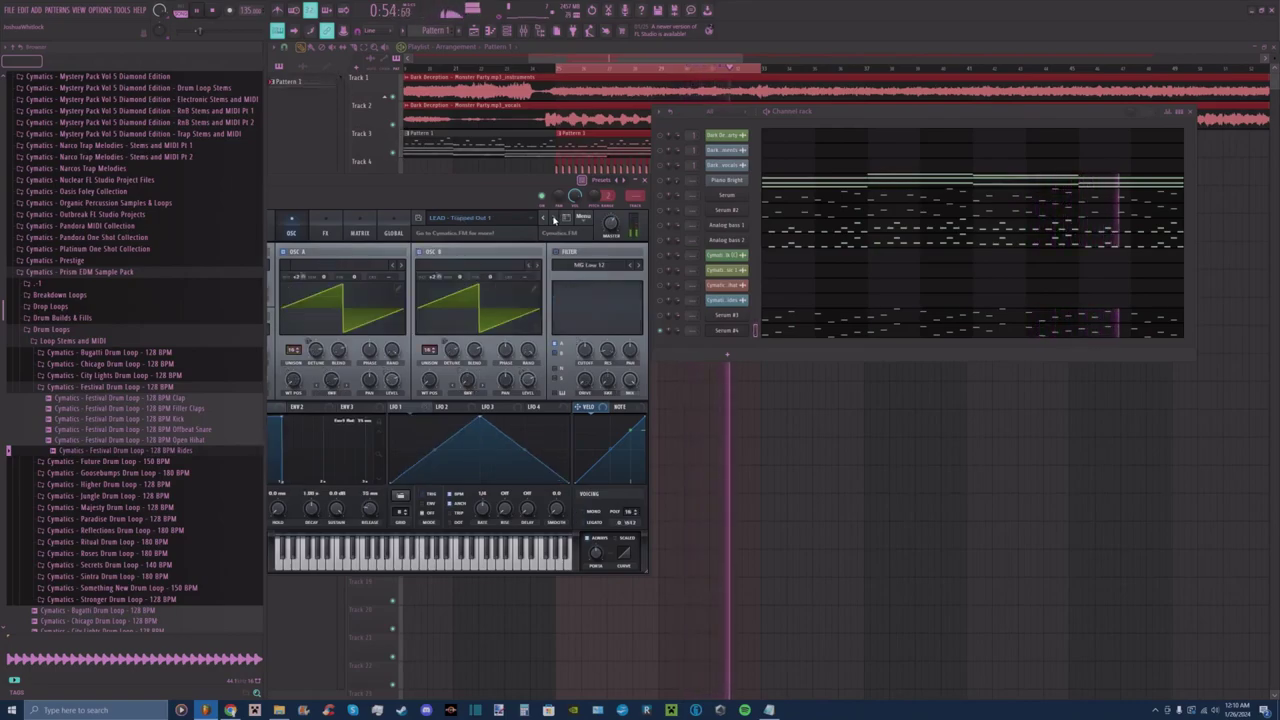
click(556, 221)
click(554, 219)
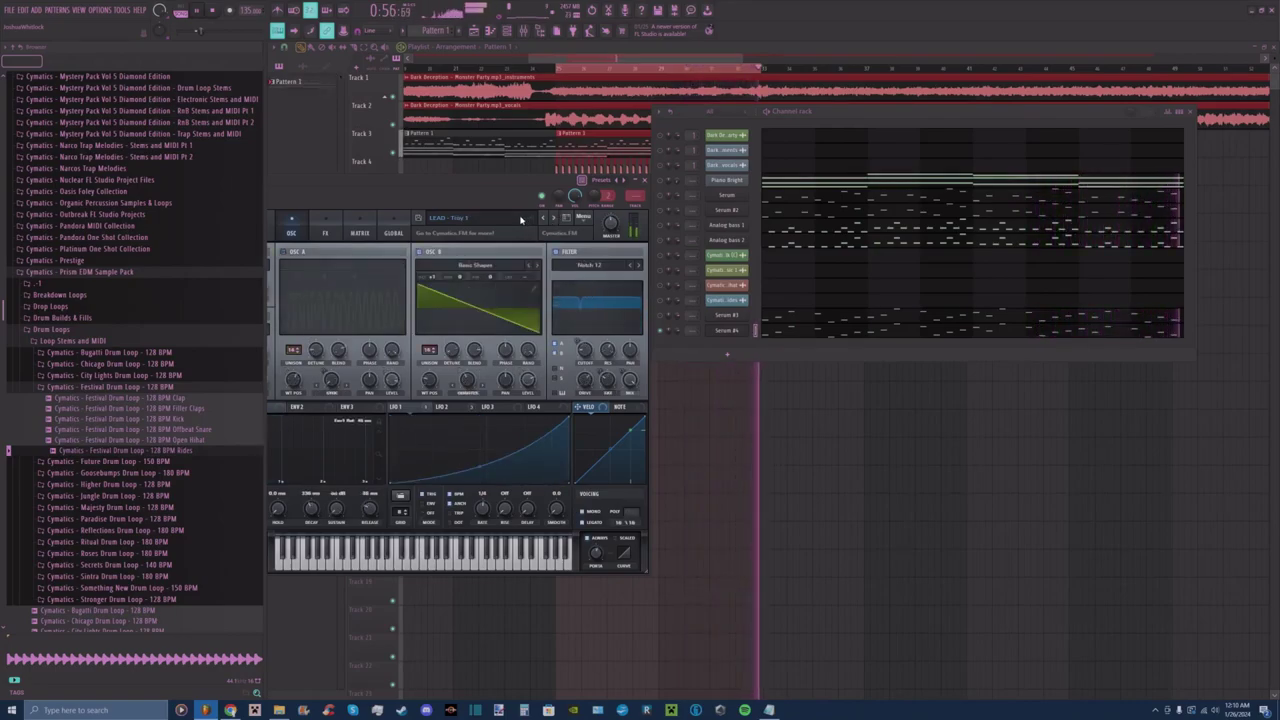
click(554, 219)
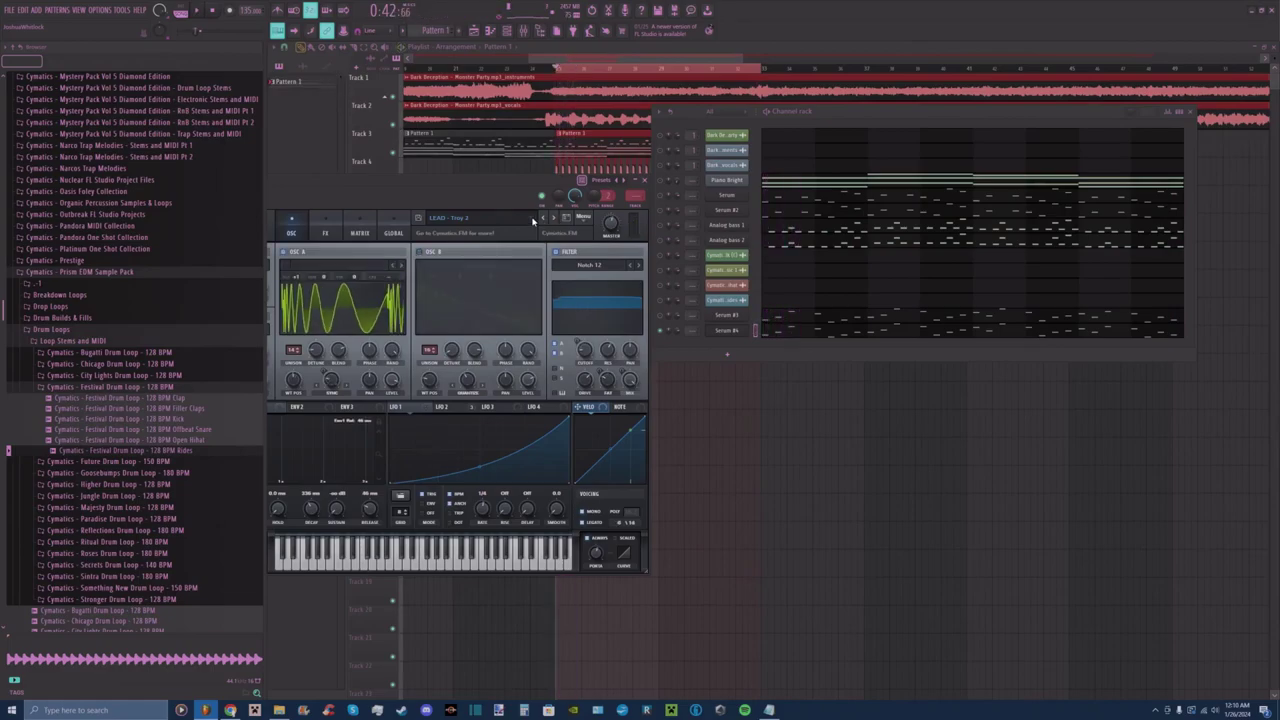
Try the LEAD presets of the Cymatics - Jaws Presets collection on the cloned Serum, up to LEAD - Future Haus Pluck.
click(533, 220)
mouse_move(535, 329)
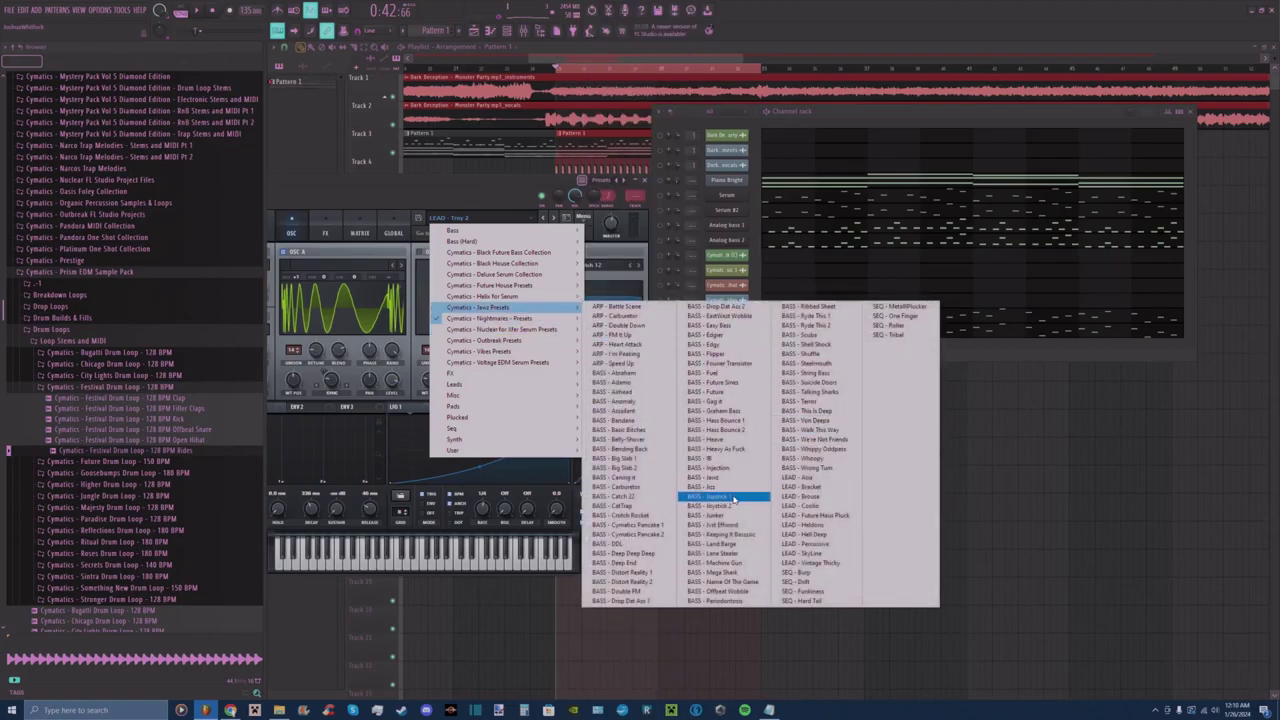
click(820, 480)
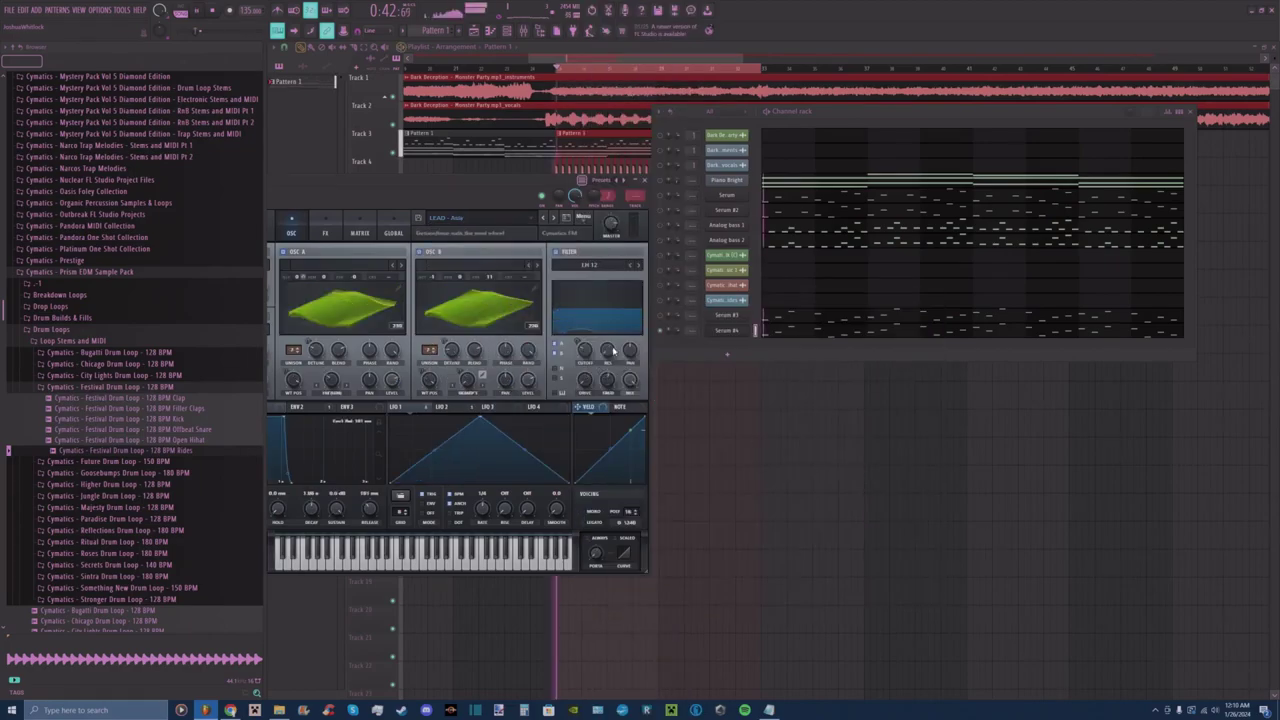
click(552, 219)
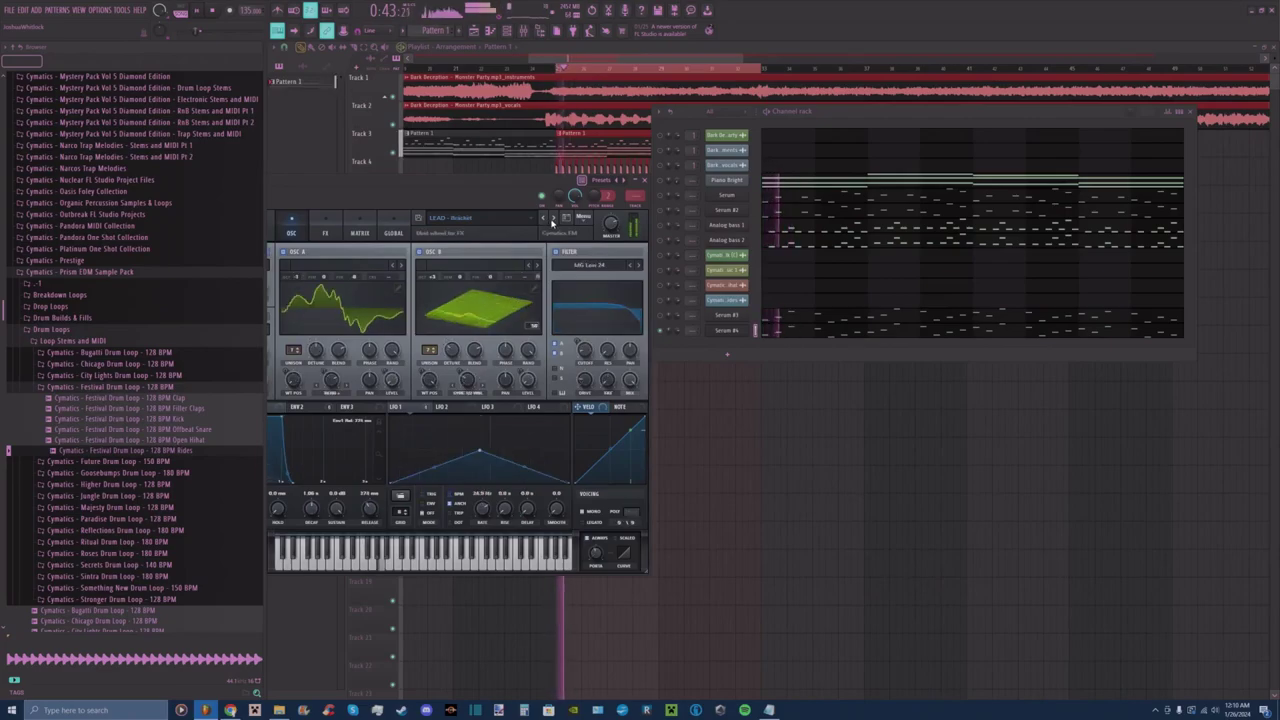
click(552, 219)
click(553, 219)
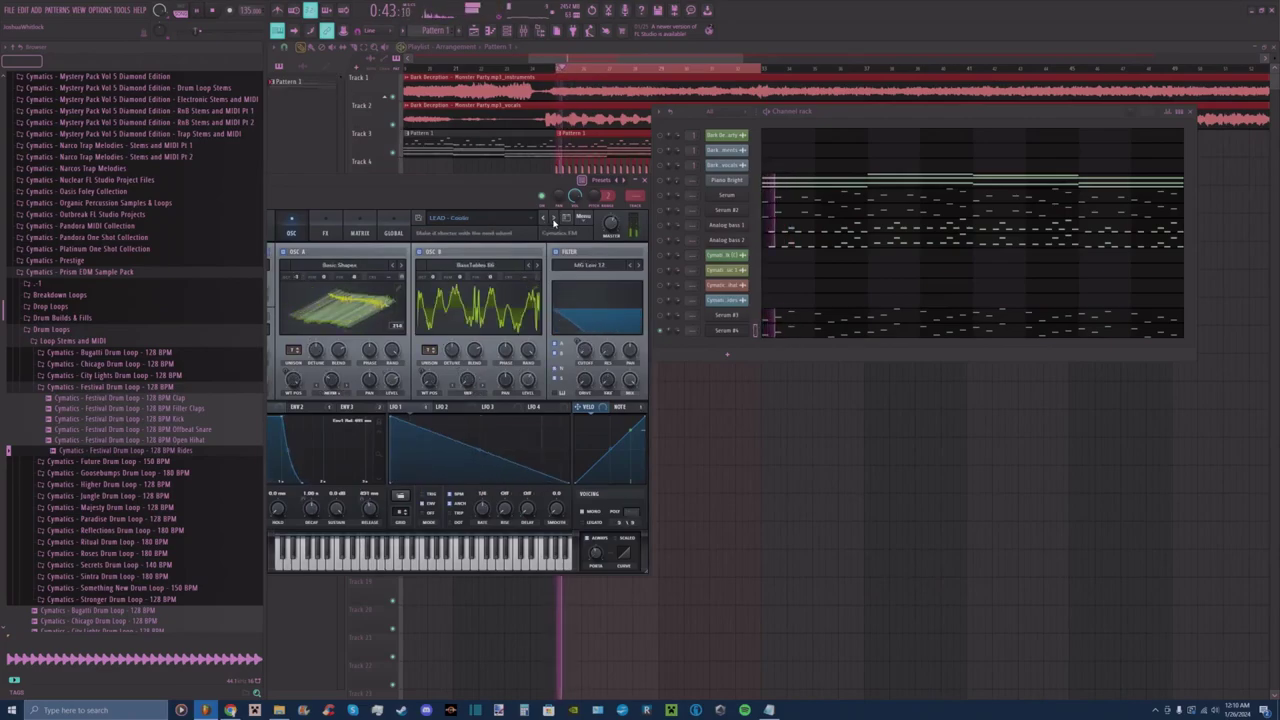
click(553, 219)
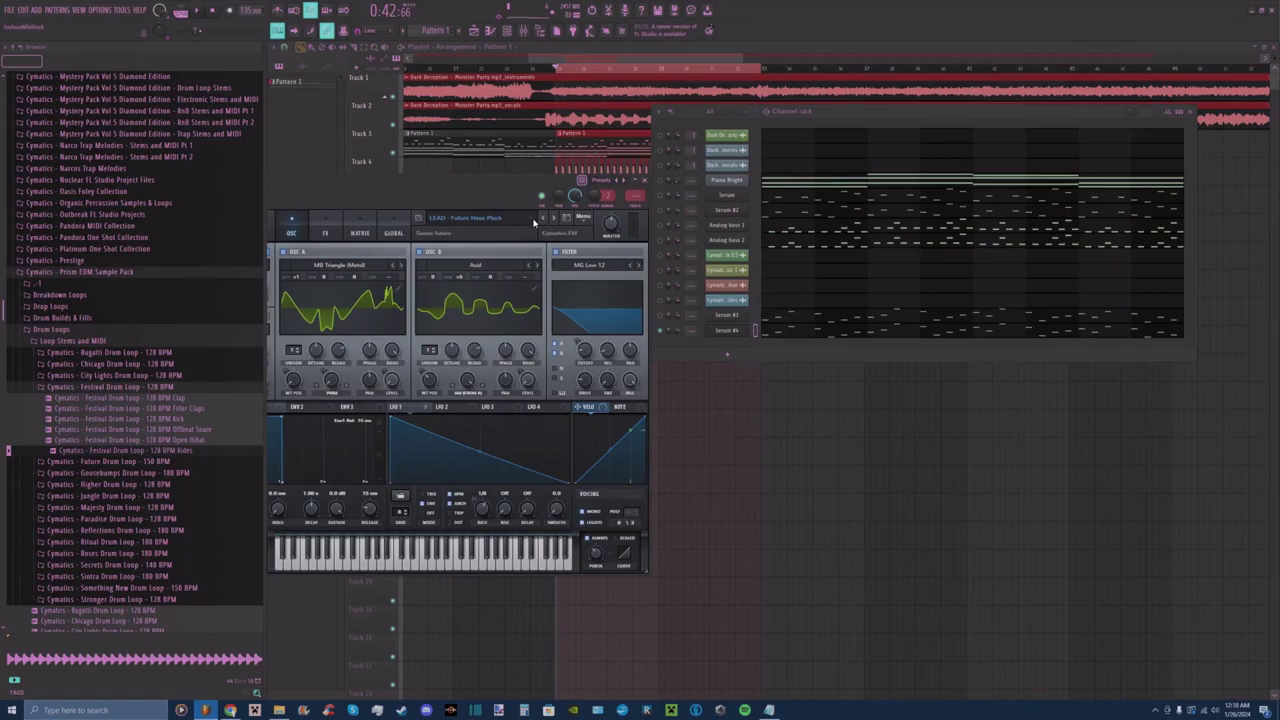
Load LEAD - Abduction from Cymatics - Vibes Presets on the cloned Serum and advance through the lead presets to LEAD - Homeworld.
click(534, 222)
mouse_move(530, 351)
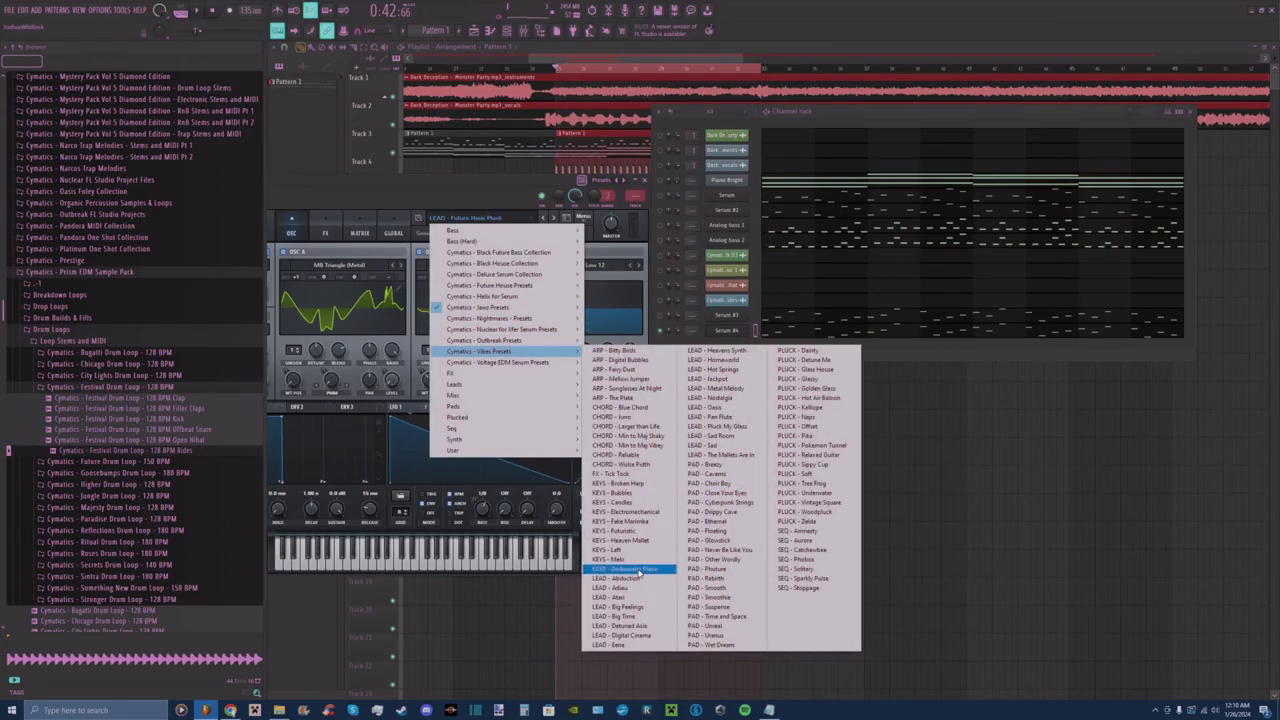
click(640, 578)
click(553, 218)
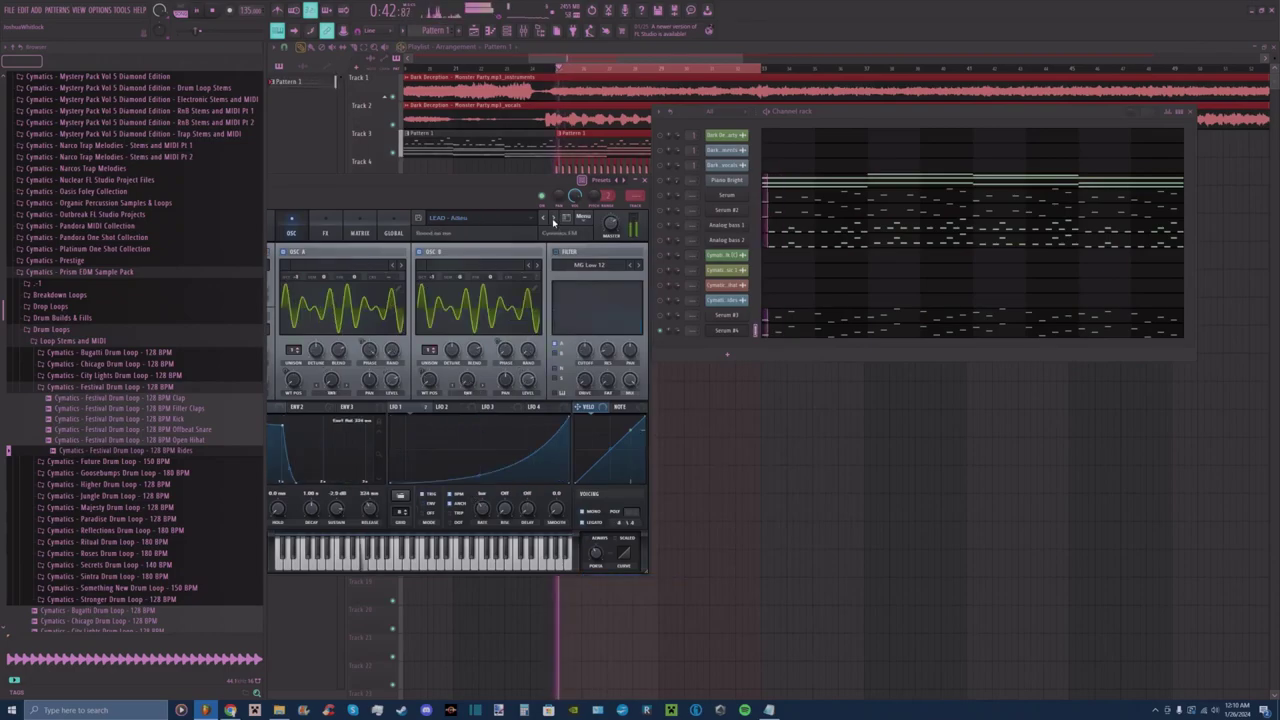
click(553, 219)
click(553, 219)
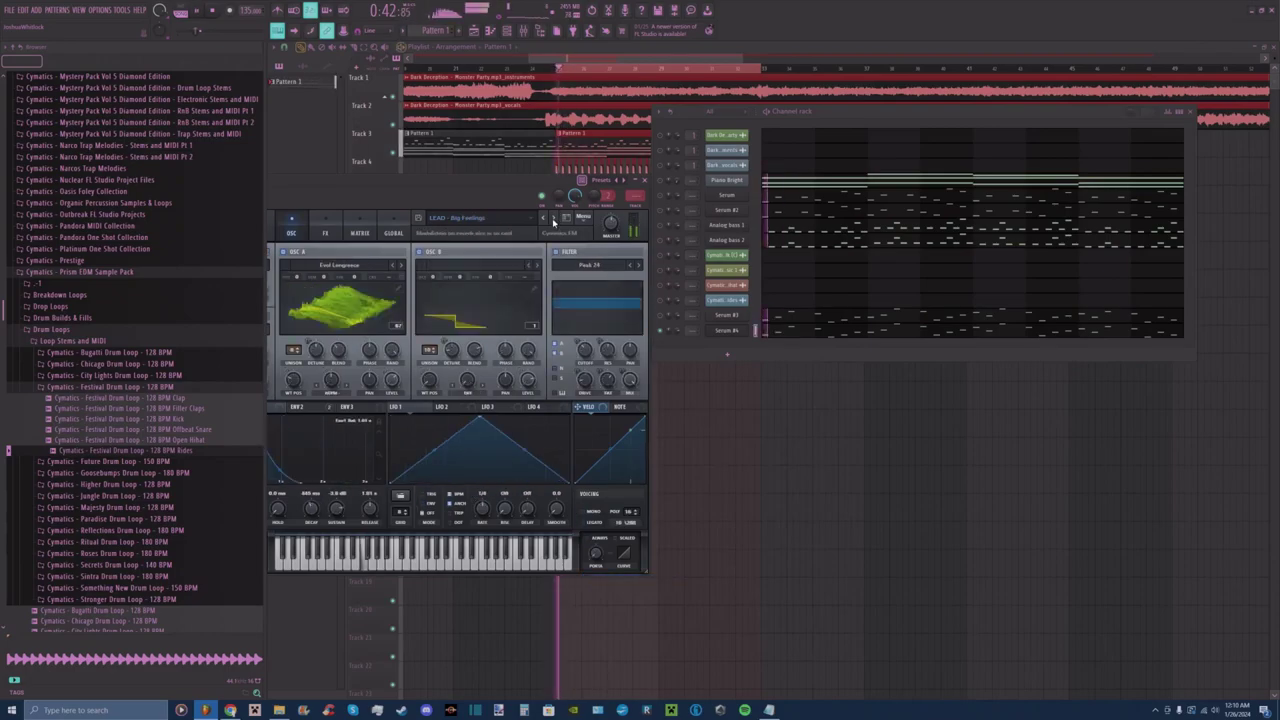
click(553, 220)
click(553, 219)
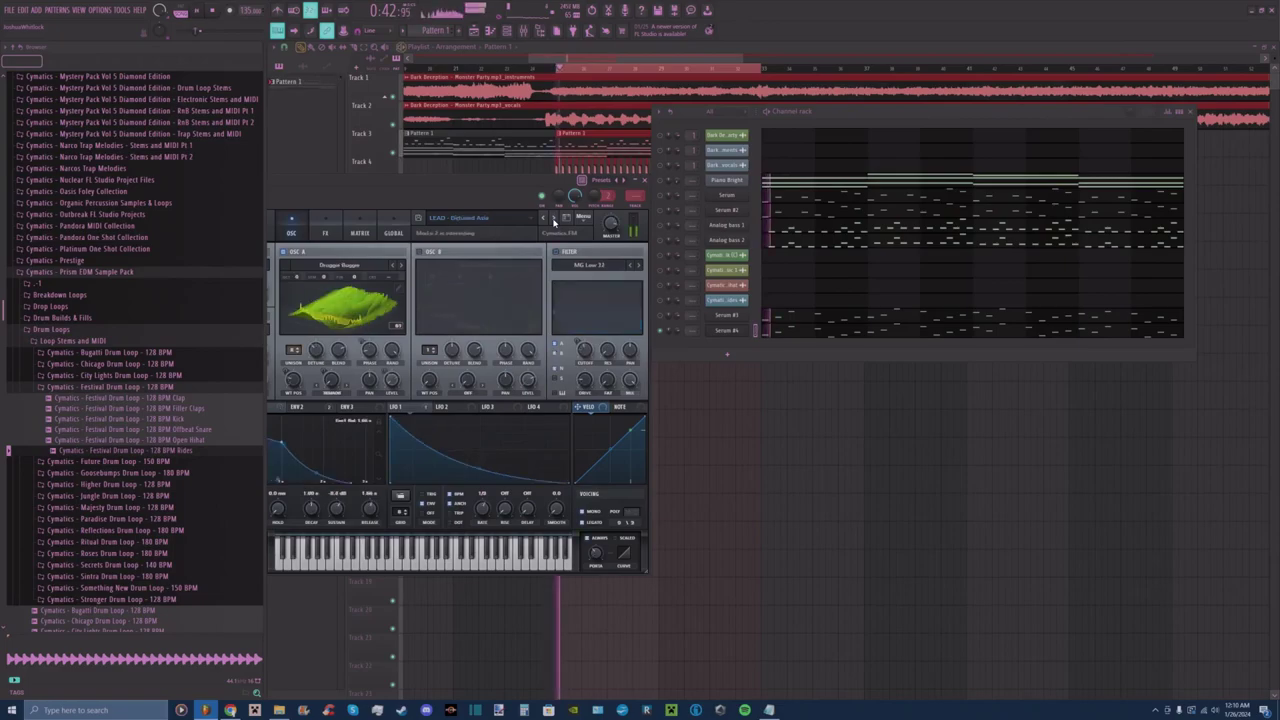
click(553, 220)
click(554, 220)
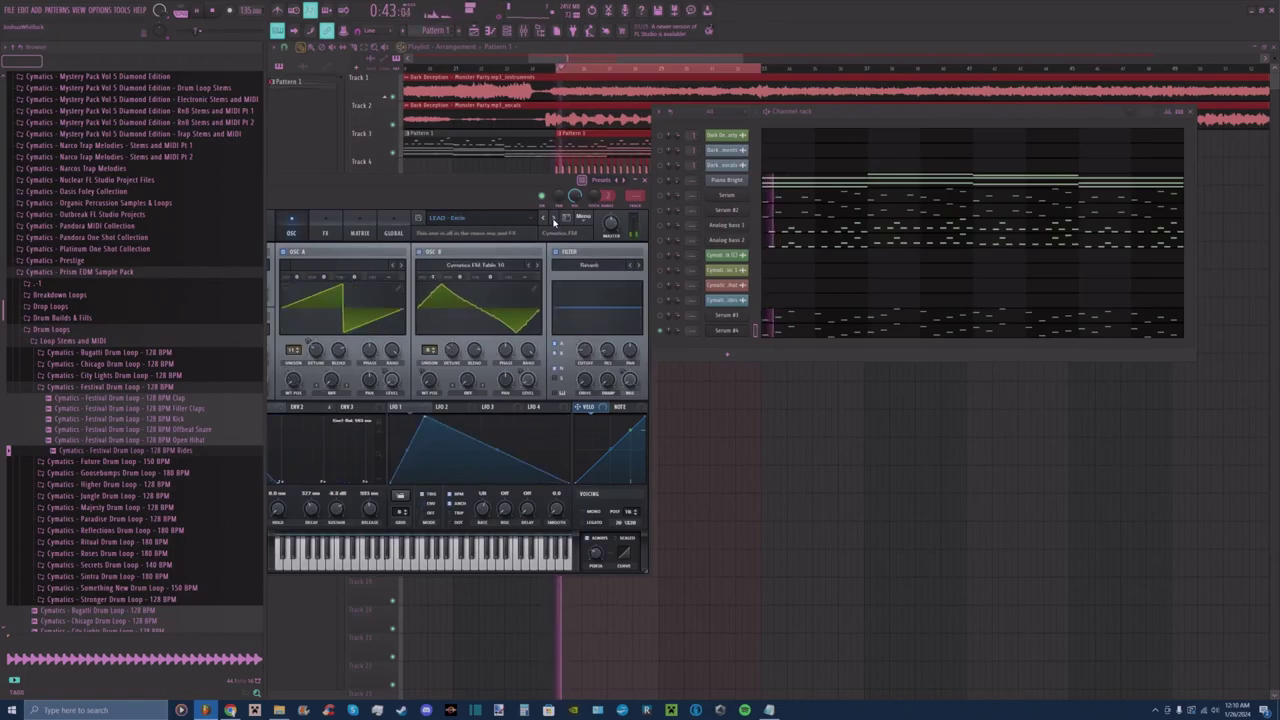
click(554, 220)
click(554, 220)
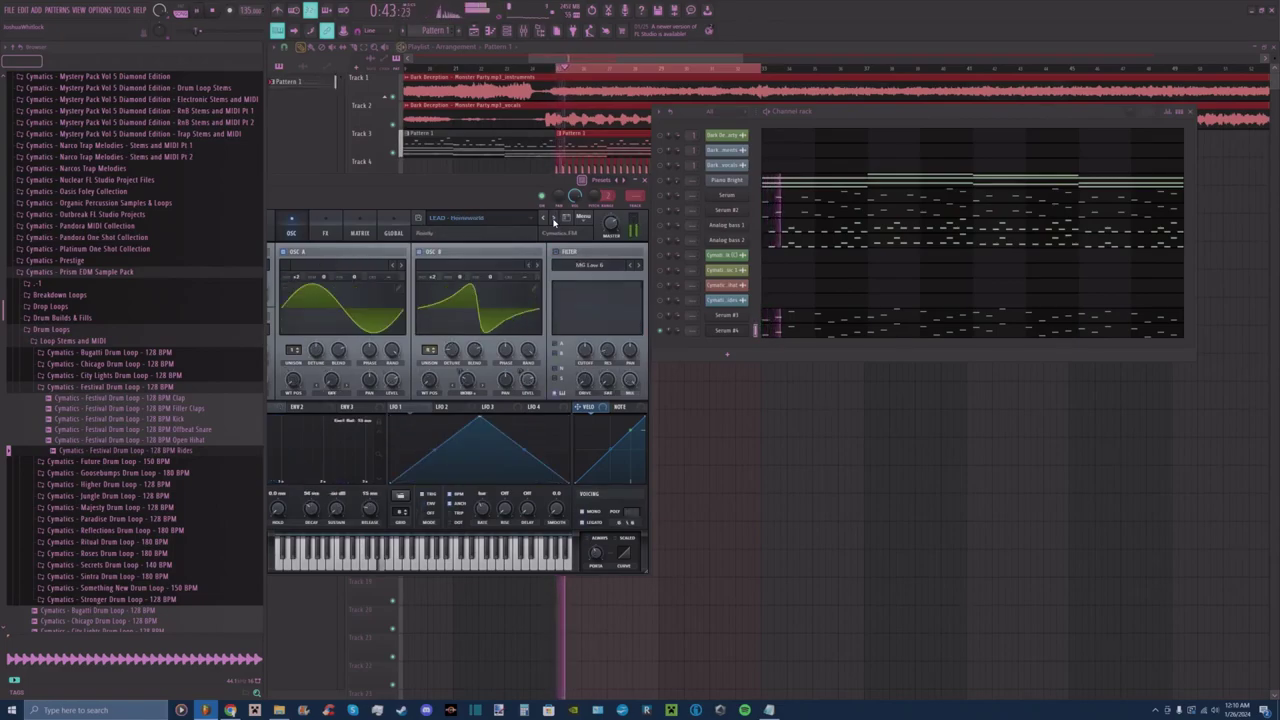
Advance through the lead presets of the open Serum channel and settle on LEAD - Nostalgia.
click(554, 220)
click(554, 220)
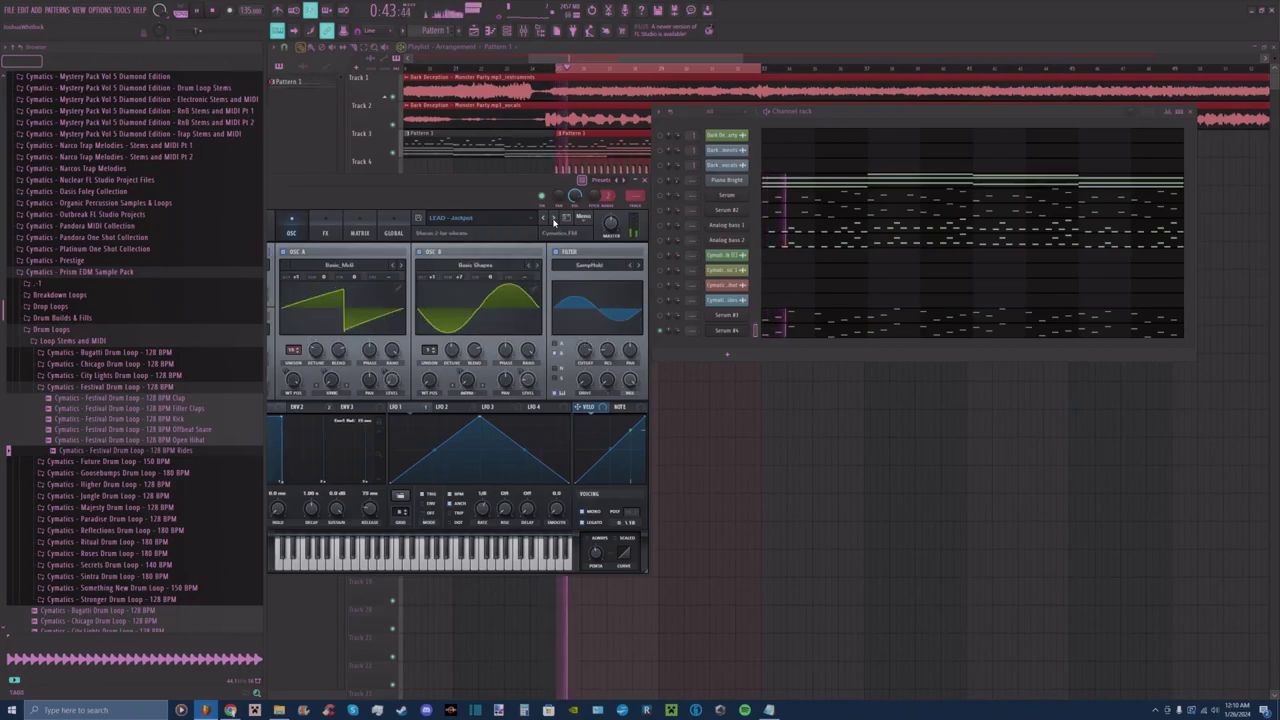
click(554, 220)
click(554, 220)
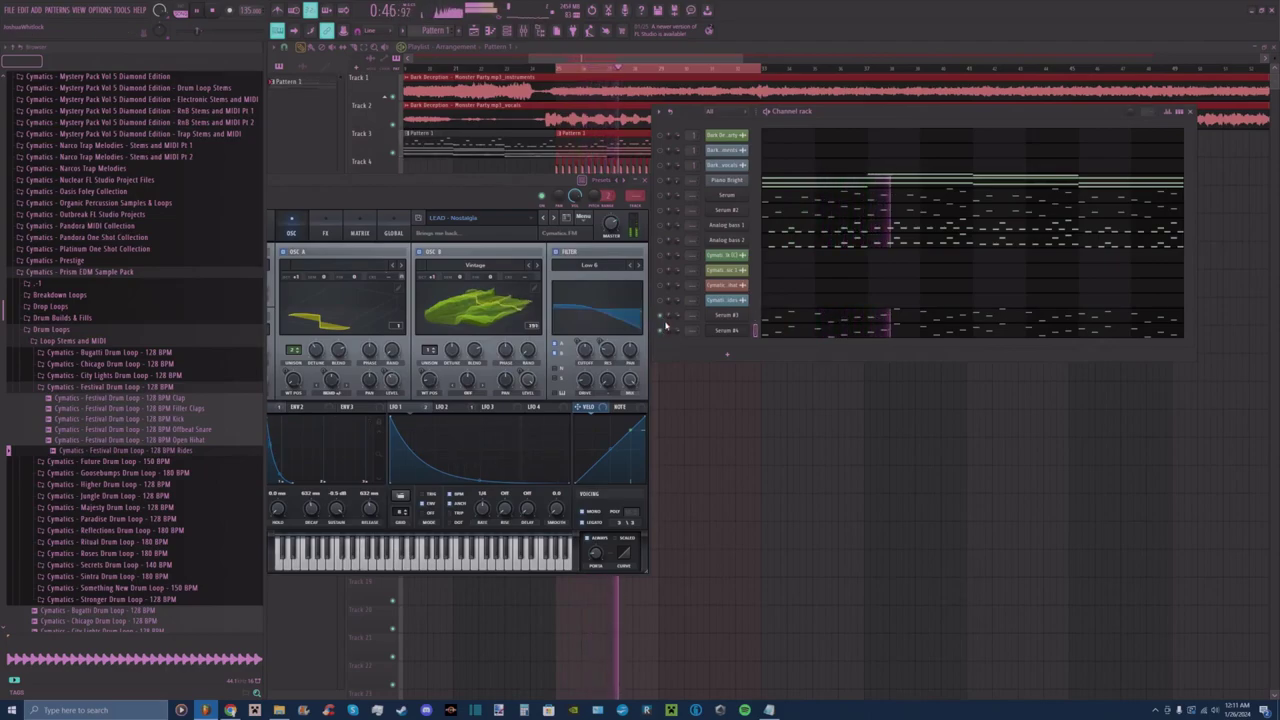
Move the Serum #3 and Serum #4 channels up the channel rack to directly below Serum #2.
click(738, 330)
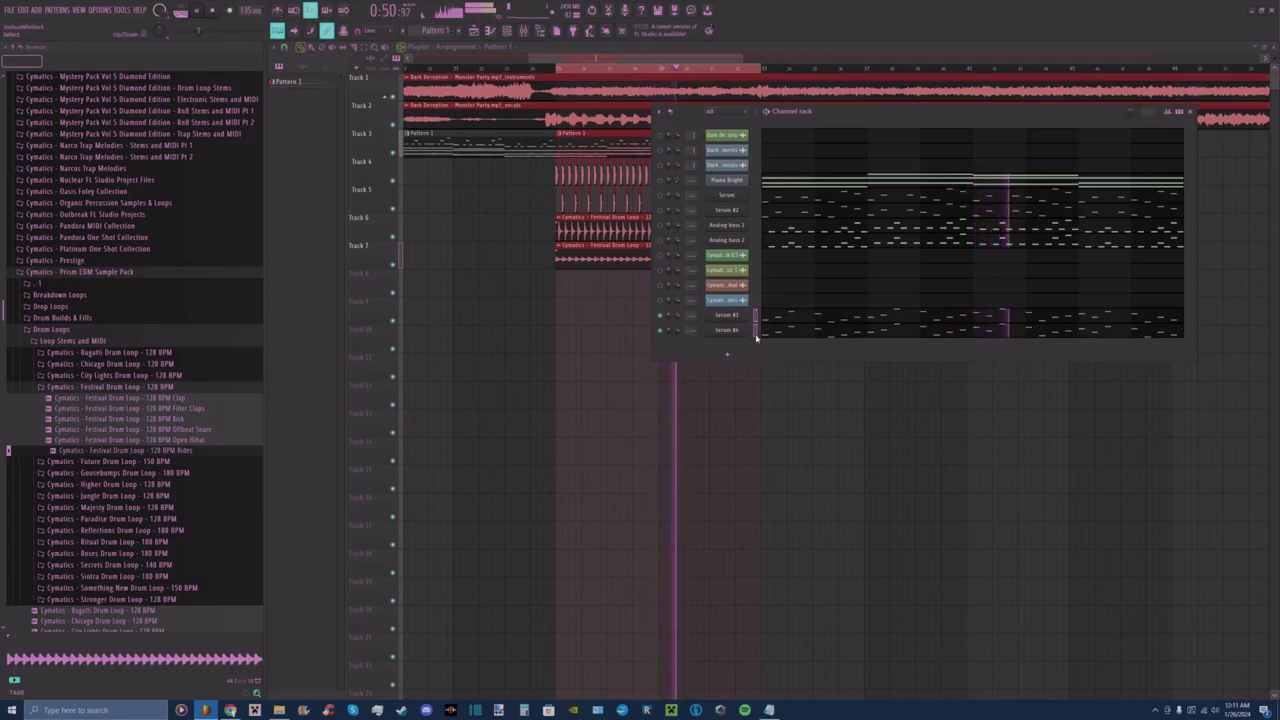
key(alt+Up)
key(alt+Up)
key(alt+Up)
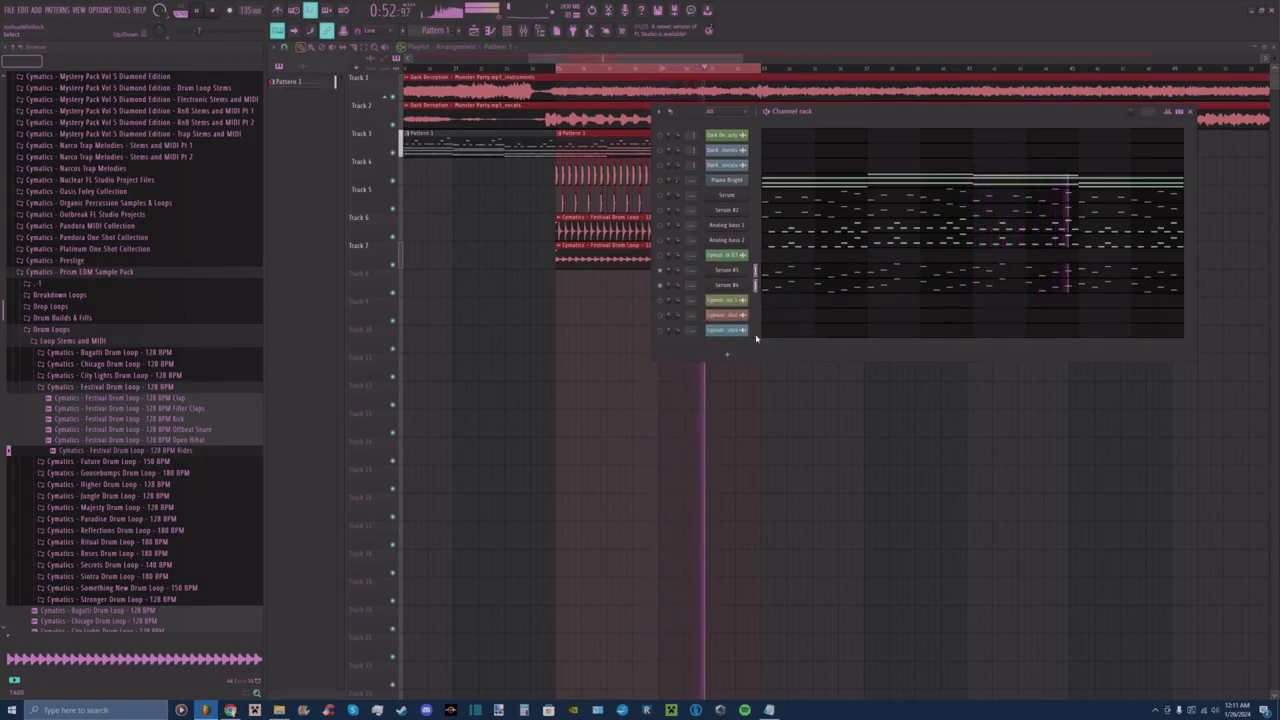
key(alt+Up)
key(alt+Up)
key(alt+Up)
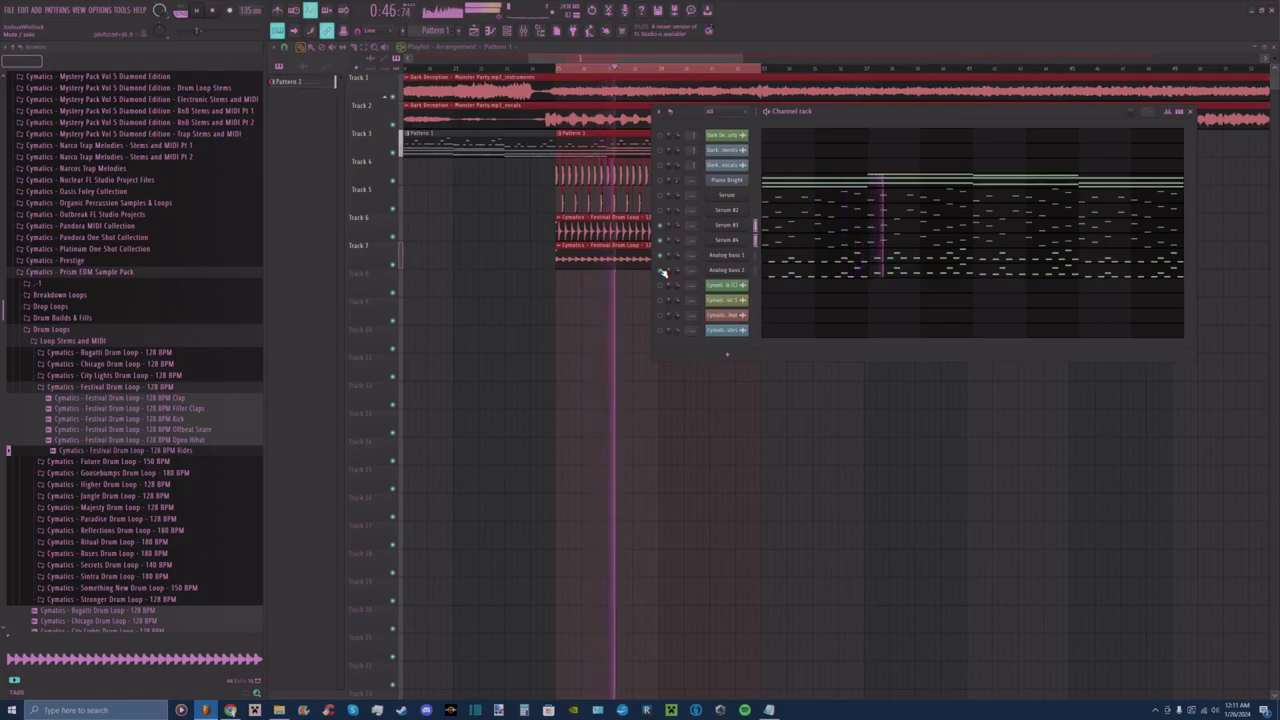
Add a new Serum instance to the channel rack and move its window clear of the channel list.
click(727, 355)
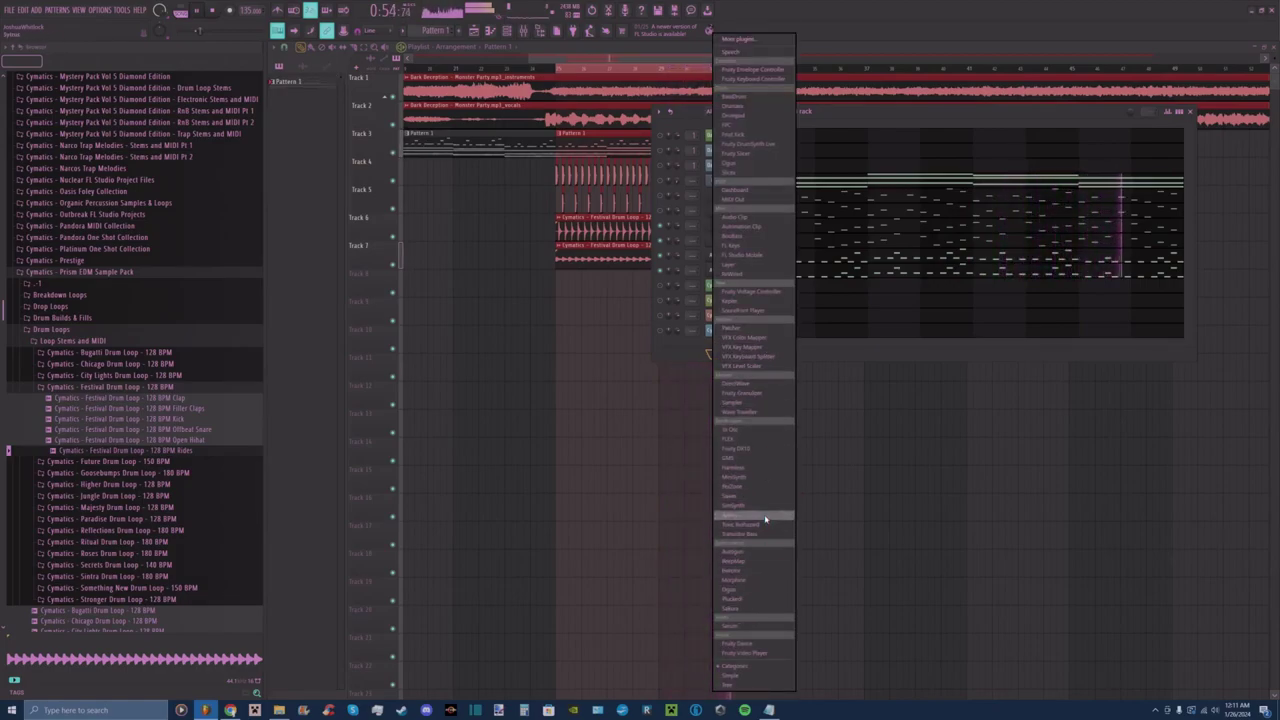
click(758, 627)
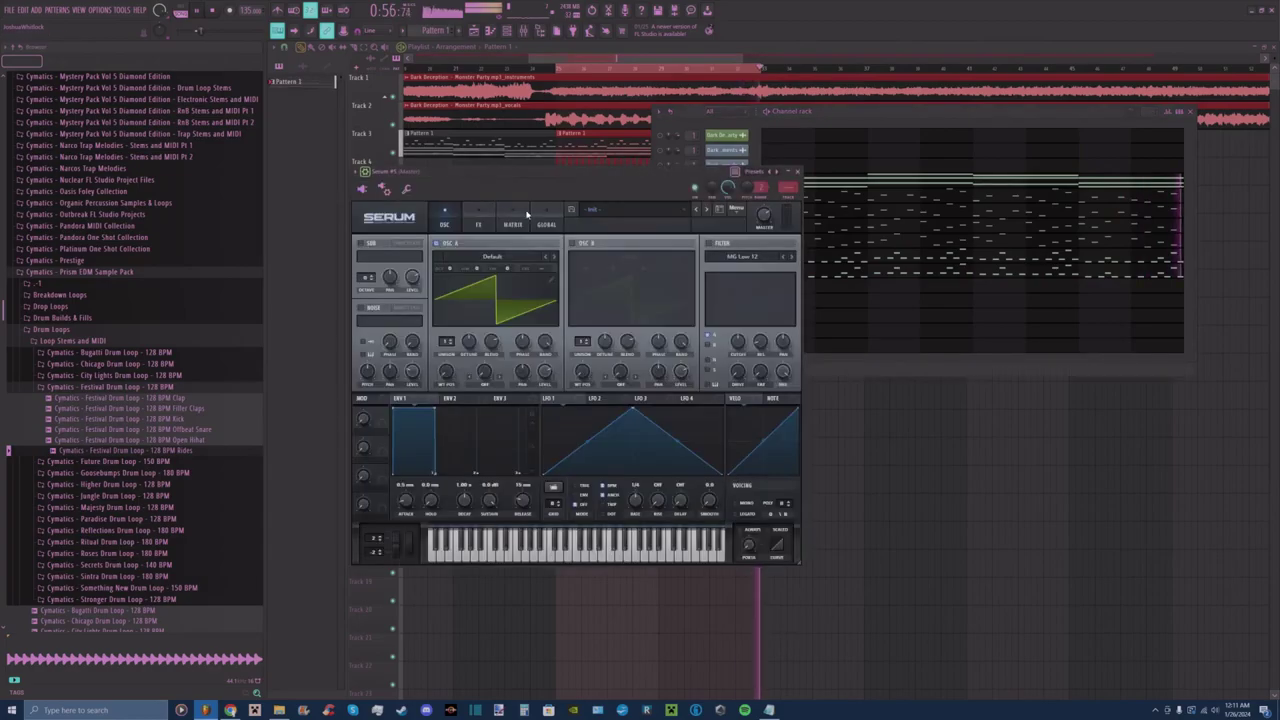
click(596, 212)
drag(657, 176, 633, 253)
Copy the notes of the Piano Bright channel and paste them into the new Serum channel.
right_click(744, 179)
click(858, 190)
right_click(746, 347)
click(858, 364)
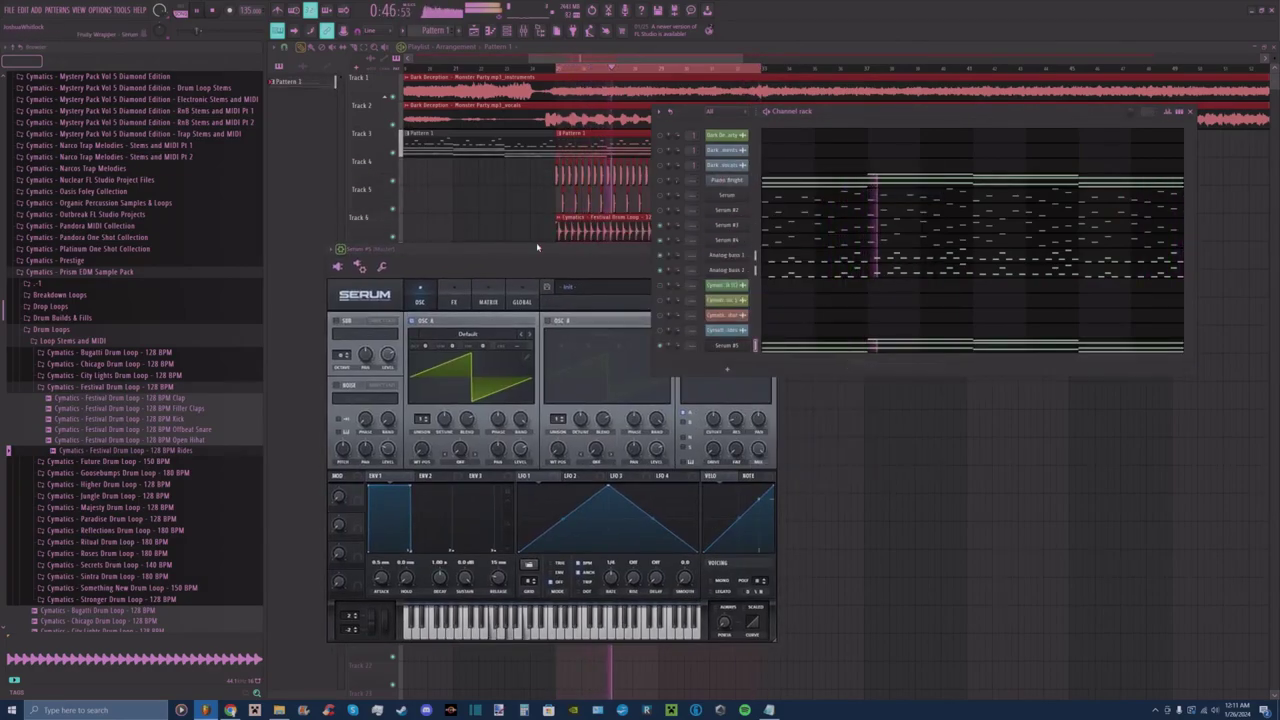
Load a chord preset from Cymatics - Black Future Bass Collection in the new Serum and audition the chord presets that follow it.
drag(537, 247, 579, 160)
click(608, 200)
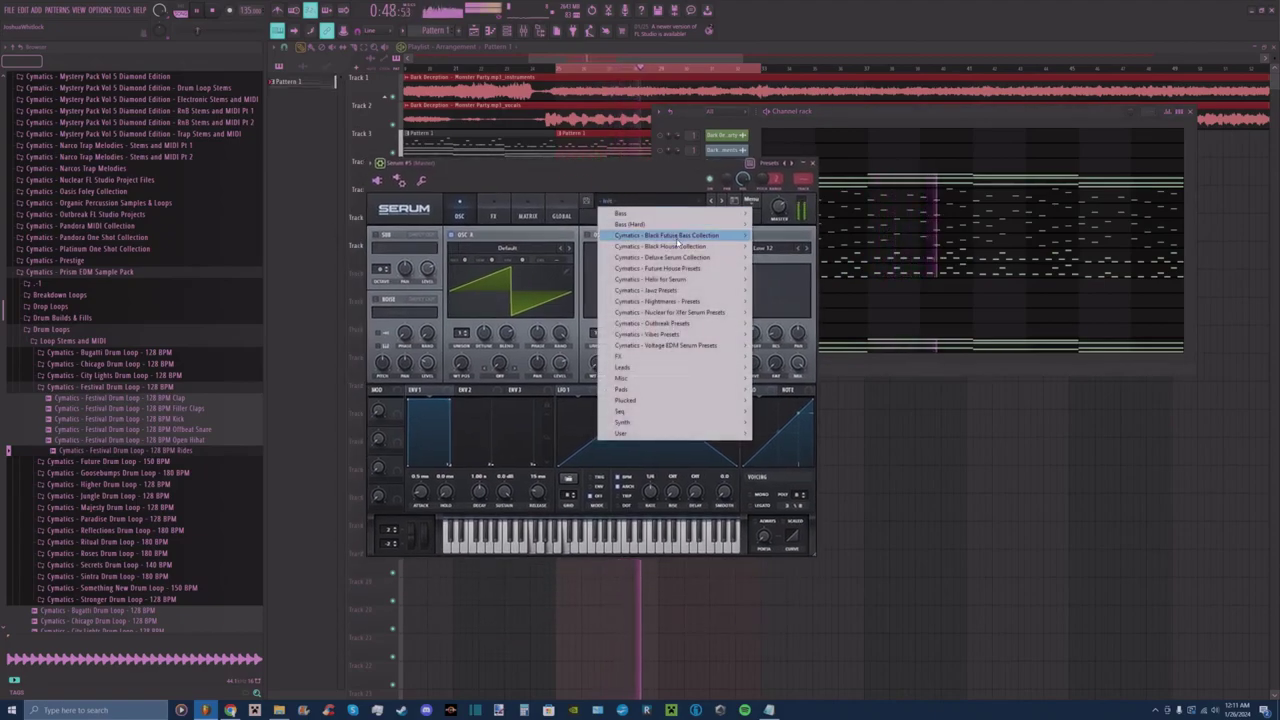
mouse_move(678, 243)
click(812, 357)
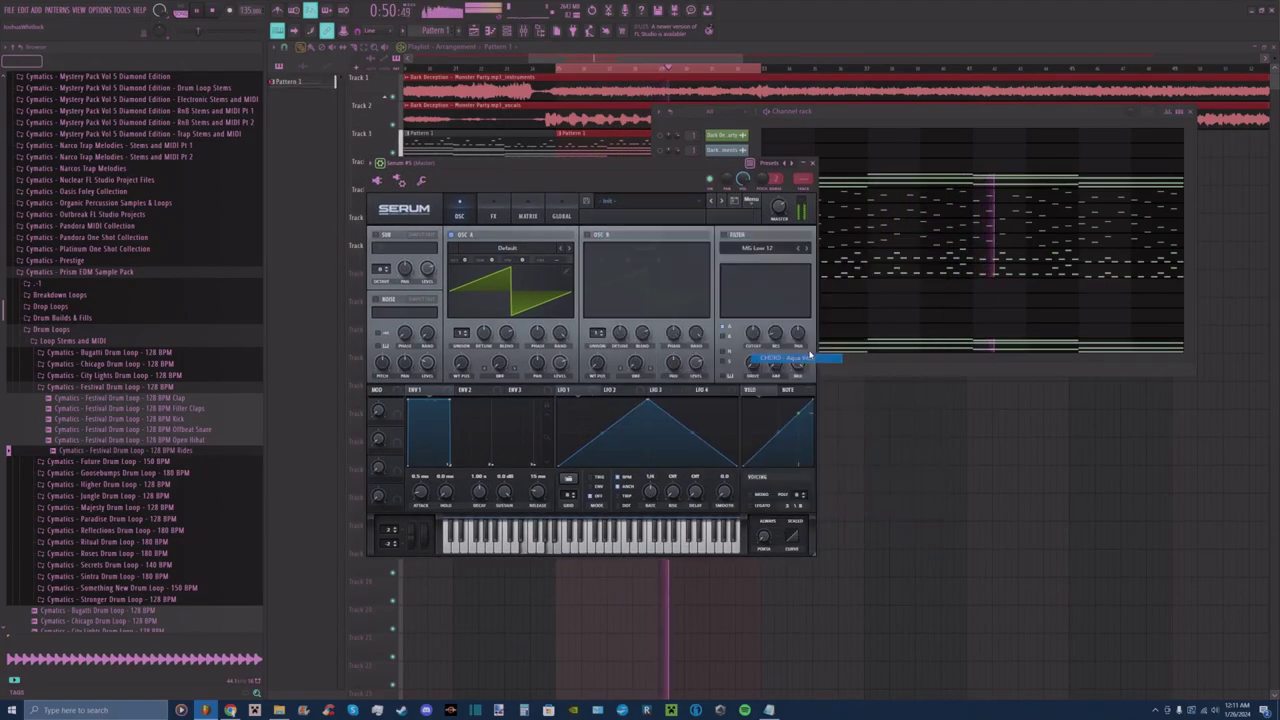
click(724, 202)
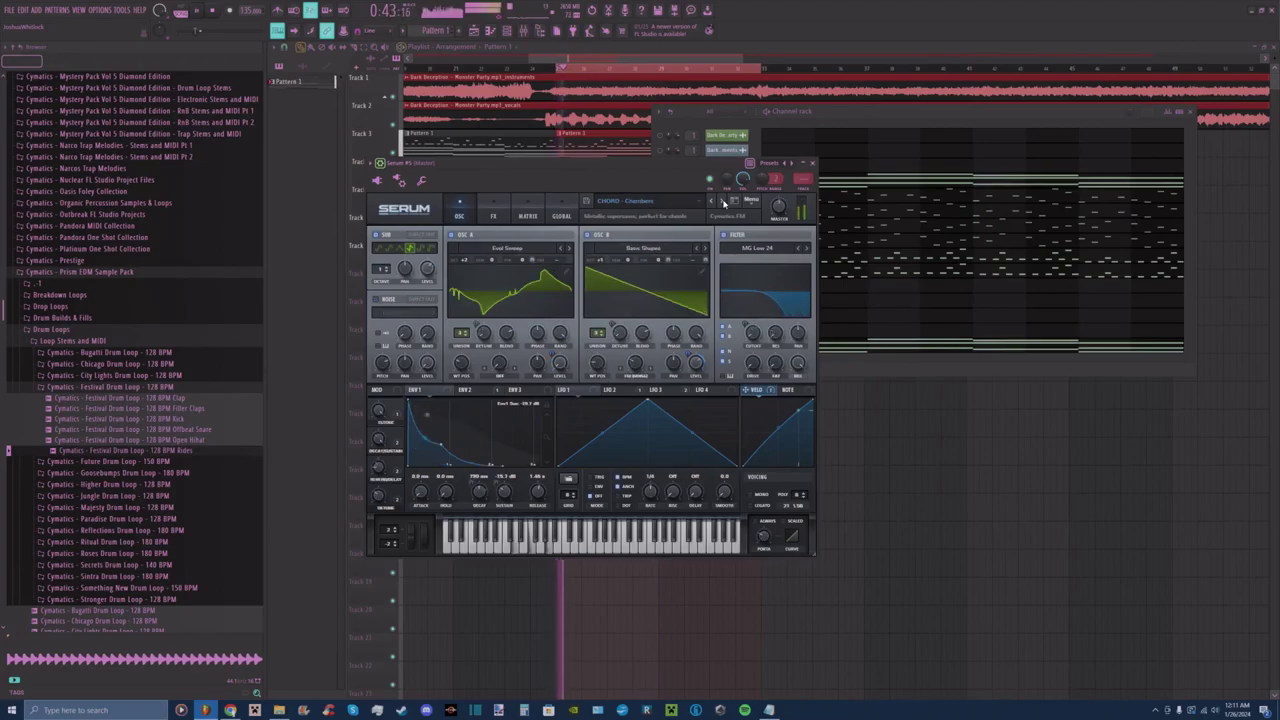
click(724, 202)
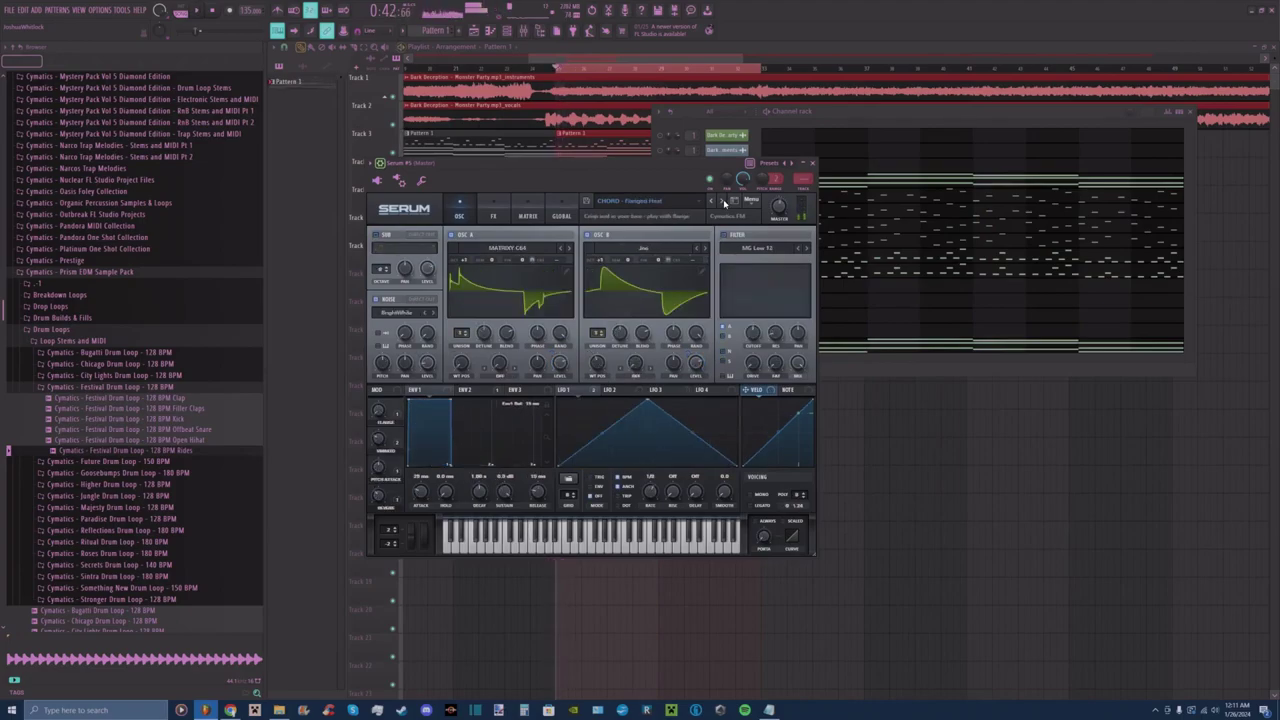
click(724, 202)
click(730, 356)
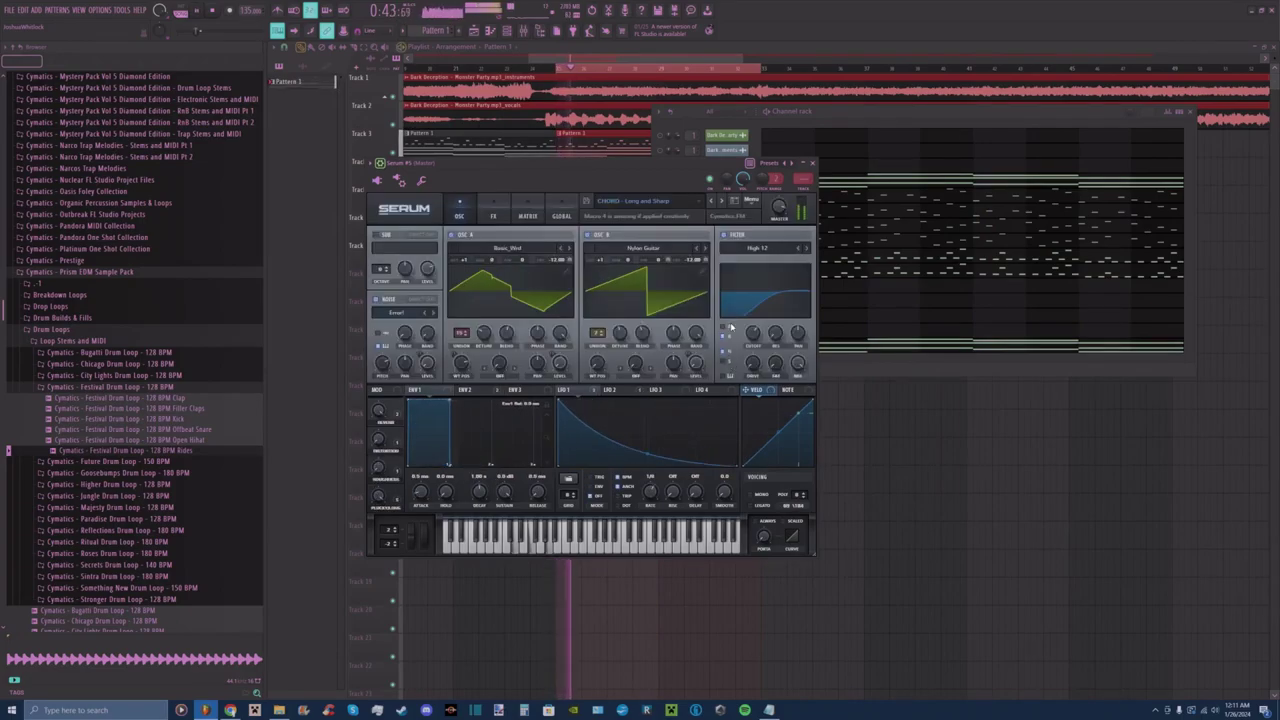
click(725, 202)
click(725, 202)
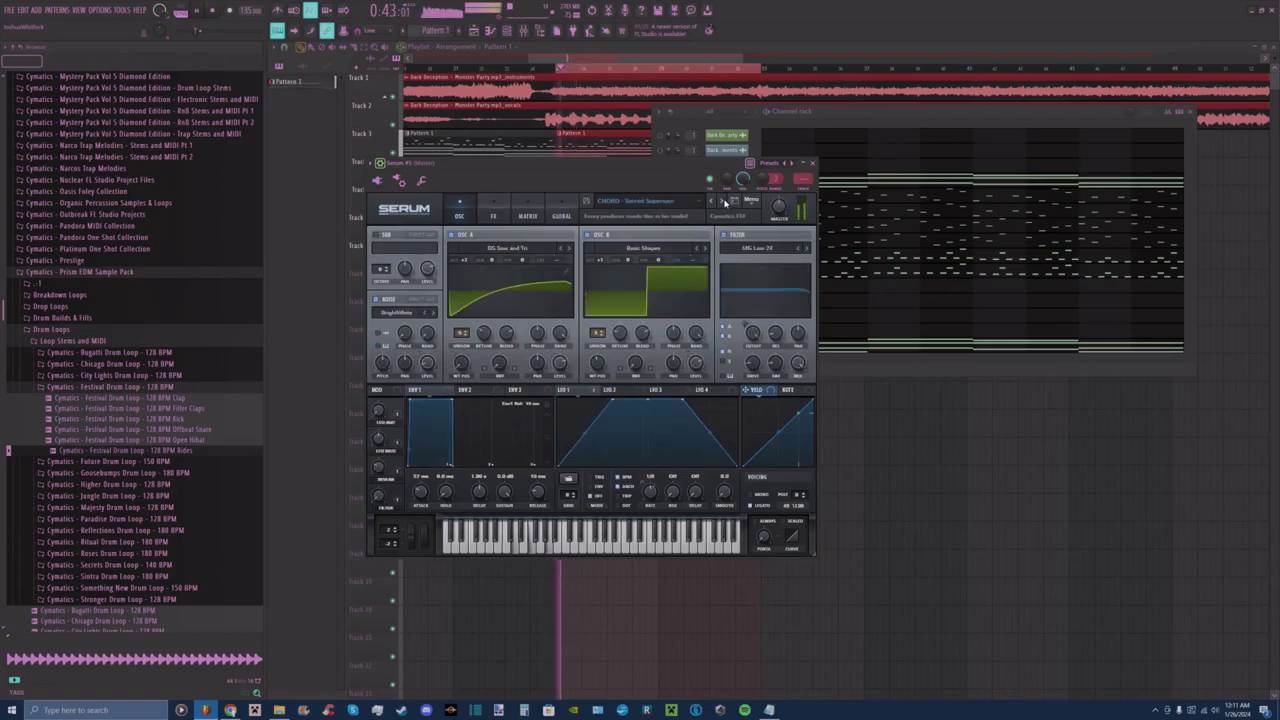
click(724, 202)
click(722, 202)
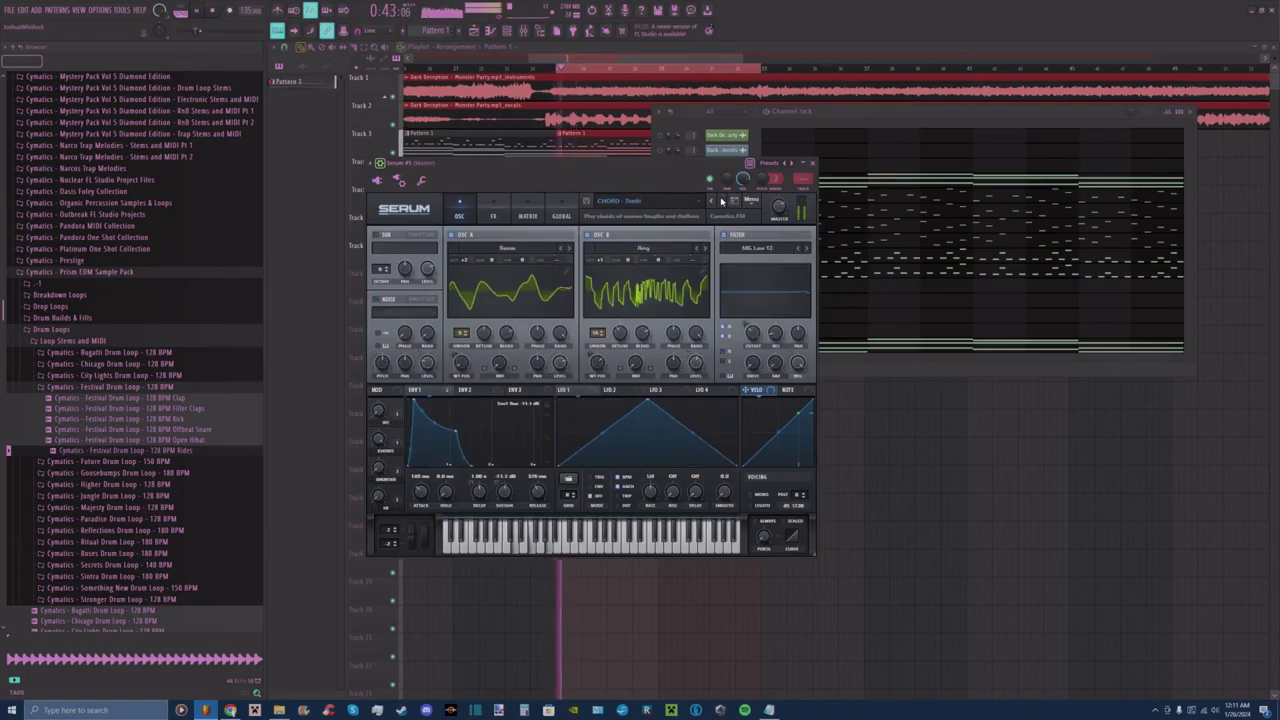
click(722, 202)
click(722, 202)
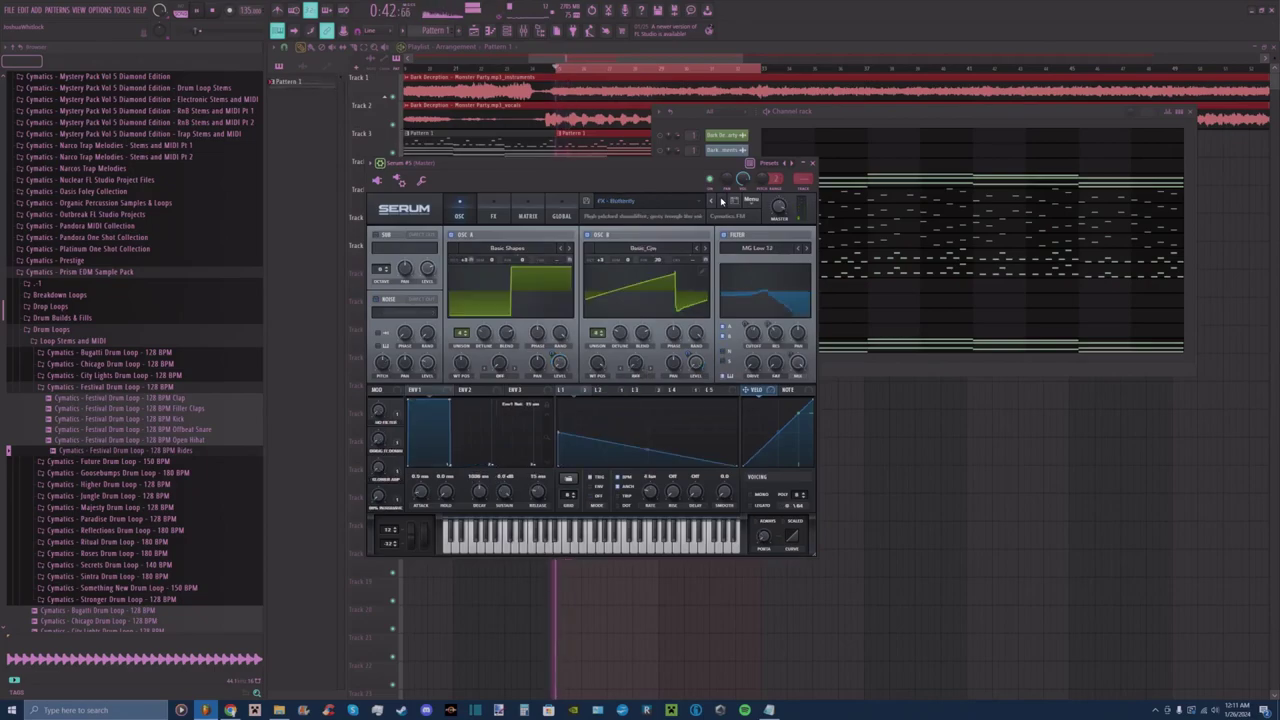
click(722, 202)
Load CHORD - Adventure from Cymatics - Deluxe Serum Collection and audition the following chord presets past CHORD - Minnesota.
click(683, 204)
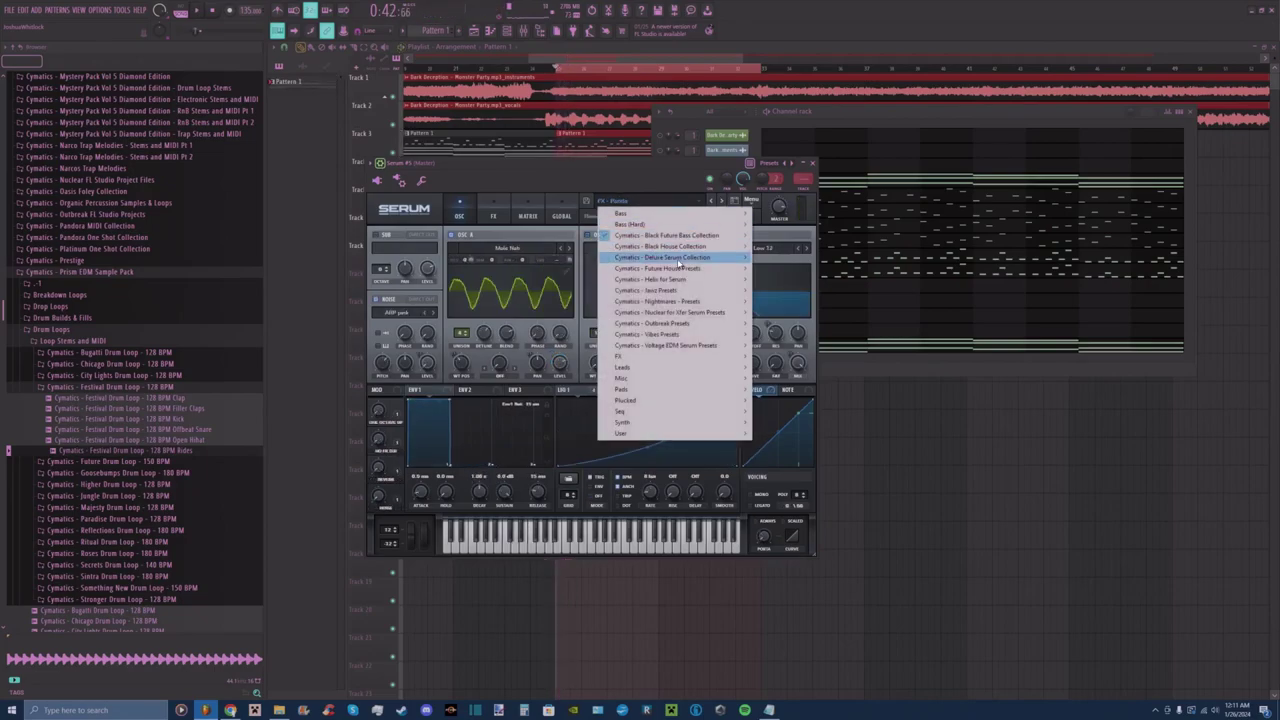
mouse_move(682, 248)
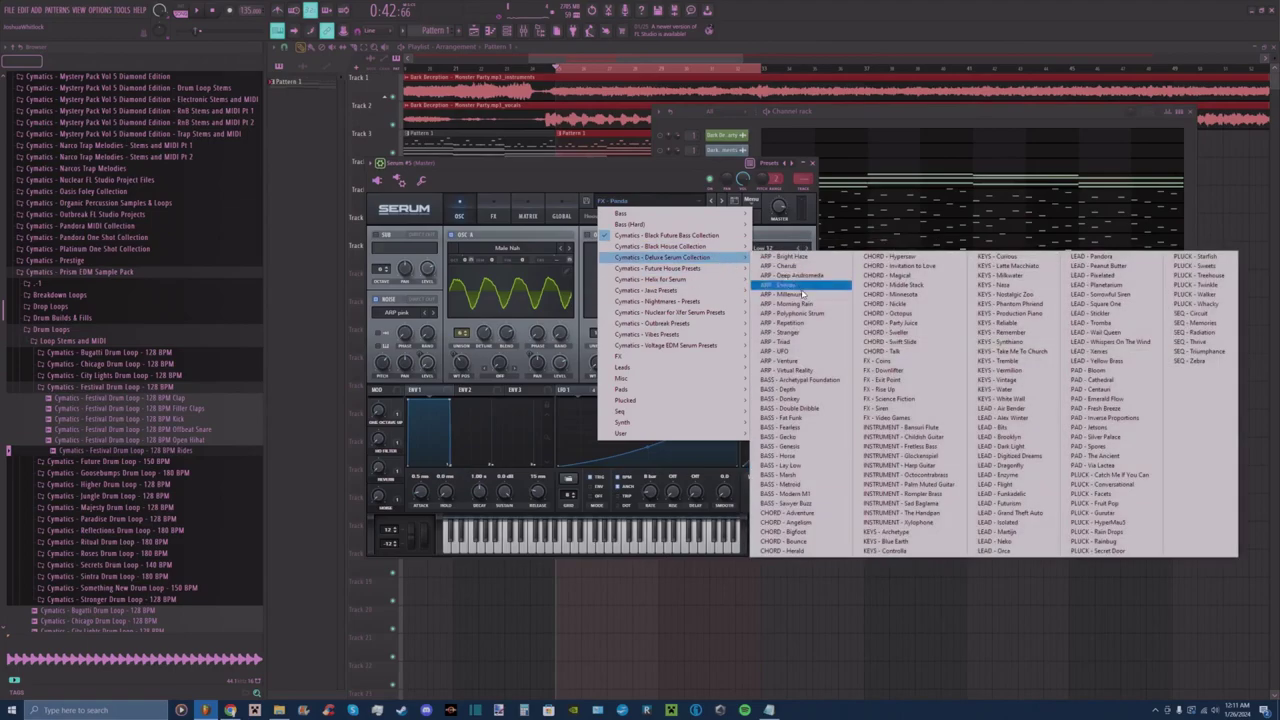
click(792, 513)
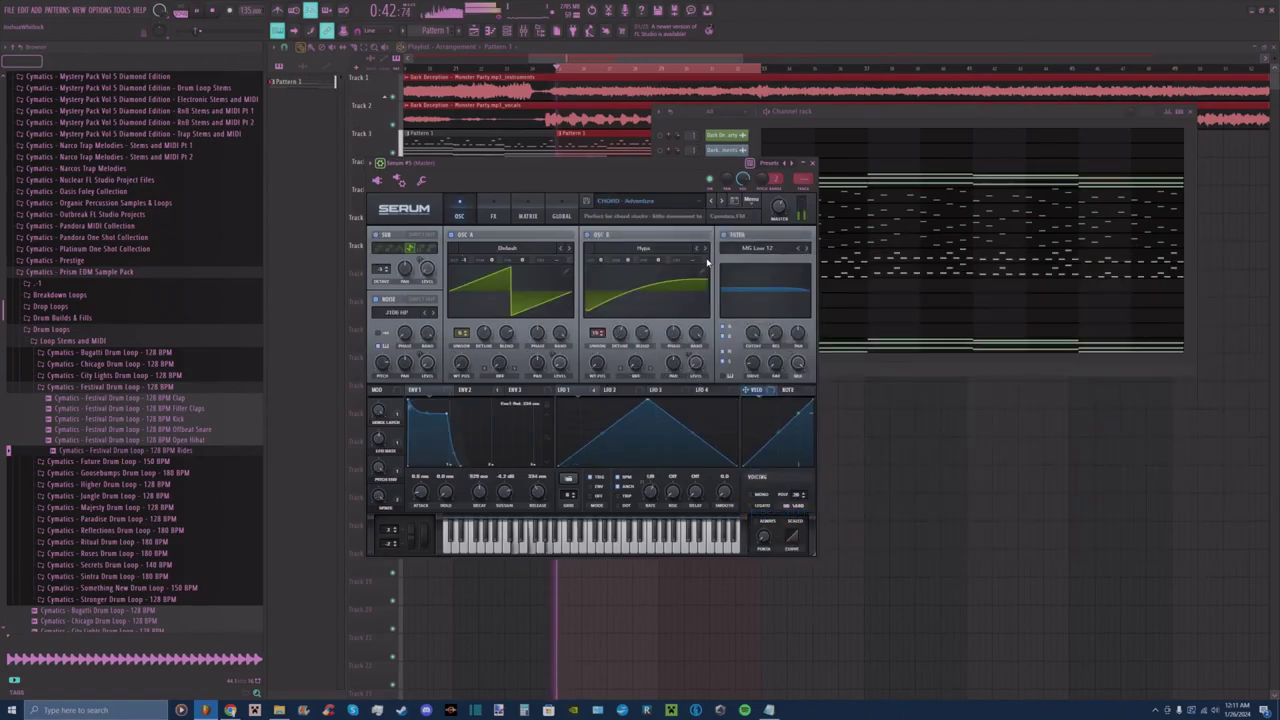
click(723, 201)
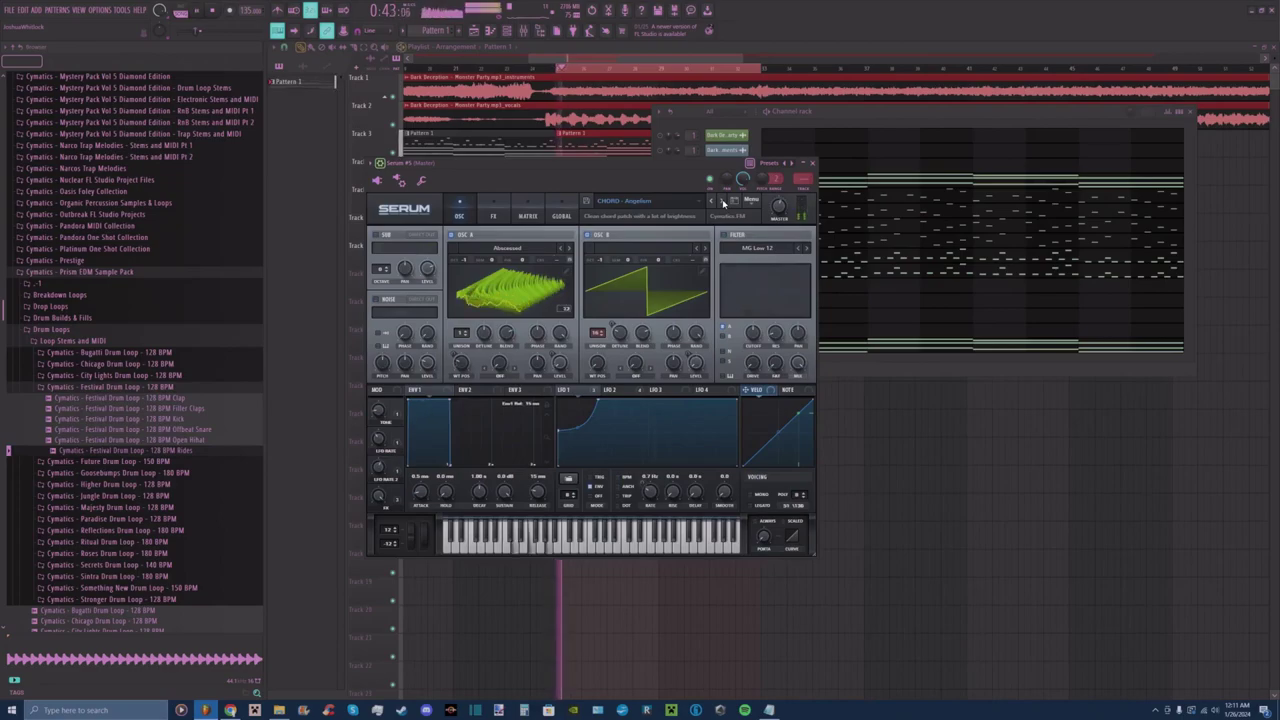
click(723, 201)
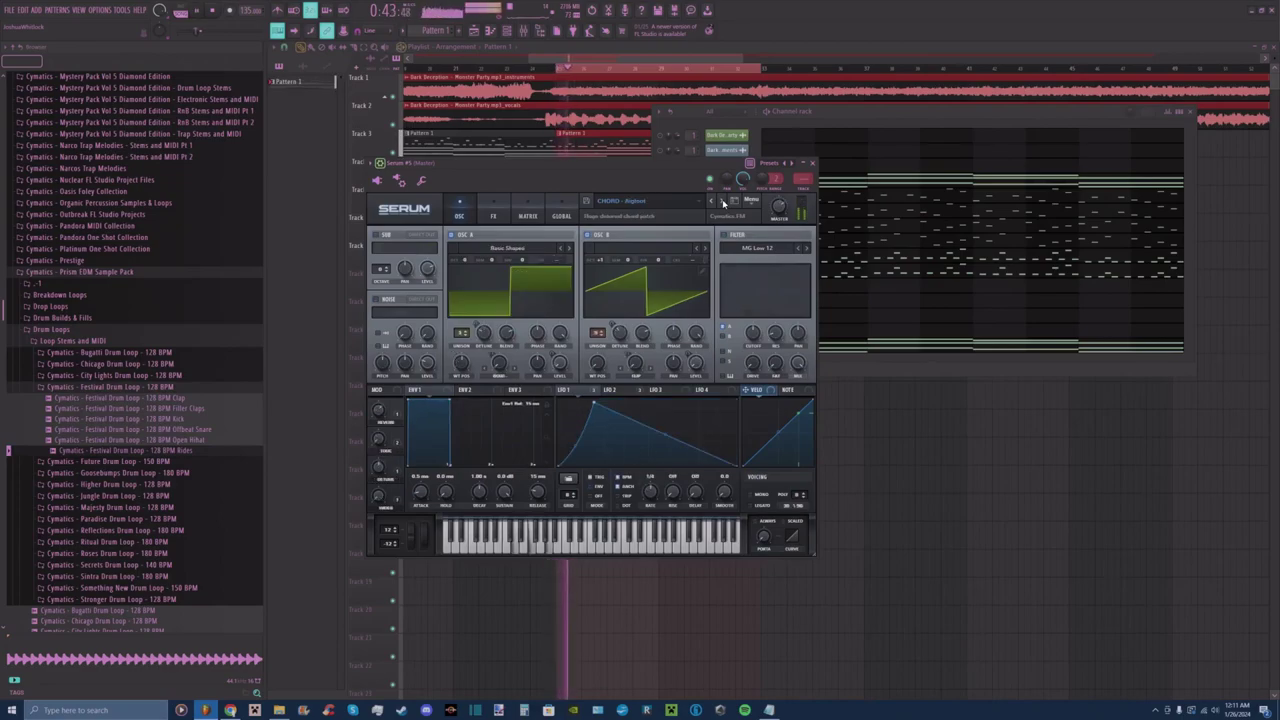
click(723, 201)
click(723, 201)
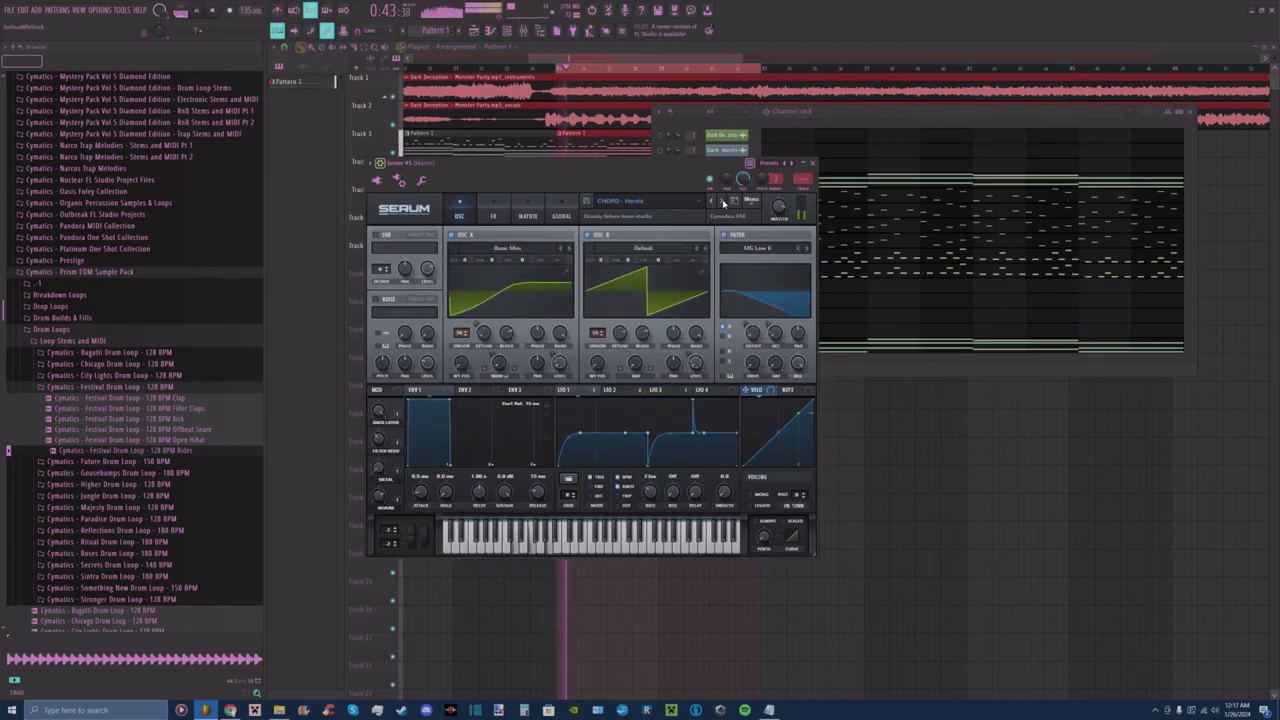
click(723, 201)
click(723, 201)
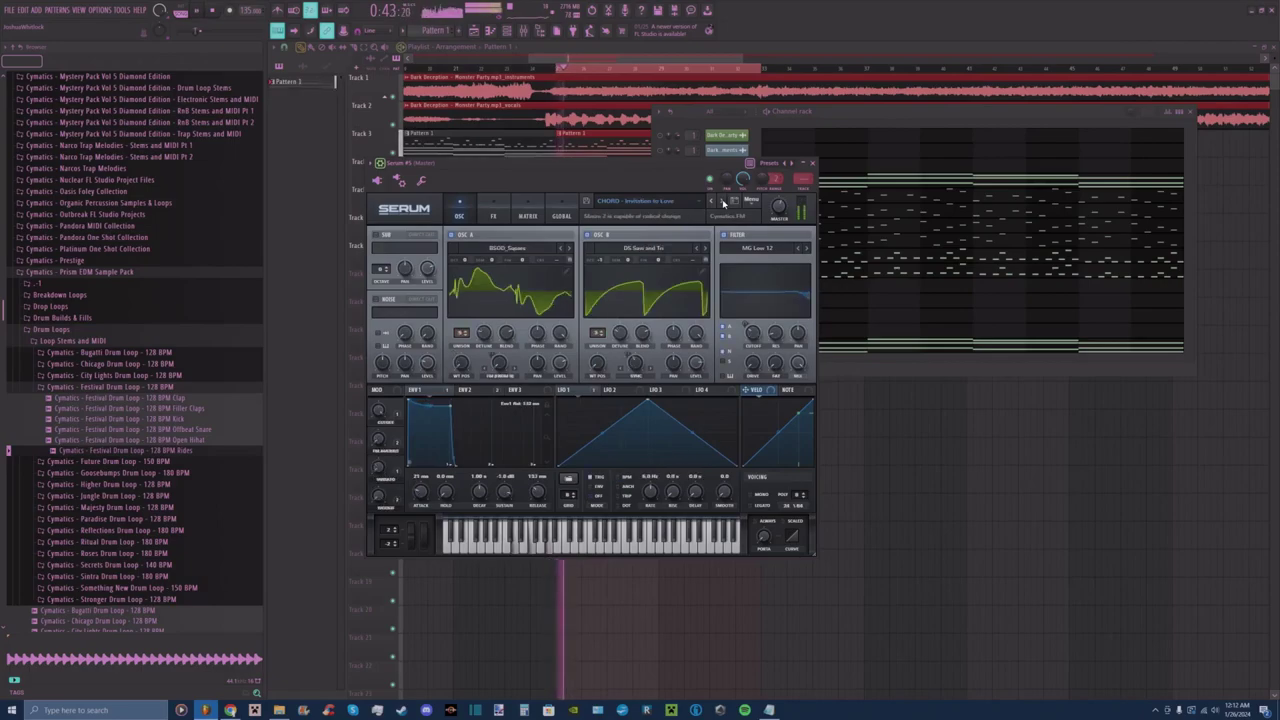
click(723, 201)
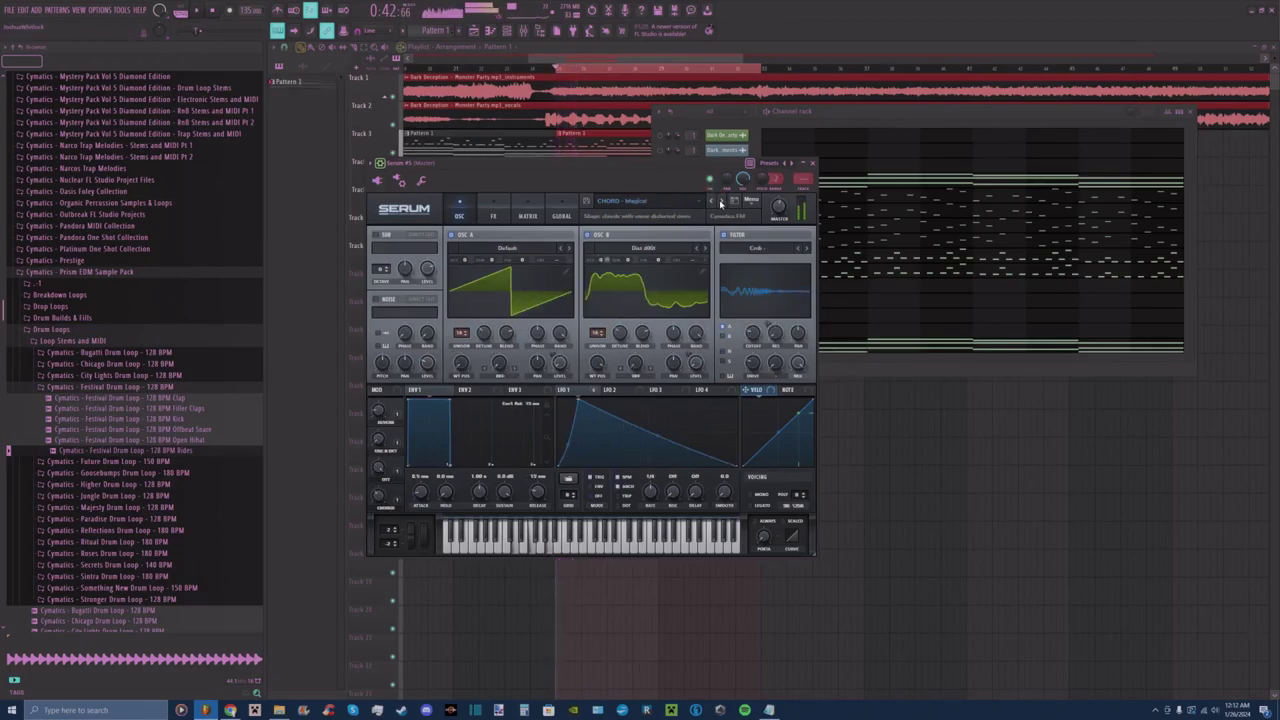
click(722, 201)
click(722, 201)
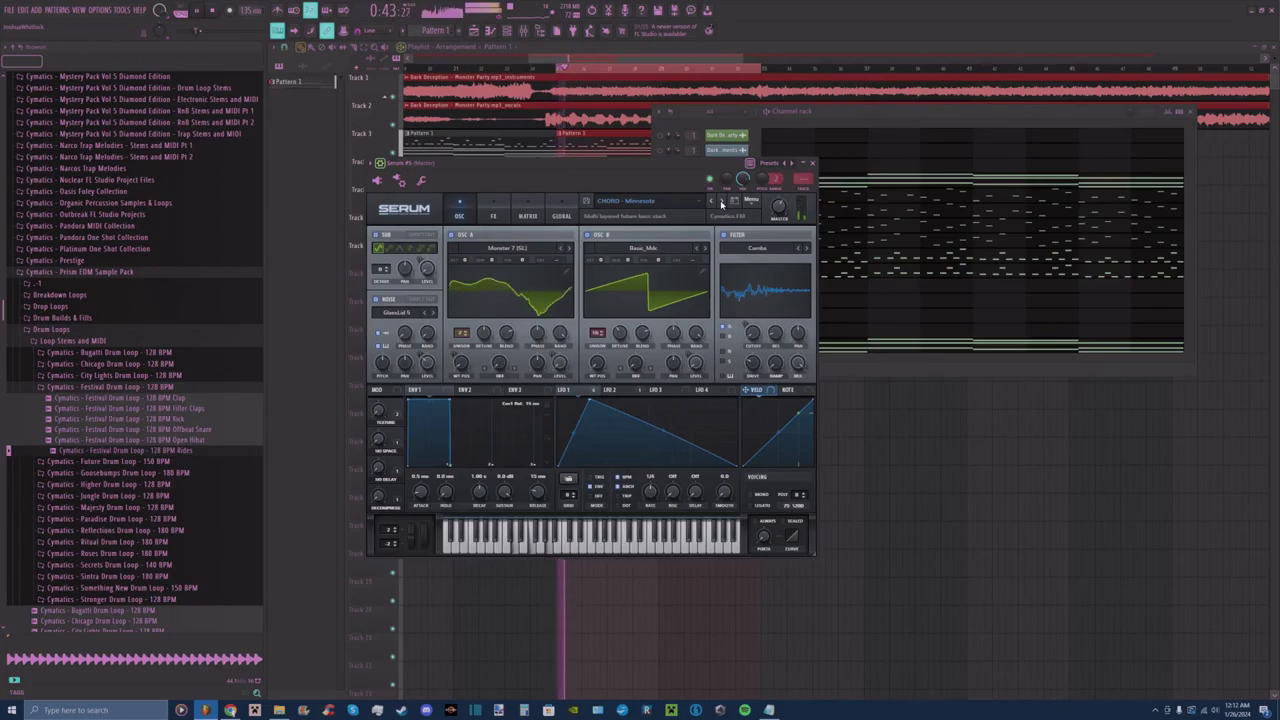
click(722, 201)
Uncover the channel rack, toggle solo on the new Serum channel and restart playback.
drag(698, 166, 671, 216)
right_click(661, 343)
click(680, 349)
key(space)
Audition the remaining chord presets of the Deluxe Serum Collection, including CHORD - Swift Slide and CHORD - Talk.
click(698, 252)
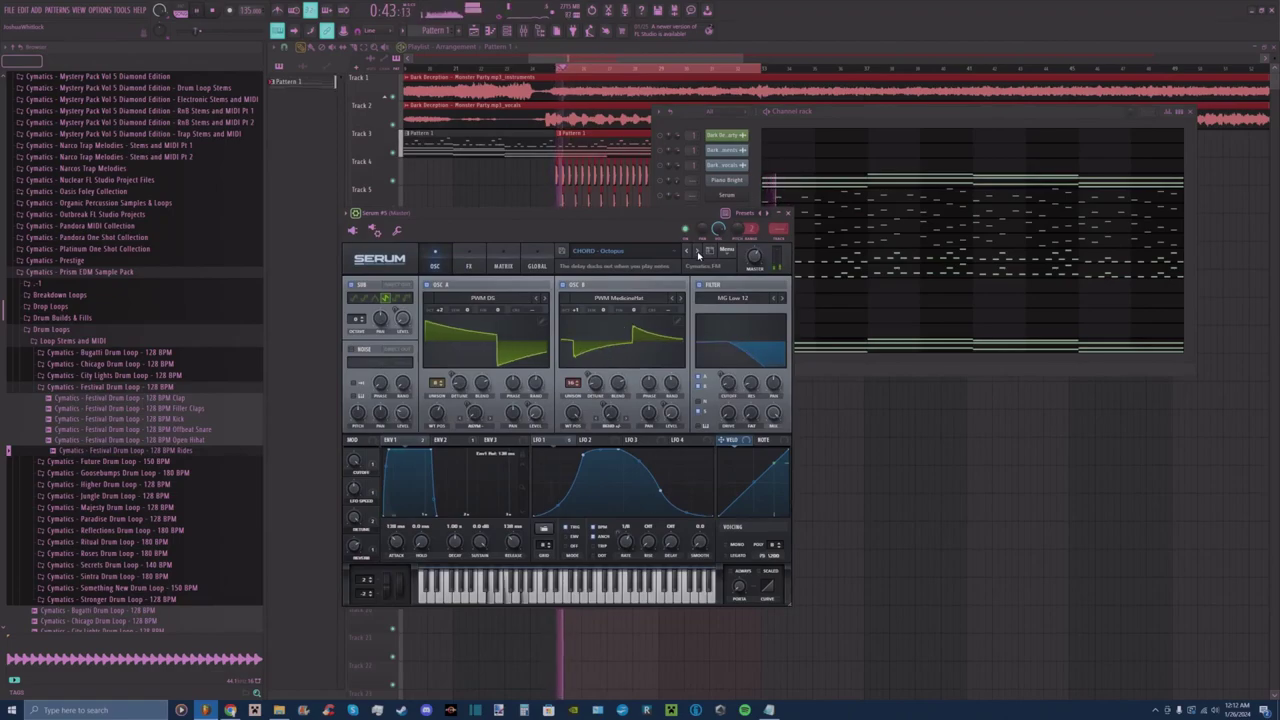
click(698, 252)
click(698, 252)
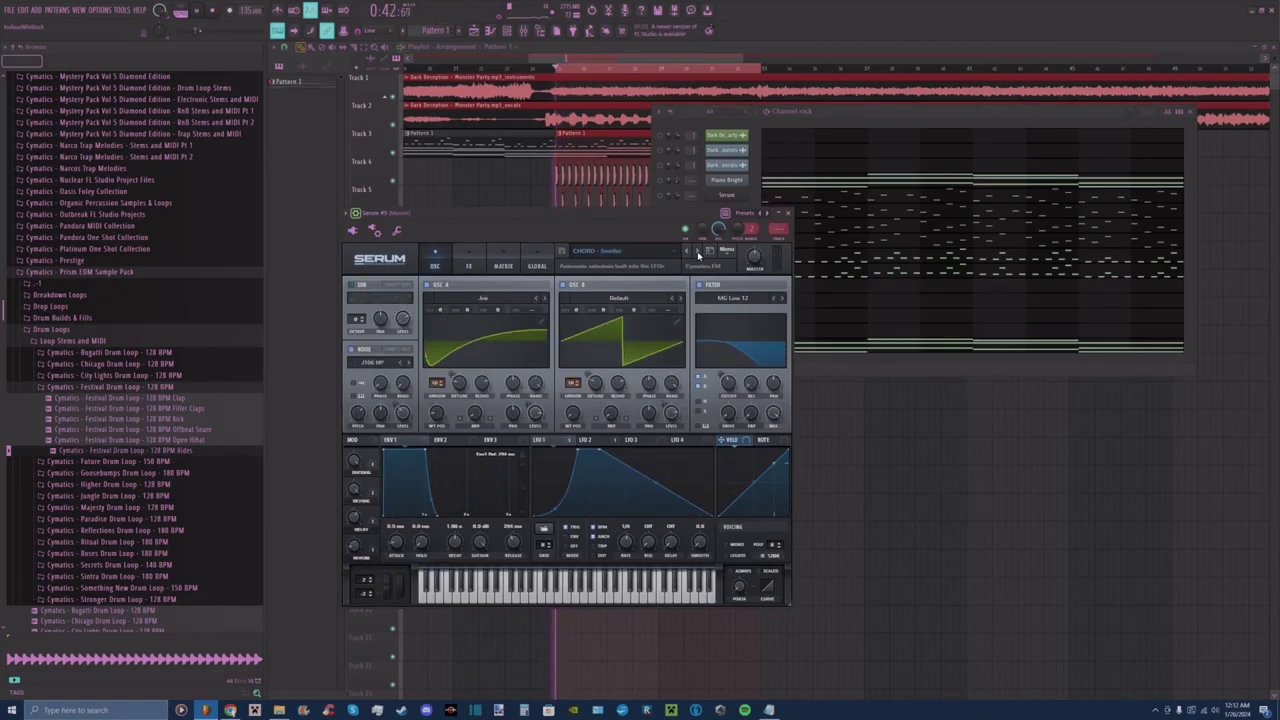
click(698, 252)
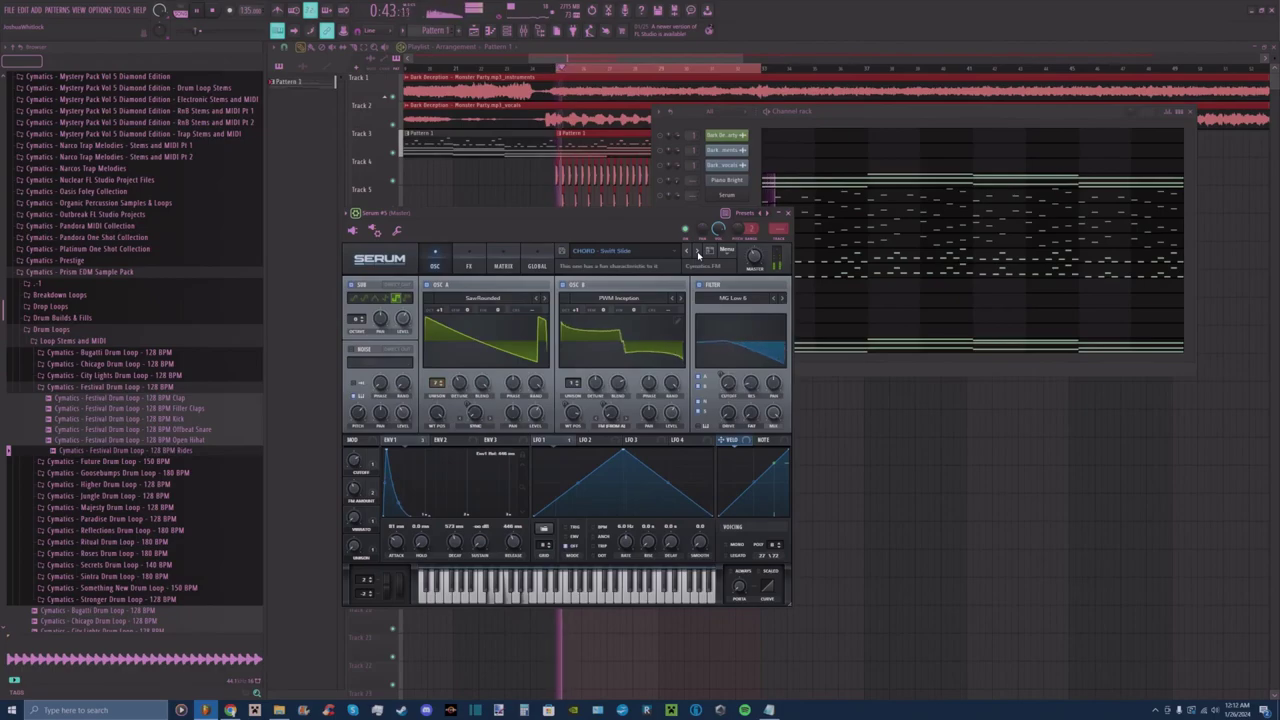
click(698, 252)
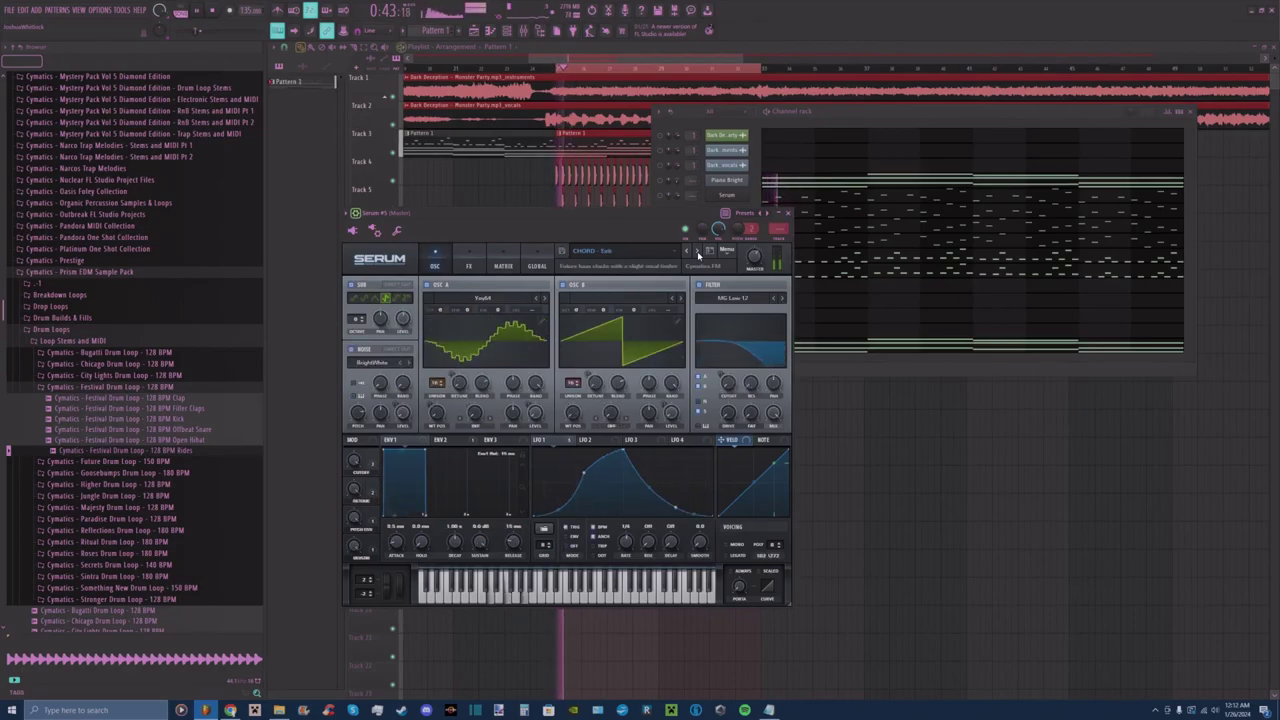
click(698, 252)
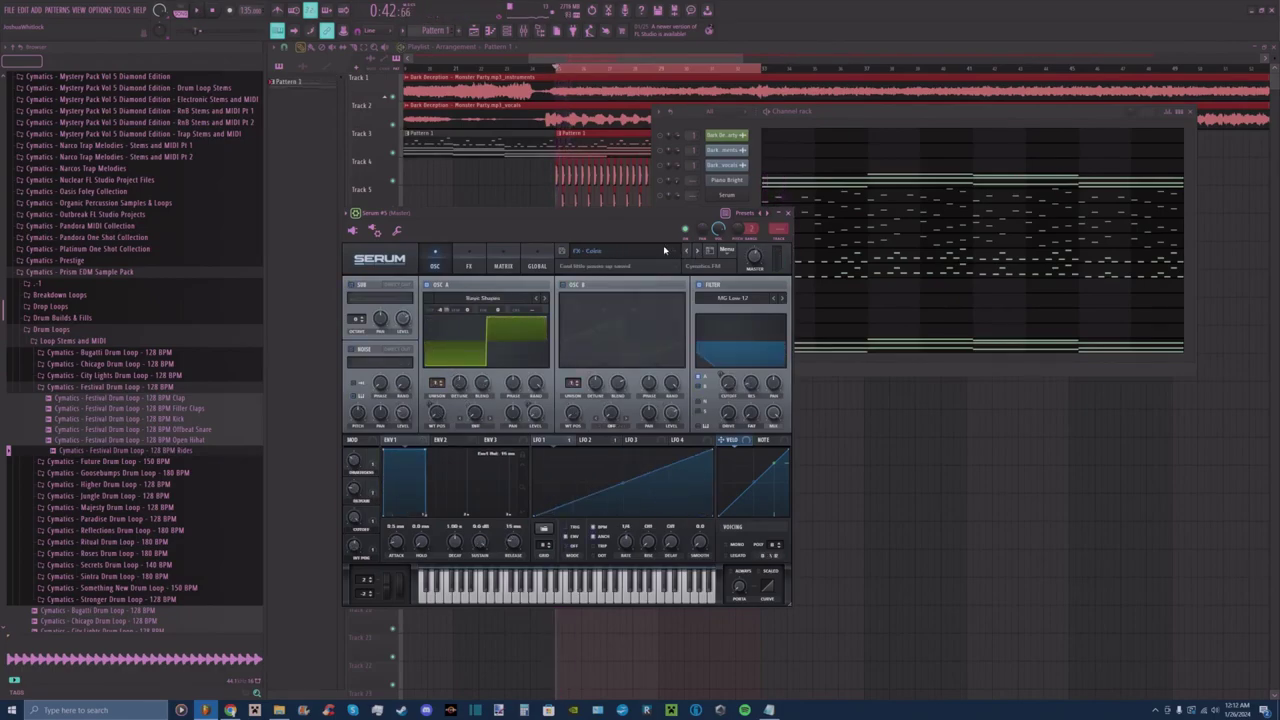
Load CHORD - Ancient from Cymatics - Helix for Serum in Serum #5 and audition the chord presets up to CHORD - Frothy.
click(666, 251)
mouse_move(650, 318)
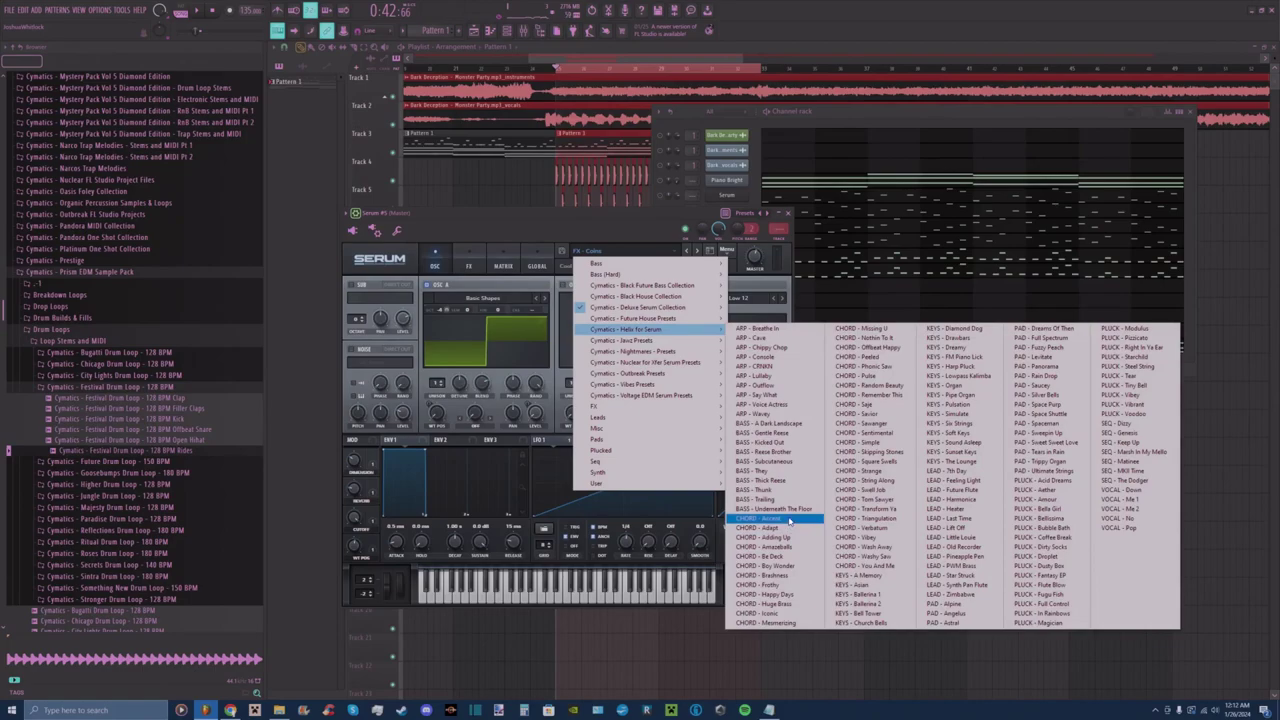
click(790, 521)
click(697, 254)
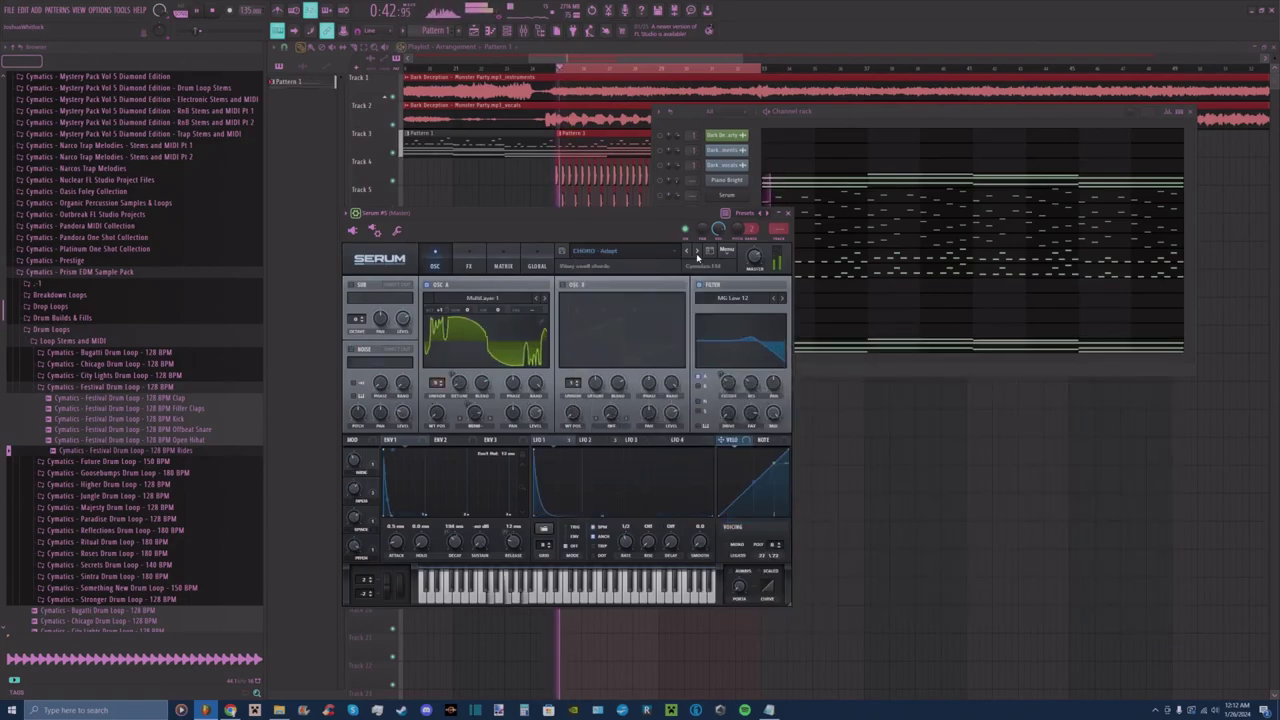
click(697, 254)
click(697, 254)
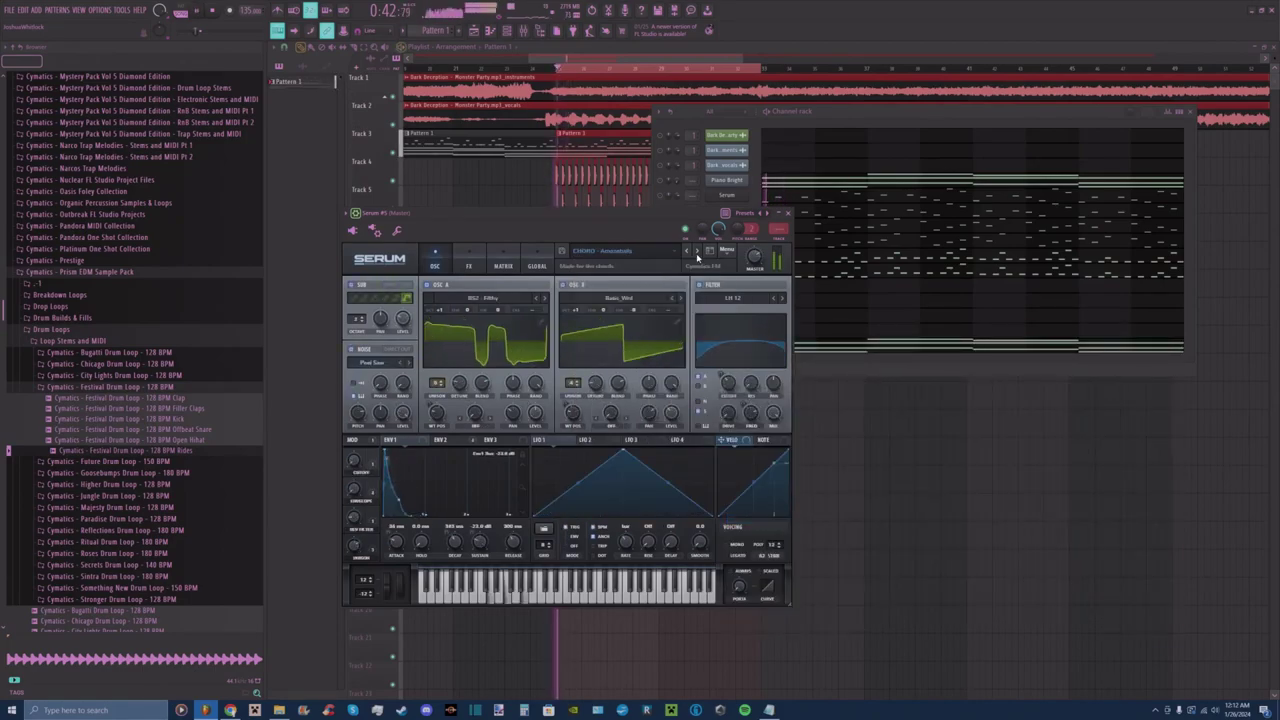
click(697, 254)
click(698, 255)
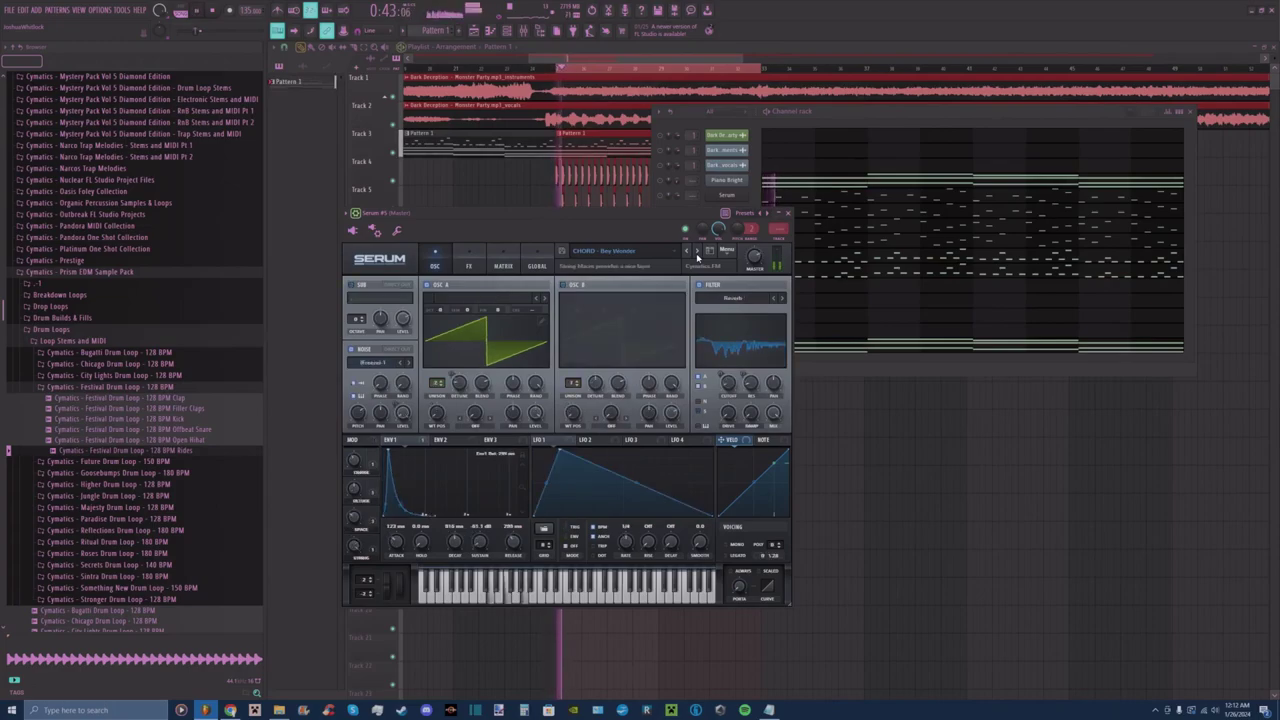
click(698, 255)
click(698, 255)
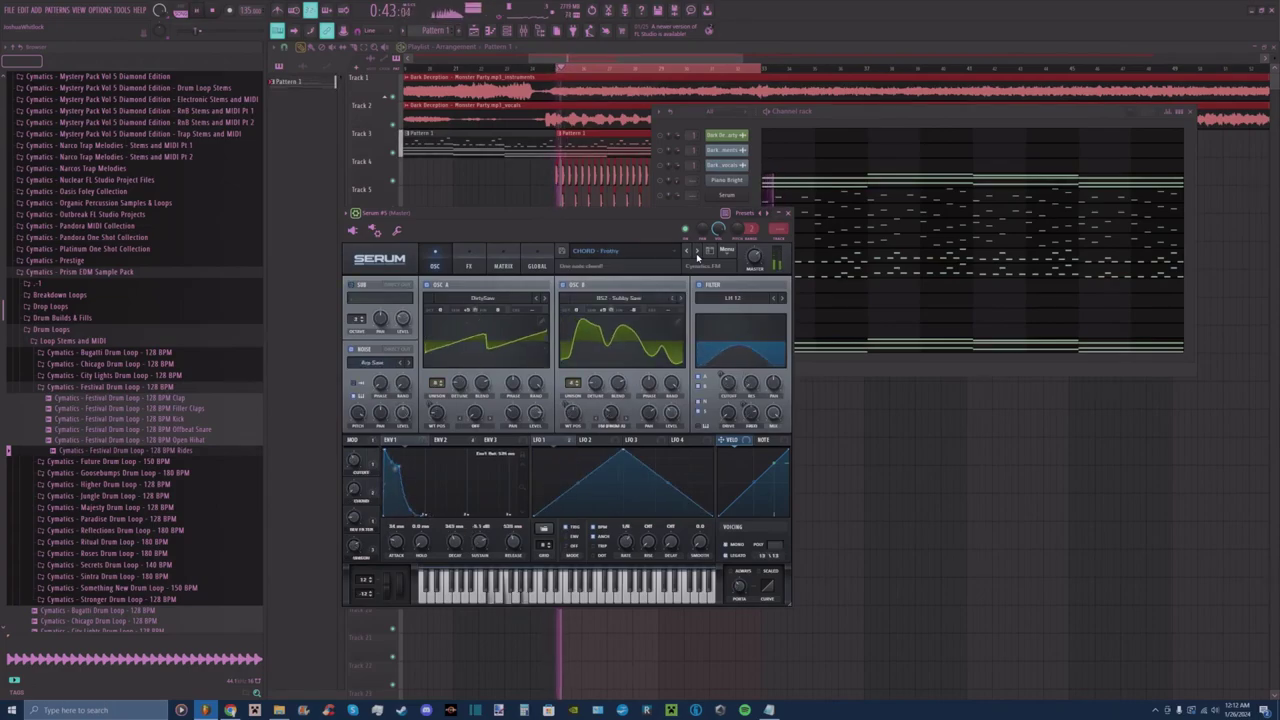
Audition the following Helix chord presets, including CHORD - Huge Brass and CHORD - Mesmerizing.
click(698, 255)
click(698, 255)
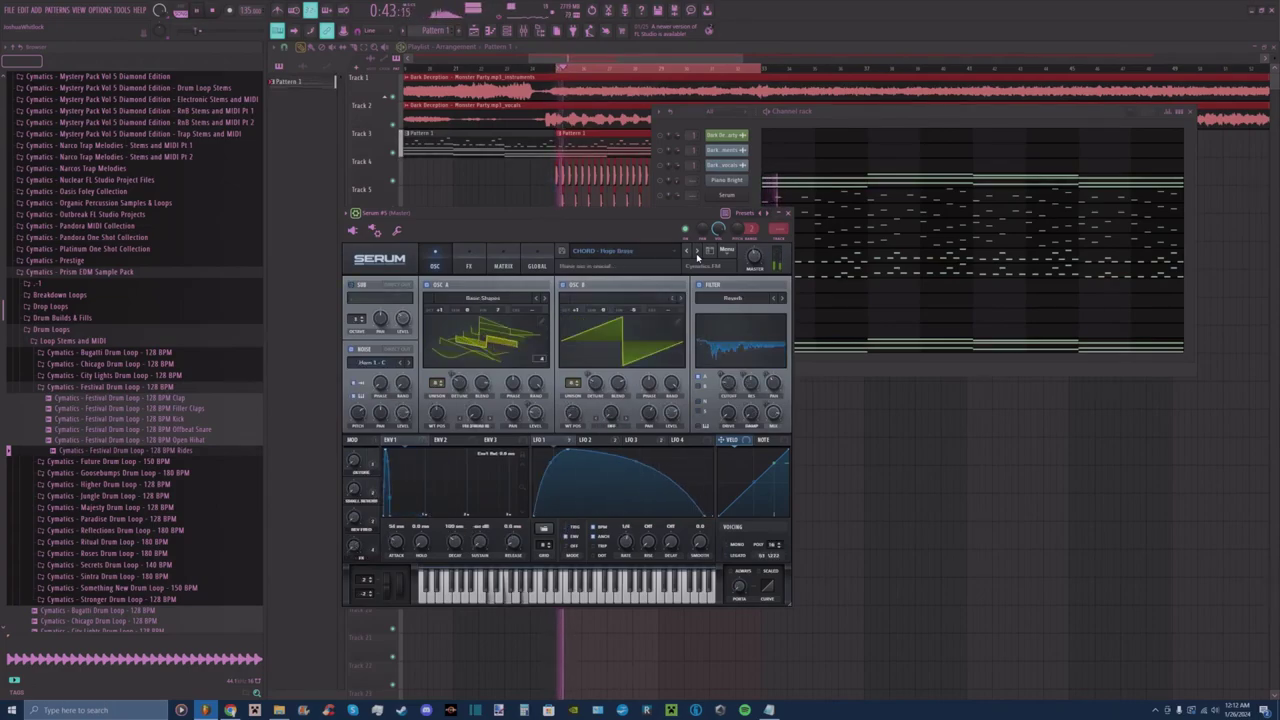
click(698, 255)
click(698, 255)
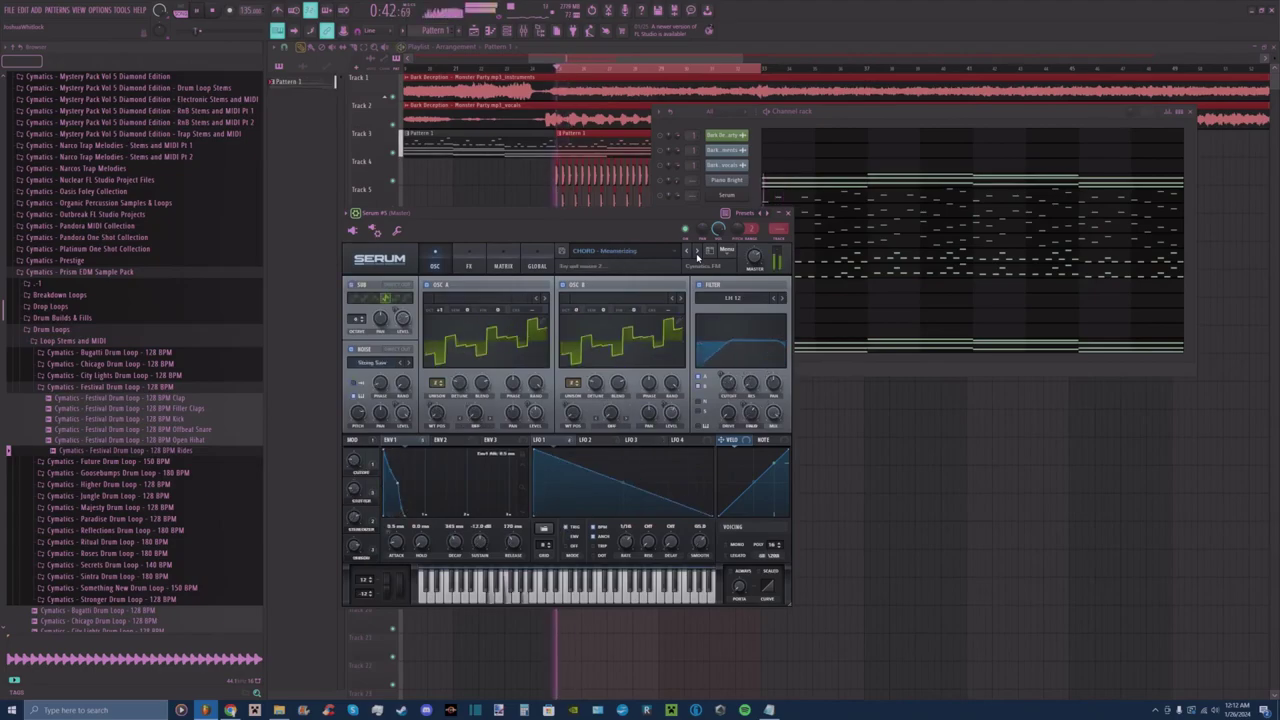
click(698, 255)
click(698, 255)
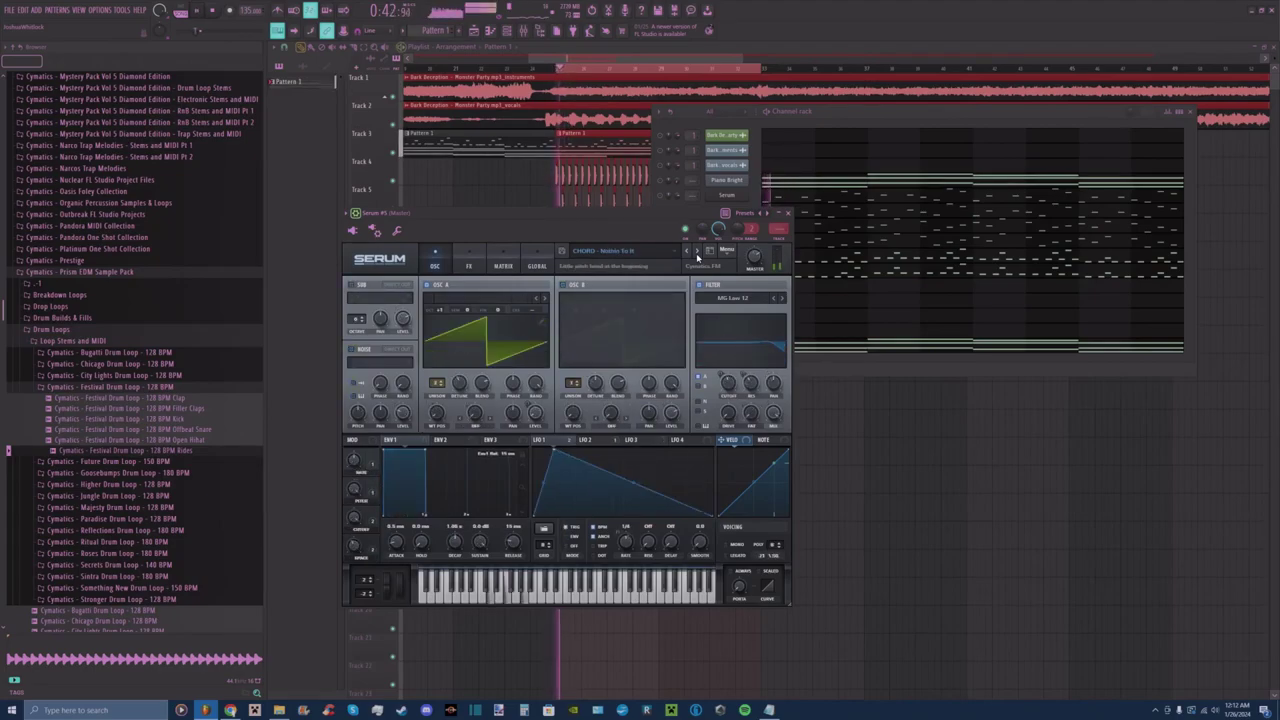
Continue through the Helix chord presets past CHORD - Offbeat Happy and settle on CHORD - Remember This.
click(698, 255)
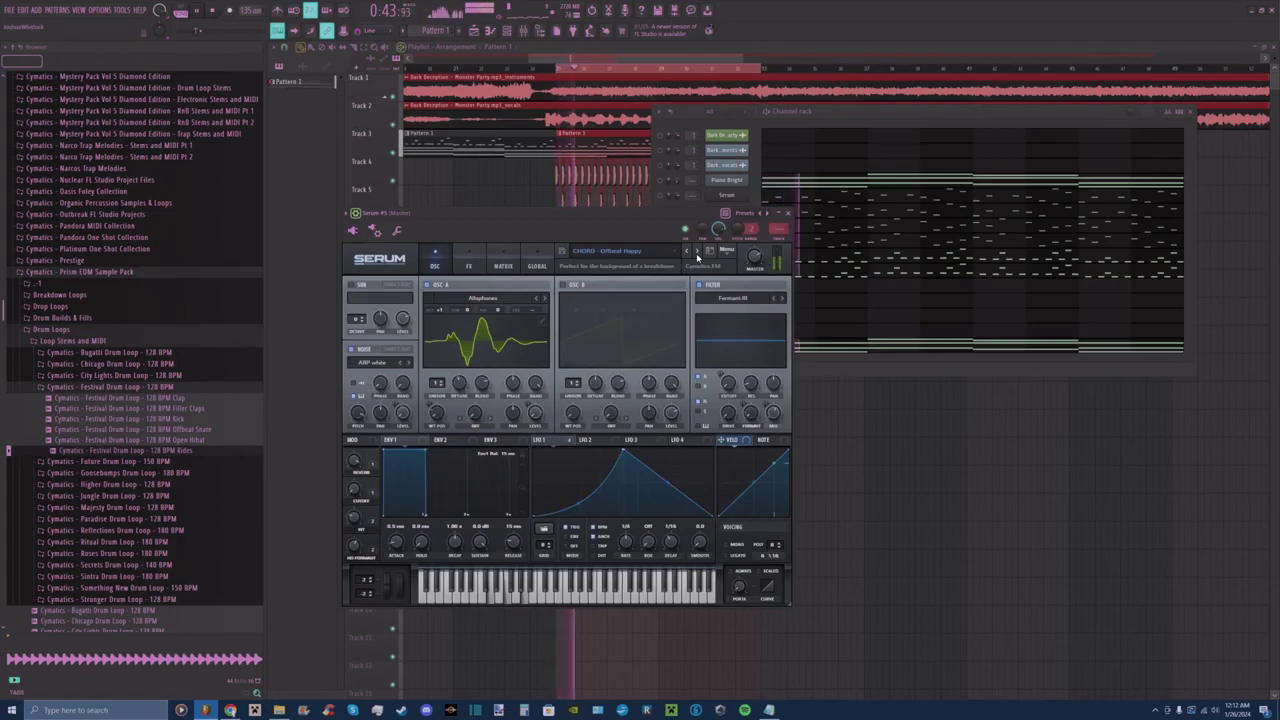
click(698, 255)
click(698, 255)
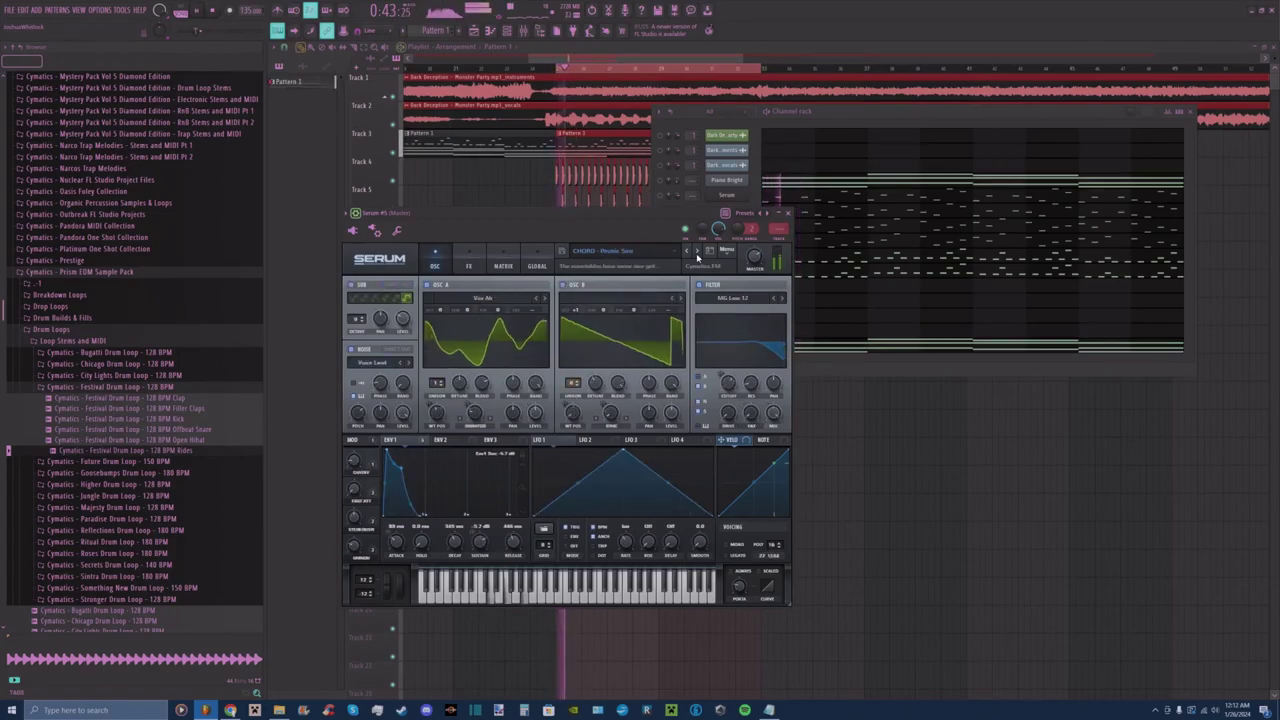
click(698, 255)
click(698, 255)
click(698, 255)
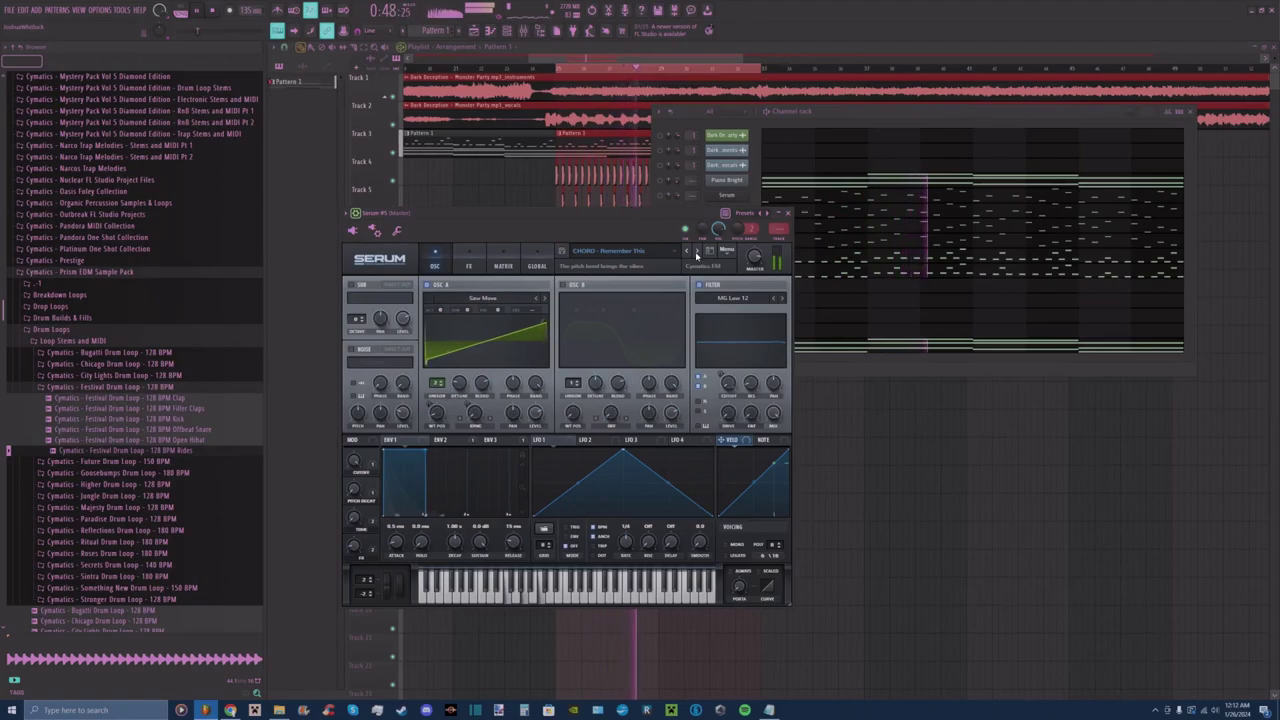
Close the Serum #5 window, turn off solo on its channel and play the drop with all channels.
click(788, 213)
key(space)
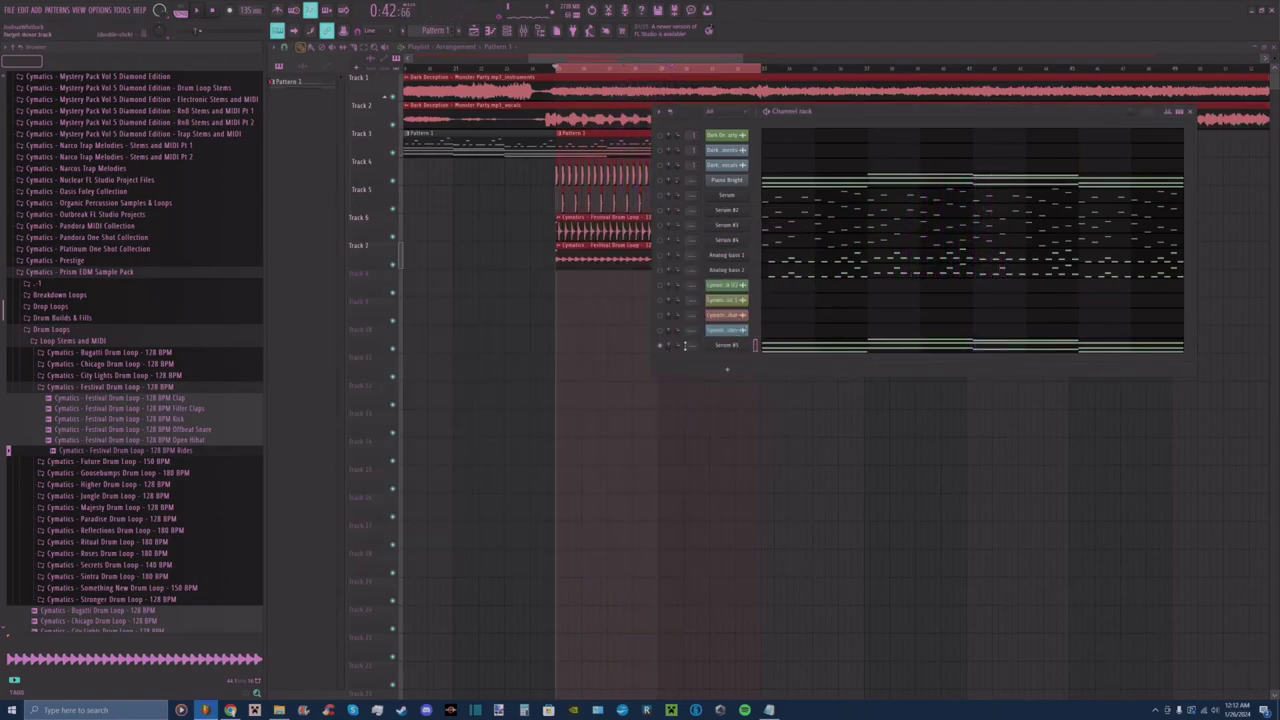
right_click(663, 348)
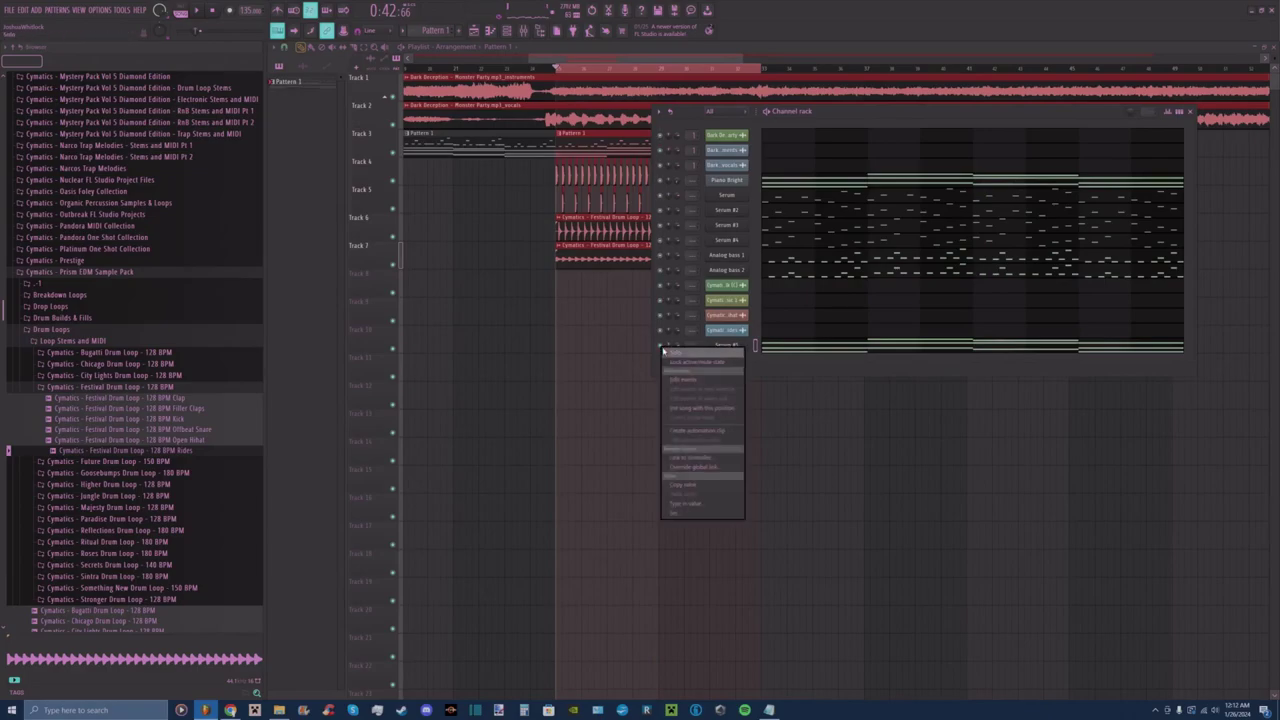
key(Escape)
key(space)
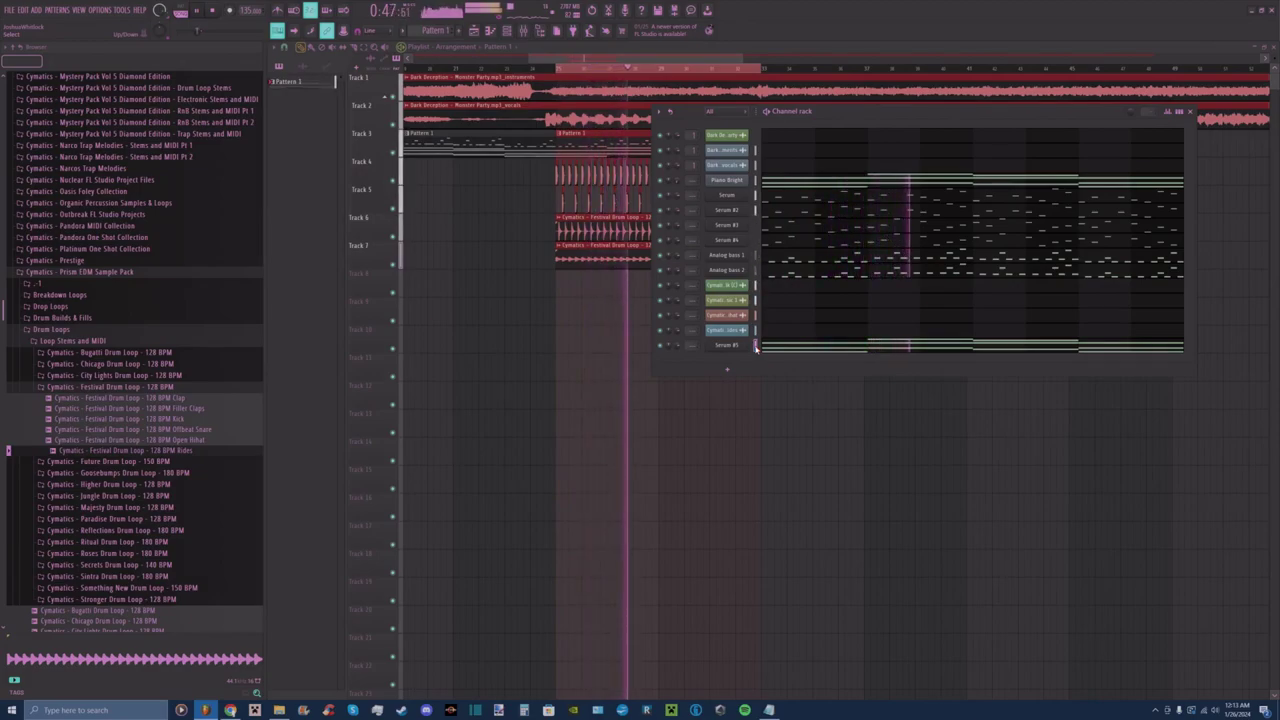
Move the Serum #5 channel up the channel rack so it sits directly below Piano Bright.
key(alt+Up)
key(alt+Up)
key(alt+Up)
key(alt+Up)
key(alt+Up)
key(alt+Up)
key(alt+Up)
key(alt+Up)
key(alt+Up)
key(alt+Up)
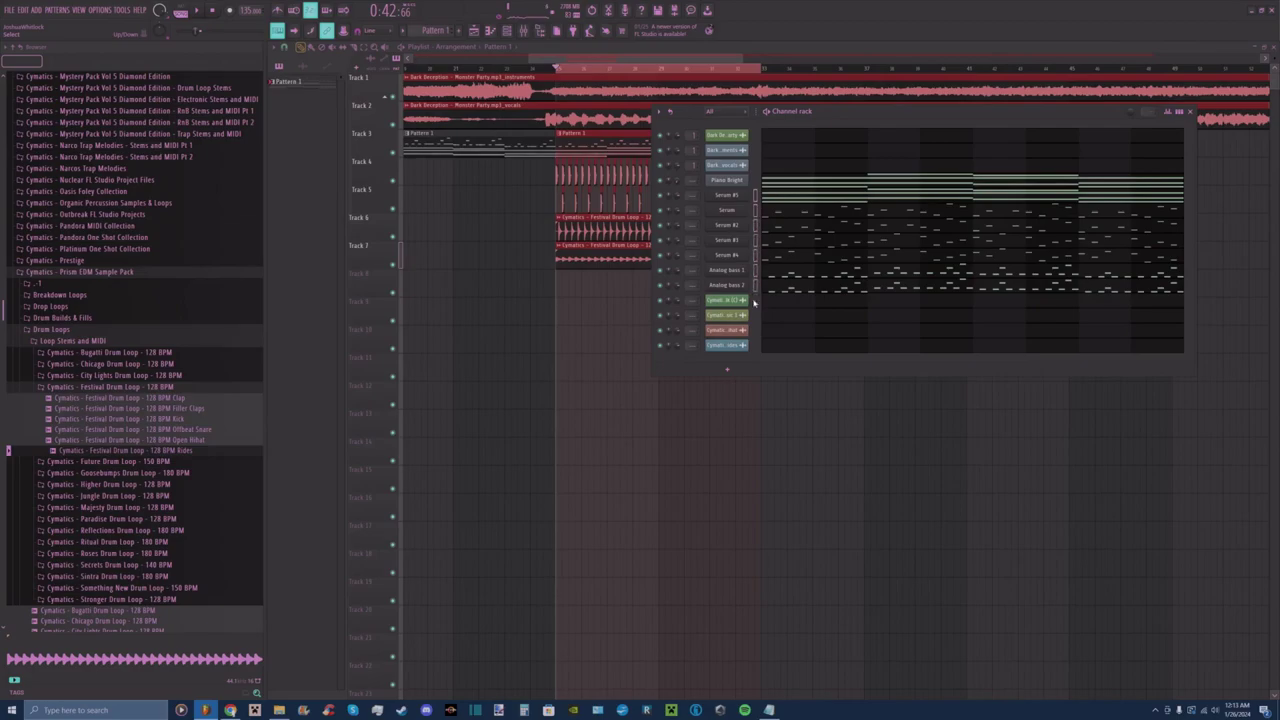
Route the channels from Serum #5 downward to mixer tracks 2 to 12 and play the drop with the mixer shown.
key(F9)
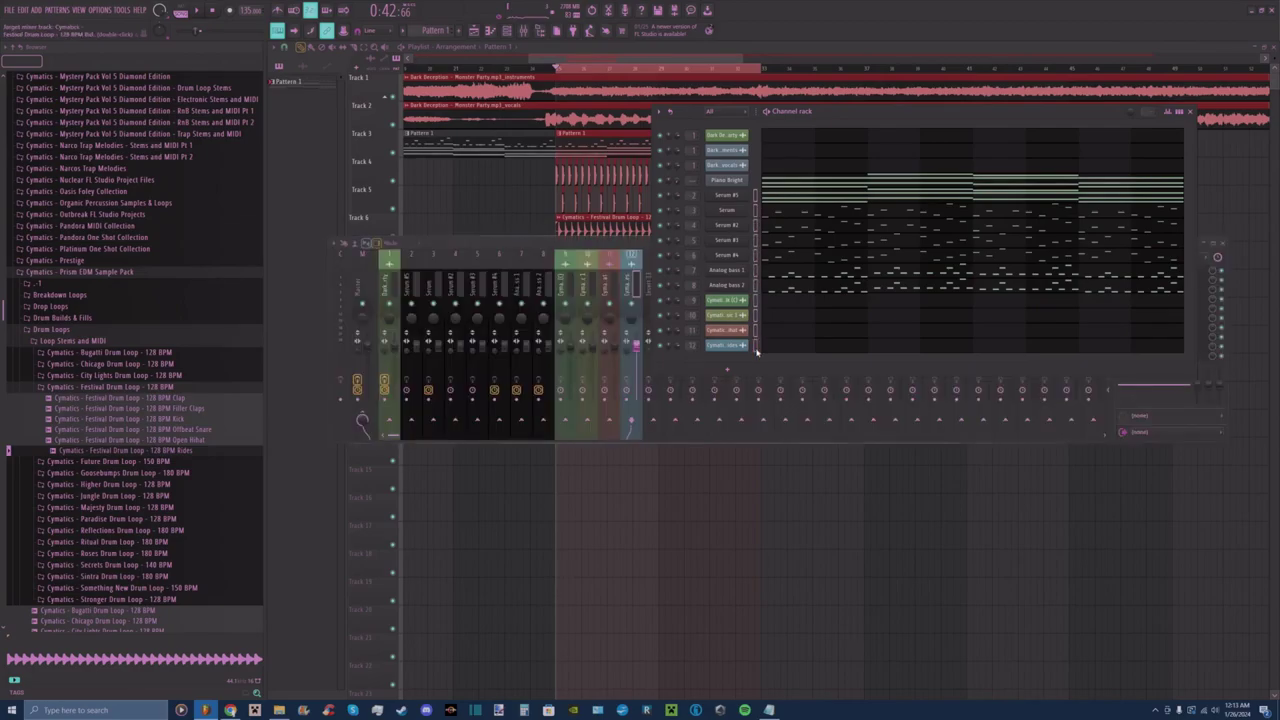
drag(621, 243, 626, 236)
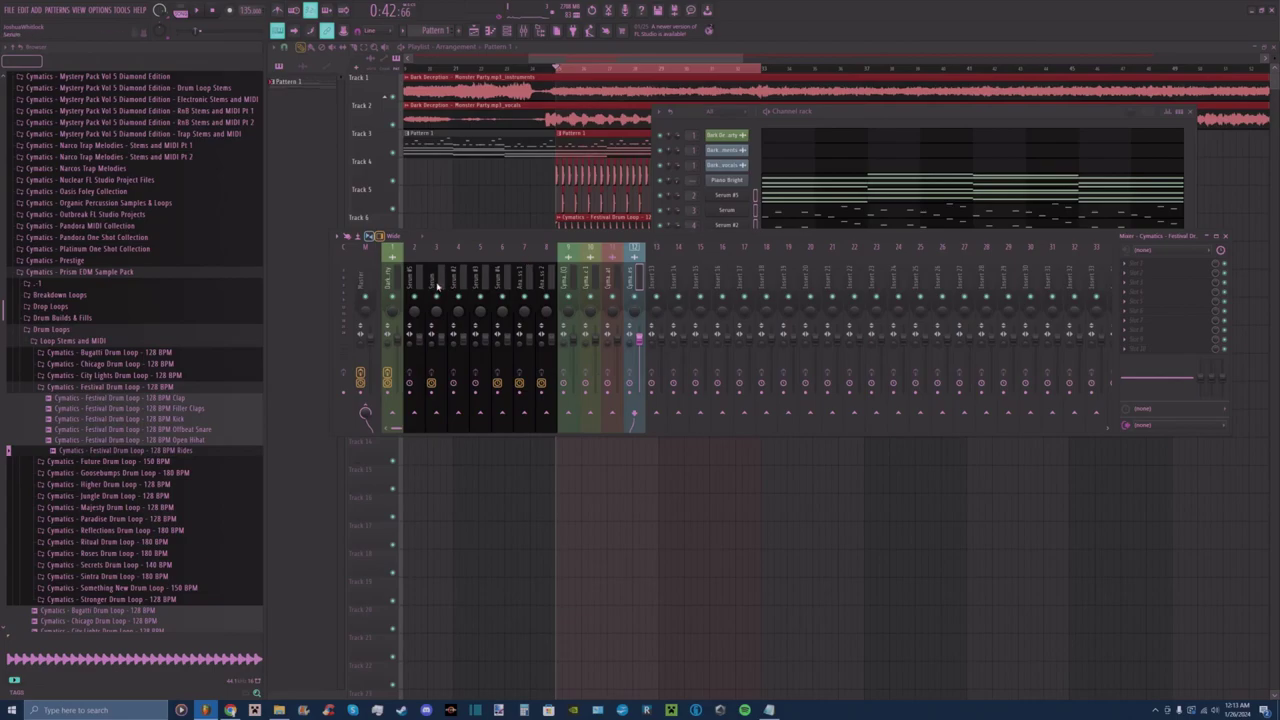
key(space)
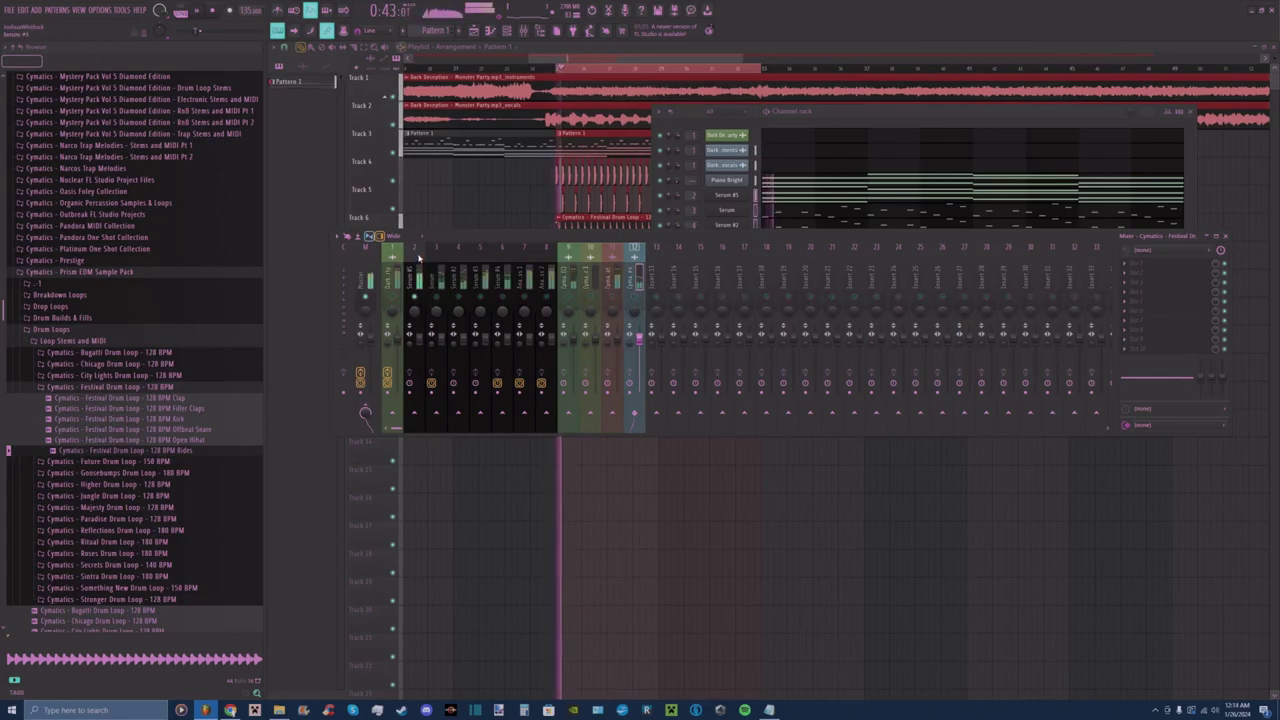
Colour the Serum #5 mixer track medium blue and restart playback.
right_click(443, 262)
click(443, 266)
click(474, 406)
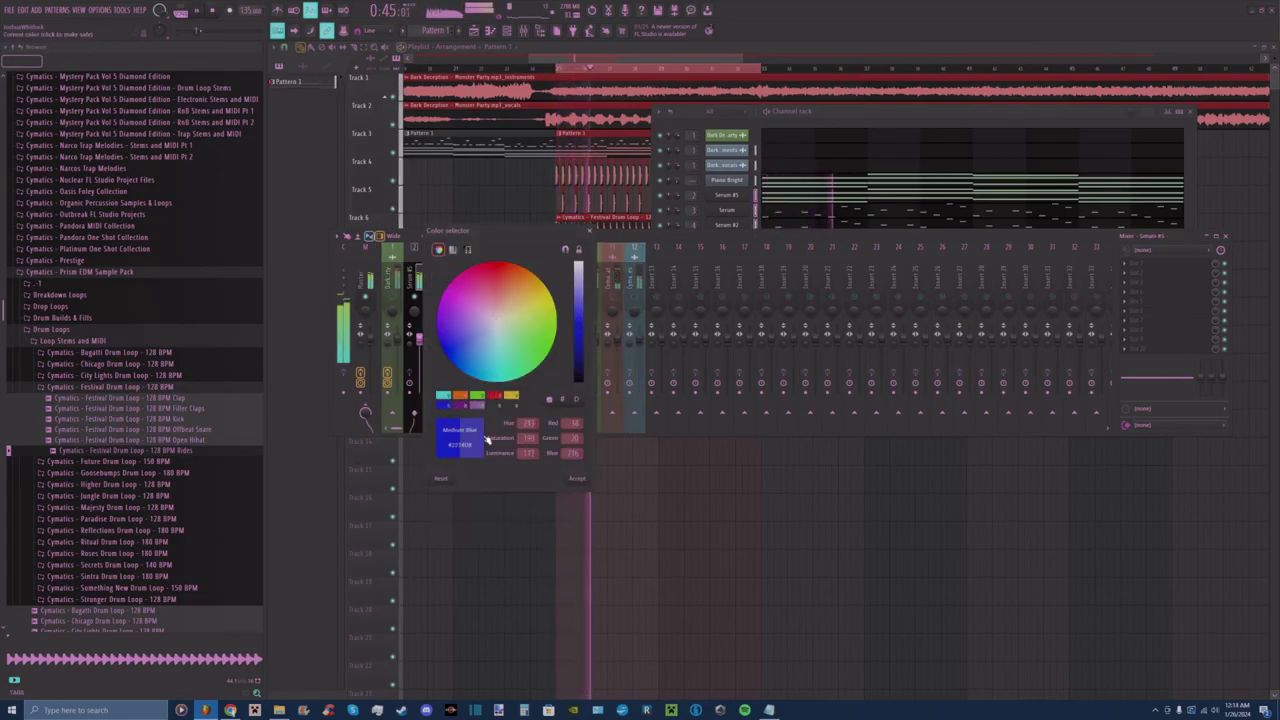
click(574, 475)
key(space)
key(space)
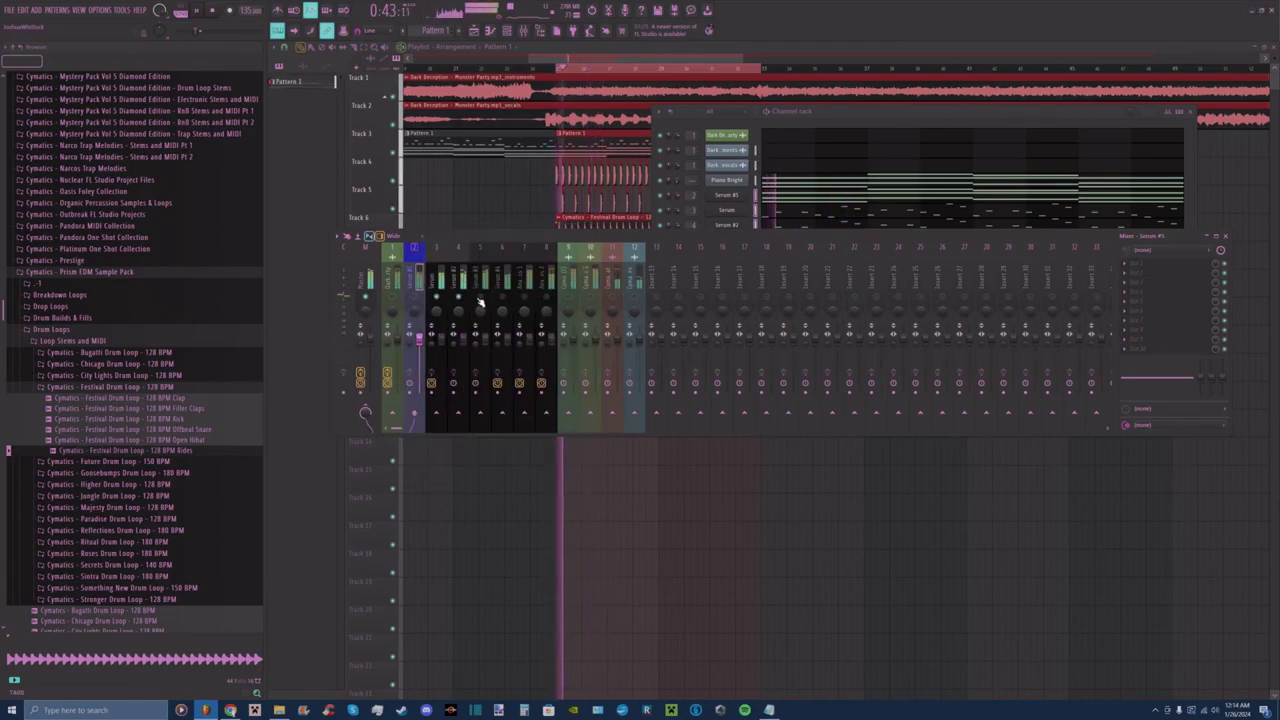
Colour mixer tracks 3 and 4, Serum and Serum #2, yellow.
right_click(446, 244)
click(466, 268)
click(462, 406)
click(588, 482)
key(space)
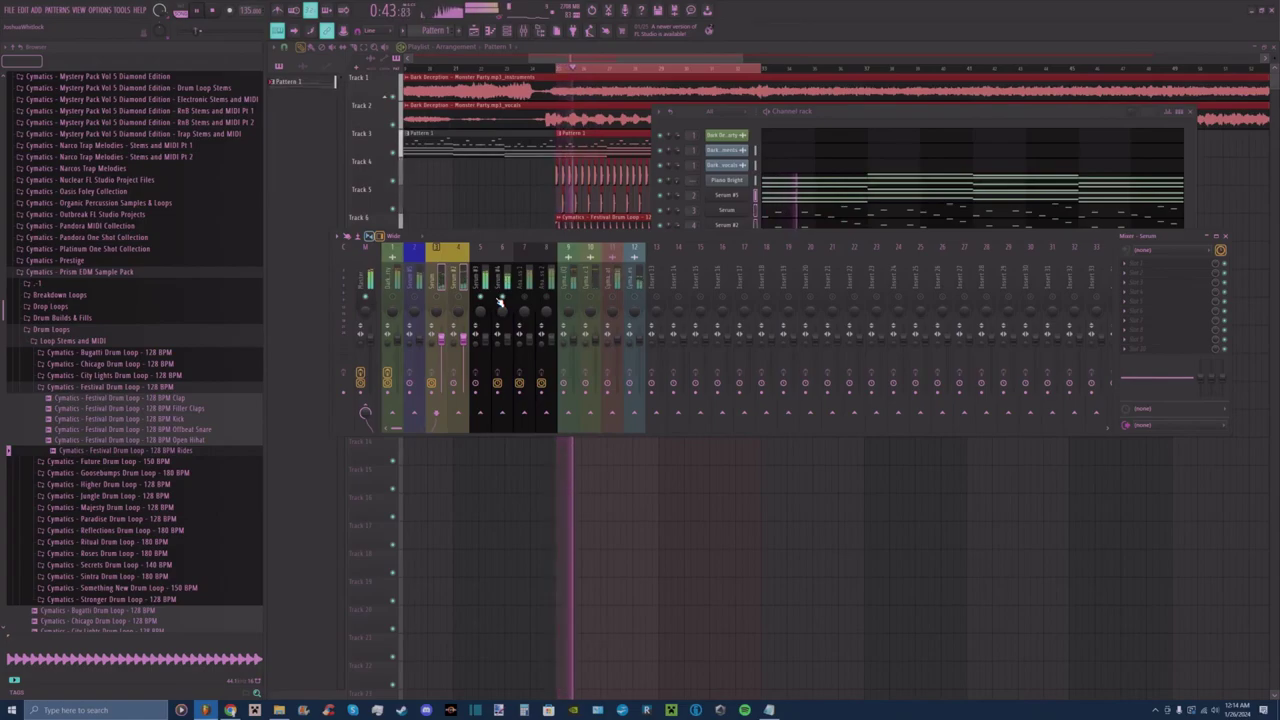
key(space)
Colour mixer tracks 5 and 6, Serum #3 and Serum #4, turquoise.
right_click(486, 248)
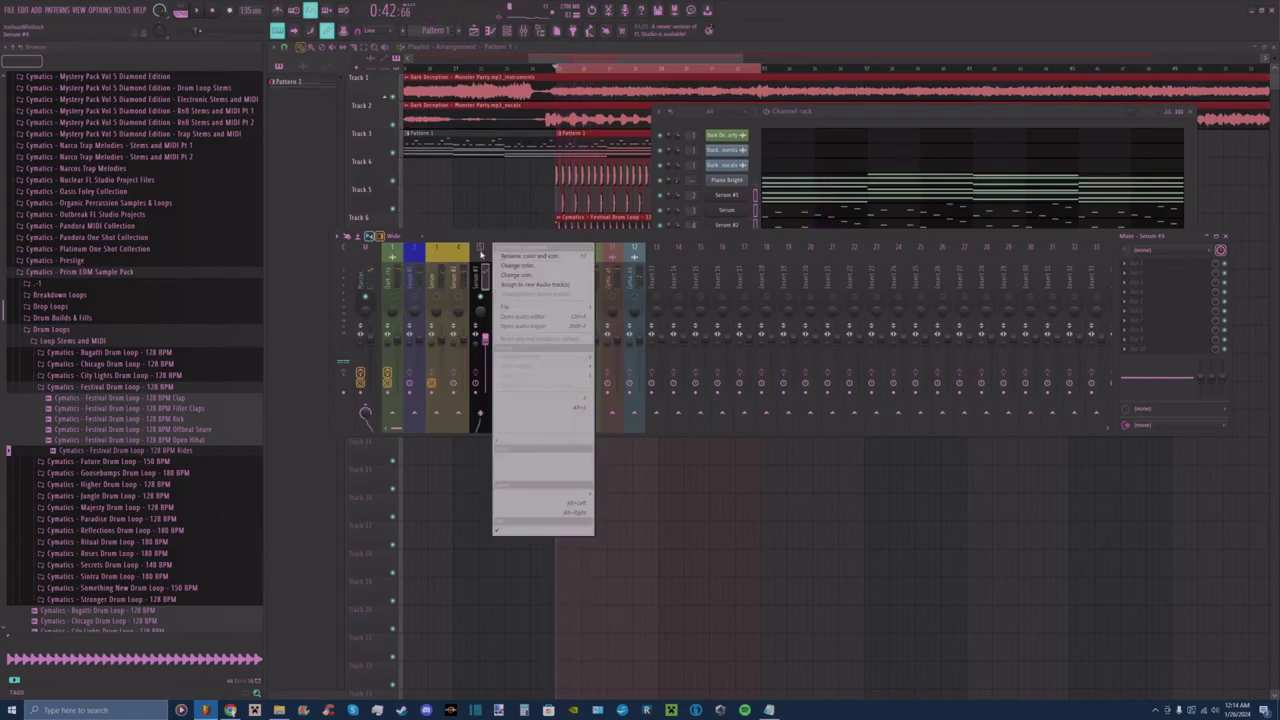
click(492, 254)
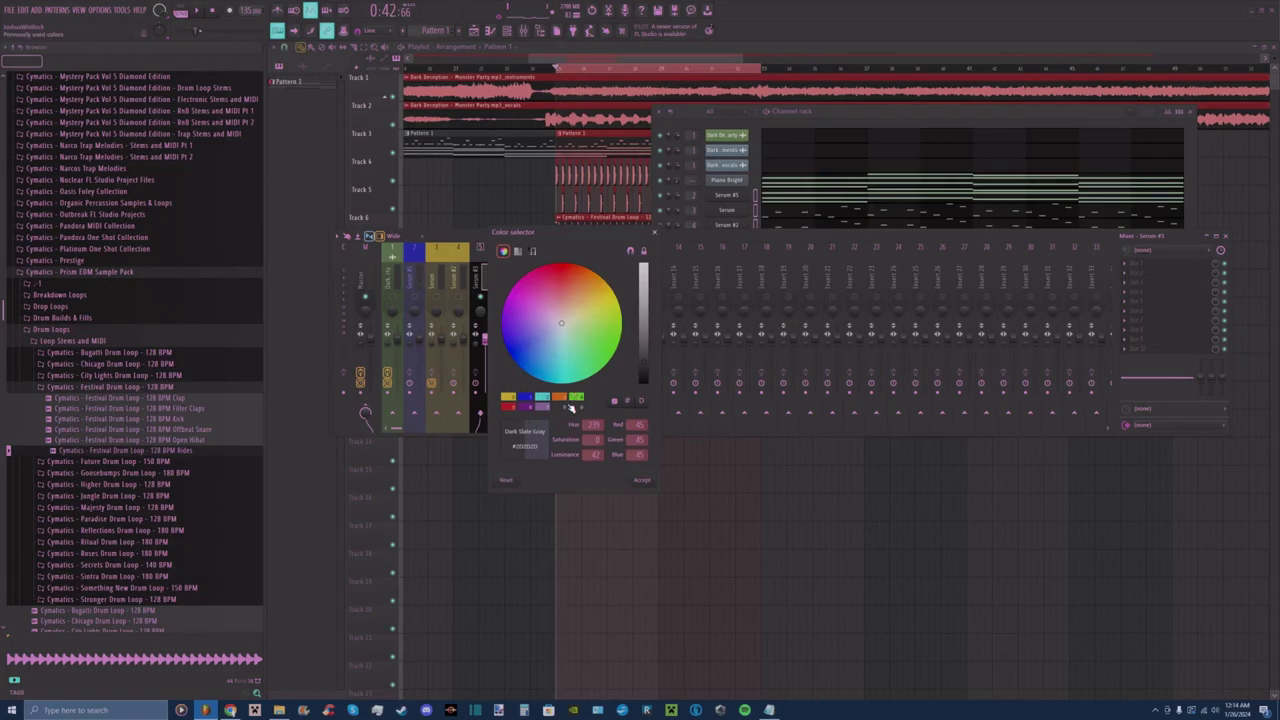
click(549, 398)
click(633, 480)
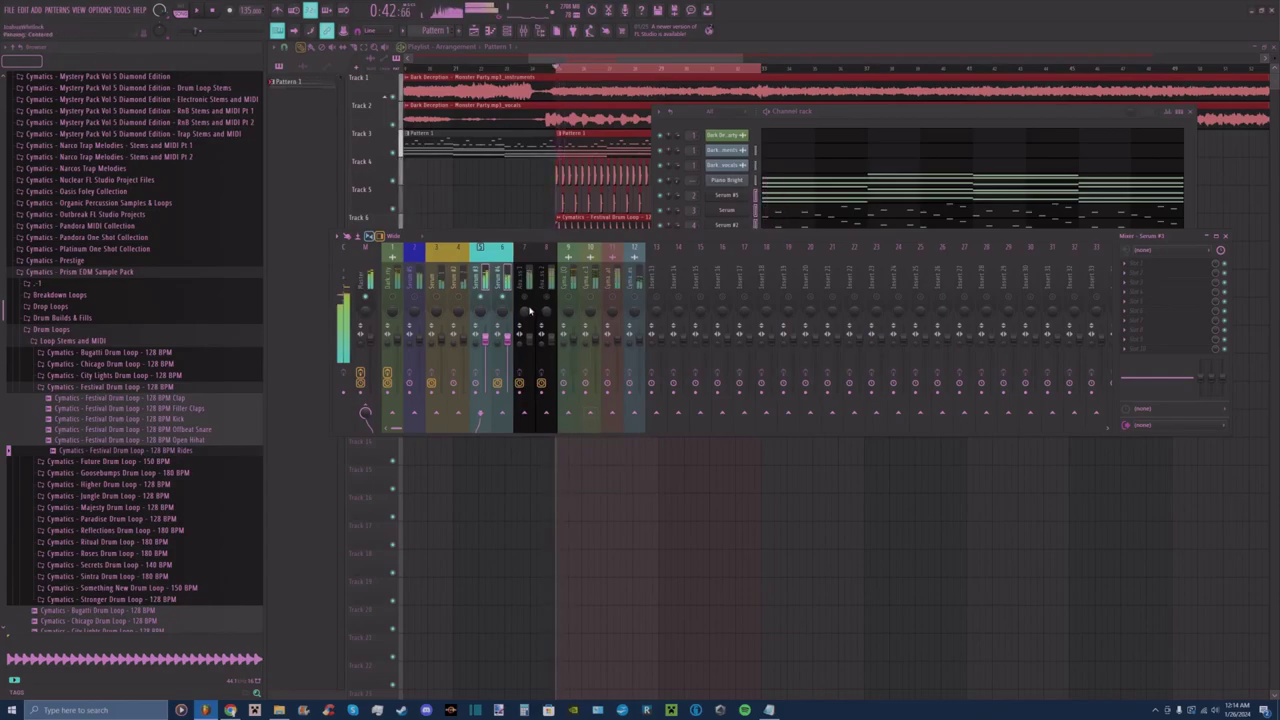
Colour mixer tracks 7 to 9, the two Analog bass tracks and the kick, red.
click(566, 305)
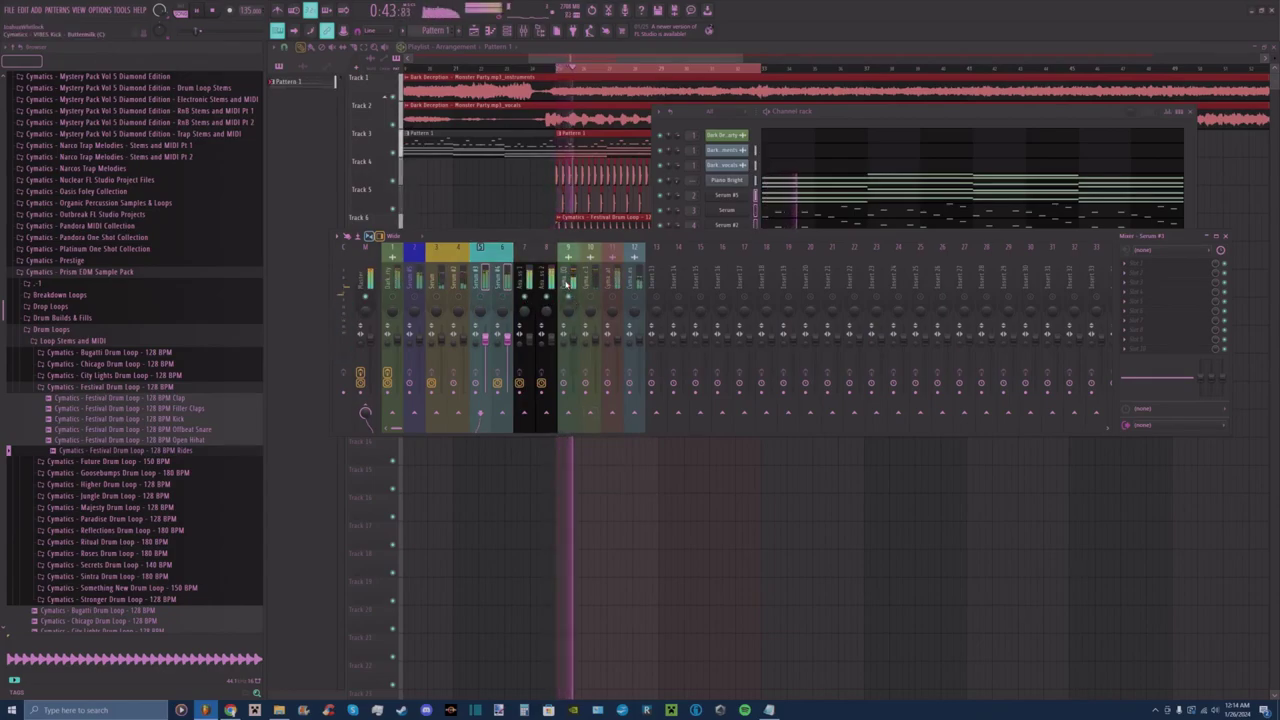
right_click(532, 253)
click(562, 267)
click(566, 406)
click(692, 467)
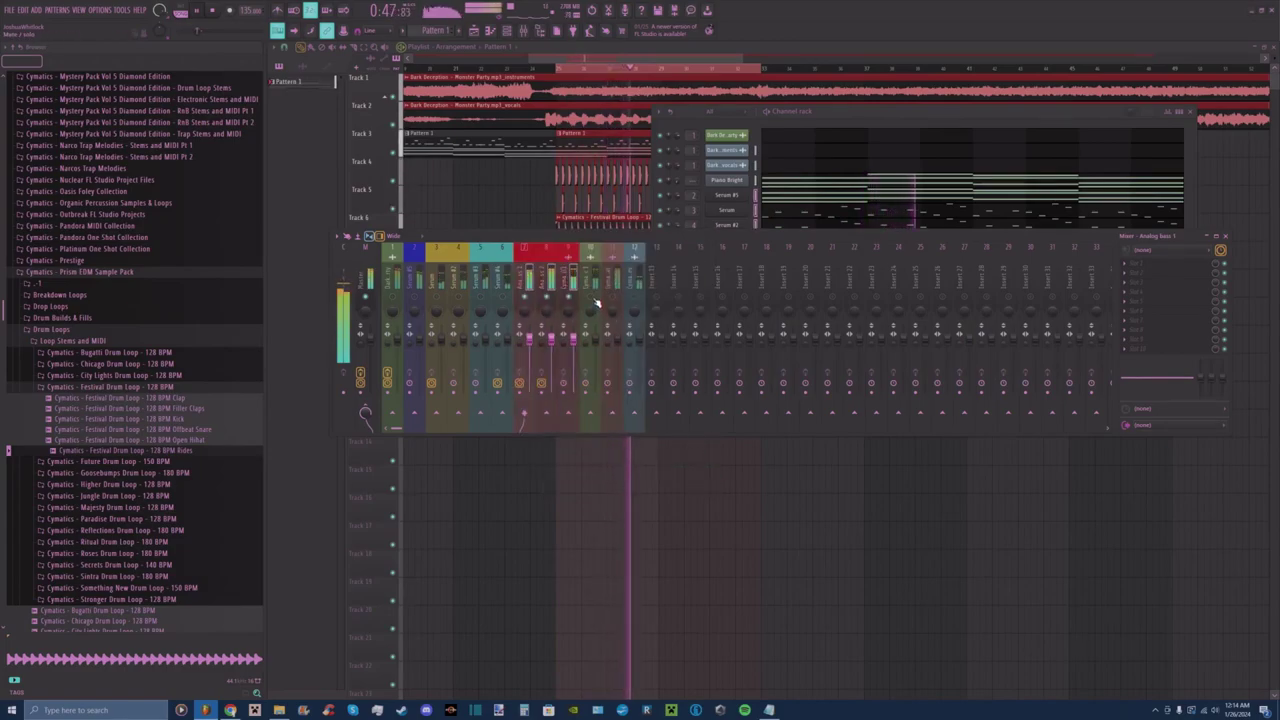
Select mixer tracks 10 to 12 with the clap and Festival drum loops and colour them green.
drag(630, 295, 592, 290)
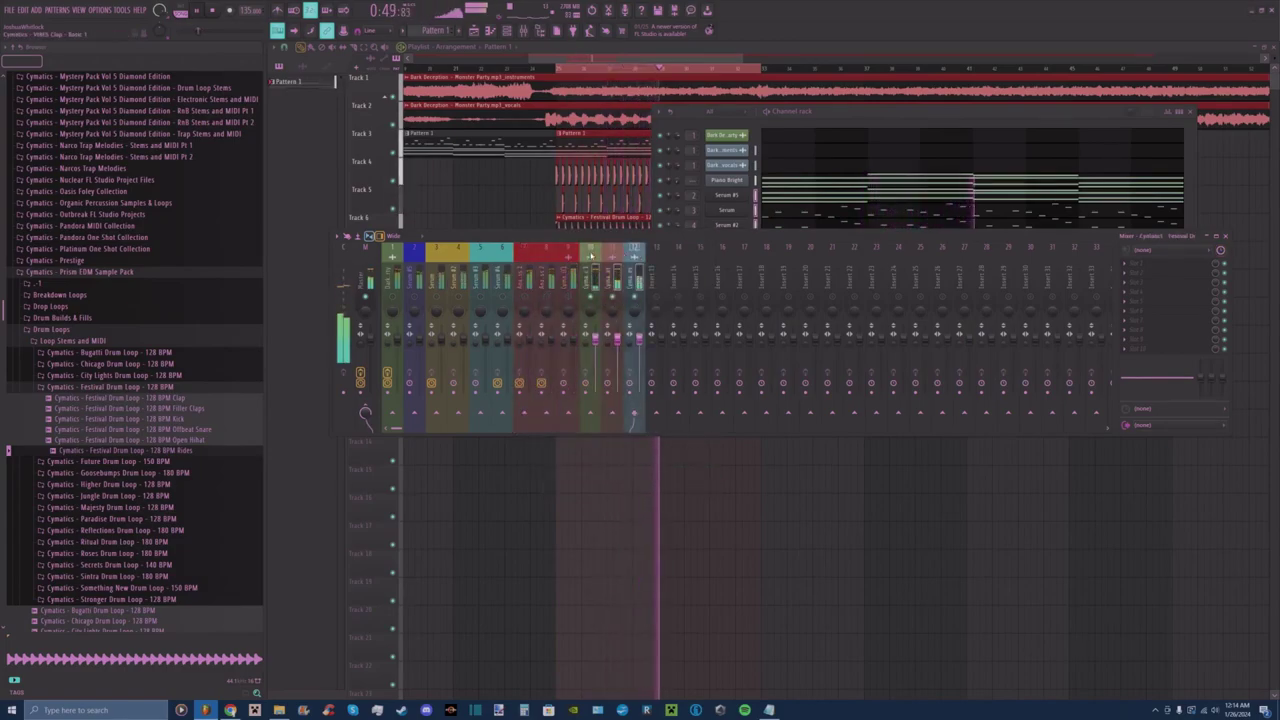
right_click(602, 250)
click(632, 267)
click(759, 477)
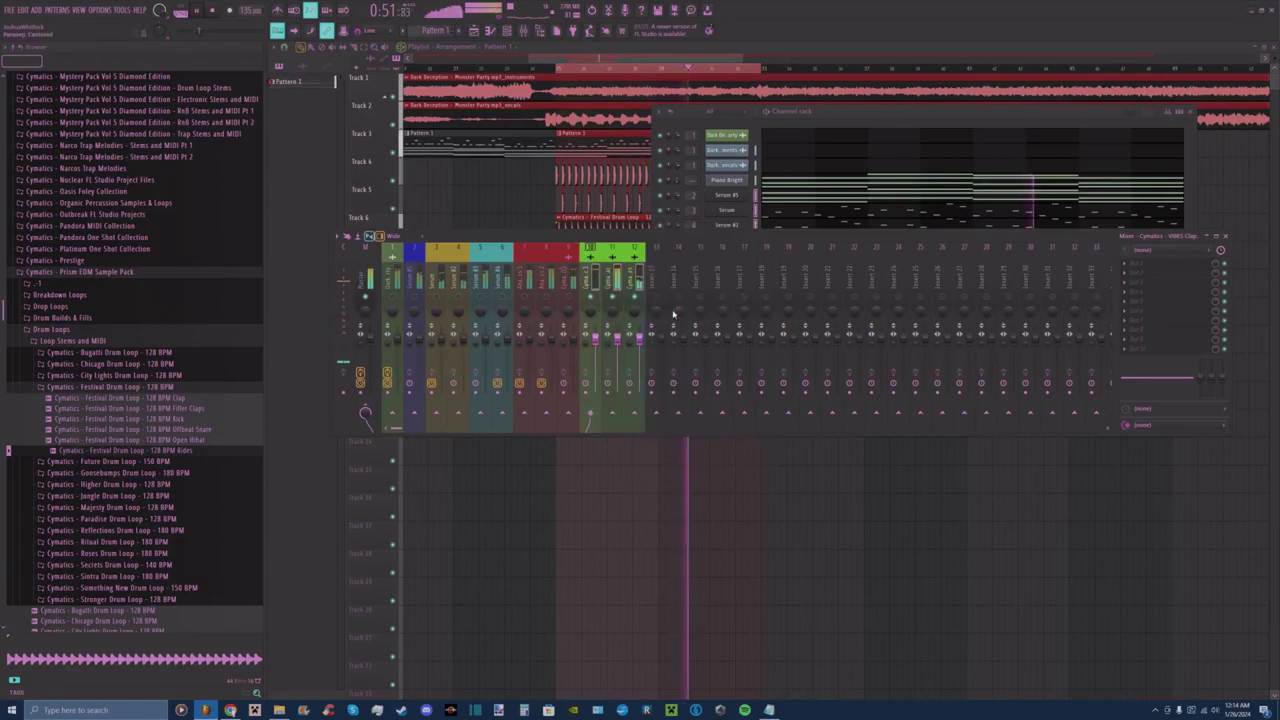
Colour the empty mixer track Insert 13 medium blue.
right_click(660, 250)
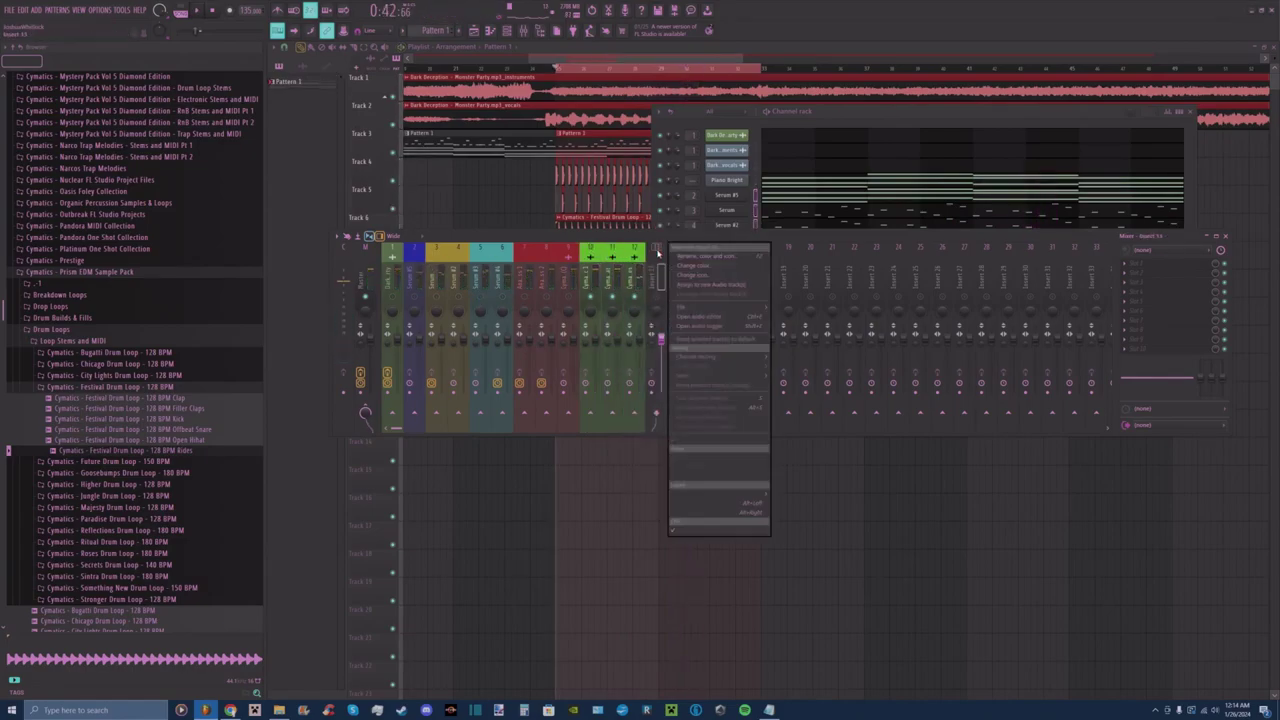
click(700, 280)
click(766, 396)
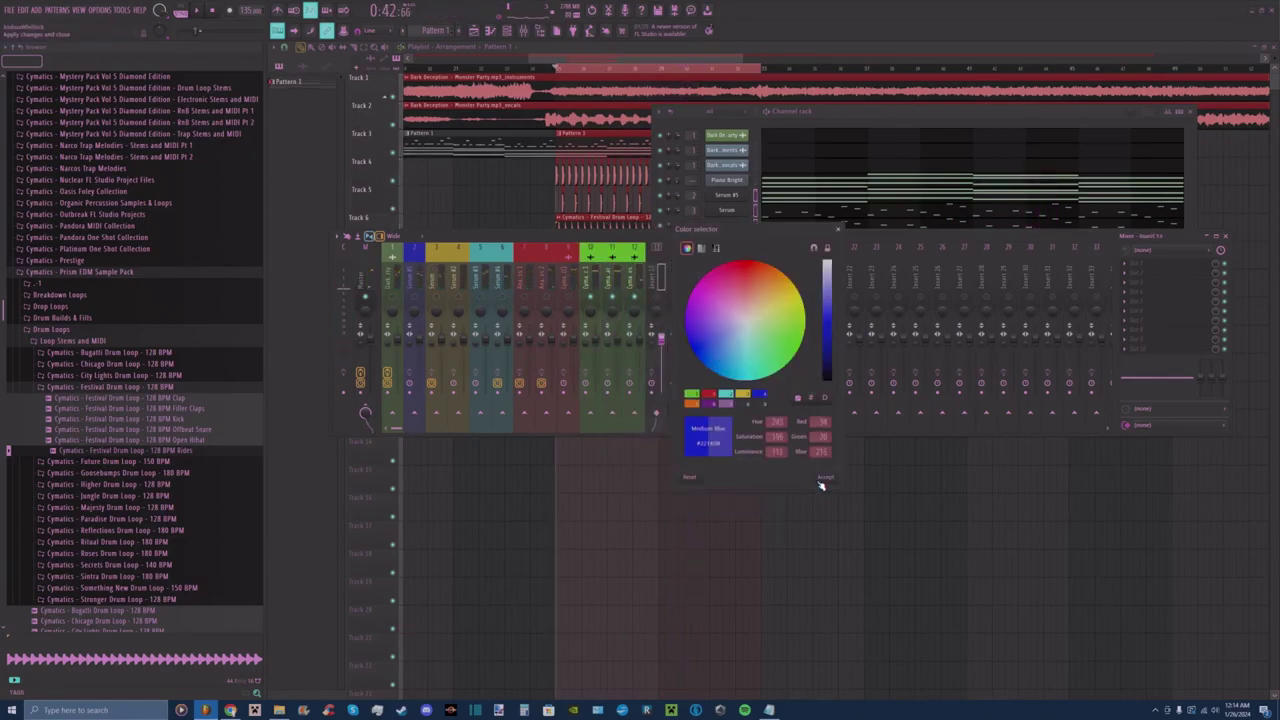
click(824, 478)
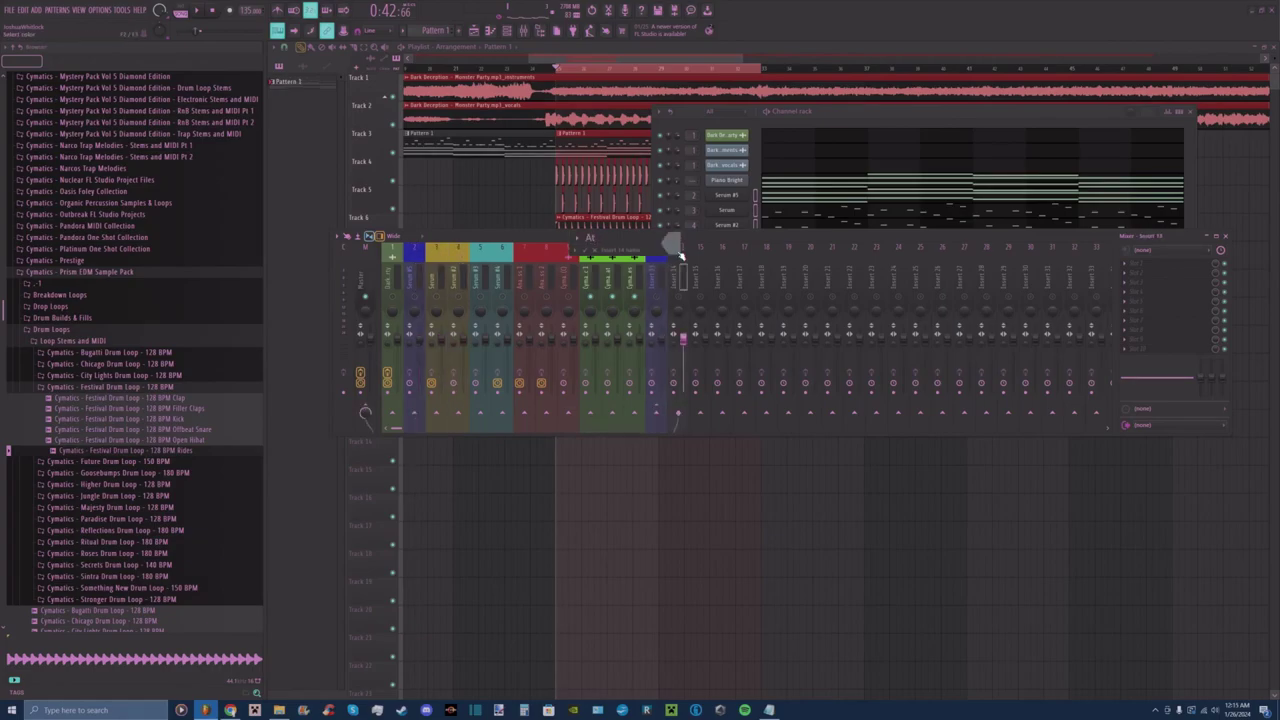
Name mixer track Insert 14 Atmos and colour it yellow.
click(681, 255)
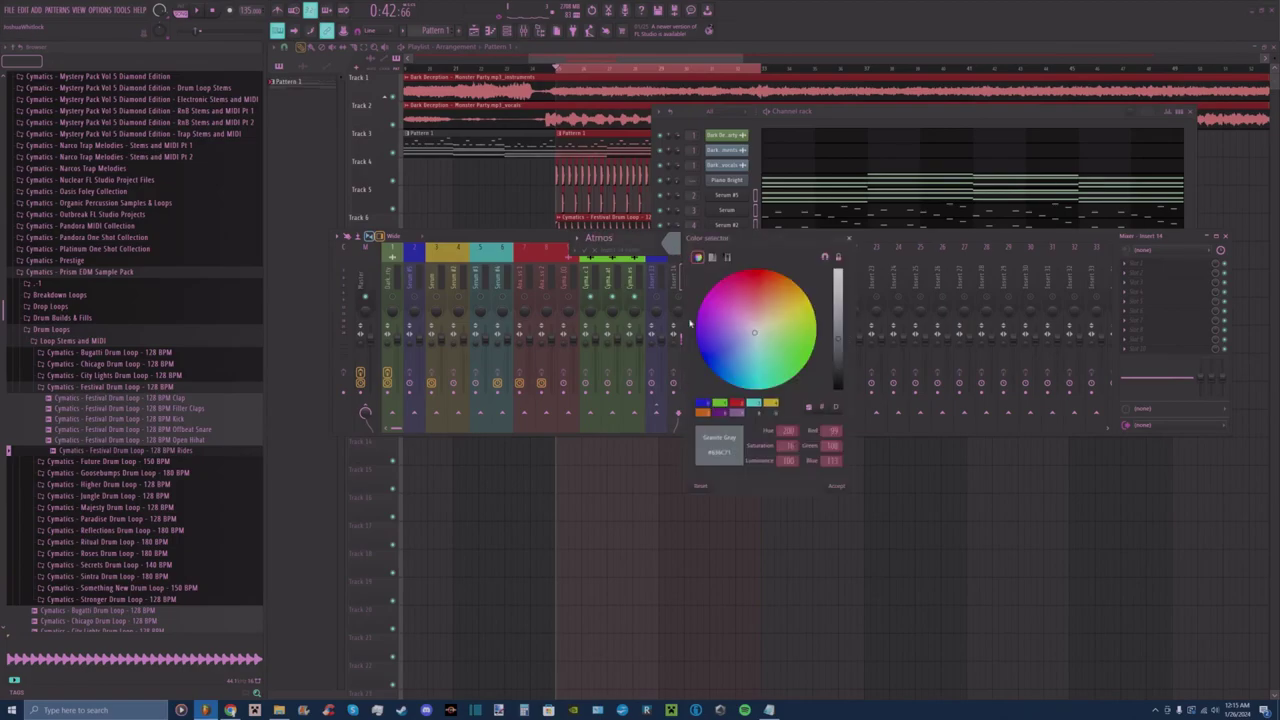
click(770, 403)
click(835, 486)
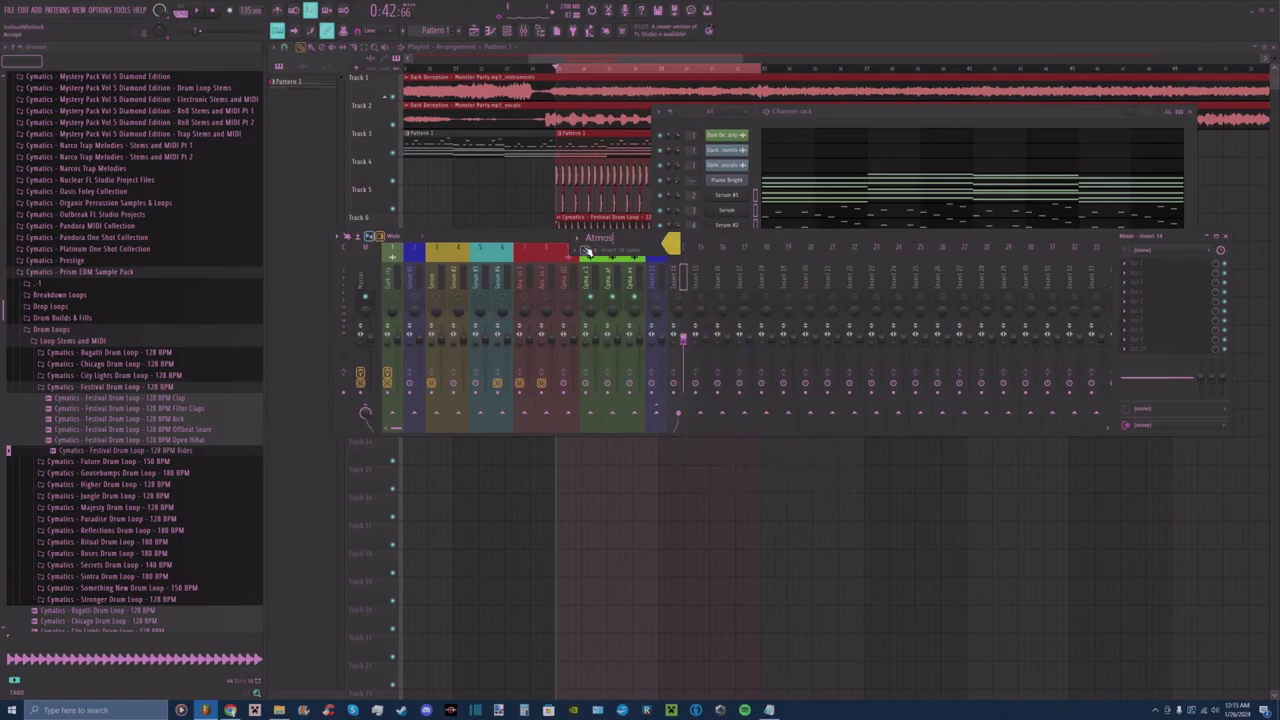
key(Return)
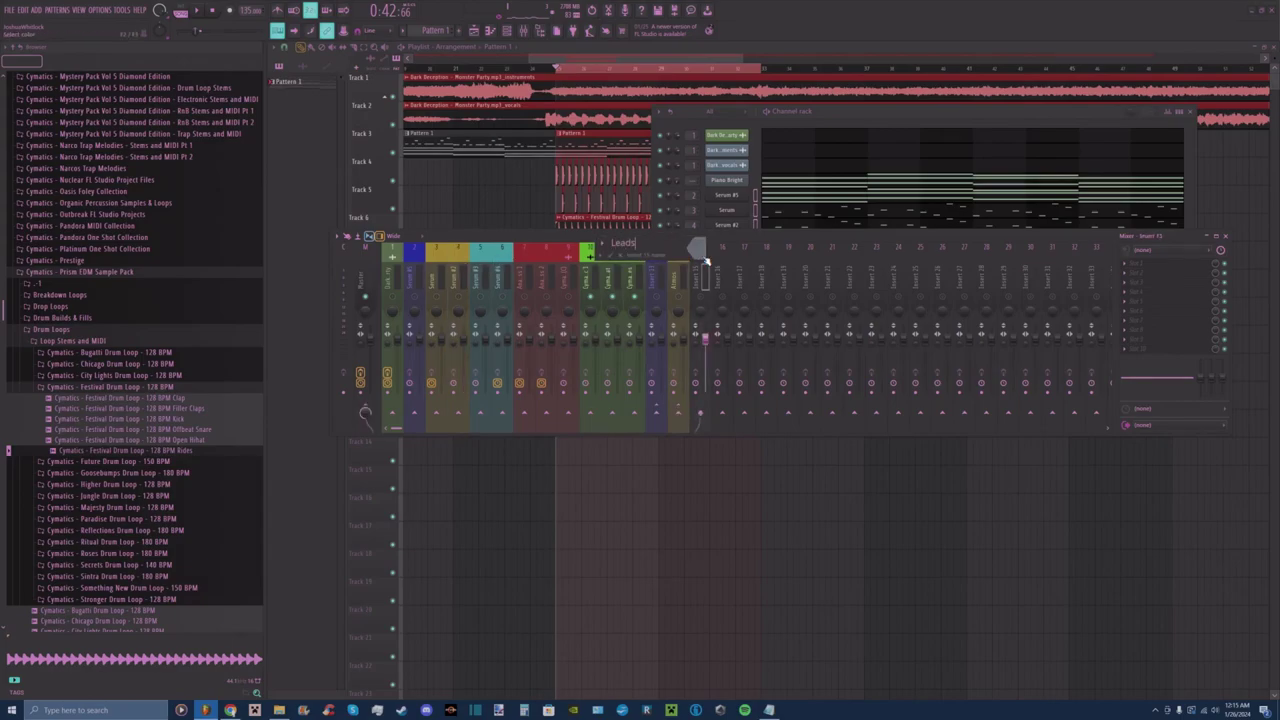
Name mixer track Insert 15 Leads and colour it turquoise.
click(700, 256)
click(796, 409)
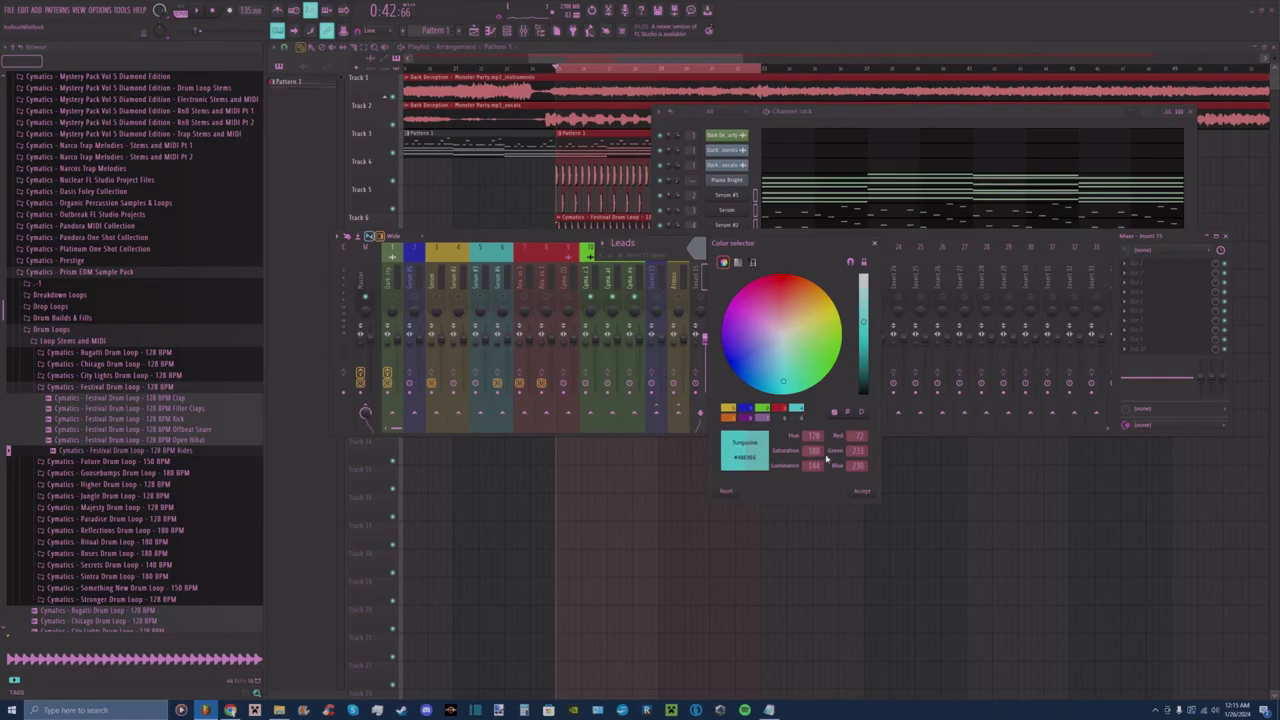
click(862, 491)
Name mixer tracks Insert 16 and Insert 17 Bass and colour them both red.
click(610, 255)
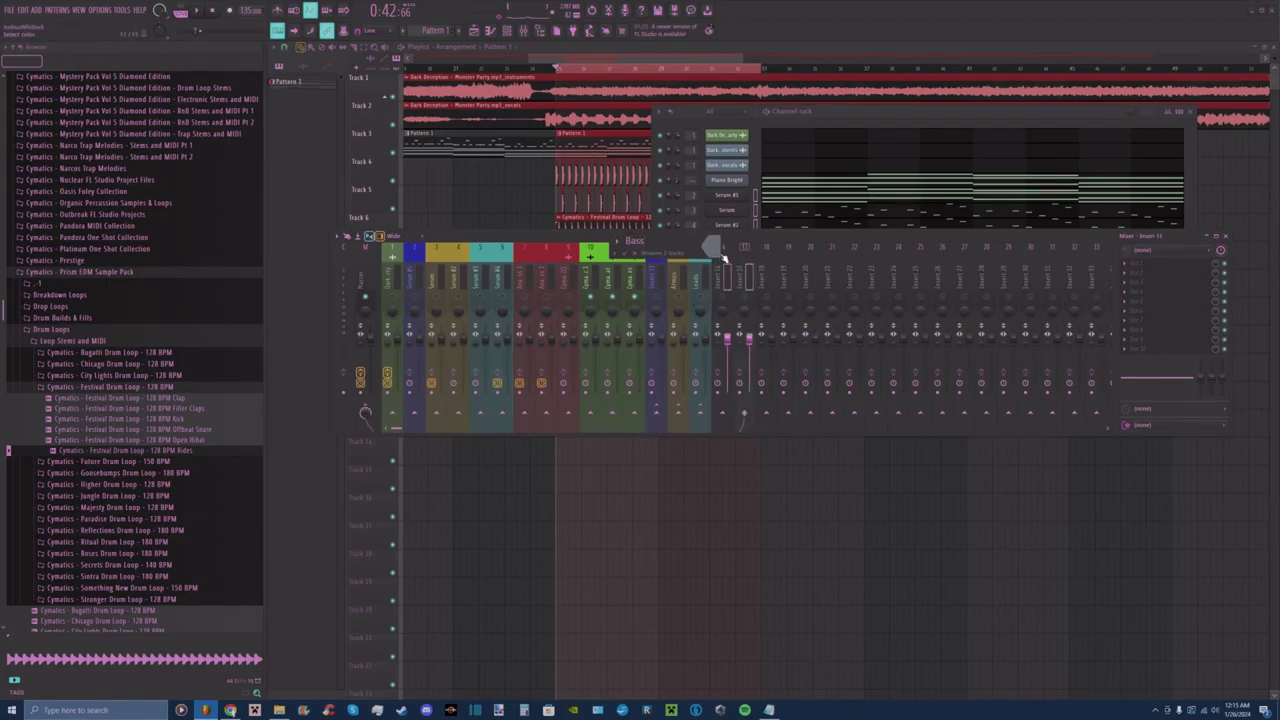
click(708, 249)
click(810, 408)
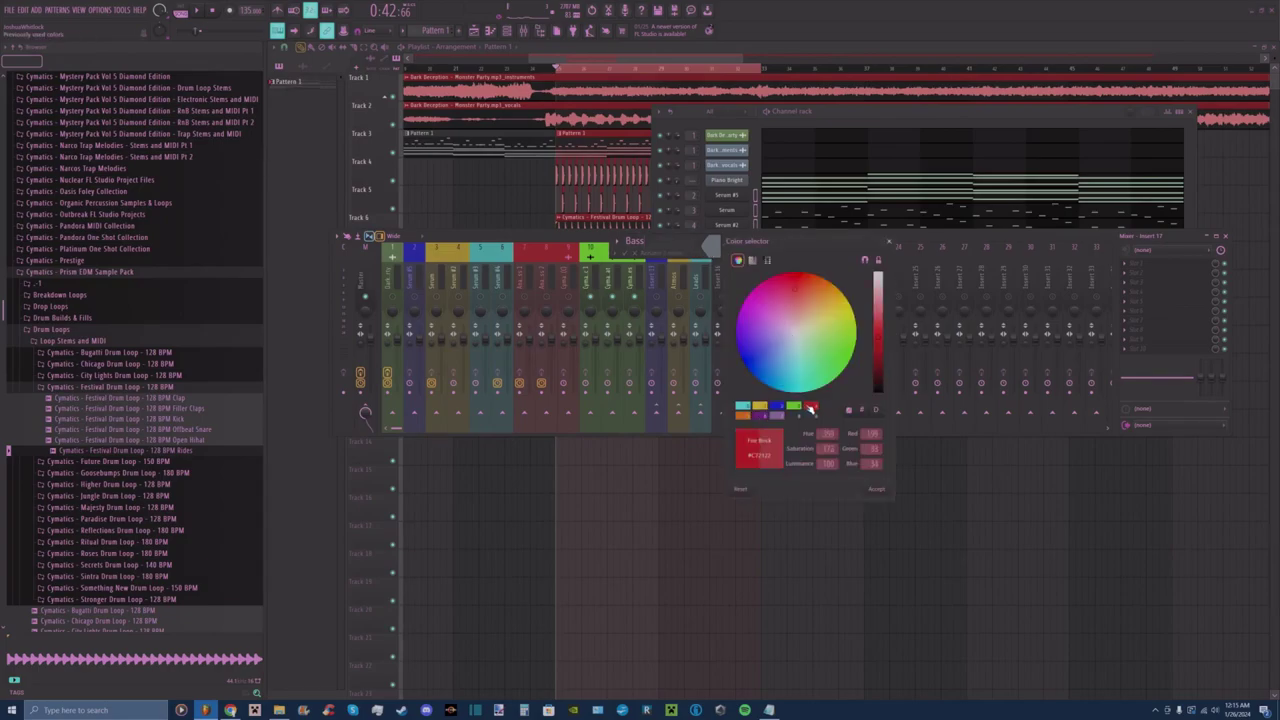
click(888, 492)
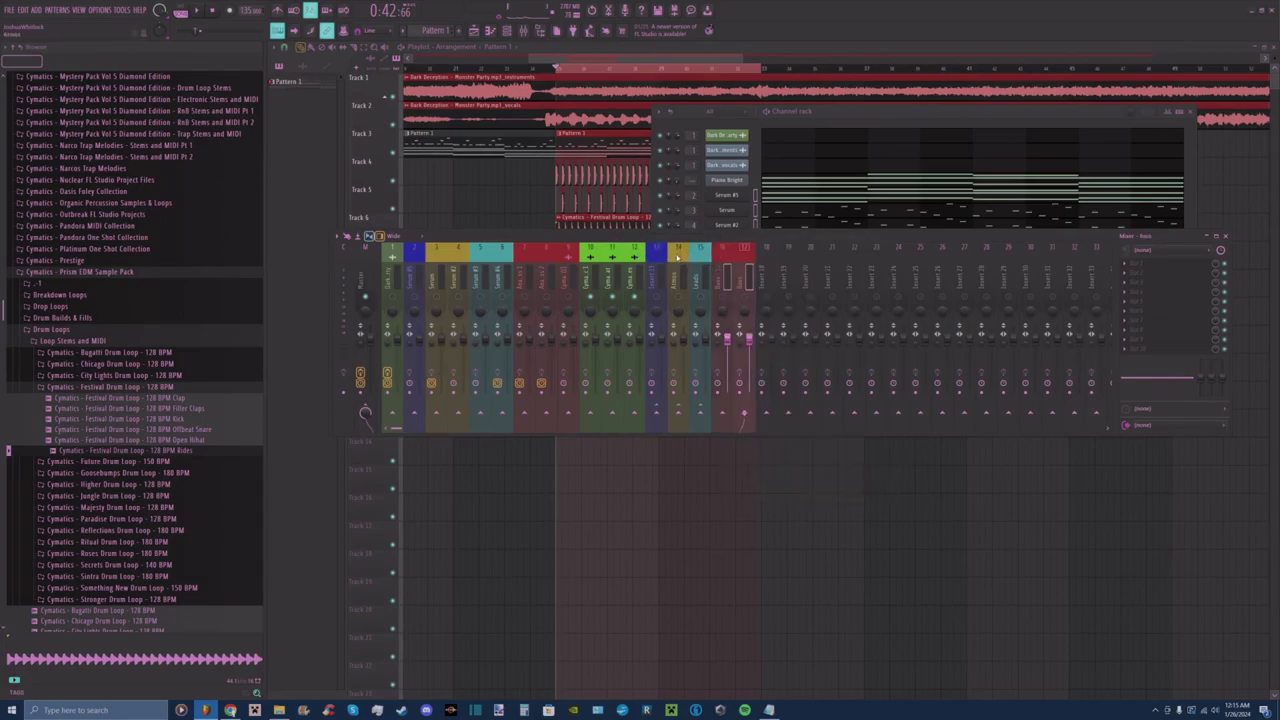
Name mixer track Insert 13 BG and add a Fruity Filter with adjusted high pass to it.
double_click(662, 254)
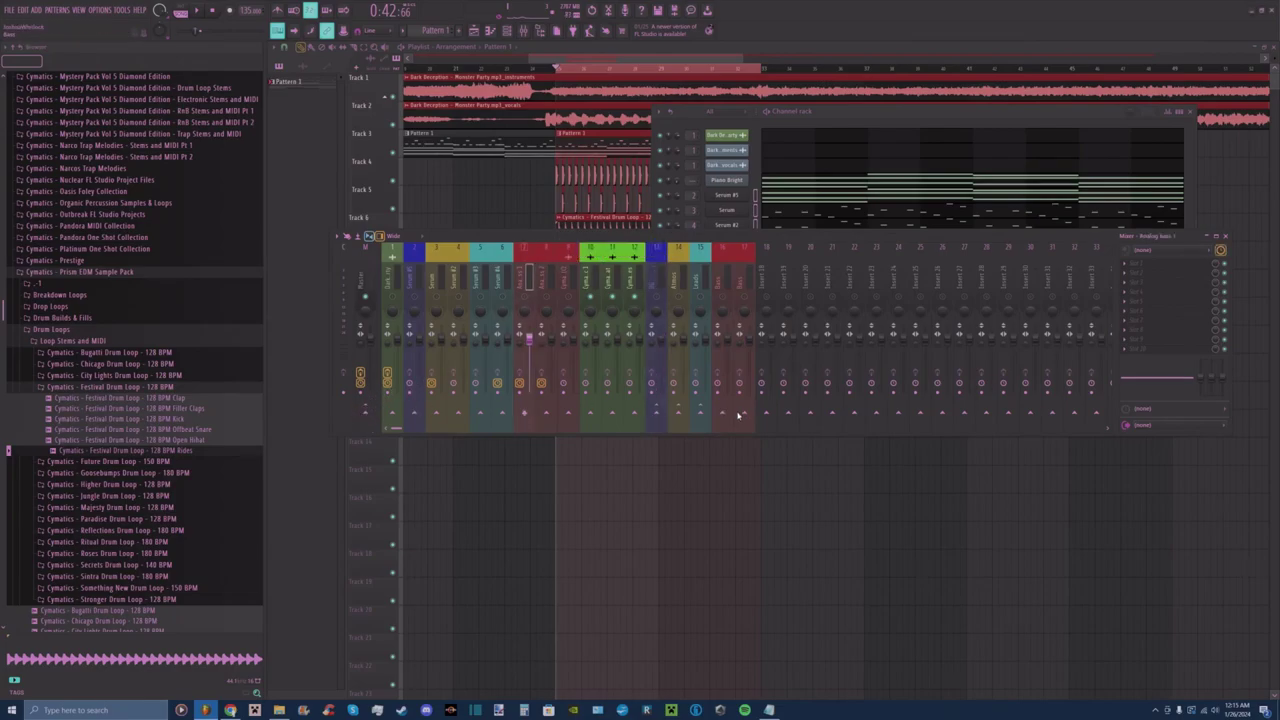
click(367, 402)
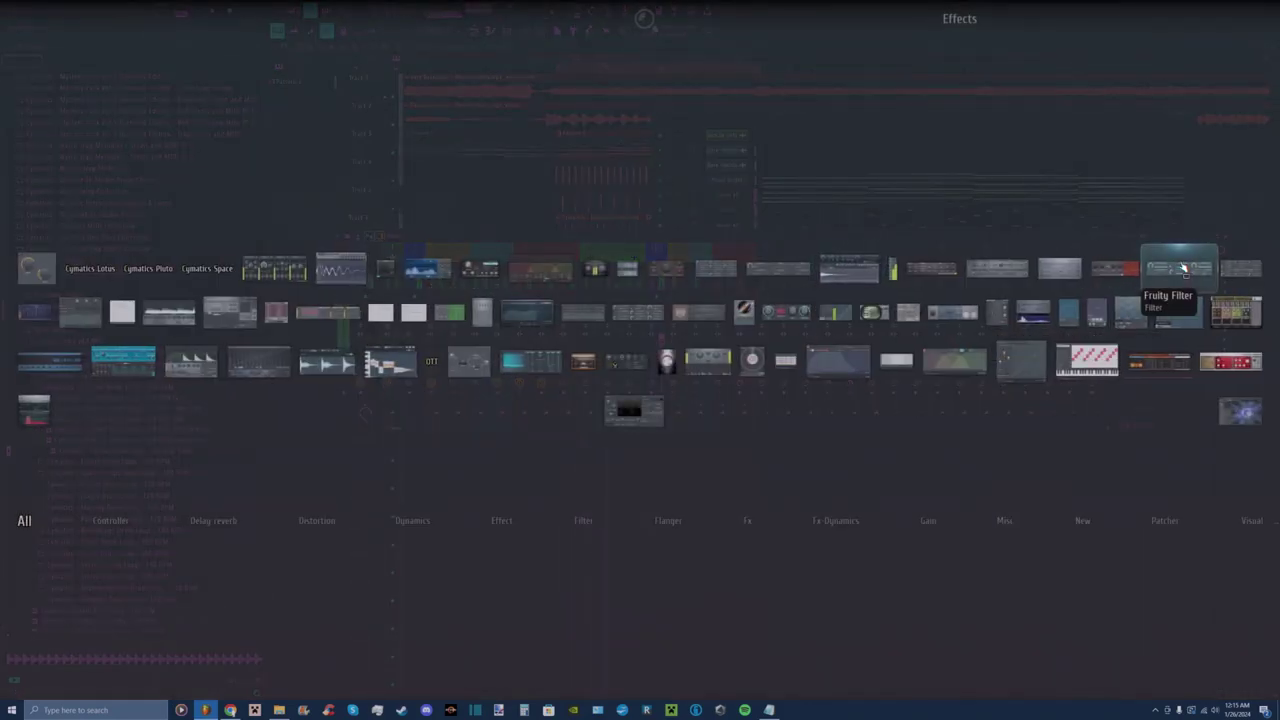
click(1182, 268)
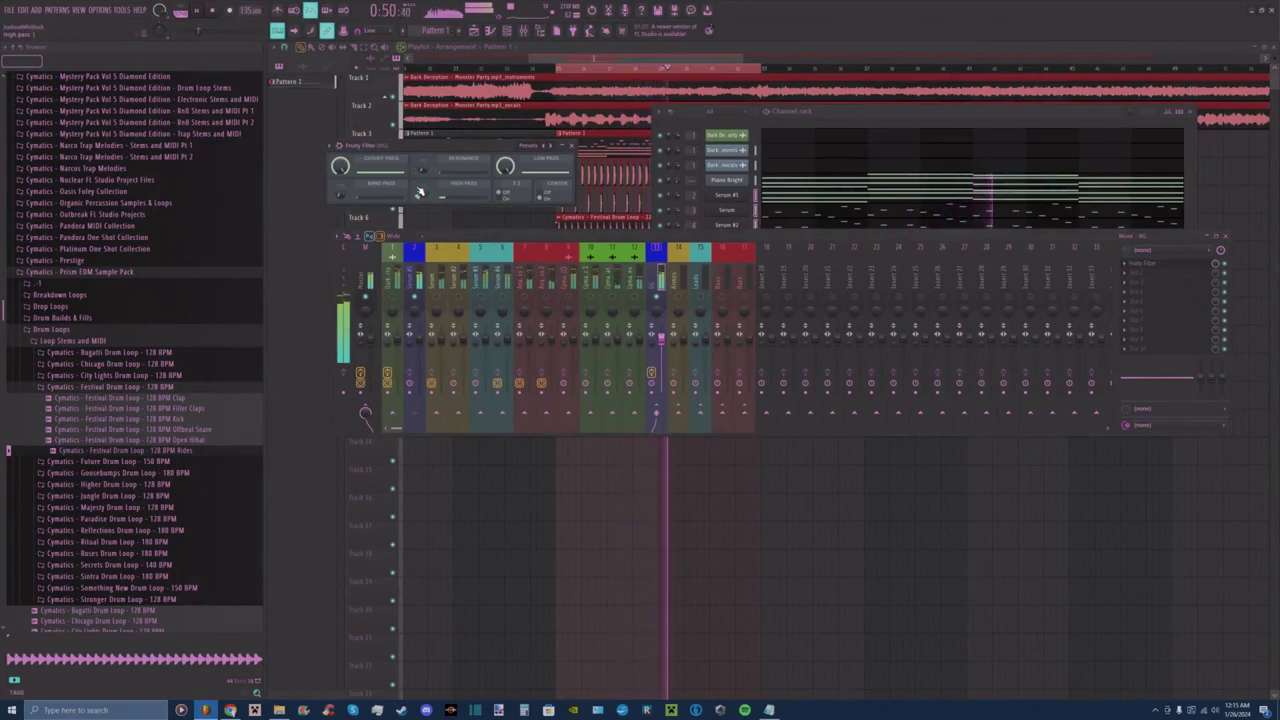
click(571, 145)
Add Fruity Blood Overdrive after the filter on the BG group track and raise its pre-amp slightly.
click(1143, 268)
click(1035, 296)
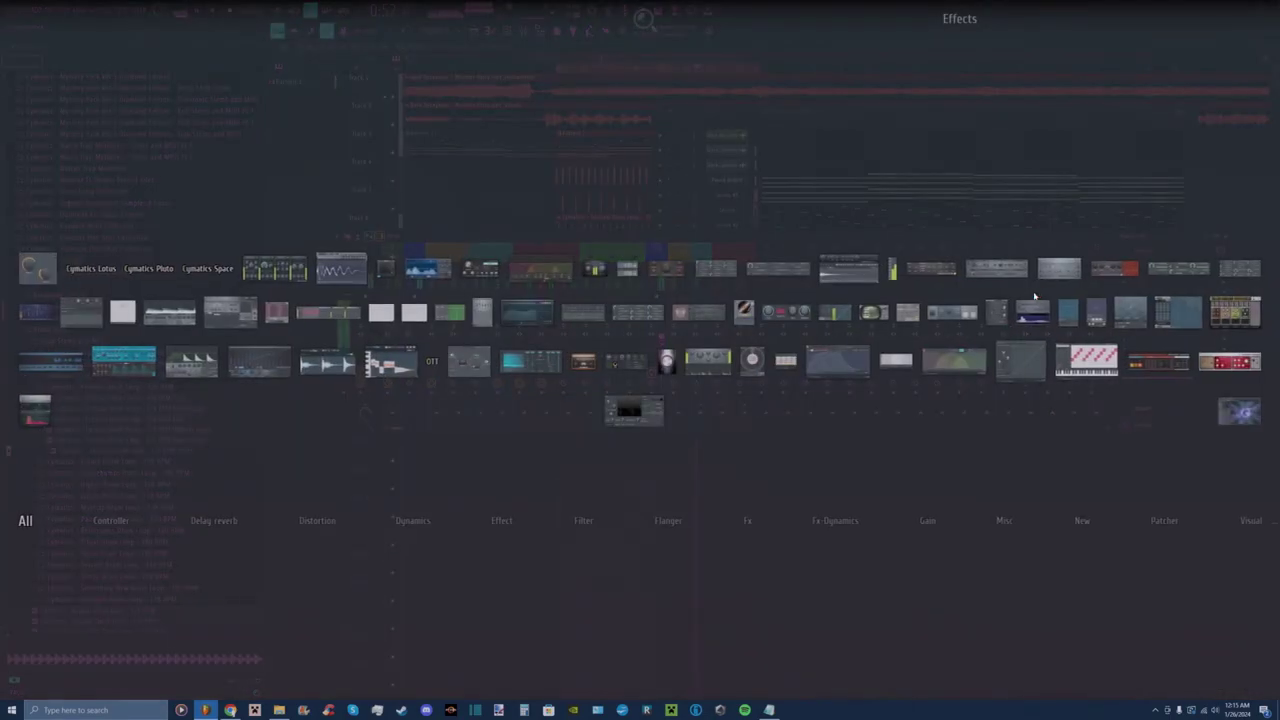
drag(670, 268, 1146, 274)
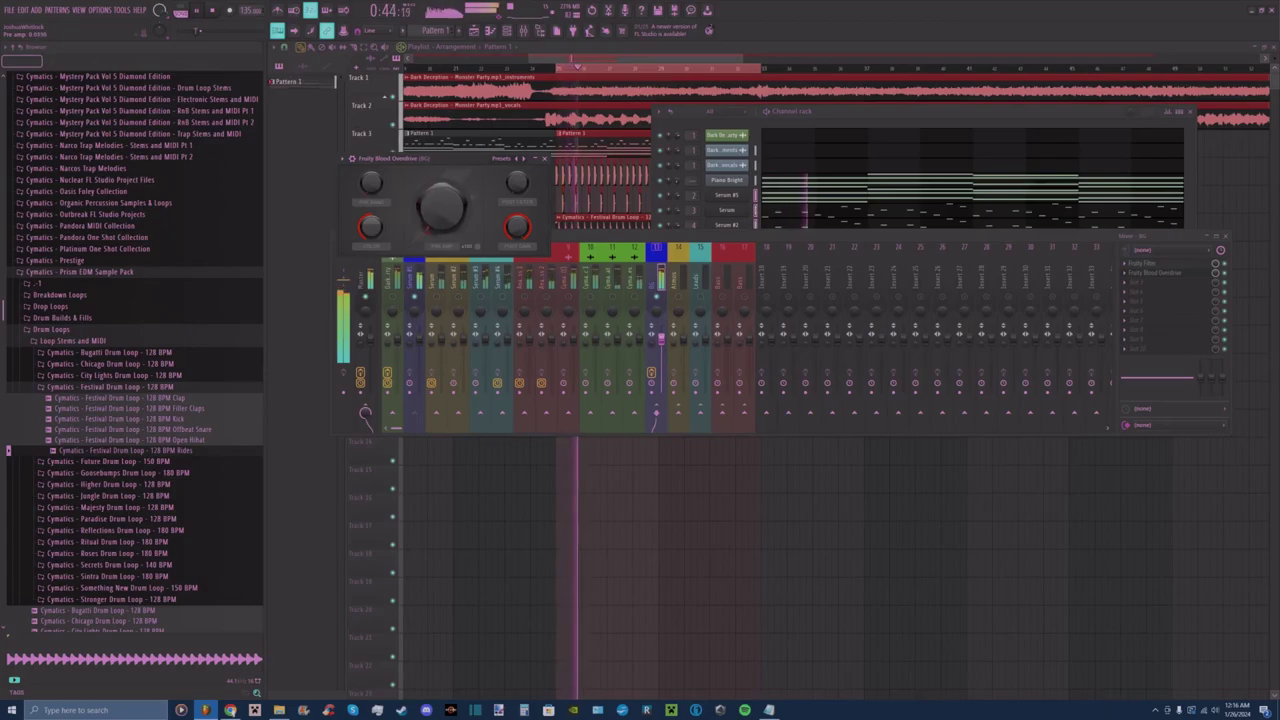
click(544, 158)
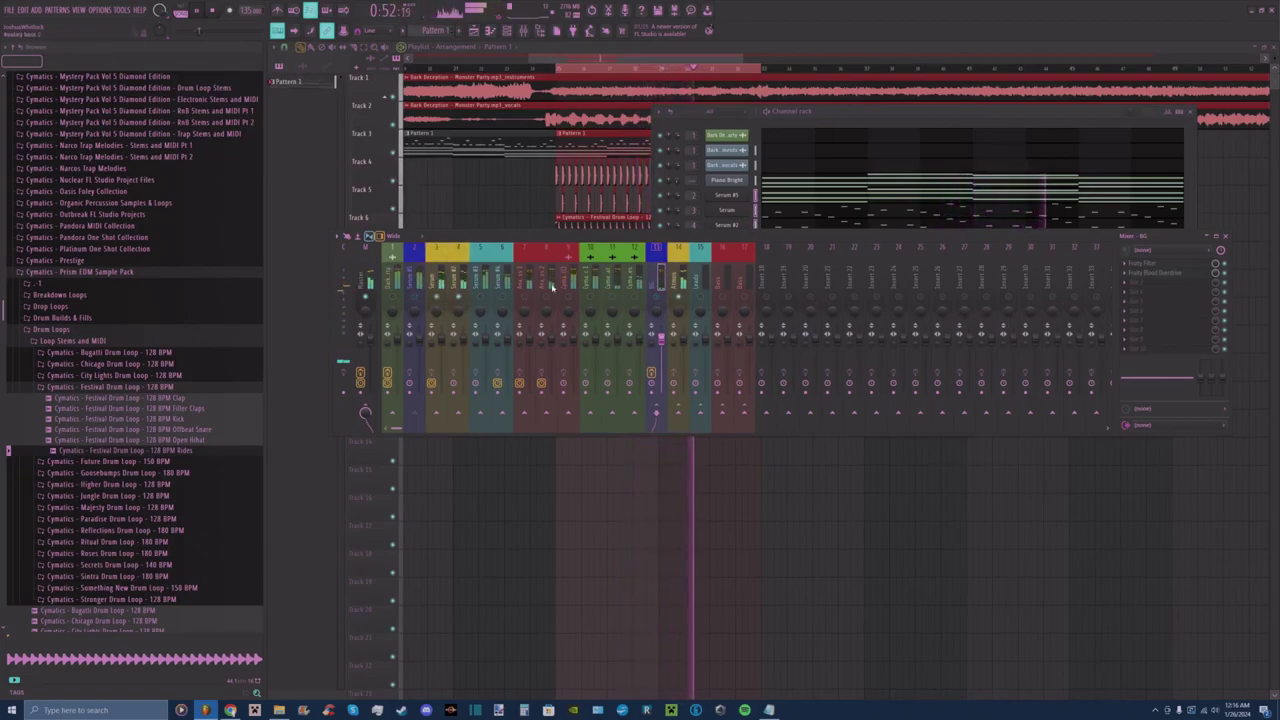
Add a Fruity Filter to the Atmos group track, fed by the yellow Serum tracks, and adjust its high pass.
click(684, 258)
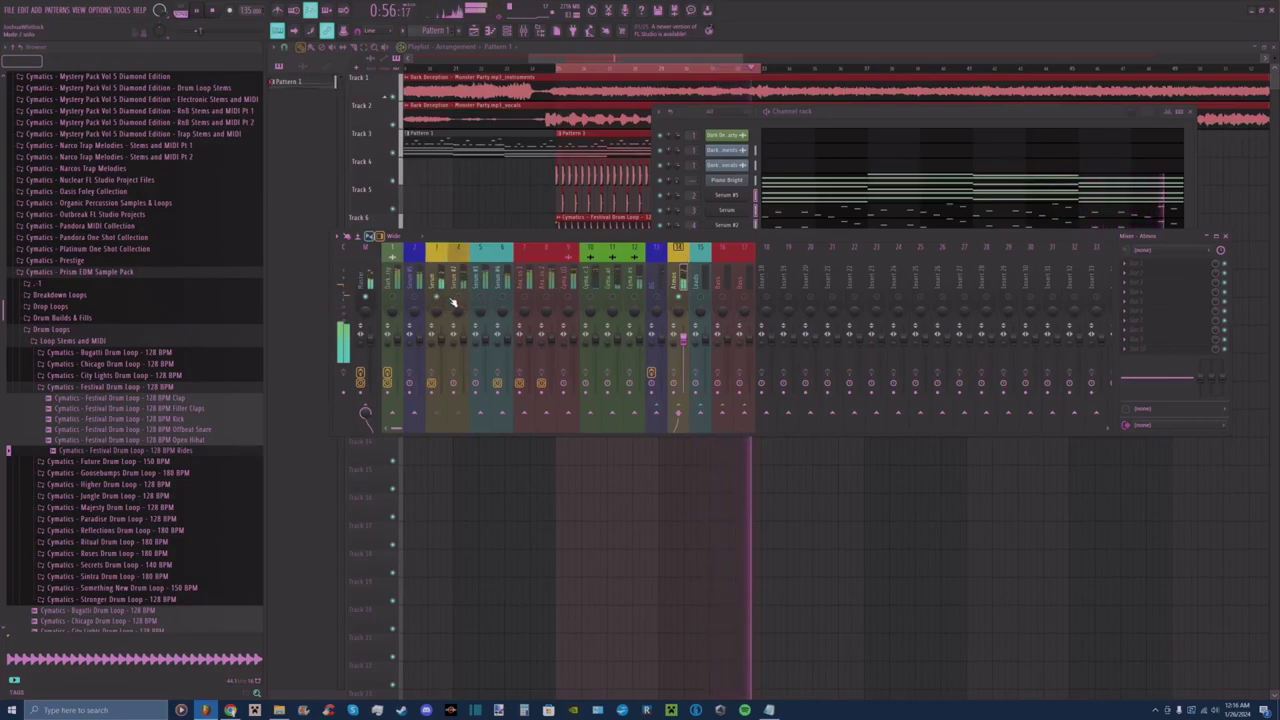
click(440, 256)
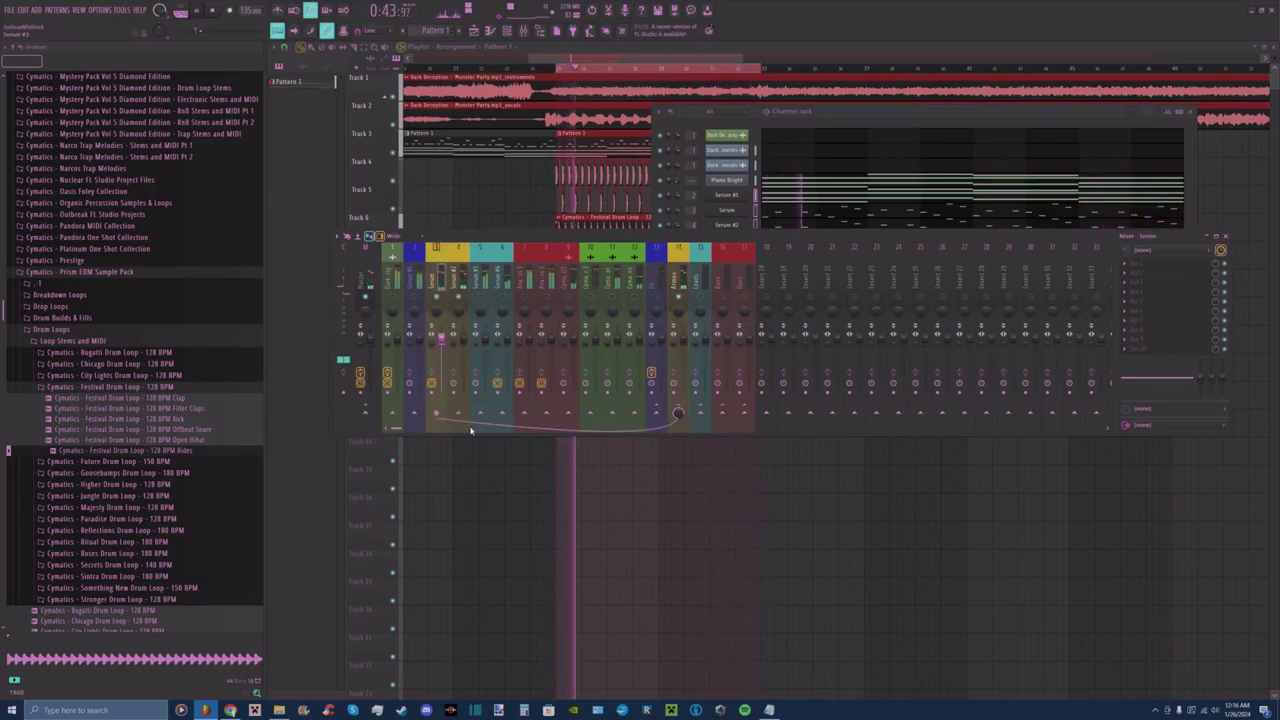
click(677, 258)
key(F8)
drag(1176, 268, 1140, 264)
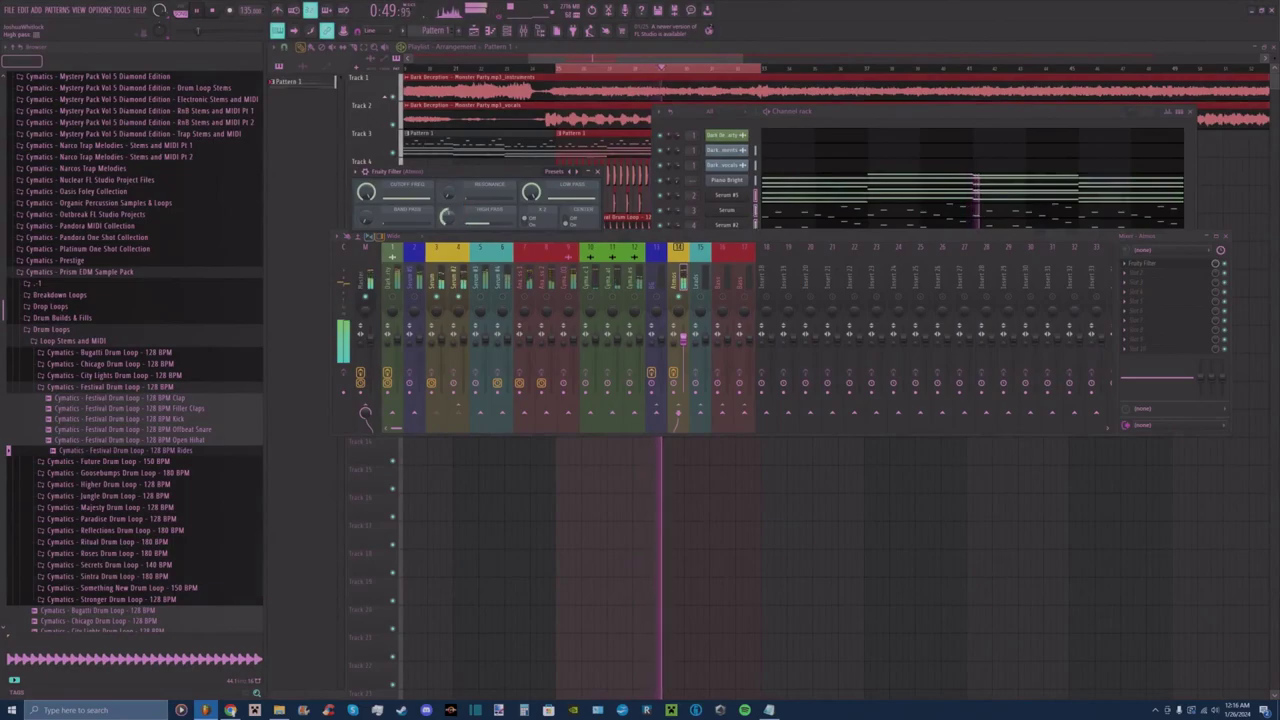
click(600, 171)
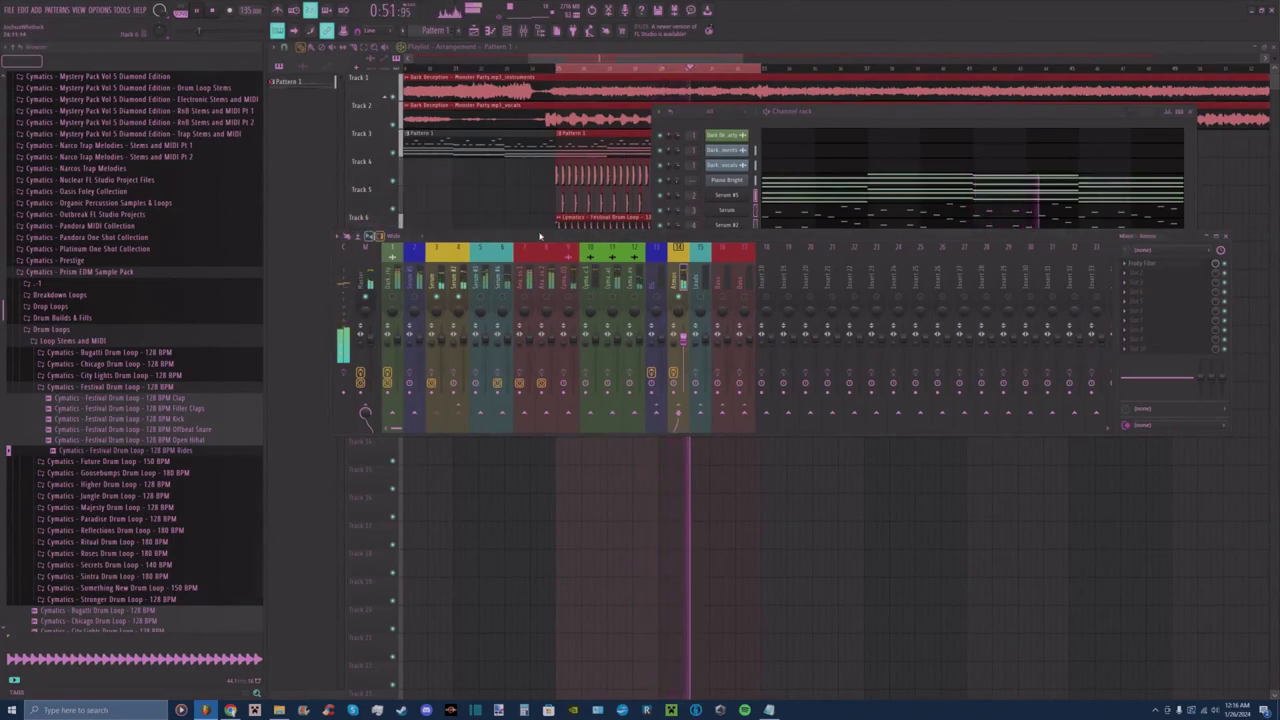
Add Fruity Stereo Enhancer to the BG group track and widen its stereo separation.
drag(725, 237, 729, 258)
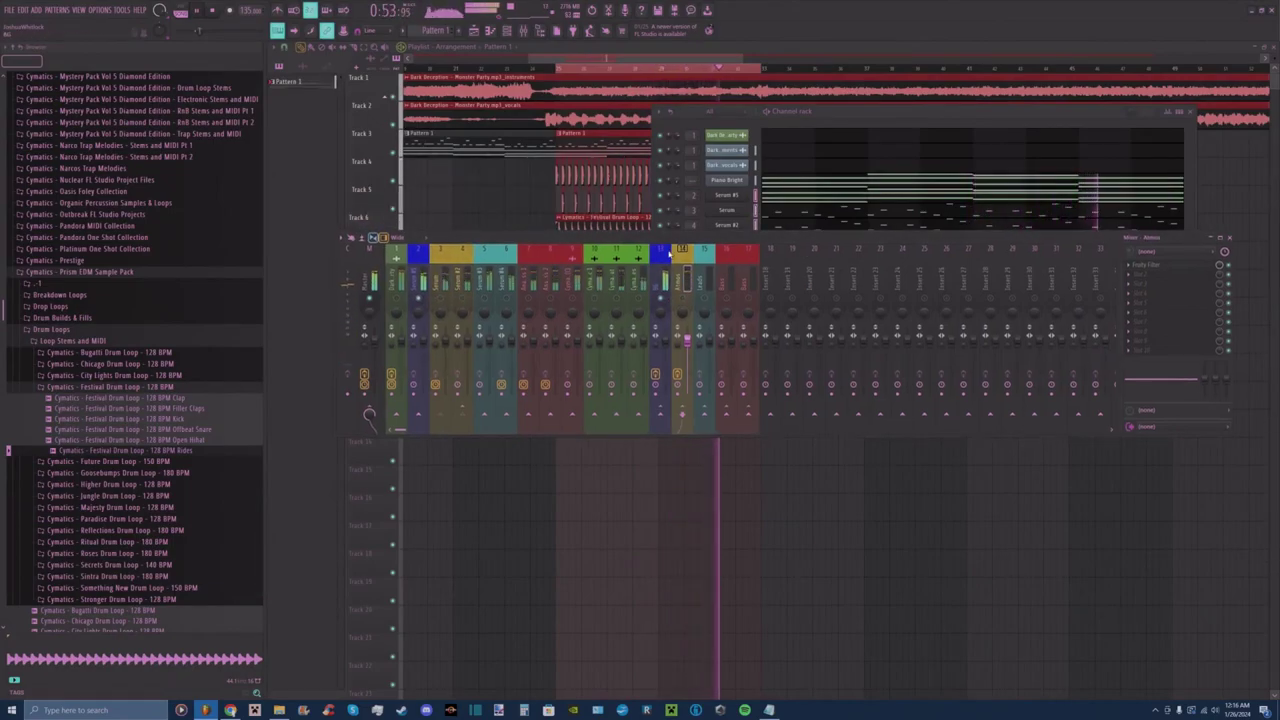
click(666, 253)
click(1150, 287)
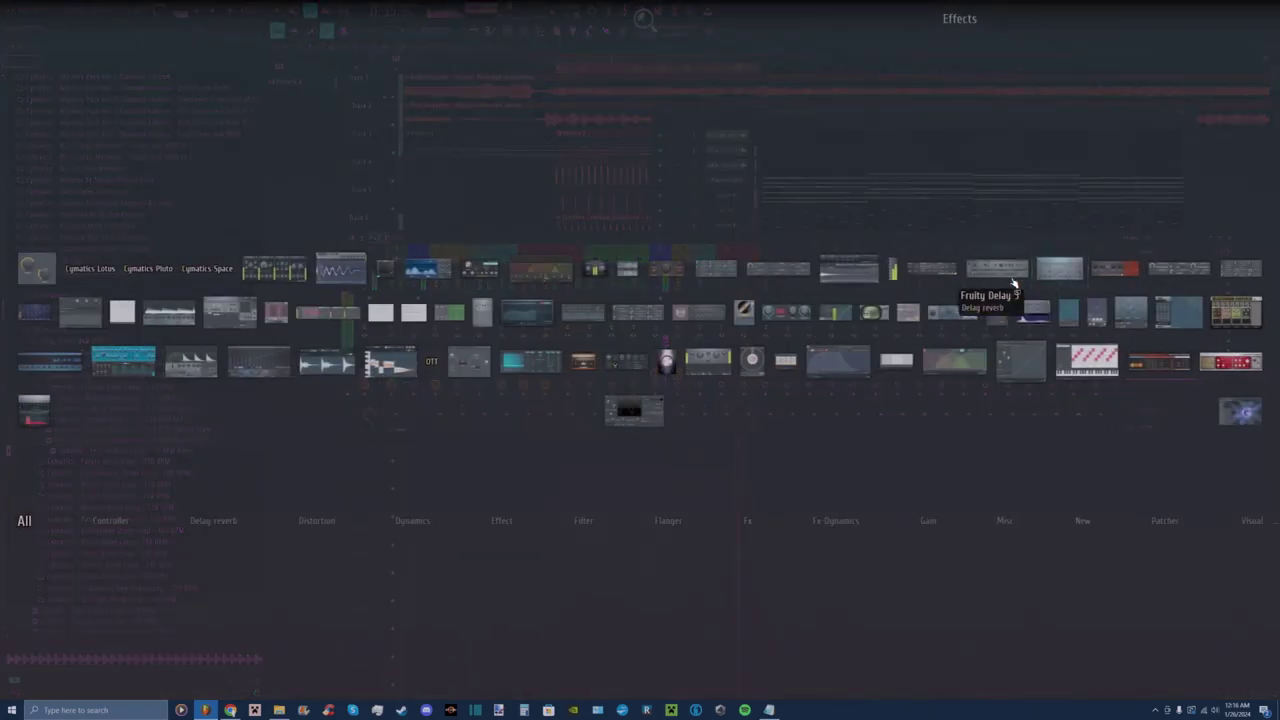
click(935, 310)
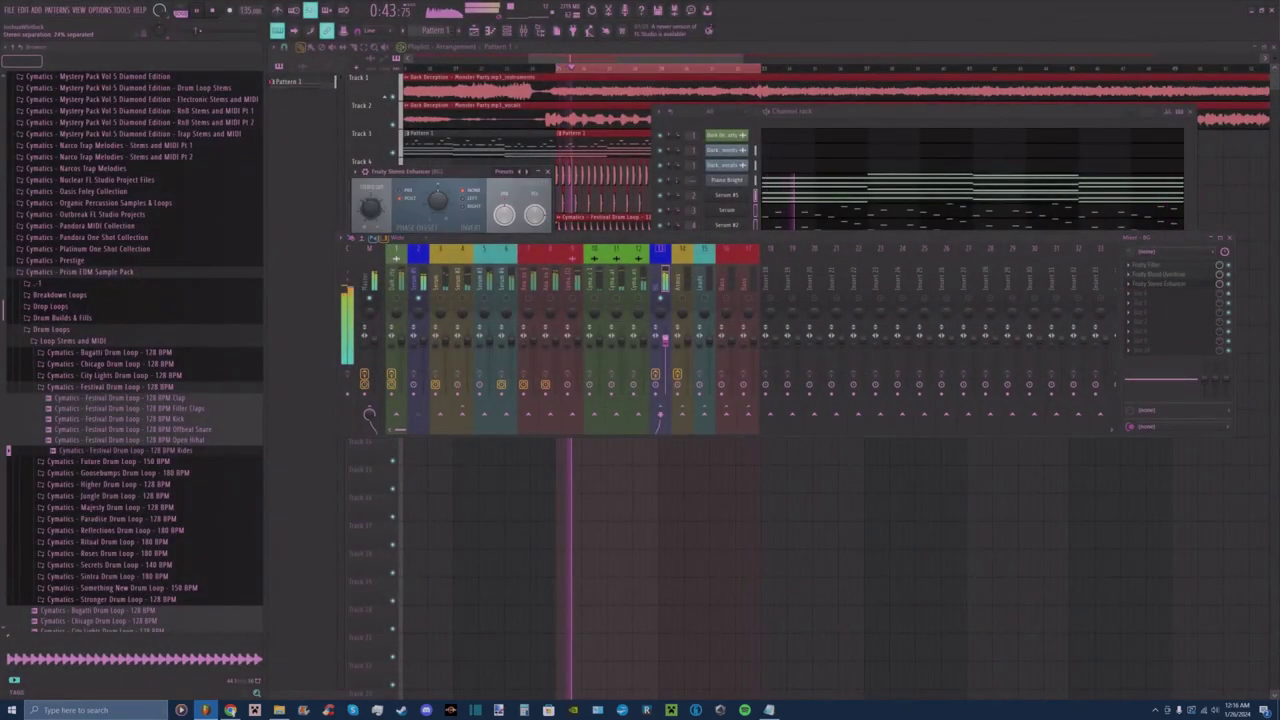
click(547, 172)
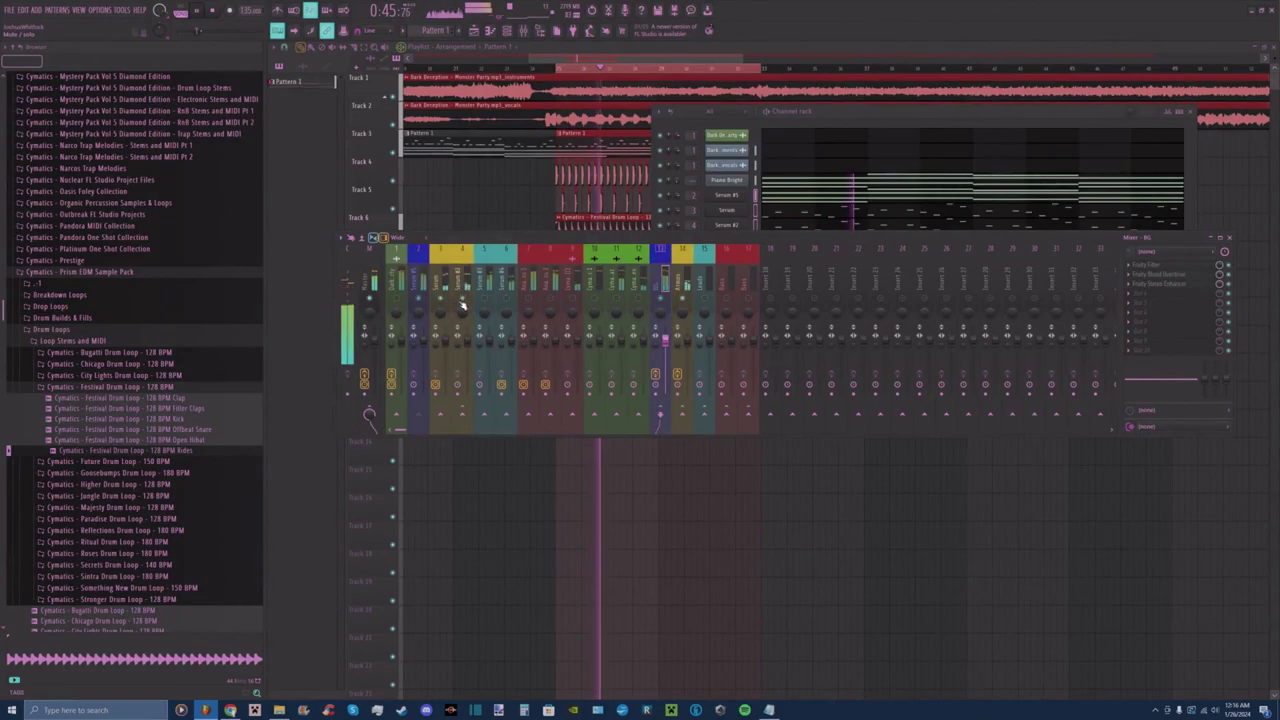
Add Fruity Stereo Enhancer to the Atmos group track and widen its stereo separation.
click(683, 283)
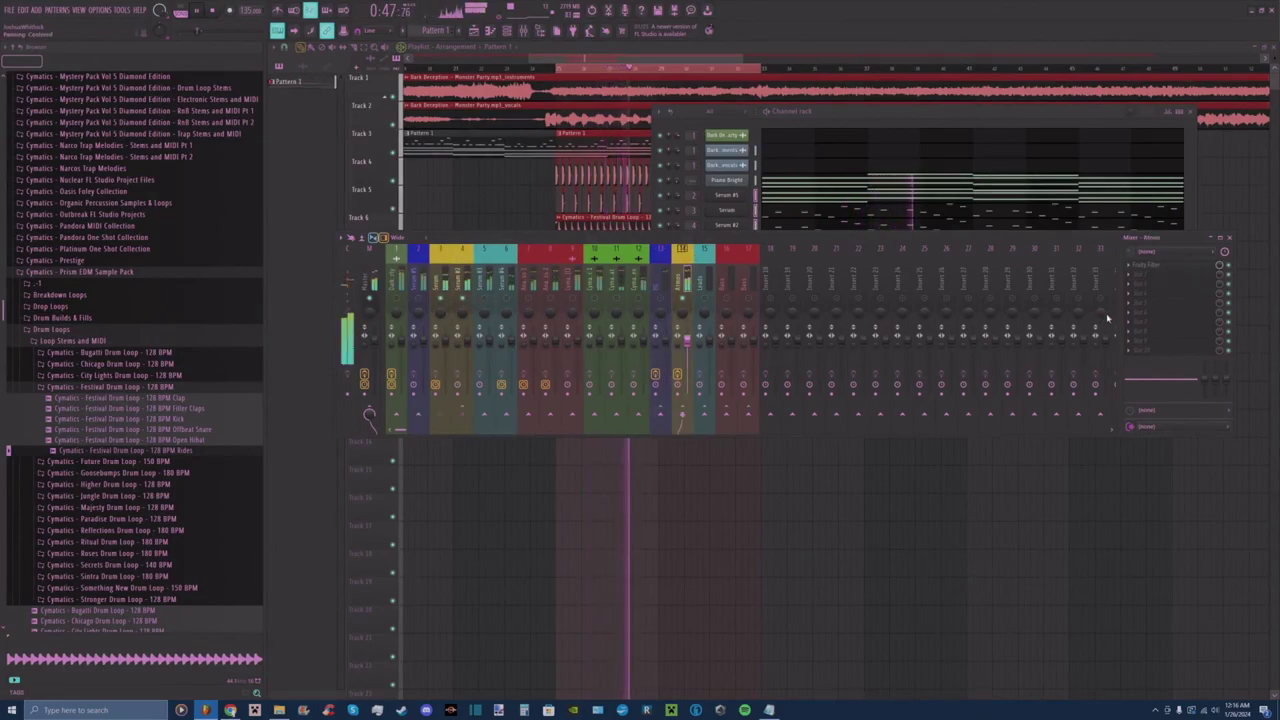
click(1152, 280)
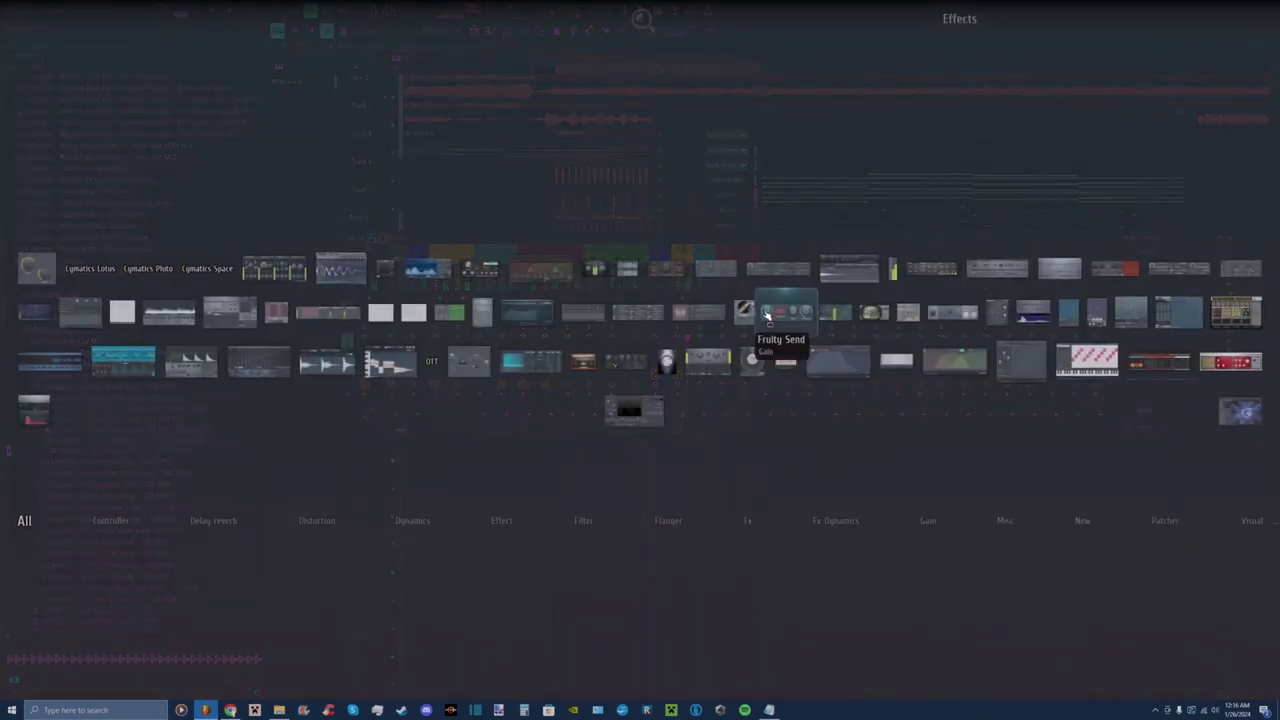
click(935, 312)
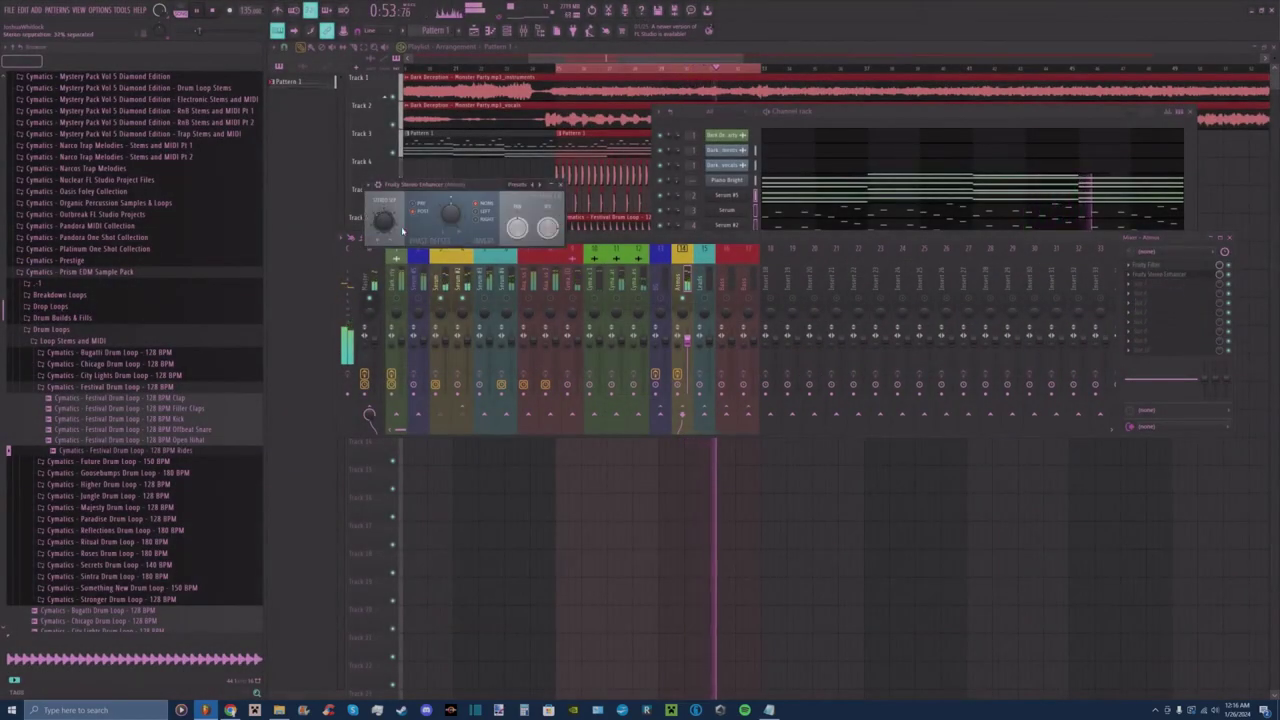
click(559, 186)
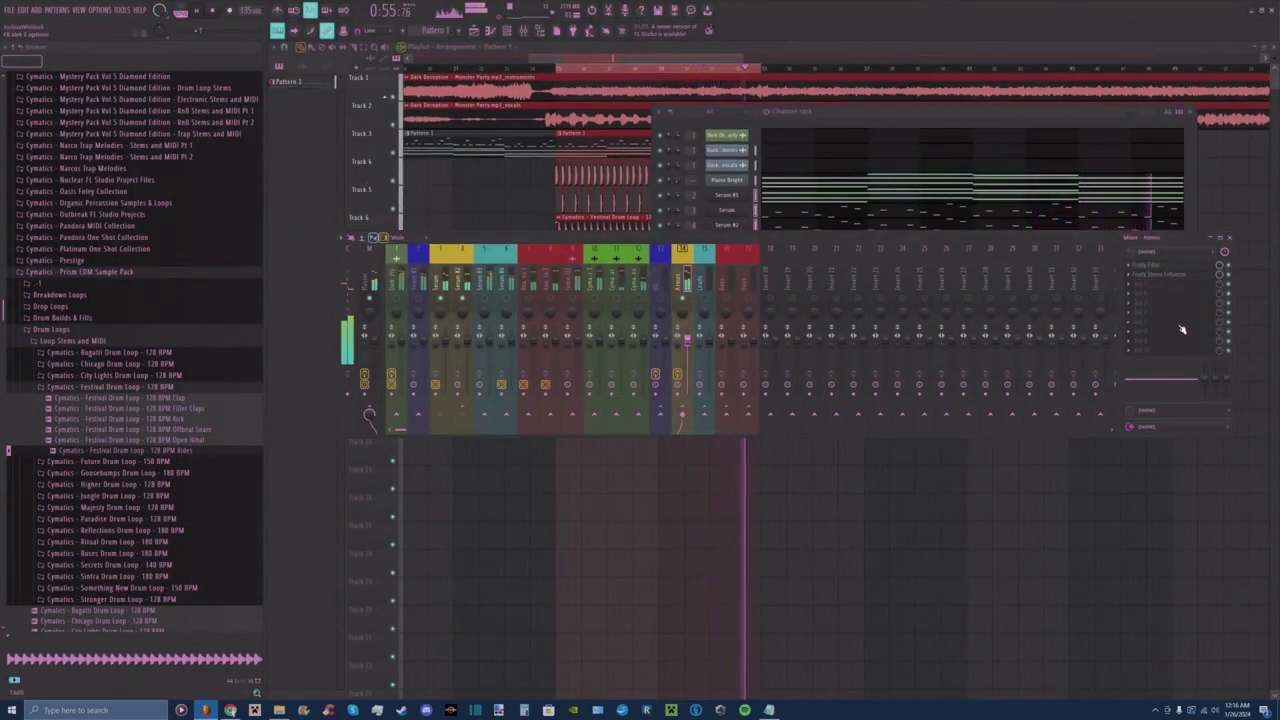
Add Fruity Parametric EQ 2 to the Atmos group track and cut the lows with band 1 as a high pass.
click(1155, 289)
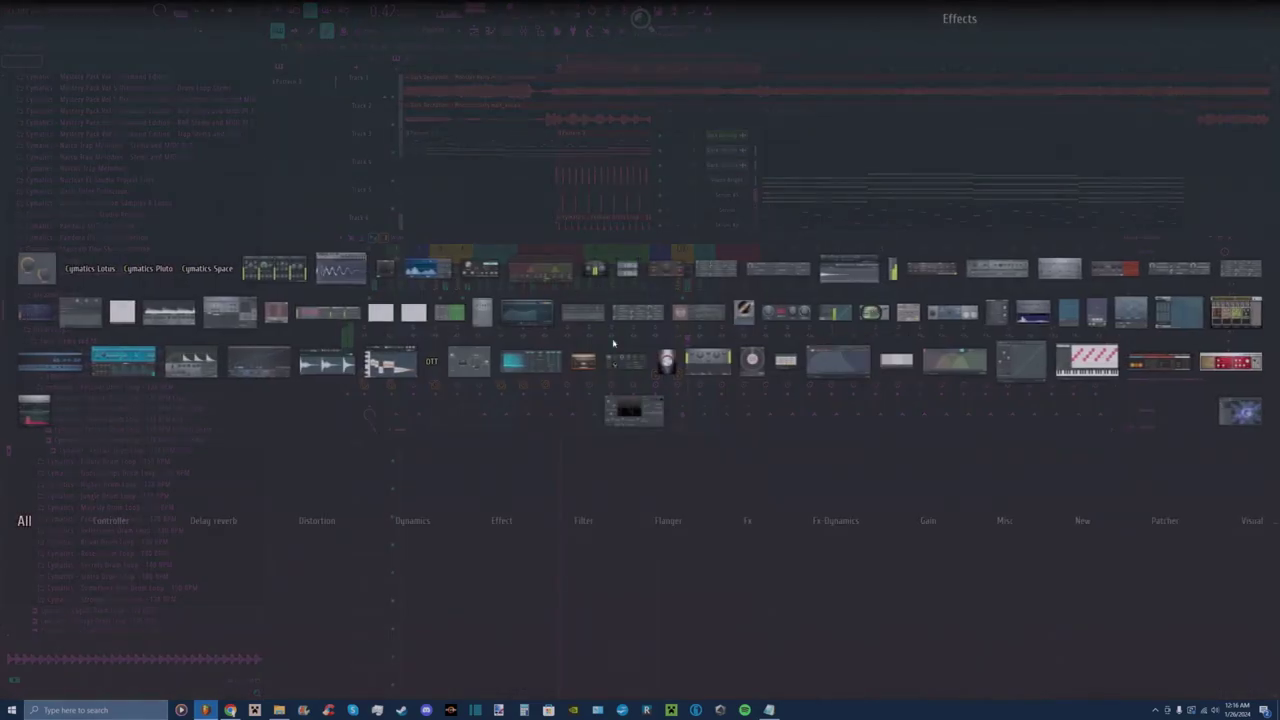
click(522, 314)
right_click(319, 181)
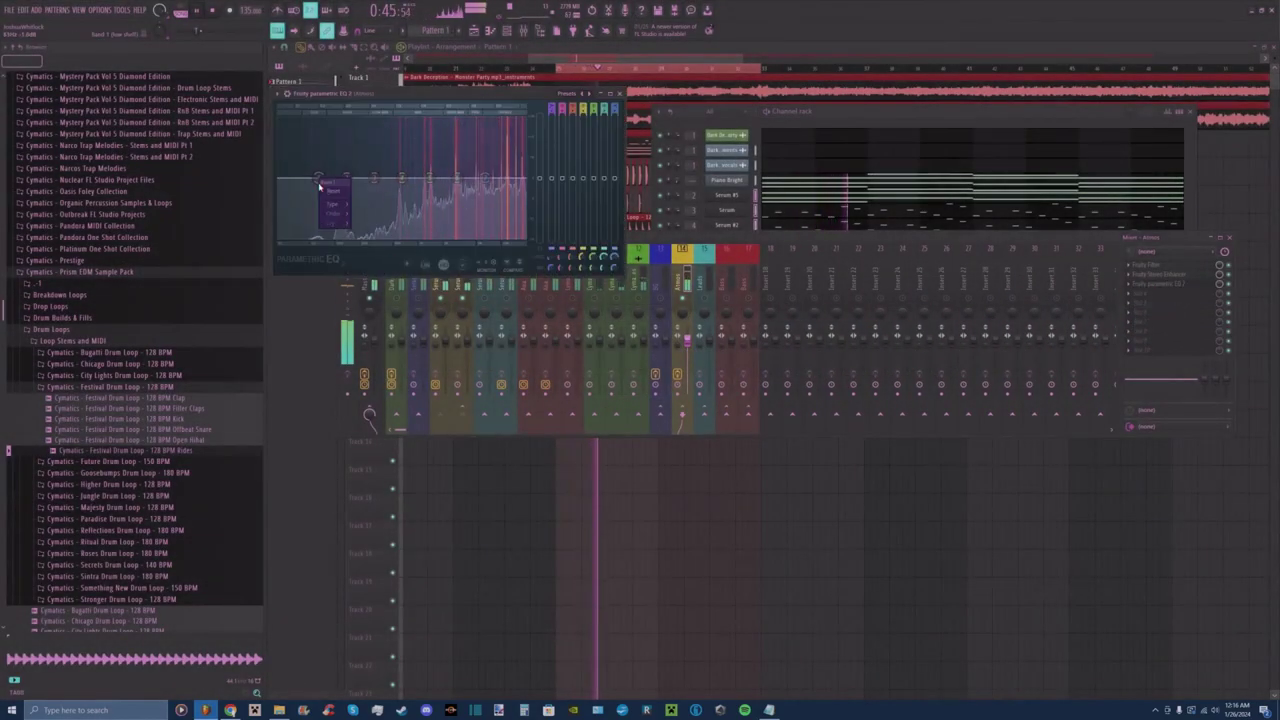
mouse_move(337, 213)
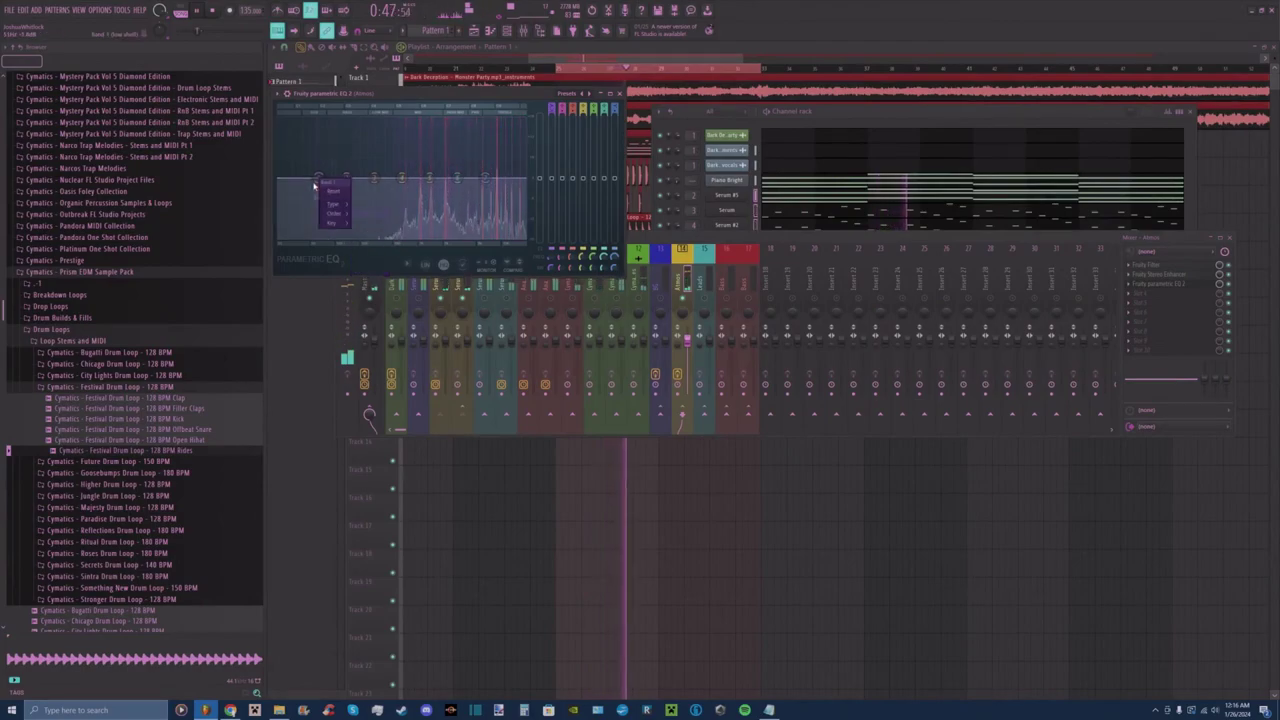
click(372, 232)
drag(319, 178, 381, 178)
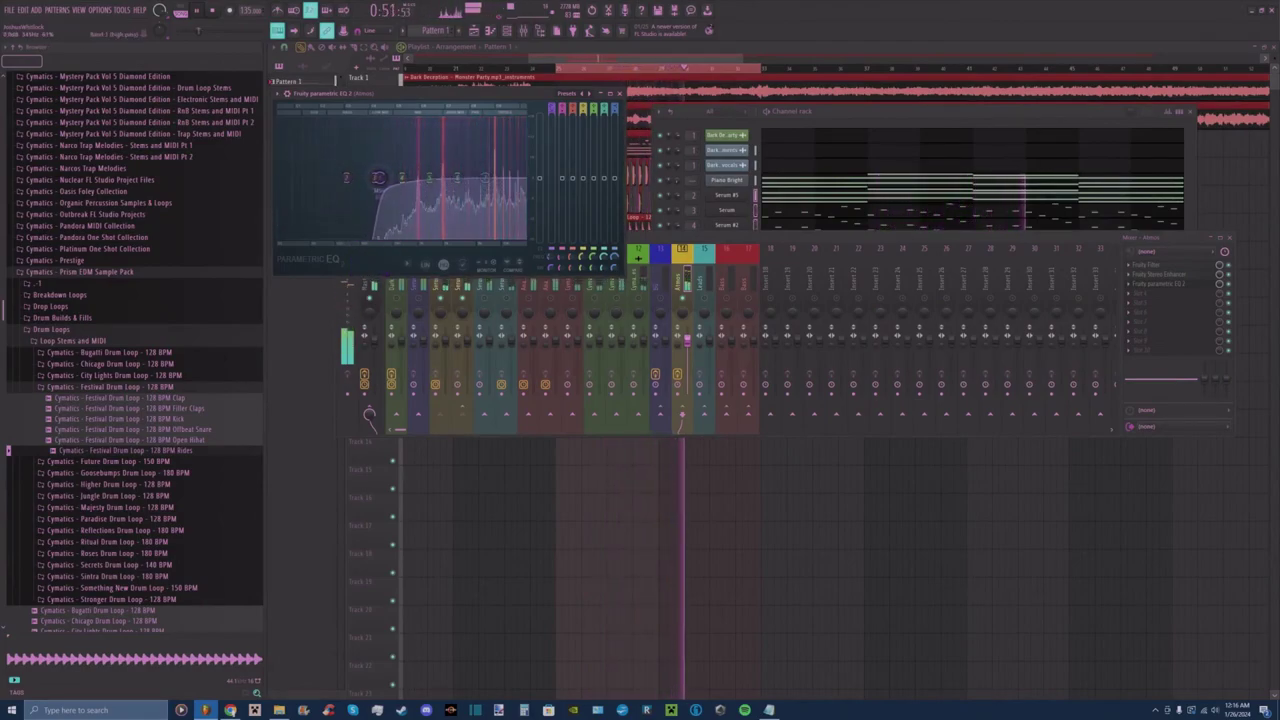
click(619, 93)
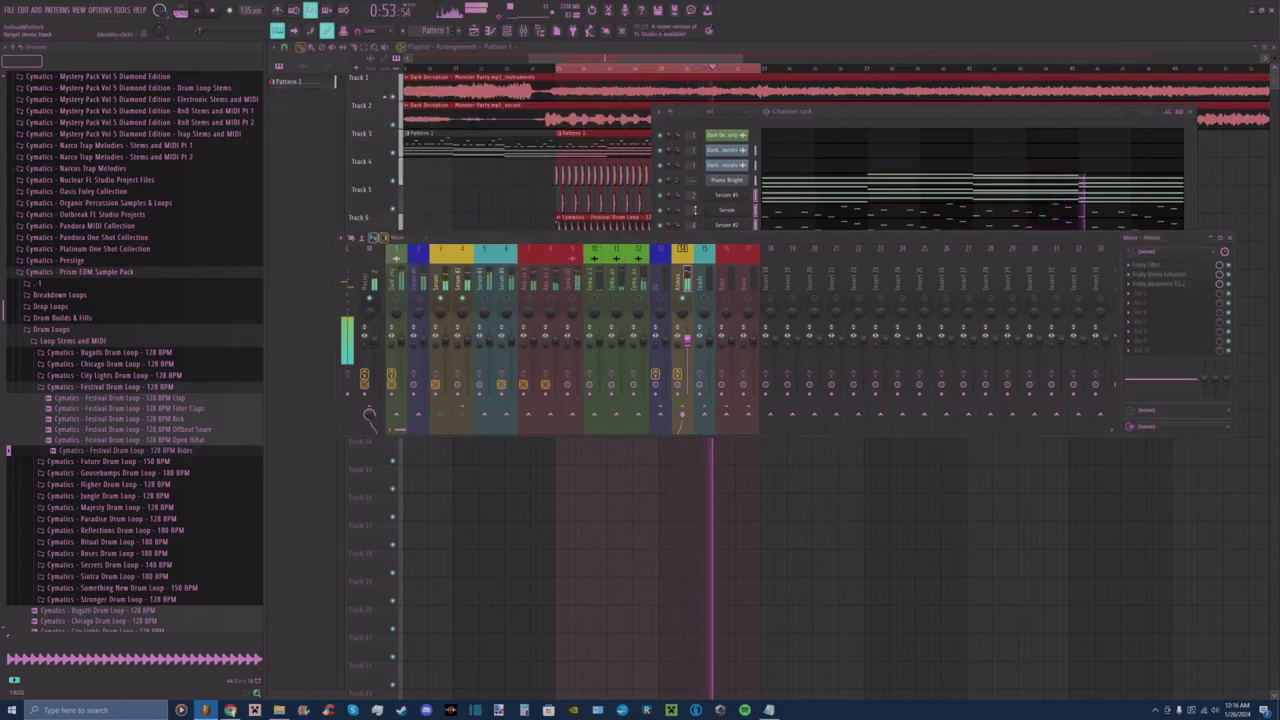
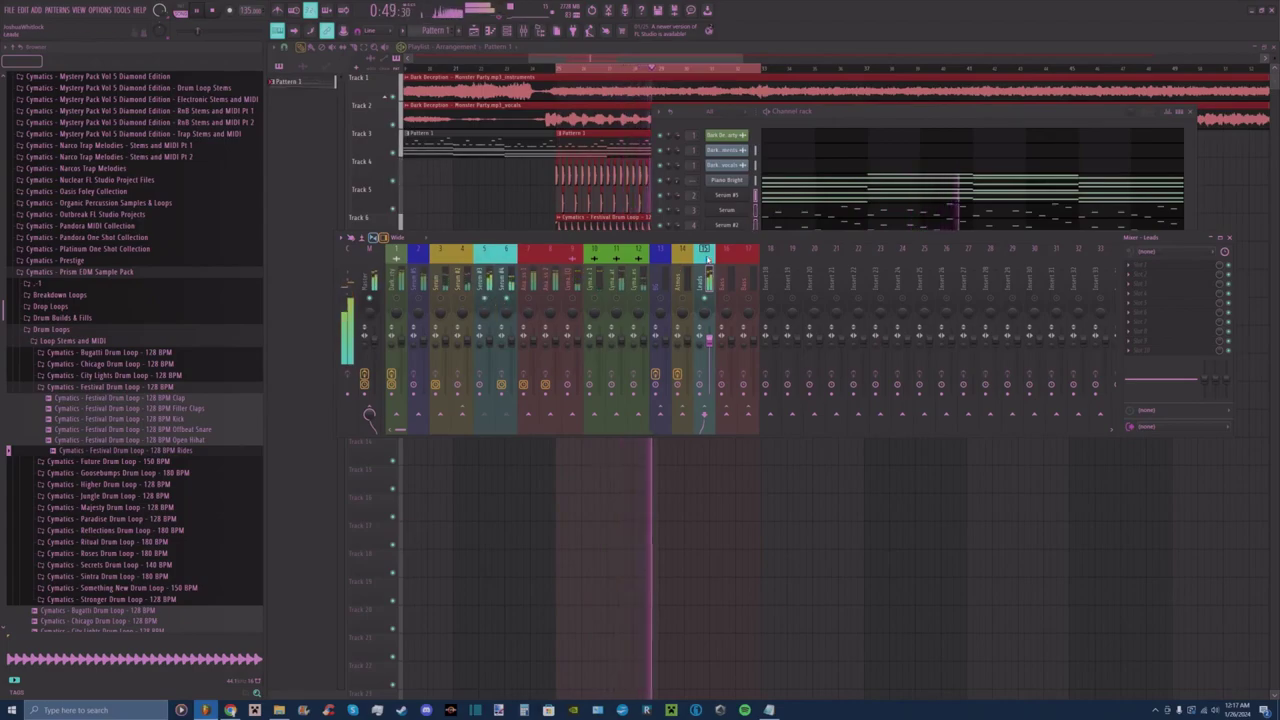
Add a Fruity Filter to the Leads group track and adjust its high pass.
key(F8)
drag(1158, 270, 1148, 266)
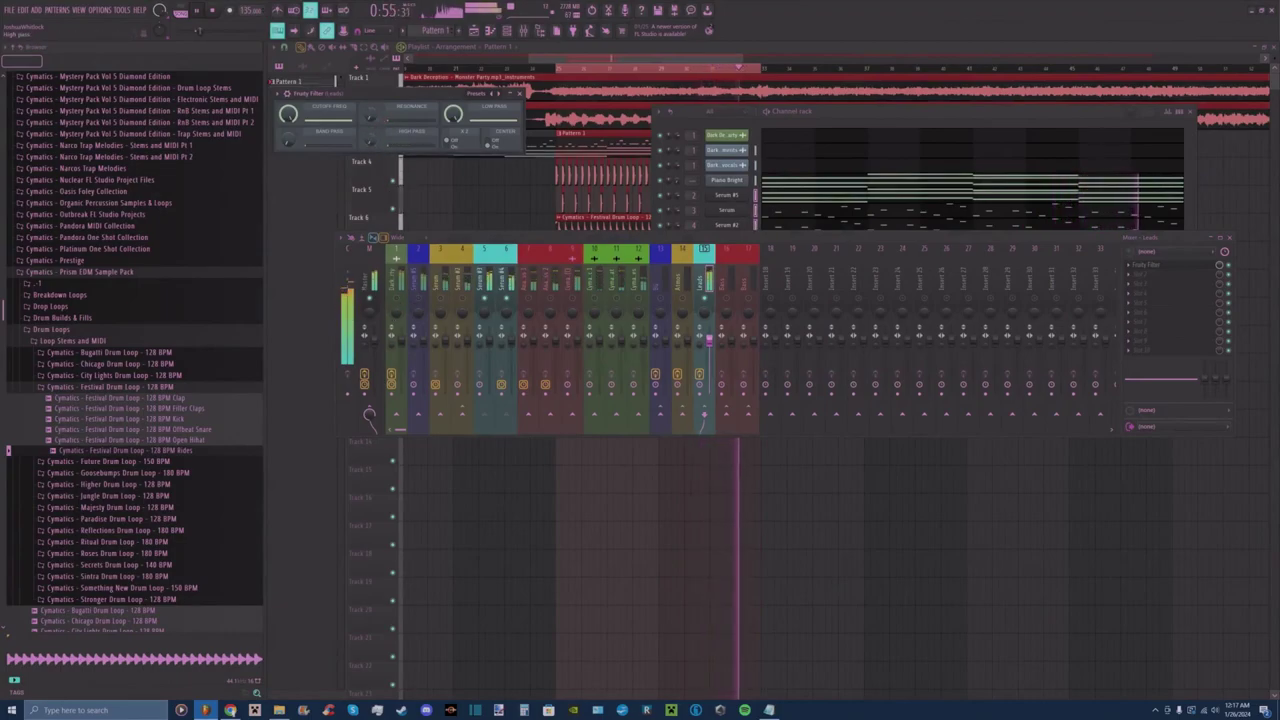
click(519, 93)
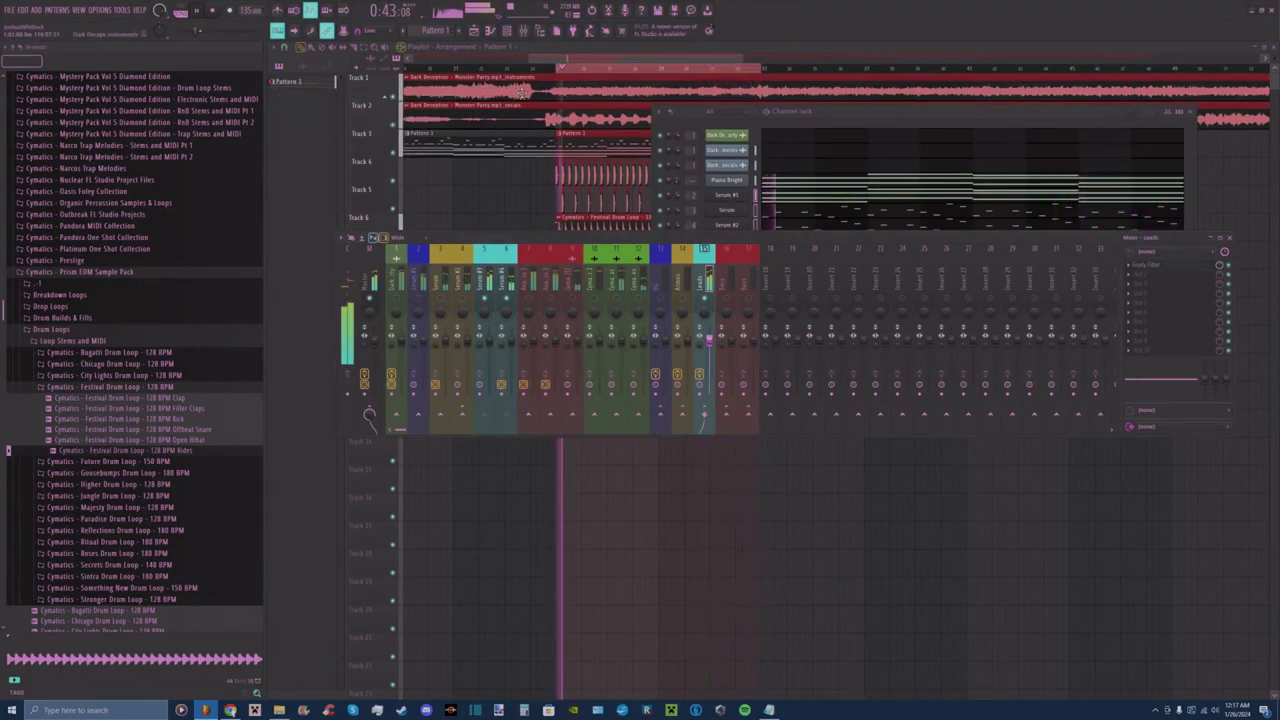
Add Fruity Stereo Enhancer to the Leads group track and adjust its stereo separation.
key(alt+p)
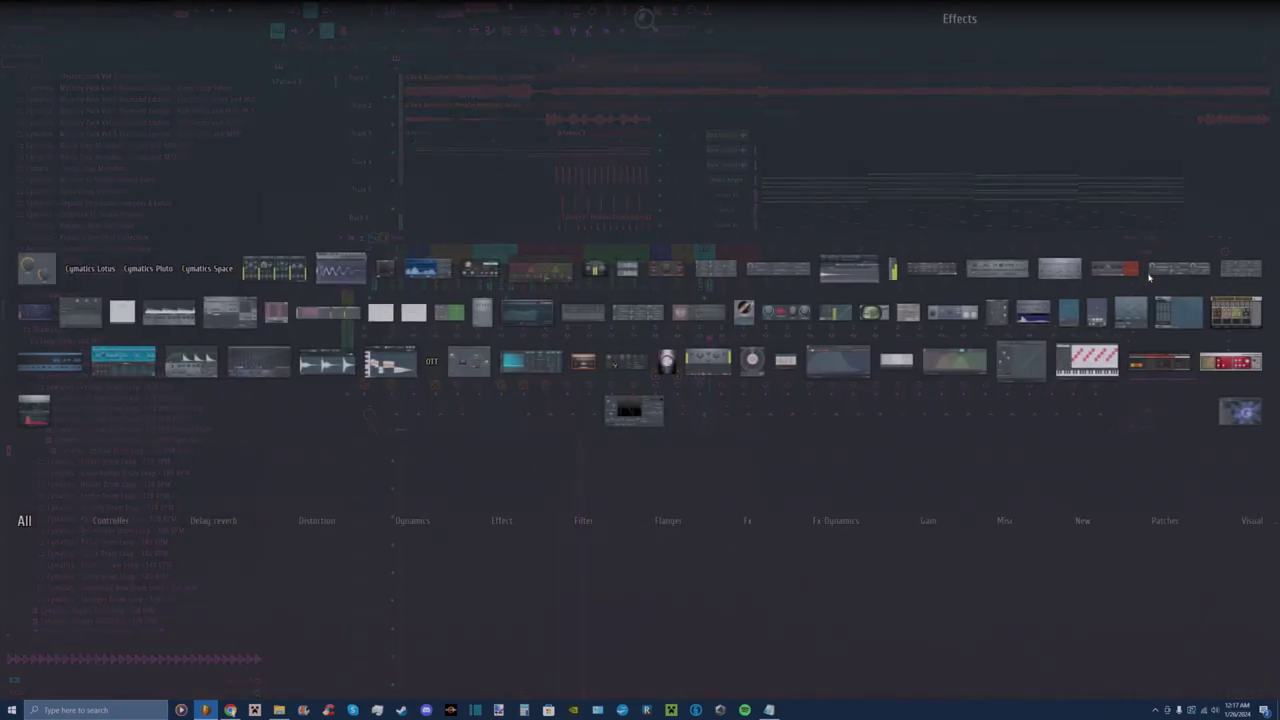
click(983, 320)
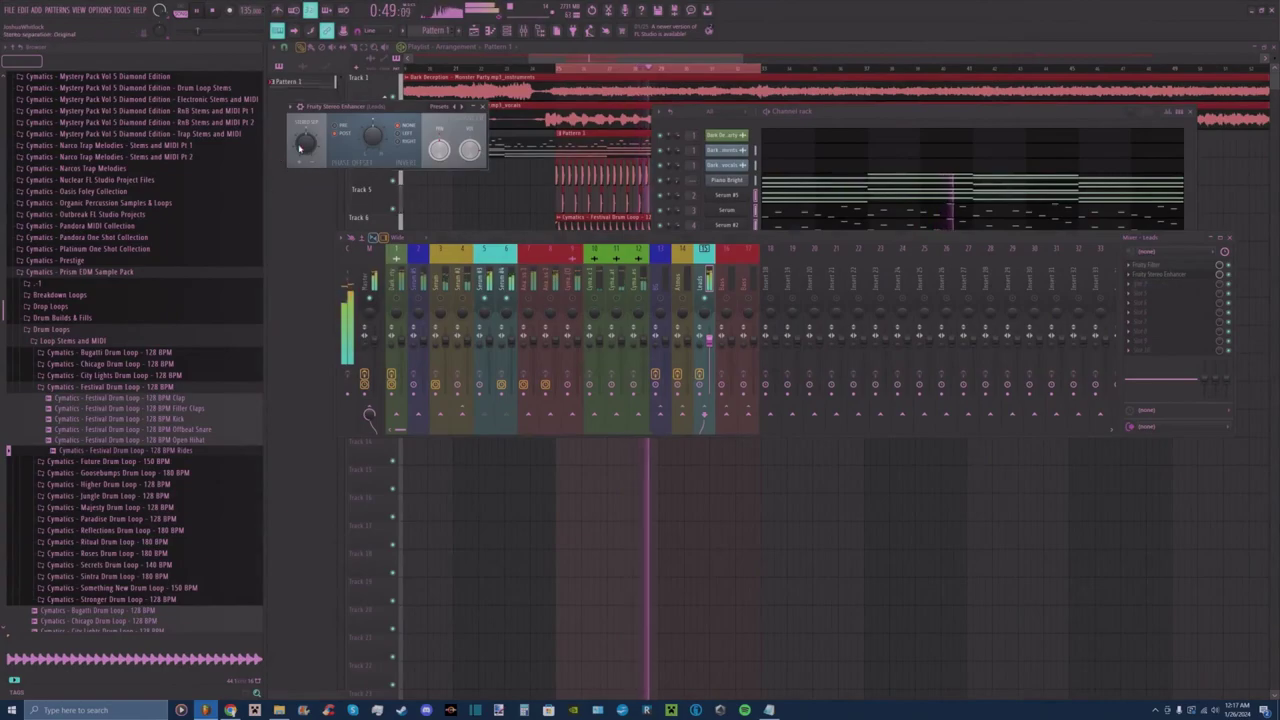
click(483, 106)
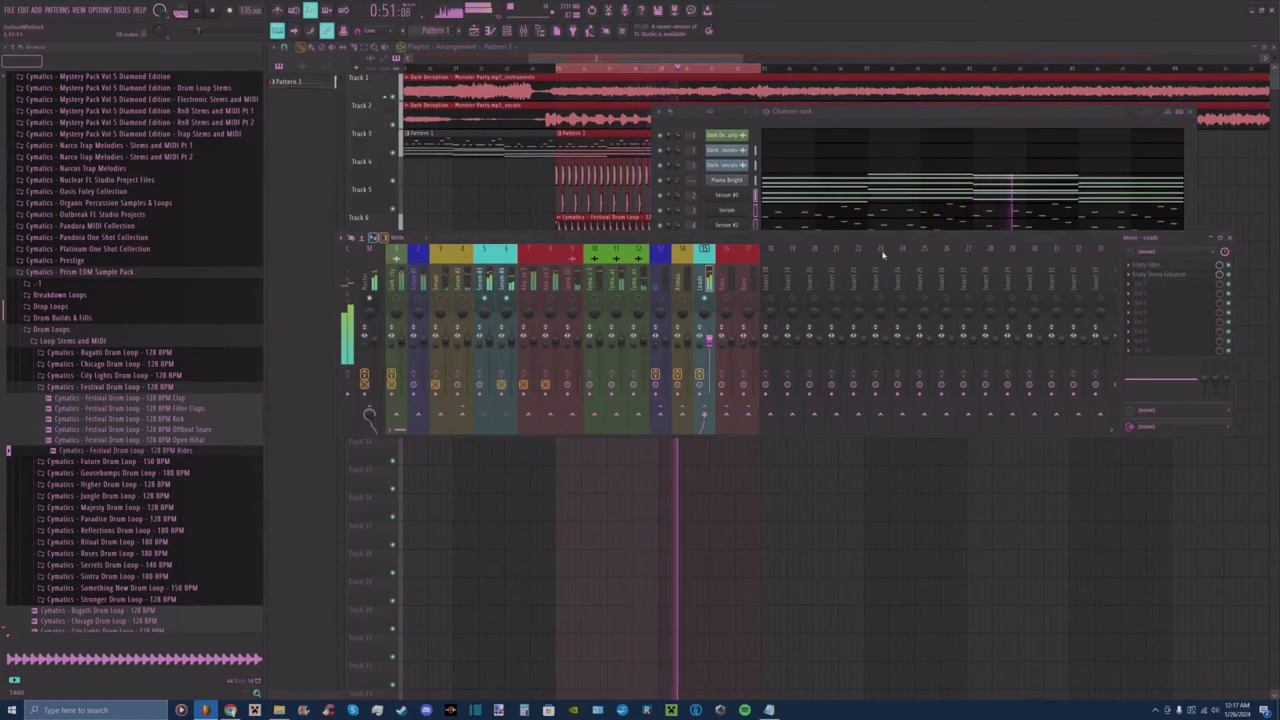
Add Fruity Reverb 2 to the Leads group track and load the Big House preset.
click(1146, 287)
click(697, 326)
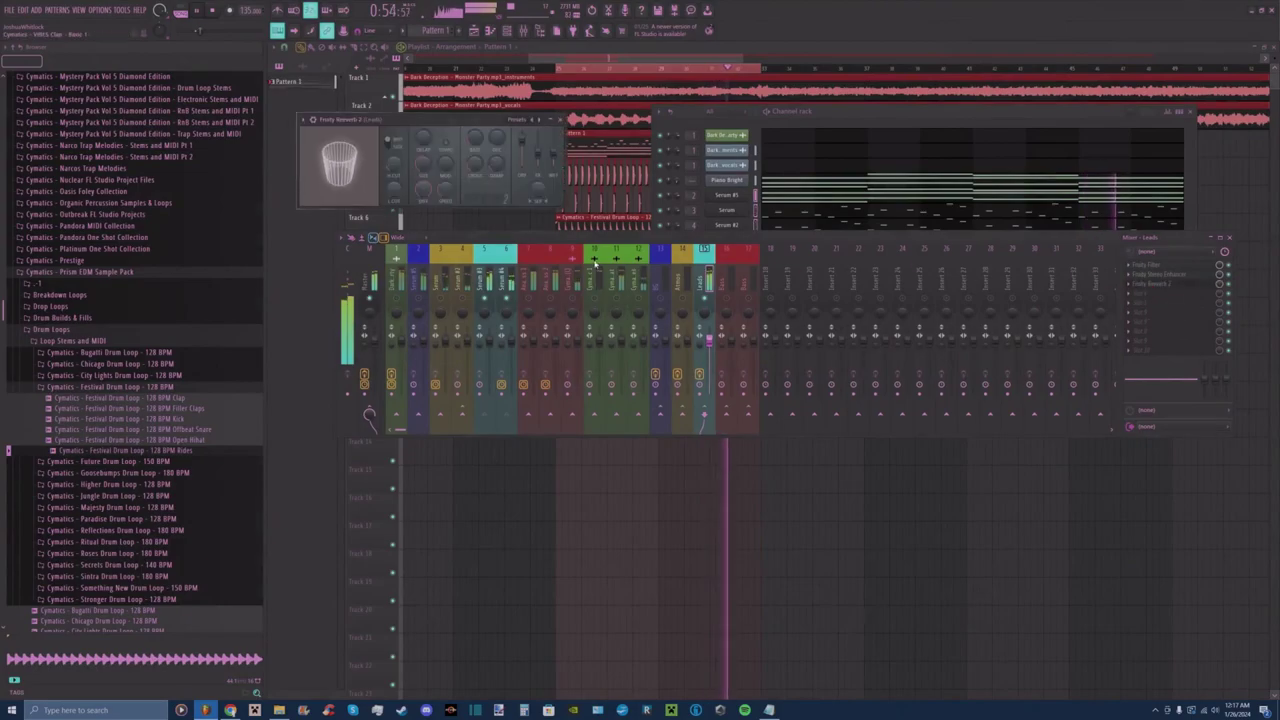
click(540, 120)
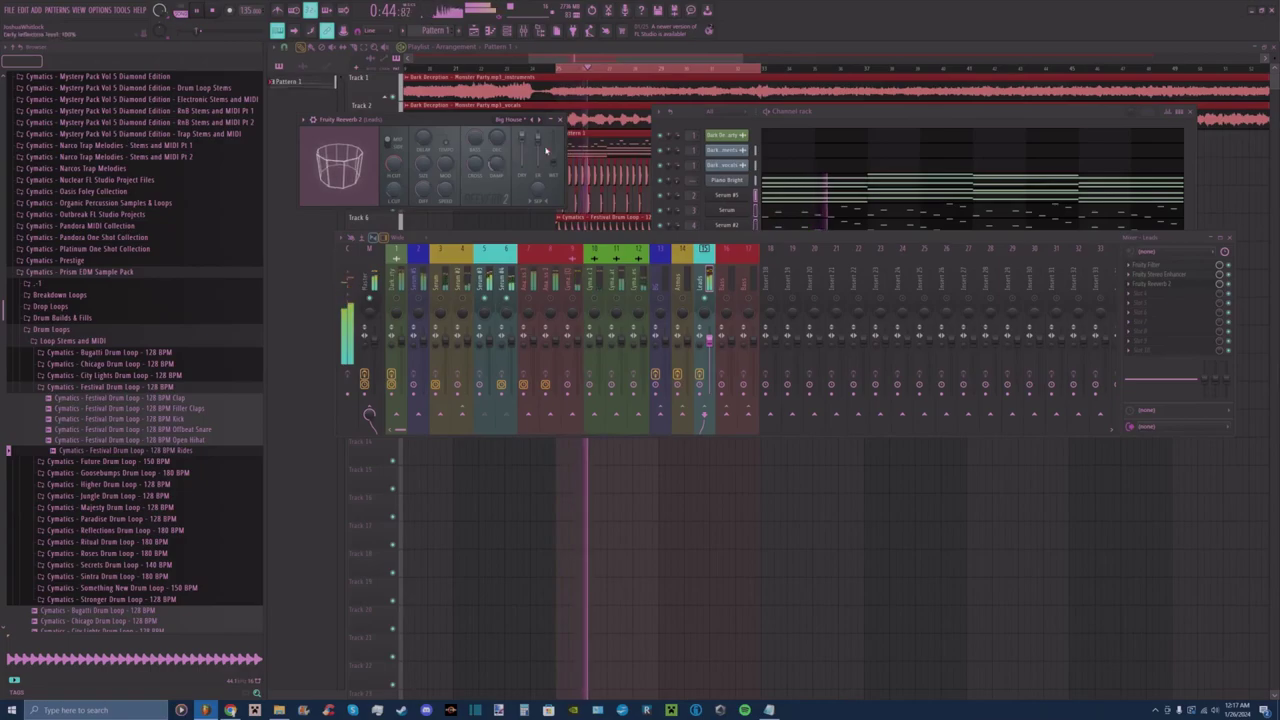
Add the OTT compressor to the Leads group track and reduce its depth to about 50%.
click(559, 119)
click(1155, 297)
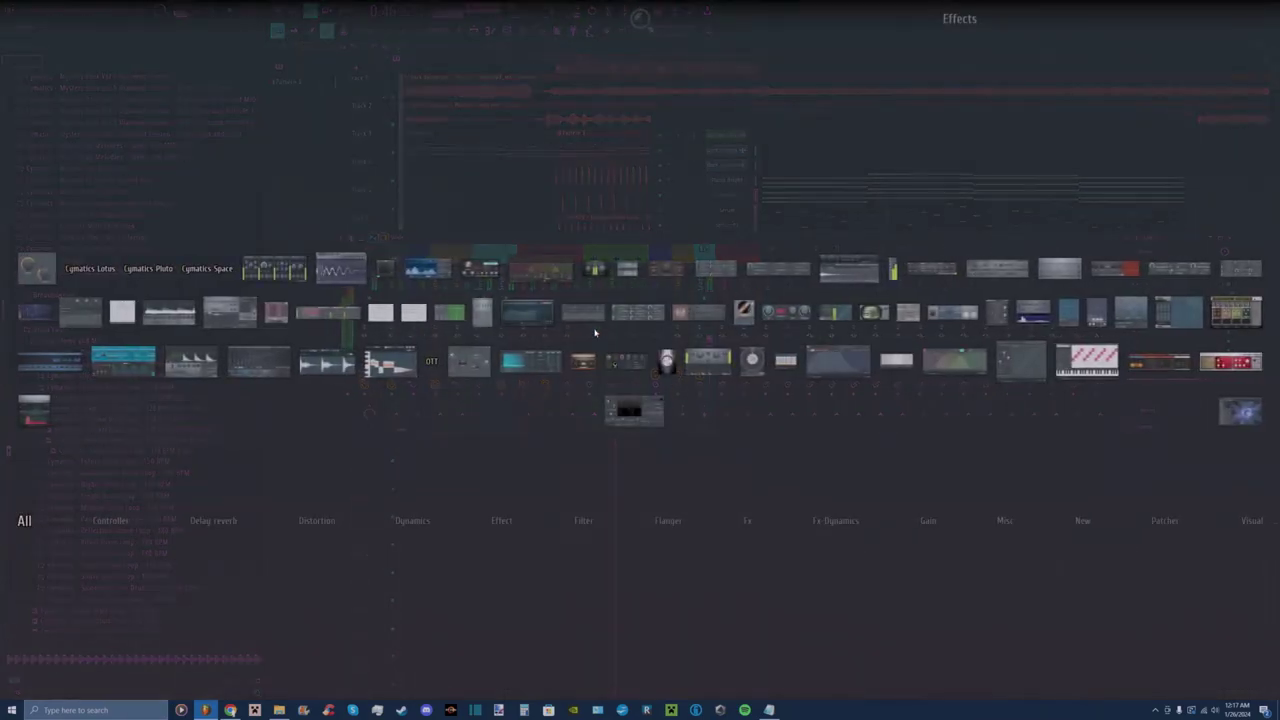
drag(432, 365, 1158, 296)
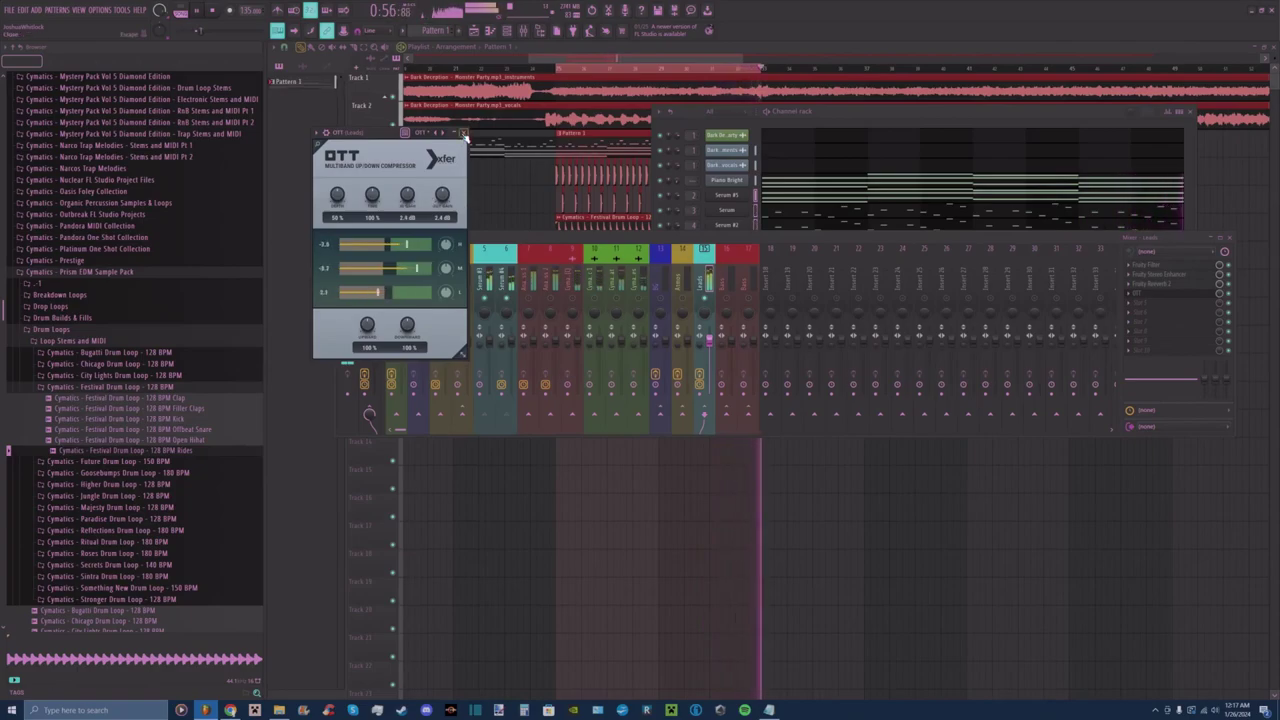
click(464, 132)
Add Fruity Parametric EQ 2 to the Analog bass 1 track and cut the deepest lows with band 1 as a high pass.
click(537, 296)
click(1151, 267)
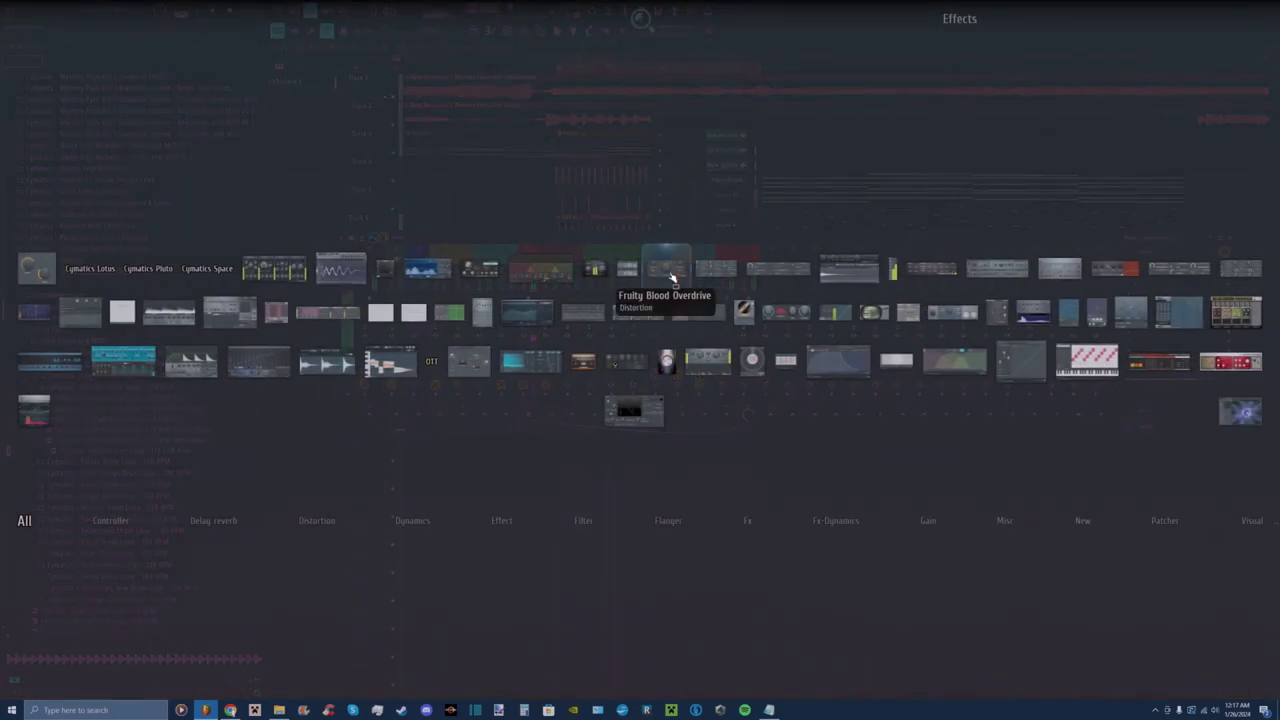
click(527, 318)
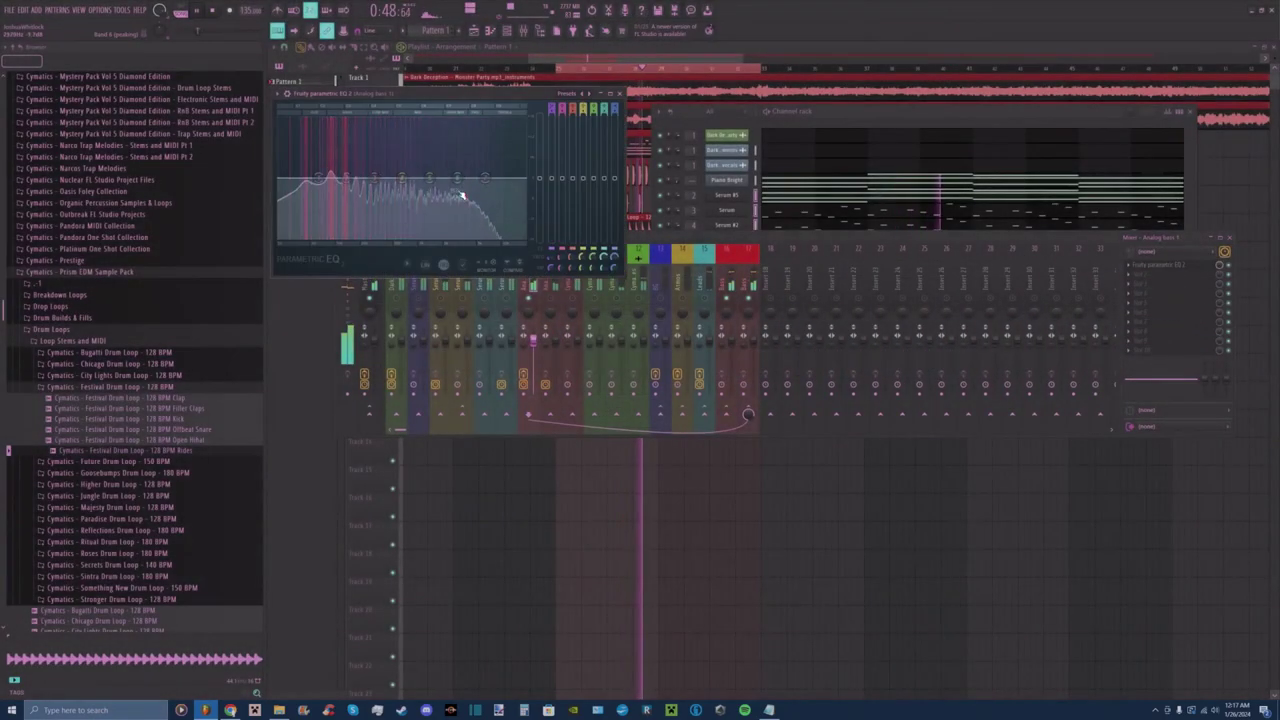
right_click(318, 178)
mouse_move(335, 213)
click(372, 219)
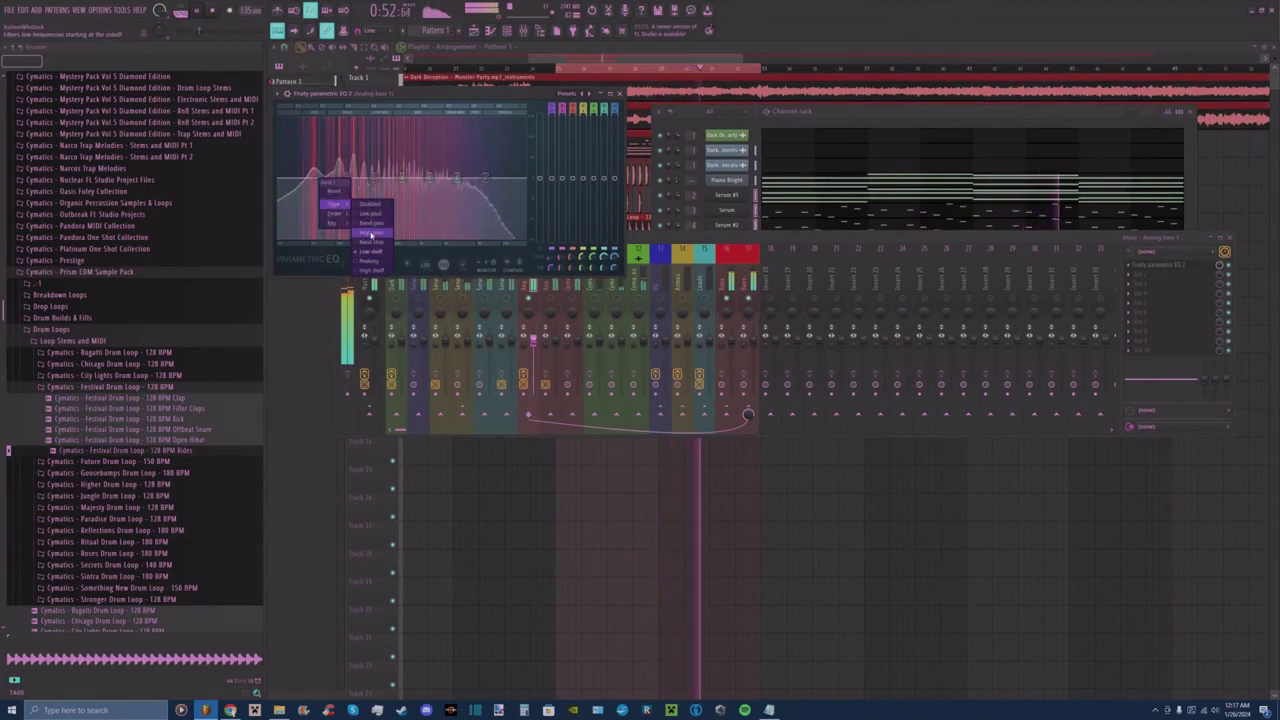
click(372, 232)
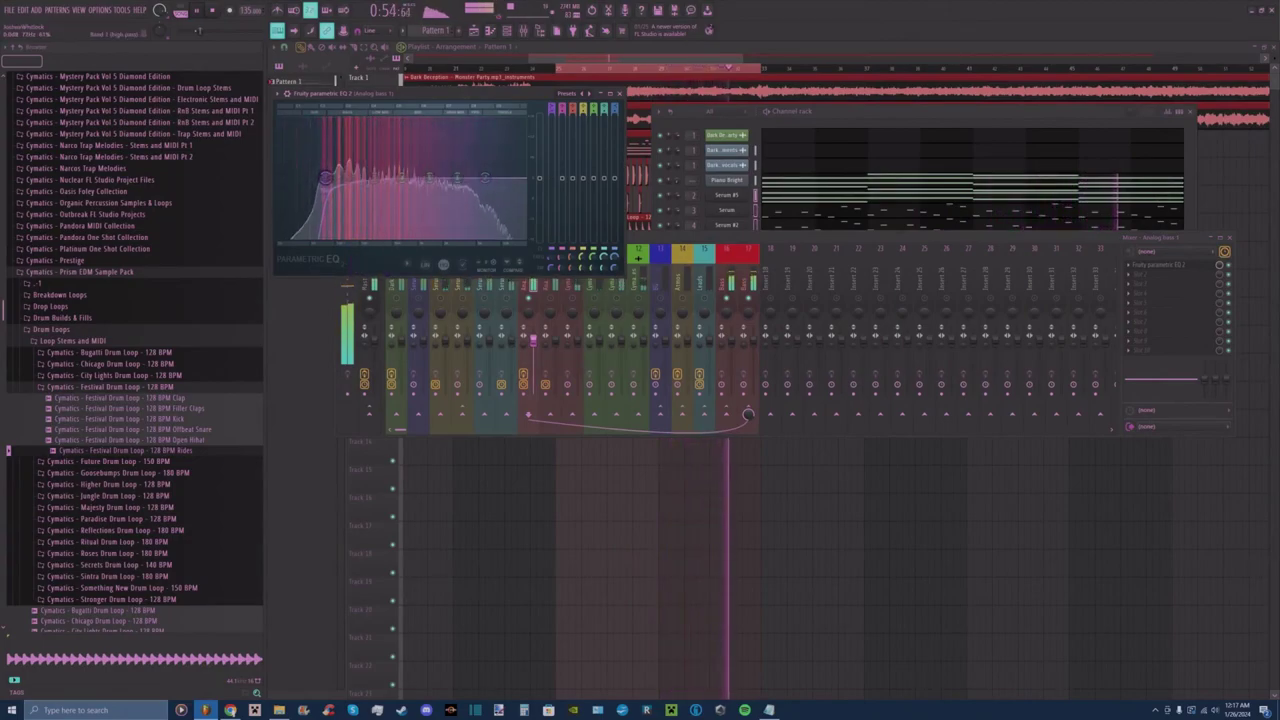
drag(329, 182, 296, 178)
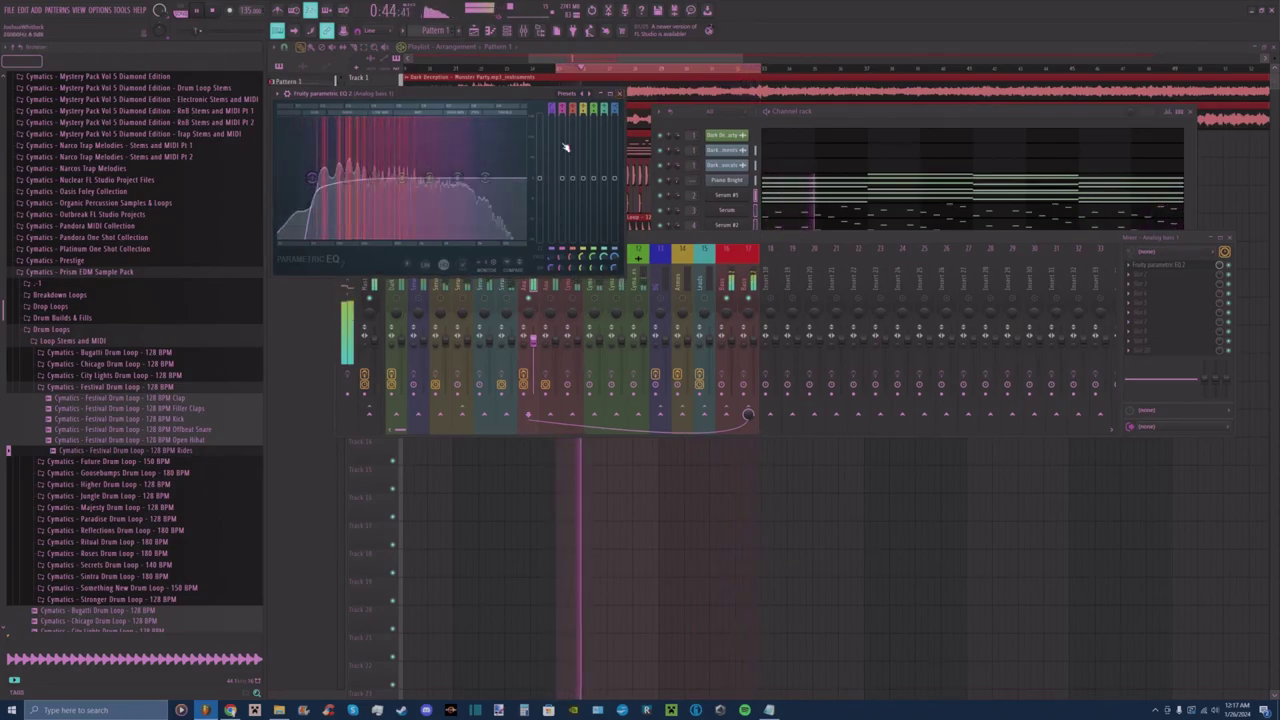
click(619, 93)
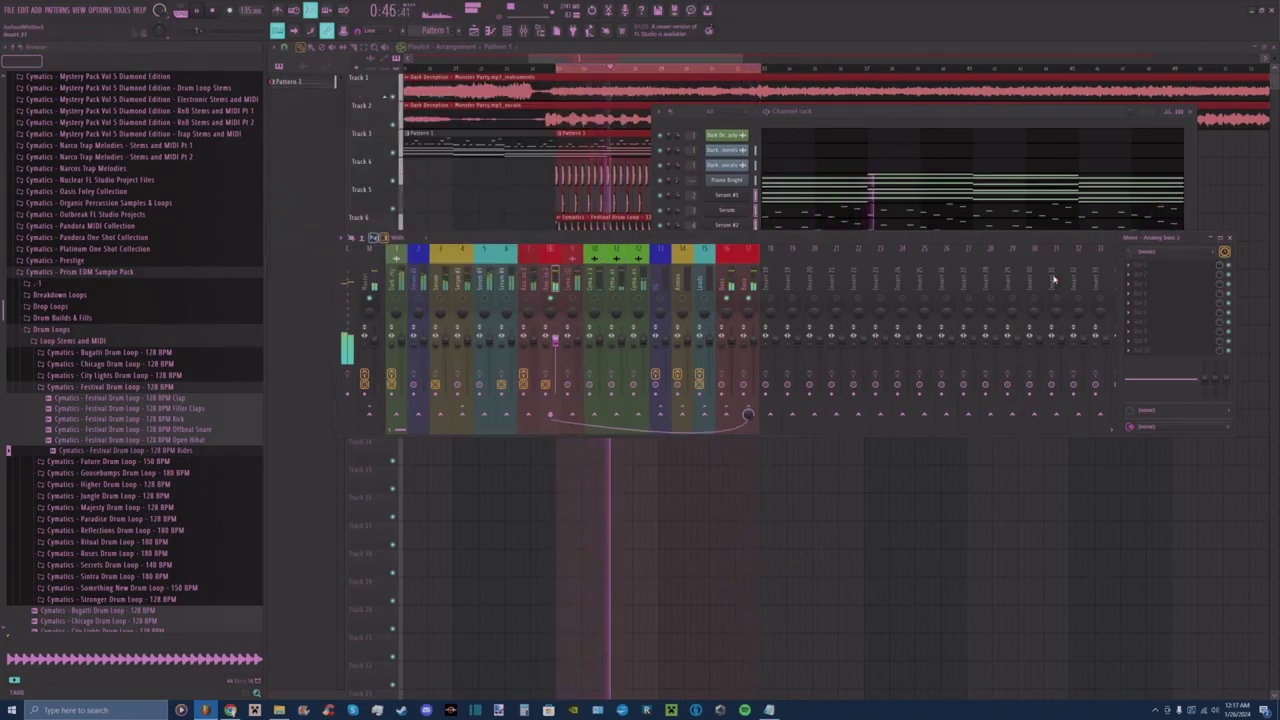
Add Fruity Parametric EQ 2 to the Analog bass 2 track and cut its lows steeply with high-pass bands.
click(1162, 270)
click(543, 320)
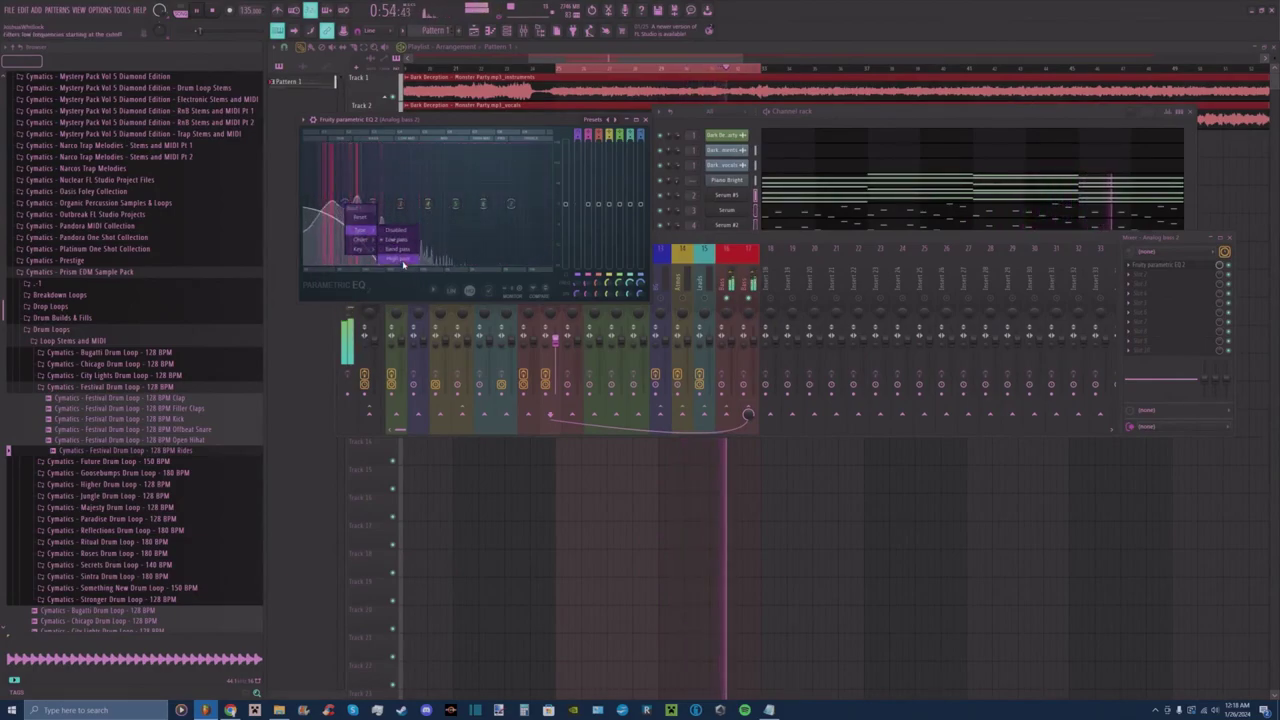
click(402, 260)
right_click(346, 205)
mouse_move(358, 241)
click(396, 268)
drag(346, 204, 361, 204)
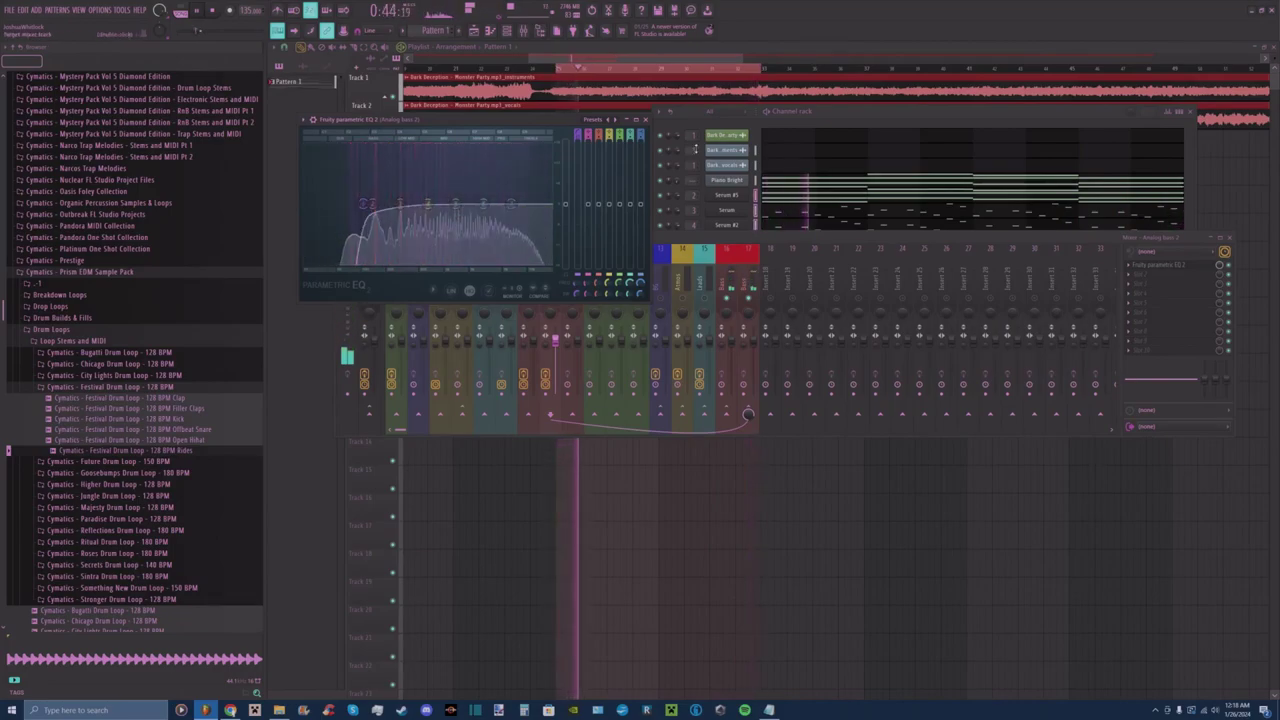
click(645, 119)
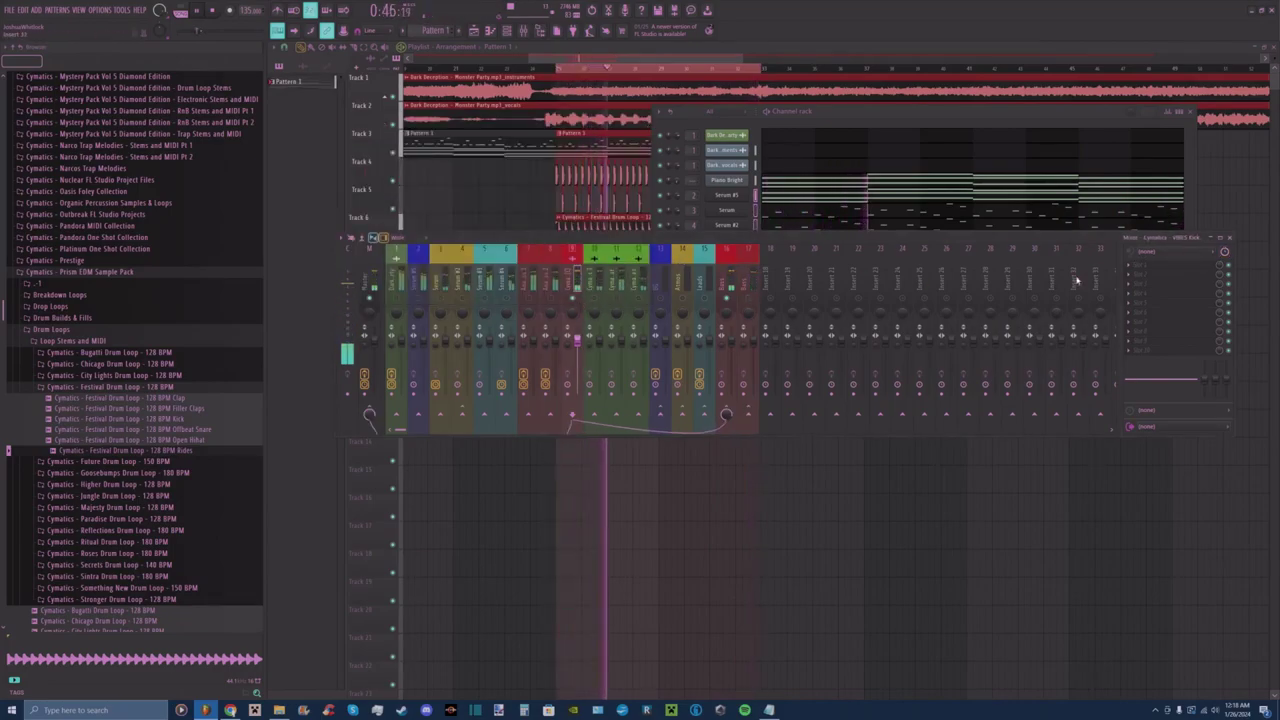
Add Fruity Parametric EQ 2 to the Cymatics VIBES Kick track.
key(alt+p)
drag(527, 311, 1143, 275)
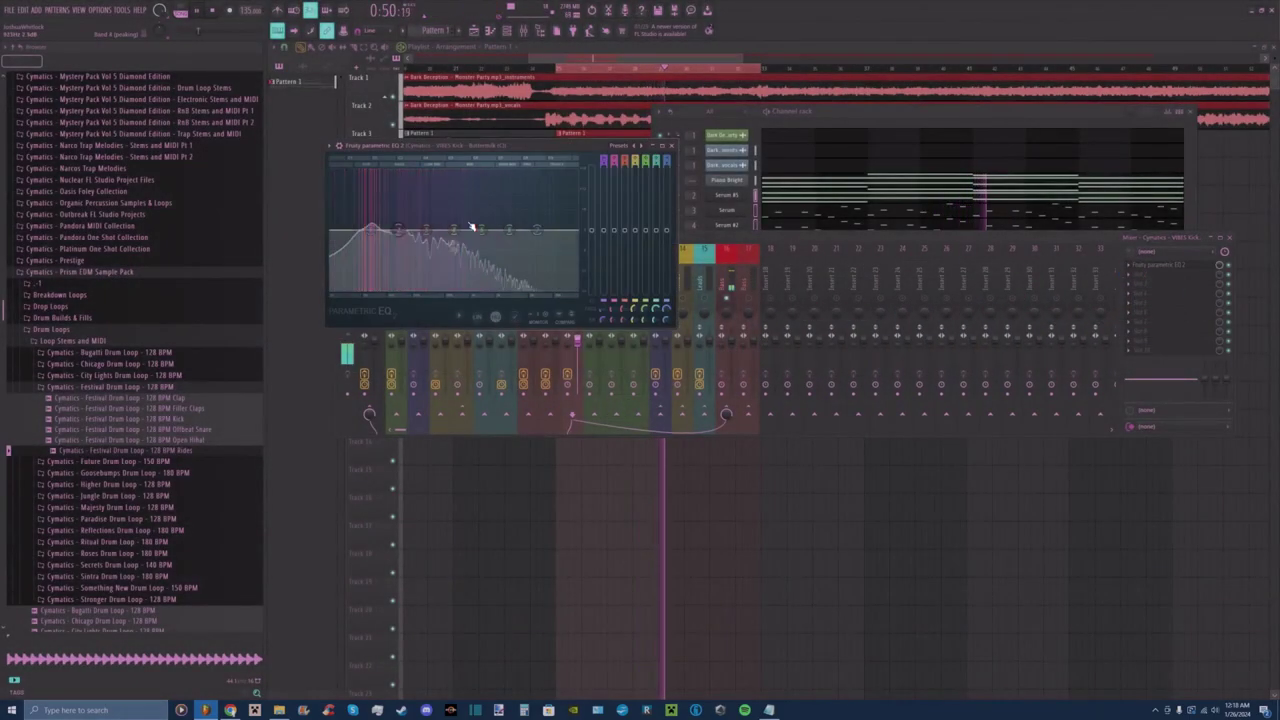
click(671, 146)
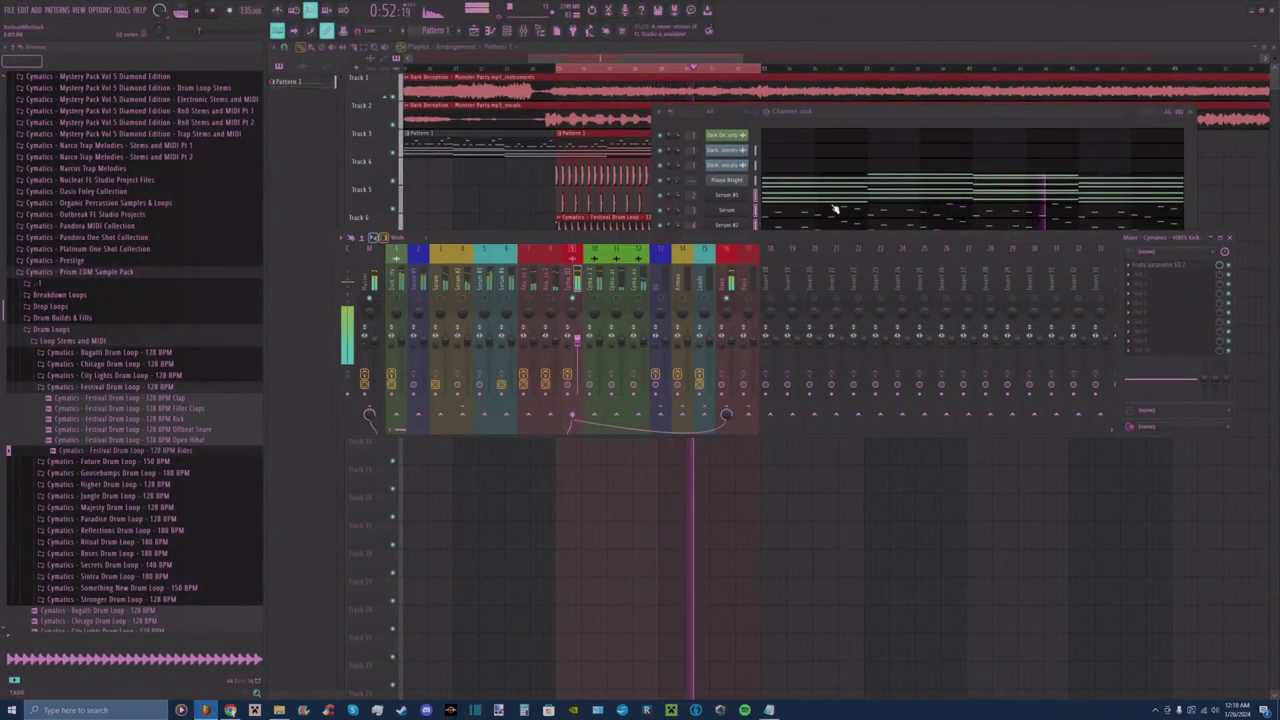
Add Fruity Blood Overdrive to the VIBES Kick track and raise its pre amp slightly.
key(alt+p)
key(Escape)
drag(1107, 292, 1144, 275)
drag(441, 206, 441, 195)
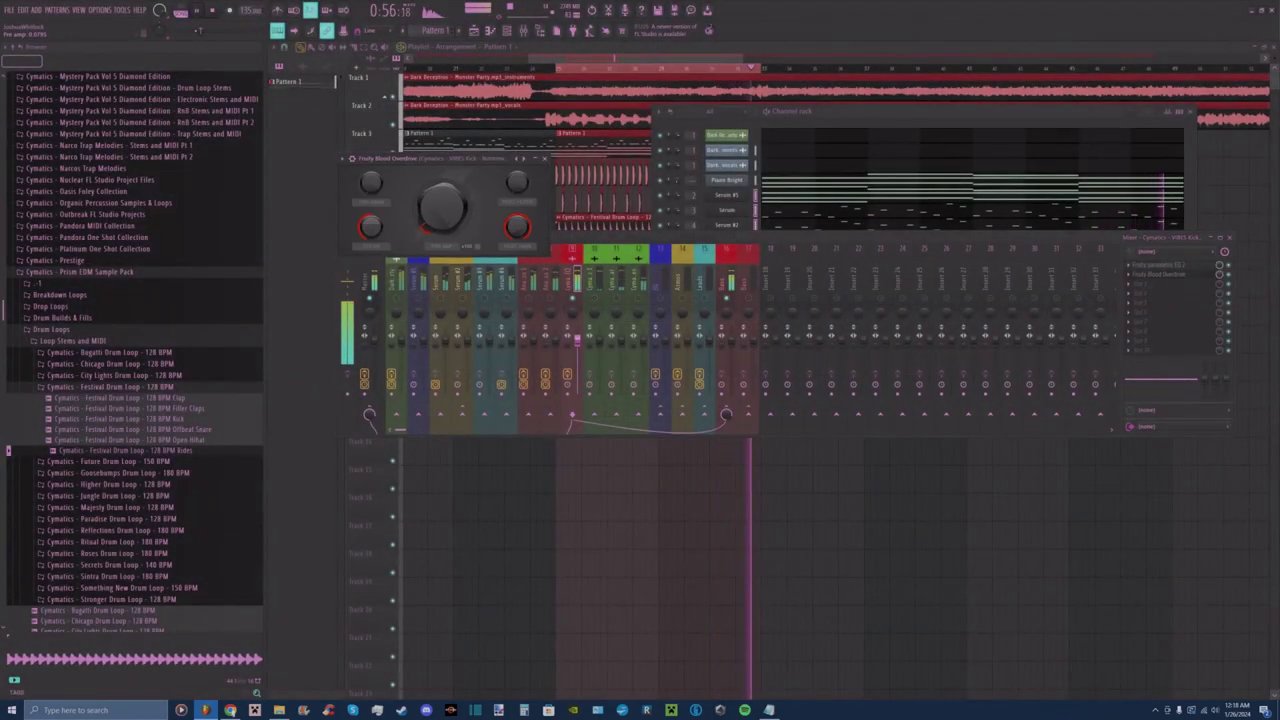
click(544, 158)
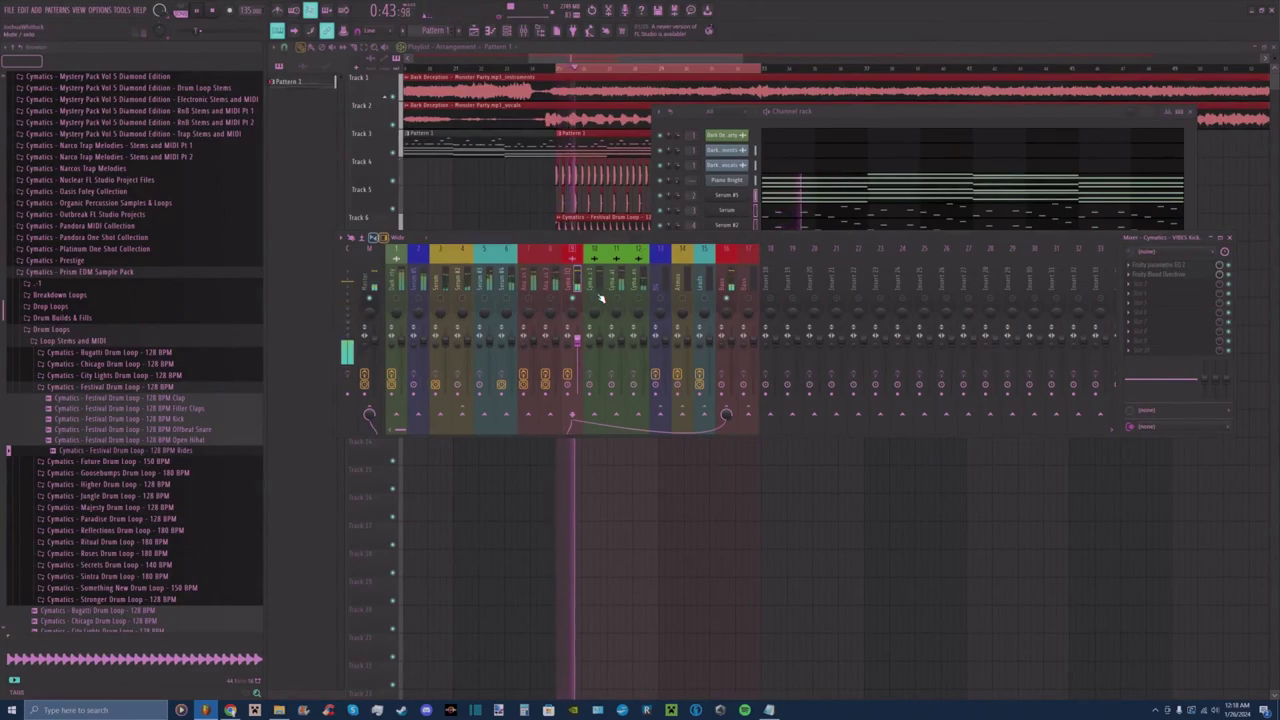
Colour mixer insert 18 green to match the drum loop tracks and rename it Percs.
right_click(775, 252)
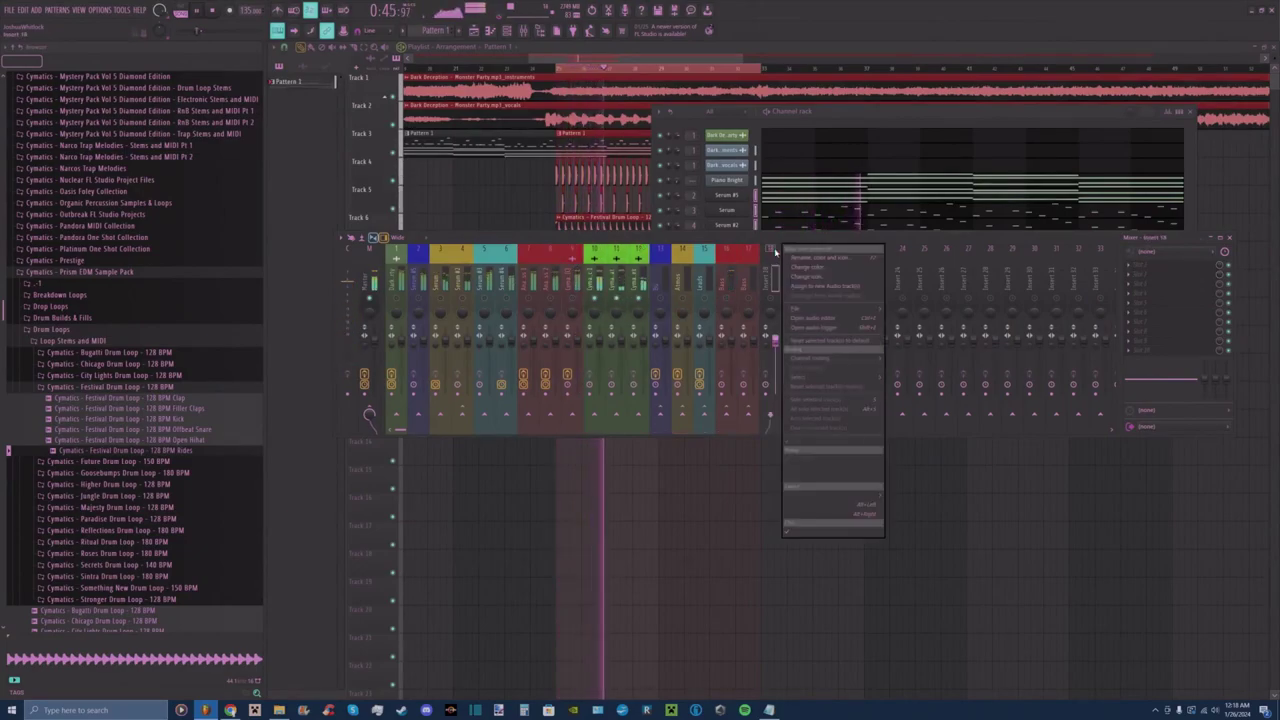
click(810, 267)
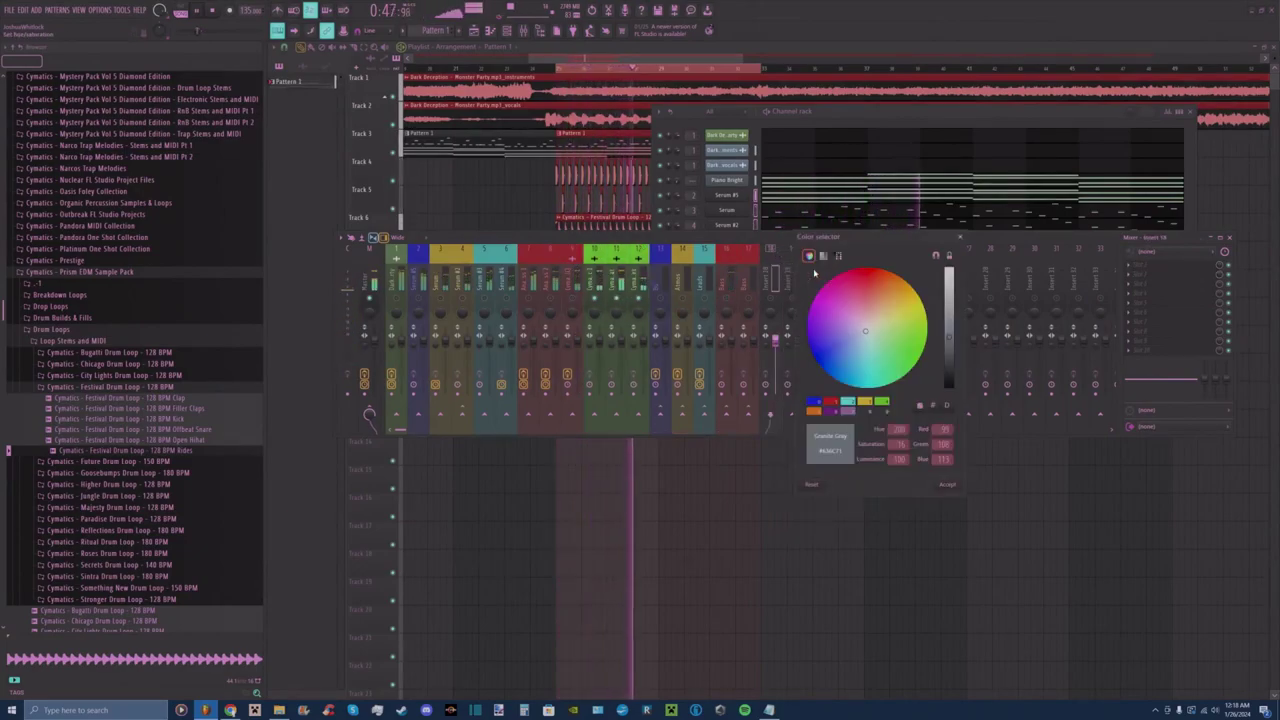
click(881, 400)
click(947, 484)
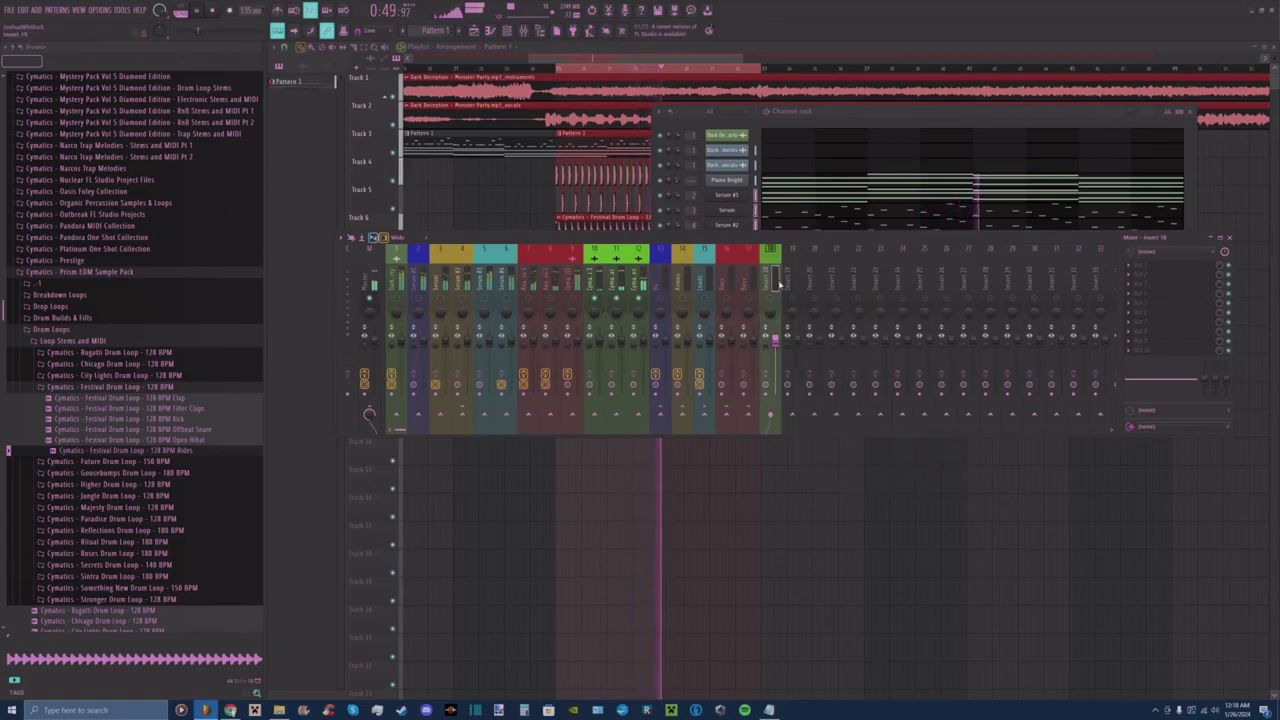
middle_click(771, 255)
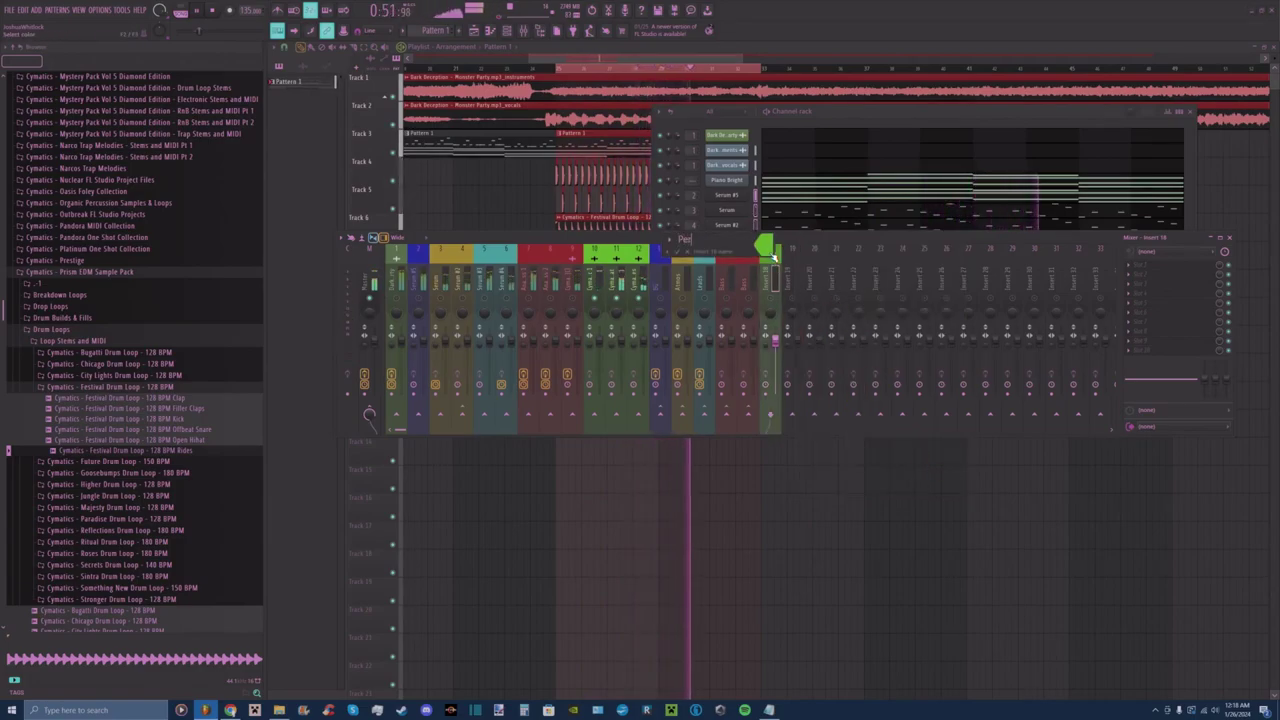
key(Return)
Route the green drum loop tracks 10 to 12 to the Percs group track instead of the master and lower track 11's volume.
click(597, 290)
click(770, 414)
click(618, 290)
click(370, 412)
click(770, 414)
click(638, 295)
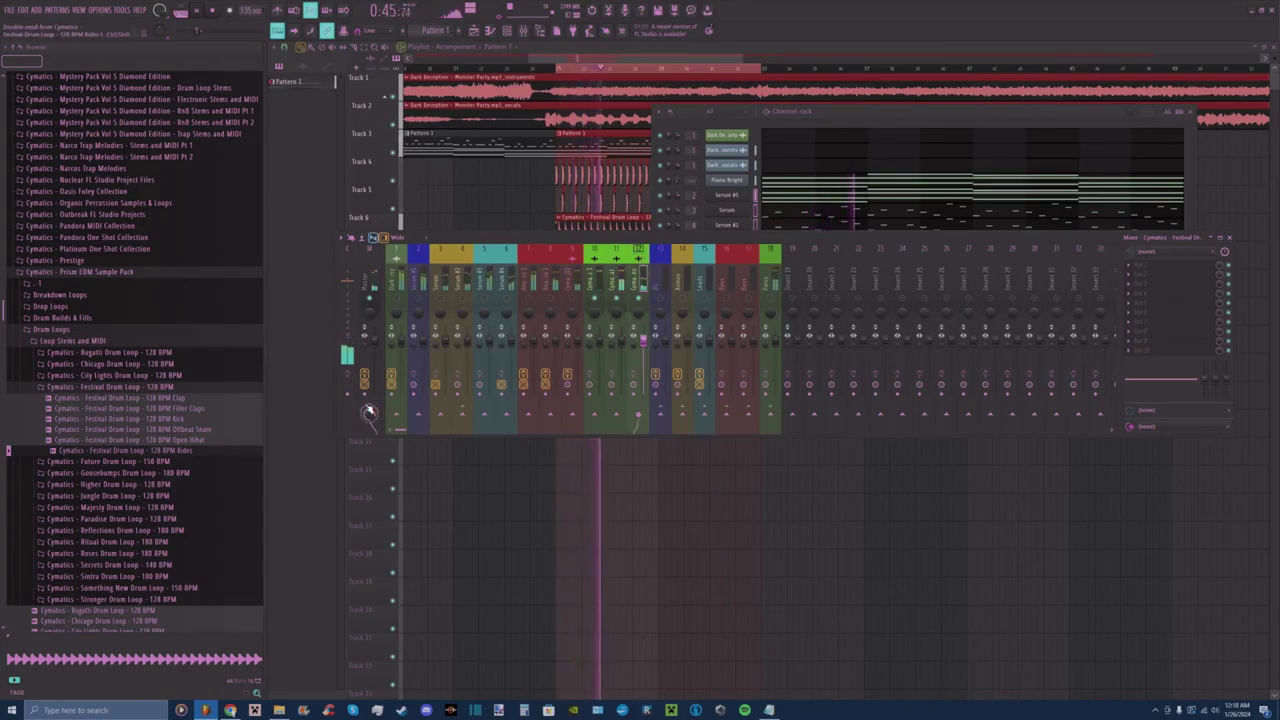
click(770, 414)
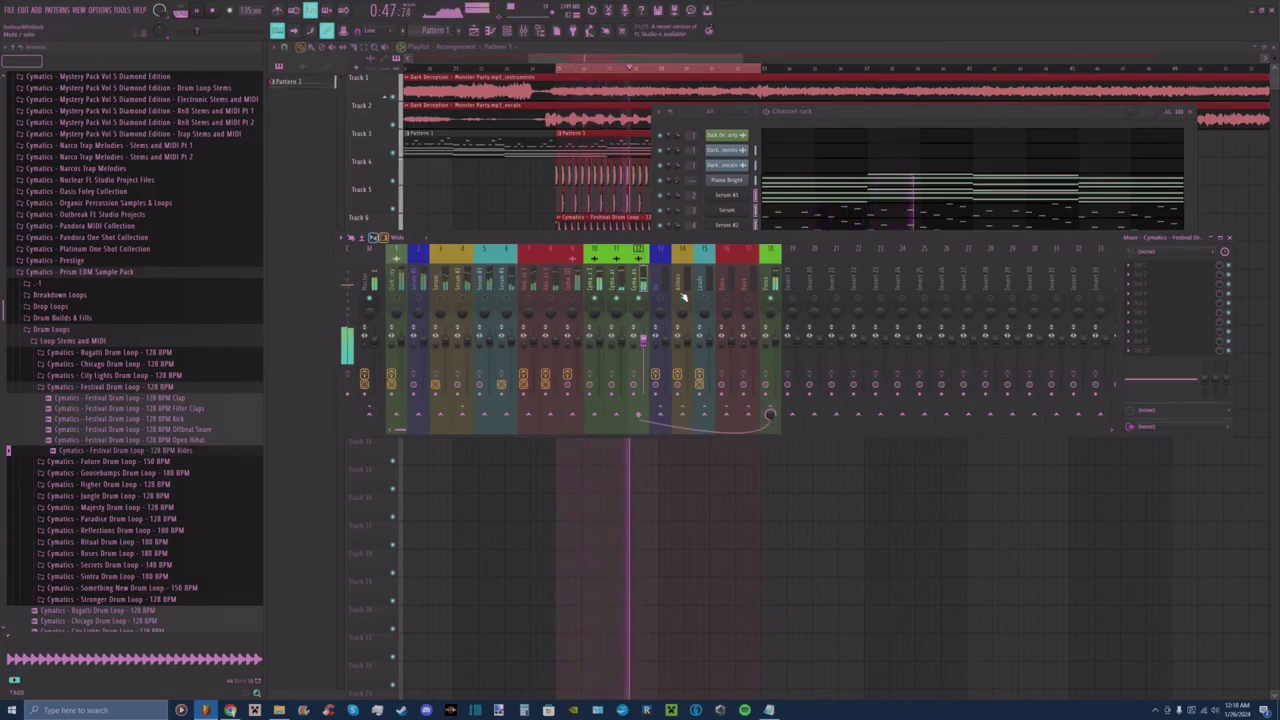
click(618, 298)
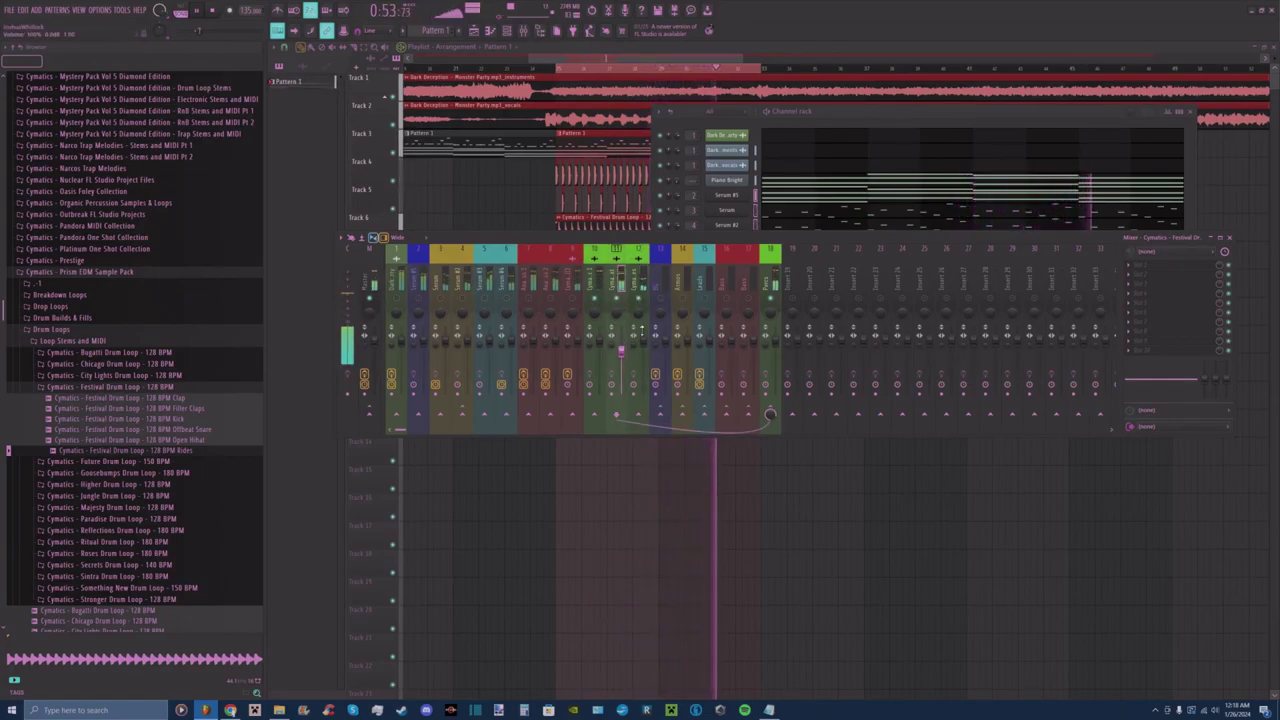
Add a Fruity Filter to the Percs group track and adjust its high pass.
click(770, 258)
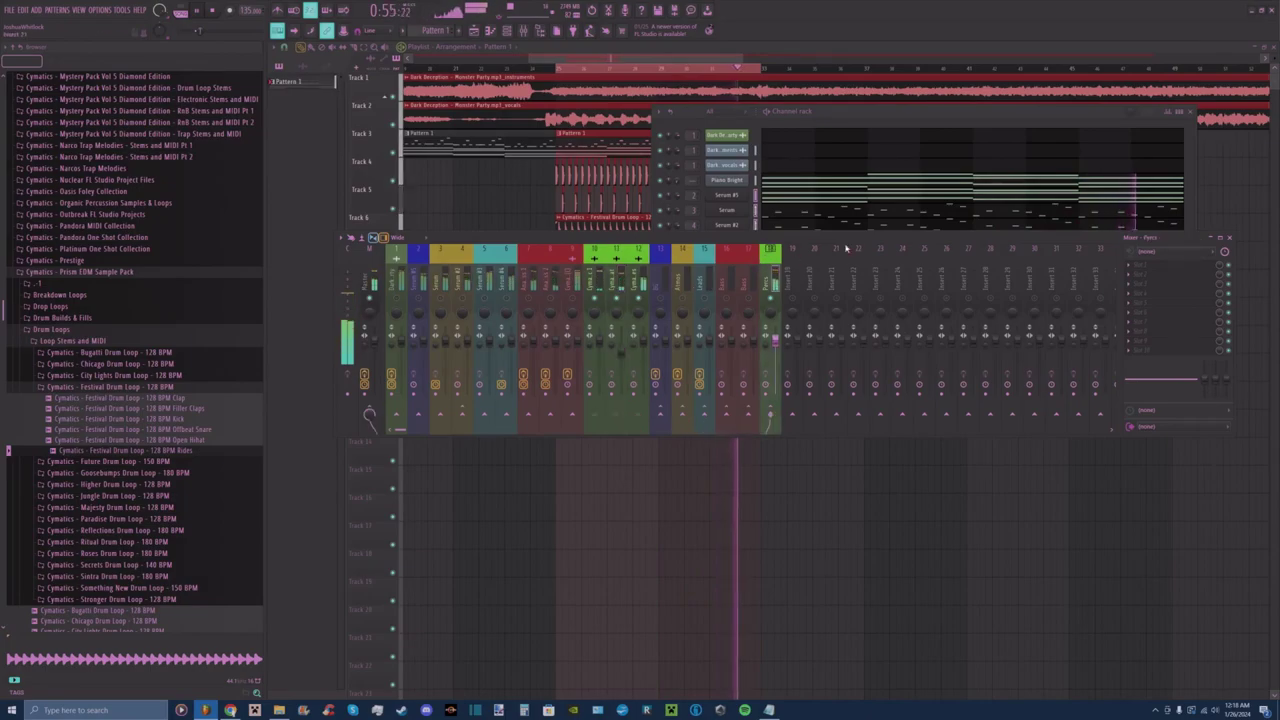
click(1140, 270)
click(1175, 280)
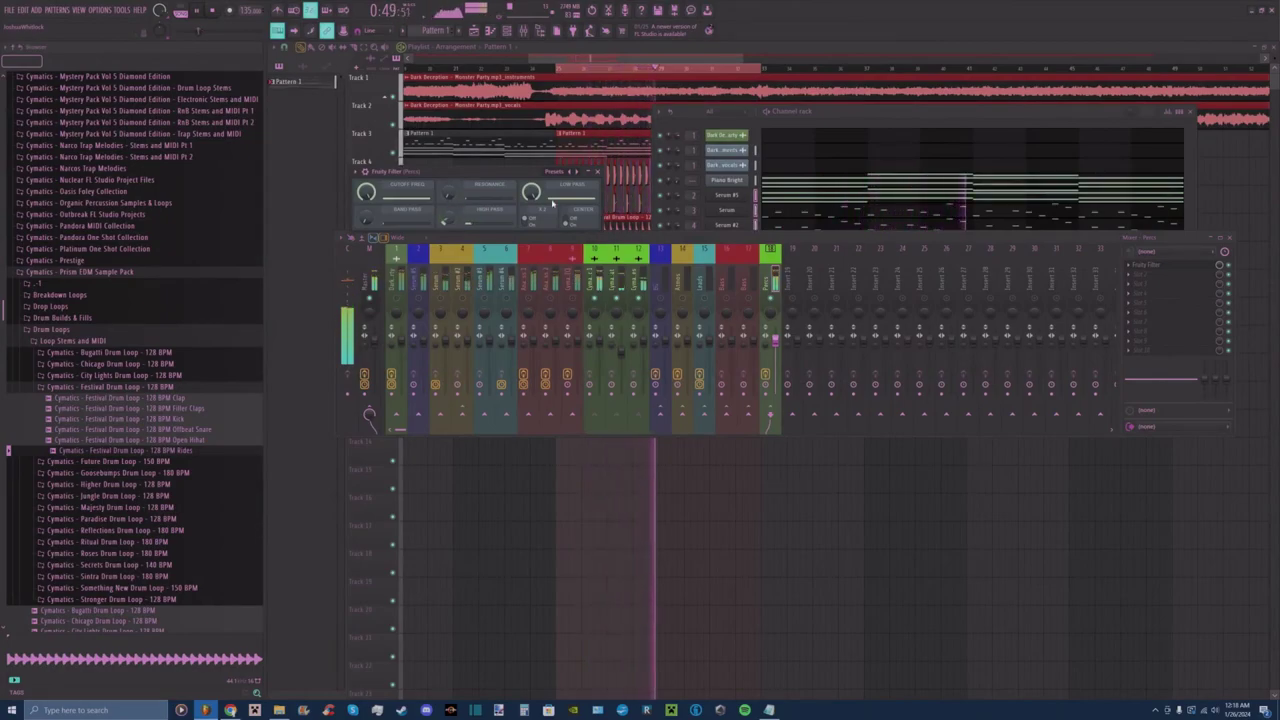
click(597, 172)
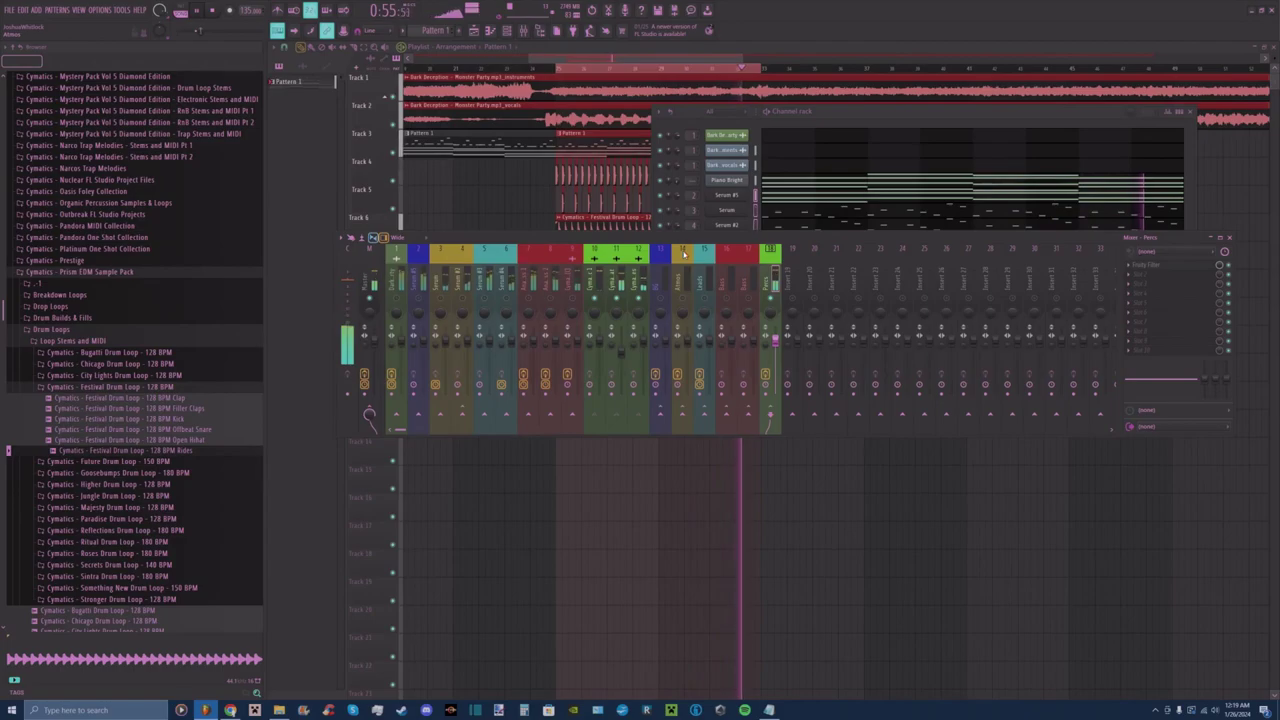
Stop playback and audition the Open Hihat and Rides stems of the Festival Drum Loop.
key(space)
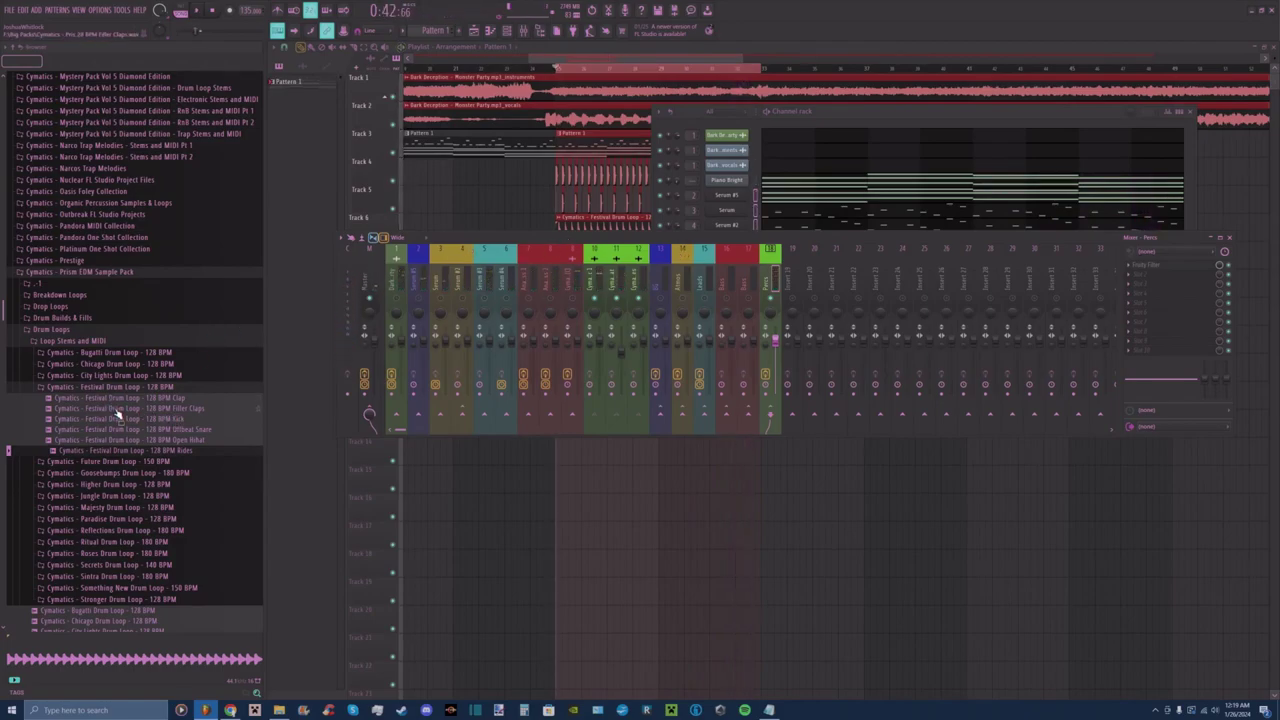
click(126, 440)
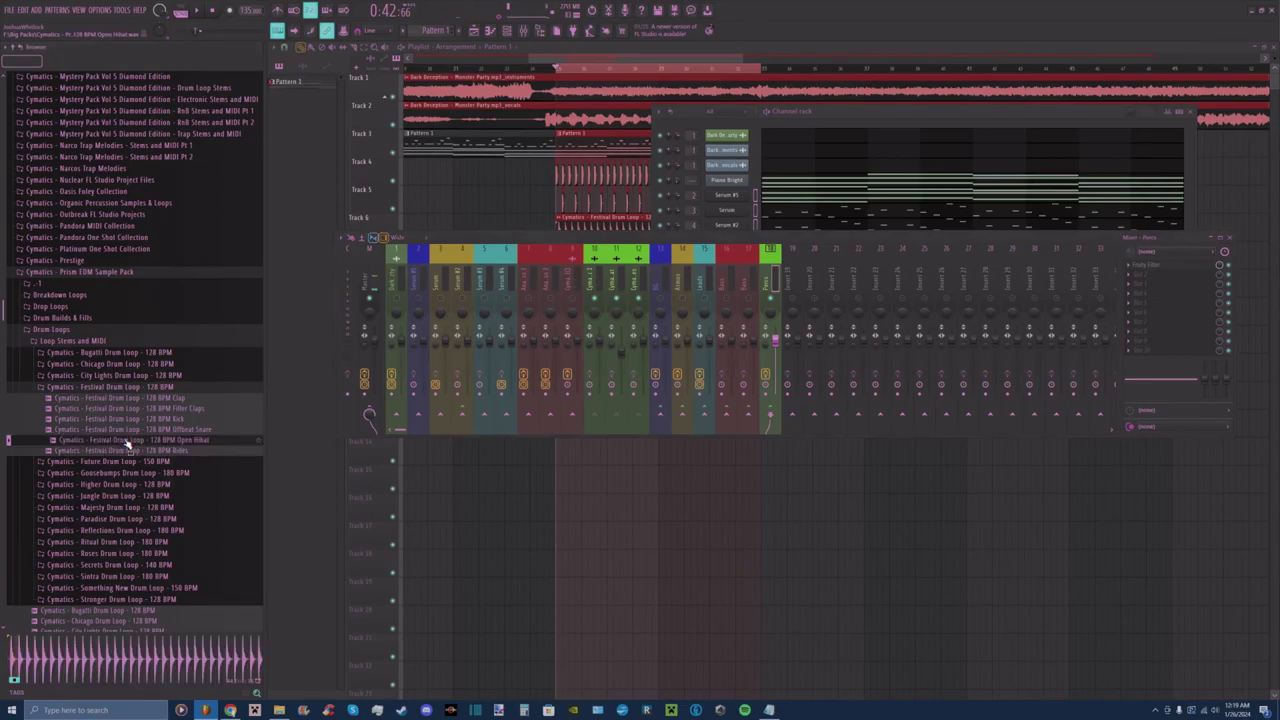
click(124, 451)
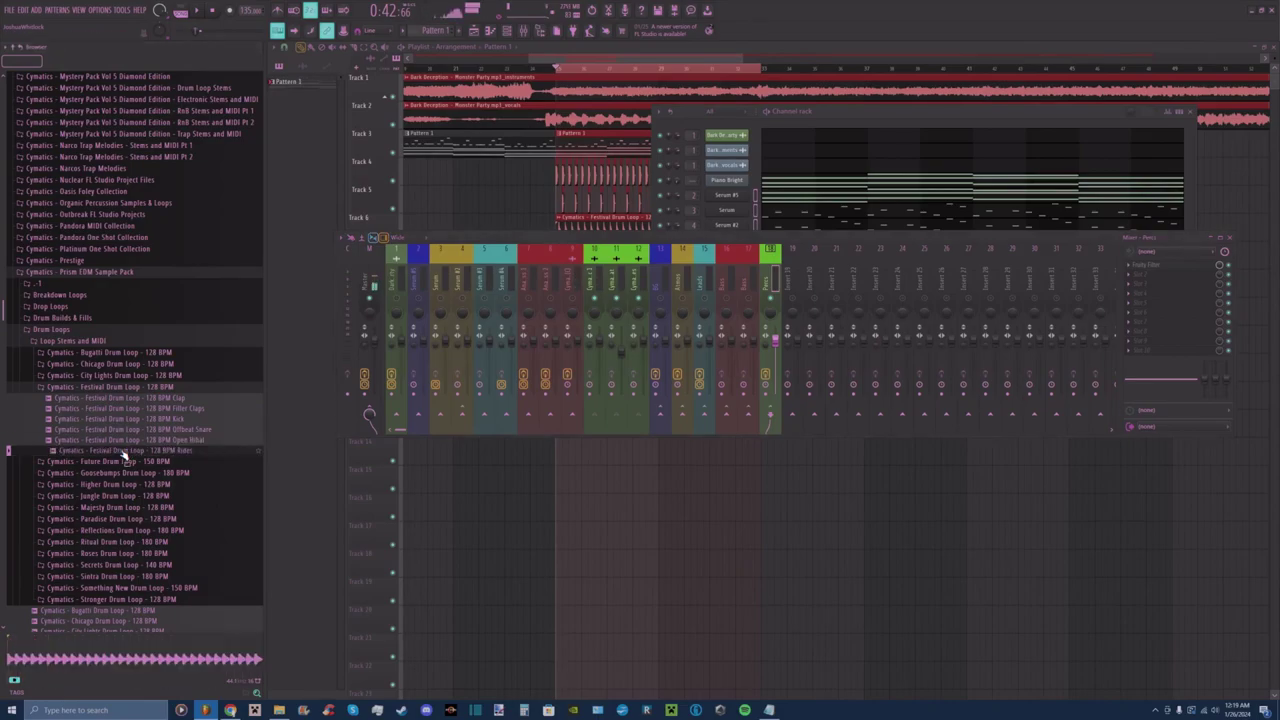
Collapse the loop stem folders and audition the Prism EDM Sample Pack's full drum loops from Bugatti through Stronger.
click(96, 387)
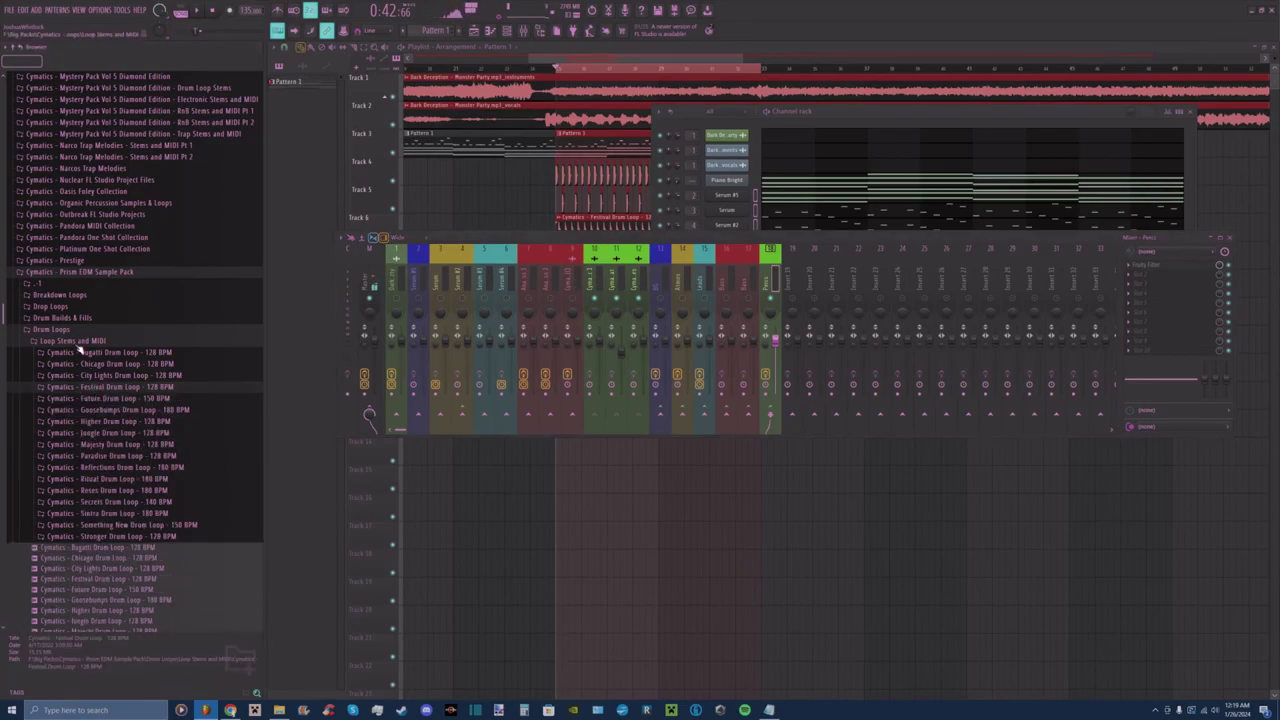
click(76, 343)
click(87, 353)
click(91, 363)
click(98, 373)
click(103, 384)
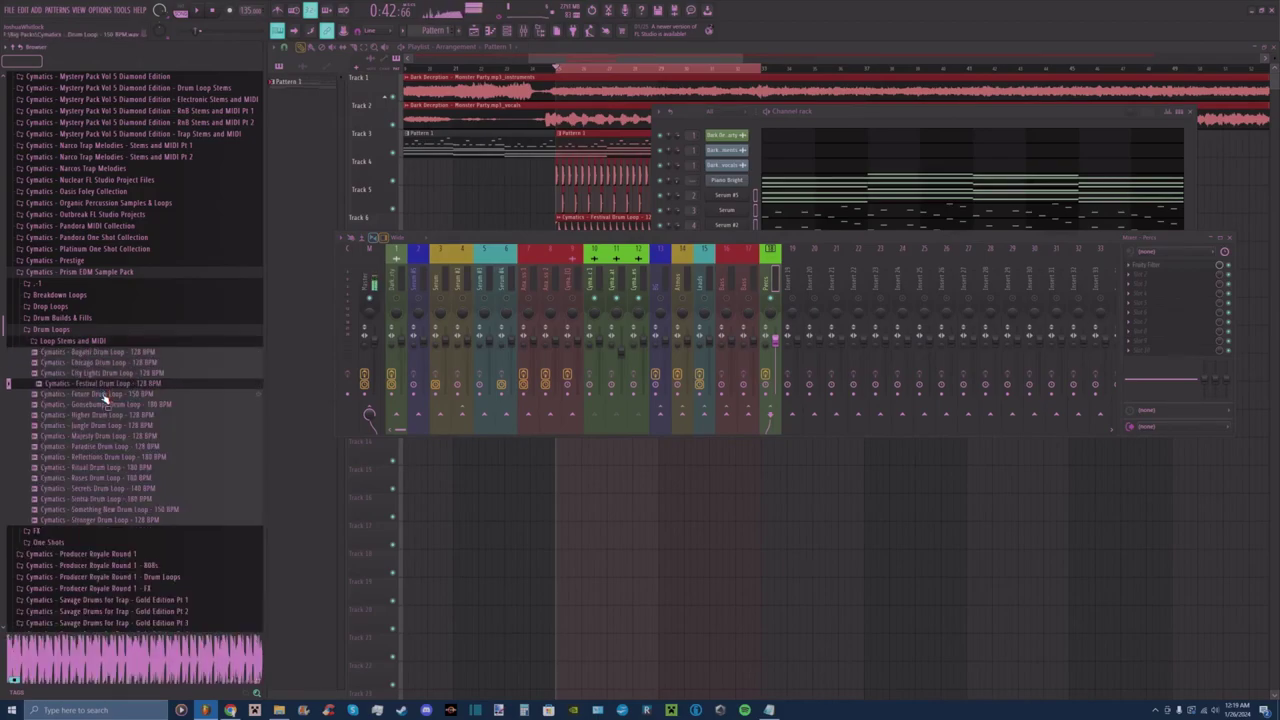
click(104, 395)
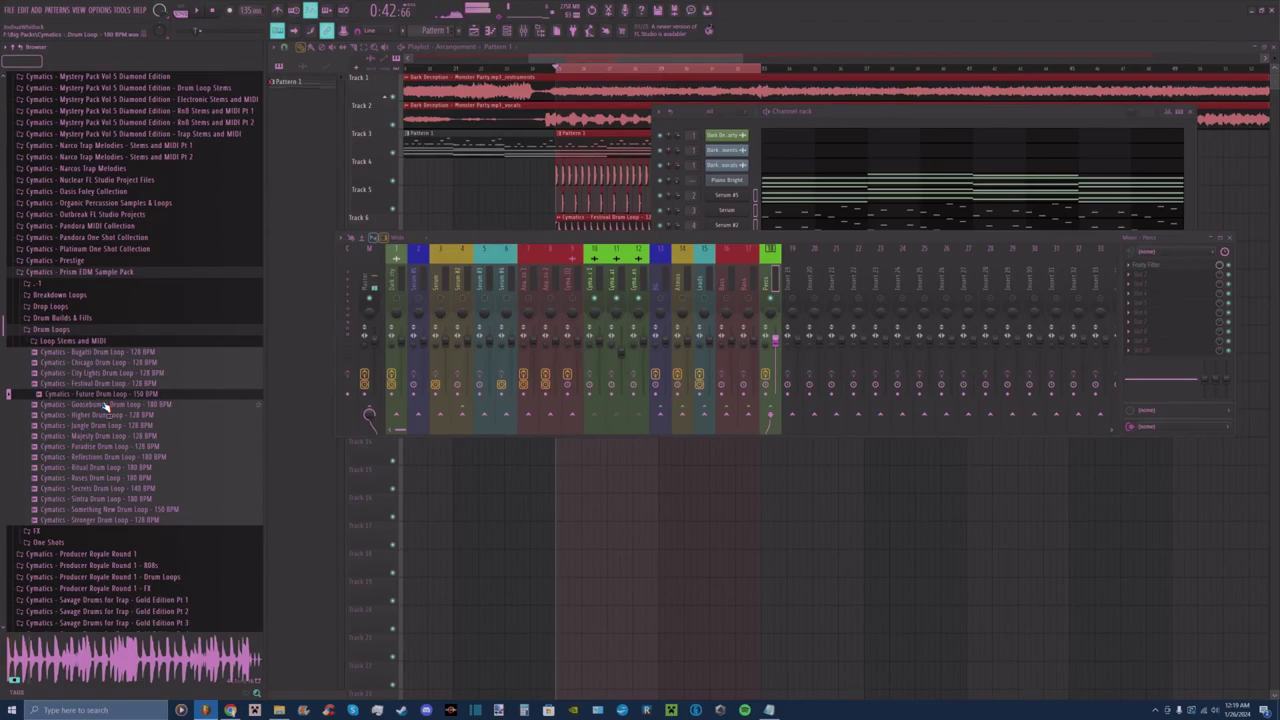
click(105, 404)
click(104, 414)
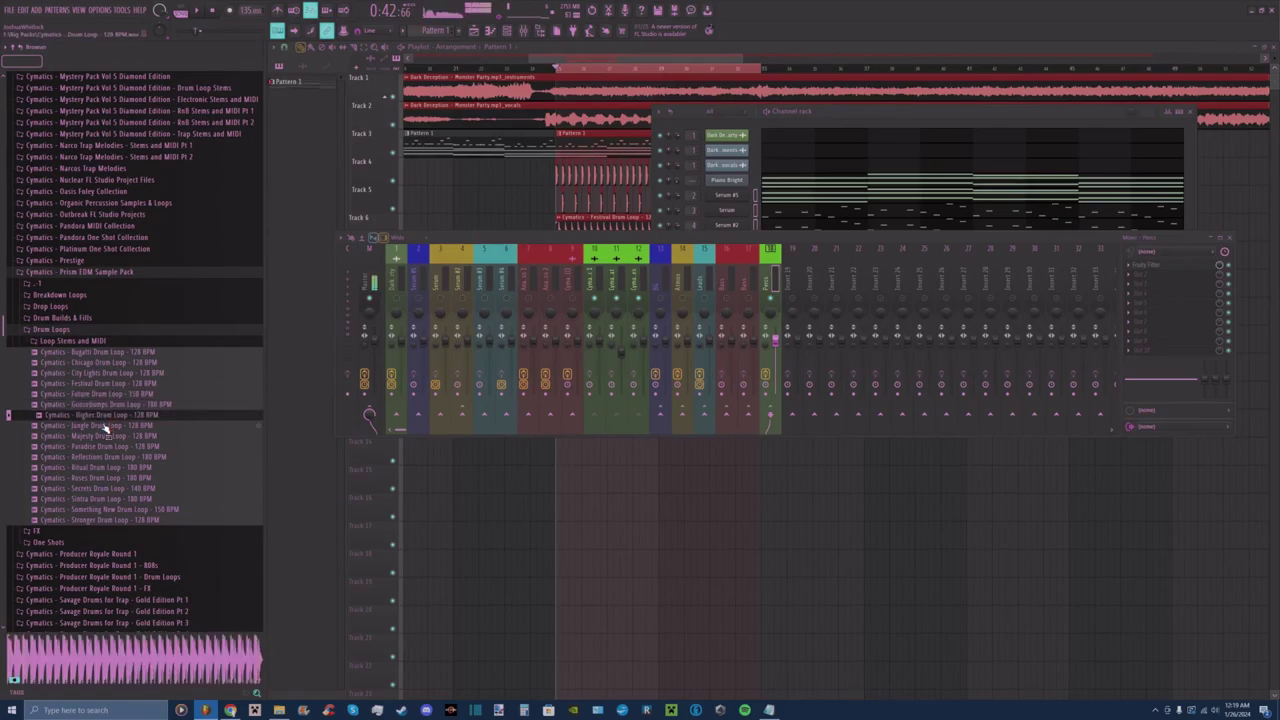
click(104, 425)
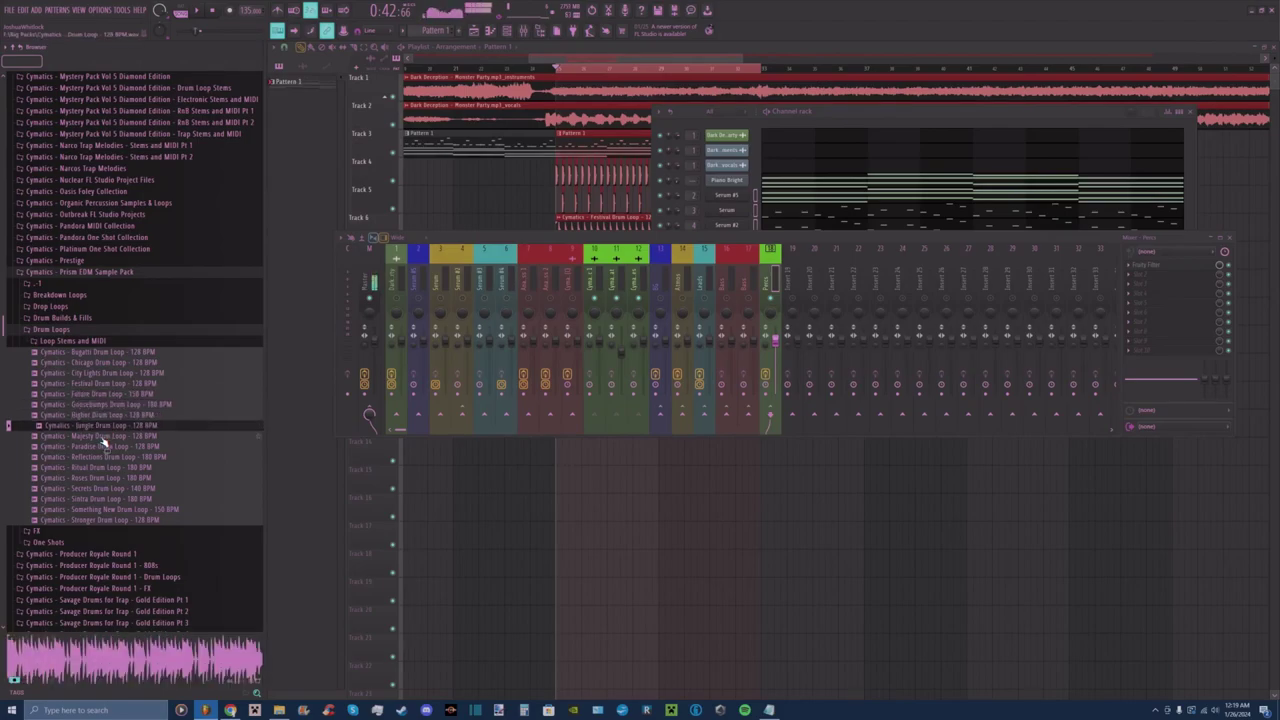
click(104, 436)
click(102, 446)
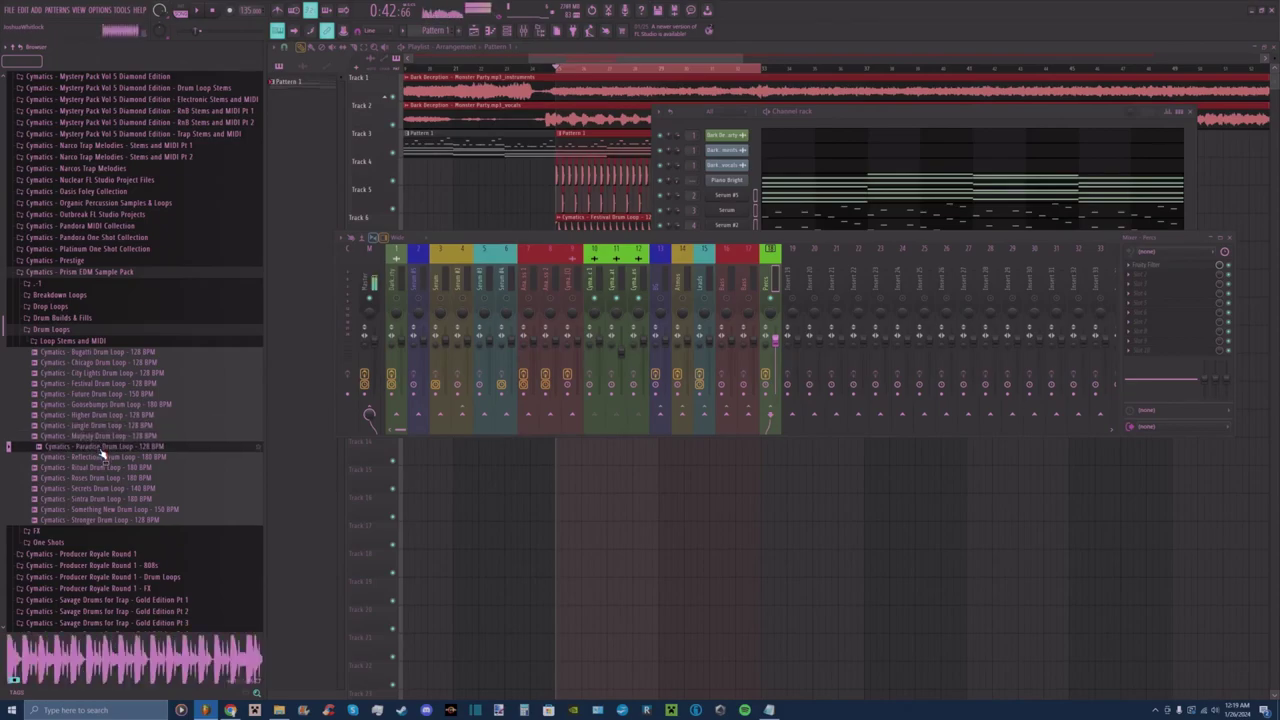
click(102, 457)
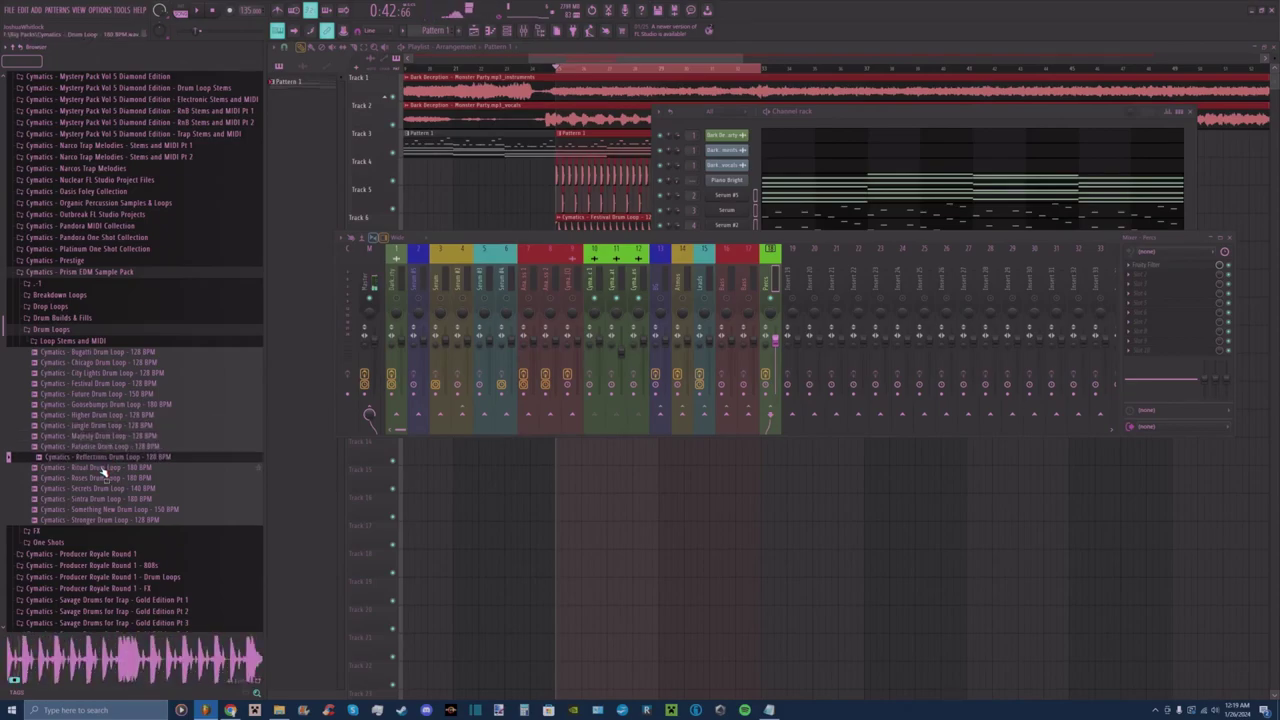
click(102, 467)
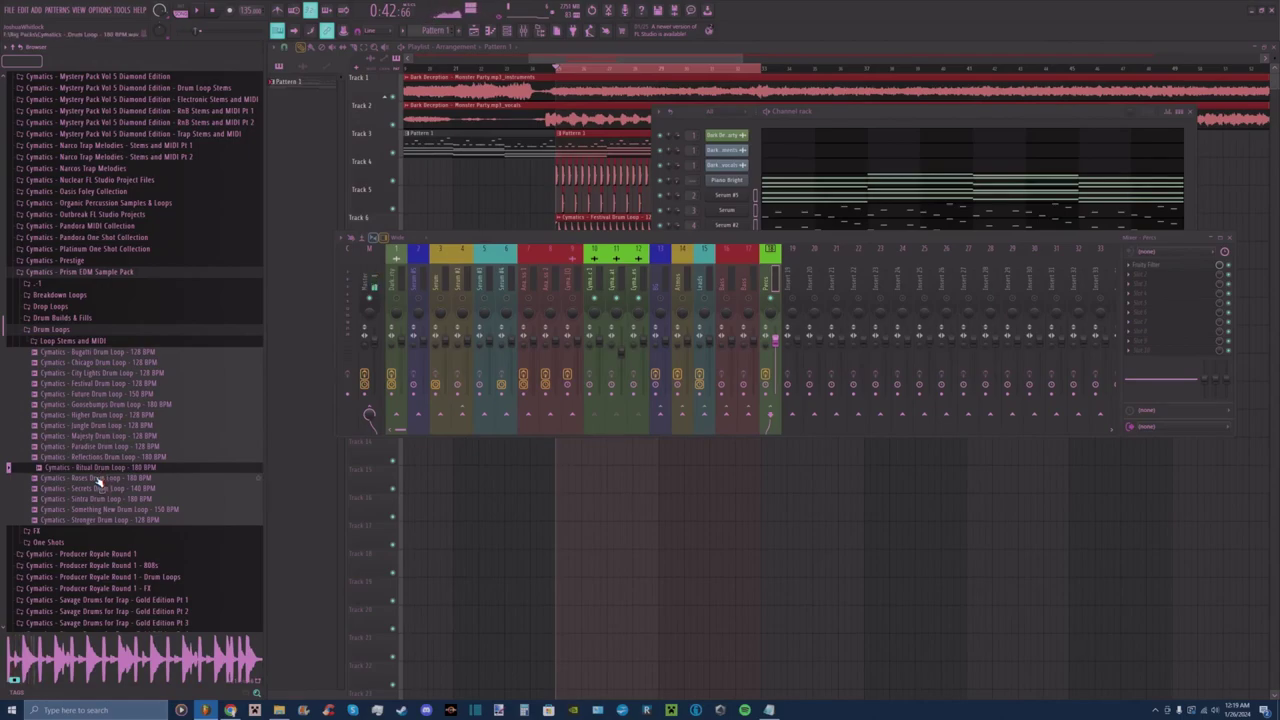
click(99, 479)
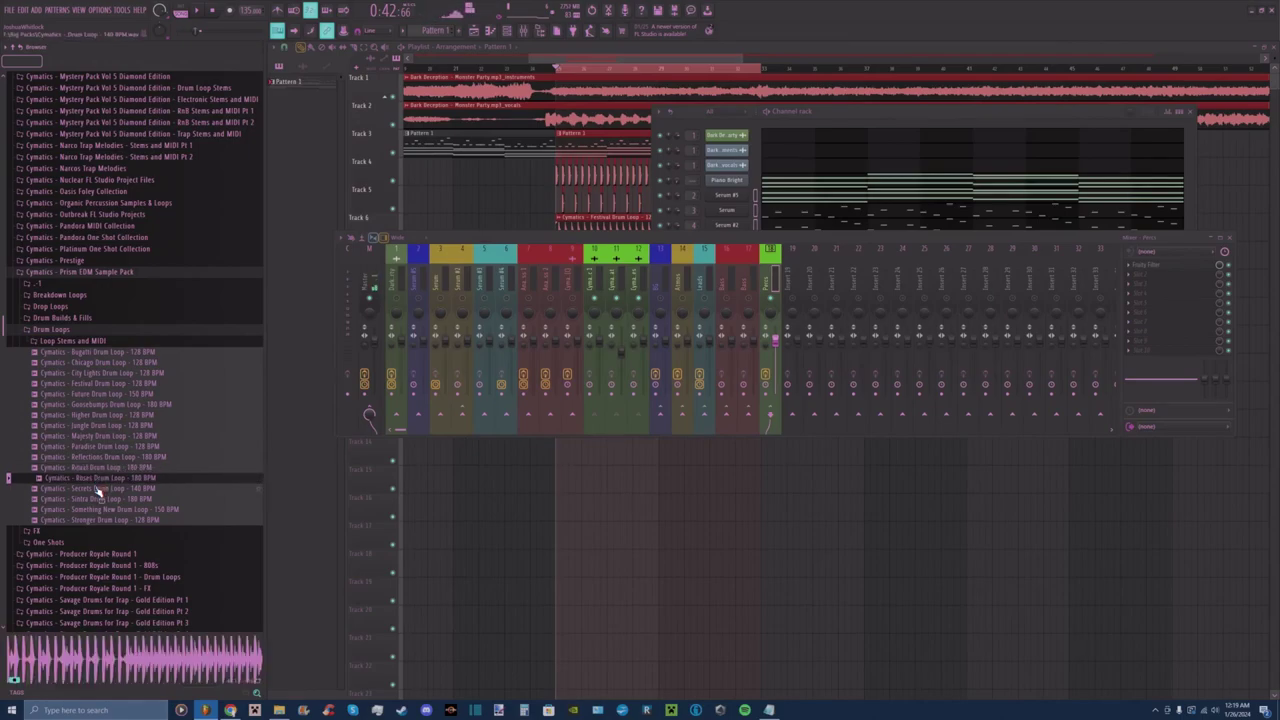
click(99, 489)
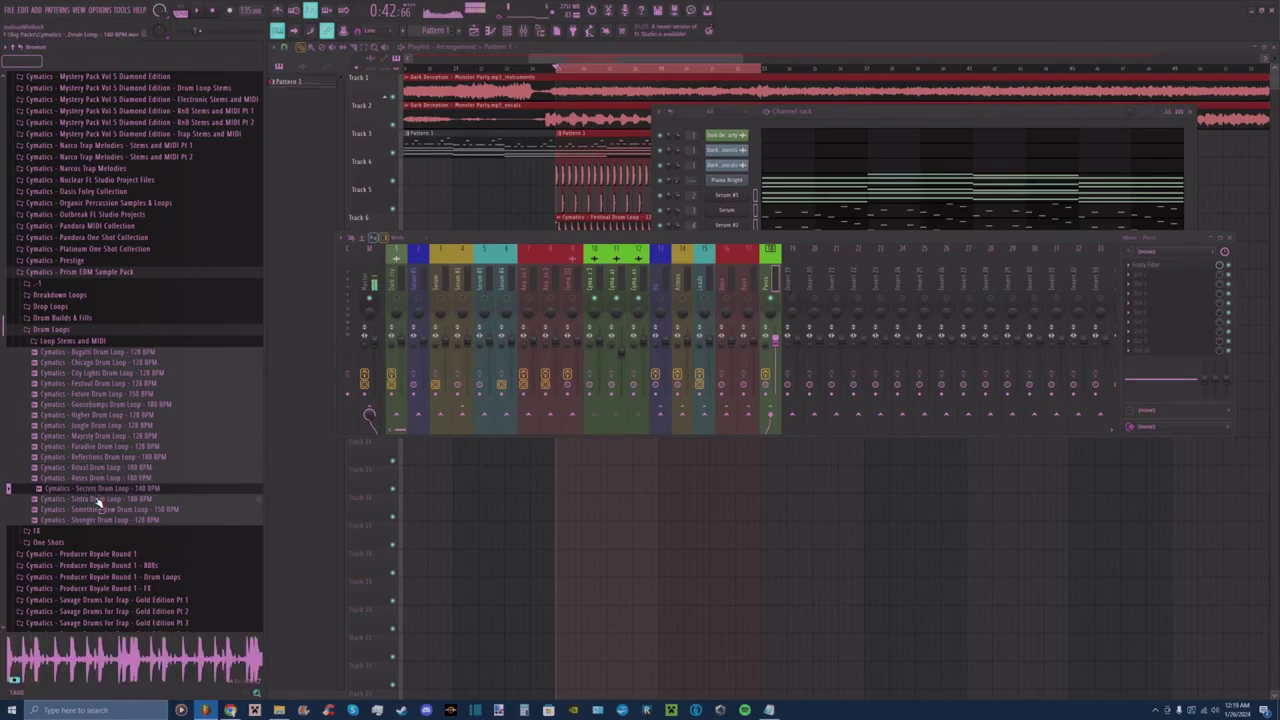
click(100, 499)
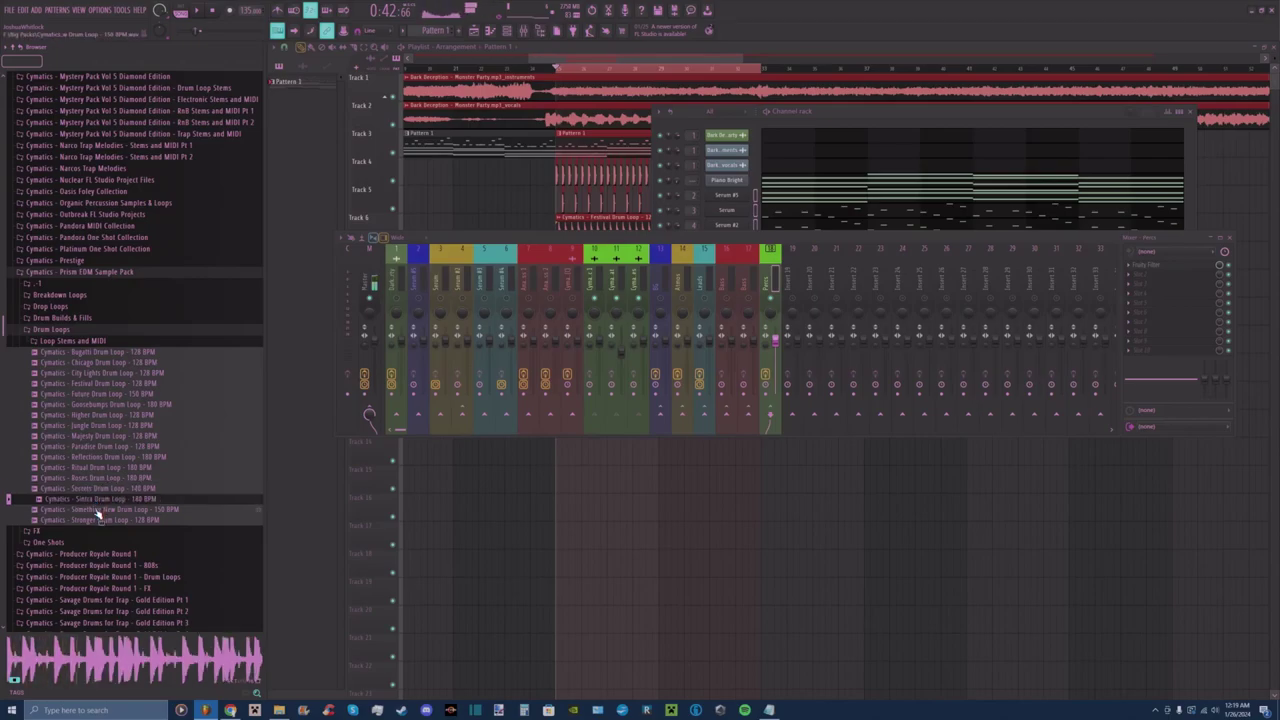
click(99, 510)
click(97, 521)
click(98, 502)
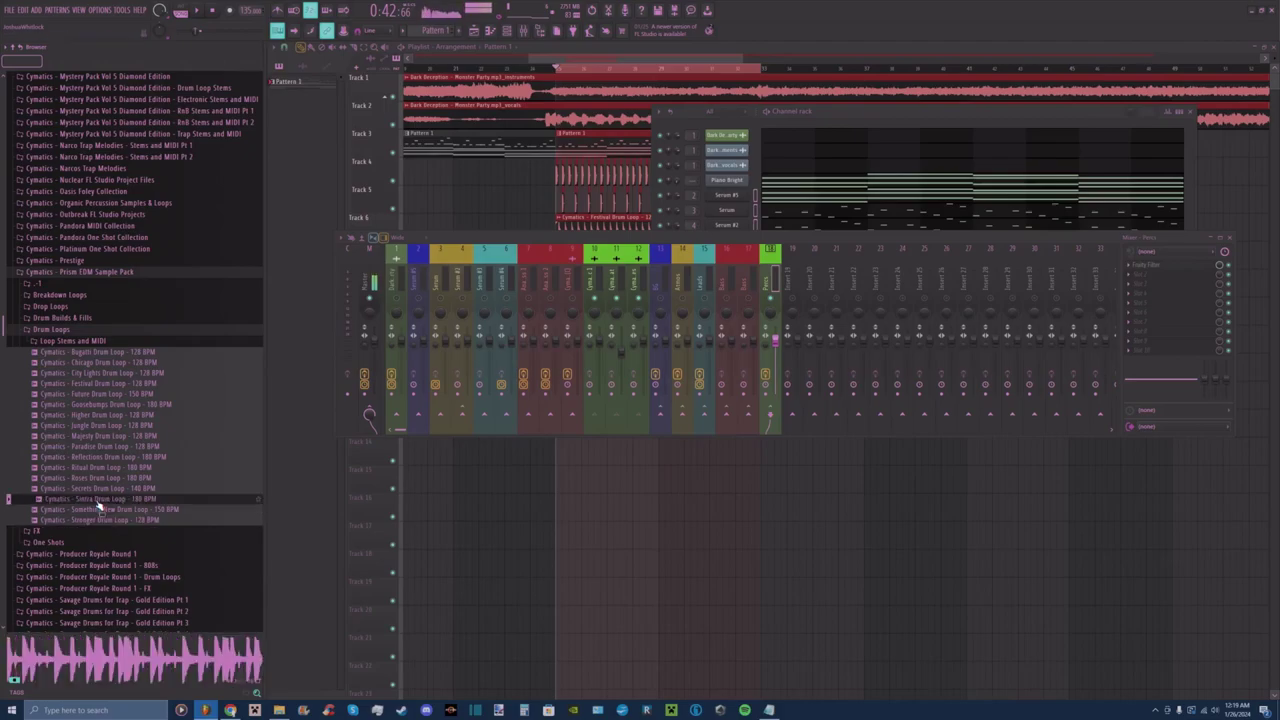
Expand the Loop Stems and MIDI folder again and replay the Roses, Secrets and Sintra full drum loops.
click(76, 341)
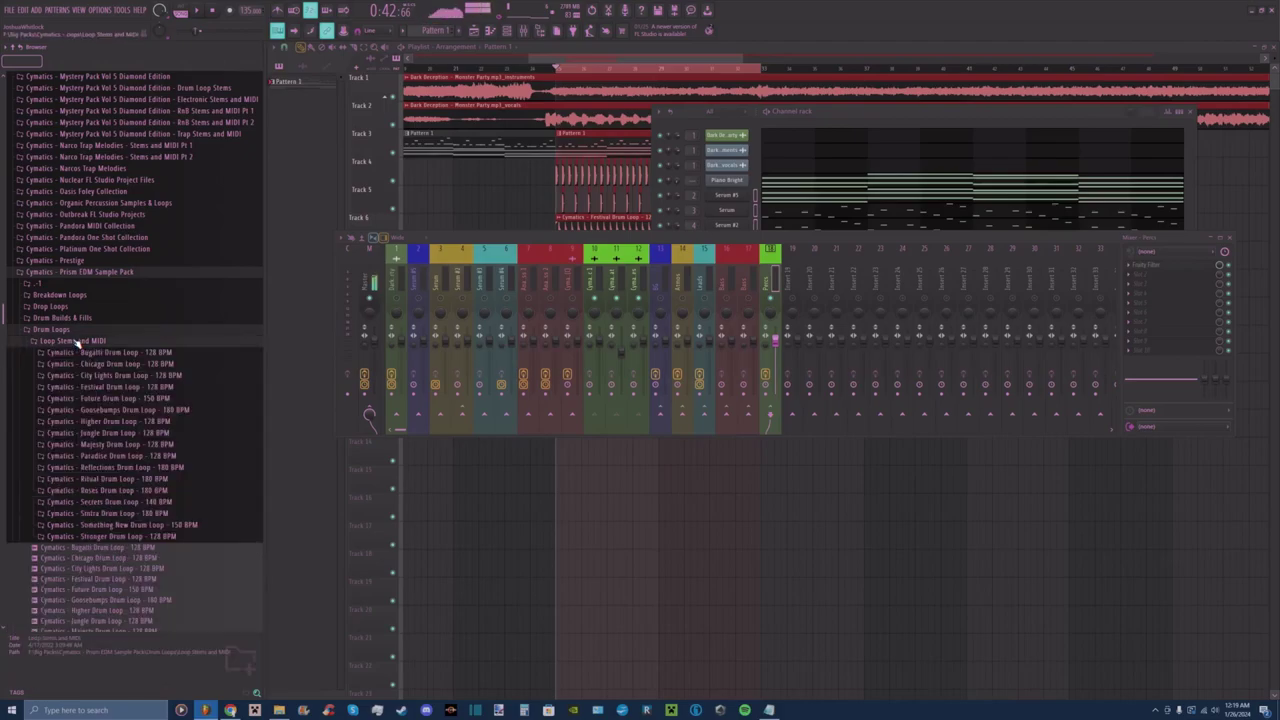
scroll(114, 440, down, 5)
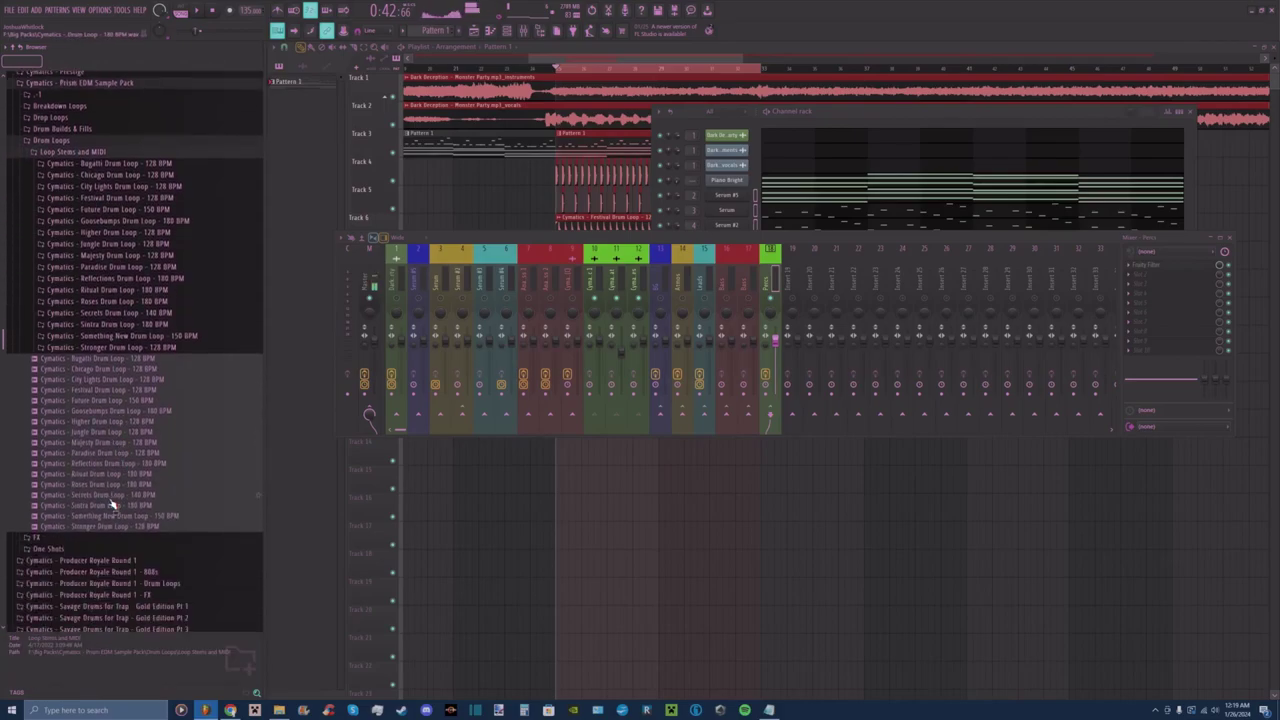
click(99, 485)
click(102, 495)
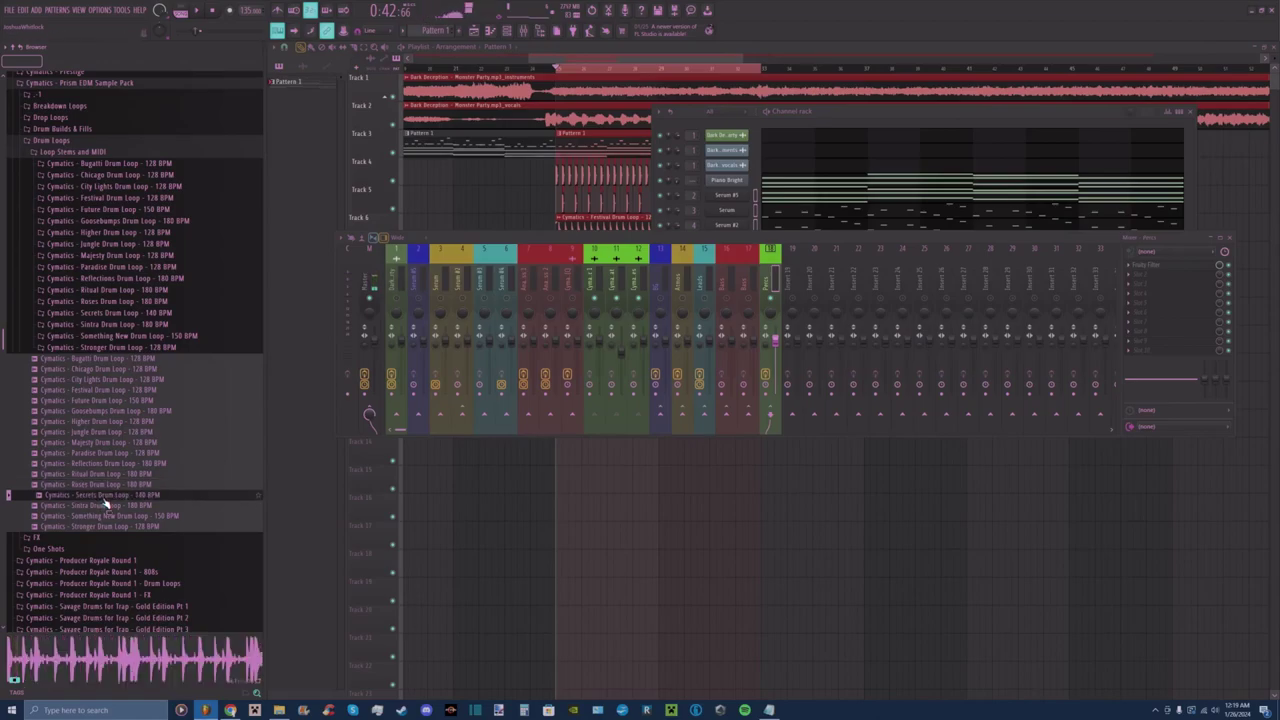
click(106, 506)
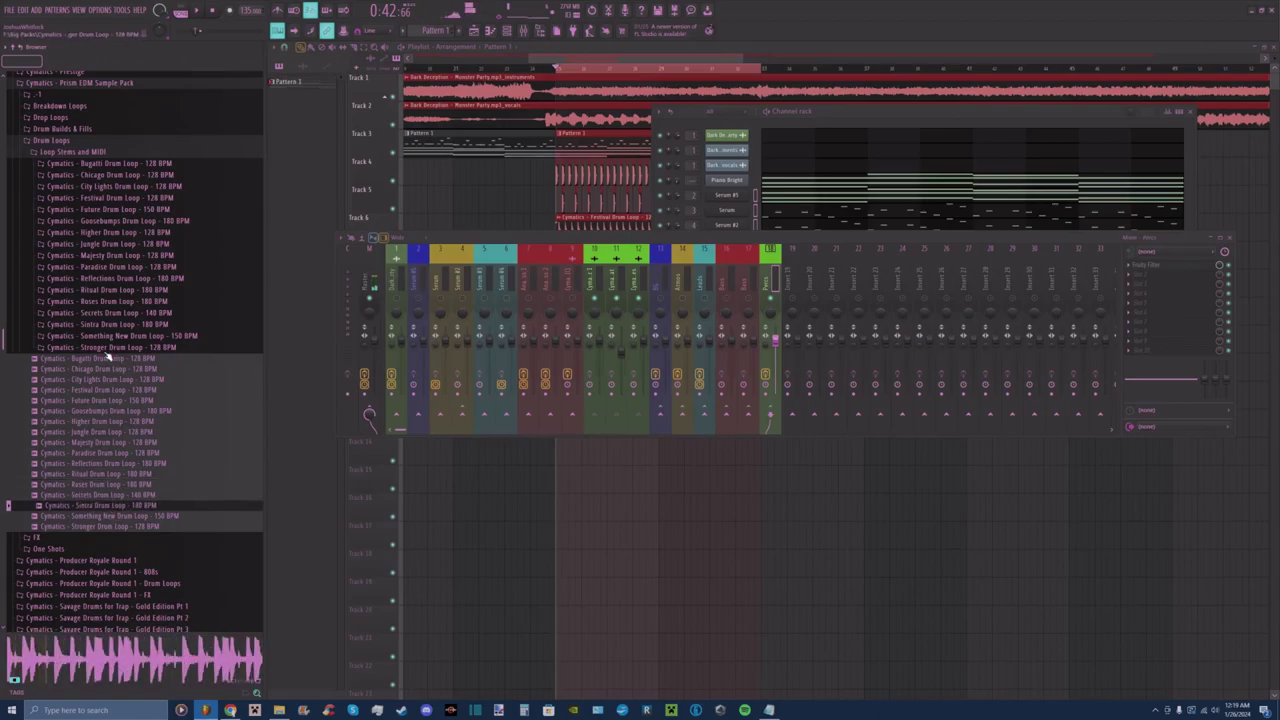
Open the Sintra Drum Loop stems and audition its Cymbals, Percussion, Snare and Kick samples.
click(107, 325)
click(113, 336)
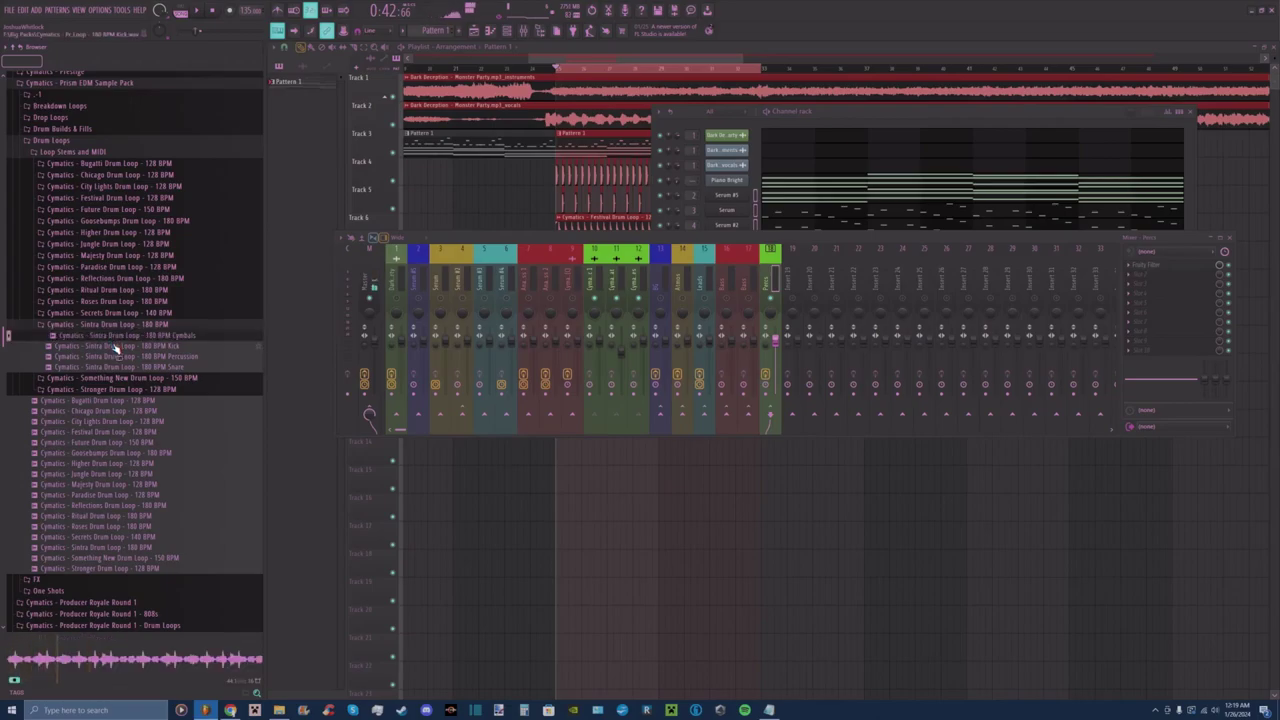
click(117, 357)
click(115, 368)
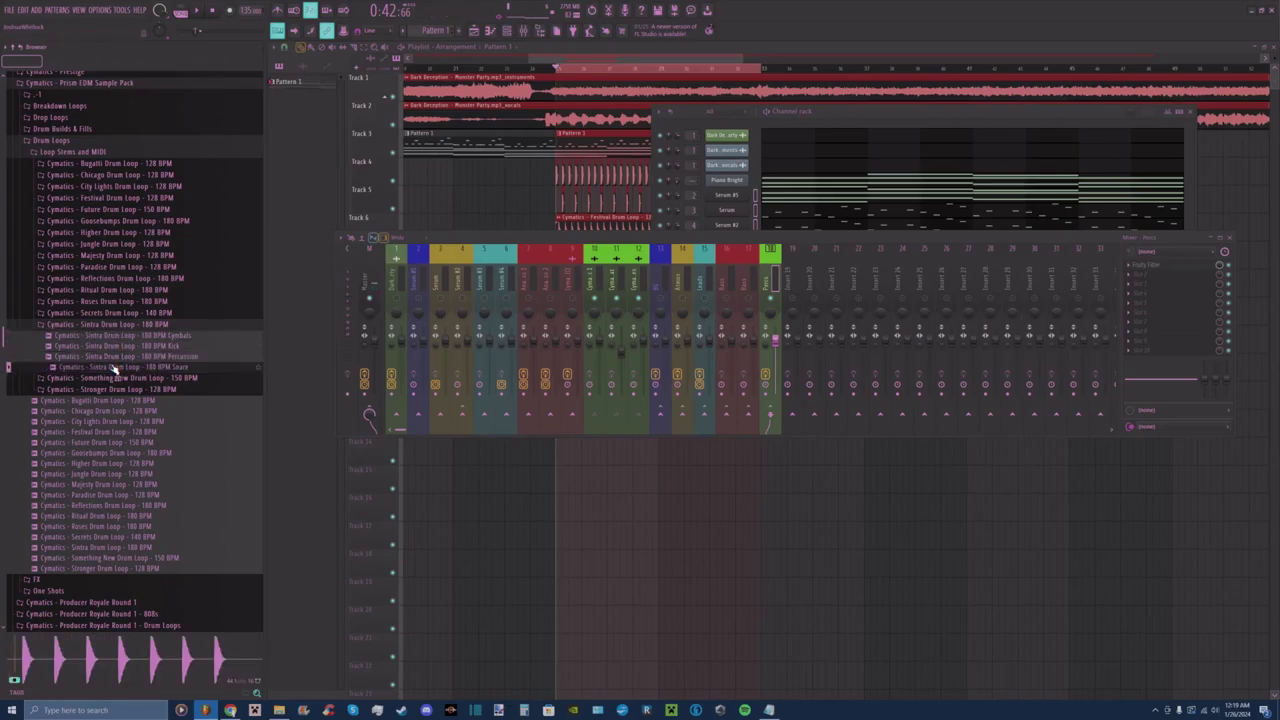
click(115, 357)
click(113, 368)
click(114, 357)
click(112, 347)
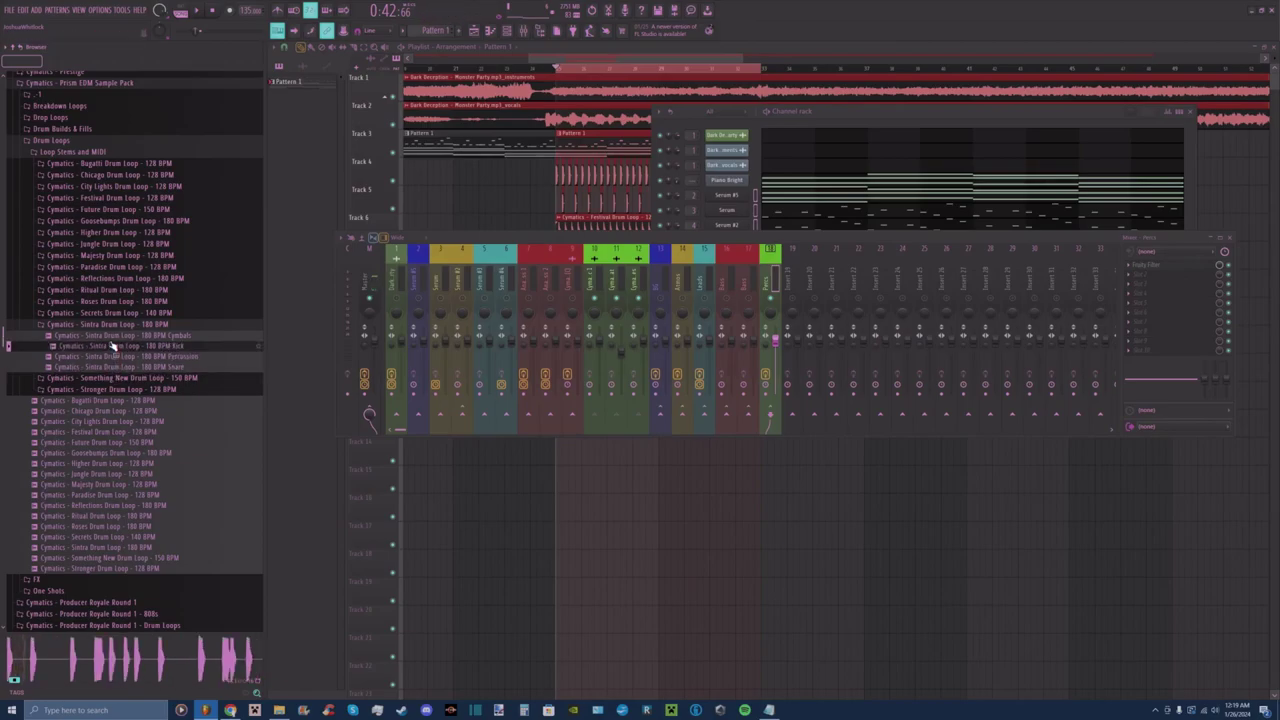
click(113, 337)
Place the Sintra Cymbals stem on Track 8 at the start of the selected section, stretch it to the section's end and play it back.
drag(140, 345, 580, 272)
click(862, 172)
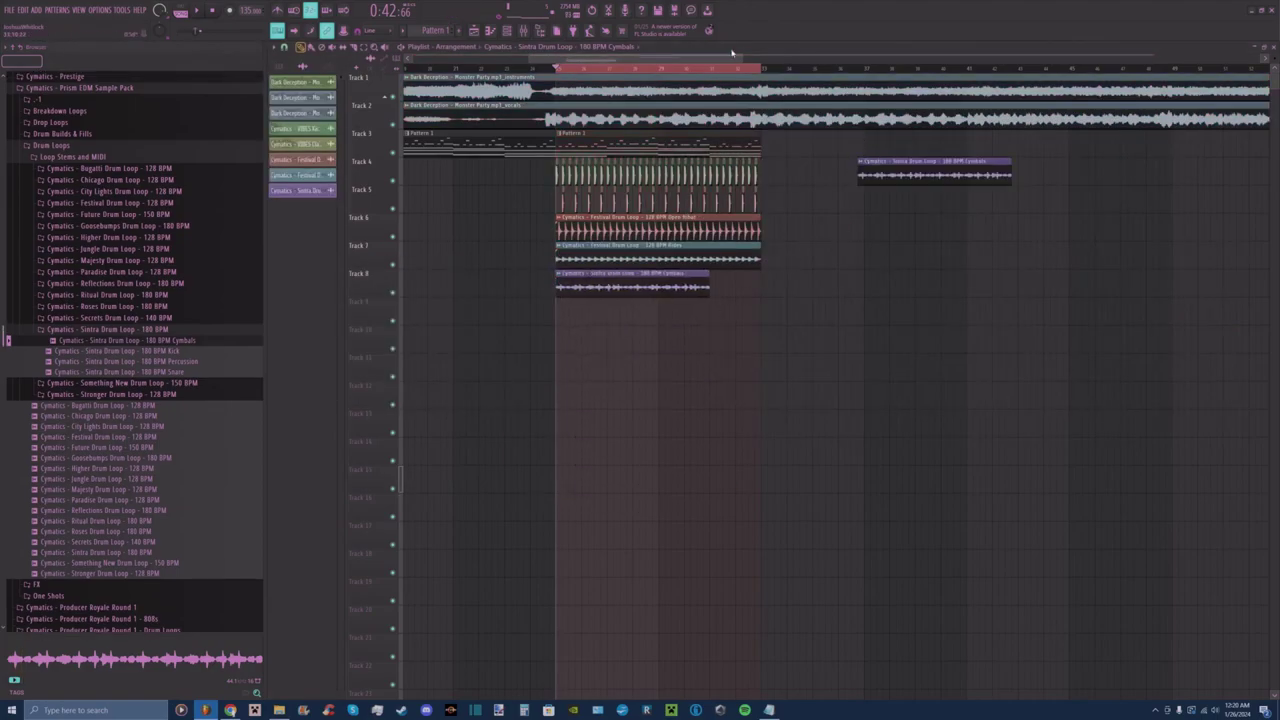
right_click(889, 160)
drag(741, 55, 652, 57)
drag(643, 60, 676, 61)
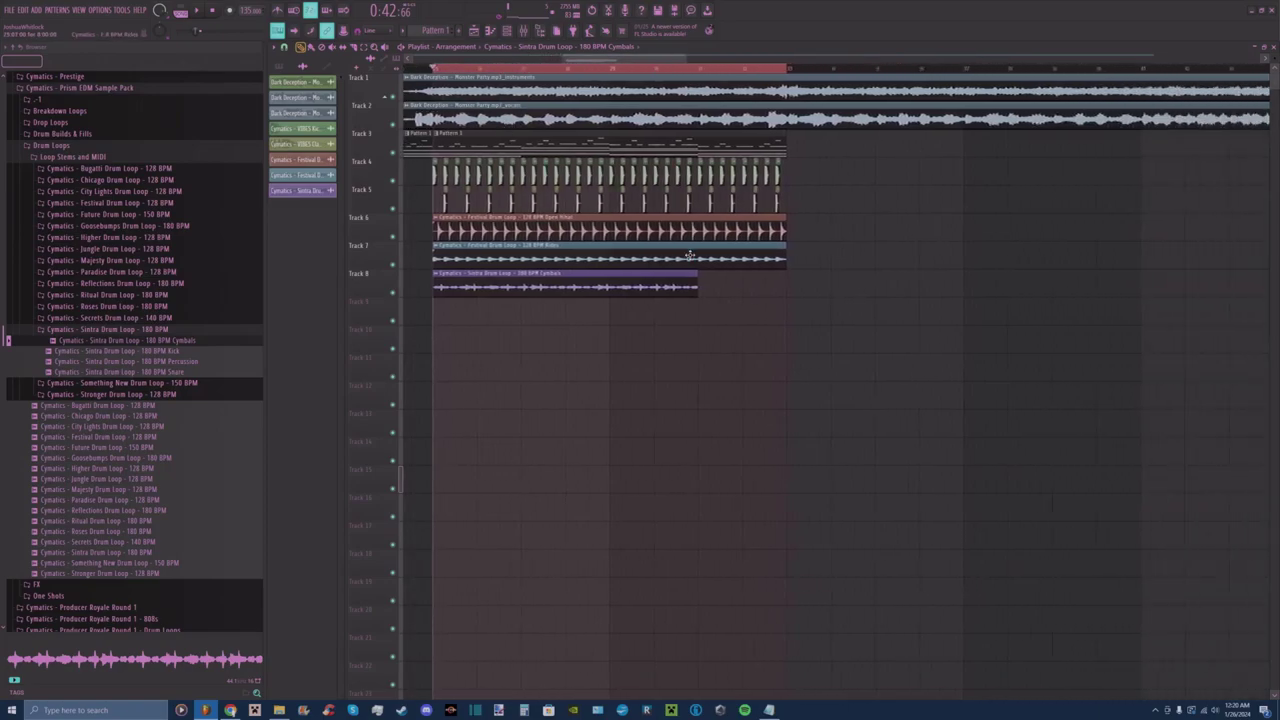
key(space)
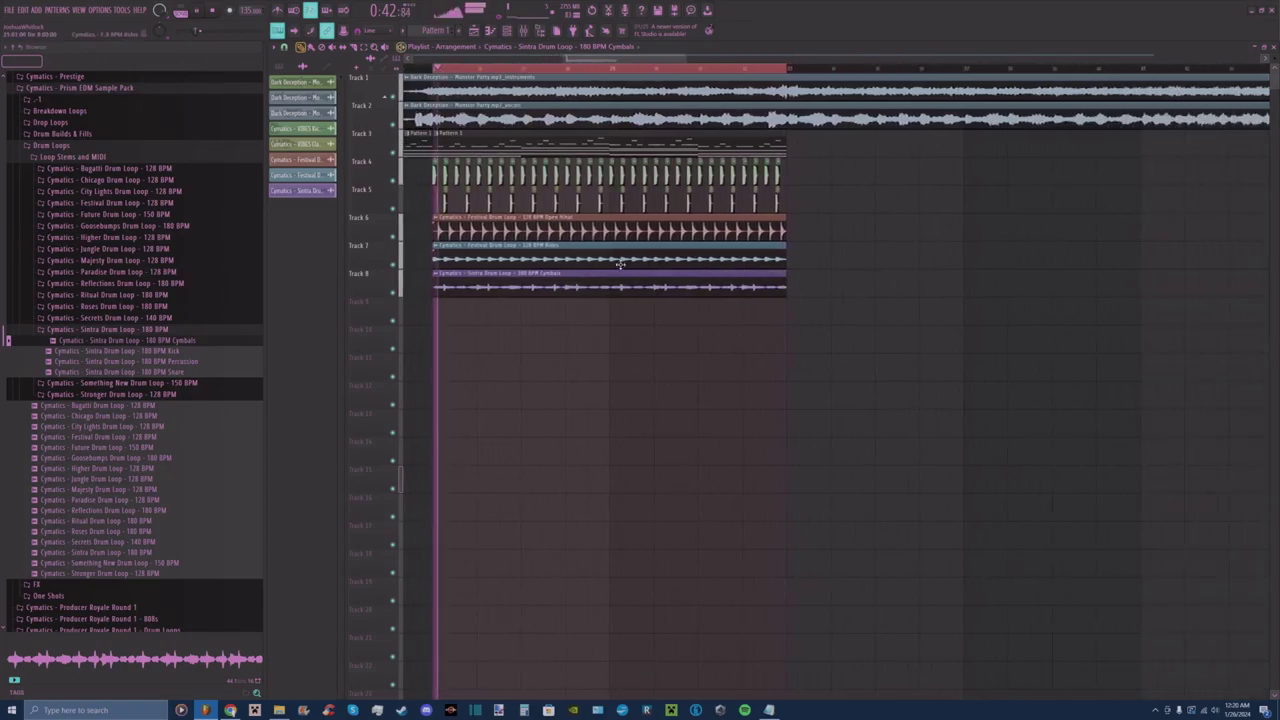
Normalize the Sintra Cymbals audio clip and adjust its pitch in the channel settings.
double_click(504, 287)
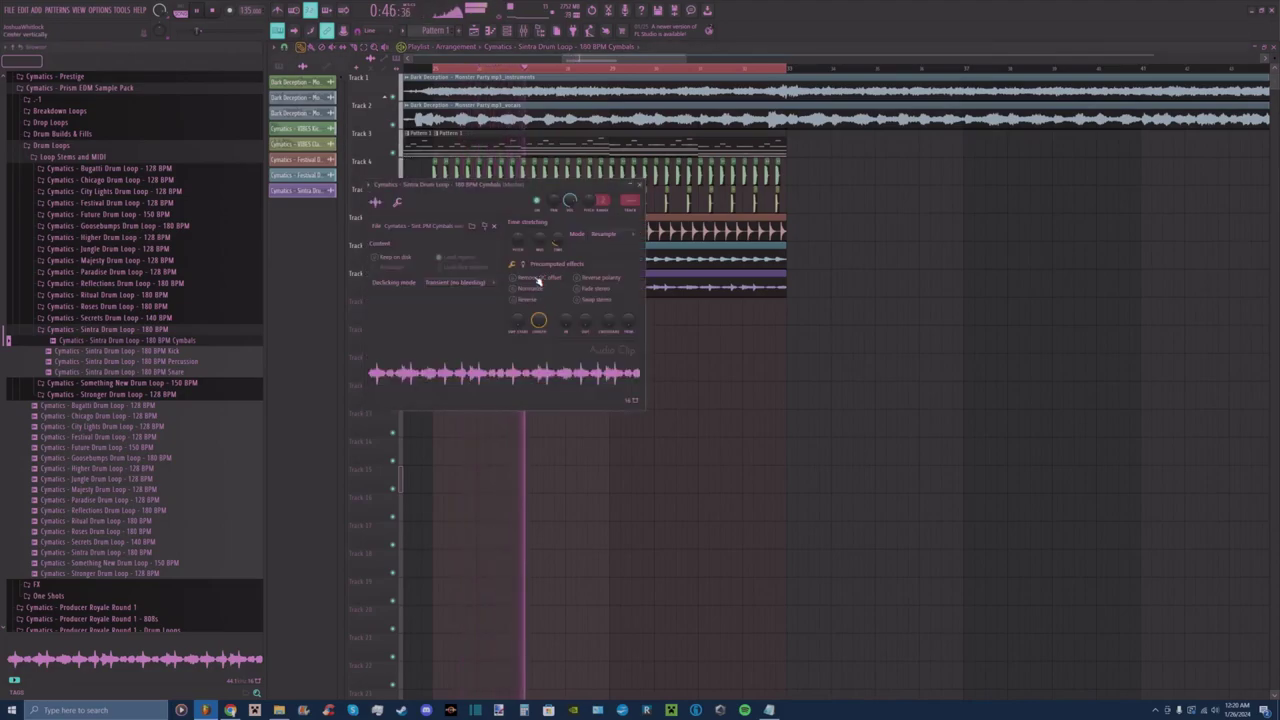
click(534, 289)
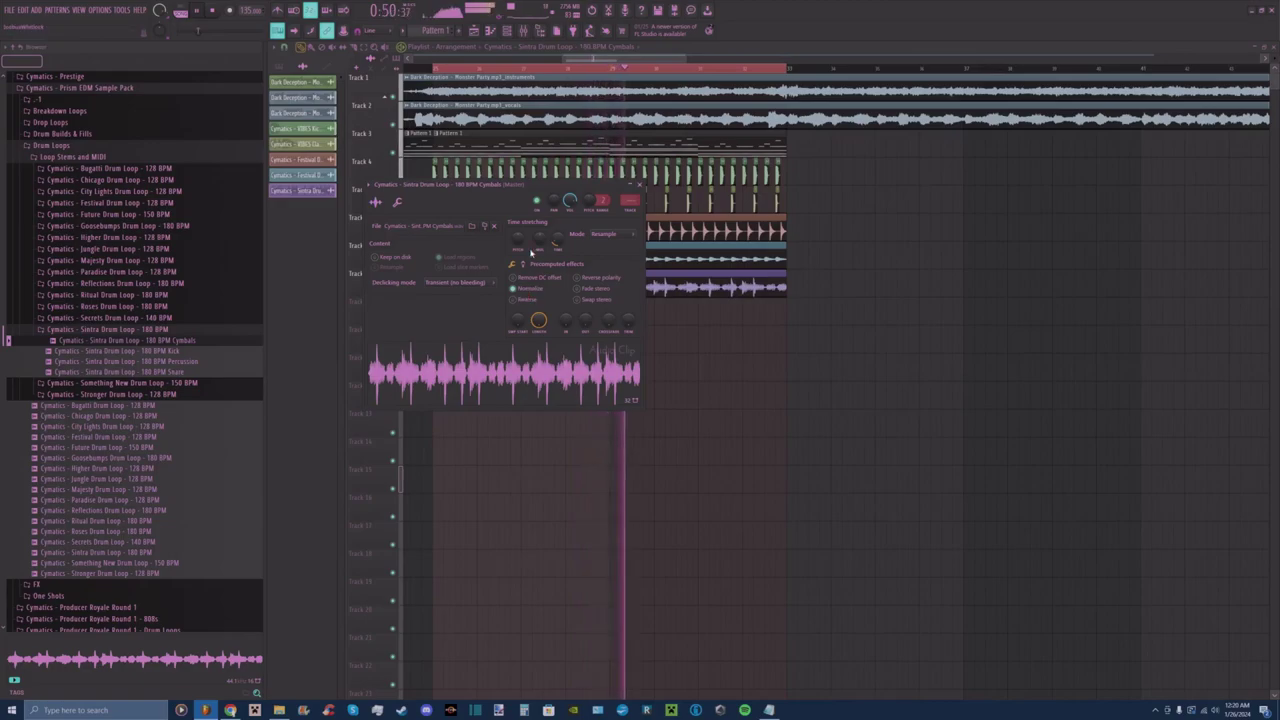
drag(522, 242, 522, 236)
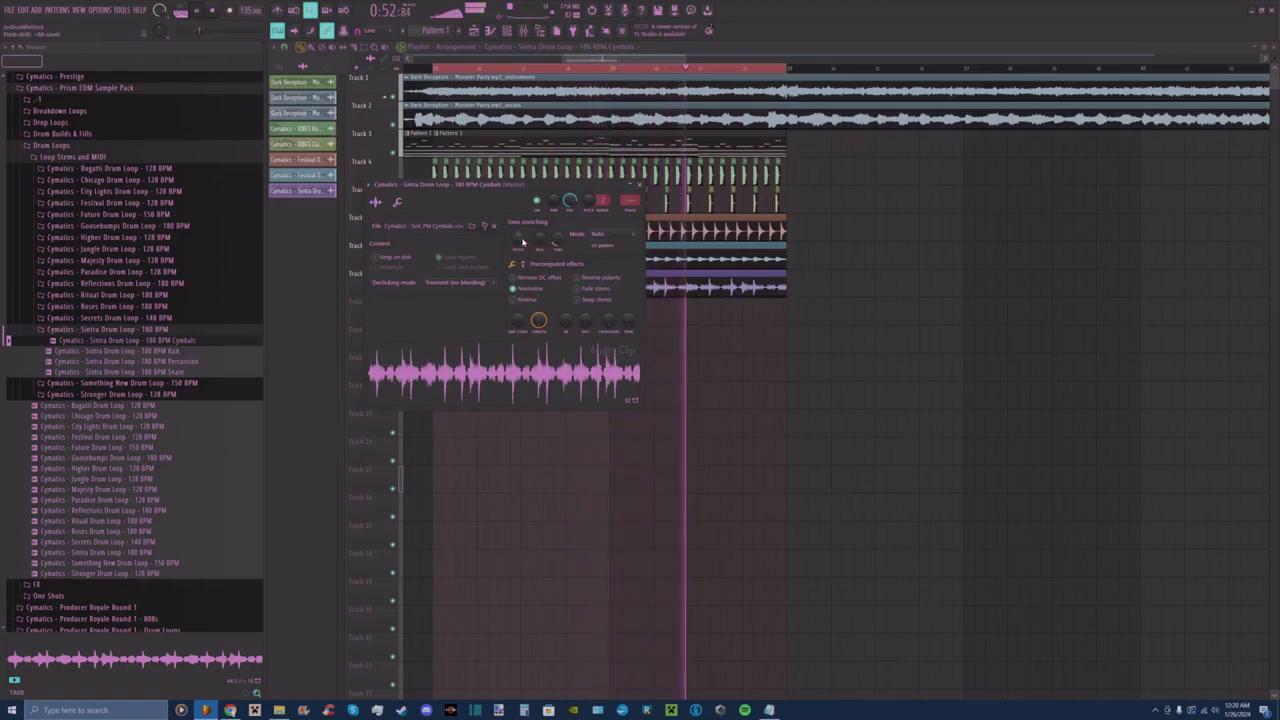
click(640, 186)
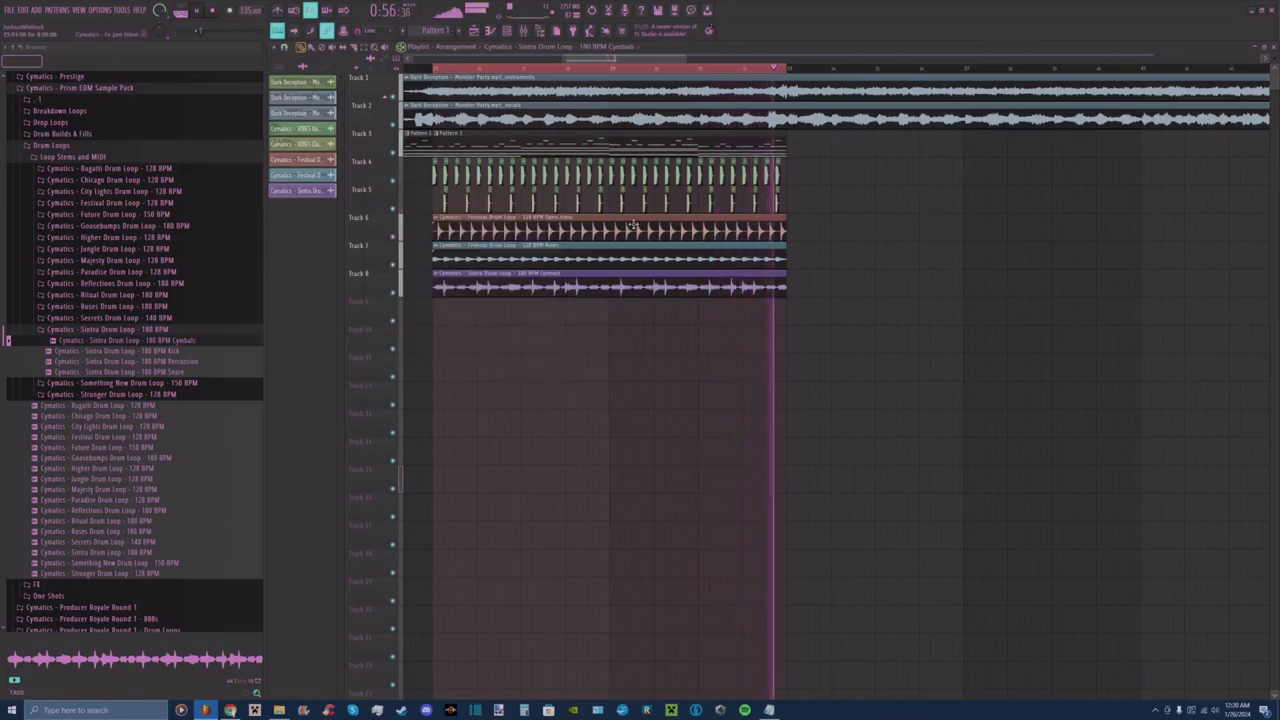
Route the Sintra Cymbals channel to the free mixer insert 19.
key(F9)
click(510, 31)
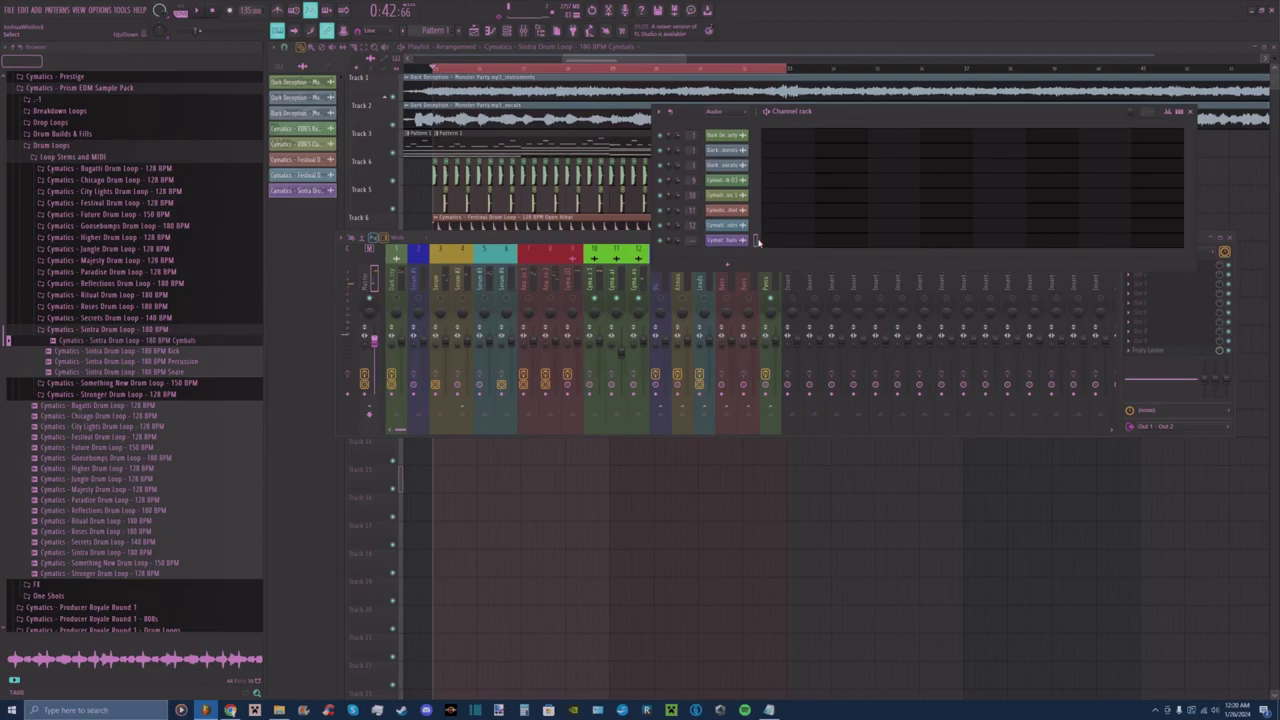
key(ctrl+l)
drag(614, 243, 574, 236)
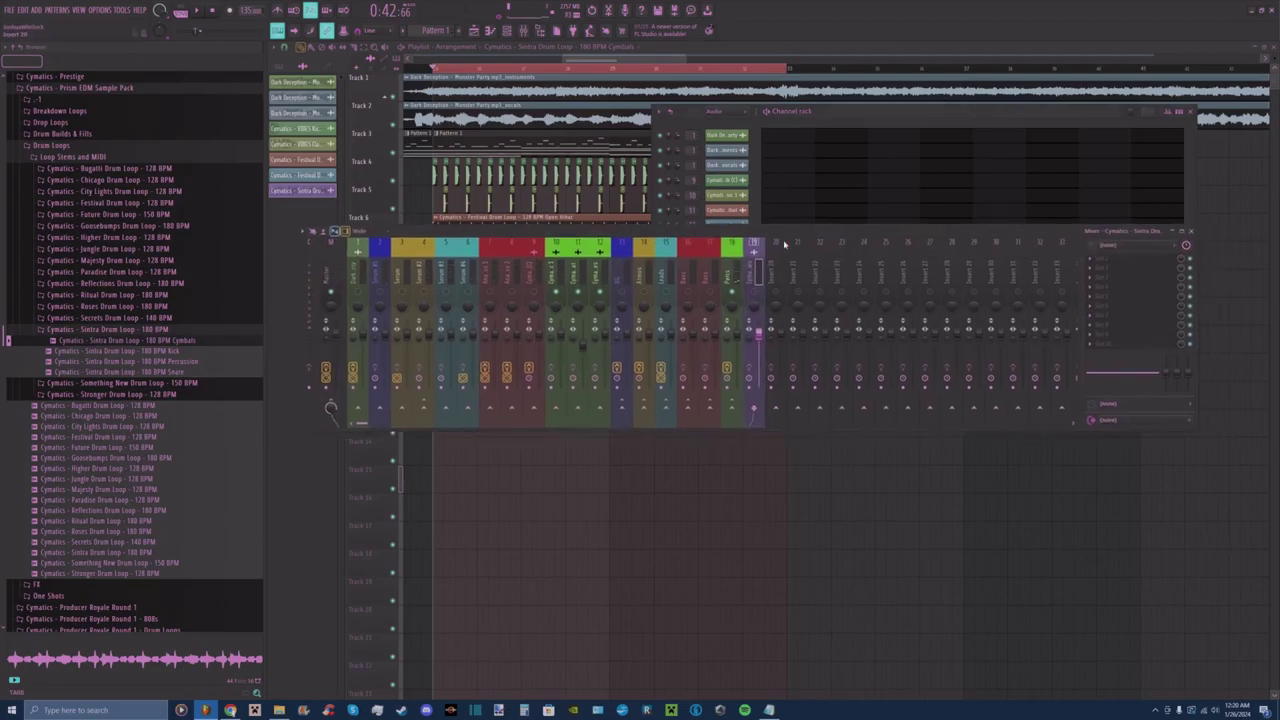
Colour mixer track 19 lime green like the drum loops and route it to the Percs group track at a lower volume.
right_click(757, 243)
click(803, 264)
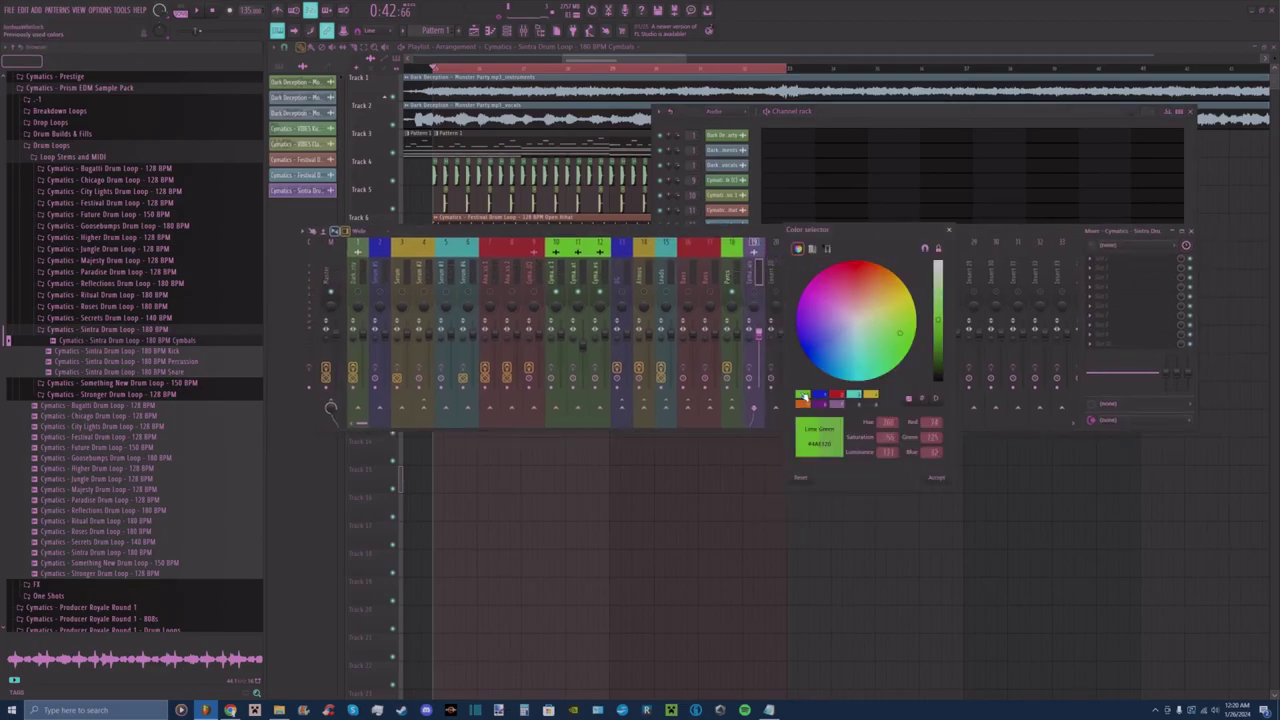
click(937, 478)
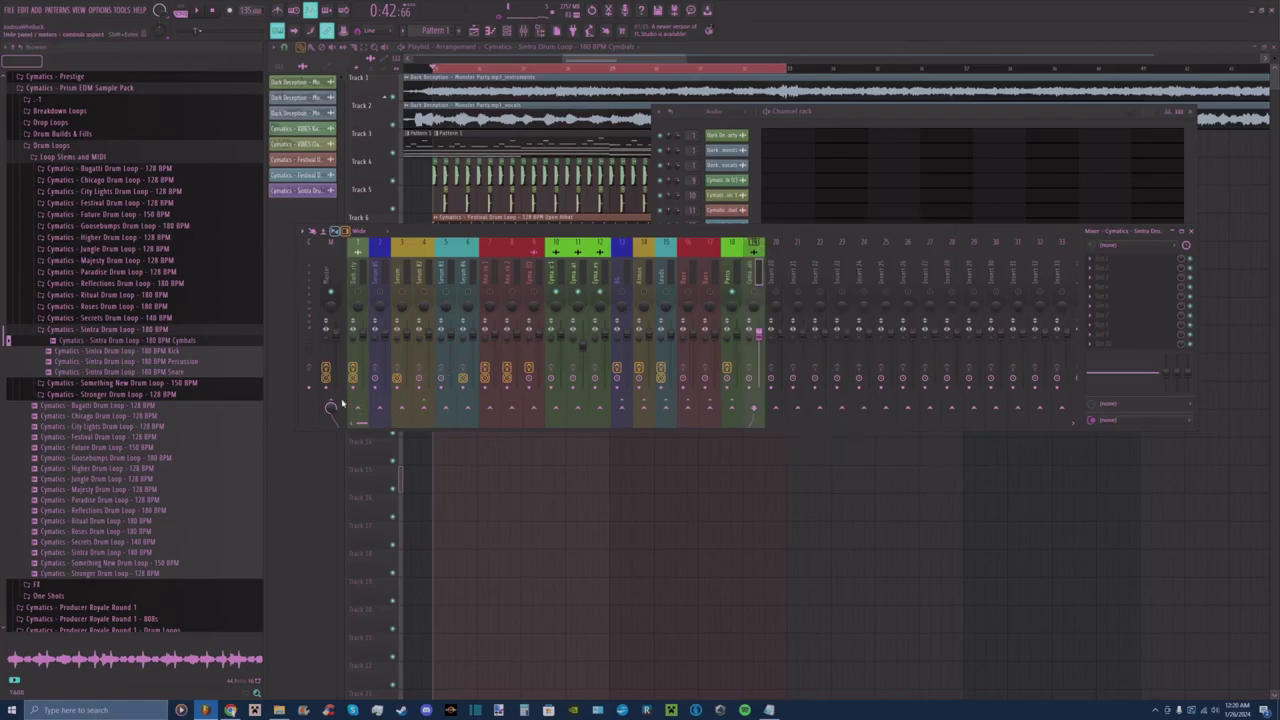
key(space)
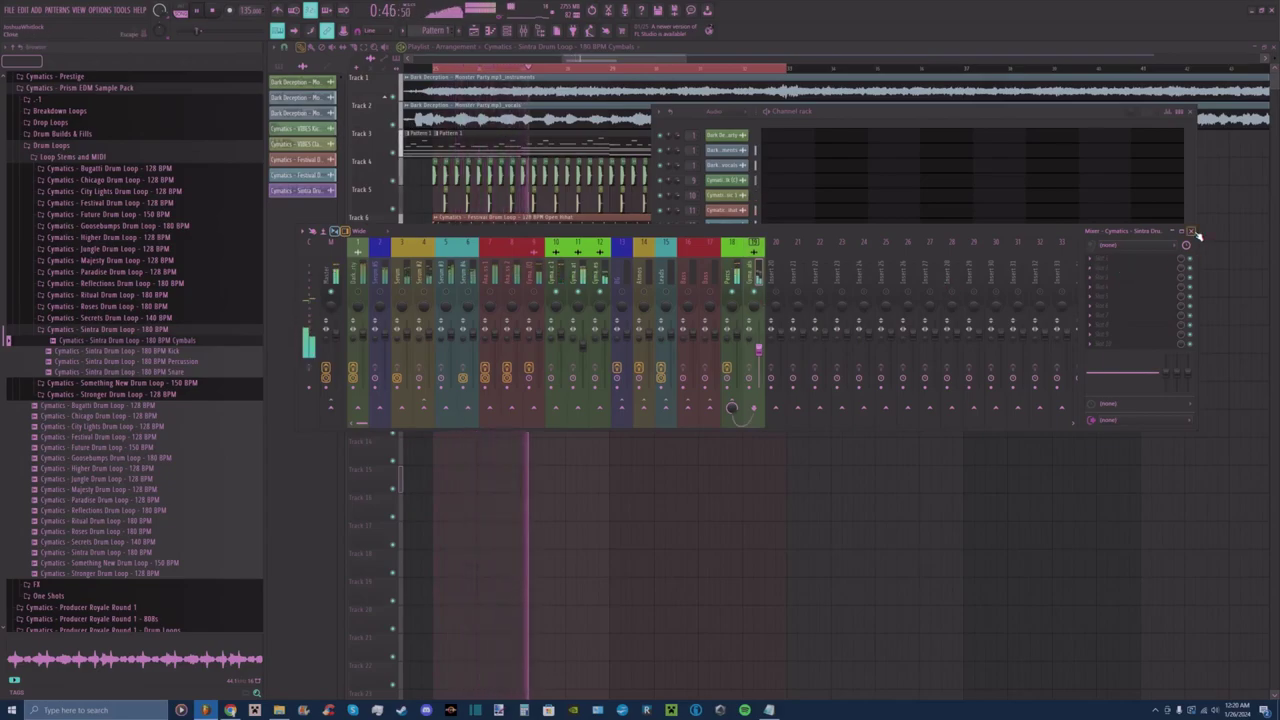
Add Fruity Reverb 2 to the second effect slot of the Percs group track and switch it to a drum preset.
click(735, 262)
click(1118, 270)
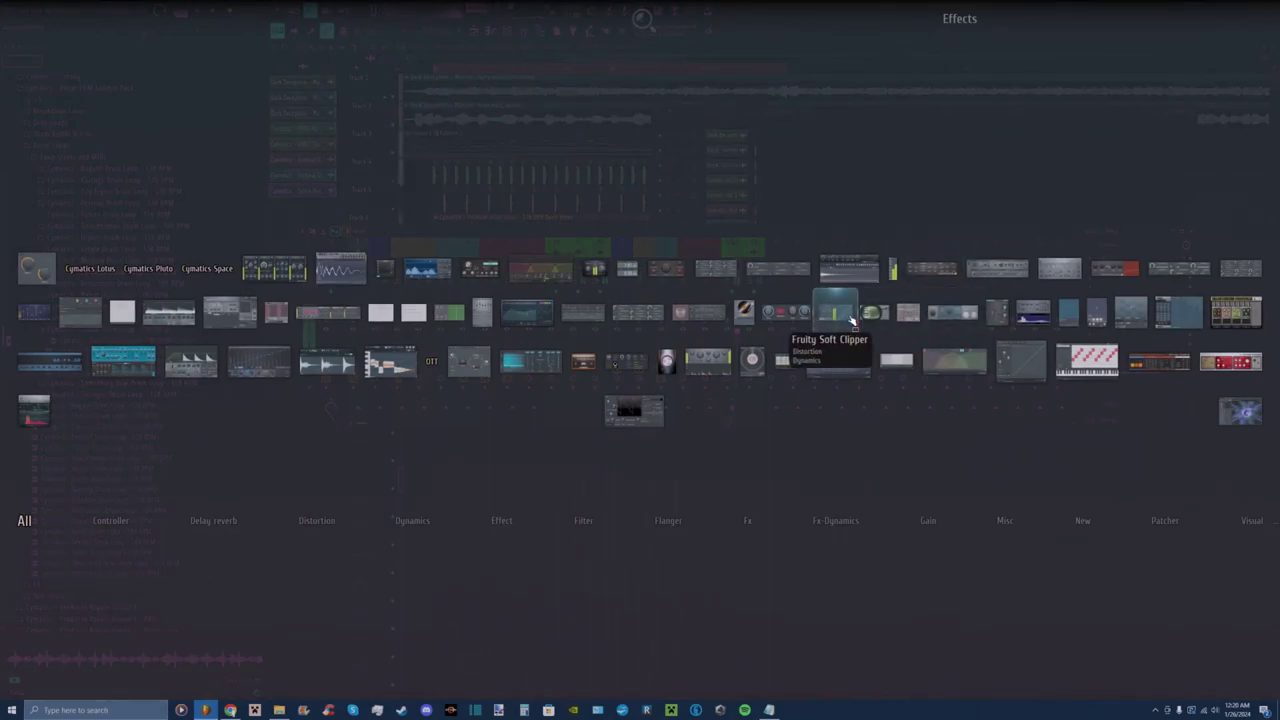
click(700, 315)
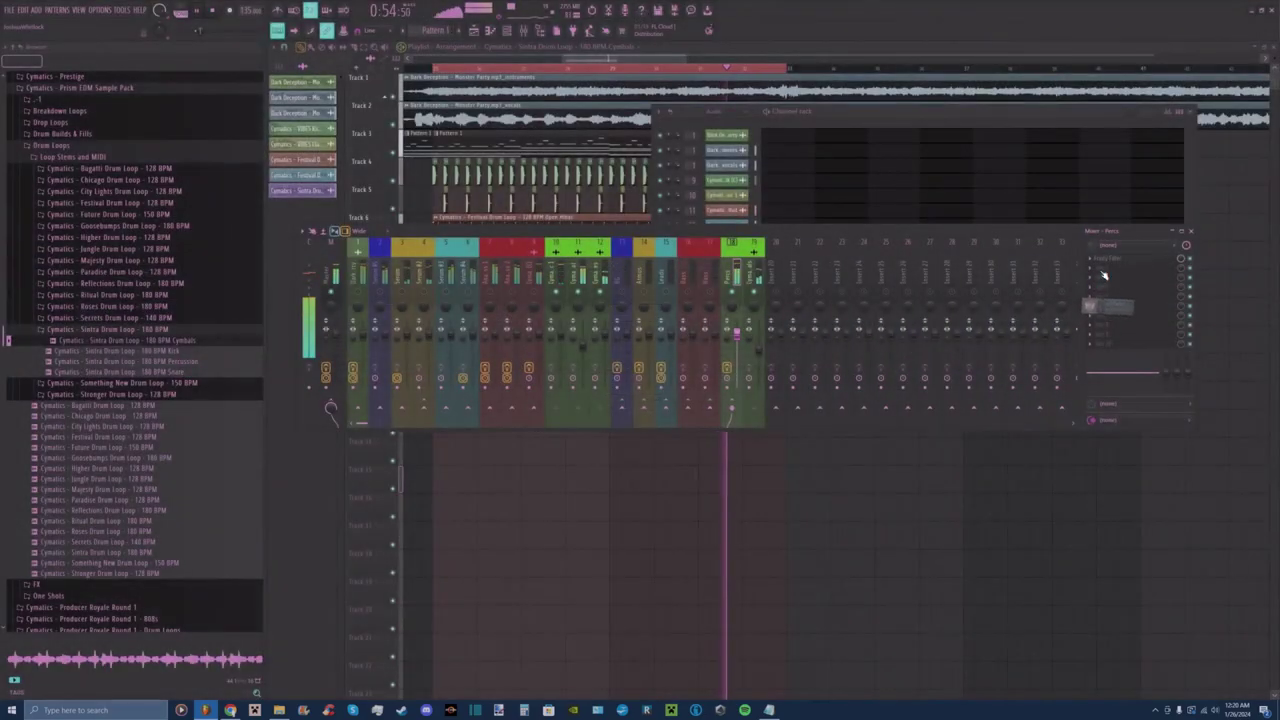
click(606, 186)
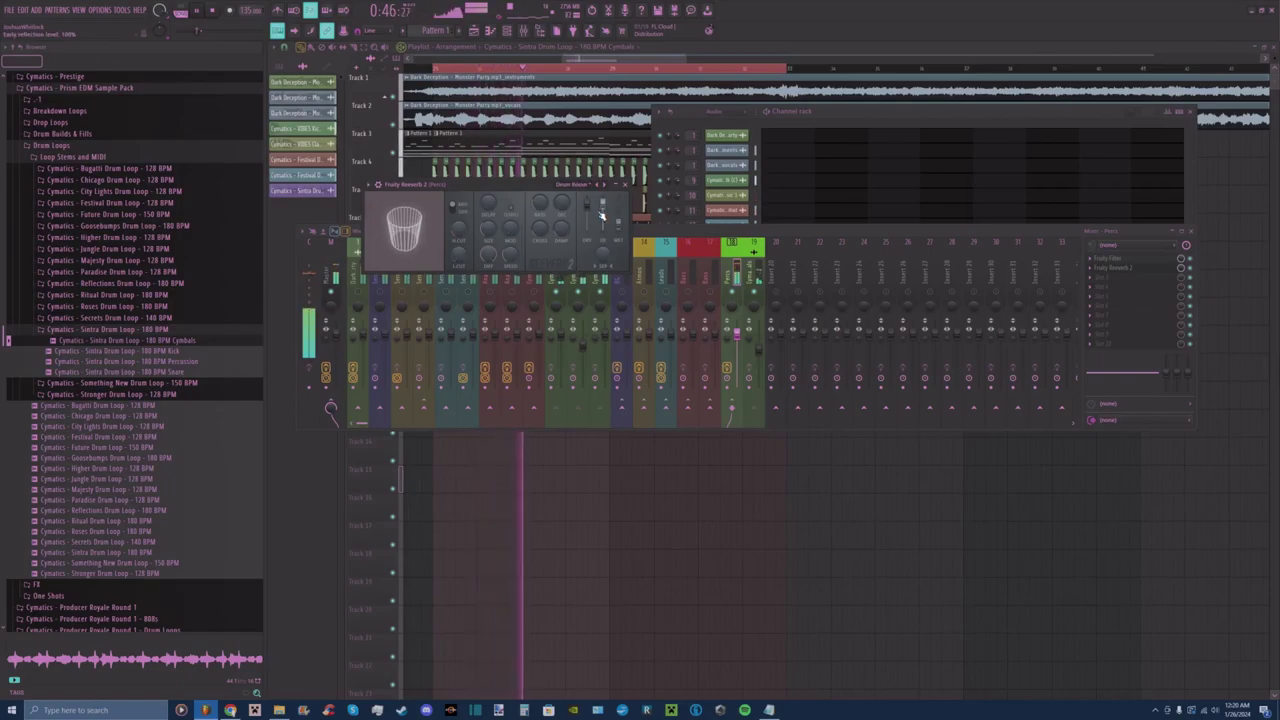
click(624, 185)
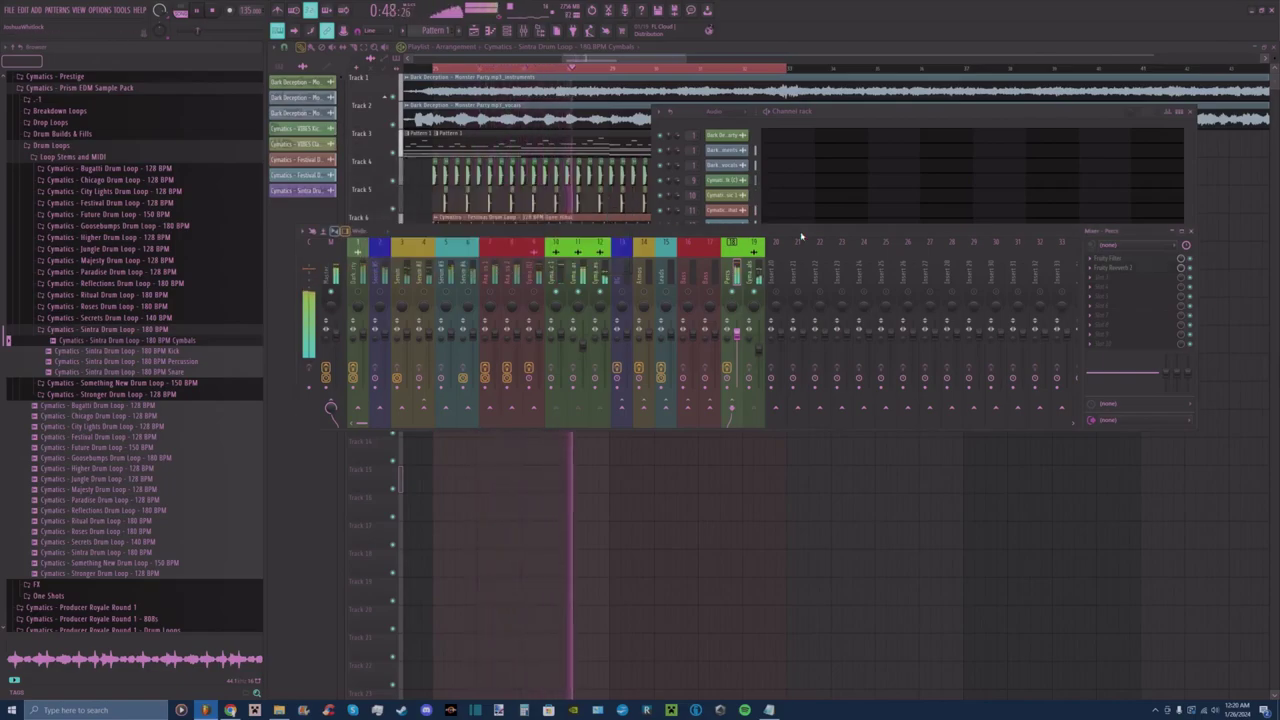
Add Fruity soft clipper to the third effect slot of the Percs group track and restart playback.
click(1103, 285)
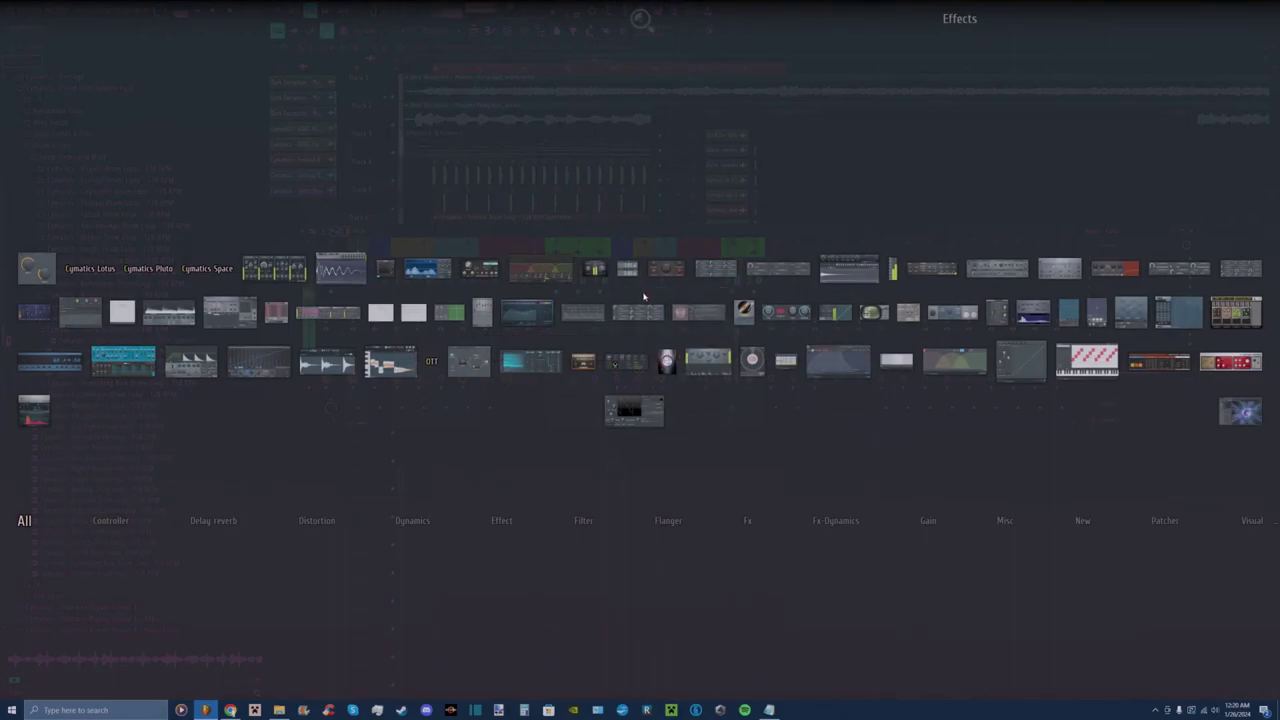
click(789, 315)
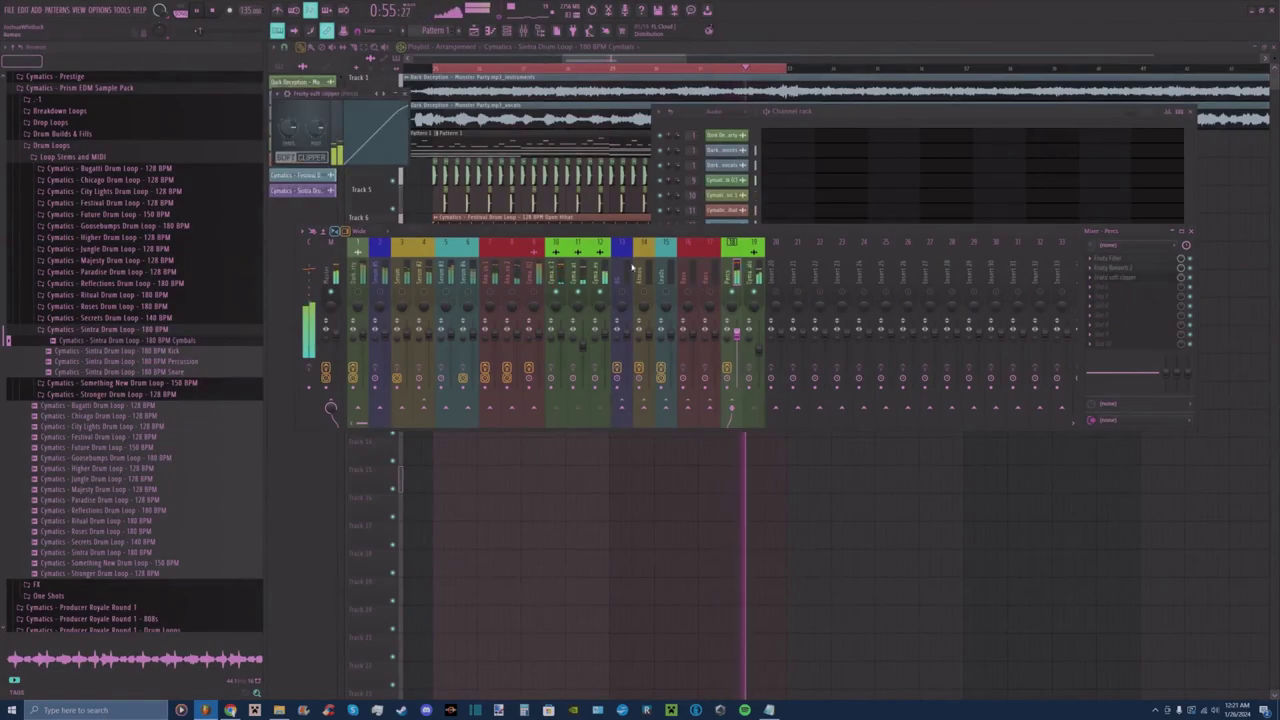
click(404, 94)
key(space)
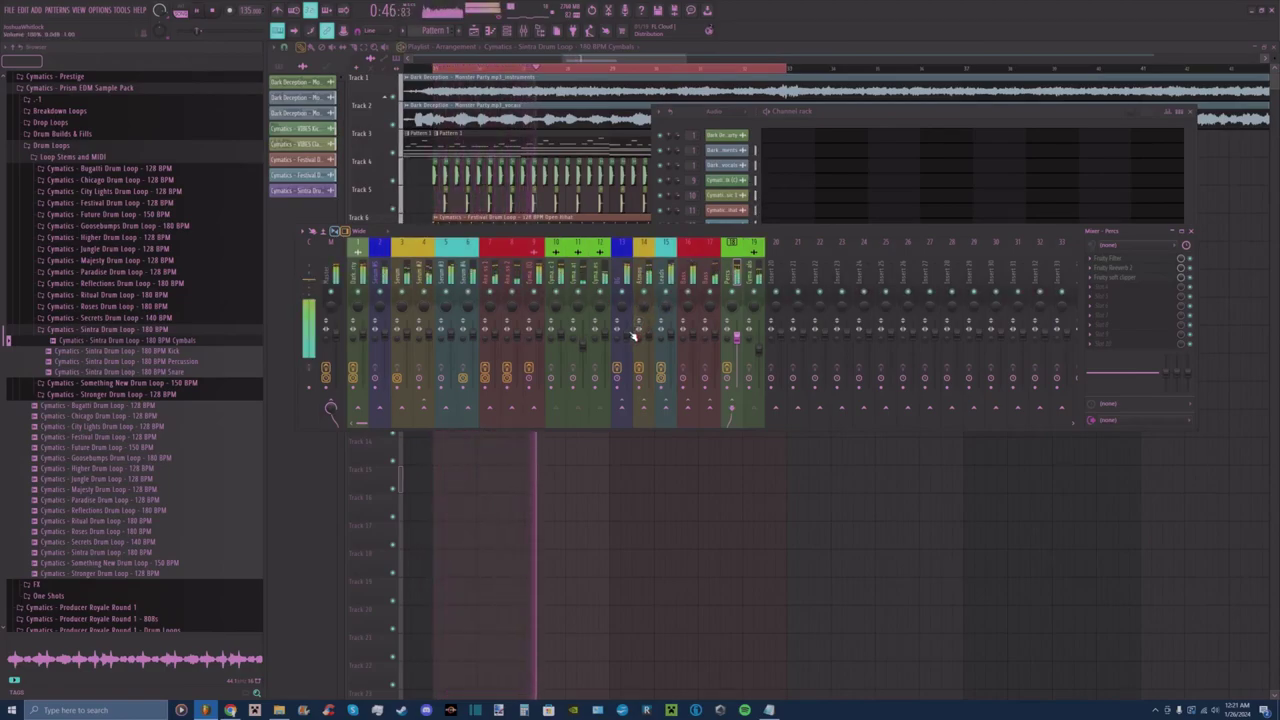
Slightly lower the volumes of the BG group, the Atmos group and mixer track 17 during playback.
drag(630, 335, 630, 339)
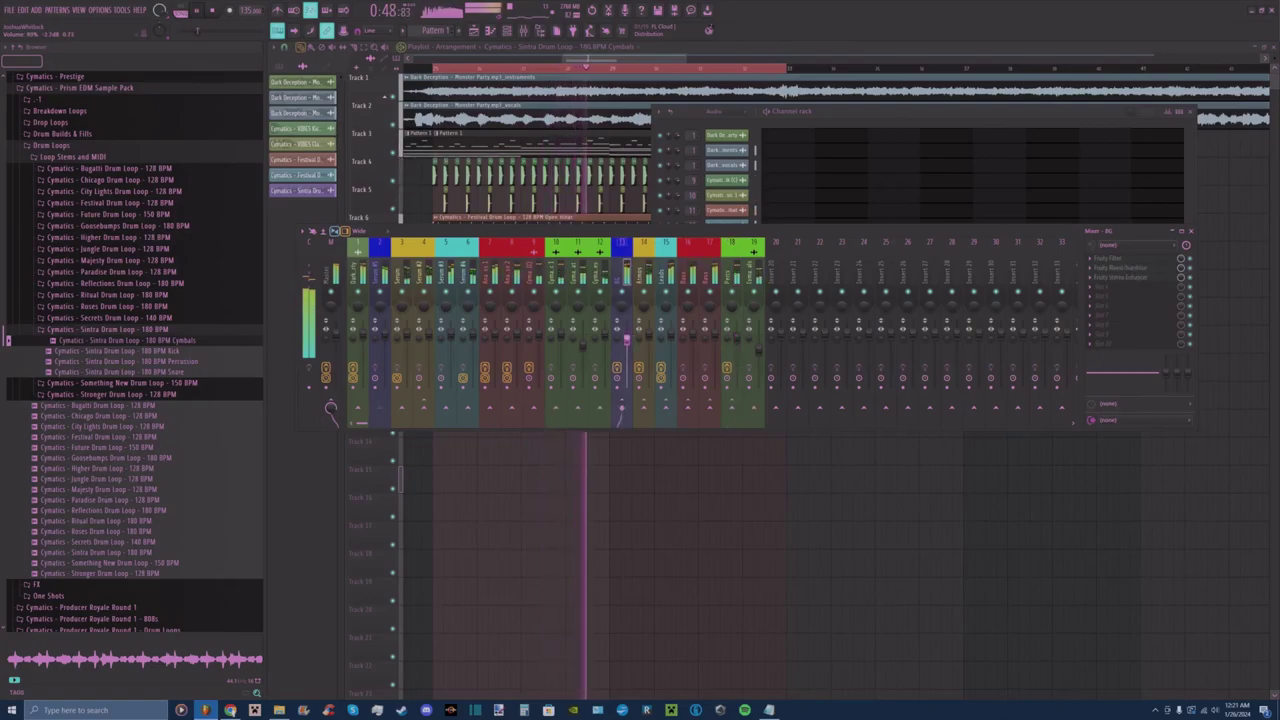
click(648, 341)
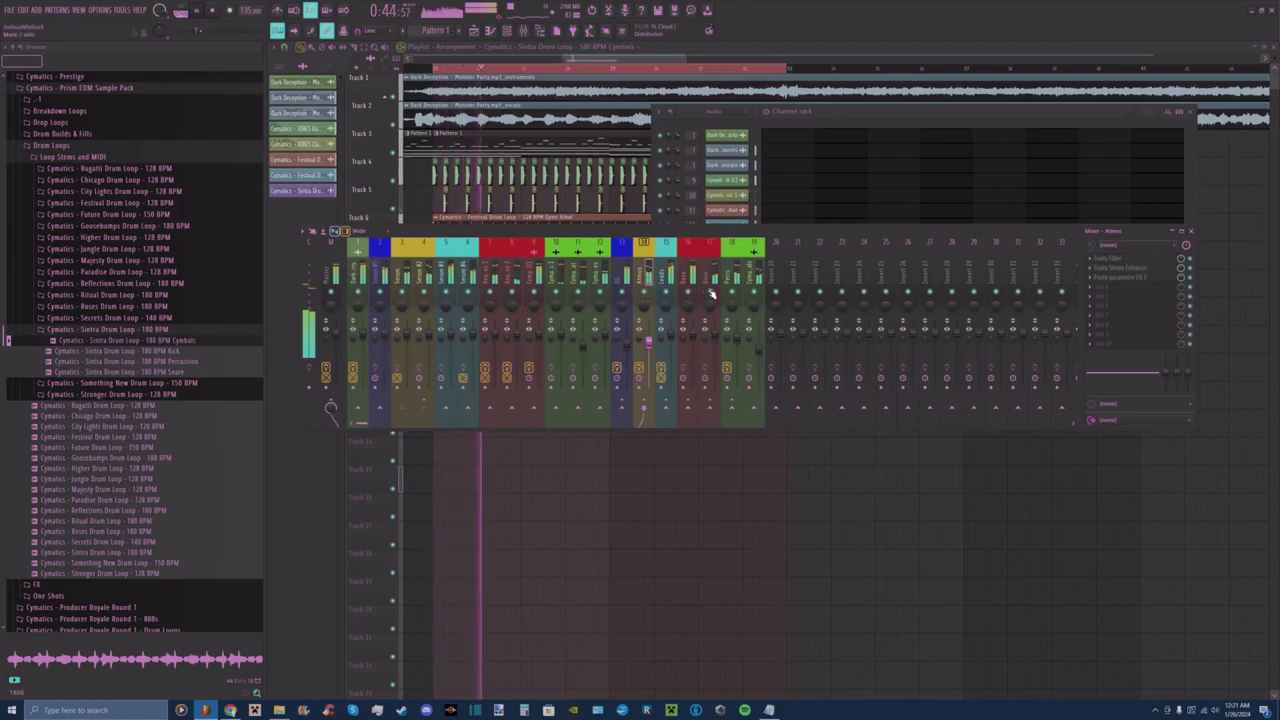
click(712, 330)
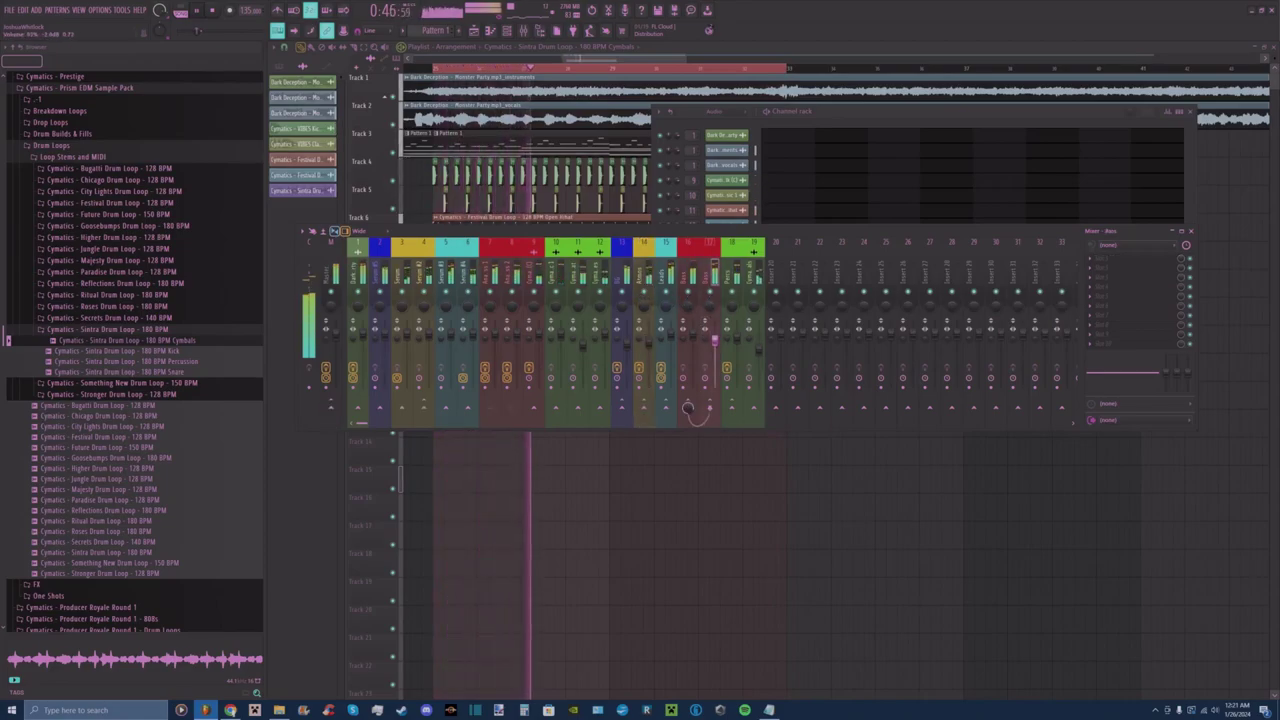
Try Maximus in the first effect slot of the Bass group on mixer track 16.
click(691, 253)
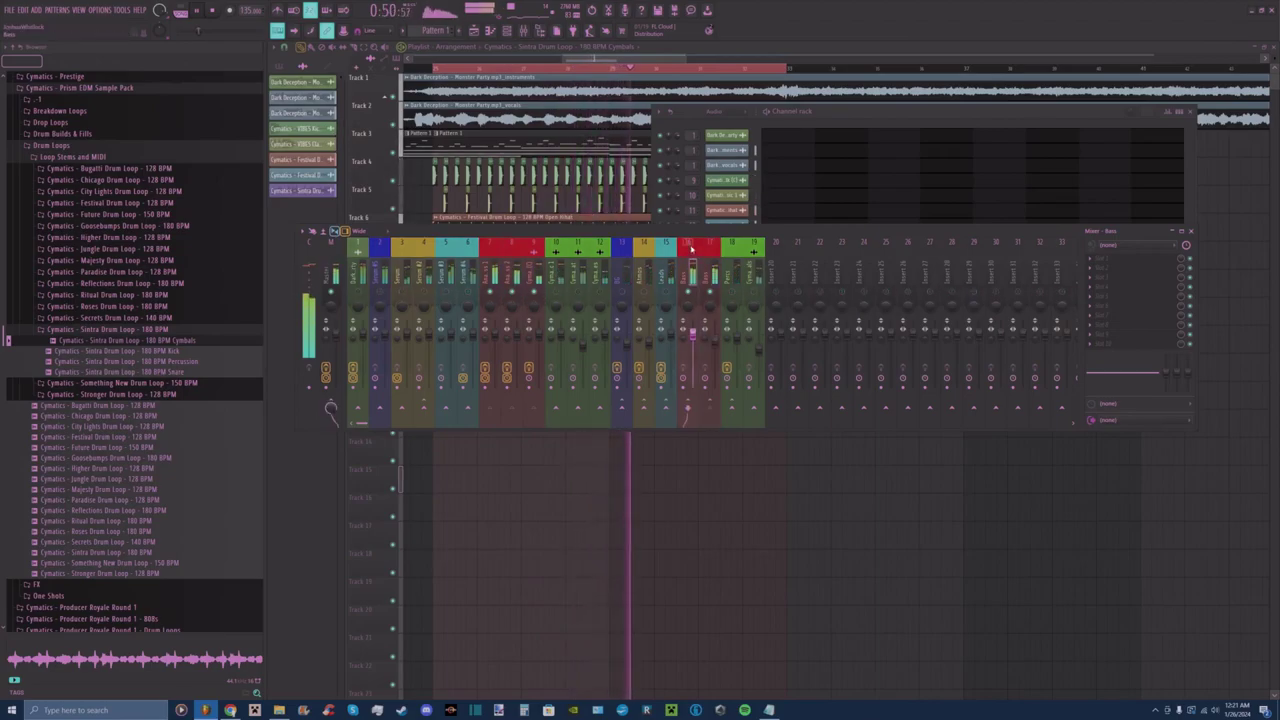
key(F8)
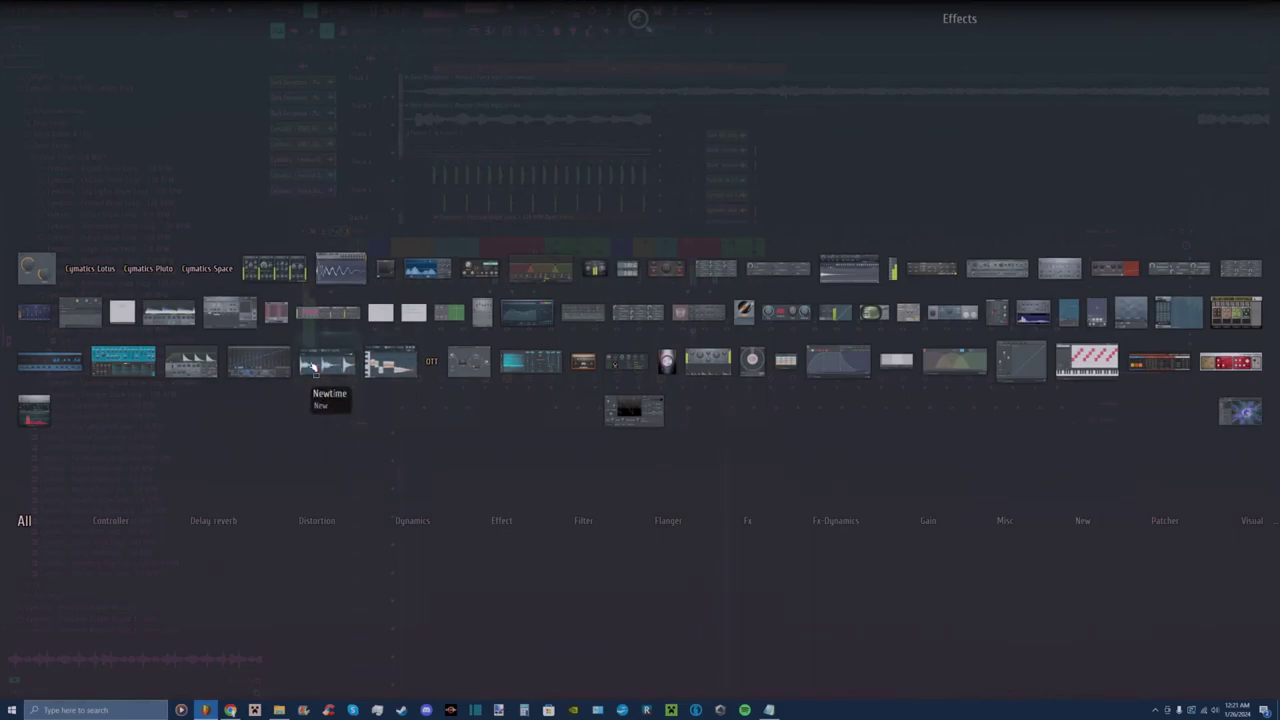
drag(178, 352, 1120, 260)
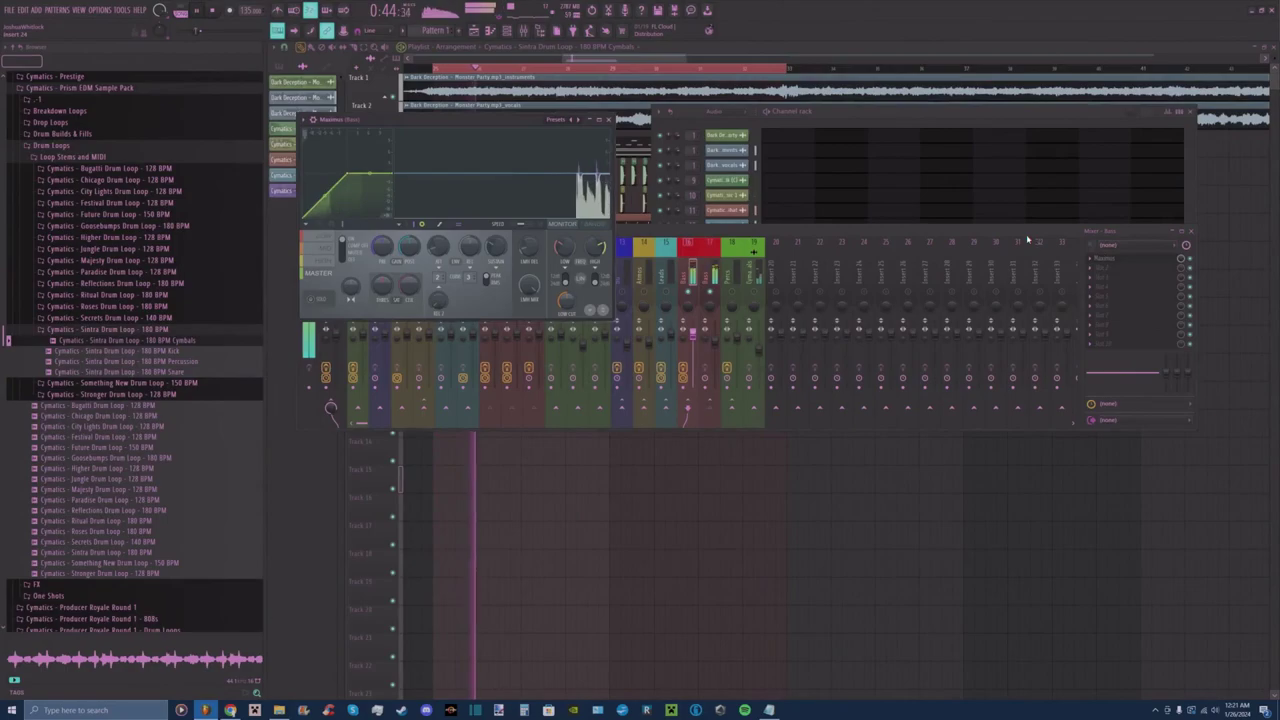
click(1091, 259)
click(1105, 281)
click(677, 390)
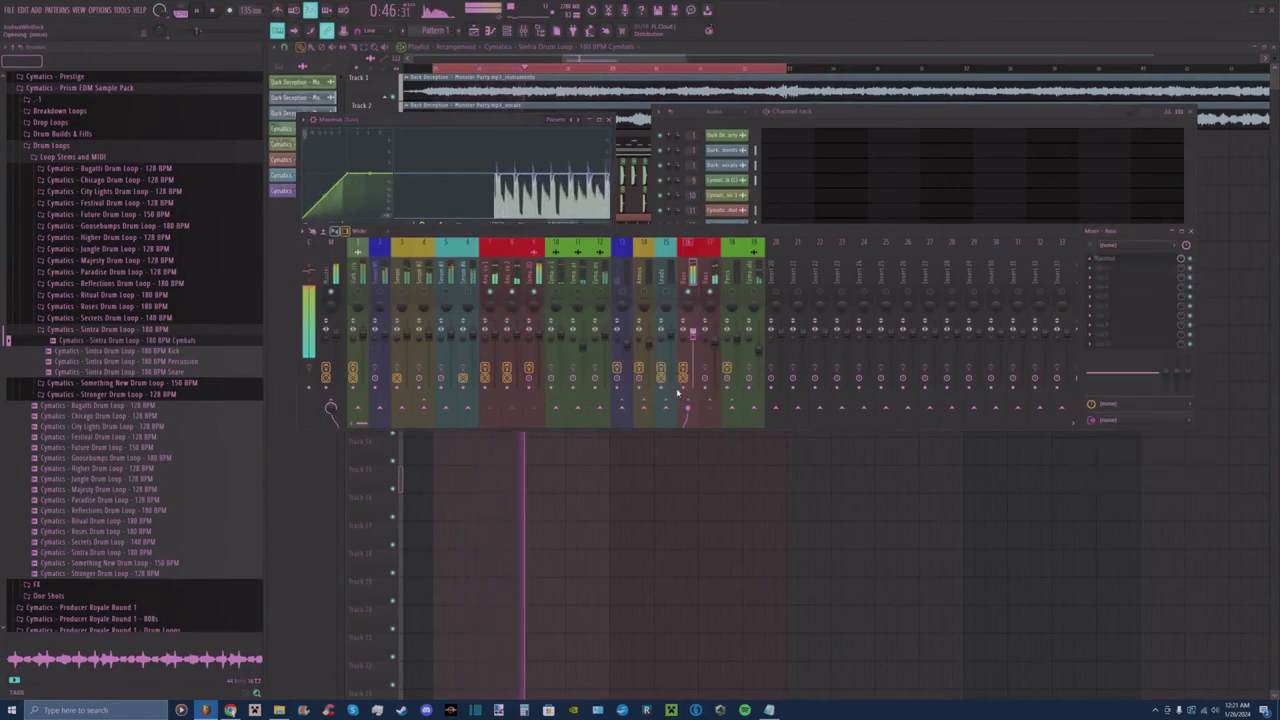
Use Fruity Limiter as mixer track 16's first effect with the For drums preset, and adjust its compressor settings.
click(1109, 269)
drag(183, 314, 1102, 261)
click(556, 124)
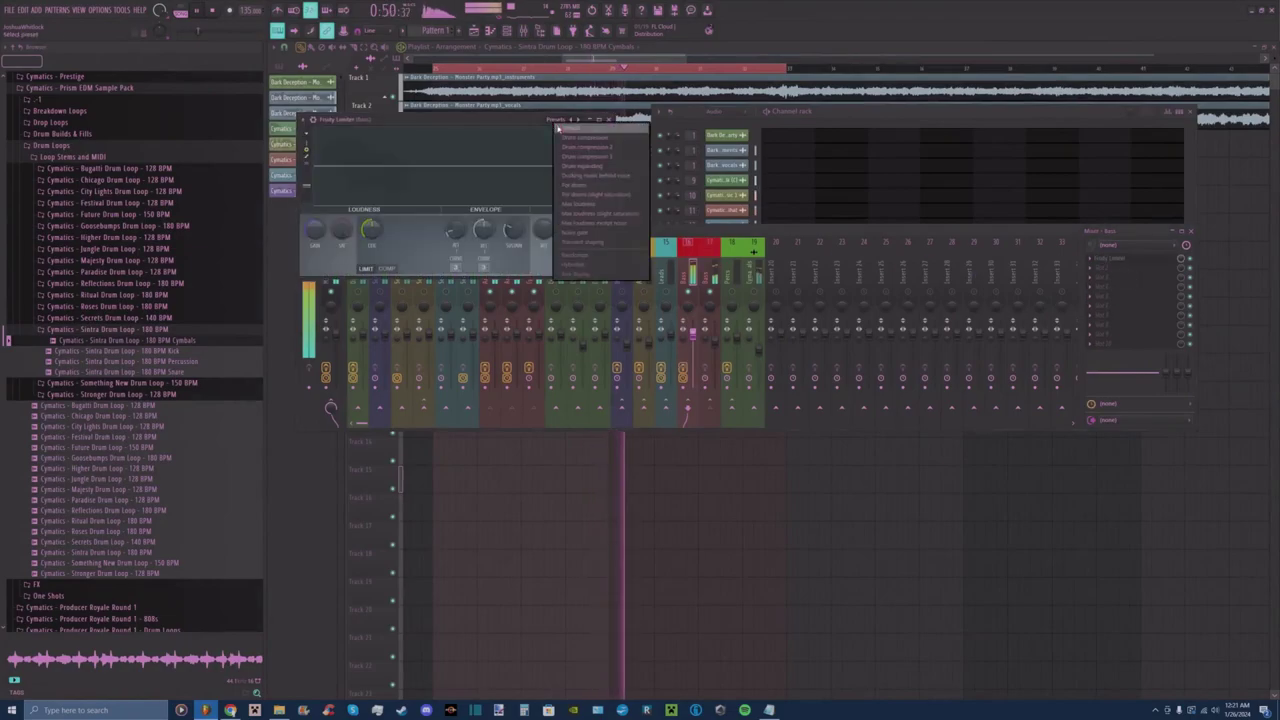
click(580, 187)
right_click(481, 267)
click(505, 288)
drag(371, 229, 371, 236)
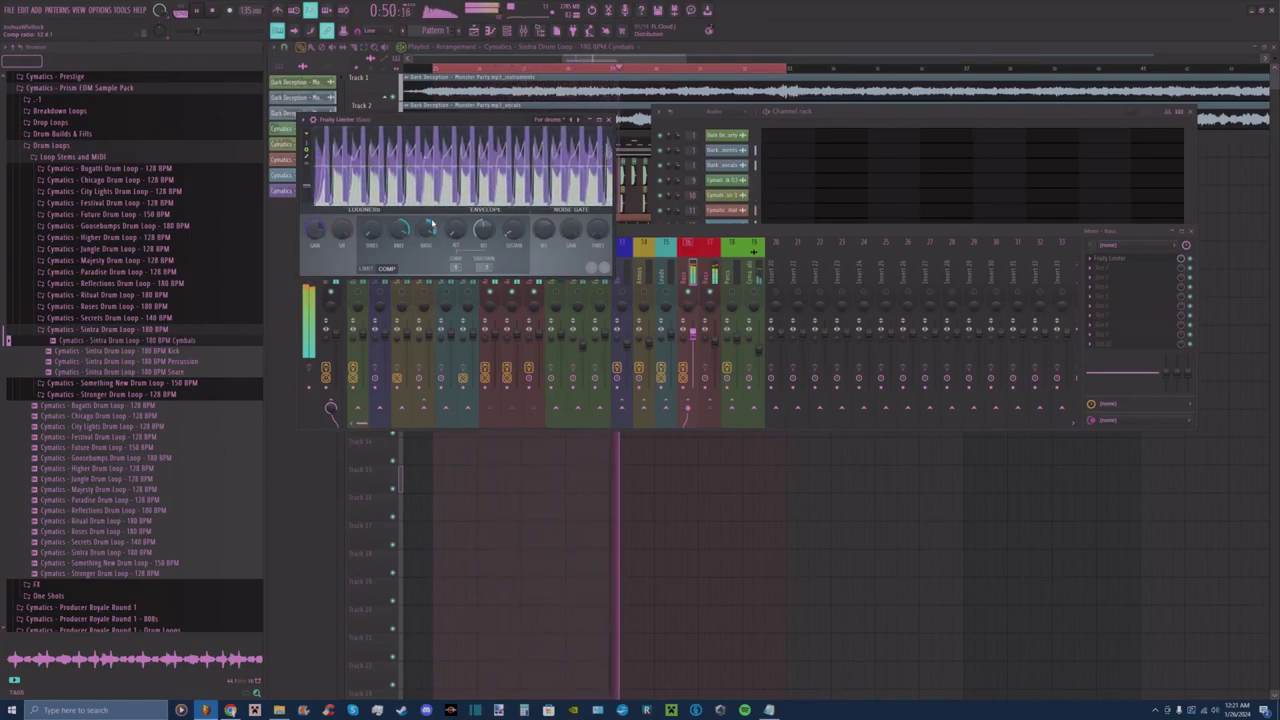
click(608, 119)
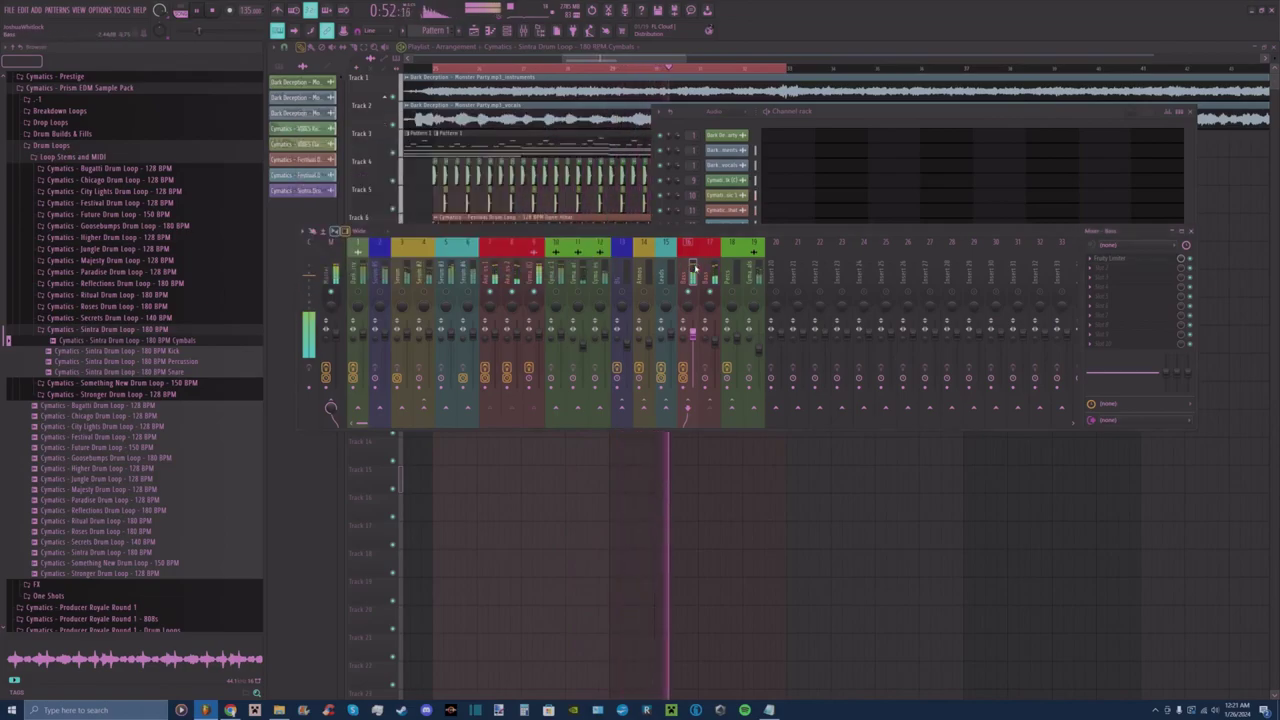
Add Fruity Filter to the first effect slot of the Master track.
click(534, 262)
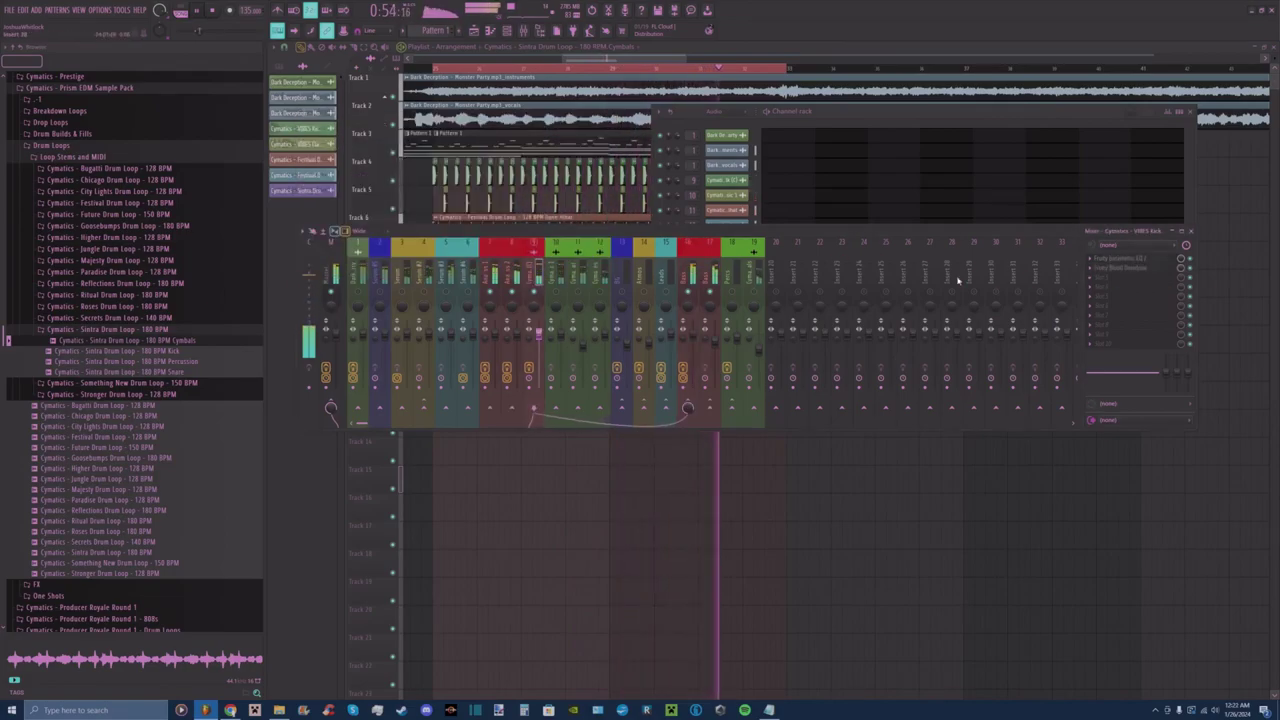
right_click(490, 292)
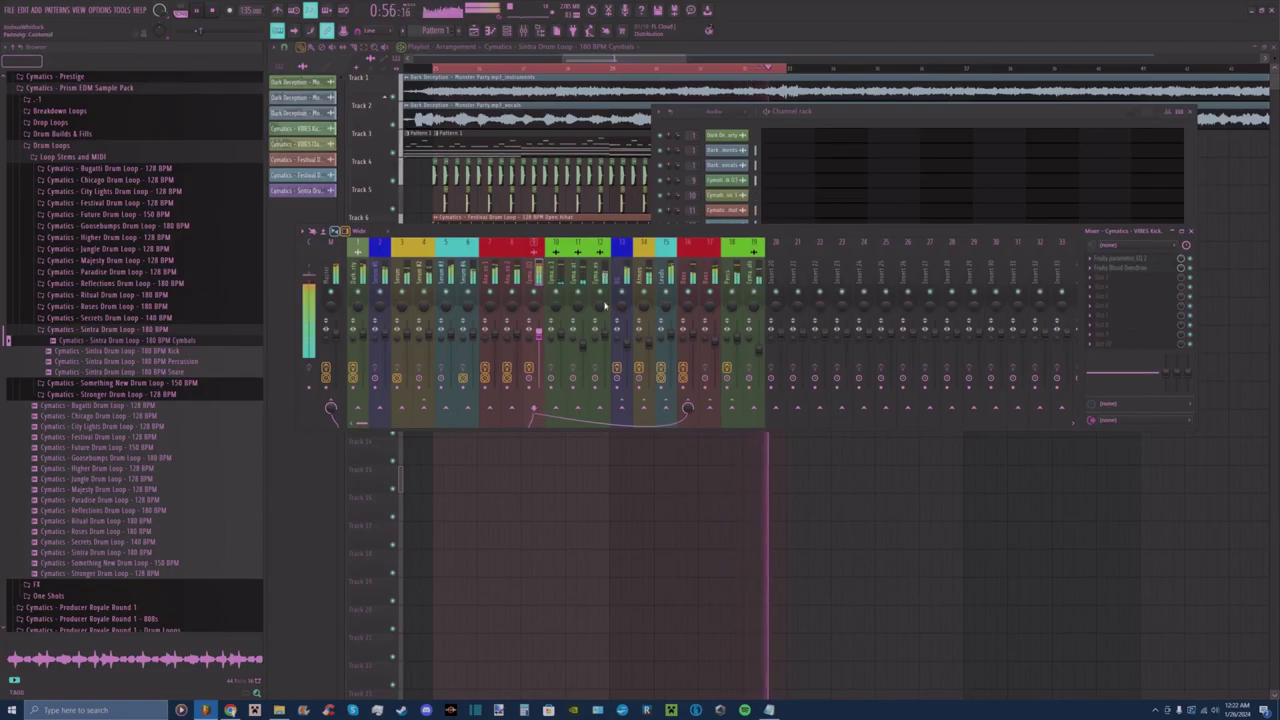
click(331, 270)
middle_click(1120, 271)
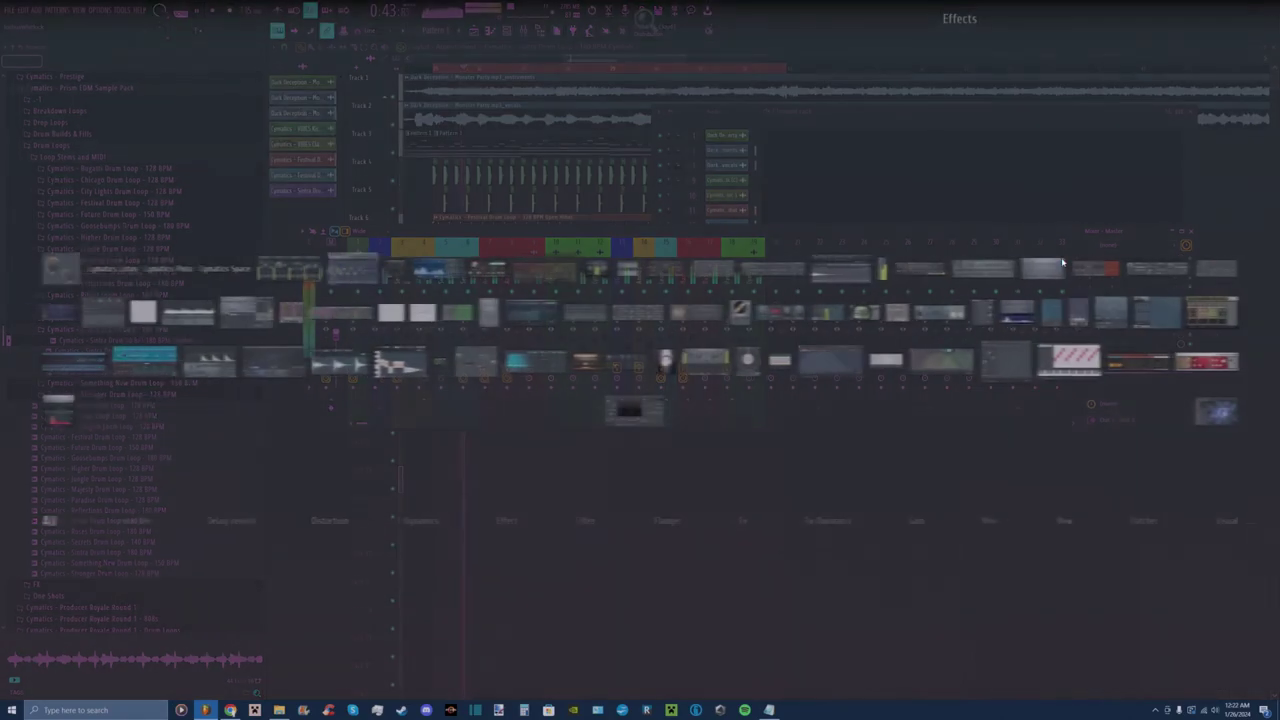
mouse_move(1108, 280)
mouse_down()
mouse_move(1128, 288)
mouse_move(1118, 268)
mouse_up()
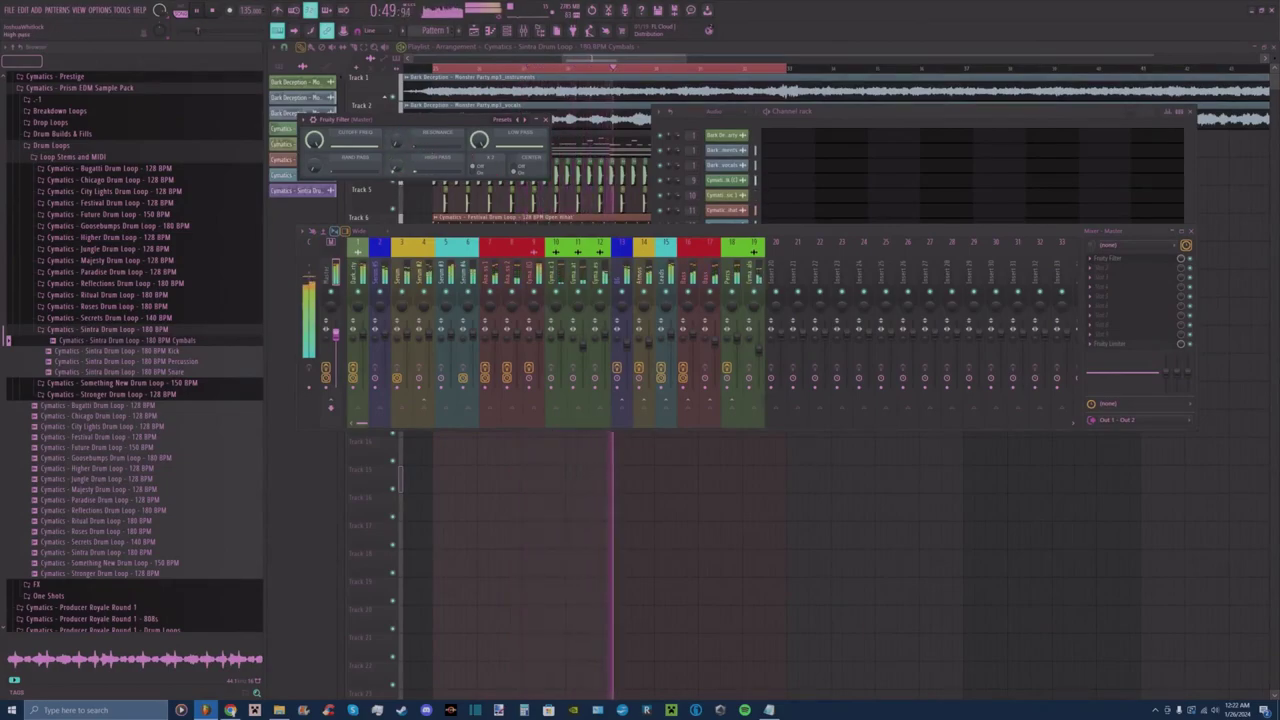
click(546, 120)
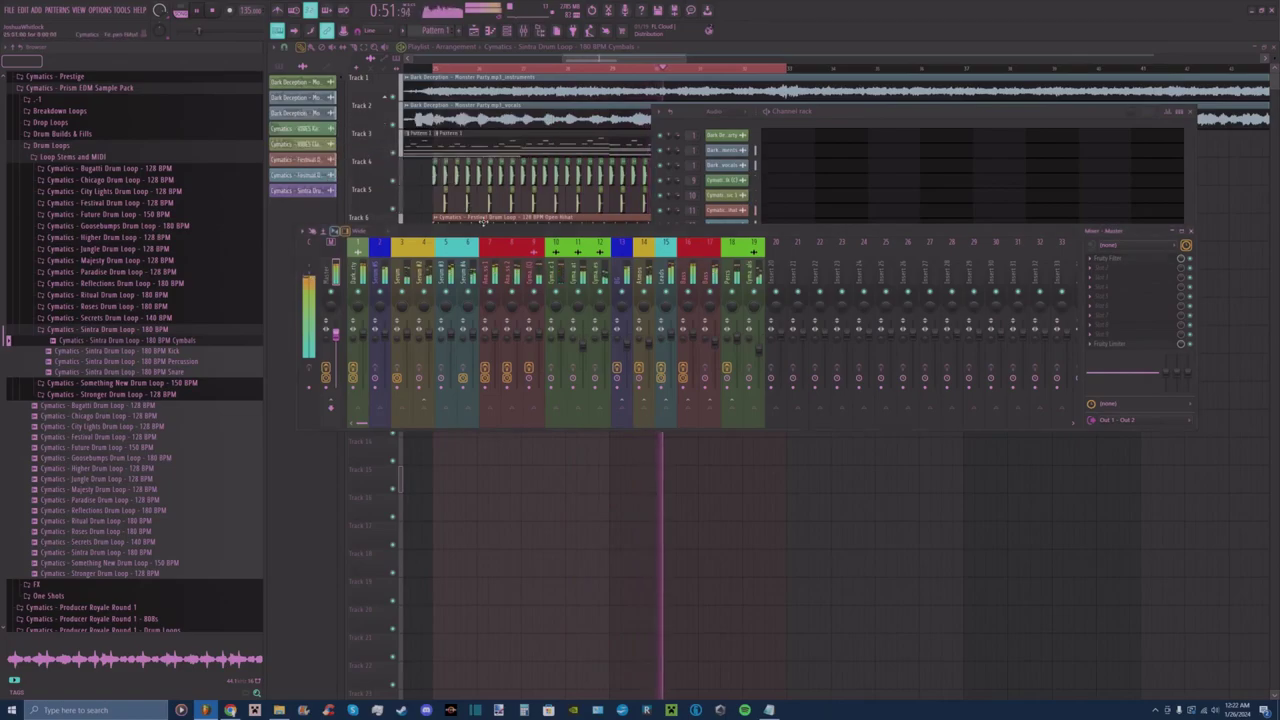
Lower the volumes of the Leads group, the Atmos group and the Festival drum loop on mixer track 12.
click(669, 338)
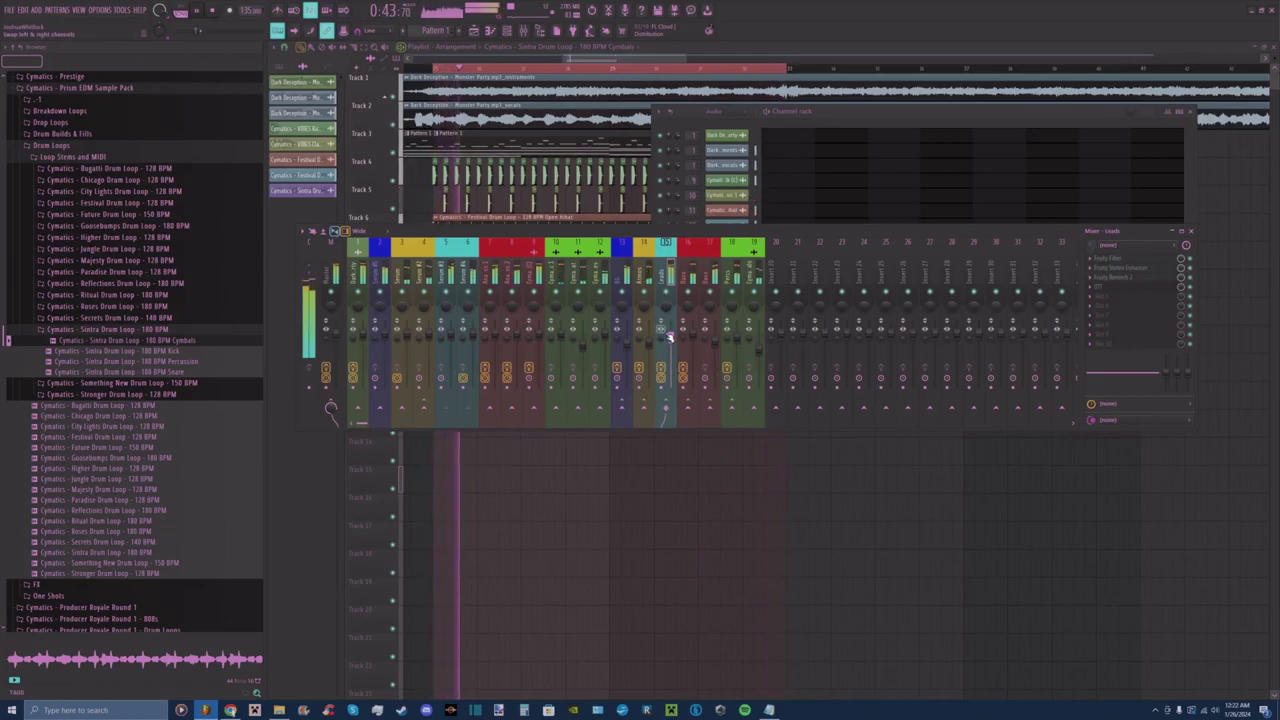
drag(670, 339, 670, 342)
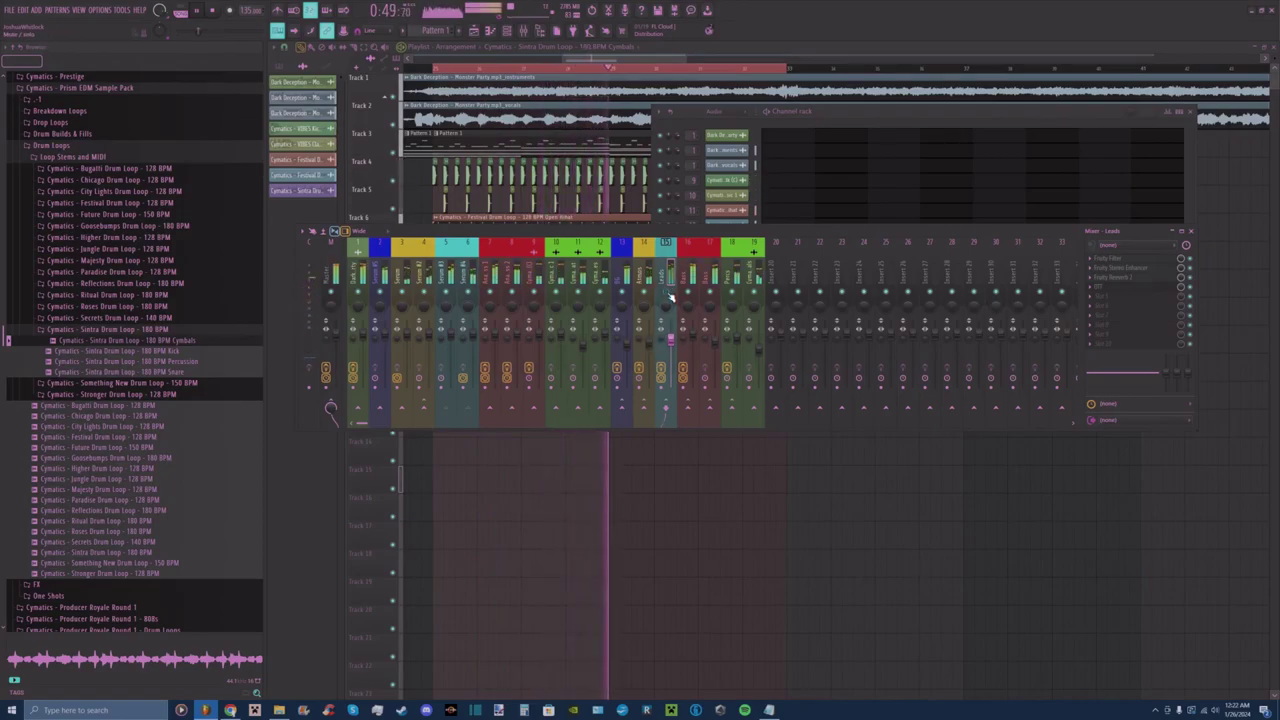
drag(649, 339, 650, 354)
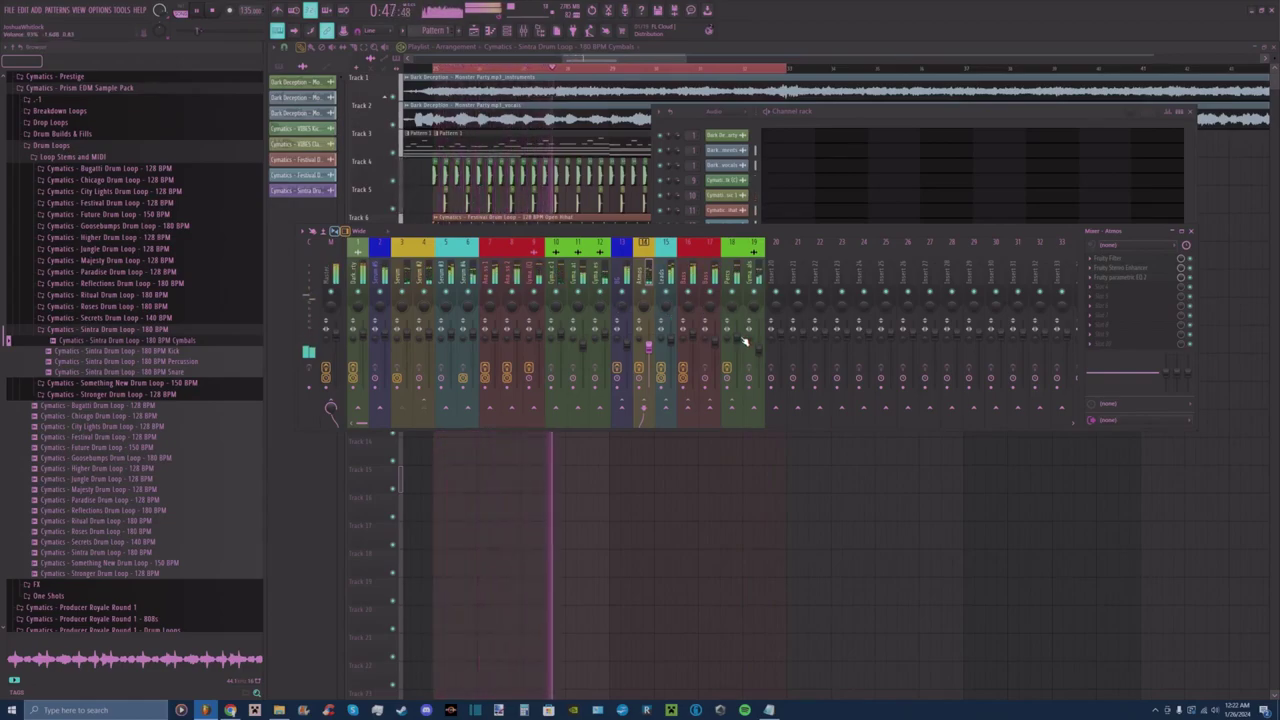
drag(600, 408, 731, 408)
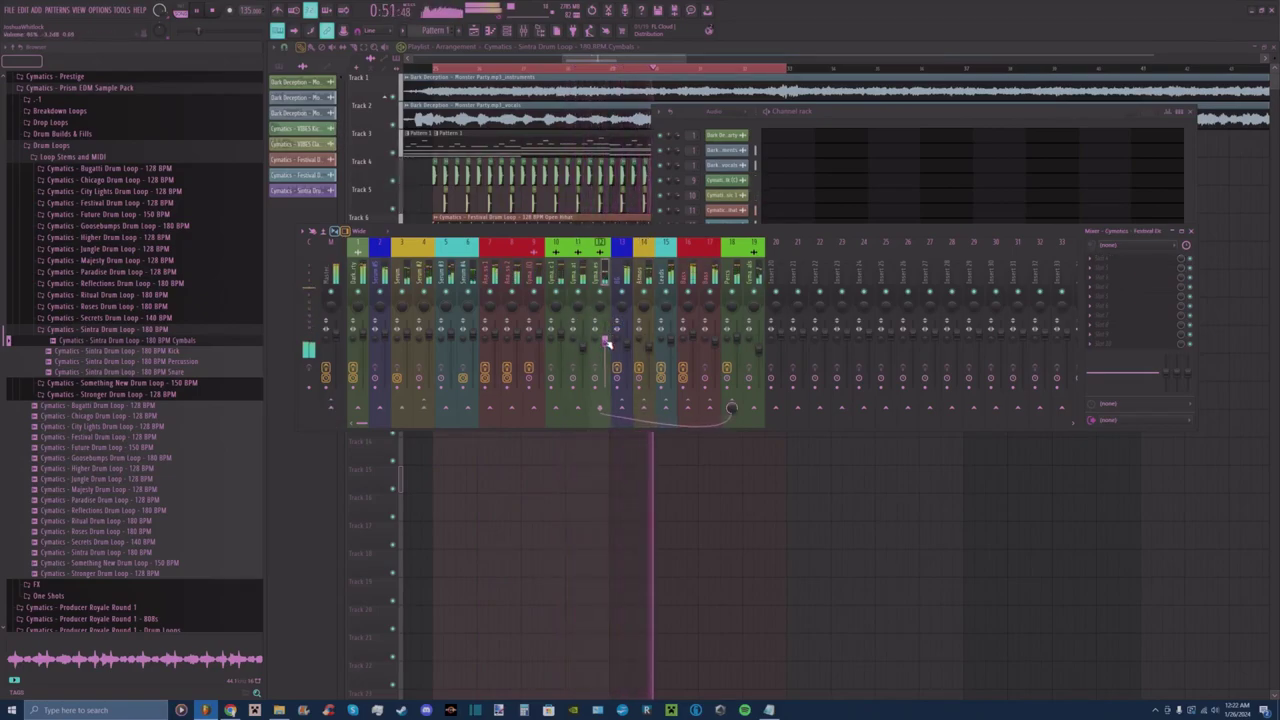
Add Fruity Phaser to the Master track's second effect slot with the Good Old preset and stop playback.
click(336, 251)
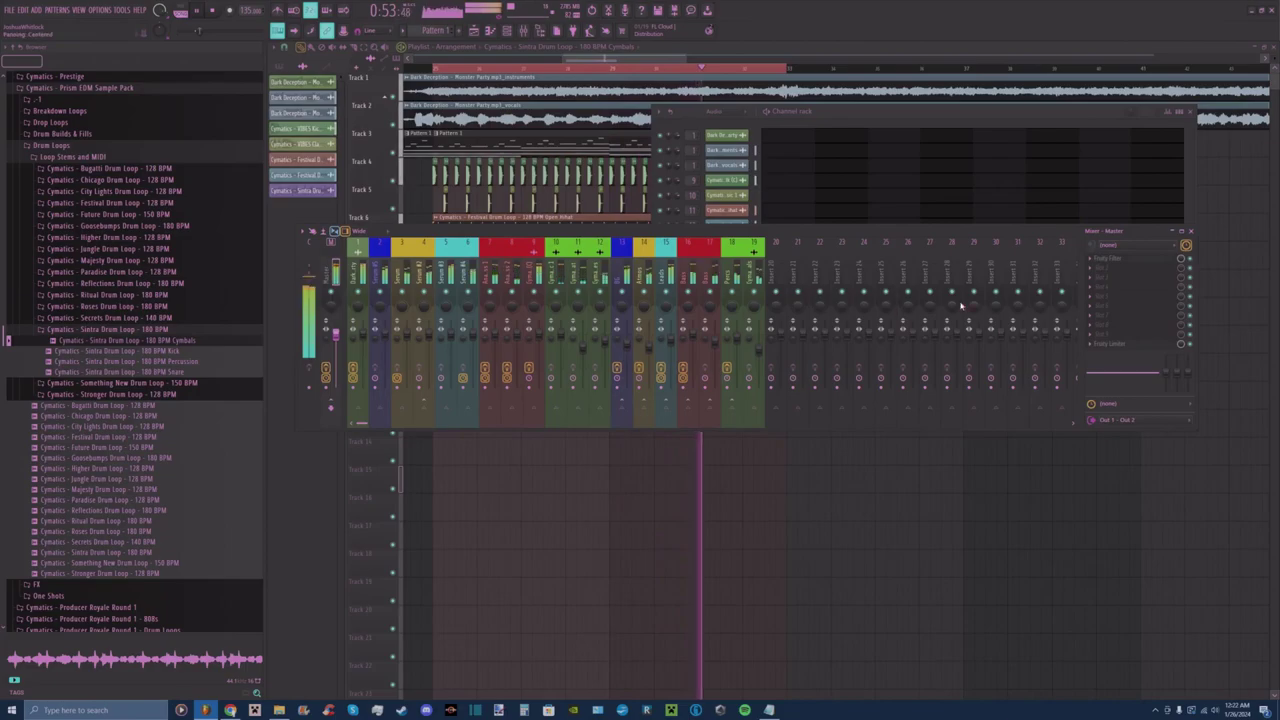
click(1112, 271)
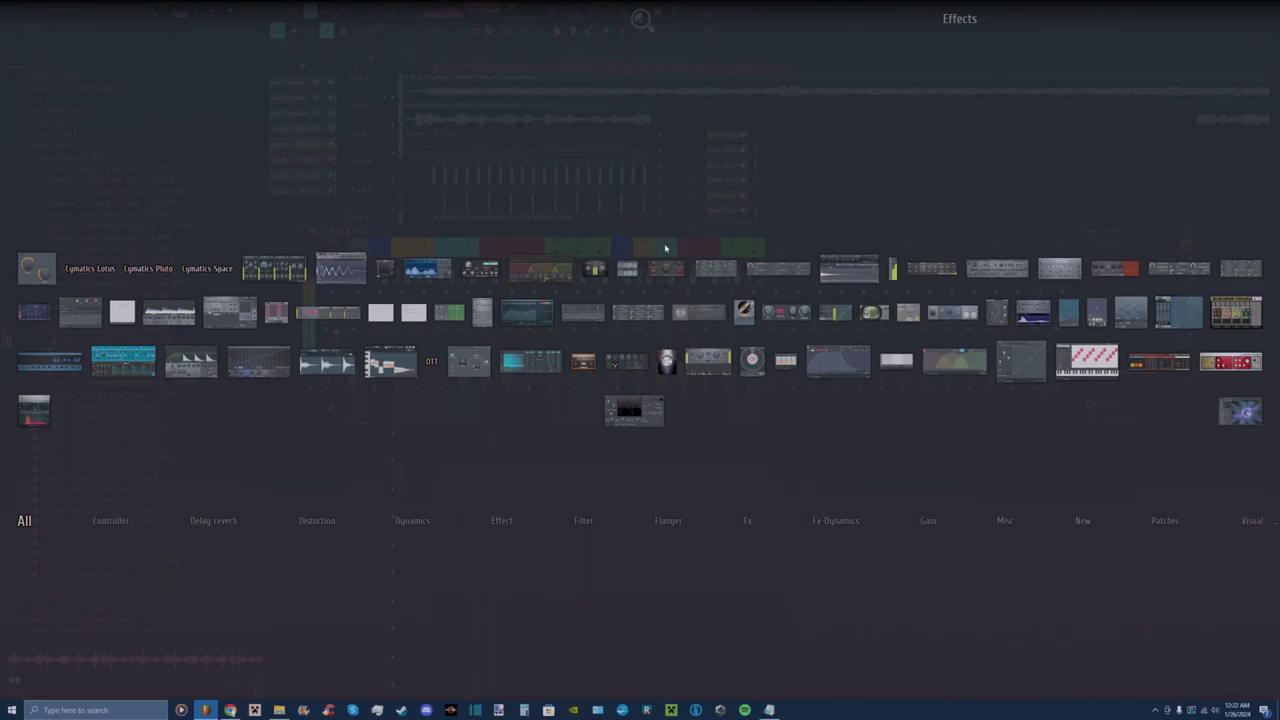
click(649, 306)
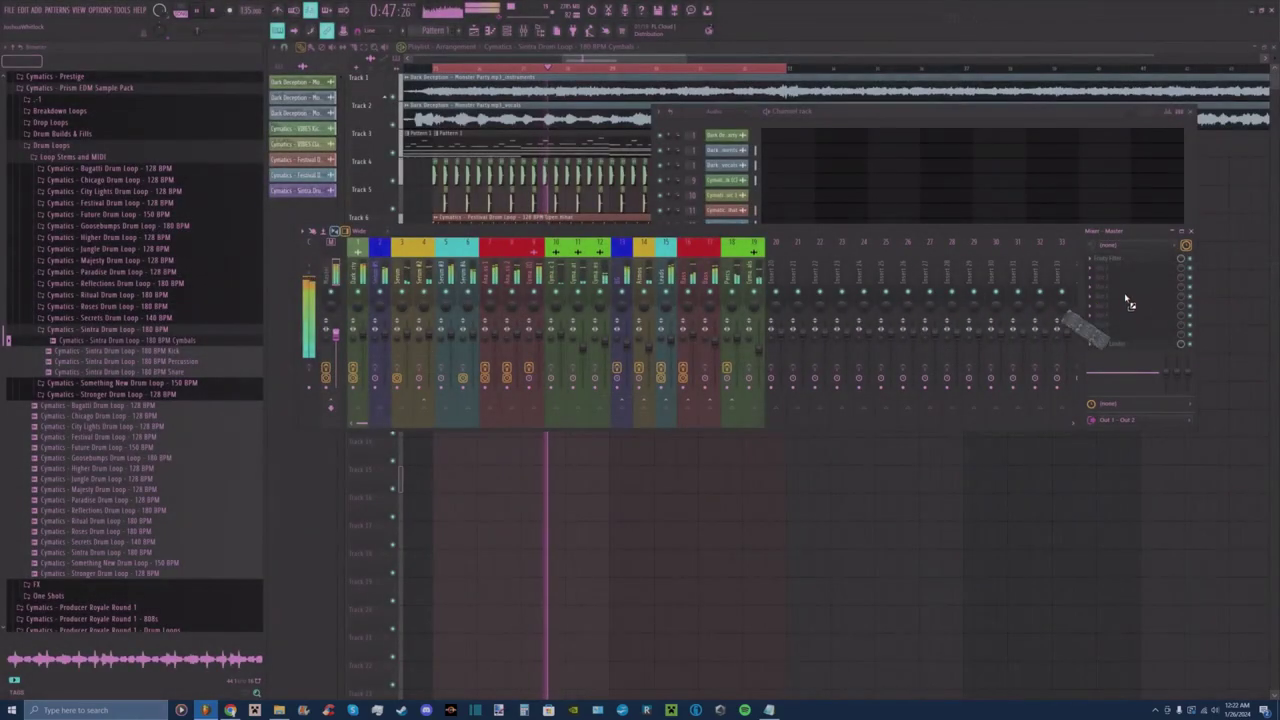
click(519, 133)
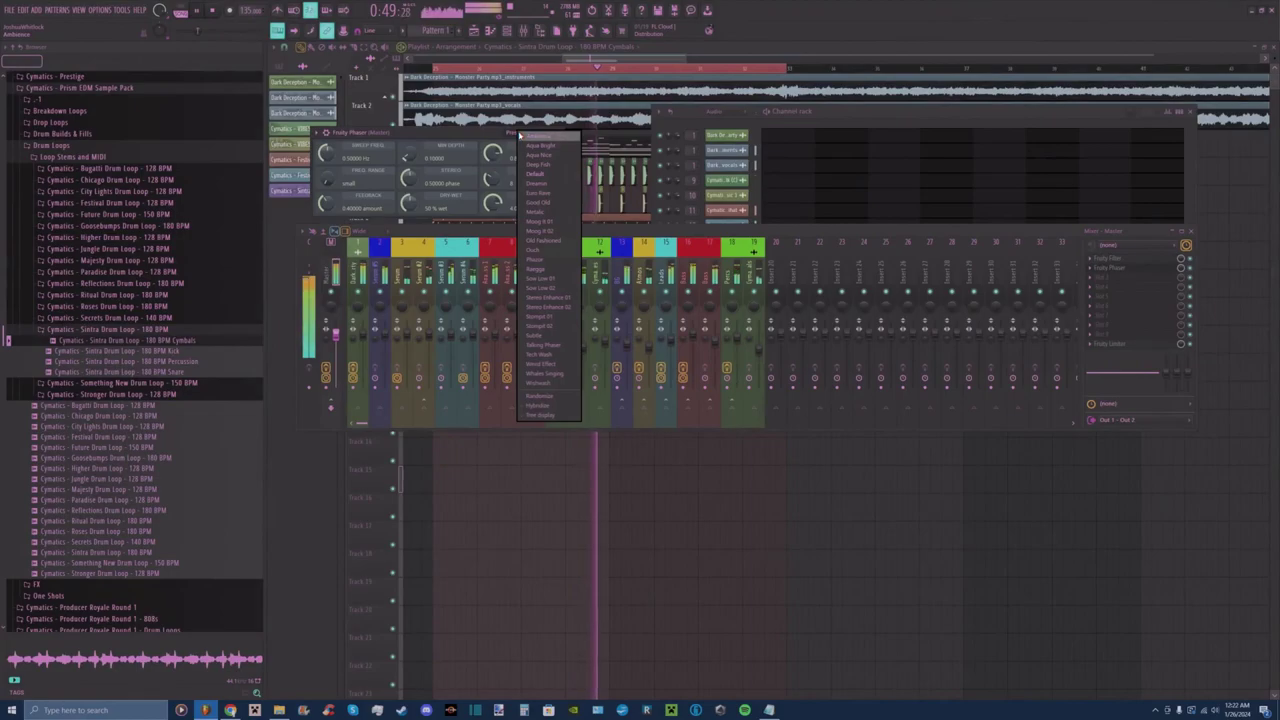
click(548, 200)
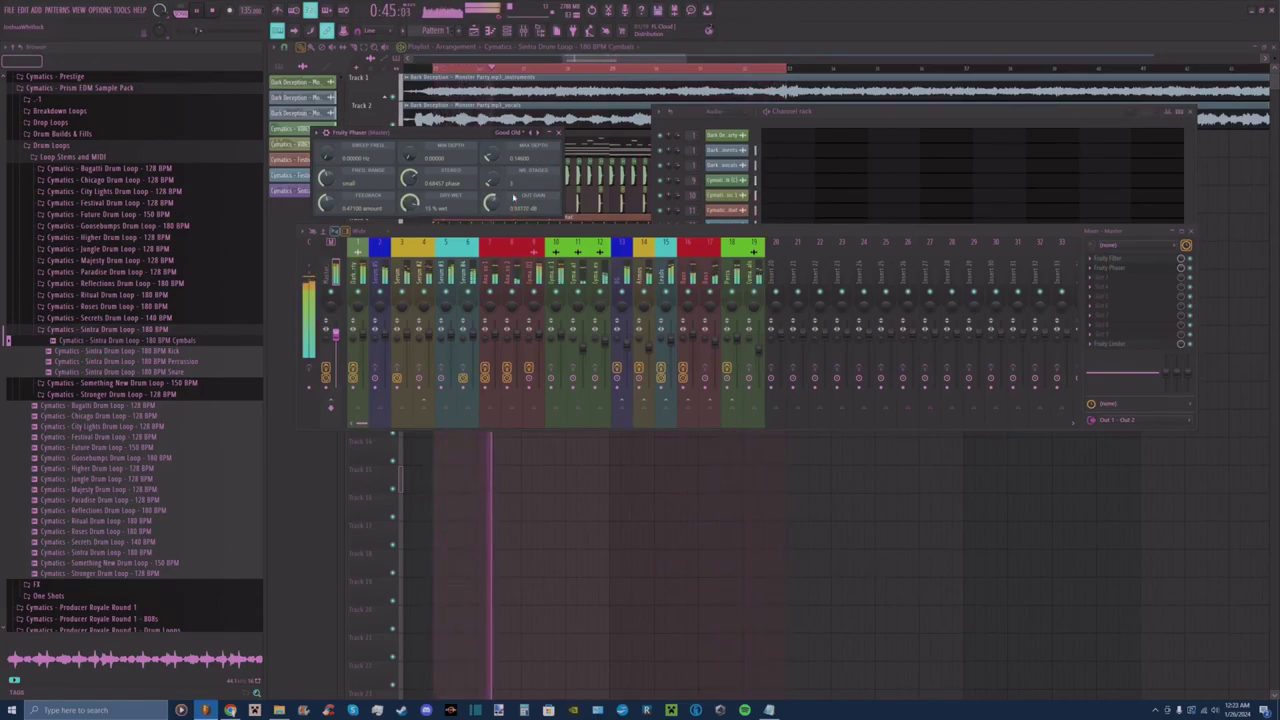
click(558, 132)
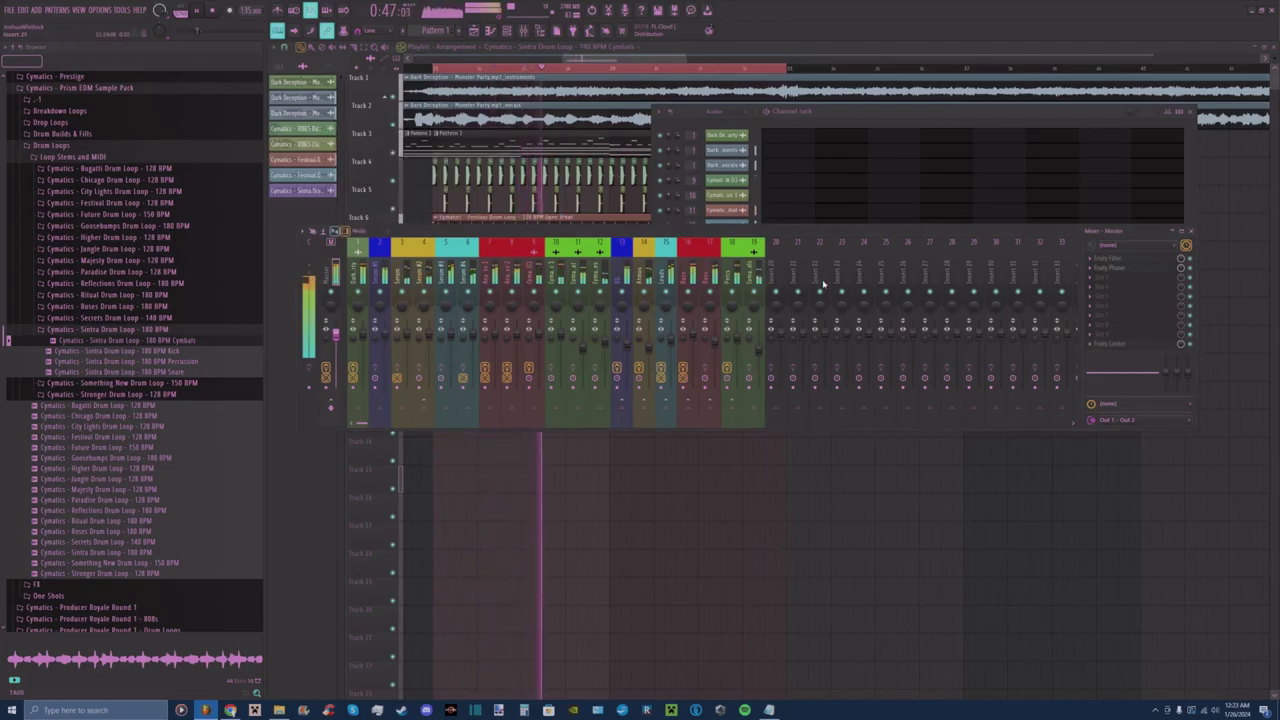
key(space)
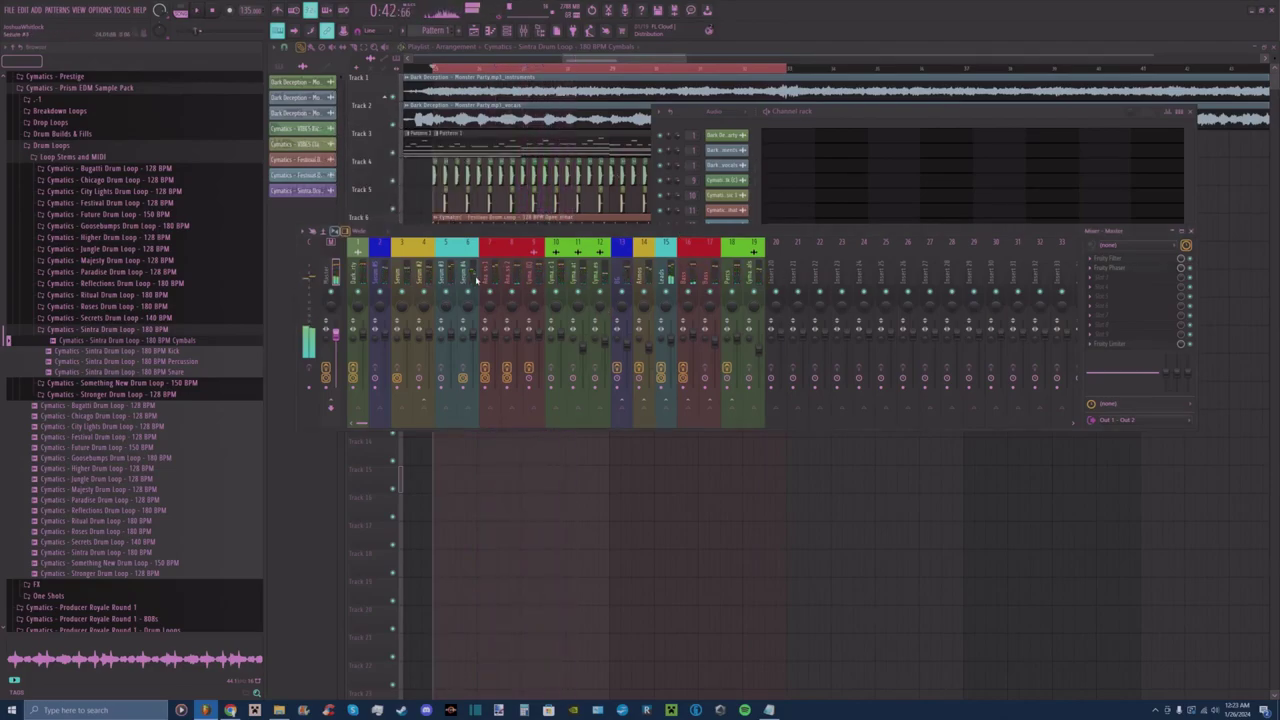
Close the channel rack and mixer, widen the playlist view to show the arrangement, and list the patterns in the picker.
click(1190, 114)
drag(1148, 236, 1141, 237)
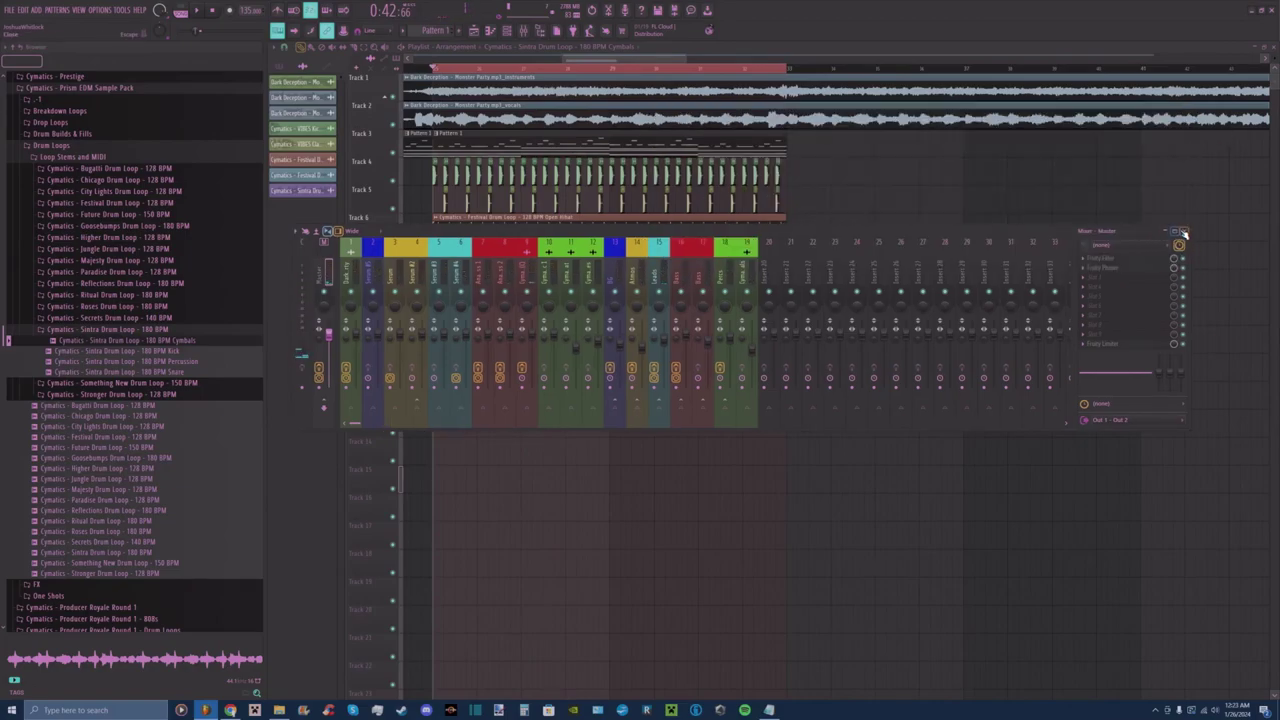
click(1183, 233)
drag(685, 56, 880, 60)
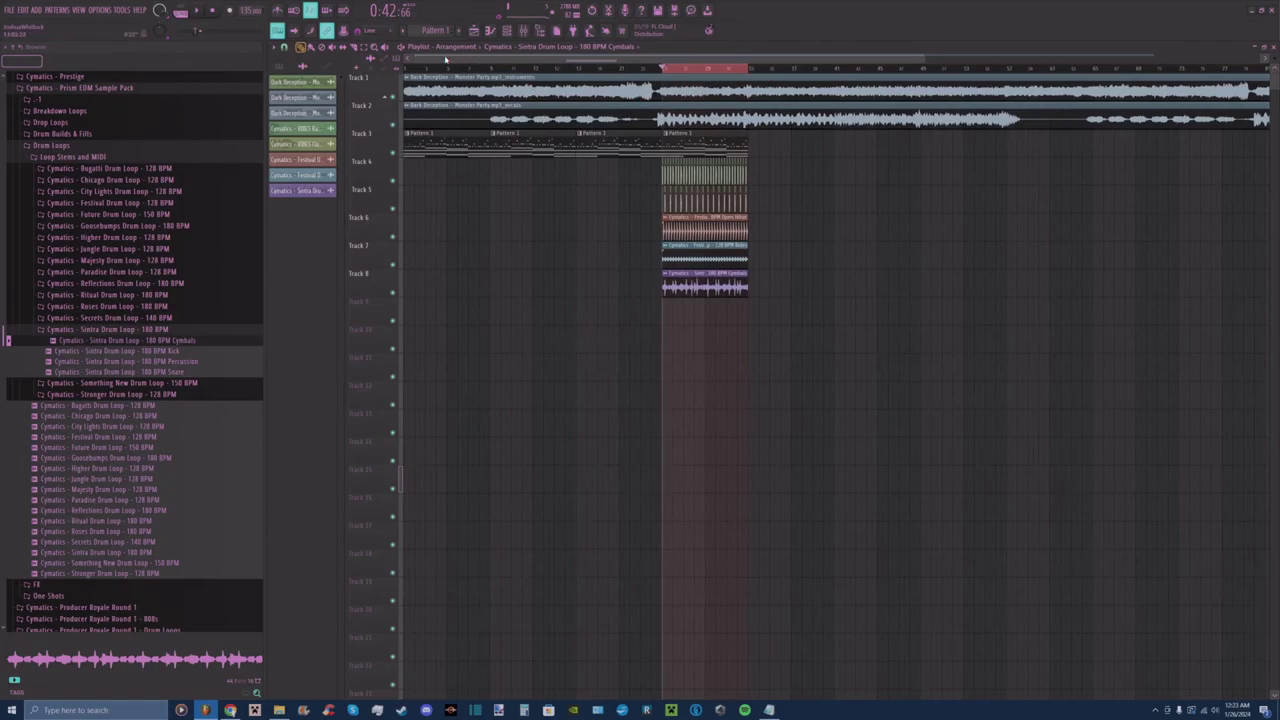
click(287, 70)
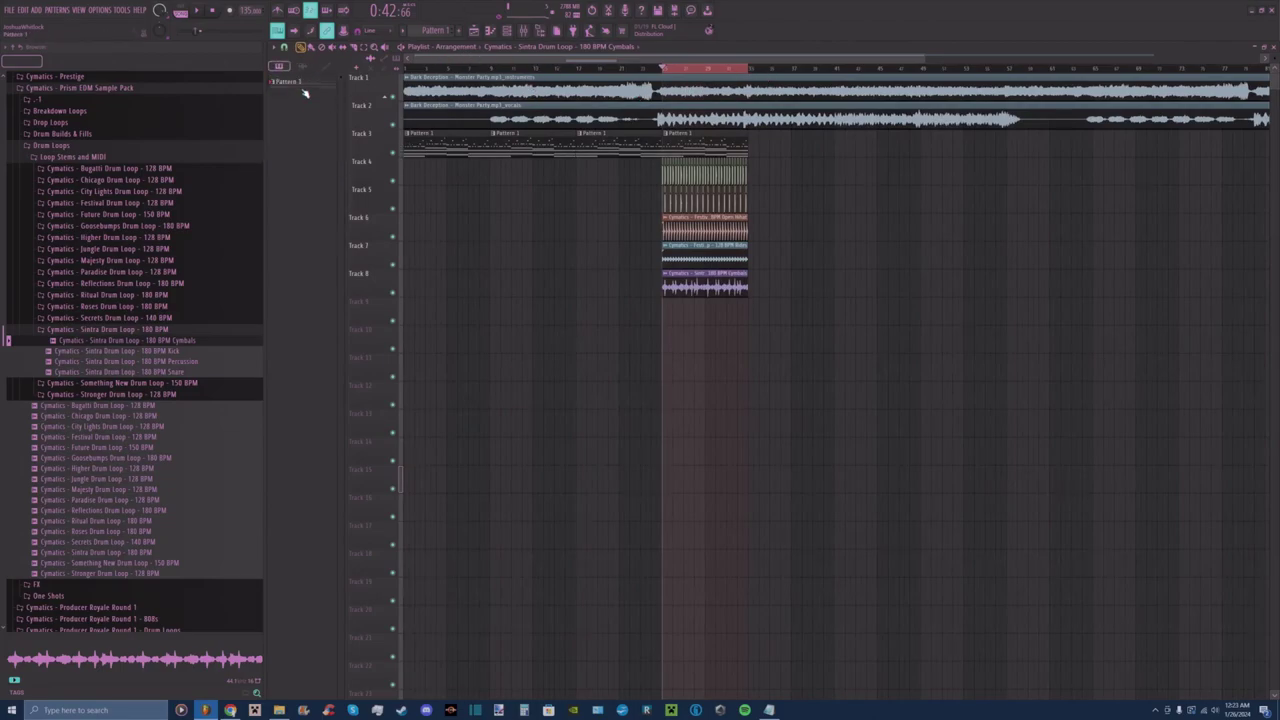
Shrink the playlist window, arrange the channel rack and mixer beside it, and select Pattern 1.
click(1263, 53)
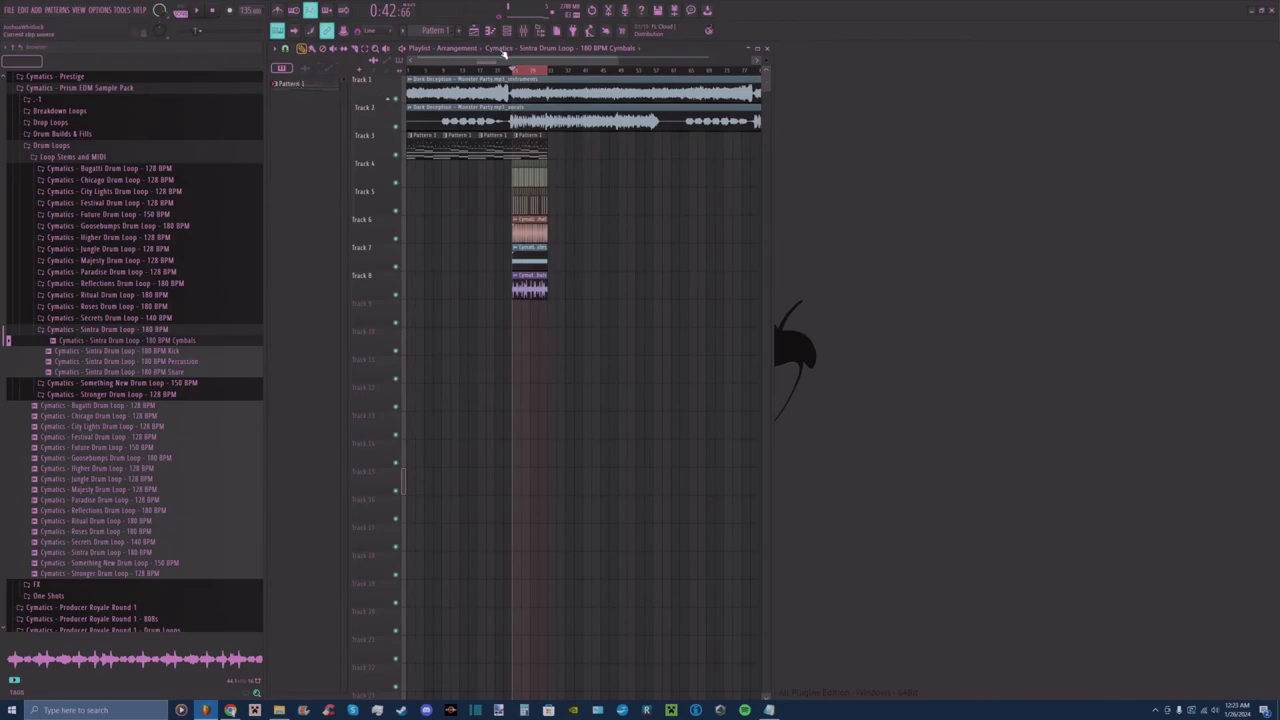
click(512, 32)
drag(855, 119, 978, 57)
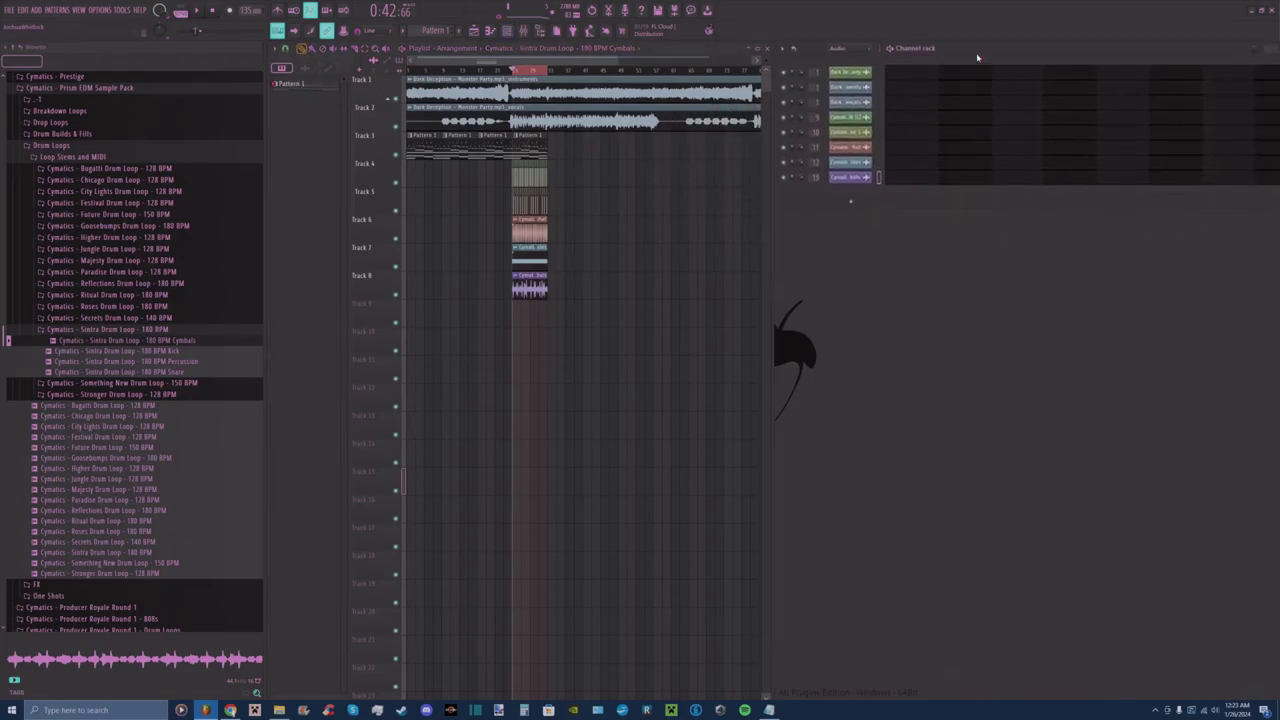
click(312, 85)
click(523, 31)
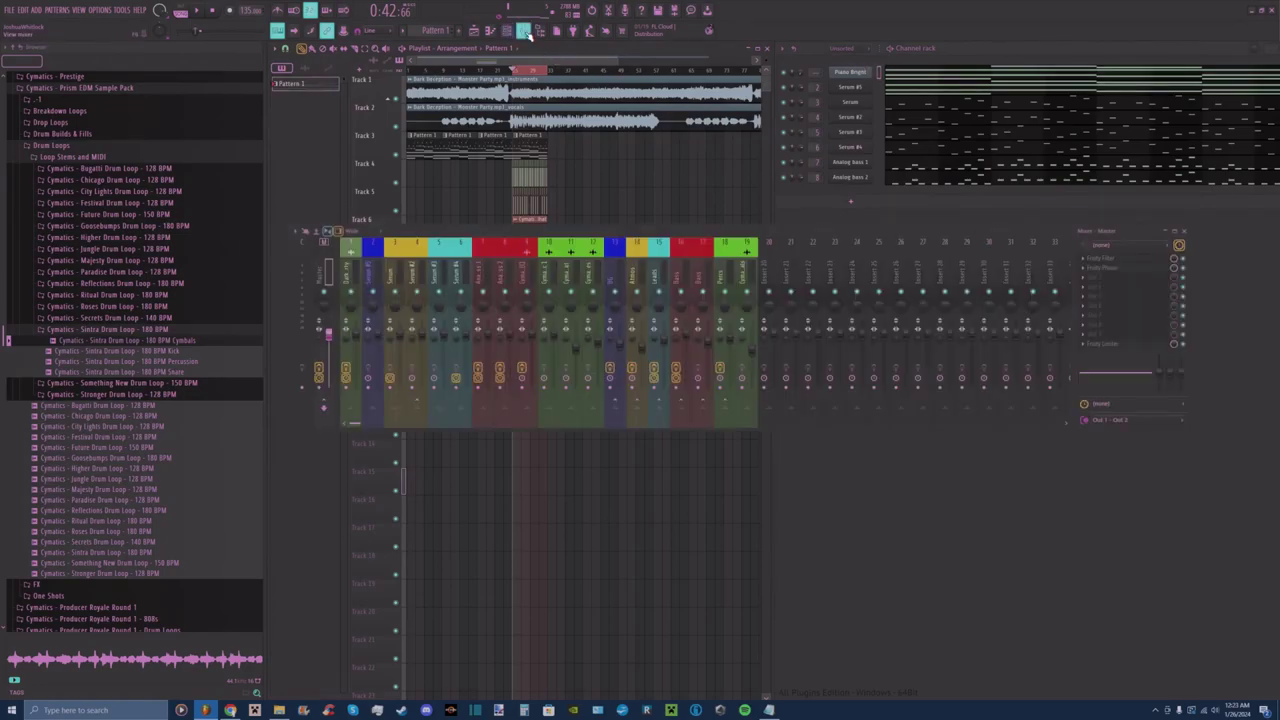
drag(672, 236, 799, 285)
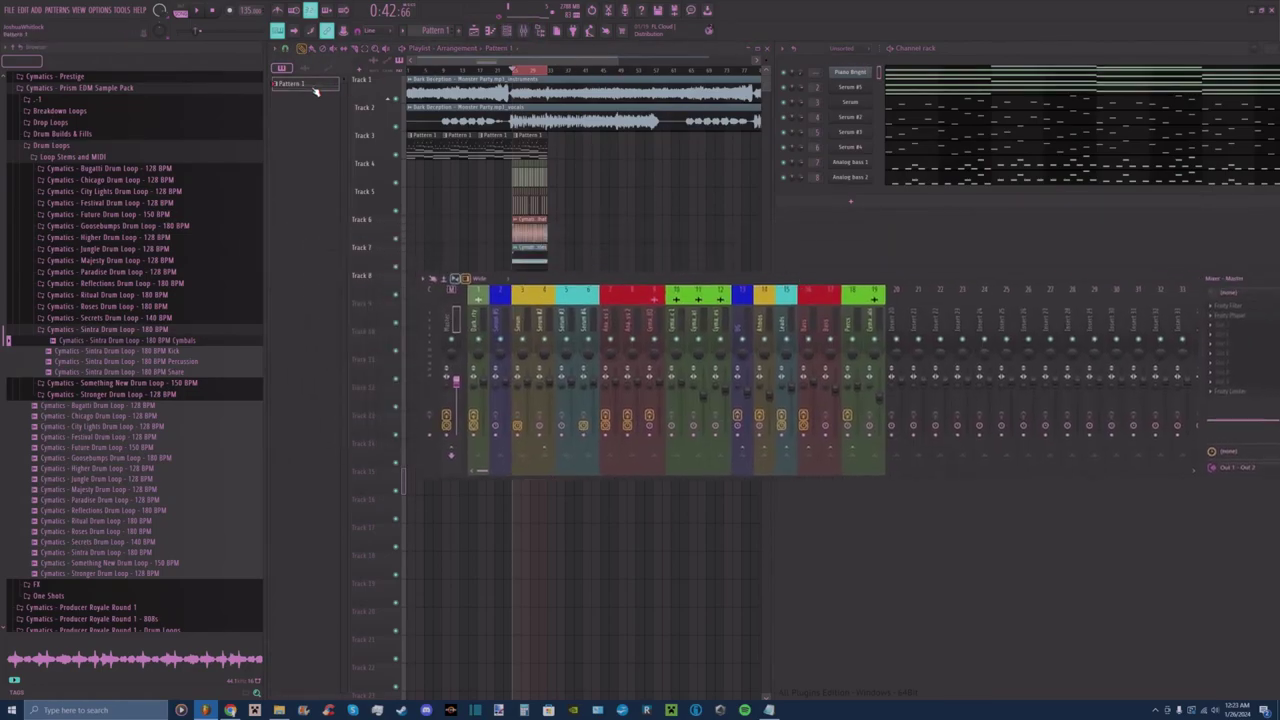
Rename Pattern 1 as BG and give it the purple colour from the previously used colours.
click(313, 90)
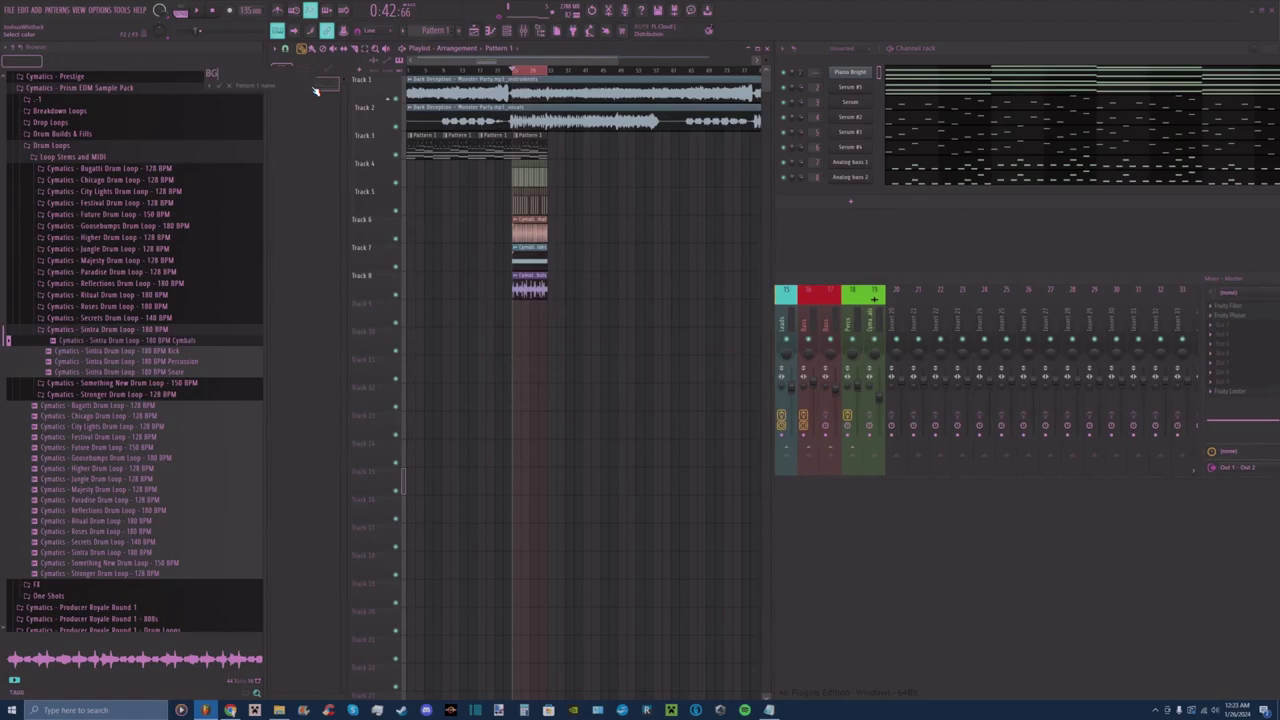
click(316, 88)
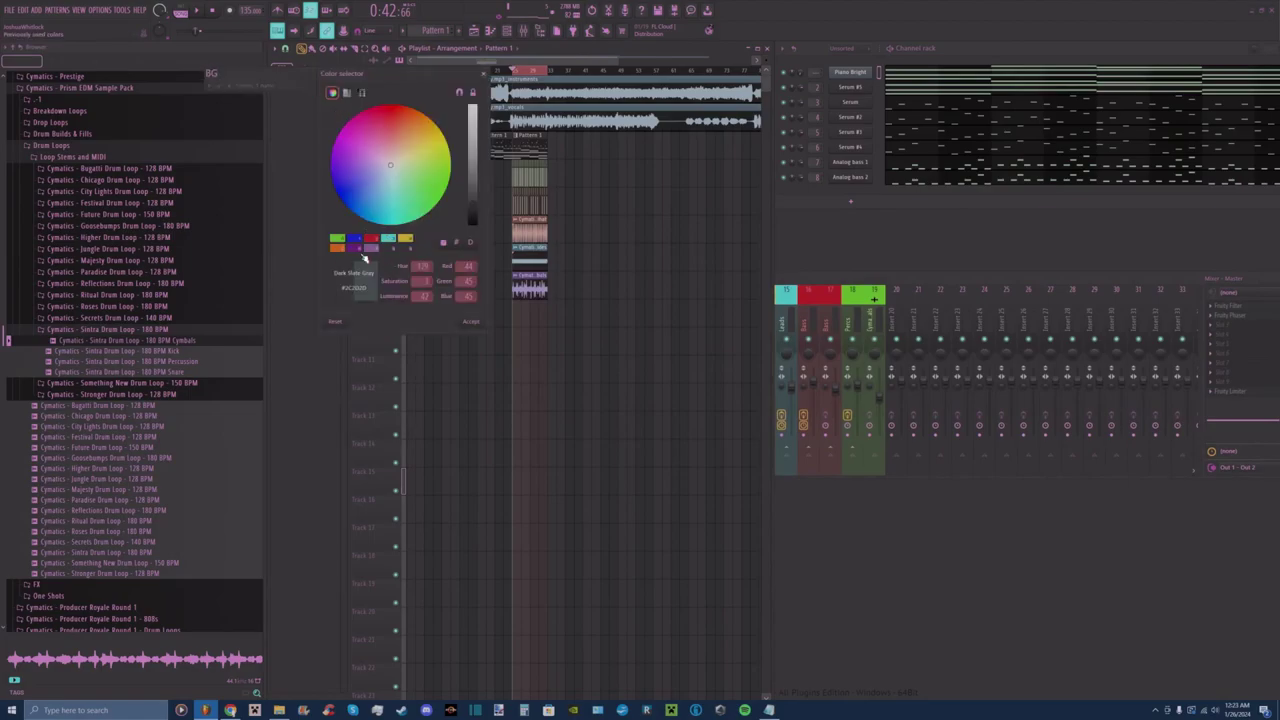
click(474, 325)
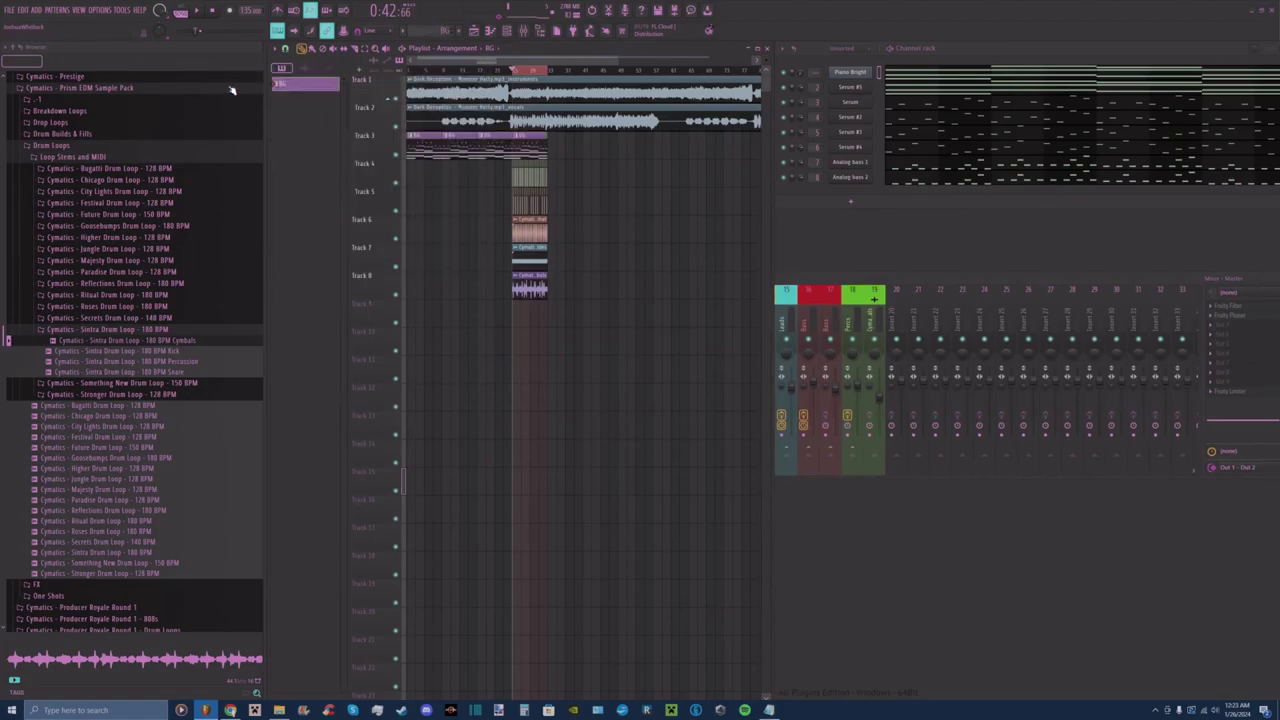
Create three more purple patterns named Atmos, Leads and Bass.
key(F4)
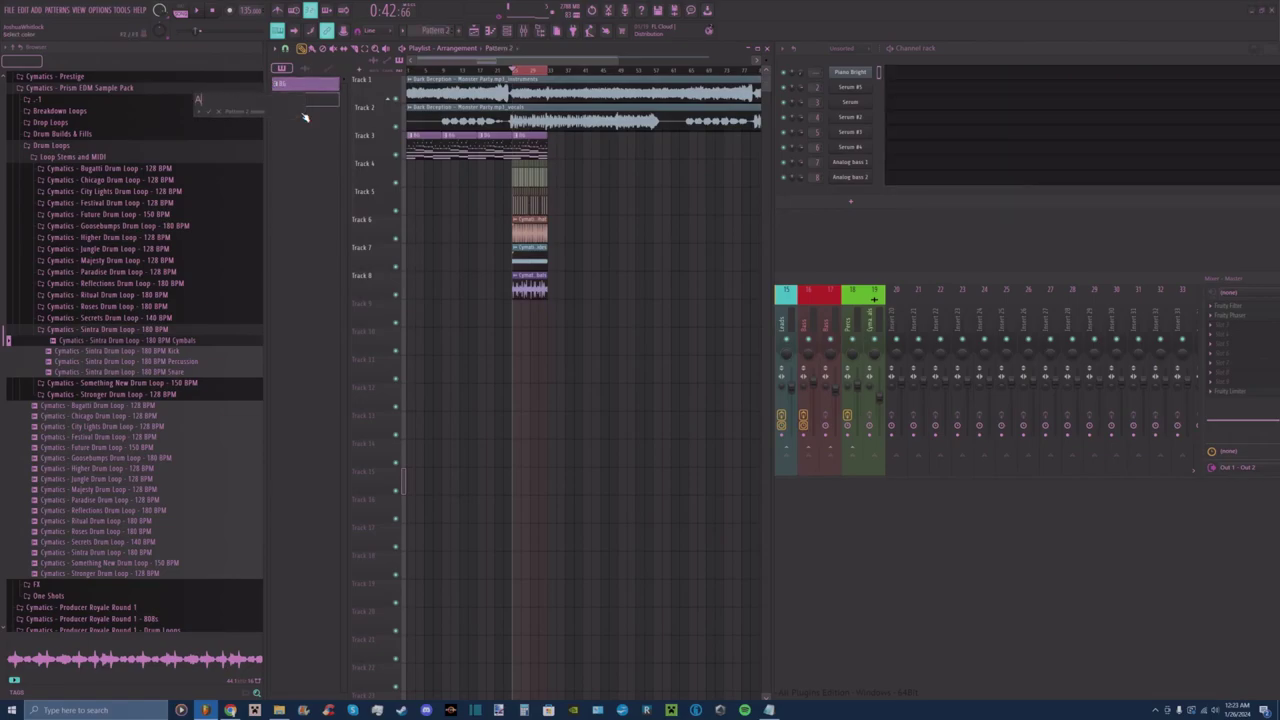
click(305, 117)
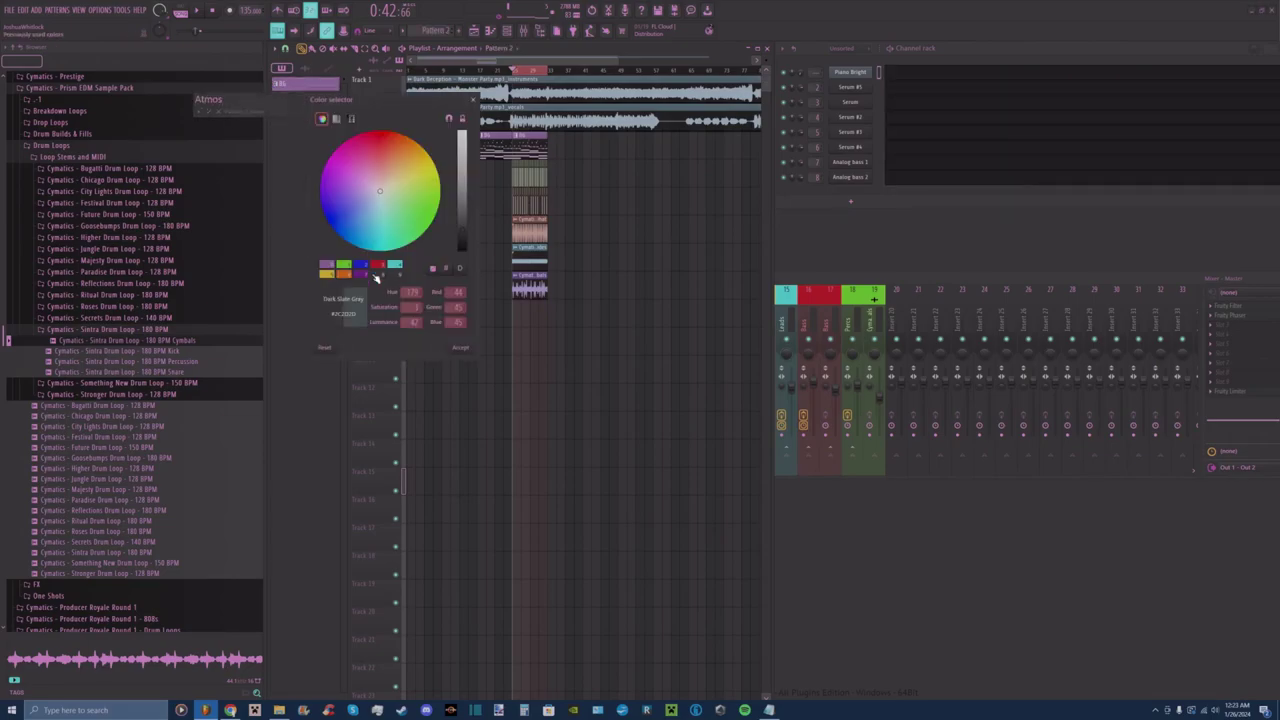
click(471, 350)
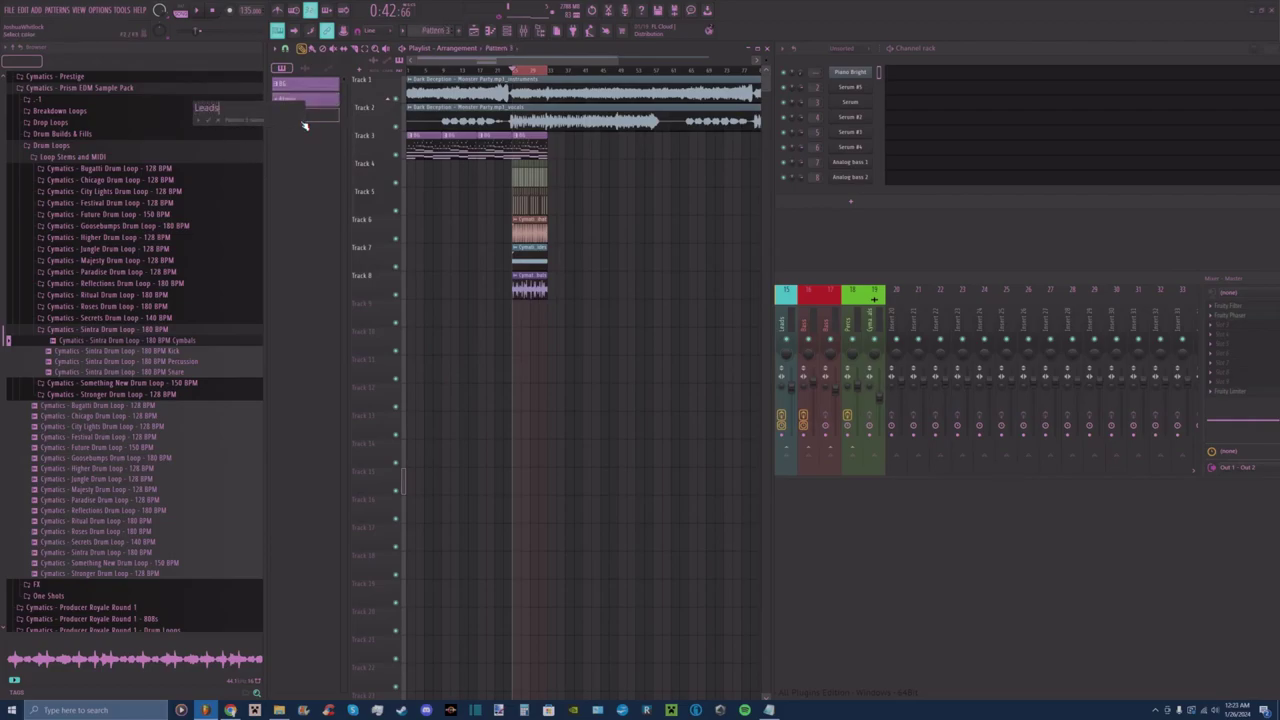
click(305, 122)
click(458, 354)
key(Return)
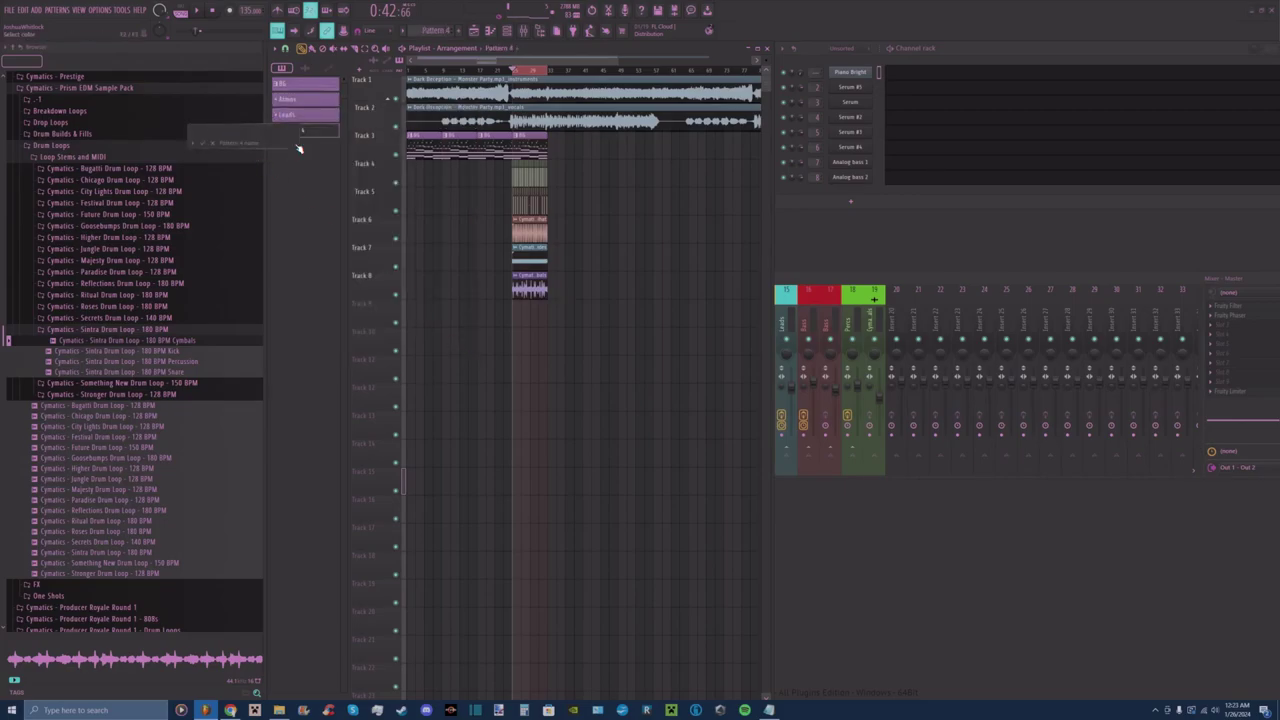
click(298, 148)
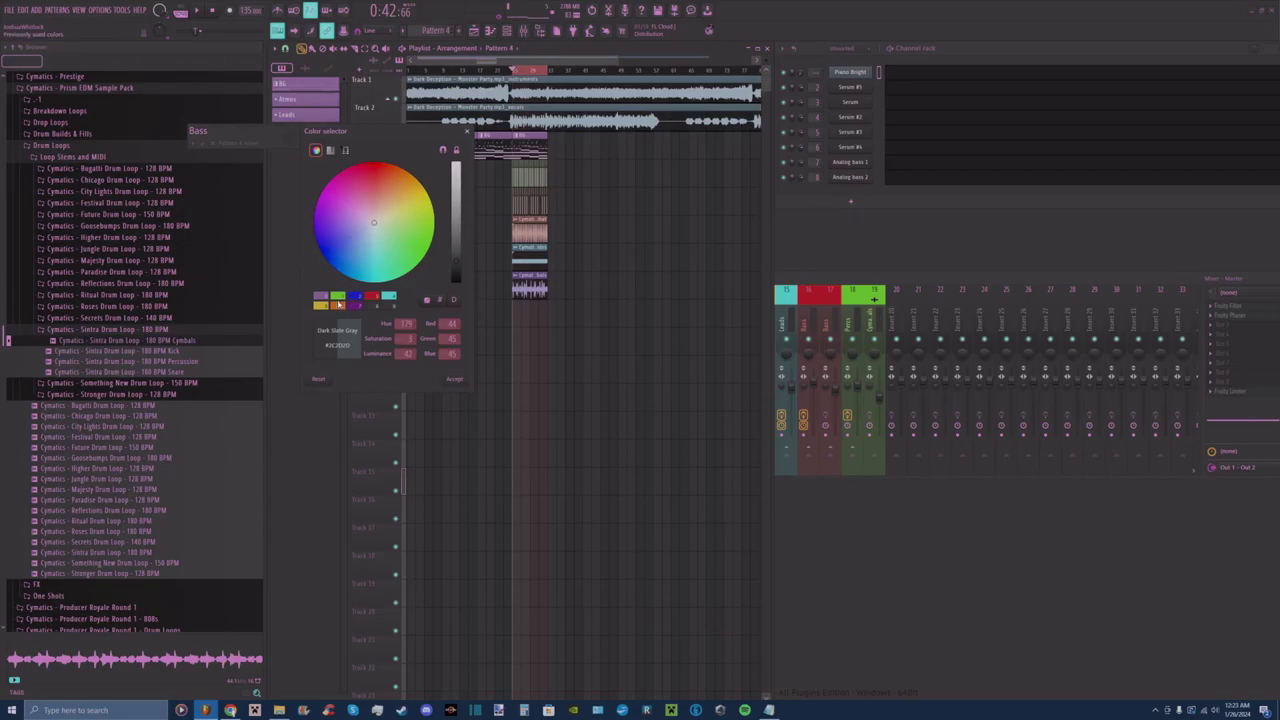
click(458, 379)
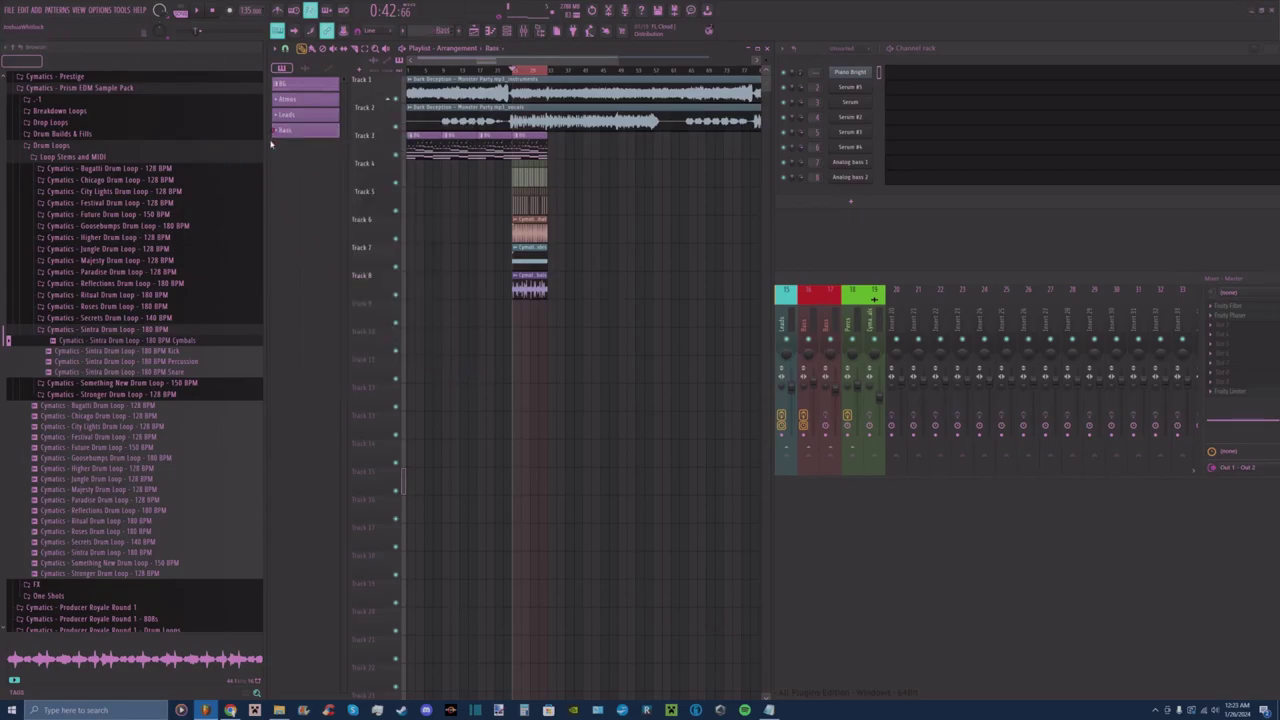
Move the Serum channel's notes from the BG pattern to the Atmos pattern.
click(305, 86)
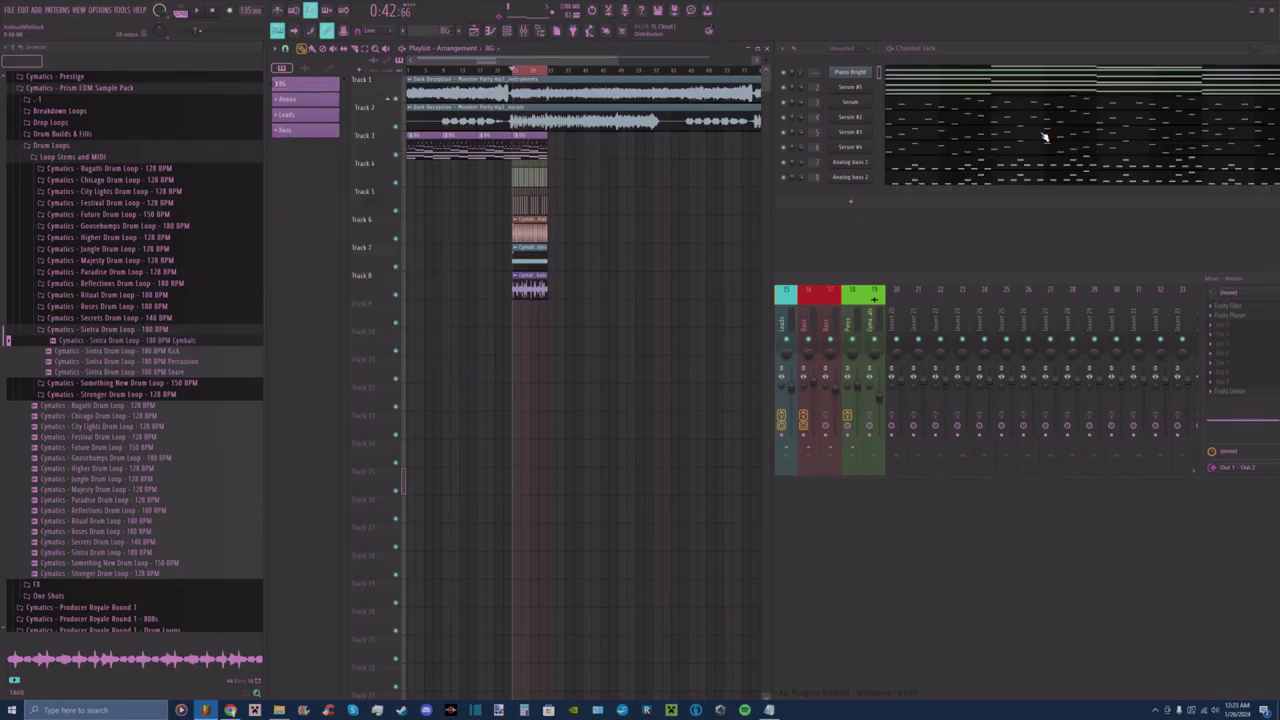
right_click(862, 104)
click(942, 116)
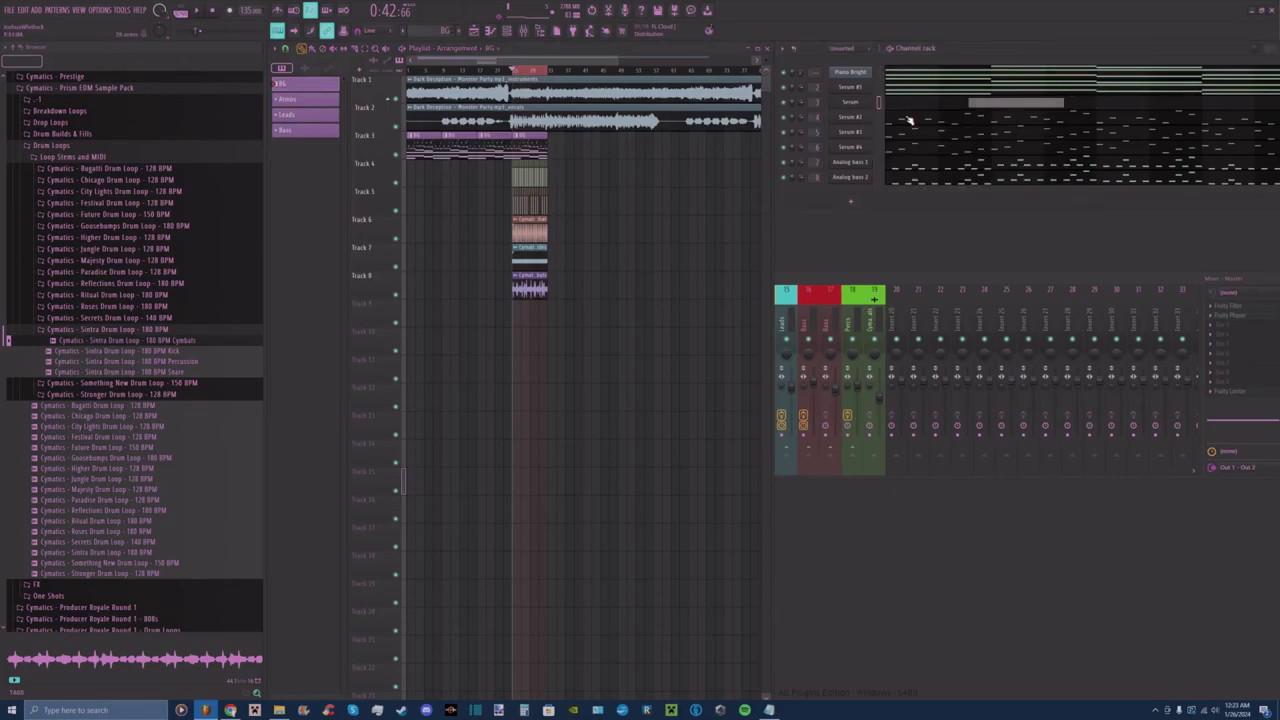
click(312, 100)
right_click(855, 105)
click(982, 122)
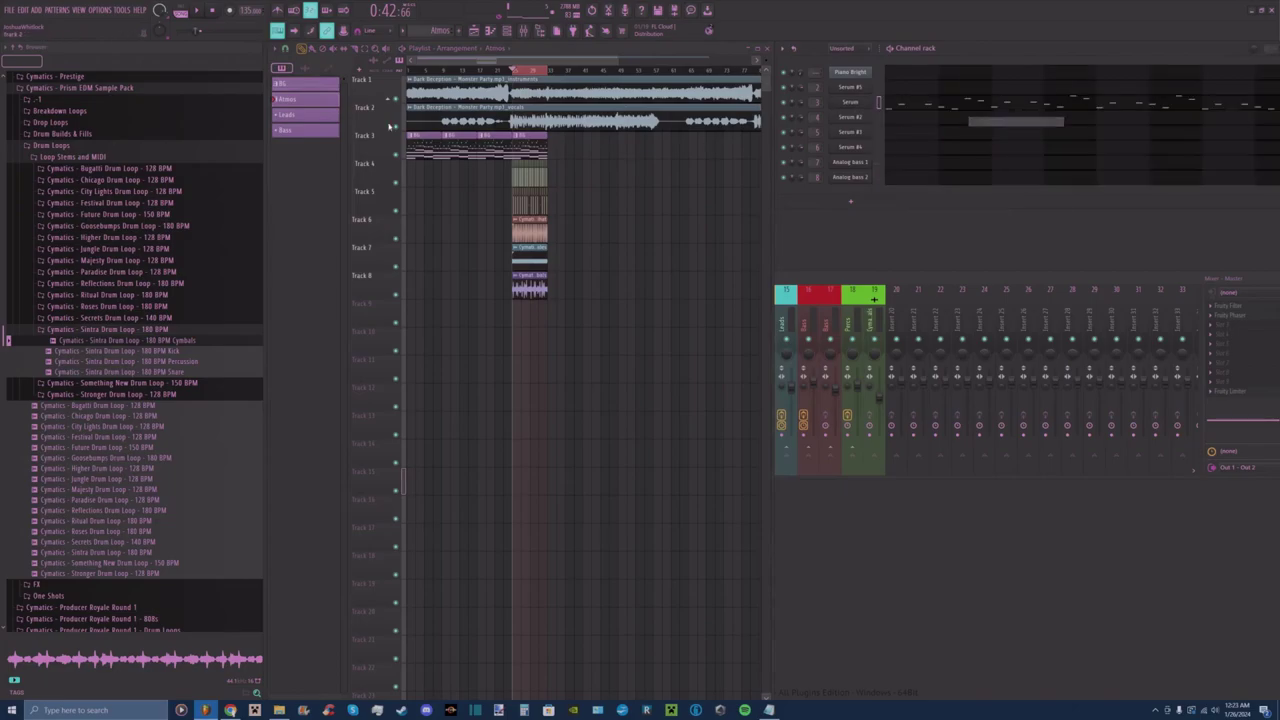
Move the Serum #2 channel's notes from the BG pattern to the Atmos pattern.
click(311, 87)
right_click(859, 123)
click(982, 119)
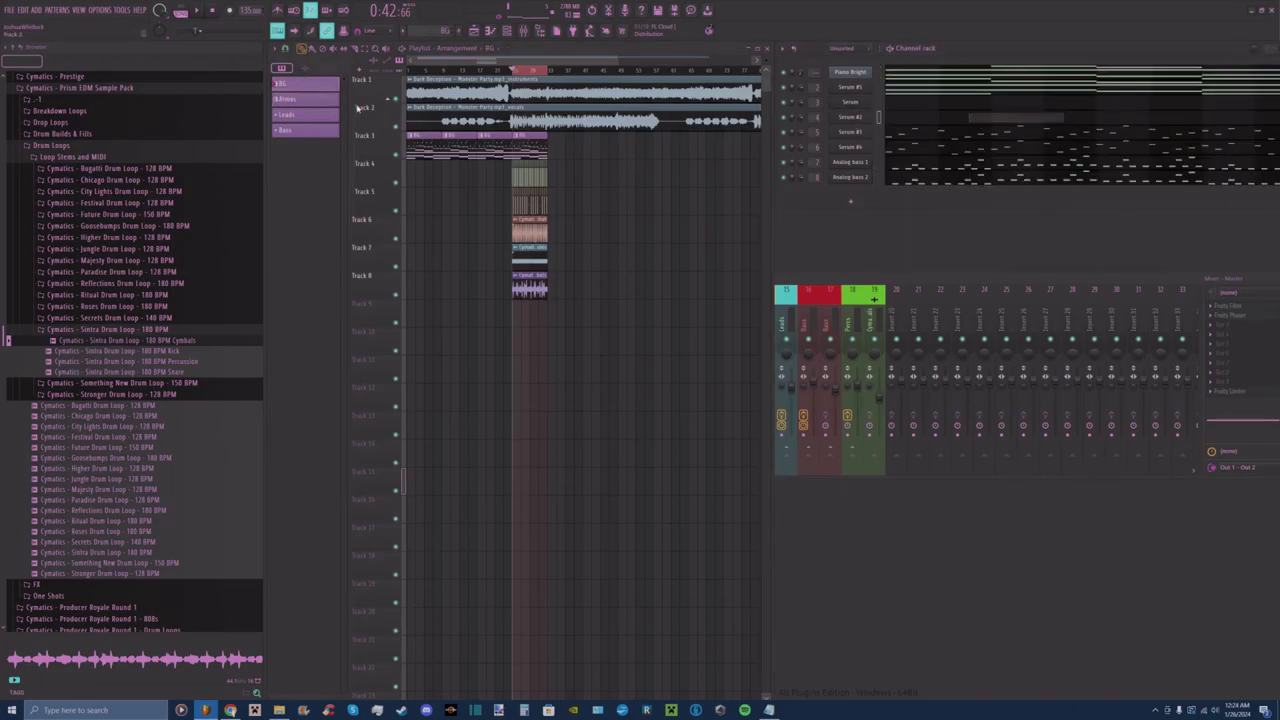
click(312, 99)
right_click(854, 122)
click(1002, 141)
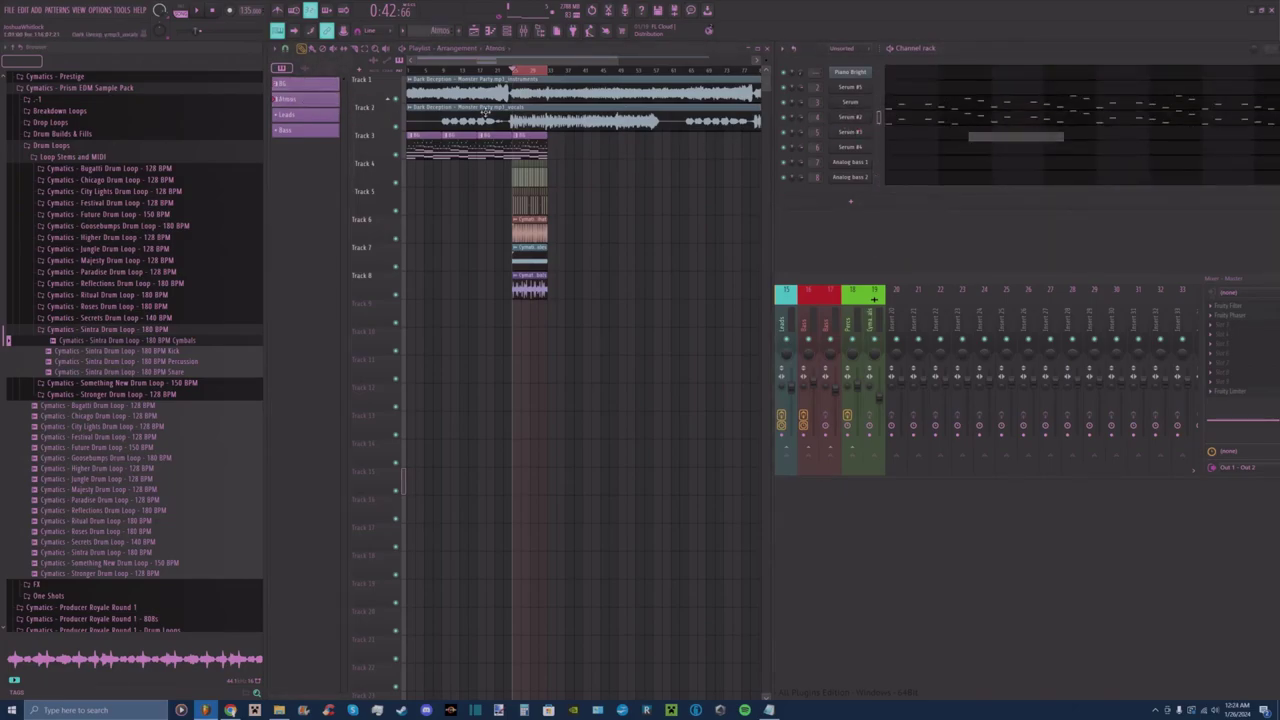
Move the Serum #3 channel's notes from the BG pattern to the Leads pattern.
click(312, 84)
right_click(871, 134)
click(890, 148)
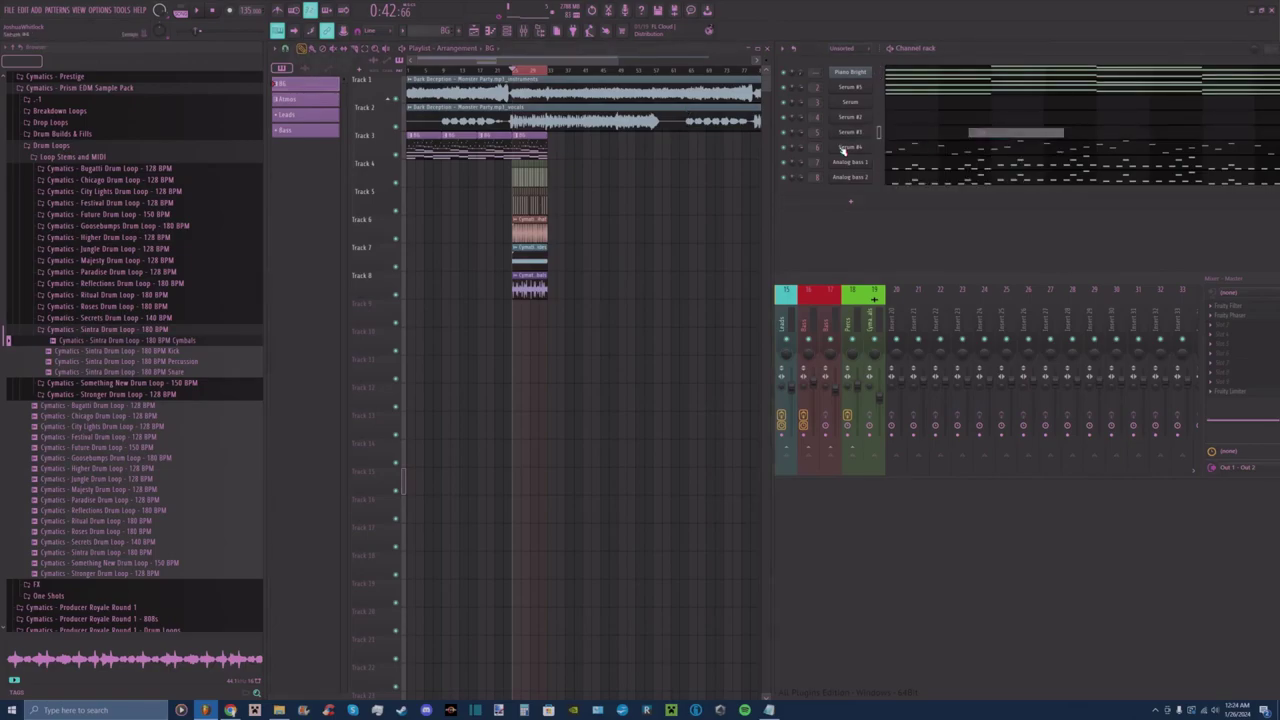
click(310, 114)
right_click(868, 131)
click(886, 146)
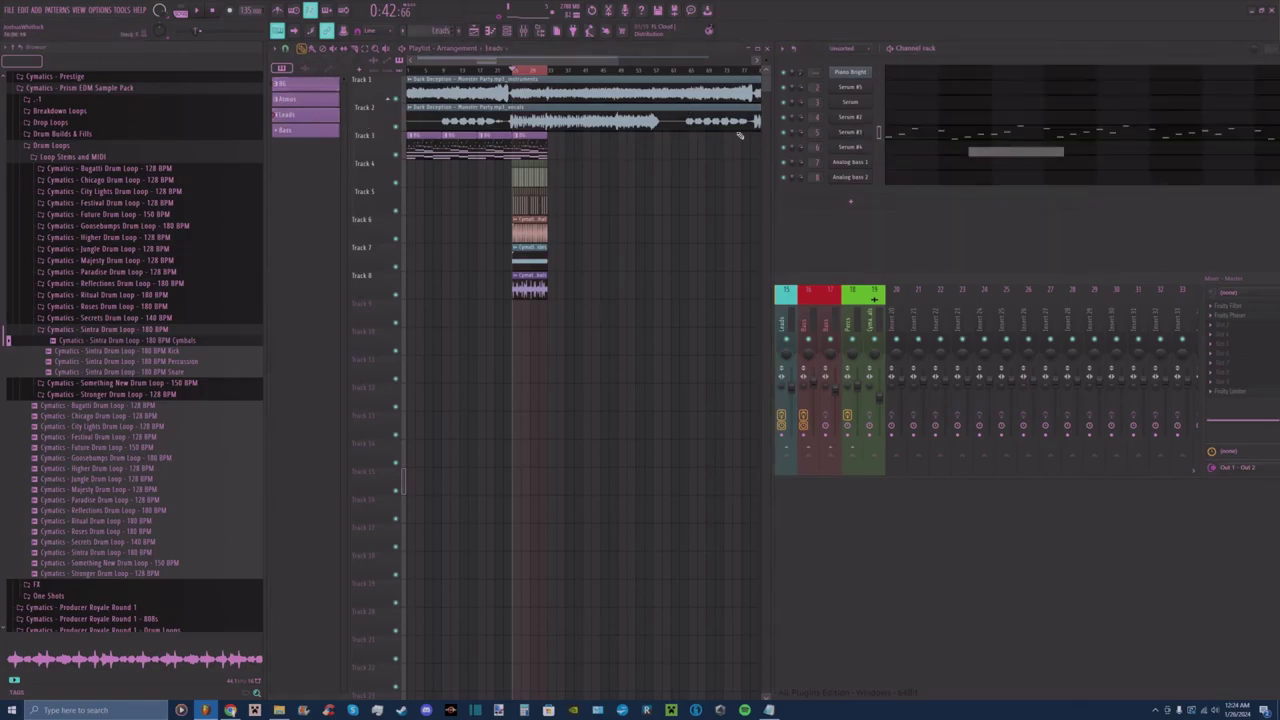
Move the Serum #4 channel's notes from the BG pattern to the Leads pattern.
click(312, 84)
right_click(870, 141)
click(888, 156)
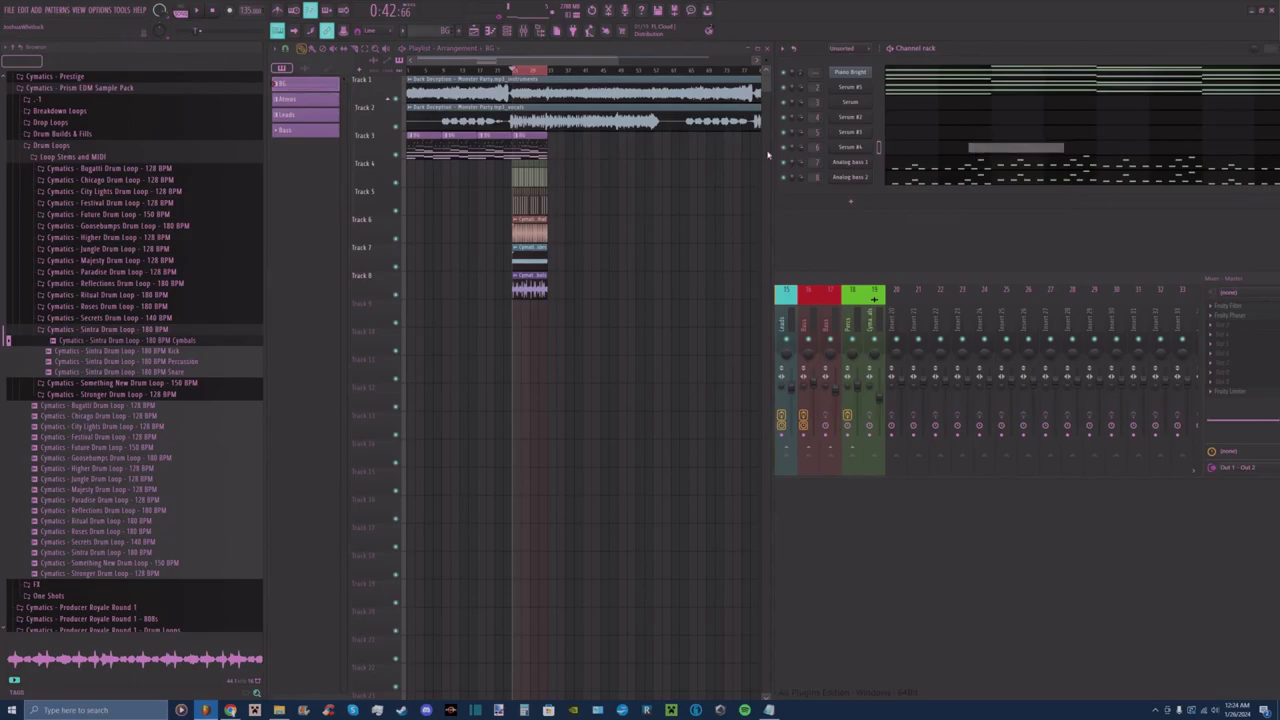
click(300, 119)
right_click(868, 140)
click(888, 155)
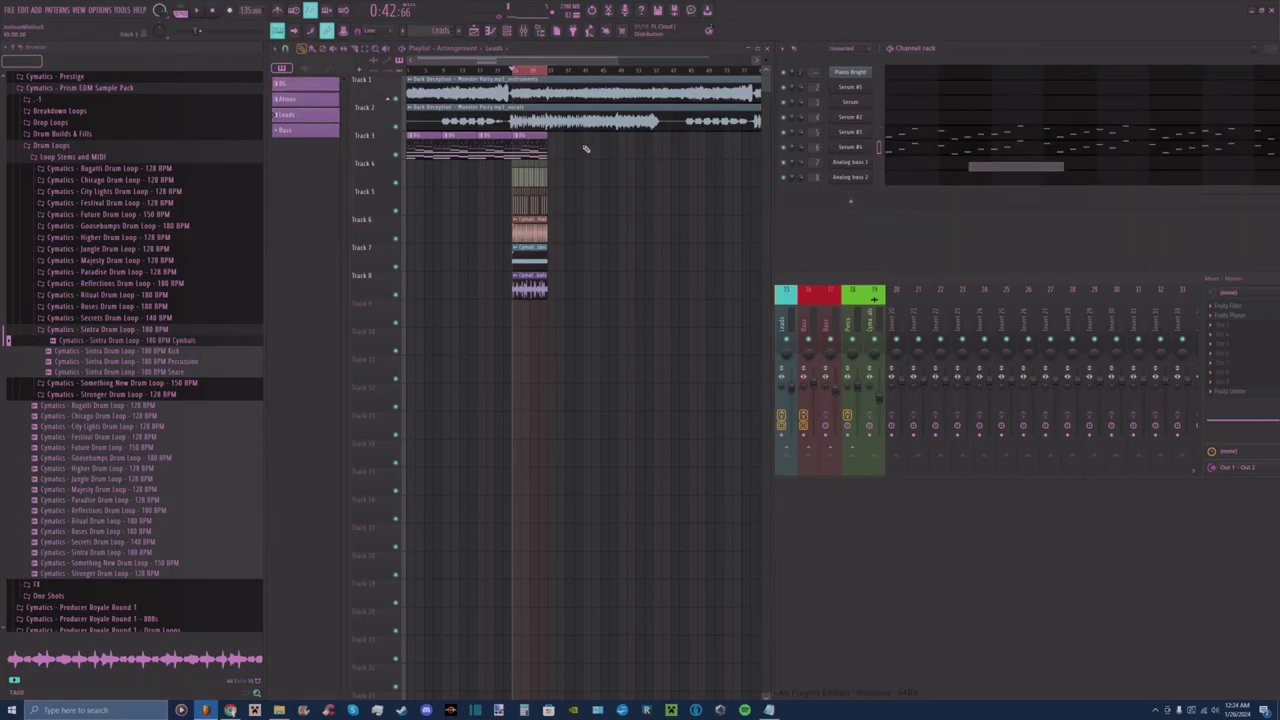
Move the Analog bass 1 channel's notes from the BG pattern to the Bass pattern.
click(312, 84)
right_click(871, 158)
click(948, 166)
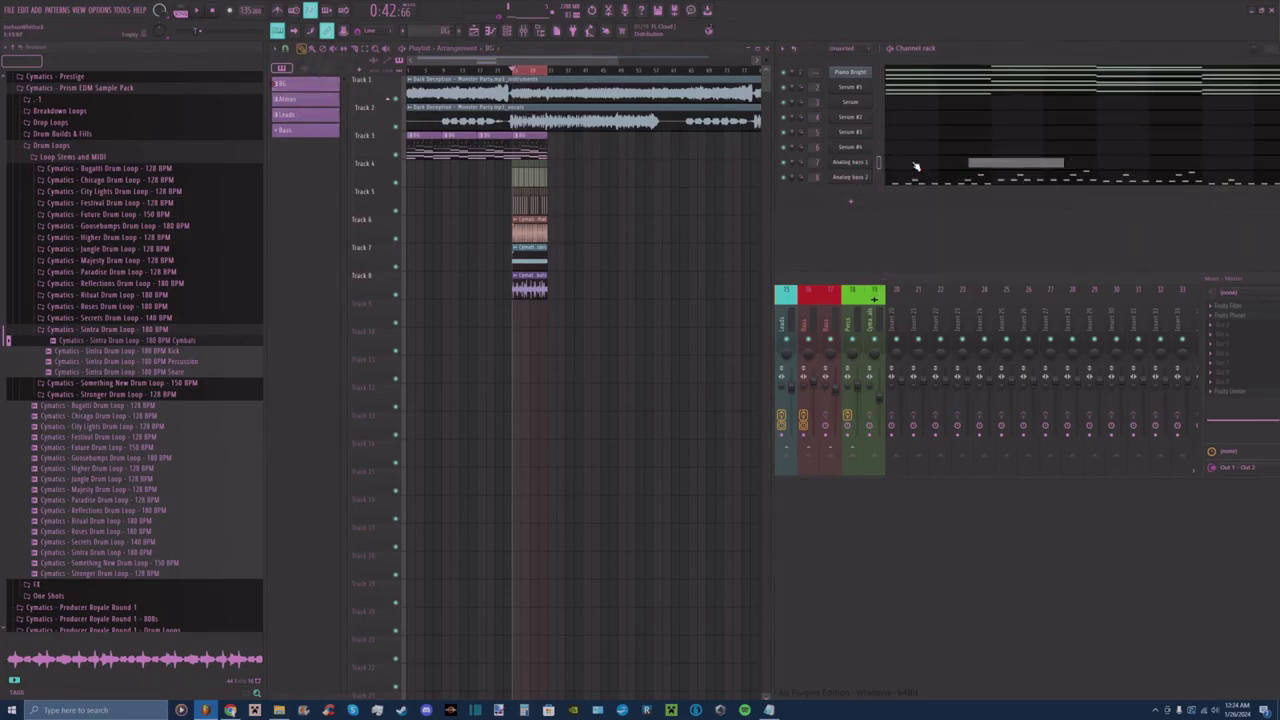
click(318, 131)
right_click(871, 157)
click(948, 166)
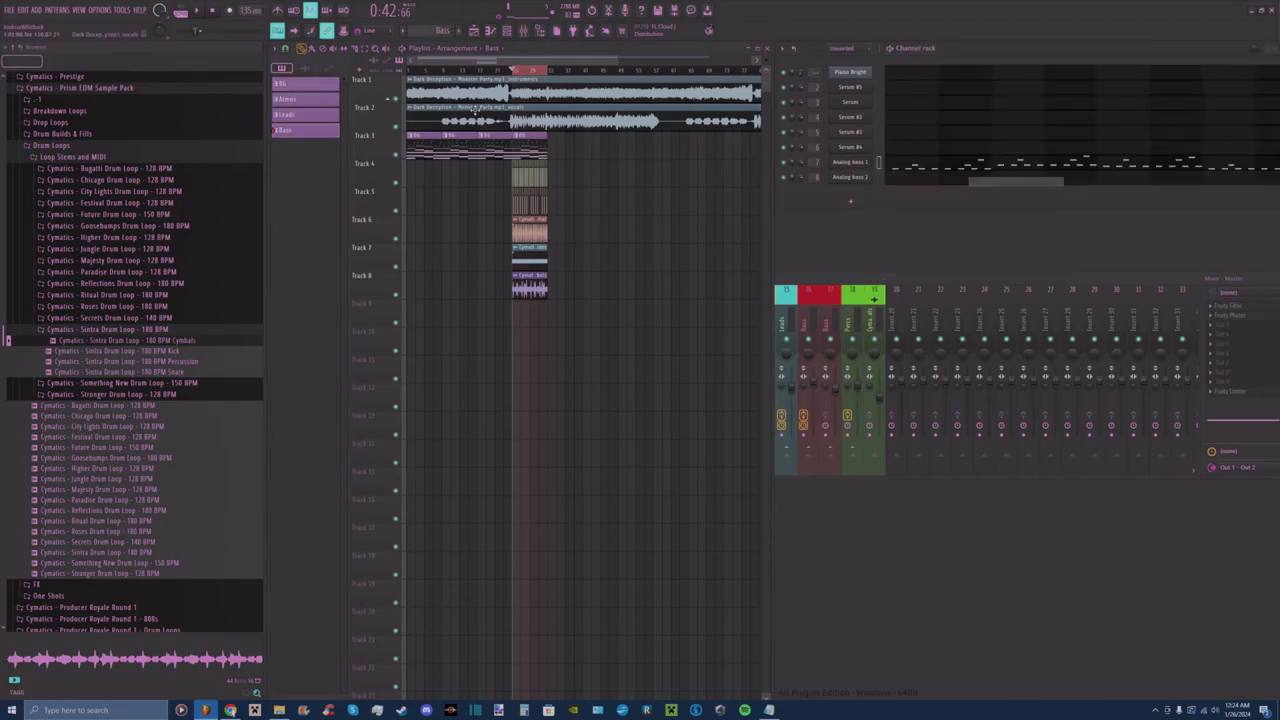
Move the Analog bass 2 channel's notes from the BG pattern to the Bass pattern.
right_click(870, 170)
click(950, 179)
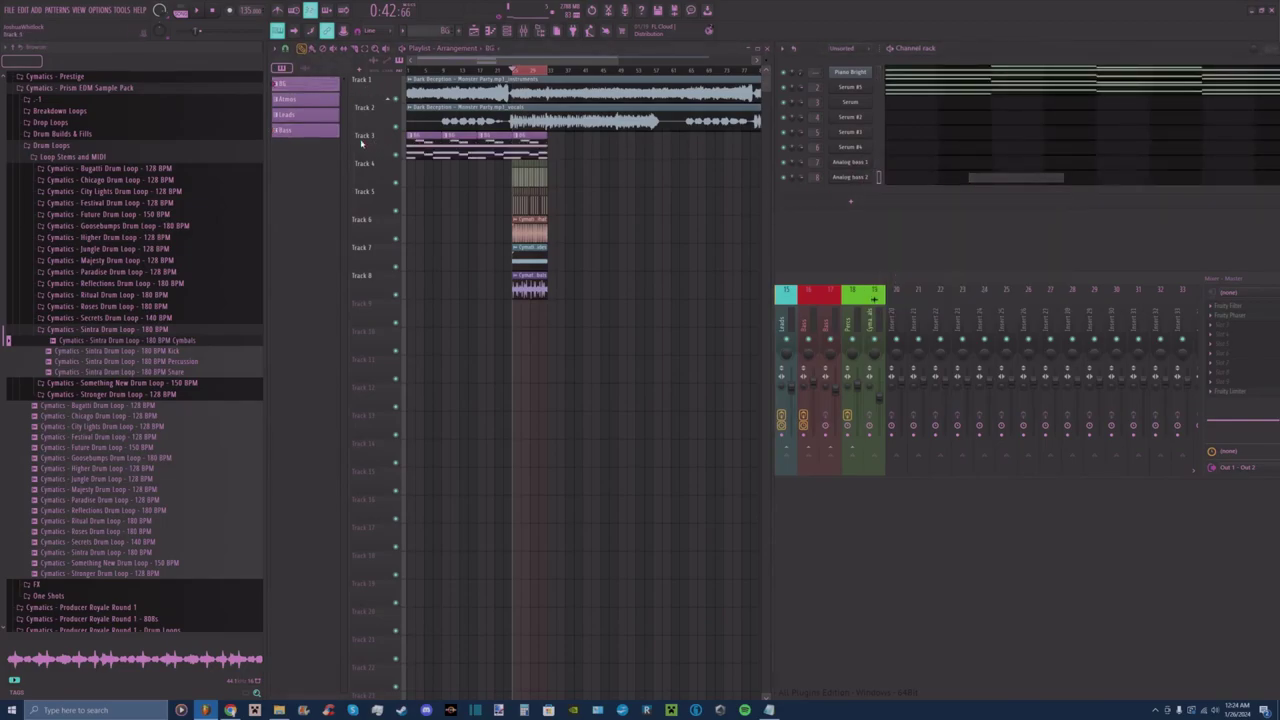
right_click(872, 180)
click(982, 199)
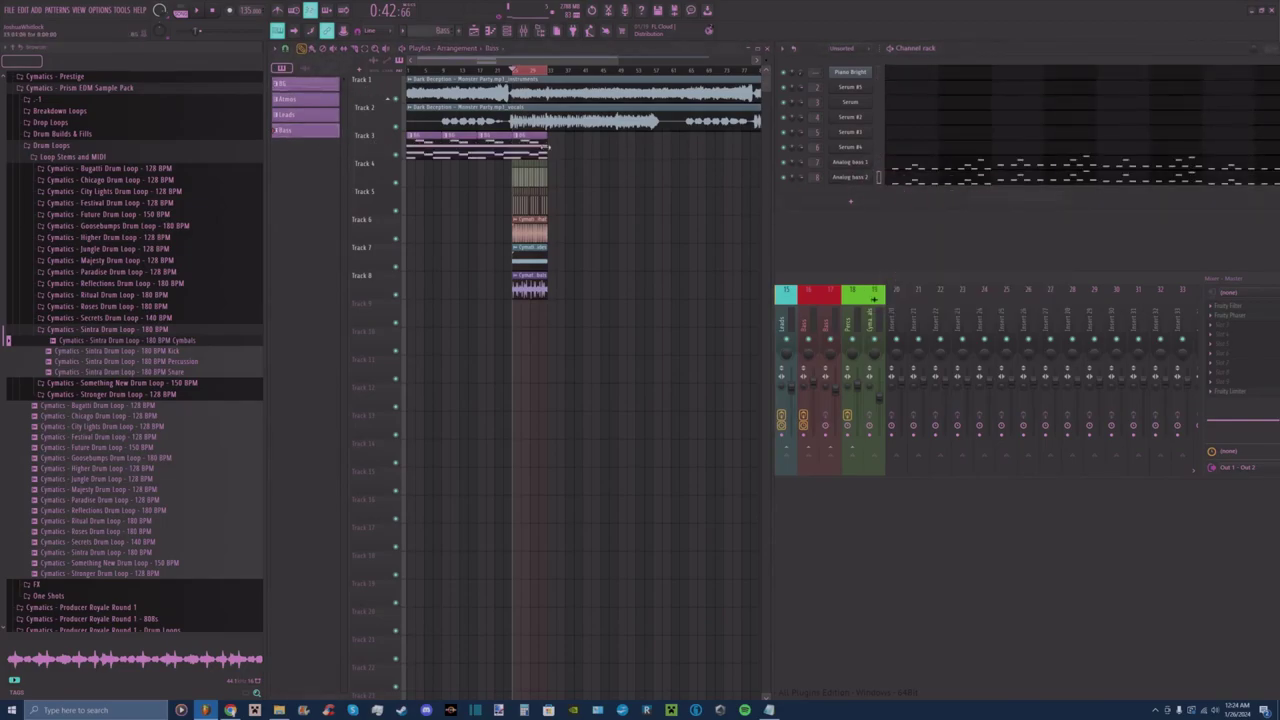
Shift the five drum clips down four playlist tracks and place Atmos, Leads and Bass clips at bar 25 on Tracks 4 to 6.
drag(372, 172, 373, 300)
key(shift+Right)
key(shift+Down)
key(shift+Down)
key(shift+Down)
key(shift+Down)
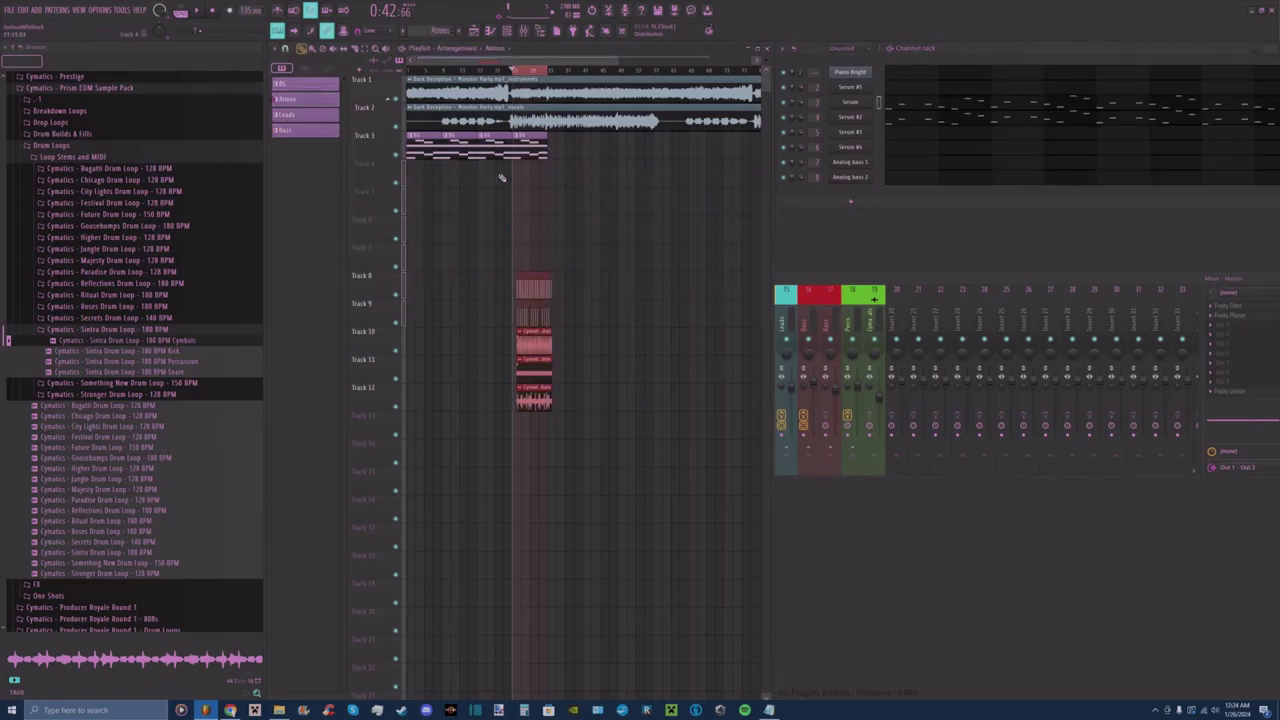
click(516, 174)
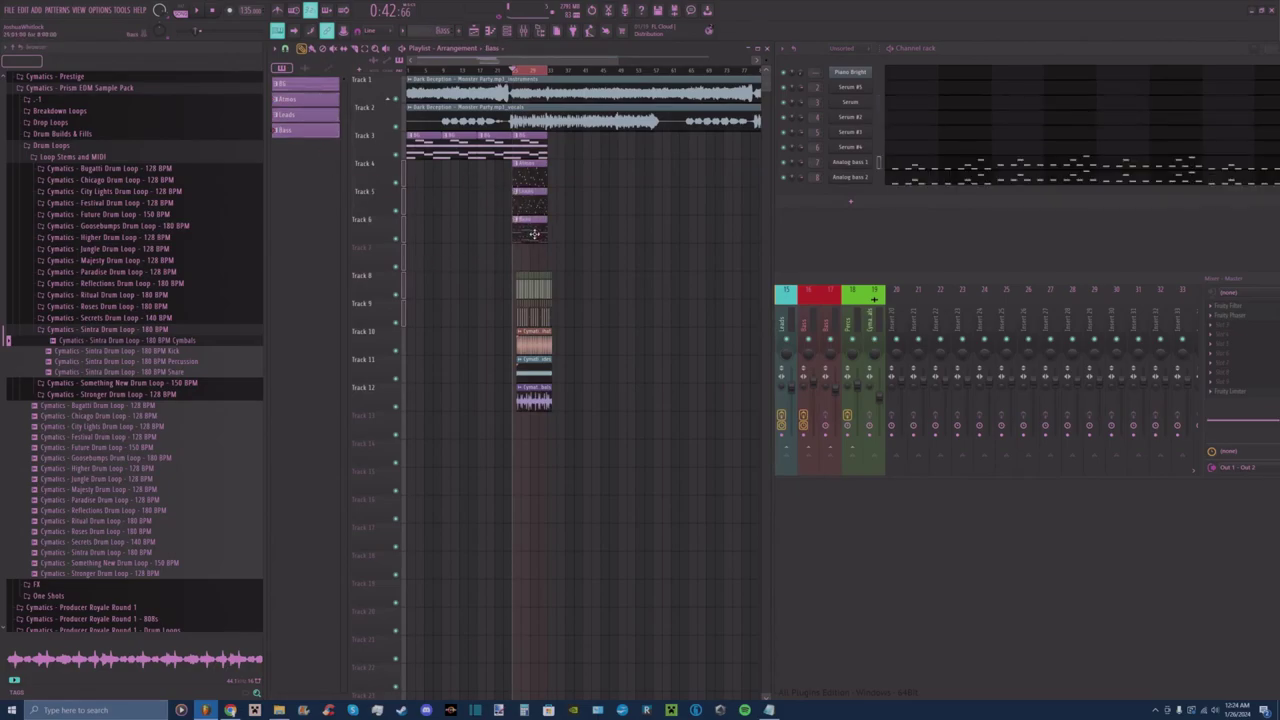
Move the drum clips up to Tracks 7 to 11, aligned with the start of the pattern clips at bar 25.
drag(402, 244, 380, 407)
key(shift+Up)
key(shift+Up)
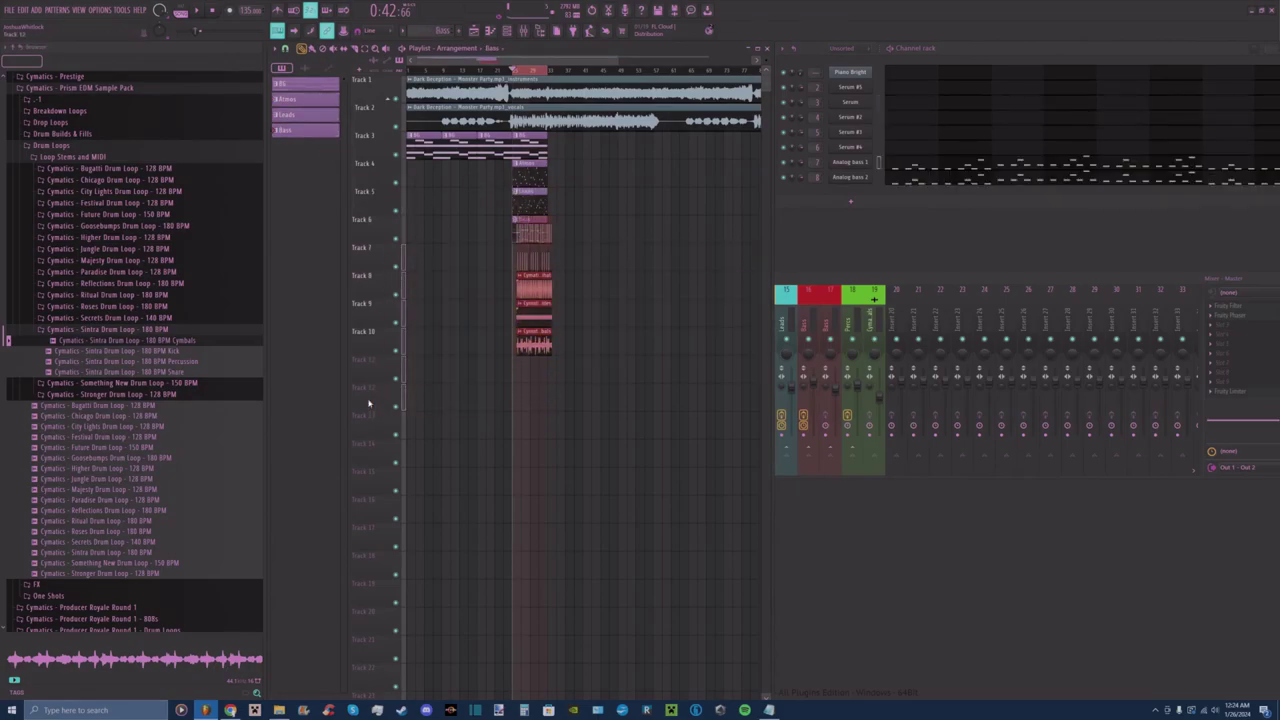
key(Down)
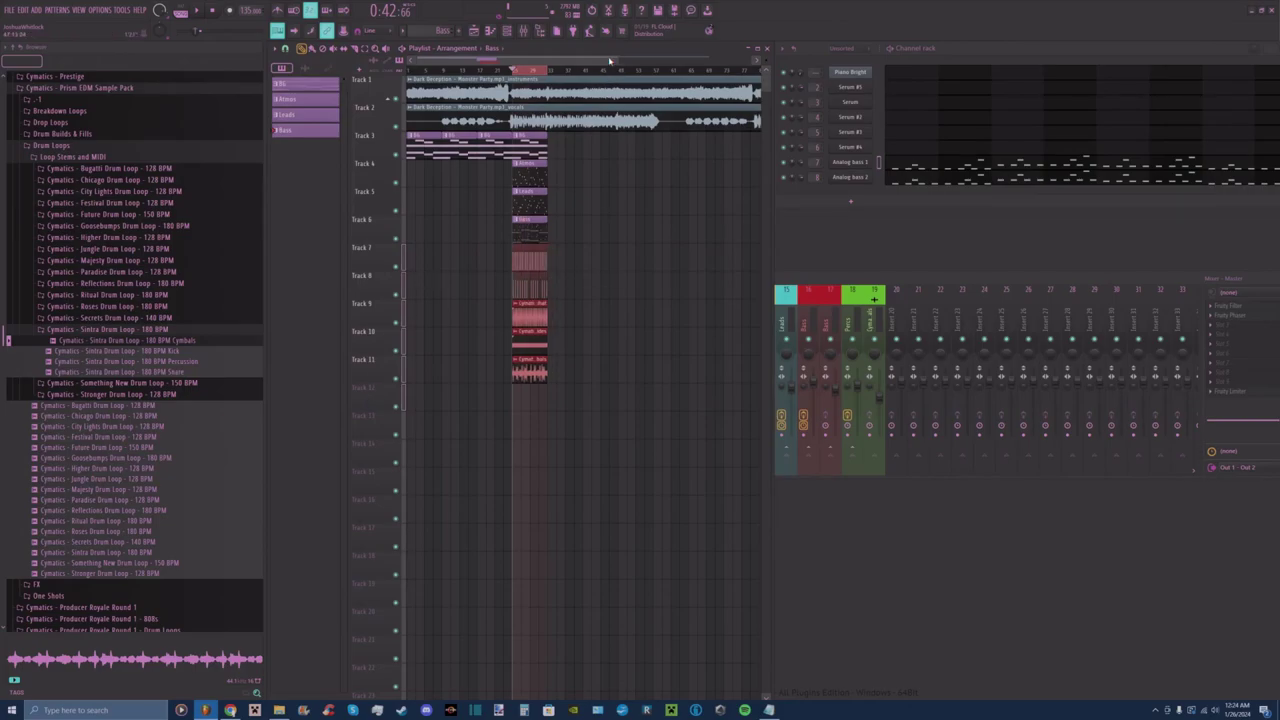
Maximize the playlist and clear the drum clip and time selection.
click(758, 49)
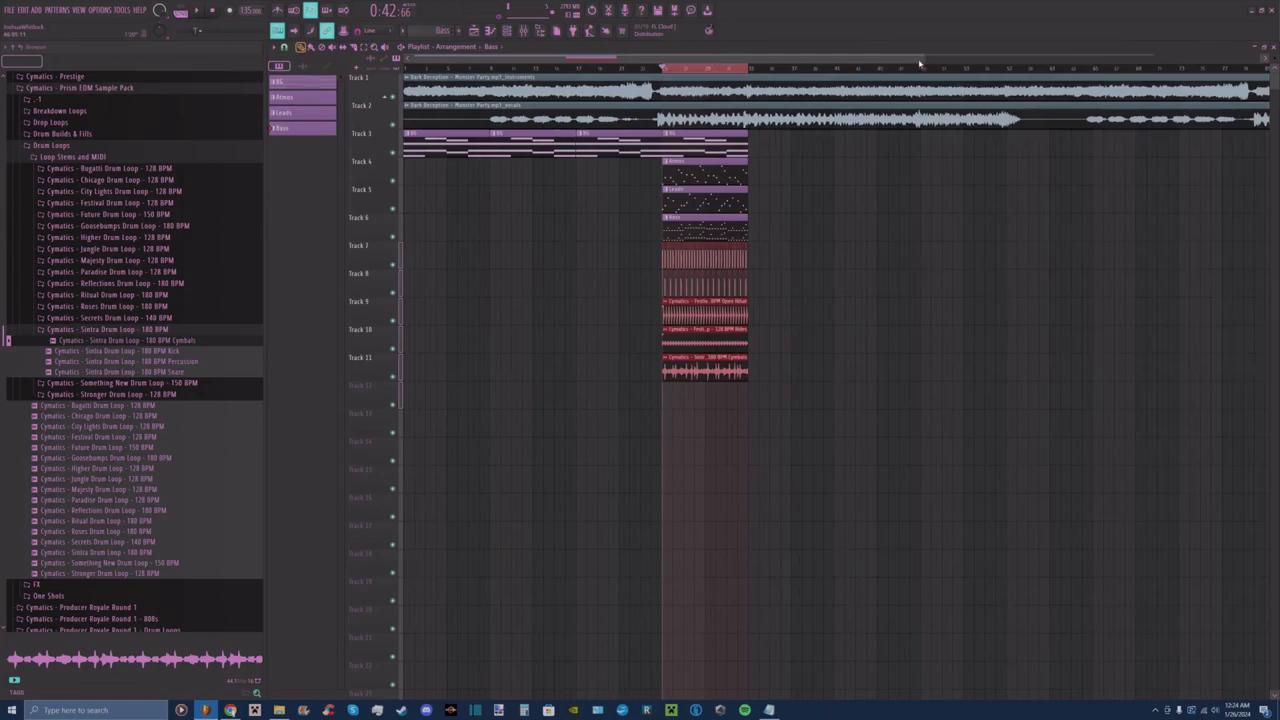
scroll(916, 64, up, 4)
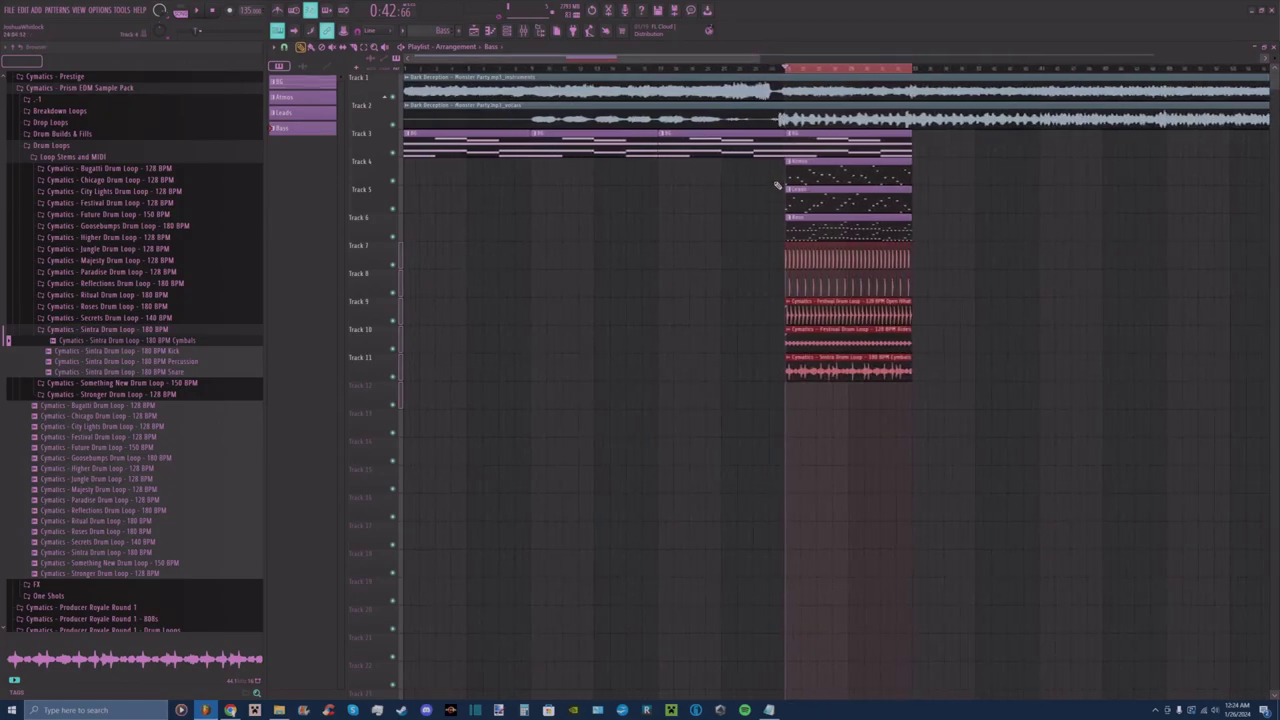
click(1024, 206)
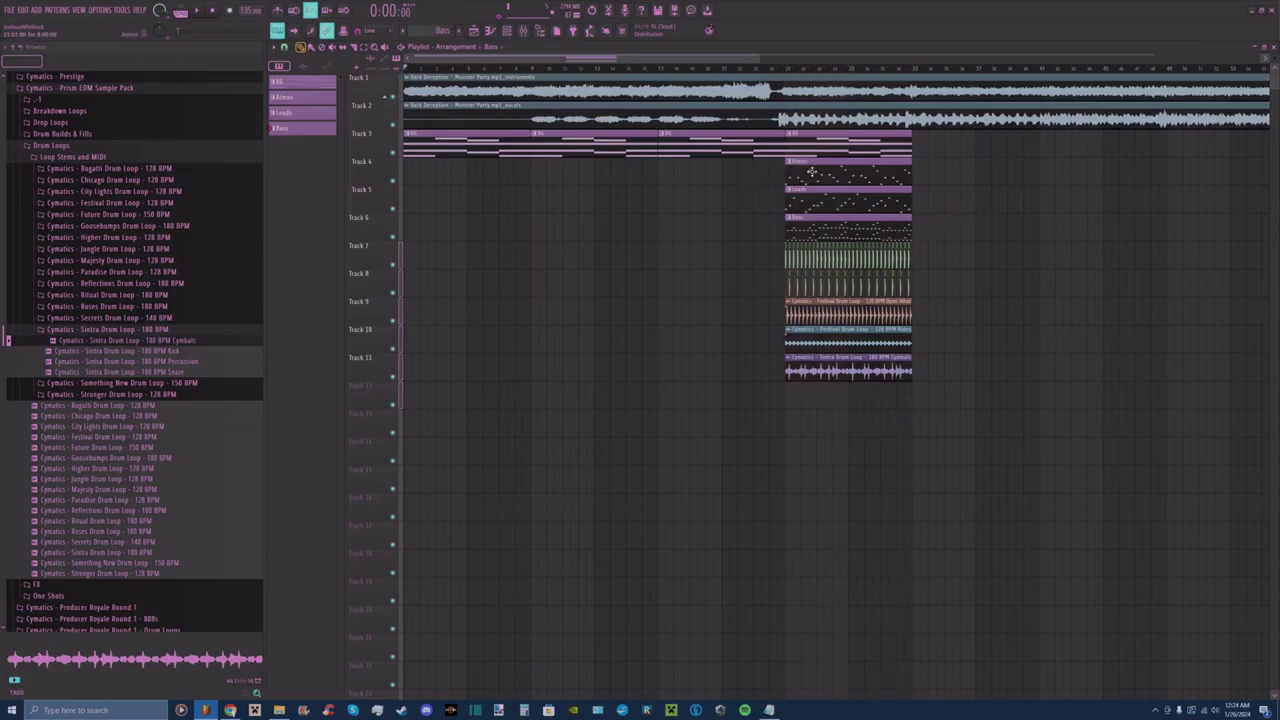
Place Atmos clips at bars 1 and 9 on Track 4 and delete the first BG clip from Track 3.
click(418, 173)
right_click(445, 148)
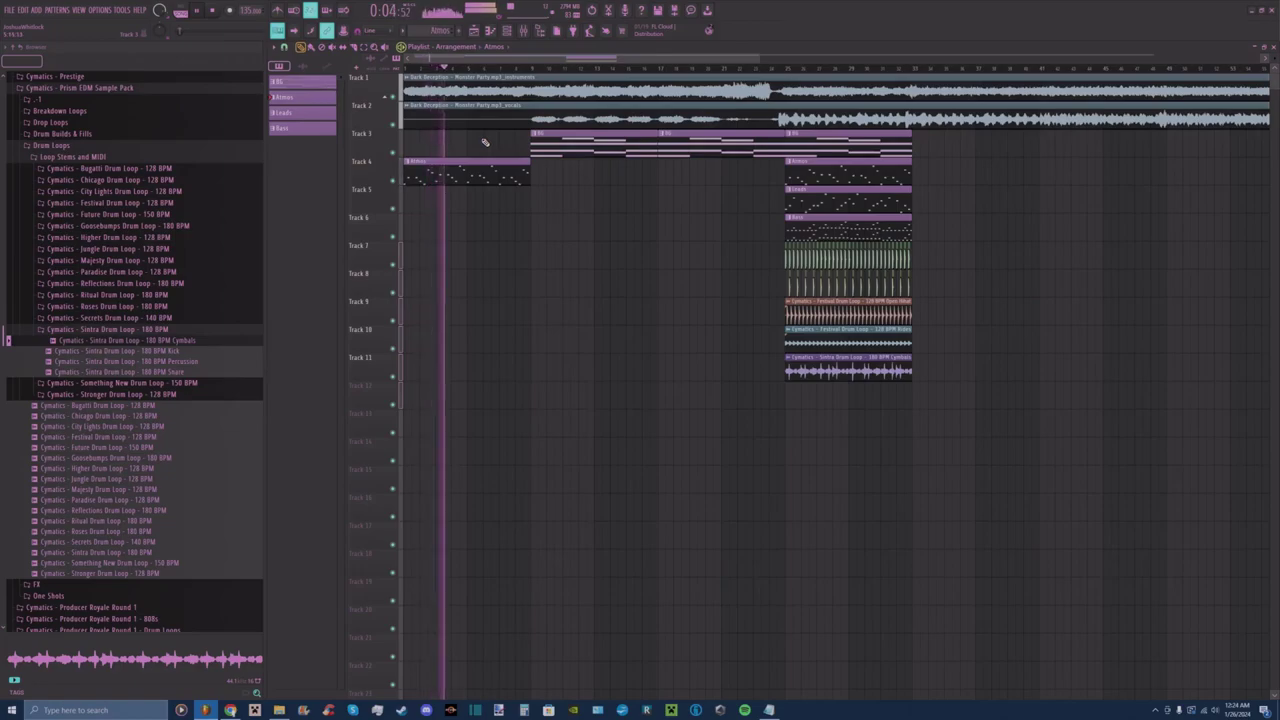
click(532, 172)
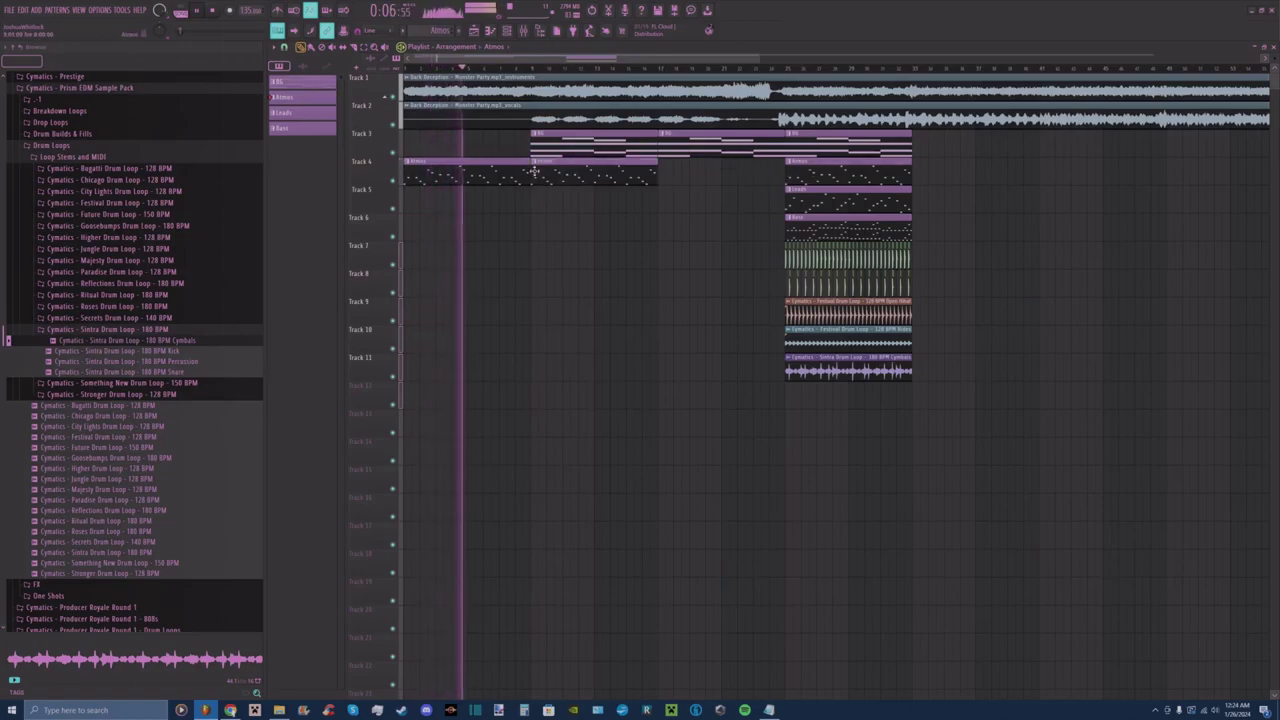
Place an Atmos clip on Track 4 and a Sintra cymbals loop clip on Track 11, both at bar 17.
click(662, 173)
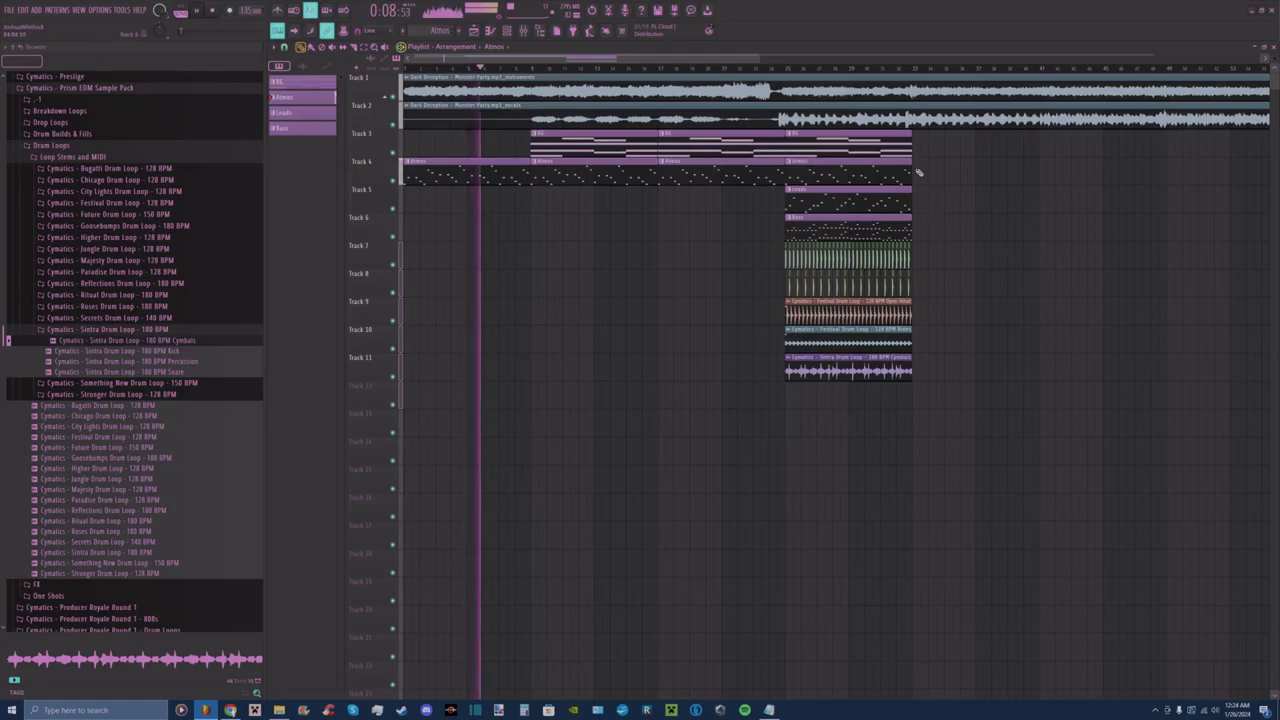
drag(760, 58, 681, 68)
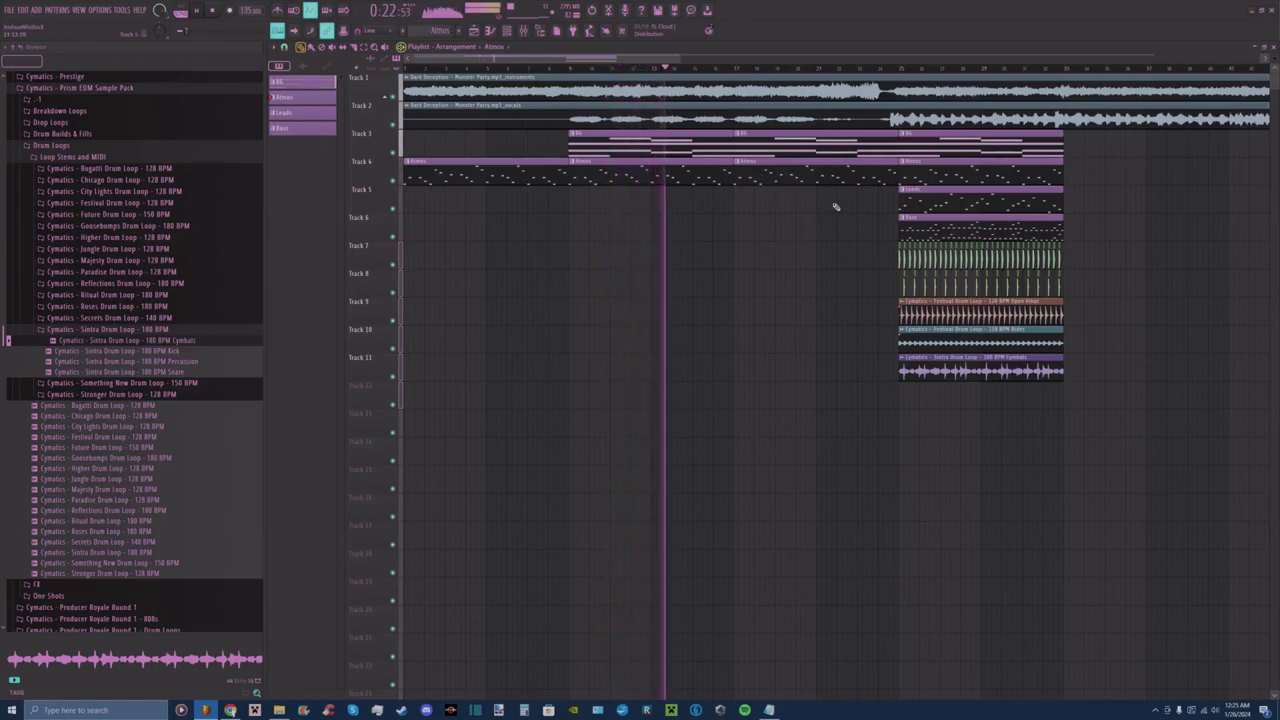
click(921, 374)
click(737, 366)
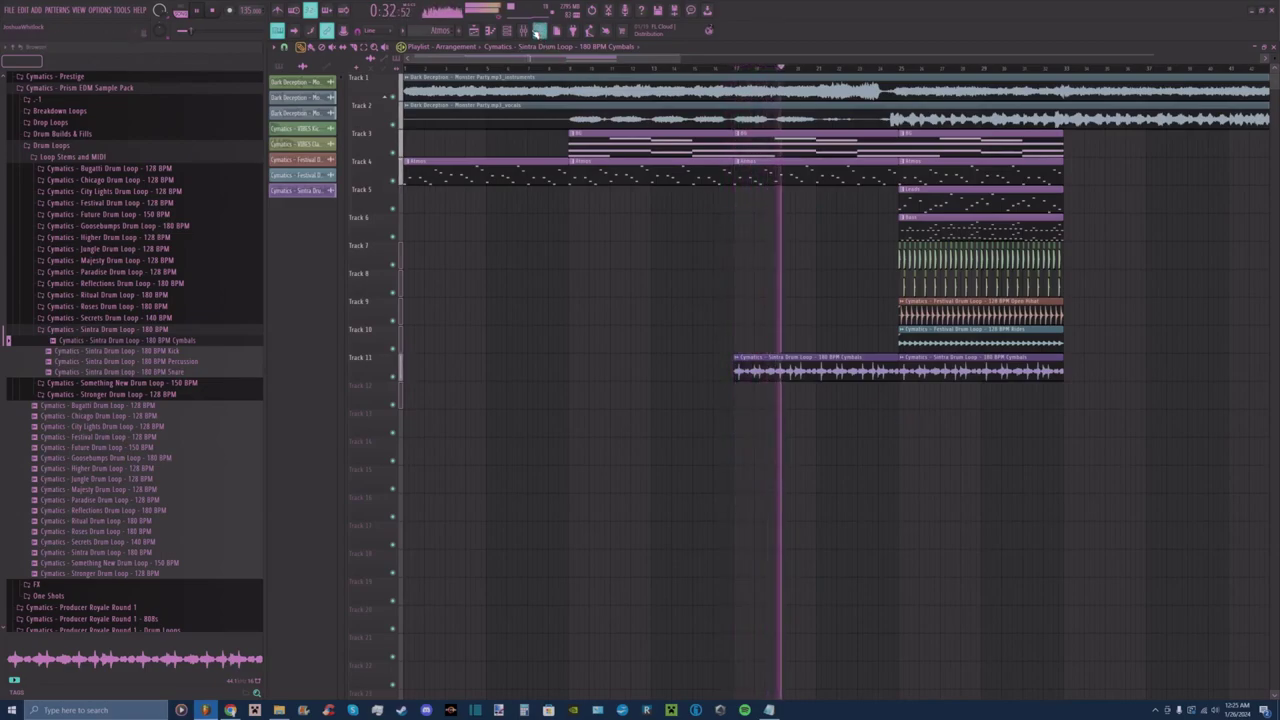
Check the Sintra cymbals loop's channel in the mixer and close the mixer.
click(539, 31)
drag(879, 392, 852, 456)
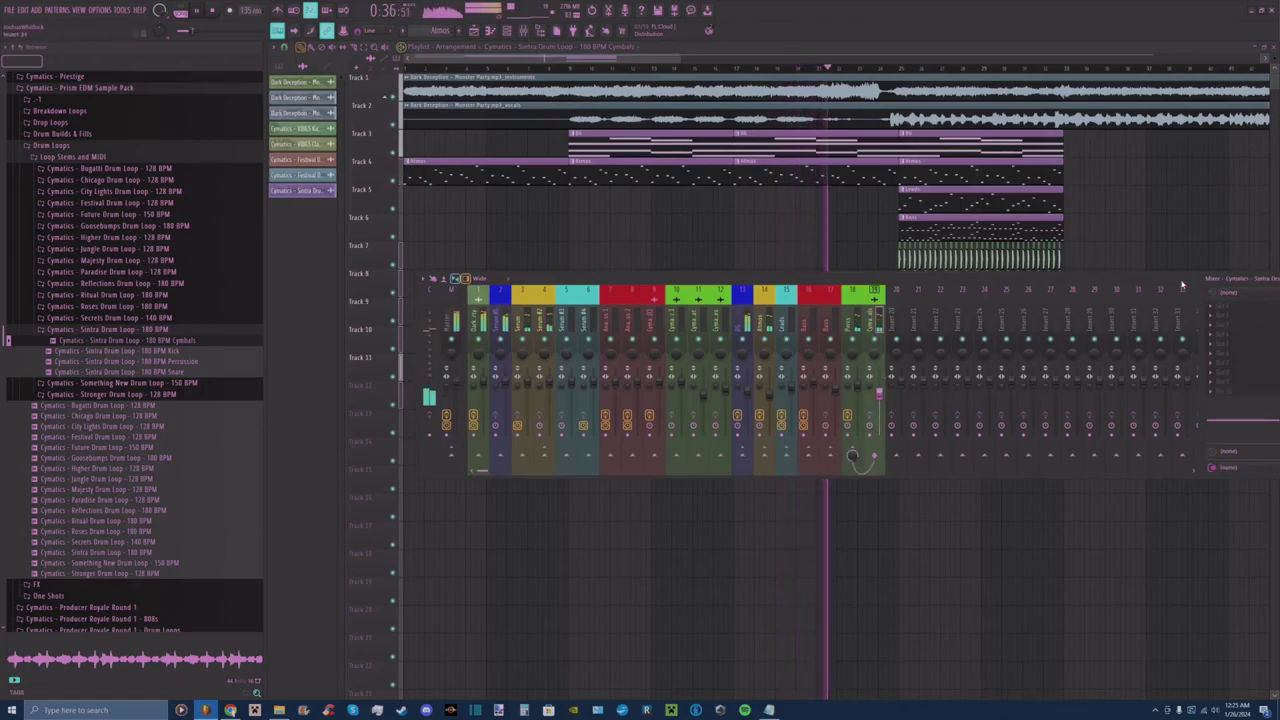
drag(1183, 284, 1074, 295)
click(1201, 291)
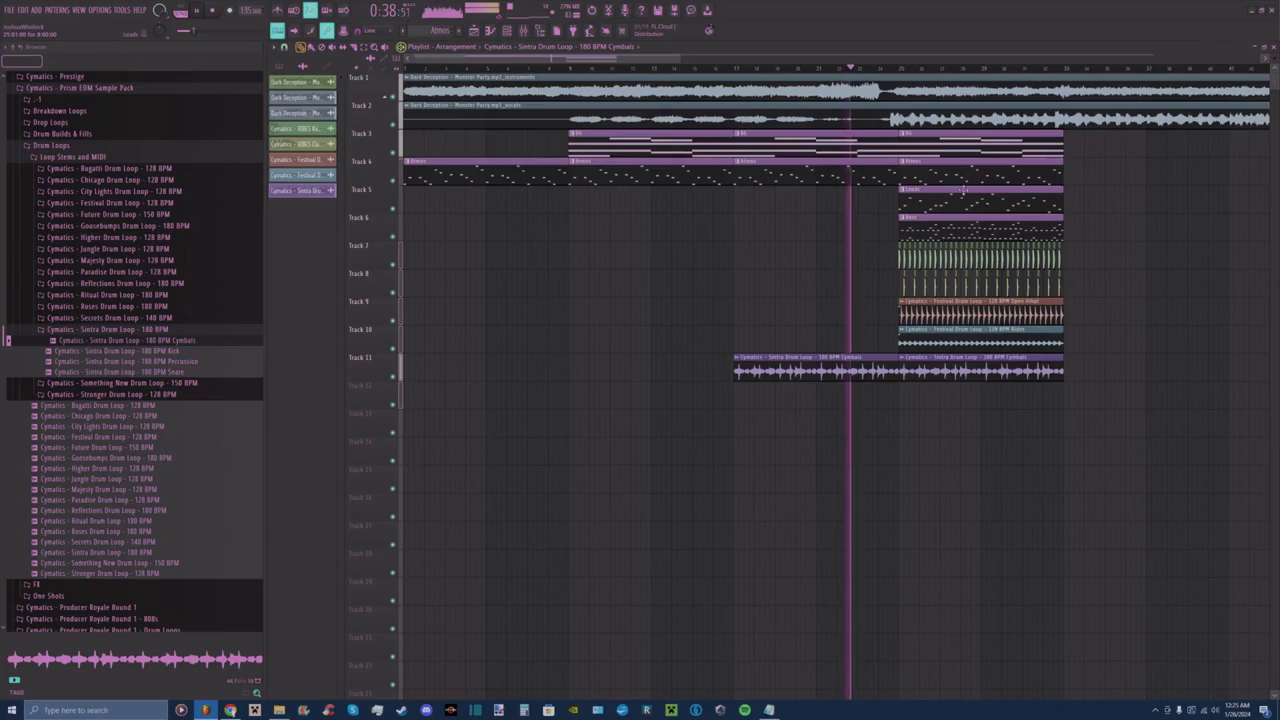
Trim the Atmos and BG clips before bar 25 to end at bar 24 and play the transition.
drag(679, 57, 536, 58)
drag(532, 58, 656, 59)
drag(638, 163, 602, 164)
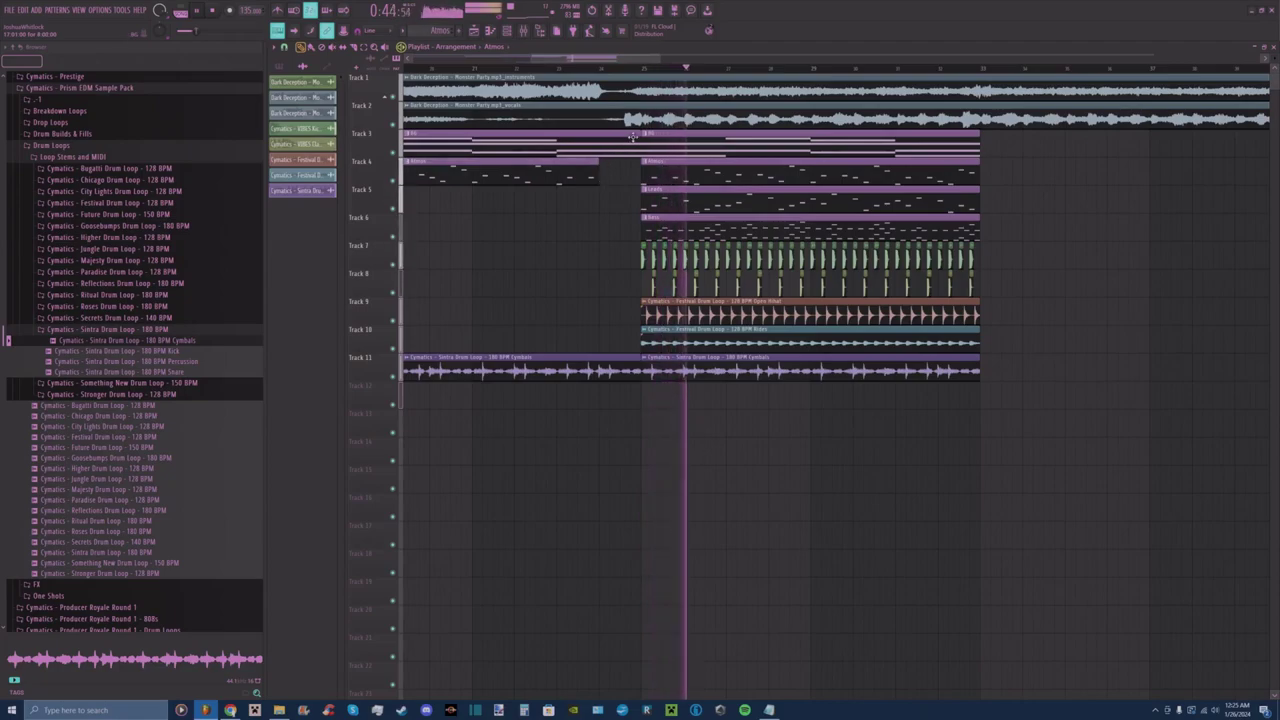
drag(638, 134, 600, 136)
key(space)
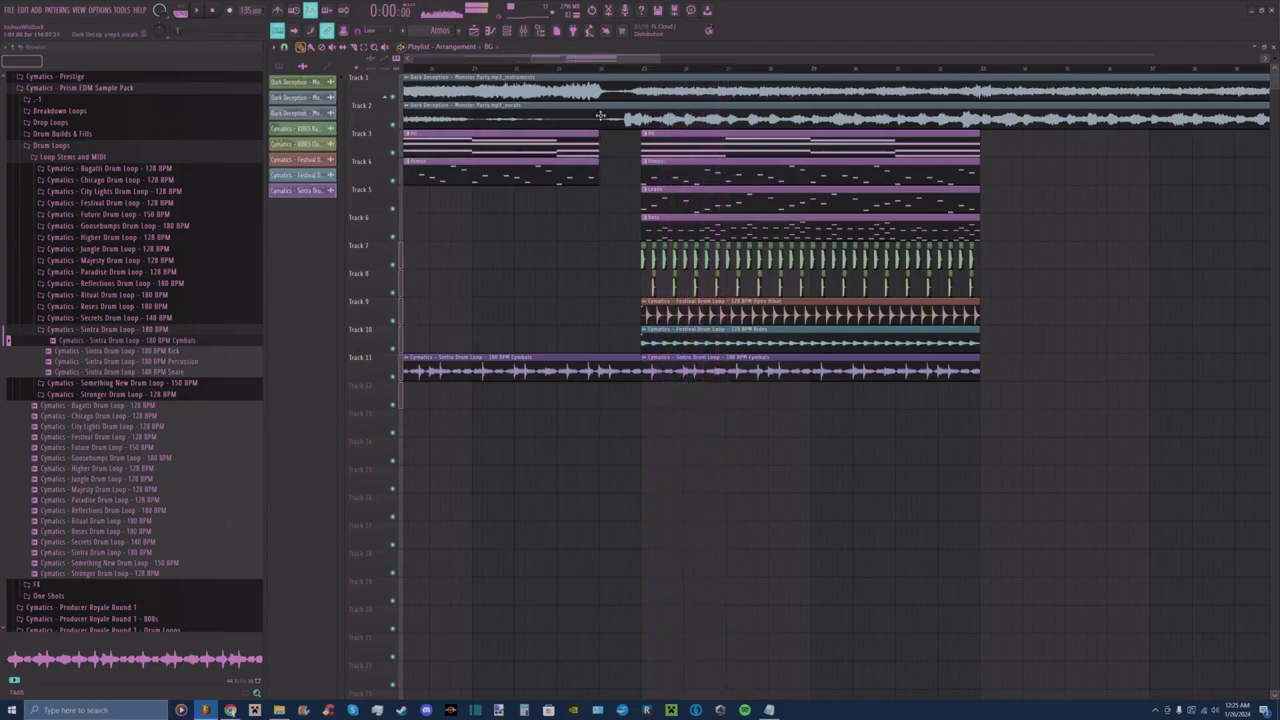
key(space)
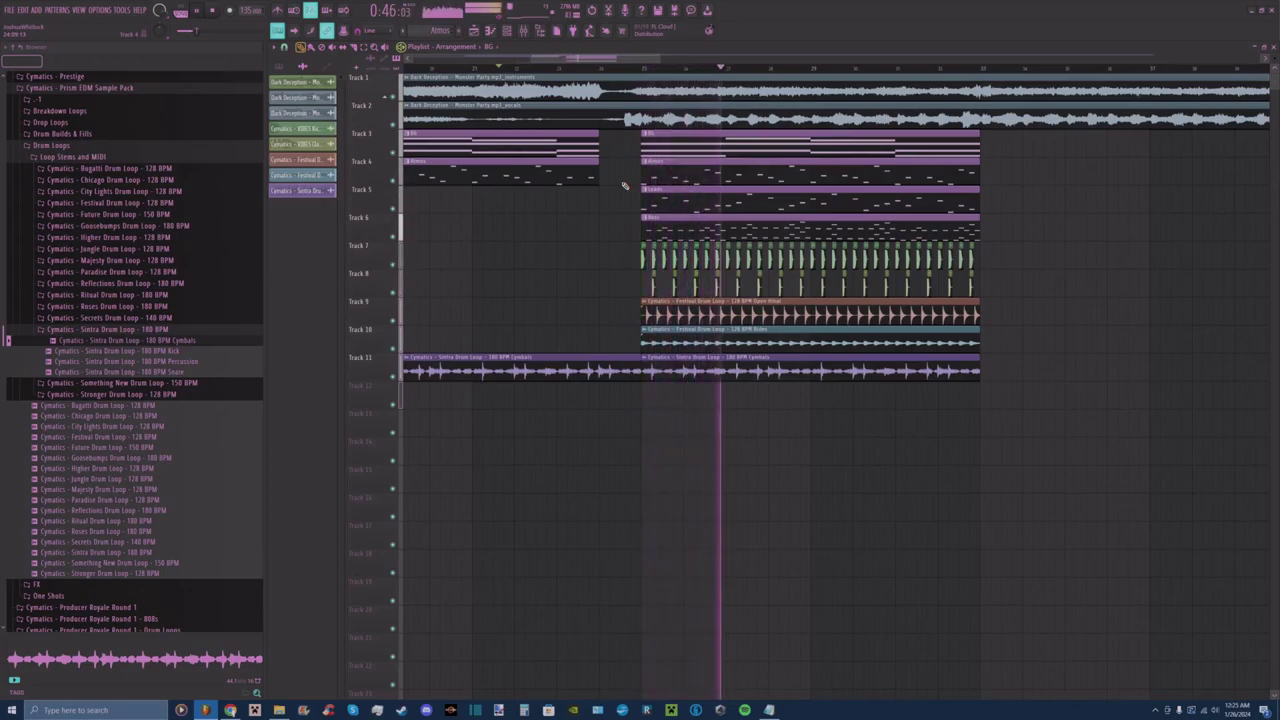
Duplicate the bar 25 pattern and drum clips on Tracks 3 to 11 and align the copies at bar 33.
scroll(746, 144, down, 2)
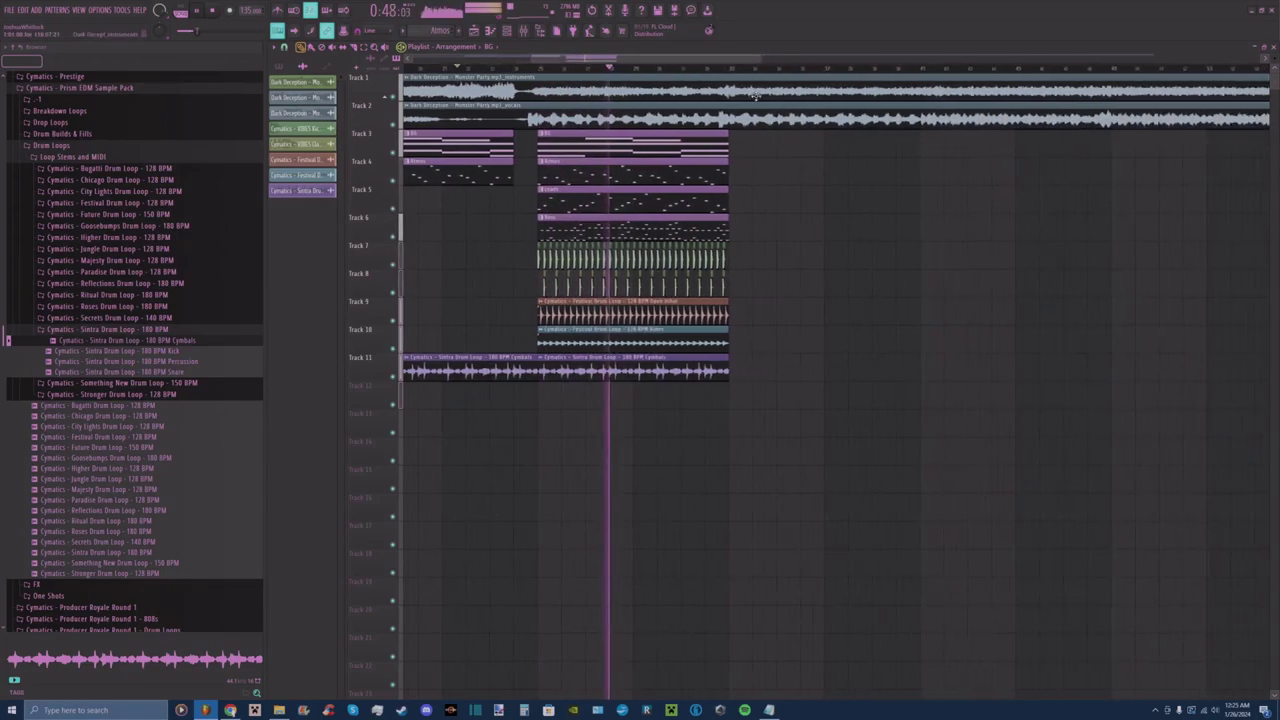
drag(746, 144, 543, 386)
key(ctrl+b)
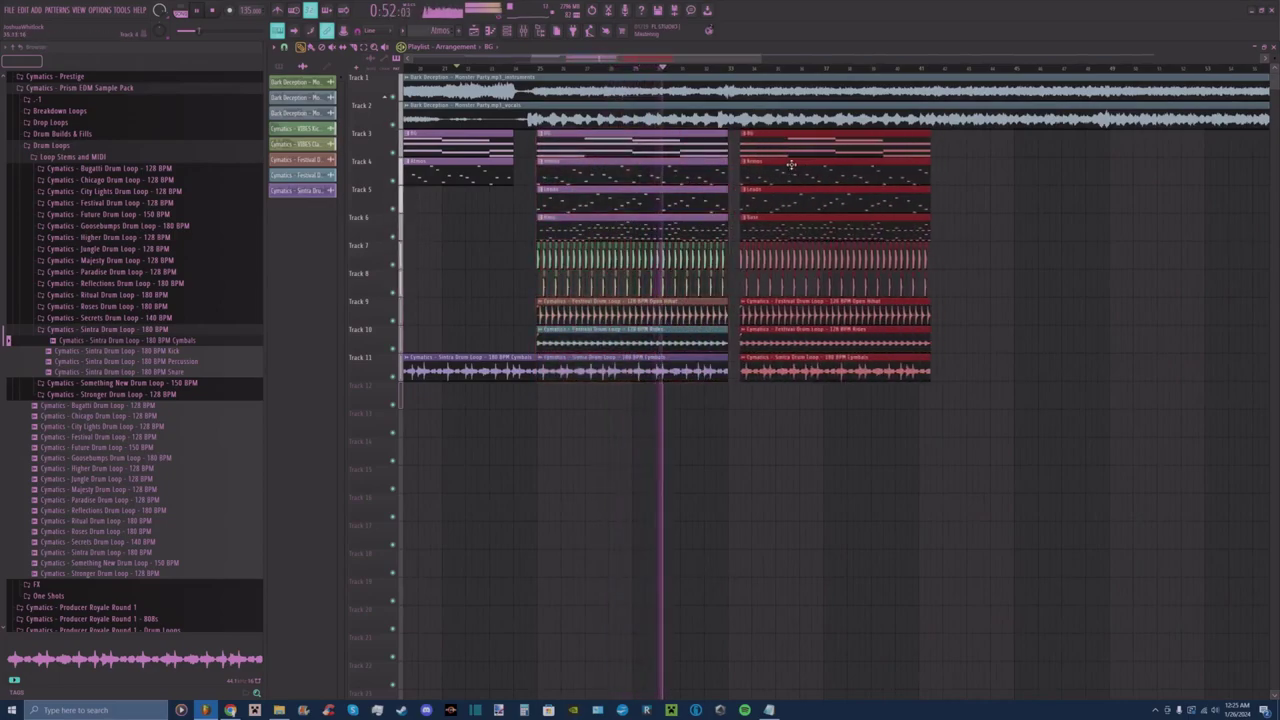
click(978, 174)
right_click(990, 176)
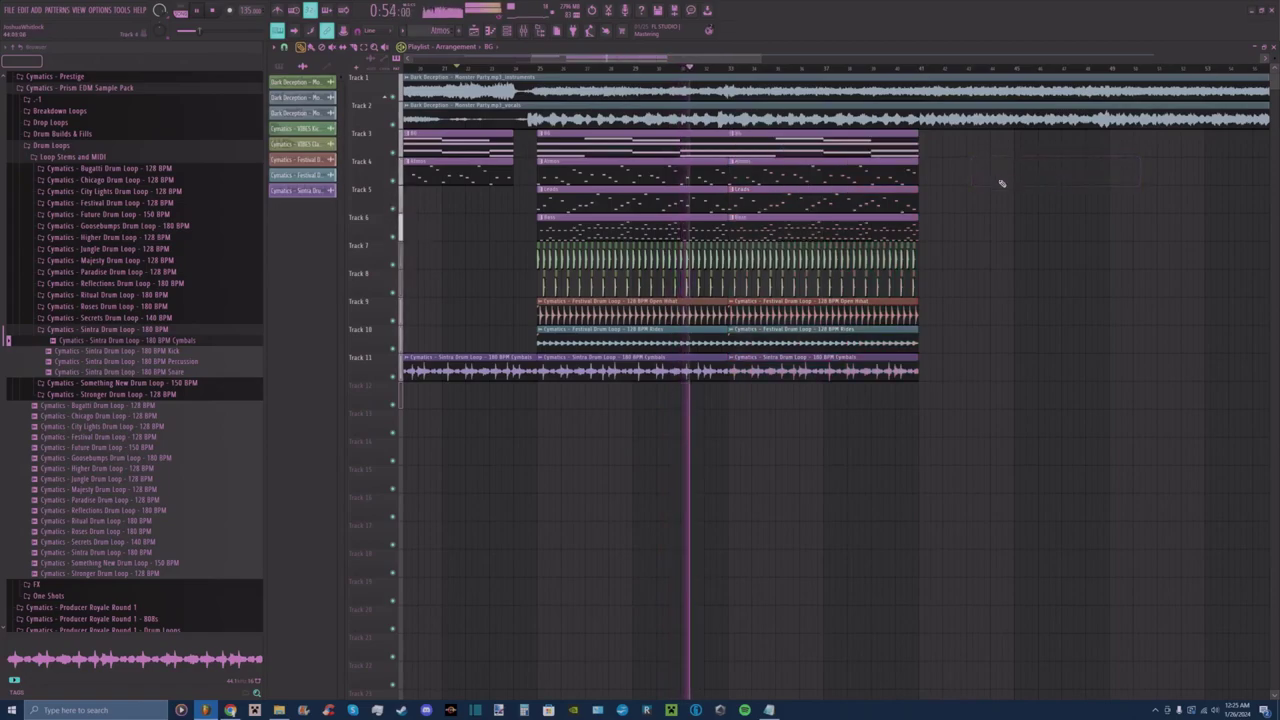
Copy the bar 33 pattern and drum clips on Tracks 3 to 11 to bar 41.
scroll(706, 68, up, 2)
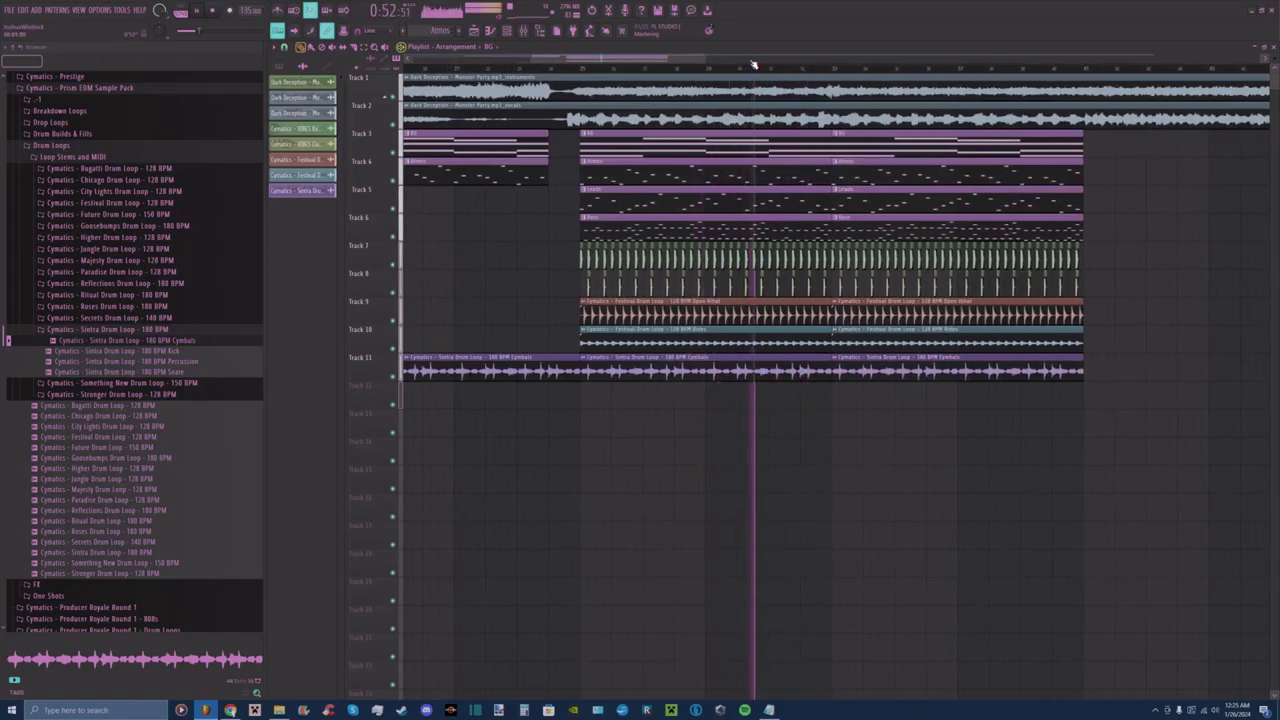
mouse_move(728, 59)
mouse_down()
mouse_move(1174, 73)
mouse_move(751, 63)
mouse_up()
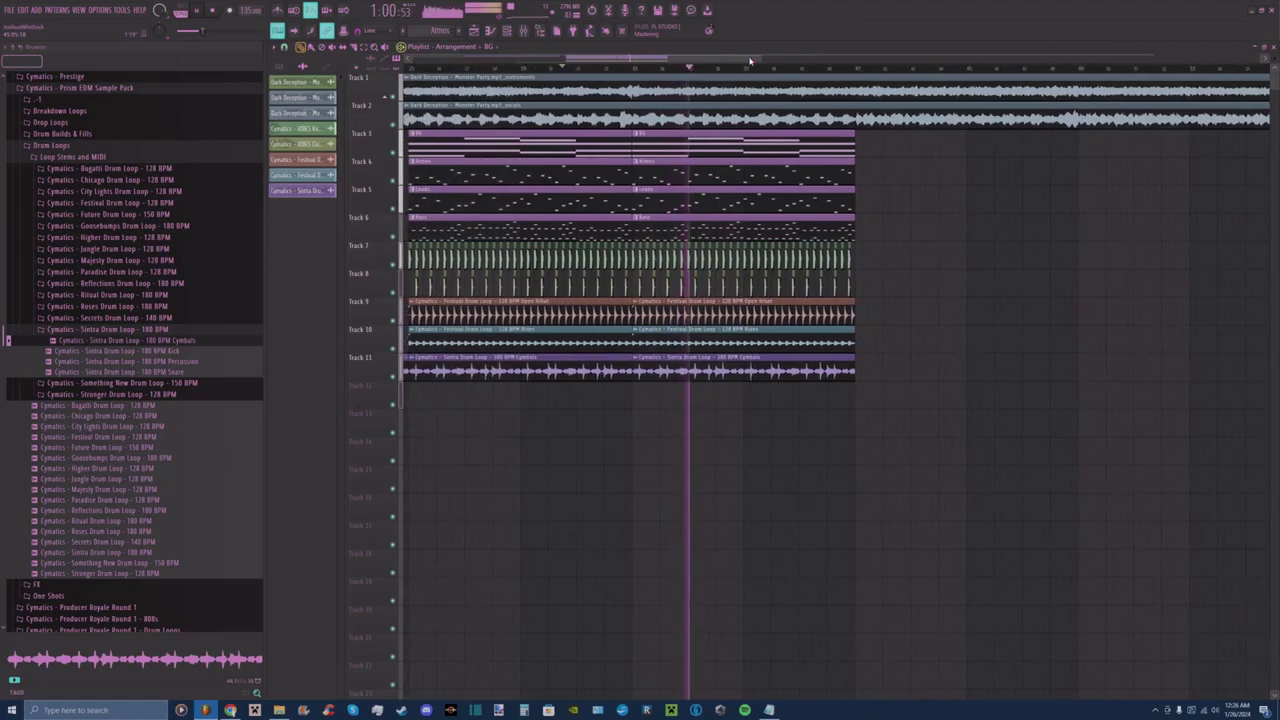
drag(897, 131, 636, 383)
drag(700, 170, 918, 169)
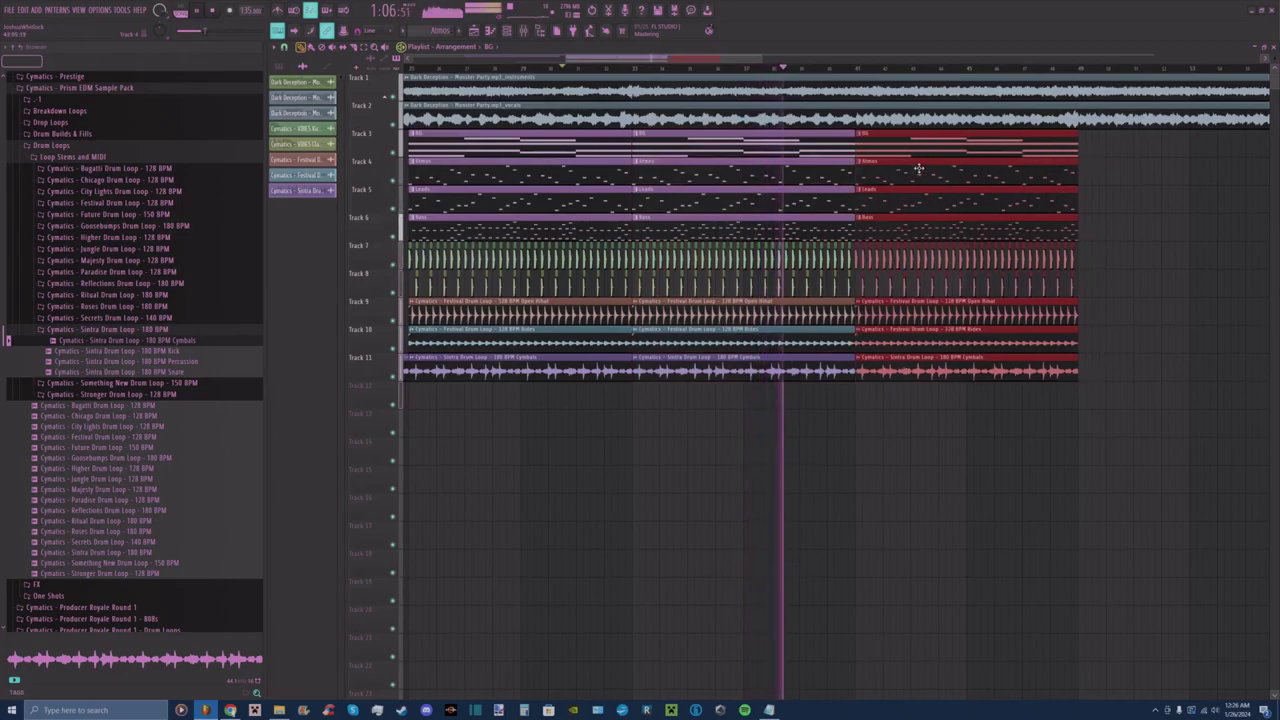
click(1141, 187)
right_click(1141, 197)
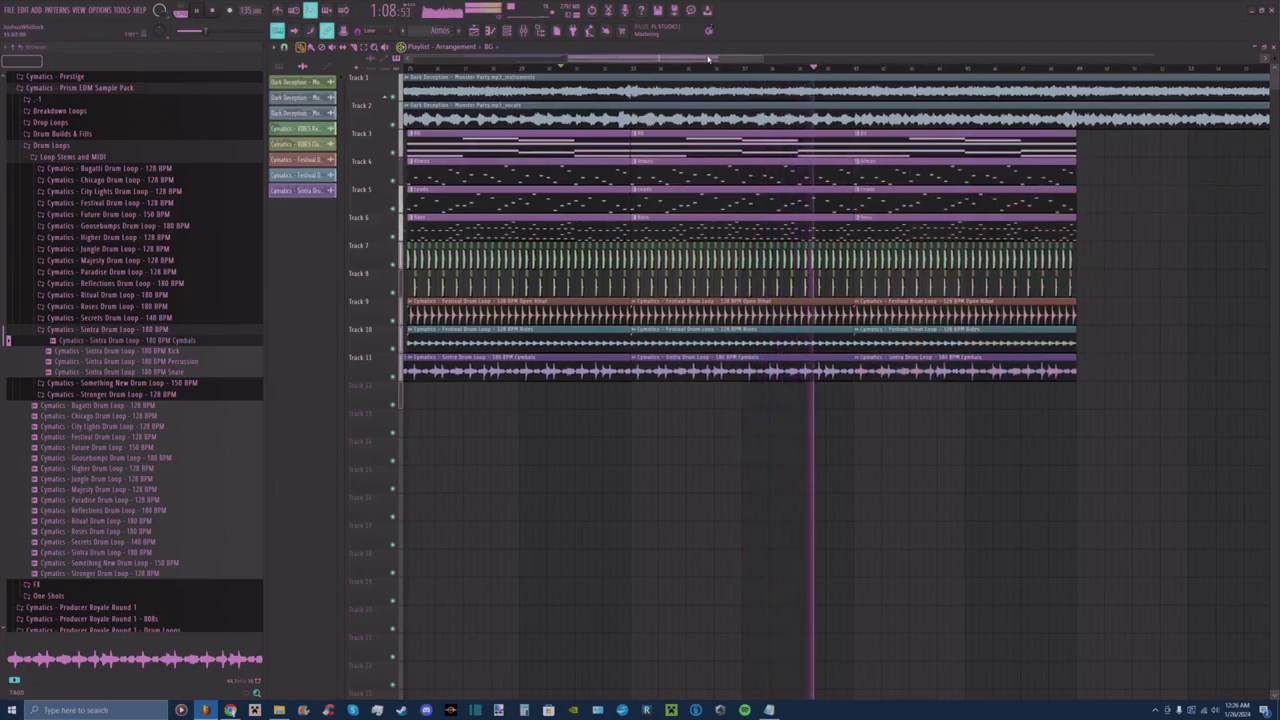
Delete the BG and Atmos clips at bar 41 from Tracks 3 and 4.
scroll(676, 152, right, 3)
right_click(677, 151)
right_click(617, 171)
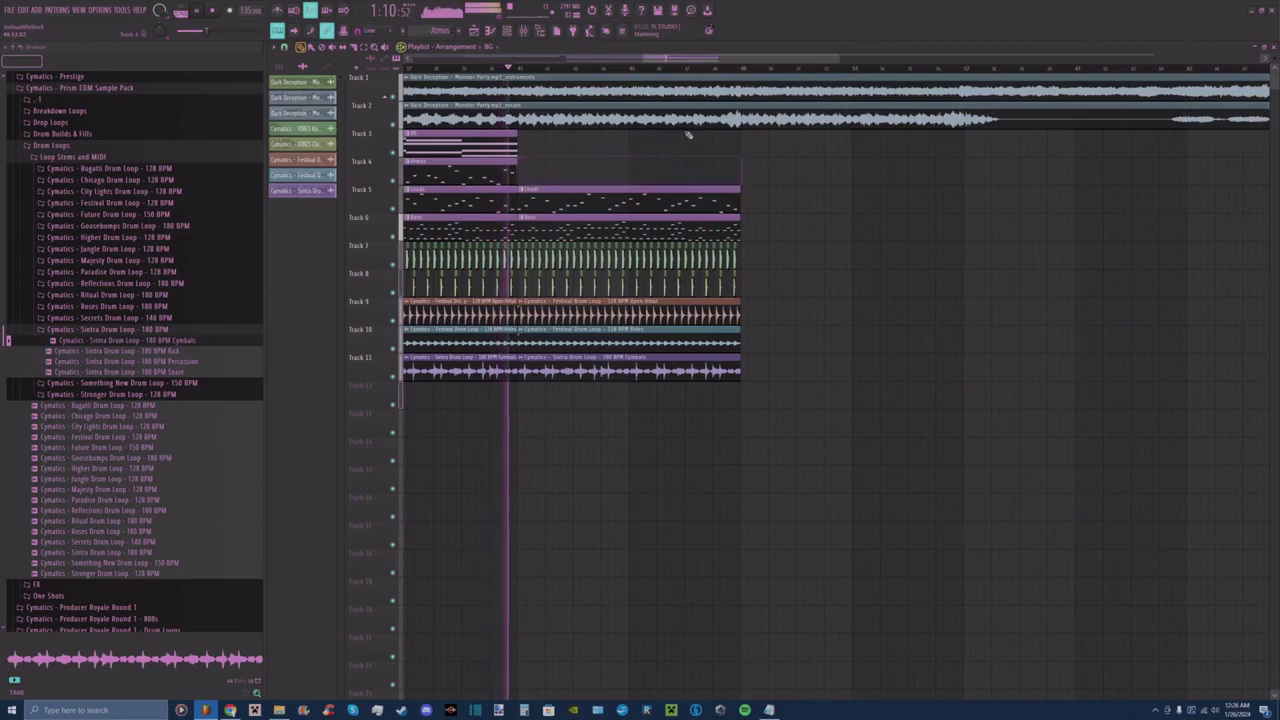
Duplicate the bar 41 clips on Tracks 5 to 11 to bar 49 and delete the copied Bass clip.
scroll(777, 149, left, 2)
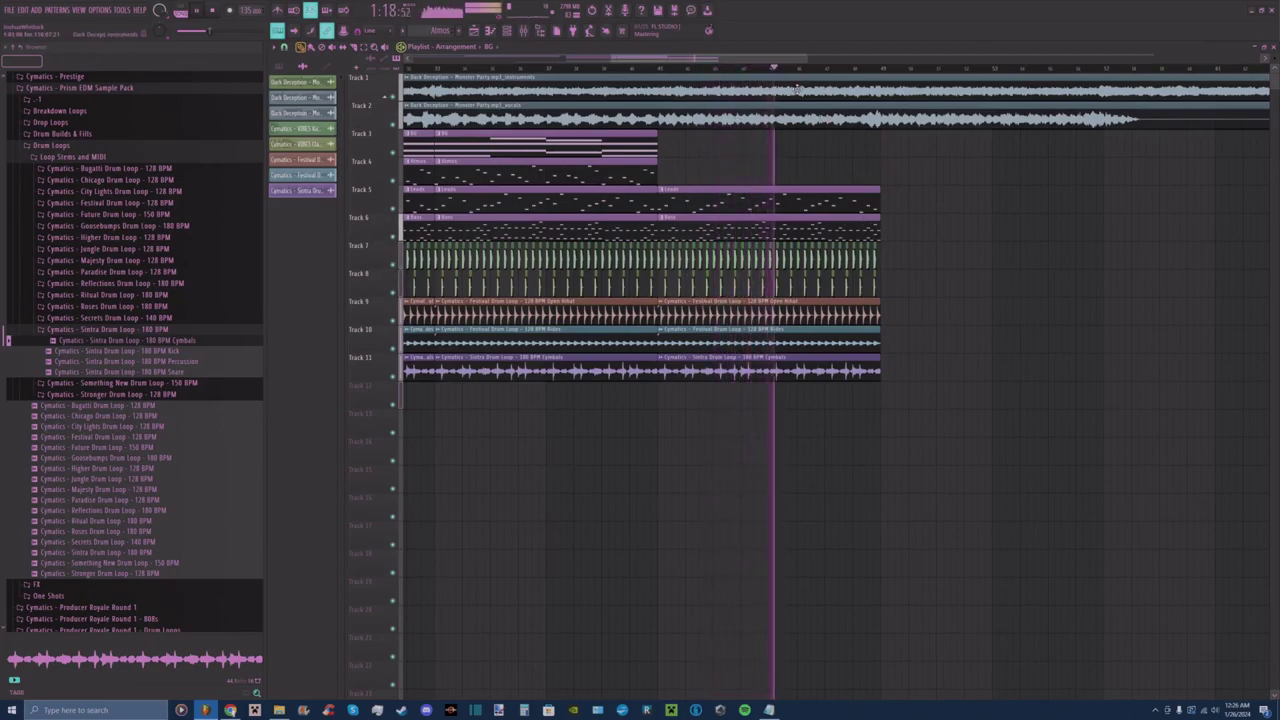
drag(914, 158, 661, 418)
key(ctrl+b)
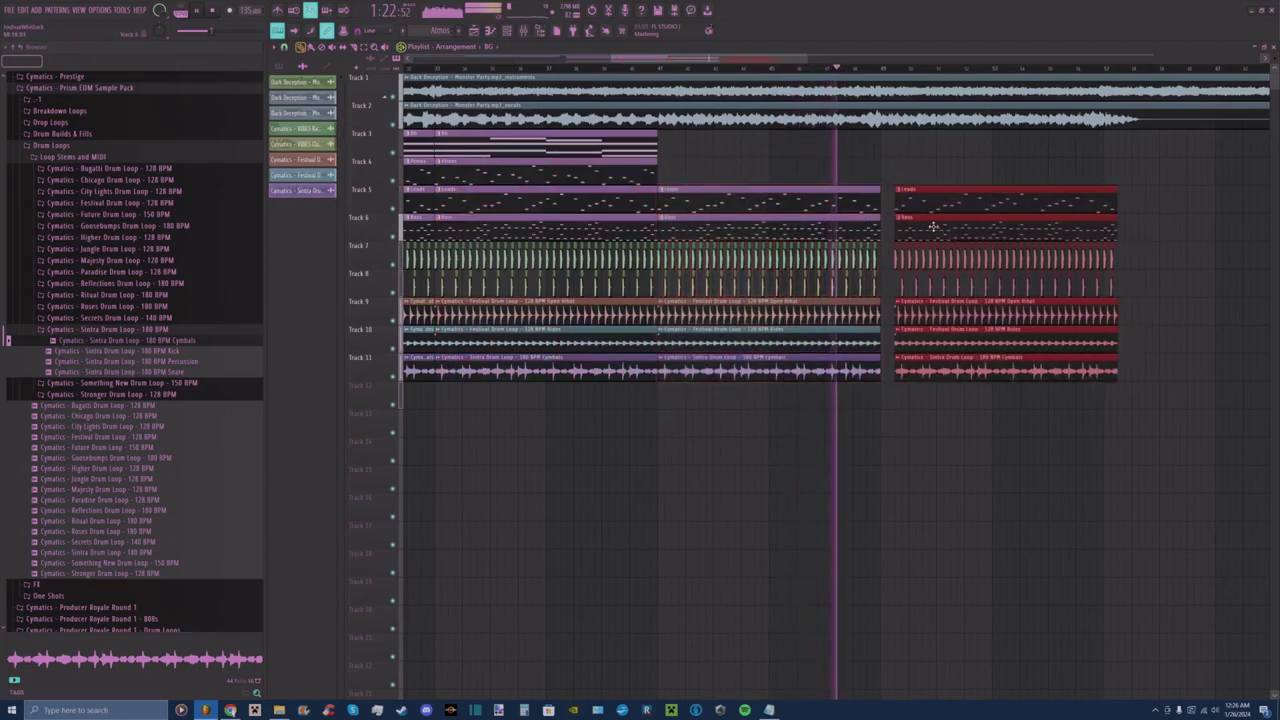
click(1172, 233)
right_click(1172, 233)
right_click(1036, 231)
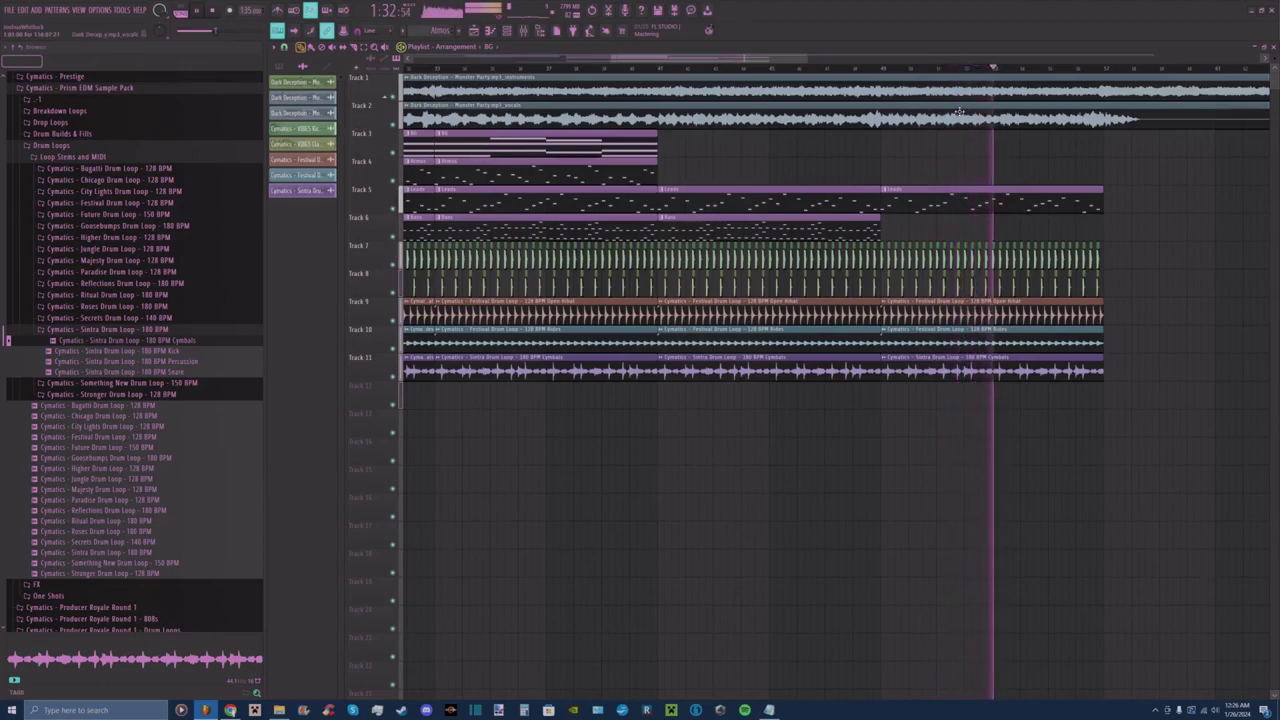
Try a BG clip at bar 57 on Track 3 and play the section.
drag(689, 60, 771, 86)
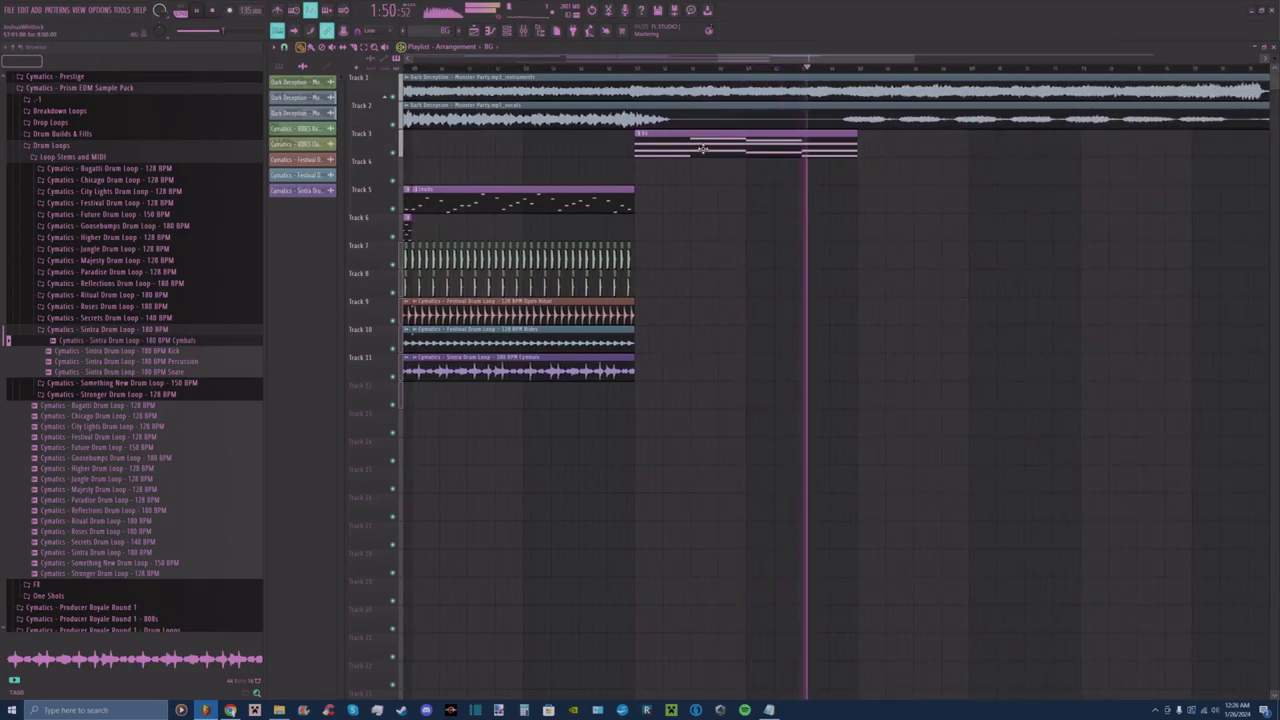
key(space)
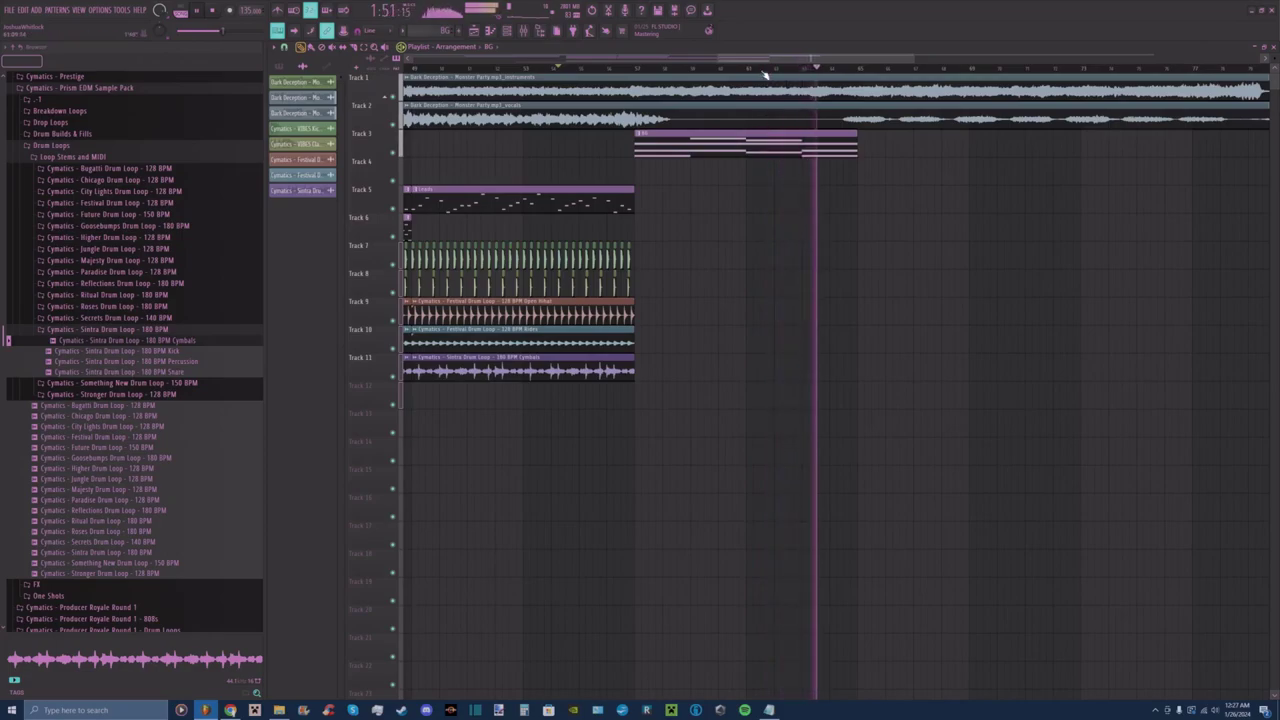
drag(757, 59, 783, 61)
scroll(783, 62, right, 1)
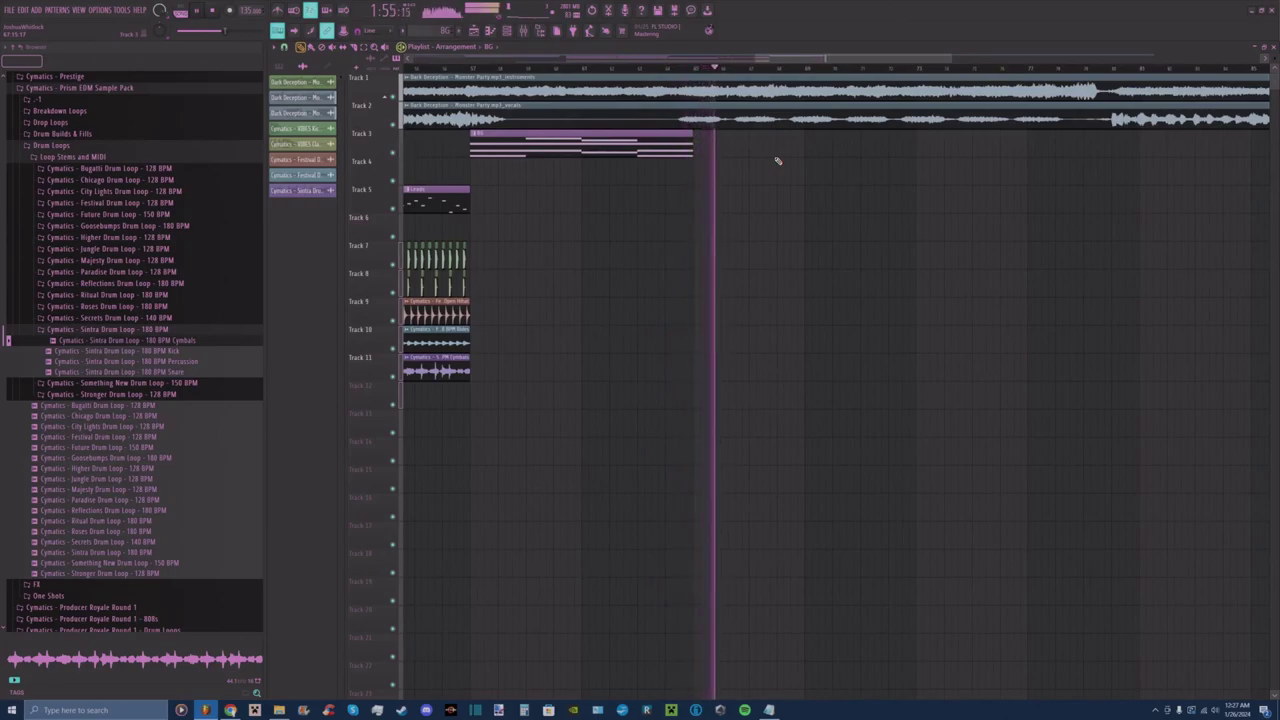
Replay the arrangement from around bar 49 through the transition into the BG clip at bar 57.
drag(829, 58, 724, 78)
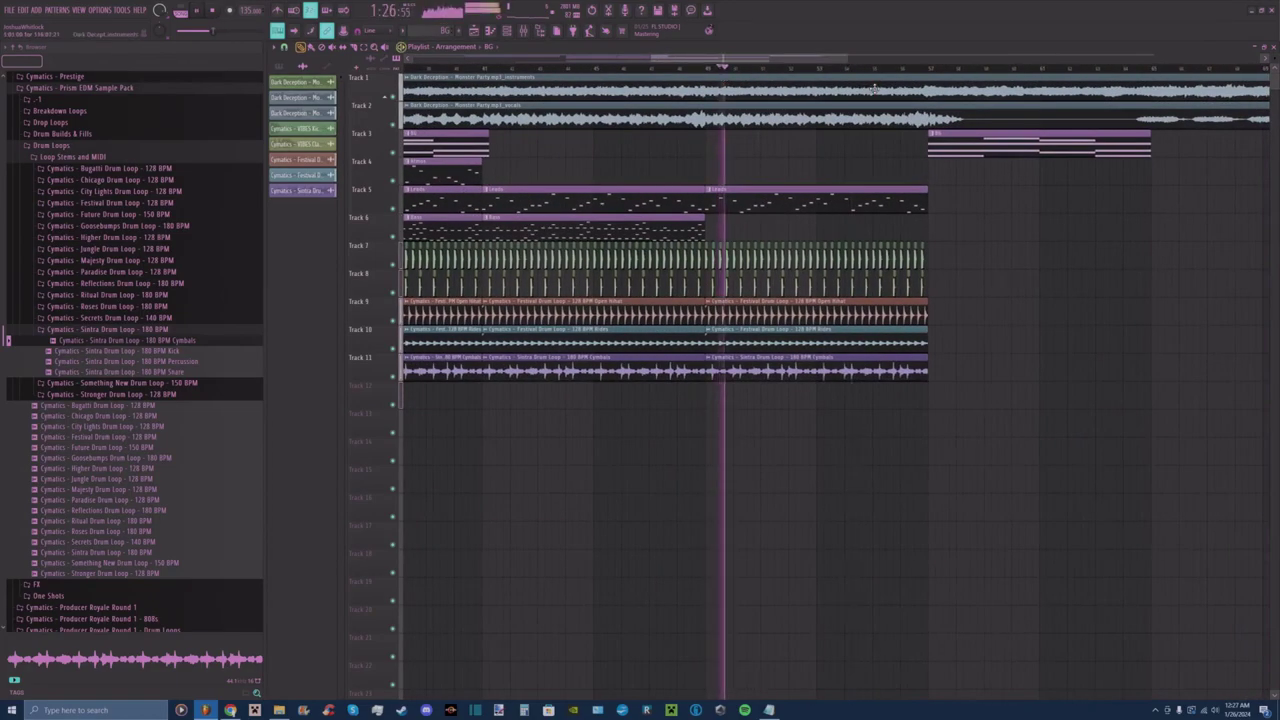
drag(847, 58, 738, 58)
drag(724, 59, 797, 67)
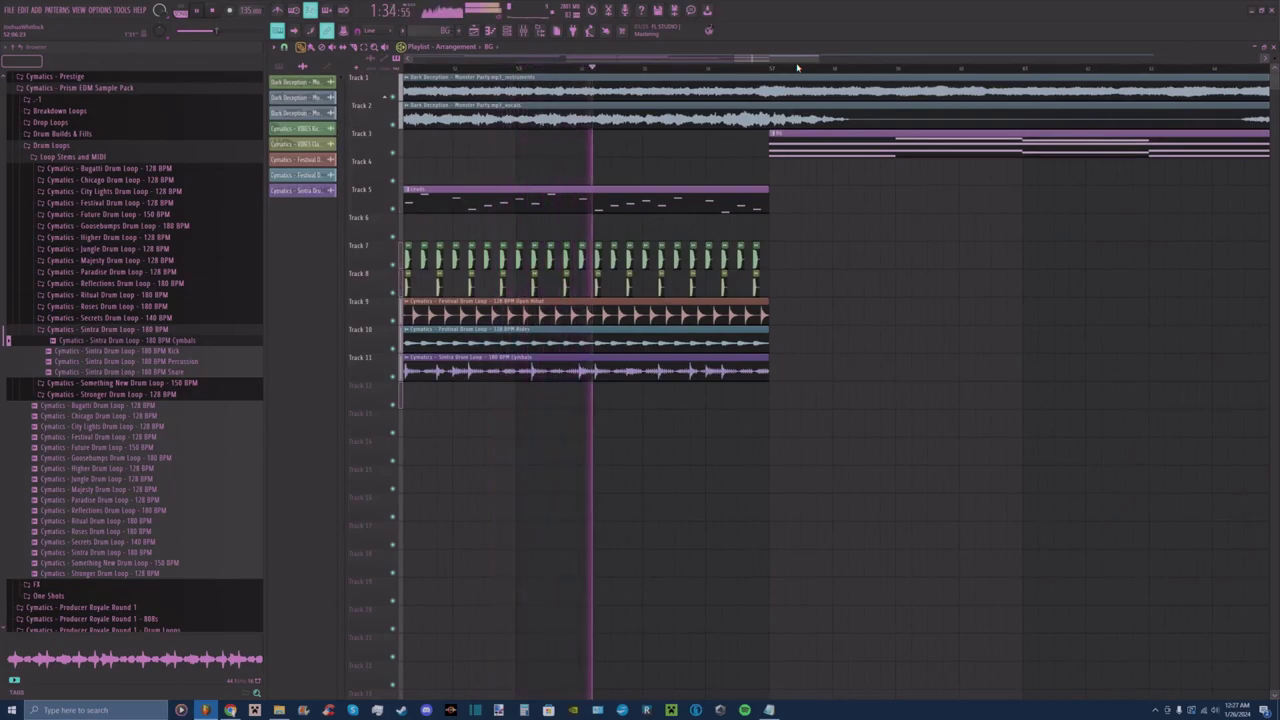
drag(797, 67, 811, 71)
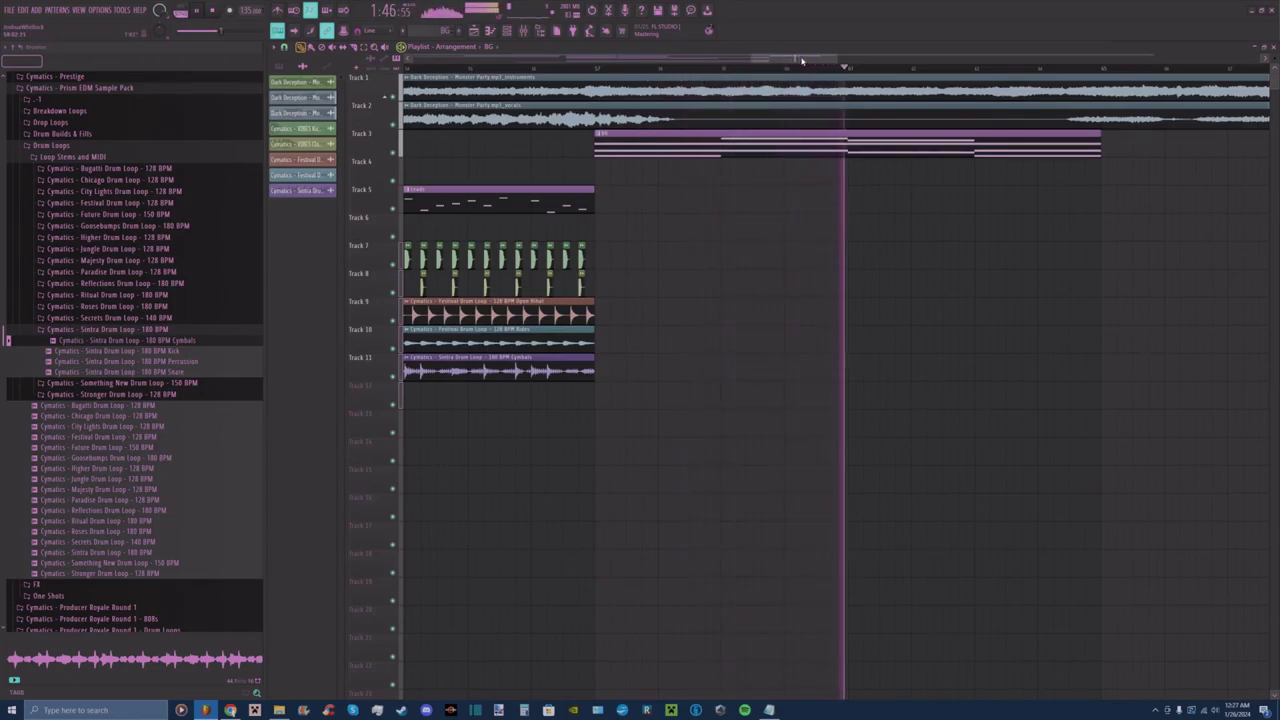
scroll(720, 64, up, 2)
click(624, 68)
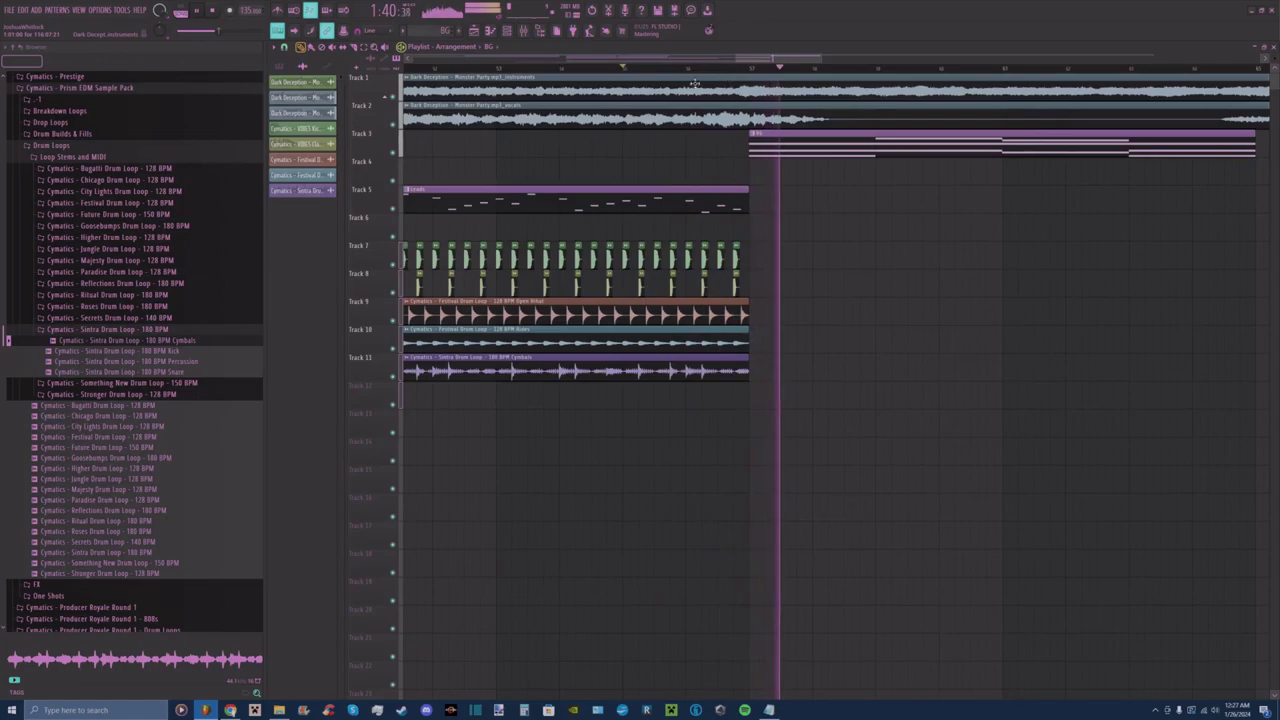
Solo the instrumental on Track 1, then the vocals on Track 2, and listen to each around bar 57.
click(393, 124)
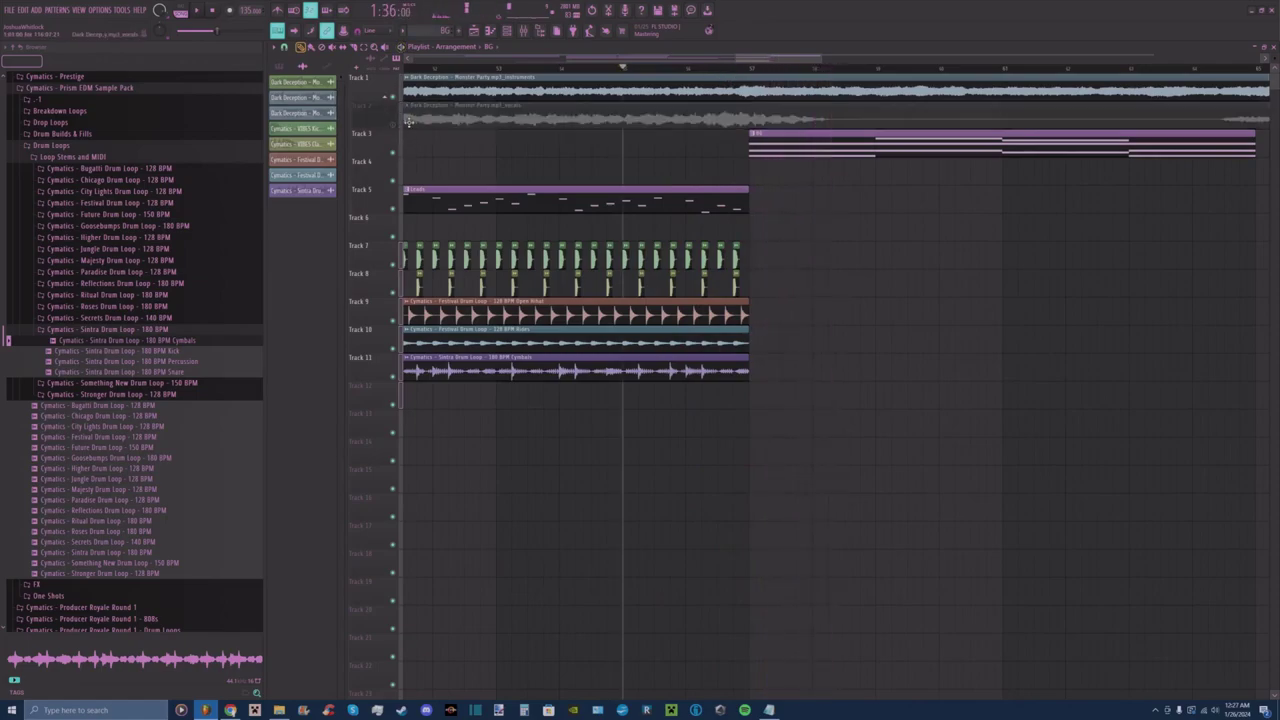
right_click(394, 98)
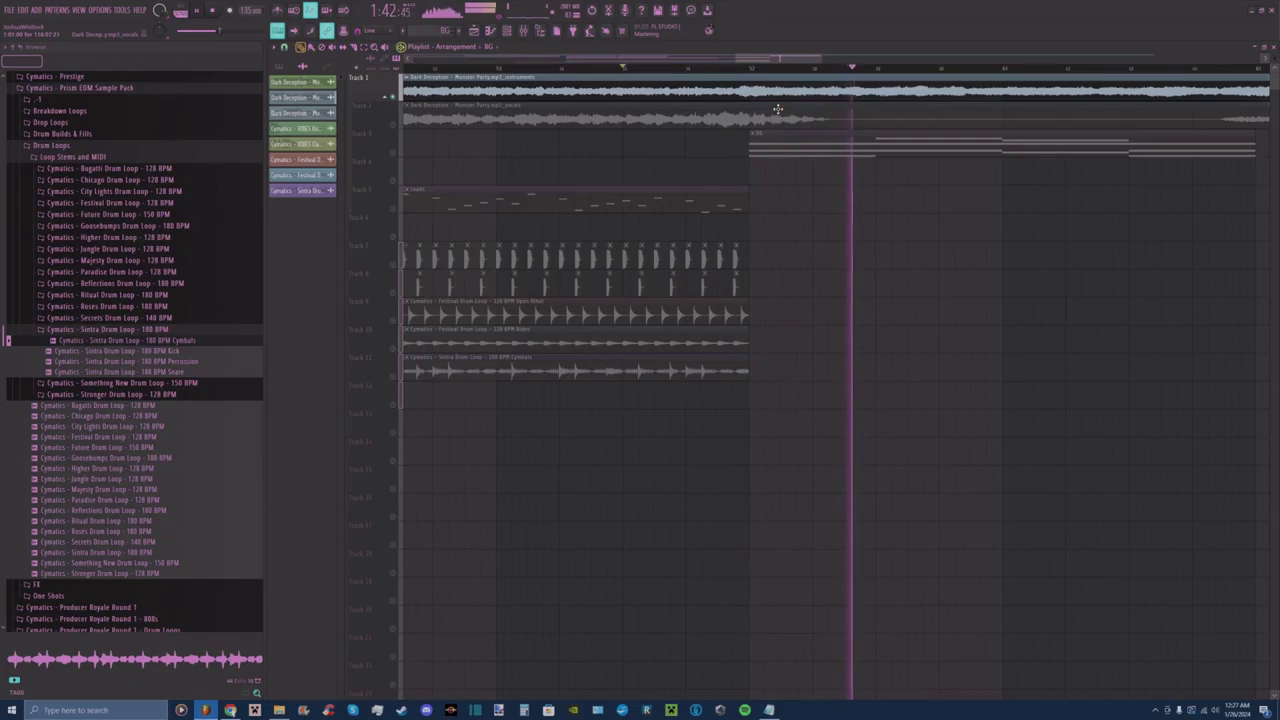
click(665, 73)
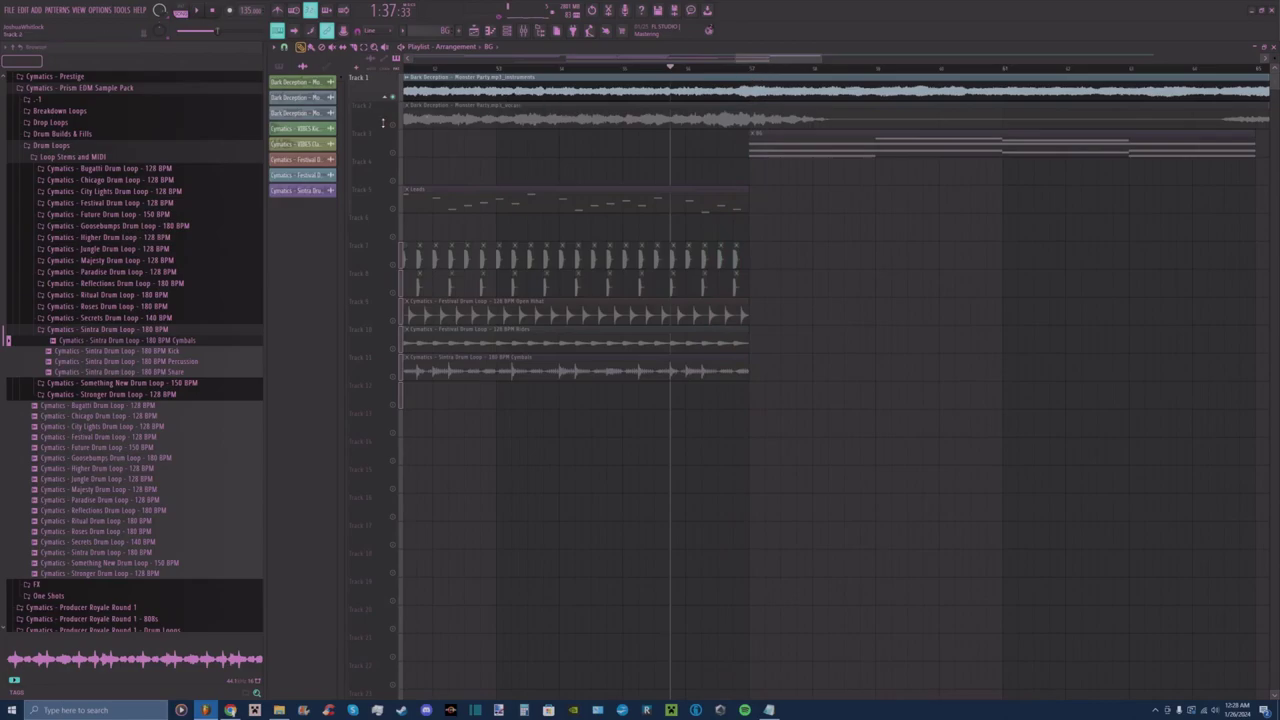
click(393, 125)
right_click(393, 125)
key(space)
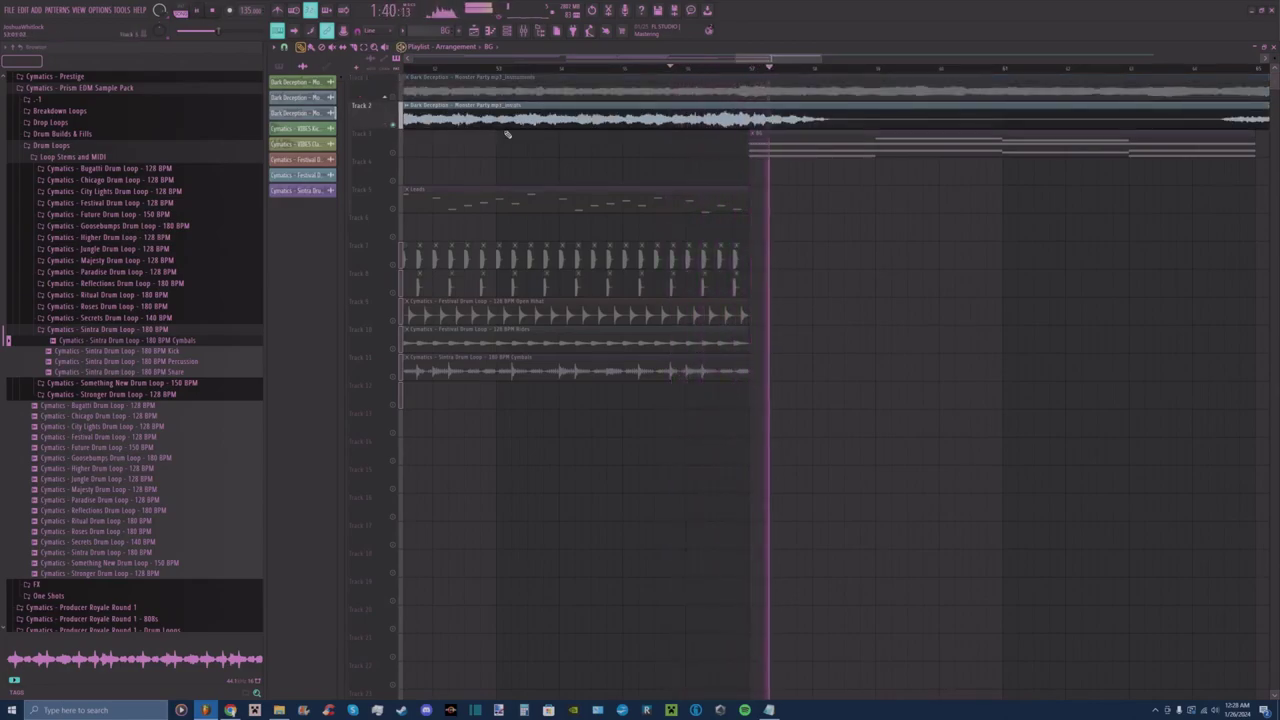
Enable Track 1 alongside the soloed Track 2 and play both through the bar 57 transition.
click(395, 100)
key(space)
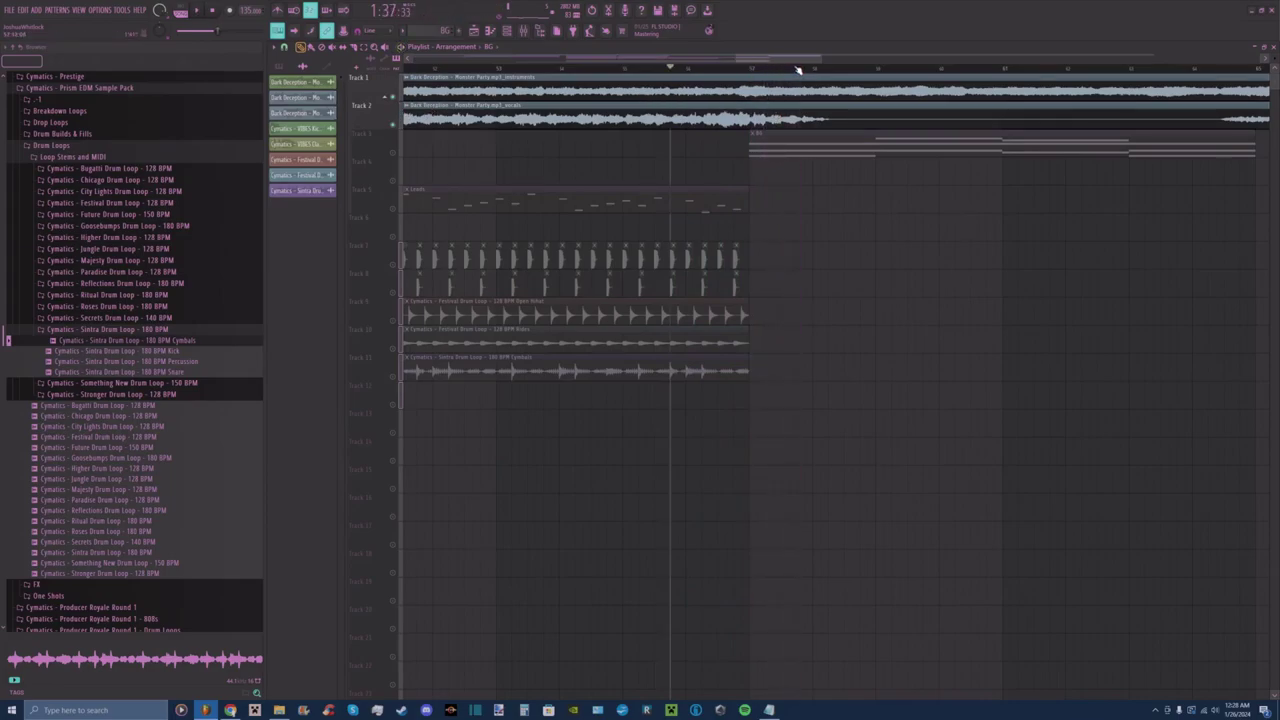
drag(821, 59, 851, 60)
drag(851, 60, 832, 60)
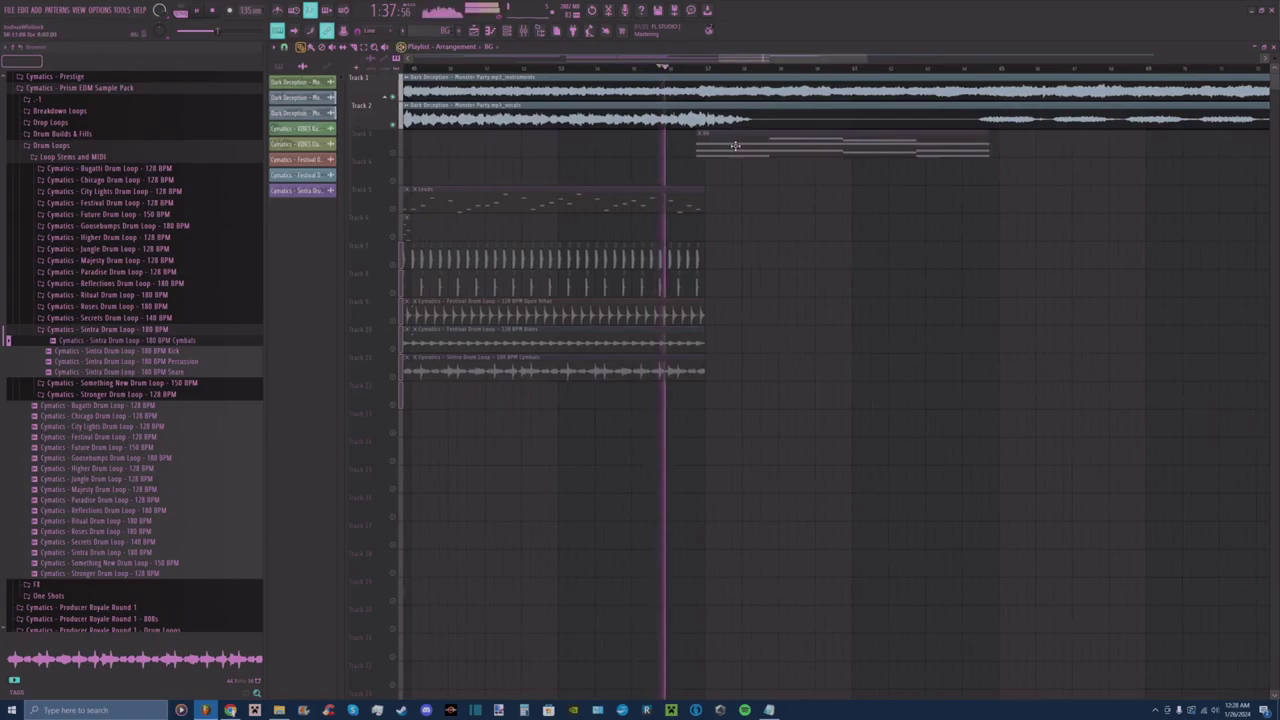
Re-enable all playlist tracks and play with the Track 3 BG clip moved about half a bar before bar 57.
key(space)
click(393, 153)
click(393, 153)
right_click(393, 153)
right_click(393, 153)
key(space)
key(space)
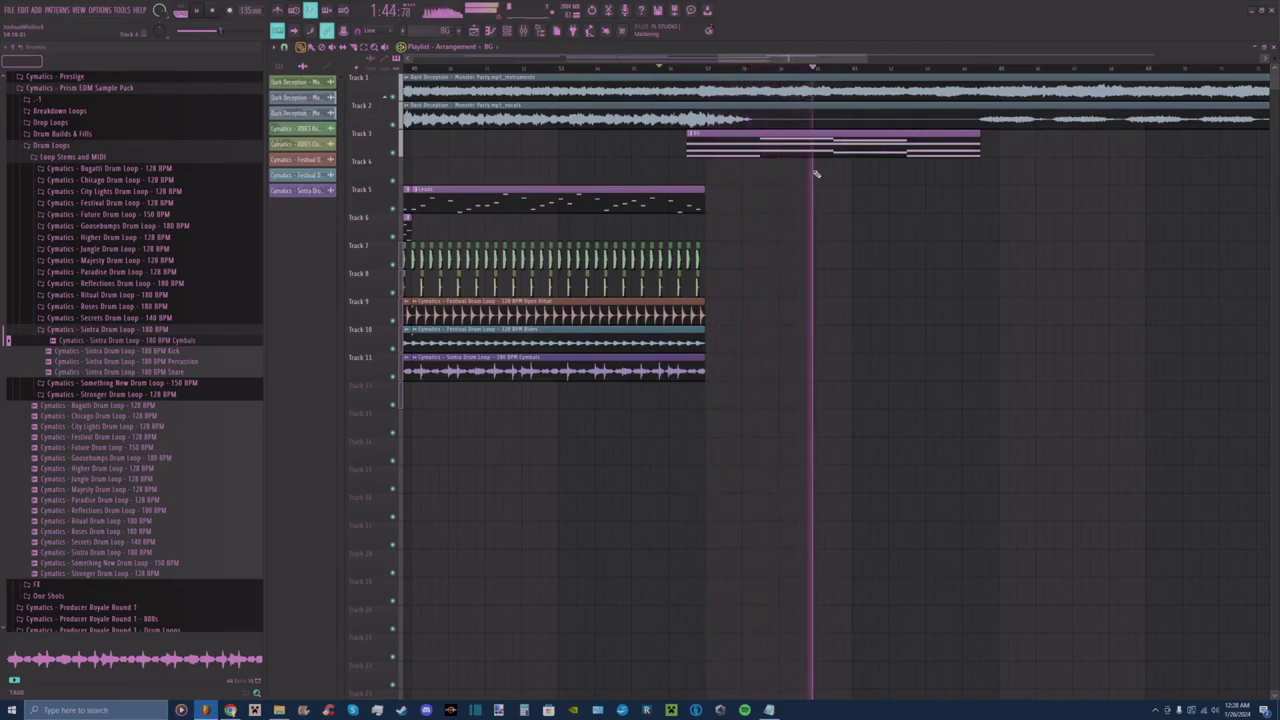
Delete the BG clip near bar 57 from Track 3 and stop playback.
drag(743, 59, 791, 68)
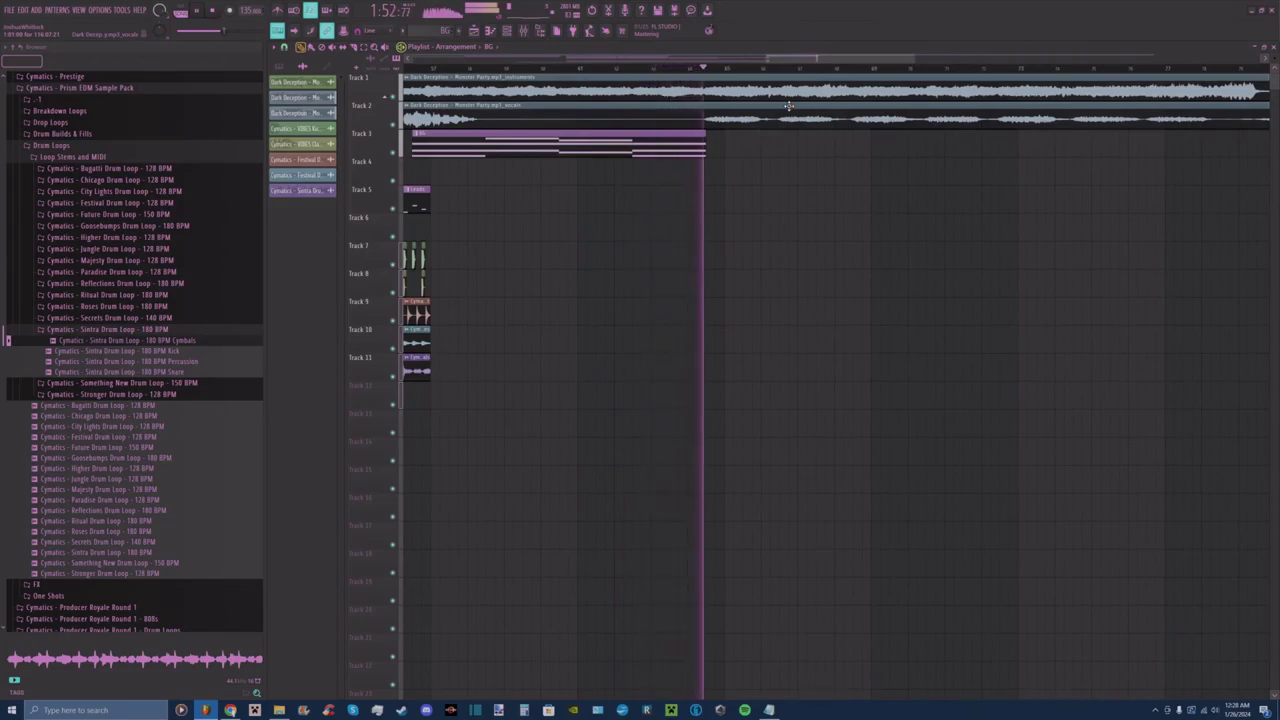
mouse_move(808, 58)
mouse_down()
mouse_move(846, 58)
mouse_move(794, 60)
mouse_up()
right_click(586, 151)
key(space)
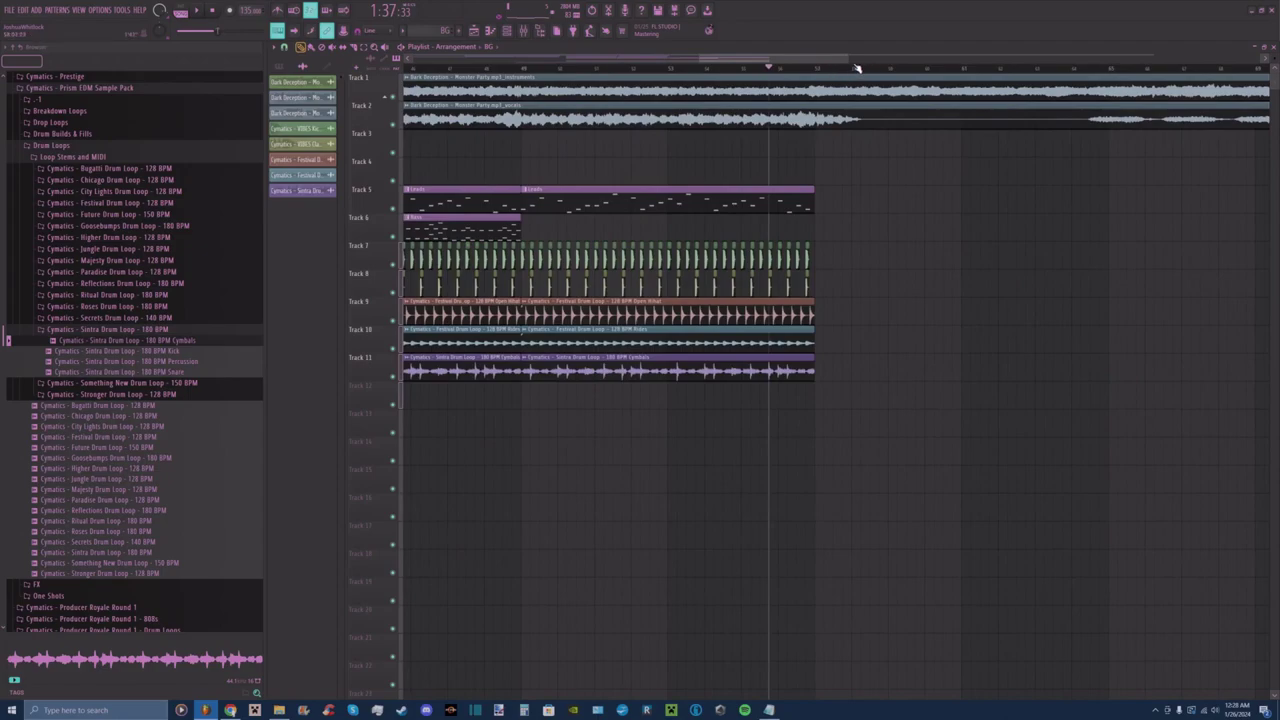
Slice the instrumental and vocal clips on Tracks 1 and 2 about half a bar before bar 57 and shift the second parts slightly later.
drag(848, 57, 818, 63)
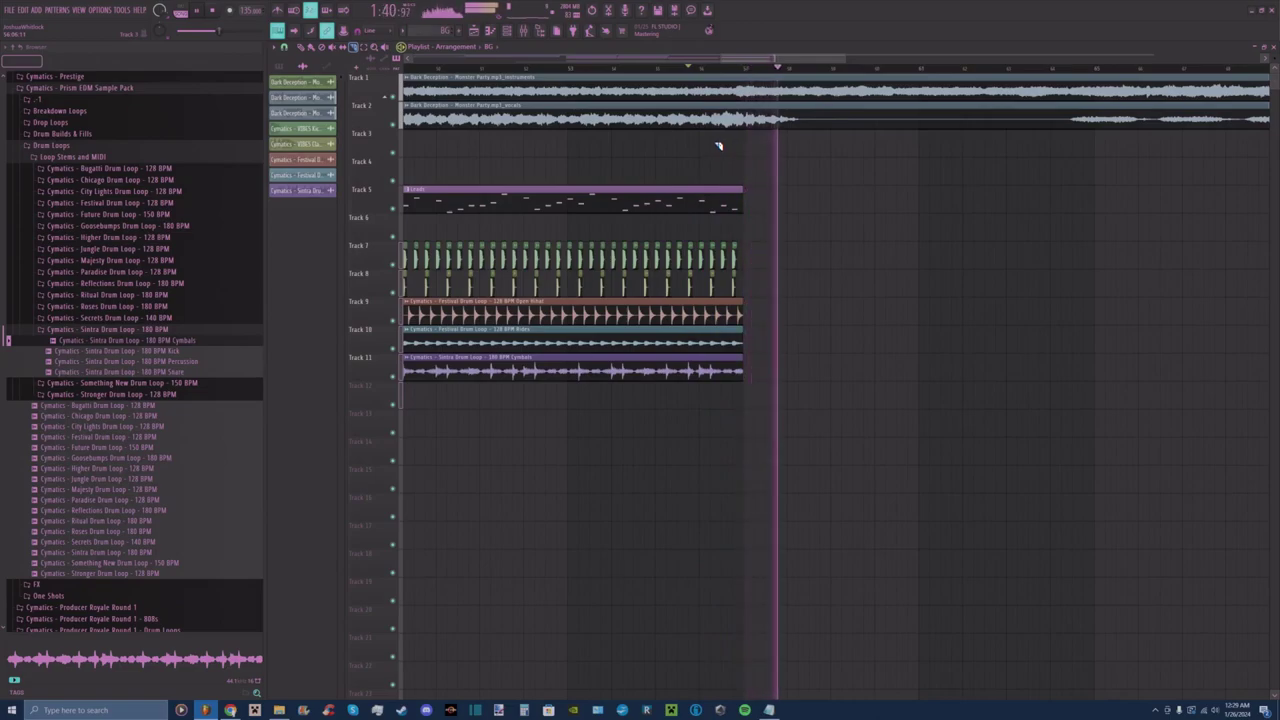
key(space)
key(space)
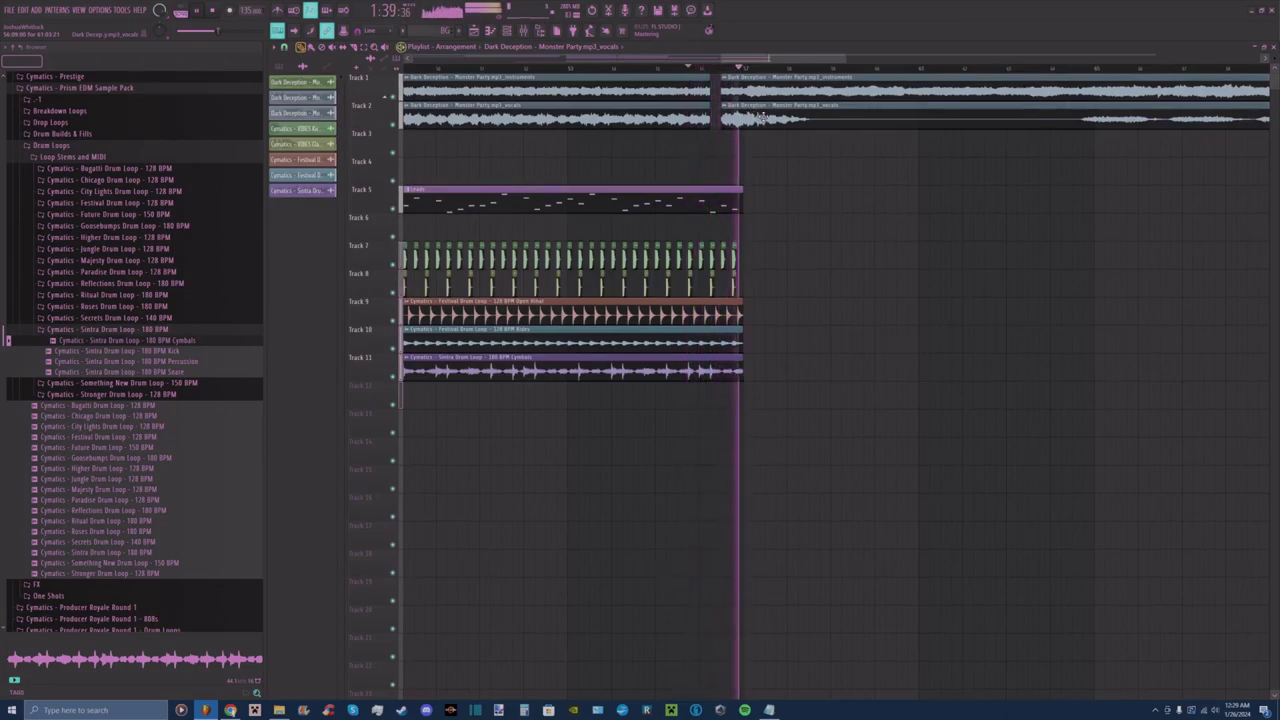
Extend the ends of the first instrumental and vocal parts to close the gap before bar 57, and play the transition.
drag(840, 58, 783, 58)
drag(817, 82, 812, 110)
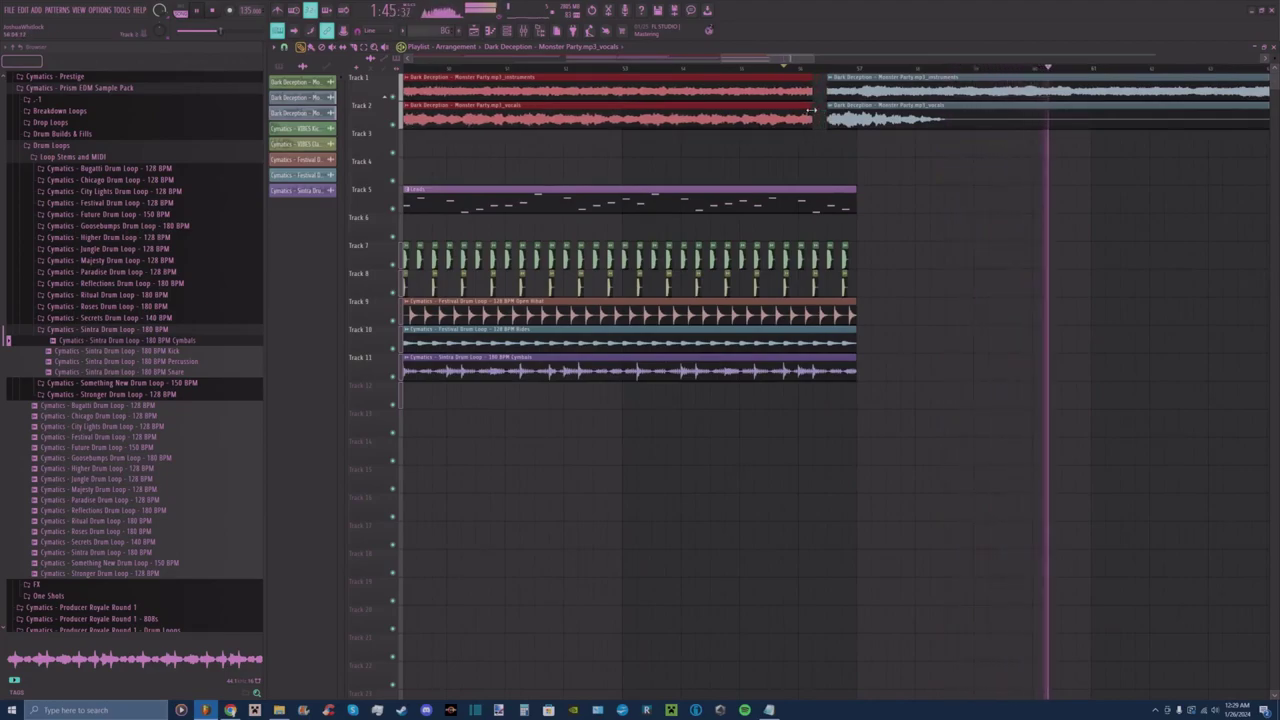
click(592, 12)
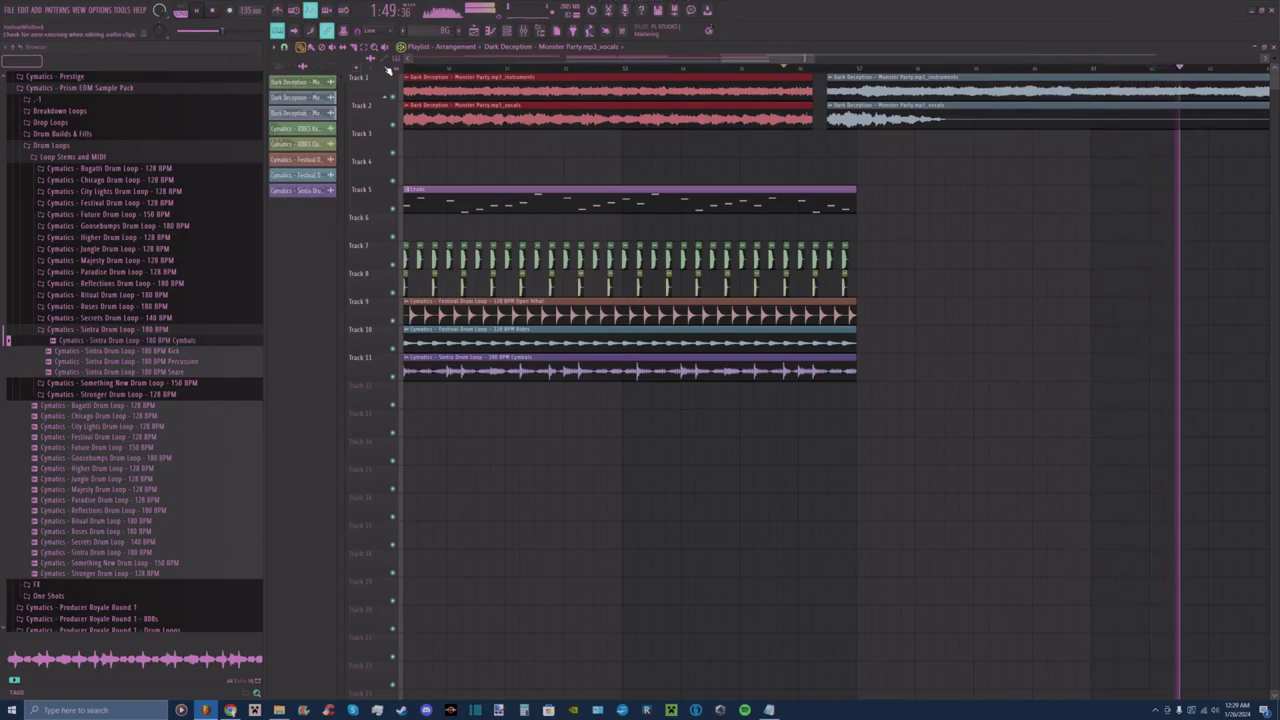
drag(812, 95, 826, 92)
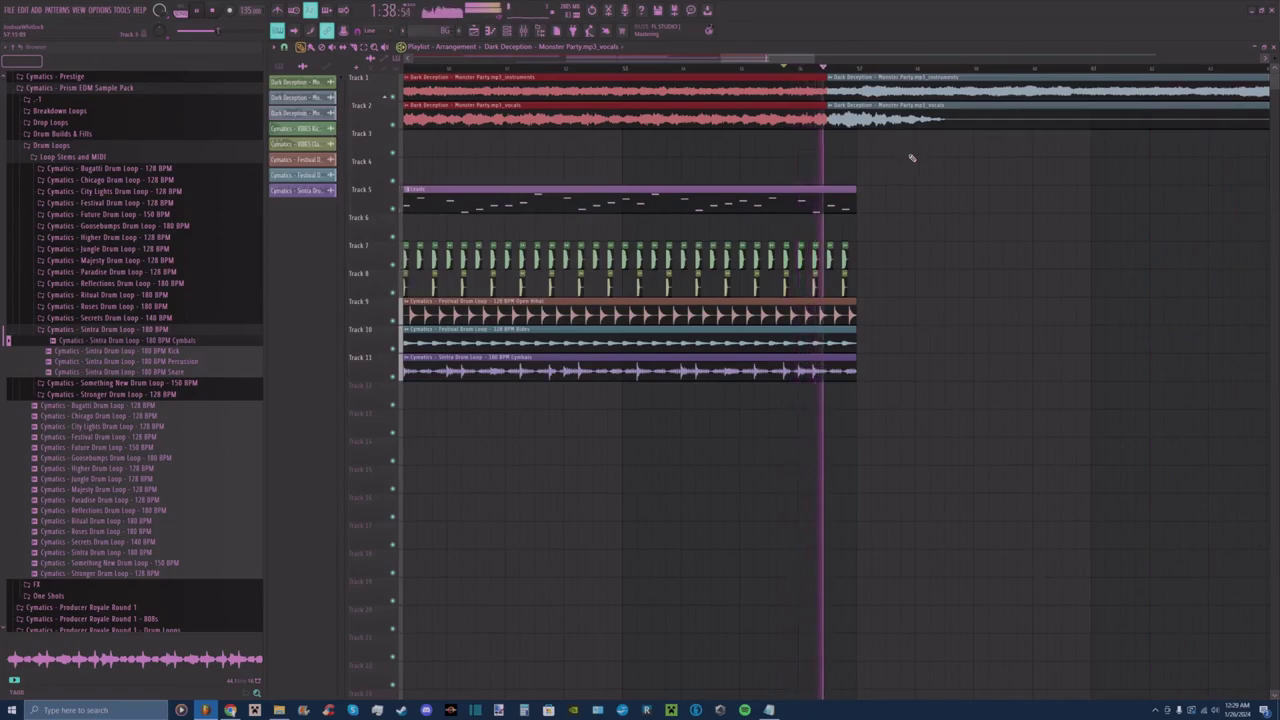
click(1025, 150)
right_click(1054, 154)
key(space)
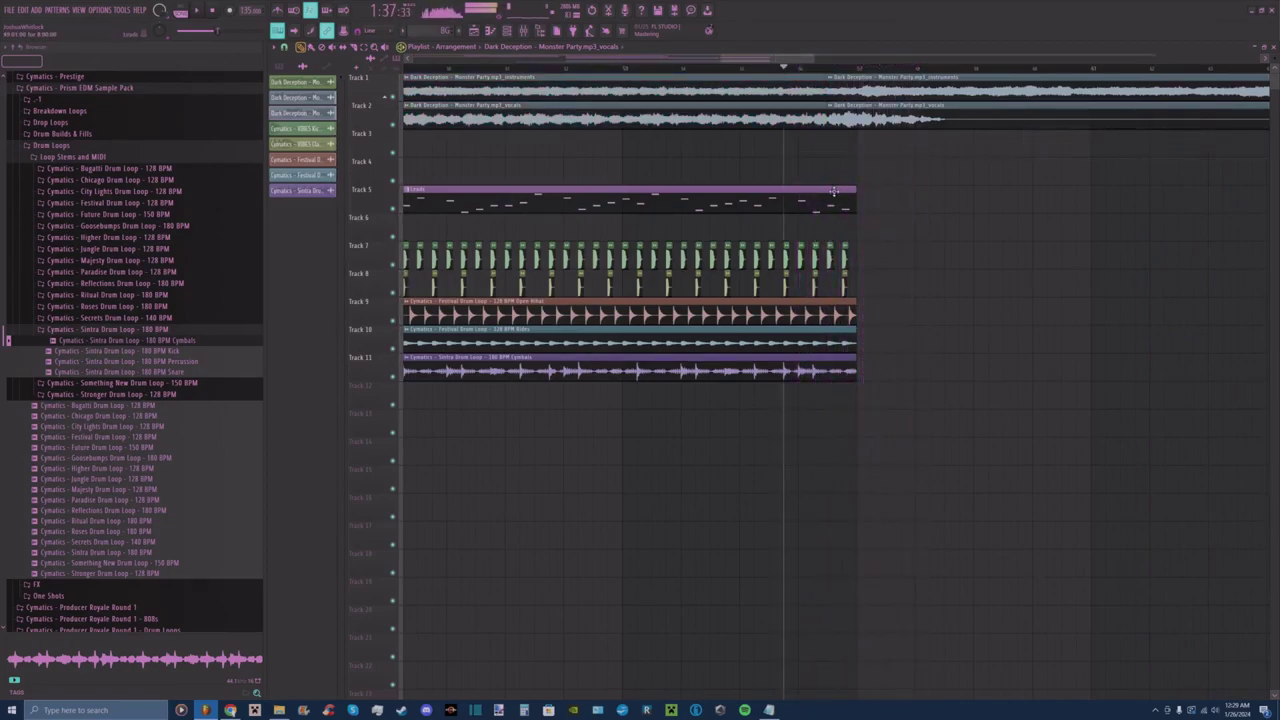
Place the BG pattern on Track 3 at bar 57 and play from just before it.
click(279, 68)
click(862, 148)
key(space)
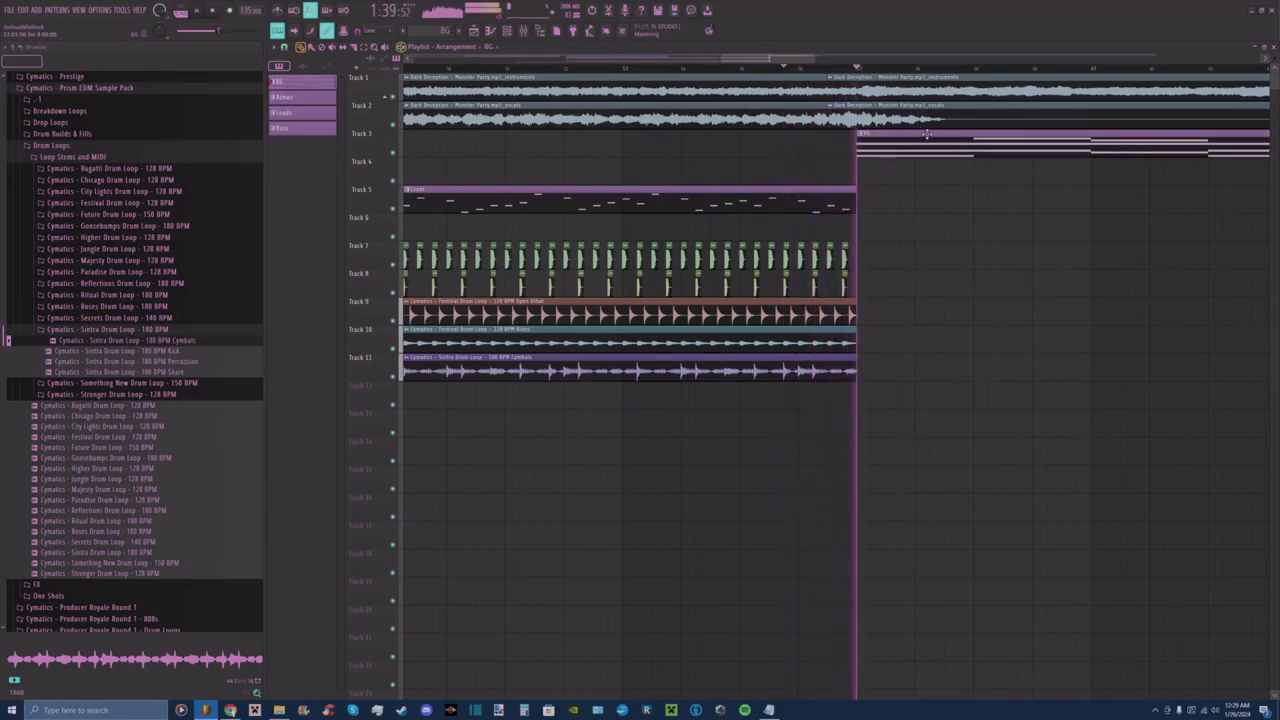
Shift the second instrumental and vocal parts slightly later against the BG clip, extend their starts back to close the gap, and play the result.
drag(812, 59, 905, 65)
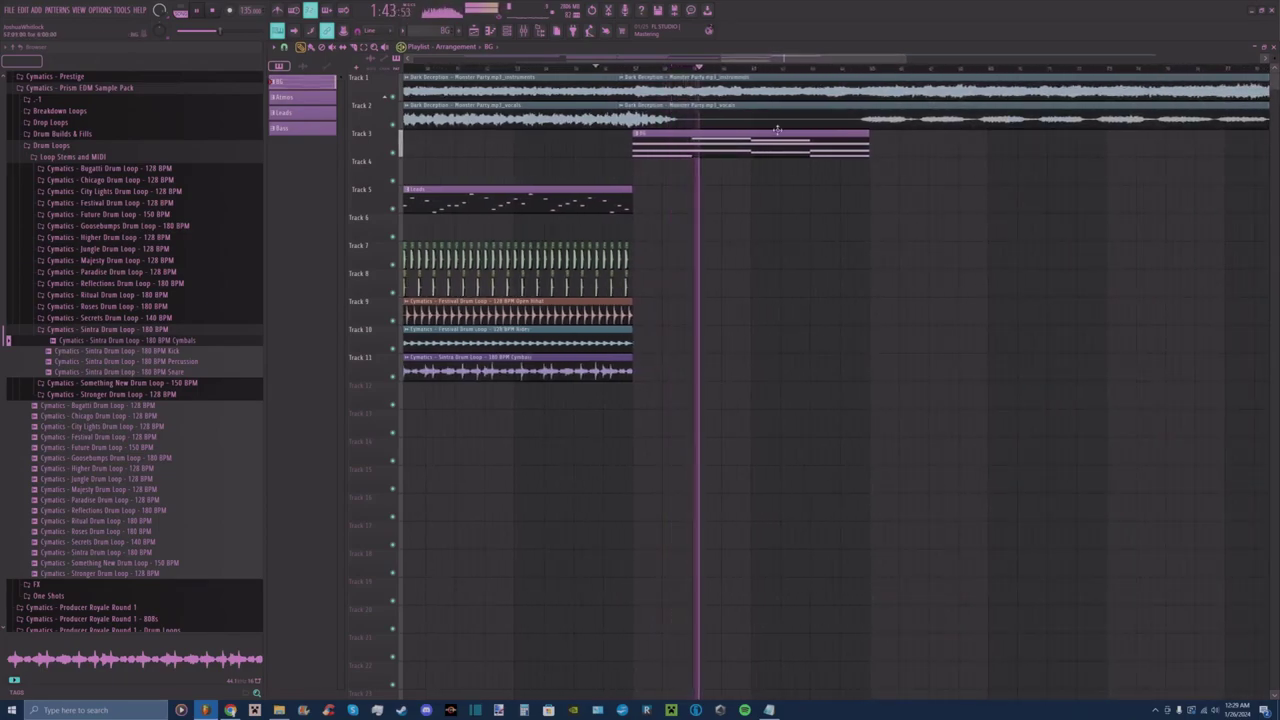
drag(907, 58, 817, 111)
key(space)
key(space)
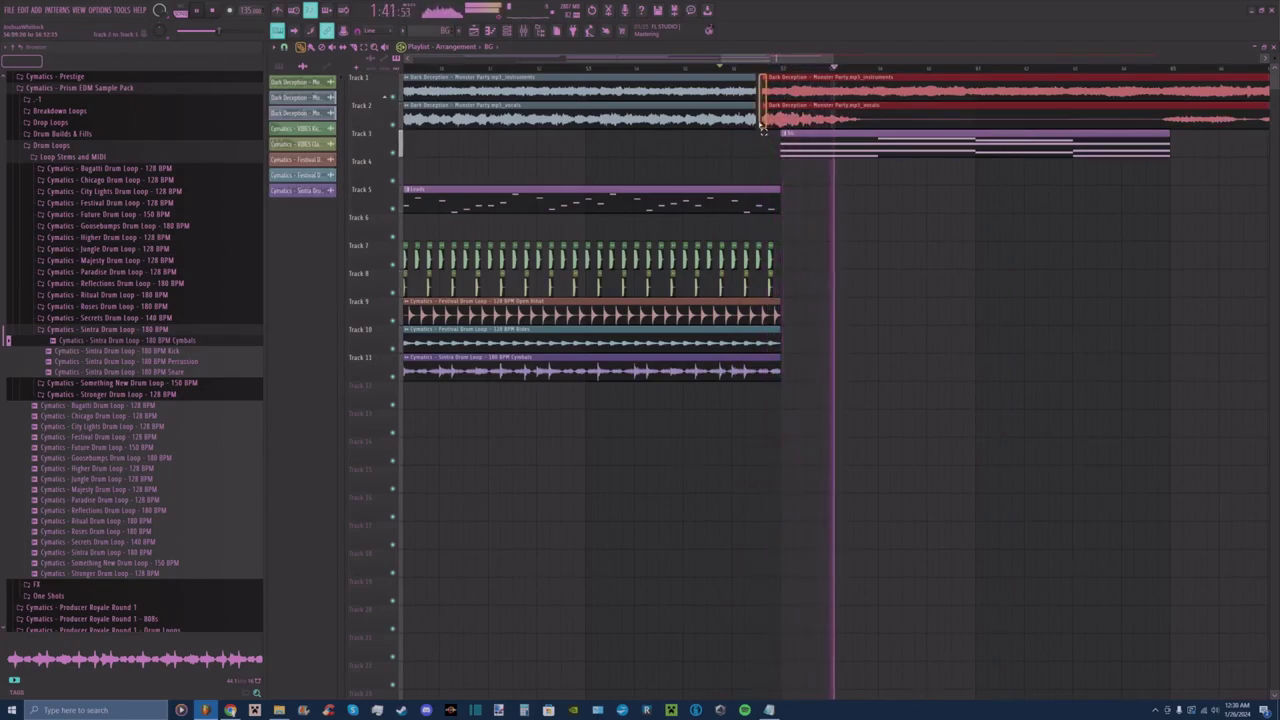
drag(763, 91, 756, 91)
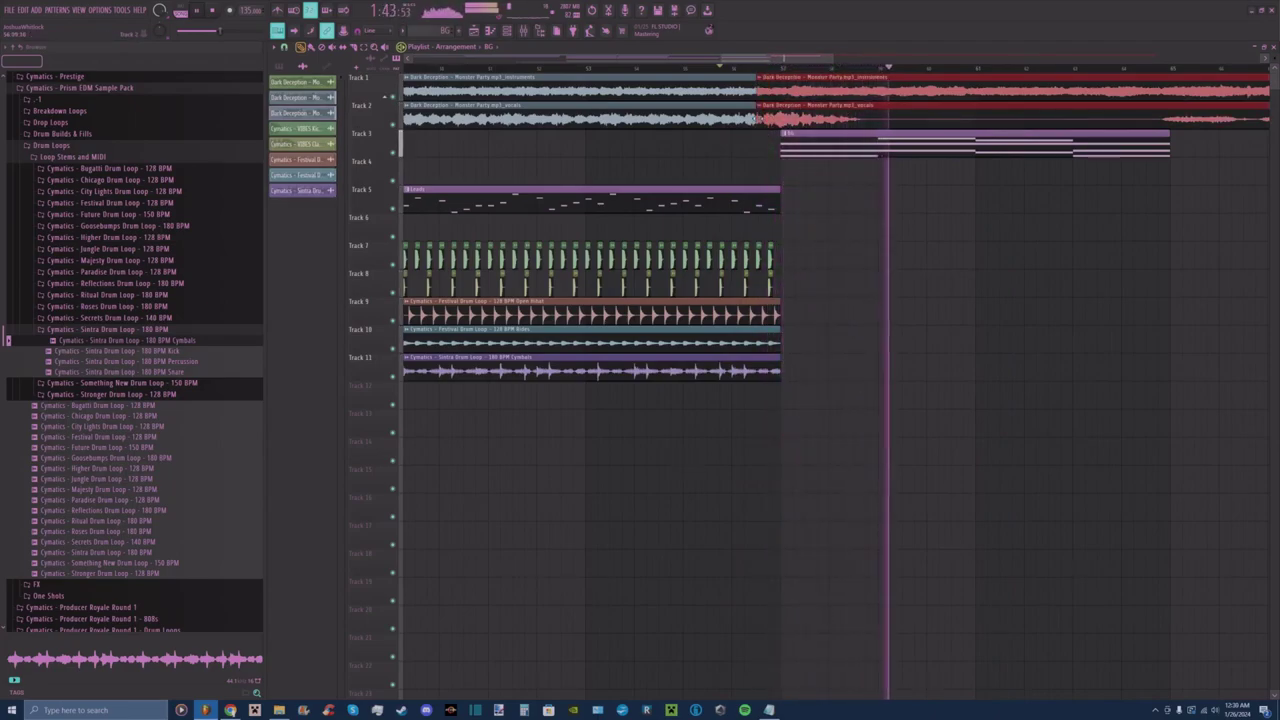
mouse_move(782, 153)
mouse_down()
mouse_move(743, 154)
mouse_move(776, 155)
mouse_up()
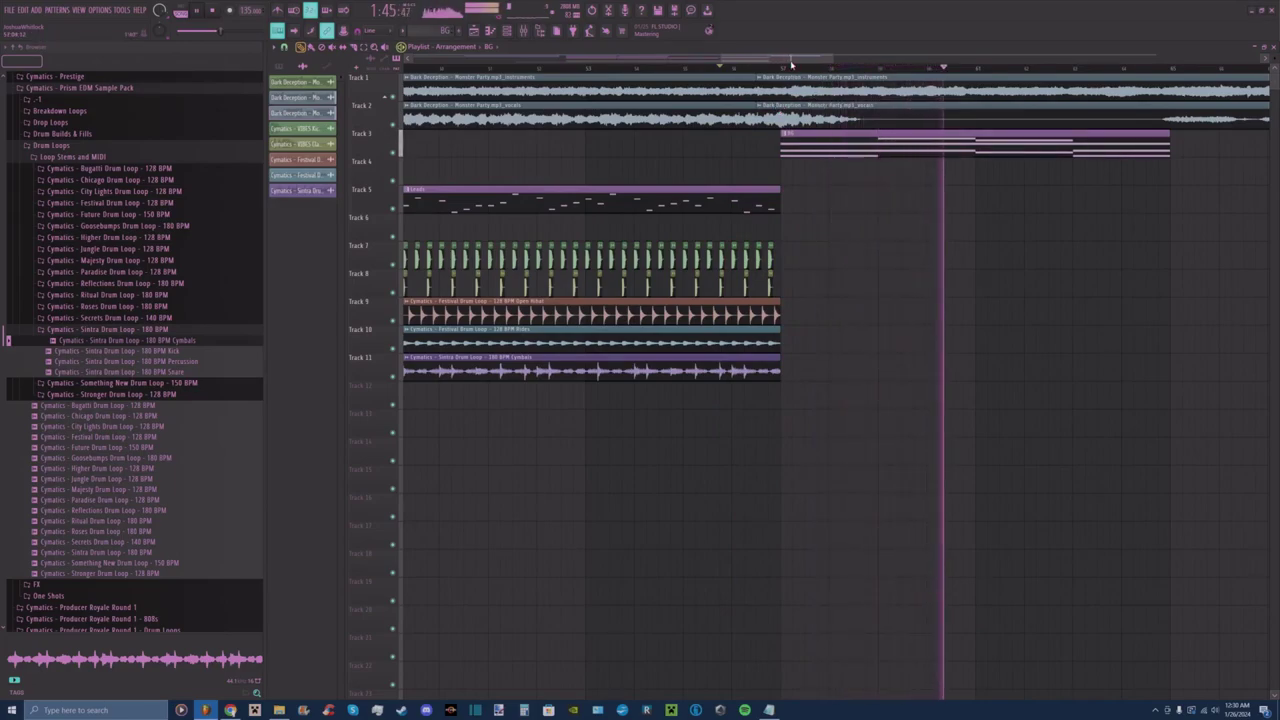
key(space)
click(858, 111)
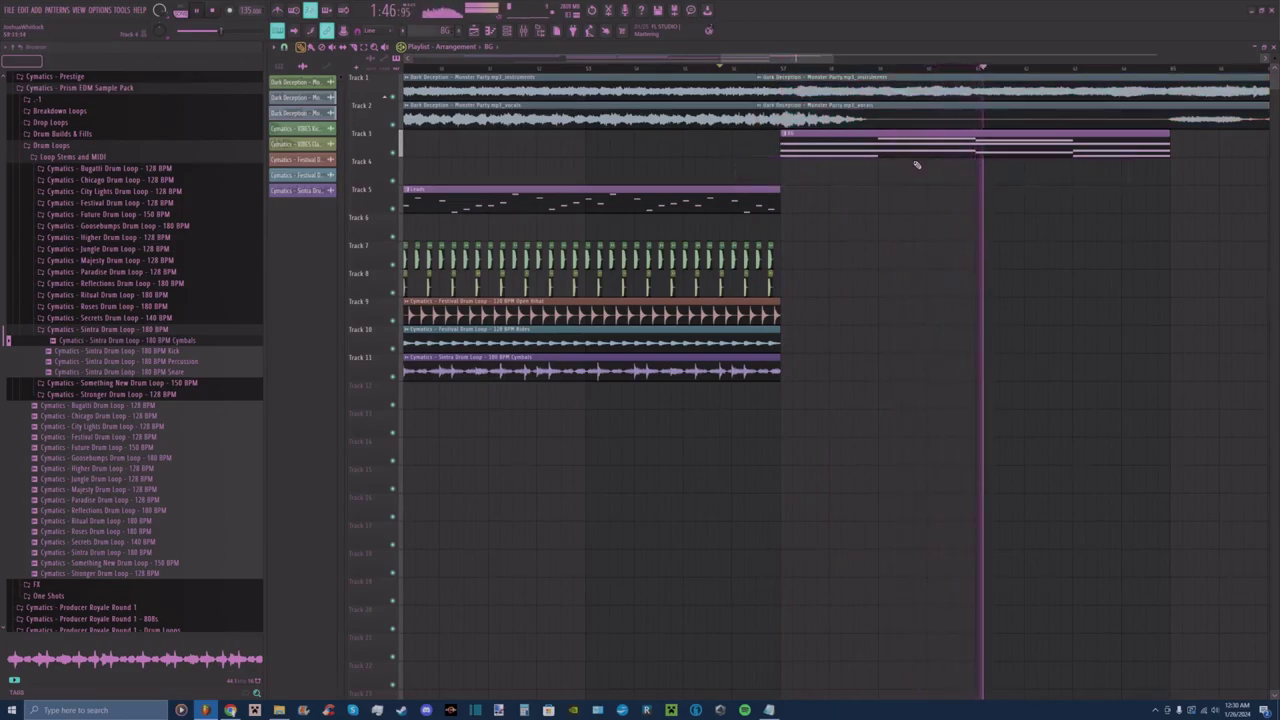
Copy all pattern and drum clips on Tracks 3 to 11 from bars 9 to 57 so the copy starts at bar 65.
drag(818, 60, 638, 93)
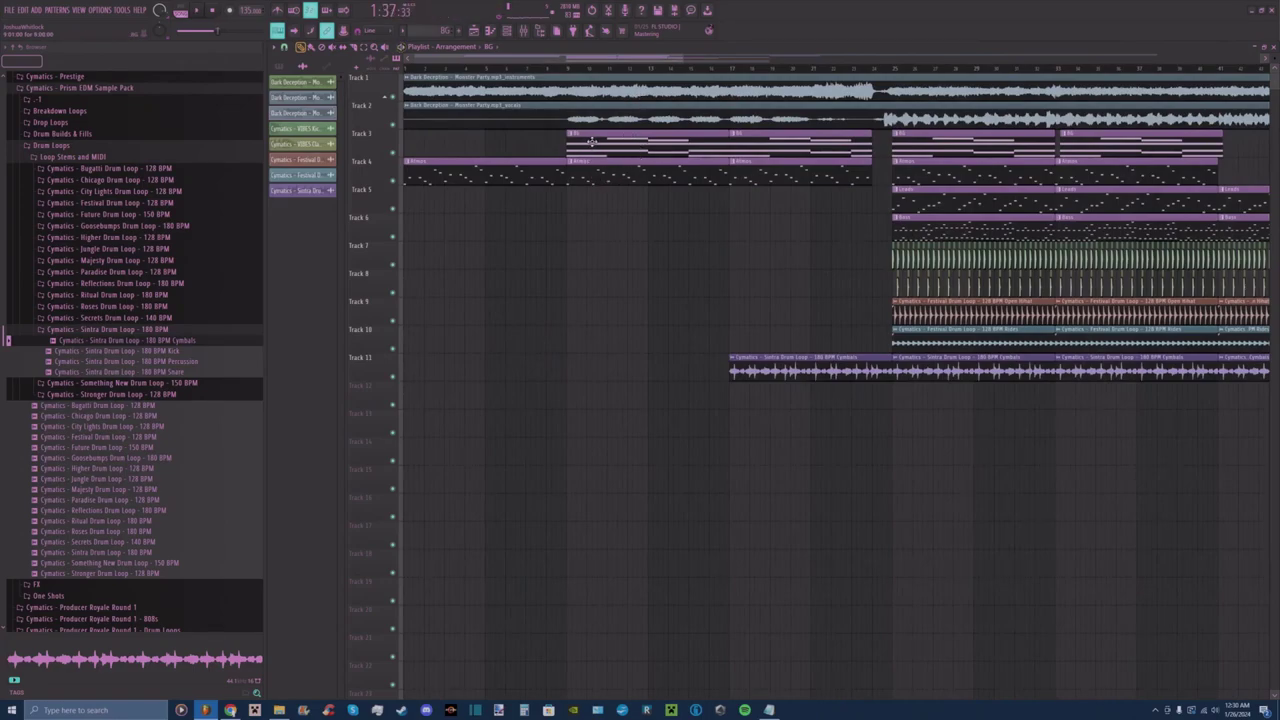
drag(684, 58, 878, 84)
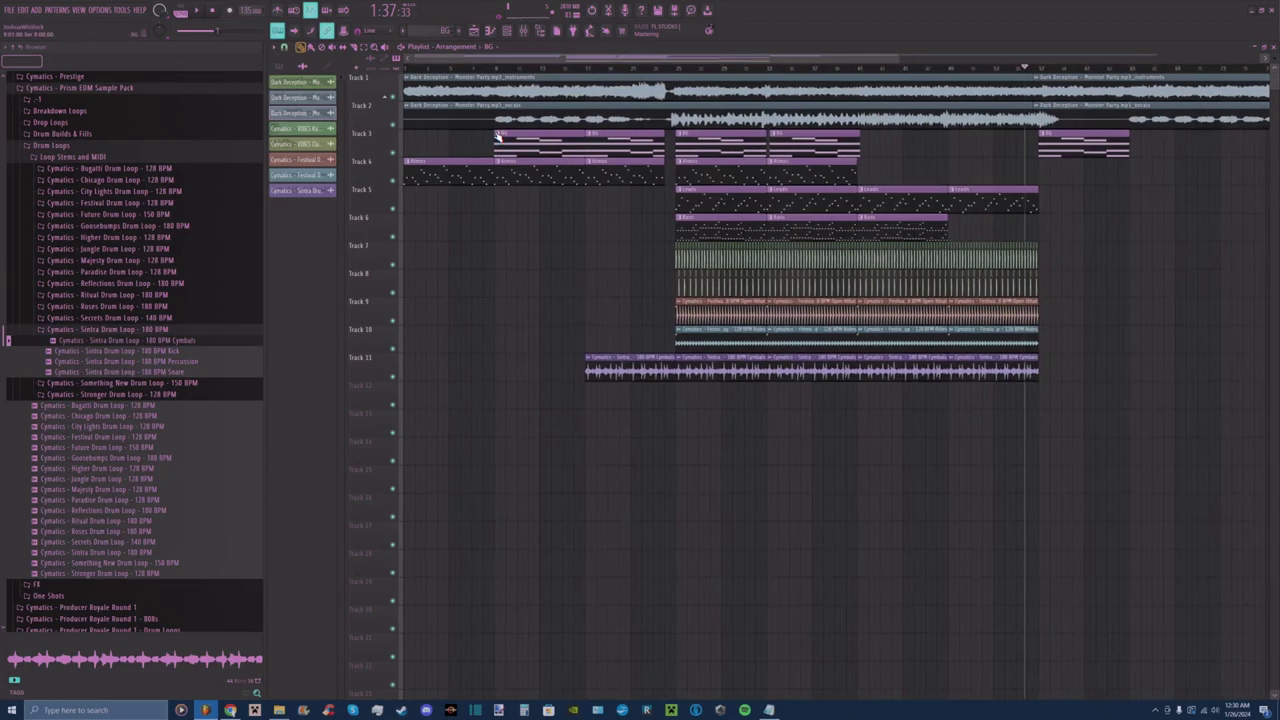
drag(513, 148, 1040, 418)
drag(548, 144, 1180, 200)
click(1160, 209)
drag(791, 64, 980, 91)
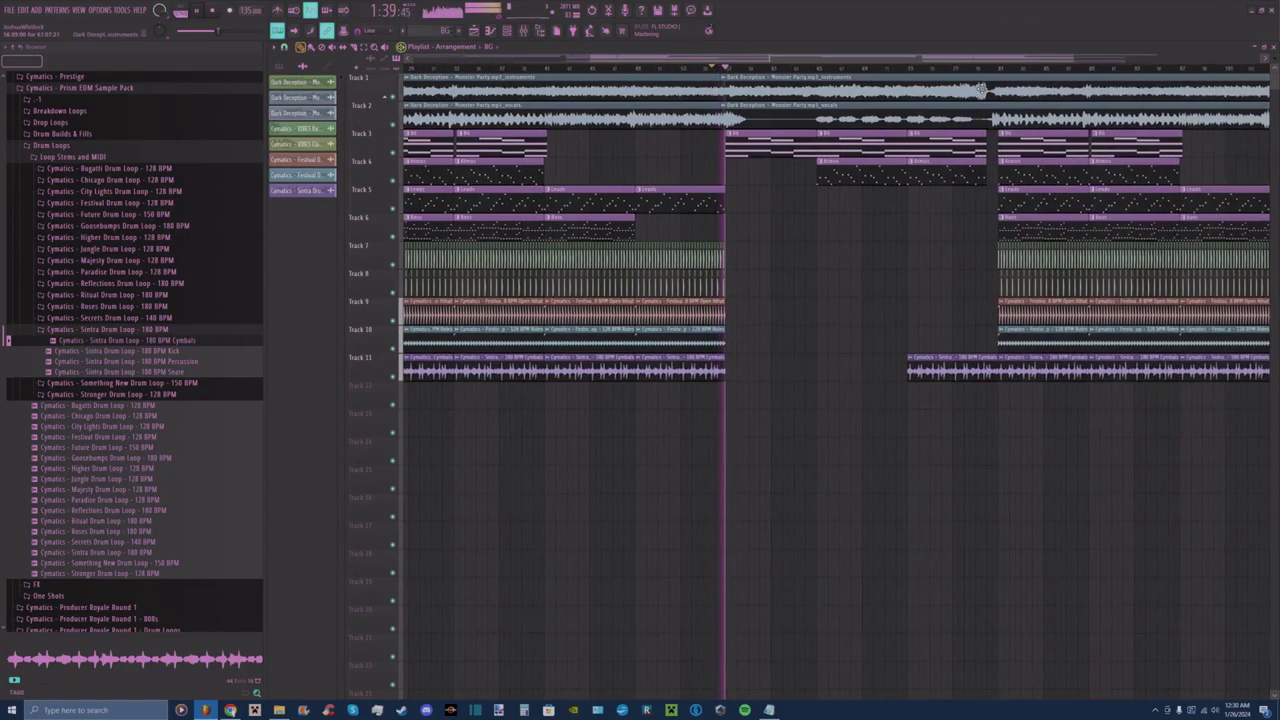
Play the copied section into the drop at bar 81 and compare its timing with the original section near the song's start.
drag(1075, 57, 903, 57)
drag(895, 57, 952, 86)
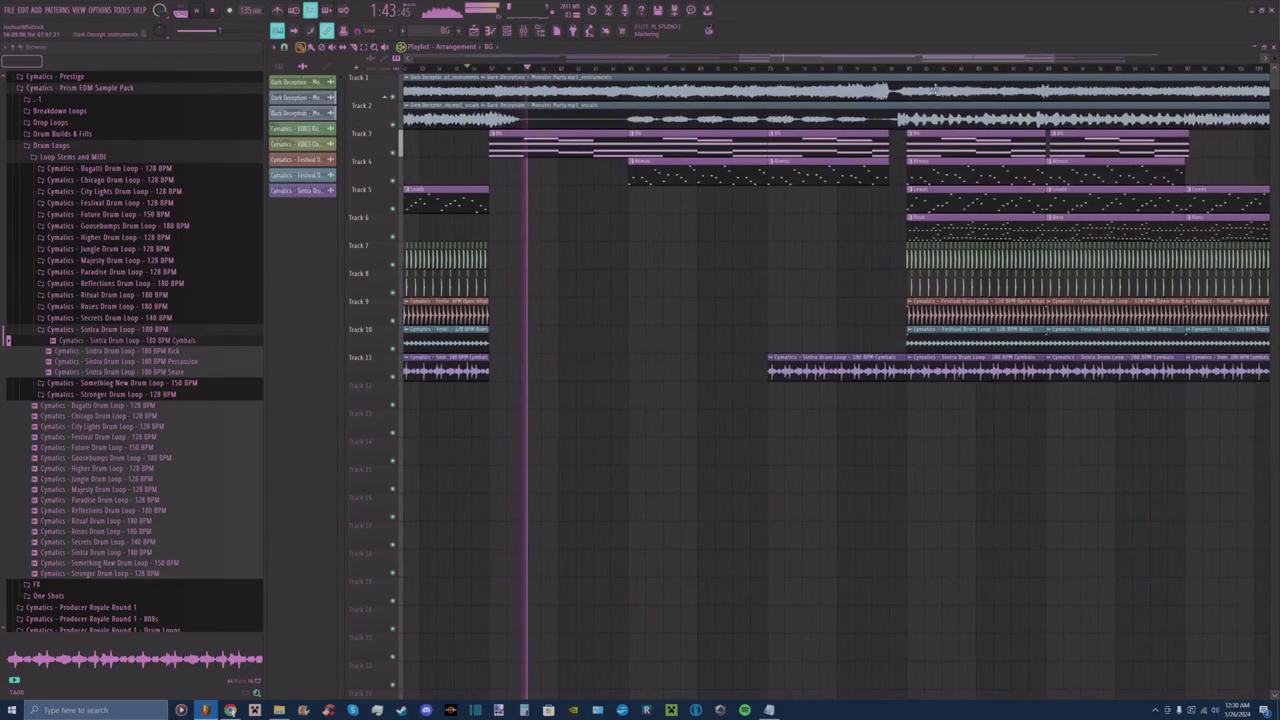
click(850, 72)
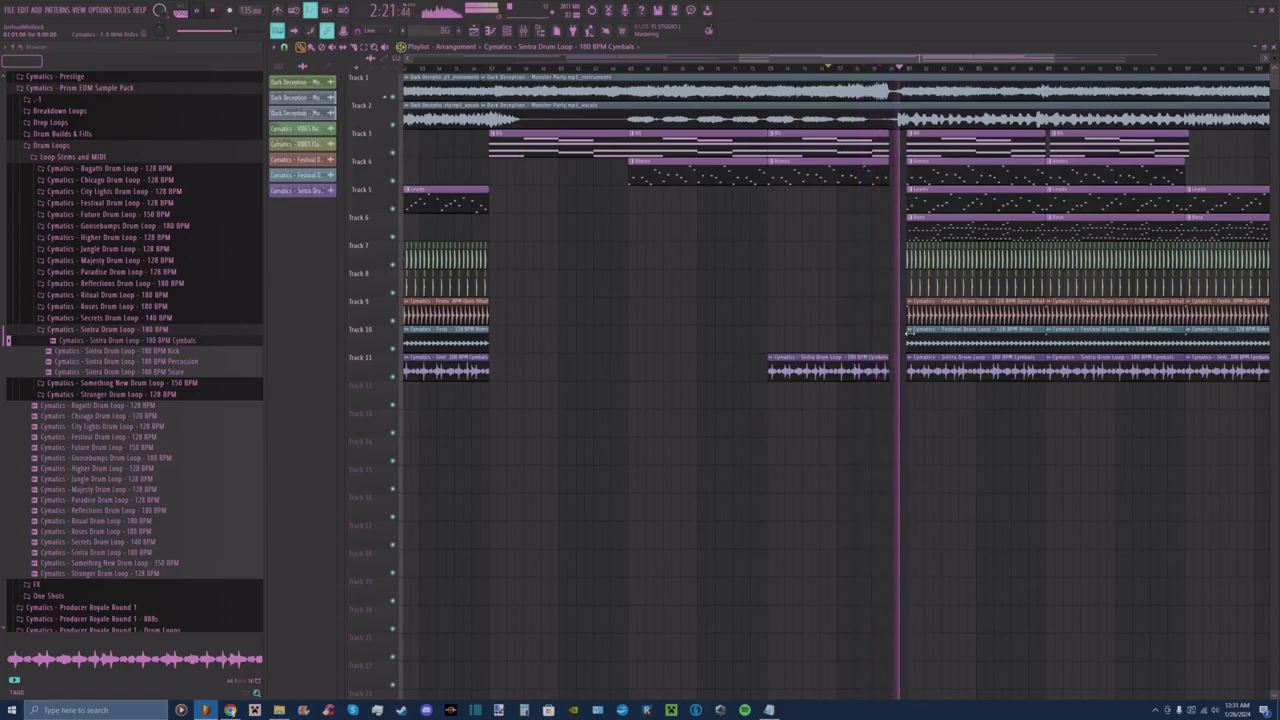
drag(930, 64, 1018, 70)
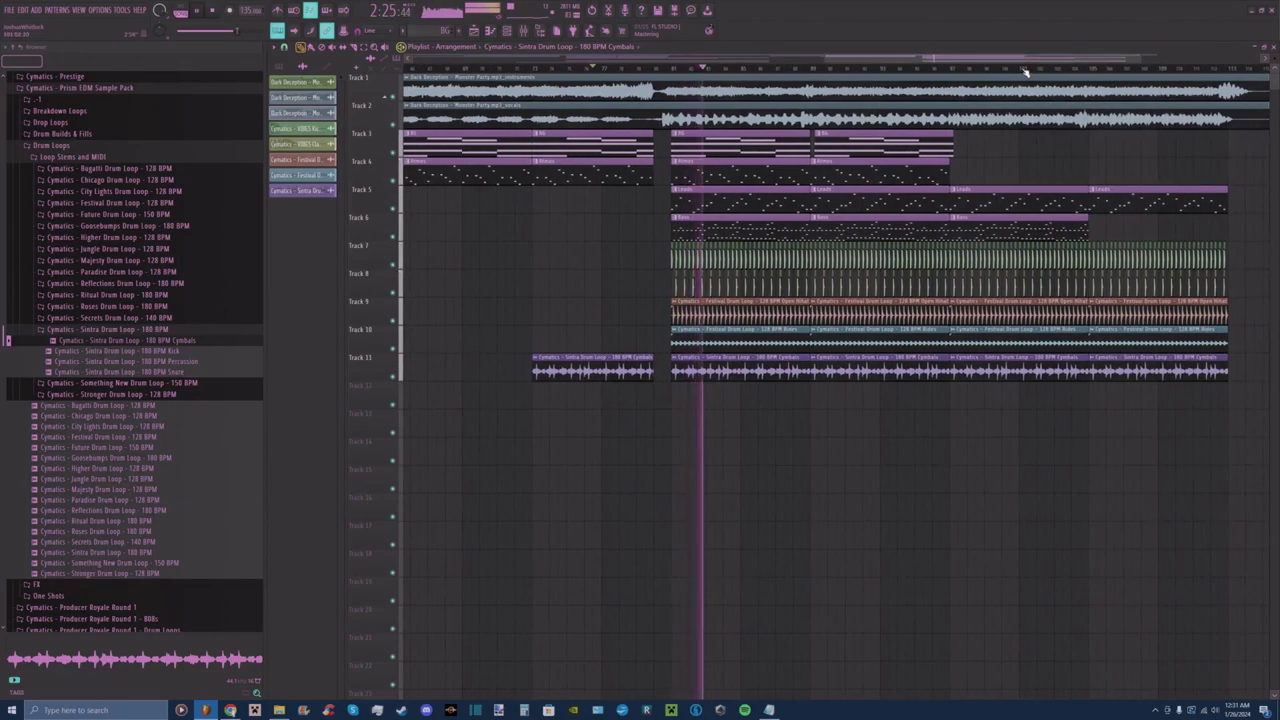
drag(1139, 57, 1015, 62)
key(space)
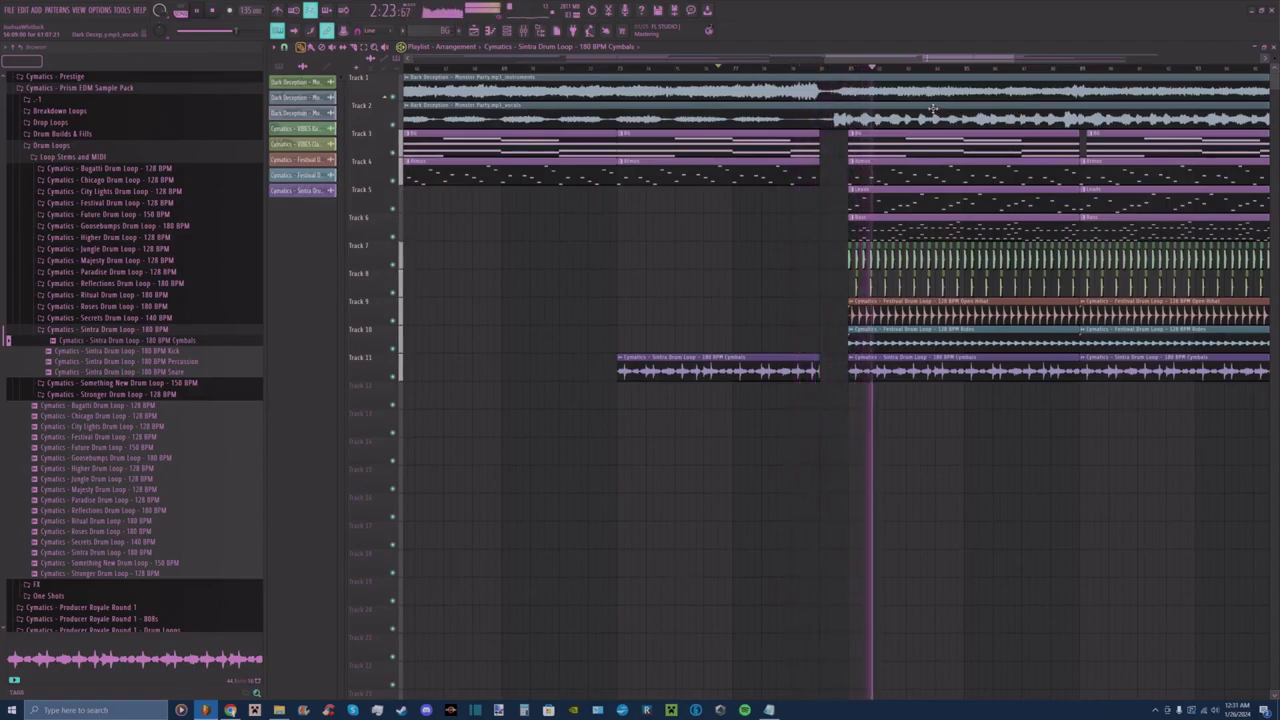
drag(938, 64, 848, 73)
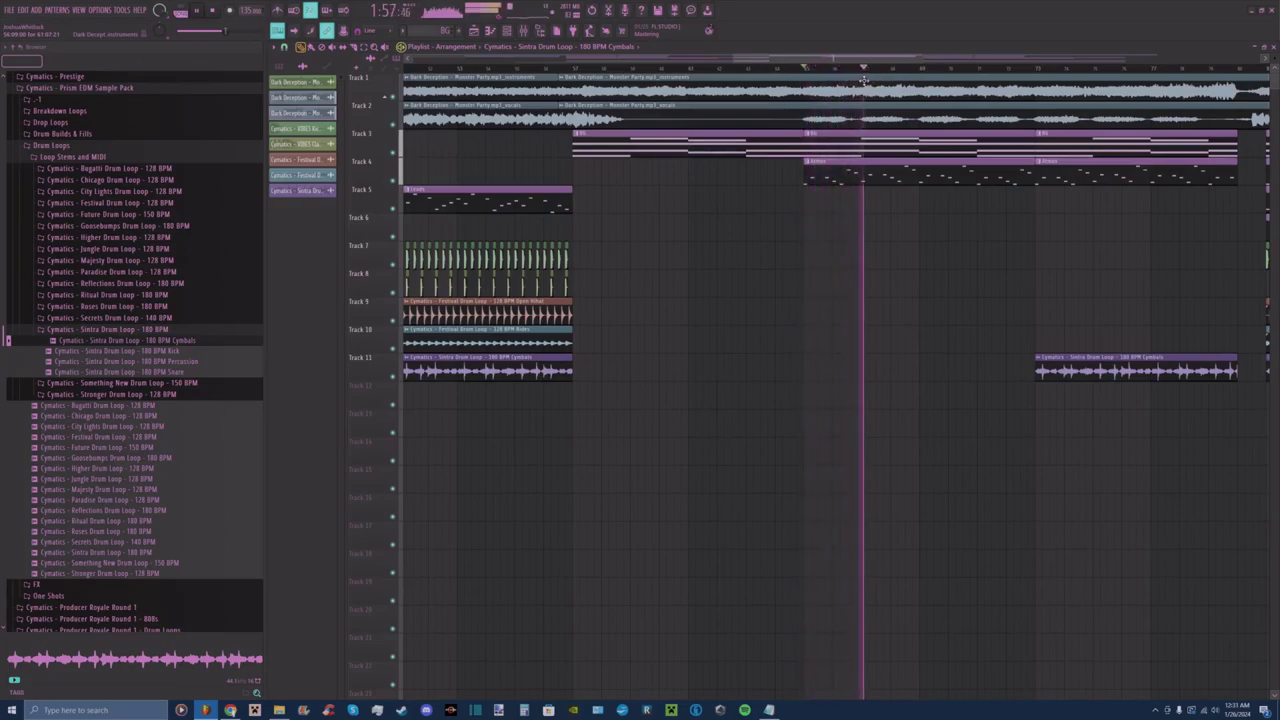
drag(880, 59, 505, 82)
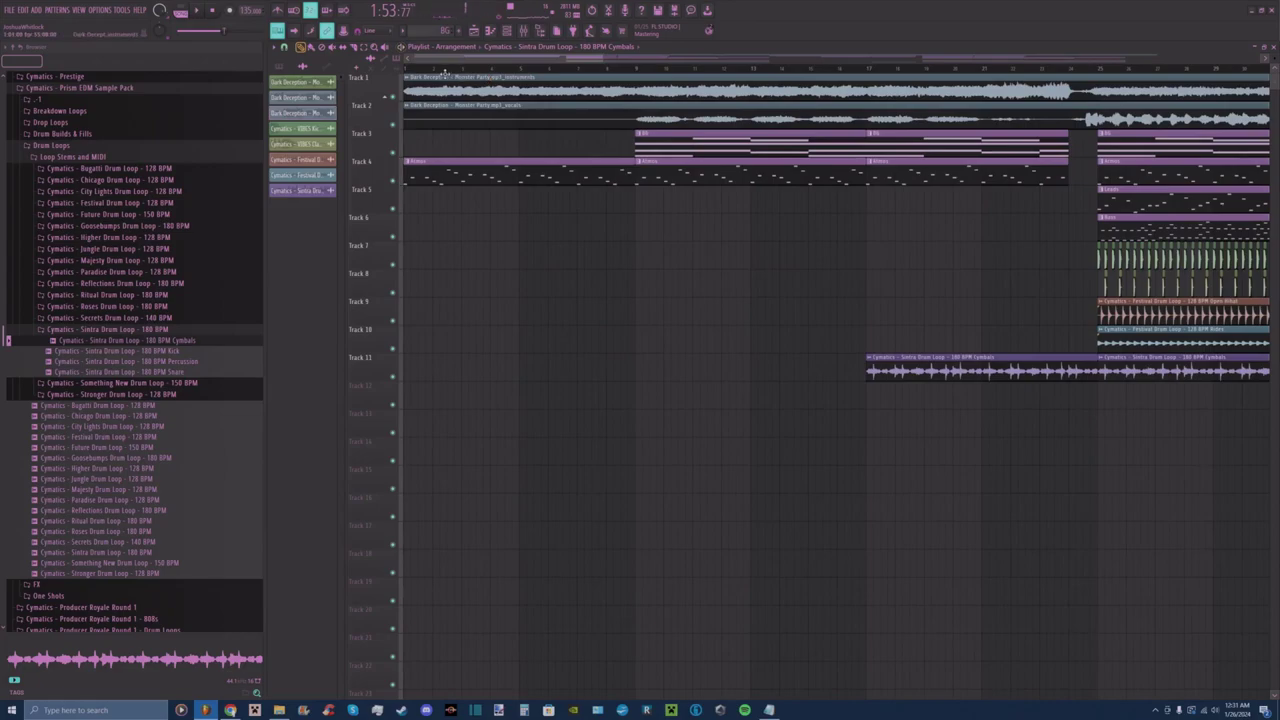
click(623, 71)
drag(587, 61, 644, 67)
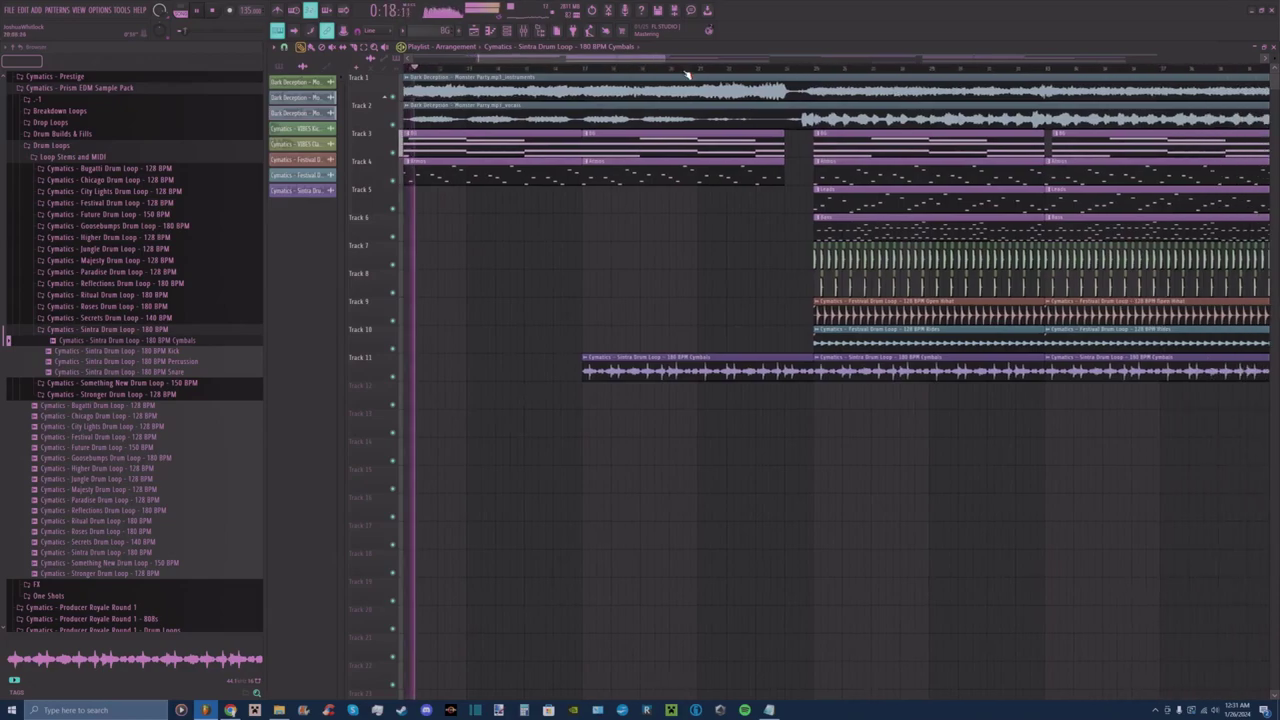
drag(748, 78, 1007, 85)
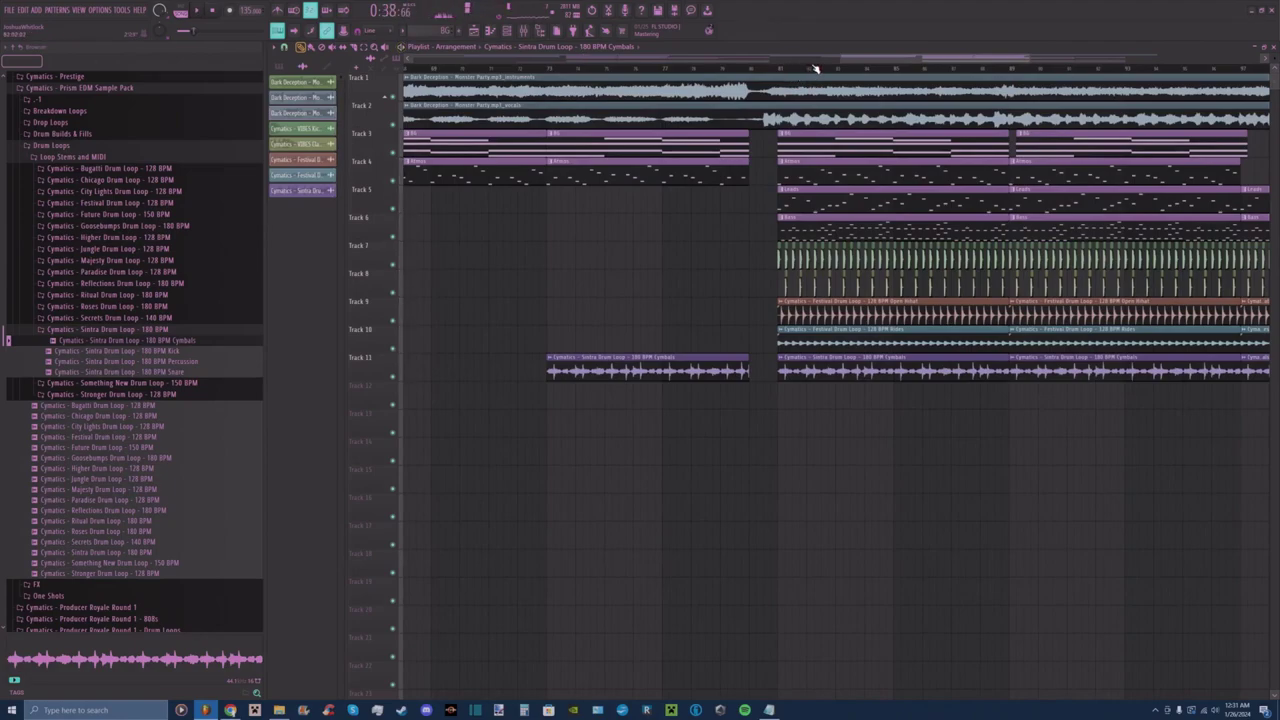
Slice the instrumental and vocals just before bar 81, shift the later parts slightly right, and extend their starts back to close the gap.
drag(1035, 63, 967, 57)
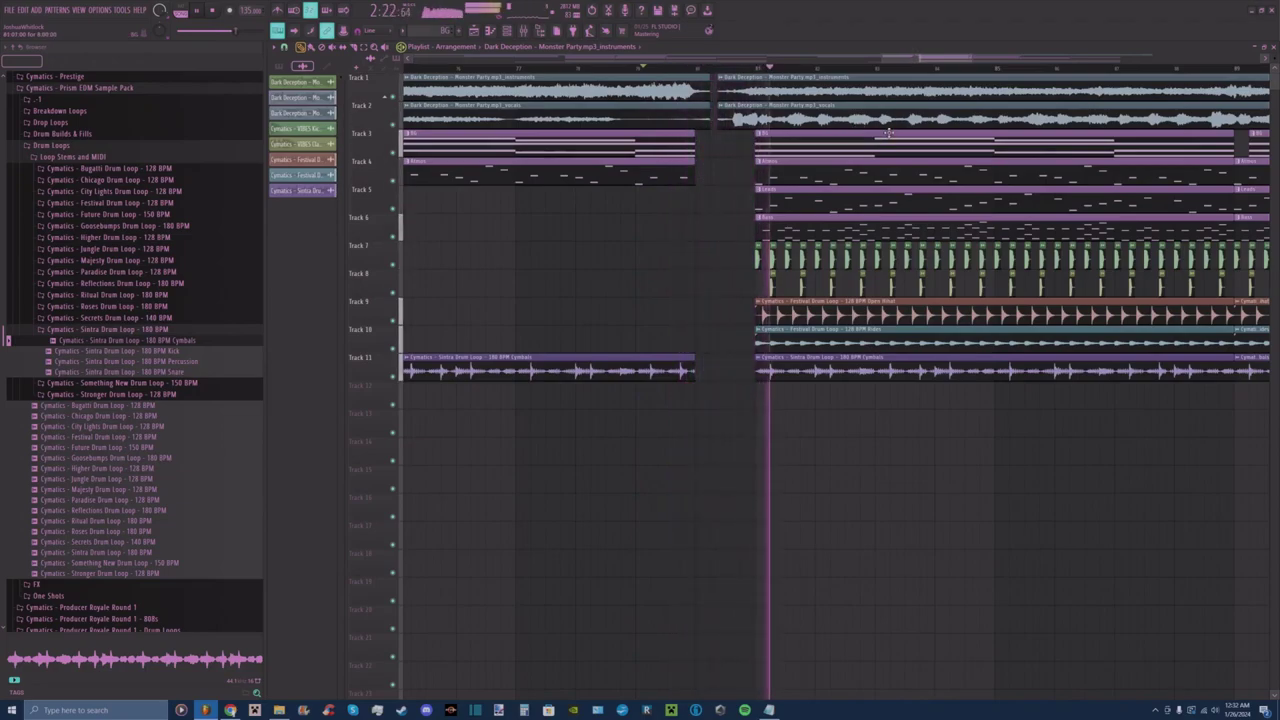
ctrl+click(785, 90)
ctrl+shift+click(785, 116)
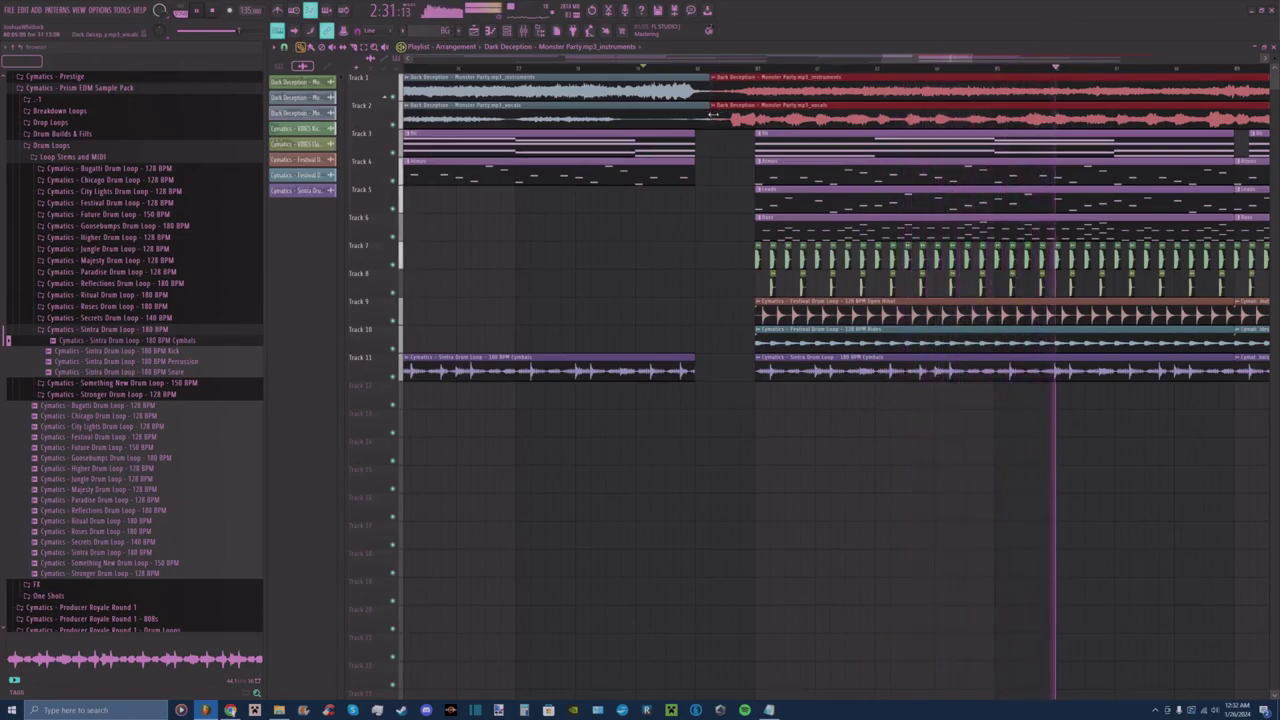
click(722, 155)
right_click(722, 155)
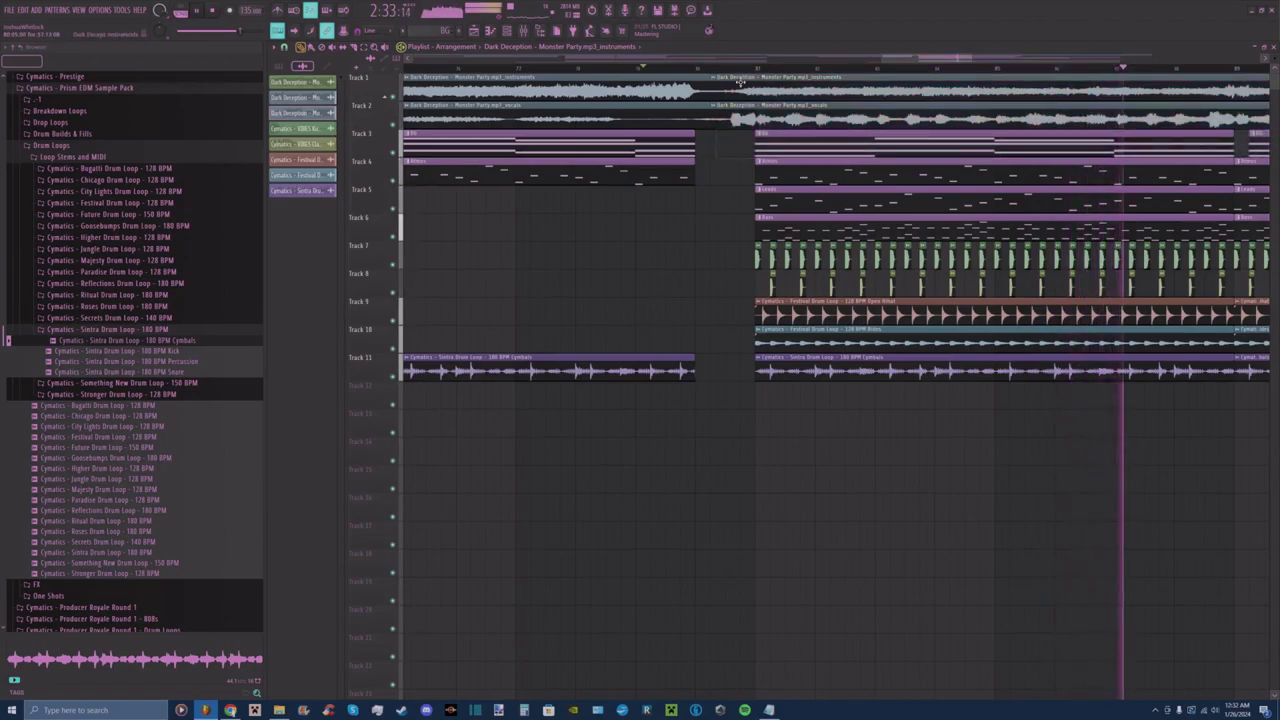
Move the copied drop's second BG clip on Track 3 back to start at bar 89, directly after the first.
drag(938, 60, 997, 61)
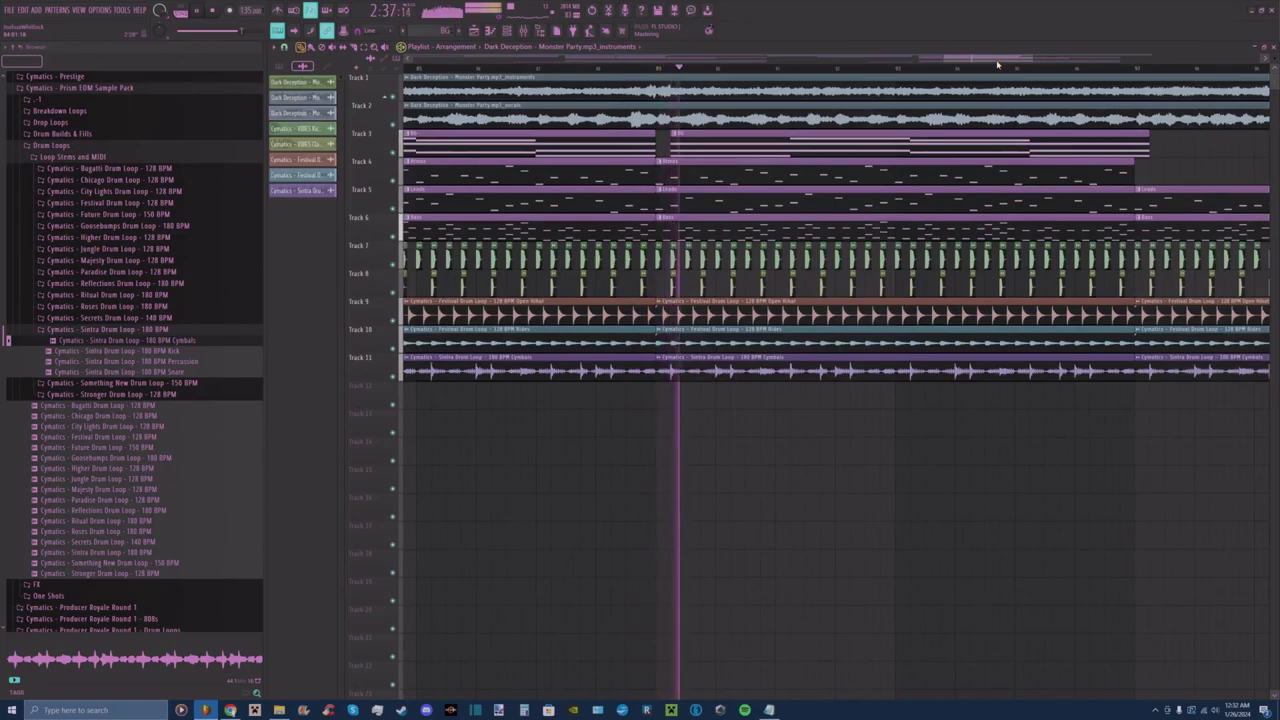
drag(897, 139, 882, 139)
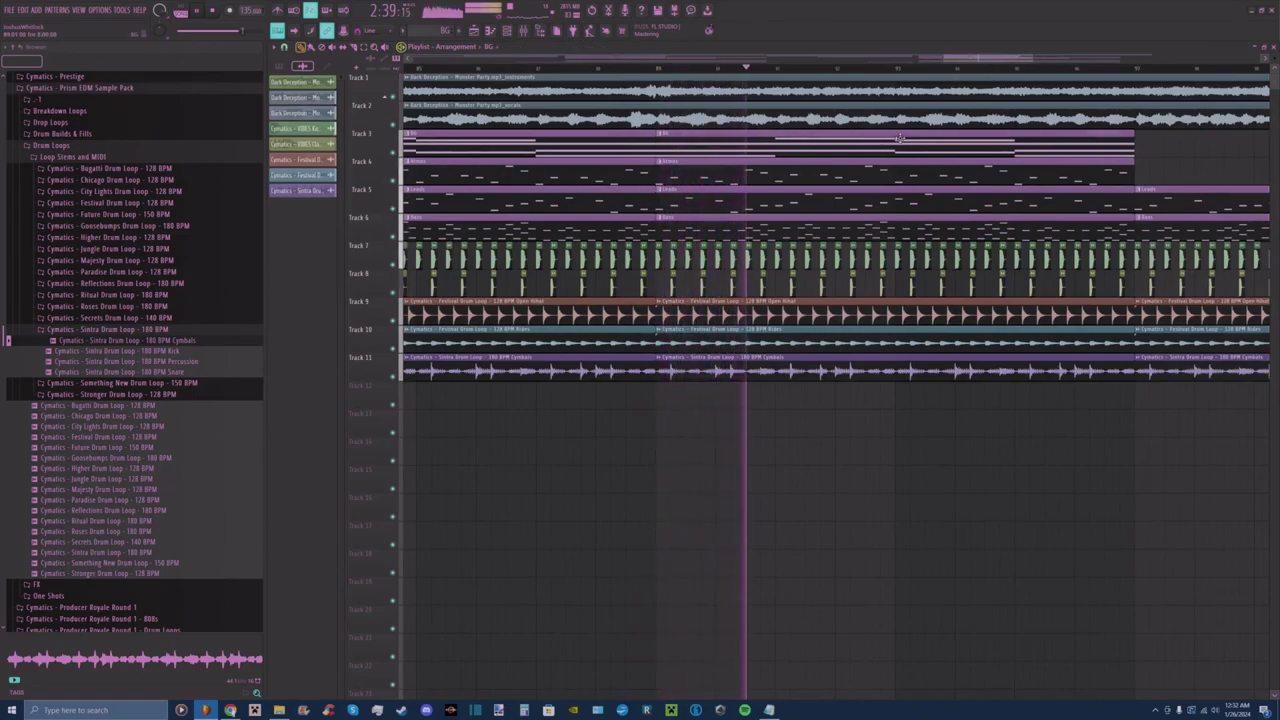
Delete every second kick clip on Track 7 from bar 105 to the end of the drum section at bar 113.
drag(1030, 60, 1122, 62)
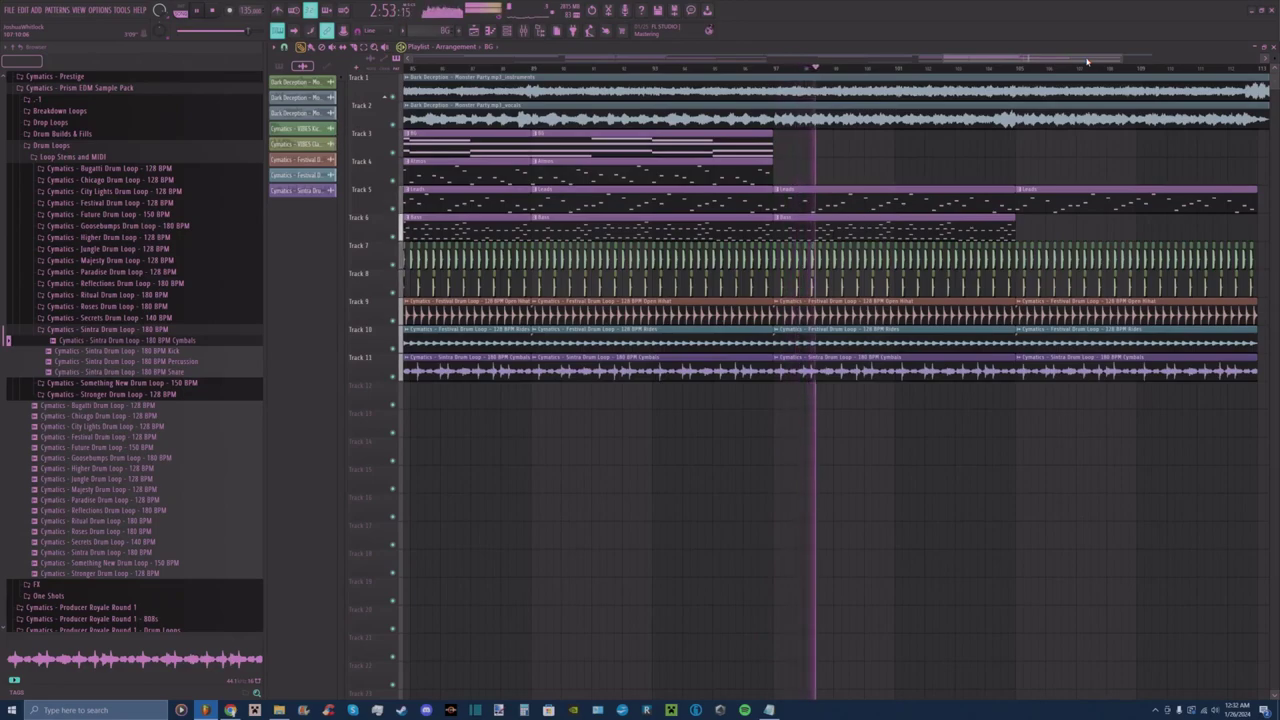
mouse_move(1047, 59)
mouse_down()
mouse_move(1102, 61)
mouse_move(1056, 66)
mouse_up()
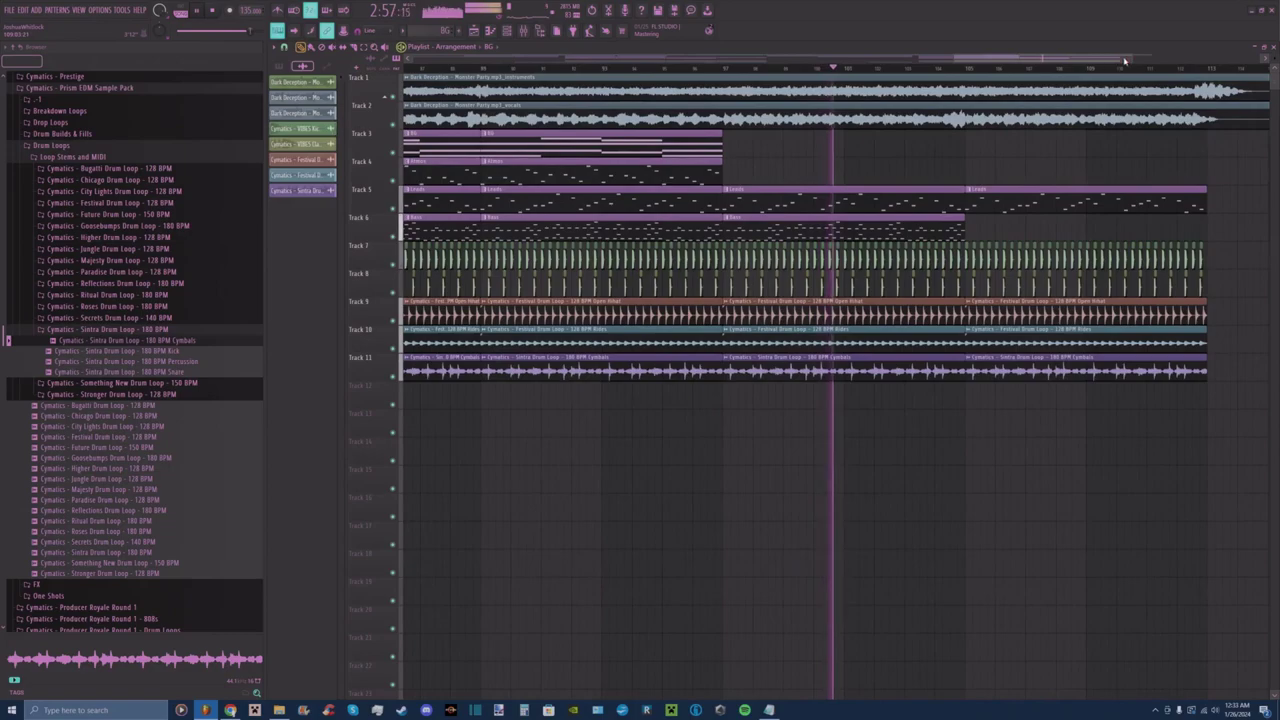
scroll(1132, 58, up, 3)
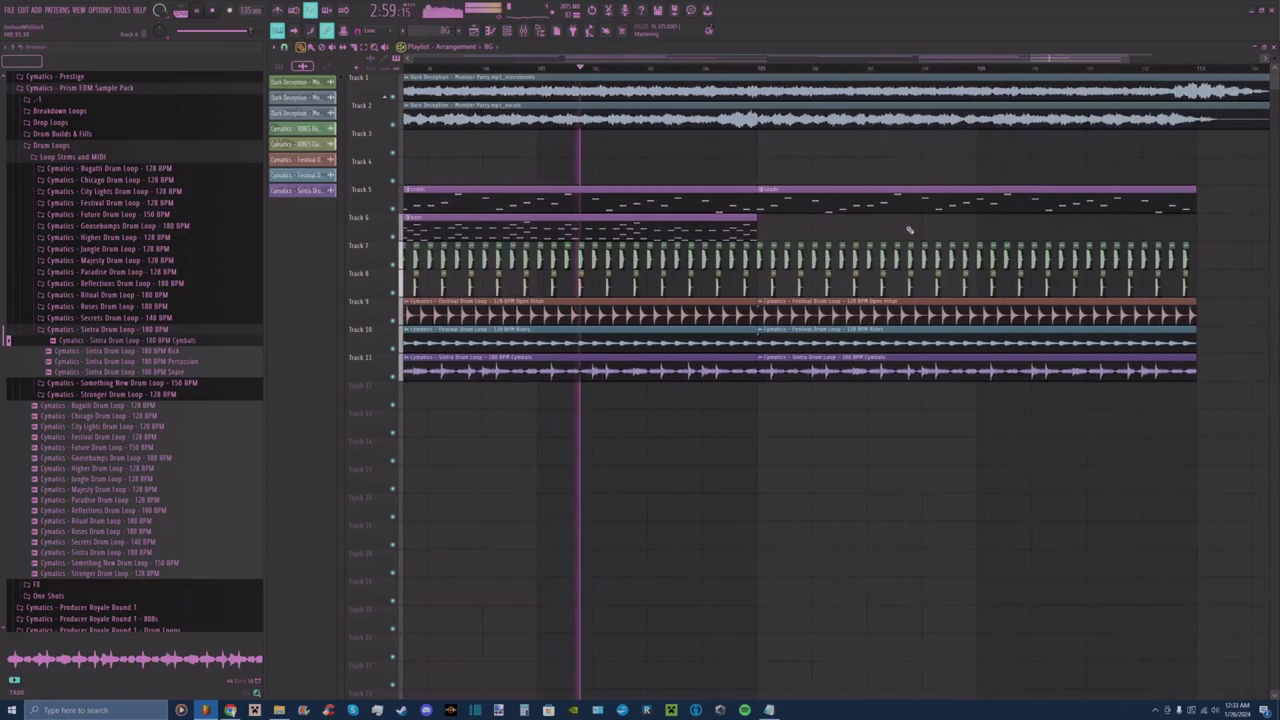
right_click(774, 249)
right_click(801, 249)
right_click(829, 248)
right_click(856, 247)
right_click(884, 248)
right_click(911, 248)
right_click(939, 247)
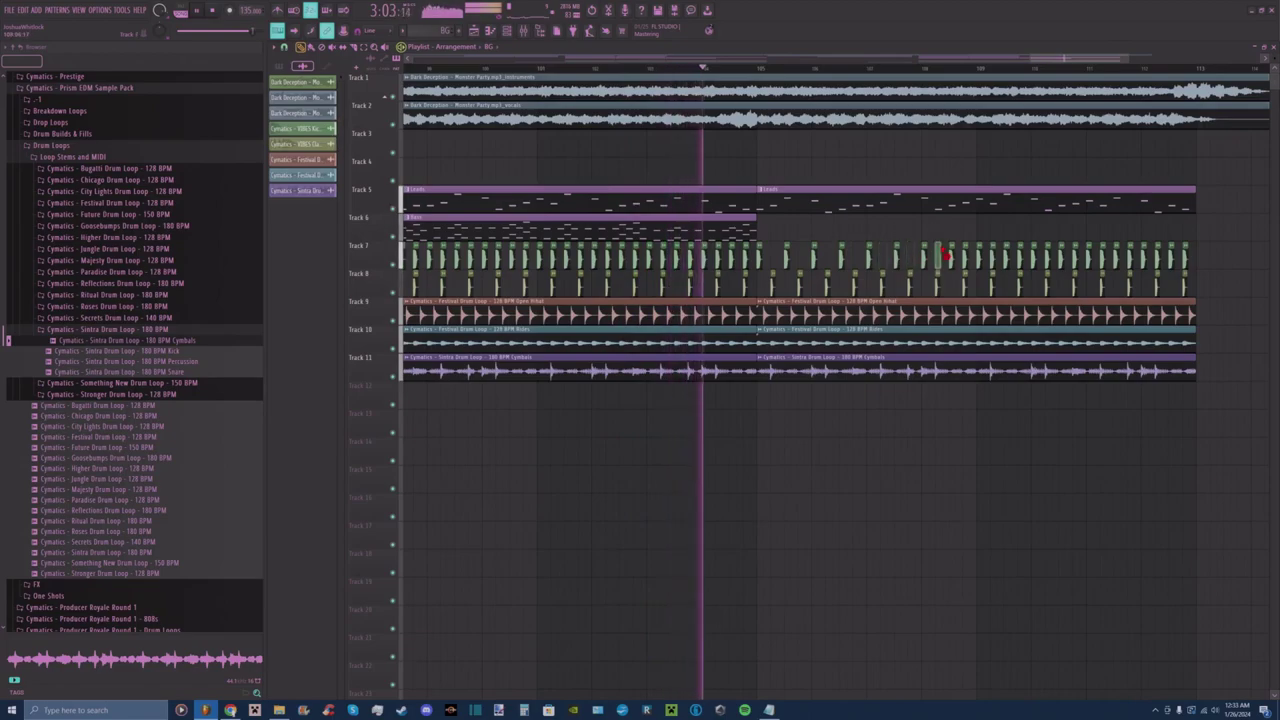
right_click(965, 250)
right_click(993, 250)
right_click(1020, 250)
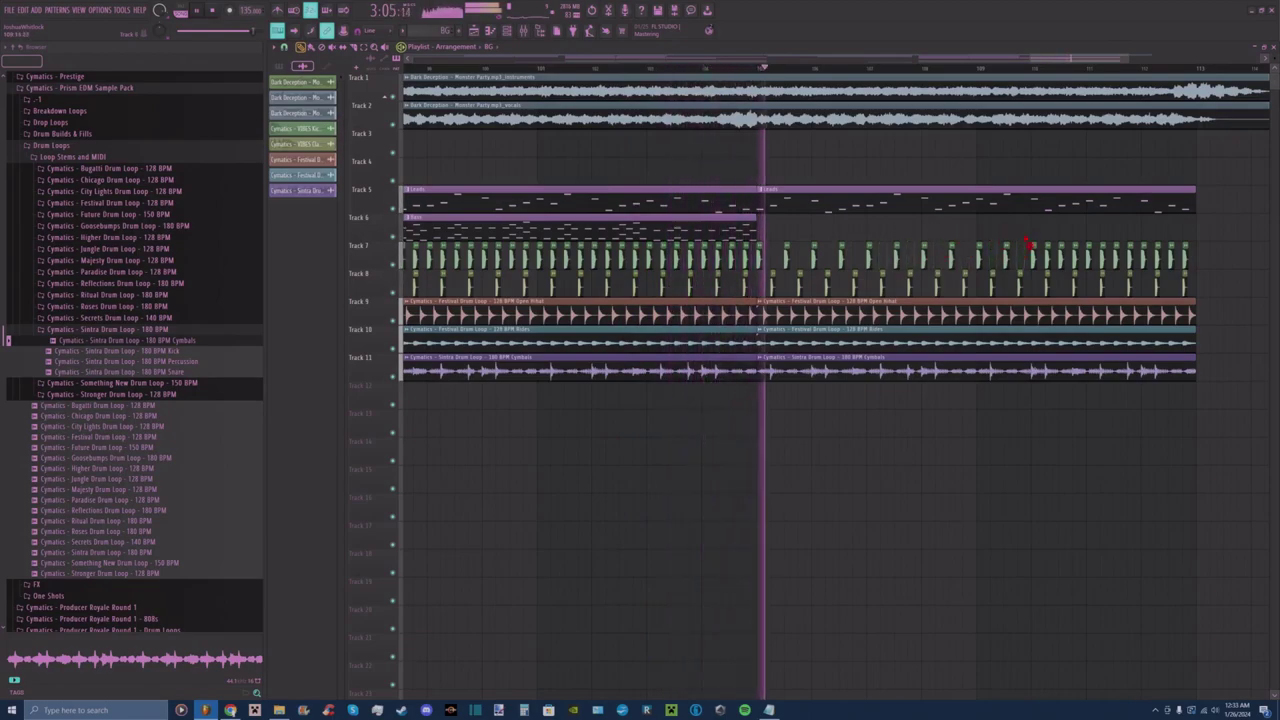
right_click(1048, 250)
right_click(1075, 250)
right_click(1102, 250)
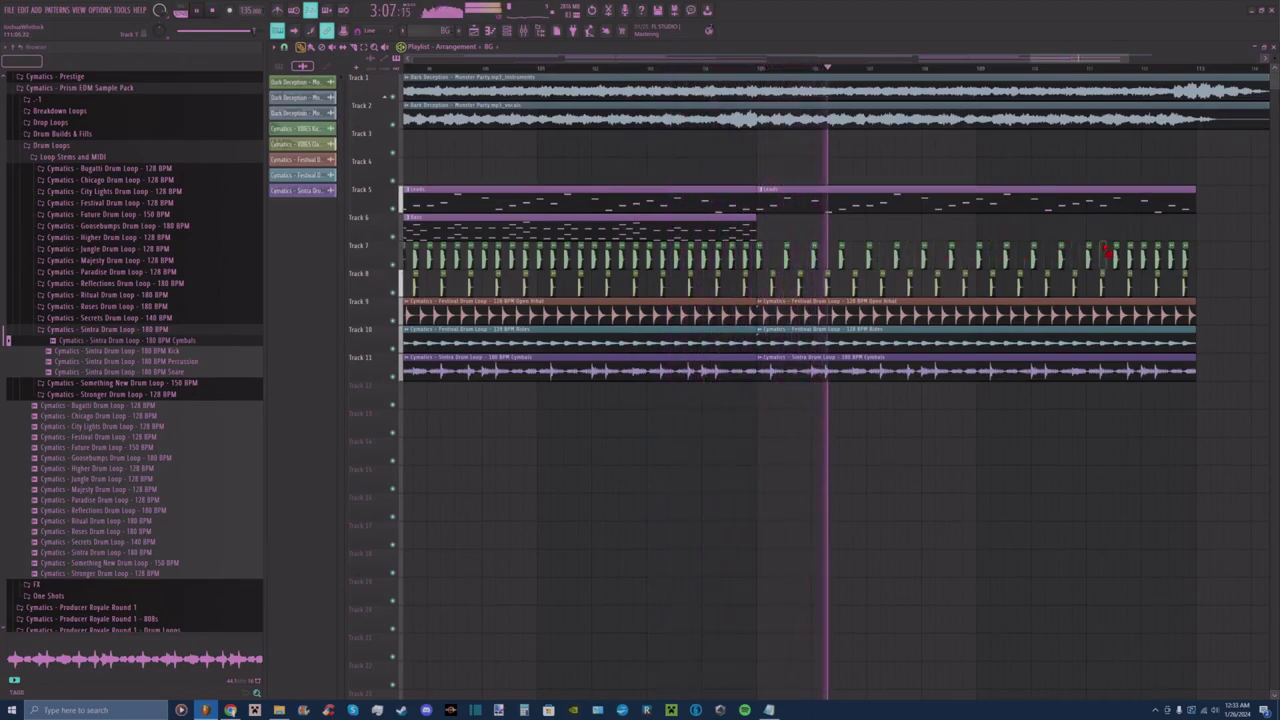
right_click(1130, 250)
right_click(1157, 250)
right_click(1185, 250)
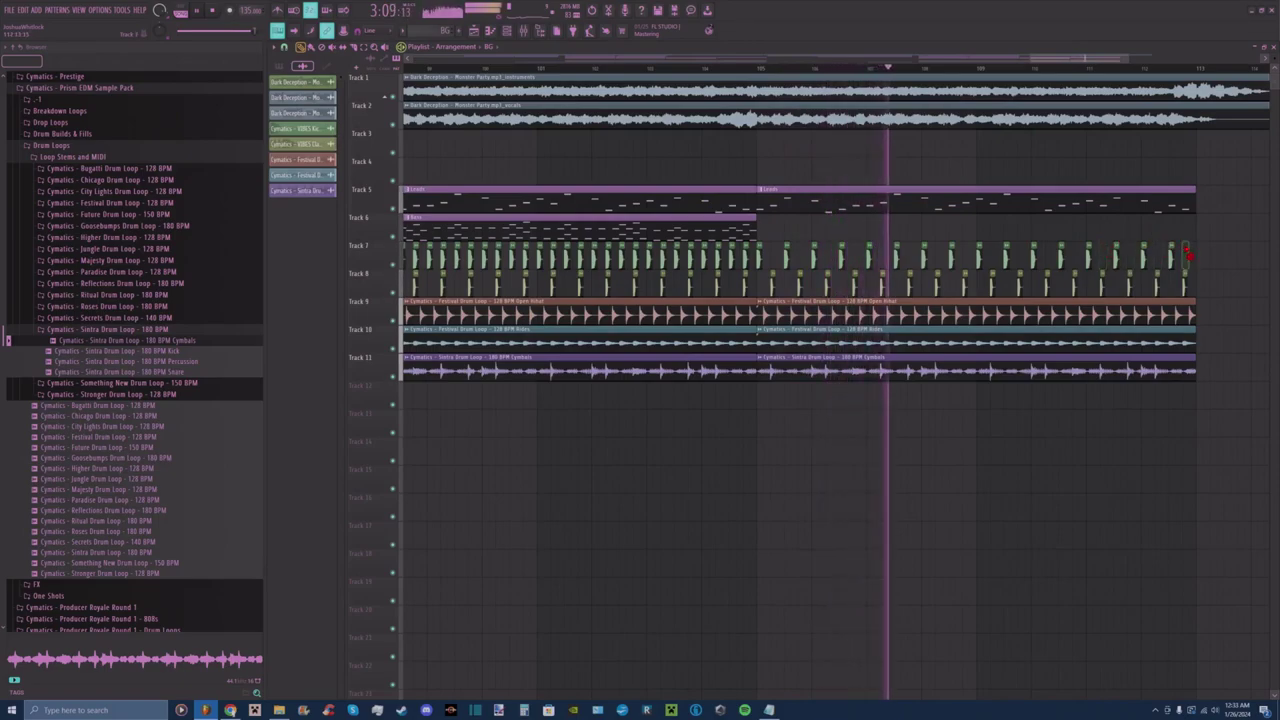
Delete the claps, open hihat, rides and Leads clips on Tracks 8, 9, 10 and 5 from bar 105 onward.
right_click(1180, 316)
right_click(1046, 340)
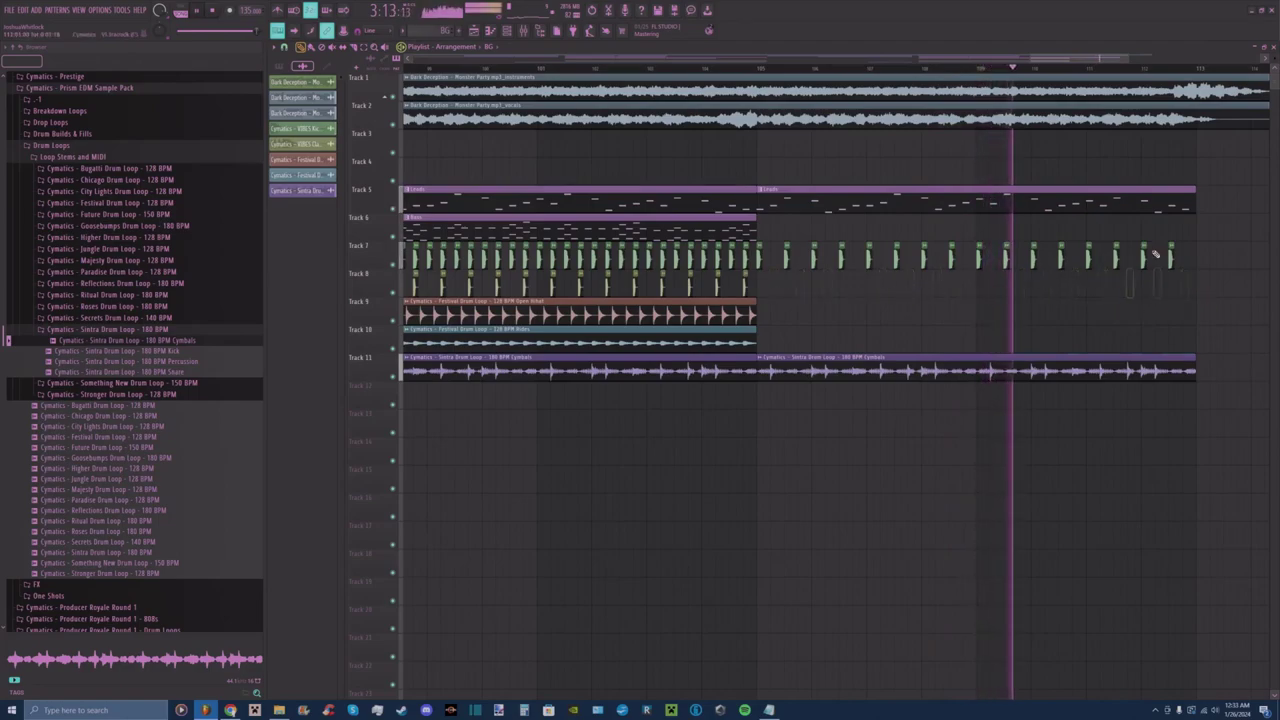
right_click(818, 290)
right_click(926, 194)
Place an Atmos clip on Track 4 at bar 105 and trim the instrumental and vocals ends to just before bar 117.
drag(1057, 59, 1111, 60)
click(873, 176)
click(505, 67)
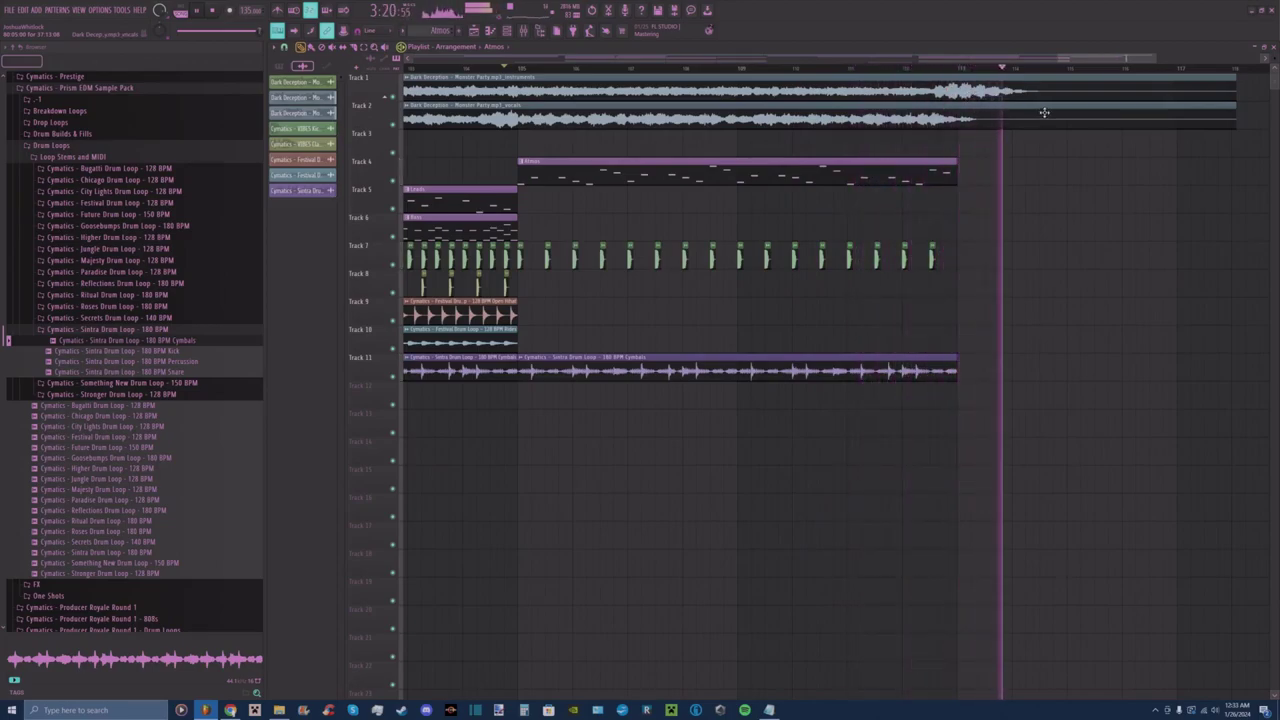
drag(1108, 73, 1167, 106)
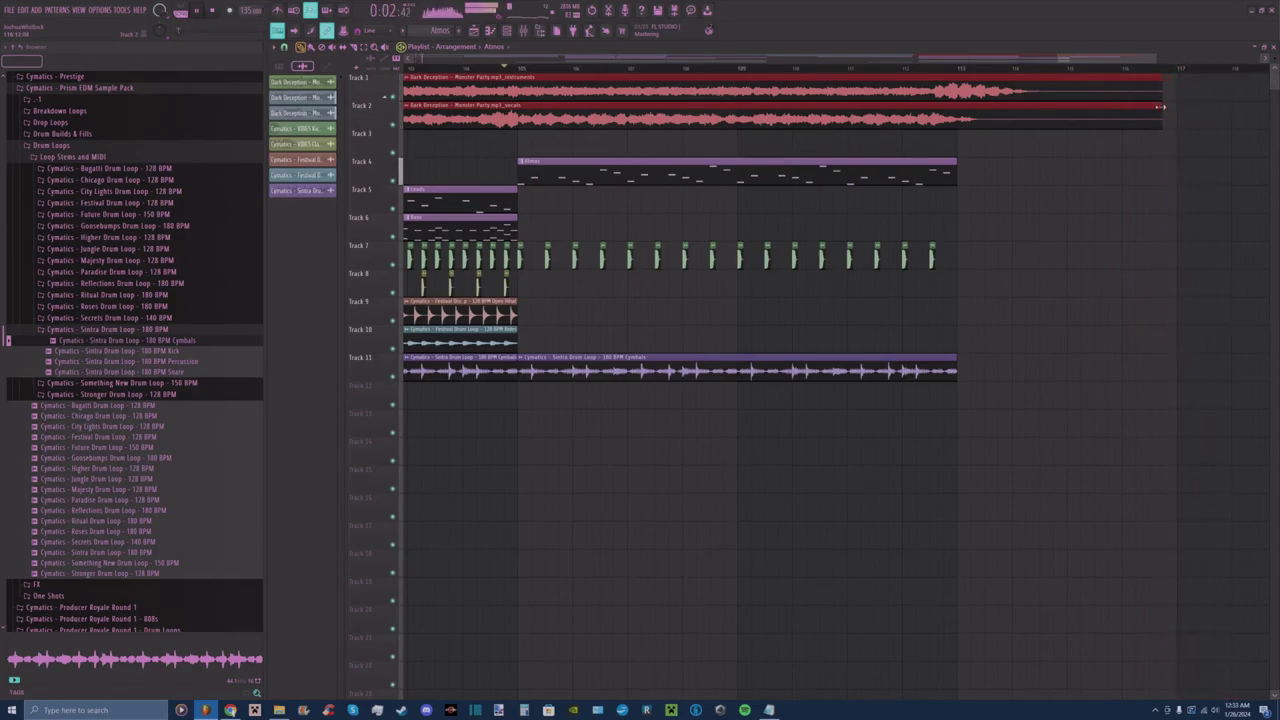
Play the song's opening section and adjust the volume of the BG mixer track (insert 13).
drag(1112, 58, 966, 90)
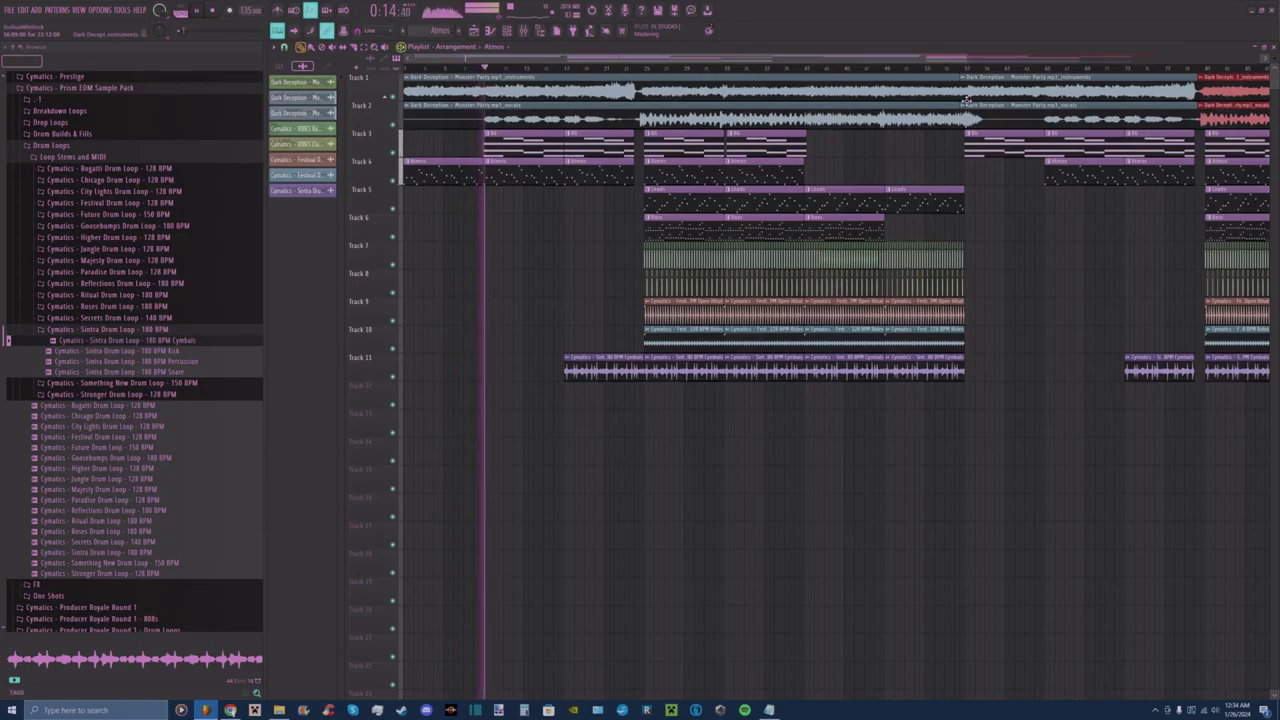
drag(968, 62, 773, 74)
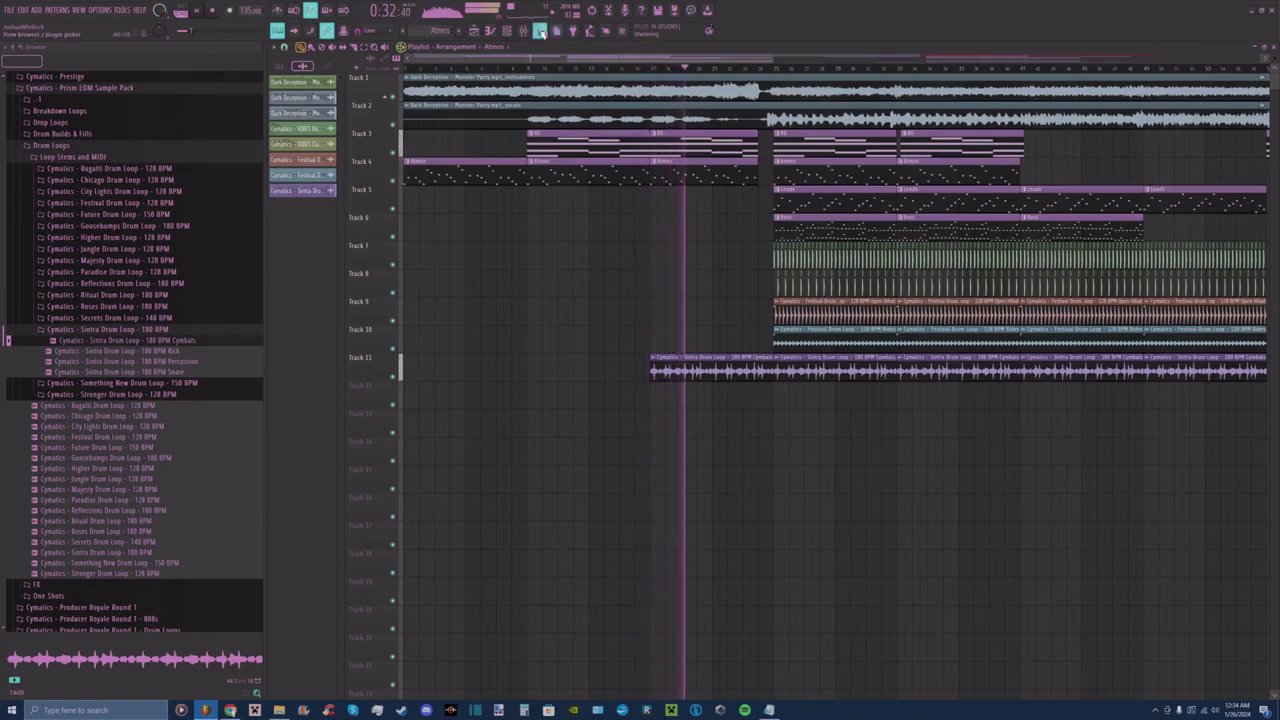
click(524, 31)
click(638, 404)
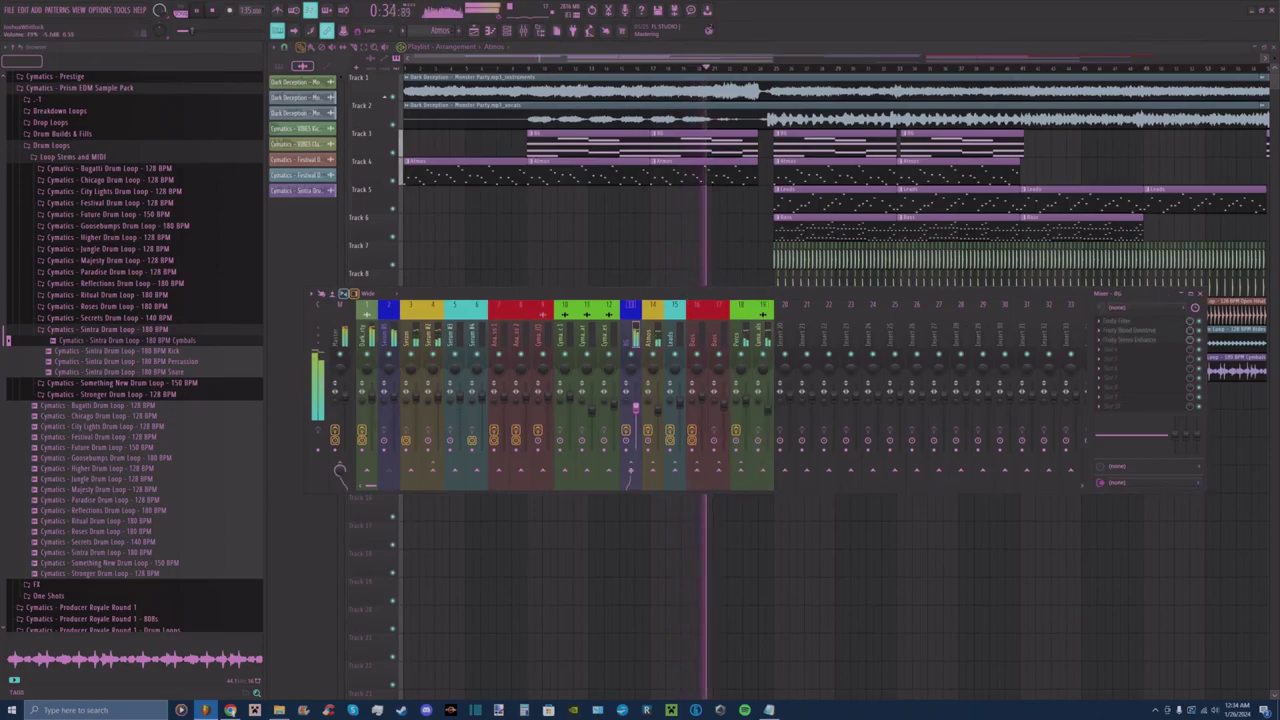
click(1197, 294)
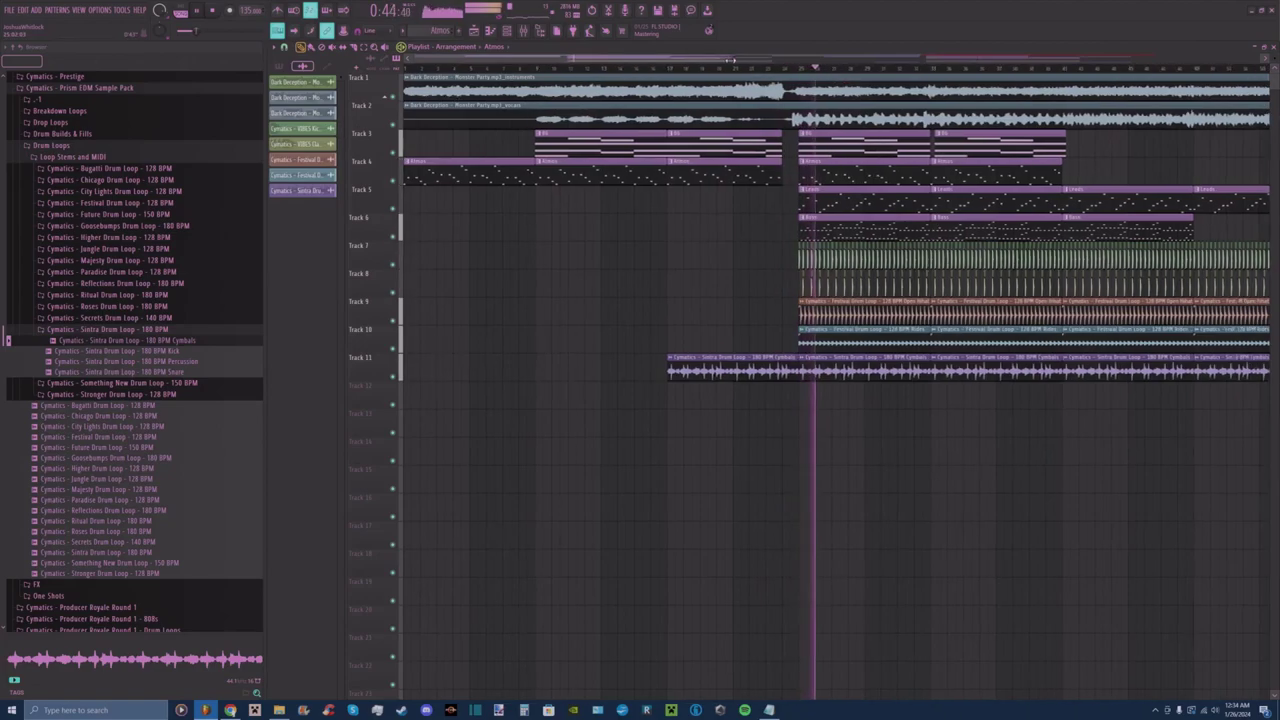
Add Maximus to the Master track with the Clear master preset and slightly lower the master volume.
key(F9)
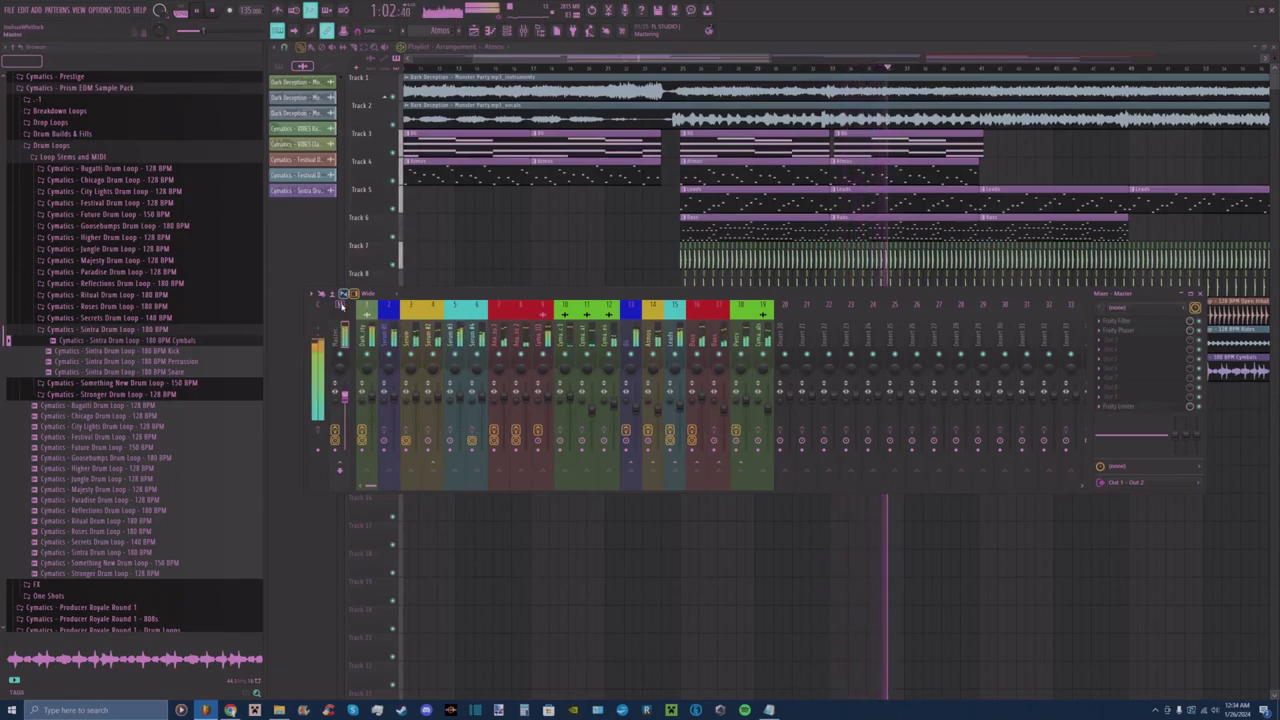
click(1125, 370)
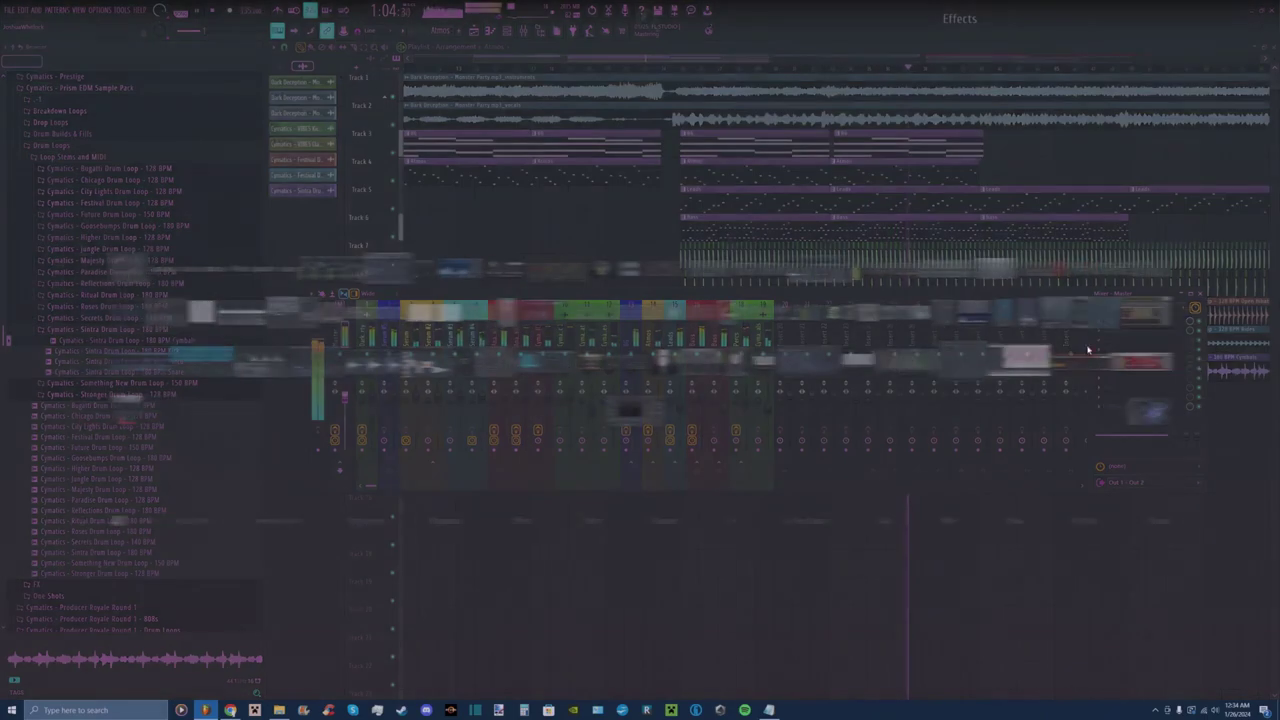
drag(203, 372, 1108, 345)
click(578, 146)
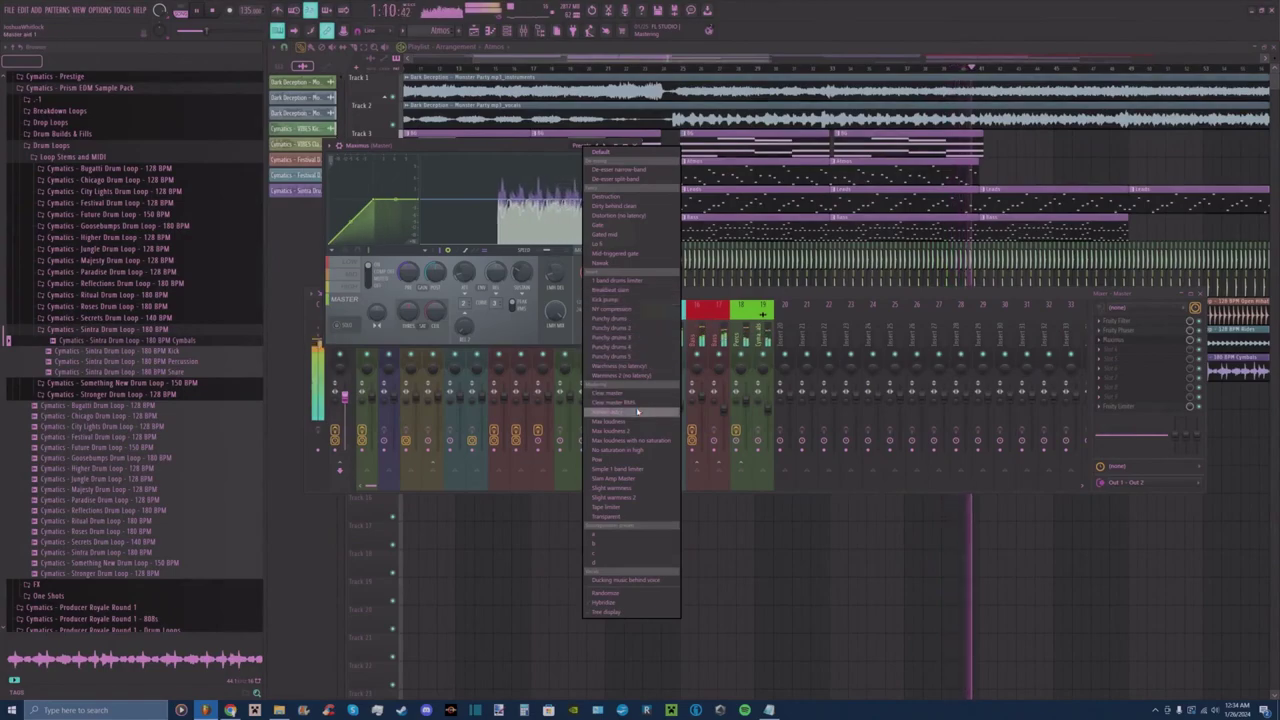
click(615, 393)
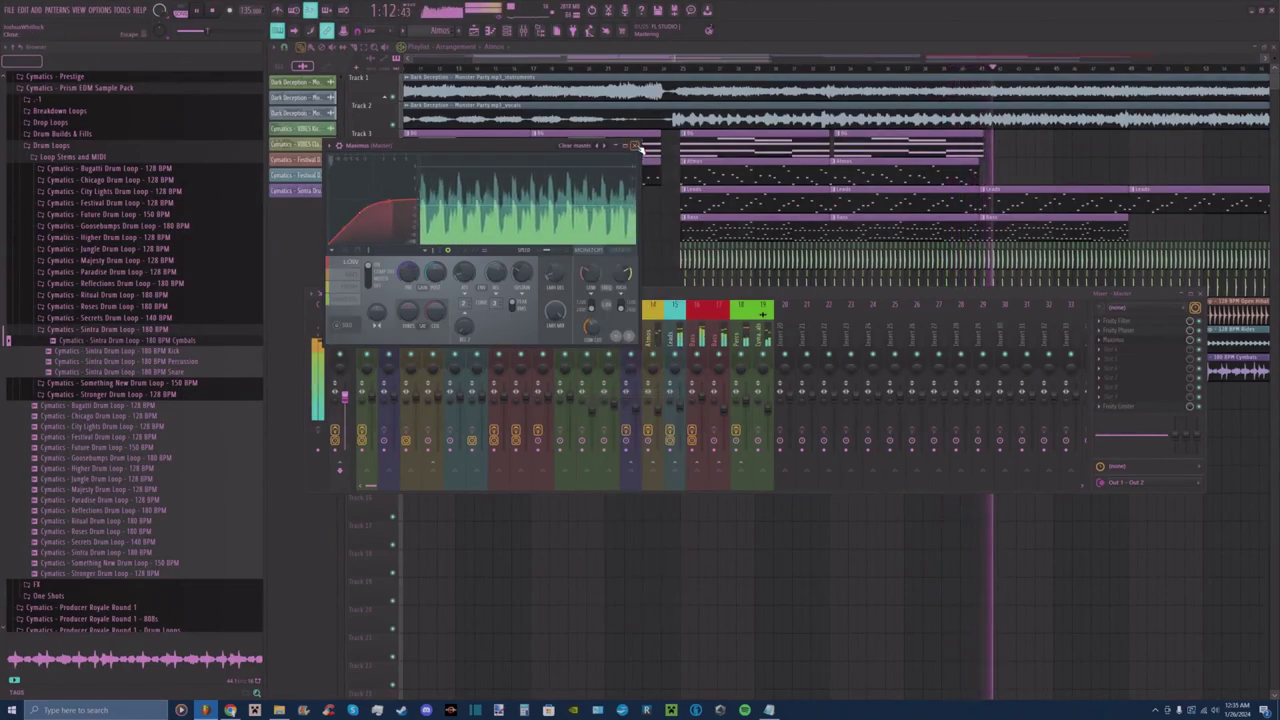
key(Escape)
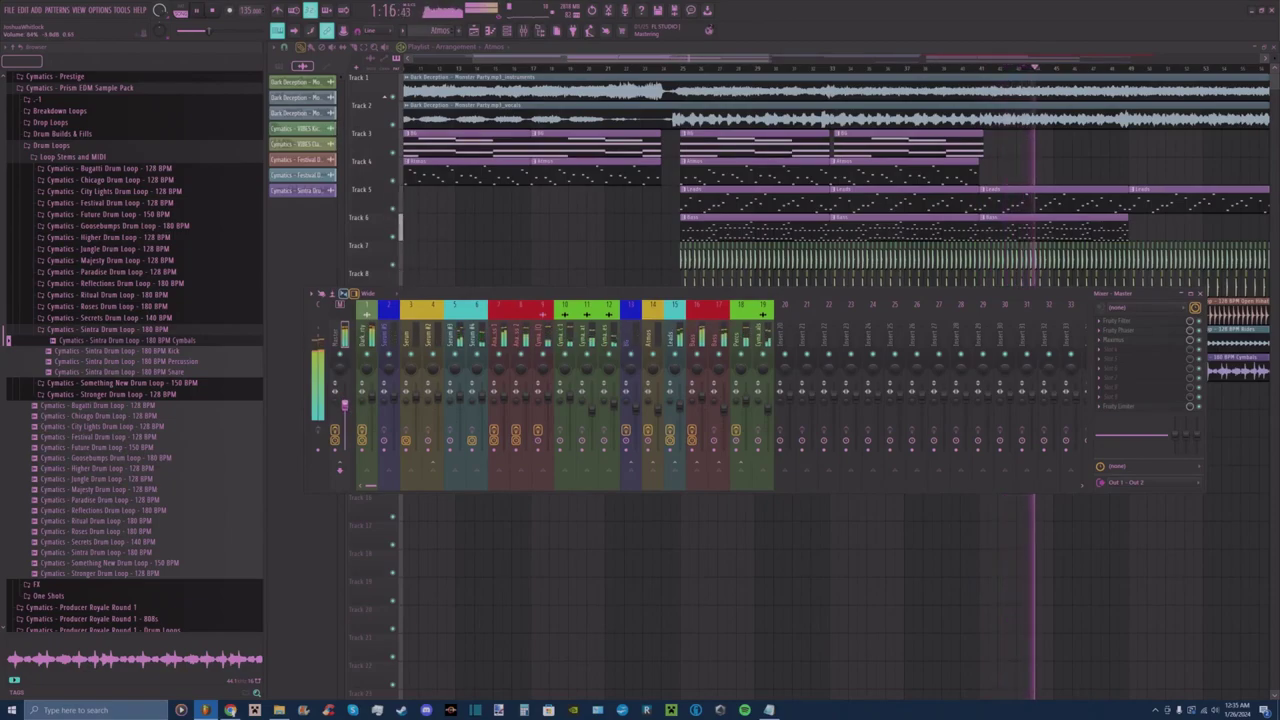
click(1203, 296)
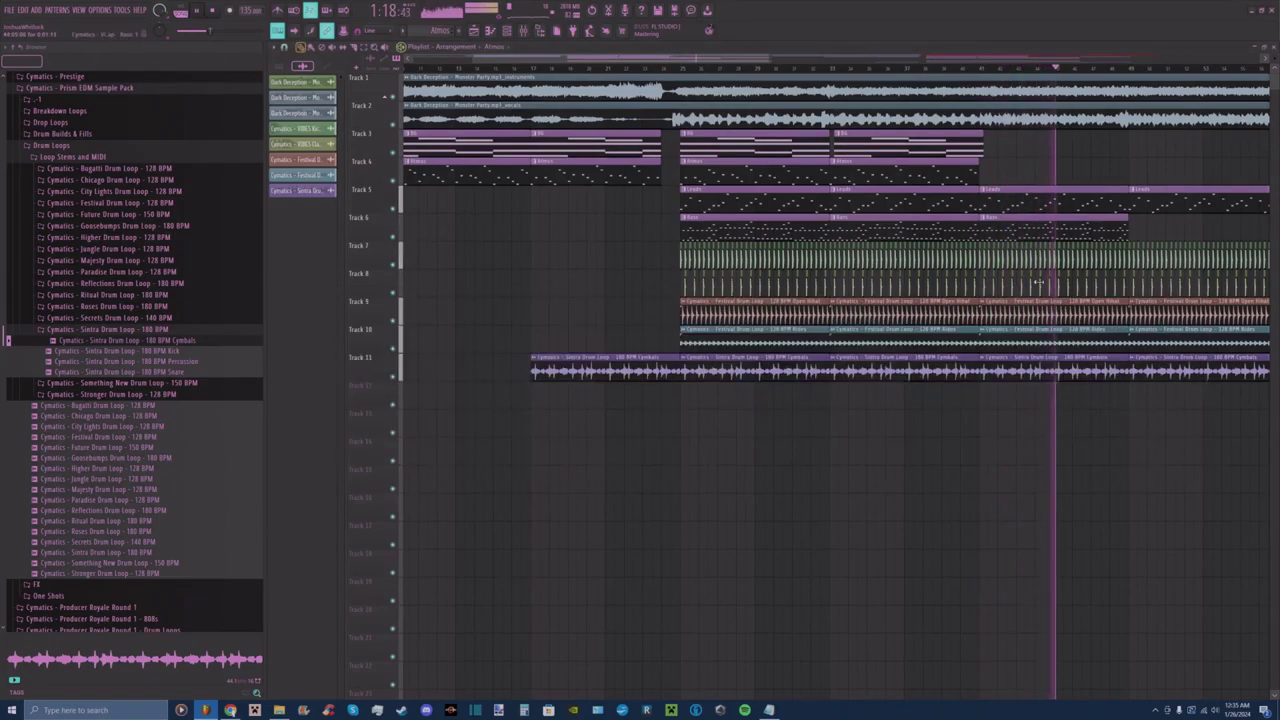
Listen through the rest of the first drop, the break and the build into the second drop at bar 81.
drag(651, 62, 776, 65)
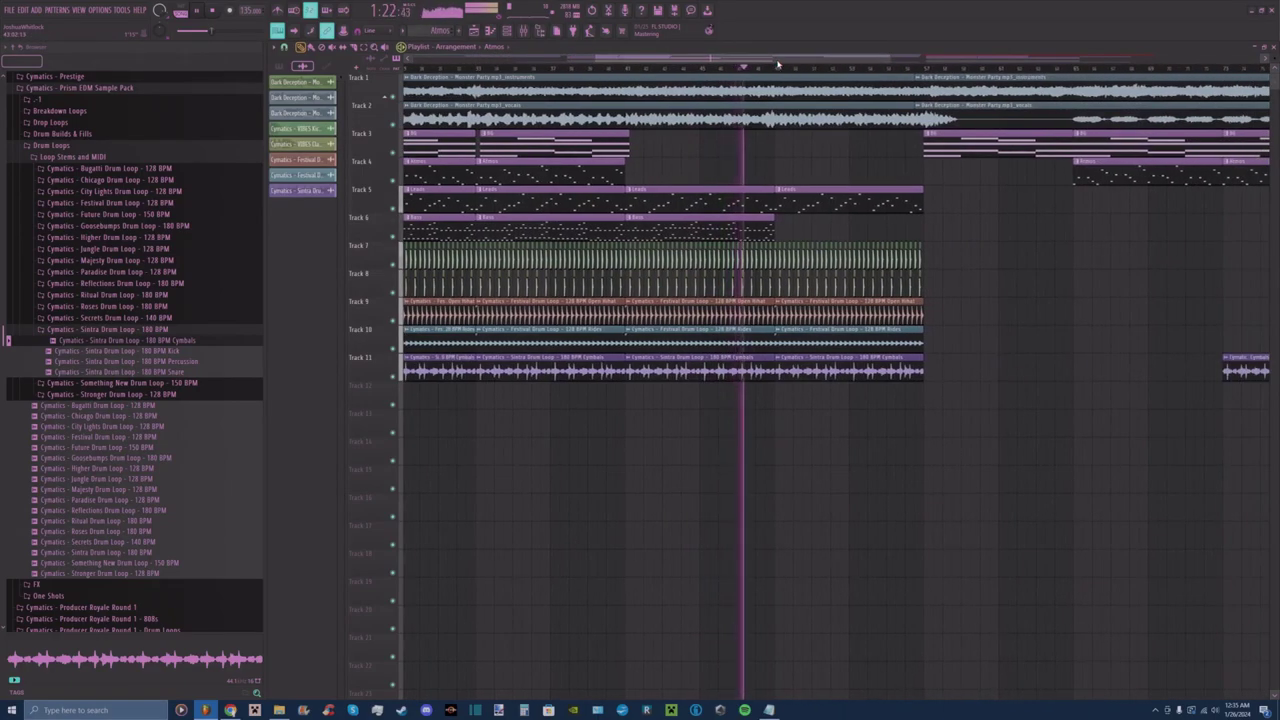
drag(888, 58, 820, 65)
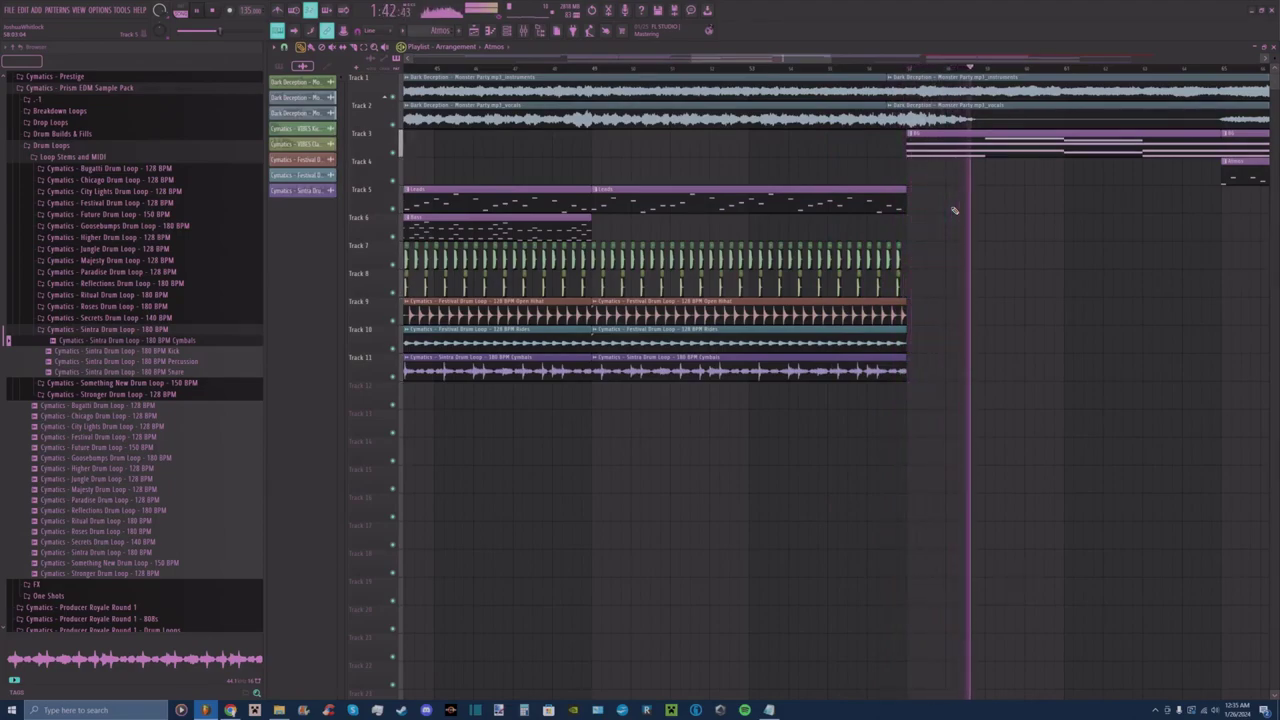
drag(797, 60, 865, 62)
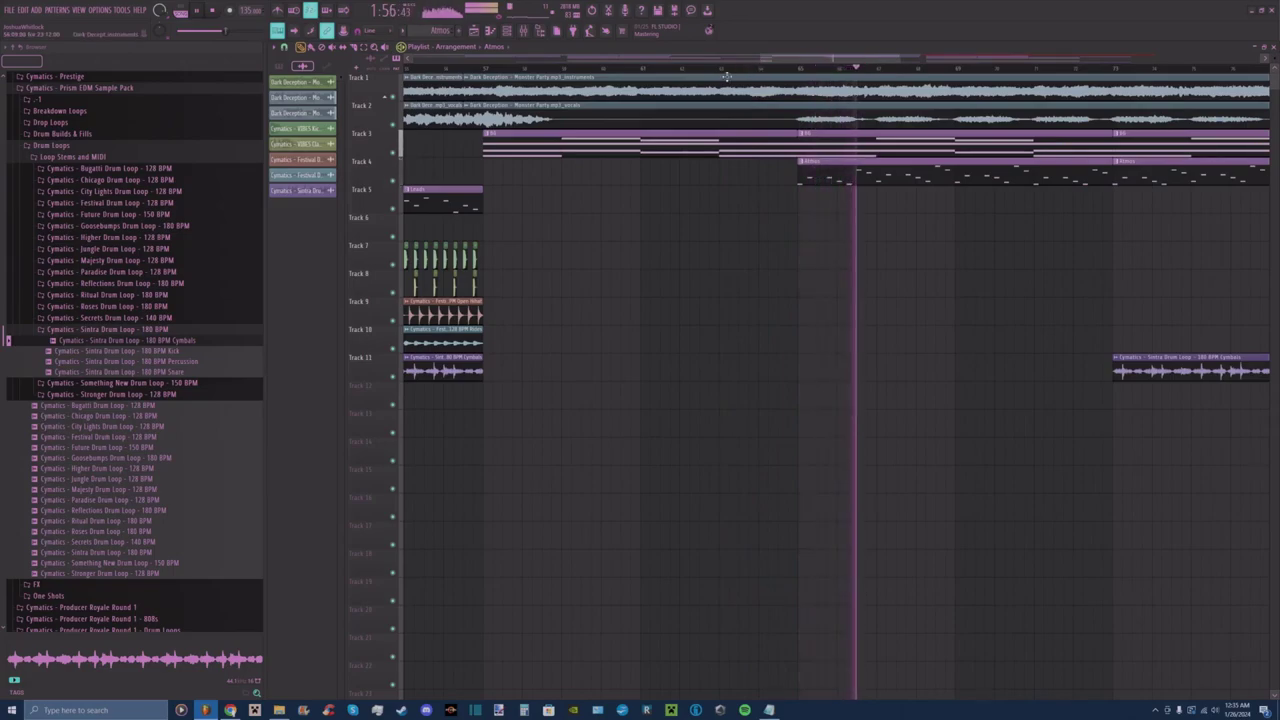
drag(800, 58, 850, 62)
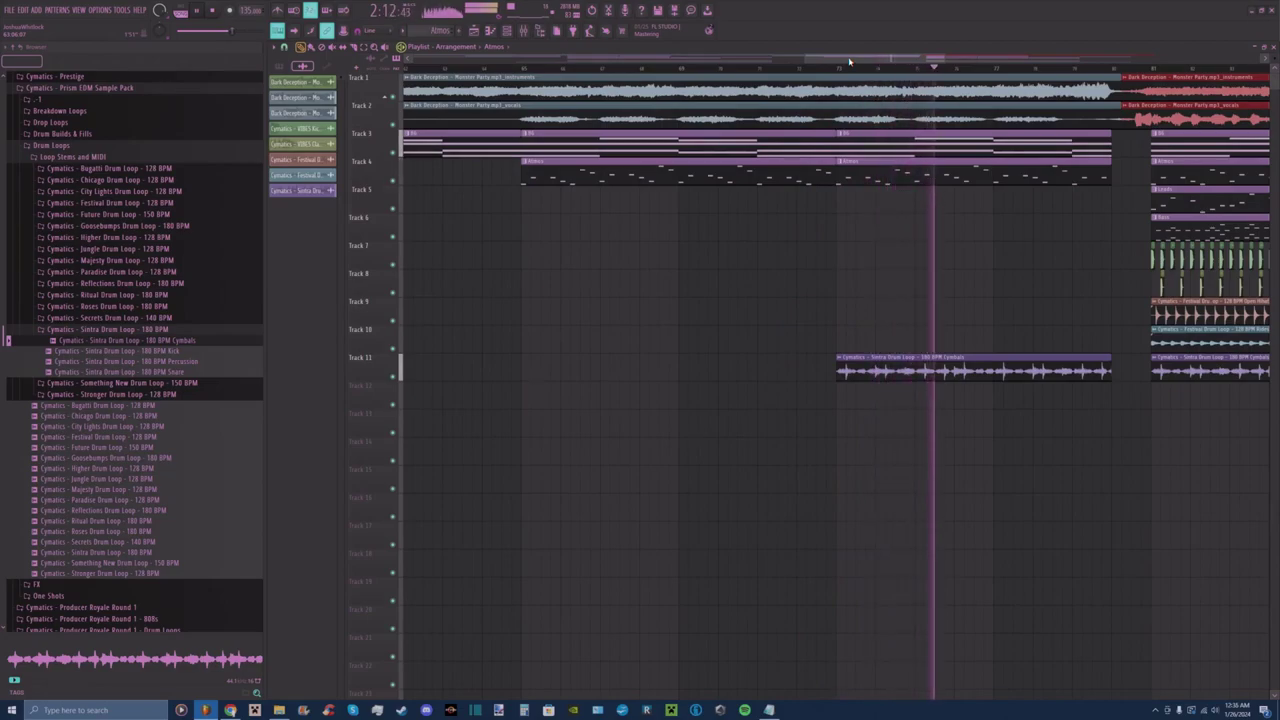
drag(849, 61, 896, 60)
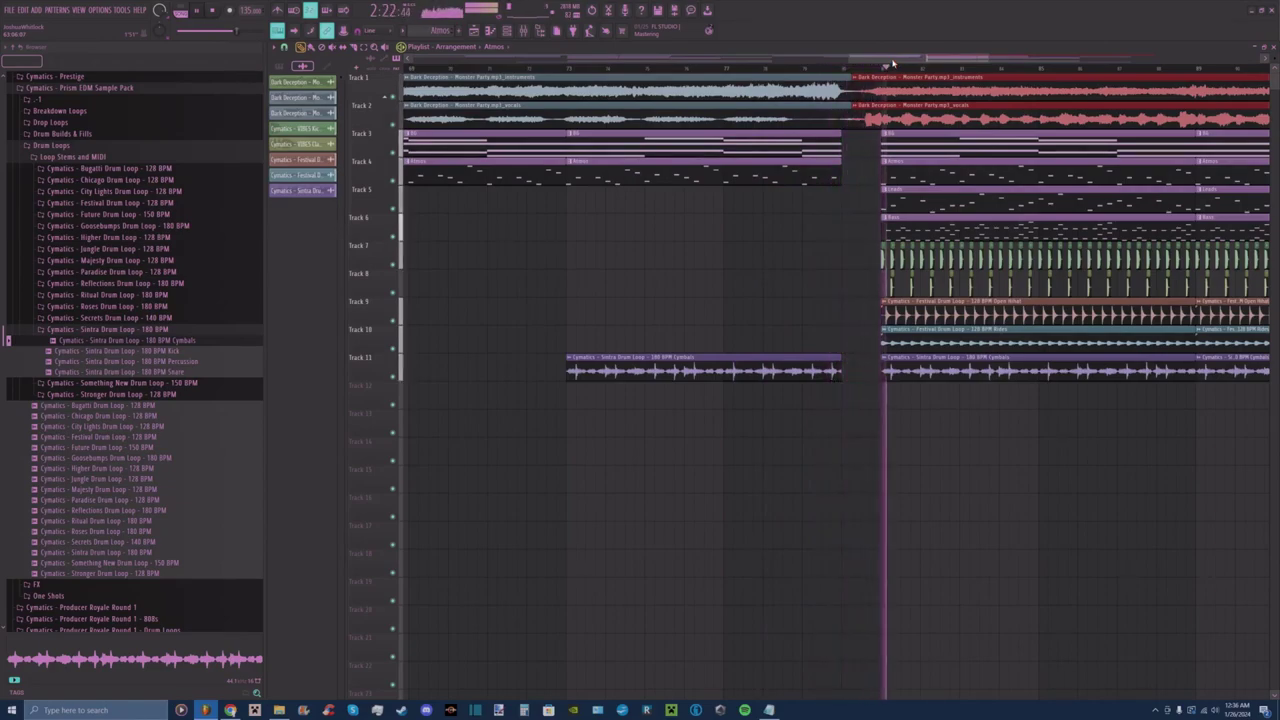
drag(893, 60, 959, 62)
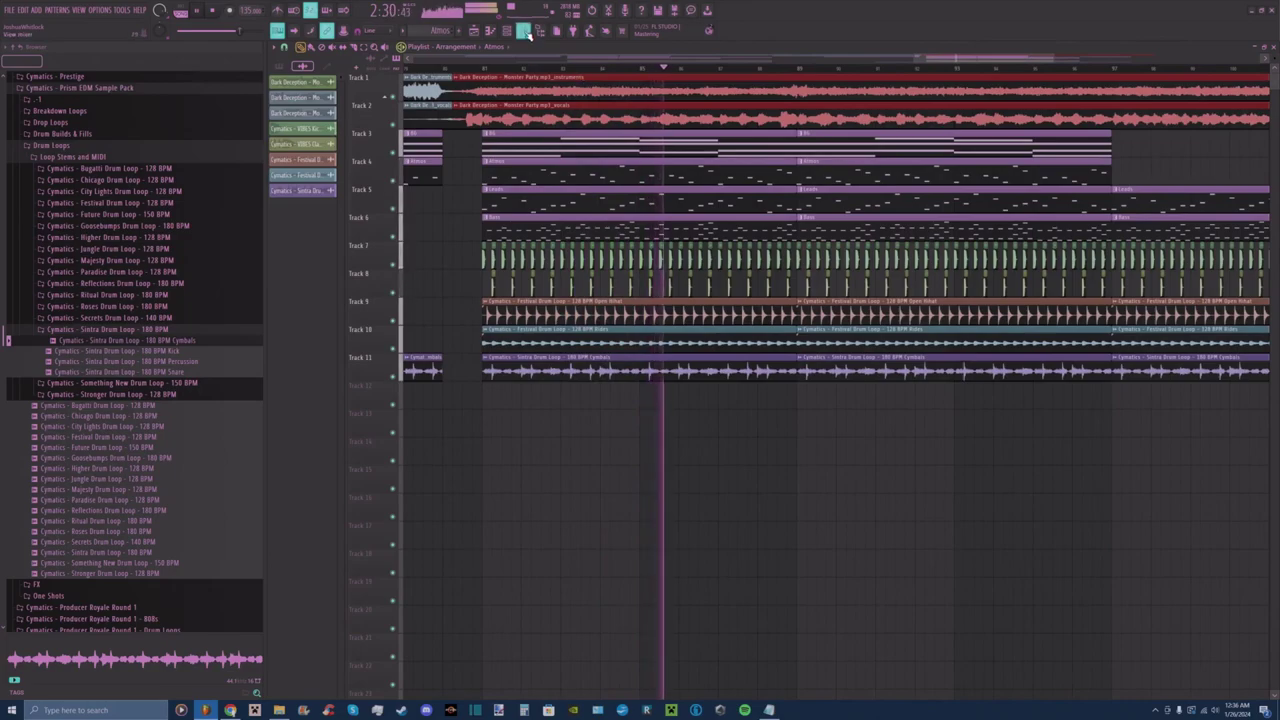
Check the mixer during the second drop and adjust the volumes of the insert 17 bass track and insert 18.
key(F9)
click(727, 416)
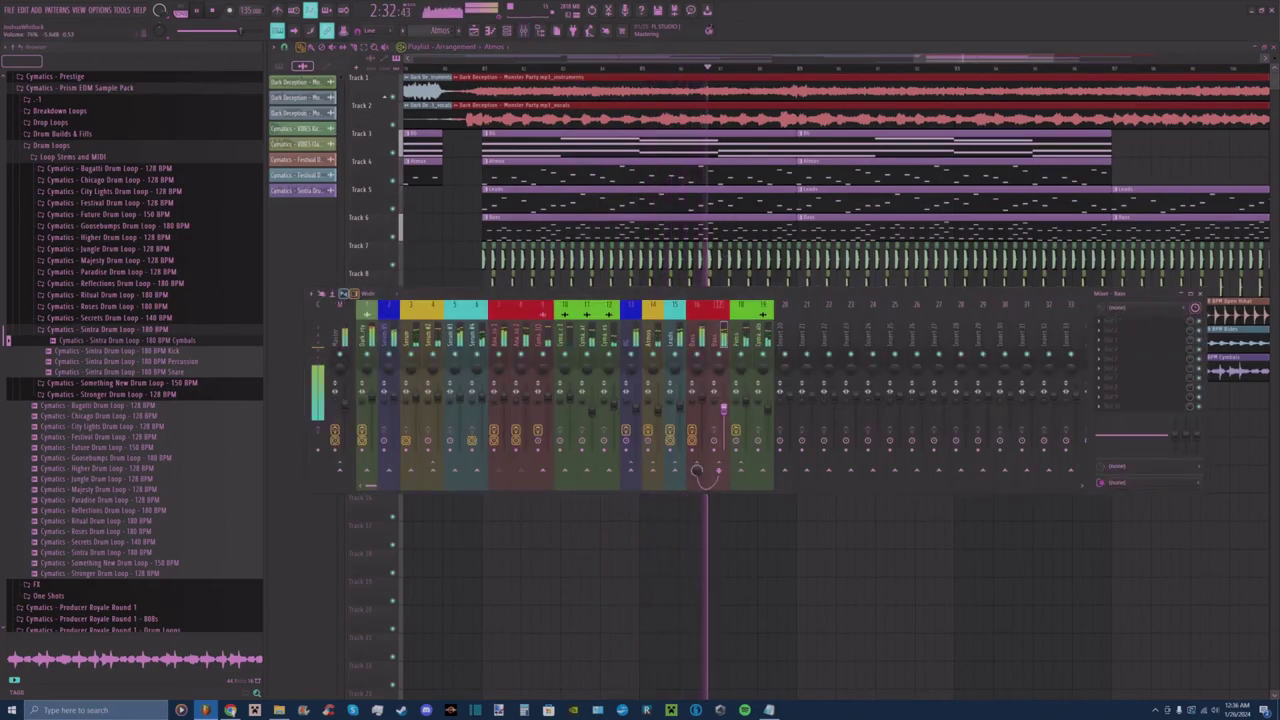
click(697, 312)
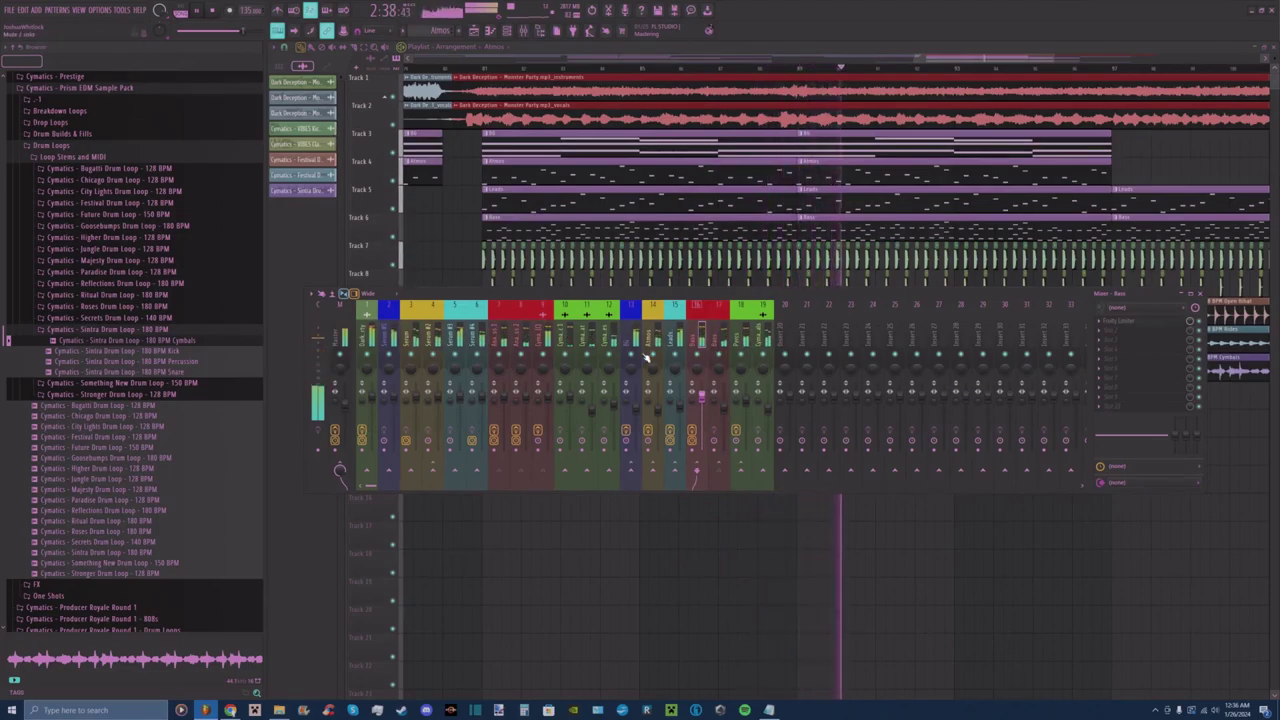
click(367, 312)
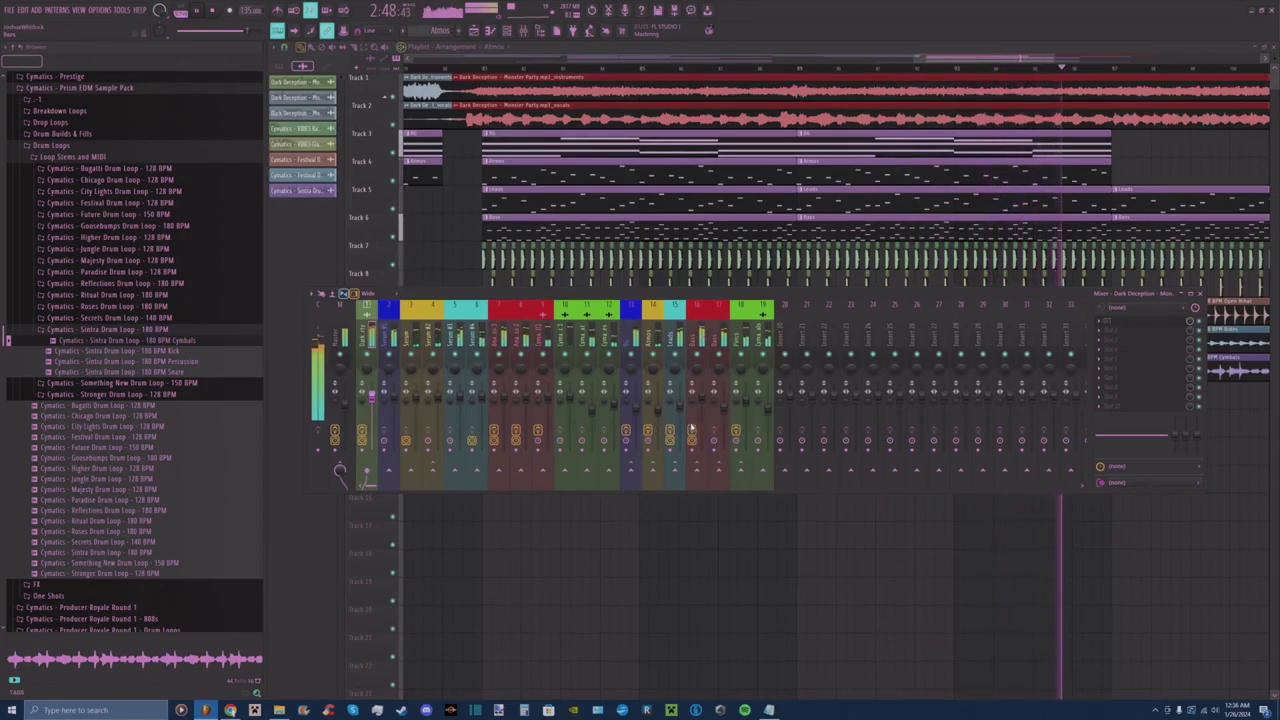
click(747, 405)
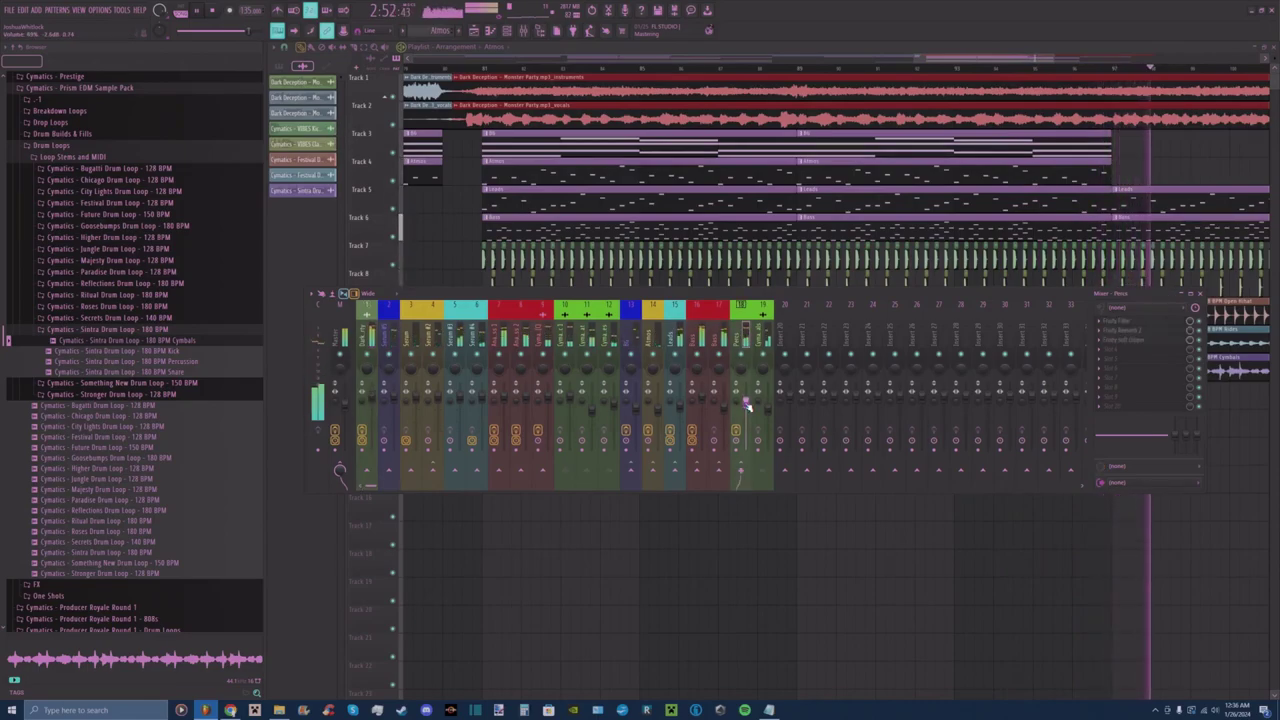
click(1201, 294)
Listen to the final section through the ending after bar 113, stop playback and return to the song's start.
drag(961, 62, 964, 62)
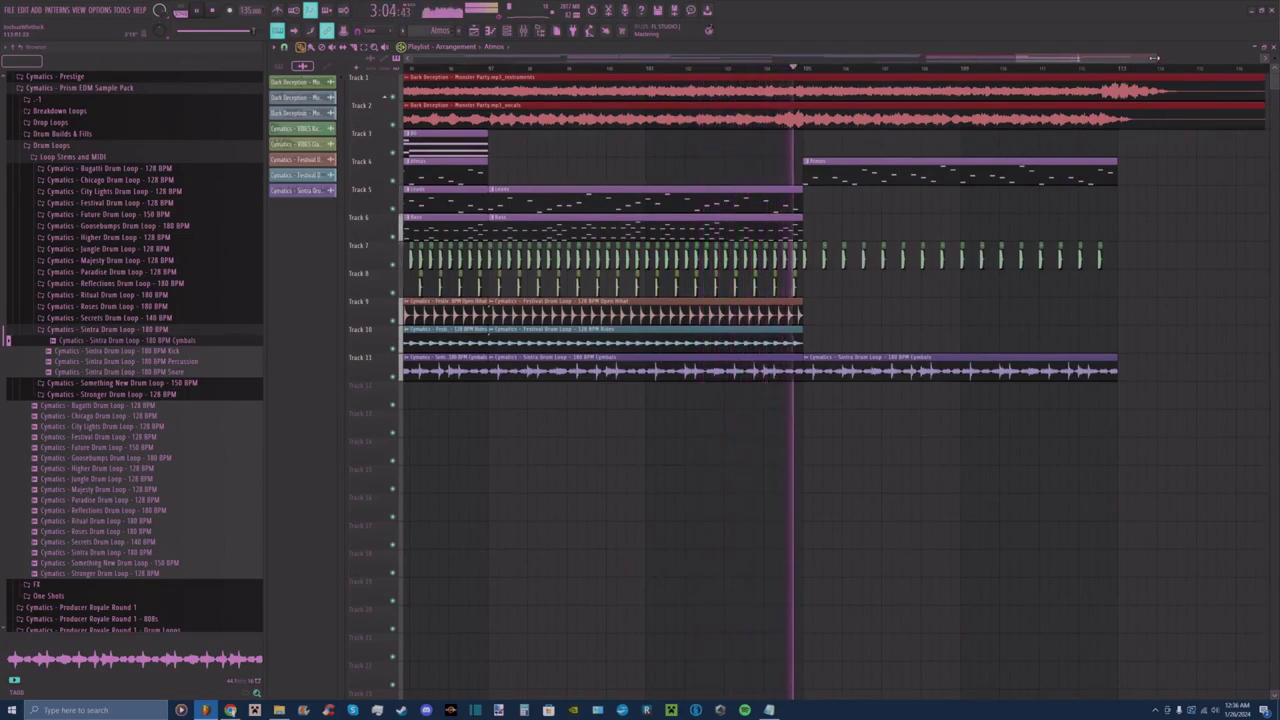
scroll(1080, 68, down, 2)
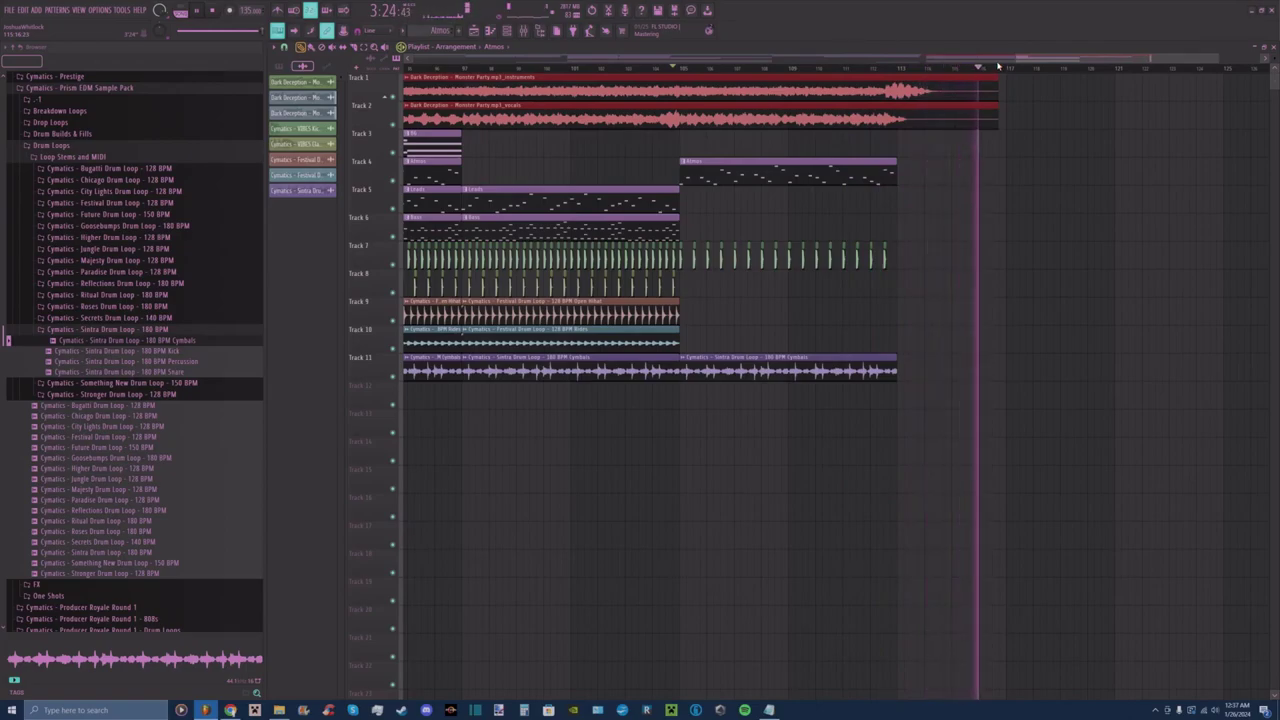
key(space)
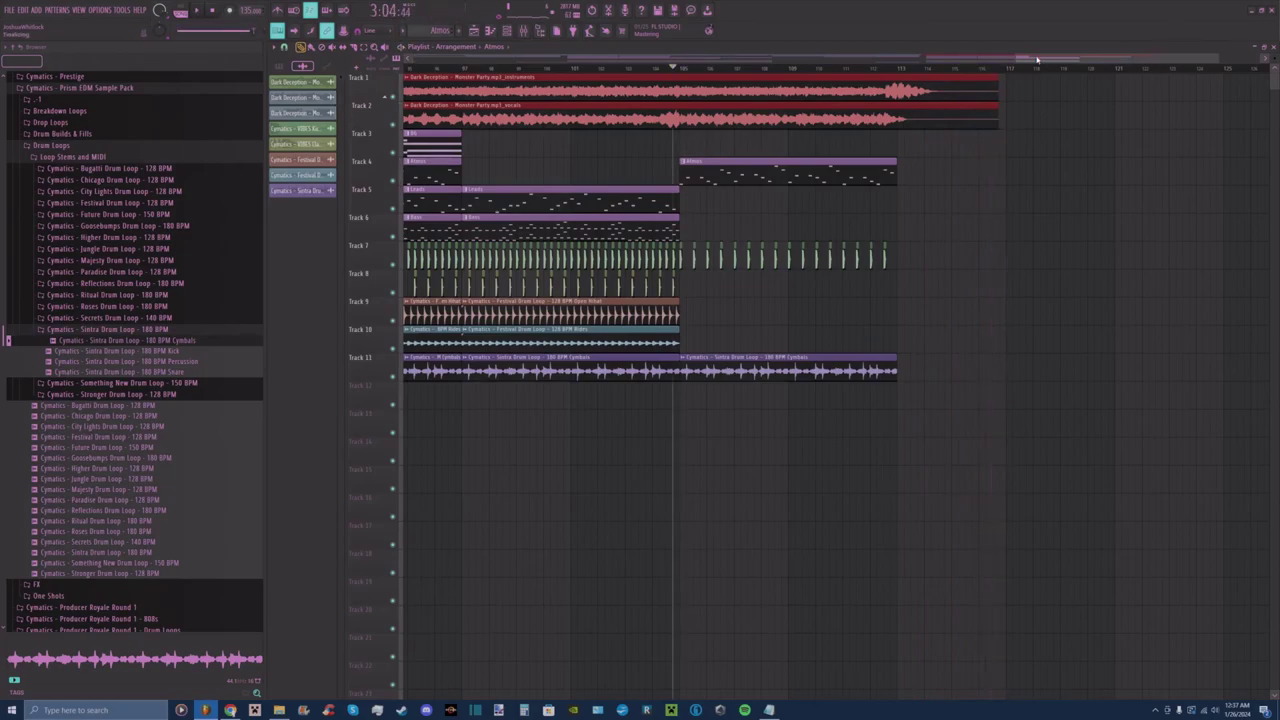
drag(1037, 59, 390, 97)
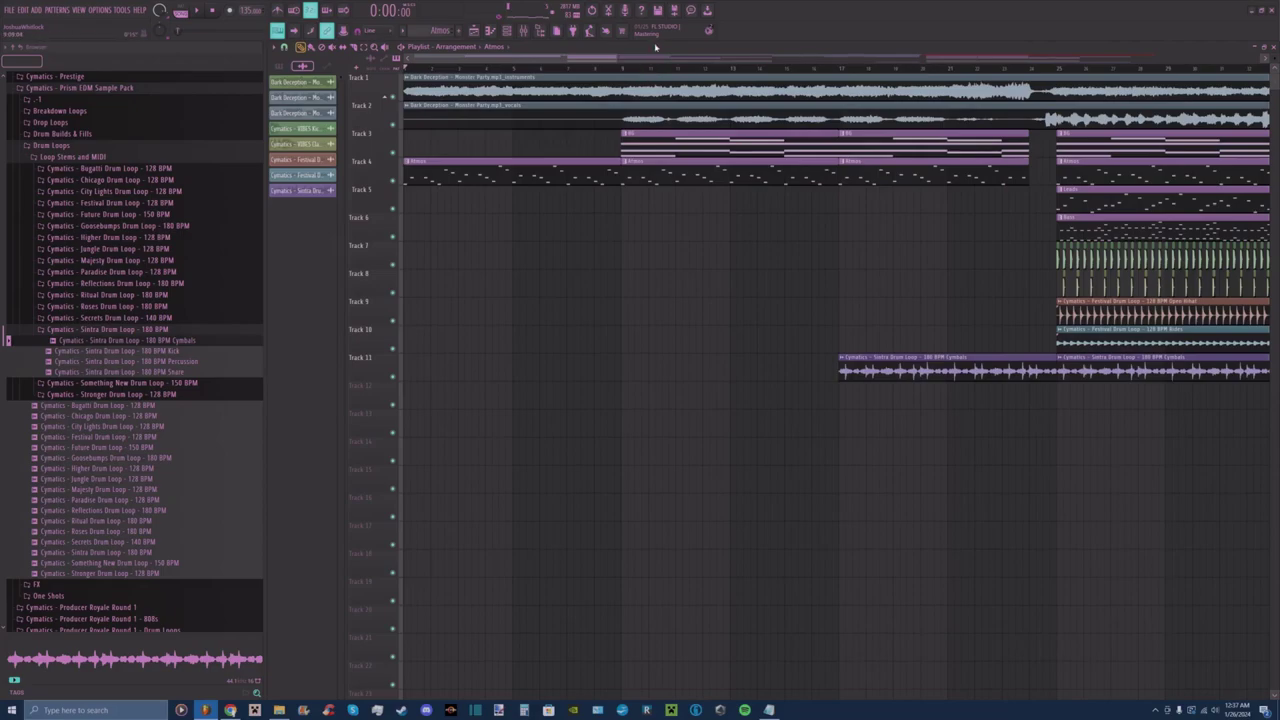
Save the project in the Projects folder as "Monster Party Remix".
click(660, 14)
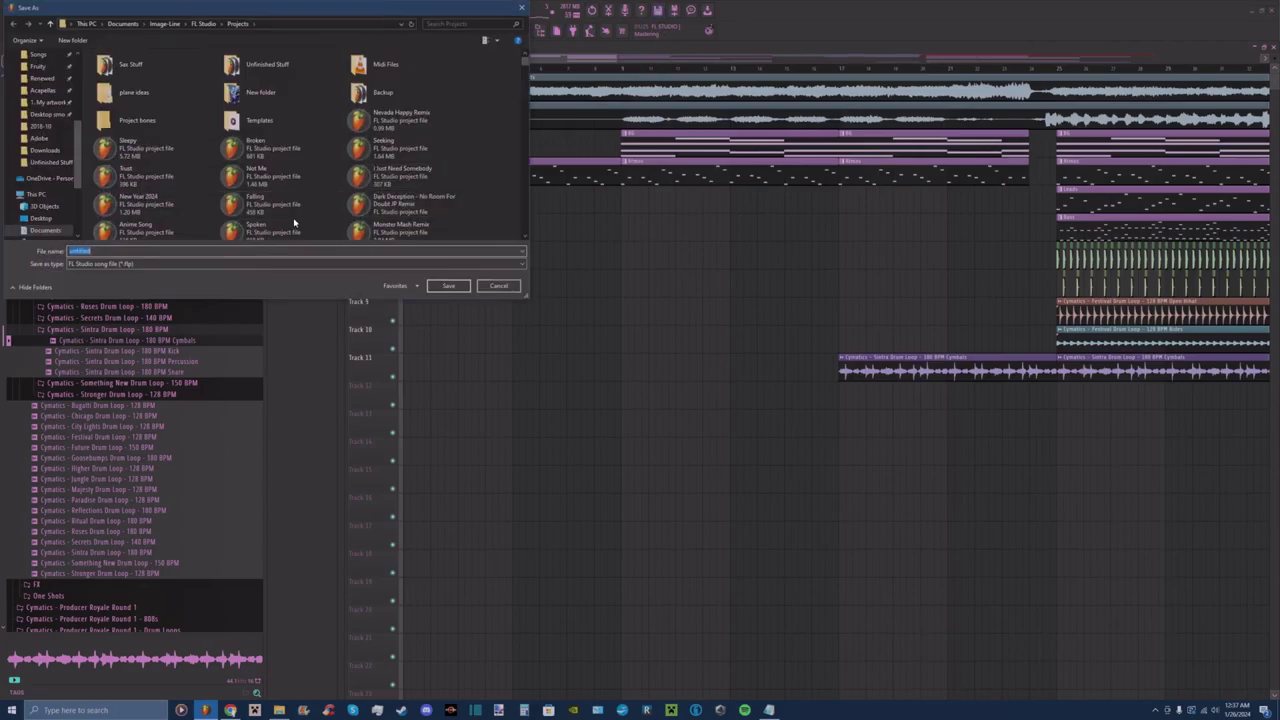
text(Monster Party Remix)
click(443, 287)
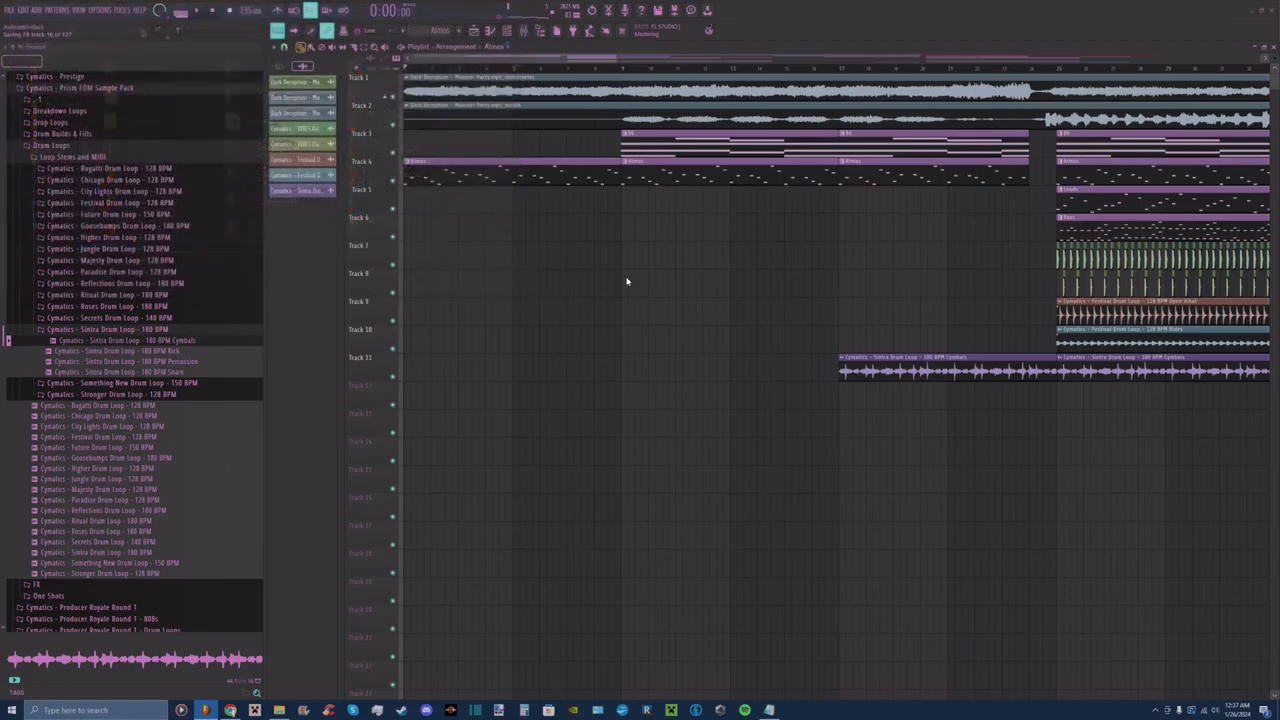